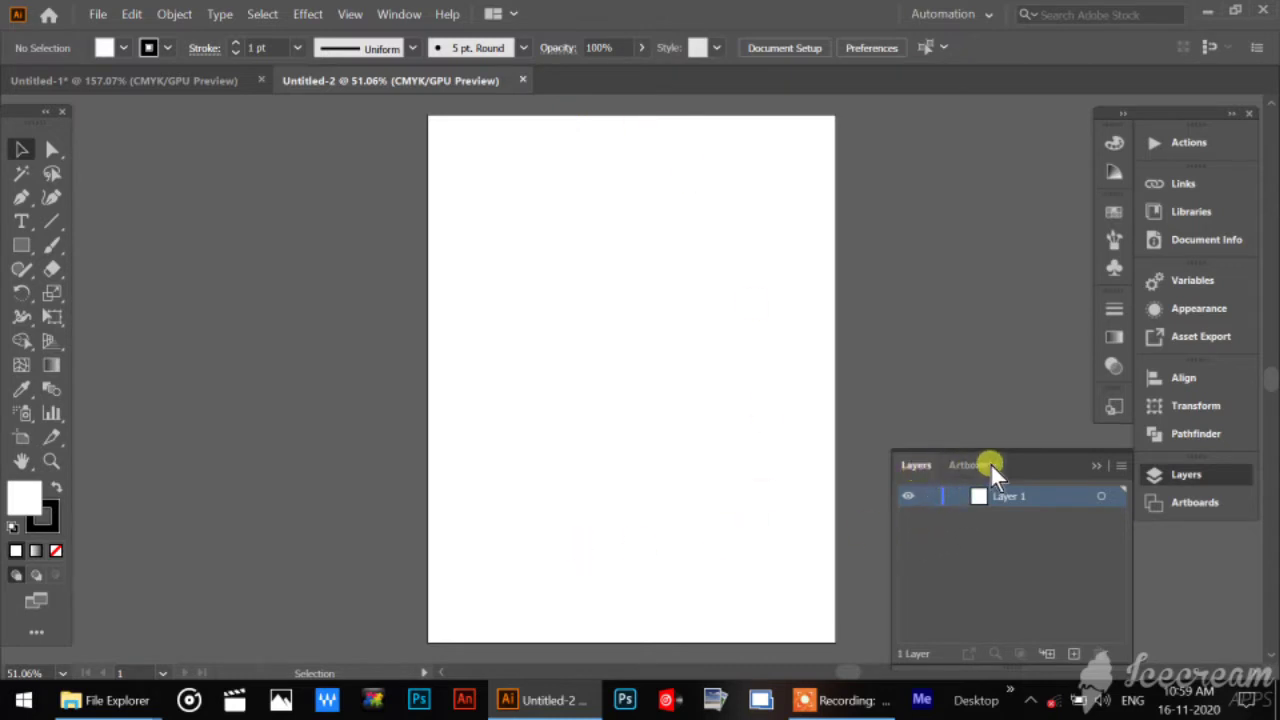
Hide the Layers panel and display it again.
click(1097, 467)
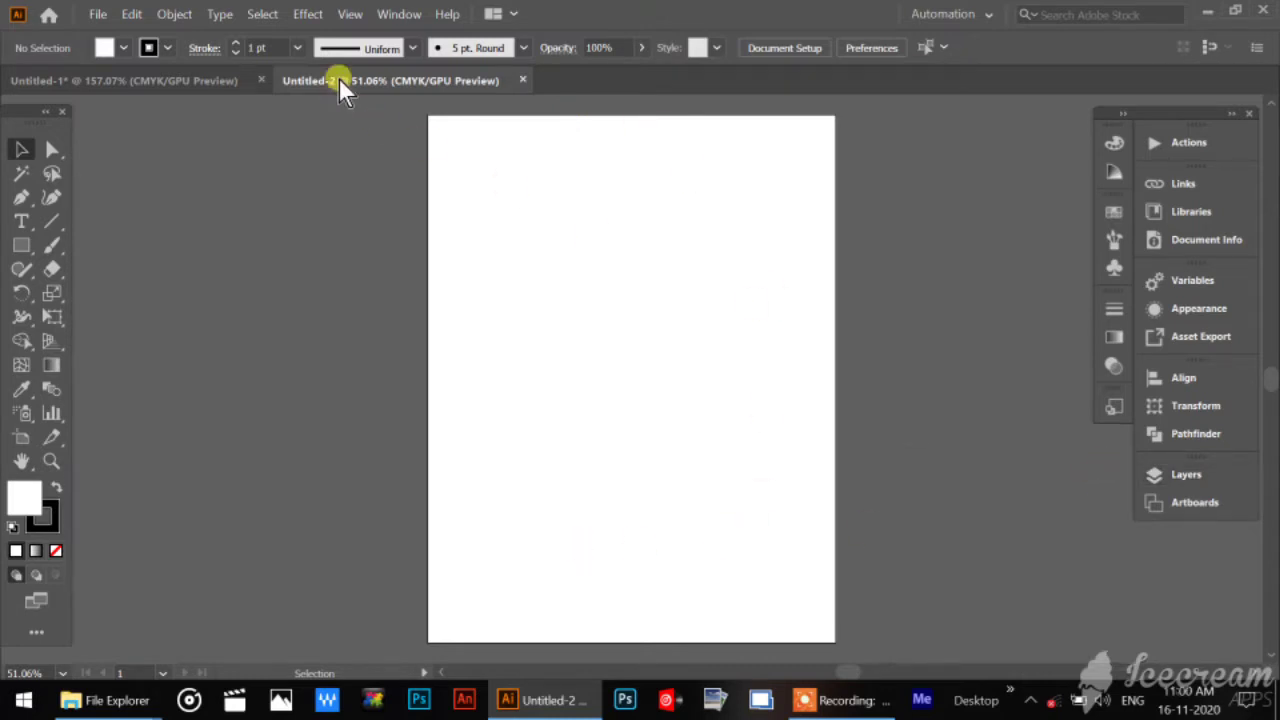
click(400, 16)
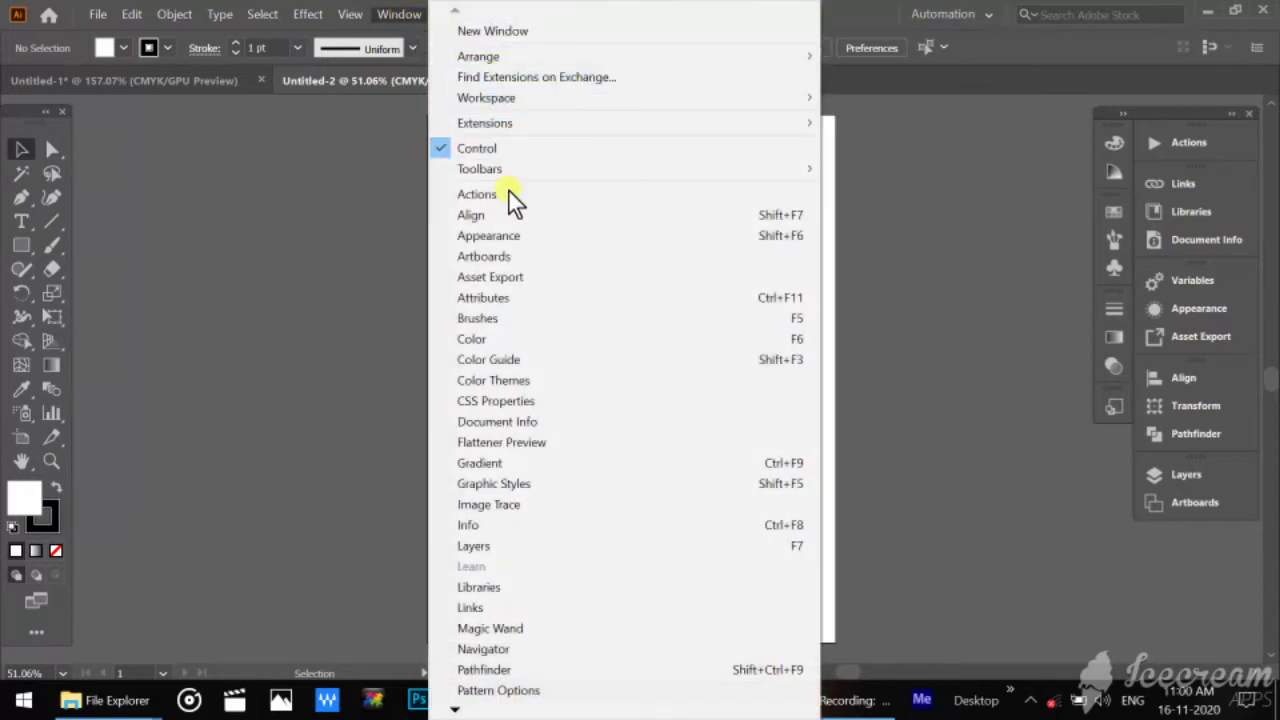
click(486, 545)
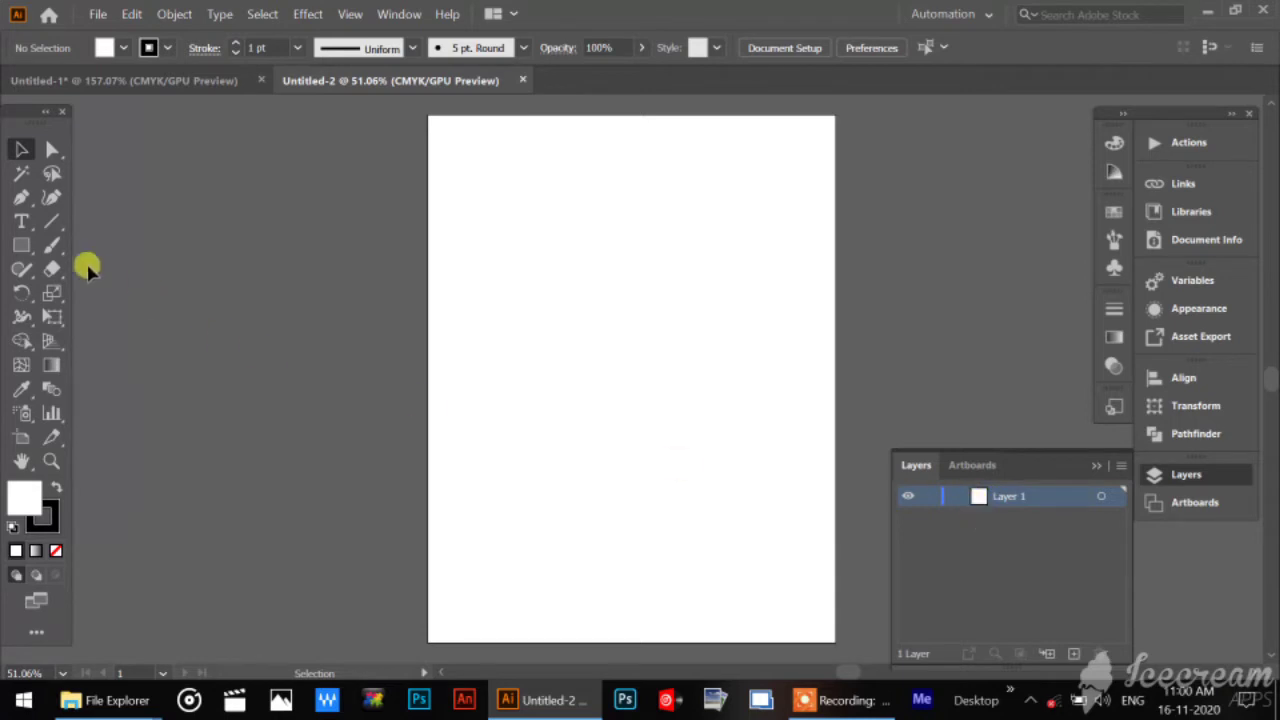
Draw a rectangle in the middle of the artboard with a red DD1919 fill and no stroke.
click(20, 248)
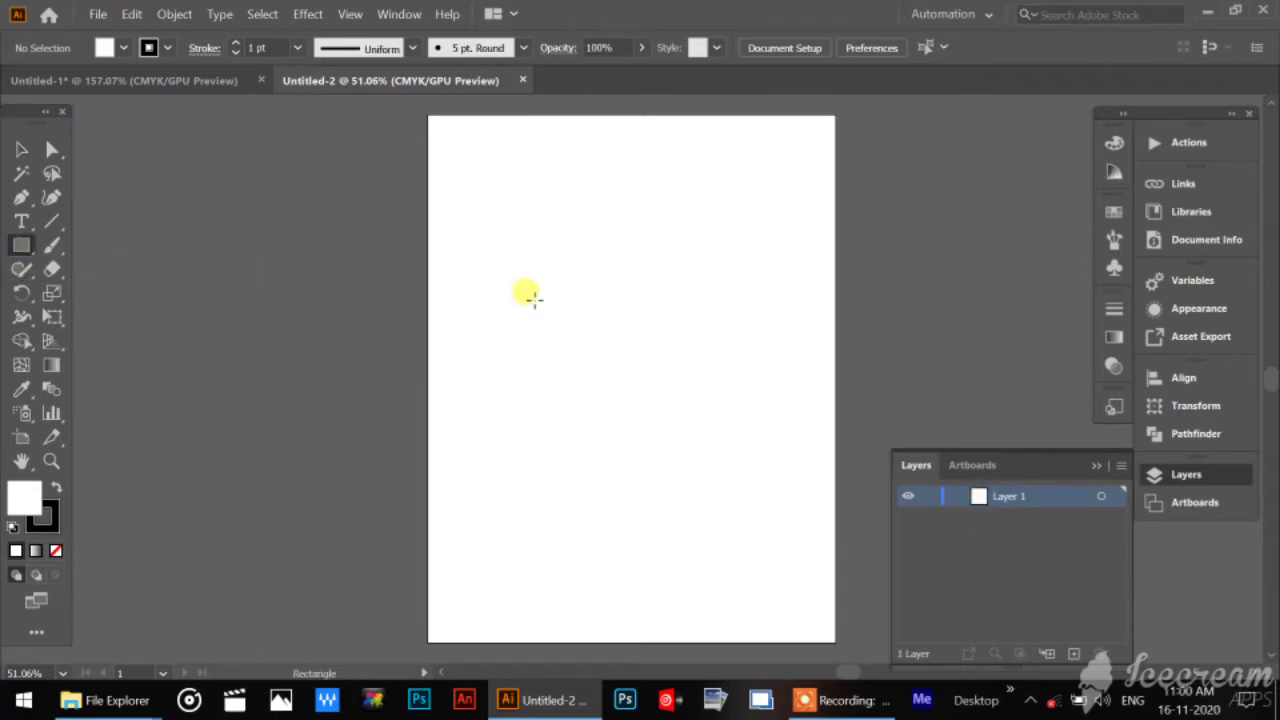
drag(526, 298, 743, 448)
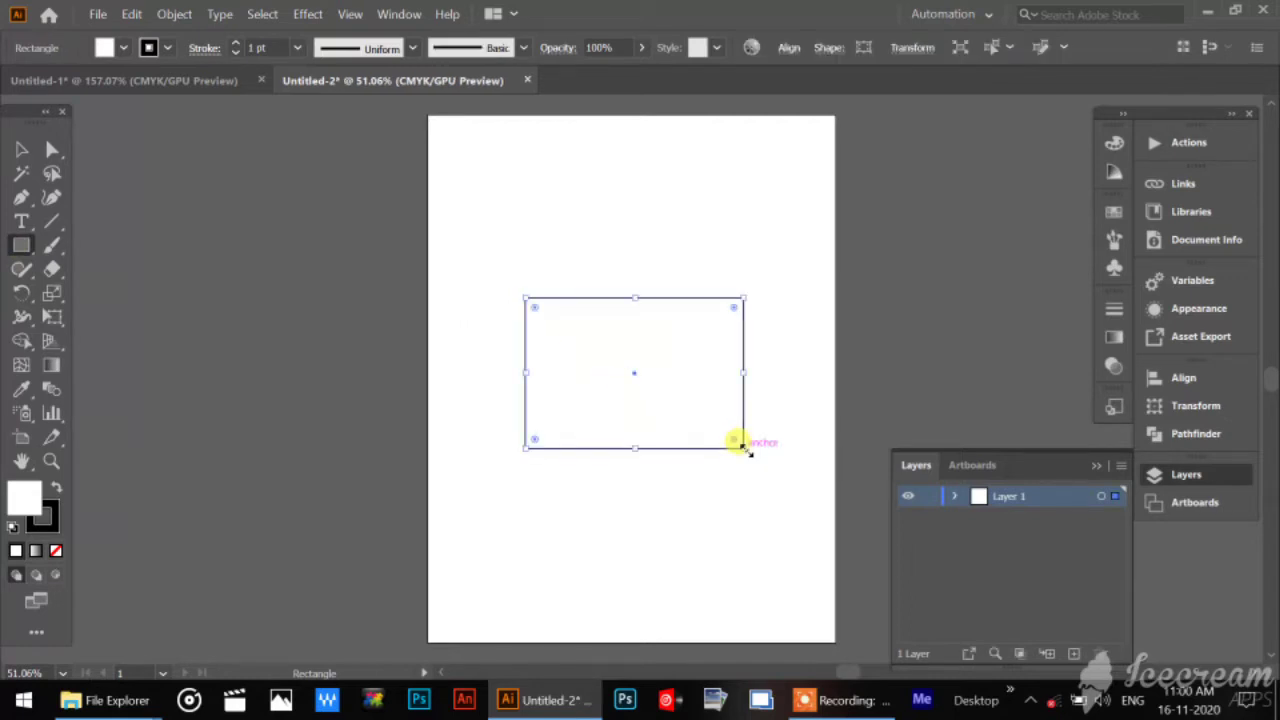
double_click(21, 500)
click(865, 192)
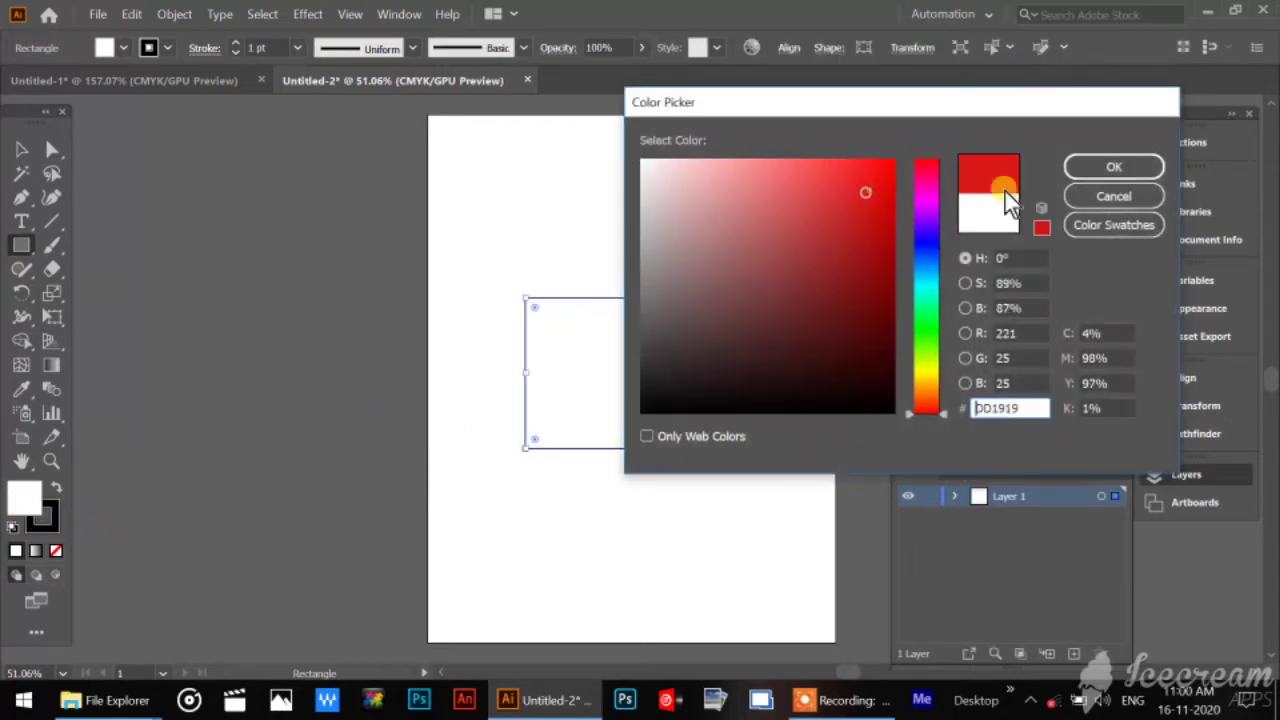
click(1092, 164)
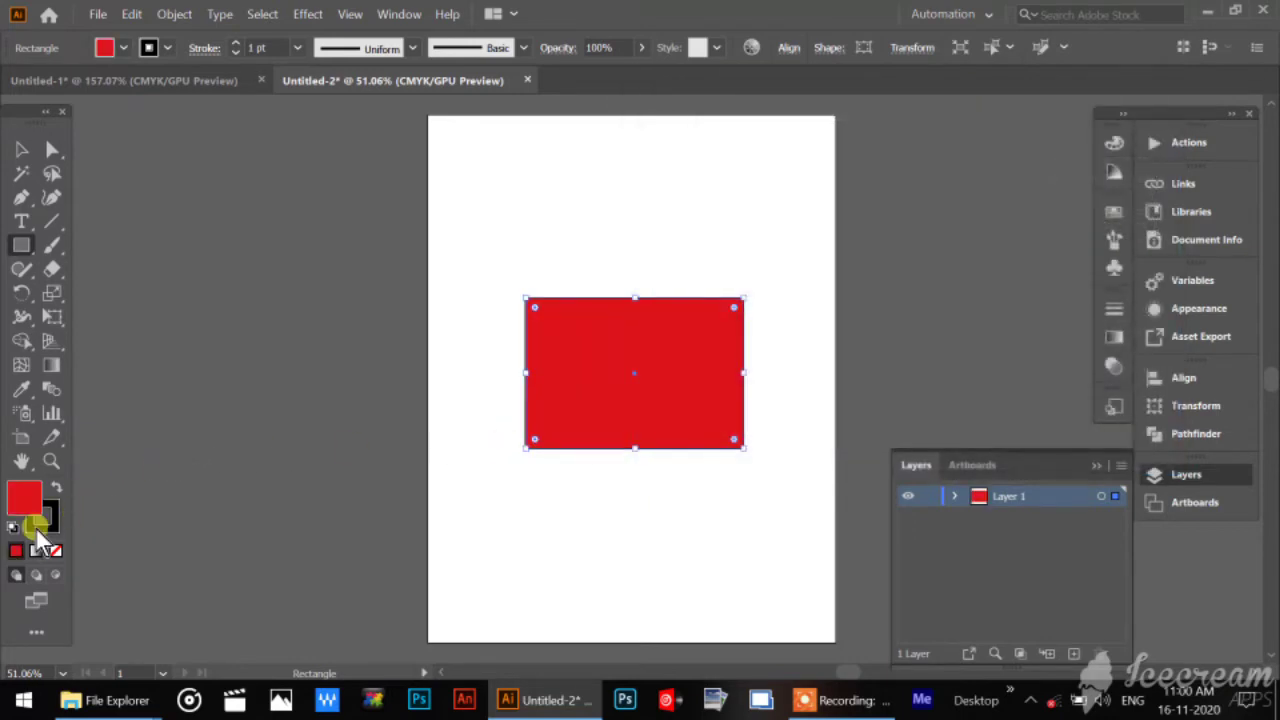
click(37, 527)
click(58, 550)
click(21, 146)
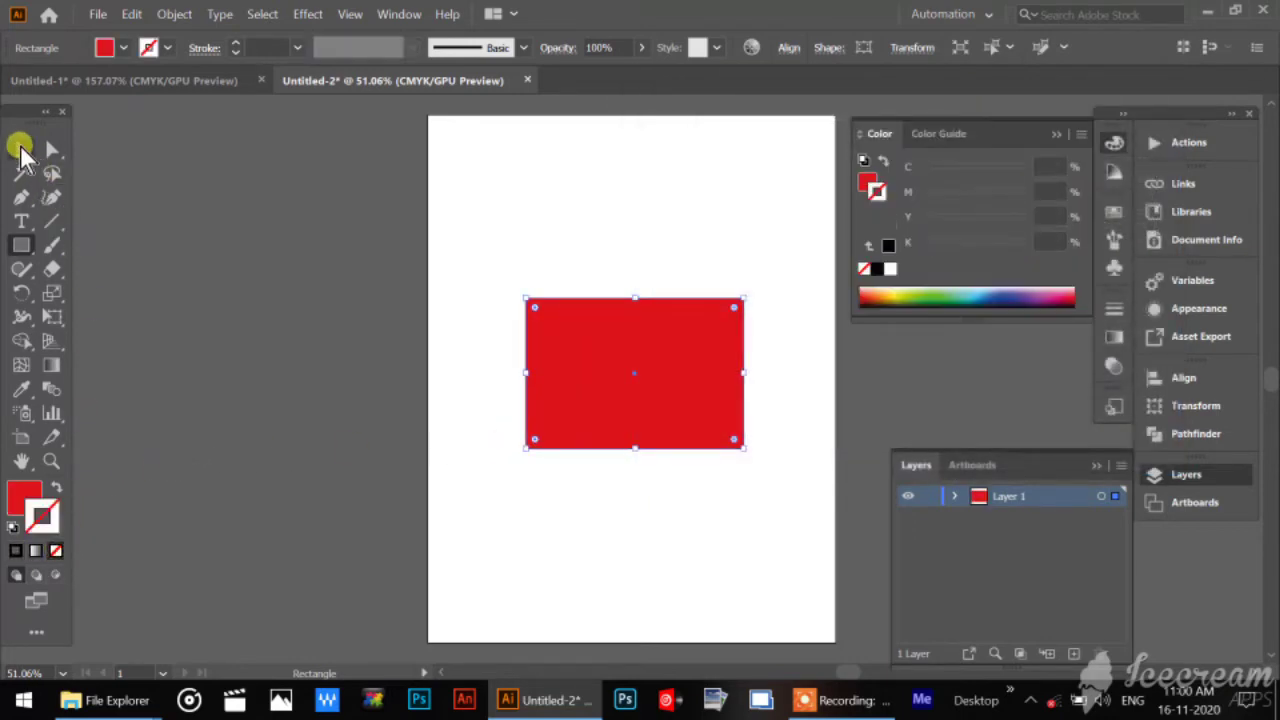
click(934, 546)
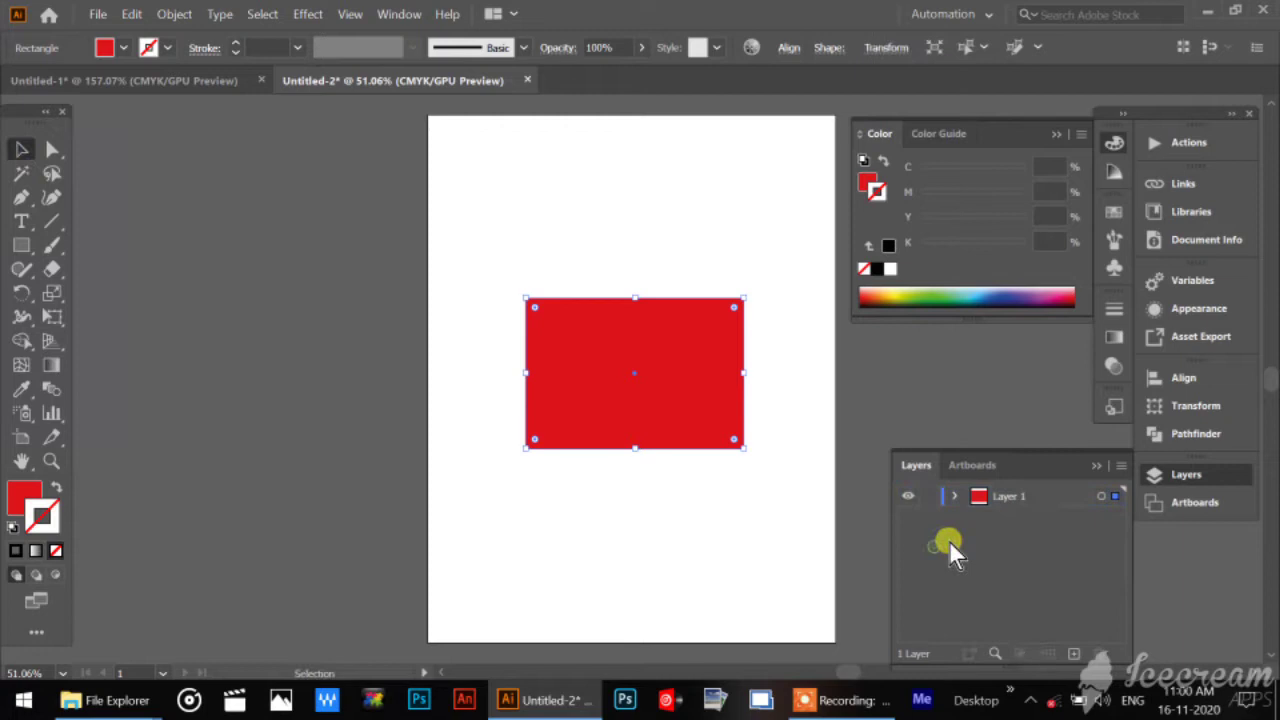
click(1018, 500)
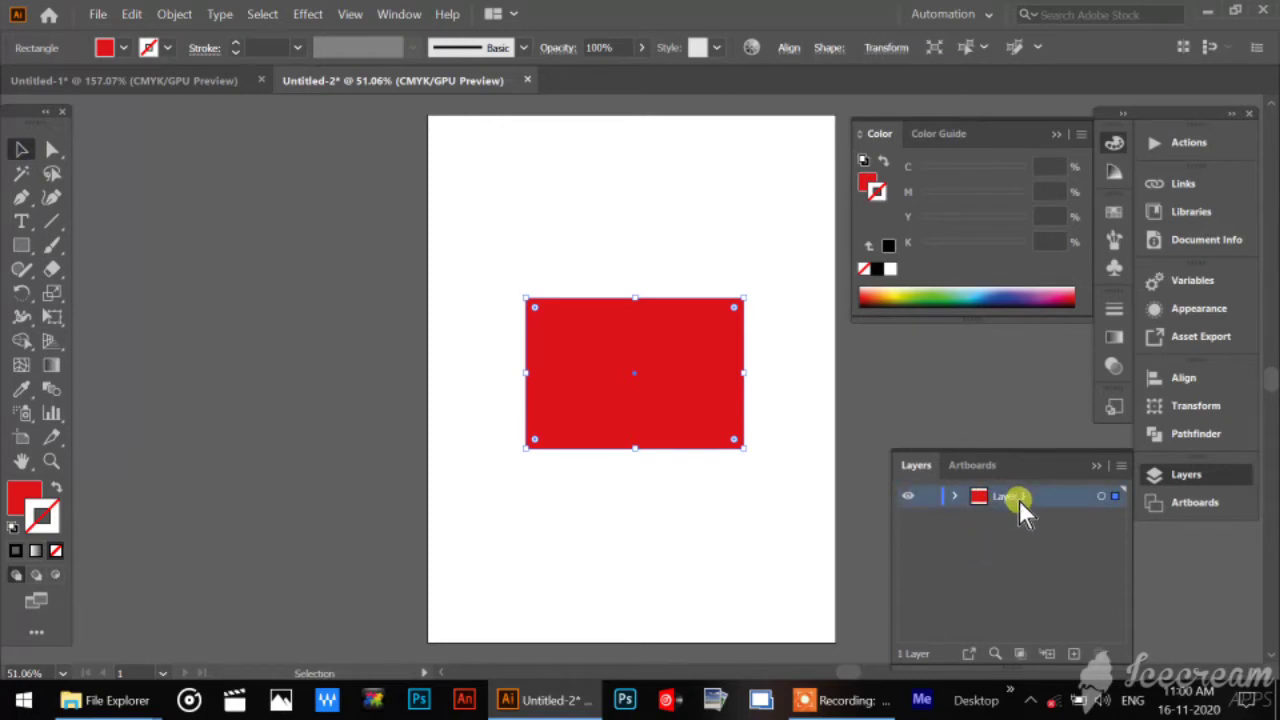
click(1017, 559)
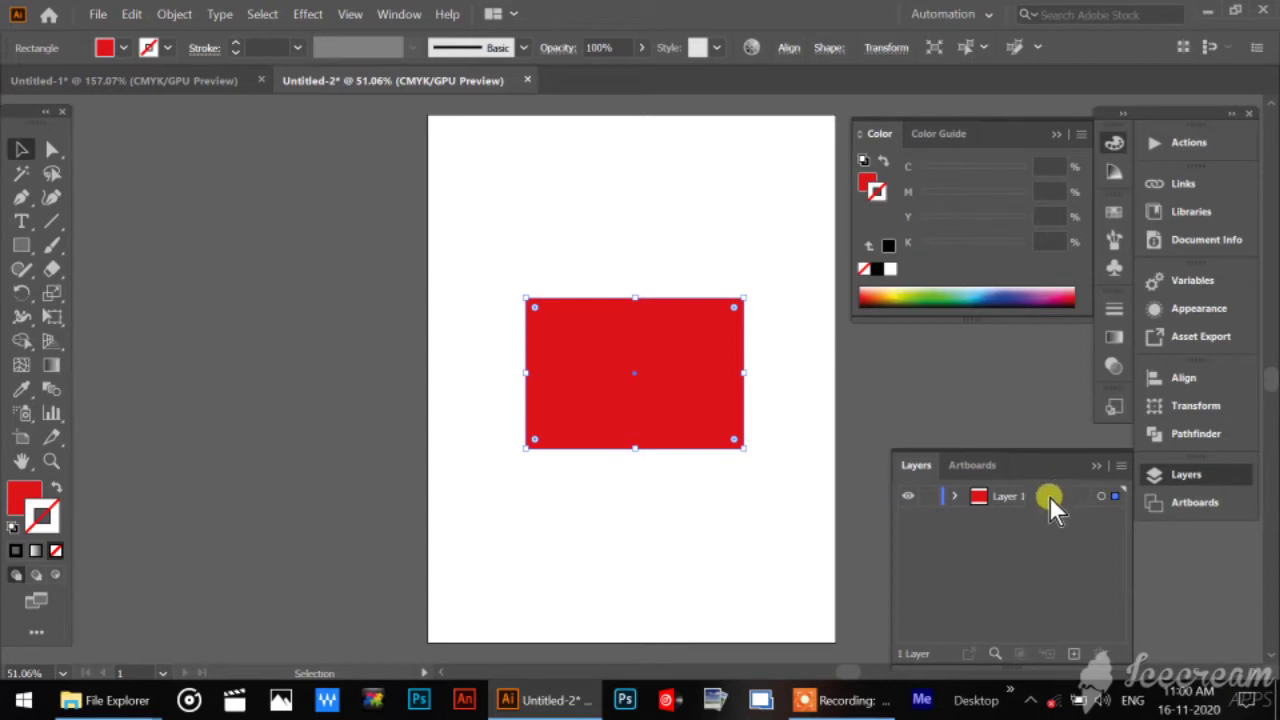
click(1048, 494)
click(1047, 542)
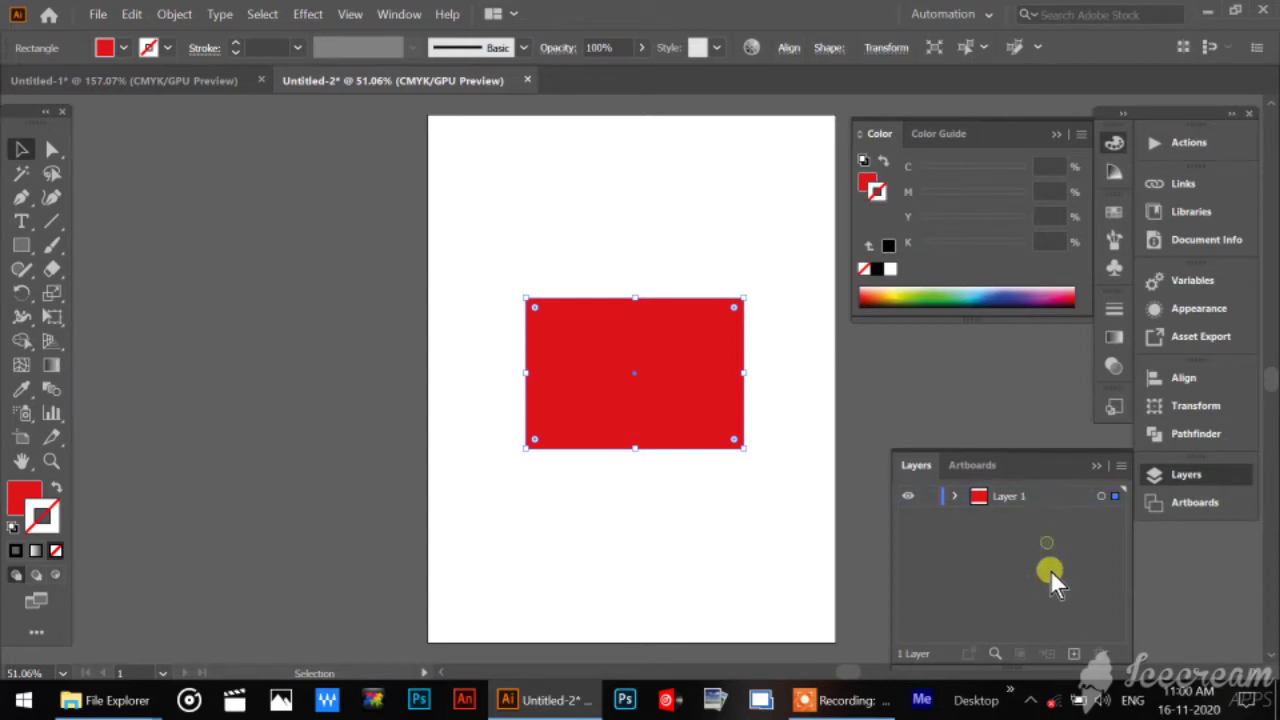
Add a new layer above Layer 1, and switch Layer 1's visibility off and on again.
click(1073, 654)
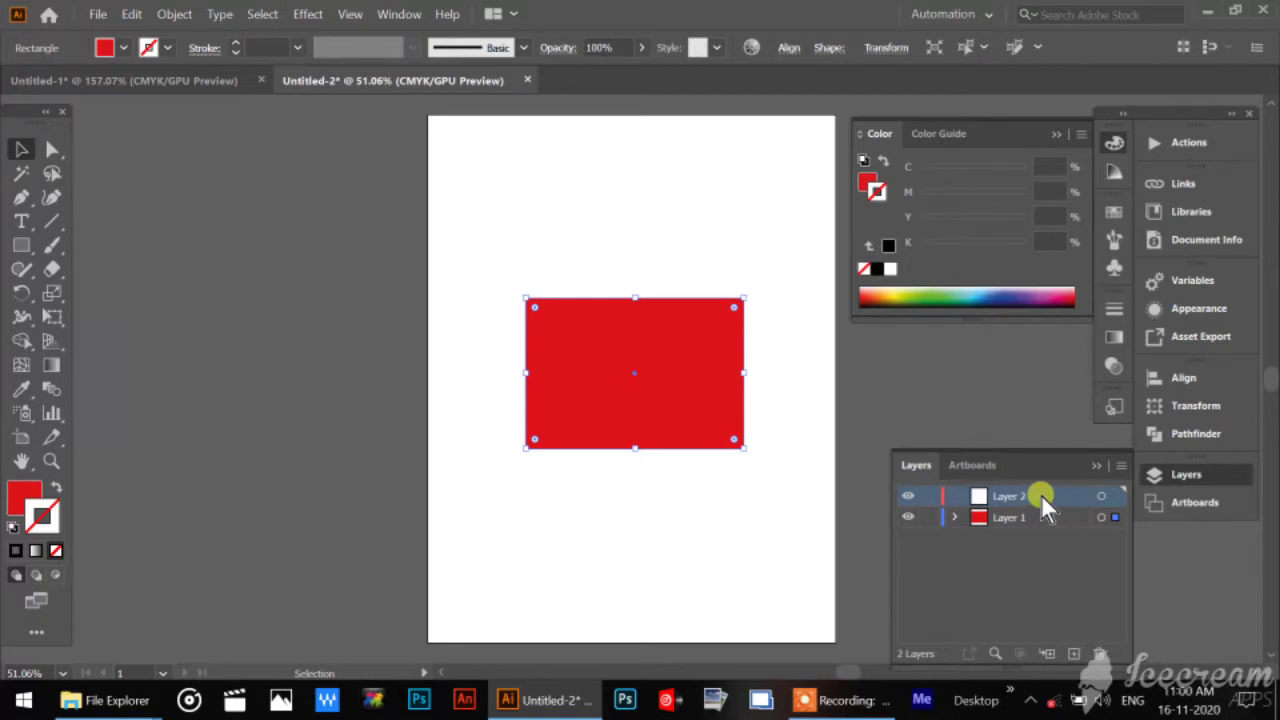
click(907, 517)
click(907, 517)
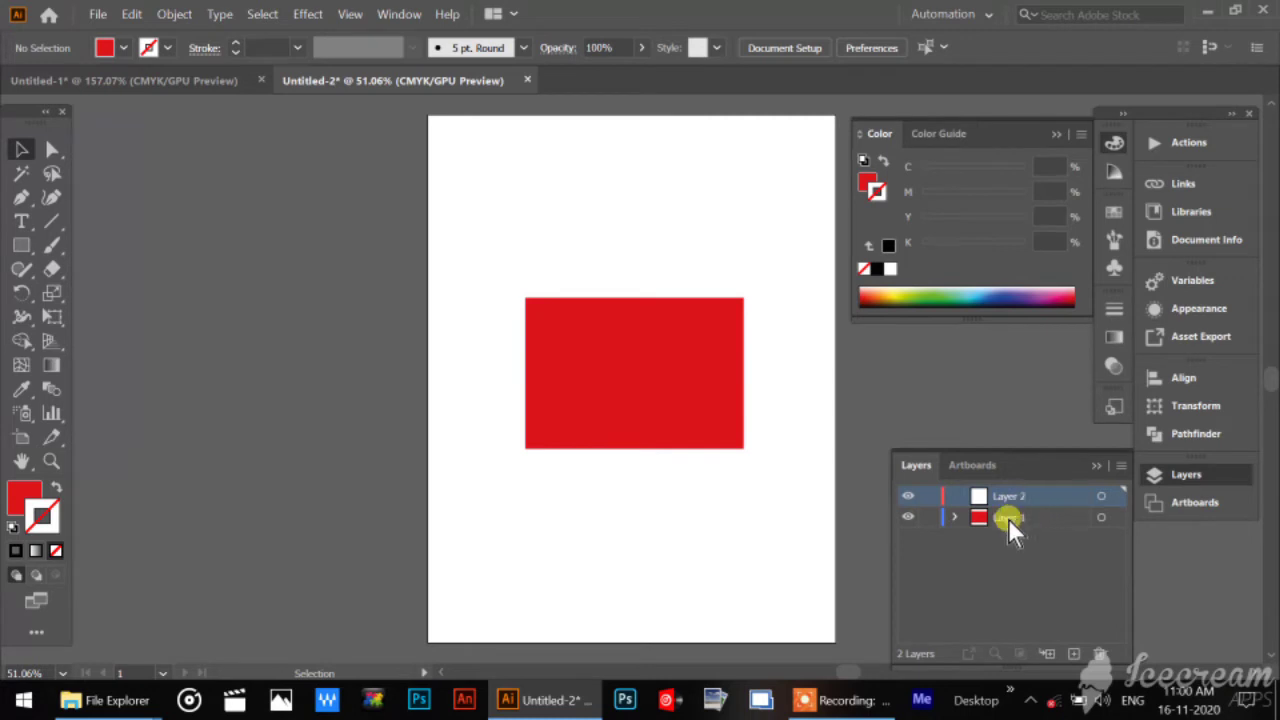
Draw a circle on Layer 2 overlapping the rectangle's upper-right part and fill it with blue from the CMYK spectrum.
drag(25, 244, 96, 296)
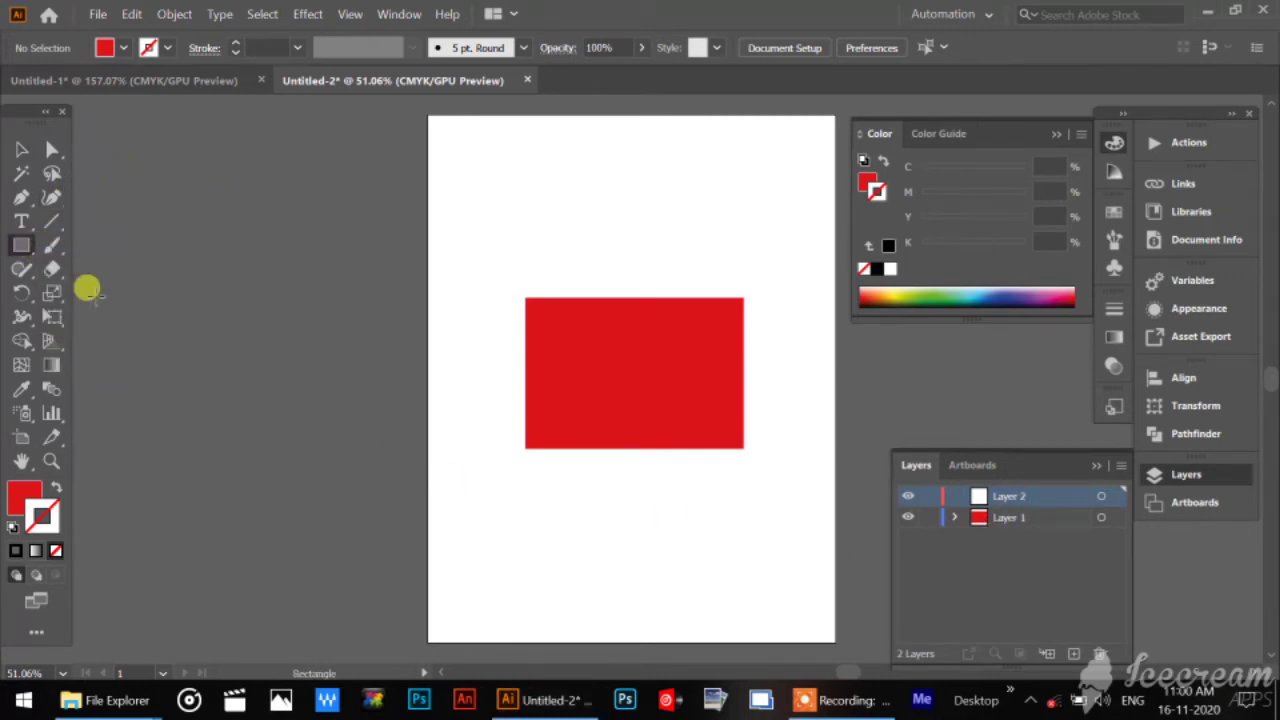
drag(609, 260, 690, 409)
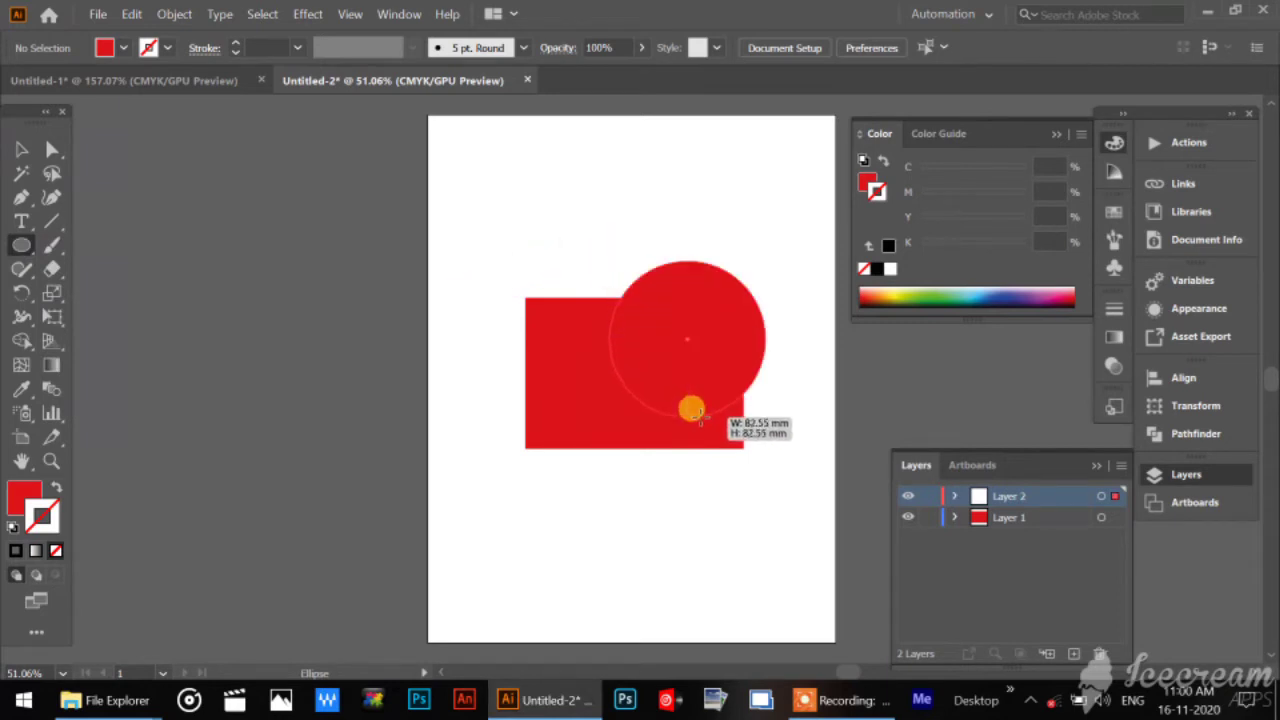
click(20, 490)
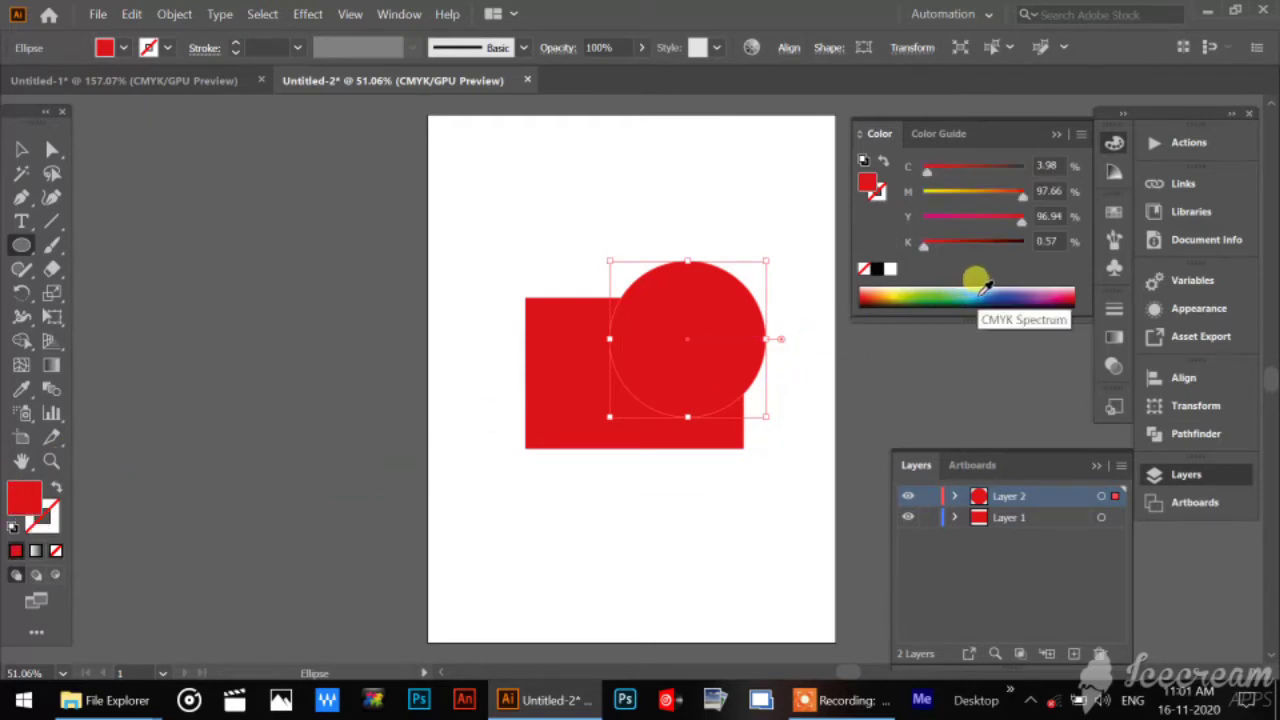
click(970, 292)
click(18, 150)
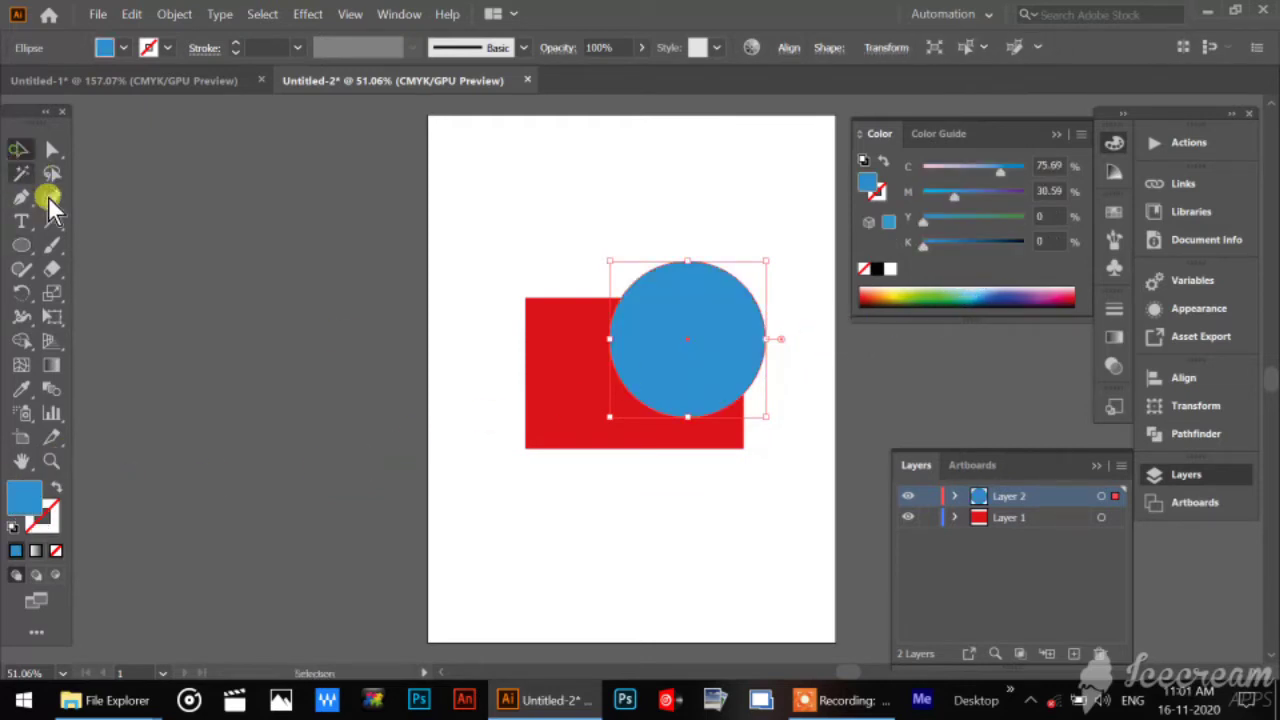
click(555, 521)
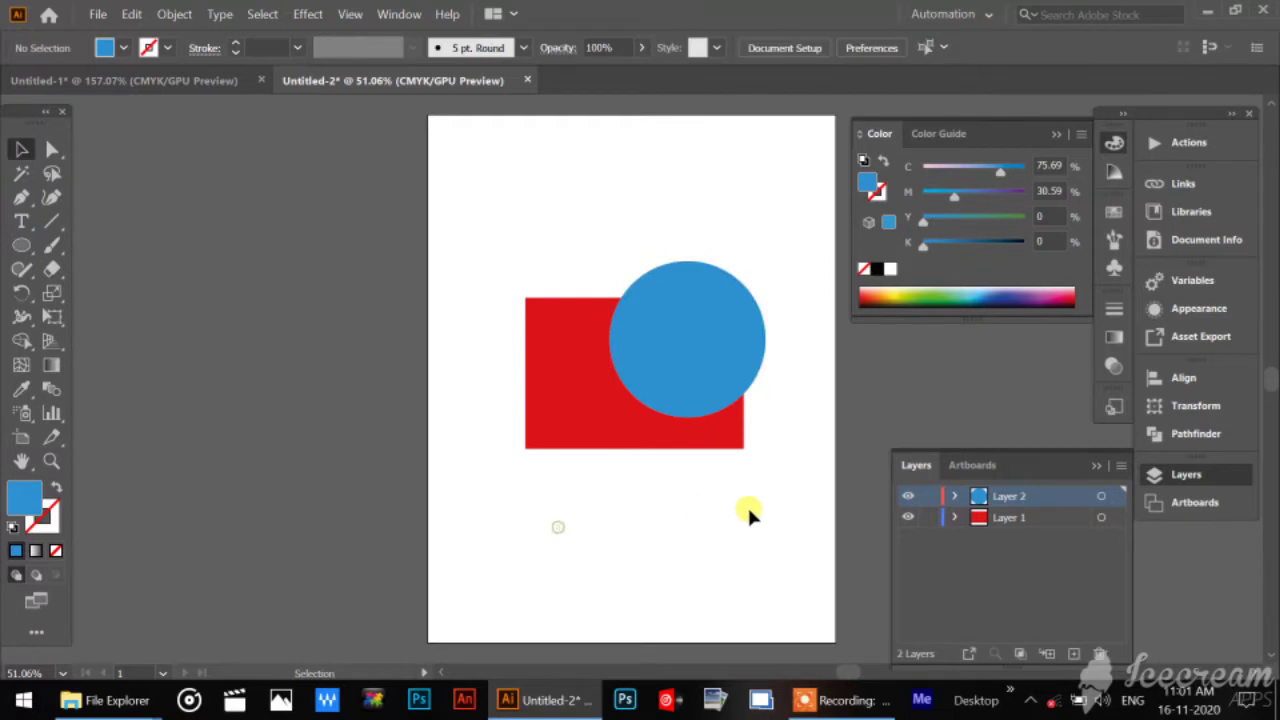
Hide and show Layer 1, and do the same with Layer 2.
click(907, 517)
click(907, 517)
click(906, 496)
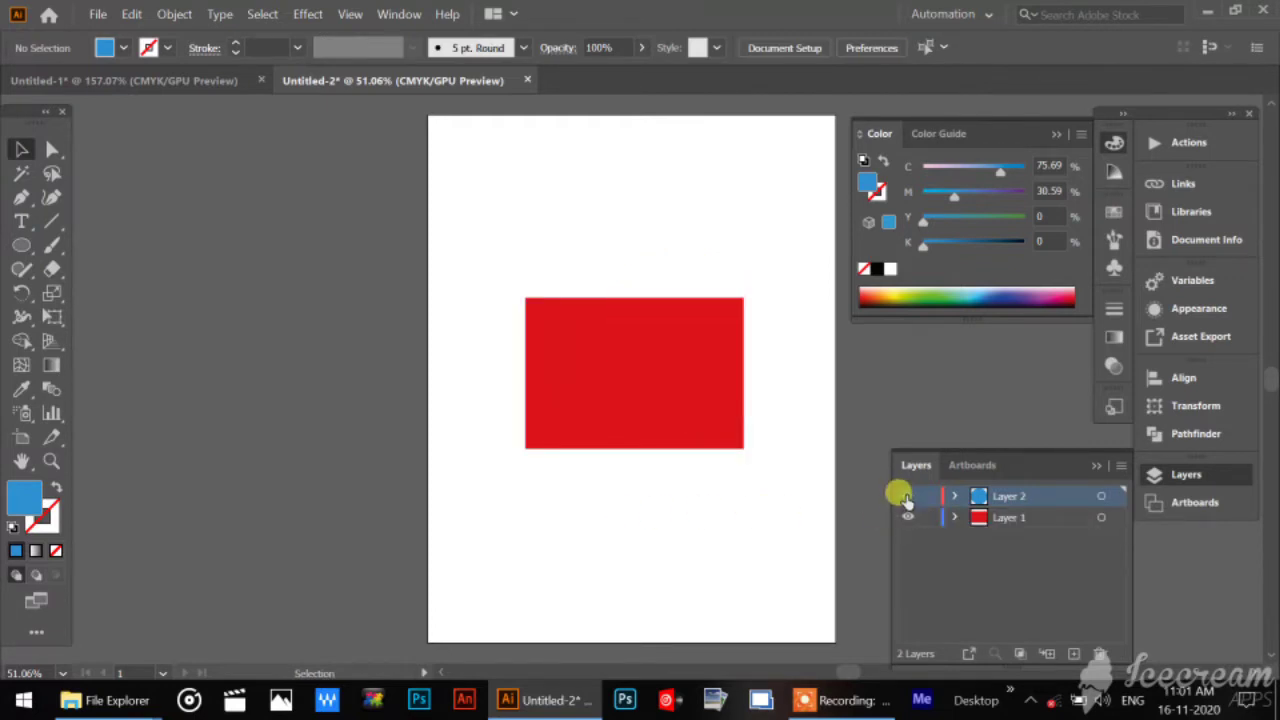
click(906, 496)
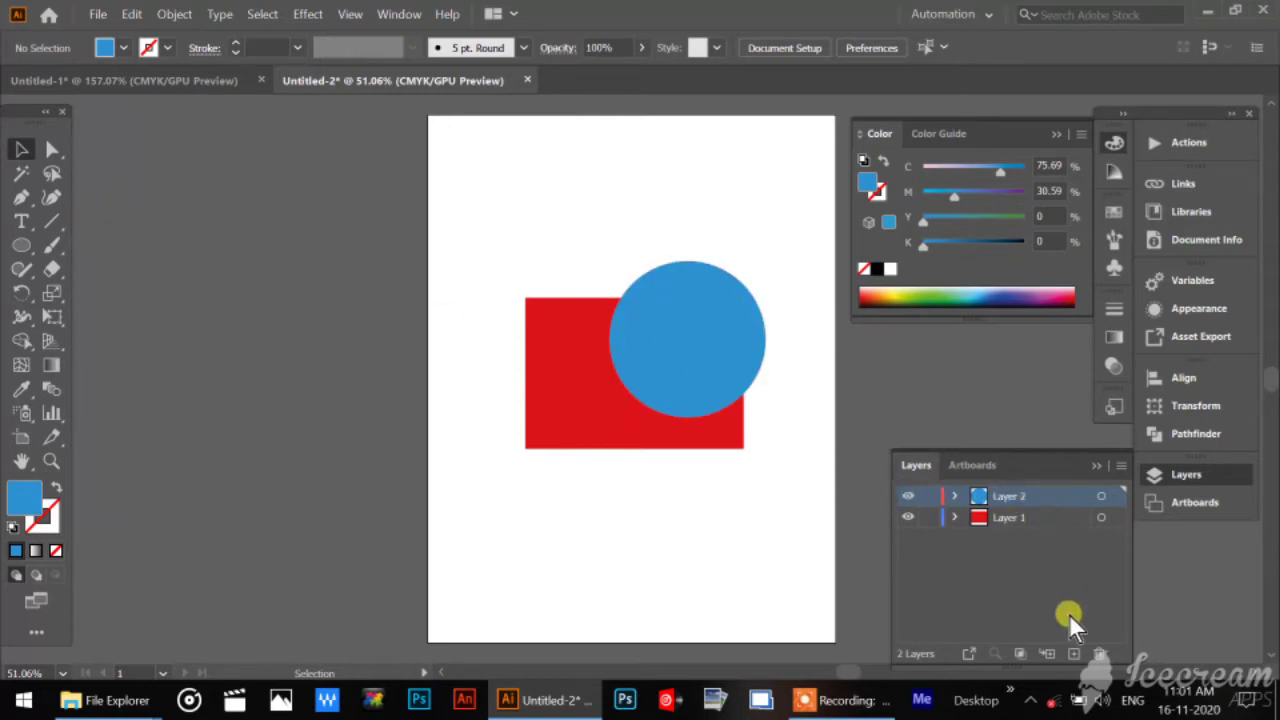
Add a third layer and draw a large five-pointed star on it, overlapping the rectangle and the circle.
click(1072, 653)
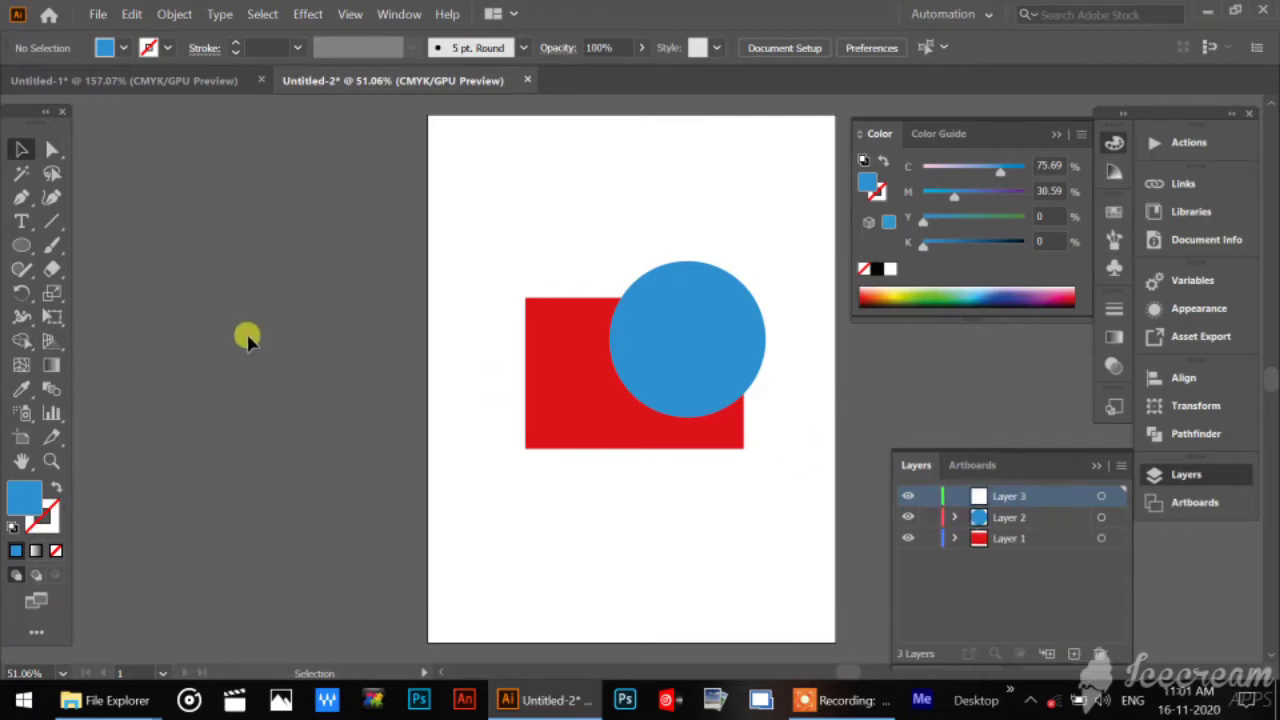
drag(21, 247, 106, 341)
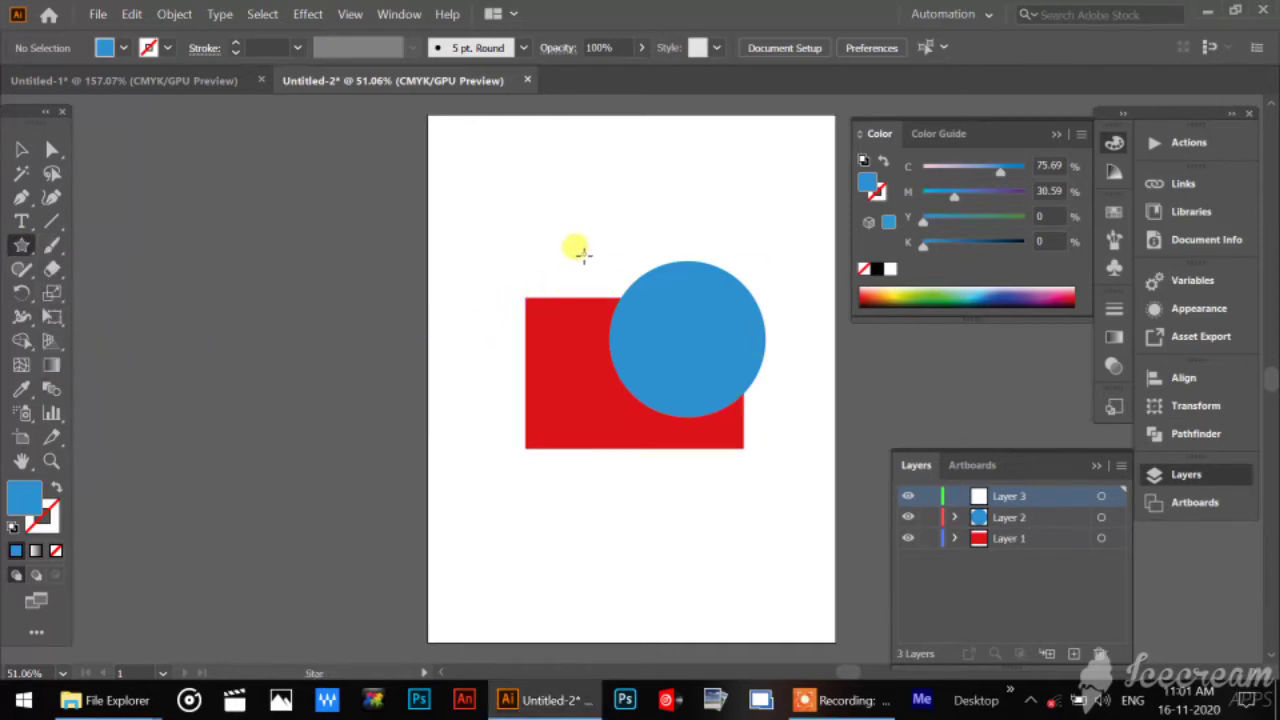
drag(578, 251, 645, 343)
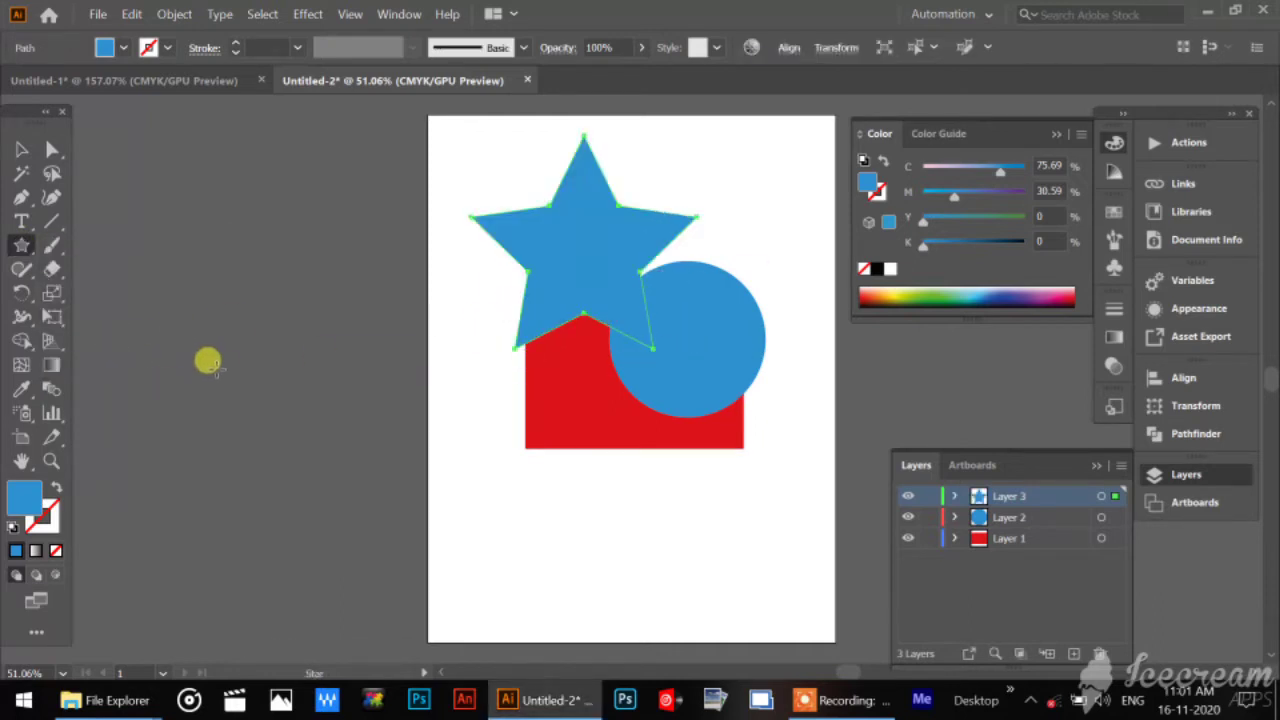
Fill the star with dark green from the CMYK spectrum and move it slightly right and down.
click(941, 293)
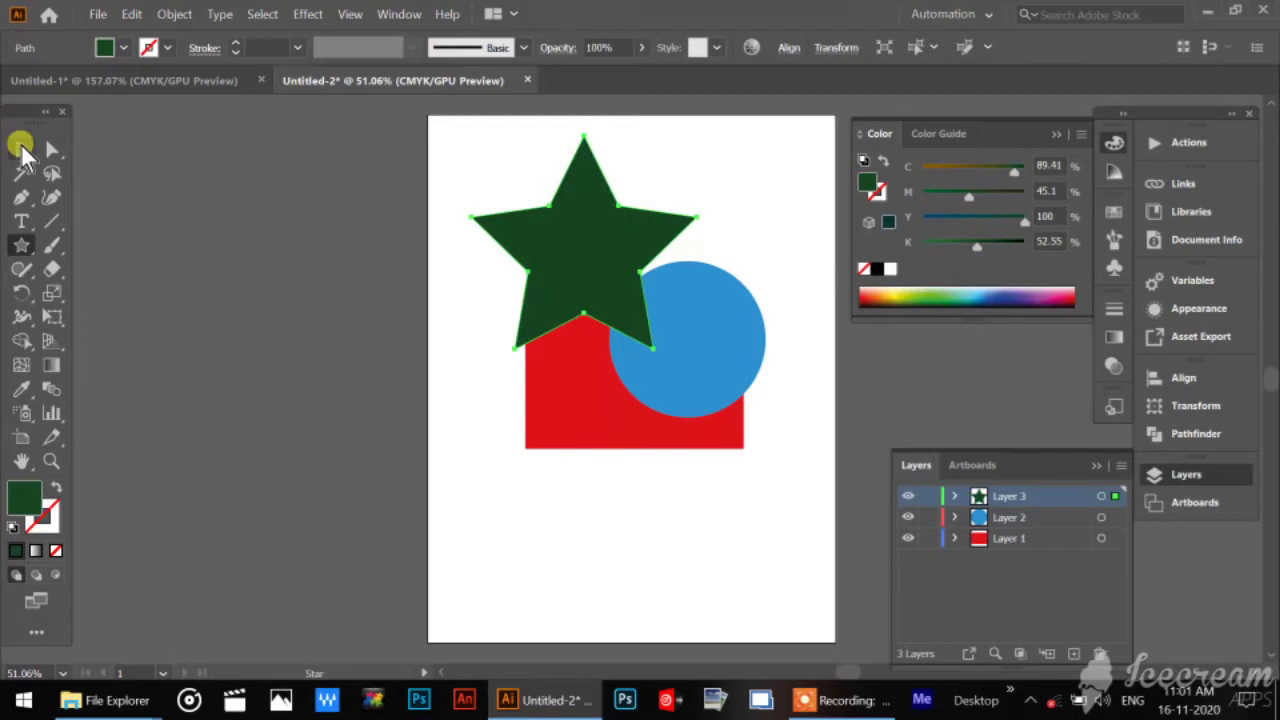
click(21, 148)
click(409, 314)
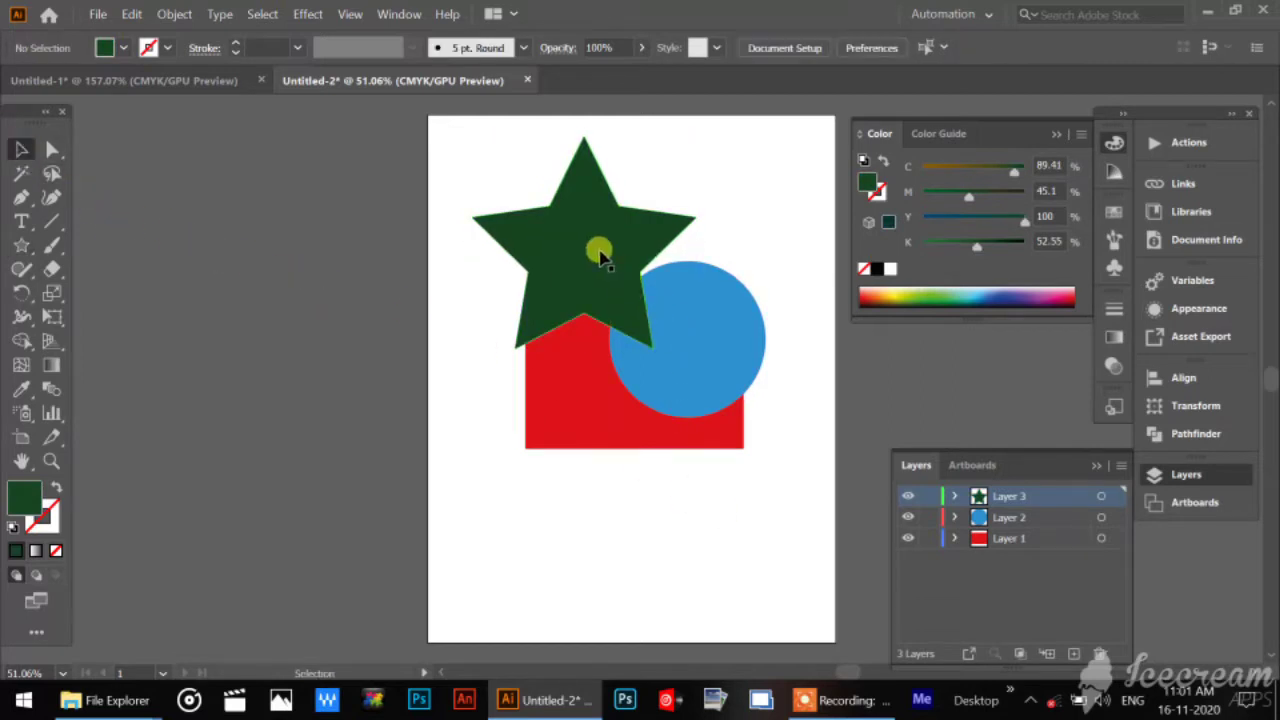
drag(600, 246, 624, 254)
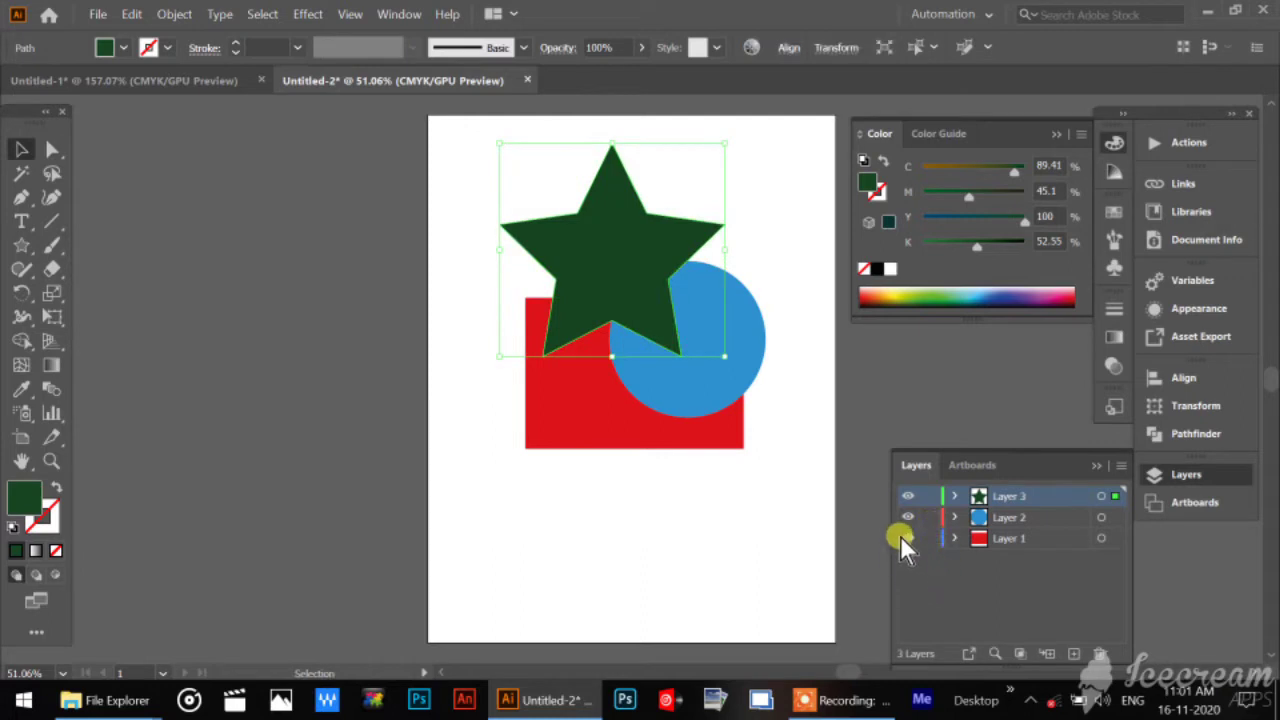
Hide all three layers, and show them again one by one from Layer 1 up to Layer 3.
drag(907, 499, 908, 560)
key(ctrl+y)
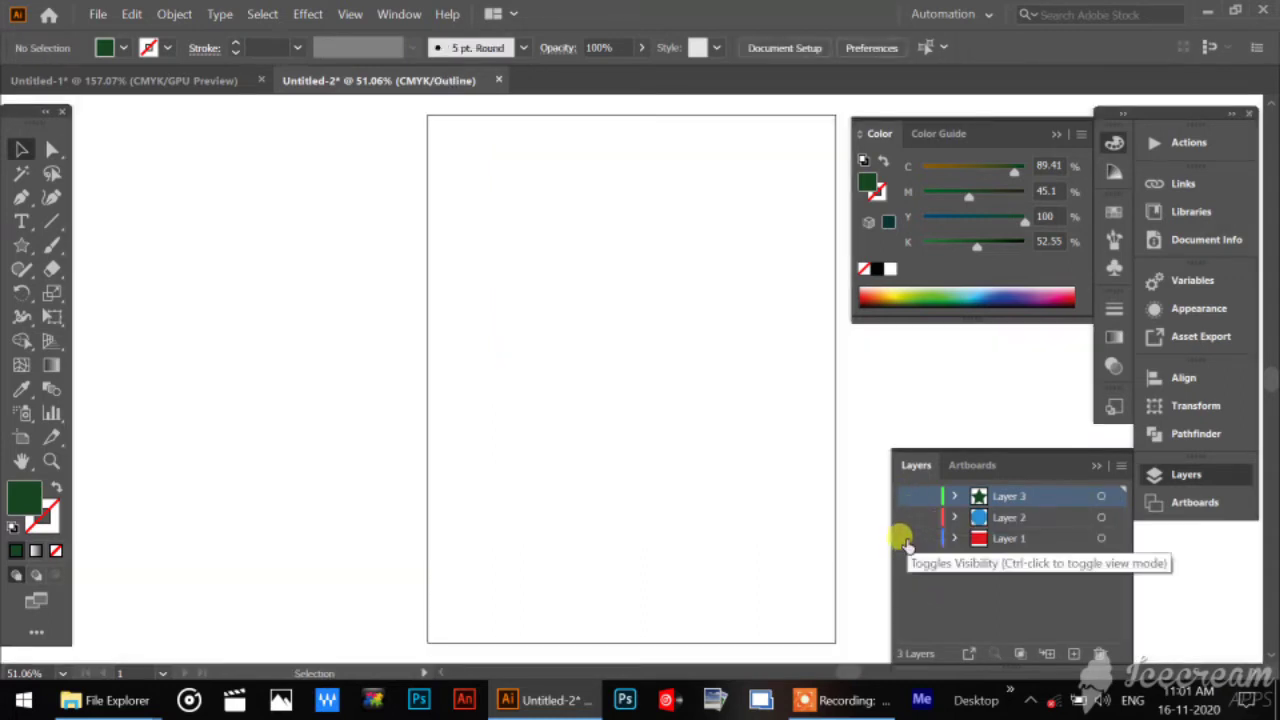
click(905, 540)
key(ctrl+y)
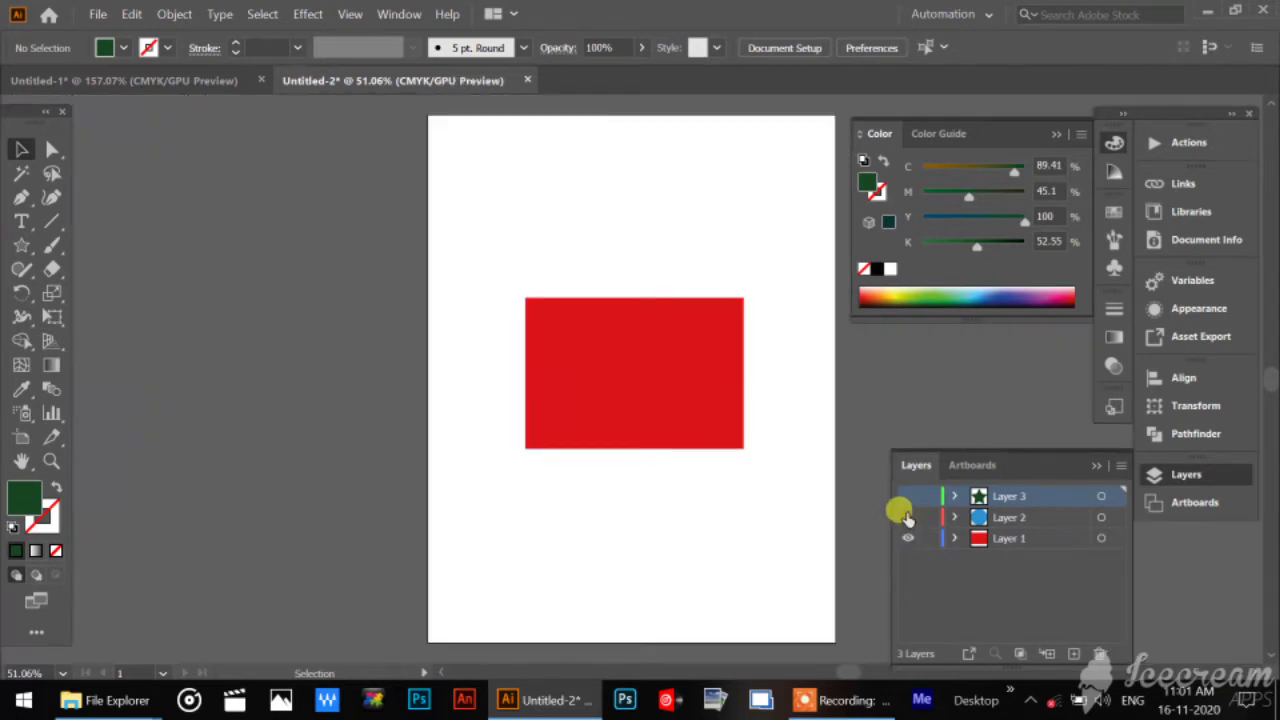
click(905, 517)
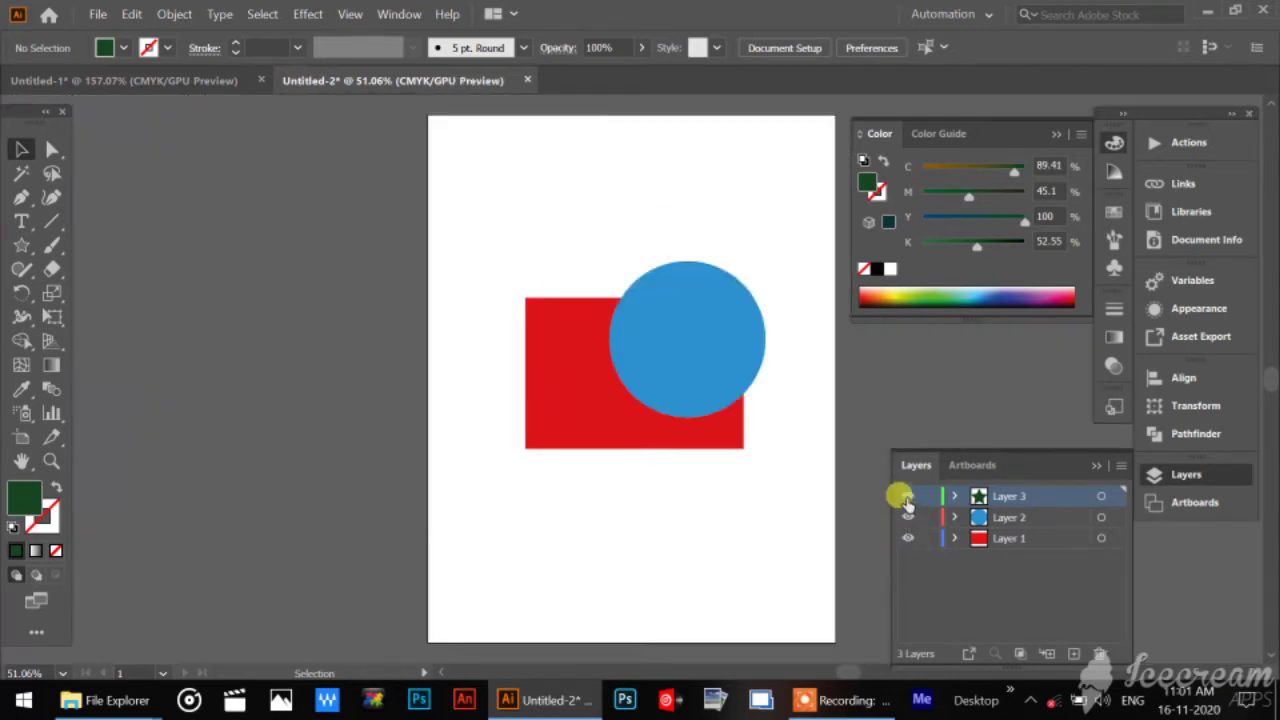
click(905, 497)
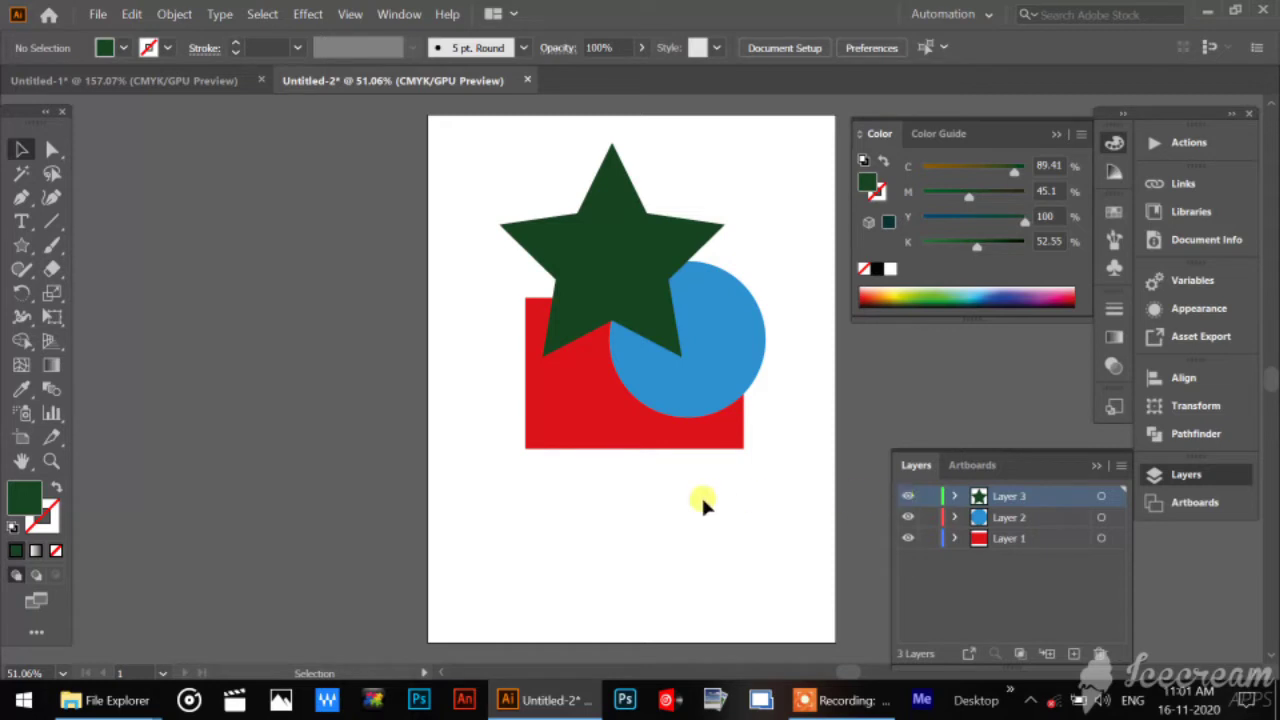
Lock Layer 1, Layer 2 and Layer 3.
click(1066, 592)
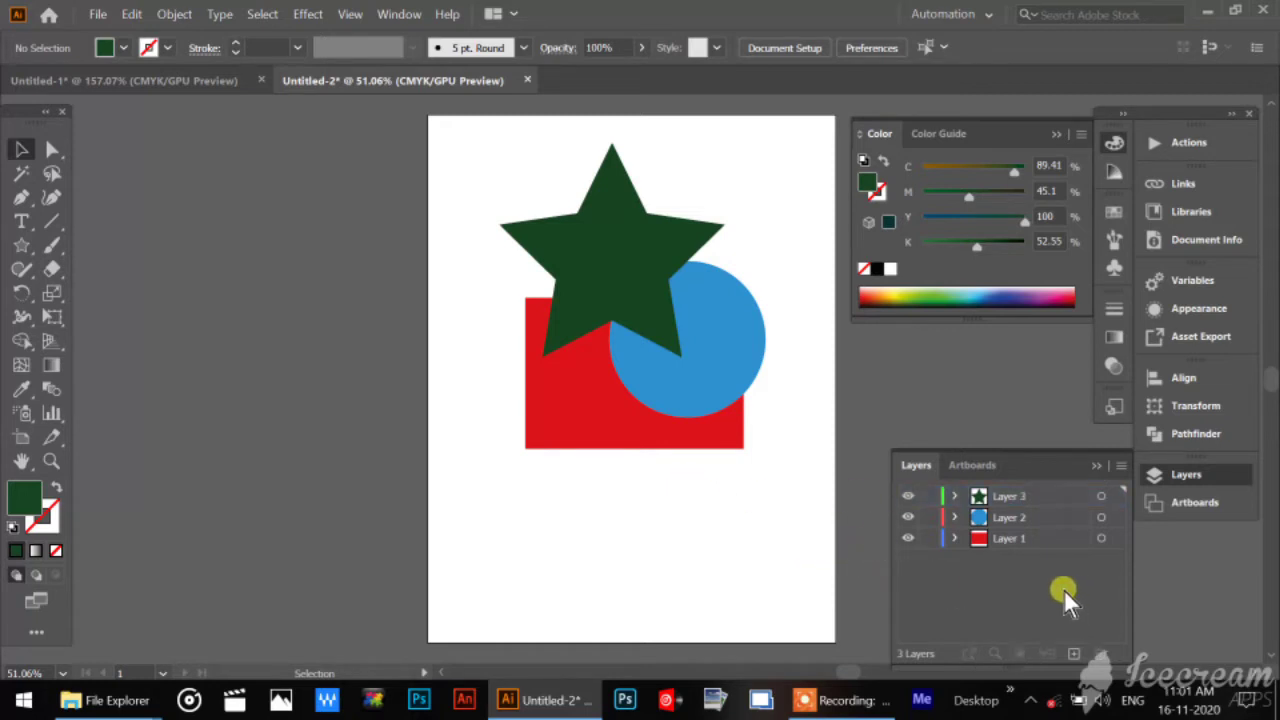
click(928, 539)
click(920, 517)
click(928, 496)
Reorder the layers so Layer 1 is topmost, Layer 3 is in the middle and Layer 2 is lowest.
drag(1026, 500, 1030, 540)
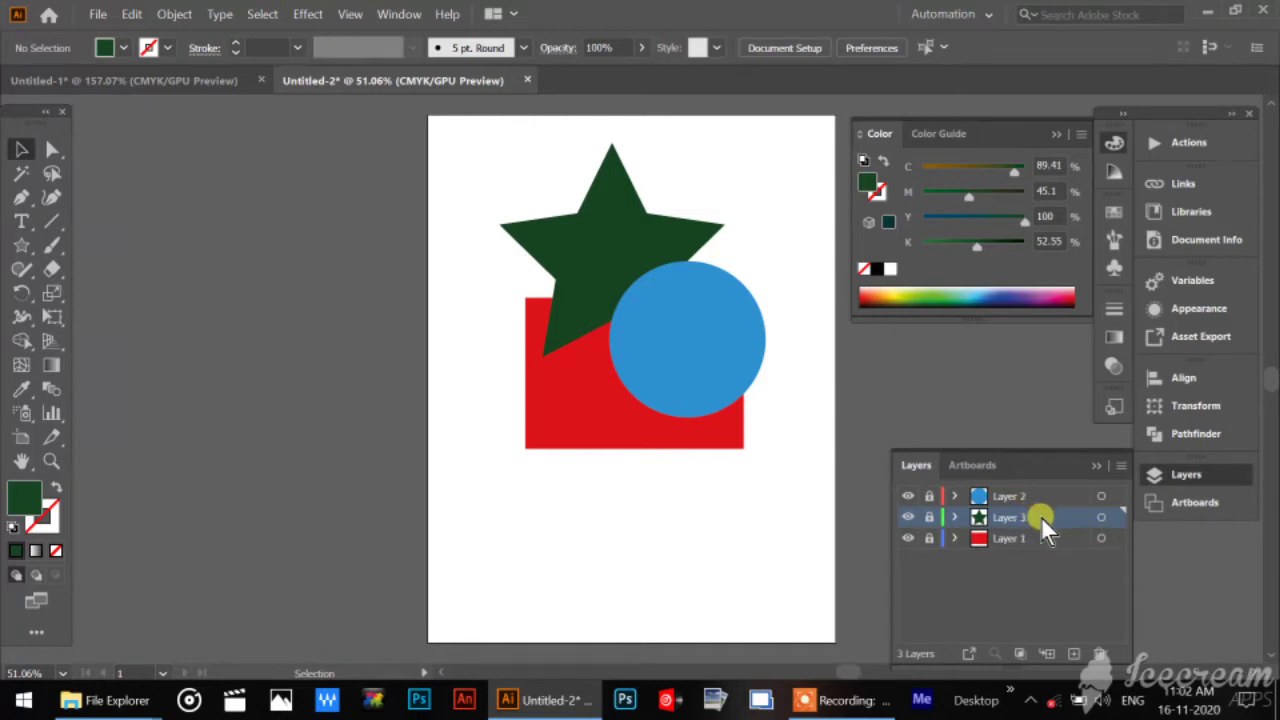
drag(1041, 516, 1041, 569)
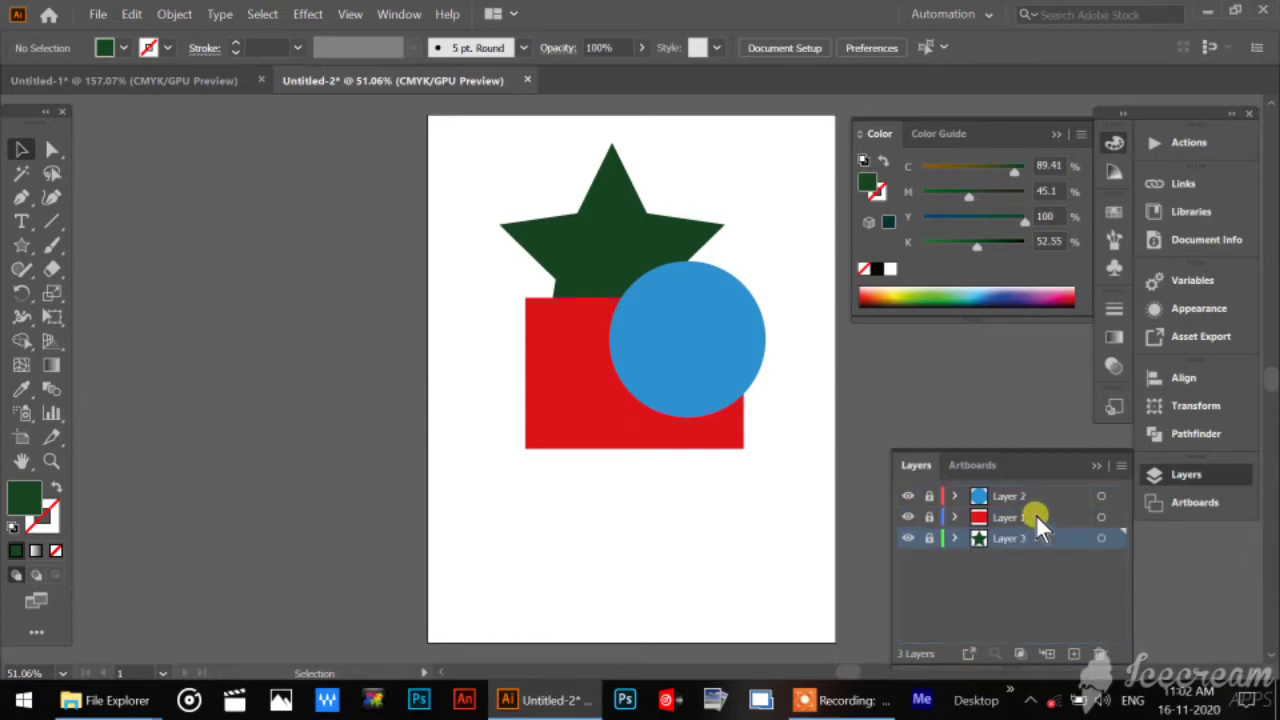
drag(1035, 514, 1035, 570)
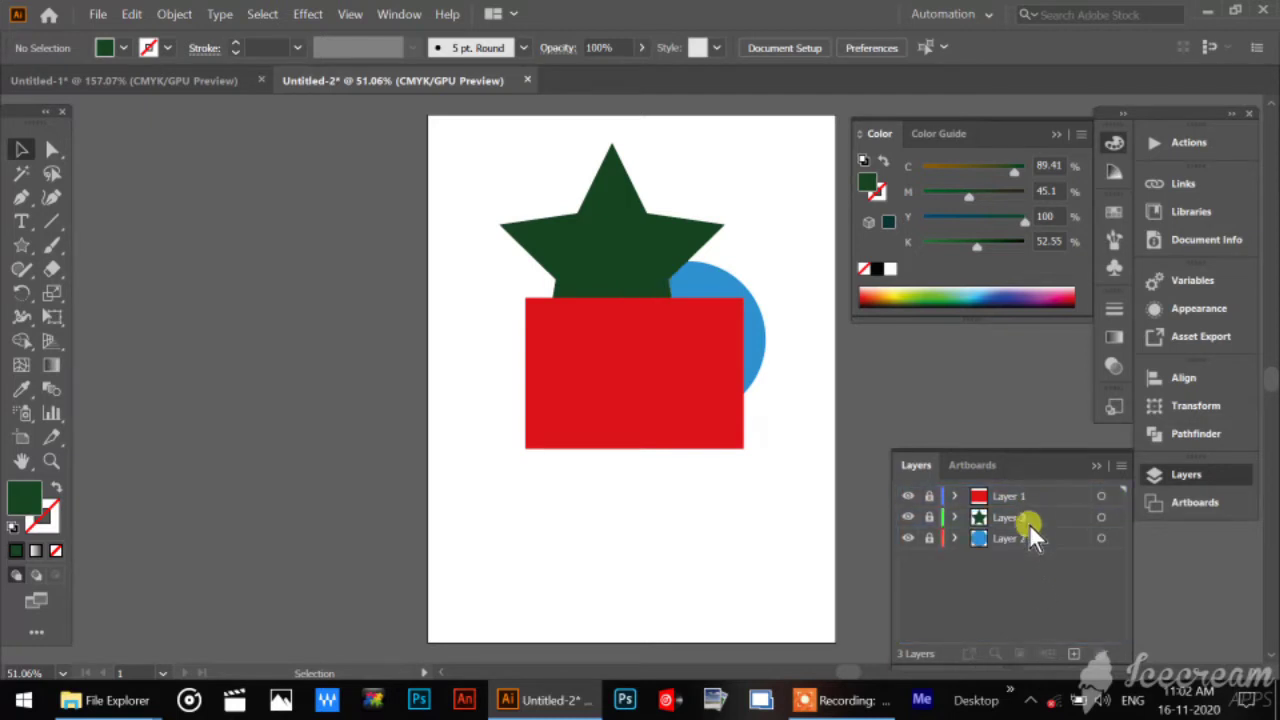
Raise Layer 3 above Layer 1, unlock it, and move its star slightly right and down.
drag(1029, 524, 990, 501)
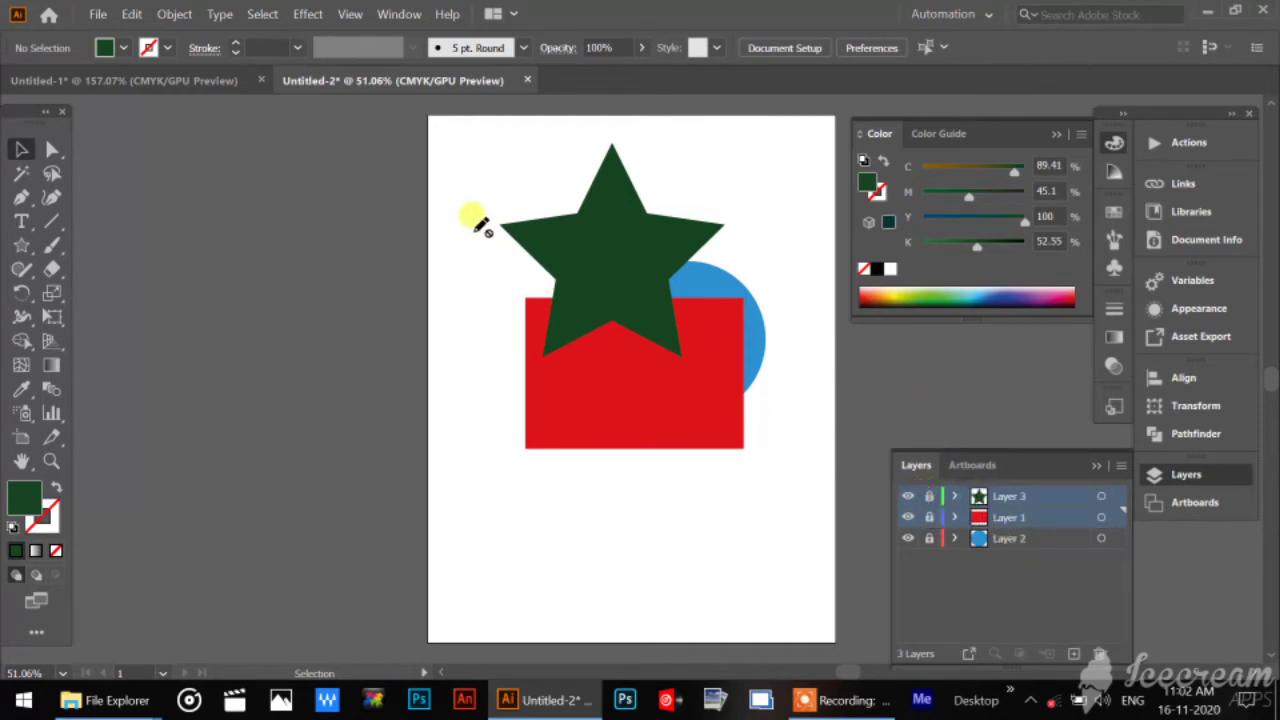
click(928, 497)
click(20, 151)
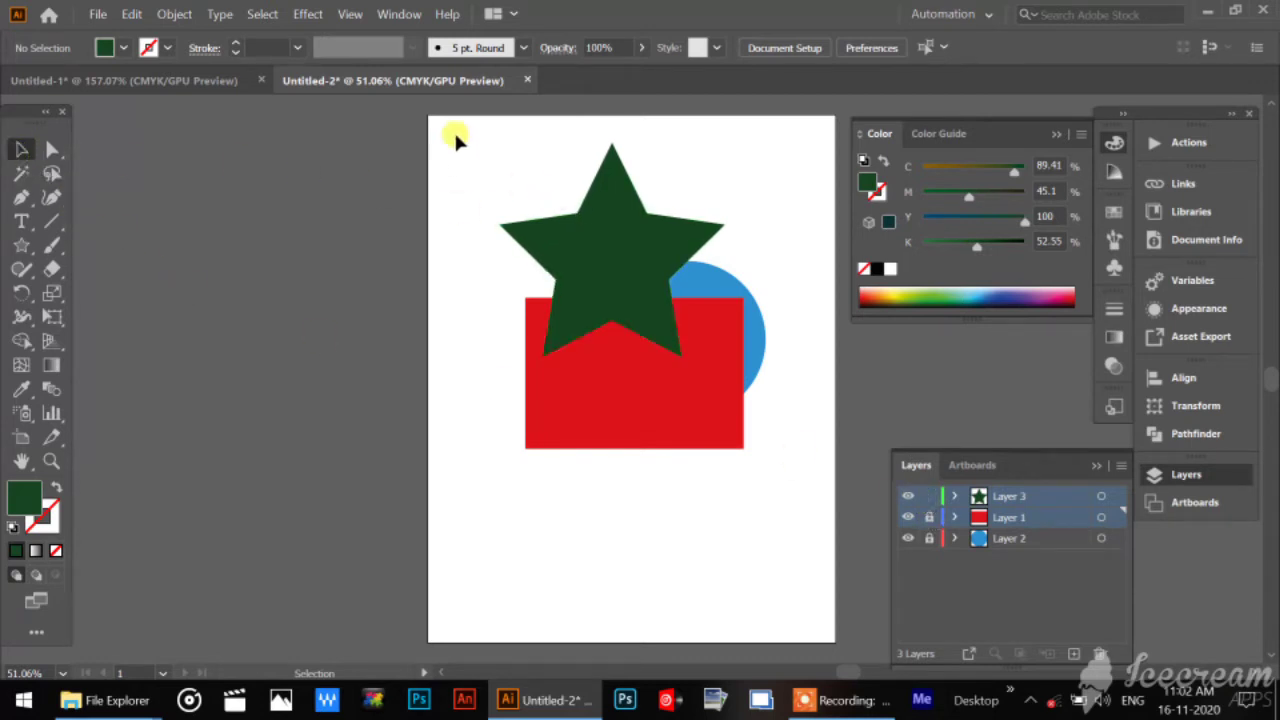
drag(455, 131, 790, 588)
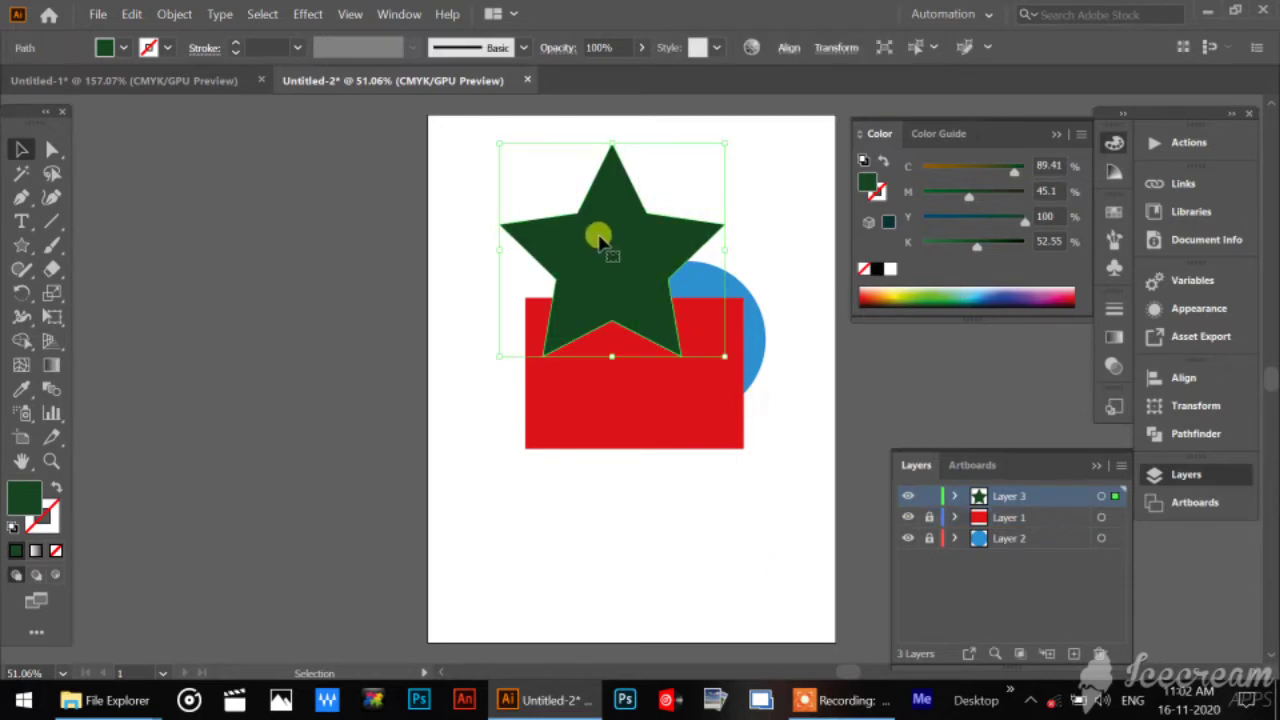
drag(600, 237, 616, 258)
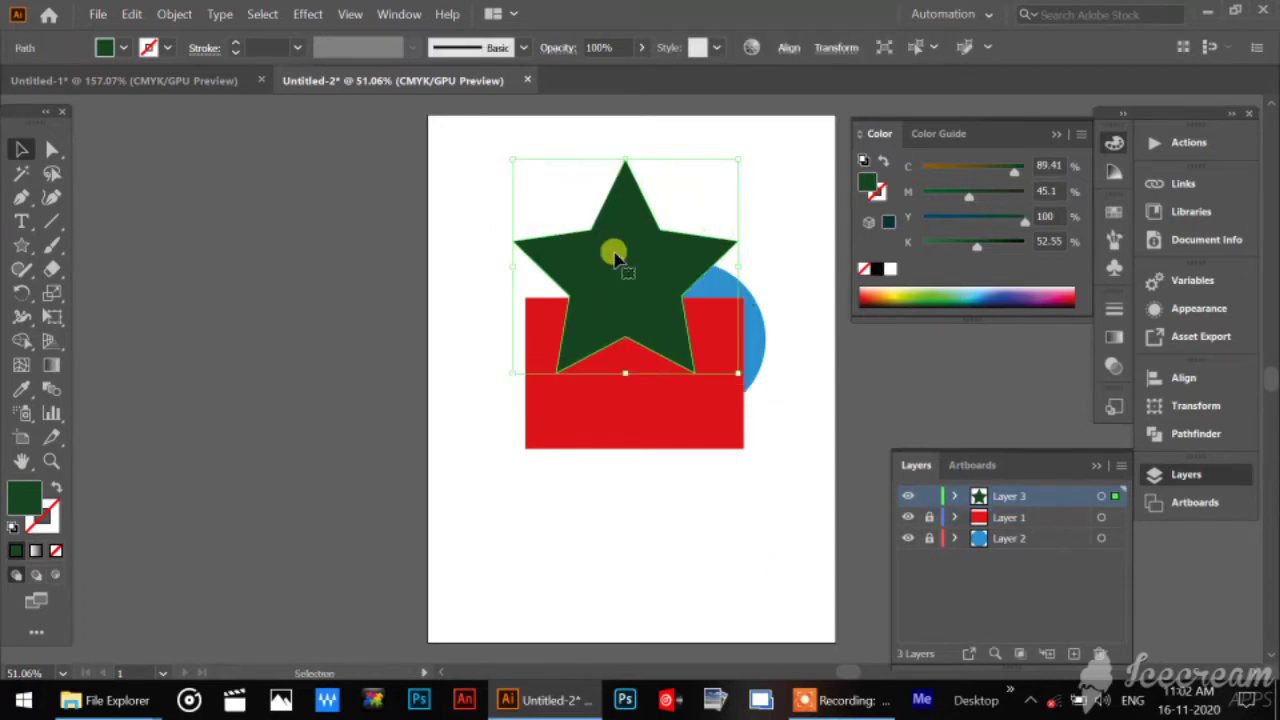
Unlock Layer 1 and Layer 2, and move all three shapes together slightly left and up.
click(929, 517)
click(929, 538)
drag(443, 158, 791, 534)
mouse_move(697, 377)
mouse_down()
mouse_move(677, 349)
mouse_move(684, 466)
mouse_move(706, 403)
mouse_move(679, 368)
mouse_up()
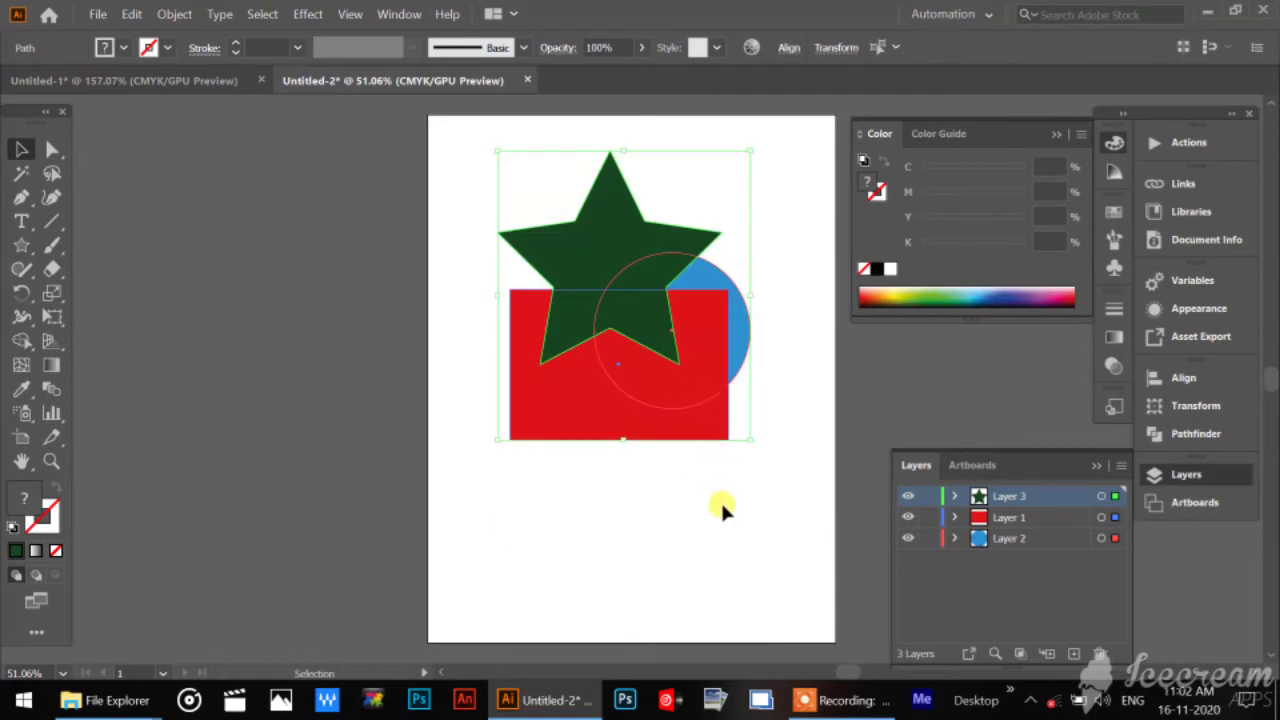
click(731, 545)
drag(928, 541, 955, 567)
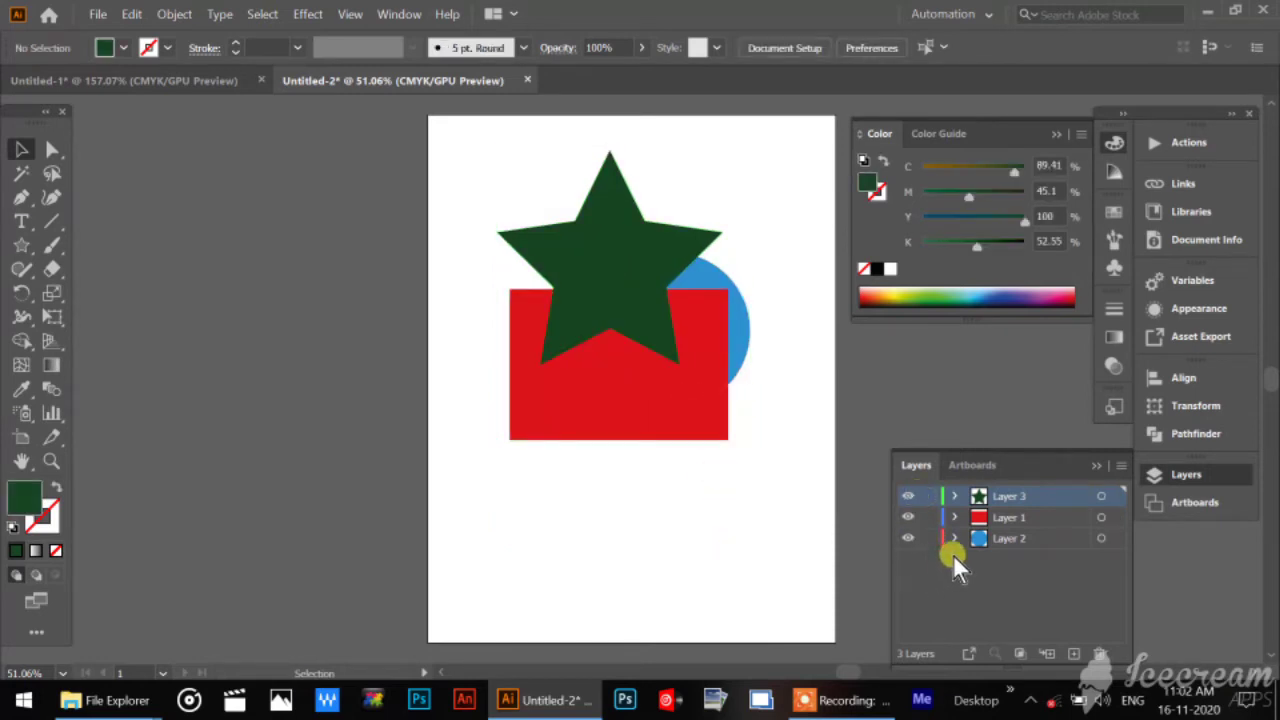
Duplicate Layer 1, and hide Layer 2 and Layer 3.
click(1040, 516)
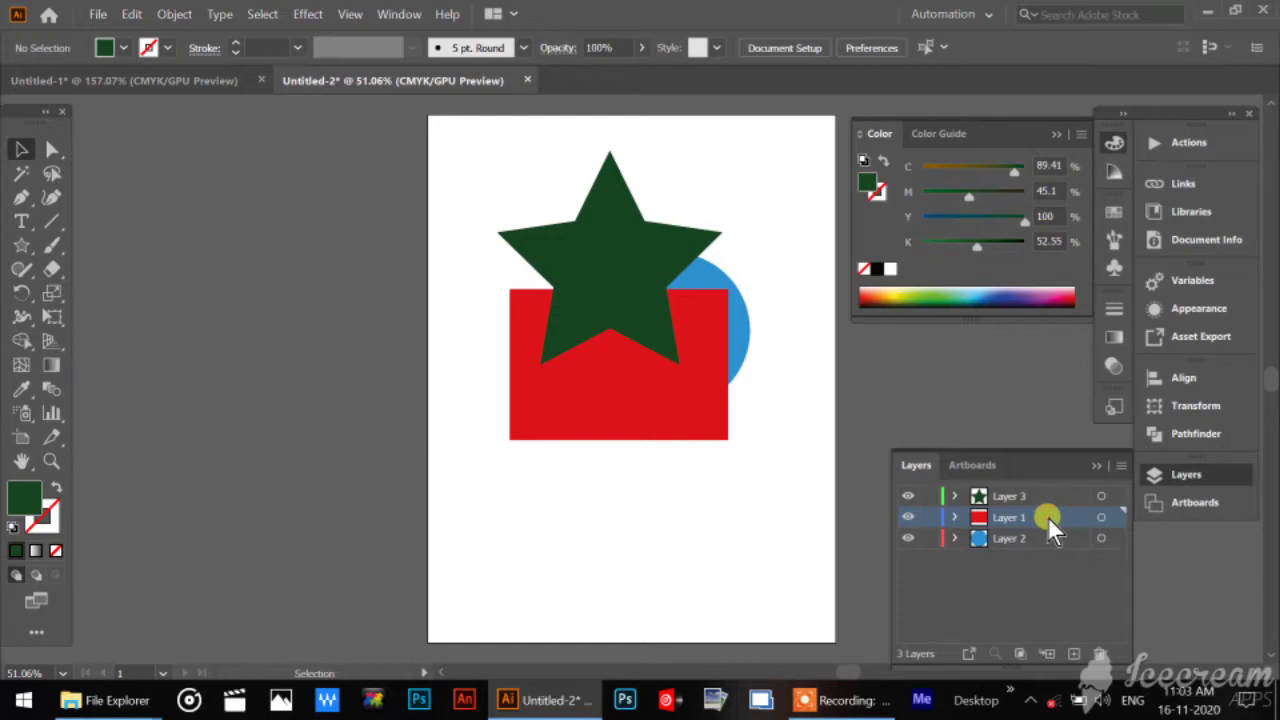
drag(1047, 516, 1074, 656)
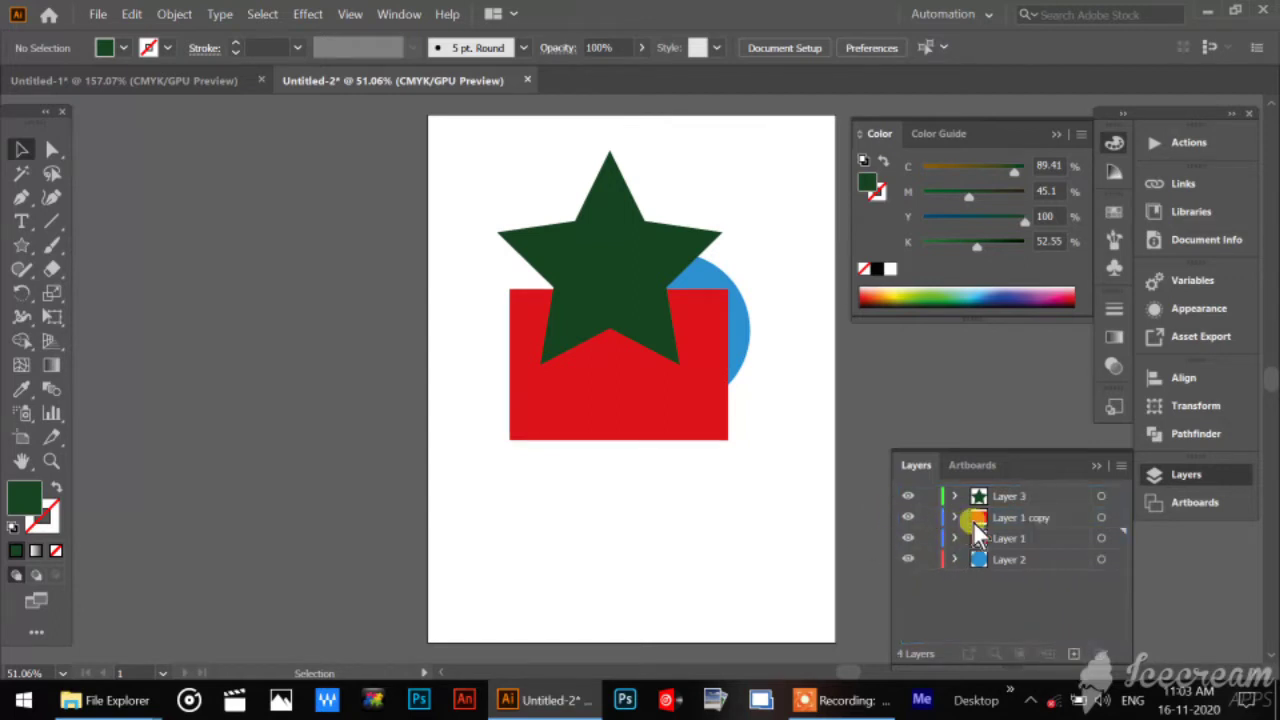
click(914, 502)
click(914, 502)
click(1000, 519)
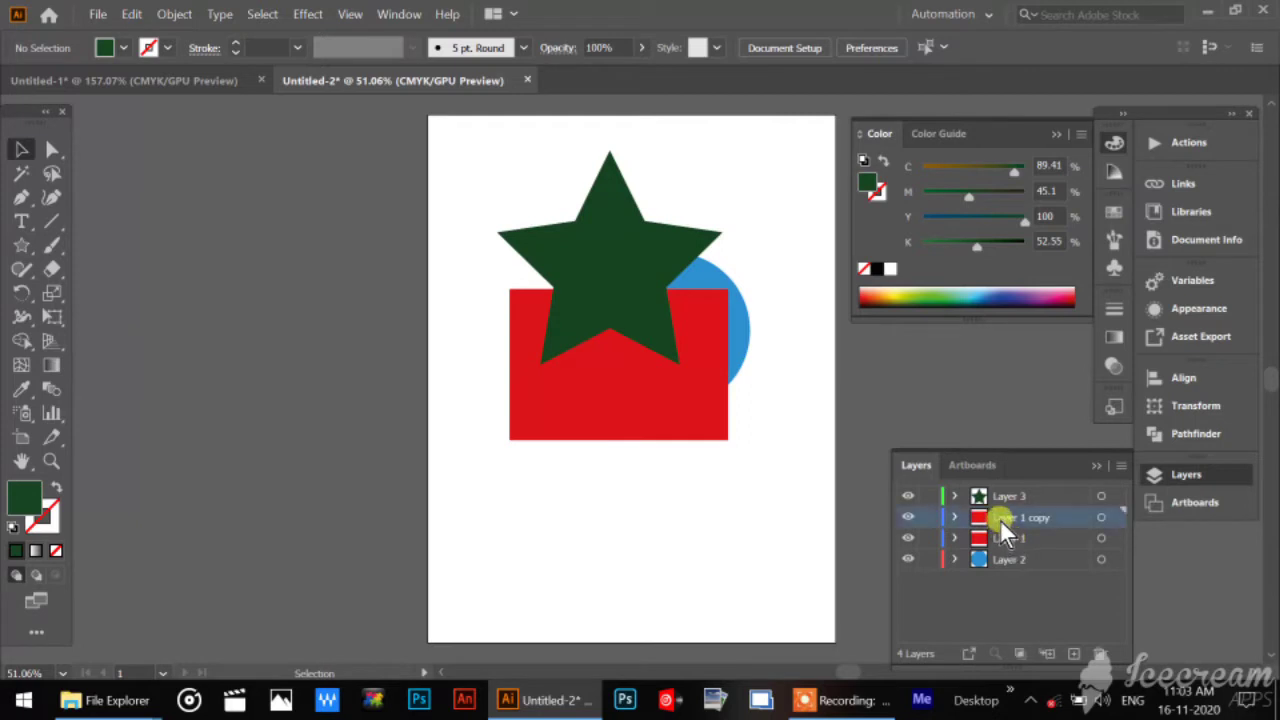
click(907, 496)
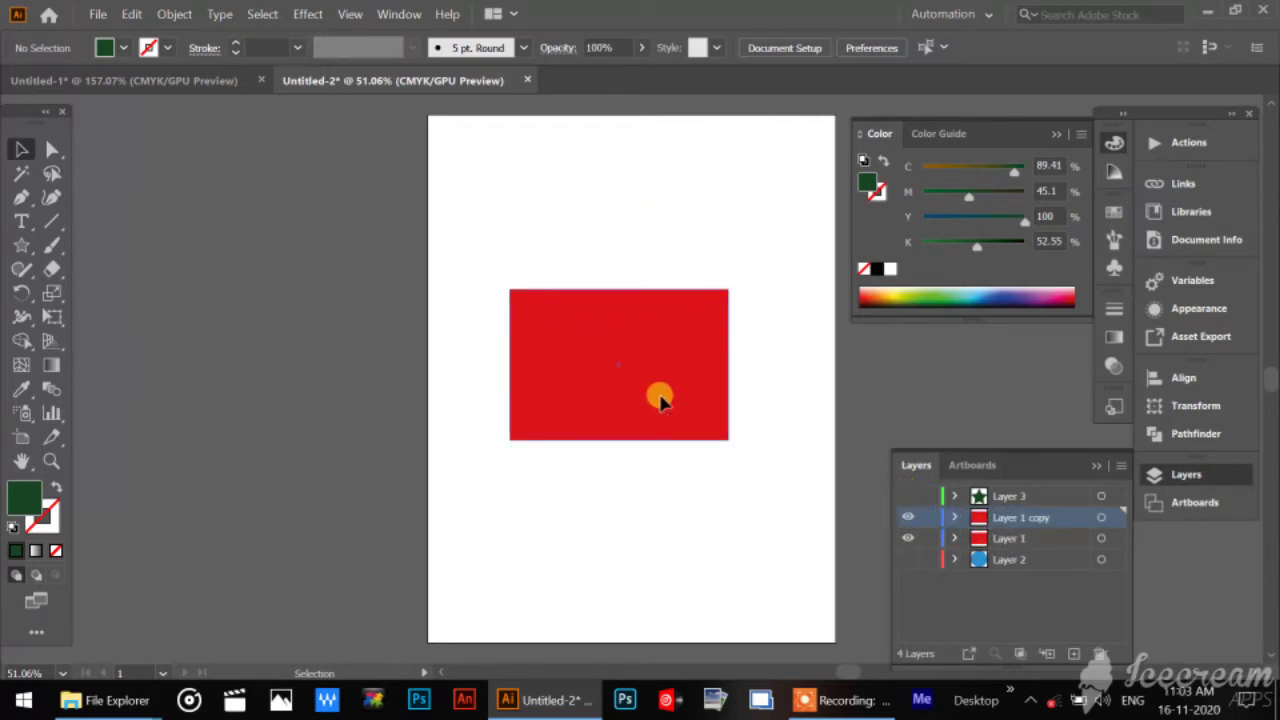
Move the duplicated rectangle down off the original, undo the move, and deselect it.
drag(663, 400, 618, 570)
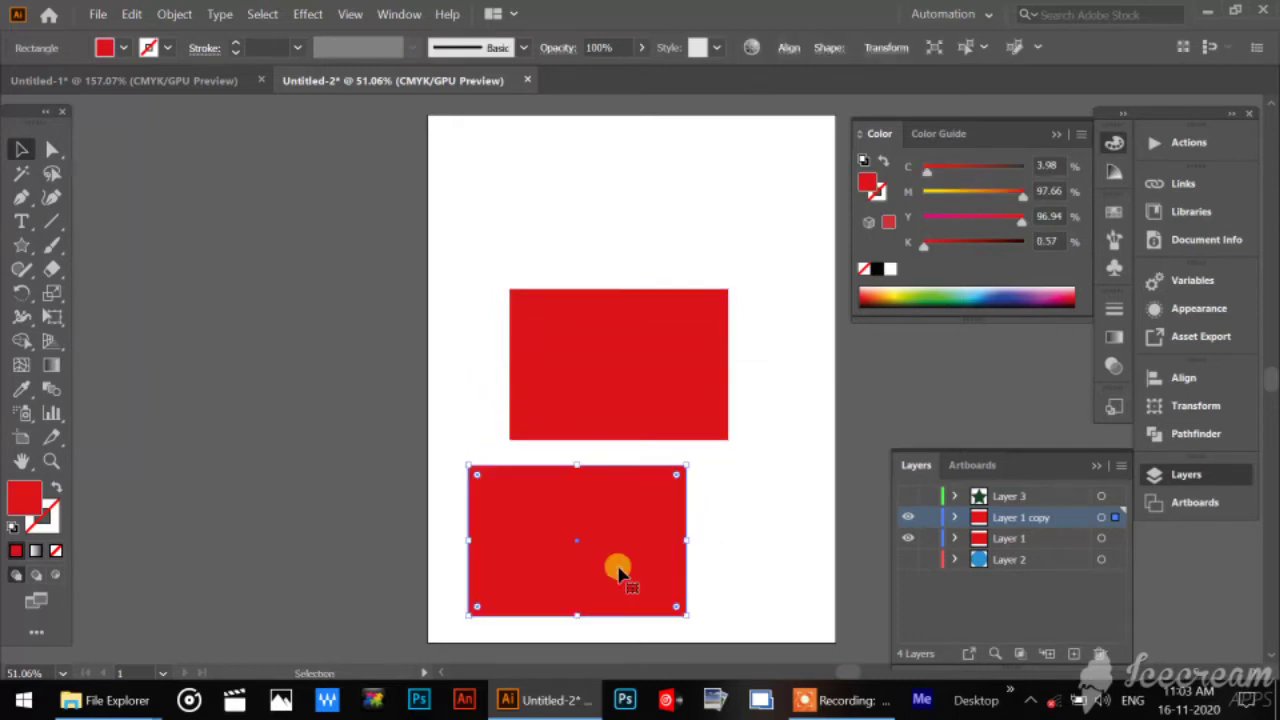
key(ctrl+z)
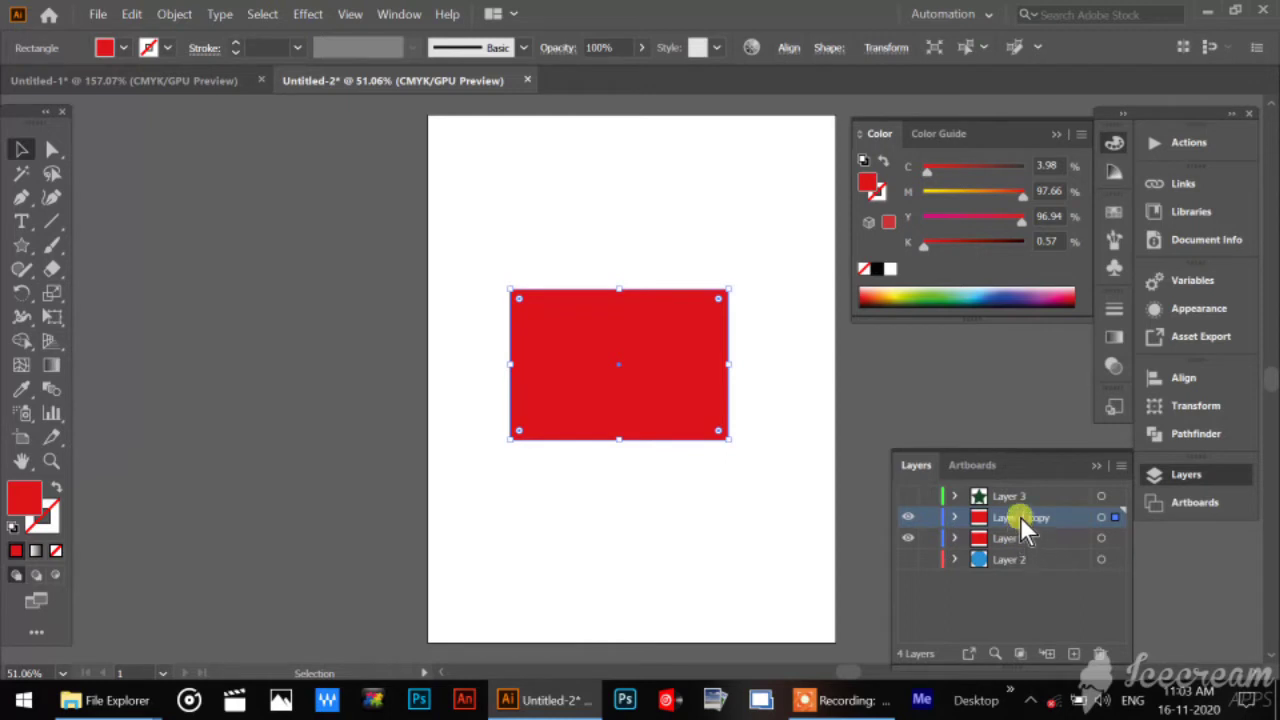
click(697, 530)
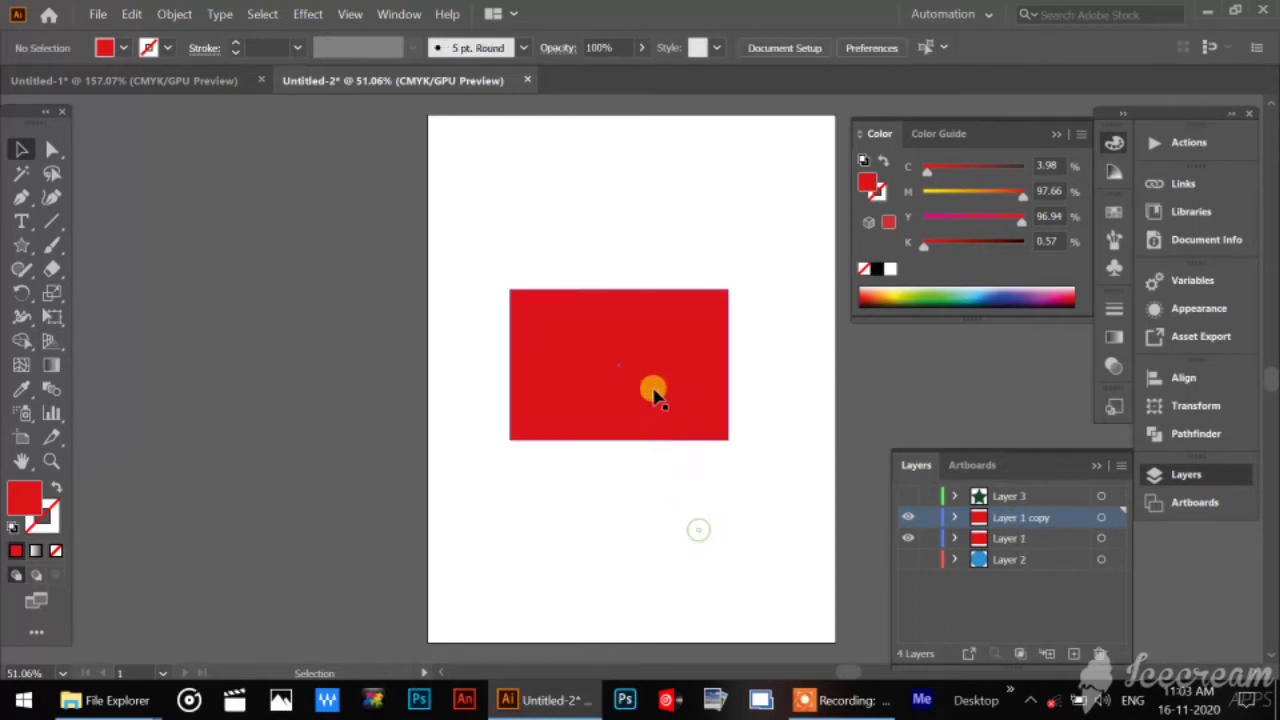
Fill the rectangle on Layer 1 copy with yellow from the CMYK spectrum.
click(654, 391)
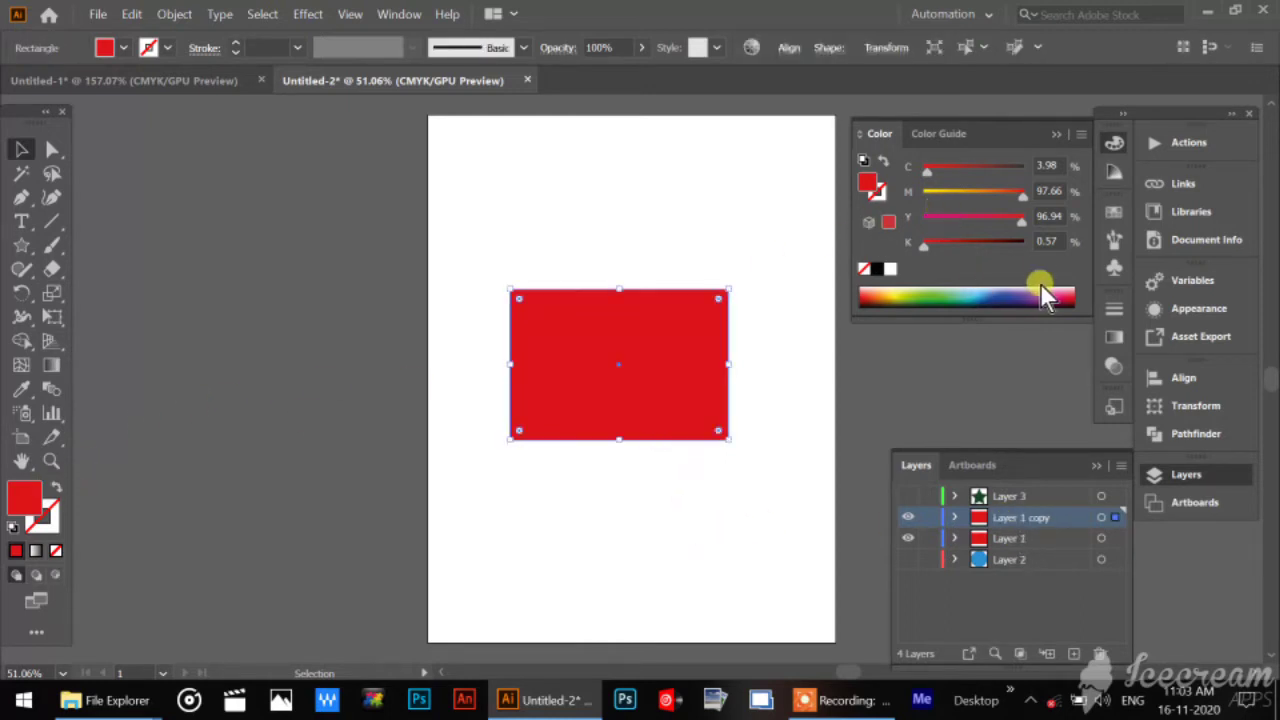
click(895, 290)
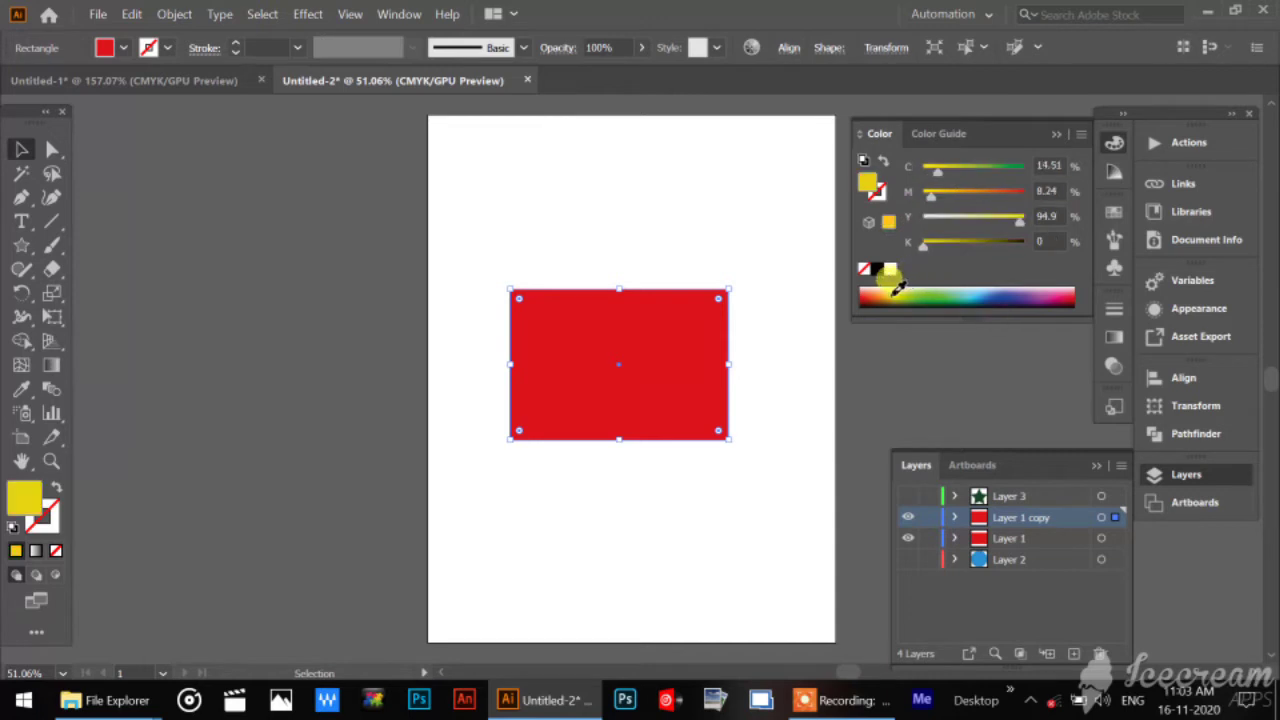
click(663, 493)
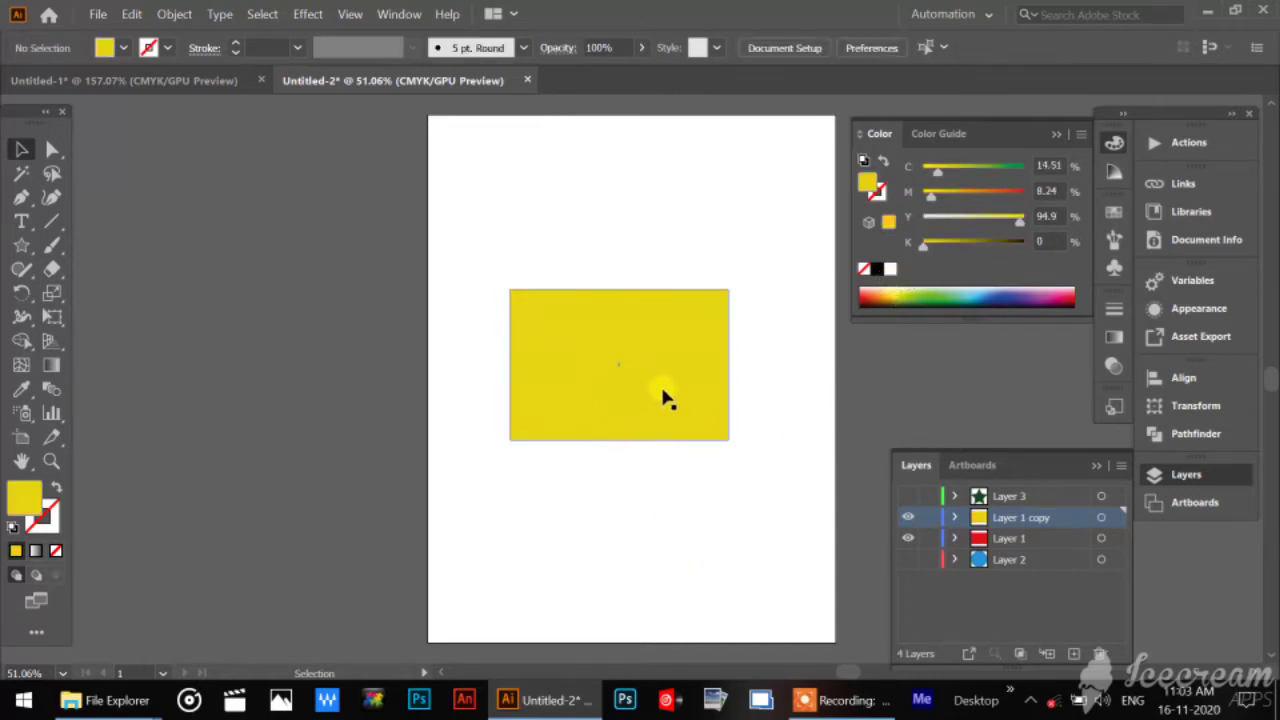
Show Layer 2 and Layer 3 again, and delete Layer 1 copy.
click(908, 559)
click(908, 496)
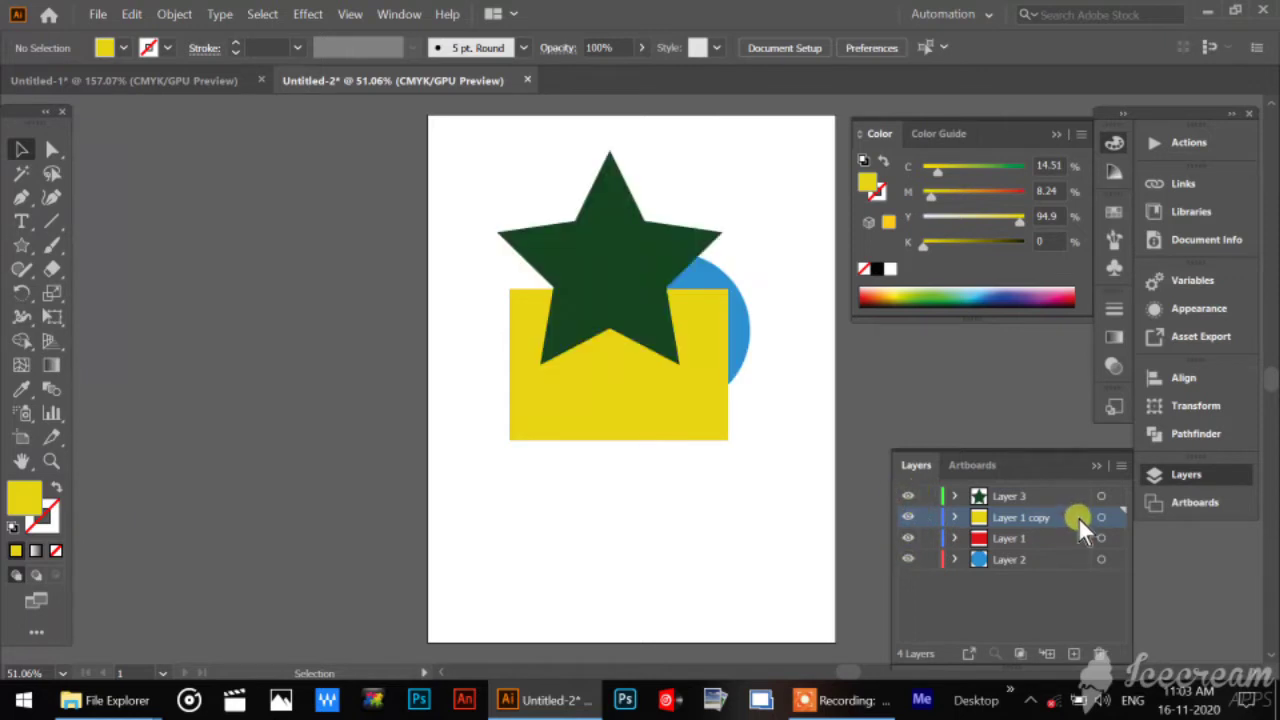
drag(1059, 516, 1104, 655)
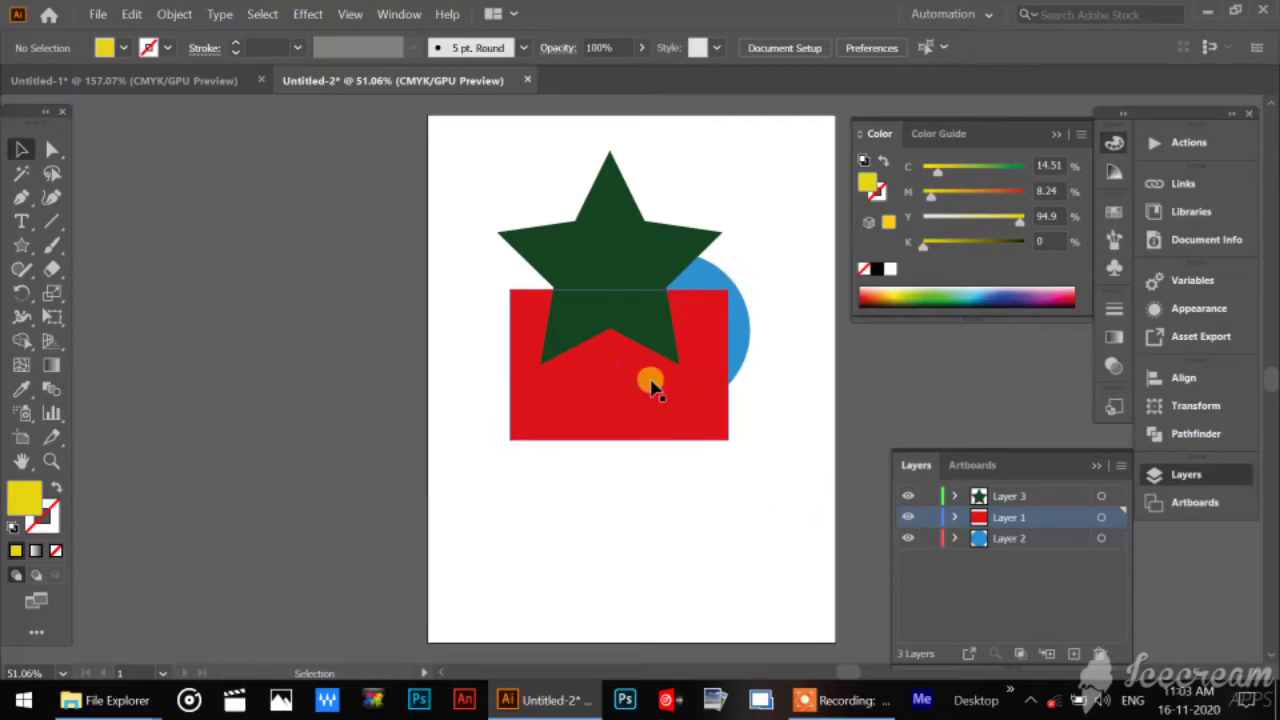
Move the red rectangle slightly left and down, and deselect it.
drag(651, 414, 626, 434)
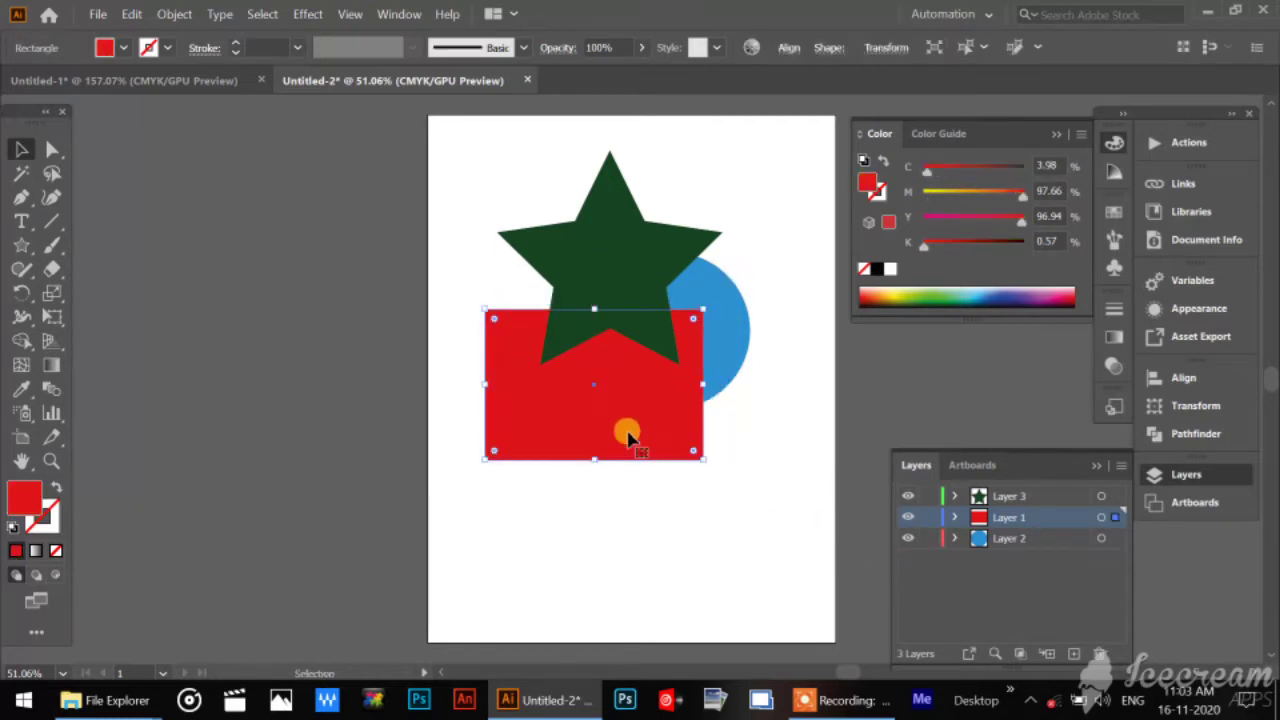
click(763, 210)
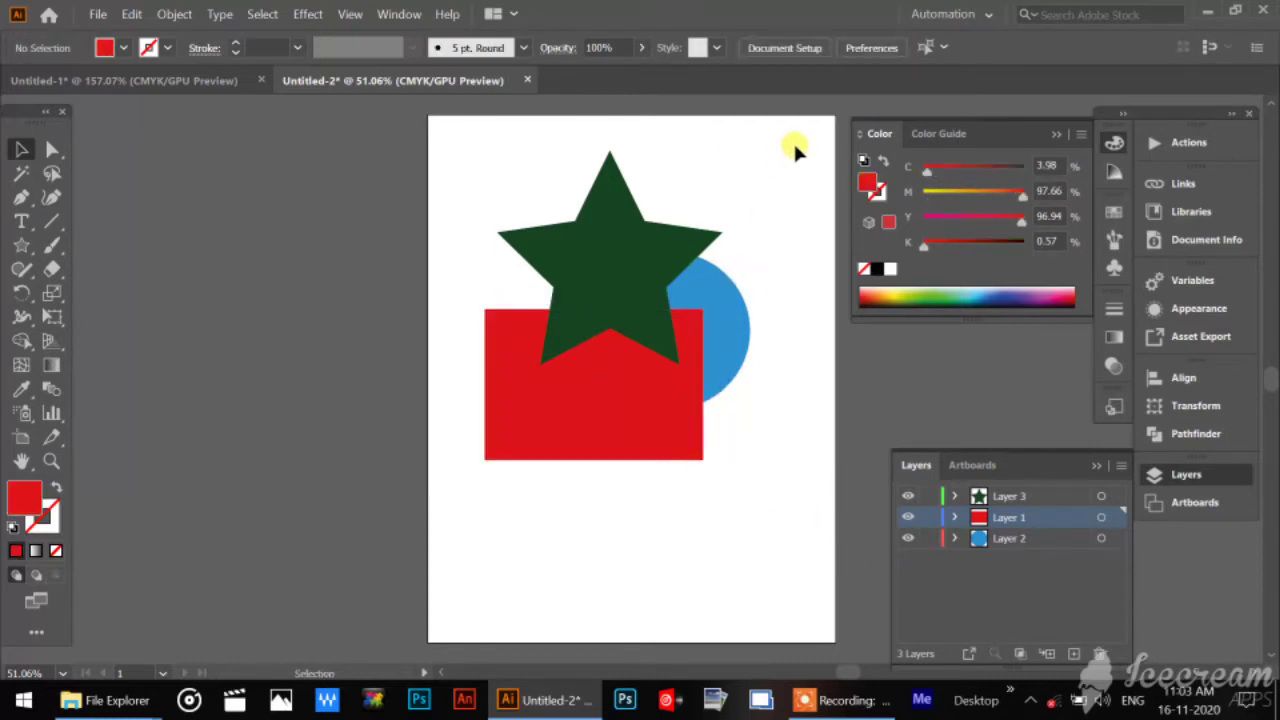
Group the star, rectangle and circle together on Layer 3, and toggle that layer's visibility off and on.
drag(793, 140, 386, 571)
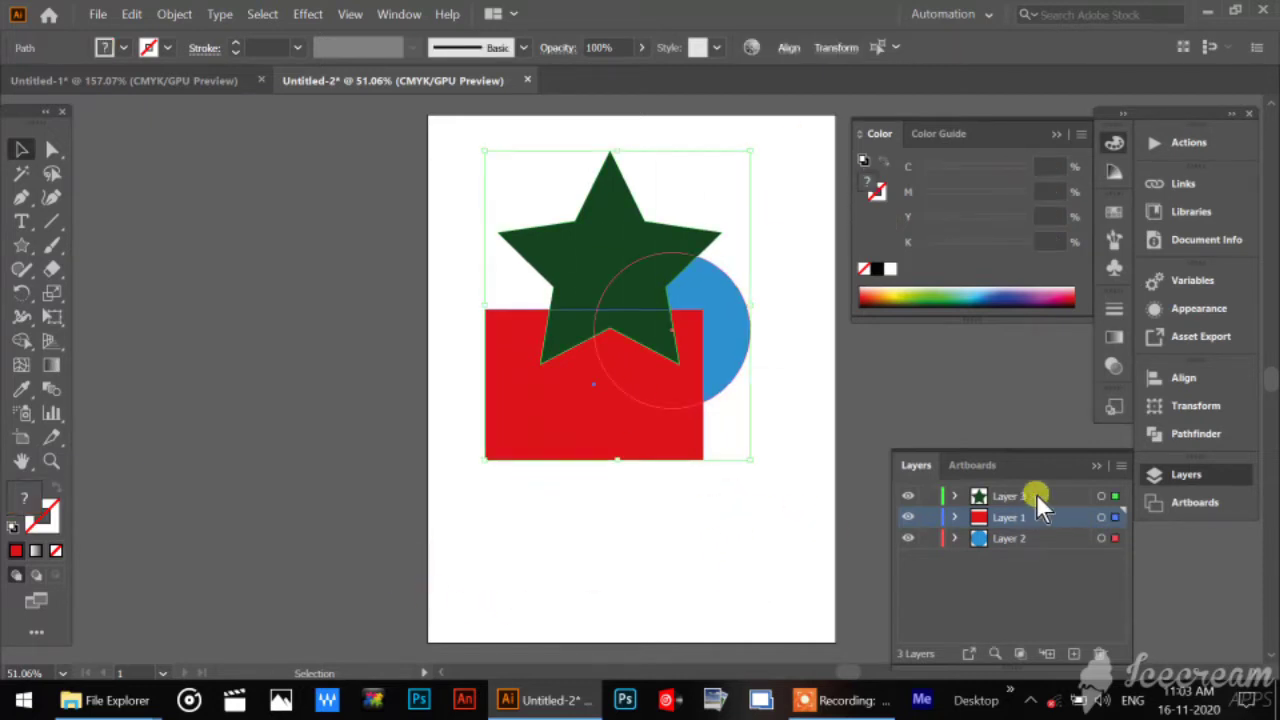
click(1069, 497)
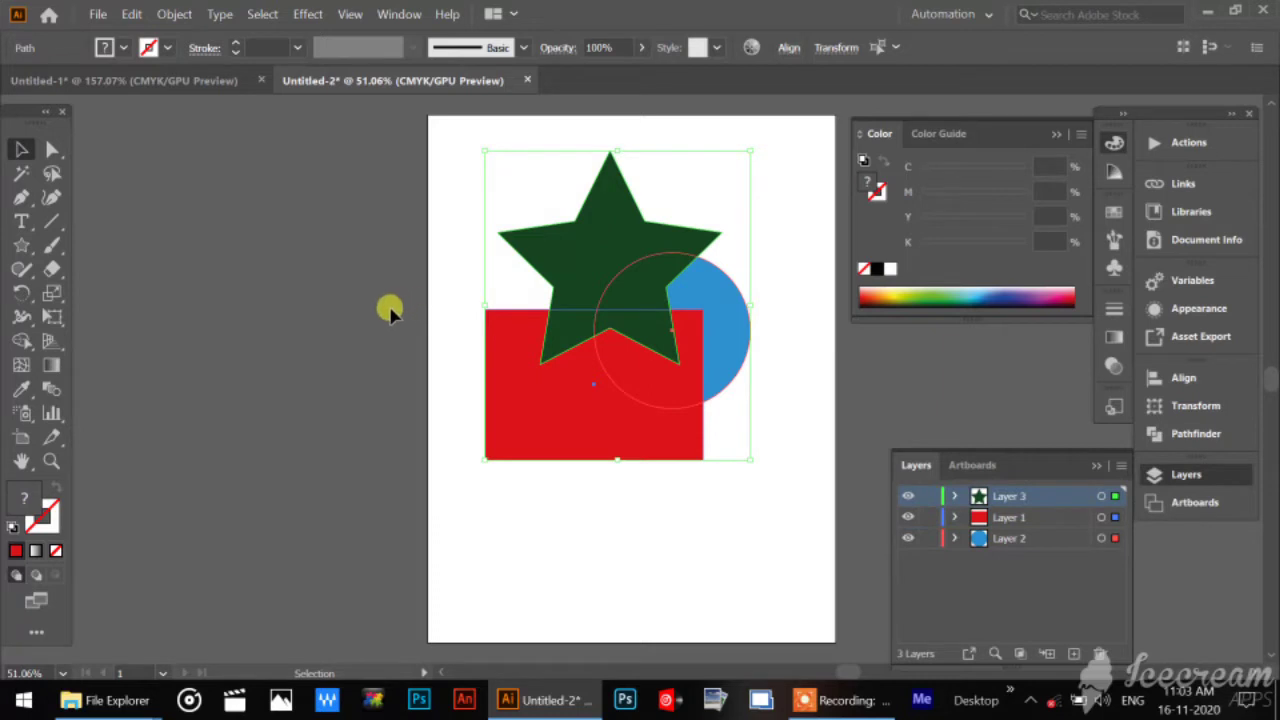
key(a)
key(v)
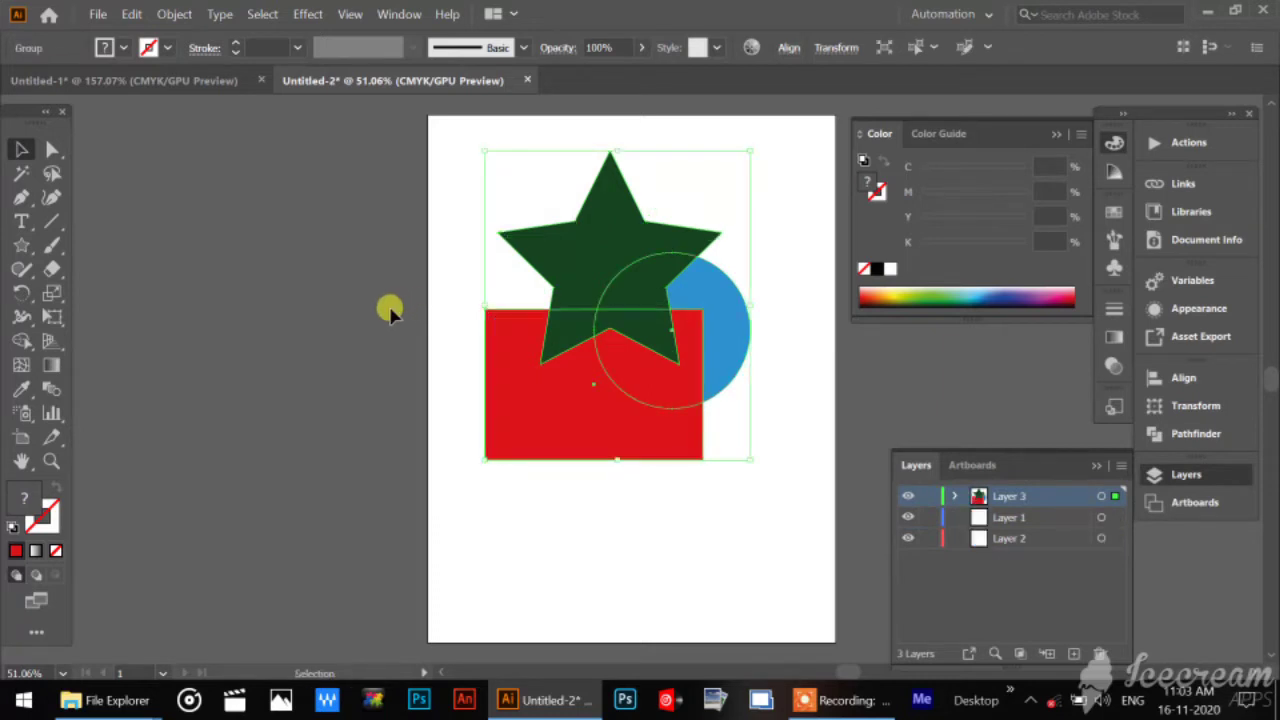
click(798, 546)
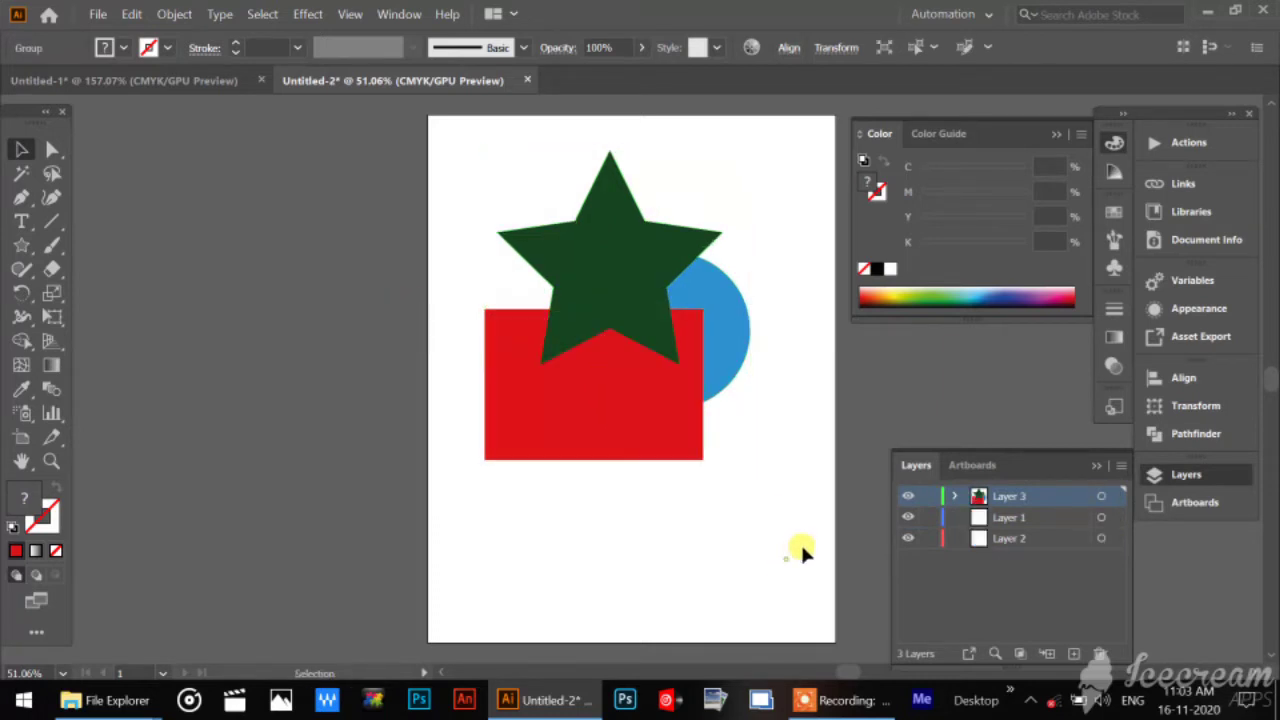
click(908, 496)
click(908, 497)
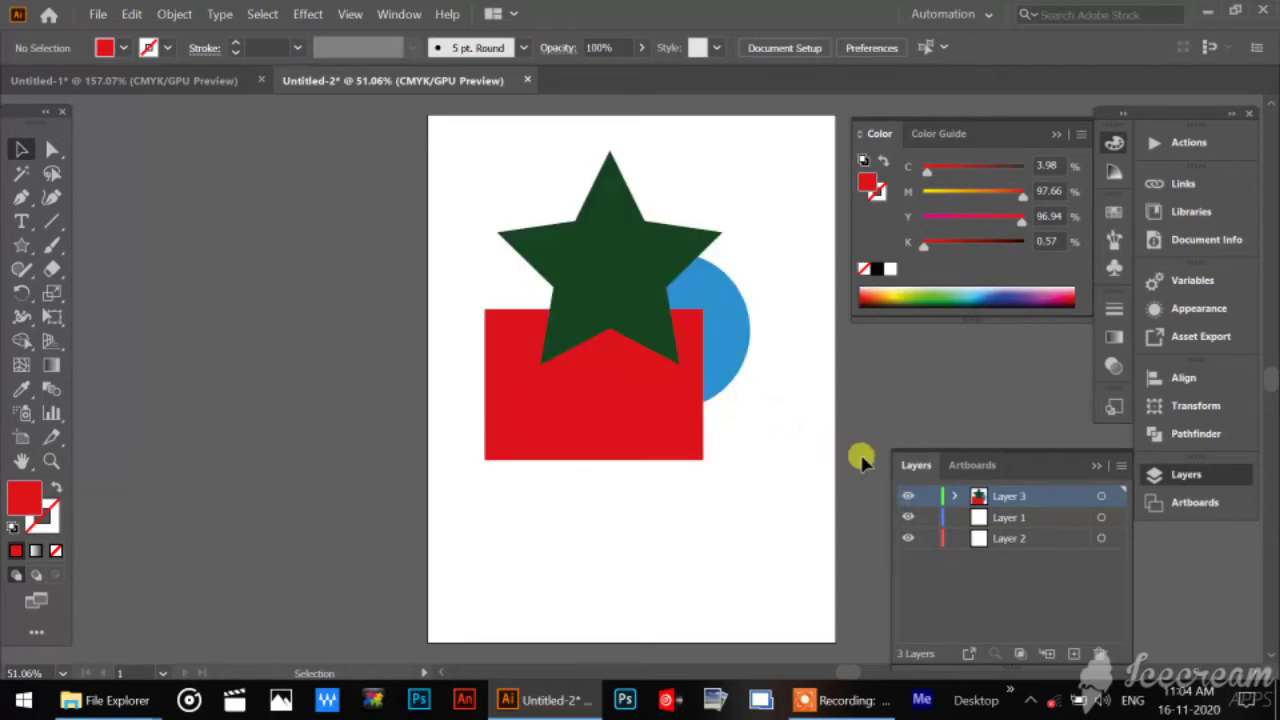
Ungroup the star, rectangle and circle, and clear the selection.
click(710, 333)
right_click(712, 335)
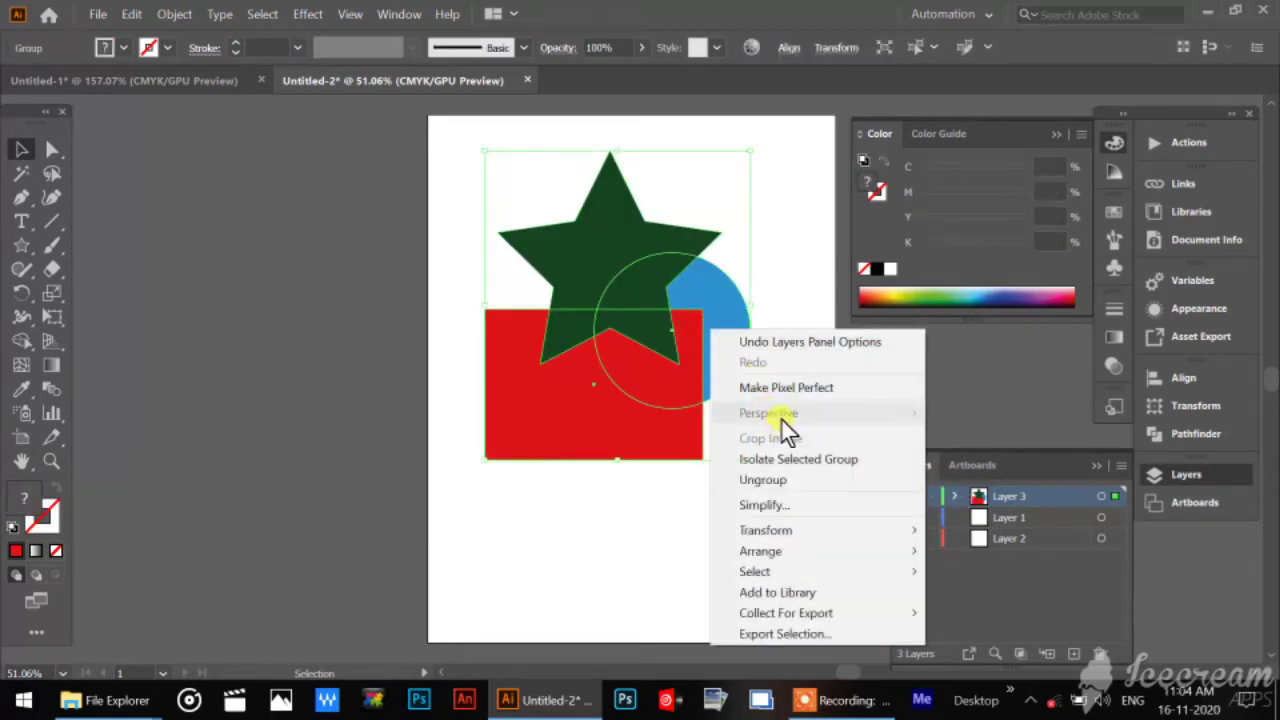
click(787, 482)
click(678, 551)
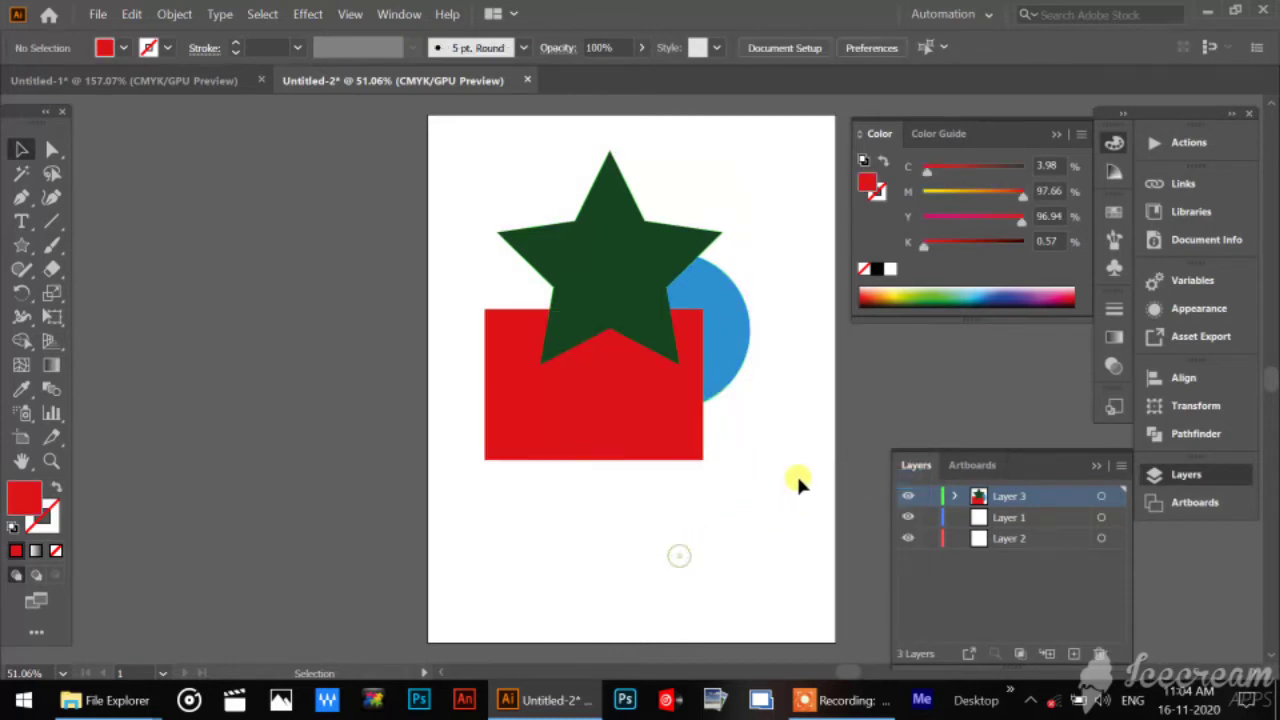
Cut the blue circle from Layer 3 and paste it in front at the same position on Layer 1.
click(728, 347)
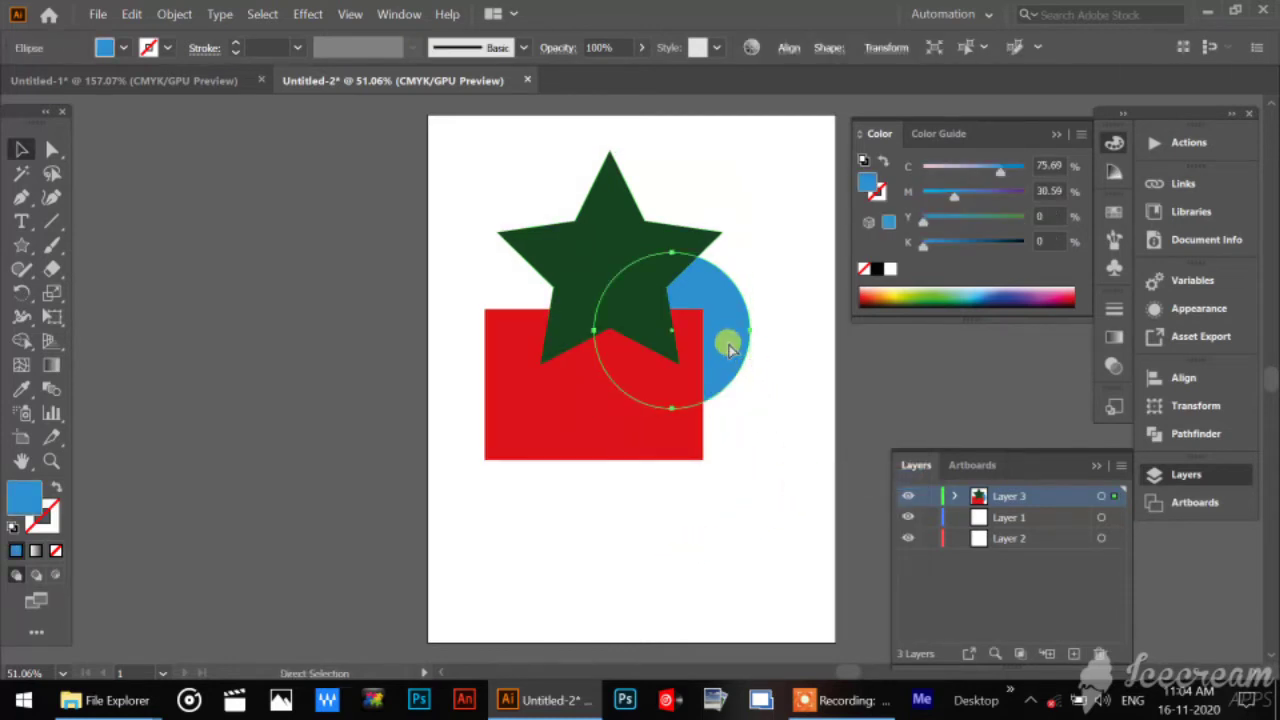
key(Delete)
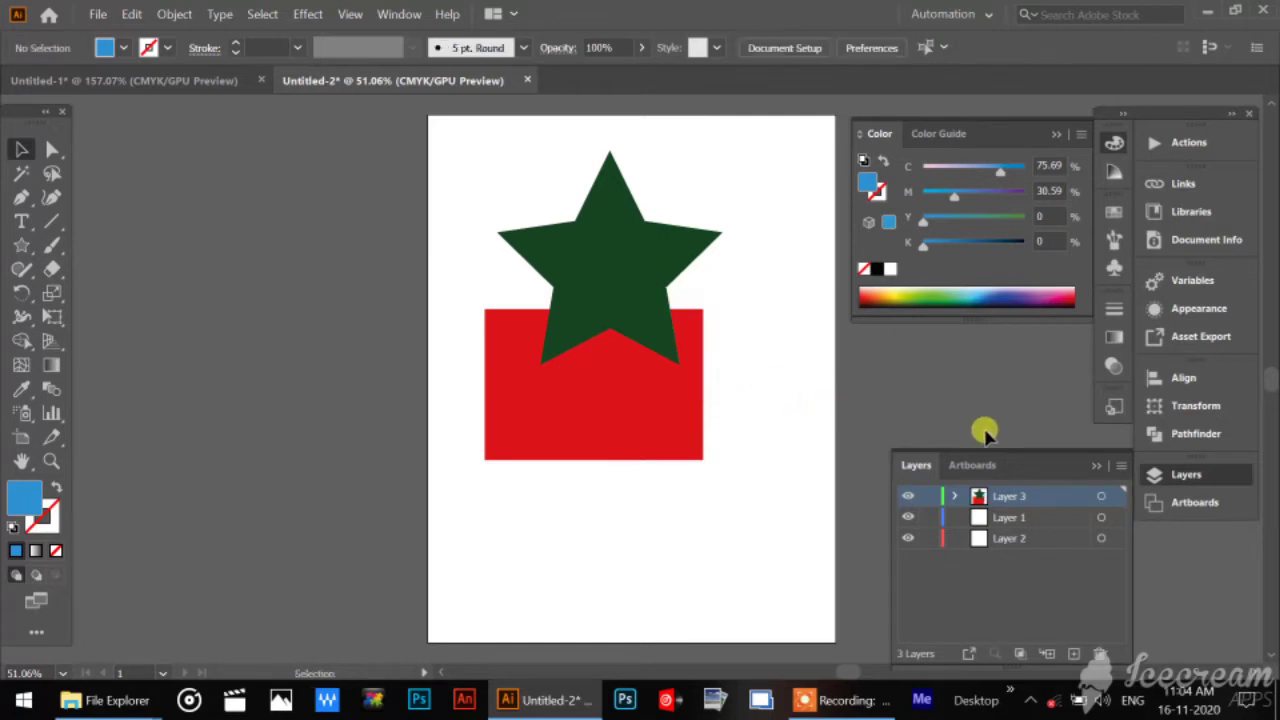
click(996, 520)
key(ctrl+f)
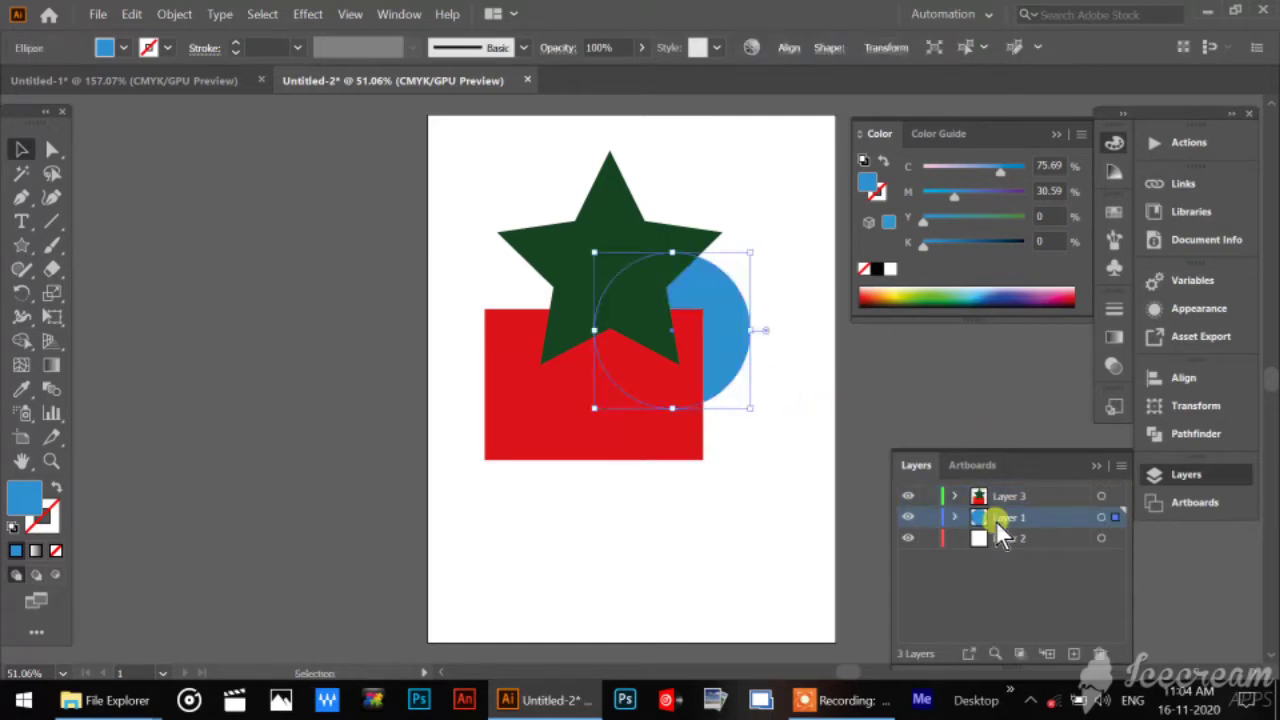
Cut the red rectangle from Layer 3 and paste it in front at the same position on Layer 2.
click(671, 440)
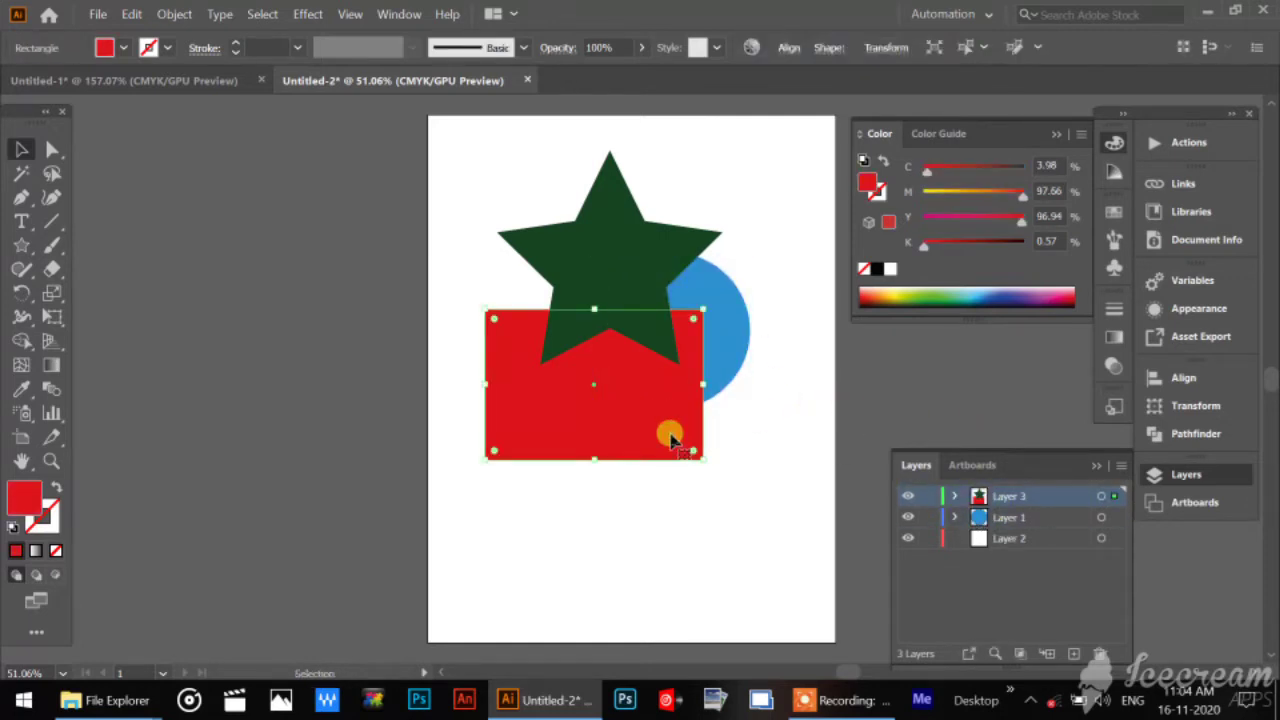
key(ctrl+x)
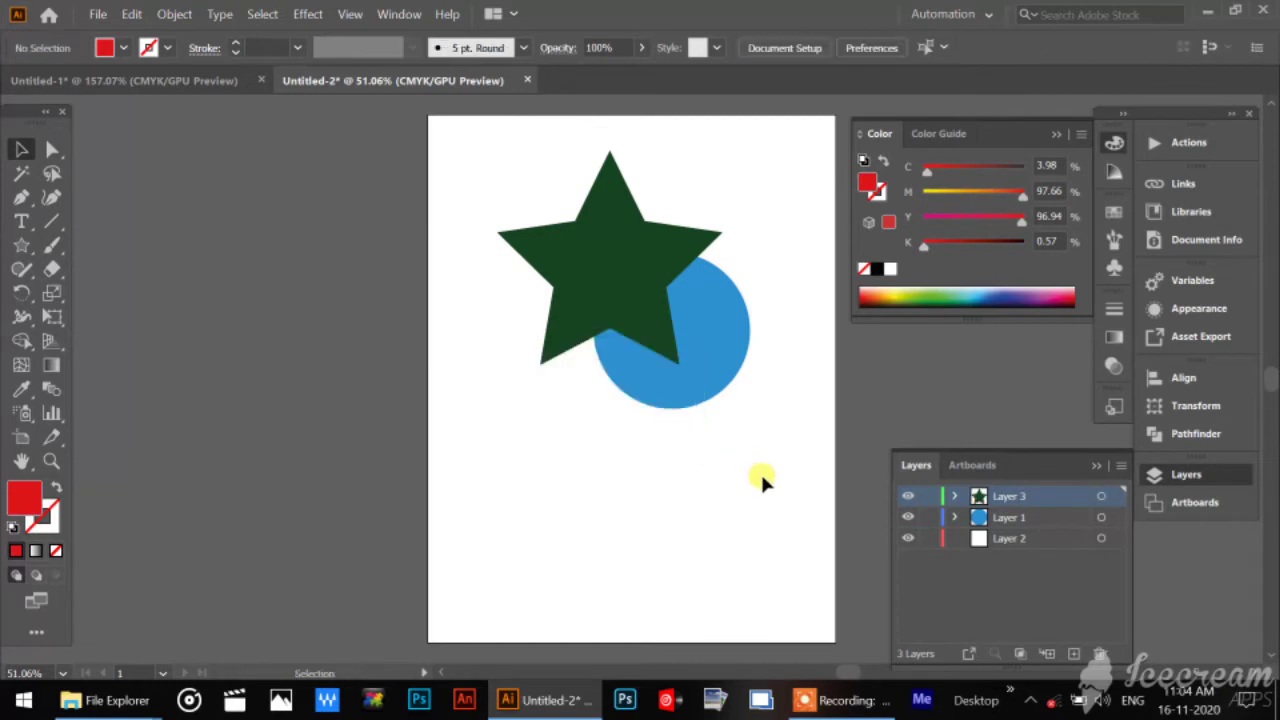
click(974, 540)
key(ctrl+f)
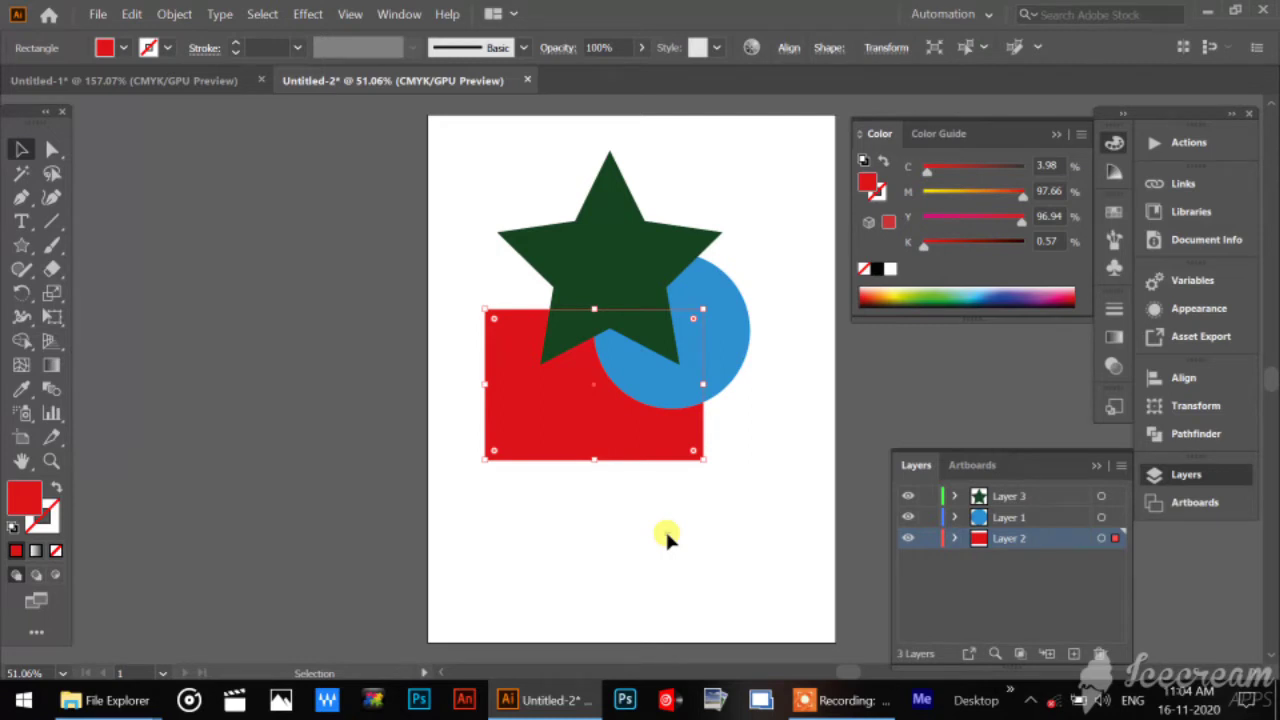
click(667, 538)
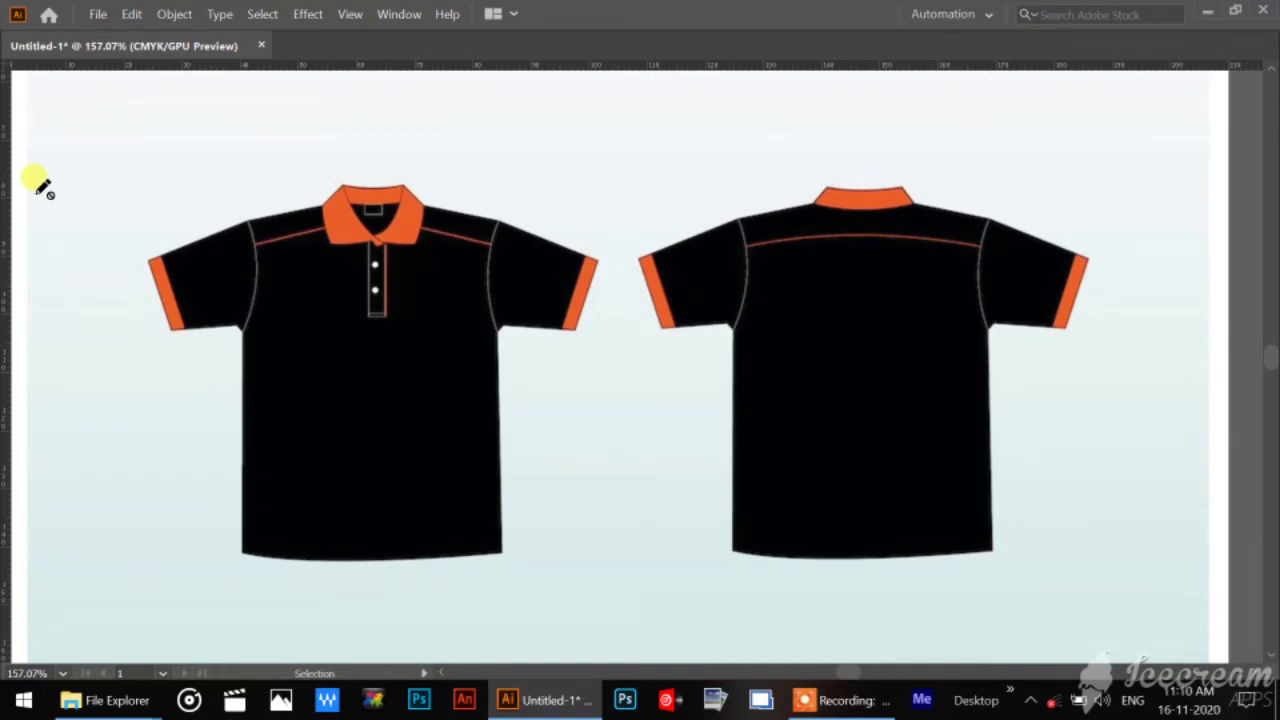
Hide Layer 1, which holds the polo shirt artwork, and add a new empty layer above it.
key(Tab)
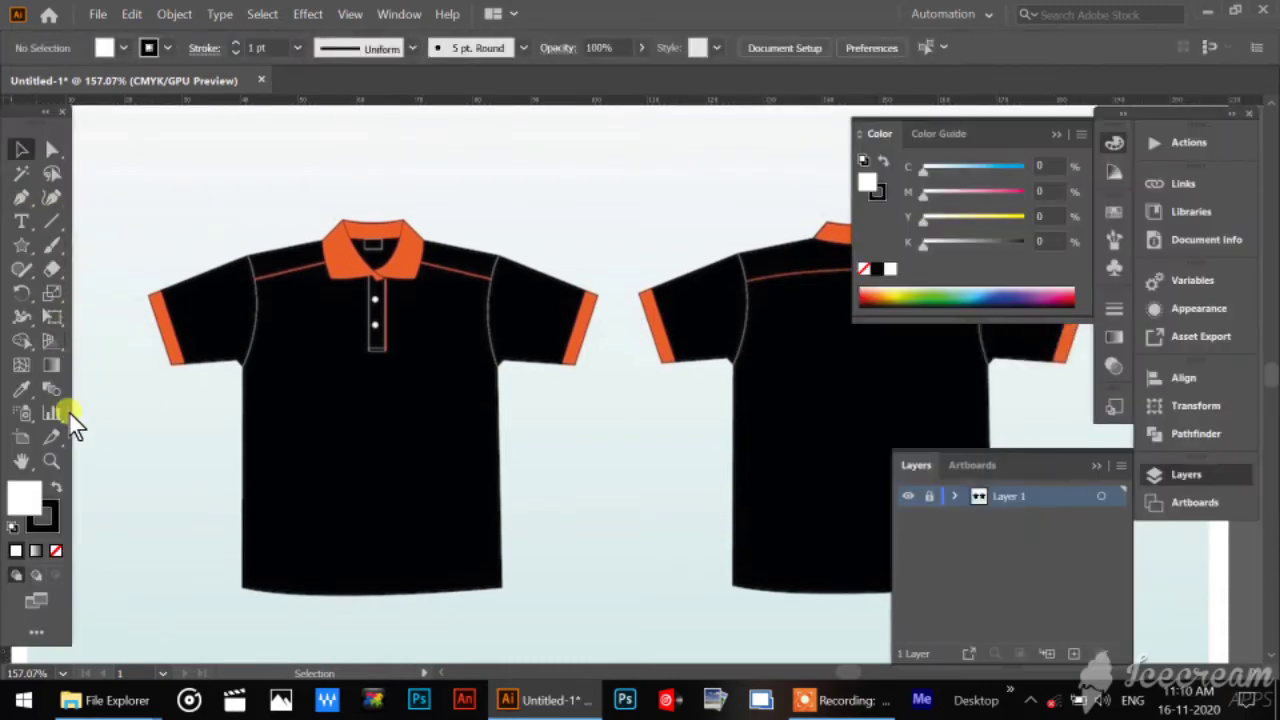
click(52, 464)
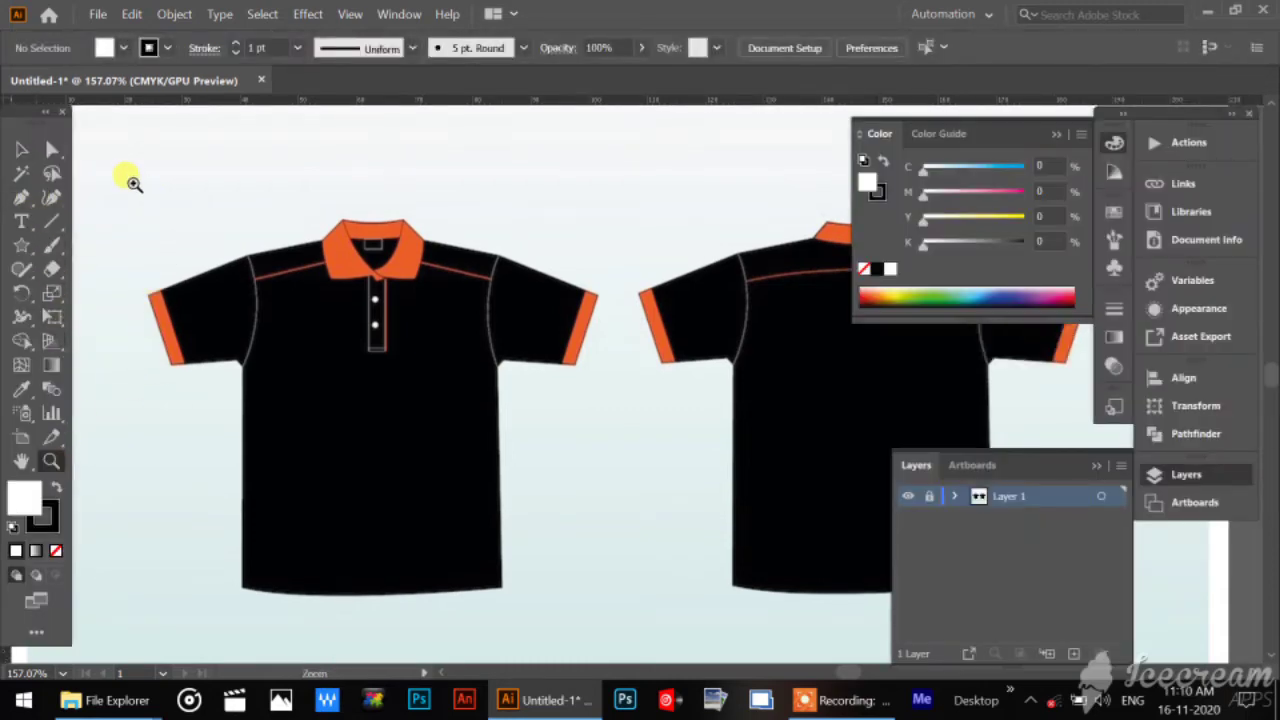
drag(134, 183, 429, 466)
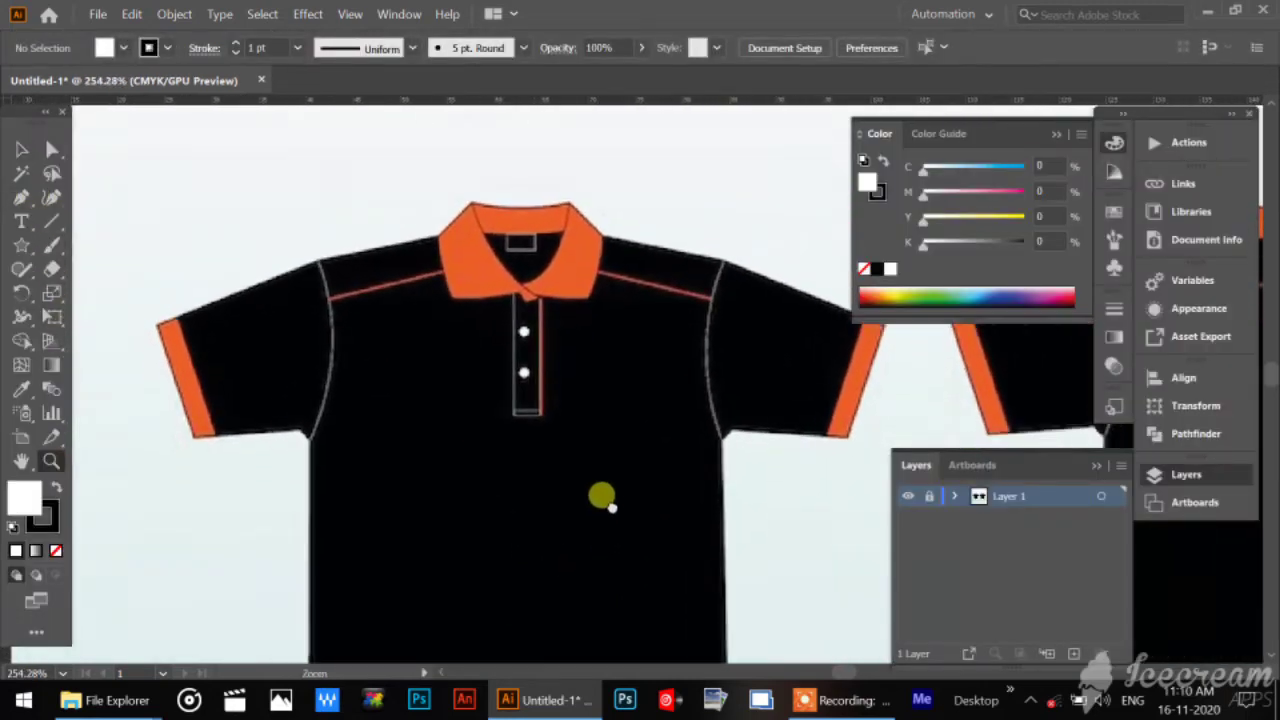
drag(612, 524, 565, 409)
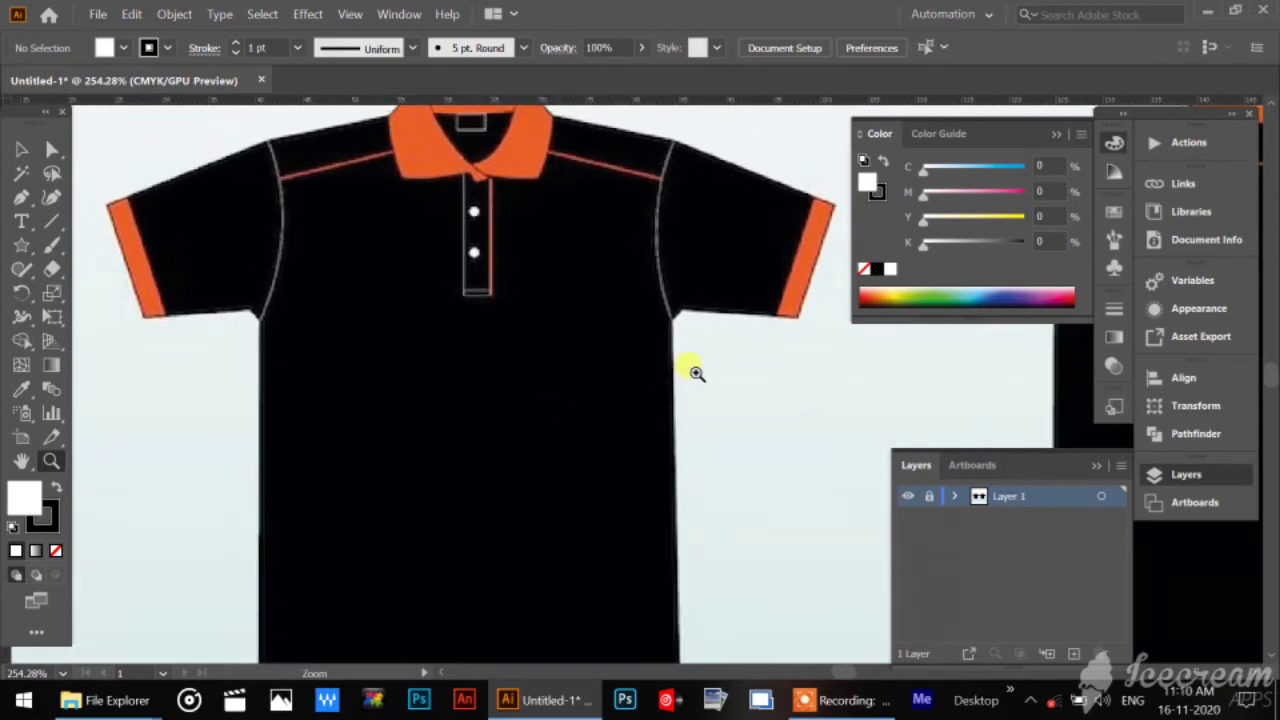
drag(746, 379, 803, 446)
drag(522, 521, 551, 423)
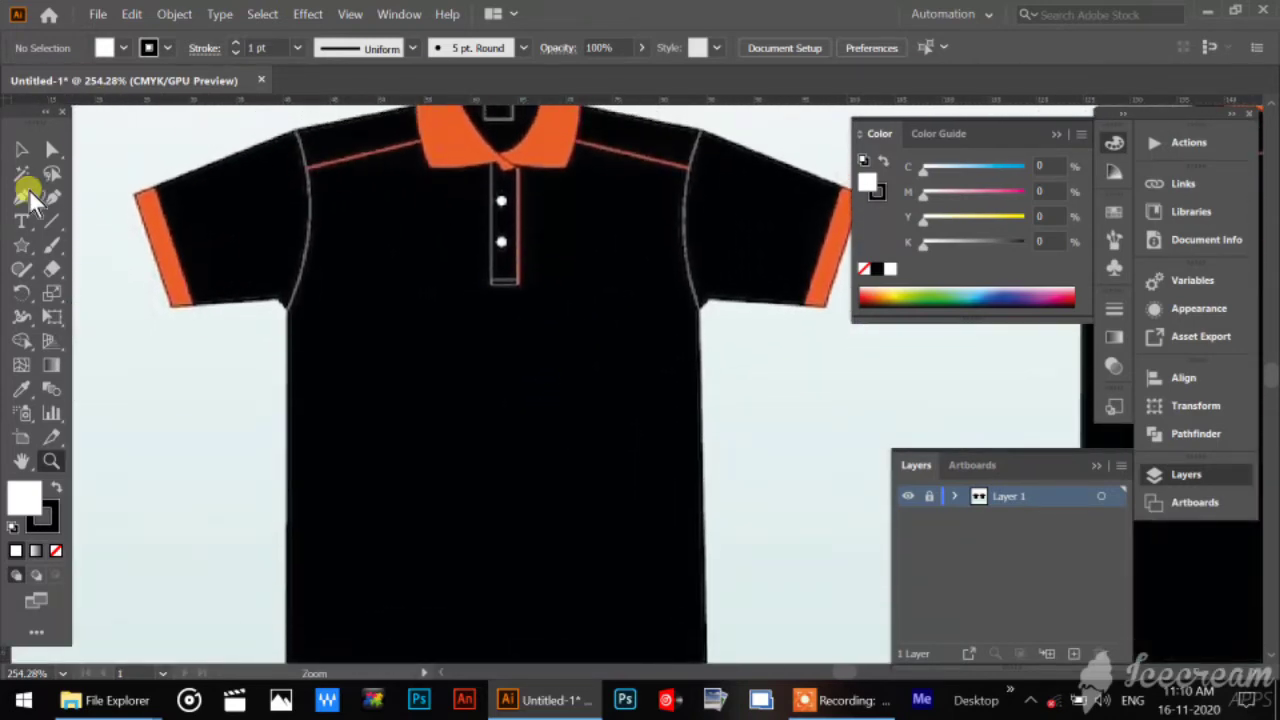
double_click(21, 462)
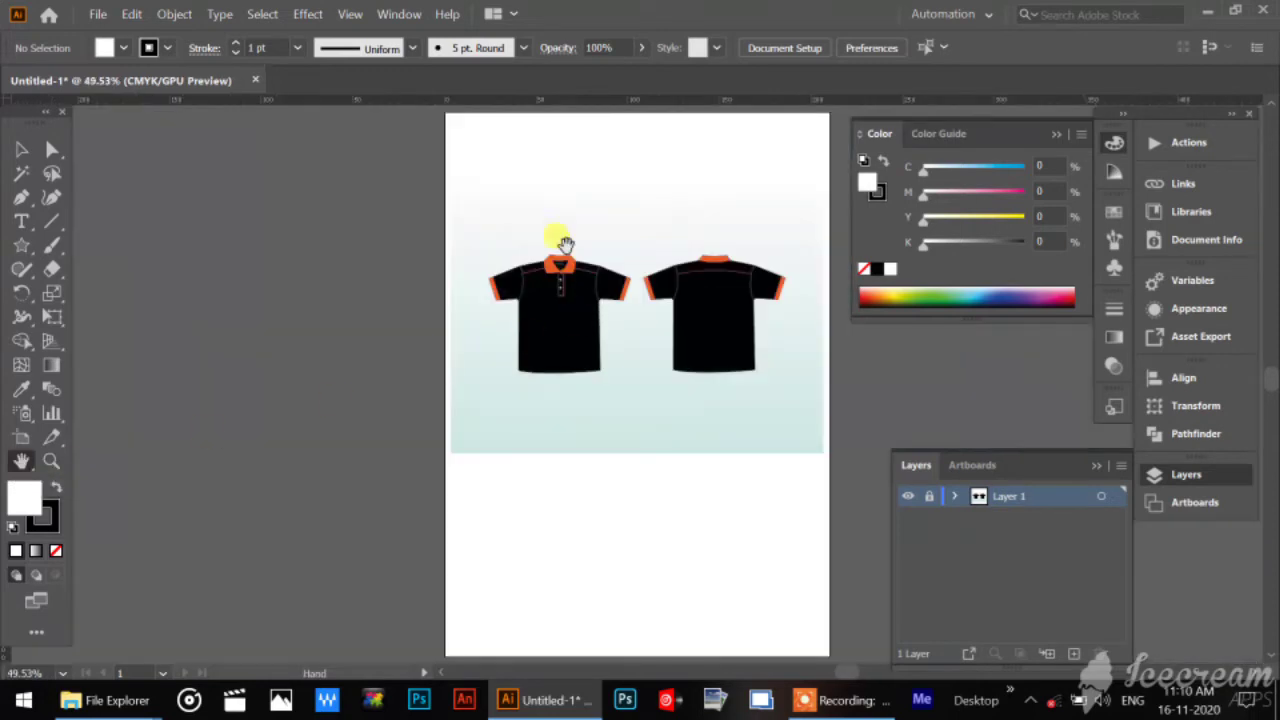
click(908, 497)
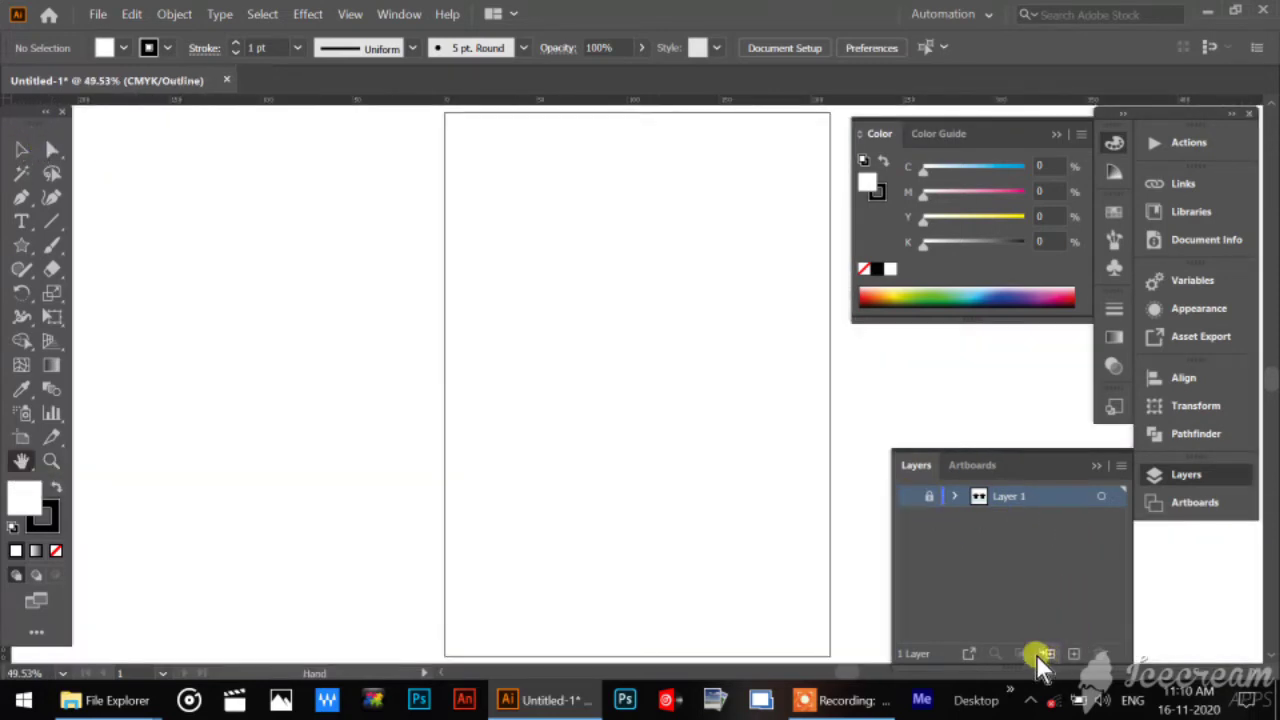
click(1073, 654)
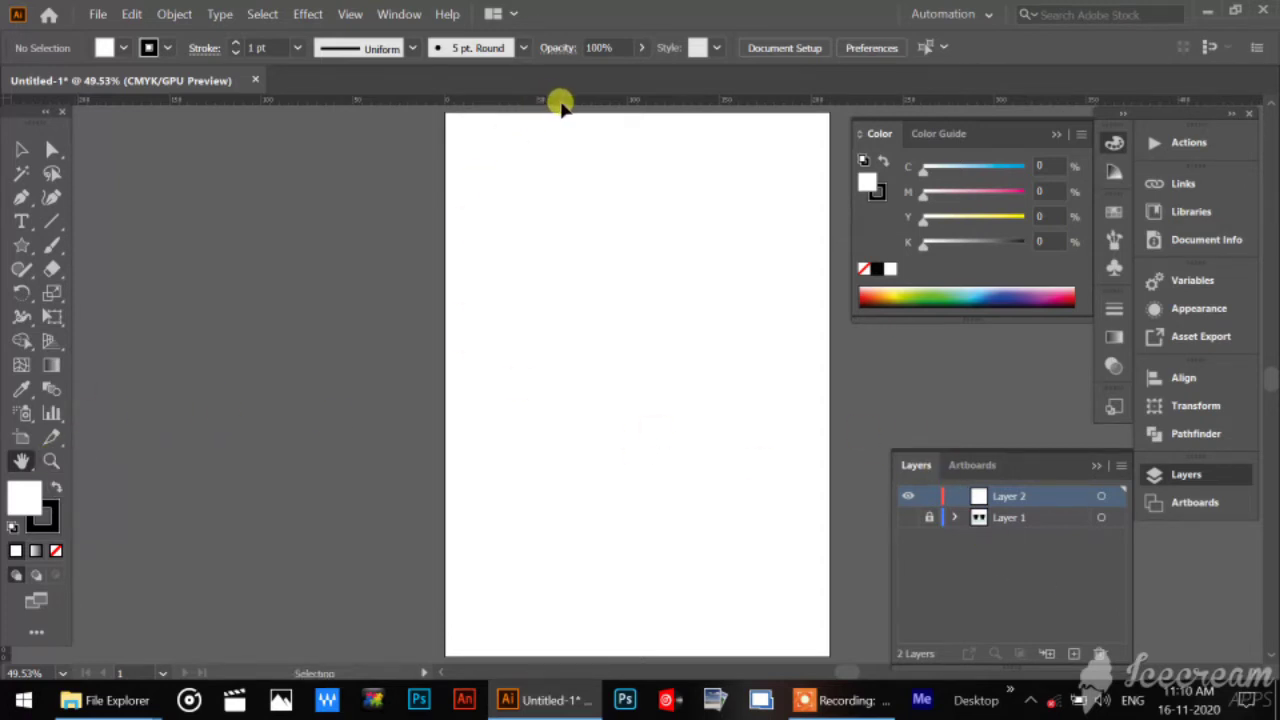
Place a horizontal guide across the upper quarter of the artboard and a vertical guide near its horizontal centre.
drag(560, 148, 560, 243)
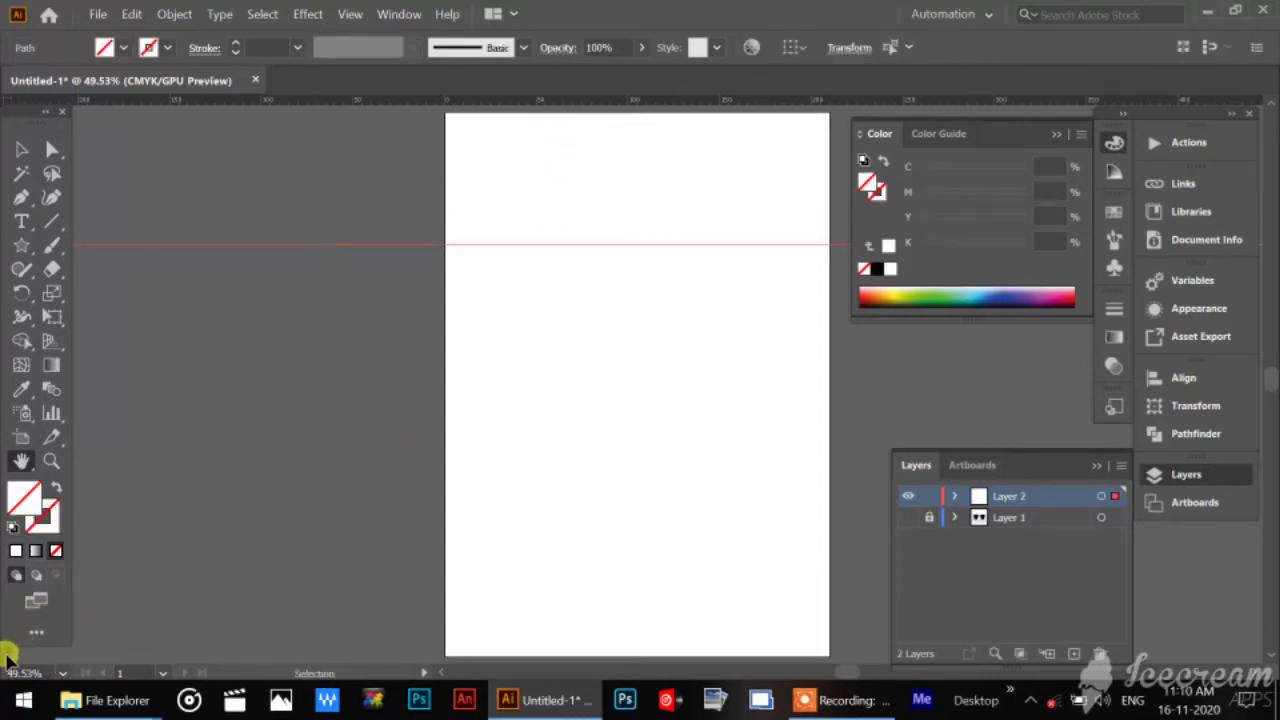
drag(8, 658, 640, 612)
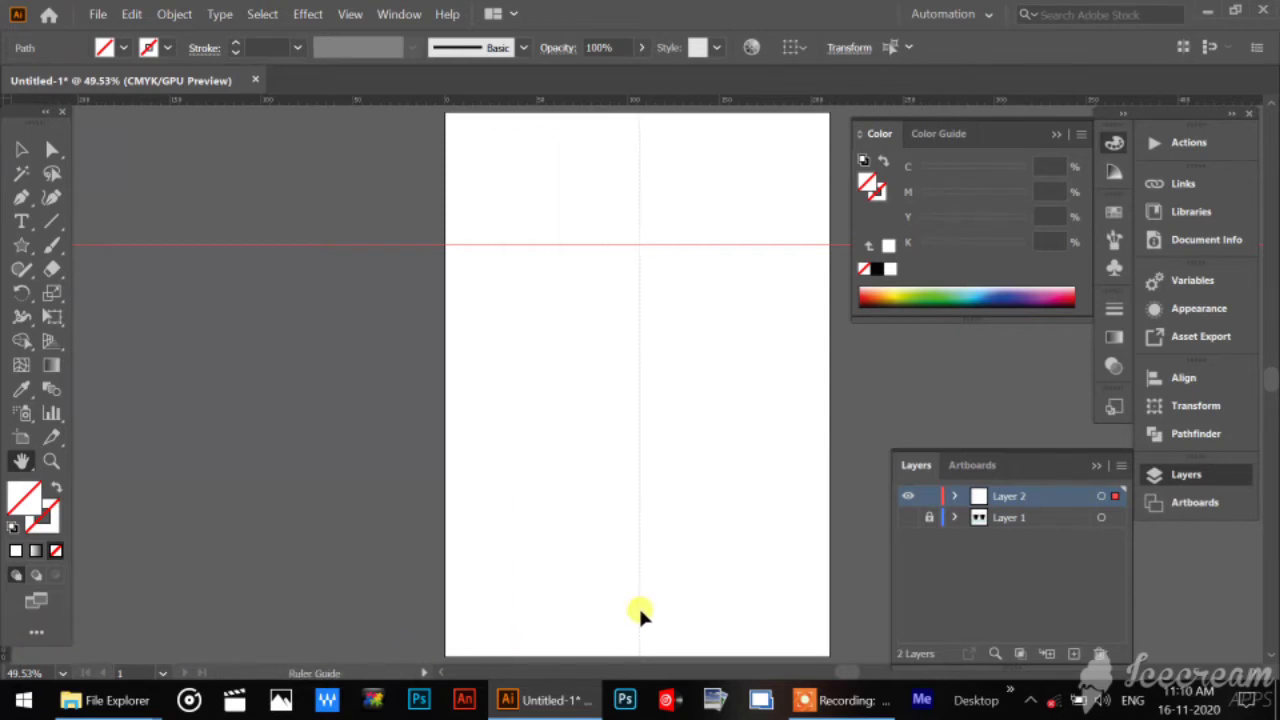
Draw a small wide rectangle on Layer 2 with its lower-right corner at the intersection of the two guides.
click(51, 465)
drag(582, 252, 734, 446)
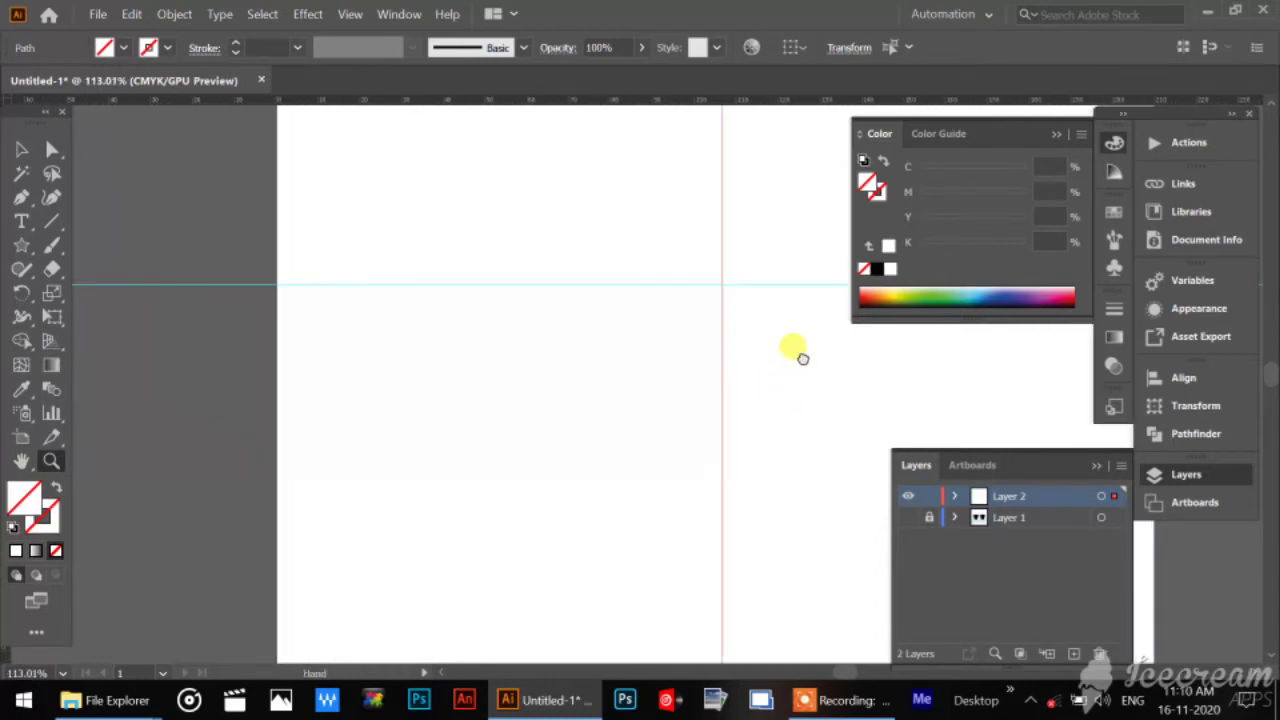
drag(803, 359, 635, 400)
drag(464, 285, 449, 309)
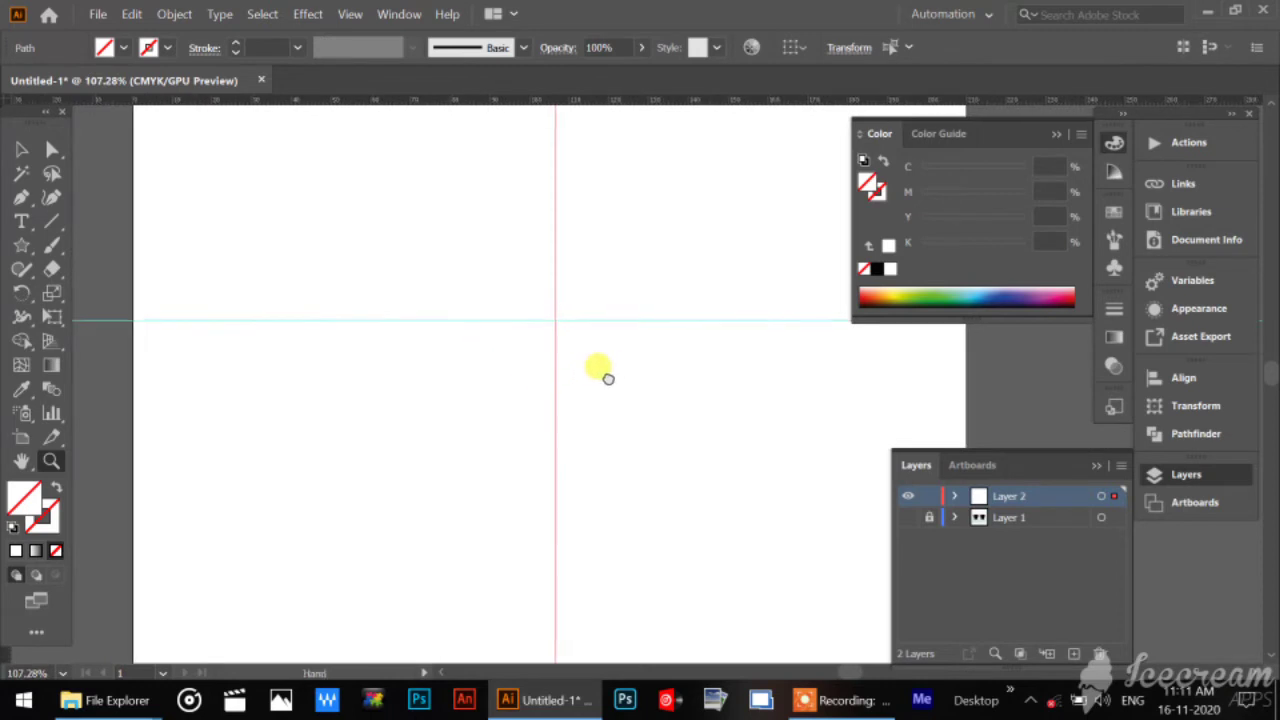
drag(608, 378, 586, 358)
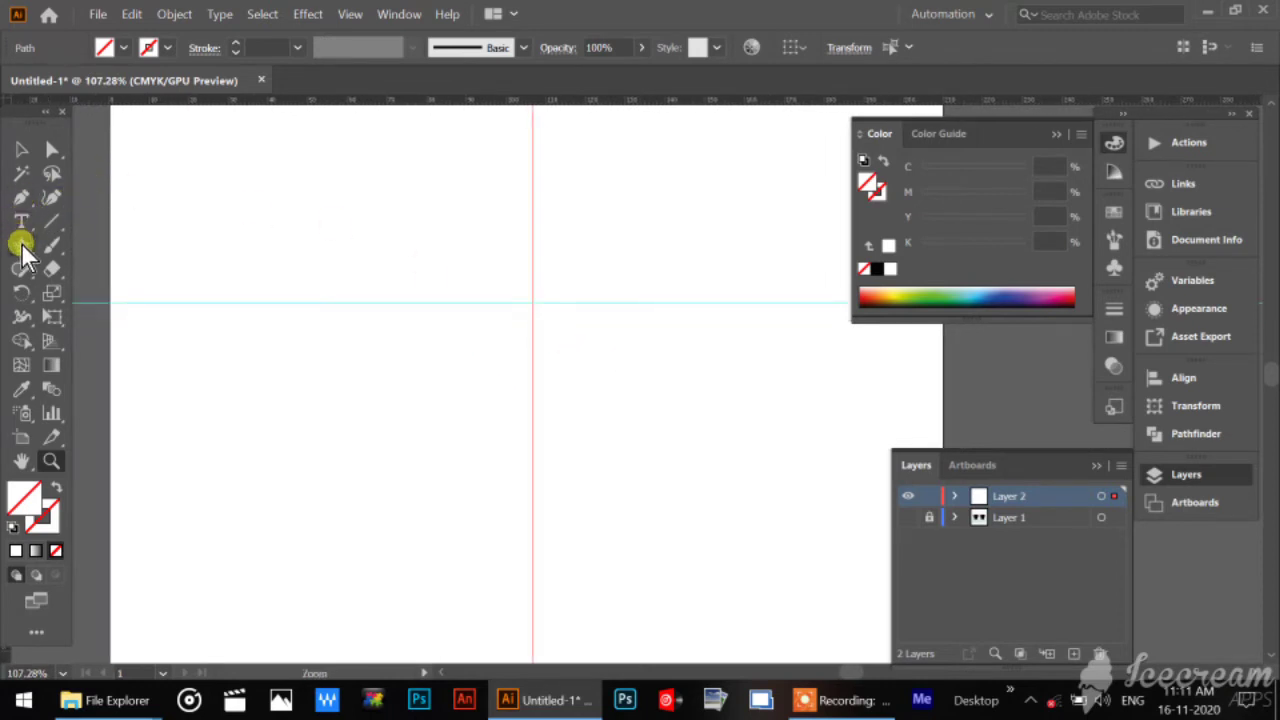
drag(24, 246, 112, 244)
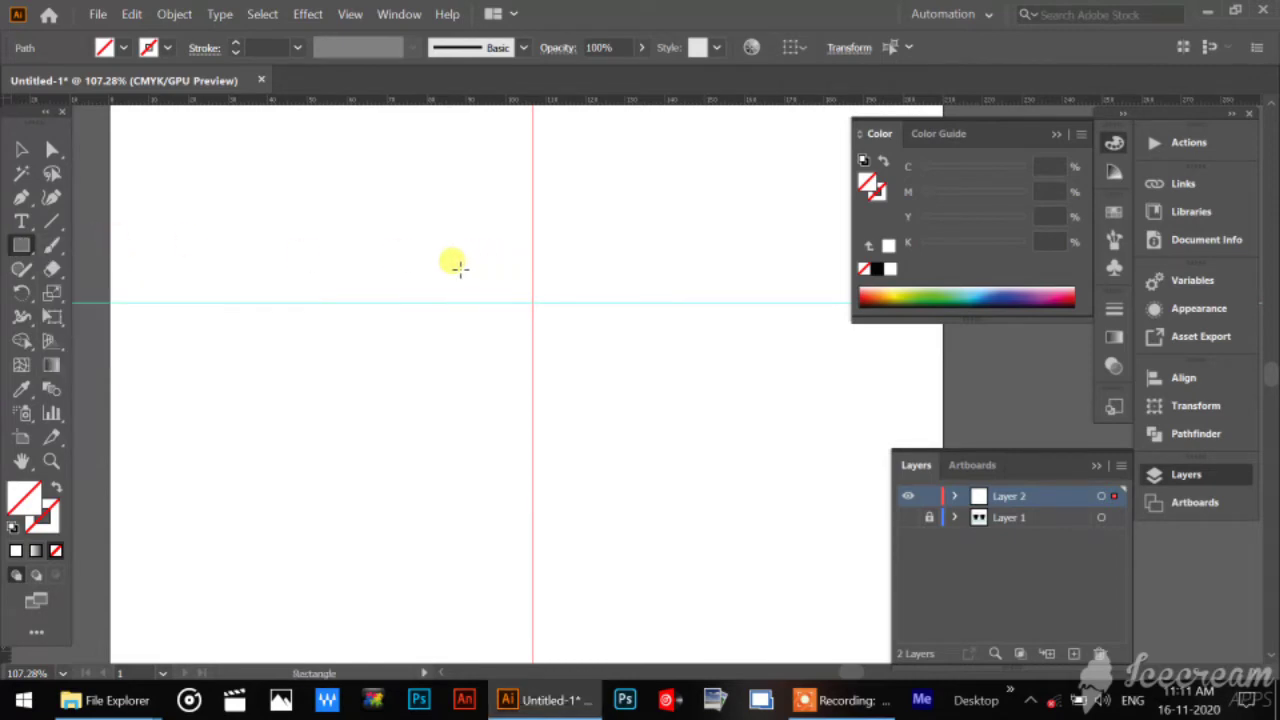
drag(463, 270, 531, 300)
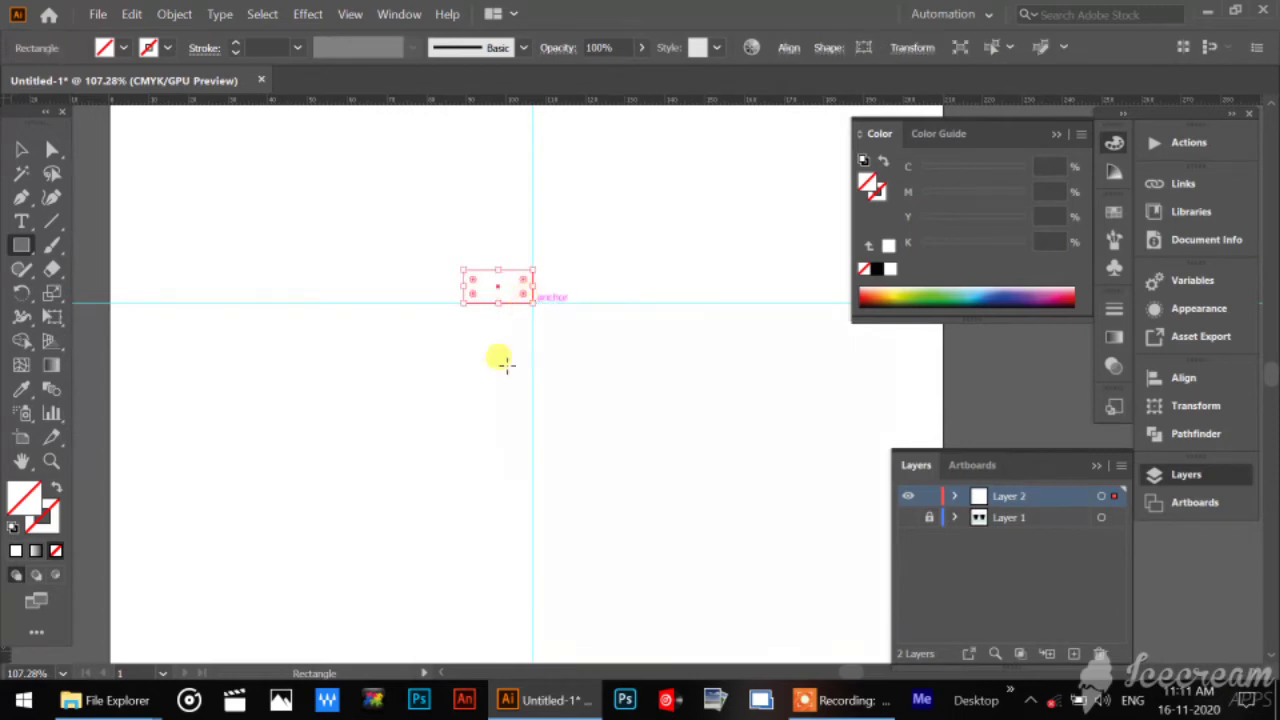
Give the rectangle a black fill and remove its stroke.
click(12, 526)
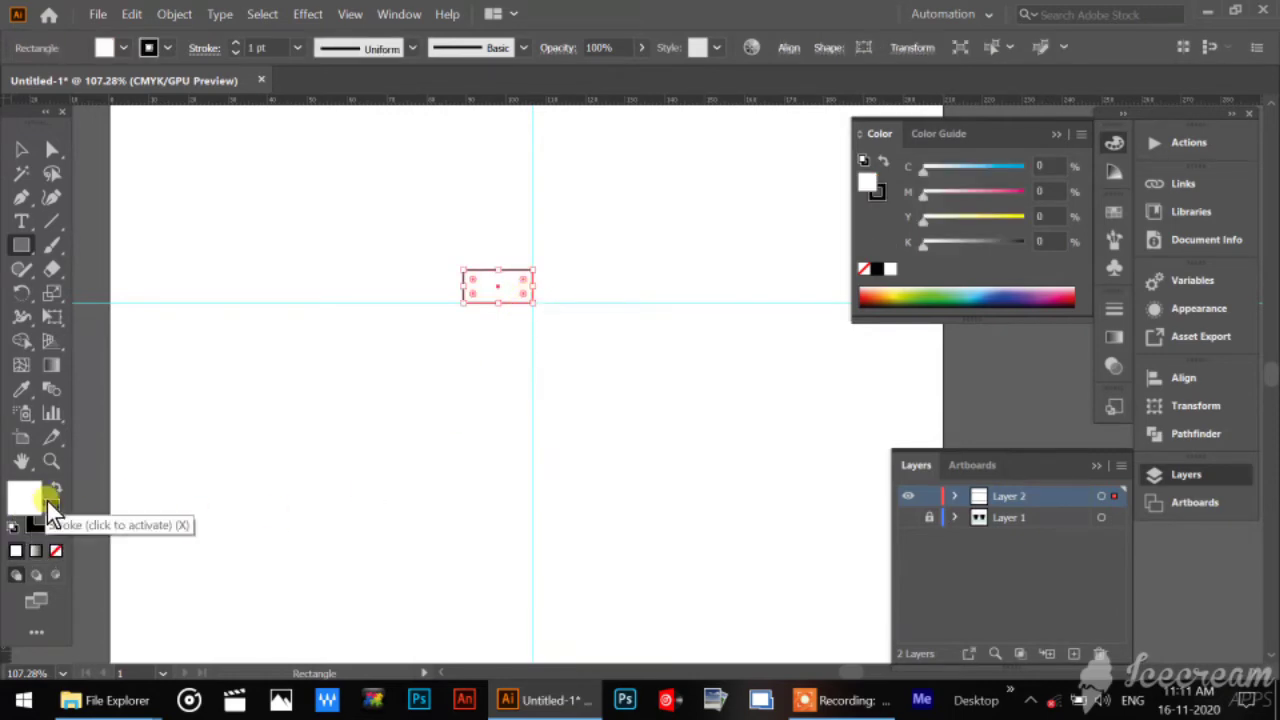
click(55, 488)
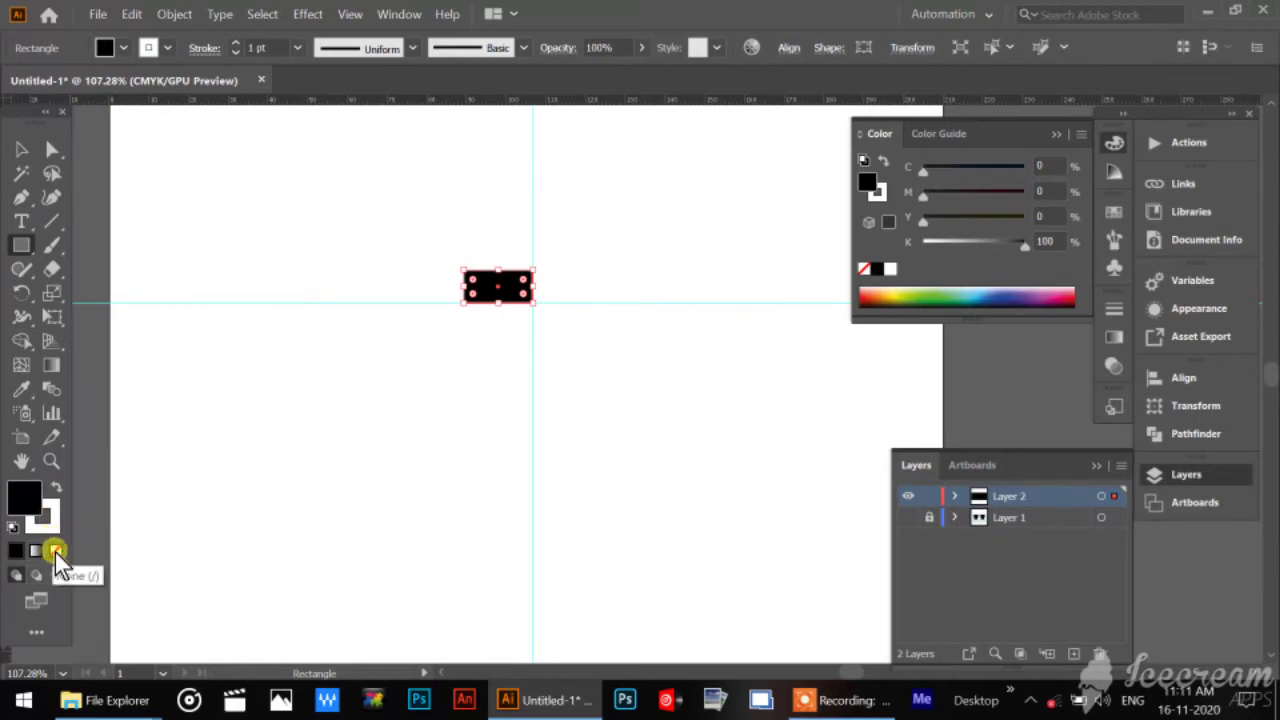
click(55, 528)
click(55, 551)
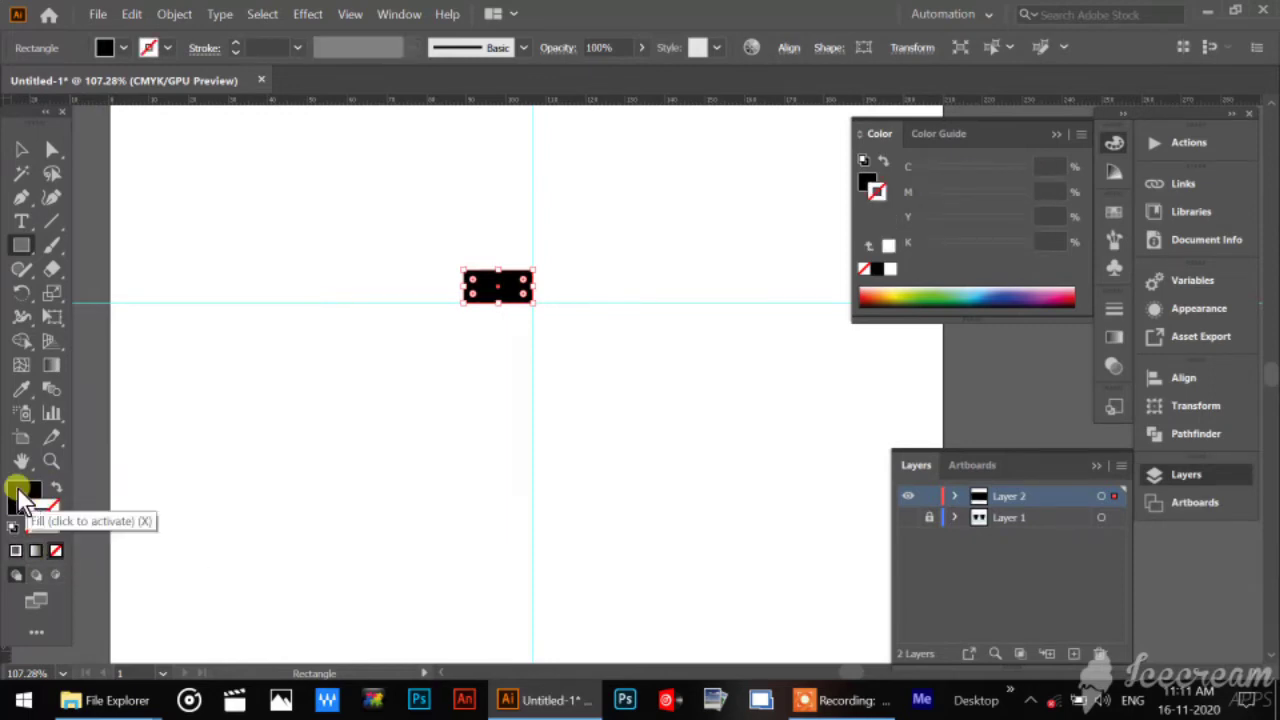
Change the rectangle's fill to light blue (C 60.65, M 0, Y 16.43, K 0) and deselect it.
click(20, 496)
double_click(20, 493)
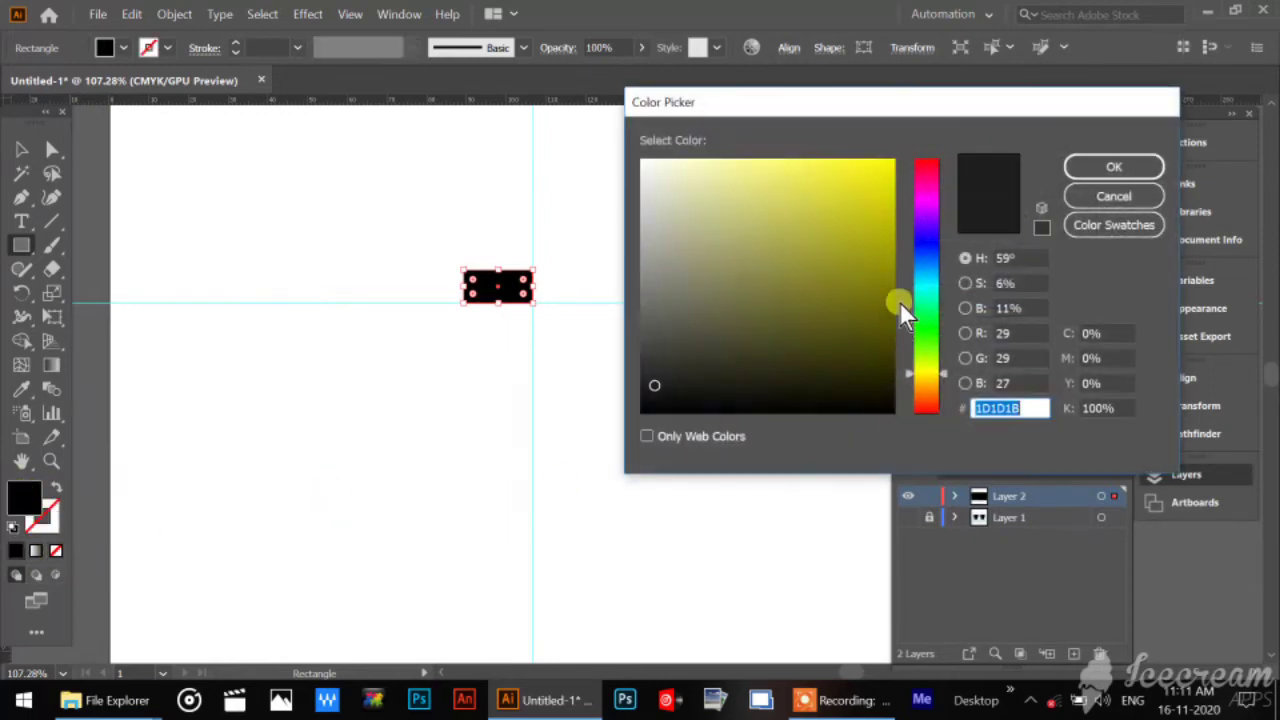
click(929, 282)
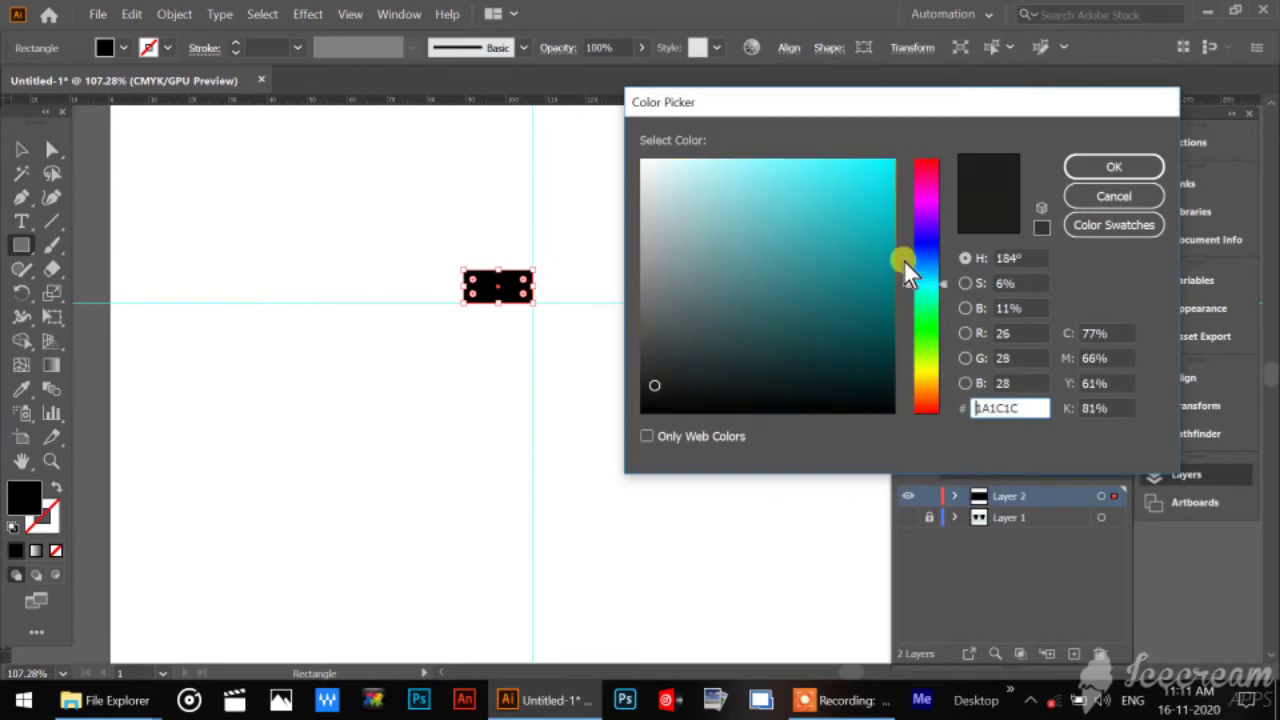
click(873, 175)
click(1122, 166)
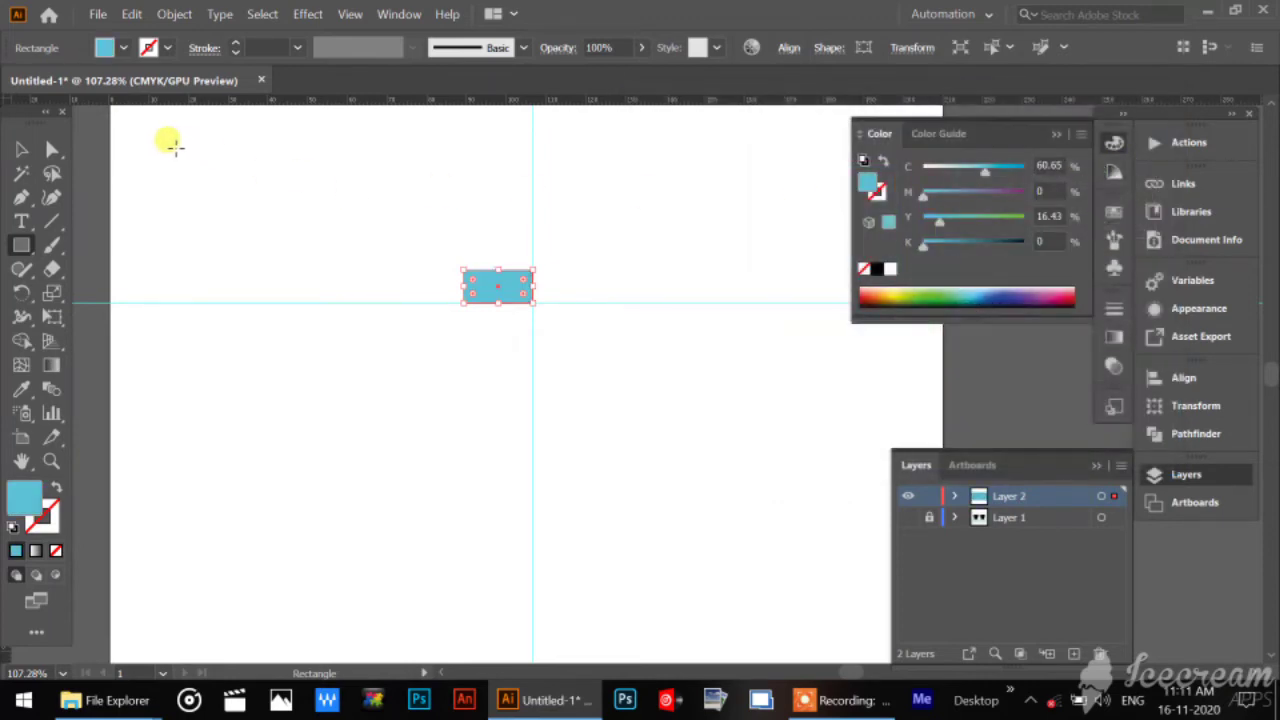
click(23, 148)
click(115, 447)
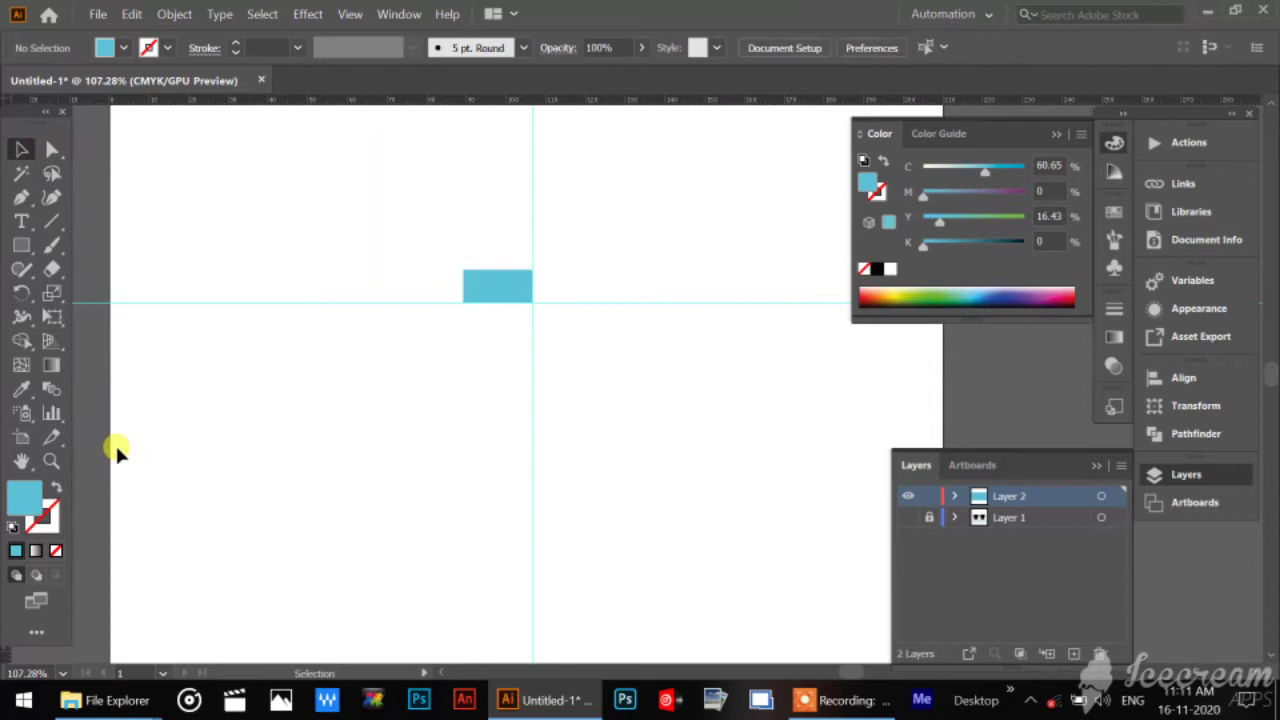
Move the rectangle's upper-left anchor point horizontally inward by about a quarter of its width to slant the left edge, then deselect it.
click(51, 461)
drag(477, 286, 650, 509)
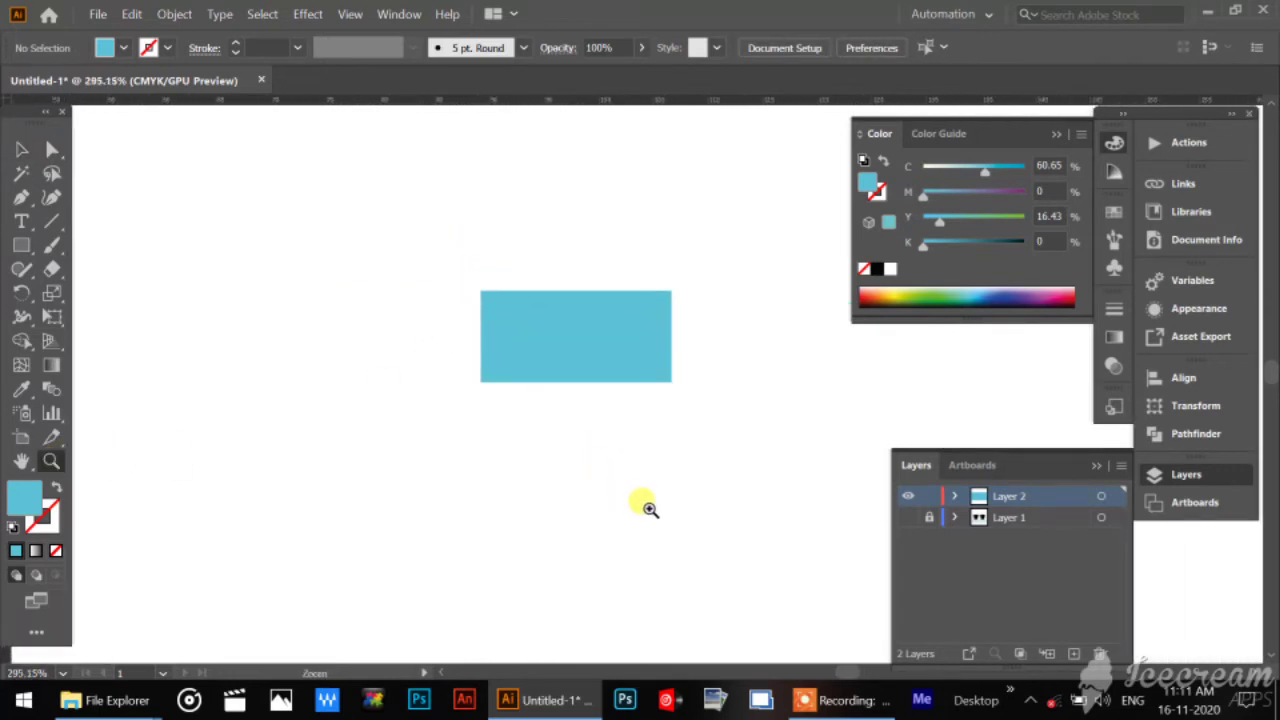
click(21, 148)
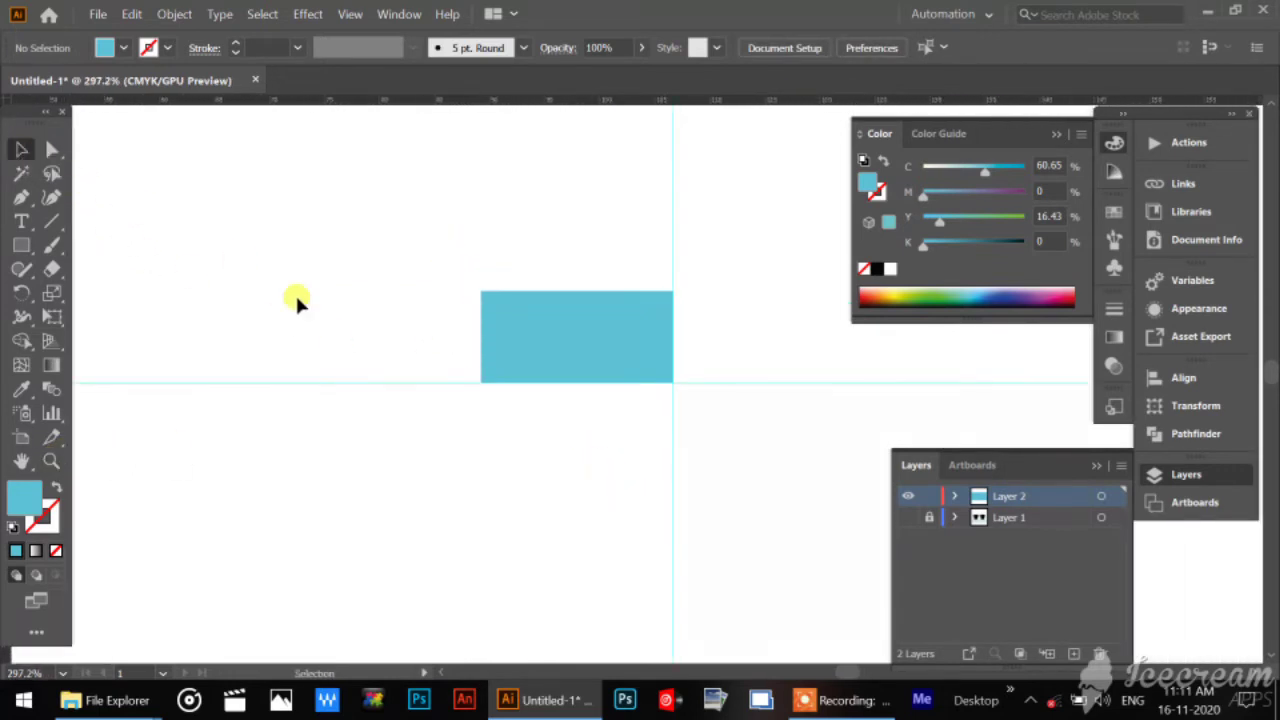
click(52, 149)
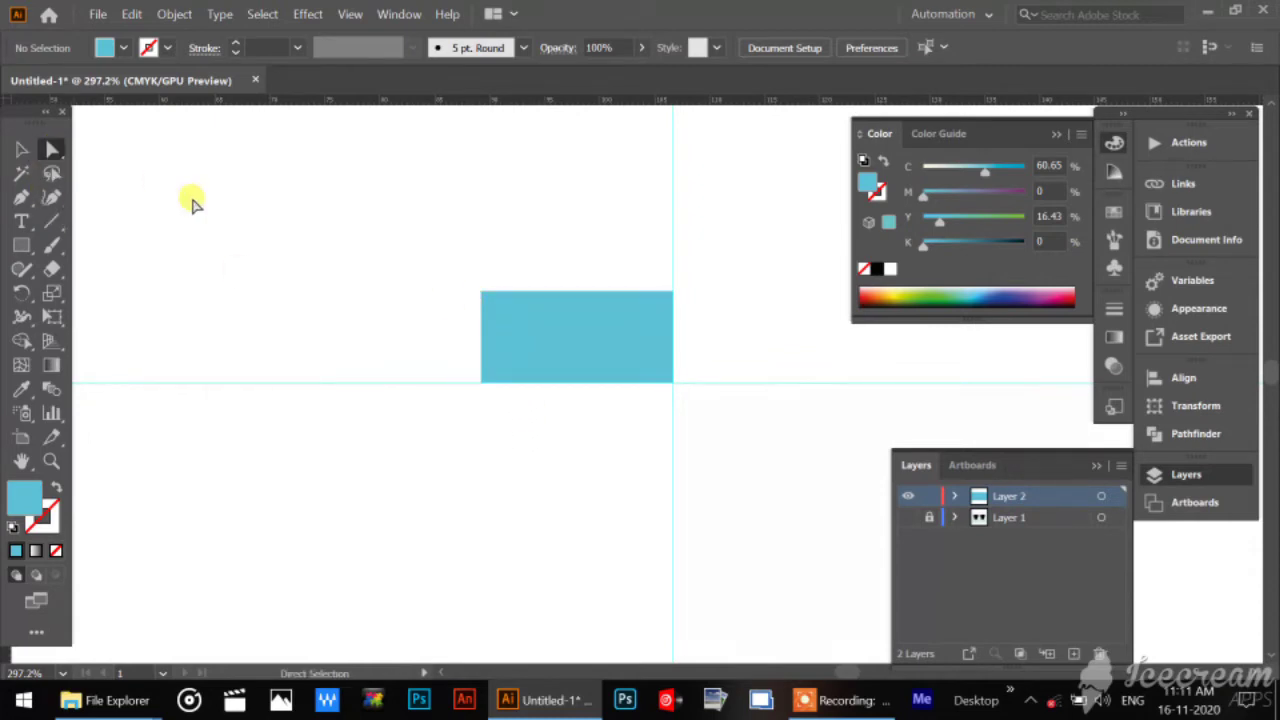
click(483, 294)
key(Return)
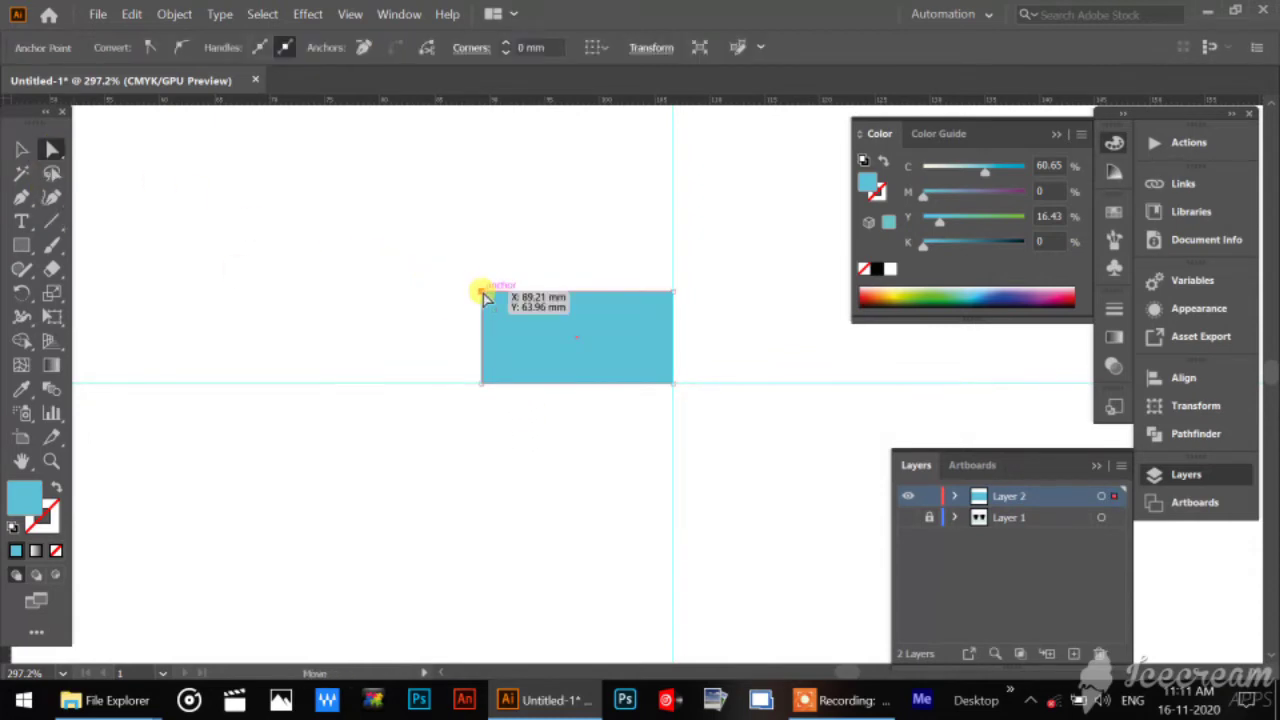
drag(481, 292, 535, 297)
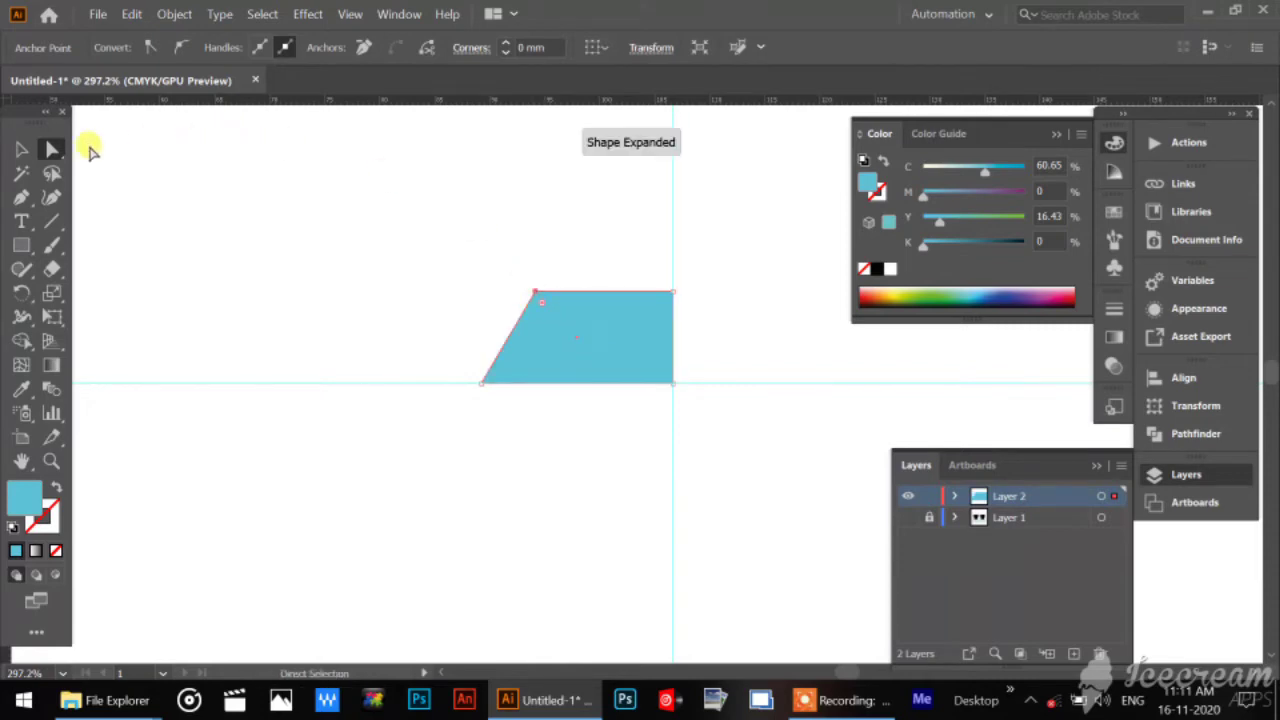
click(22, 148)
click(270, 236)
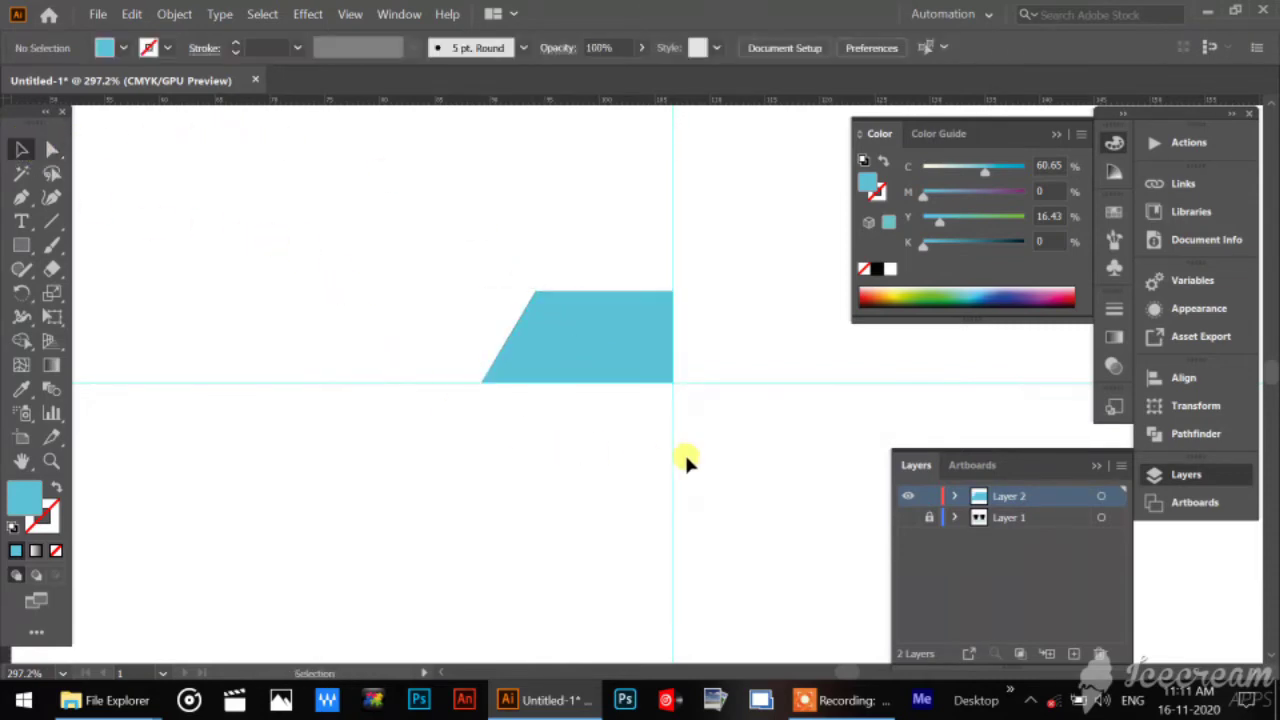
Select the blue shape and compare its anchor points and bounding box by alternating between Direct Selection and Selection.
drag(684, 425, 571, 409)
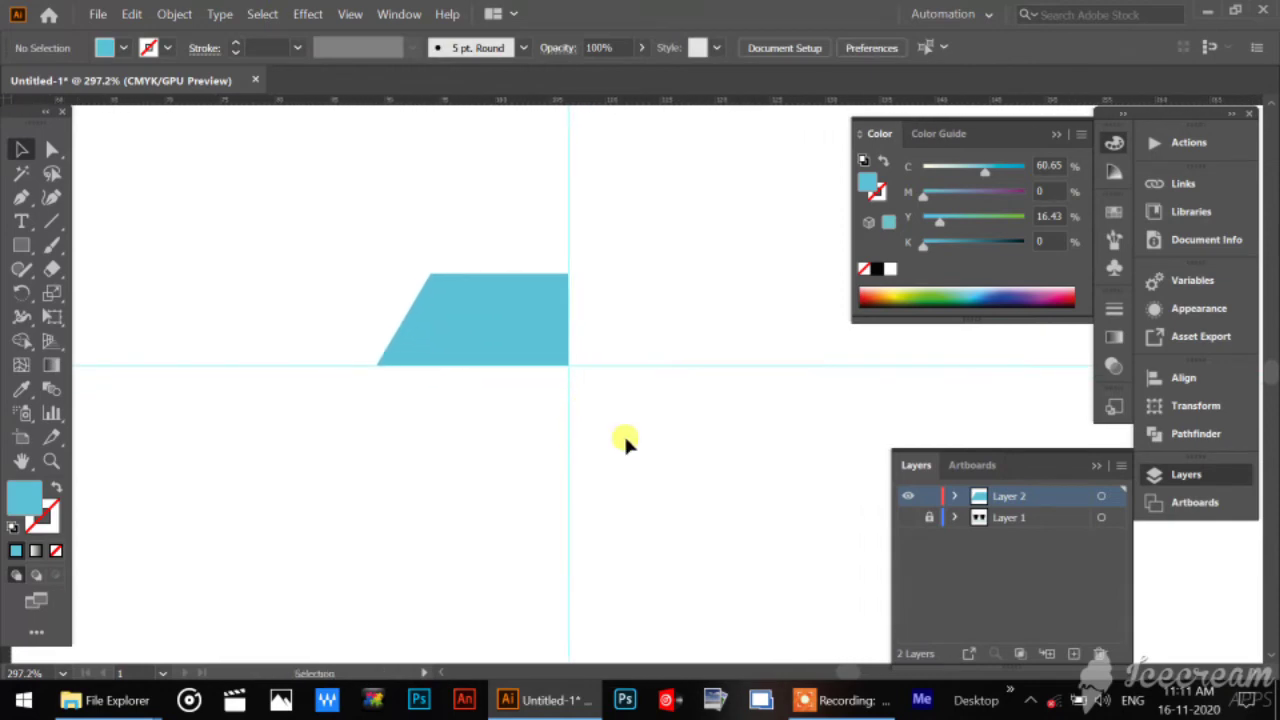
click(486, 312)
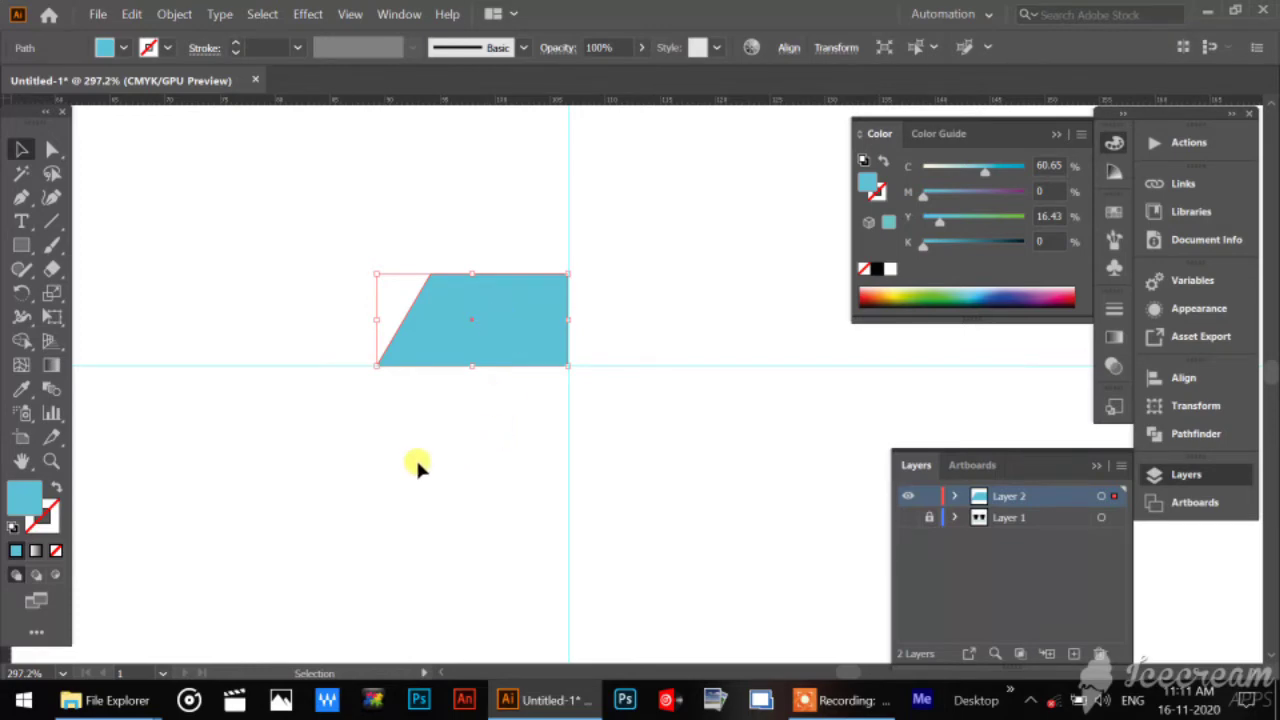
key(a)
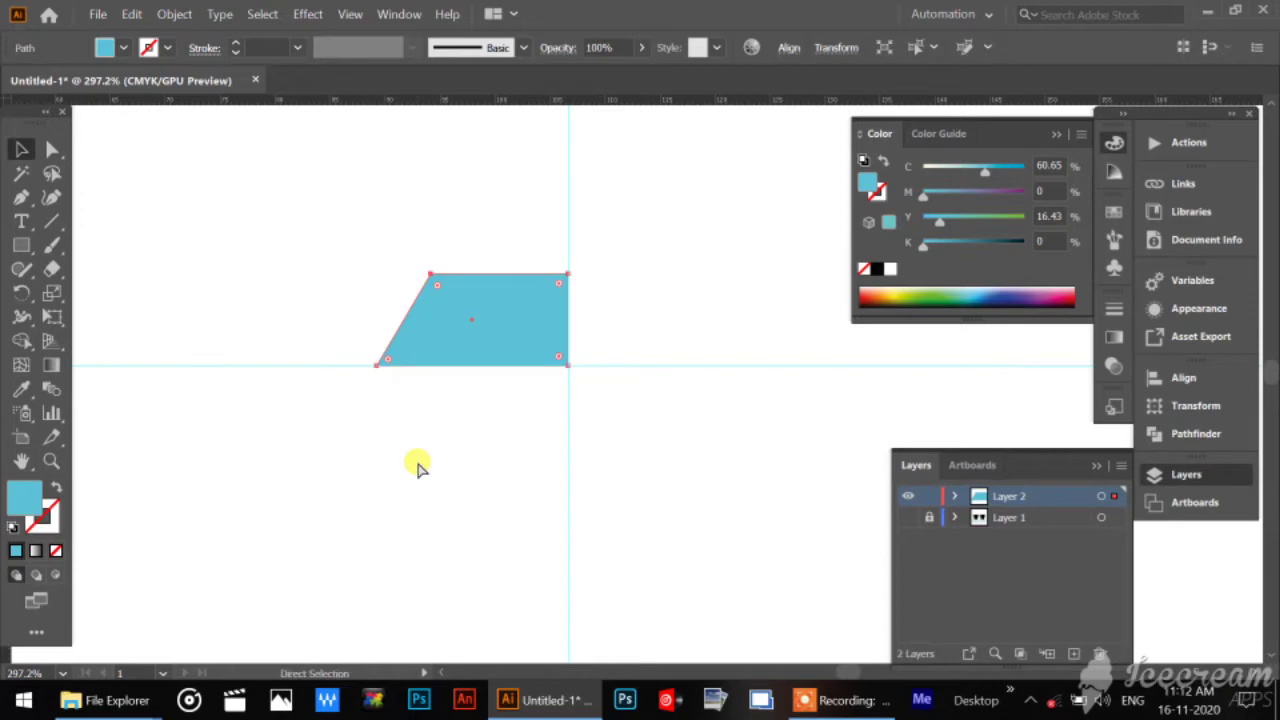
key(v)
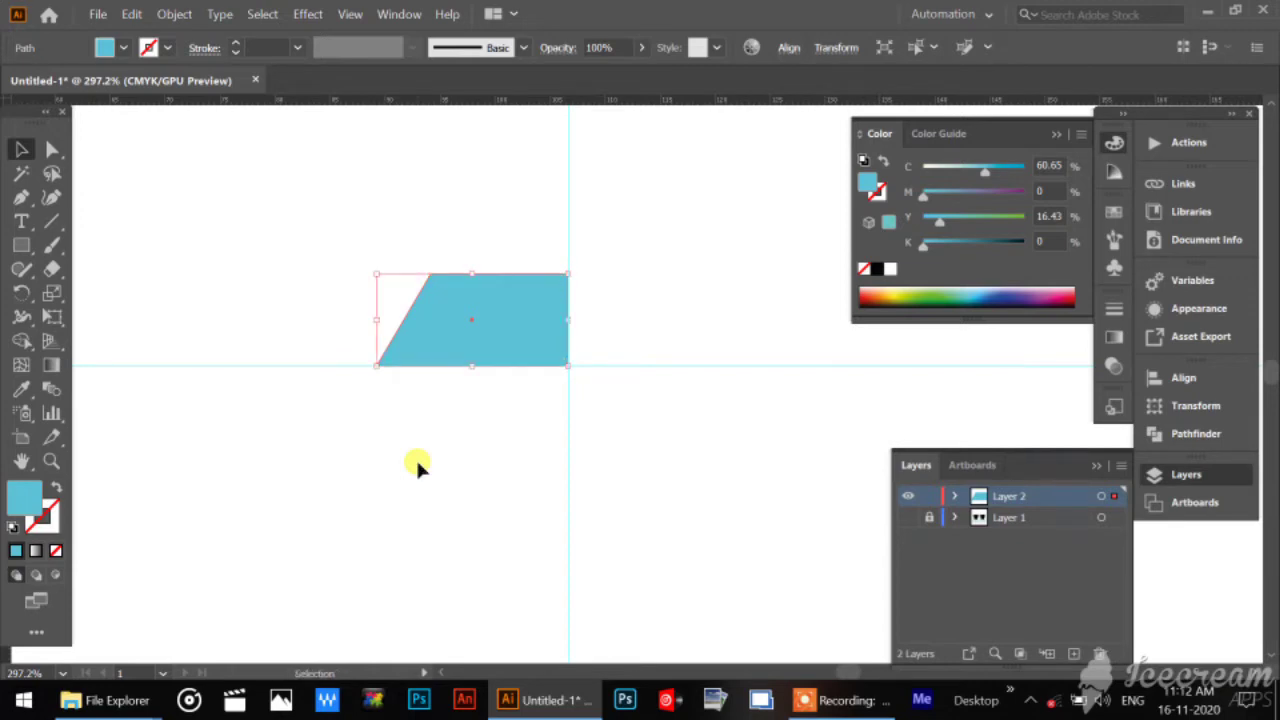
click(479, 472)
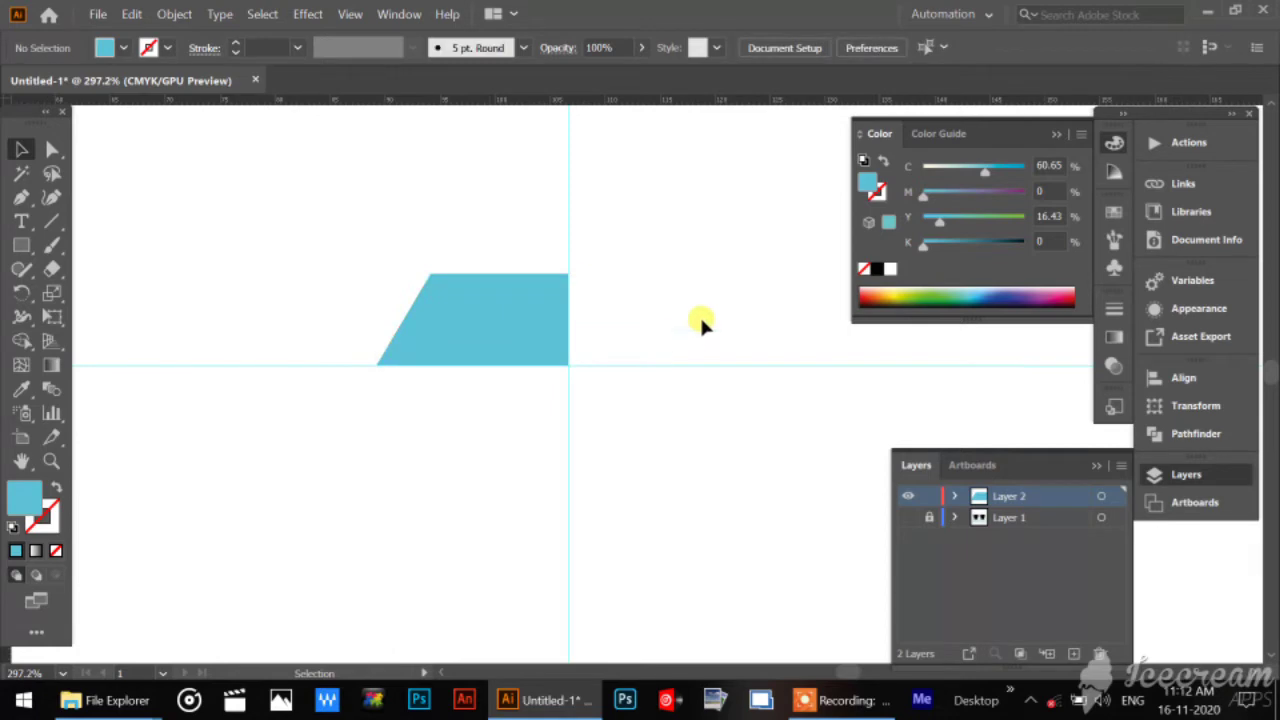
key(ctrl+a)
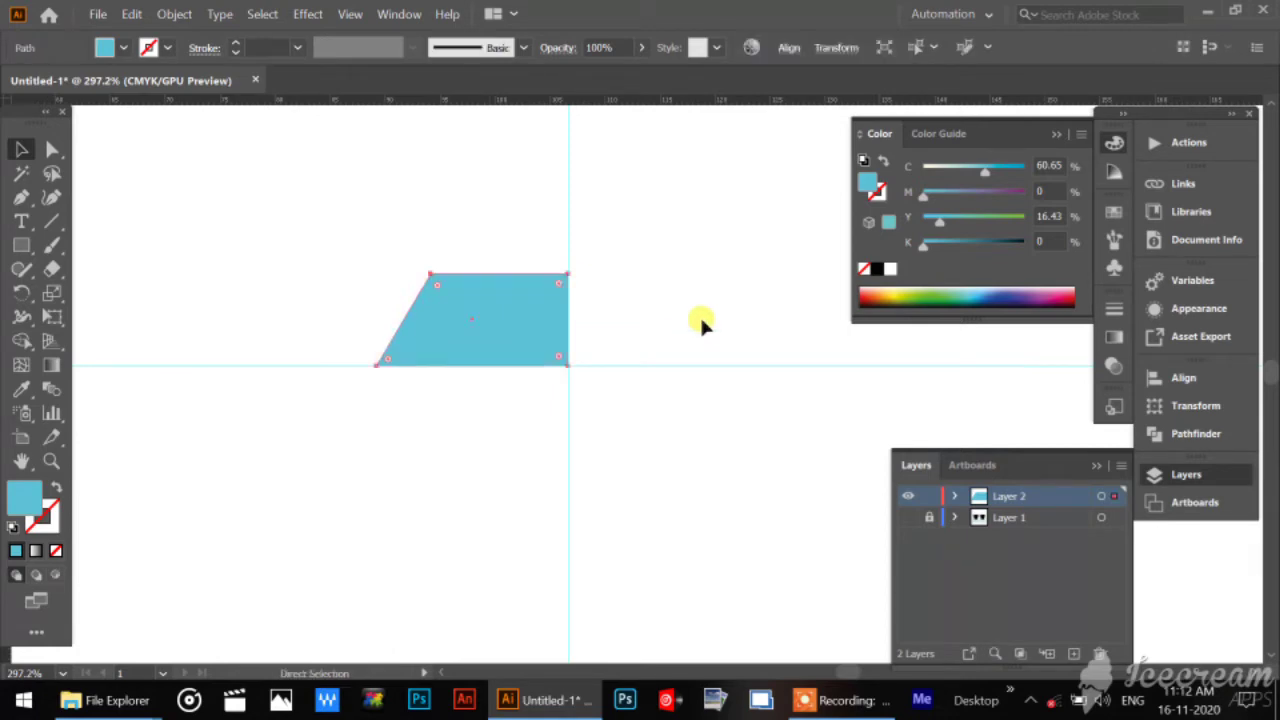
key(v)
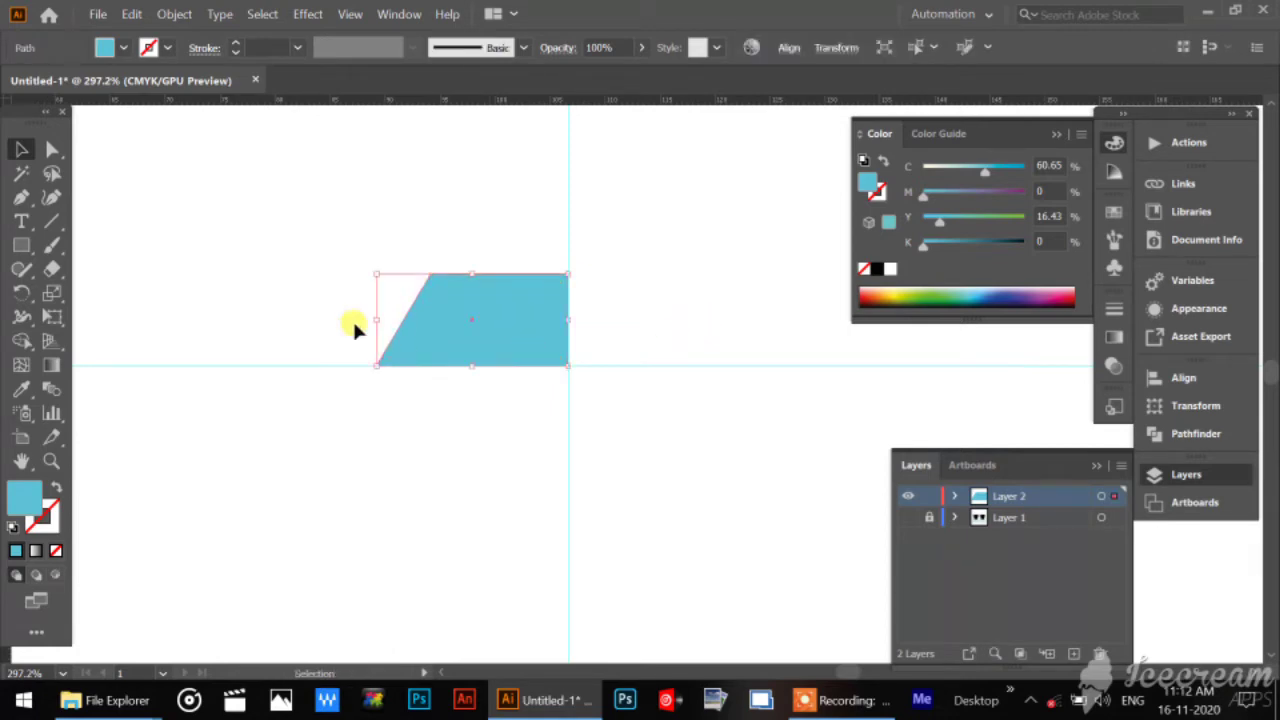
Fill the selected front shape with dark blue (C 96.47, M 81.18, Y 0, K 0) and test-move it off the light blue shape beneath, undoing the move.
click(1002, 292)
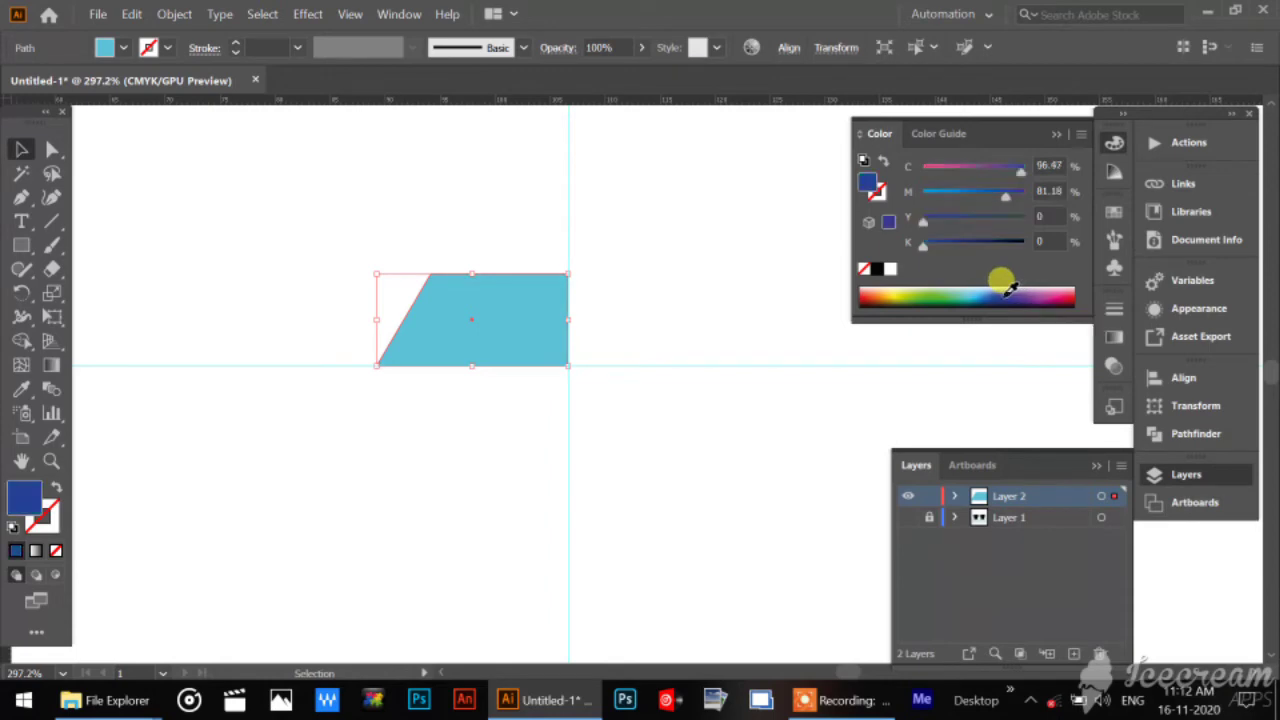
click(607, 284)
drag(505, 319, 490, 443)
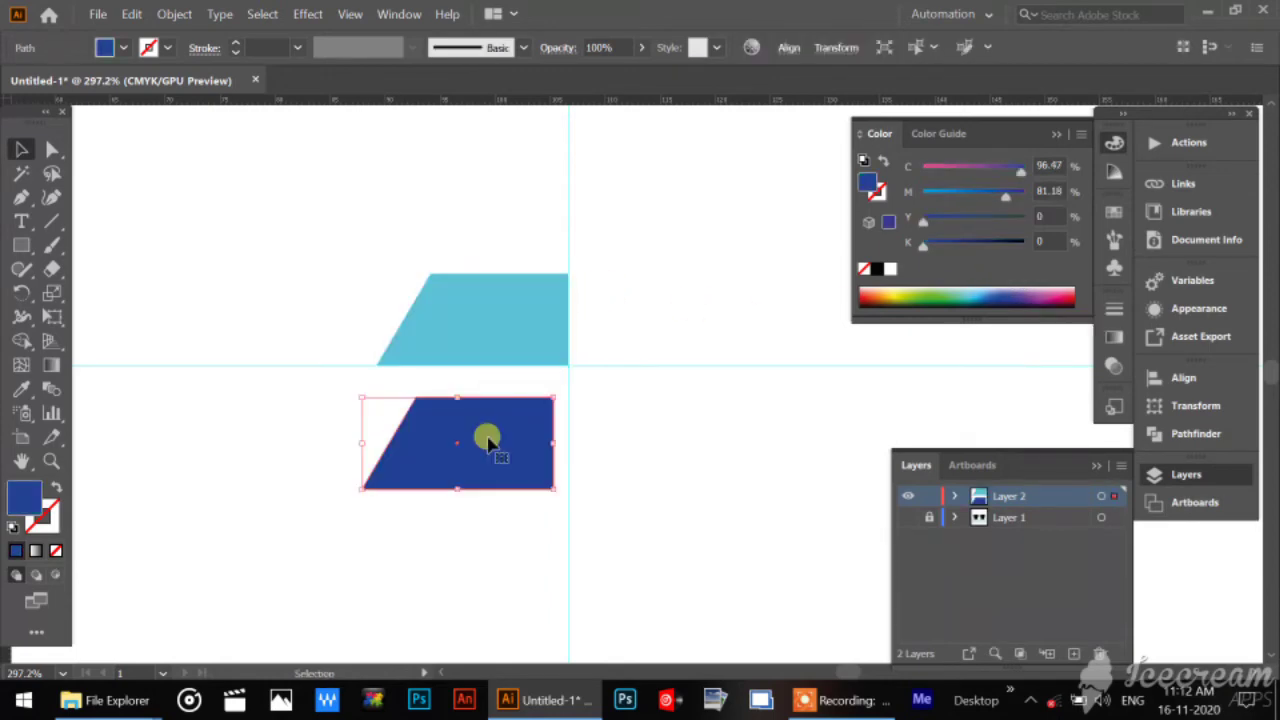
key(a)
key(v)
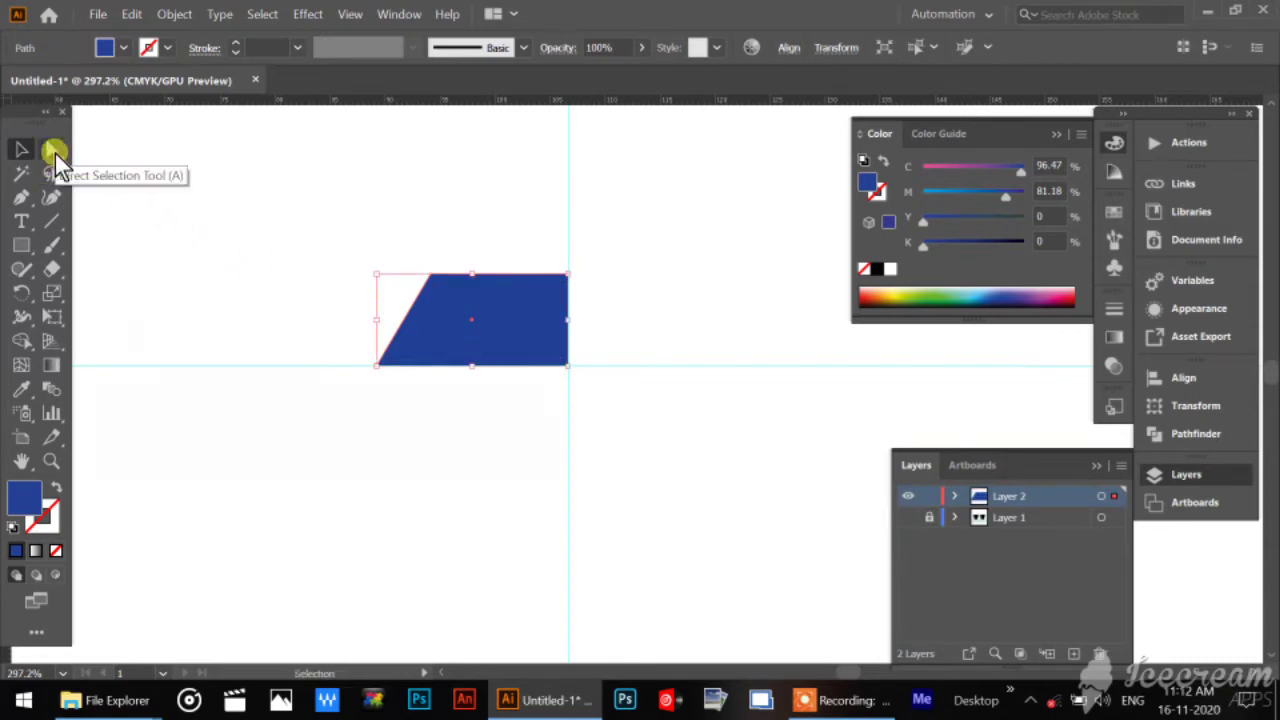
Directly select both anchor points on the dark blue shape's right edge and move them straight down along the vertical guide by about 13.5 mm.
drag(53, 155, 51, 160)
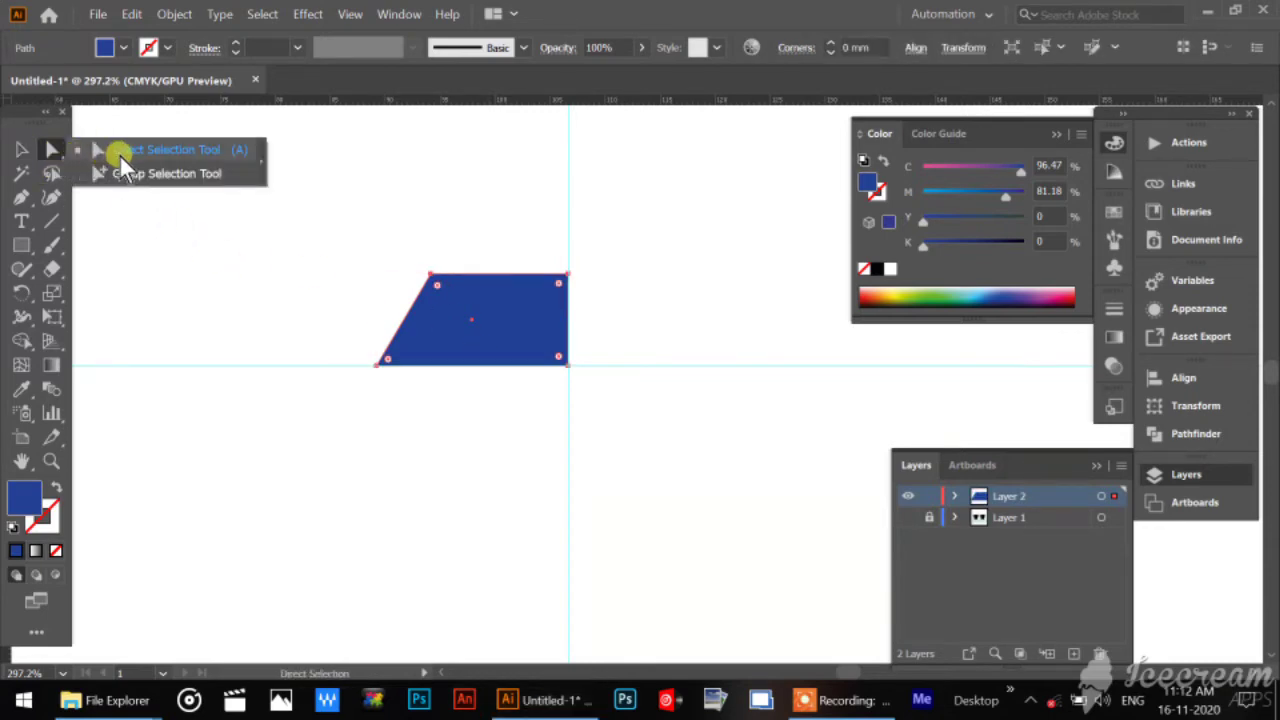
click(119, 154)
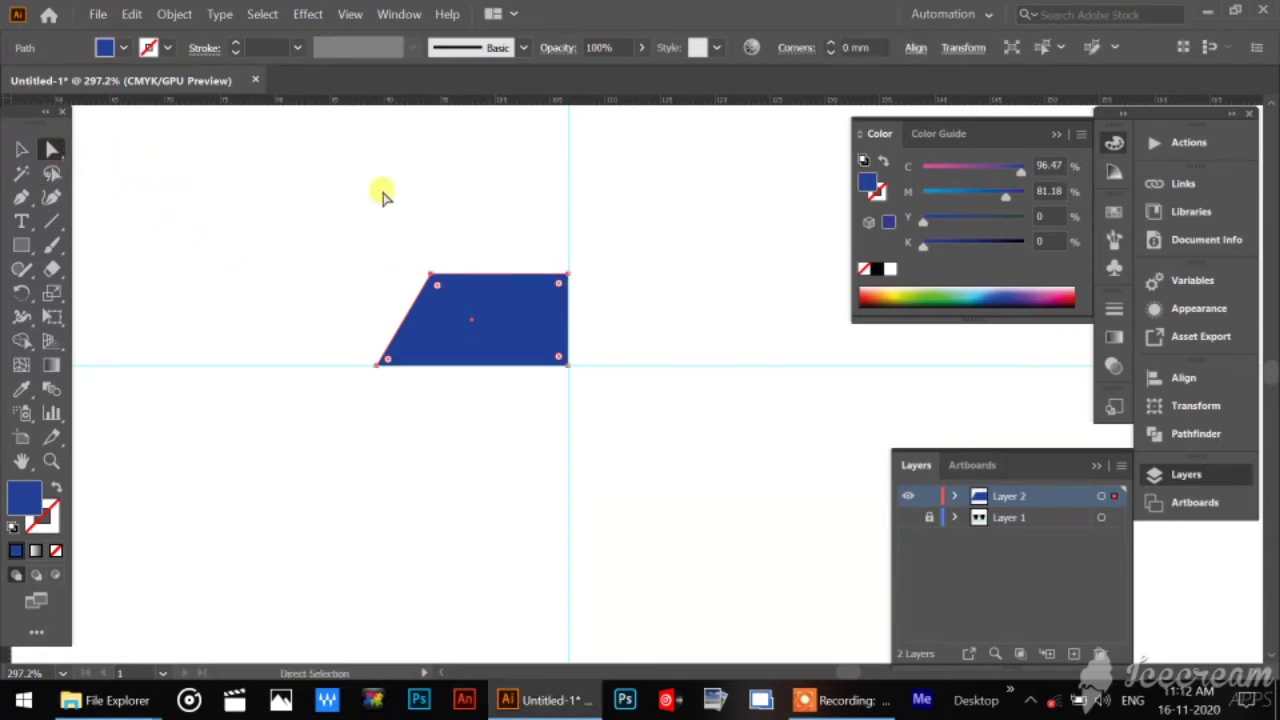
click(566, 275)
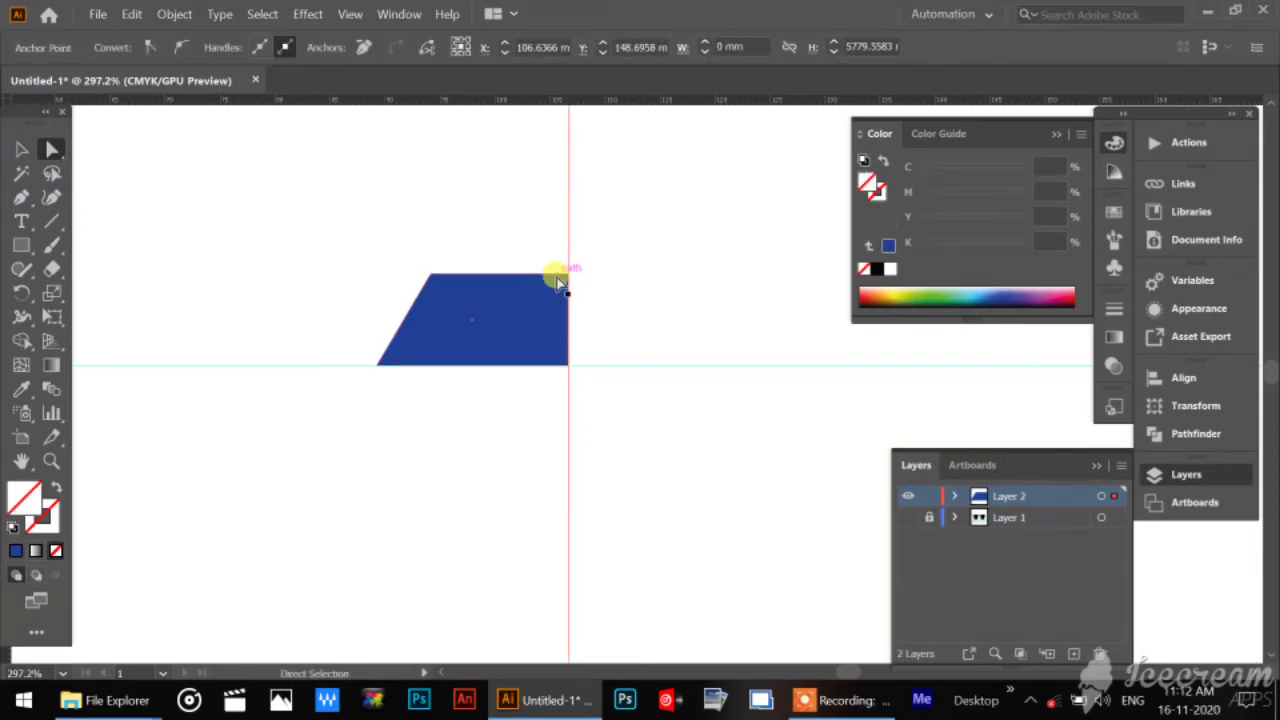
click(561, 280)
click(563, 277)
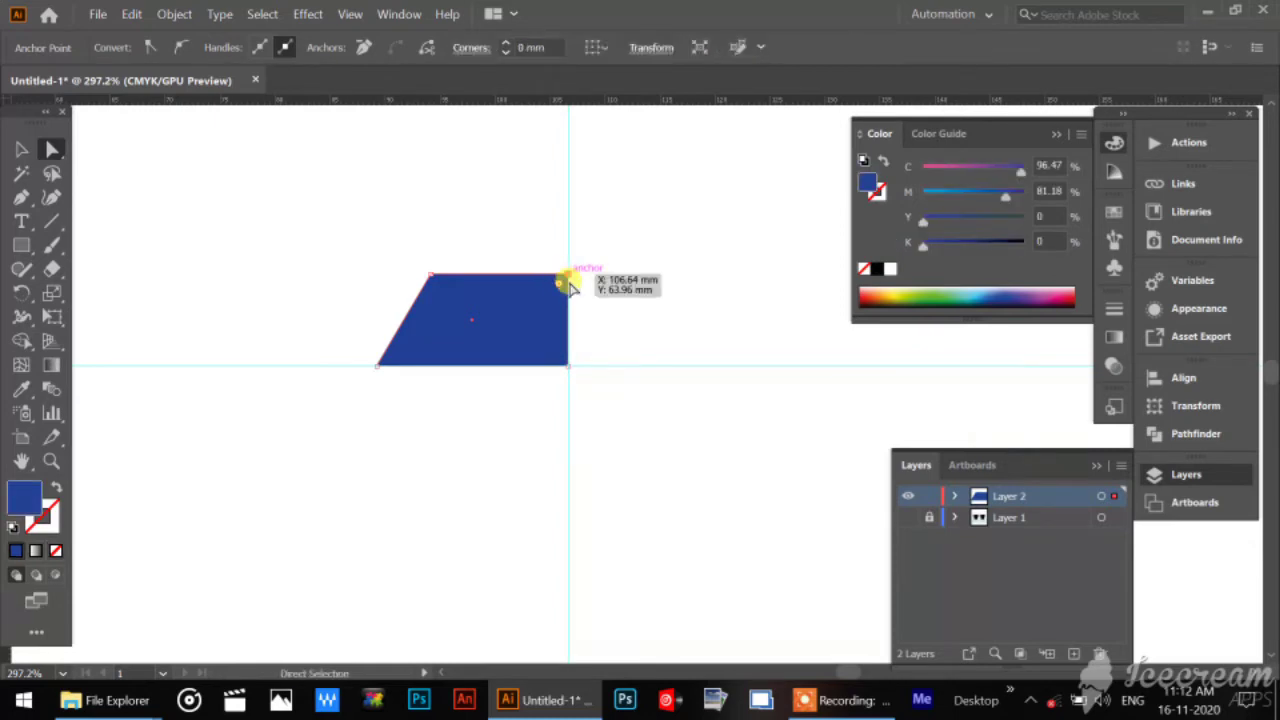
shift+click(567, 366)
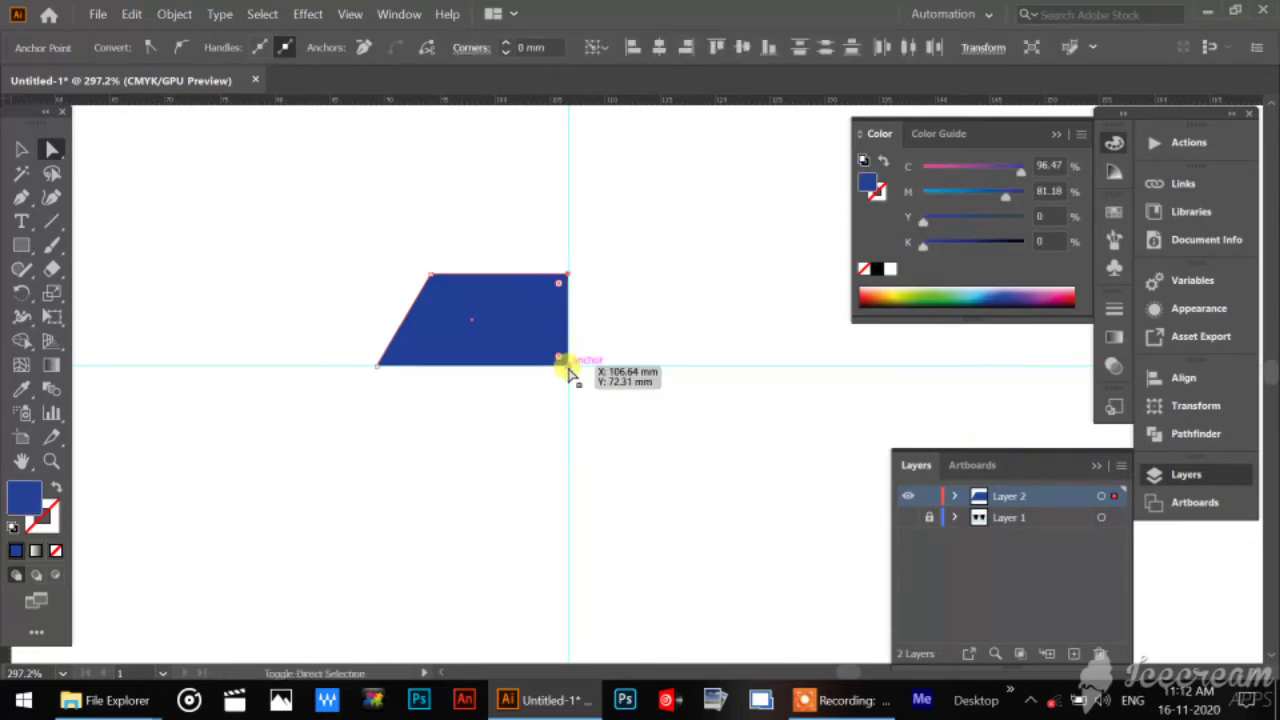
drag(567, 366, 568, 515)
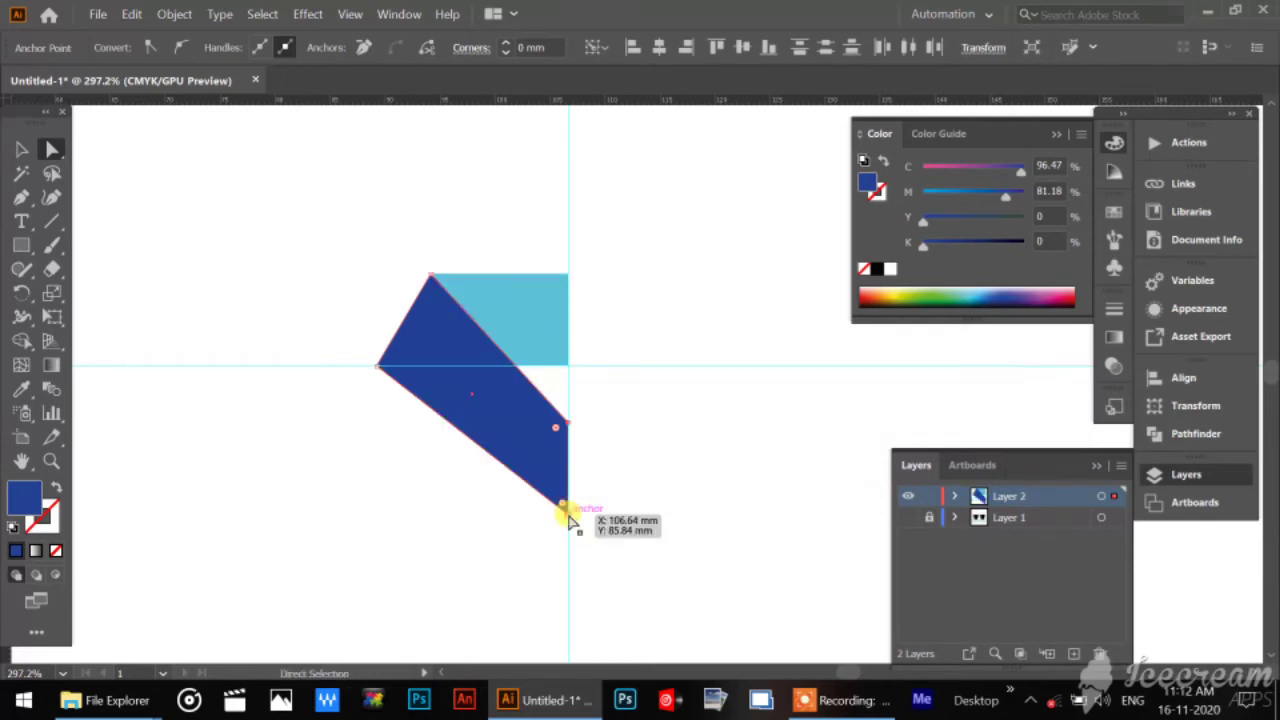
Move only the dark blue shape's lowest anchor point inward to about X 100.63 mm, Y 86.57 mm to form the collar tip.
drag(531, 566, 611, 509)
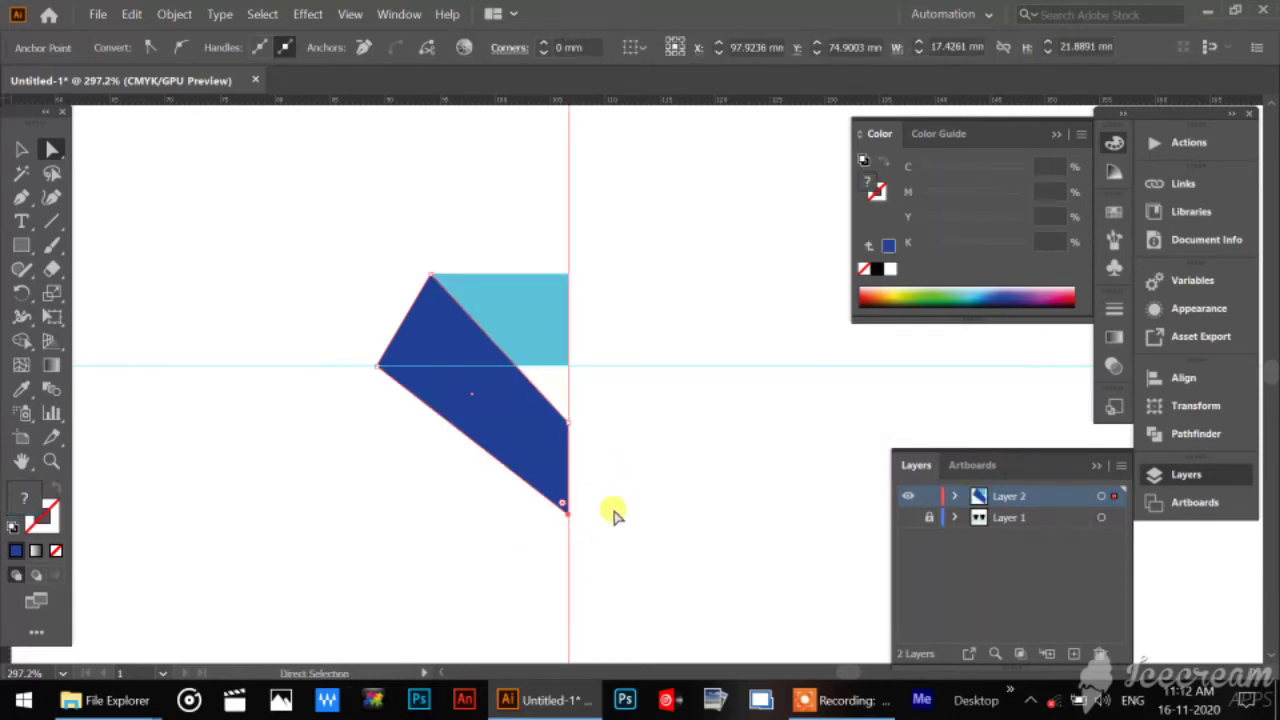
click(670, 473)
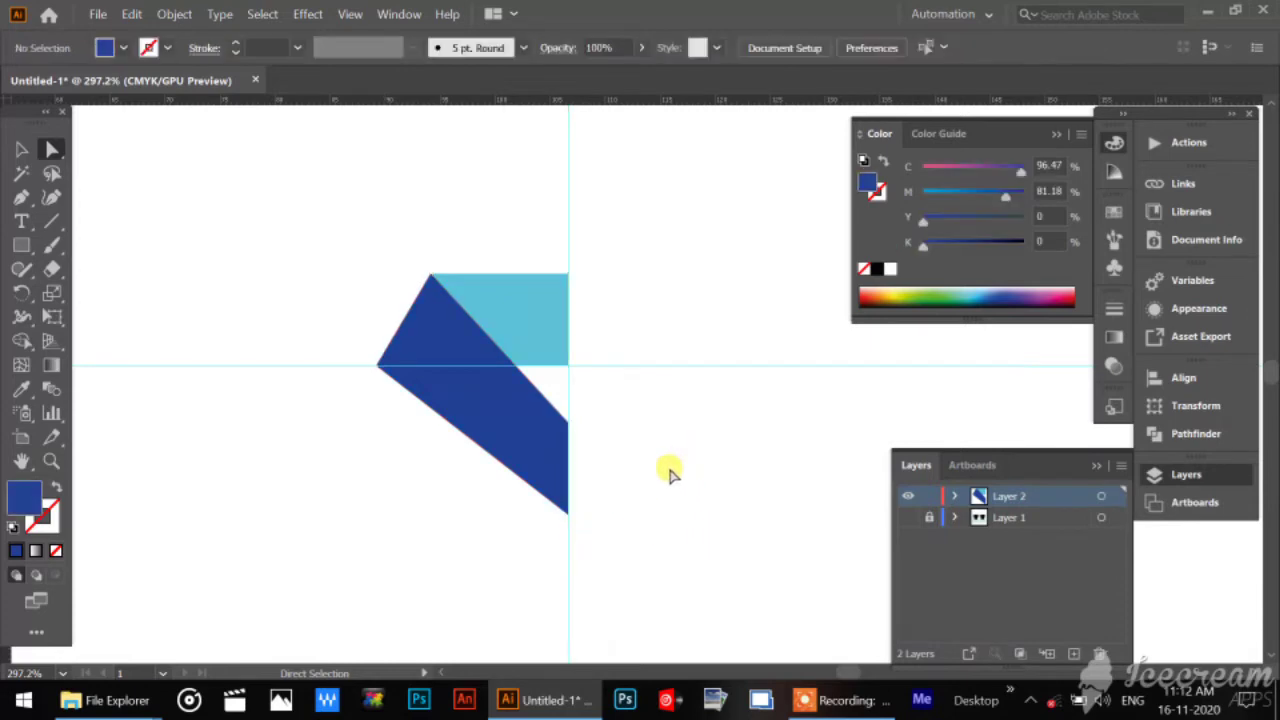
click(565, 514)
drag(566, 515, 514, 533)
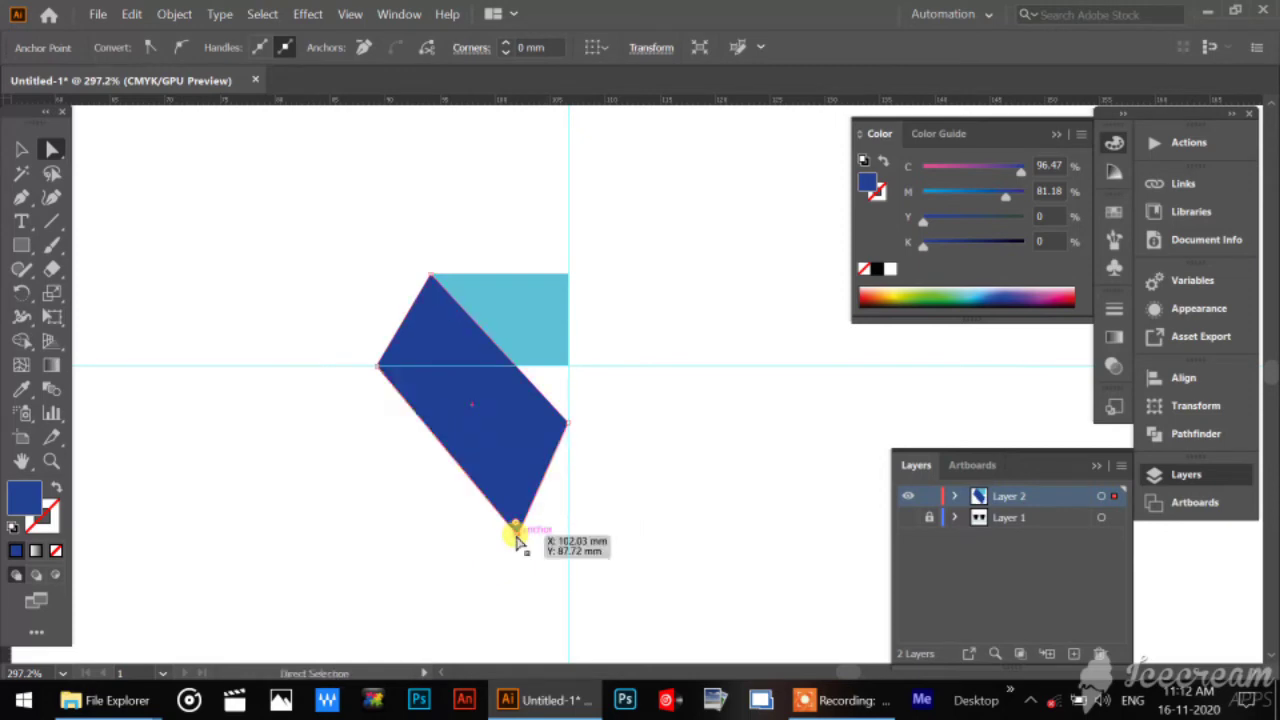
click(262, 216)
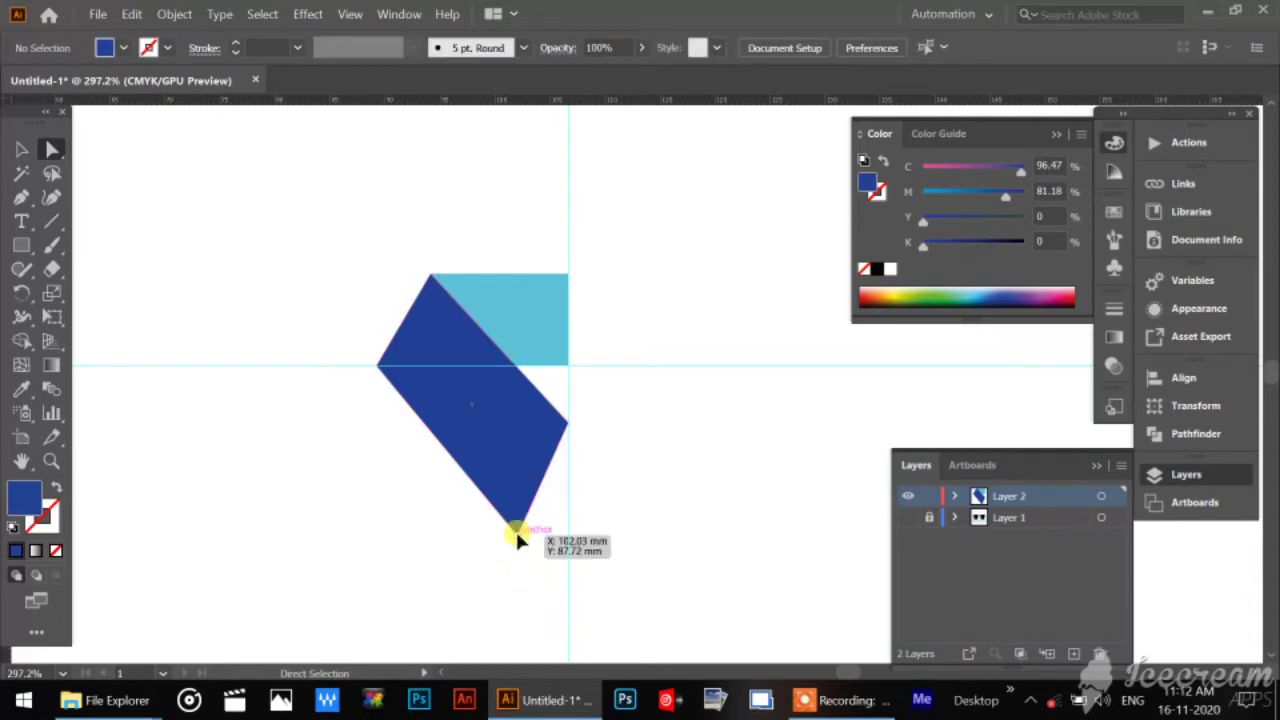
drag(517, 540, 500, 522)
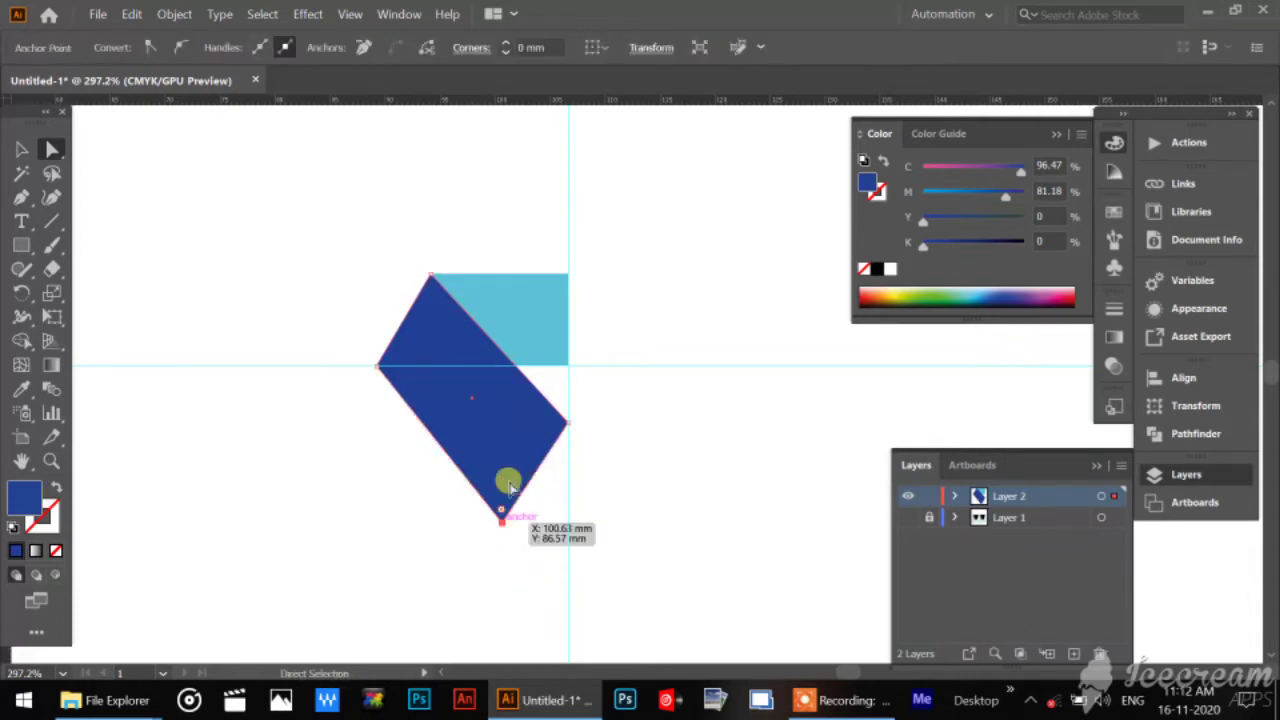
Try moving the unlocked horizontal guide downward with the Selection tool, and undo the move.
click(21, 146)
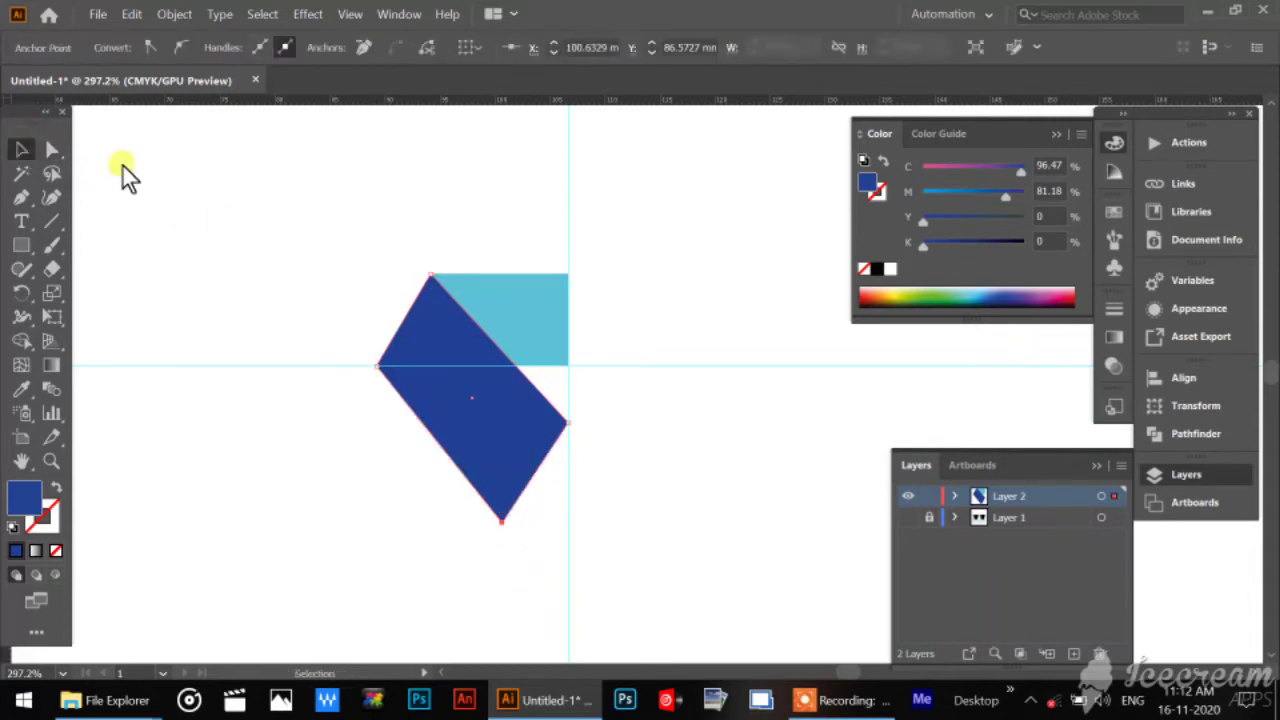
right_click(674, 198)
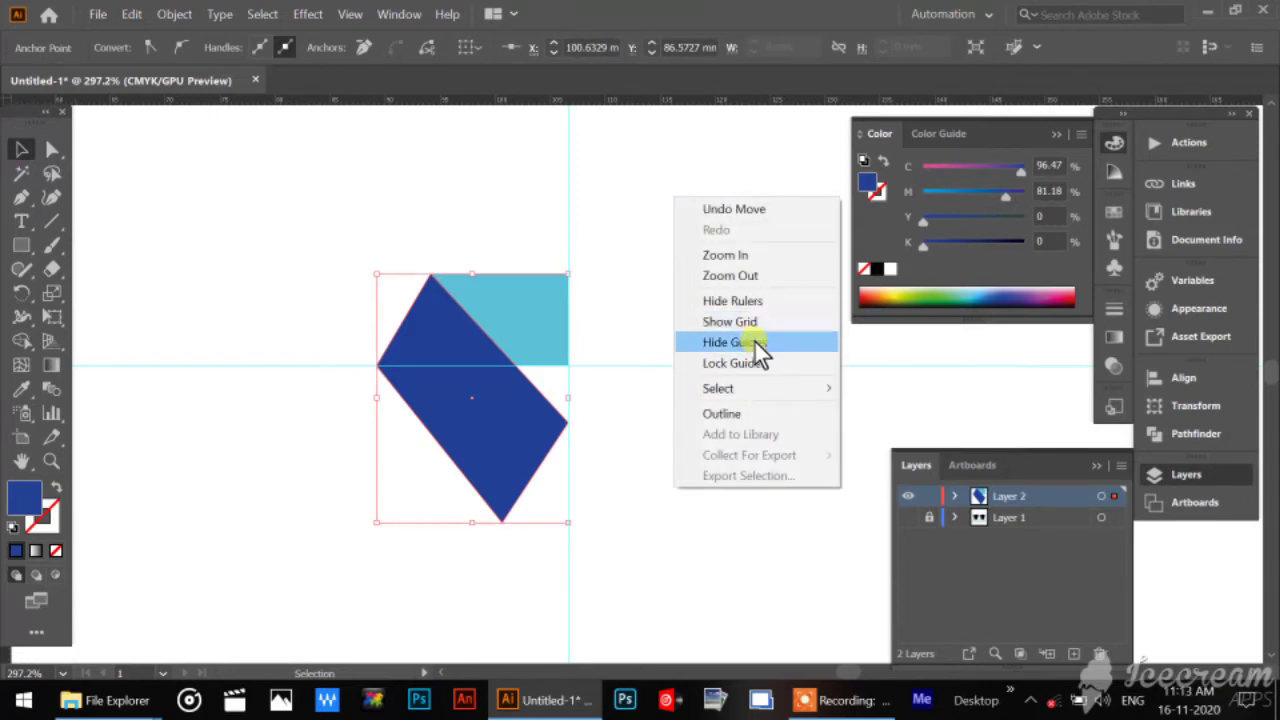
click(715, 368)
drag(654, 290, 722, 432)
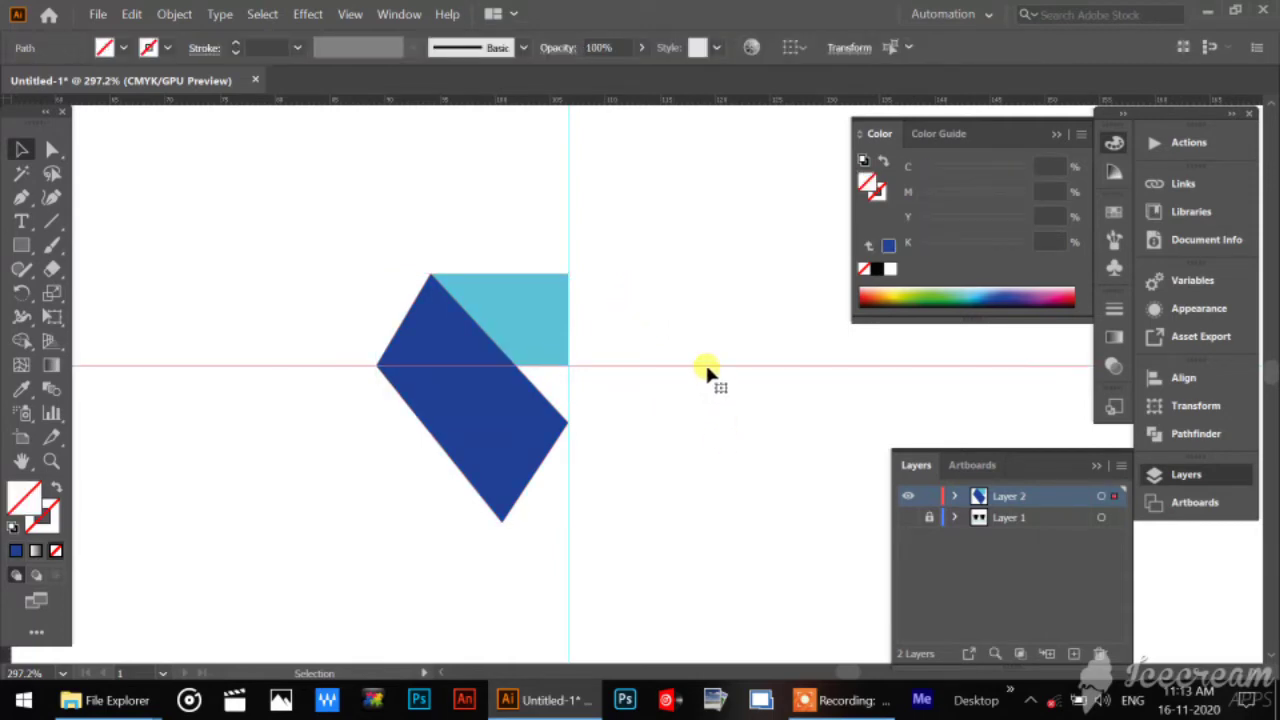
drag(711, 366, 721, 445)
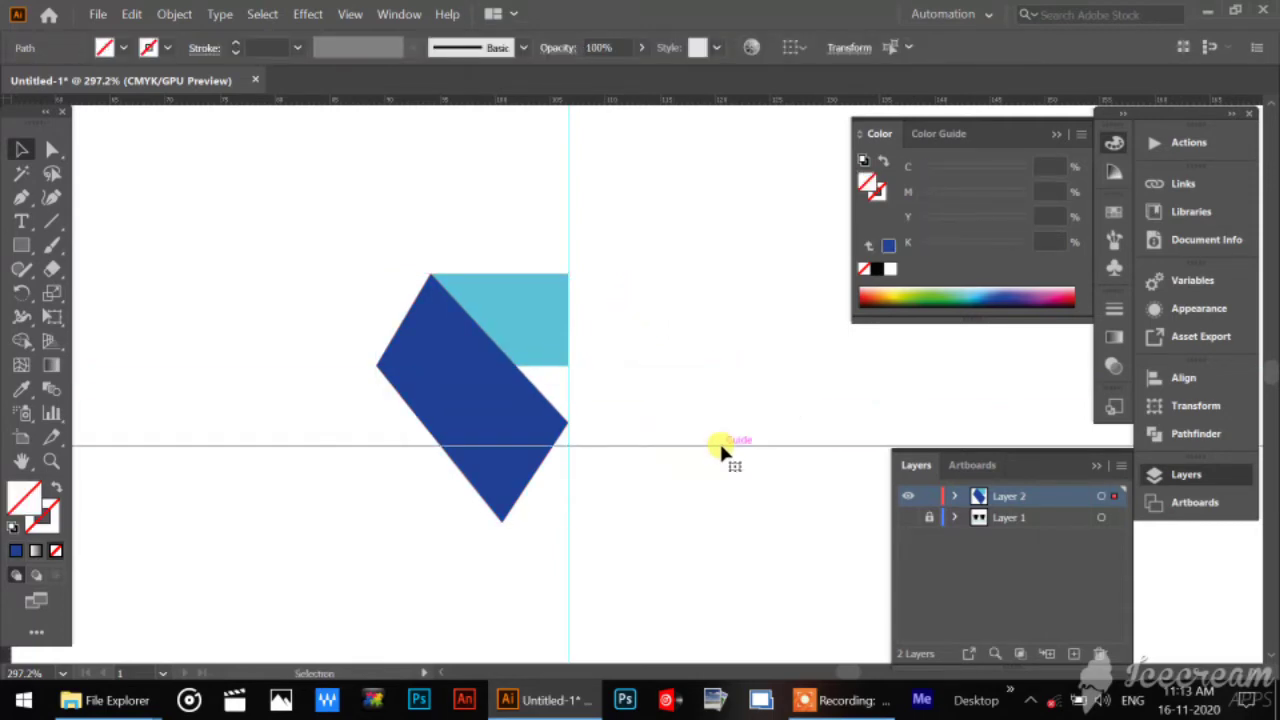
key(ctrl+z)
Lock the guides and test the lock with a selection marquee near the vertical guide.
right_click(700, 272)
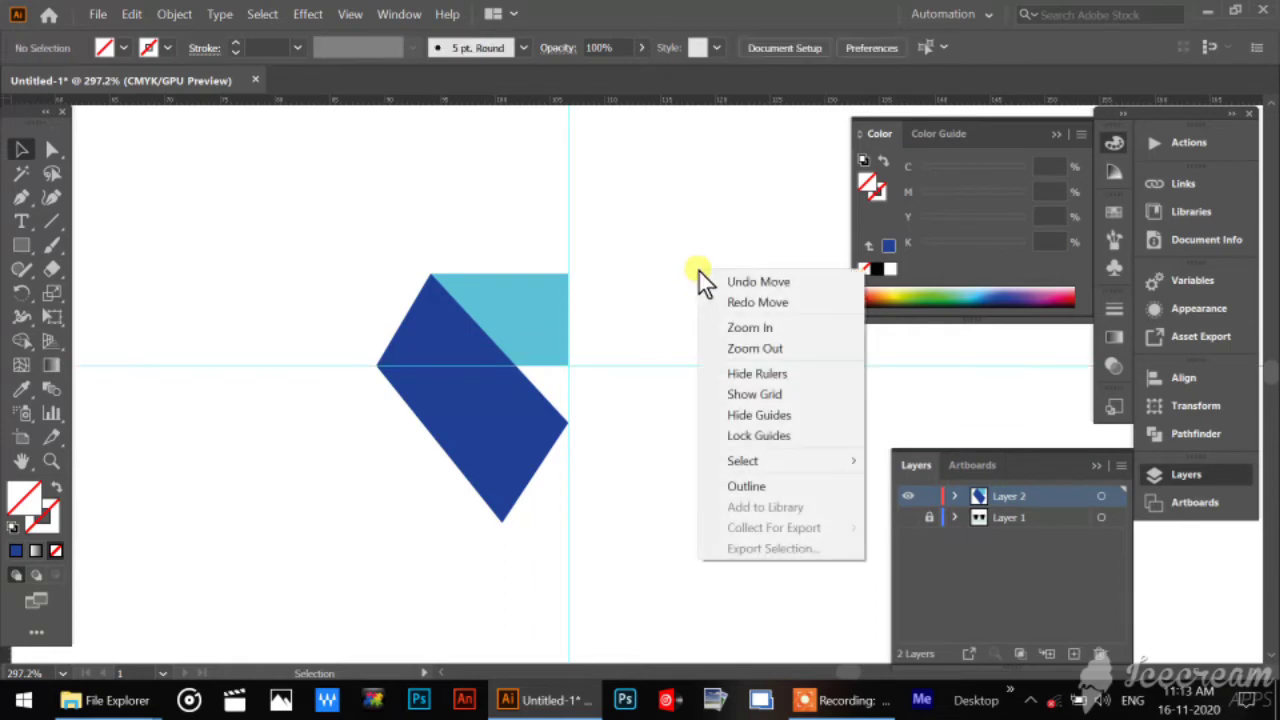
click(779, 437)
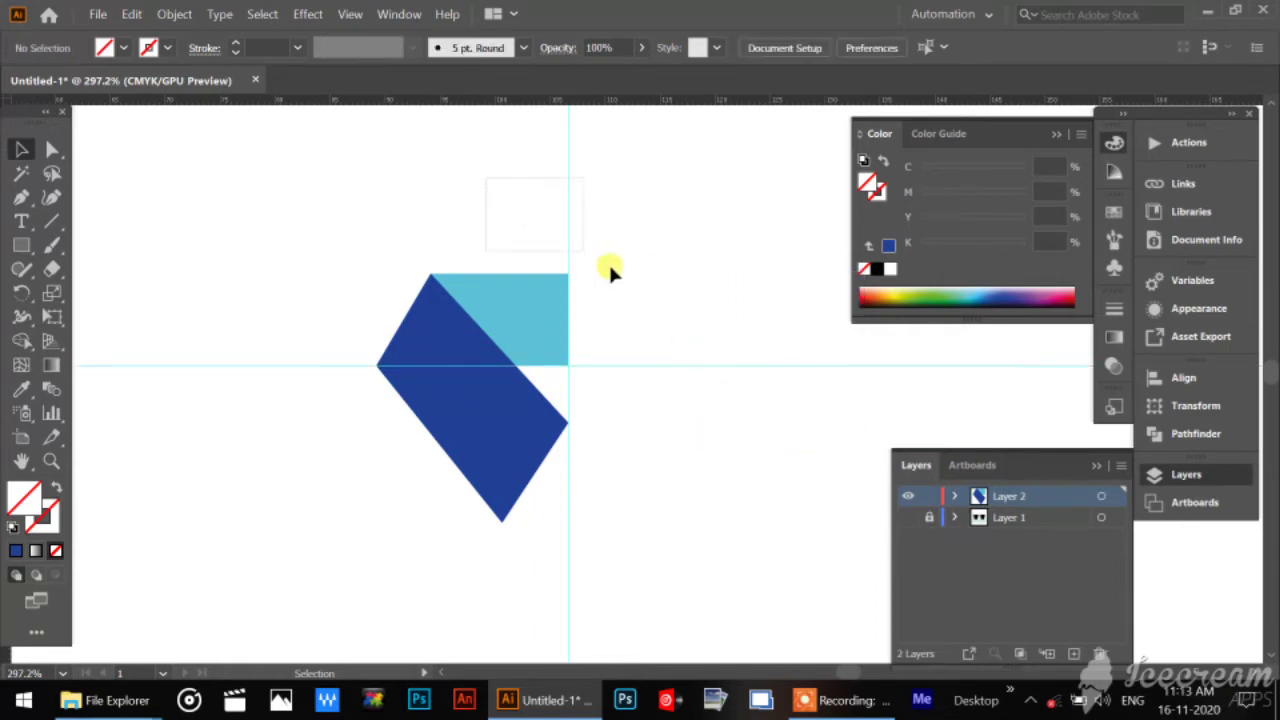
drag(610, 266, 641, 284)
click(641, 284)
Create a copy of both collar shapes reflected on the vertical axis and place it against the other side of the vertical guide.
drag(249, 218, 566, 570)
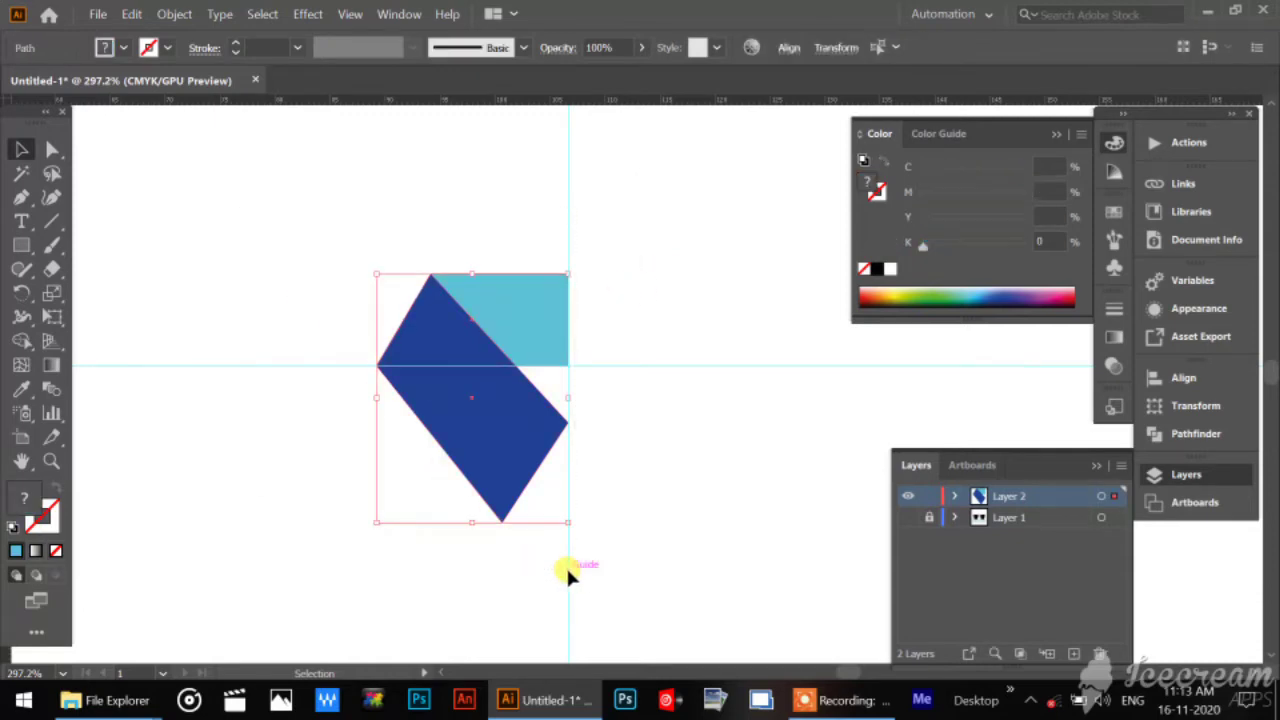
right_click(433, 322)
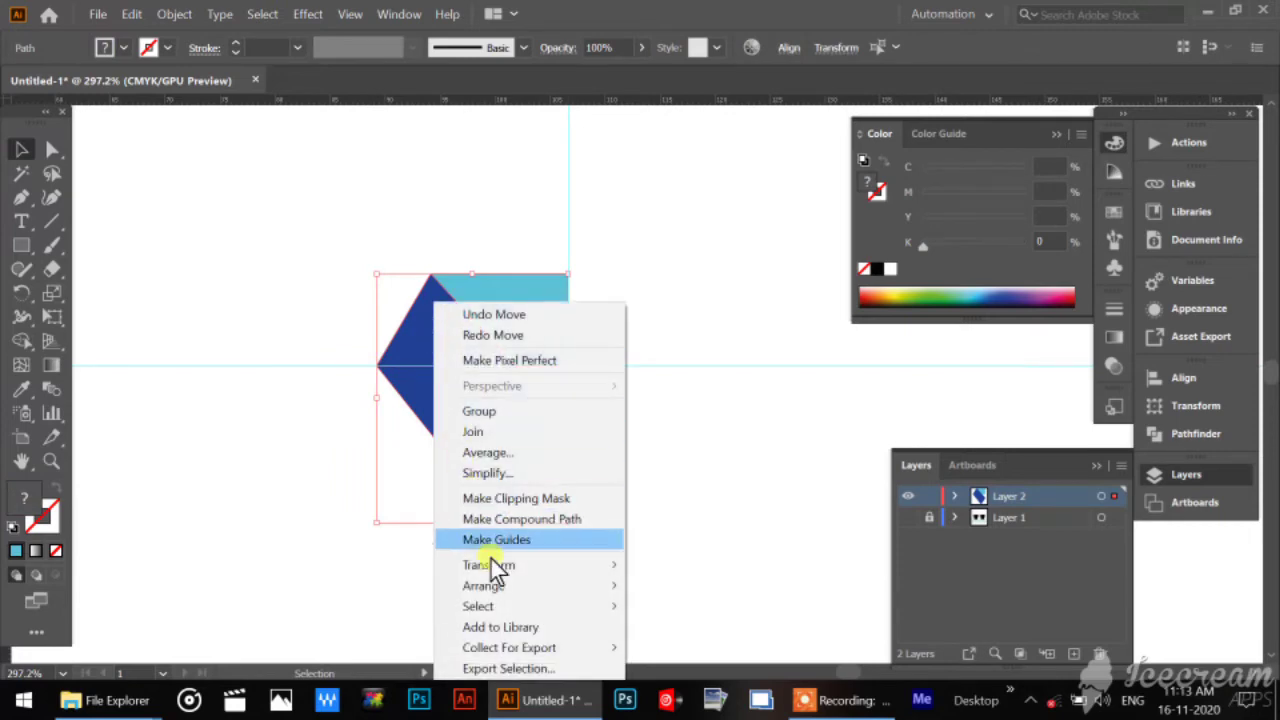
mouse_move(491, 566)
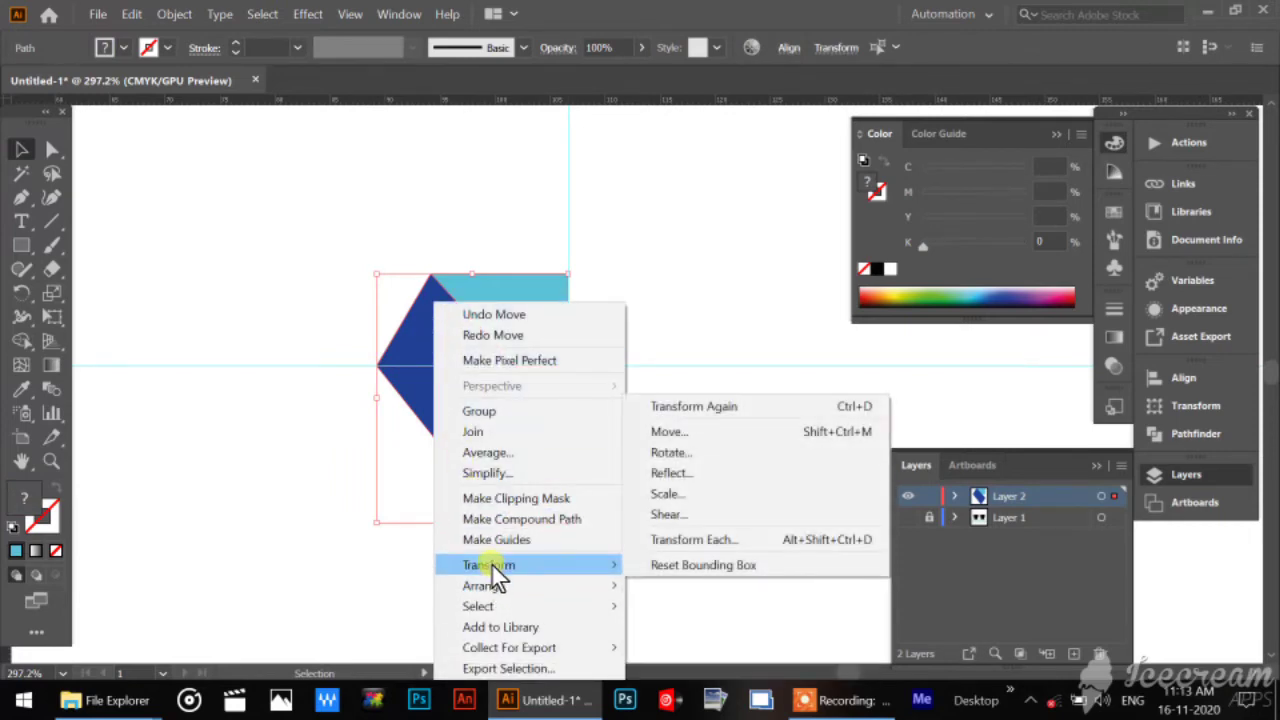
click(688, 474)
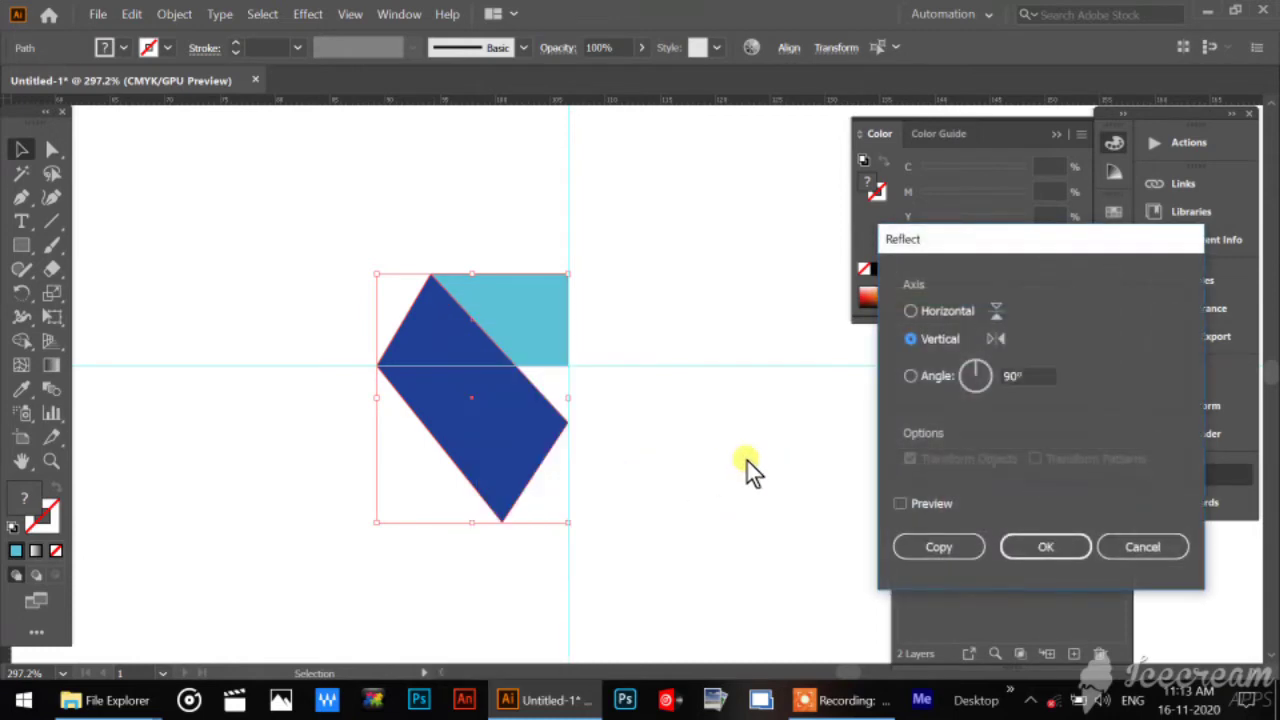
click(924, 507)
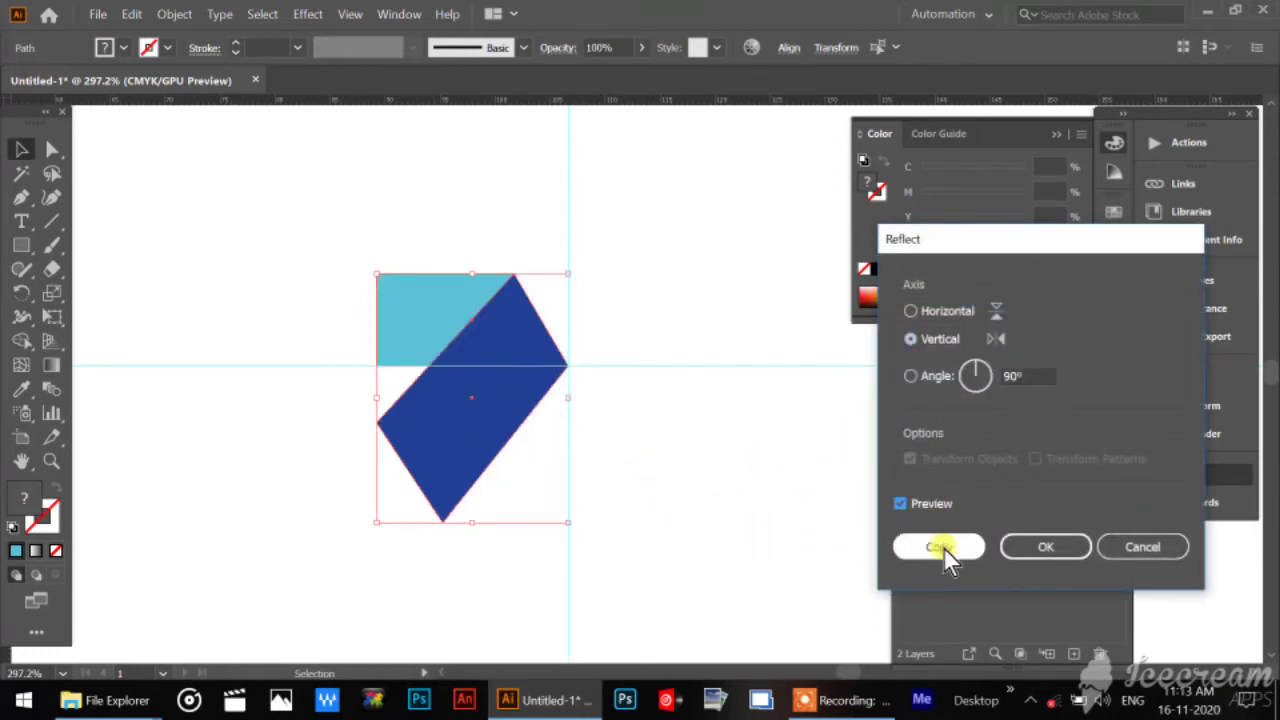
click(944, 550)
drag(455, 452, 640, 463)
click(600, 592)
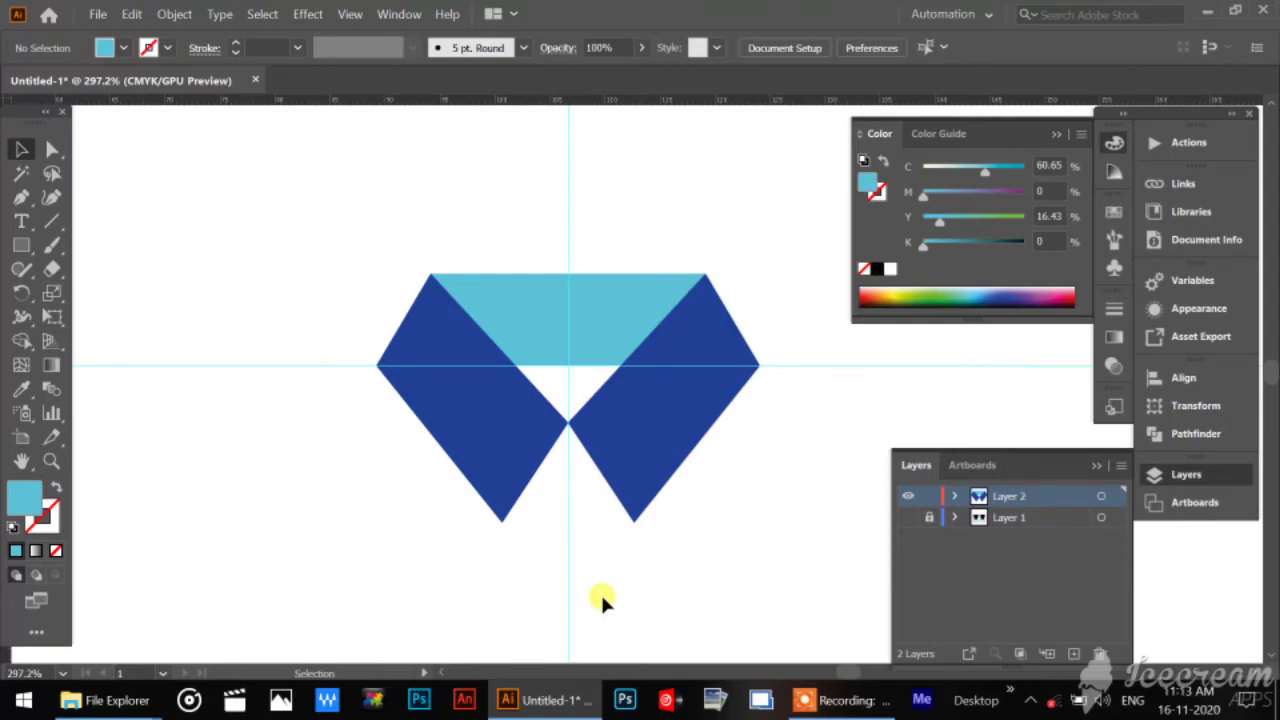
Toggle Layer 2's visibility off and on to check which artwork it holds.
click(912, 495)
click(906, 497)
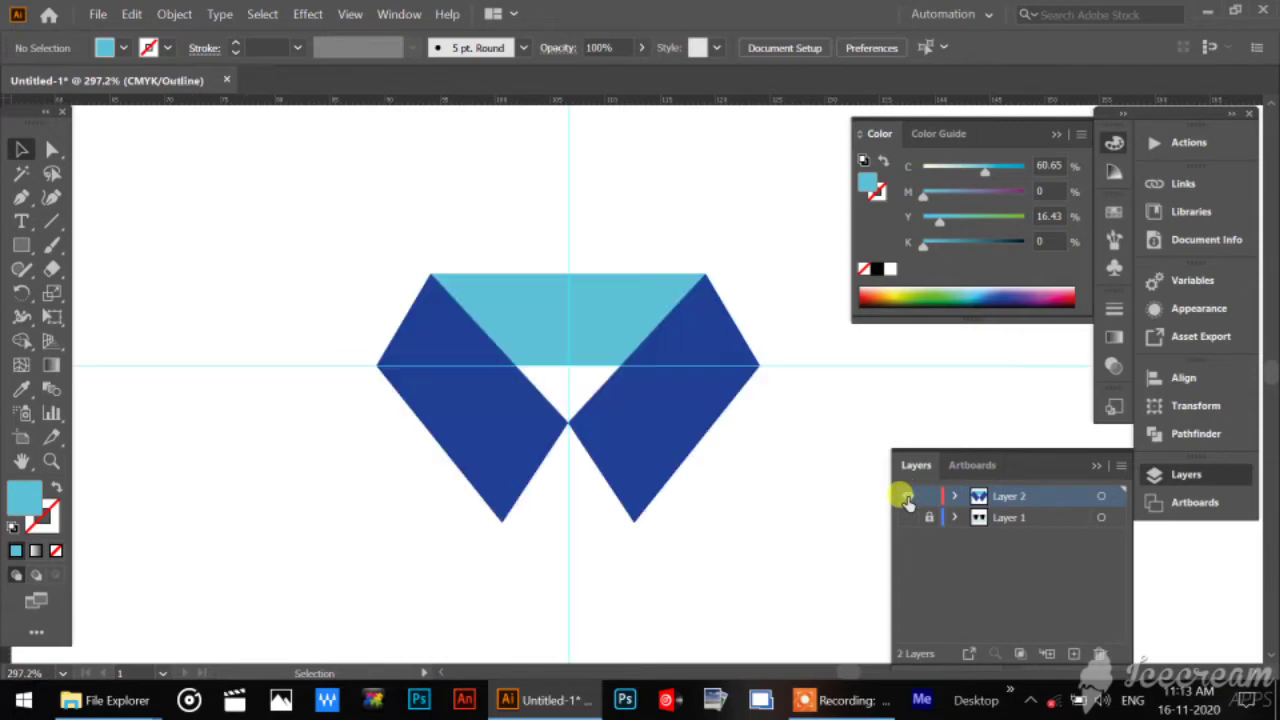
click(906, 497)
click(906, 497)
click(906, 497)
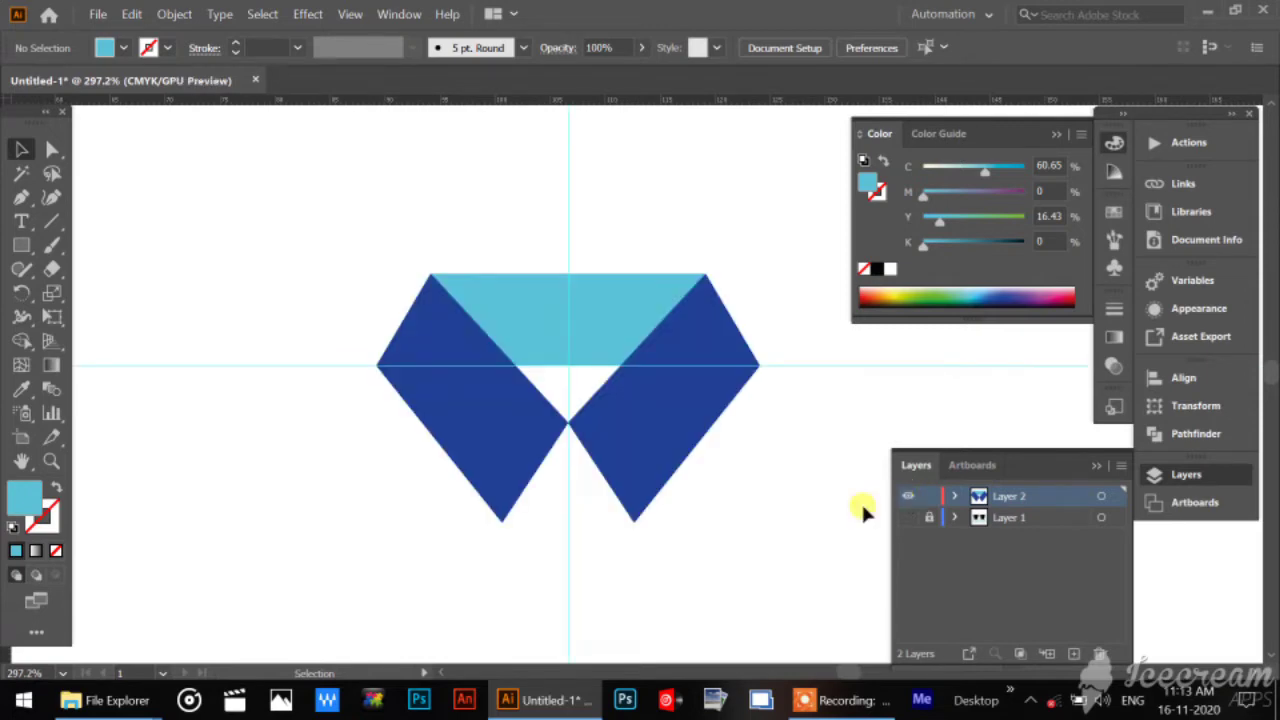
Unite the two light blue halves into a single shape with Pathfinder, and select the result to check it.
click(550, 302)
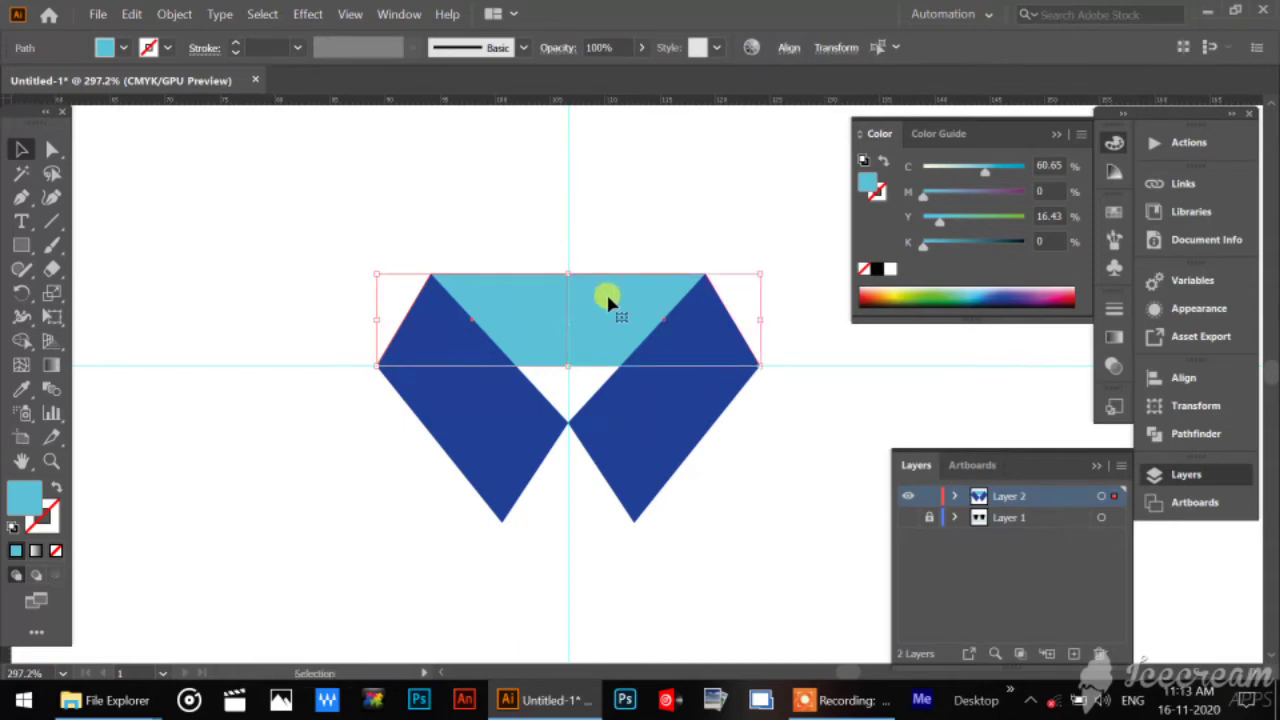
click(520, 227)
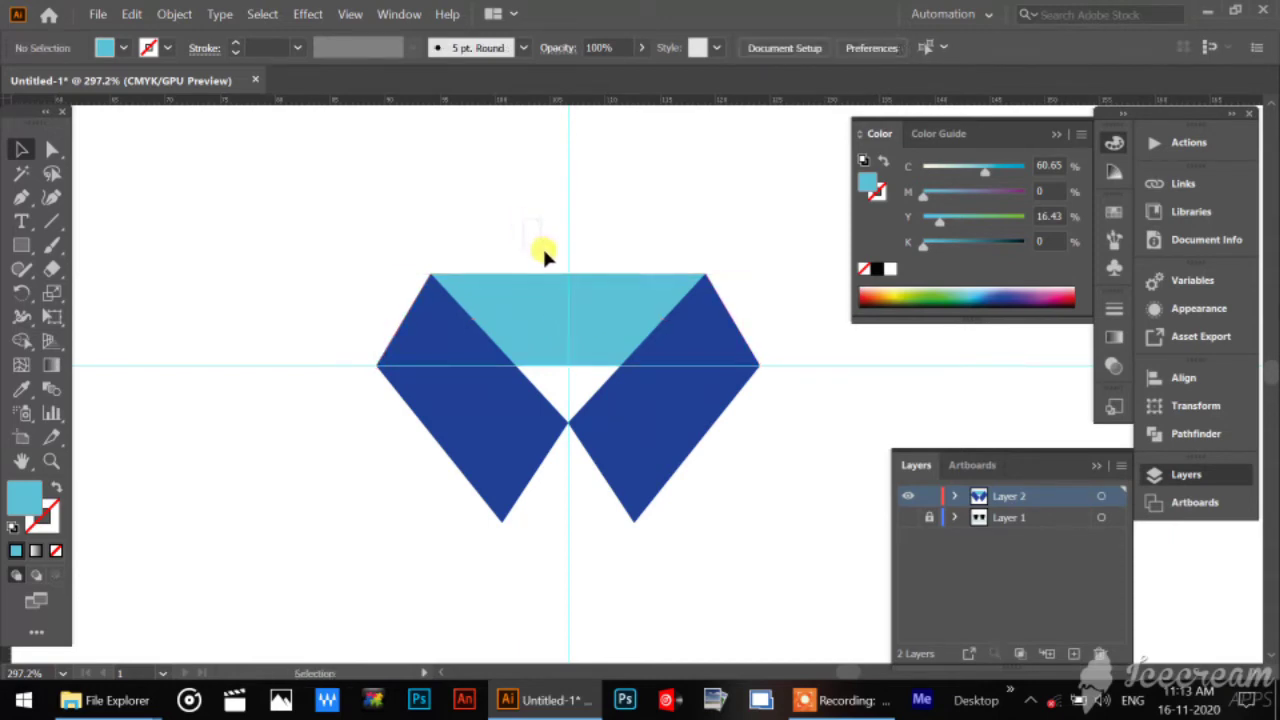
key(shift+ctrl+F9)
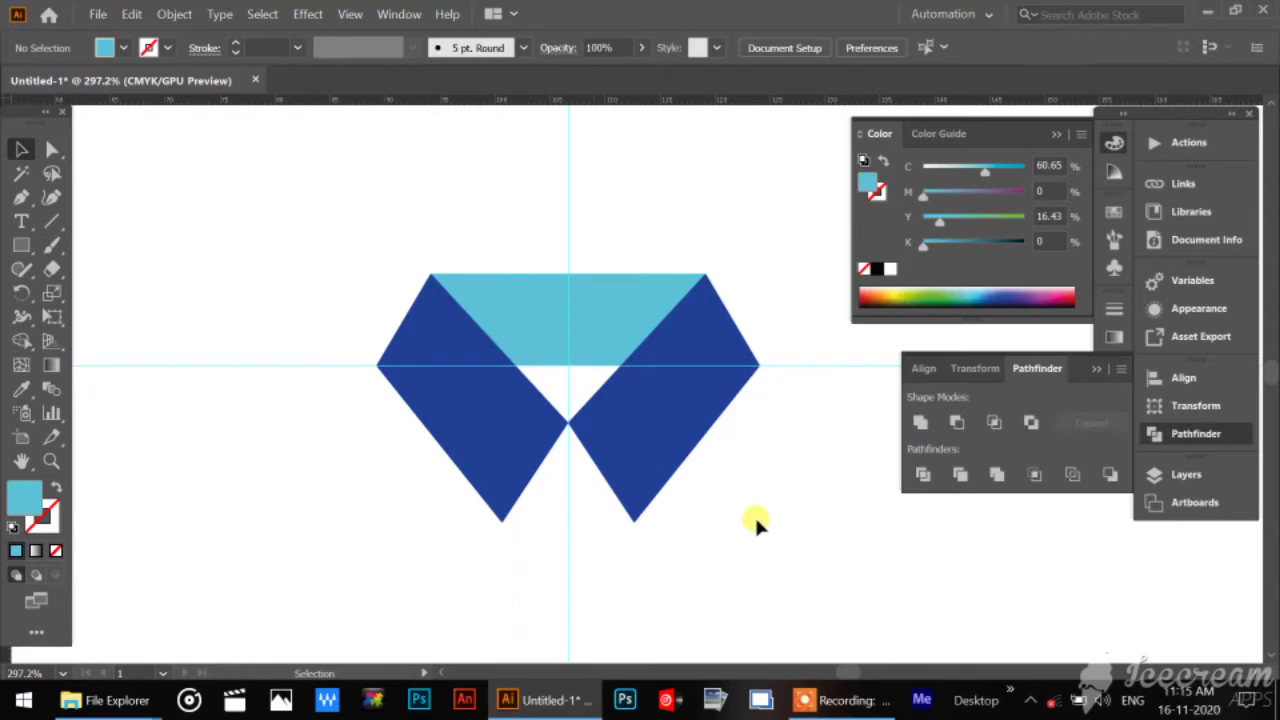
click(625, 311)
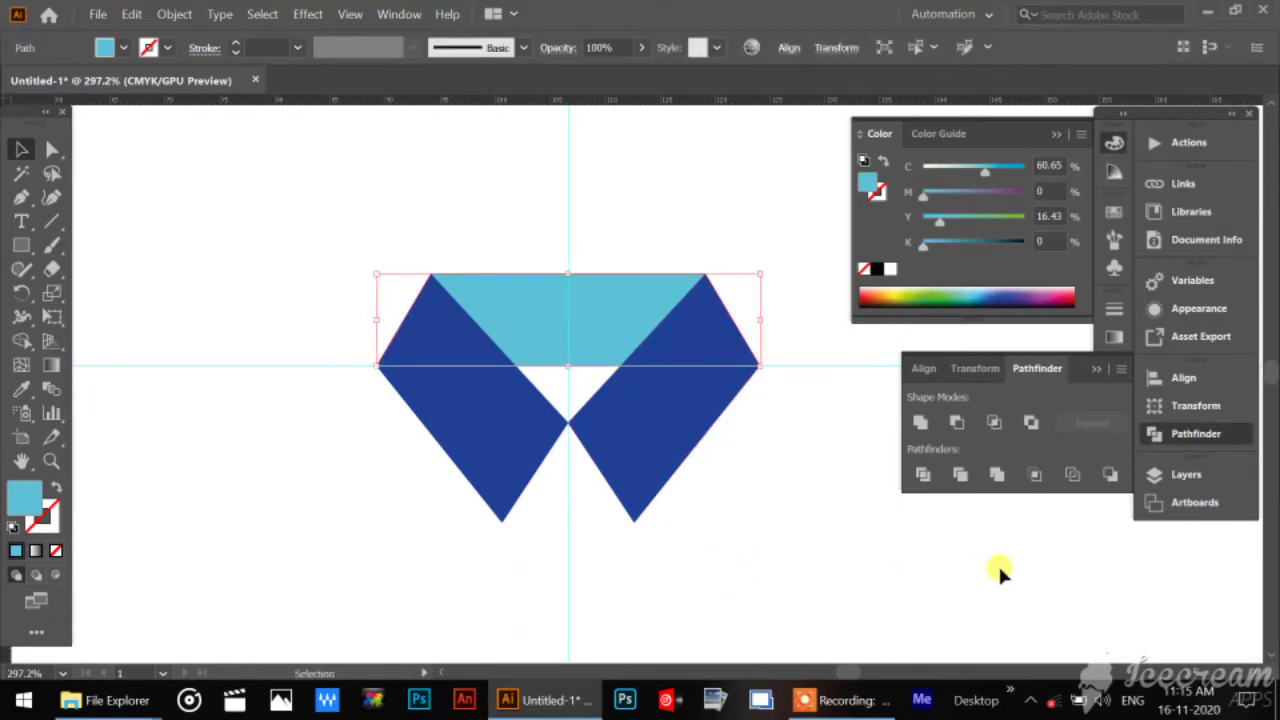
click(821, 537)
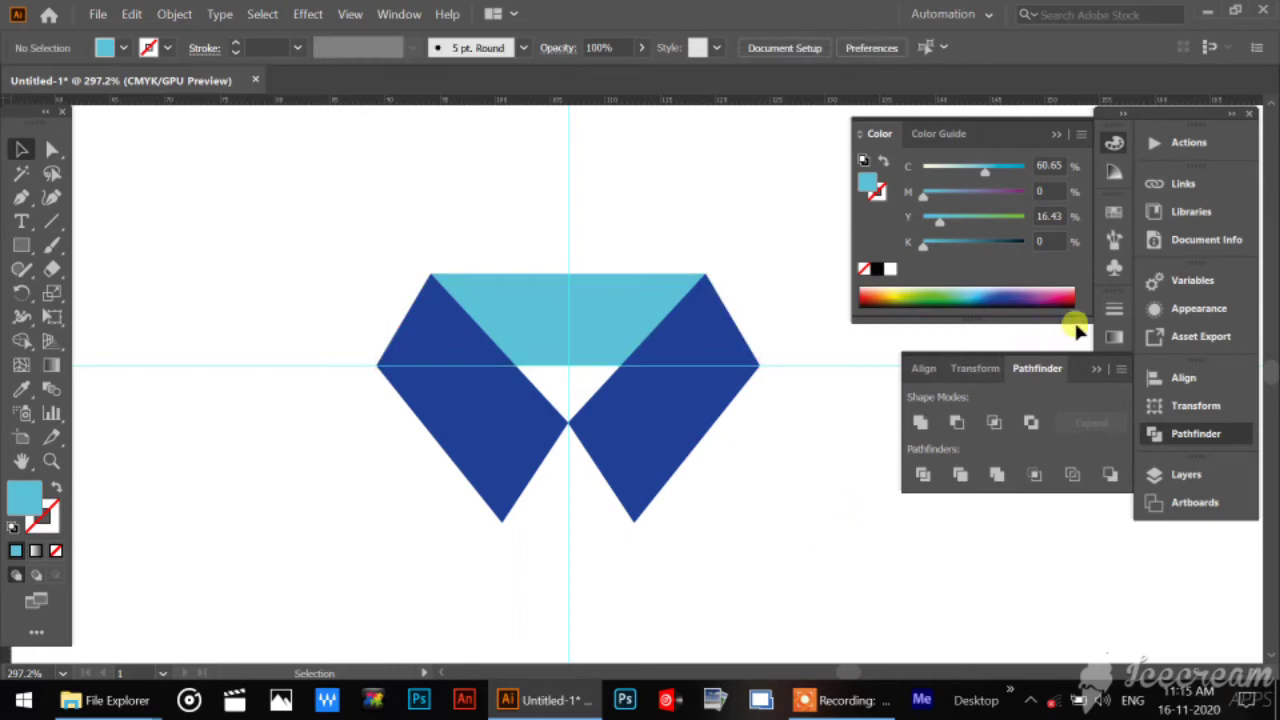
Return to the layer list and hide Layer 2.
click(1164, 475)
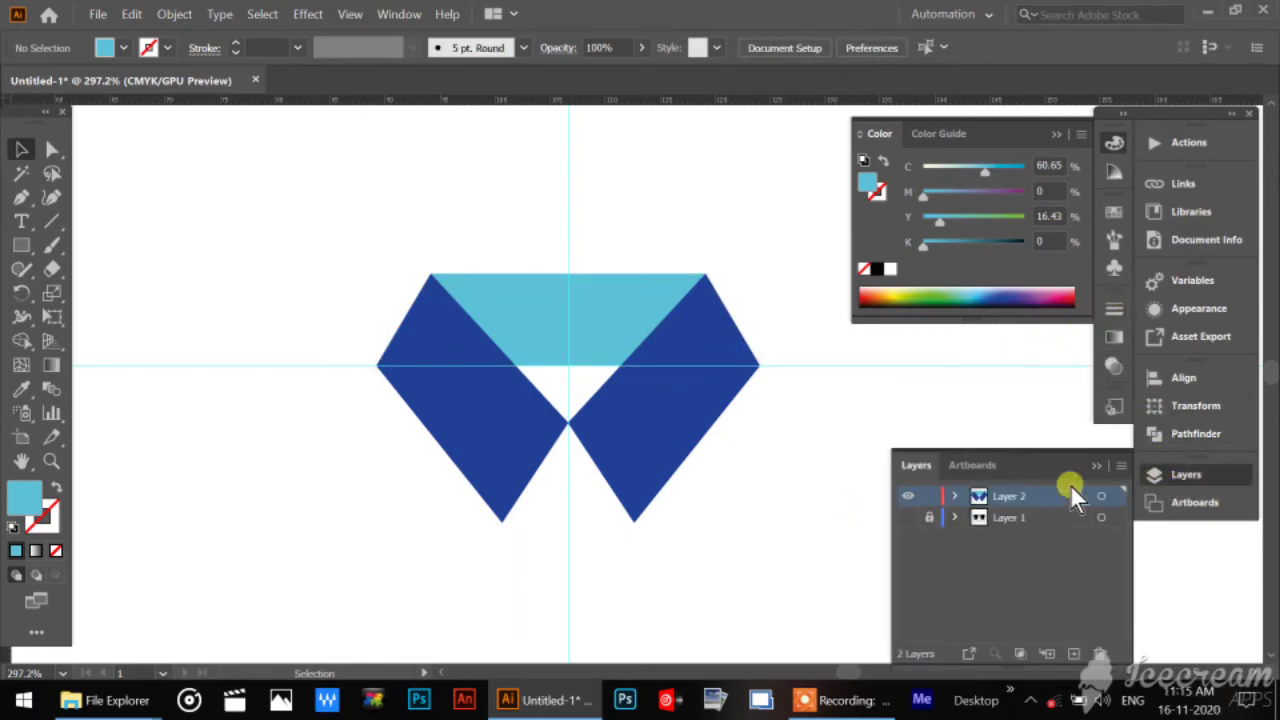
click(907, 496)
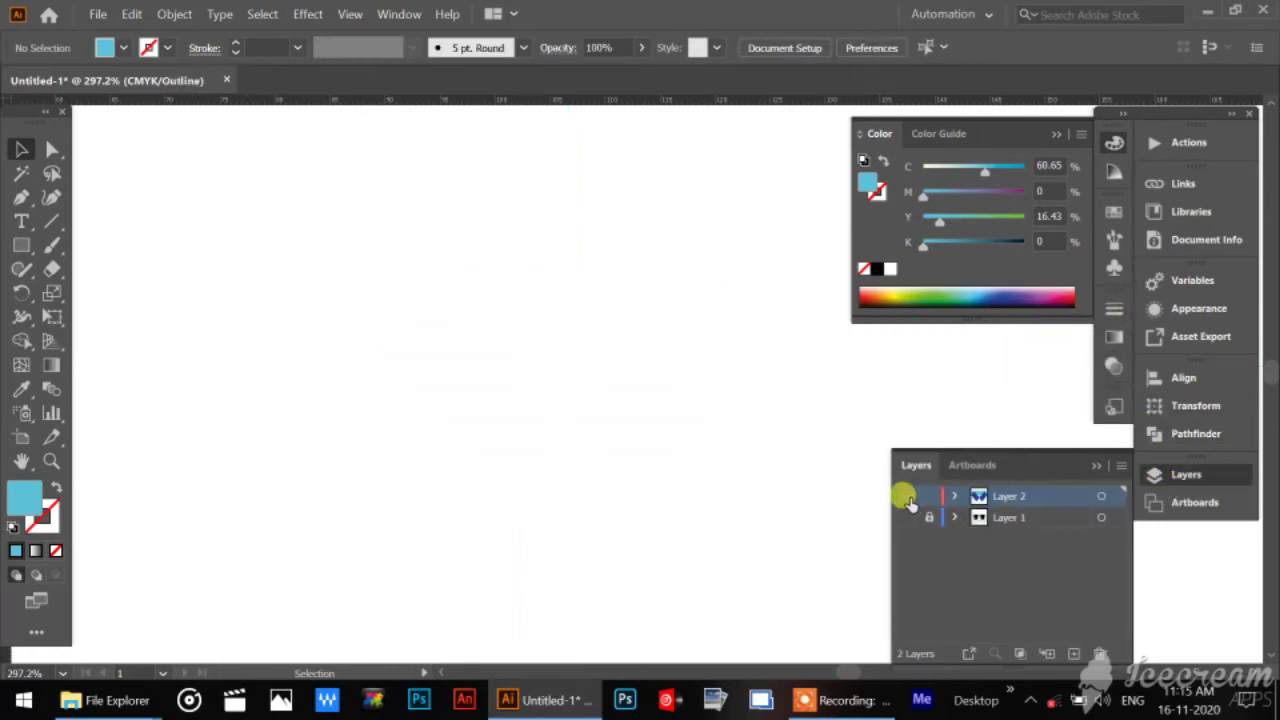
Show Layer 2 again and add a new layer between Layer 2 and Layer 1.
click(907, 496)
click(1065, 518)
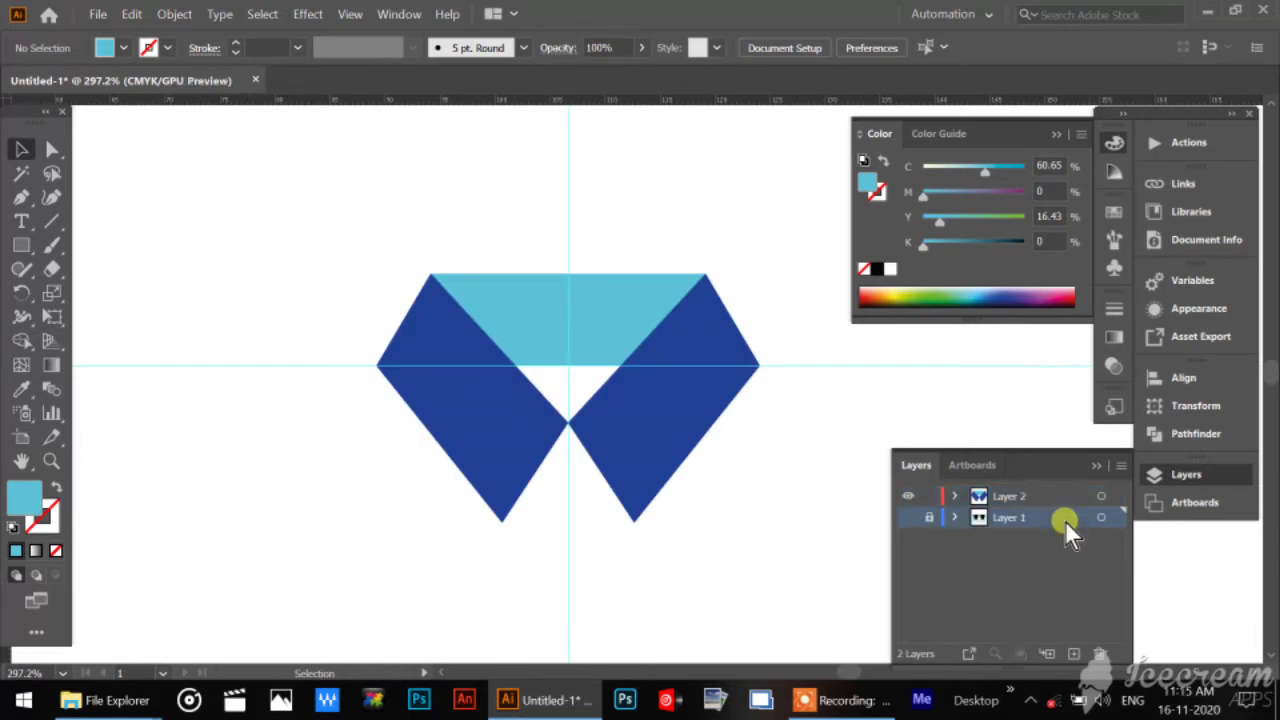
click(1072, 652)
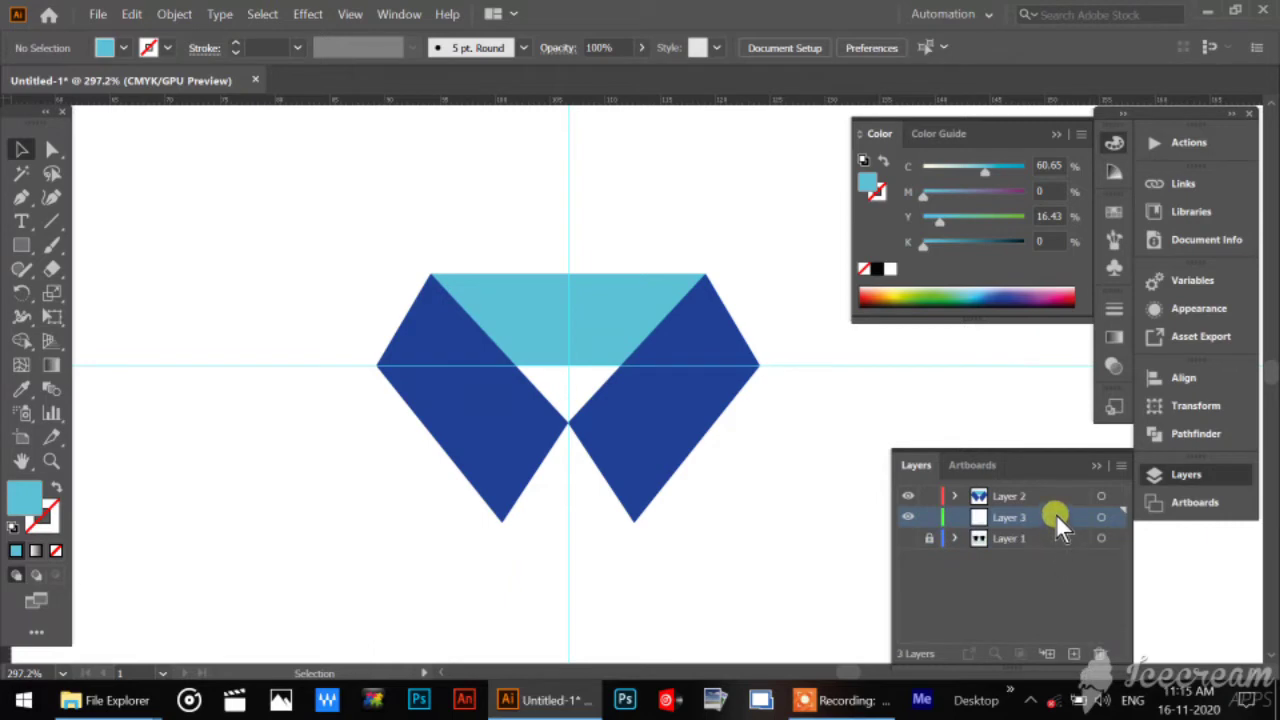
Draw a tall rectangle under the collar, from the horizontal guide downward with its inner side on the vertical guide.
key(ctrl+1)
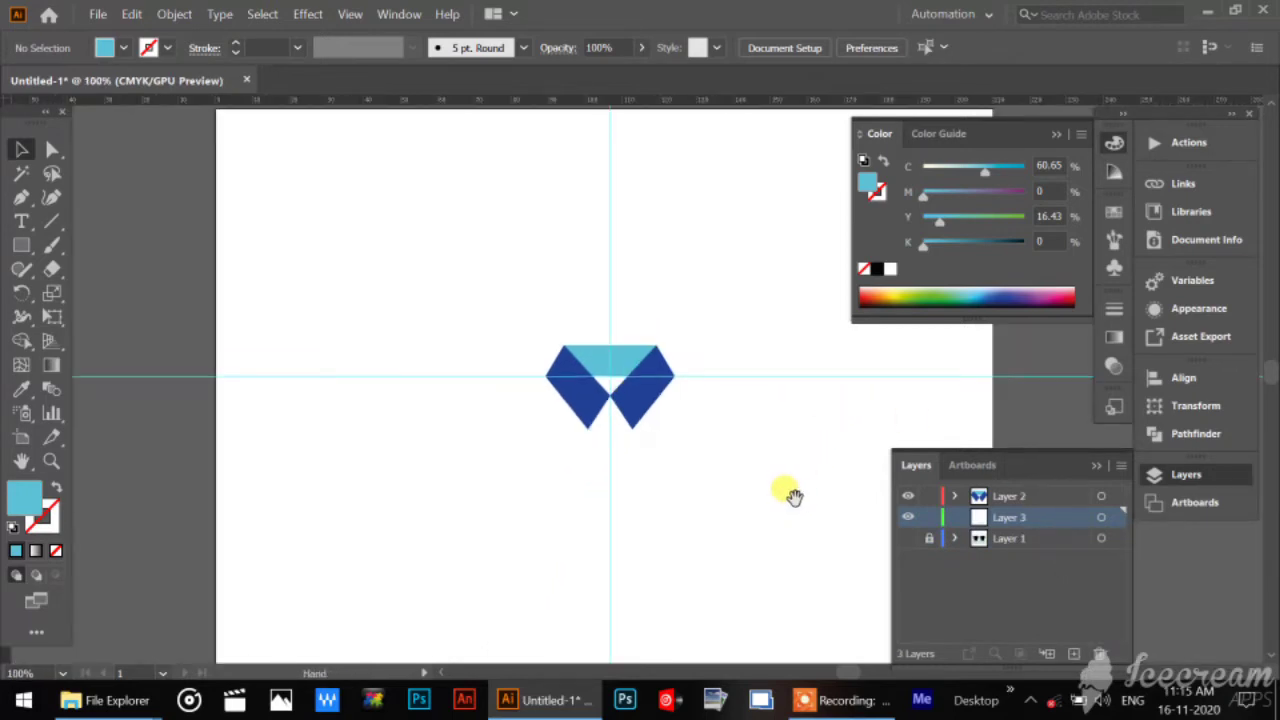
drag(793, 497, 685, 320)
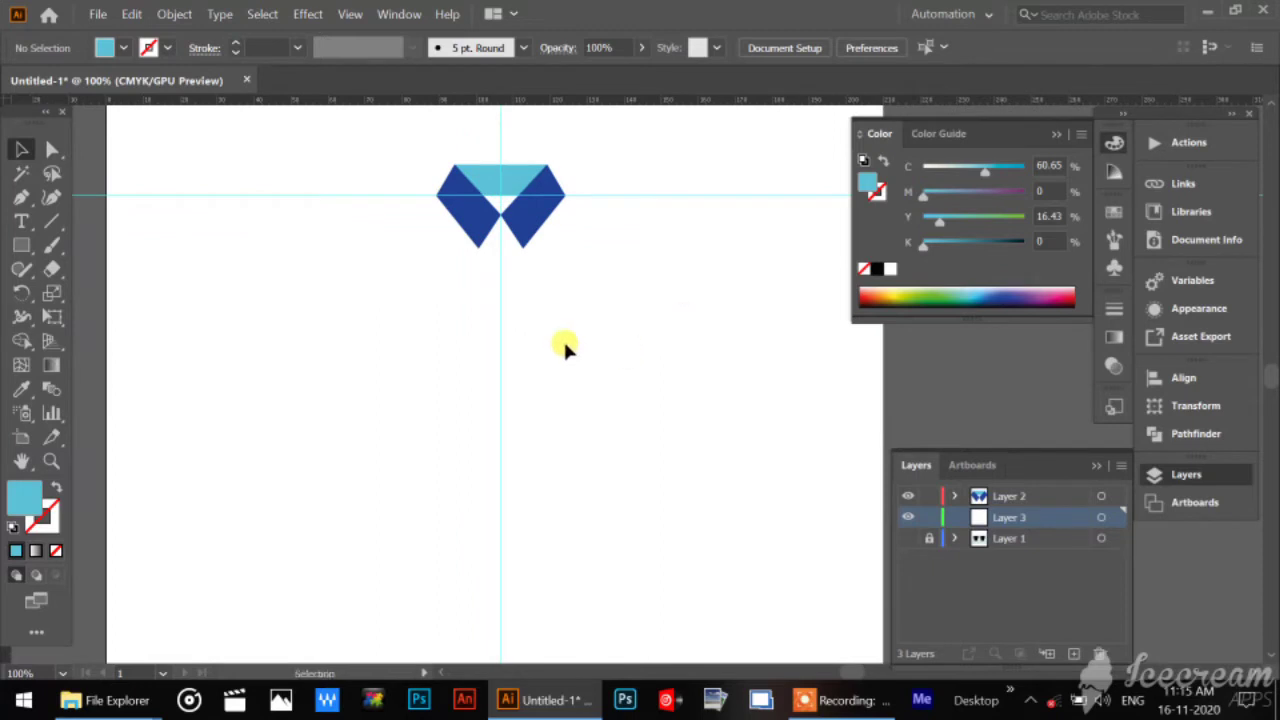
click(21, 245)
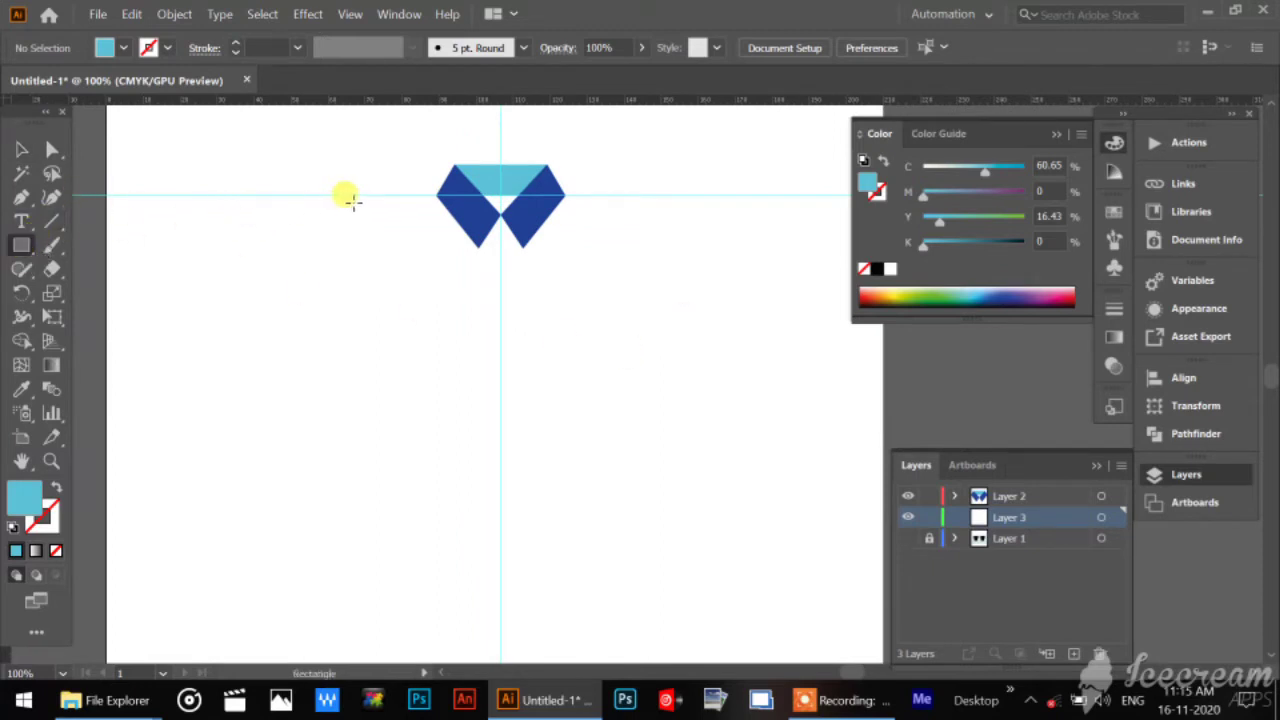
drag(362, 194, 501, 545)
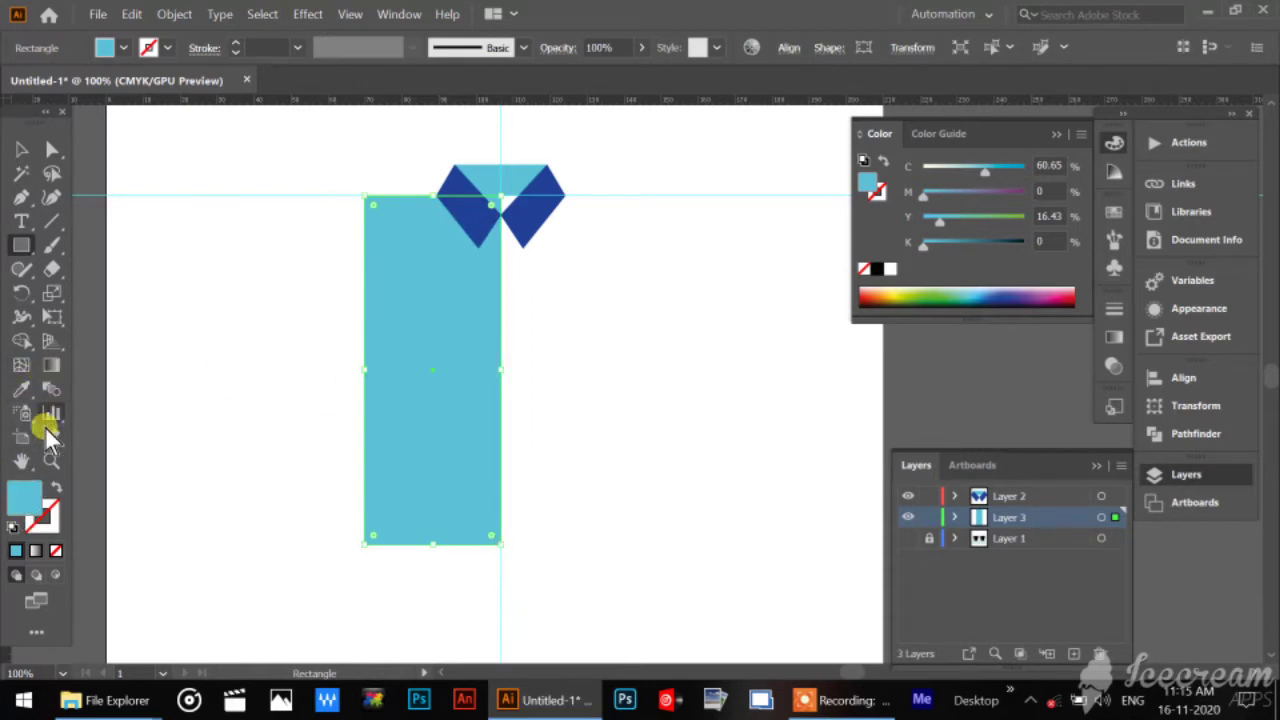
Fill the rectangle with teal #1390A0 and deselect it.
click(50, 459)
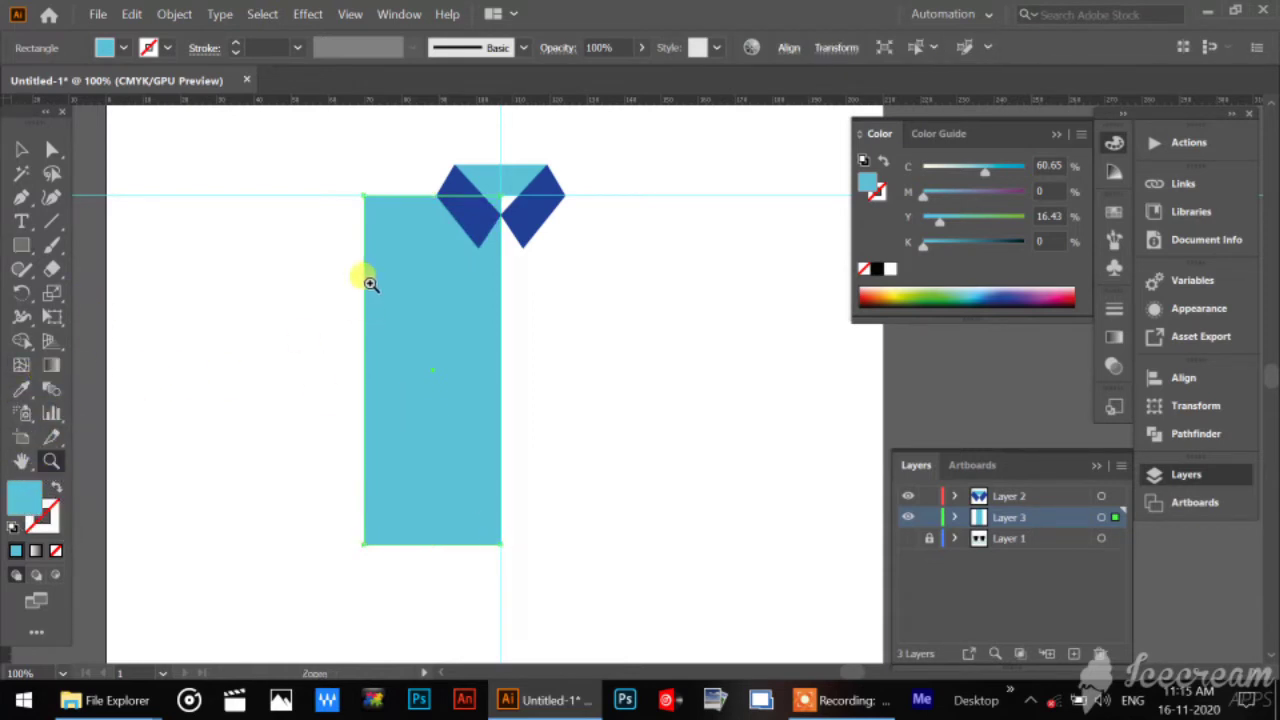
drag(324, 166, 435, 277)
click(22, 149)
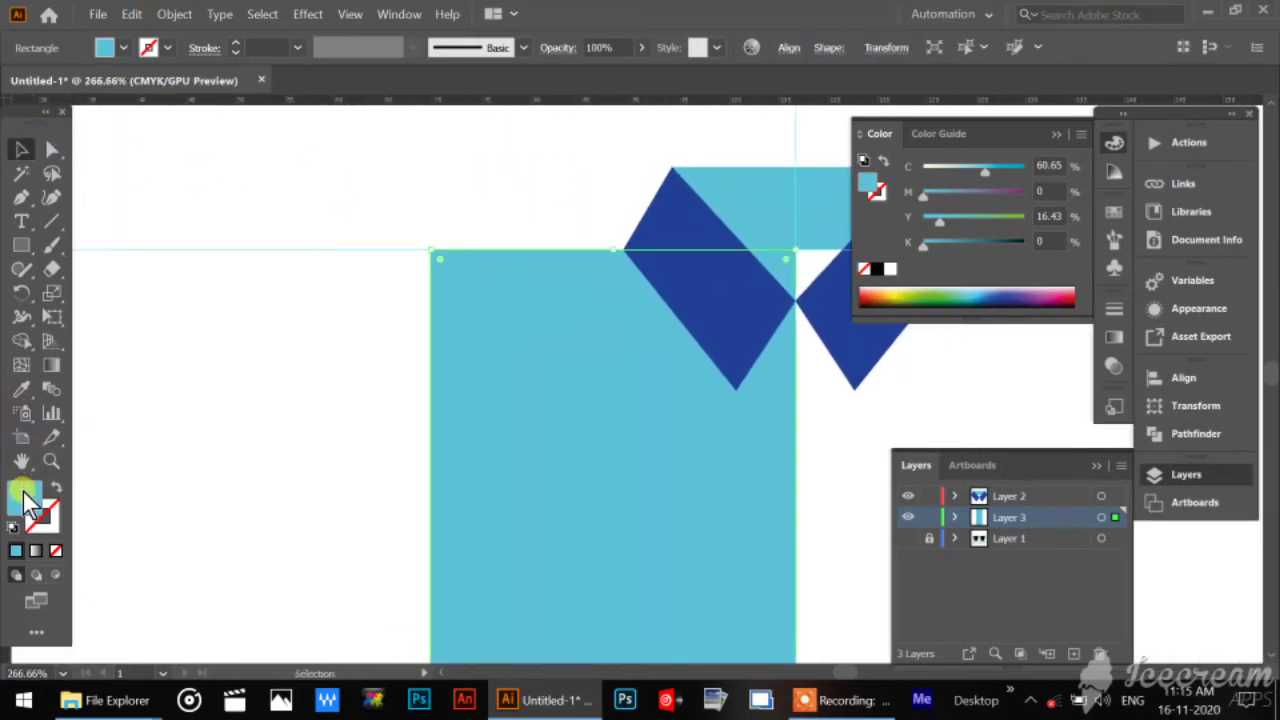
double_click(25, 497)
click(863, 253)
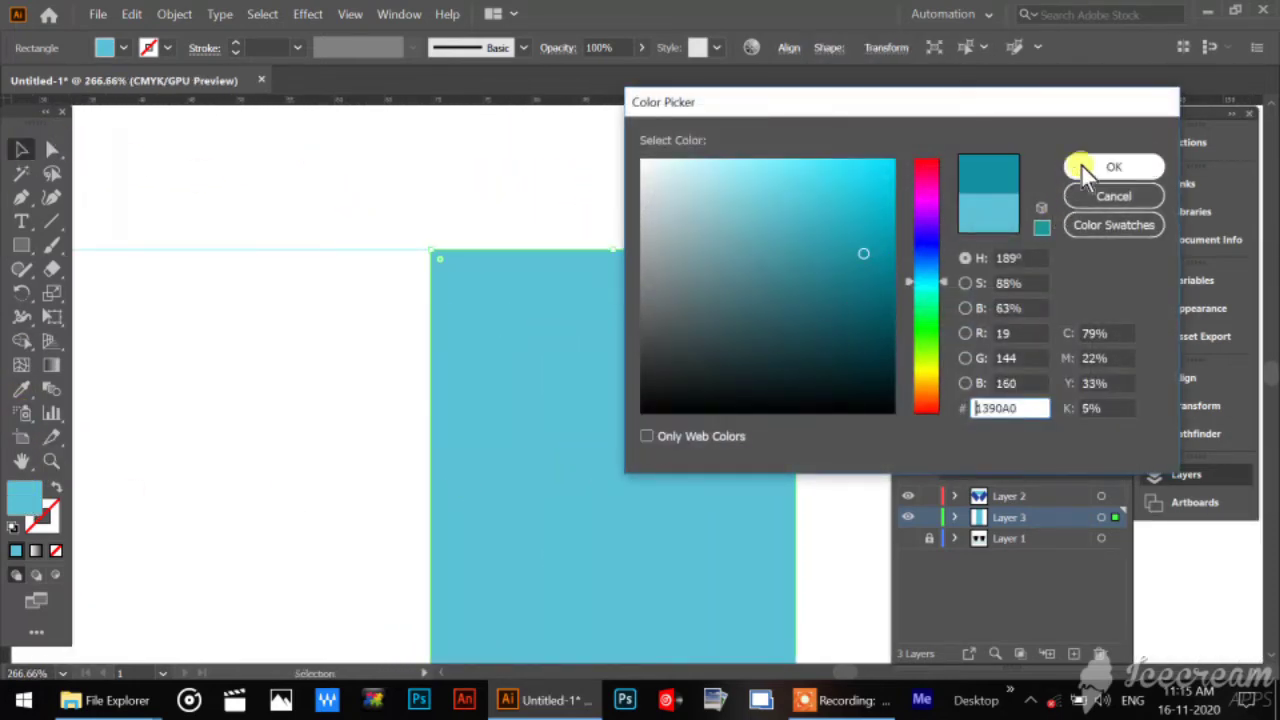
click(1090, 168)
click(410, 187)
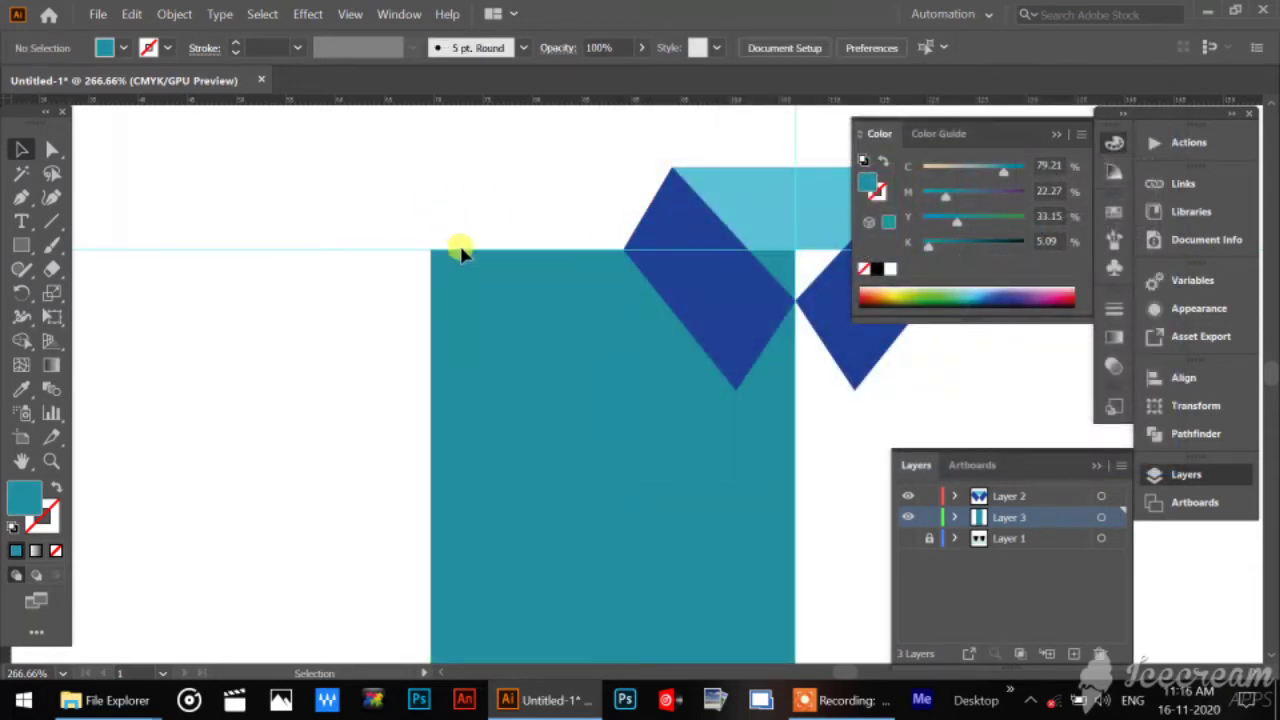
Try to place a Pen tool anchor point on the rectangle's top edge where it meets the collar's outer corner.
click(462, 258)
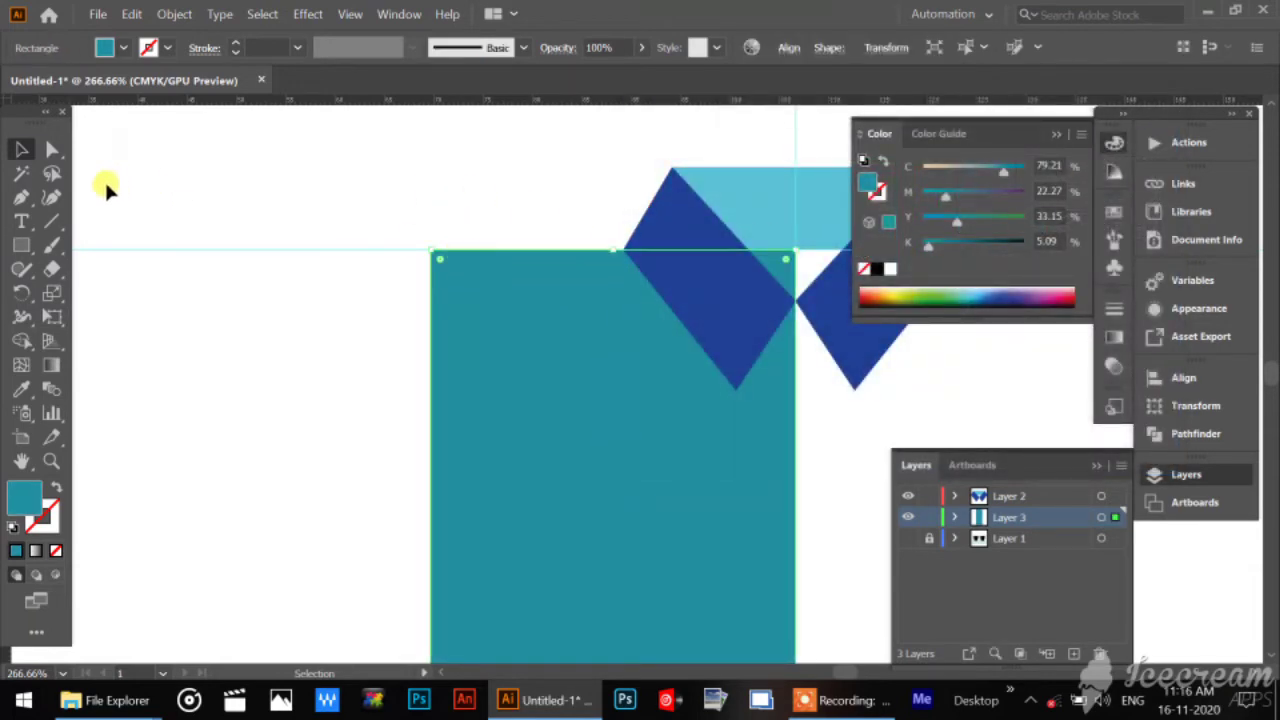
click(52, 150)
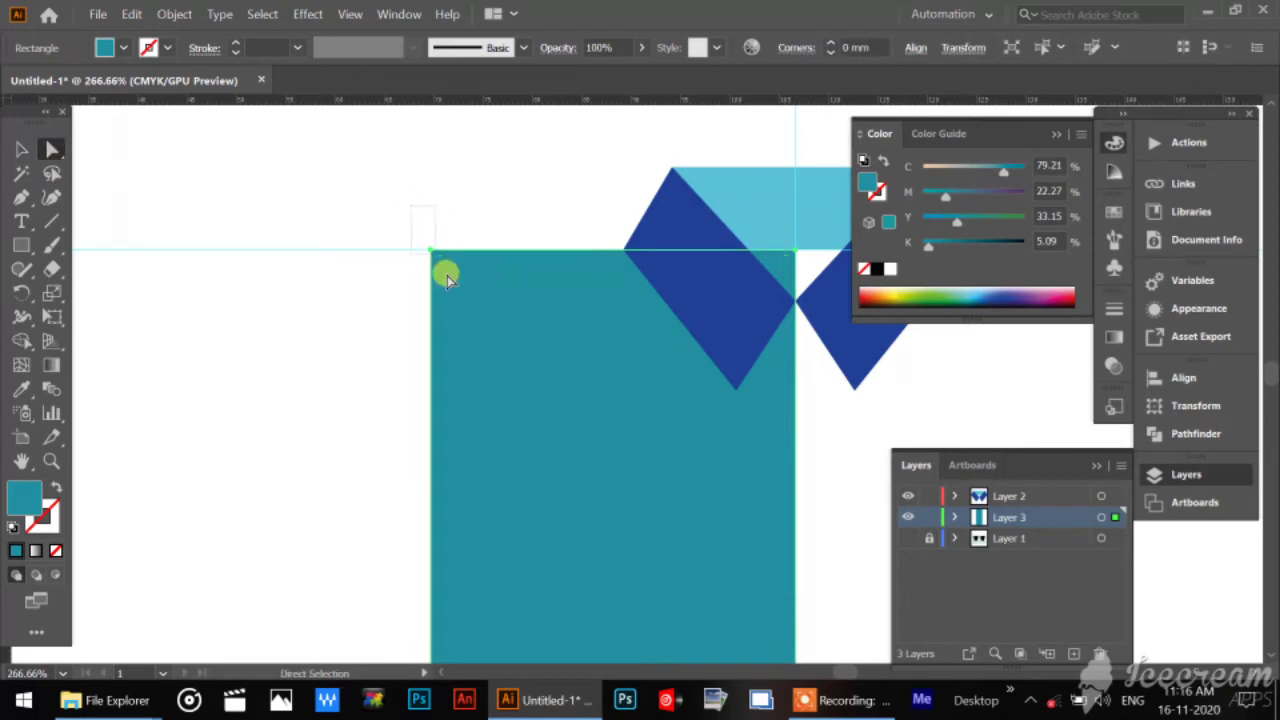
click(470, 308)
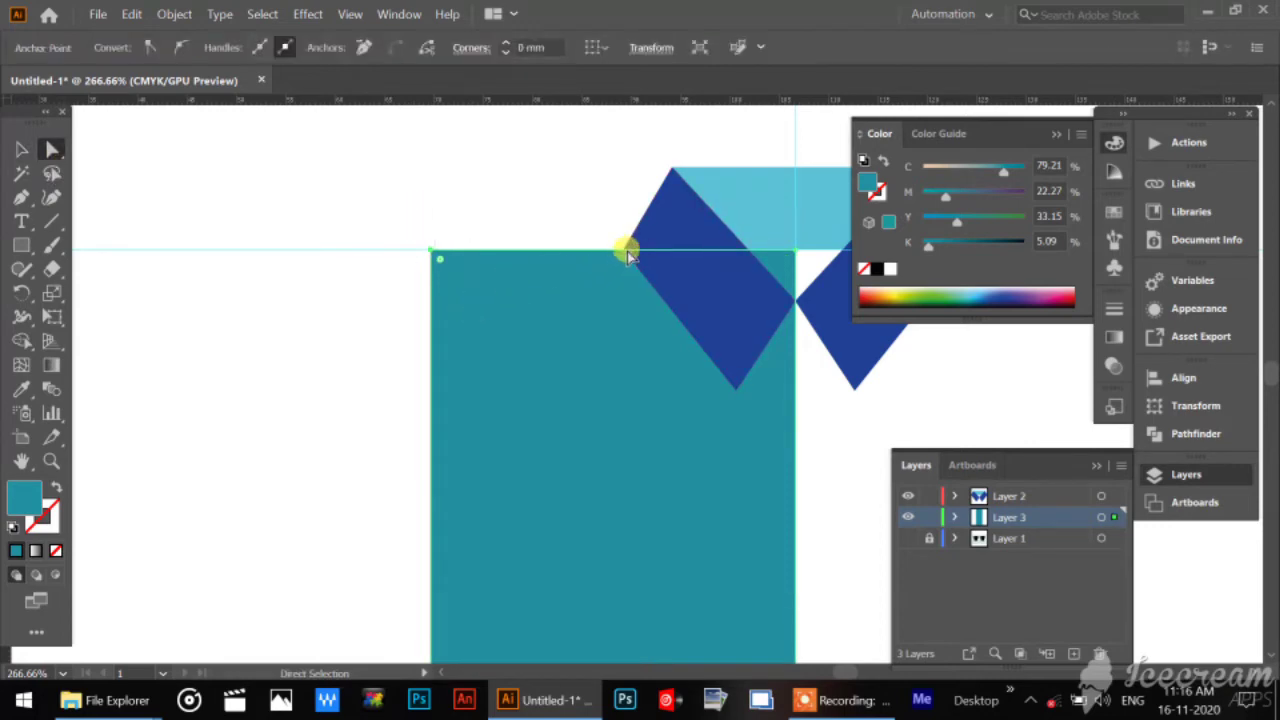
click(51, 460)
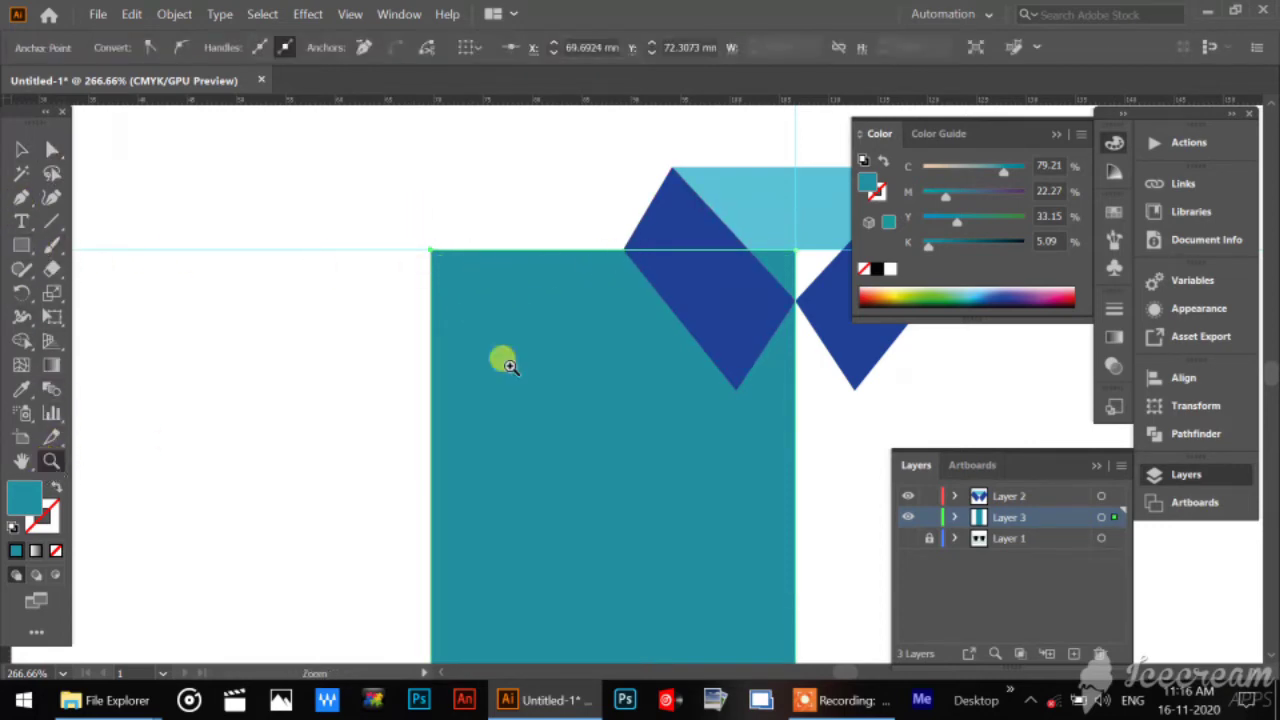
drag(427, 219, 603, 363)
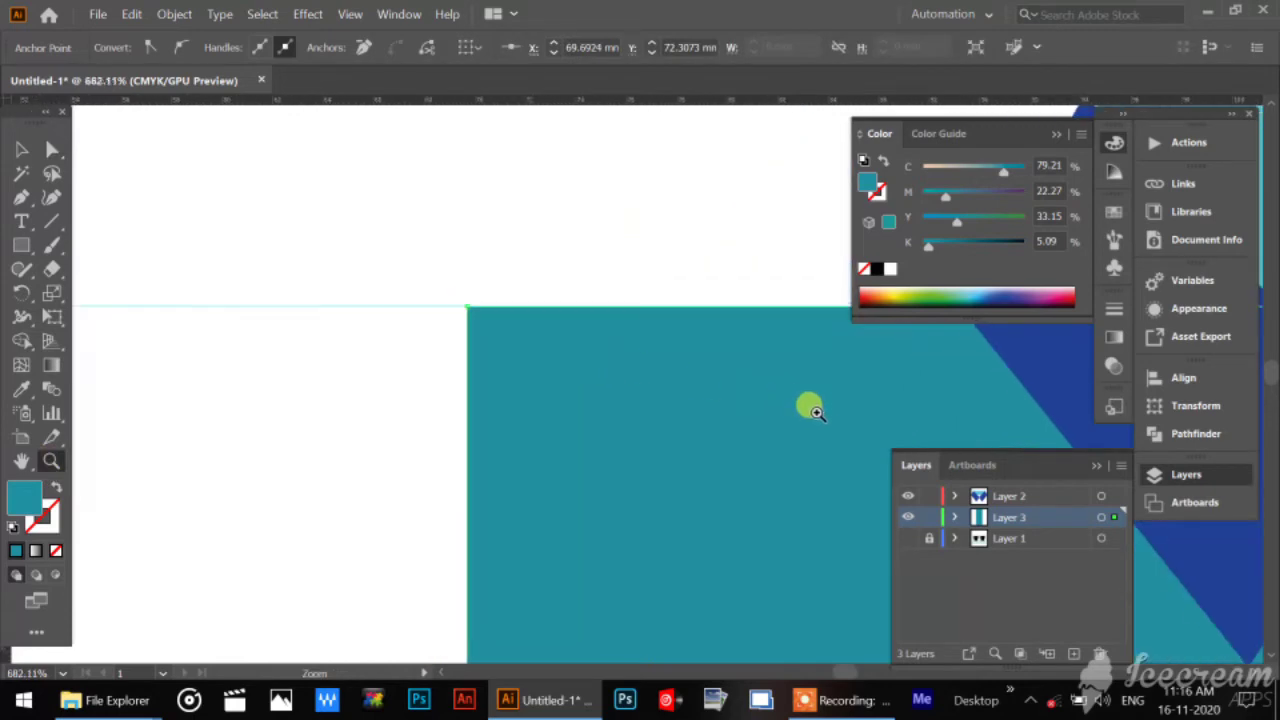
drag(807, 373, 511, 397)
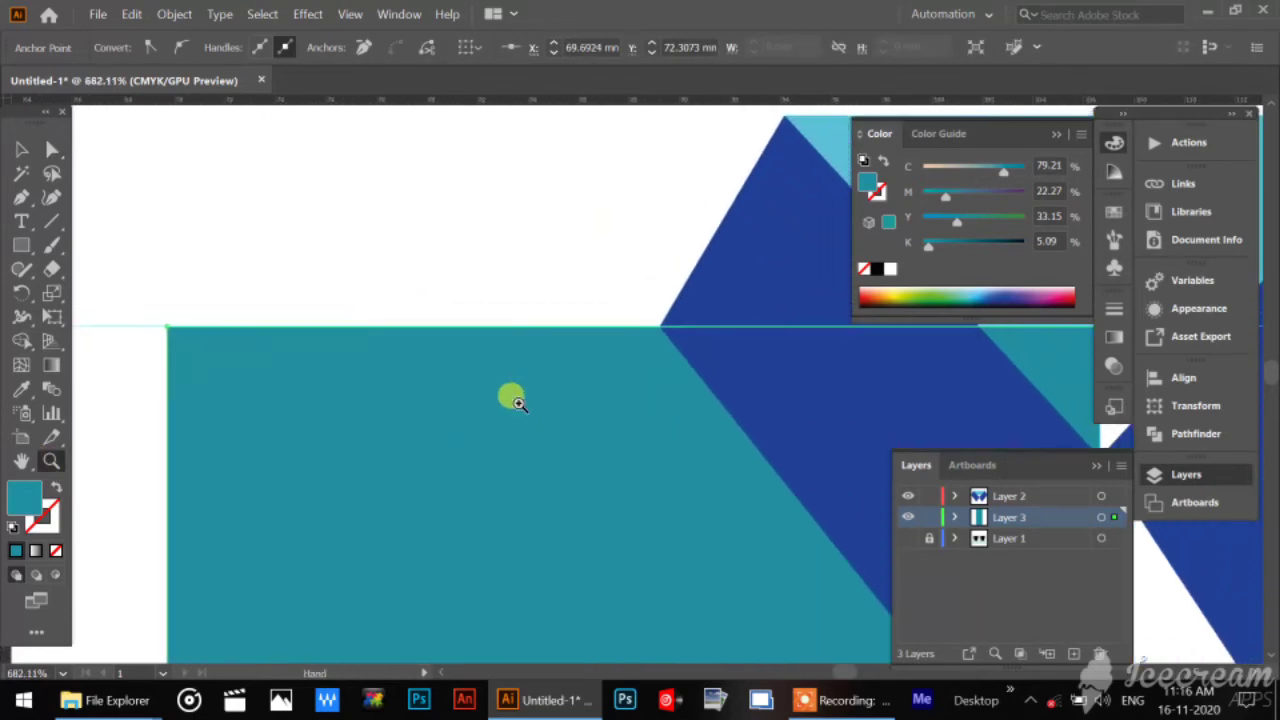
click(21, 198)
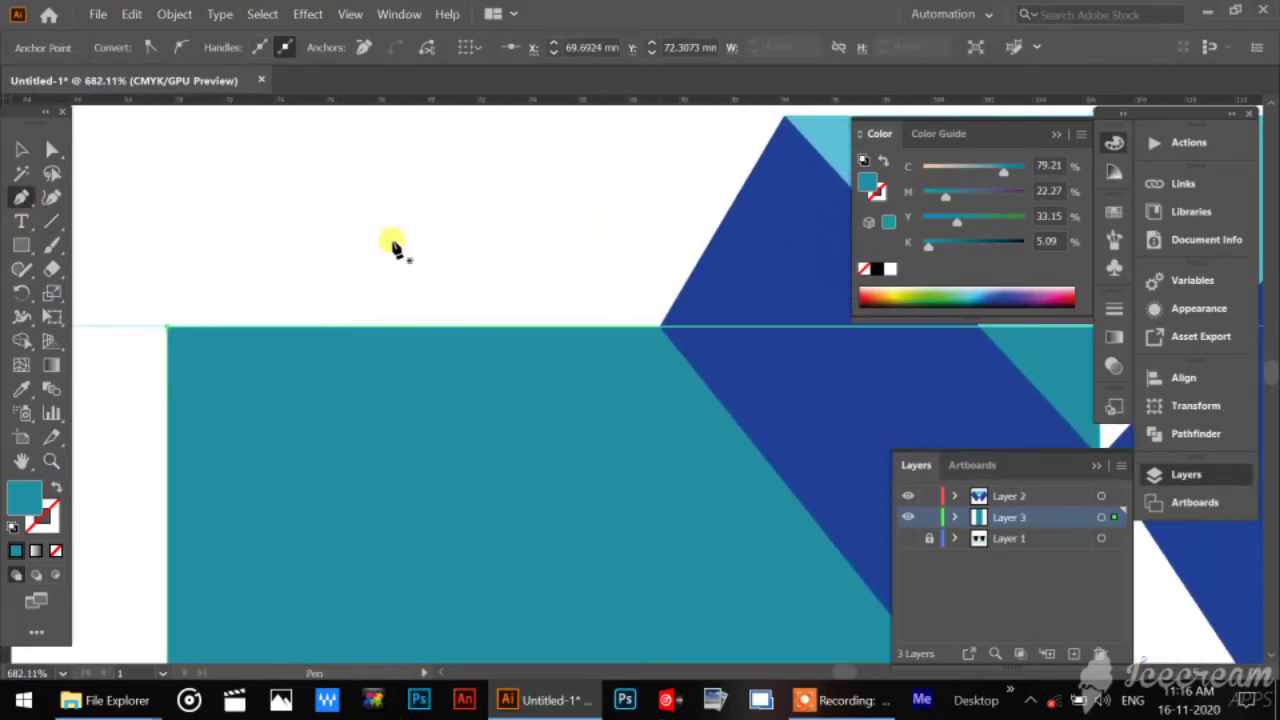
click(661, 328)
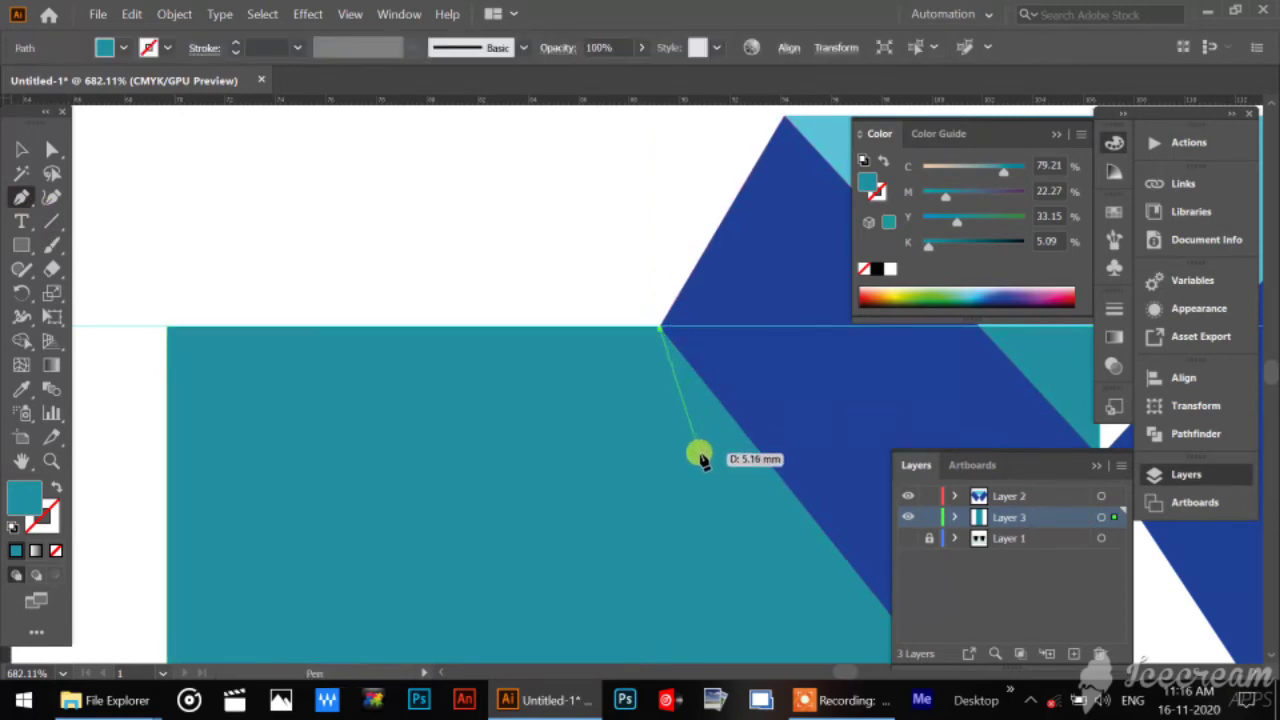
key(Escape)
Add an anchor point to the teal rectangle's top edge and move it onto the collar's outer corner.
click(21, 149)
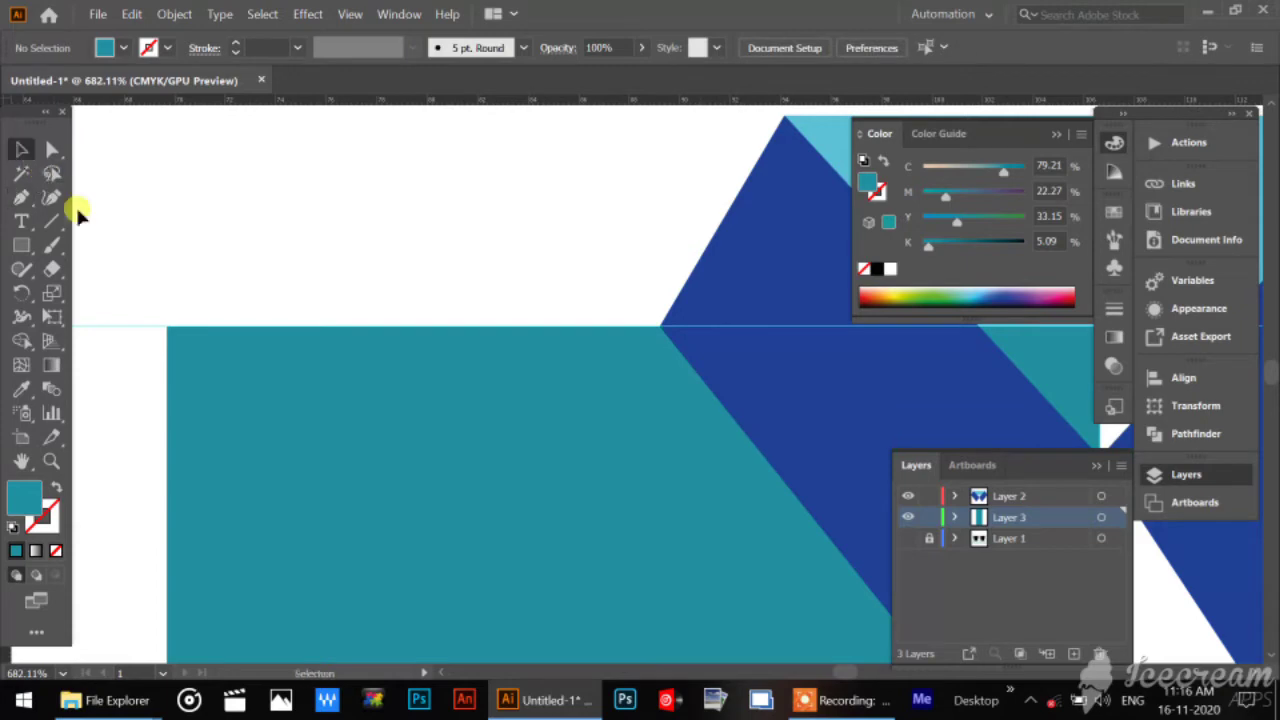
click(204, 372)
click(22, 198)
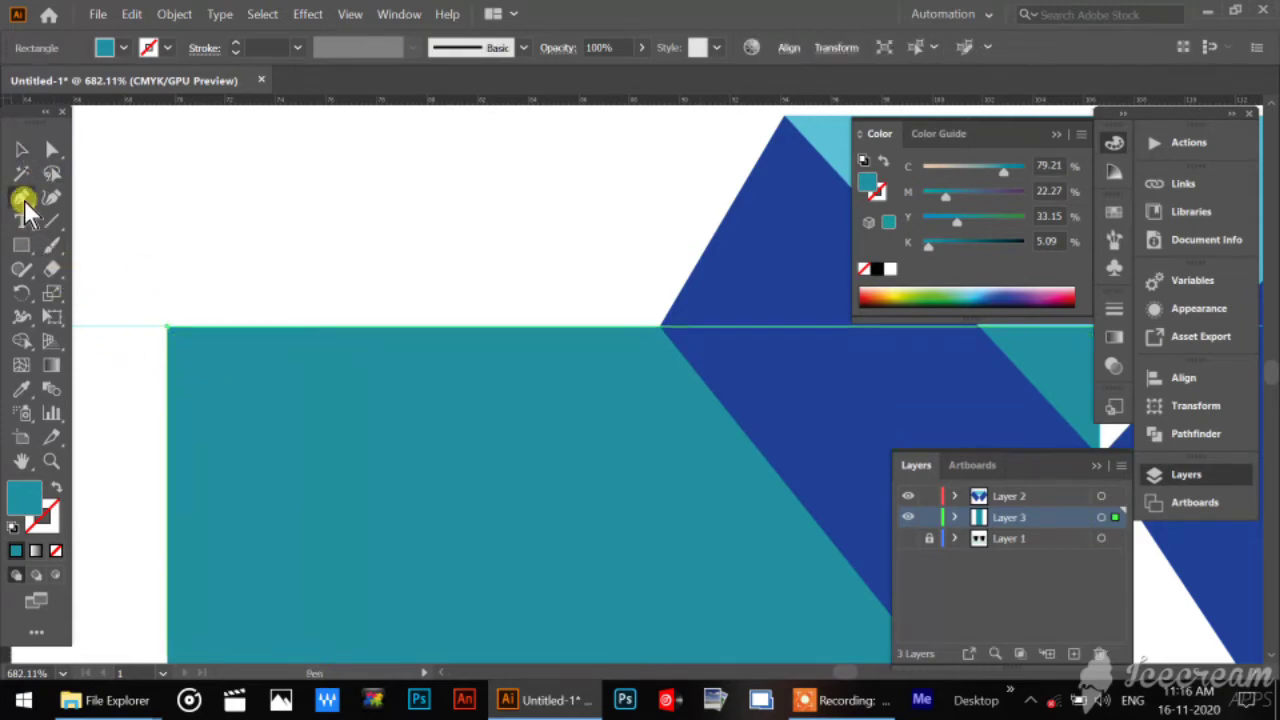
click(636, 327)
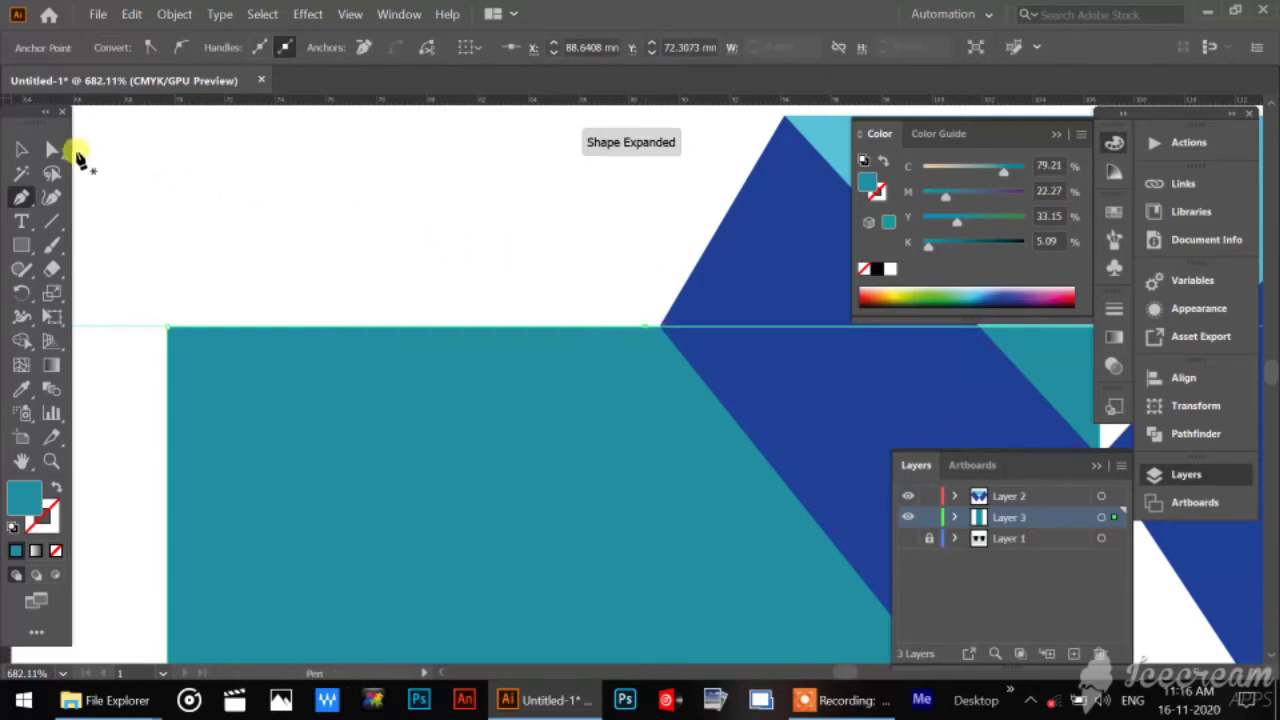
click(22, 149)
click(52, 149)
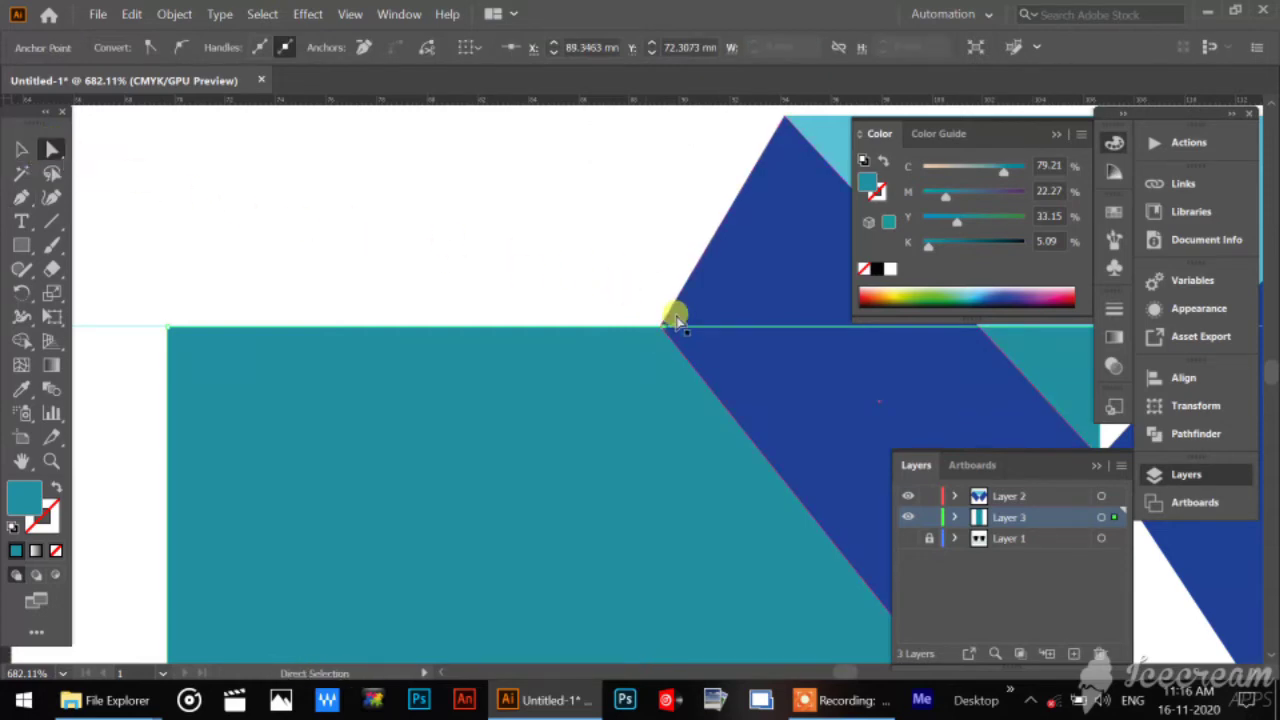
Lower the rectangle's outer top corner to about Y 75.48 mm to form a sloping shoulder.
click(231, 410)
key(Down)
key(Down)
key(Down)
key(Down)
key(Down)
key(Down)
key(Down)
key(Down)
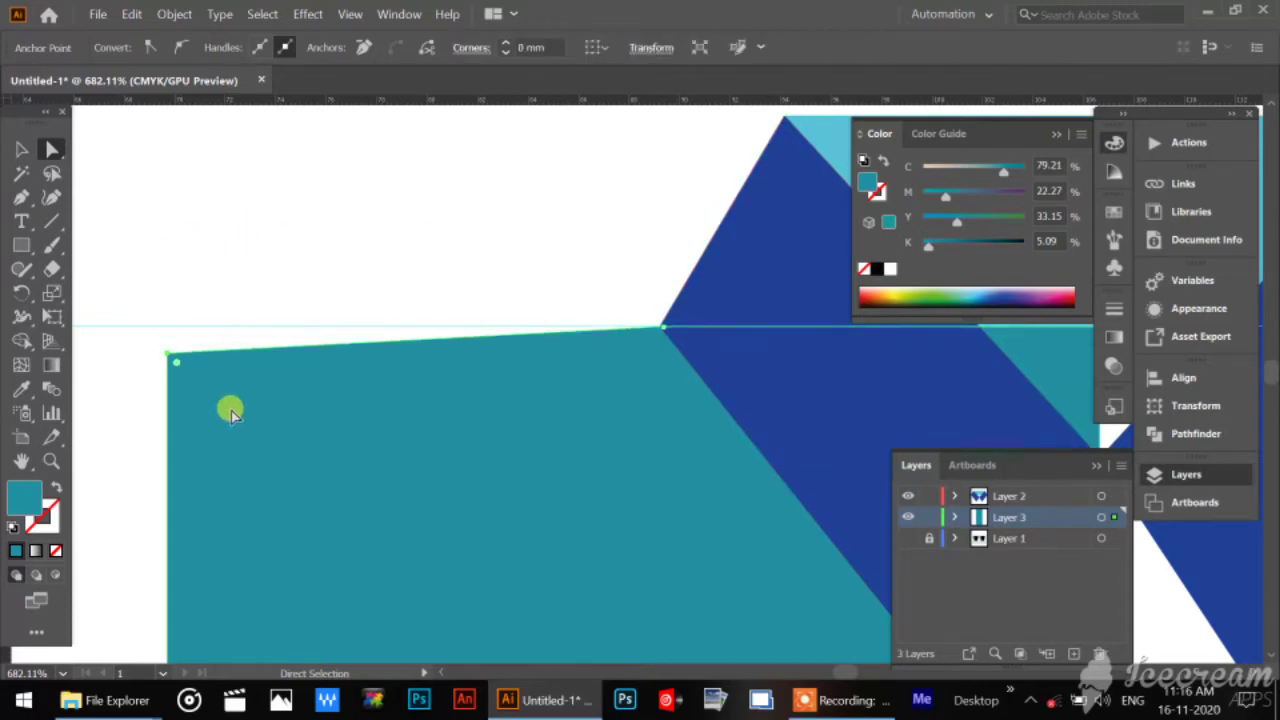
key(Down)
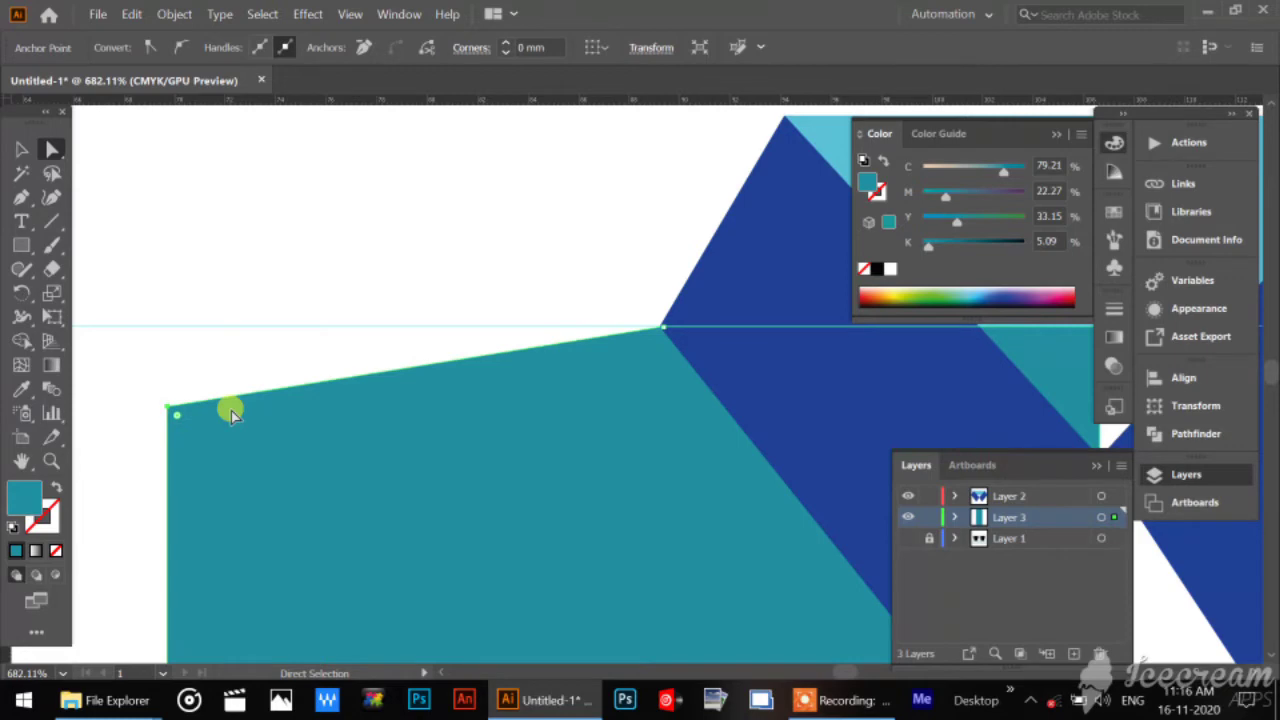
Widen the shirt body by moving its outer top and bottom corner anchors slightly outward, away from the vertical guide.
key(ctrl+minus)
key(ctrl+minus)
key(ctrl+minus)
key(ctrl+minus)
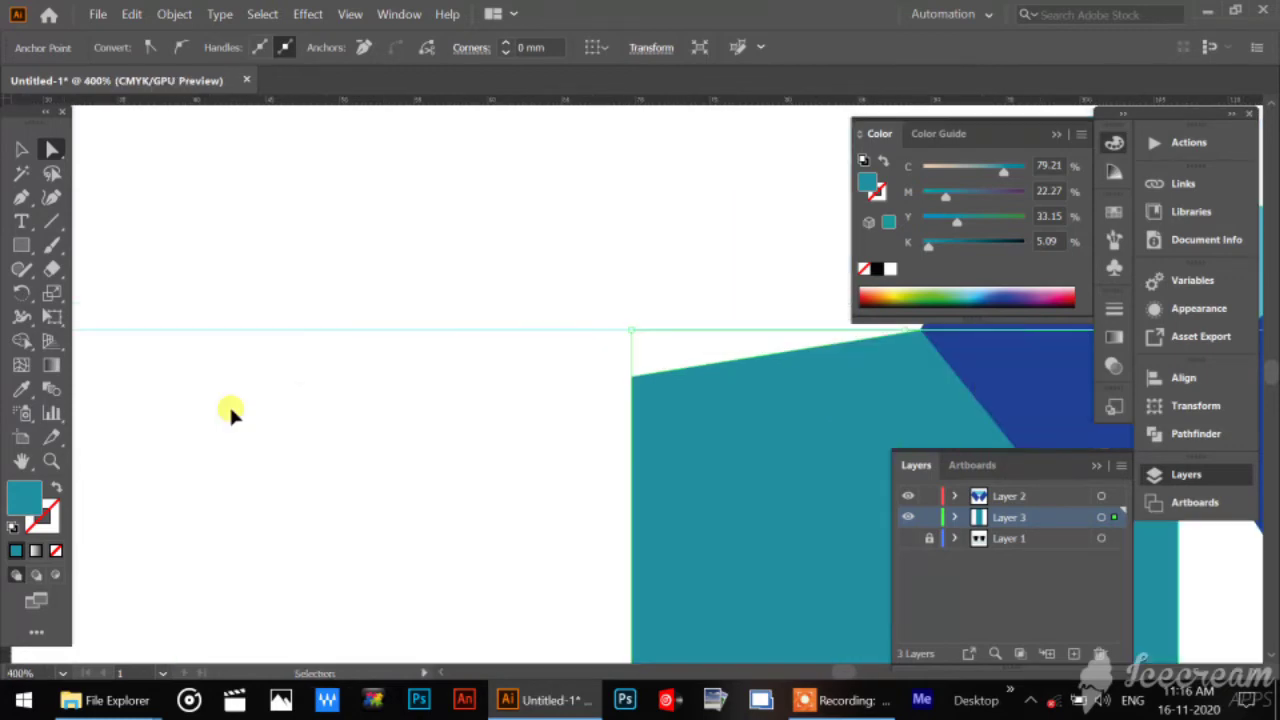
key(ctrl+minus)
drag(560, 445, 317, 289)
key(ctrl+minus)
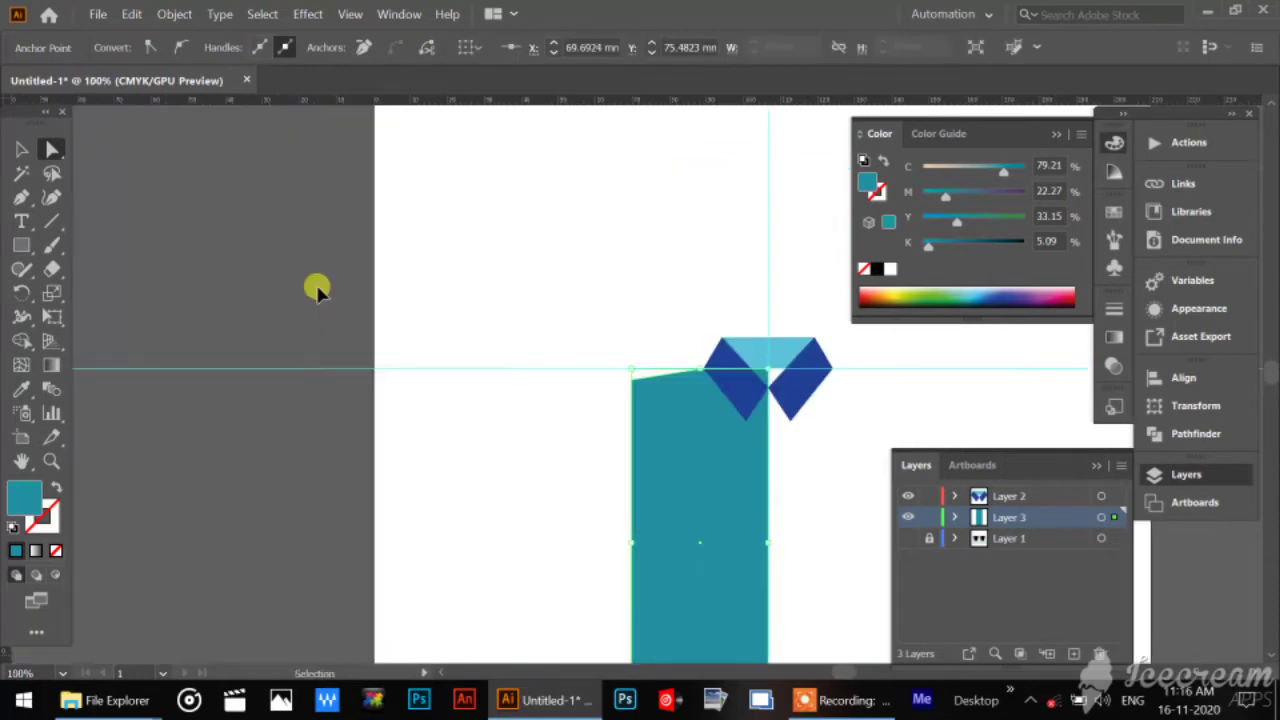
drag(445, 436, 334, 340)
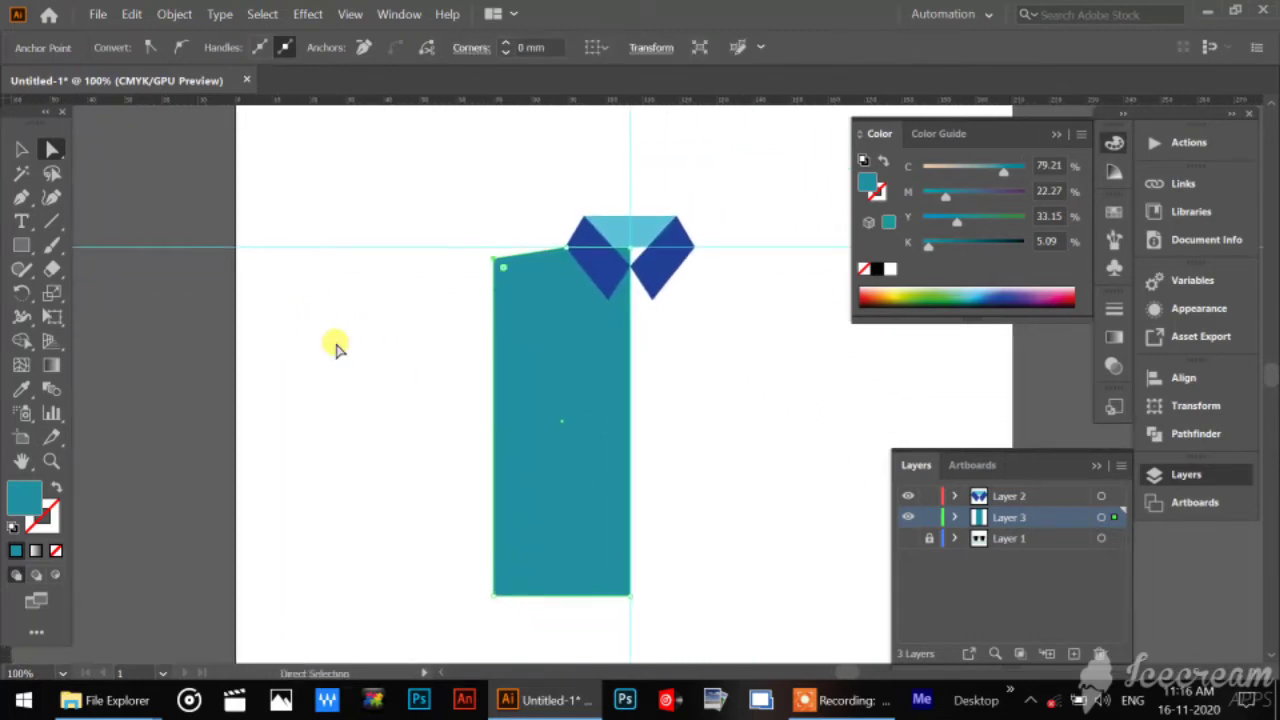
drag(371, 391, 333, 390)
key(ctrl+plus)
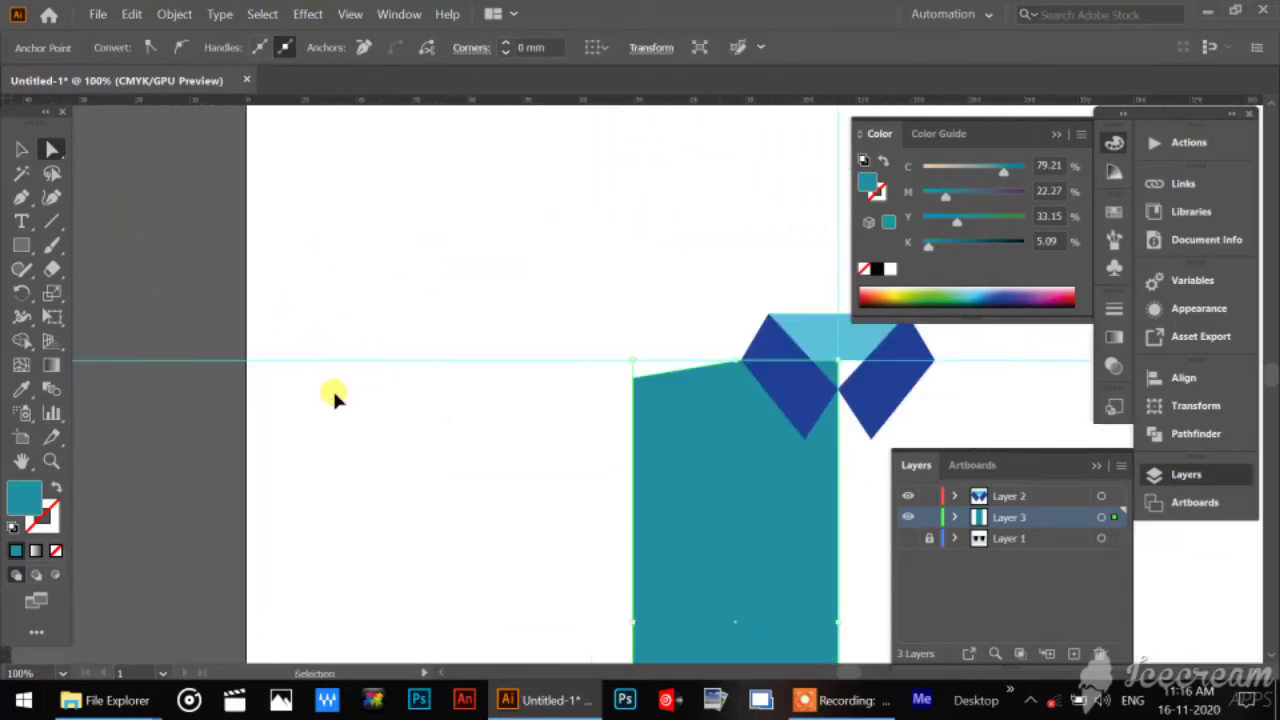
drag(479, 470, 261, 269)
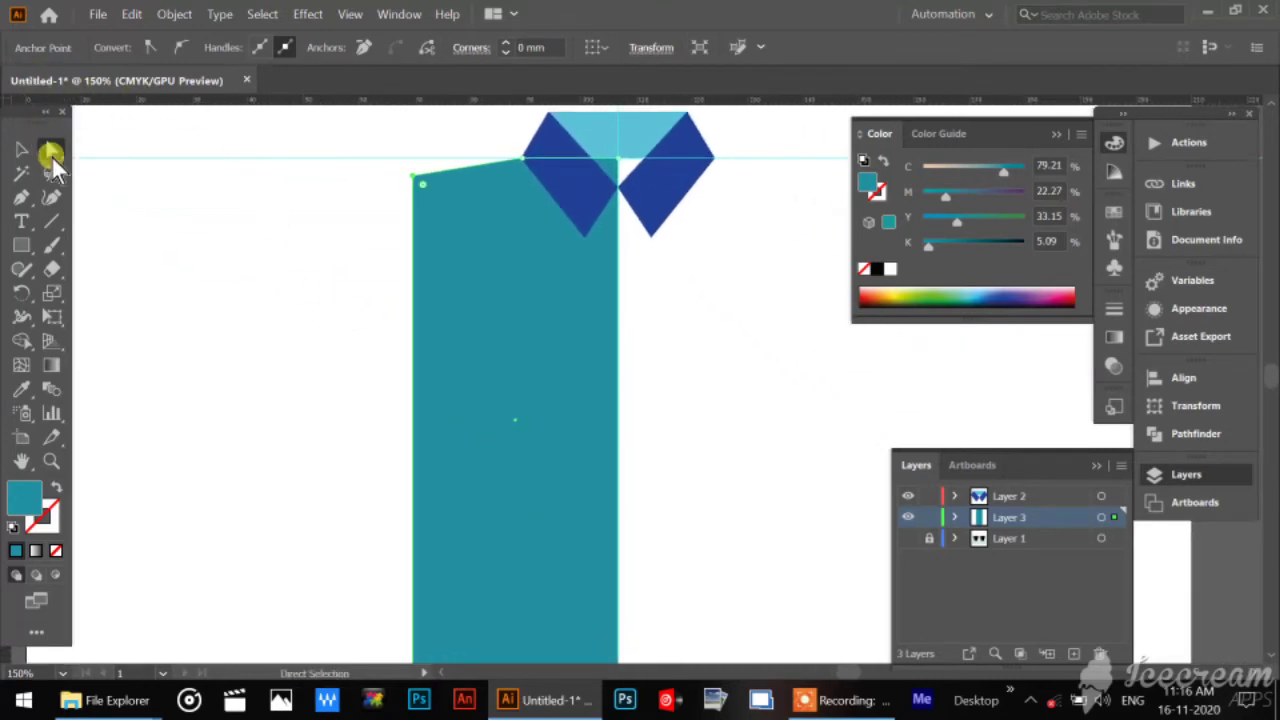
scroll(364, 447, down, 2)
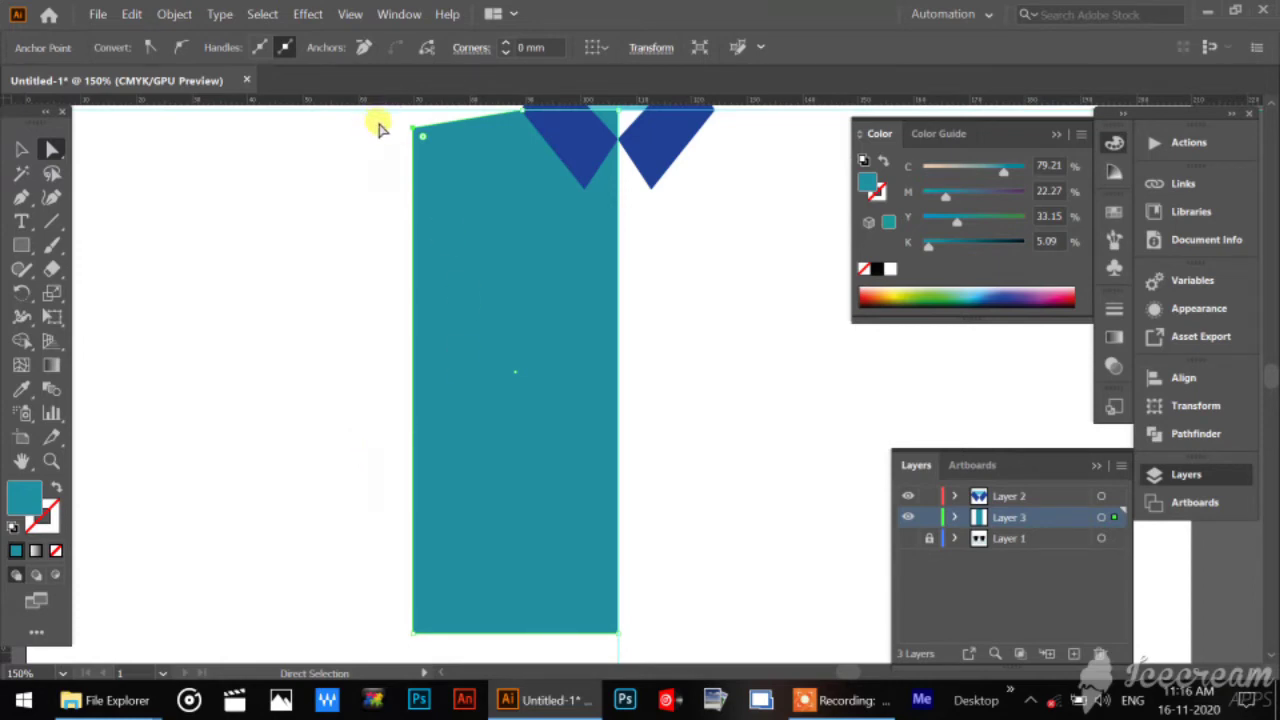
drag(380, 130, 438, 570)
drag(436, 648, 436, 648)
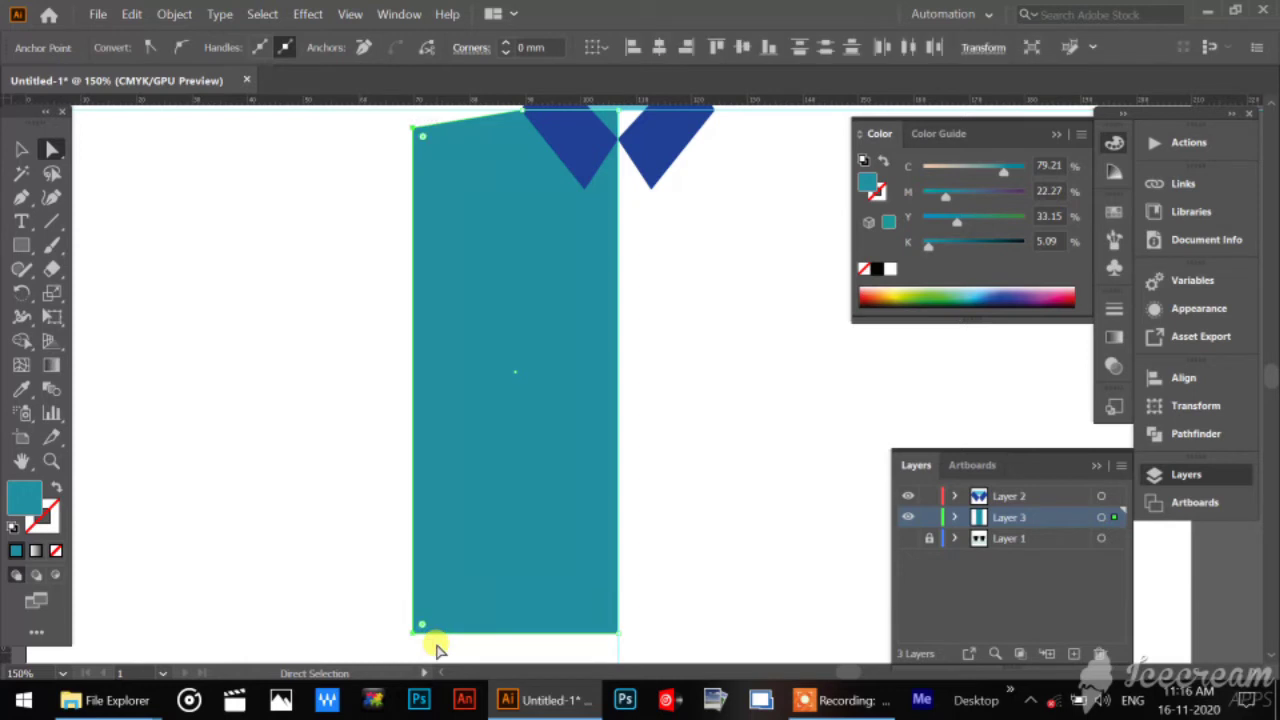
key(Left)
key(Left)
key(Left)
key(Left)
key(Left)
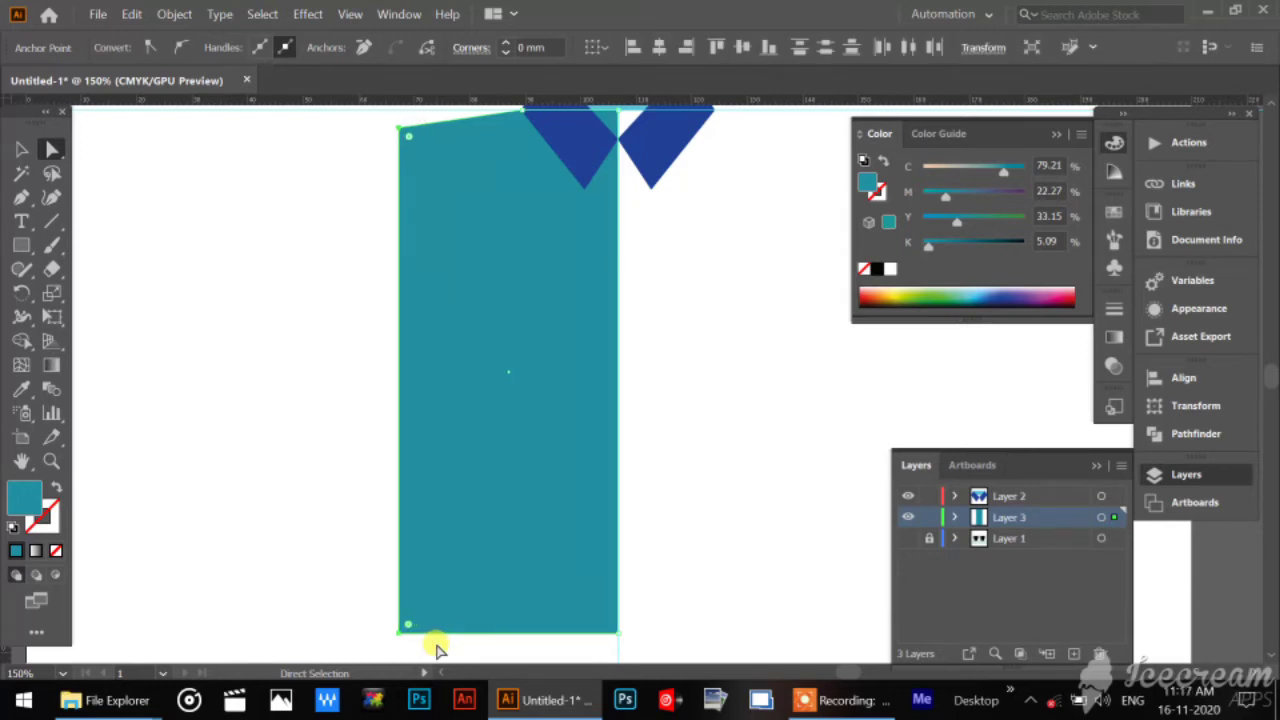
Lower the outer shoulder corner slightly more to steepen the slope, and deselect the shape.
drag(370, 113, 387, 128)
drag(443, 175, 443, 175)
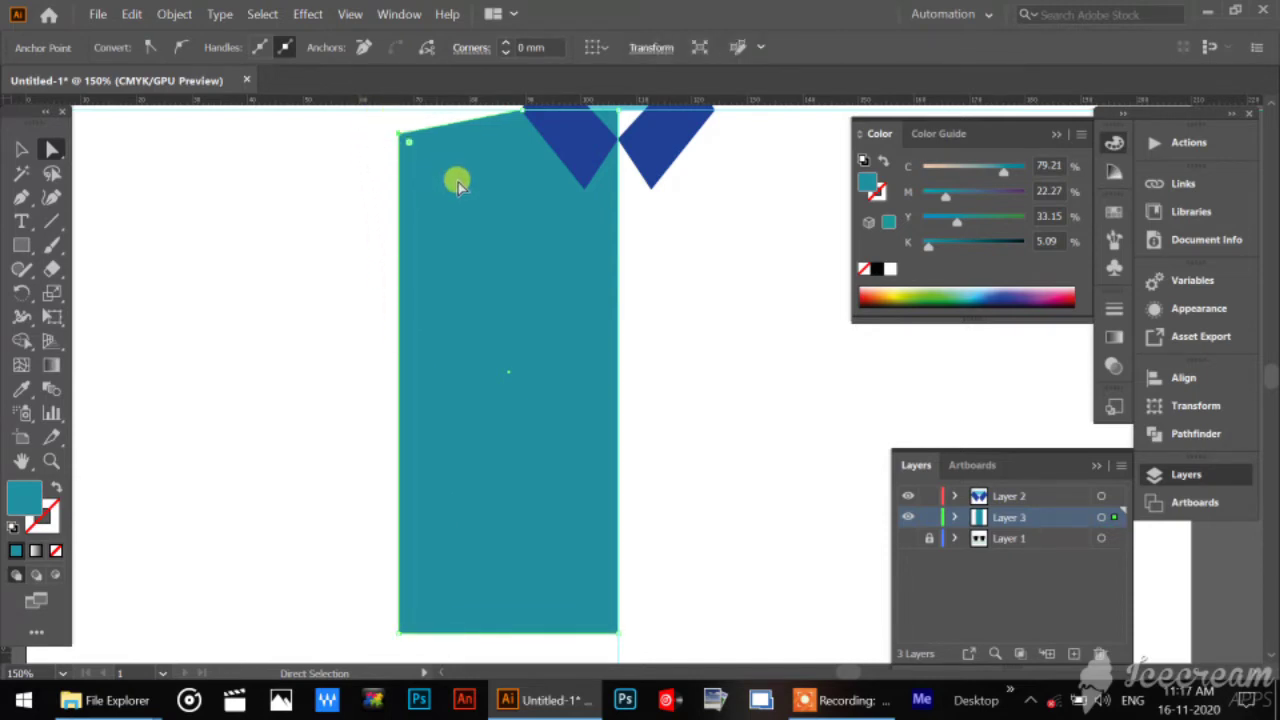
click(345, 190)
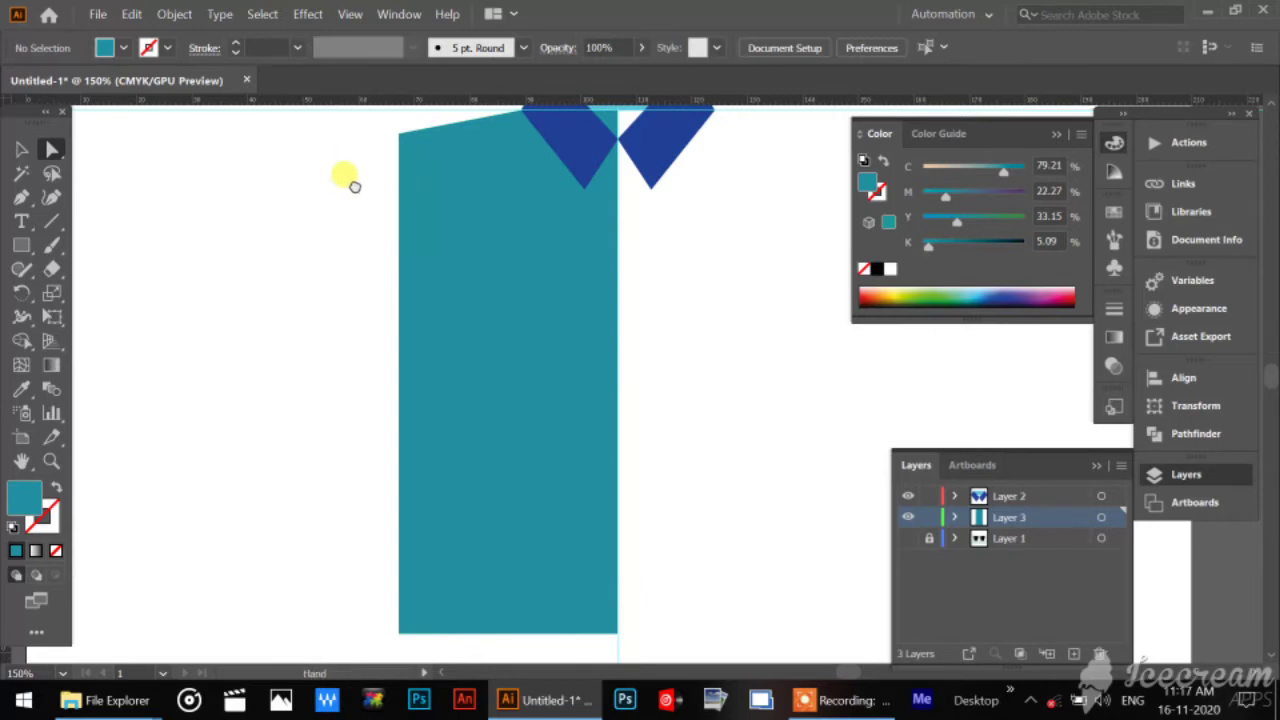
Create a new layer between the shirt body and collar layers, and lock the body and collar layers.
drag(354, 187, 423, 192)
click(21, 246)
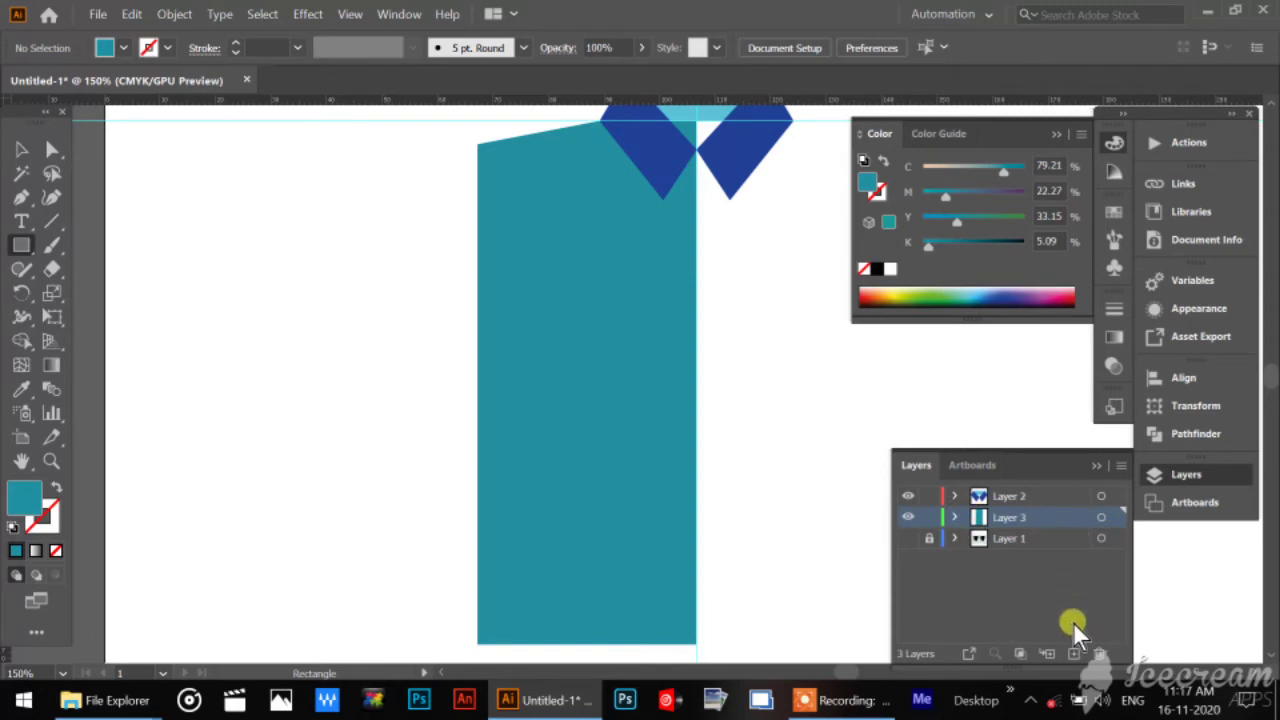
click(1073, 655)
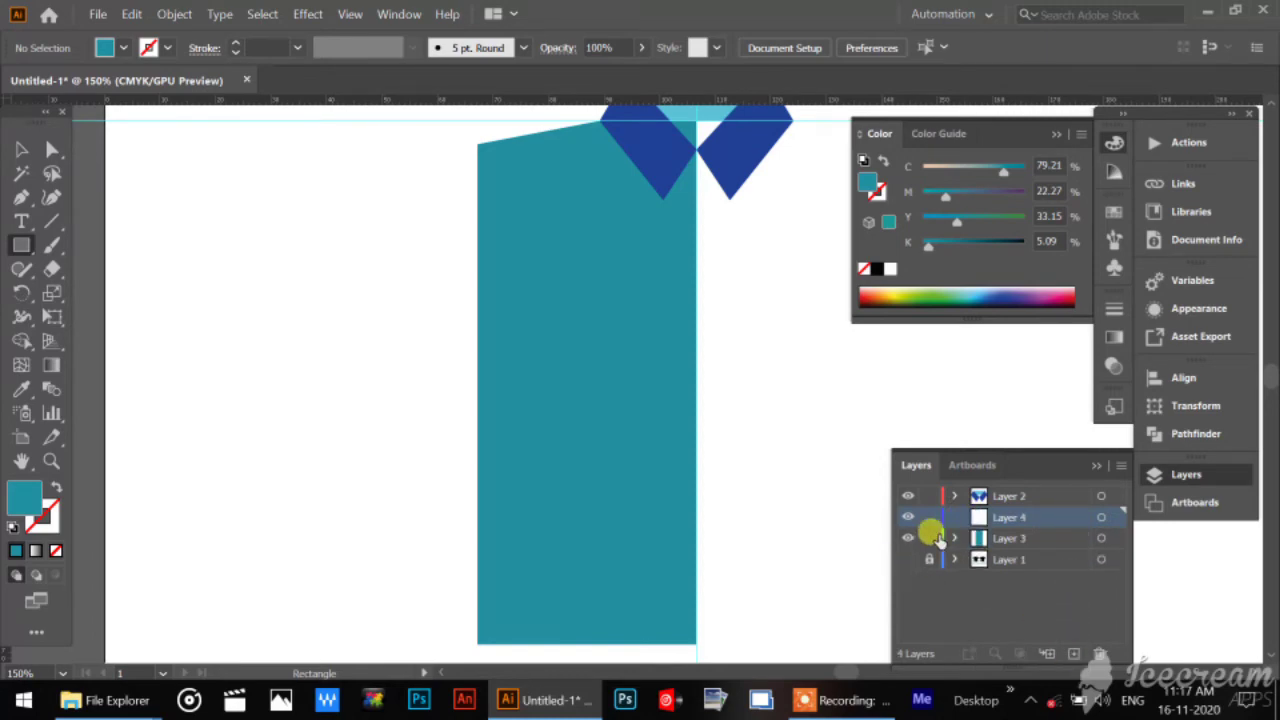
click(930, 538)
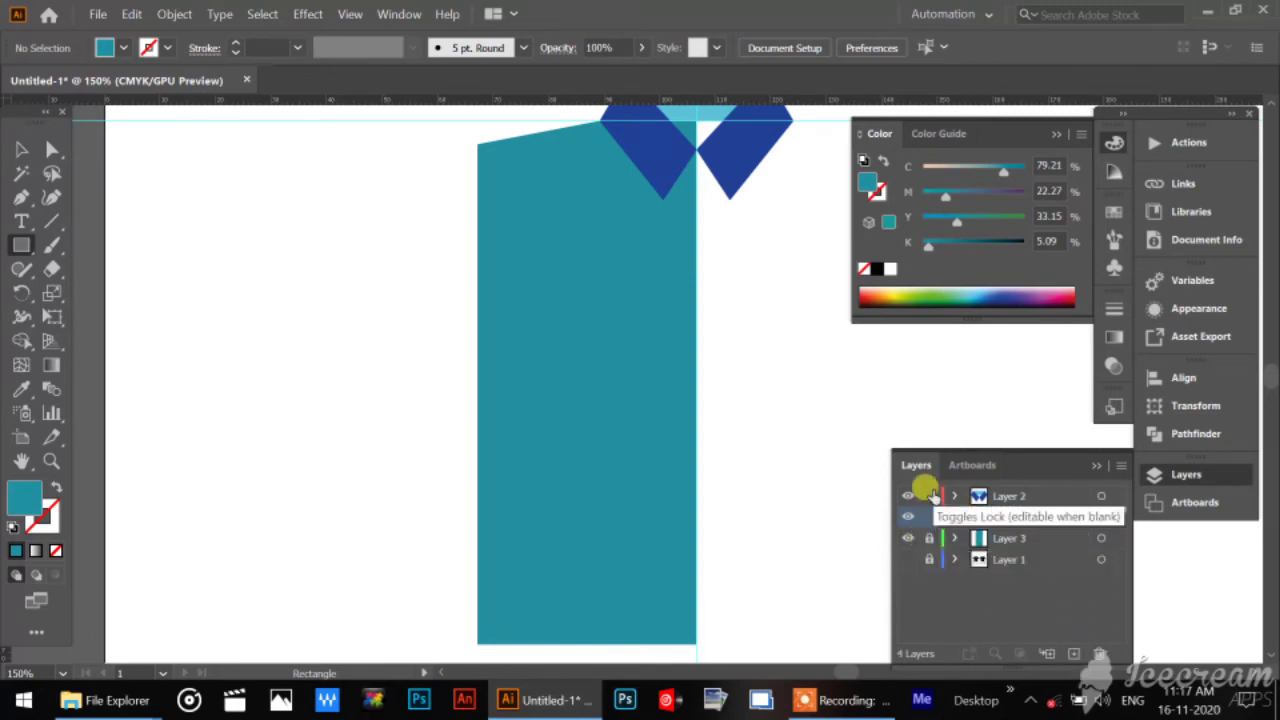
click(929, 496)
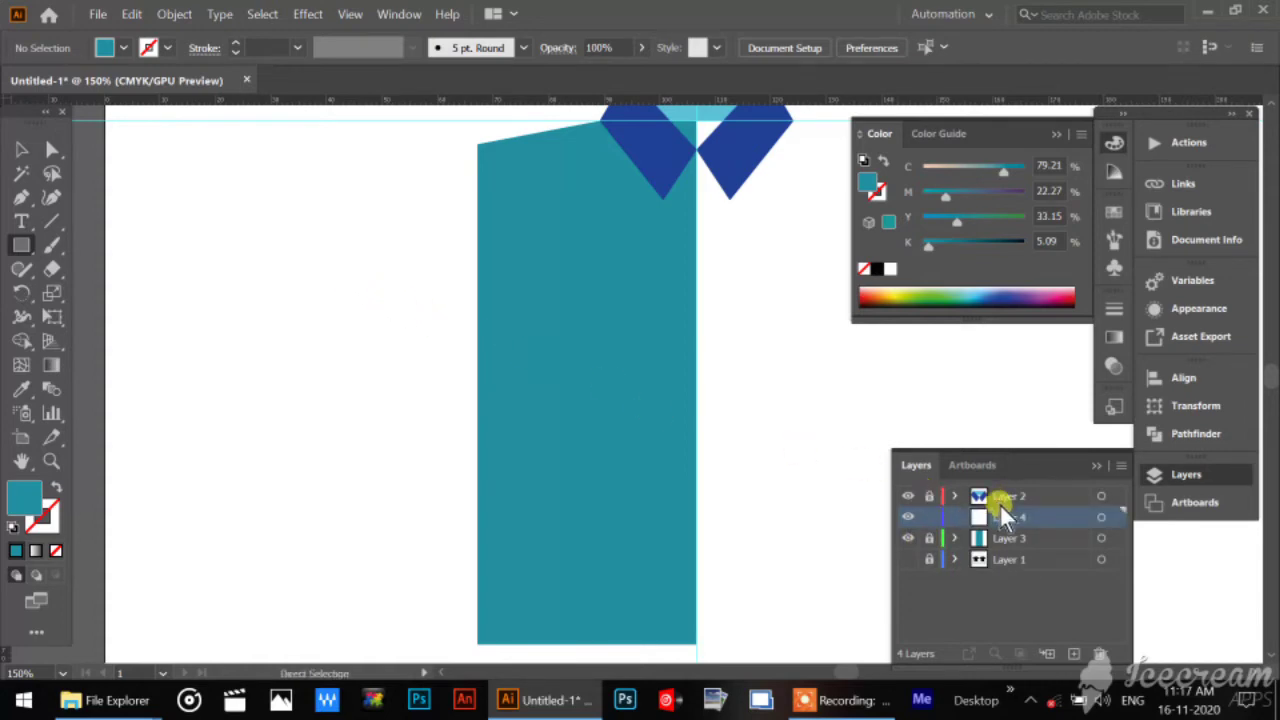
Draw a rectangle on the new layer beside the body and move its corners to form an outward-tapering sleeve about 23 by 22 mm.
drag(296, 195, 424, 288)
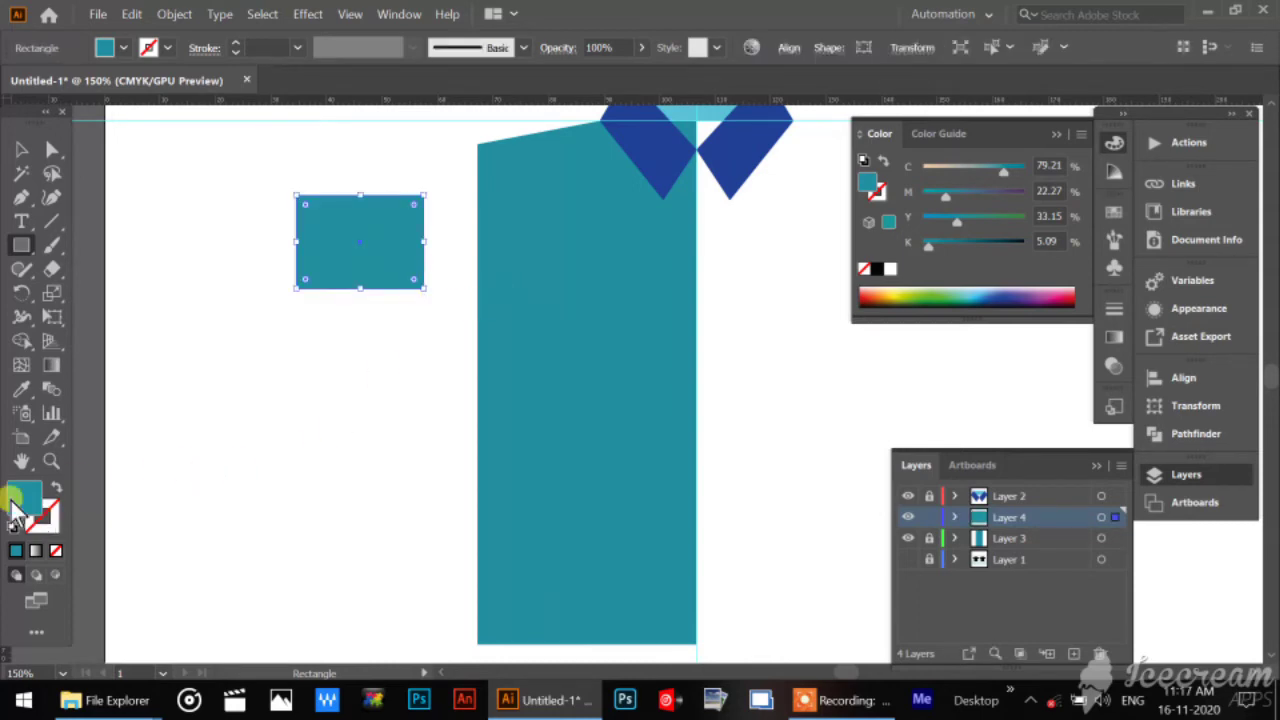
click(48, 461)
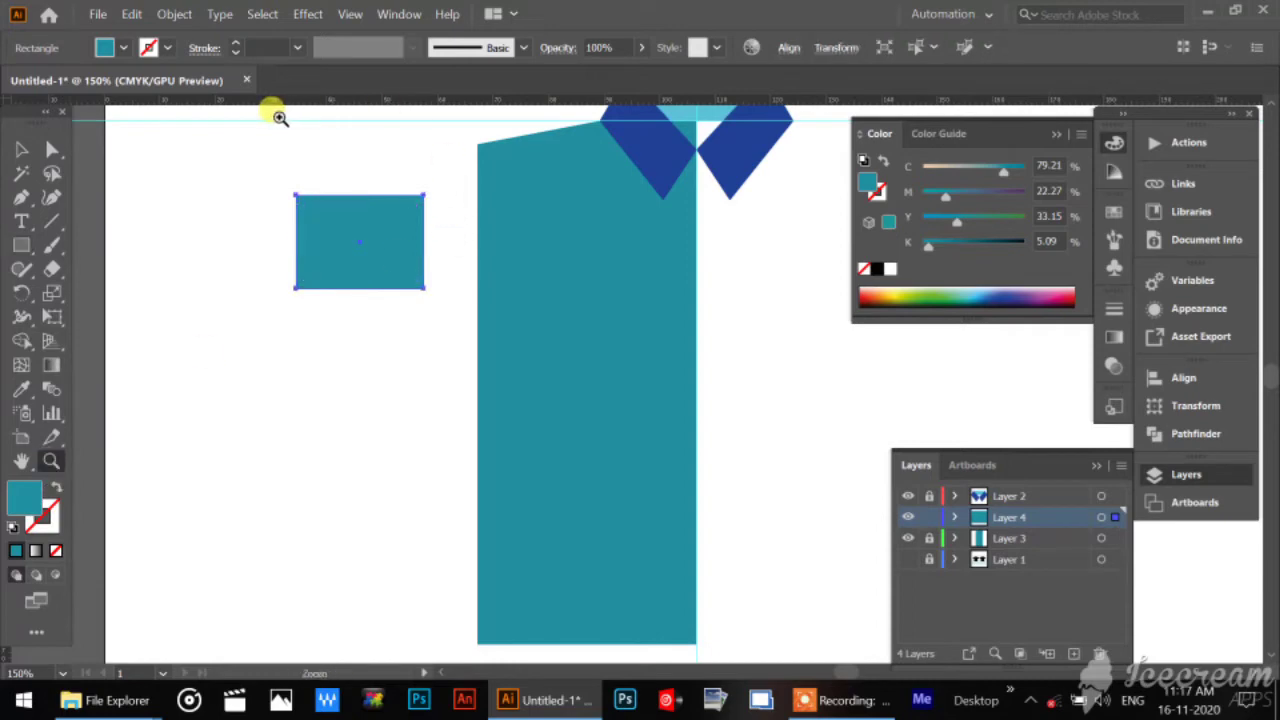
drag(277, 114, 531, 477)
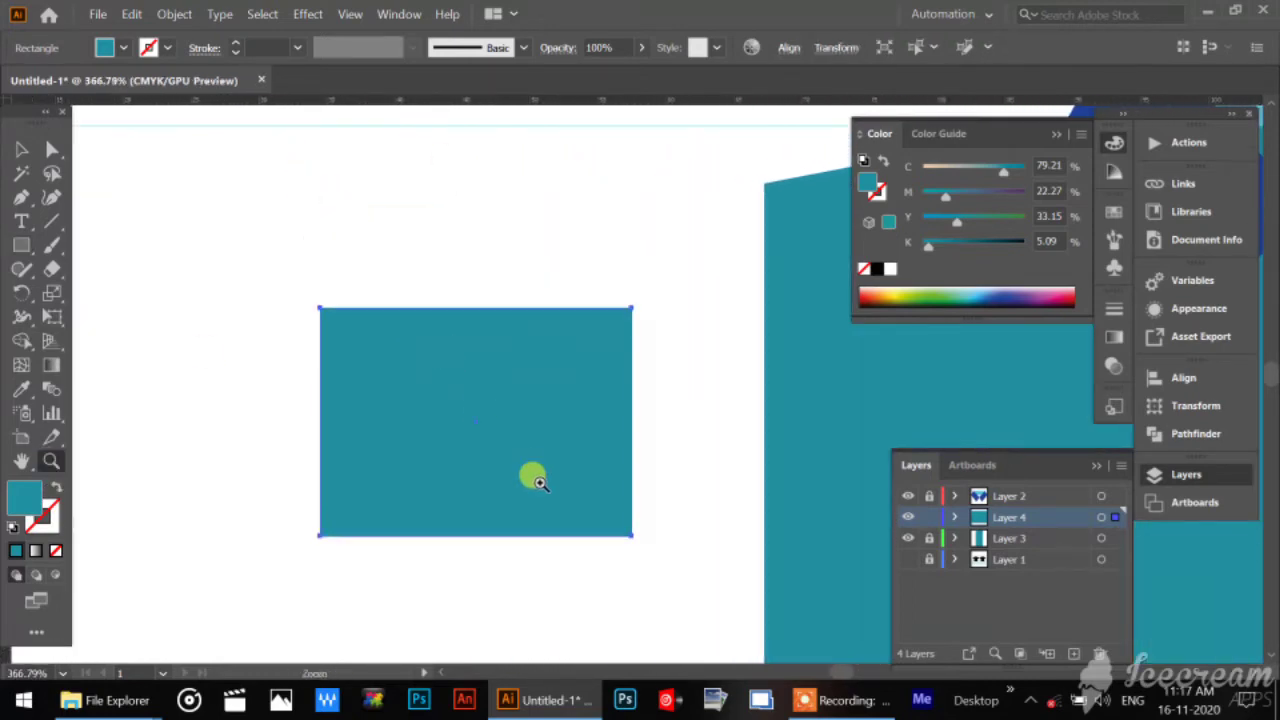
drag(577, 517, 466, 394)
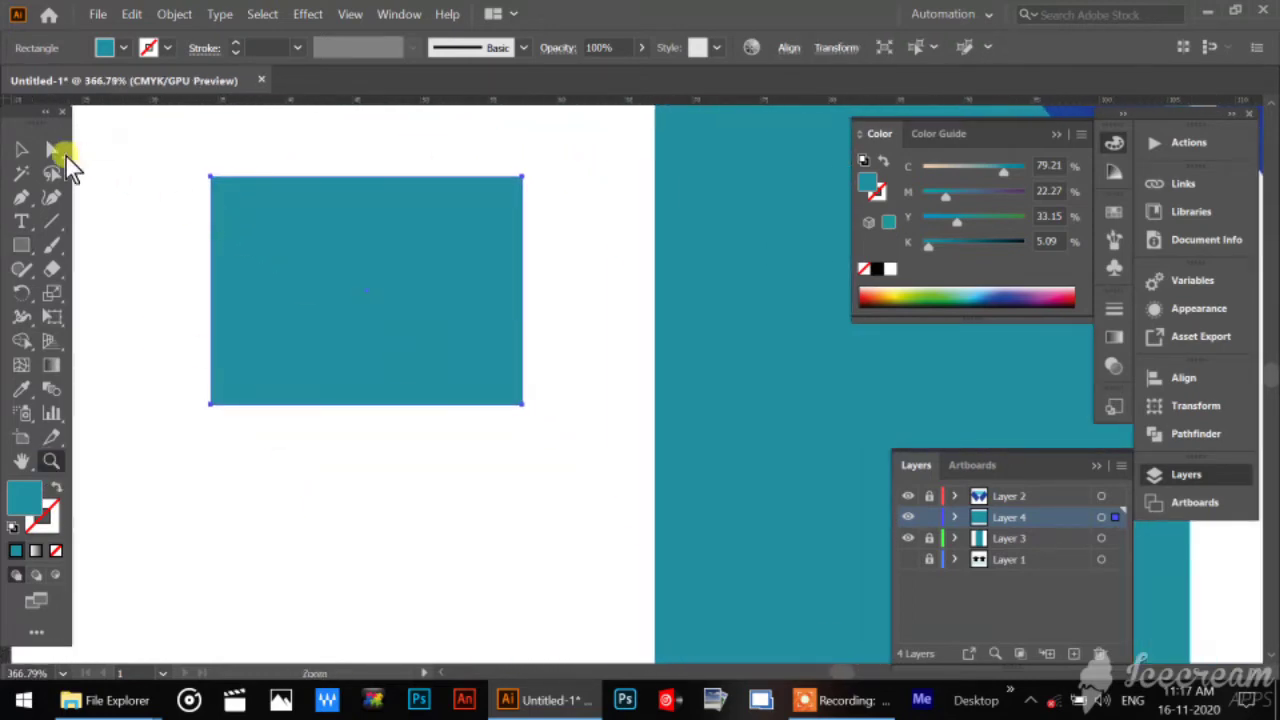
click(52, 150)
drag(187, 157, 205, 242)
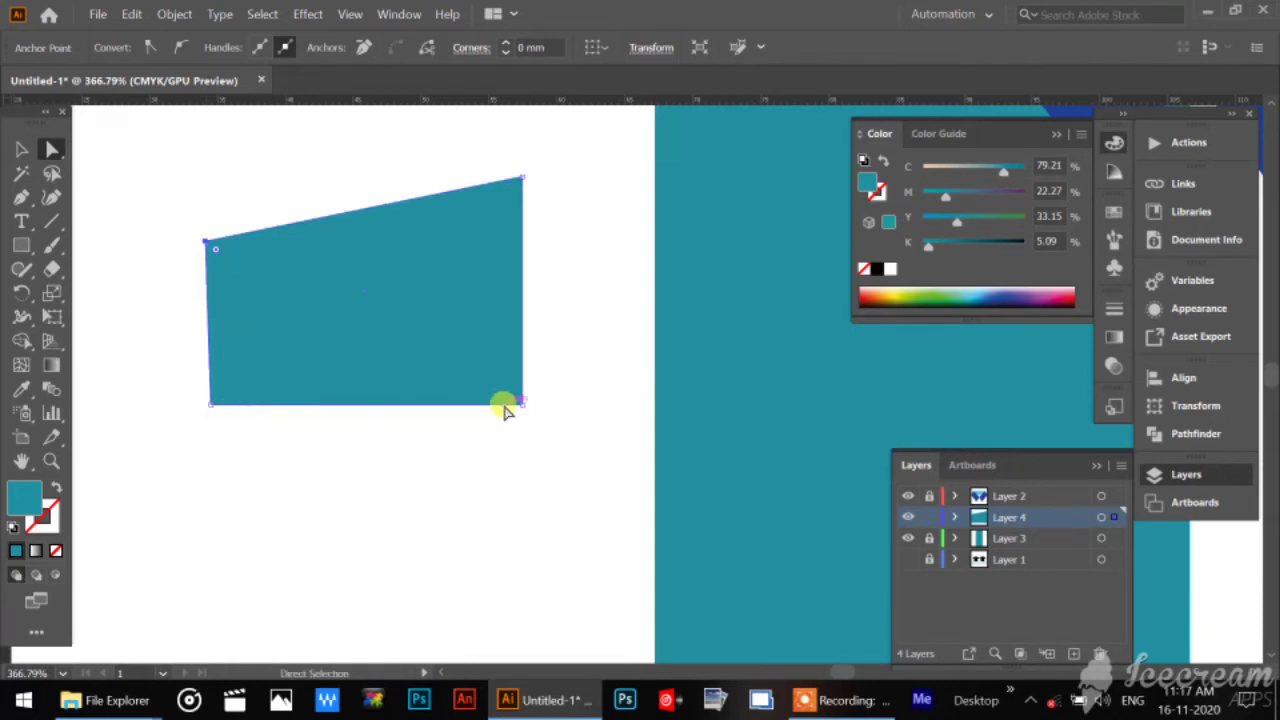
drag(523, 404, 523, 466)
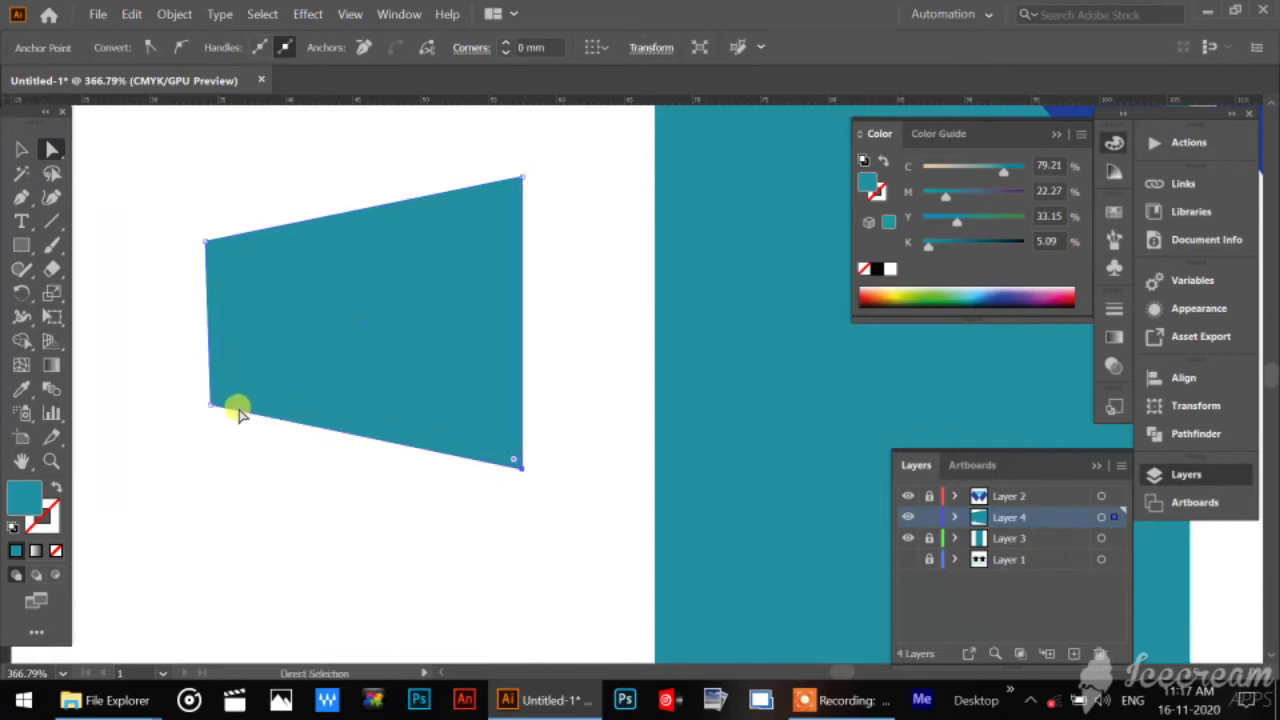
drag(213, 410, 245, 437)
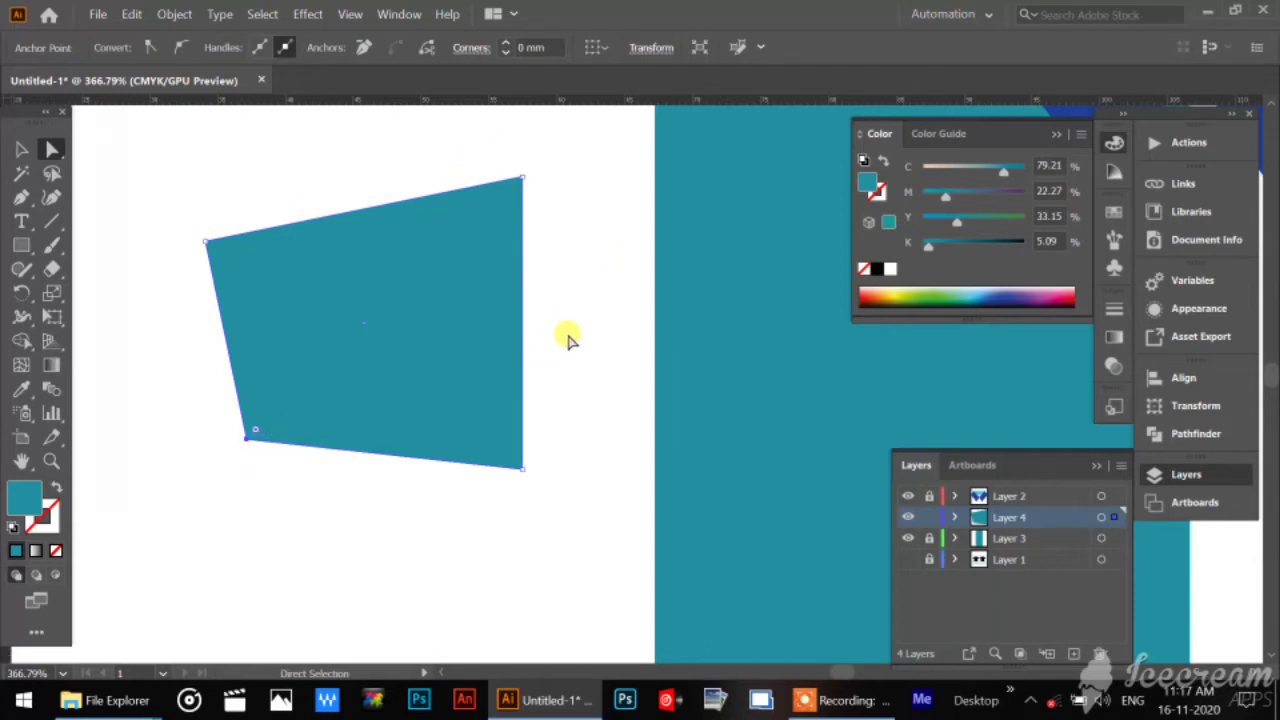
Add an anchor point midway along the sleeve's inner edge and pull it toward the body to about X 61.8 mm.
click(522, 313)
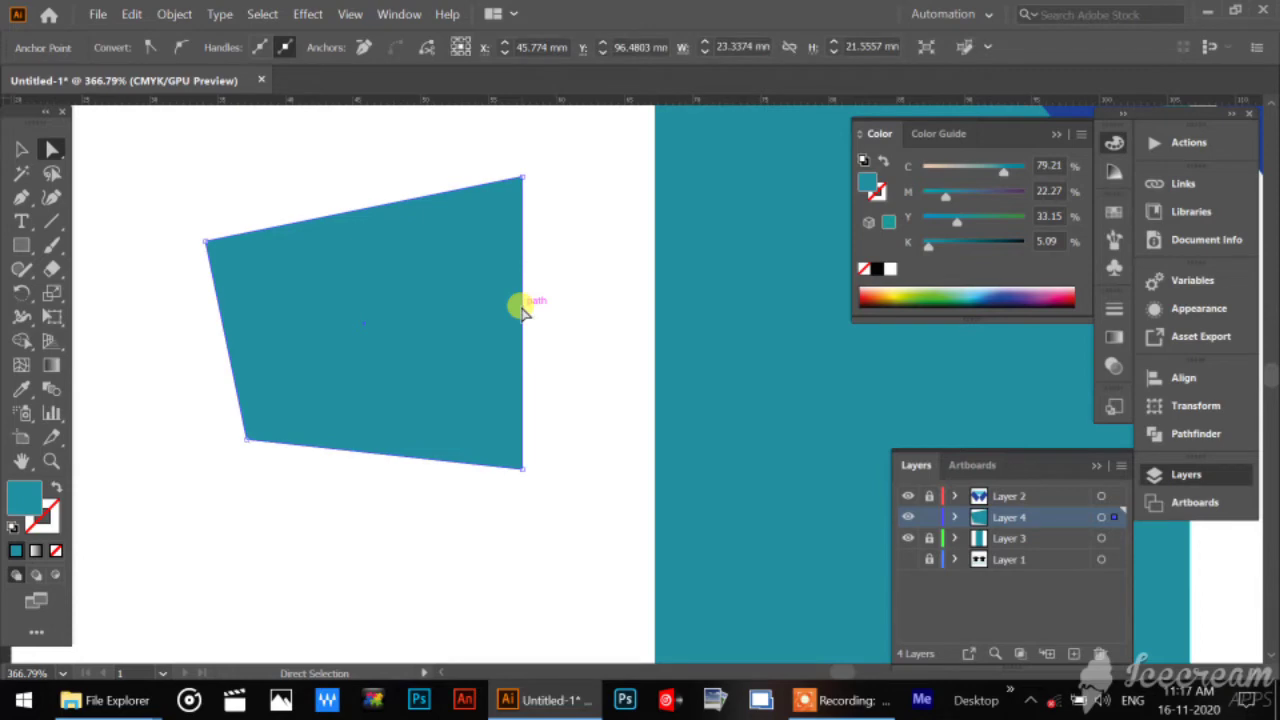
click(20, 198)
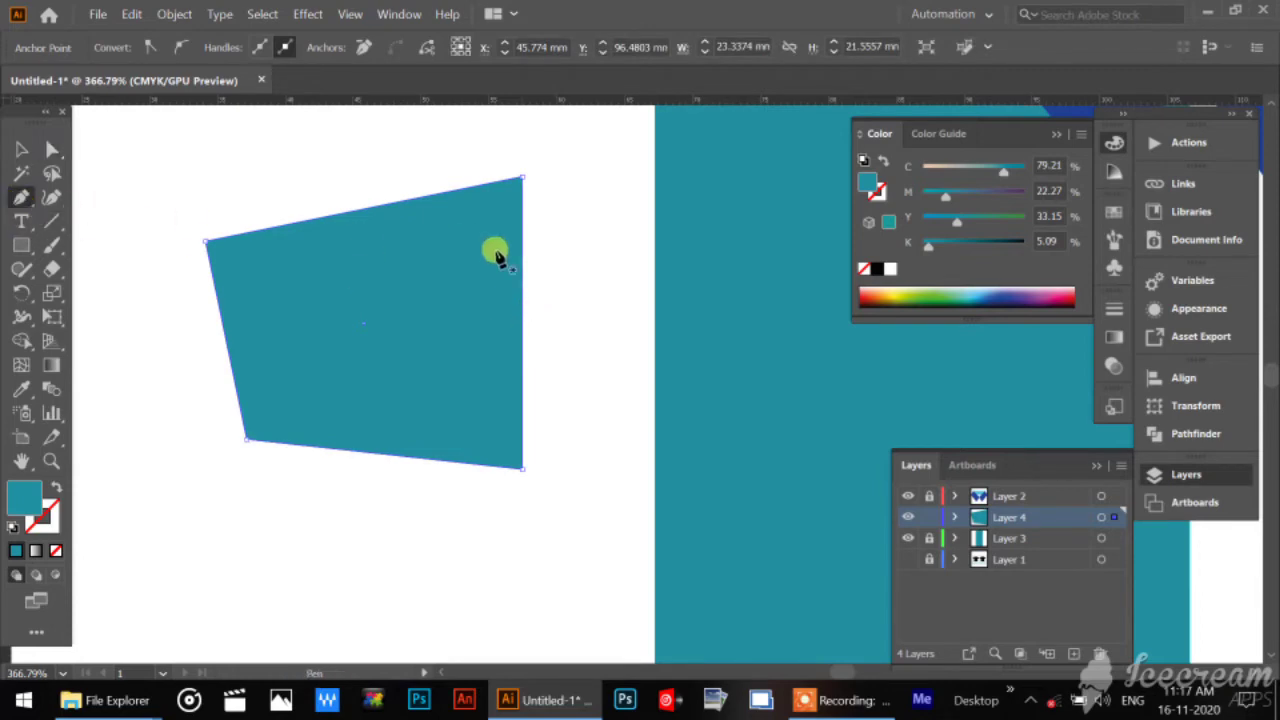
click(522, 325)
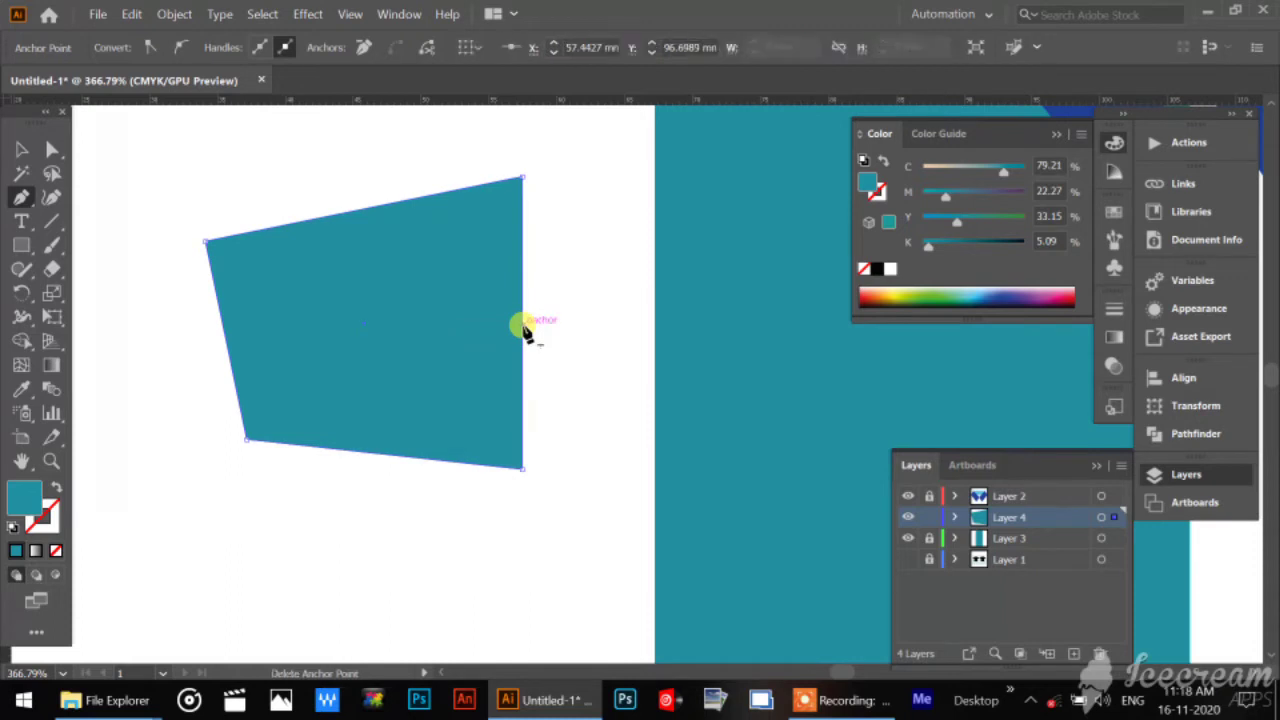
click(47, 150)
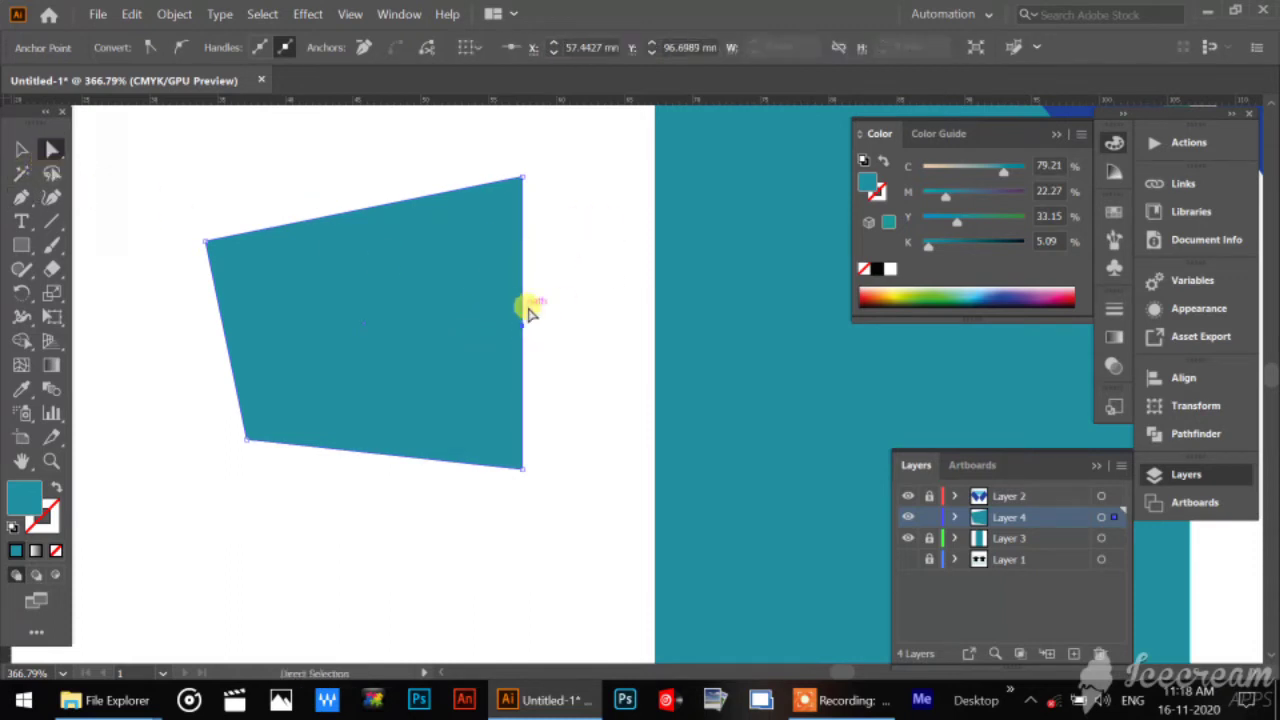
click(499, 325)
drag(524, 332, 580, 330)
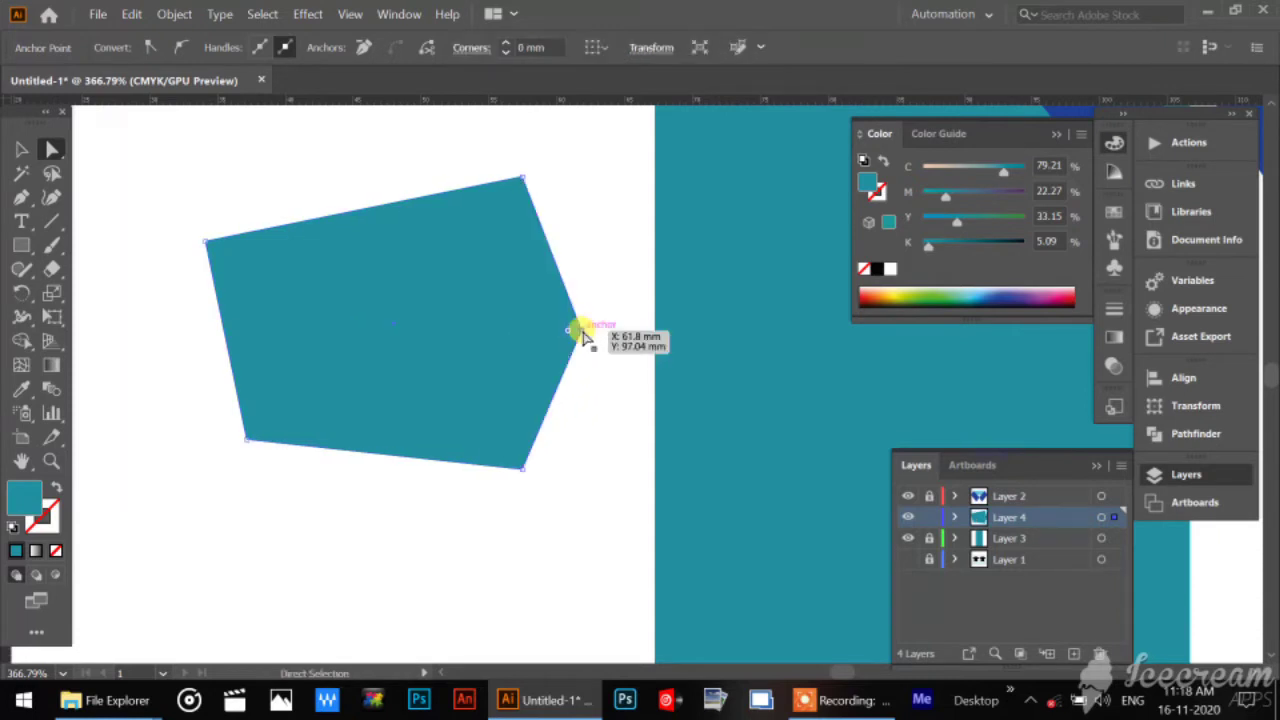
Convert the sleeve's inner middle anchor to a smooth point with vertical handles to round the edge, and deselect the sleeve.
click(21, 203)
drag(21, 205, 135, 279)
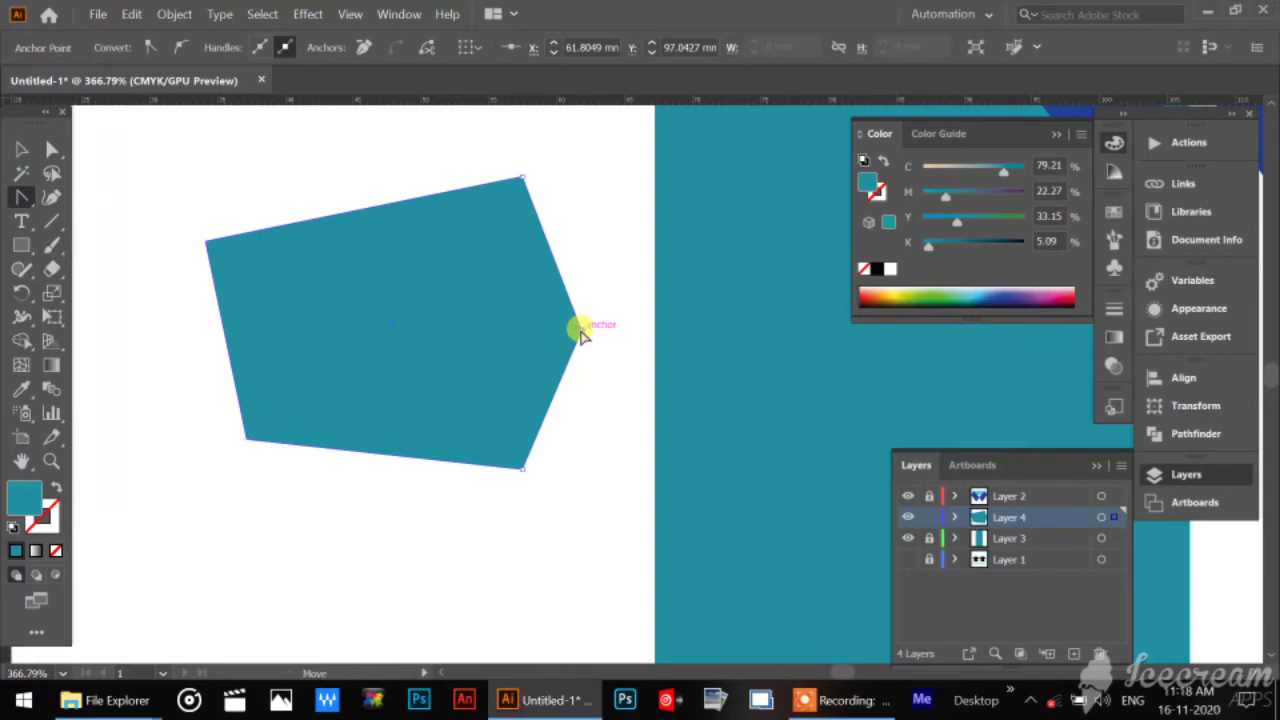
drag(579, 329, 579, 419)
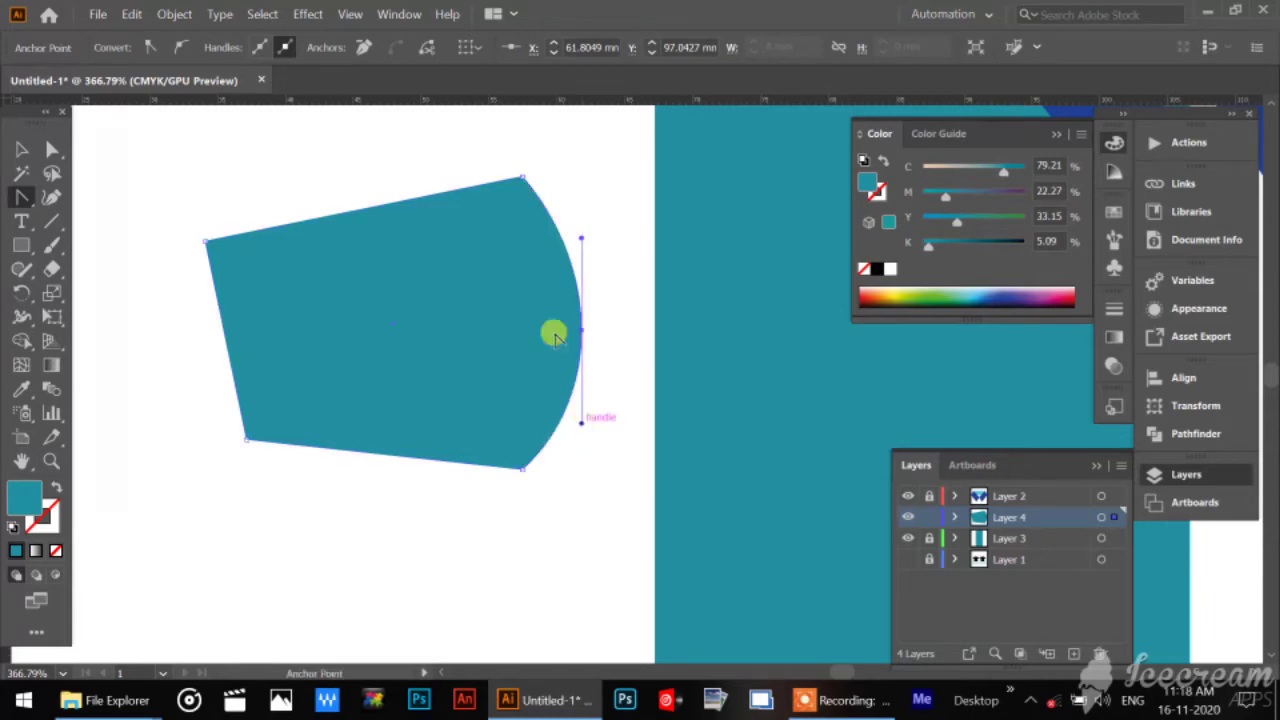
click(46, 154)
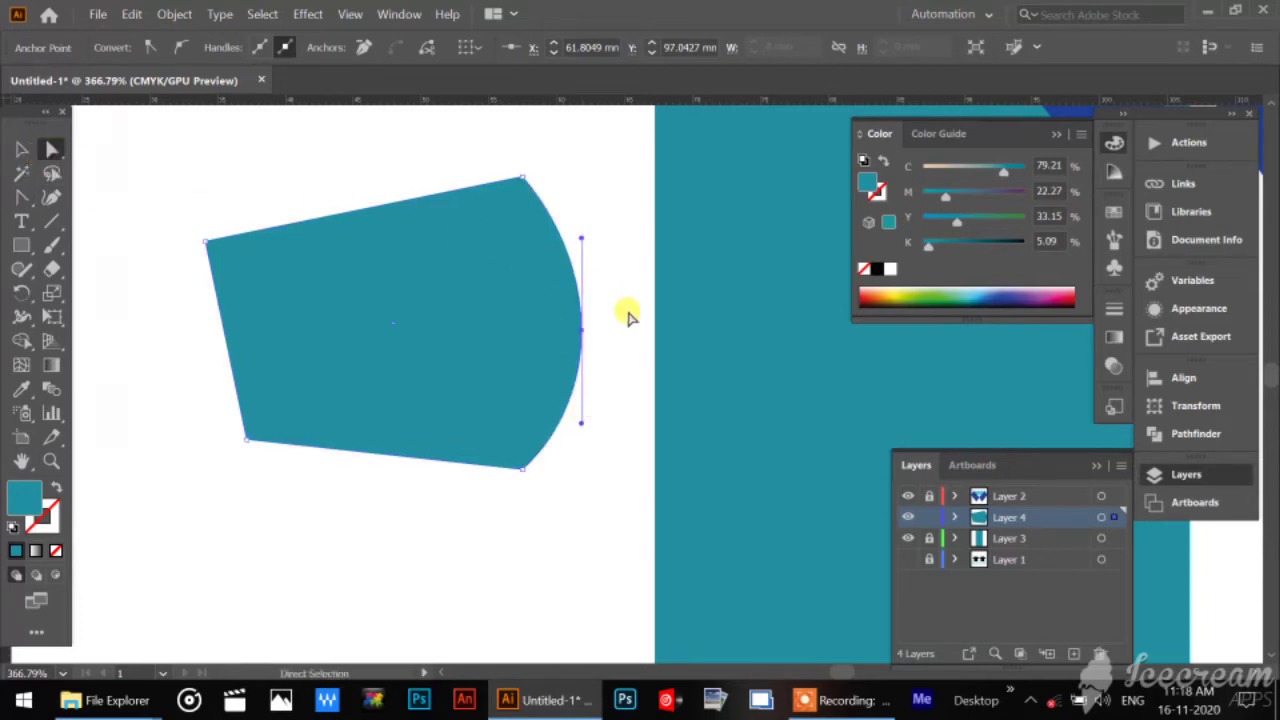
click(592, 330)
click(582, 332)
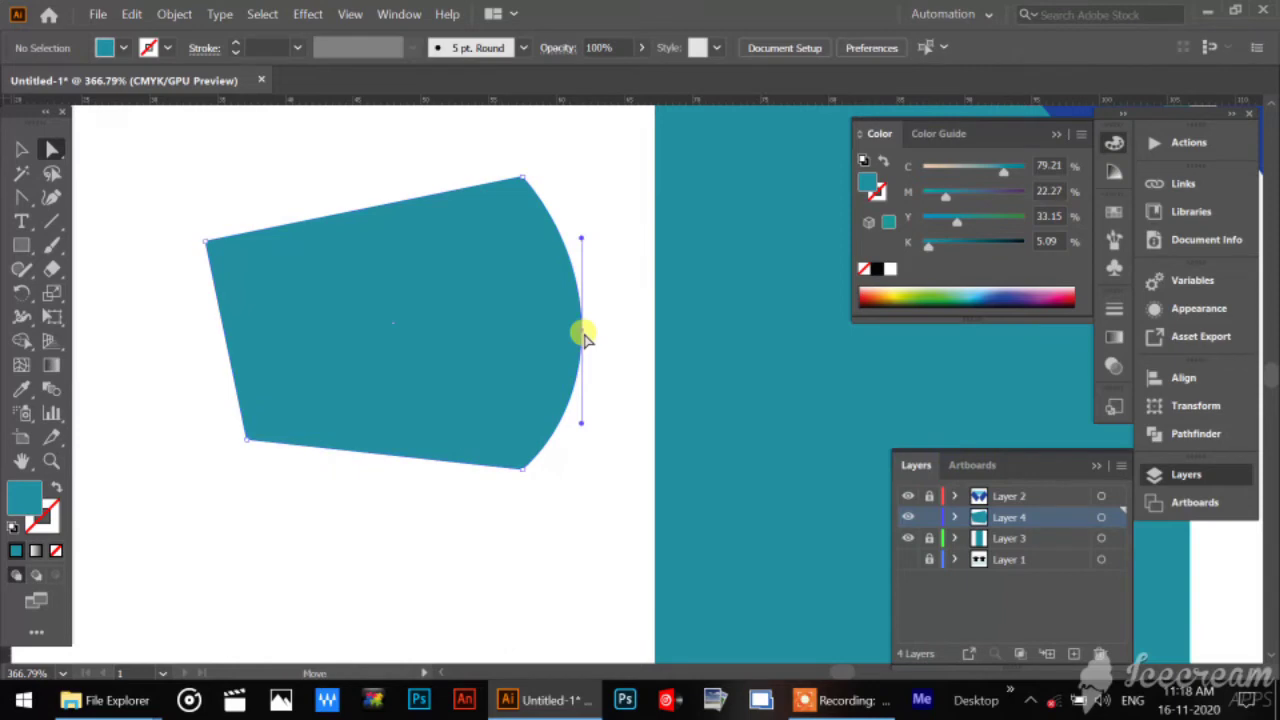
click(414, 257)
Fill the sleeve with dark navy blue, hex 04167F.
click(16, 150)
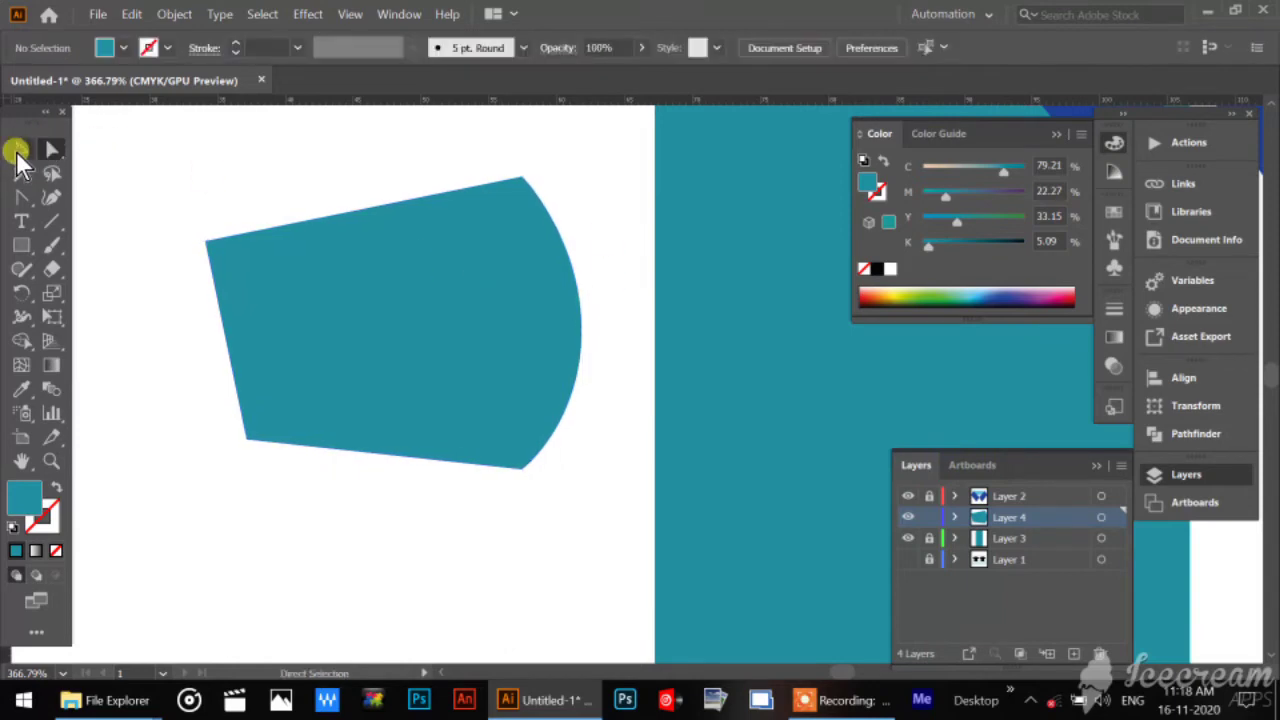
click(457, 371)
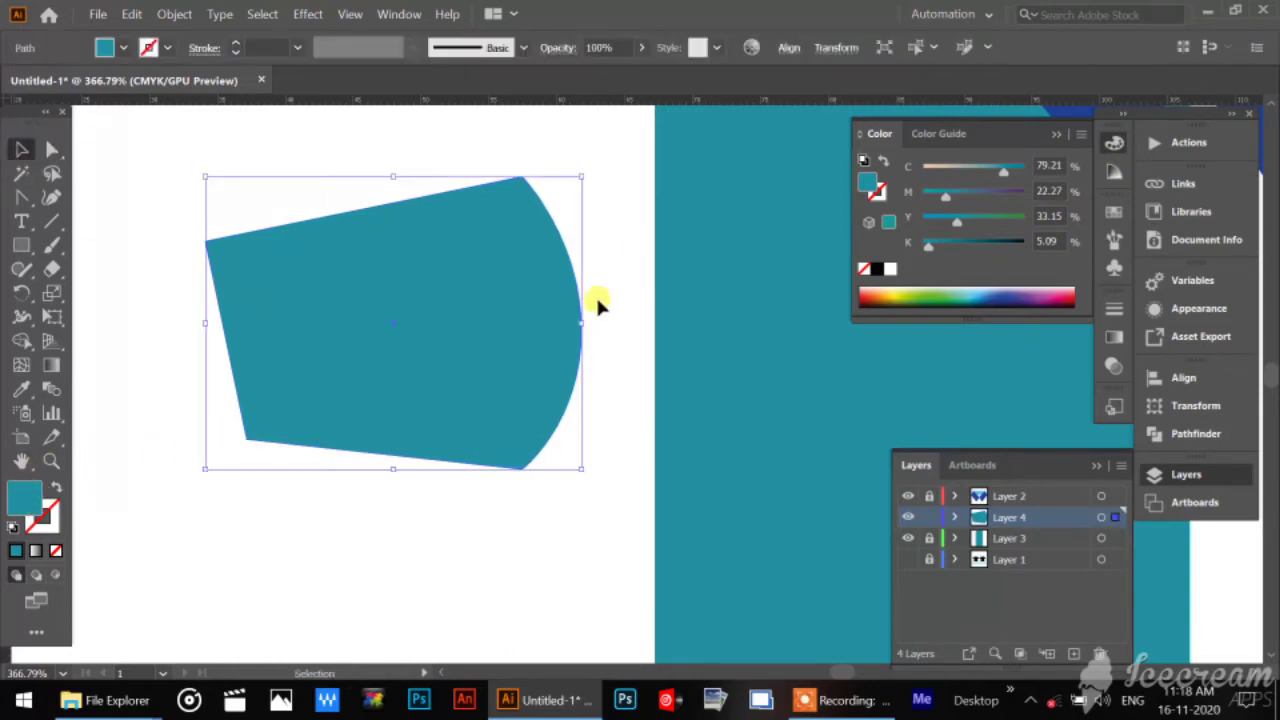
double_click(25, 495)
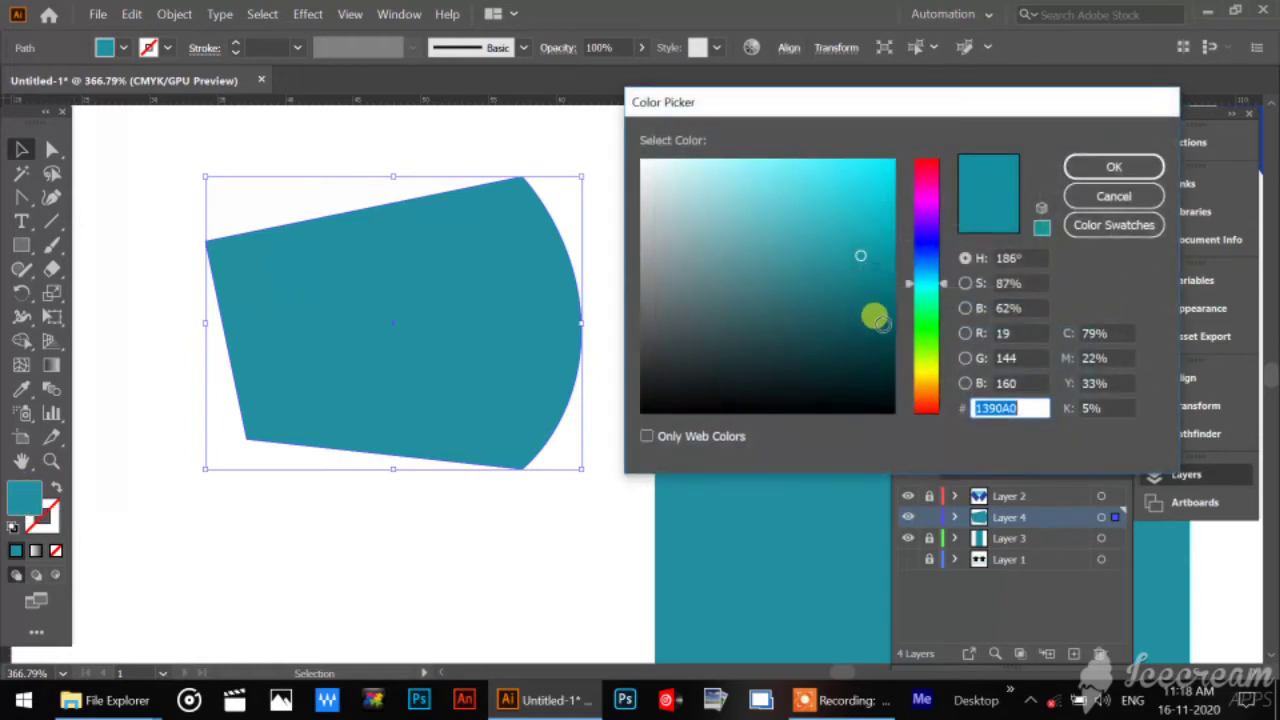
click(927, 252)
click(886, 287)
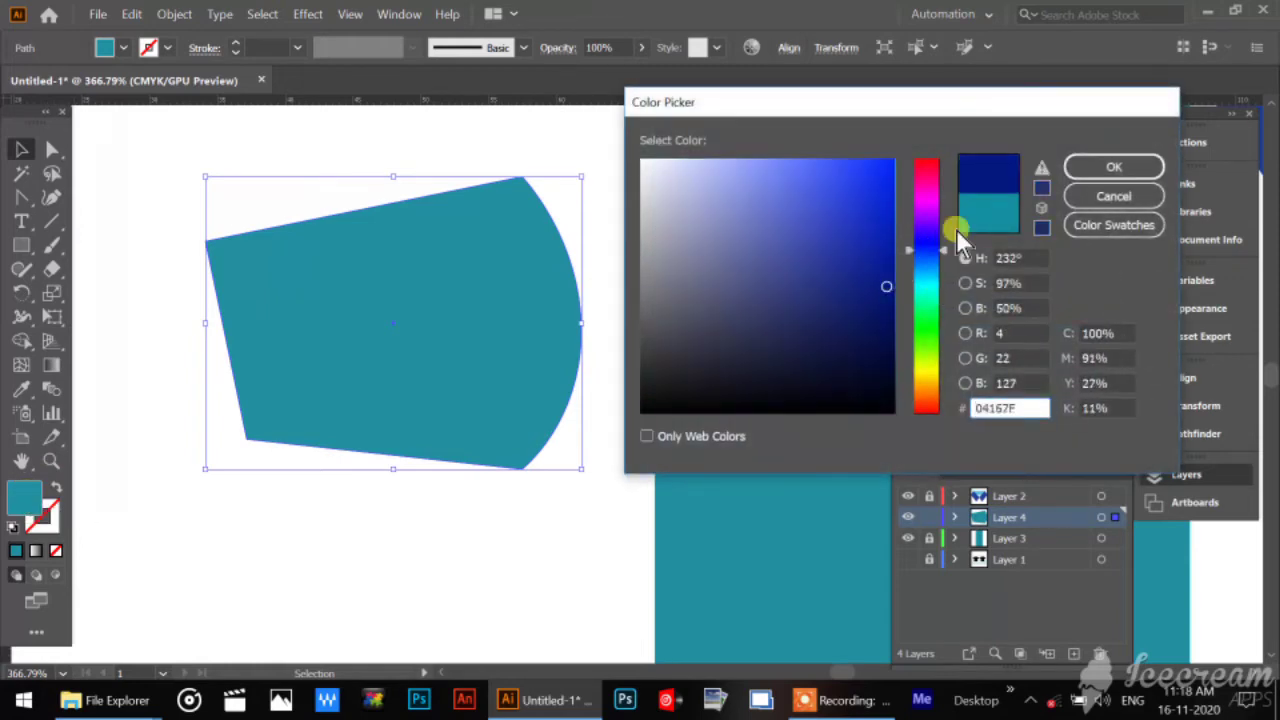
click(1095, 175)
Move the sleeve against the body so its upper inner corner meets the outer shoulder corner, and deselect it.
drag(597, 280, 503, 435)
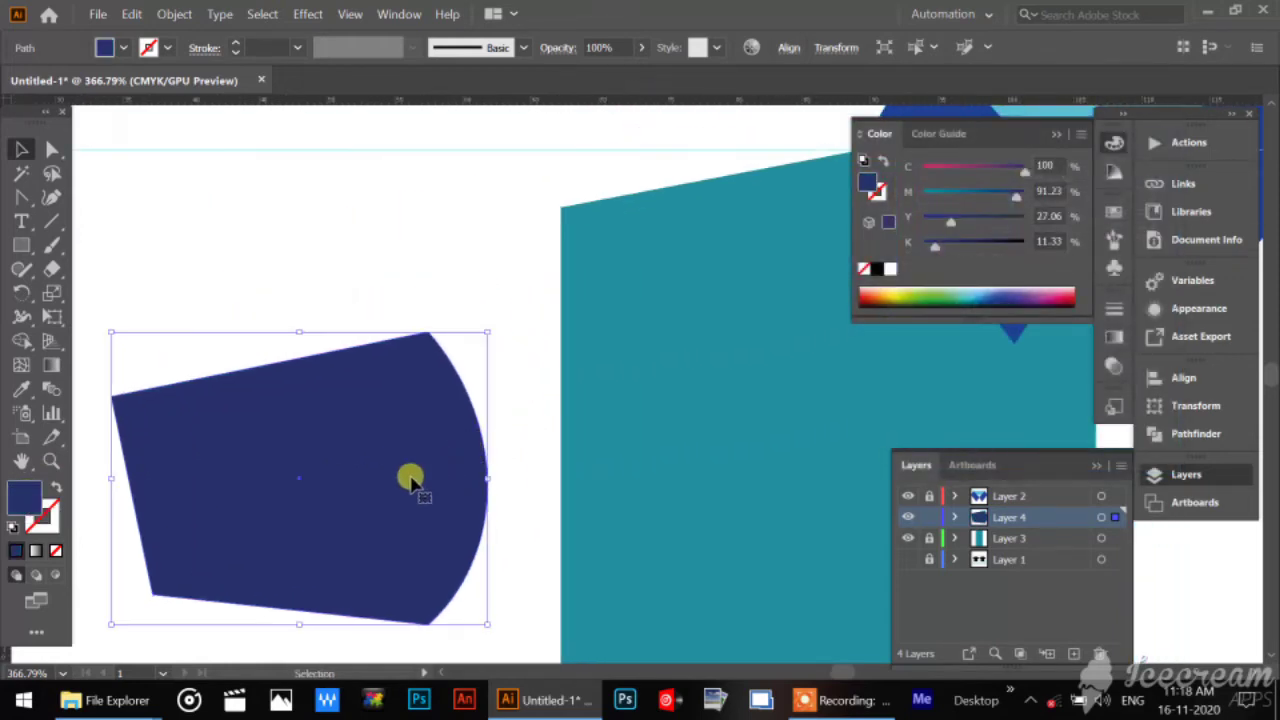
drag(412, 480, 543, 355)
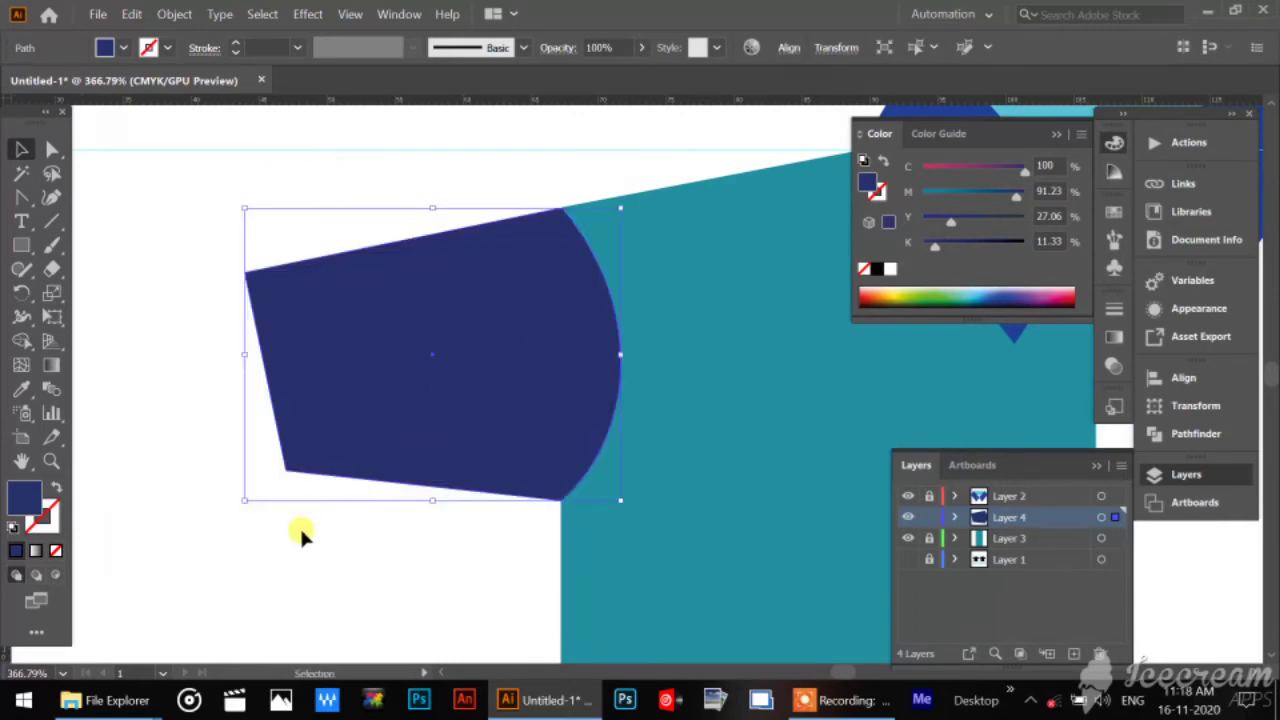
key(a)
key(ctrl+minus)
key(ctrl+minus)
key(ctrl+minus)
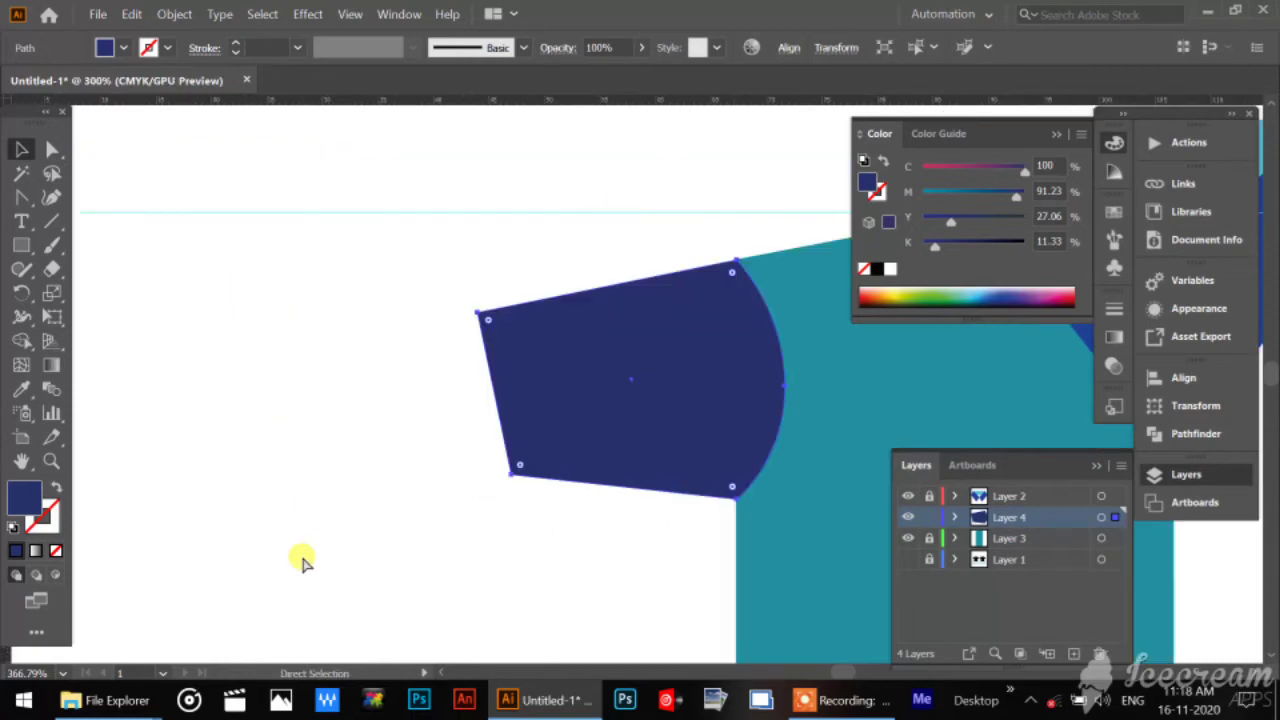
drag(486, 468, 238, 362)
click(52, 149)
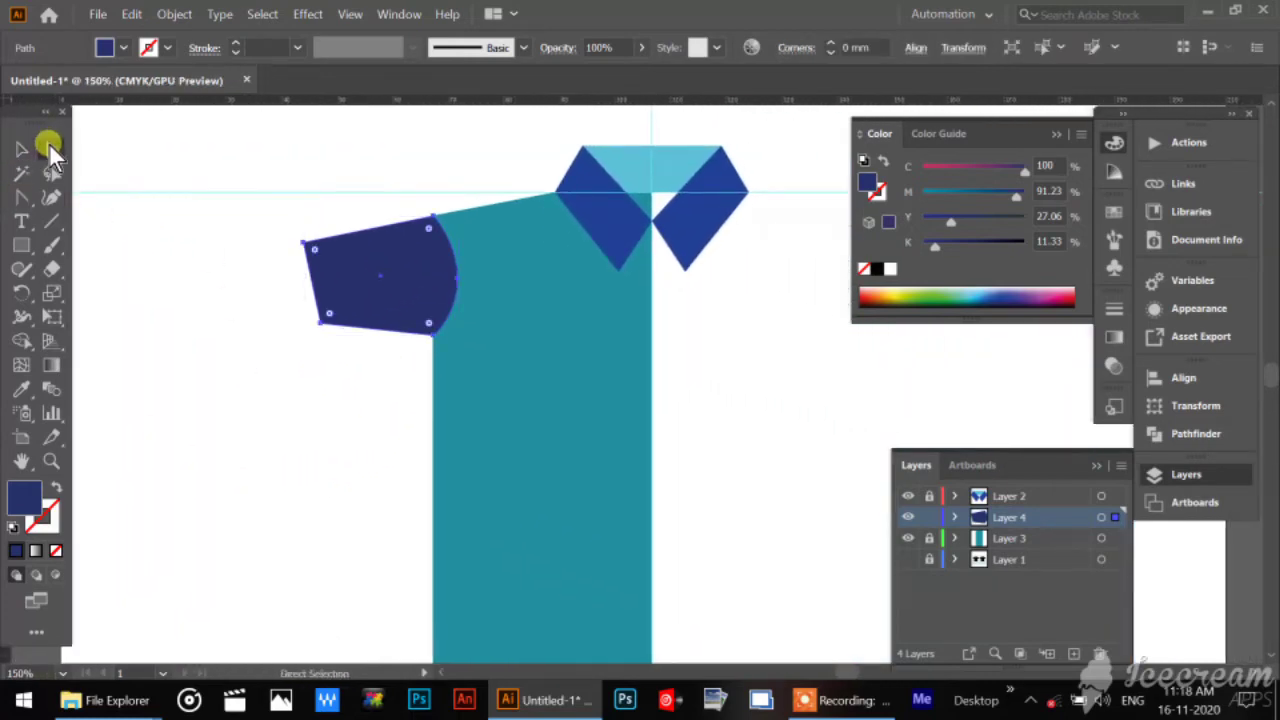
click(277, 305)
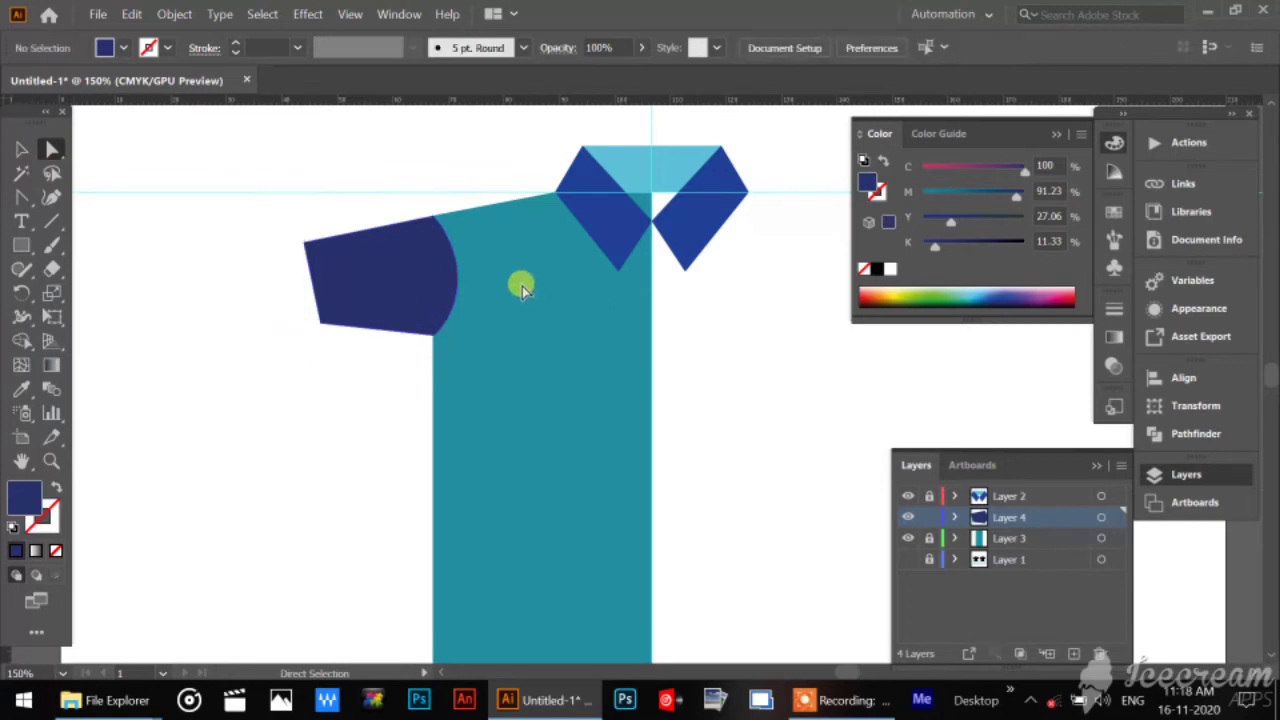
drag(270, 308, 463, 400)
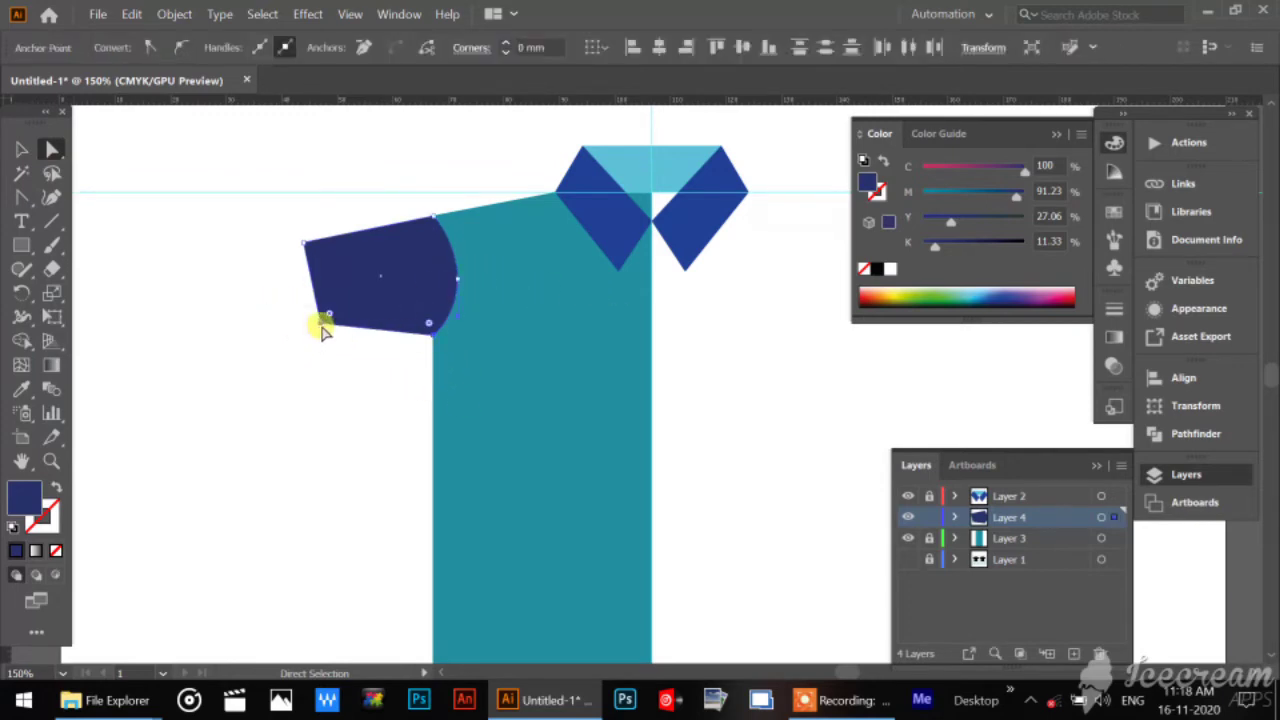
click(22, 150)
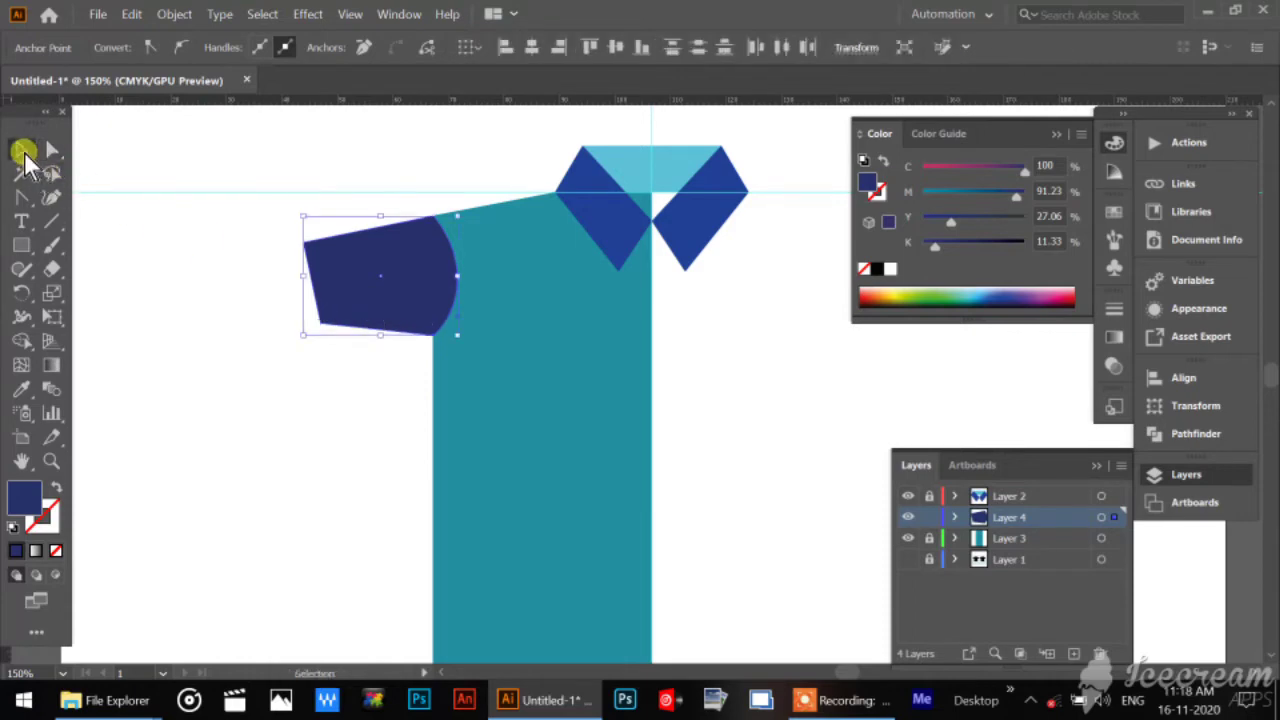
click(246, 250)
Enlarge the sleeve proportionally by pulling the outer lower corner of its bounding box away from the body.
click(343, 320)
click(308, 334)
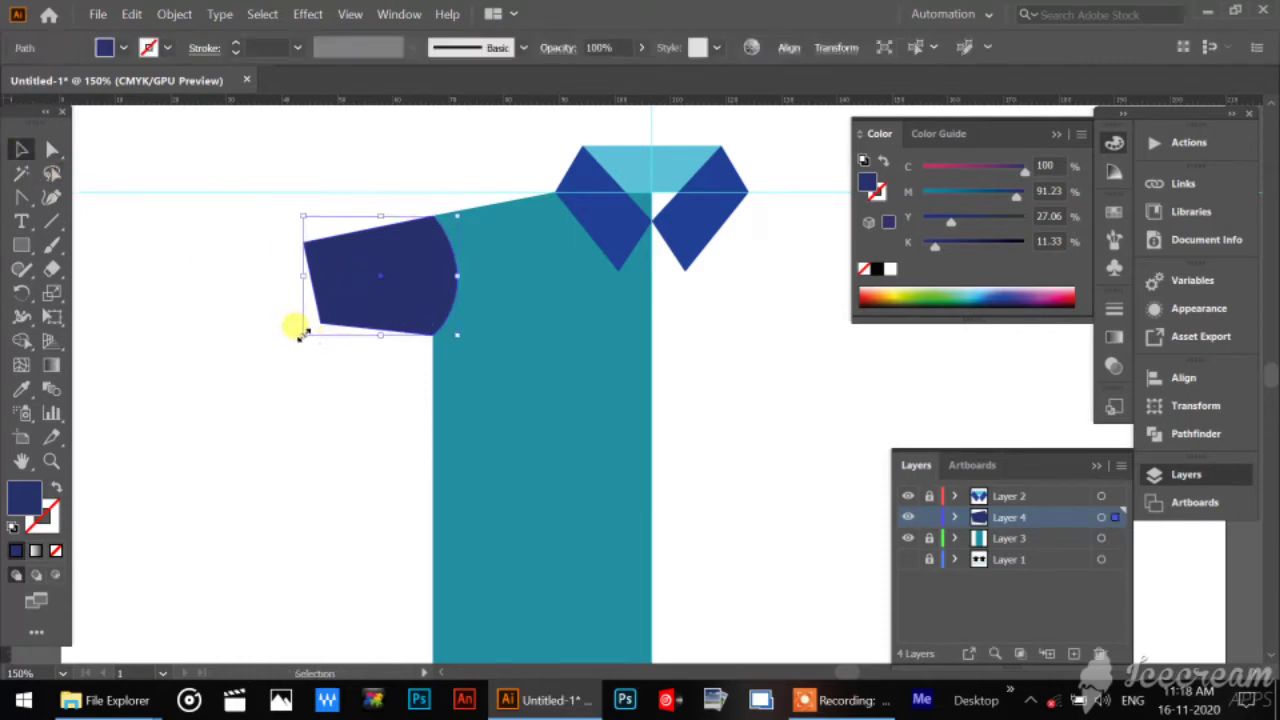
drag(300, 334, 268, 392)
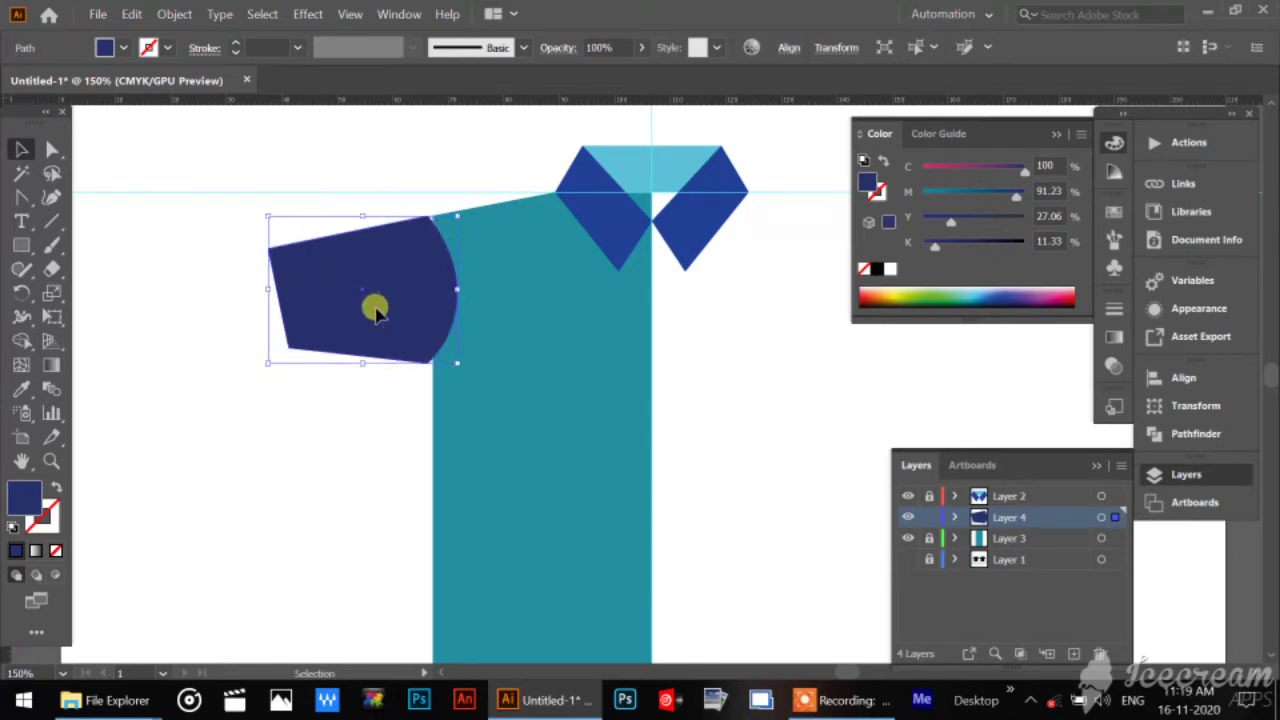
Shift the enlarged sleeve onto the body's outer shoulder corner and nudge it slightly outward and up.
drag(378, 311, 383, 314)
click(313, 500)
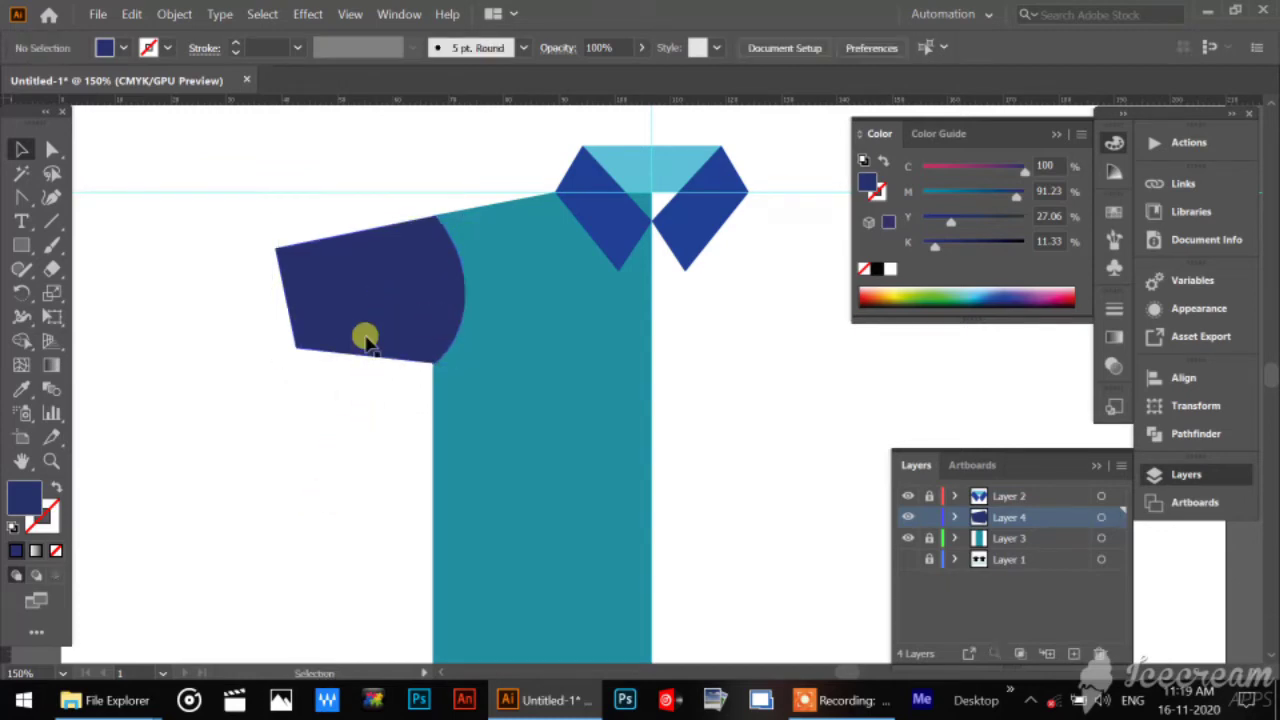
click(375, 285)
key(Left)
key(Up)
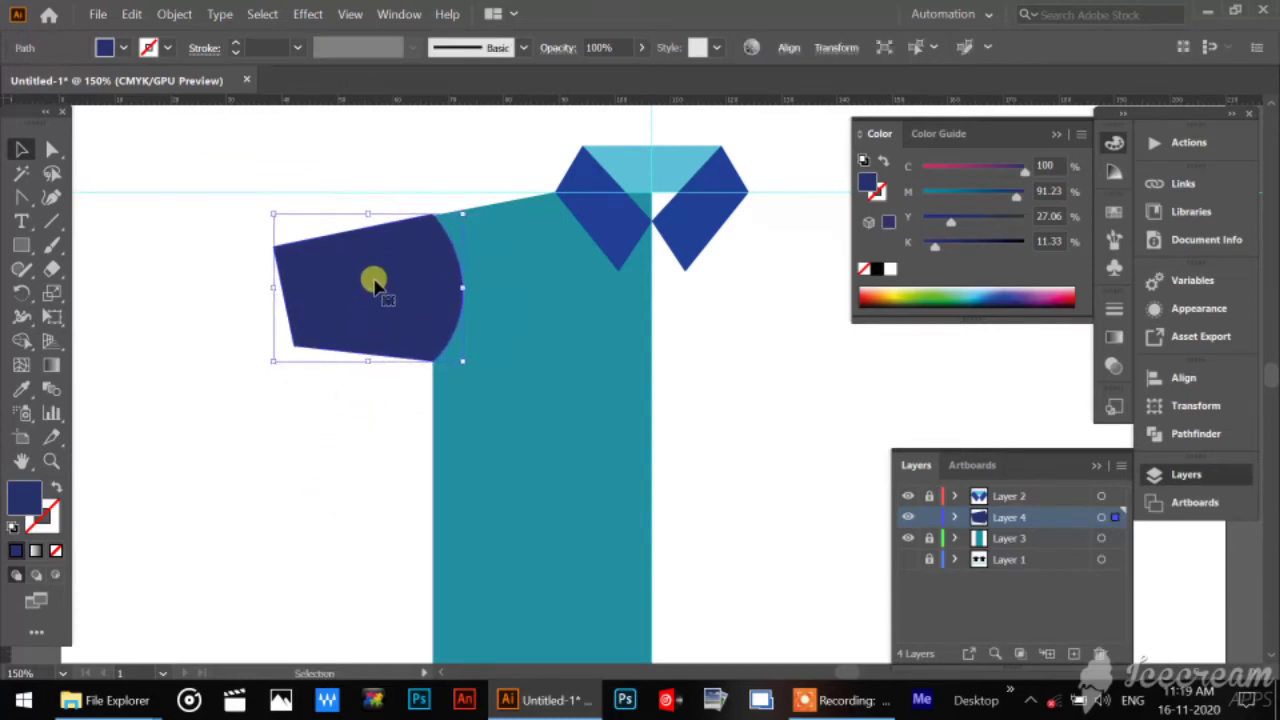
Nudge the navy sleeve down slightly, stretch its lower edge downward to make it taller, and deselect it.
key(Down)
click(375, 478)
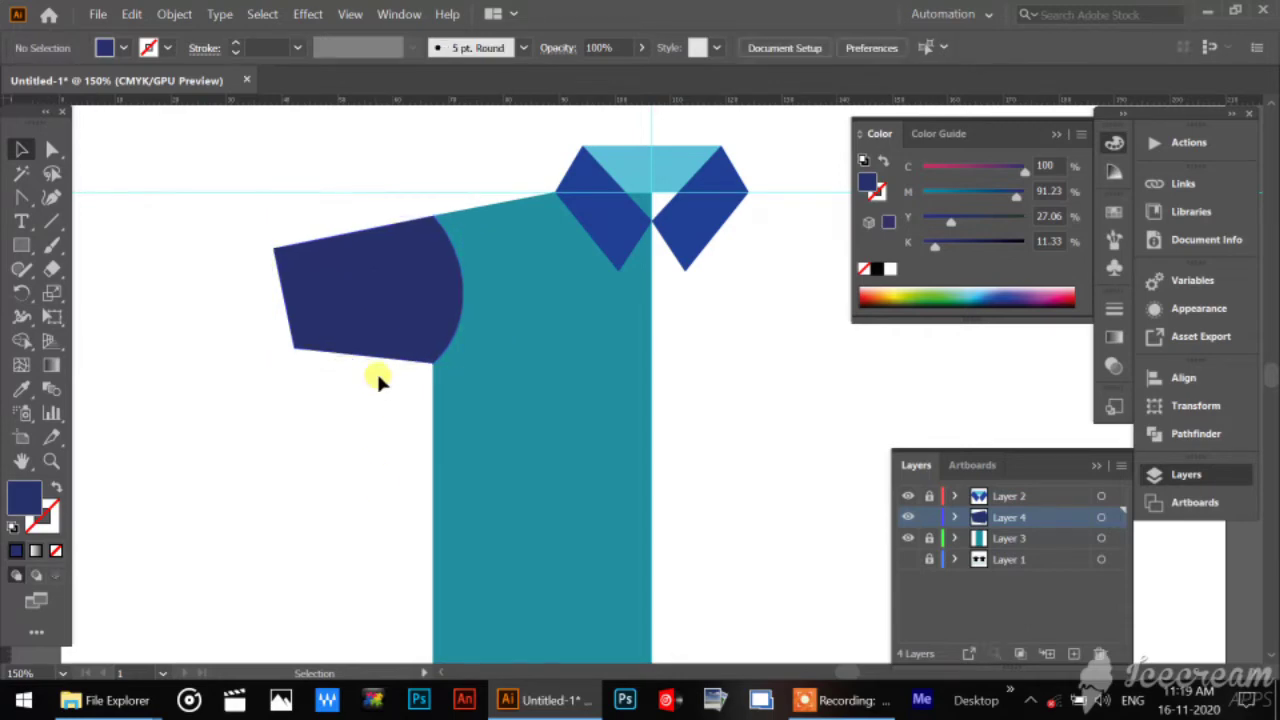
click(380, 326)
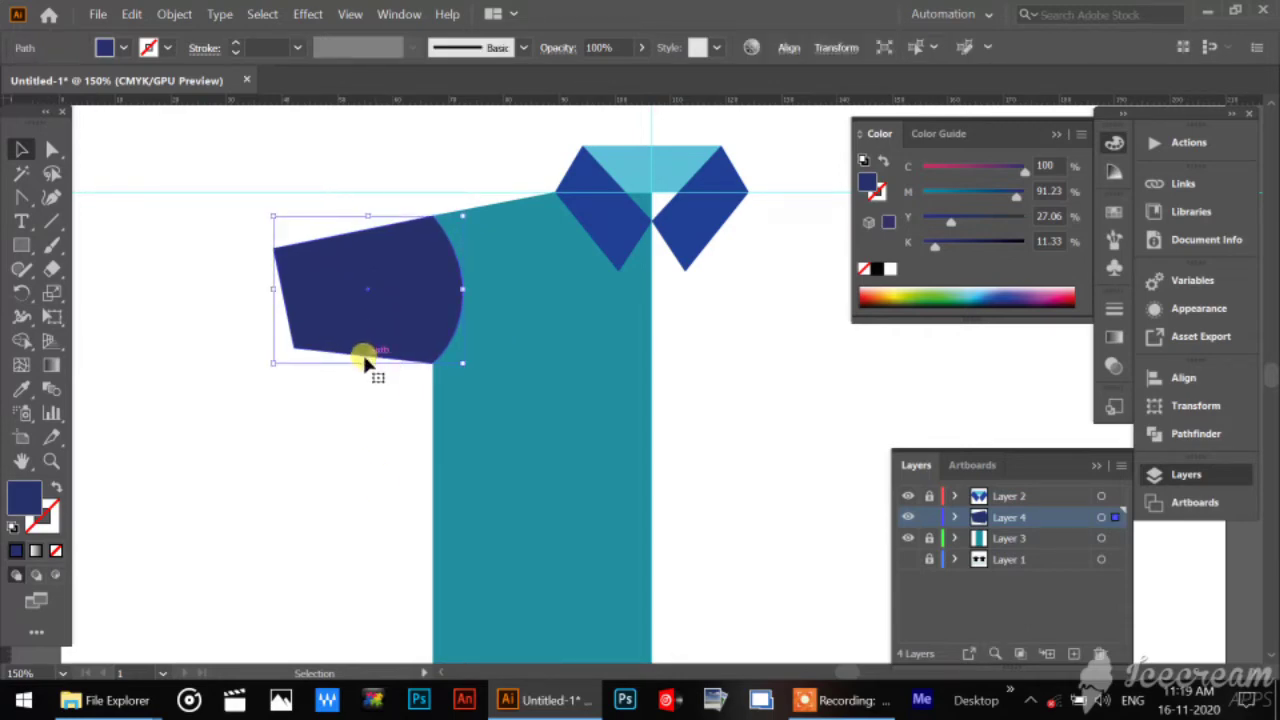
drag(366, 365, 366, 381)
click(364, 469)
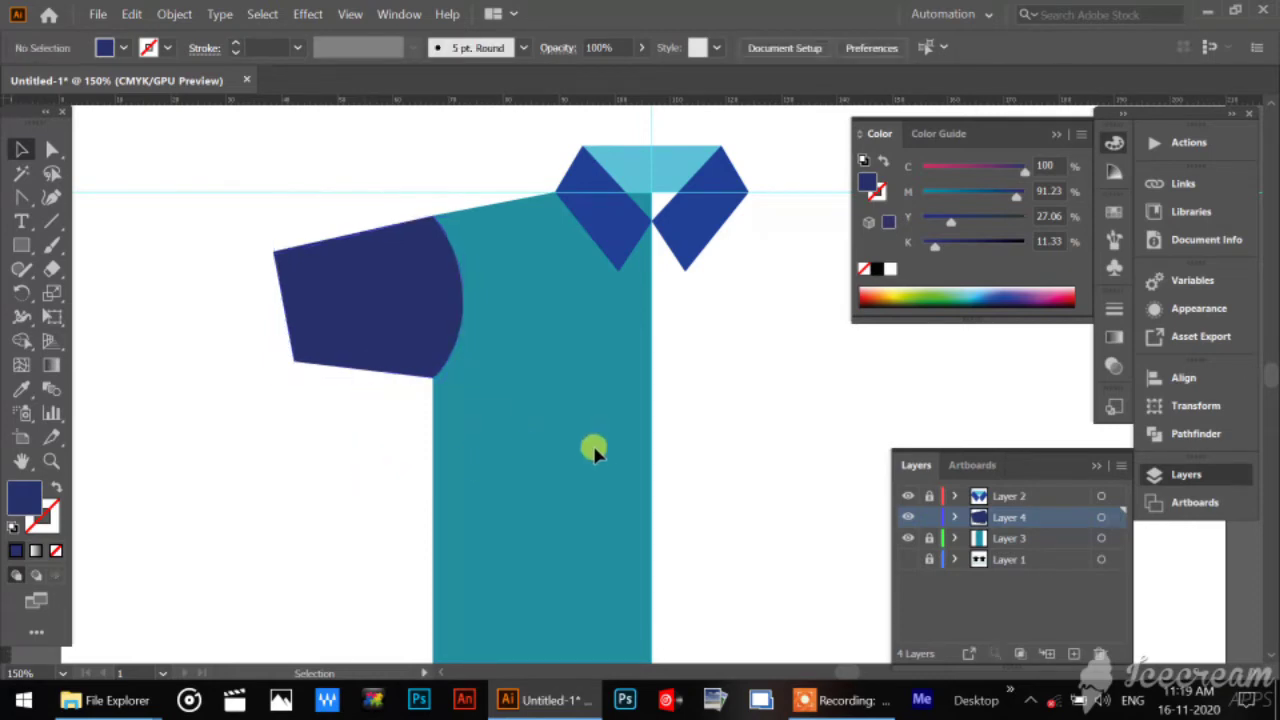
Shrink the sleeve slightly in width and height from its outer lower corner, keeping it attached at the shoulder, and deselect it.
drag(550, 522, 501, 562)
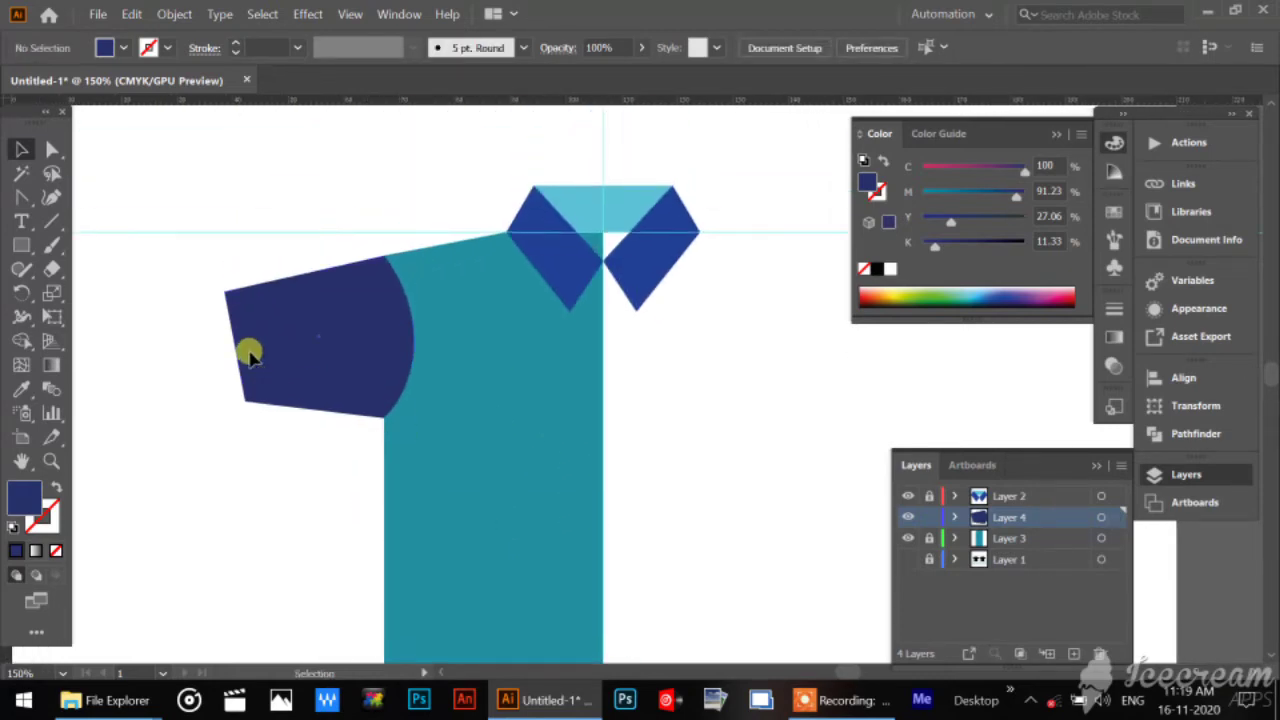
click(250, 353)
drag(221, 416, 231, 404)
click(280, 530)
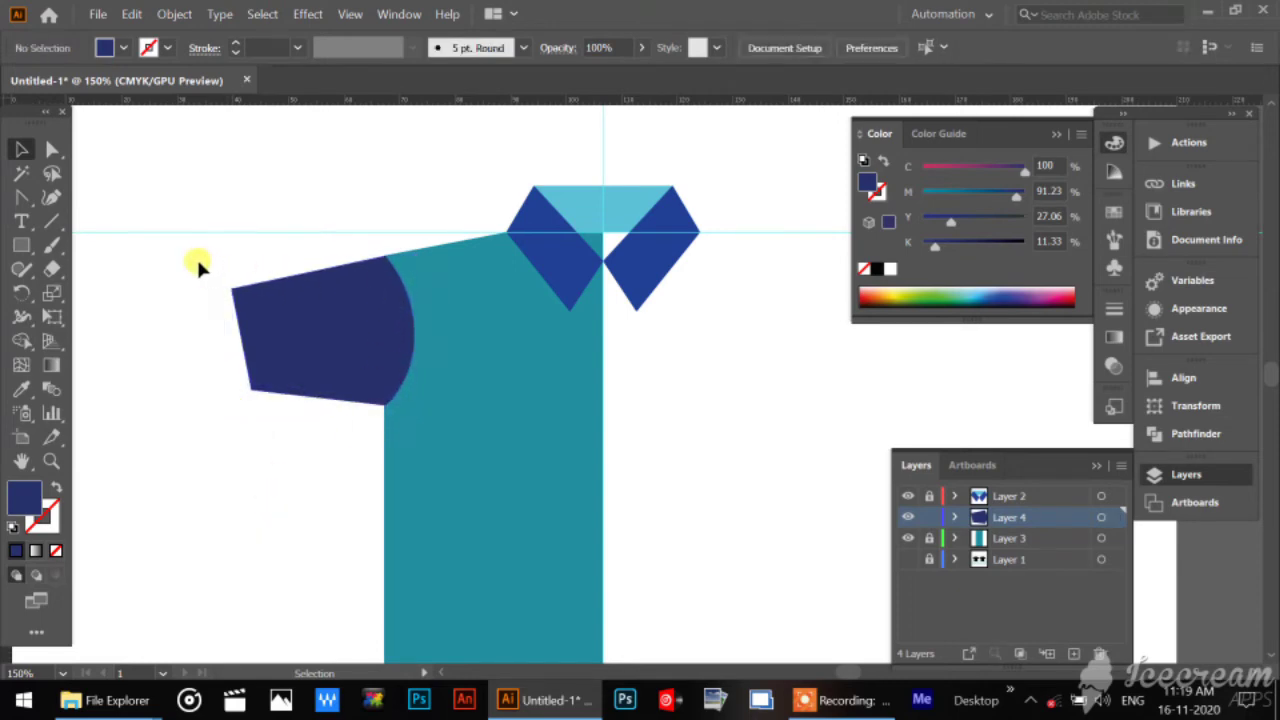
Shift only the sleeve's two outer cuff anchor points slightly downward so the sleeve slopes more, and deselect them.
drag(197, 261, 446, 534)
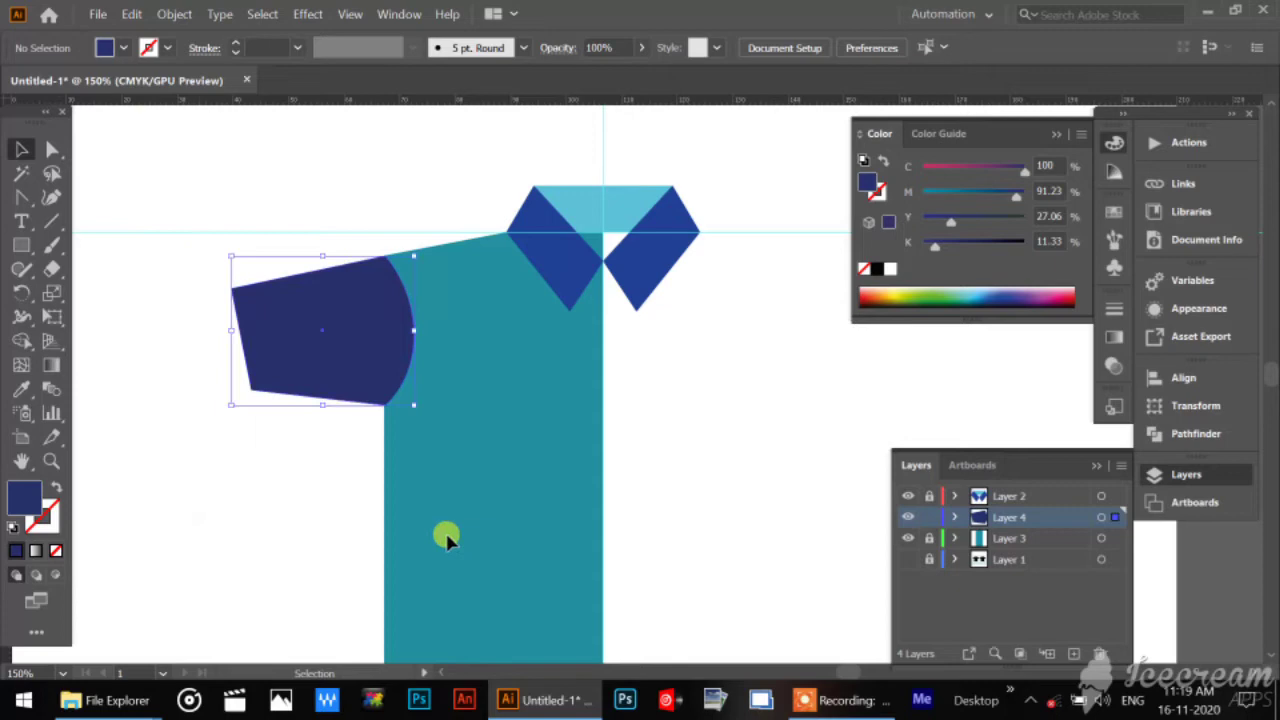
click(263, 531)
click(52, 148)
drag(202, 255, 278, 429)
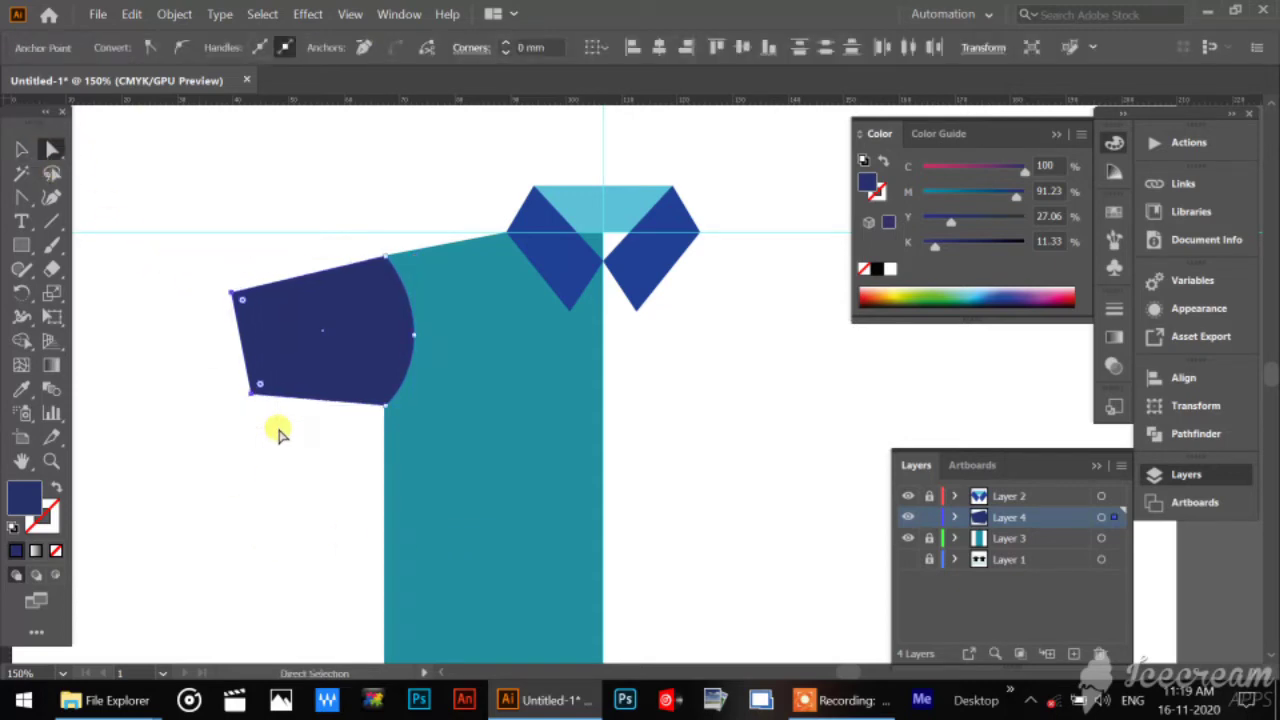
click(278, 432)
Return to the Selection tool and unlock the shirt body's layer, Layer 3.
click(20, 150)
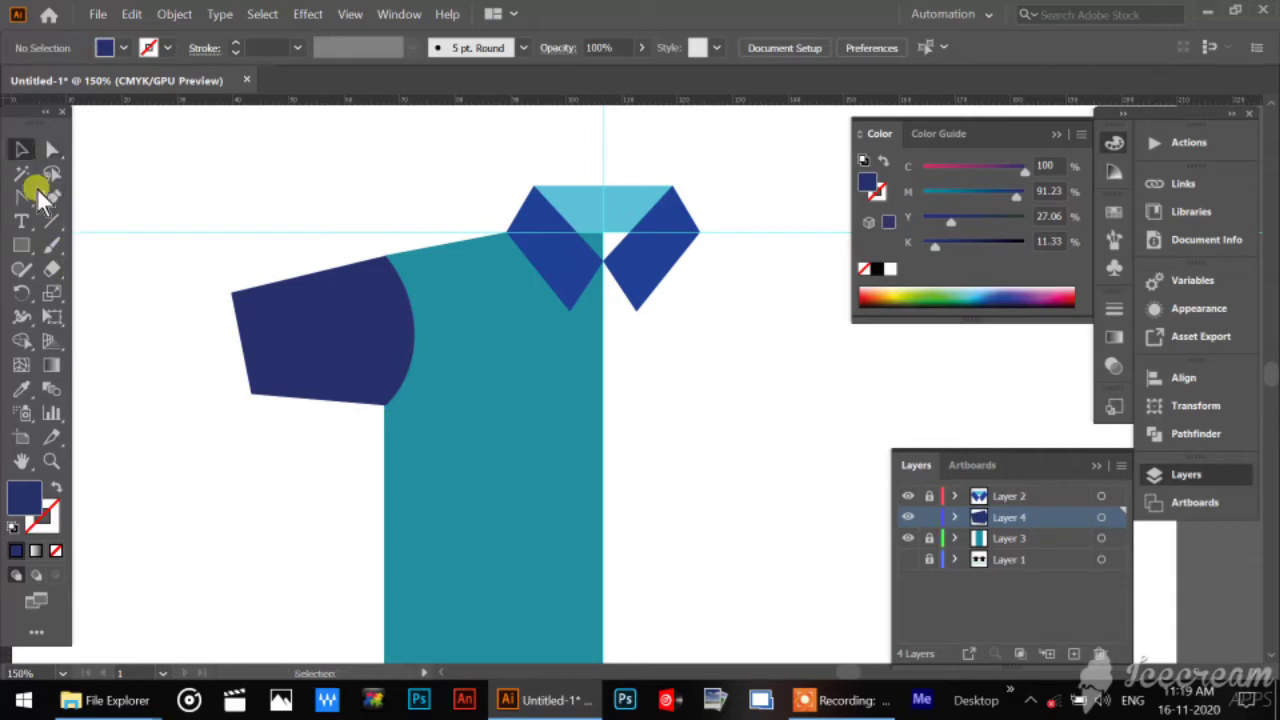
drag(478, 473, 429, 450)
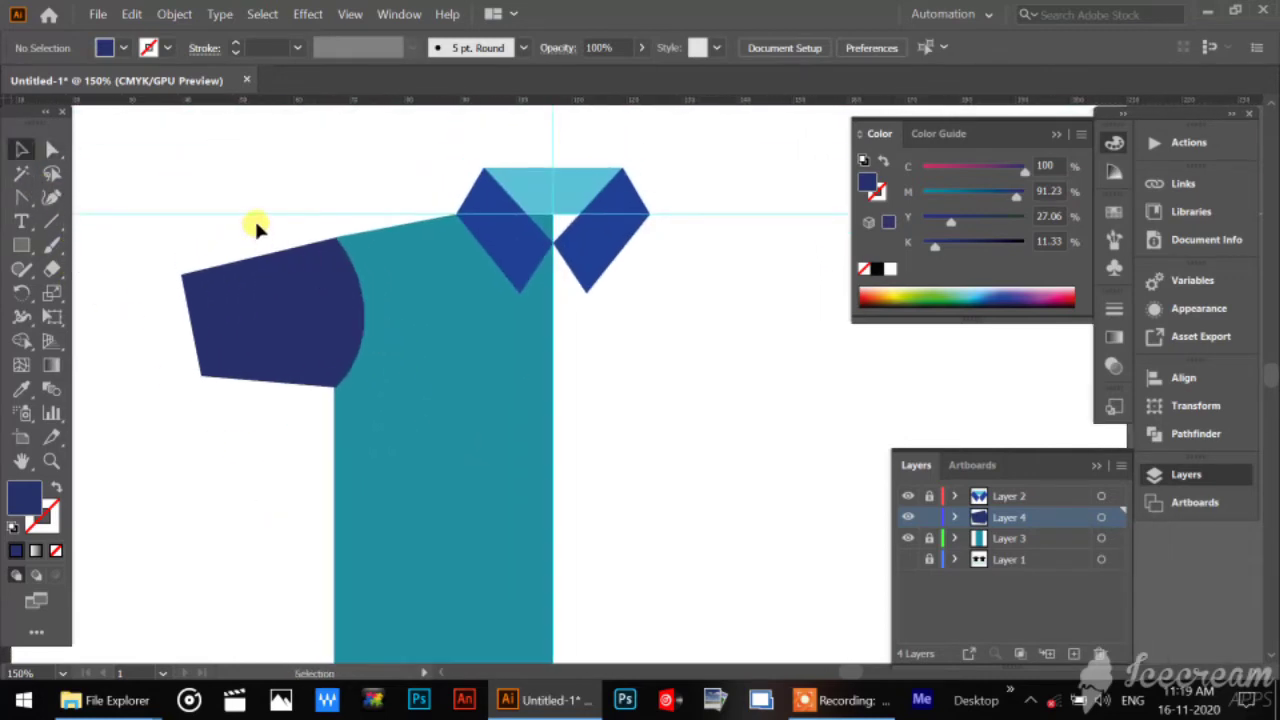
click(929, 559)
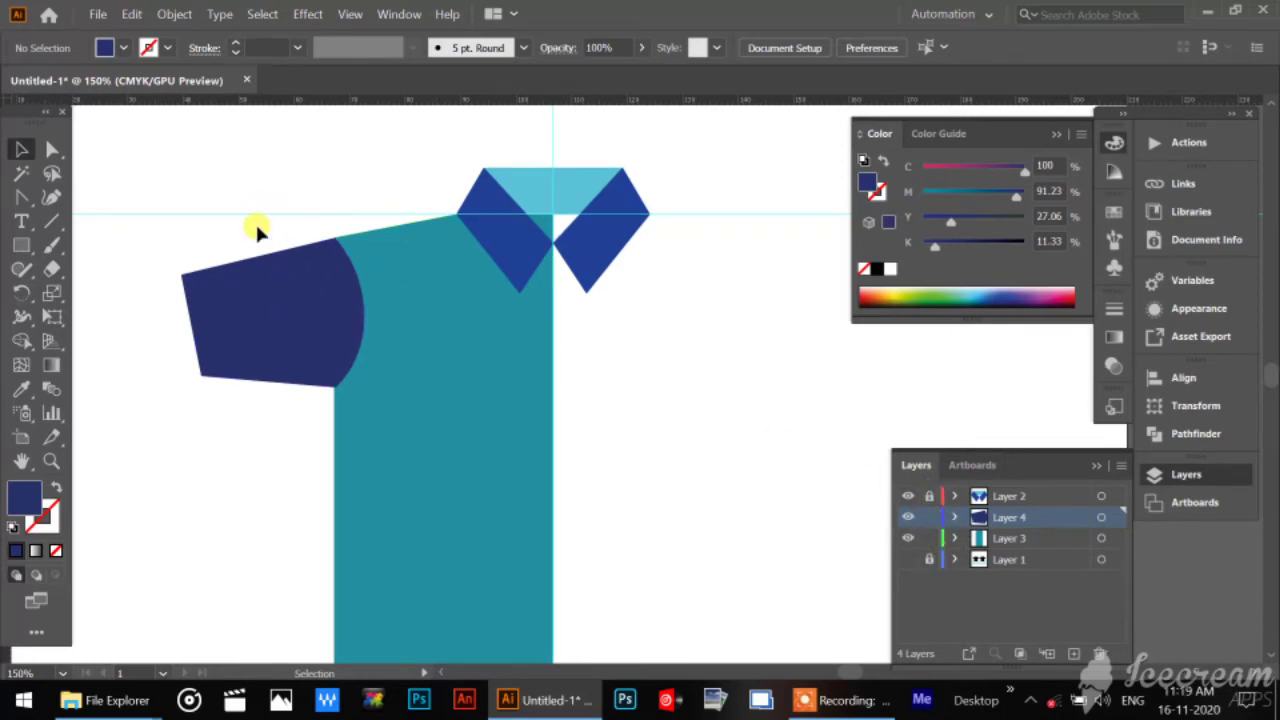
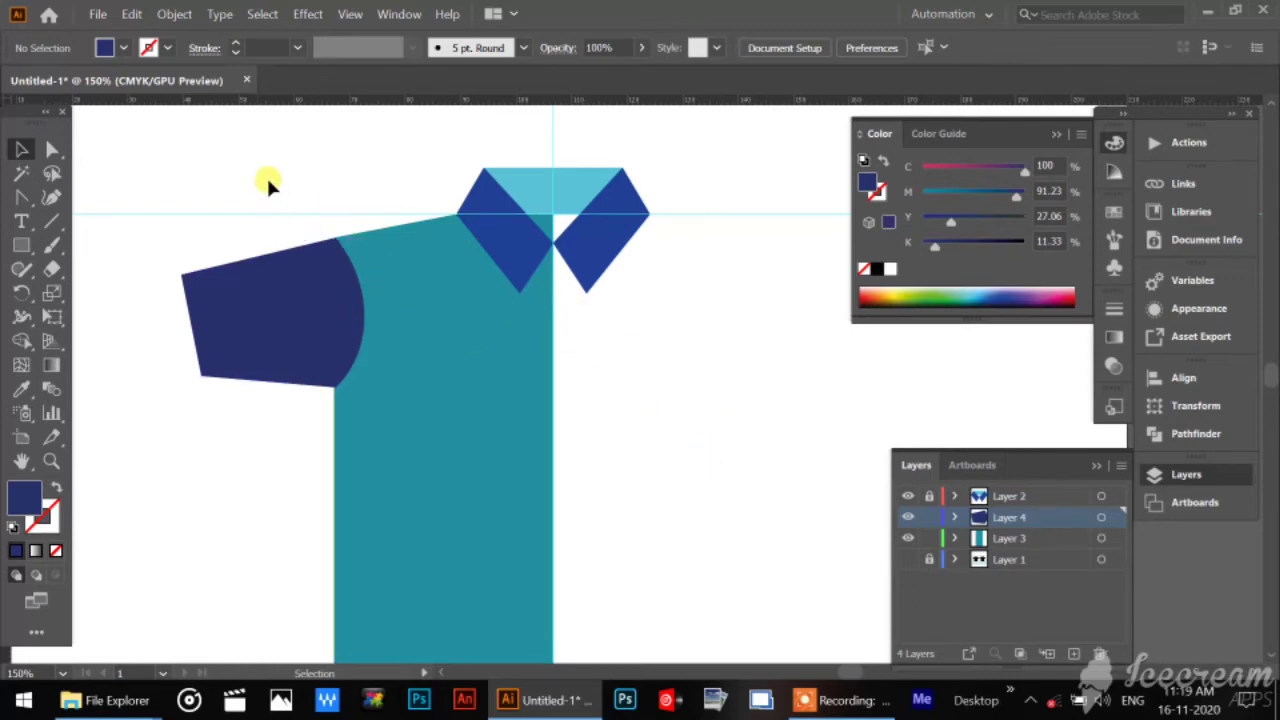
Select the navy sleeve and half body together and reflect a copy of them across the vertical axis.
drag(268, 183, 452, 512)
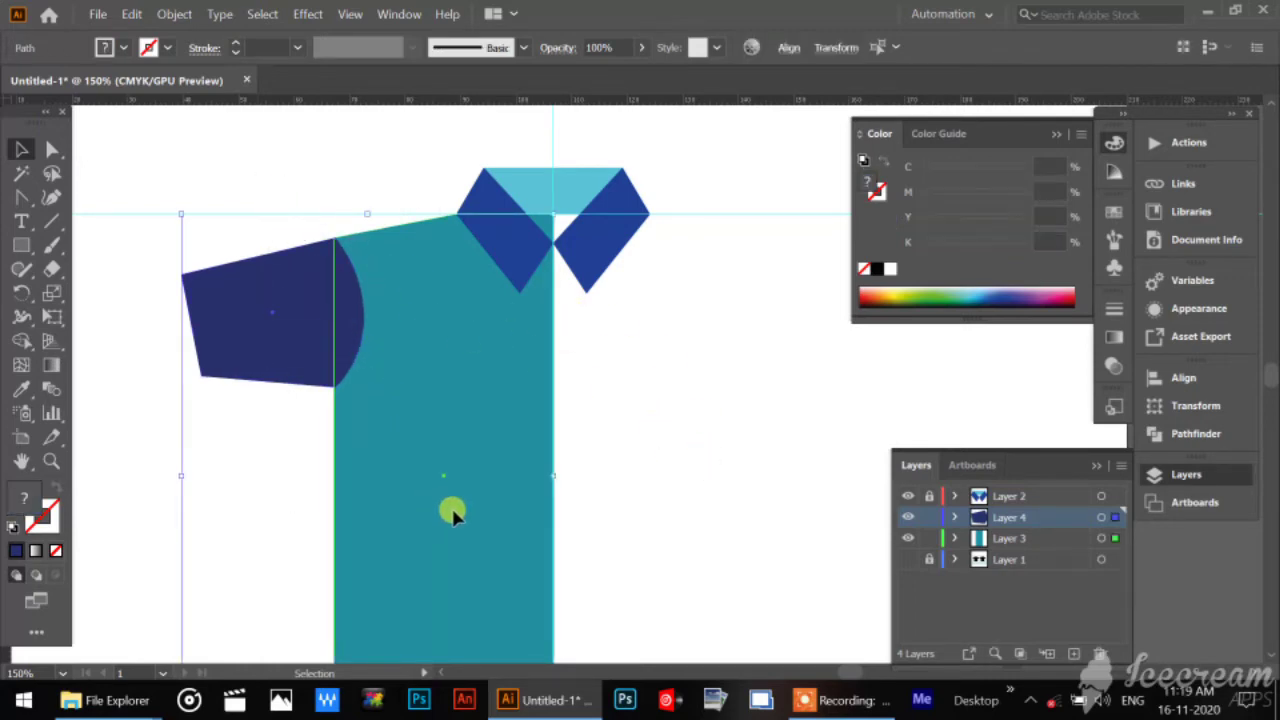
click(739, 410)
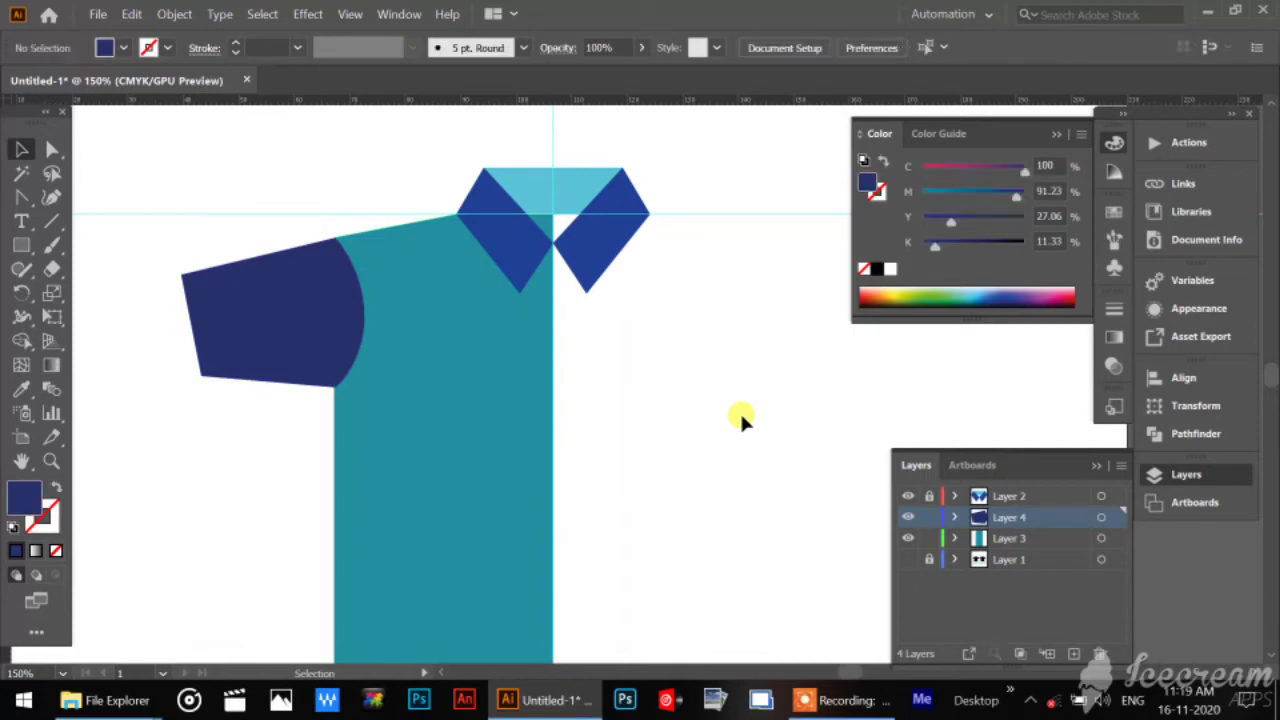
drag(286, 178, 403, 480)
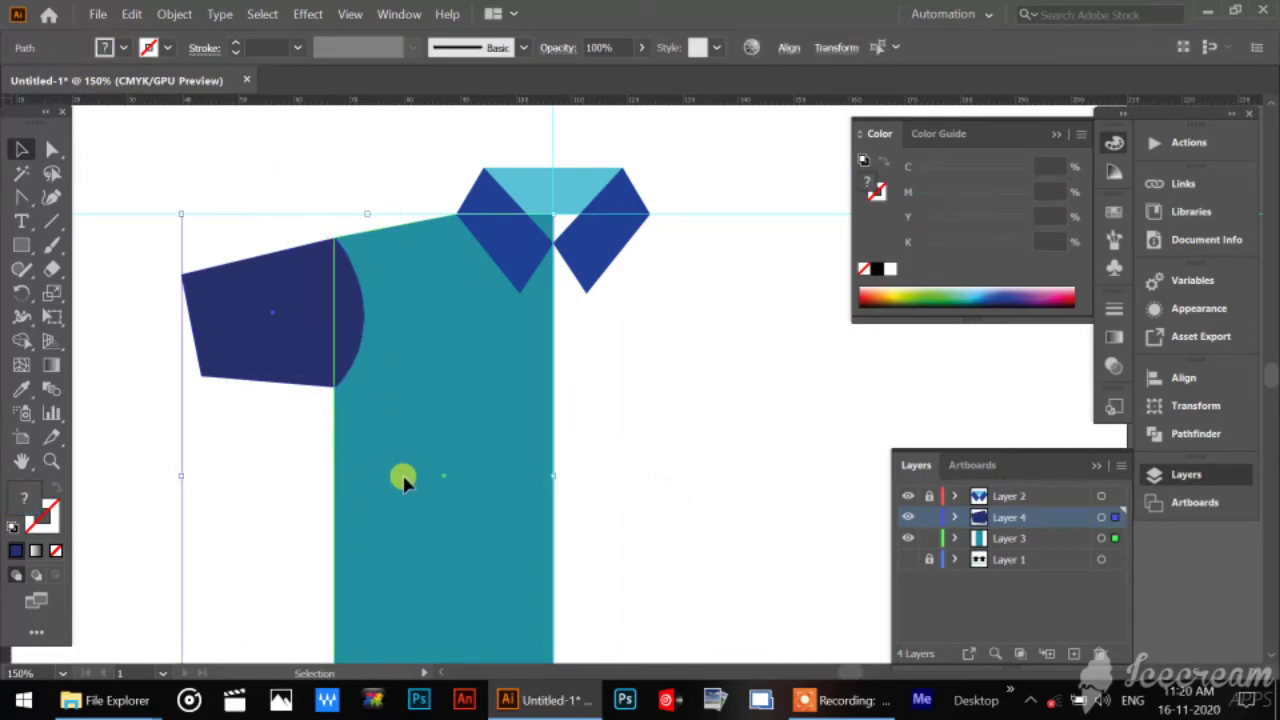
right_click(403, 333)
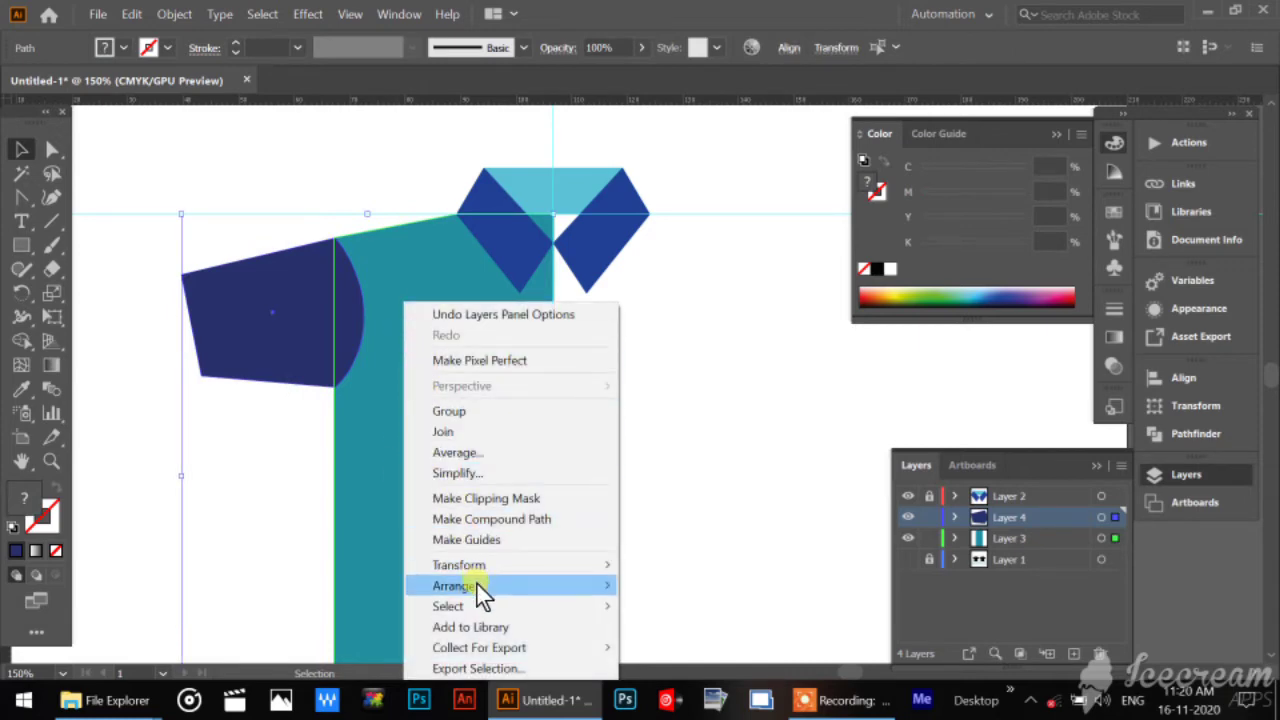
mouse_move(492, 574)
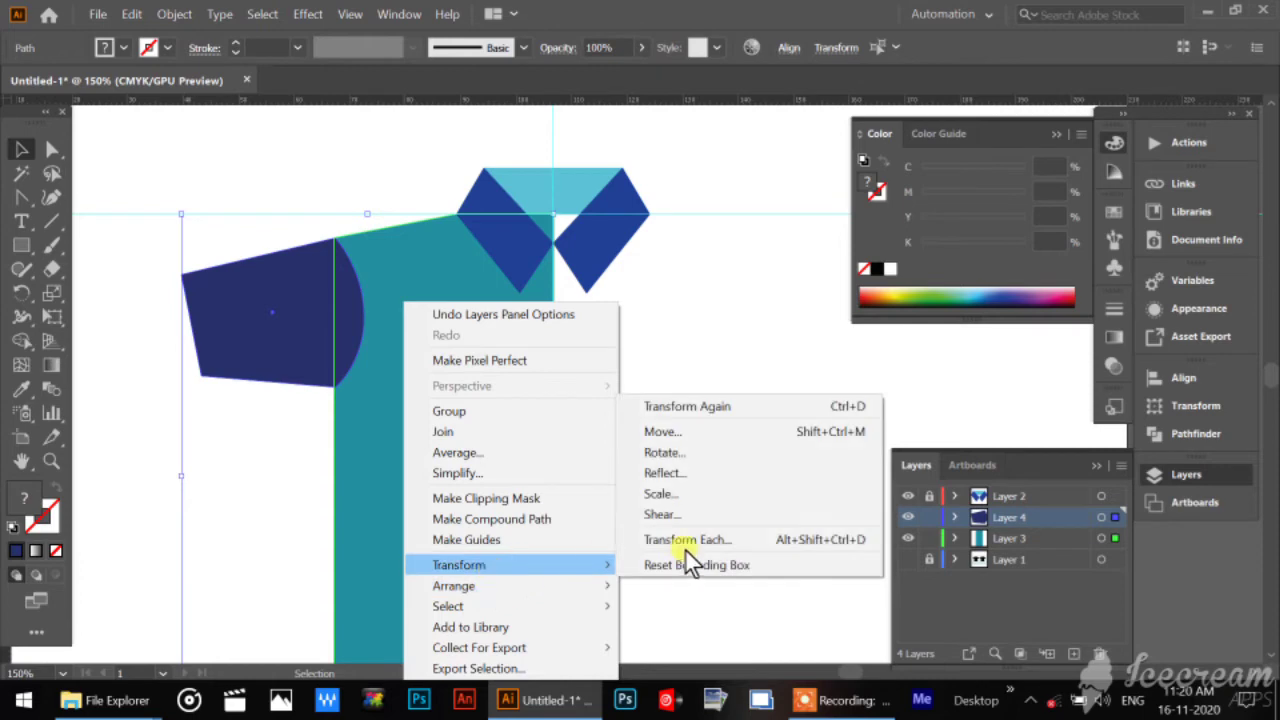
click(697, 474)
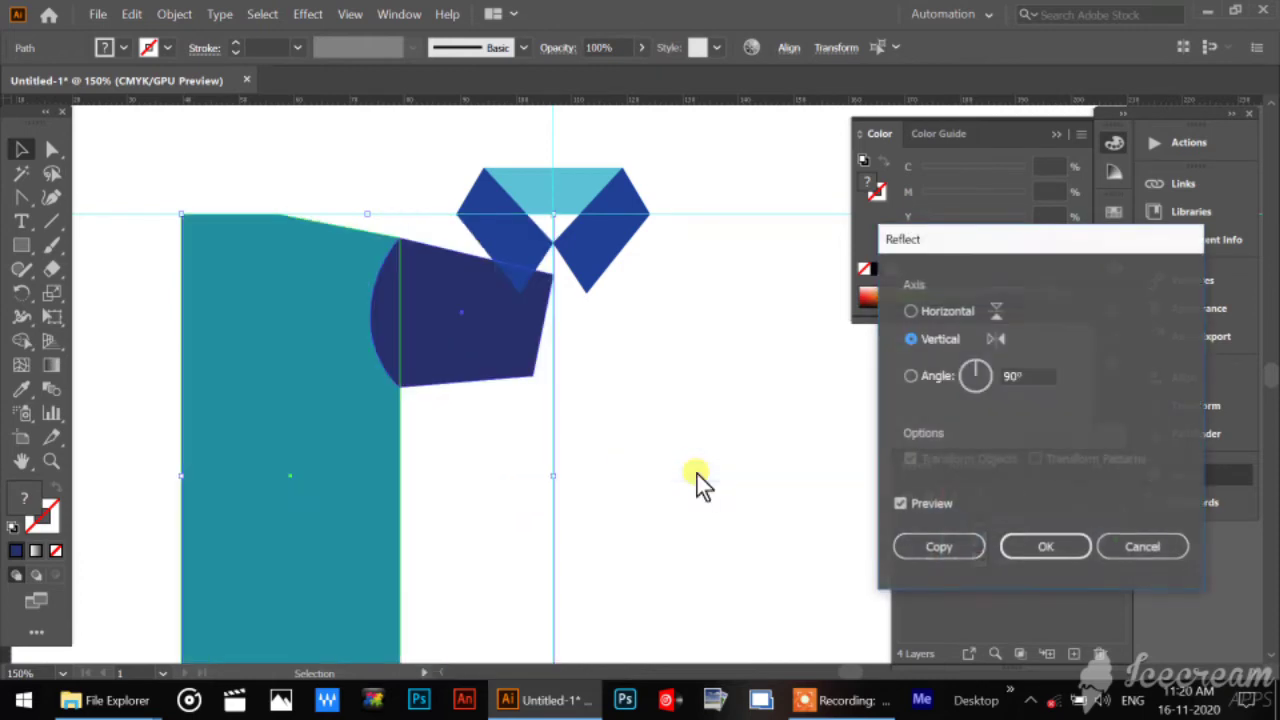
click(945, 547)
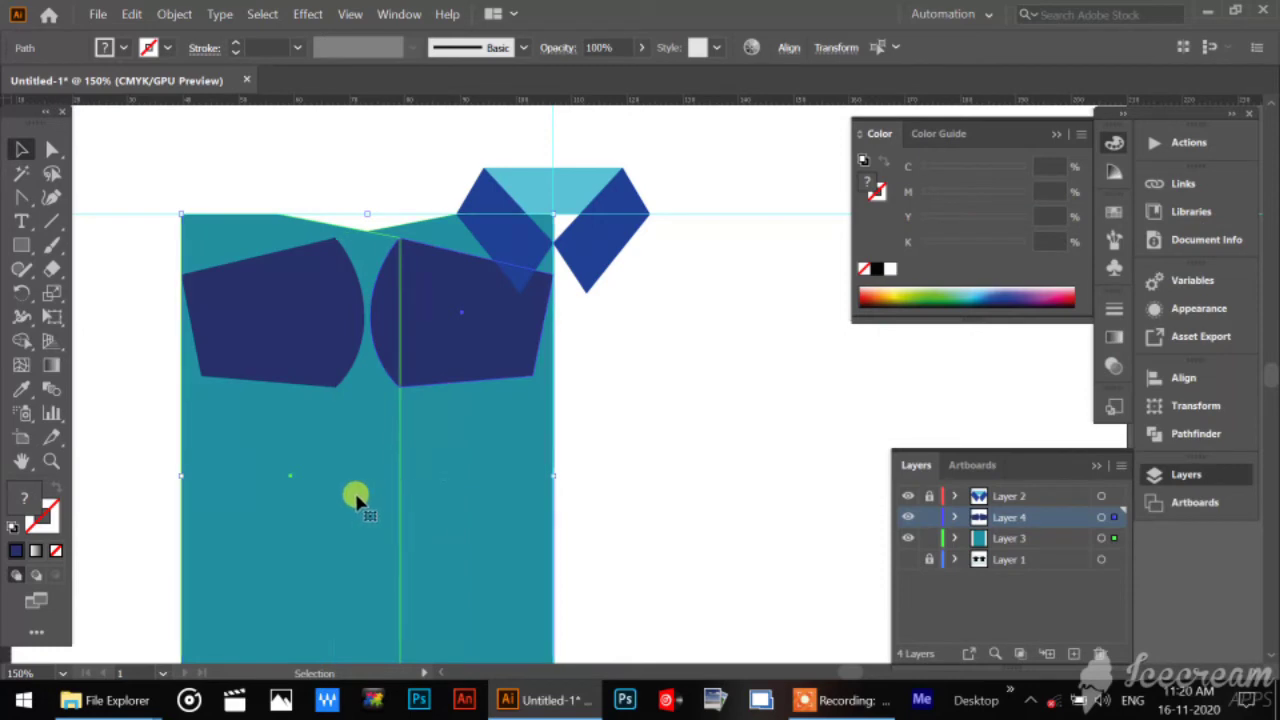
Move the mirrored sleeve and half body right until they meet the original half at the centre guide, and deselect them.
key(shift+Right)
key(shift+Right)
key(shift+Right)
key(shift+Right)
key(shift+Right)
key(shift+Right)
key(shift+Right)
key(shift+Right)
key(shift+Right)
key(shift+Right)
key(shift+Right)
key(shift+Right)
key(shift+Right)
key(shift+Right)
key(shift+Right)
key(shift+Right)
key(shift+Right)
key(shift+Right)
key(shift+Right)
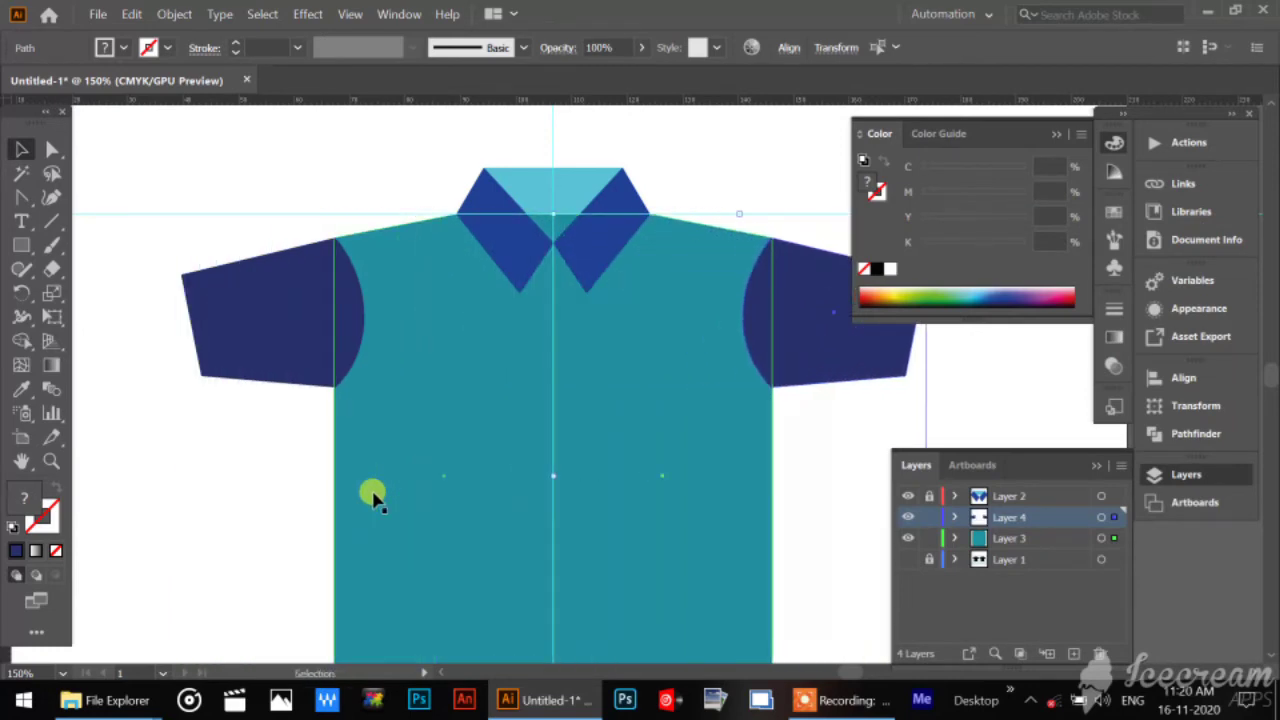
click(839, 515)
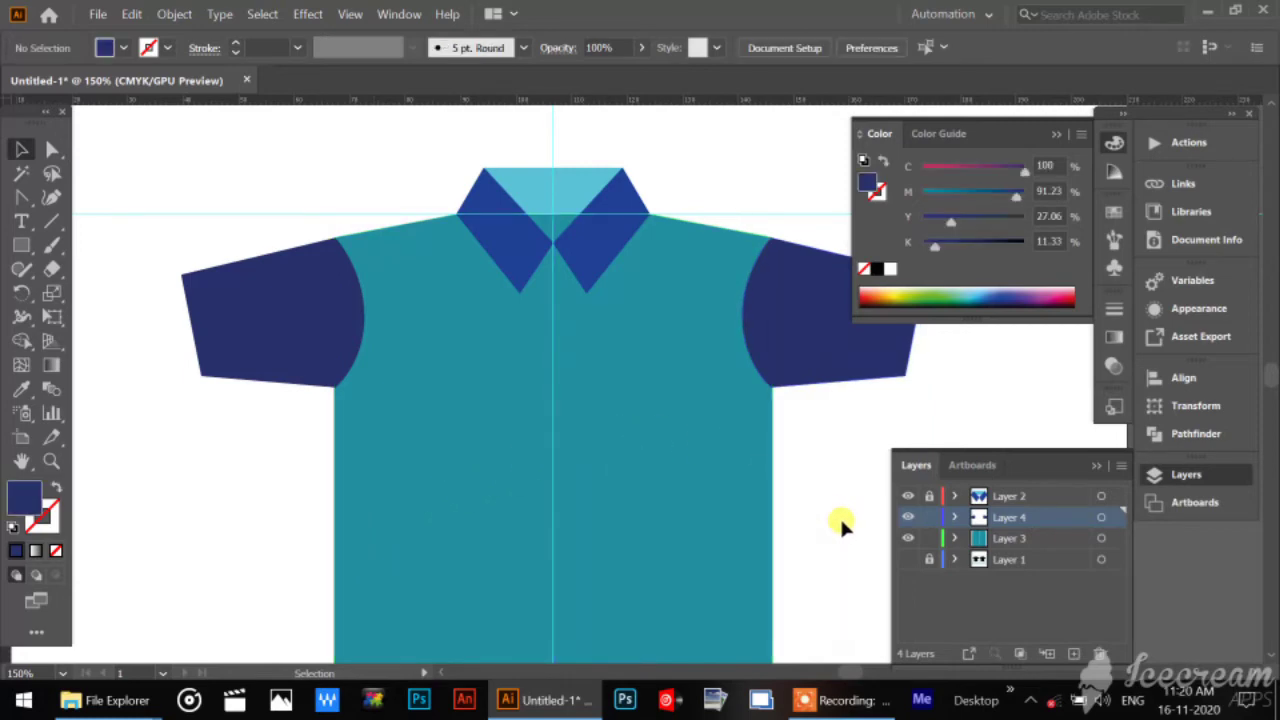
Recolor only the right body half bright green (C 70.59, M 0, Y 100, K 0) and deselect it.
key(ctrl+minus)
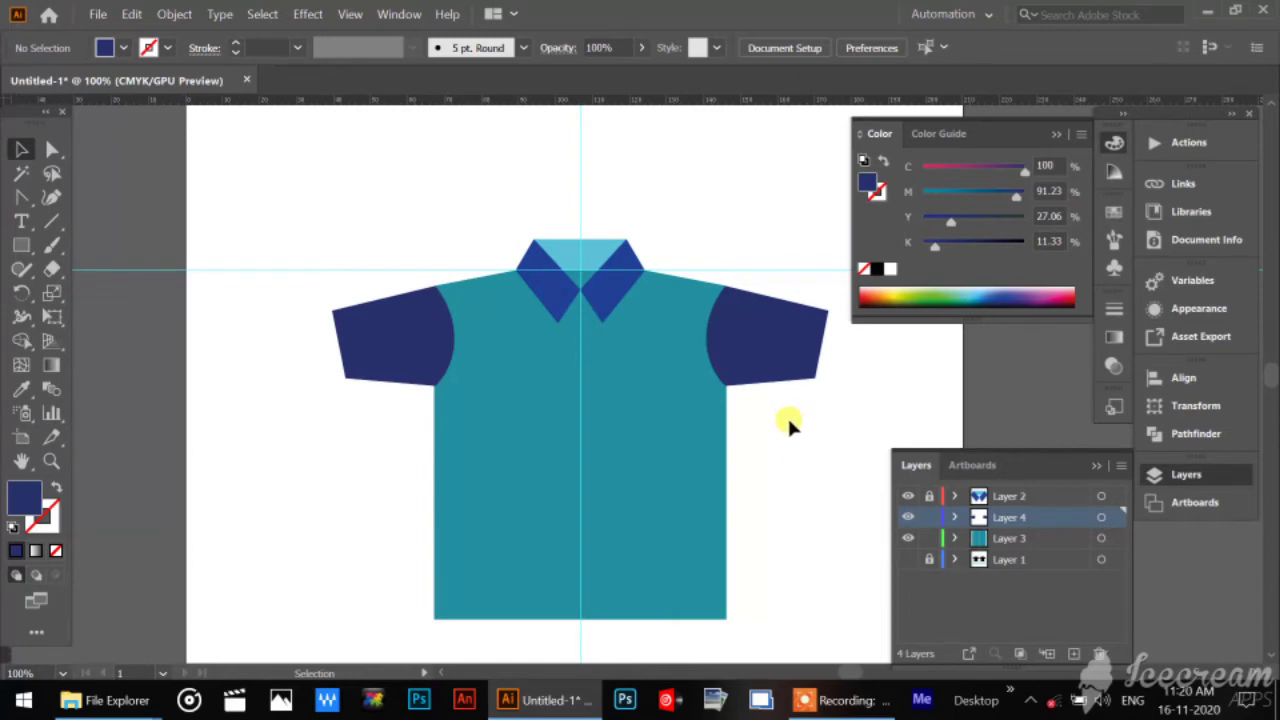
drag(790, 425, 713, 383)
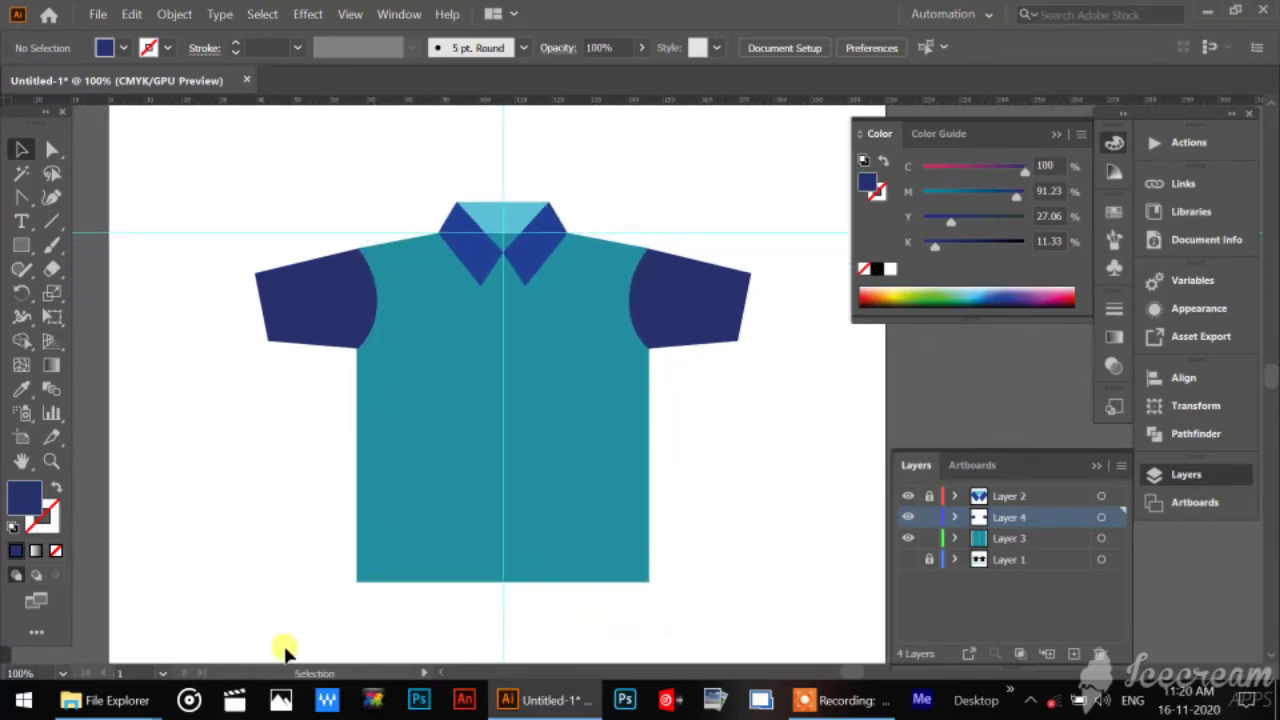
drag(322, 590, 761, 458)
click(713, 492)
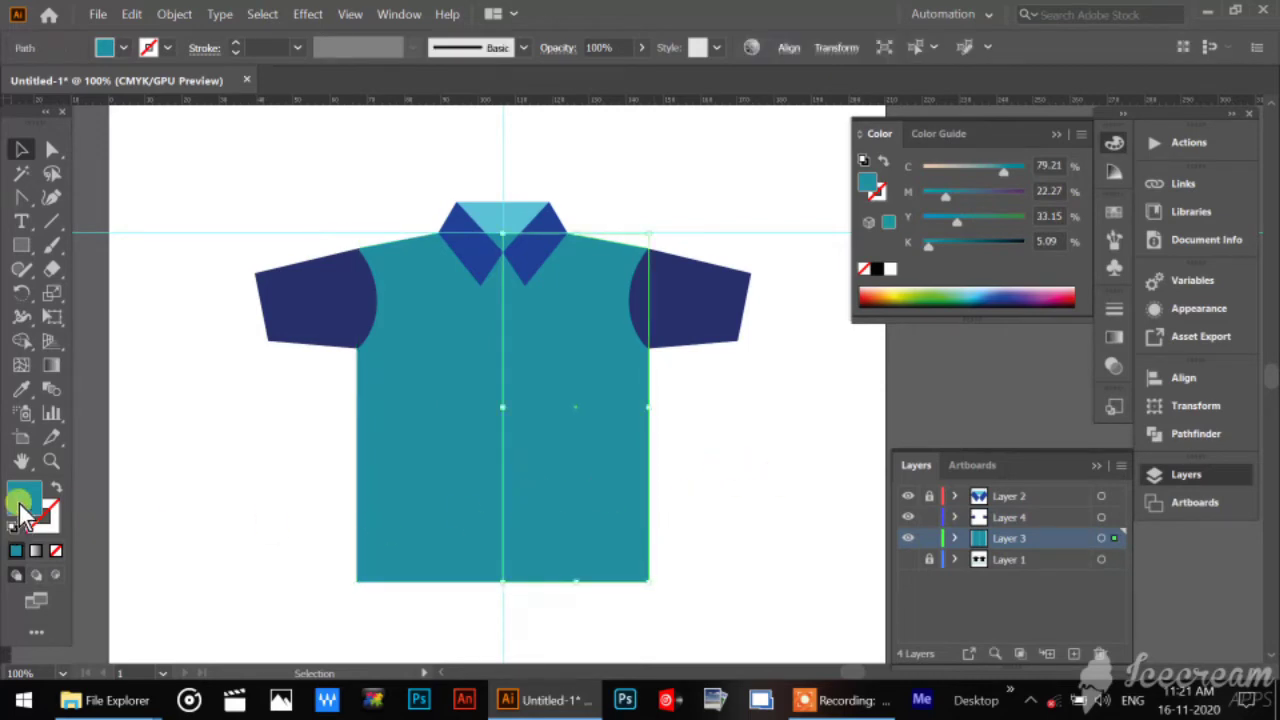
click(940, 288)
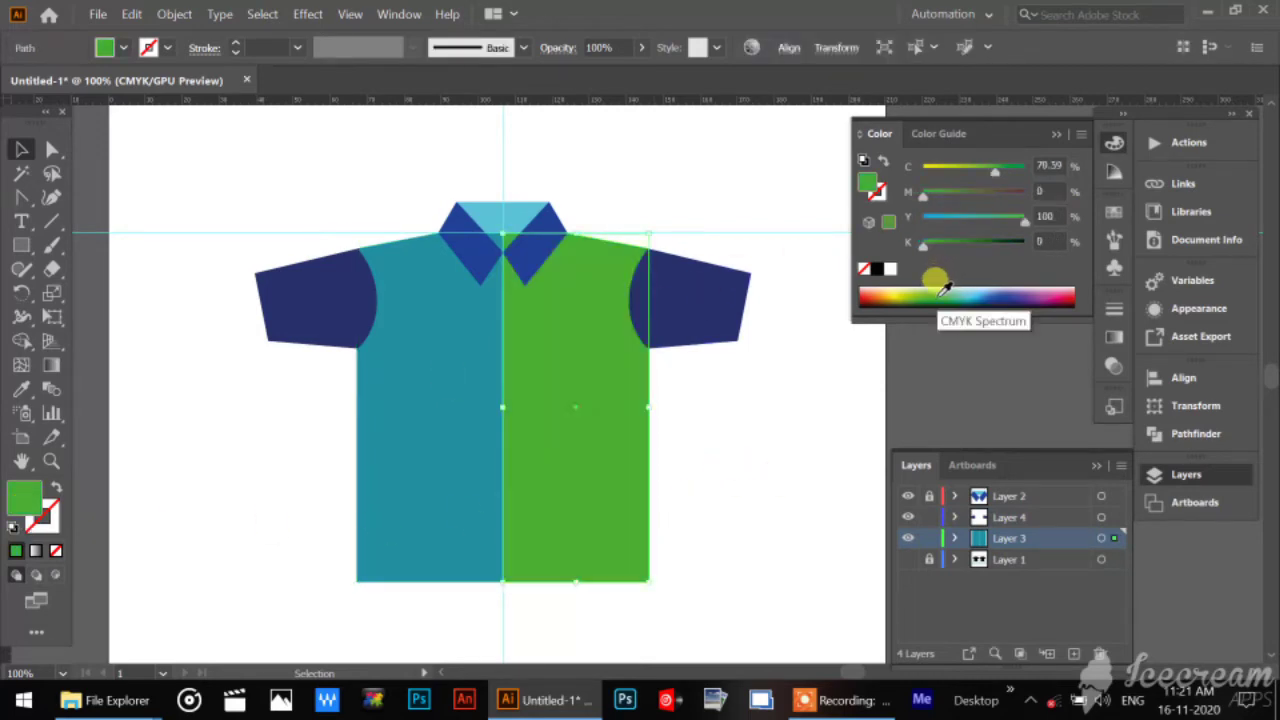
click(710, 491)
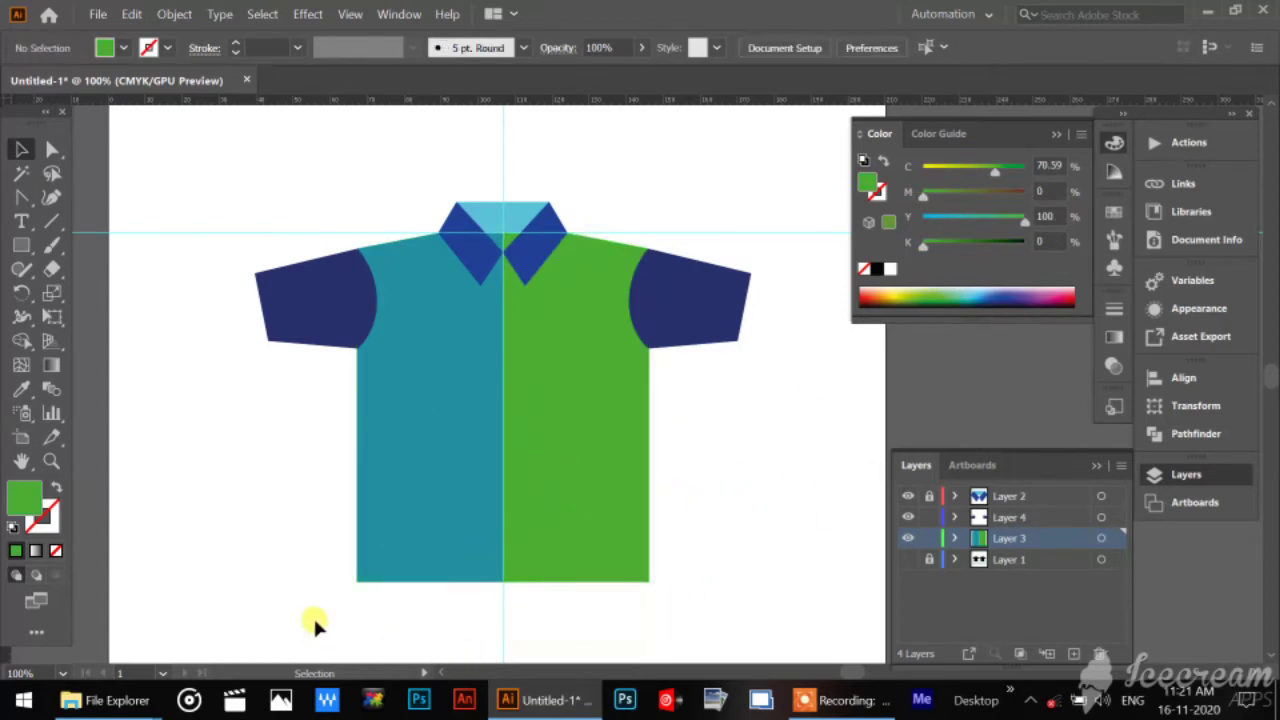
Select both body halves on Layer 3, merge them with Pathfinder Unite, and deselect the result.
drag(313, 615, 751, 444)
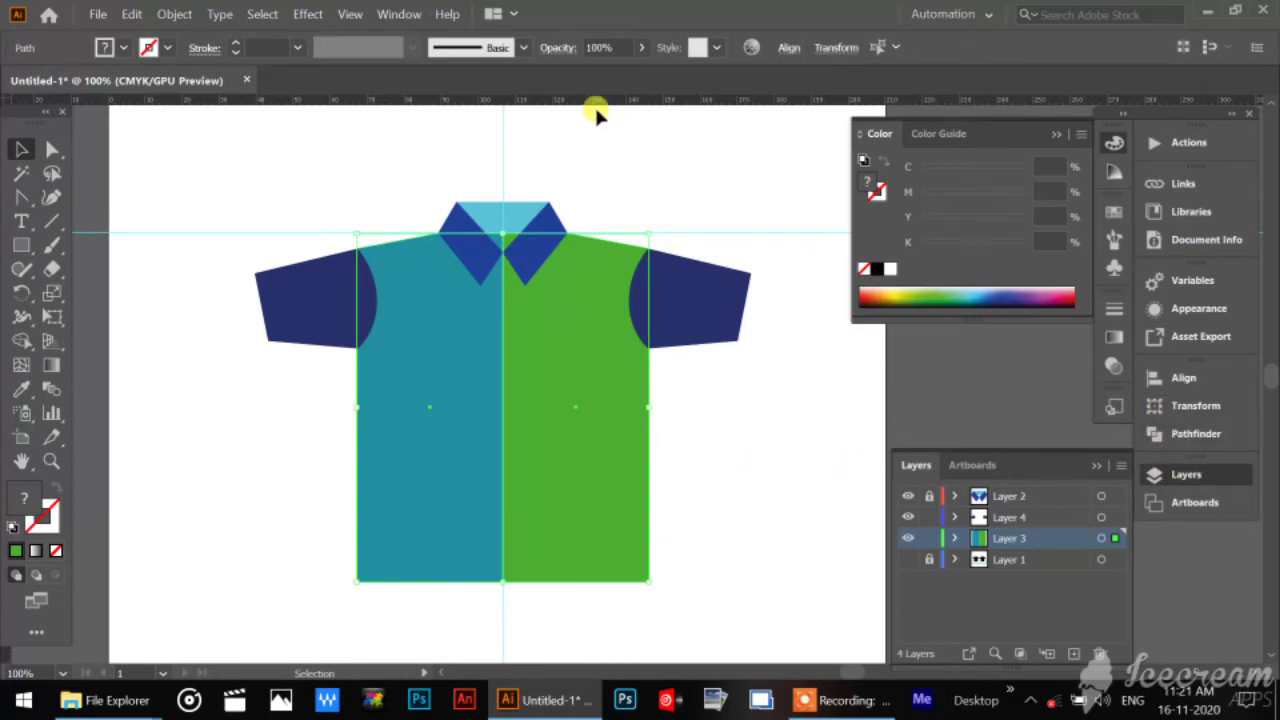
click(399, 14)
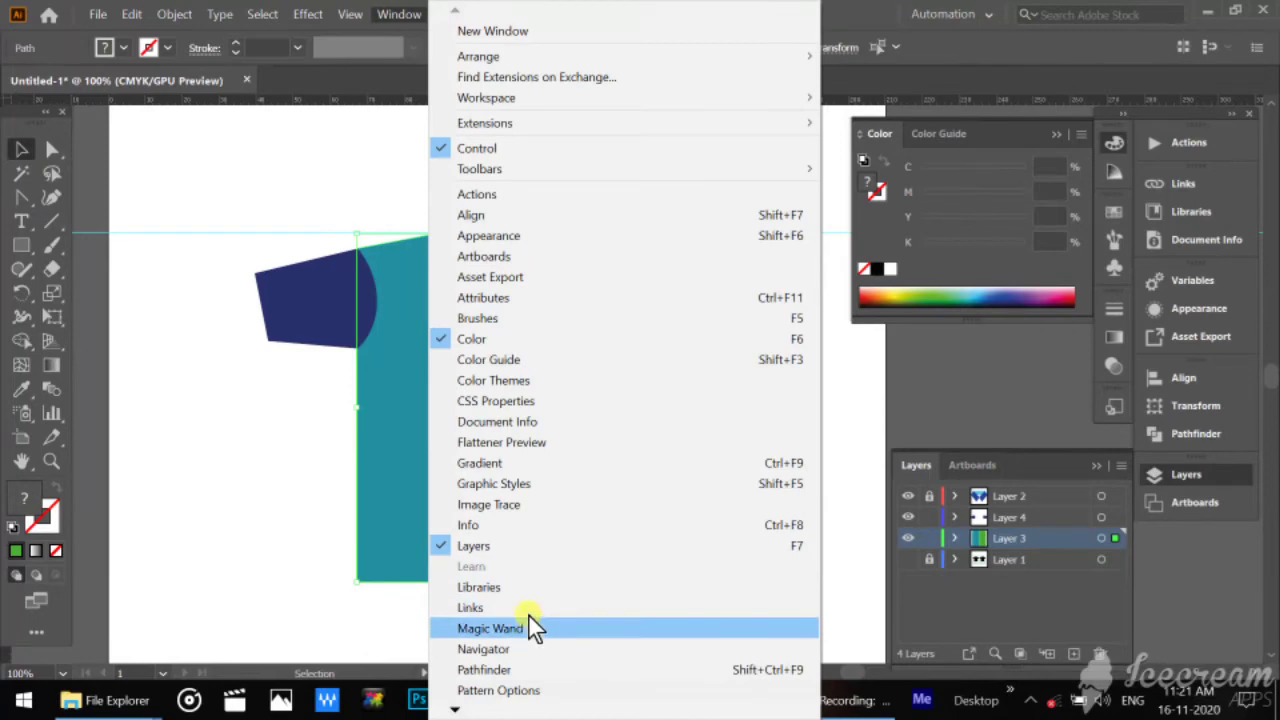
click(527, 672)
click(921, 424)
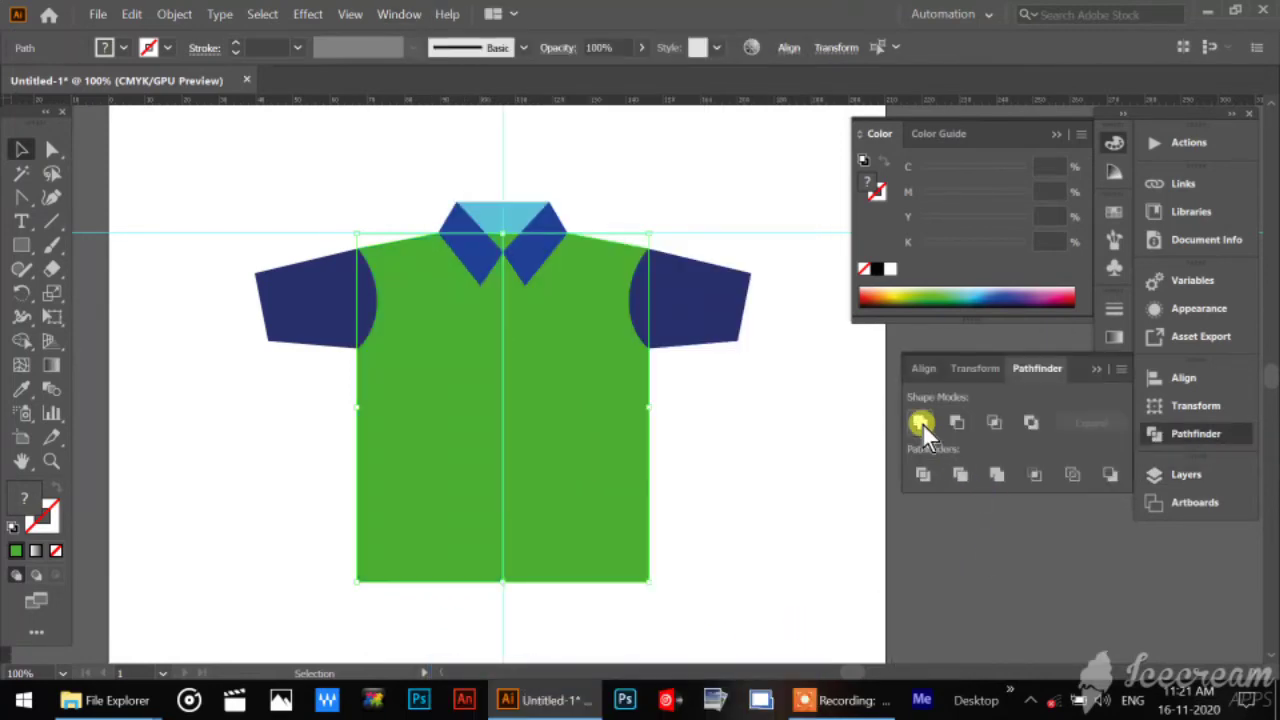
click(731, 500)
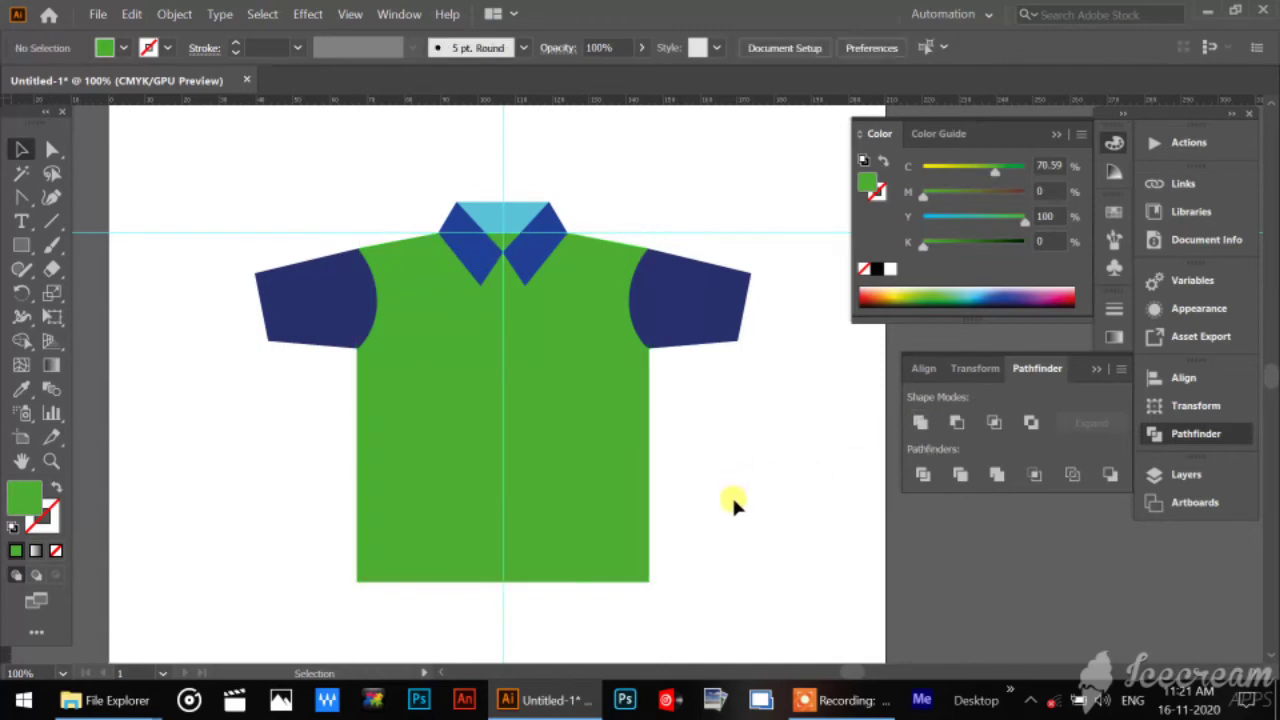
Lengthen the green body by moving only its hem anchor points downward, and deselect it with the Selection tool.
click(506, 516)
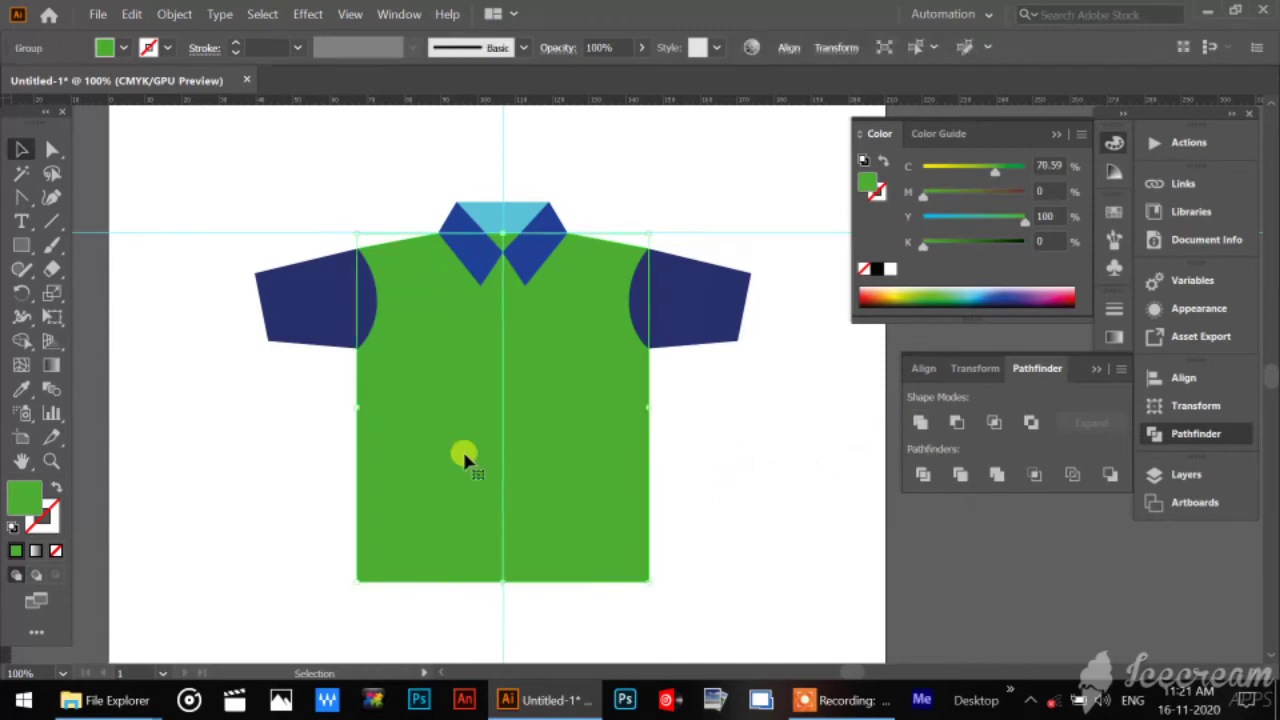
click(52, 149)
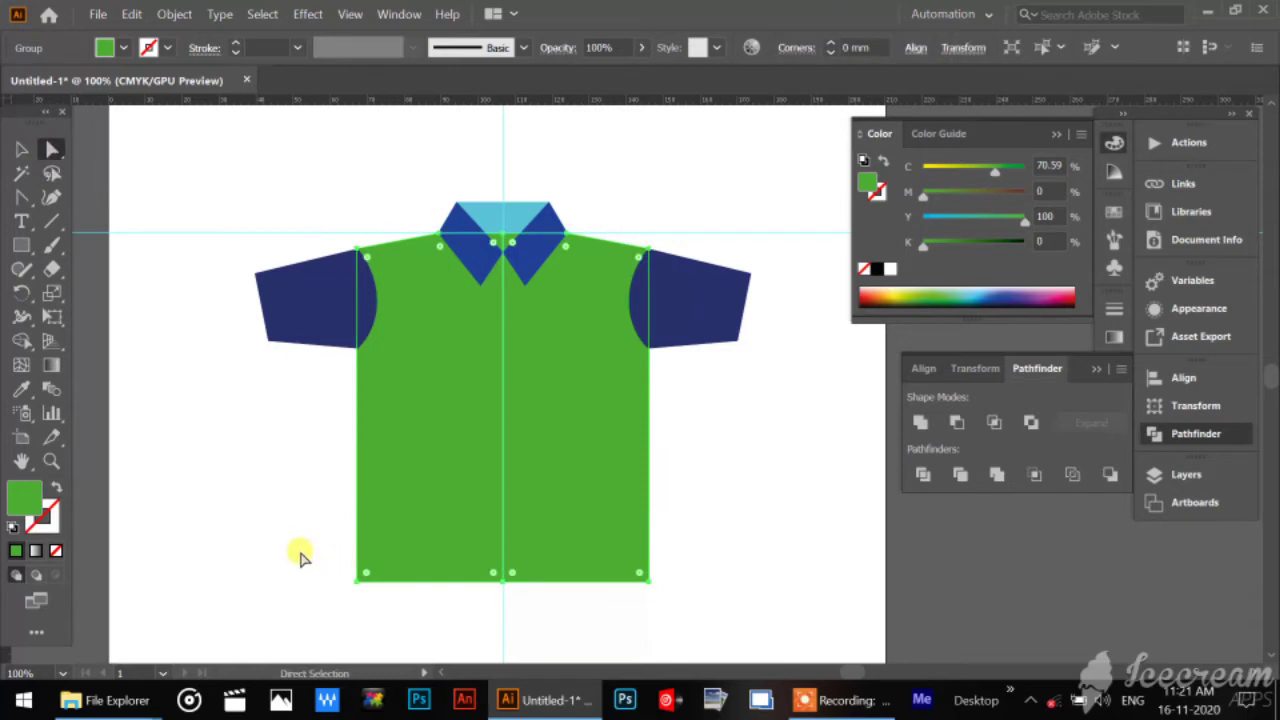
drag(298, 548, 688, 610)
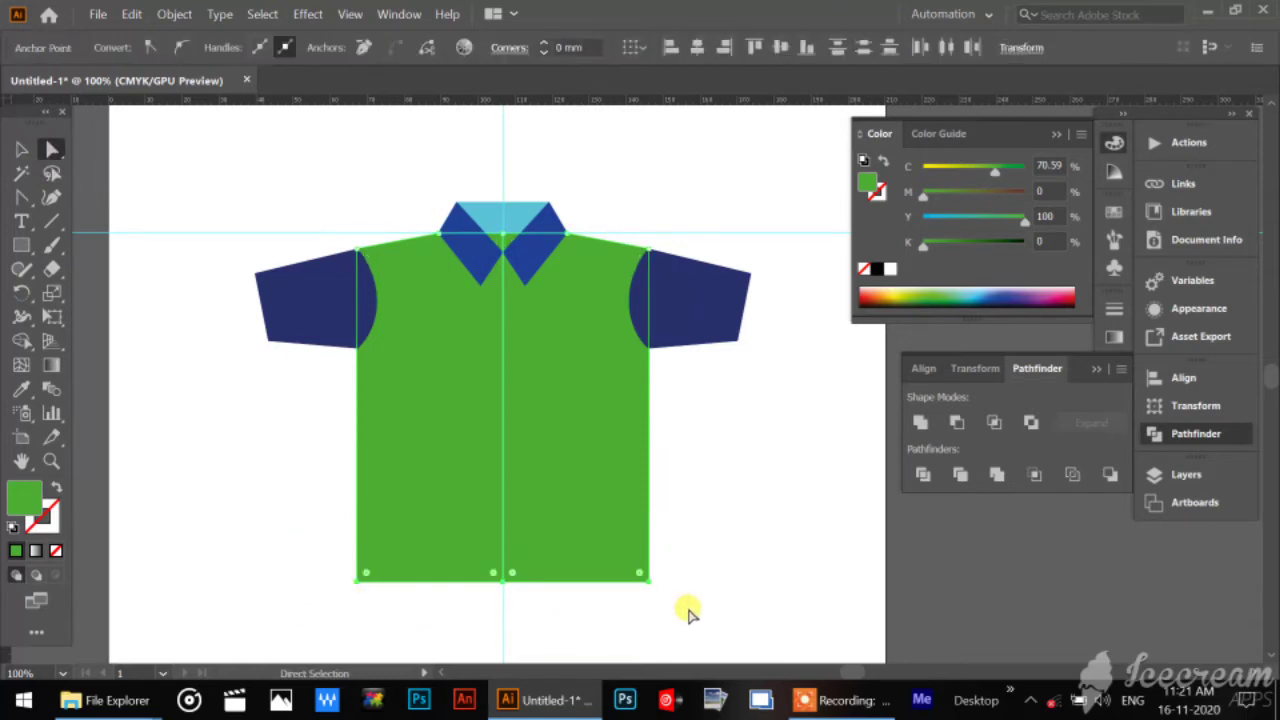
key(Down)
key(Down)
key(Down)
key(Down)
key(Down)
key(Down)
key(Down)
key(Down)
key(Down)
key(Down)
key(Down)
key(Down)
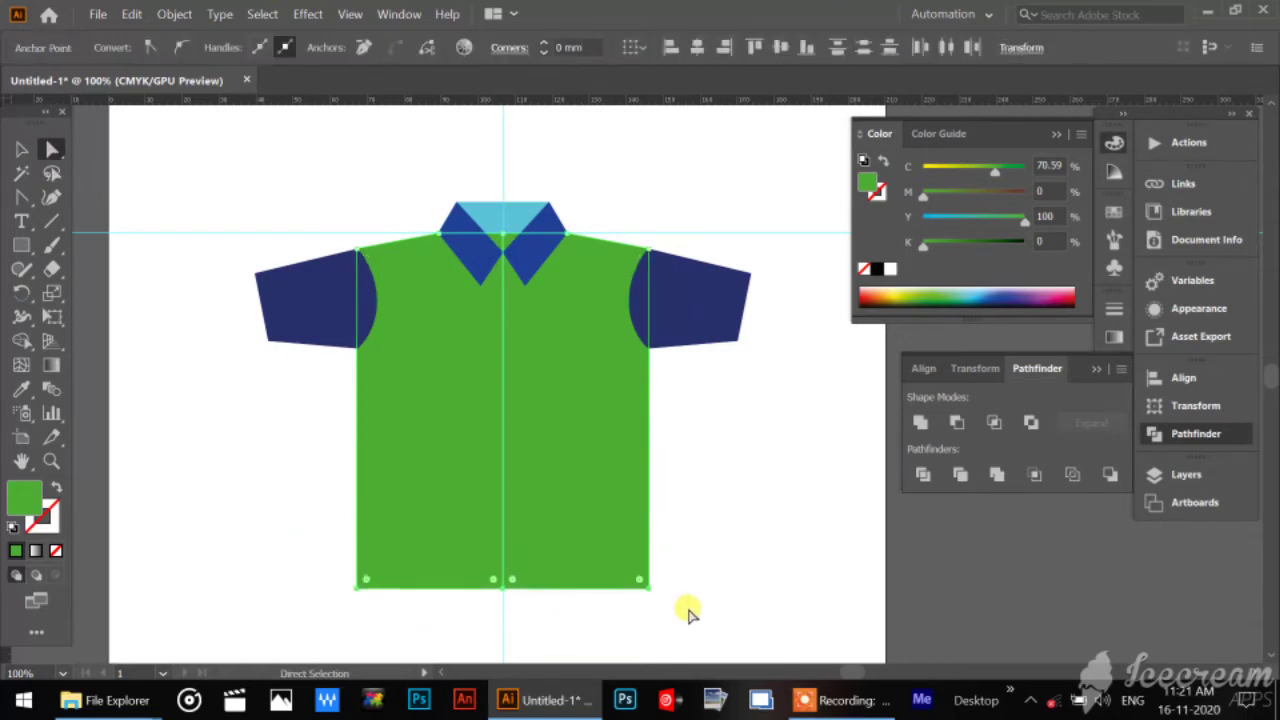
key(Down)
key(Down)
key(Down)
key(Down)
key(Down)
key(Down)
key(Down)
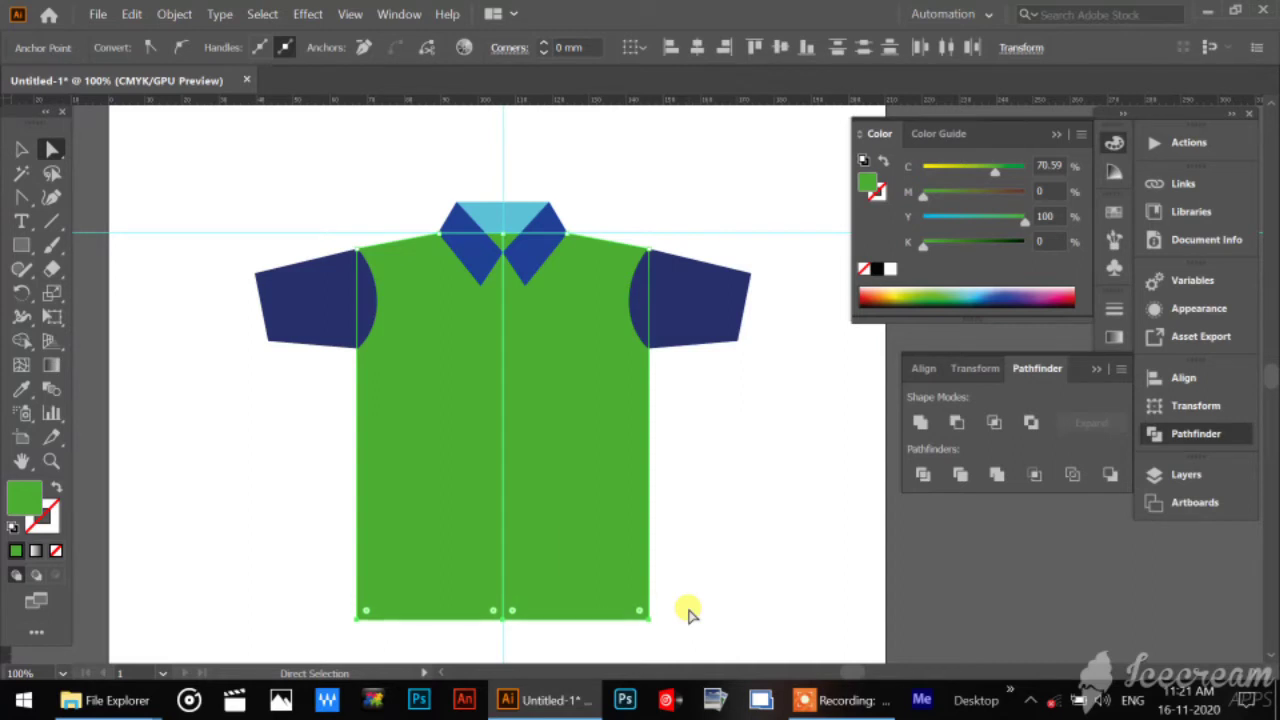
click(22, 149)
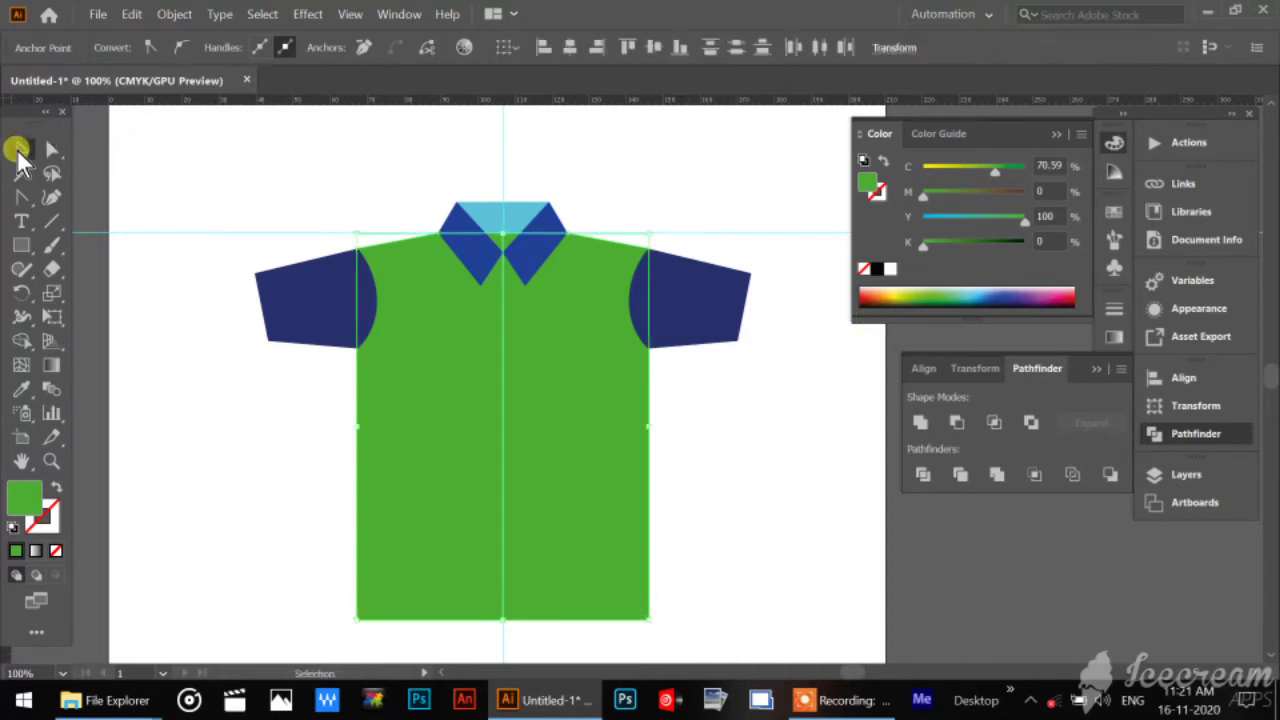
click(237, 156)
Unlock the collar's layer, Layer 2, enlarge the collar slightly around its centre, nudge it up a little, and deselect it.
drag(433, 172, 607, 208)
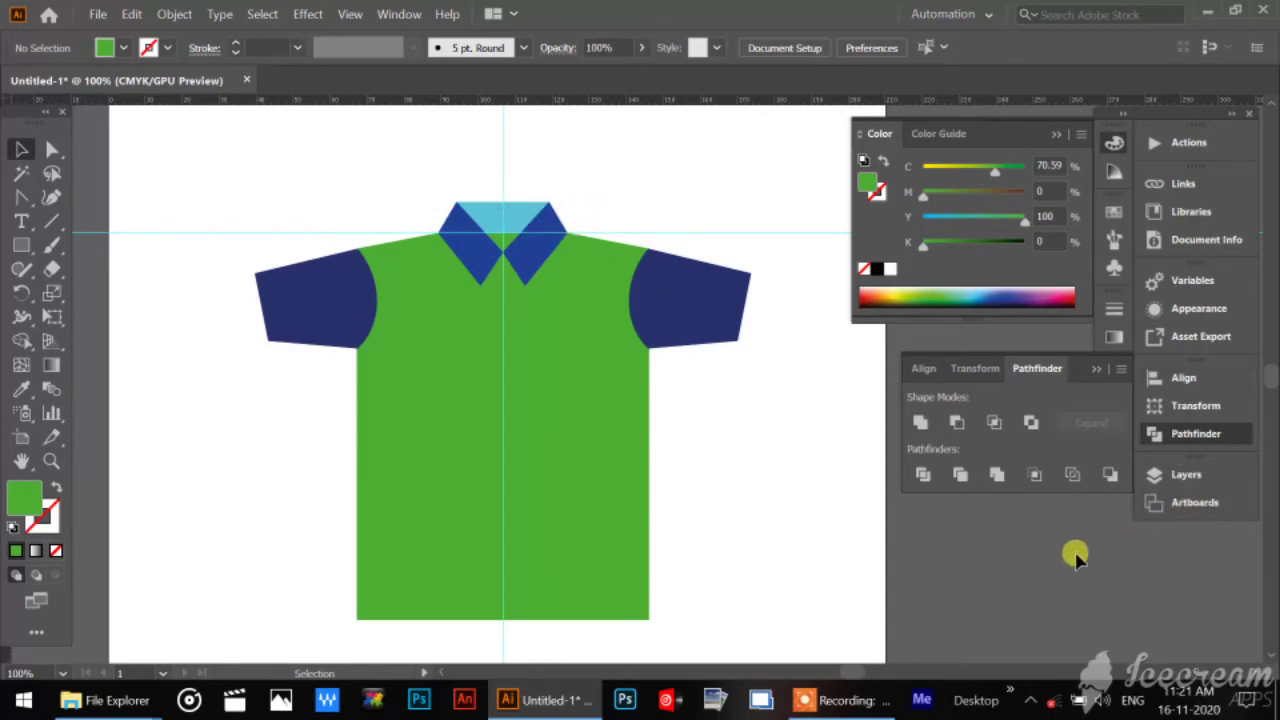
click(1190, 475)
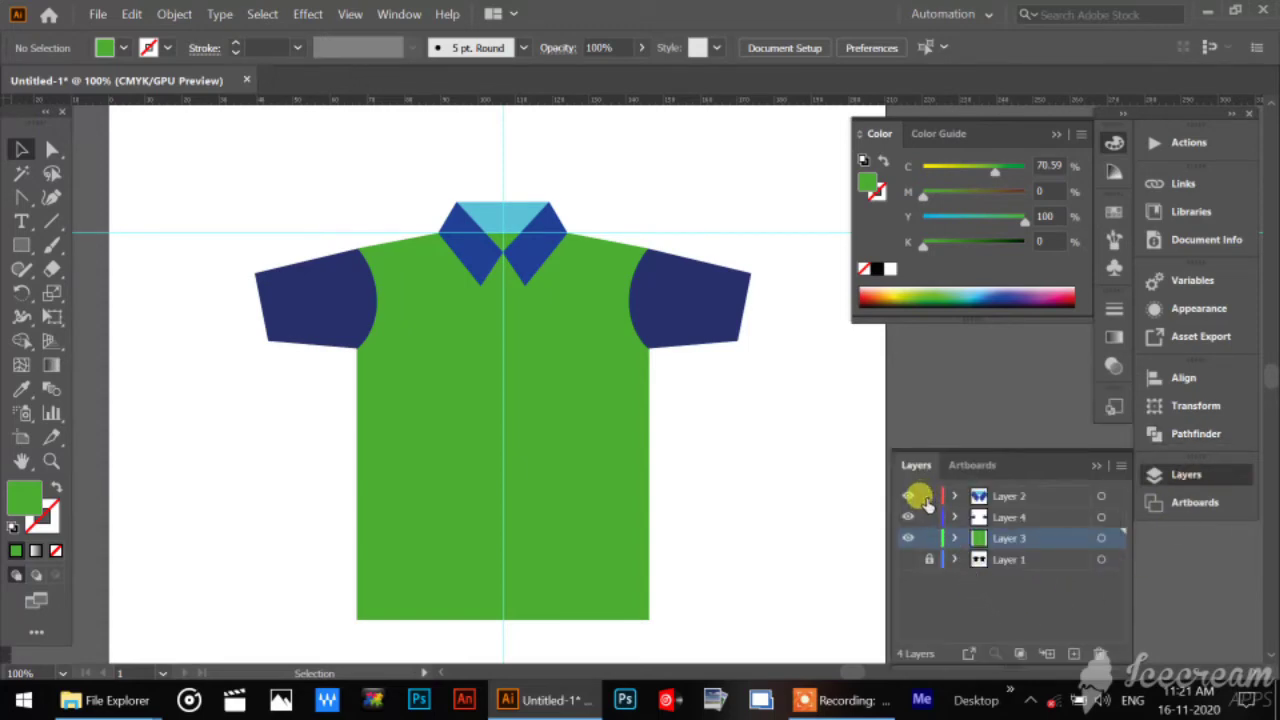
drag(430, 178, 570, 196)
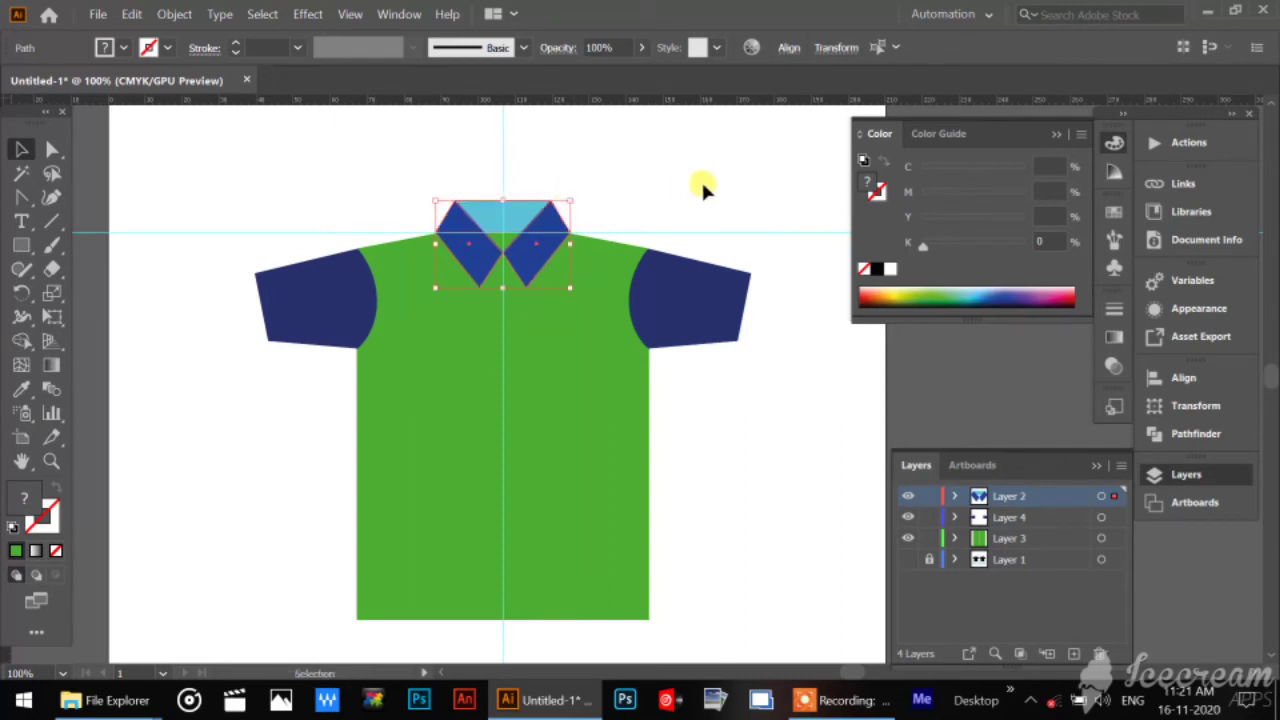
click(701, 208)
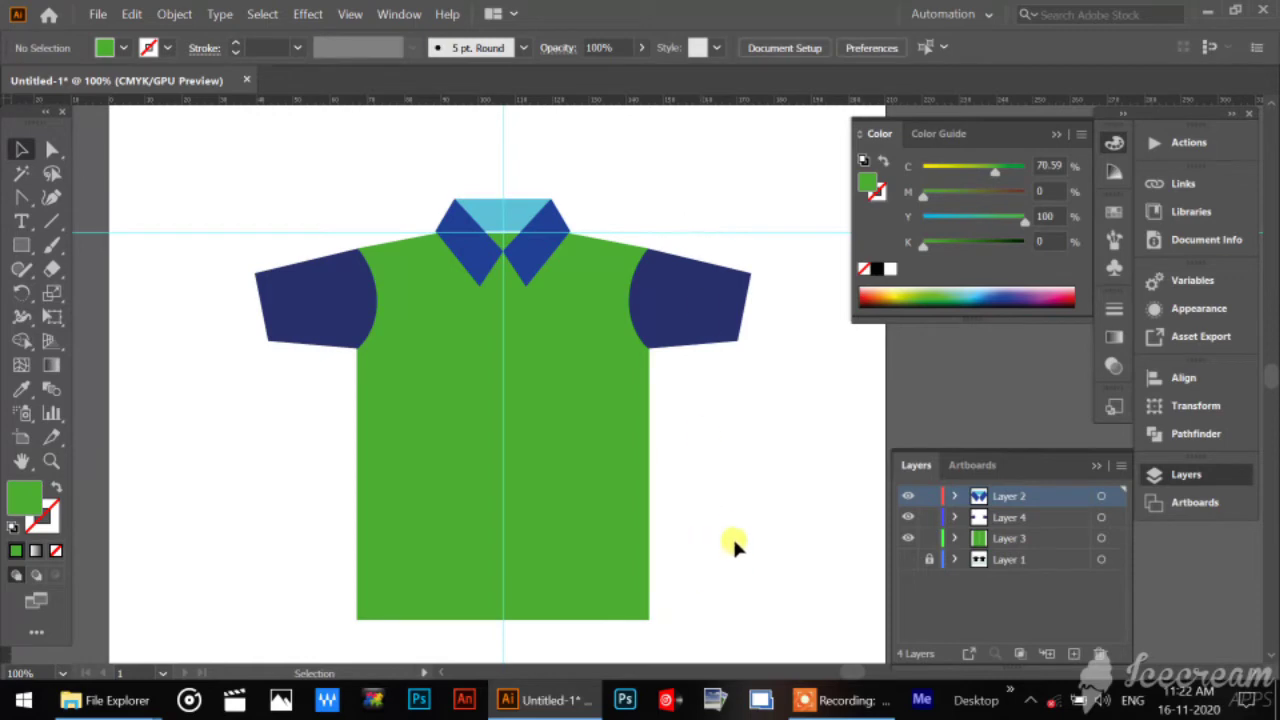
click(620, 506)
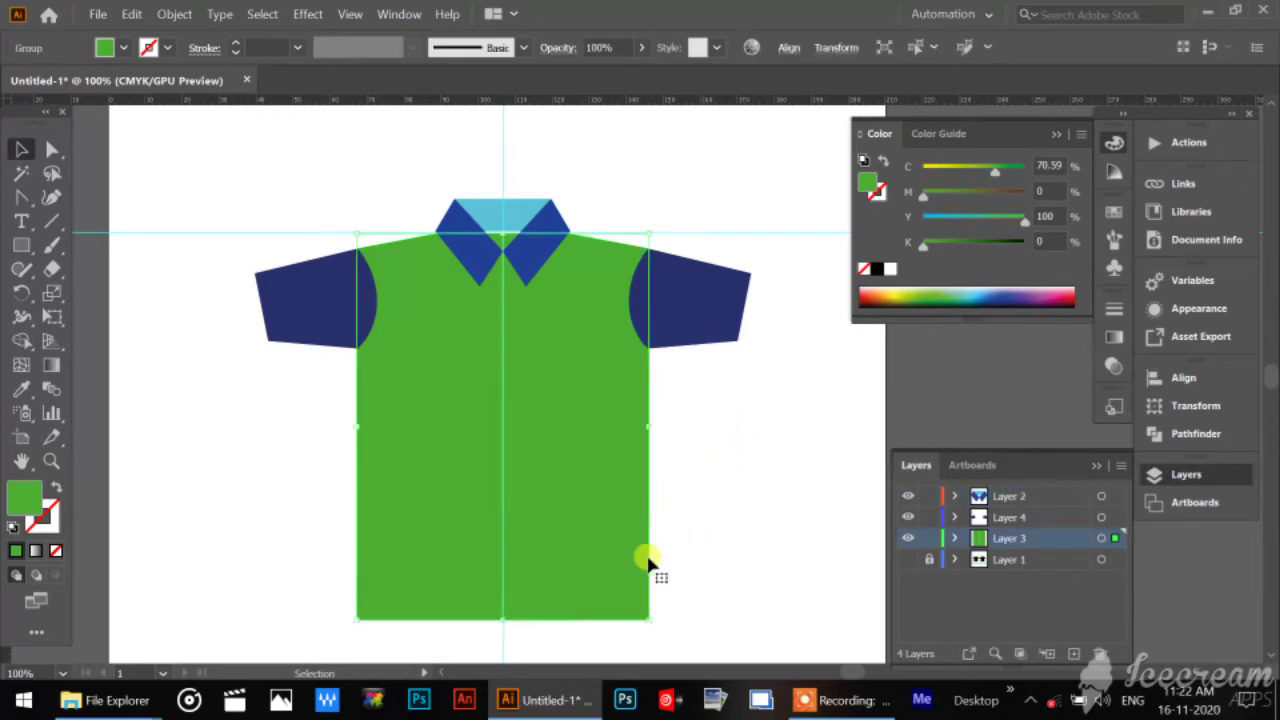
drag(757, 469, 783, 443)
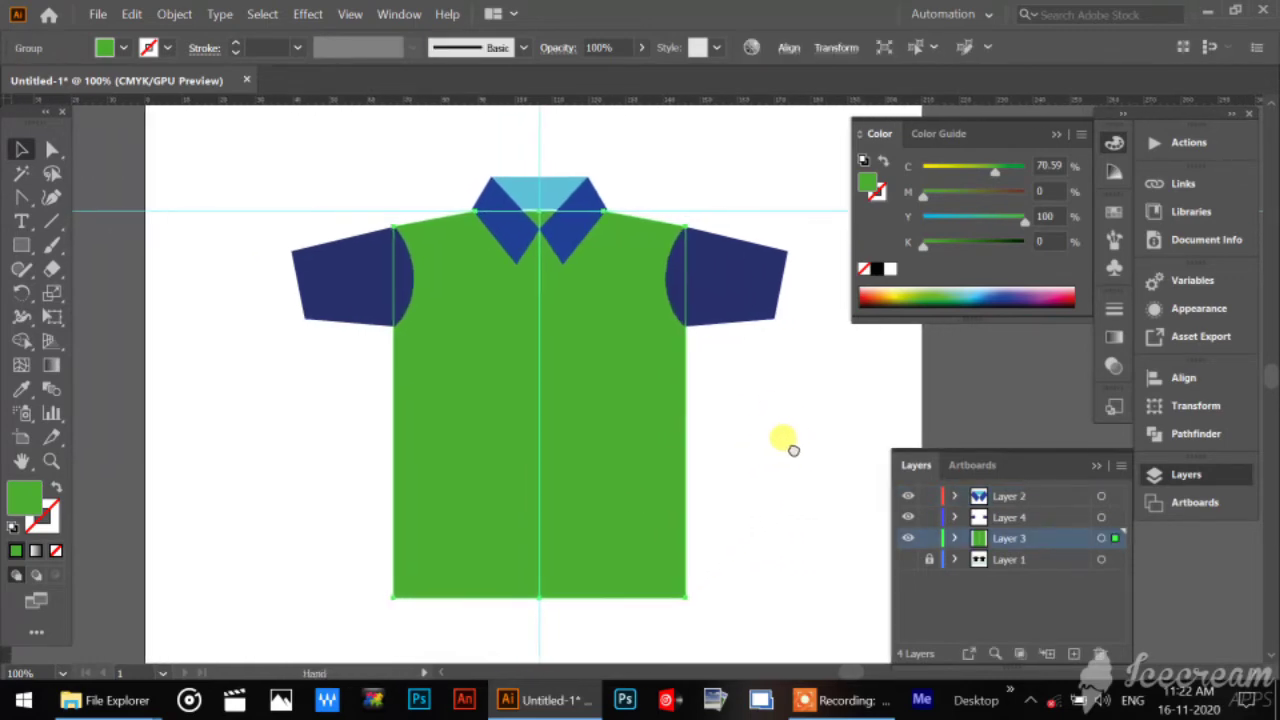
click(814, 487)
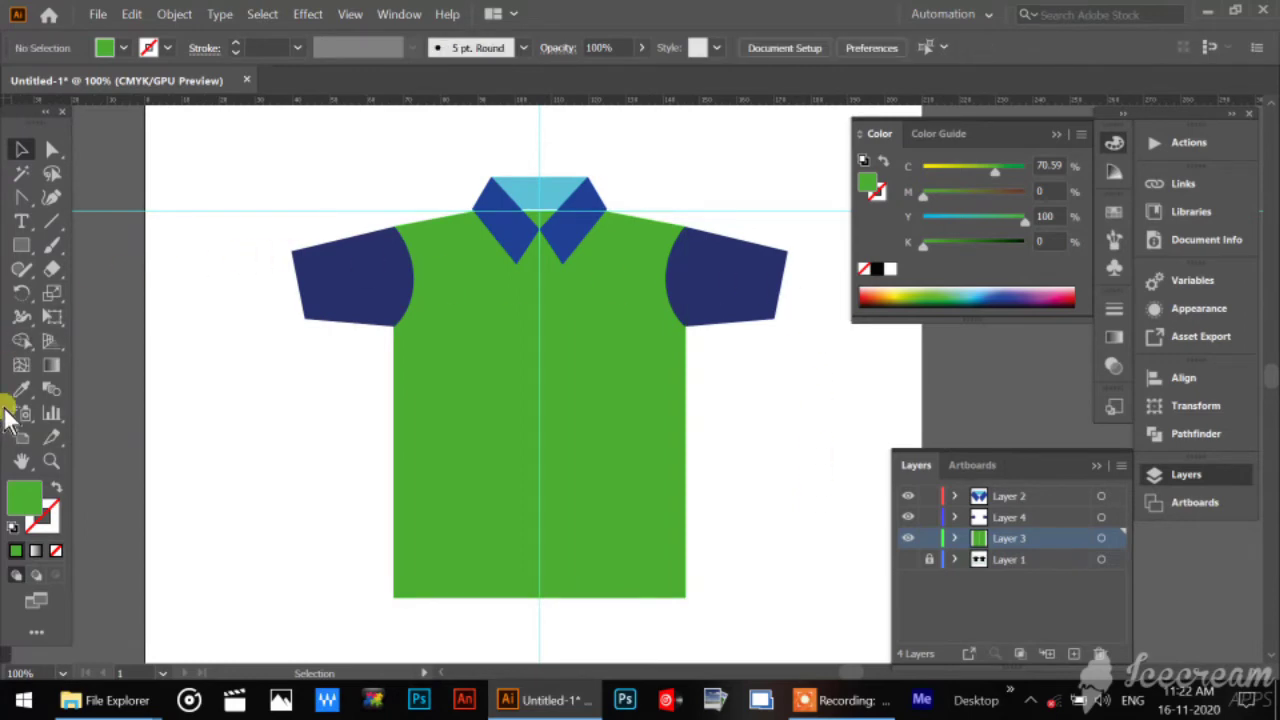
Select the green body's path near the collar with the Direct Selection tool and lock Layer 2 and Layer 4.
click(52, 460)
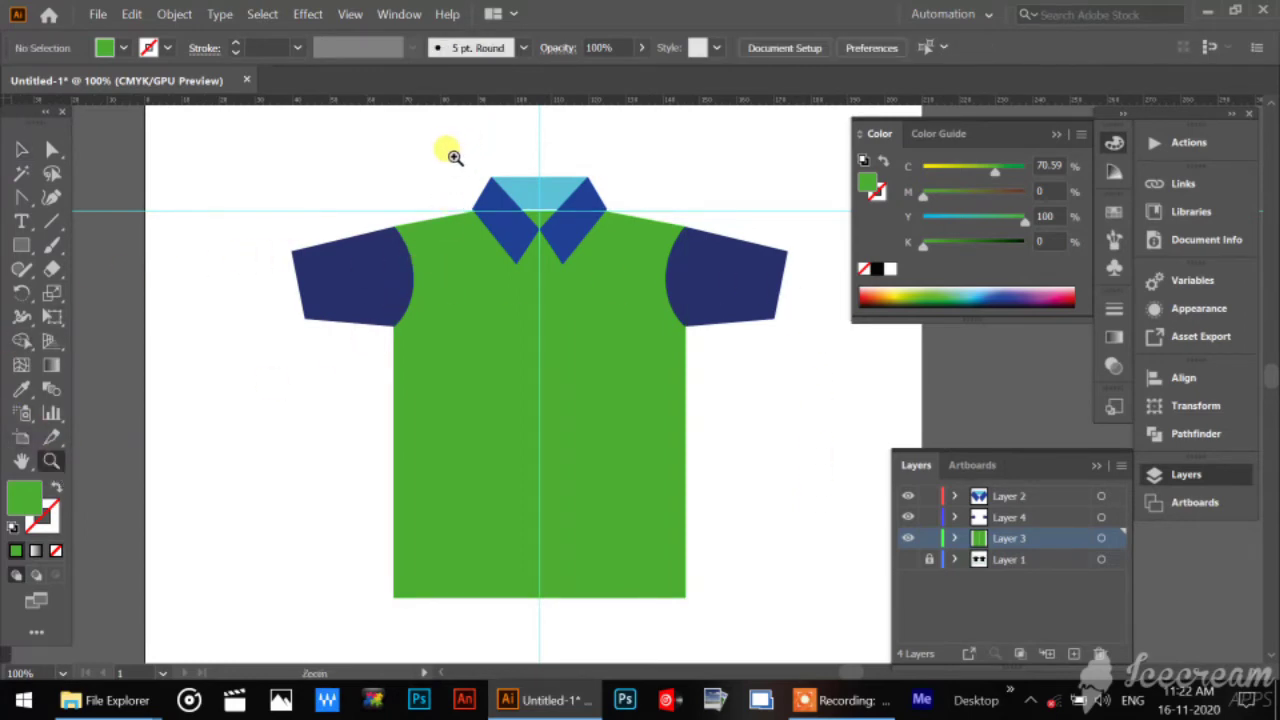
drag(449, 149, 729, 400)
drag(826, 431, 561, 368)
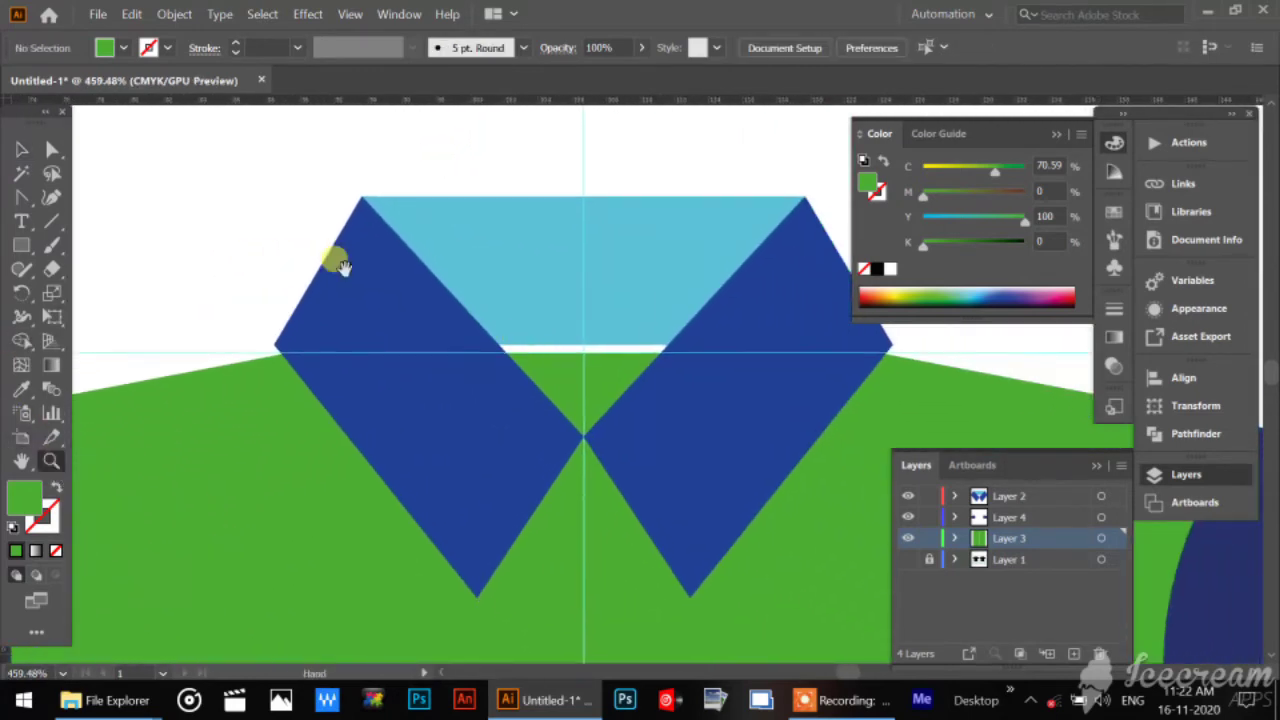
click(52, 150)
click(206, 373)
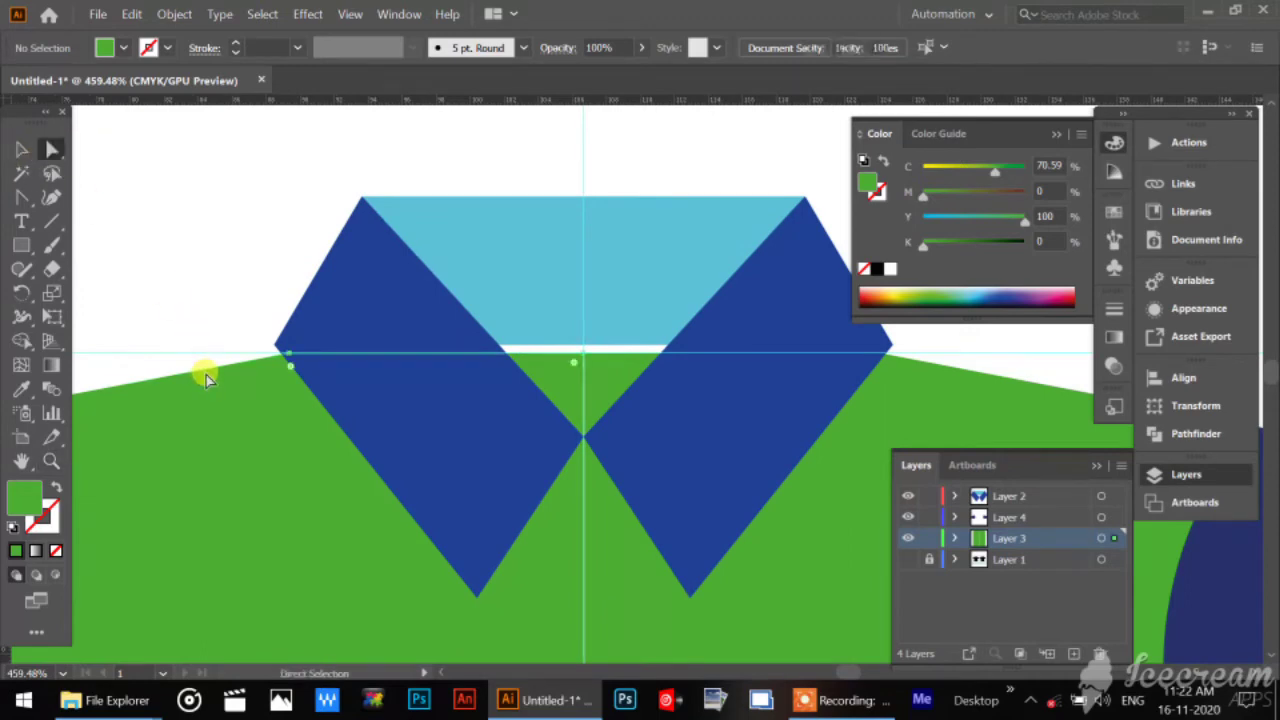
click(929, 496)
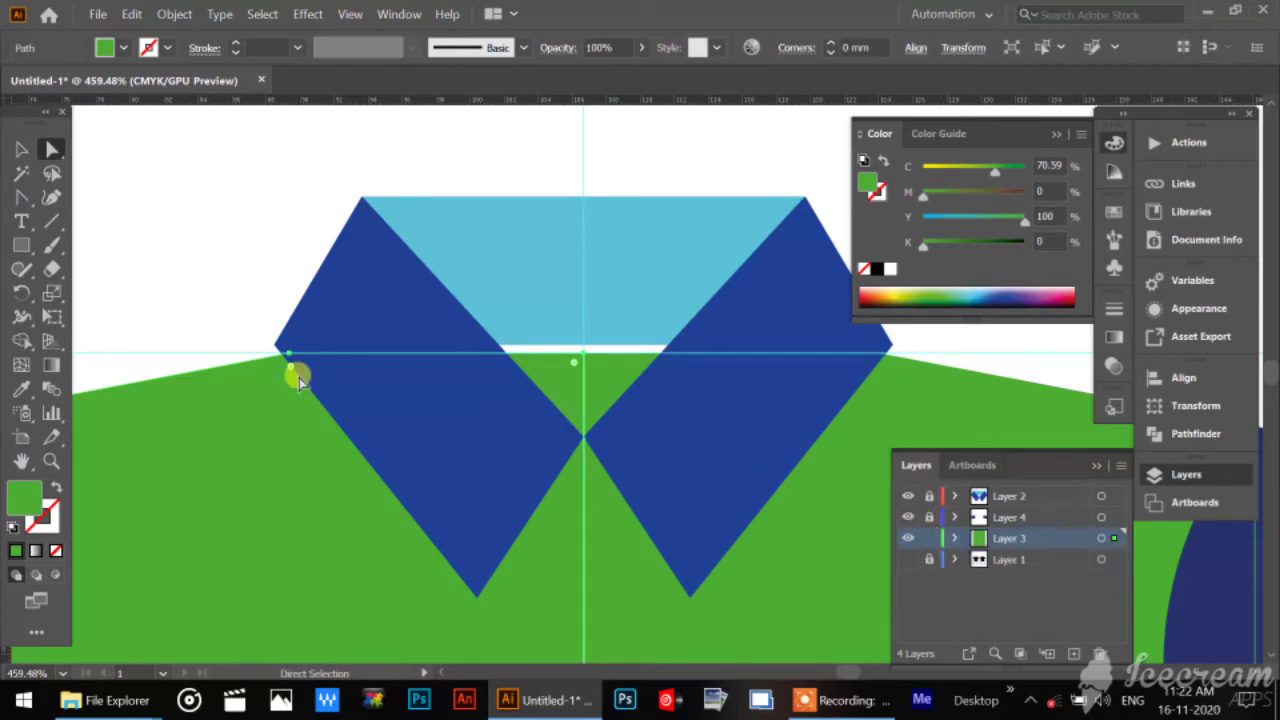
Nudge the green body's neckline anchor points up to meet the outer corners of the blue collar, and deselect them.
drag(230, 312, 952, 378)
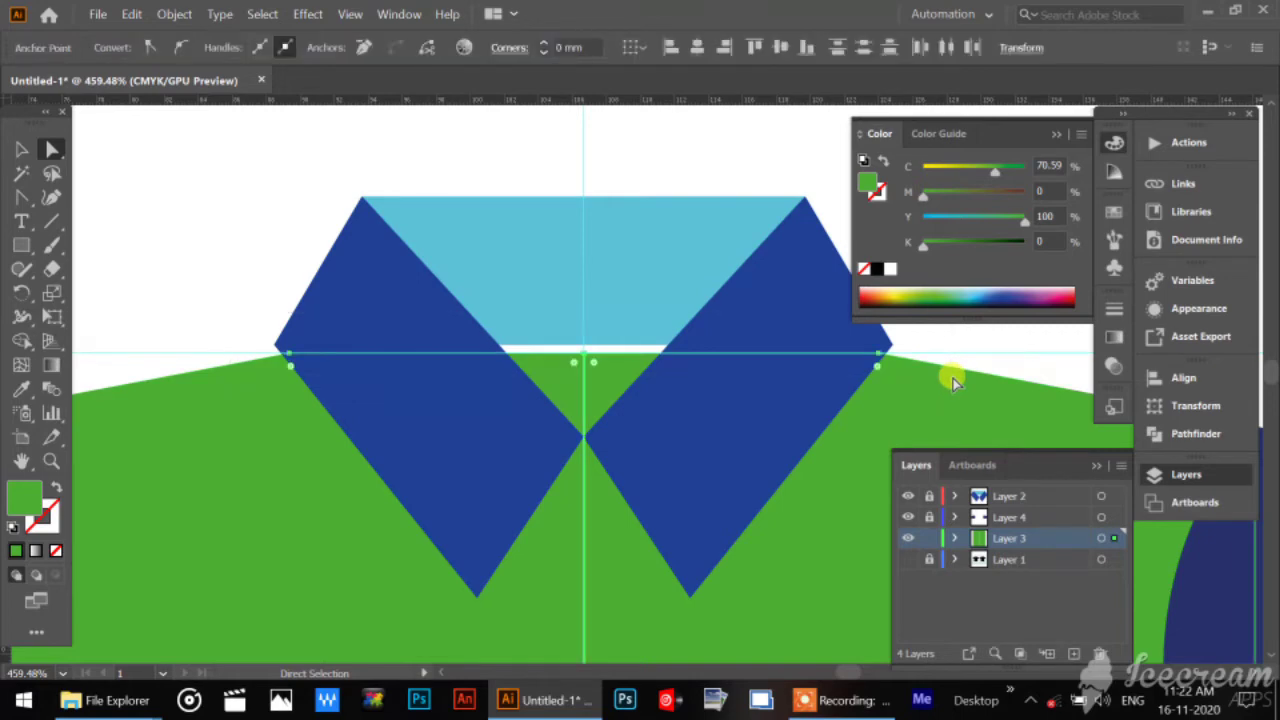
key(Up)
key(Up)
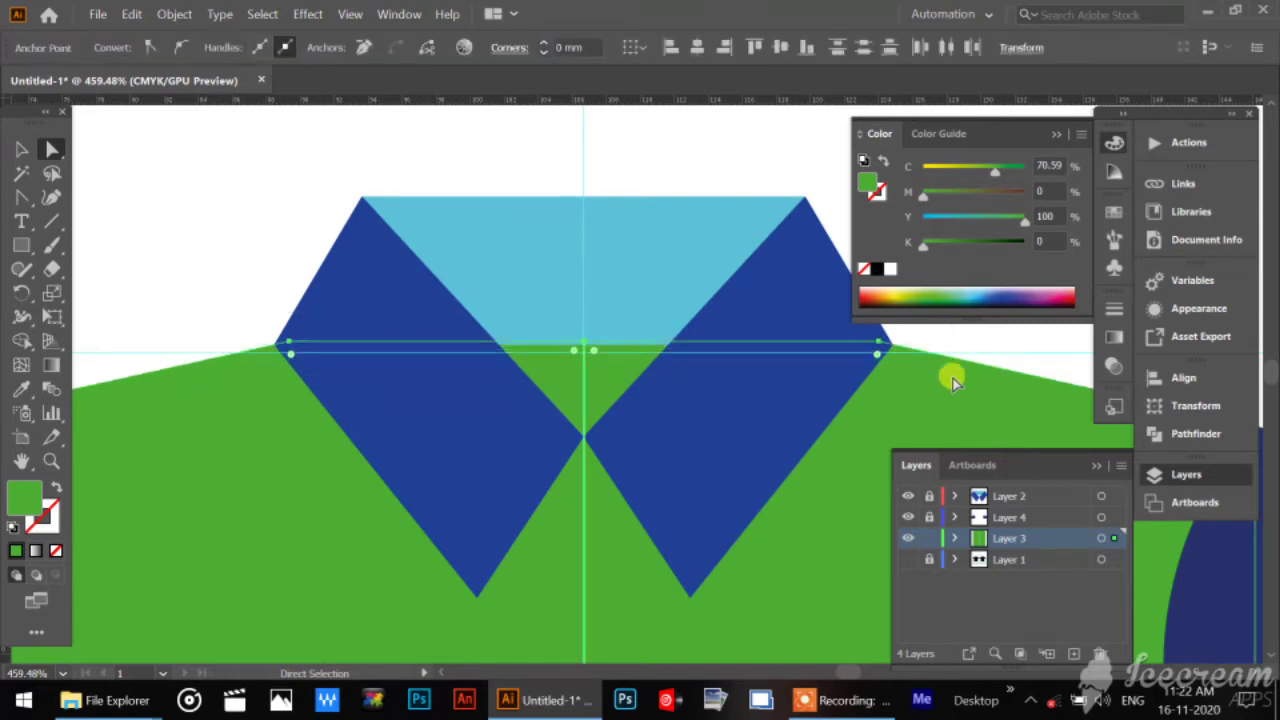
click(223, 214)
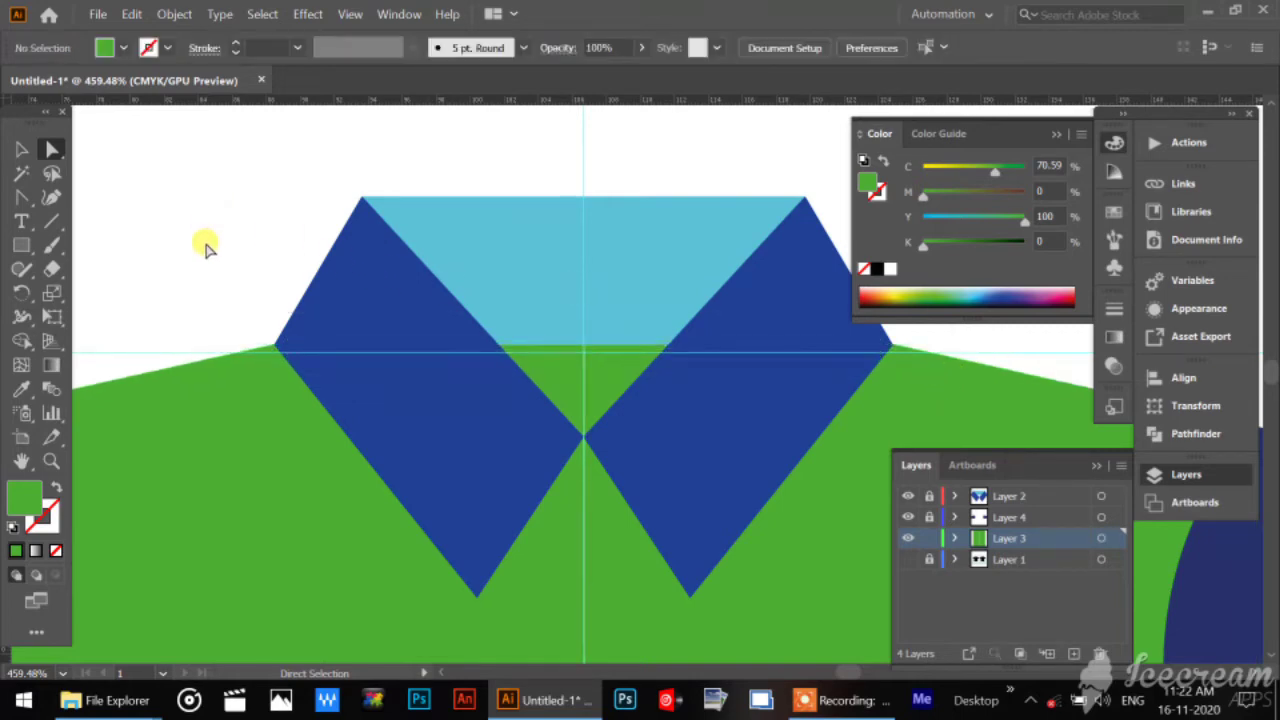
Lock the green body's layer, Layer 3, and create a new layer directly above Layer 4.
key(ctrl+minus)
key(ctrl+minus)
key(ctrl+minus)
key(ctrl+minus)
key(ctrl+minus)
key(ctrl+minus)
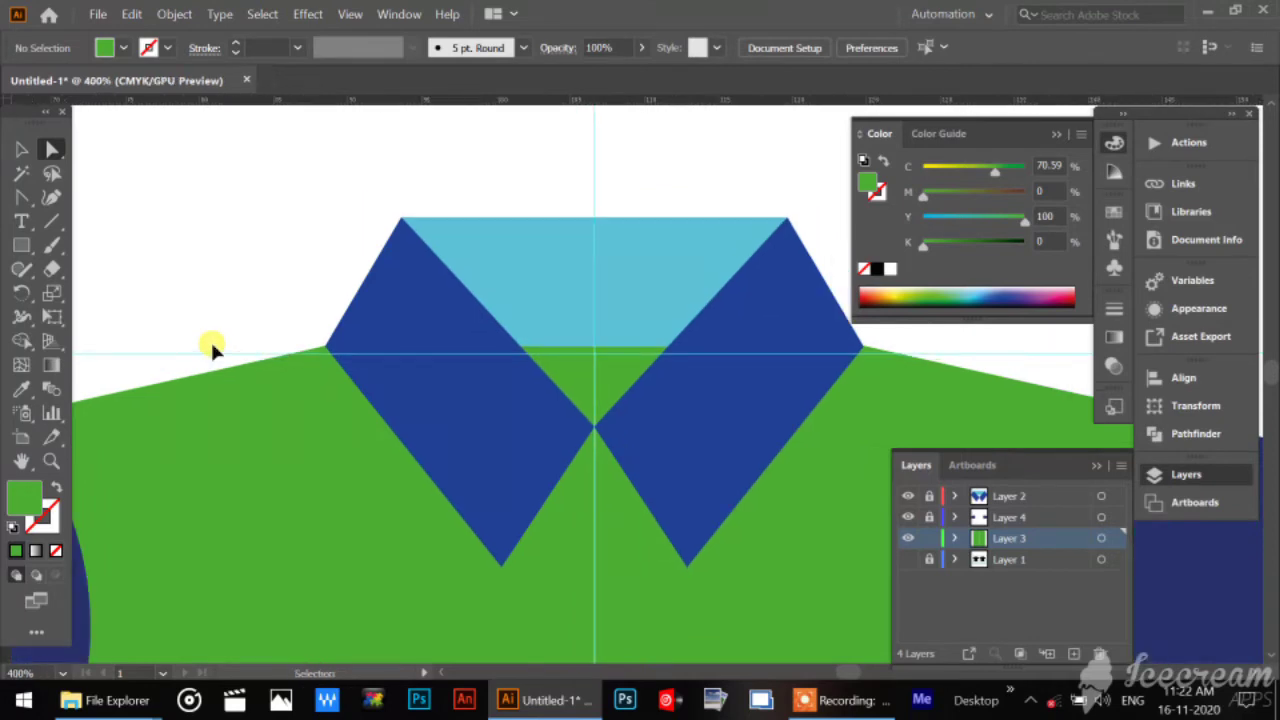
key(ctrl+minus)
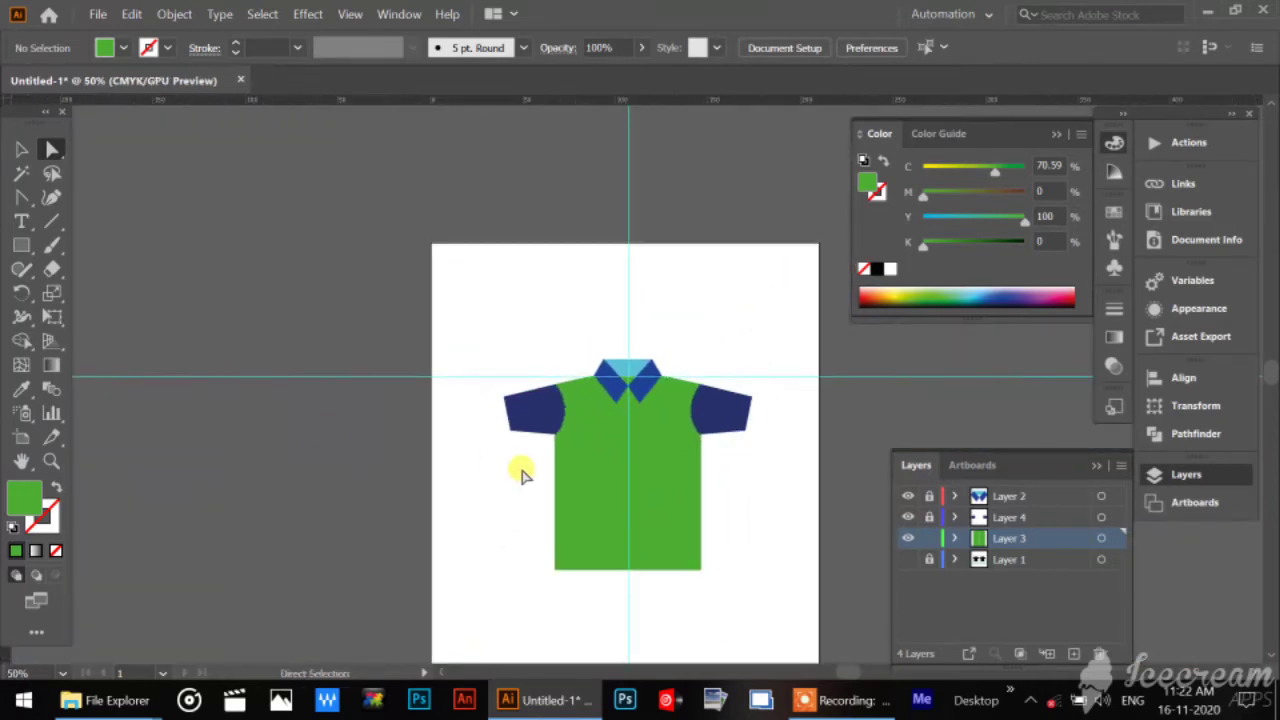
drag(618, 412, 526, 295)
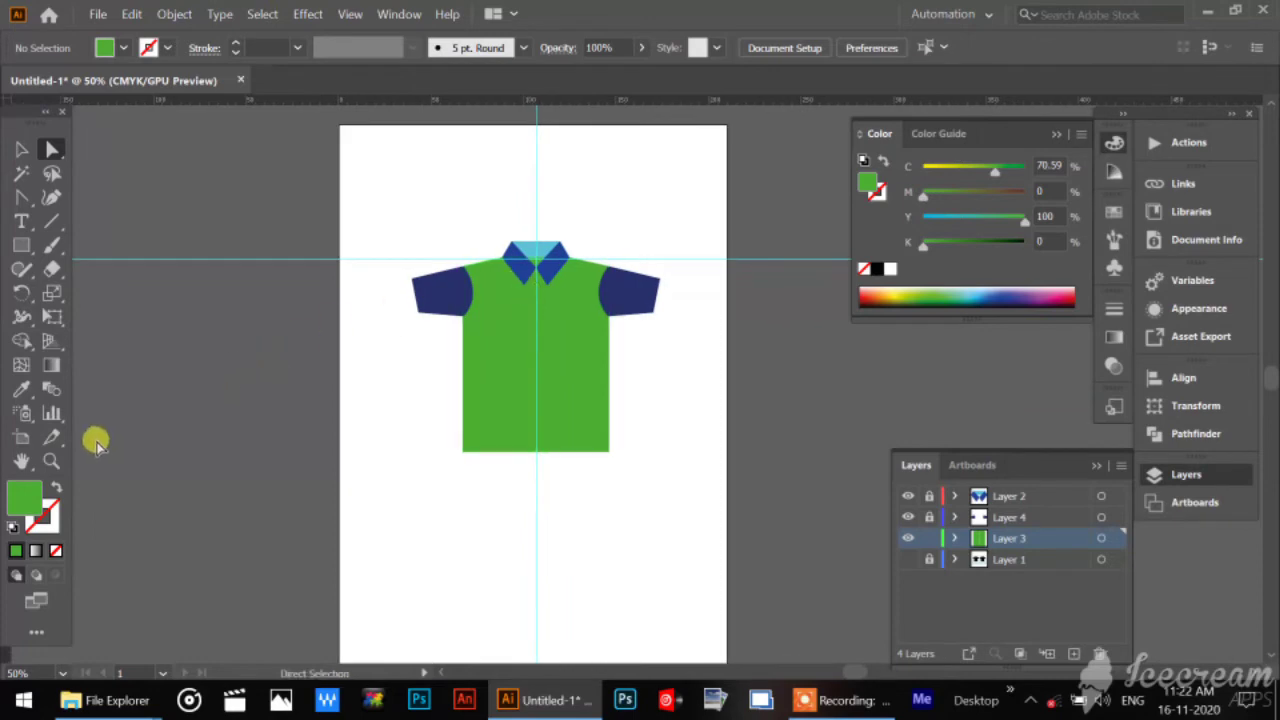
click(50, 460)
drag(460, 210, 766, 534)
drag(745, 385, 546, 229)
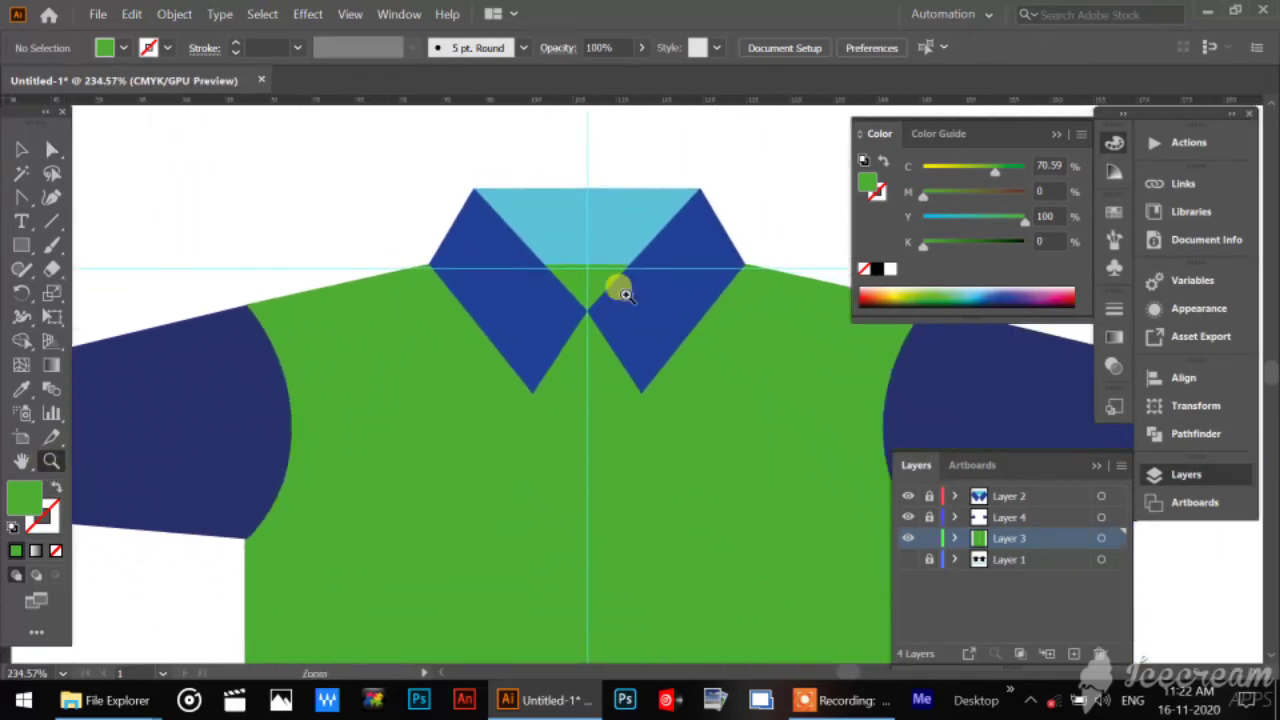
click(929, 538)
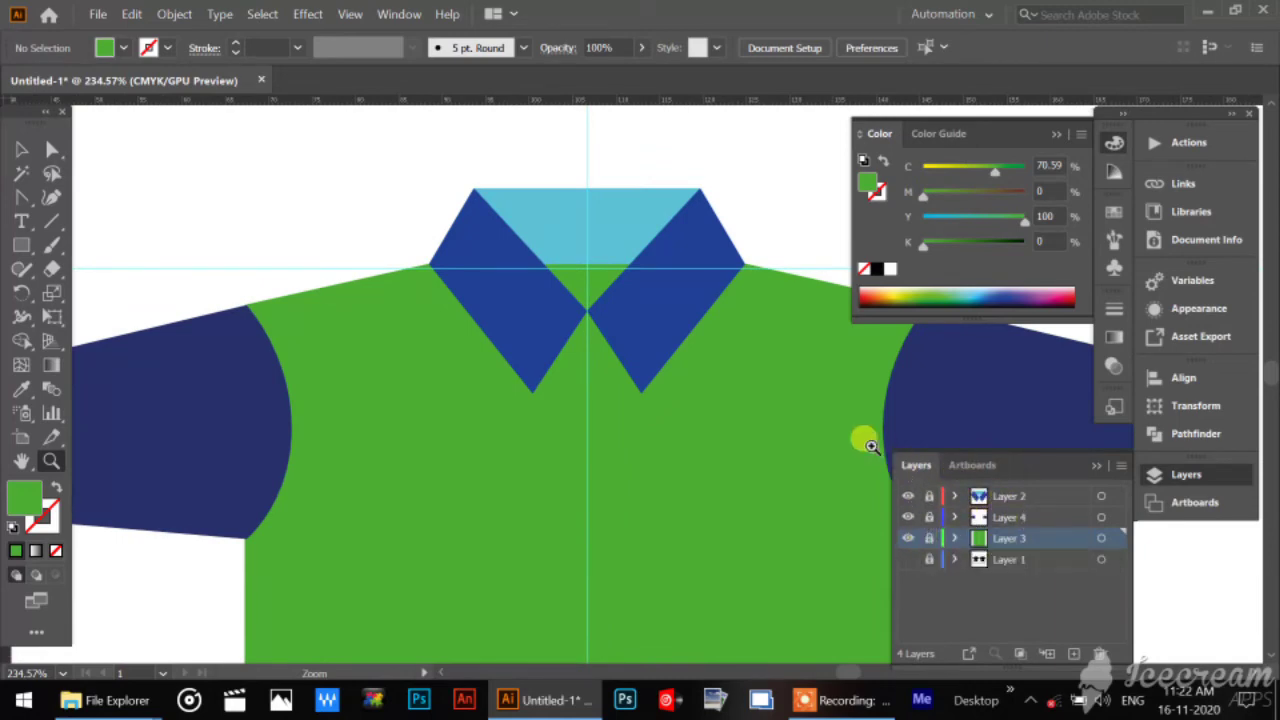
click(22, 148)
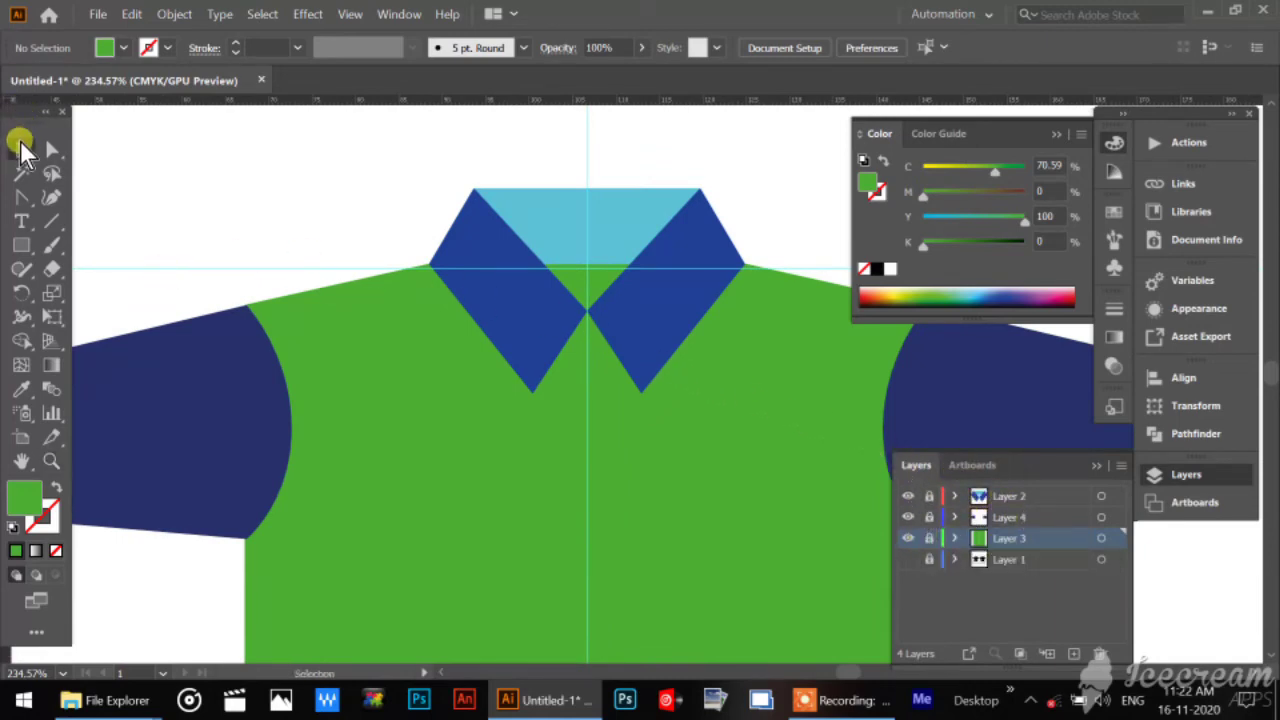
click(1051, 515)
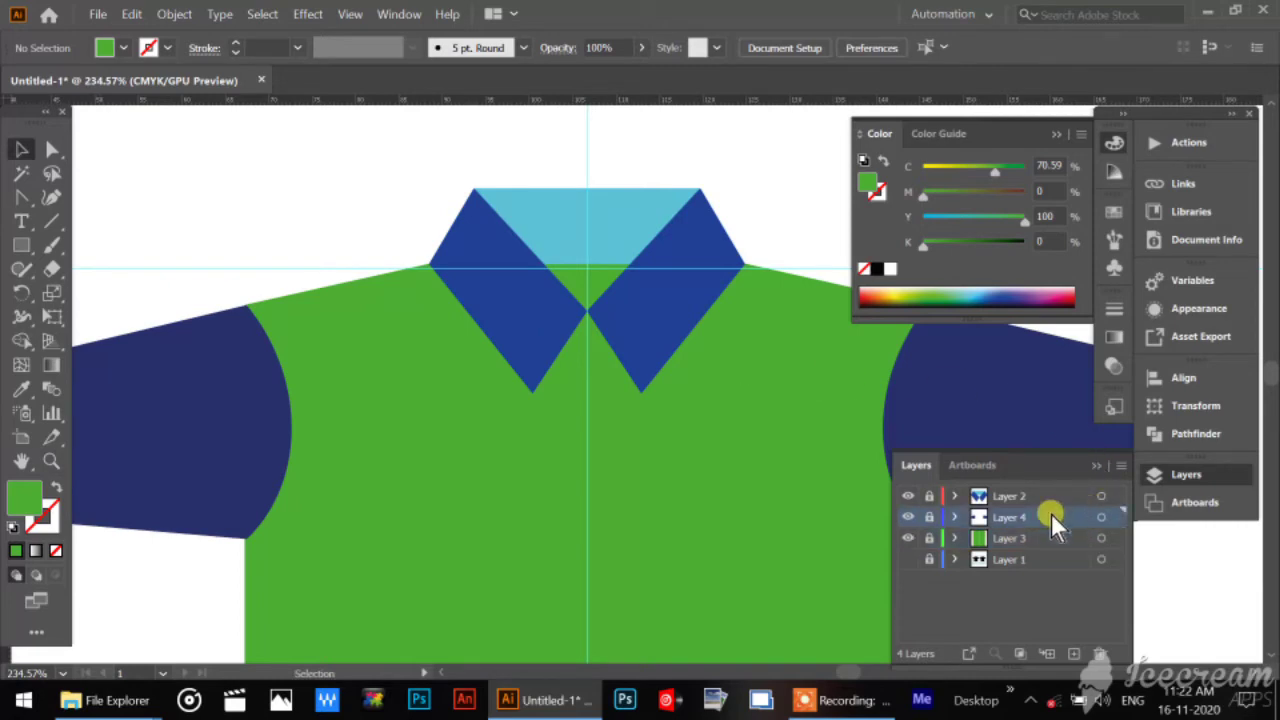
click(1073, 654)
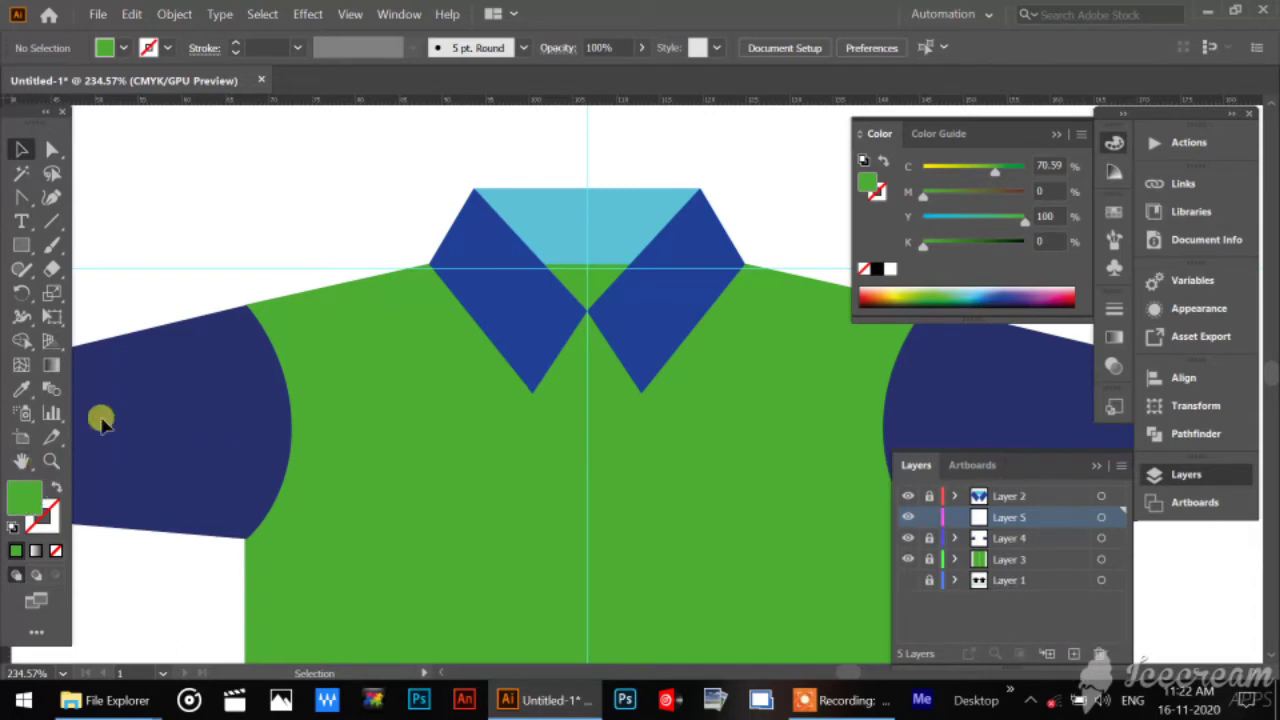
Draw a narrow vertical placket rectangle below the collar's V on Layer 5 and fill it with light green D0F2C4.
click(20, 245)
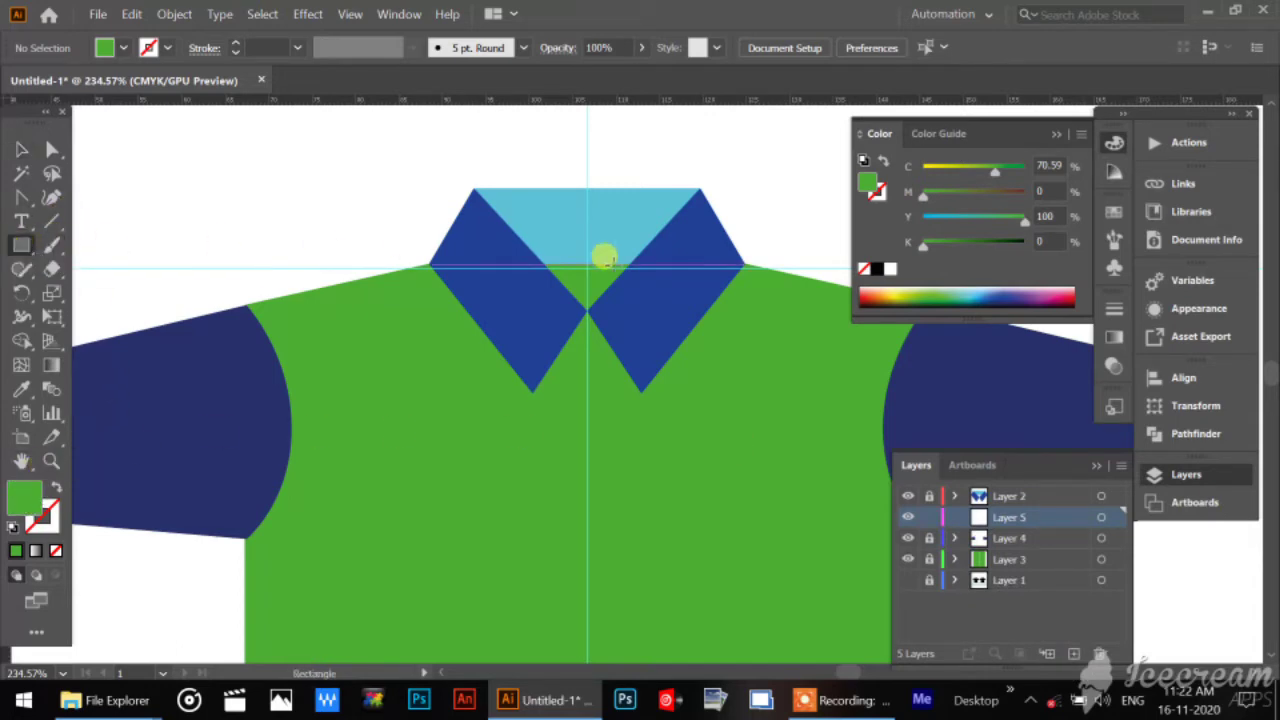
drag(576, 312, 624, 543)
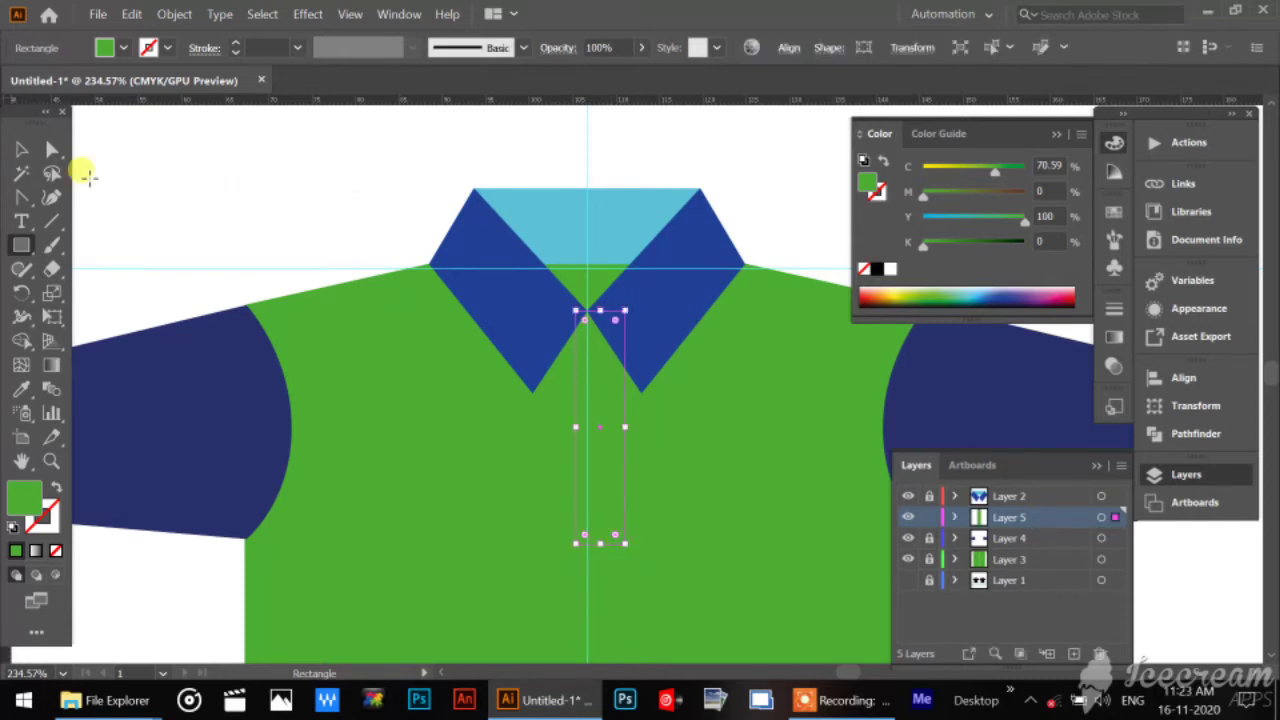
click(21, 149)
double_click(23, 497)
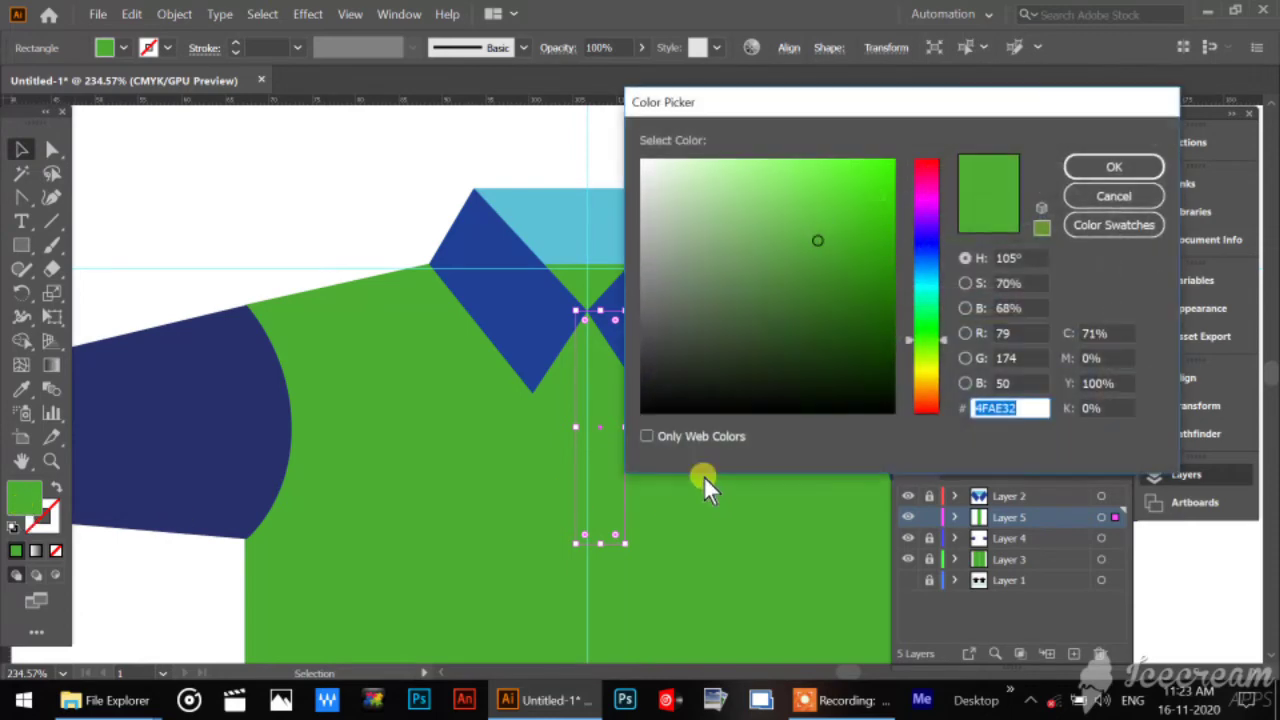
click(689, 170)
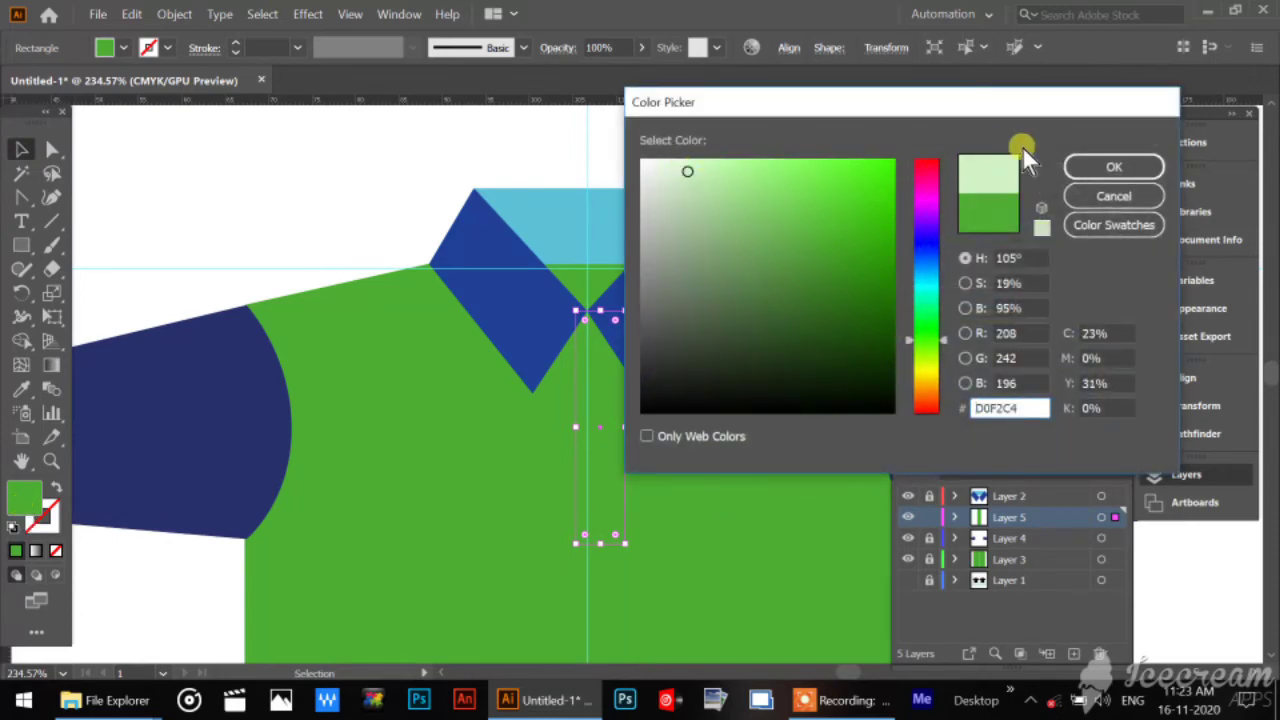
click(1110, 167)
Centre the light green placket on the vertical guide, make it slightly narrower and longer, and deselect it.
drag(599, 507, 588, 504)
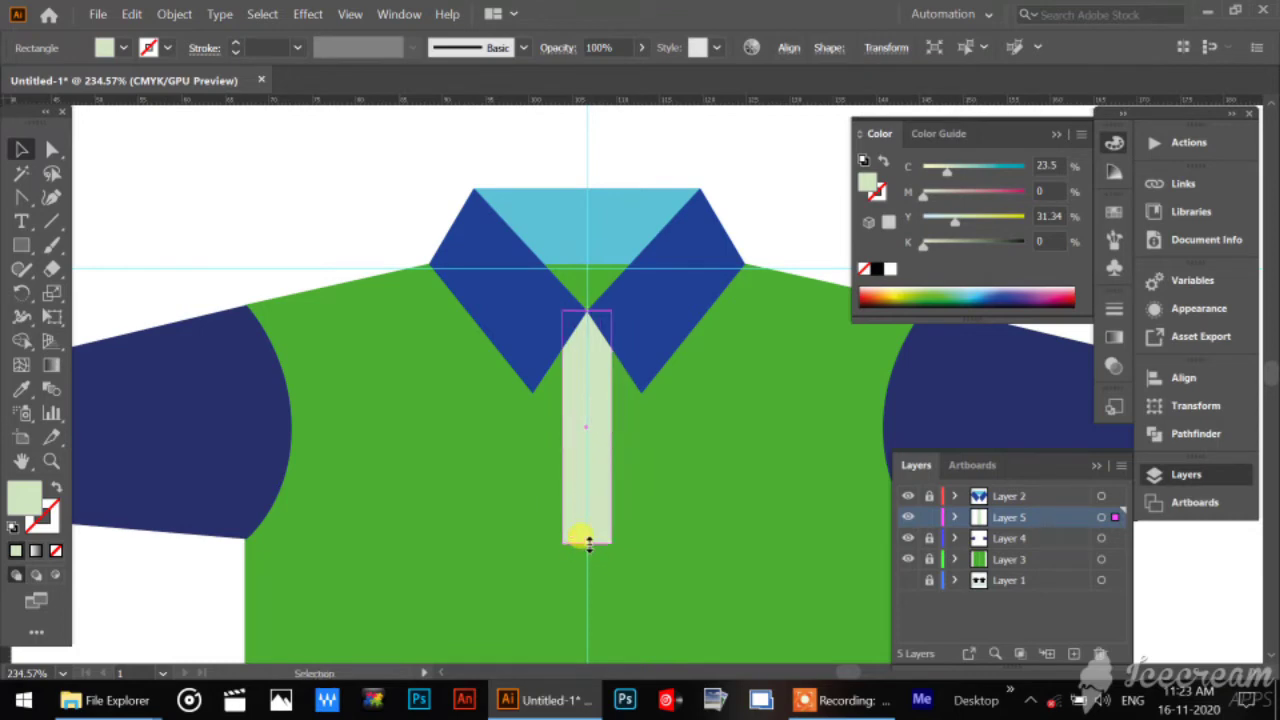
drag(588, 545, 588, 546)
drag(607, 430, 603, 429)
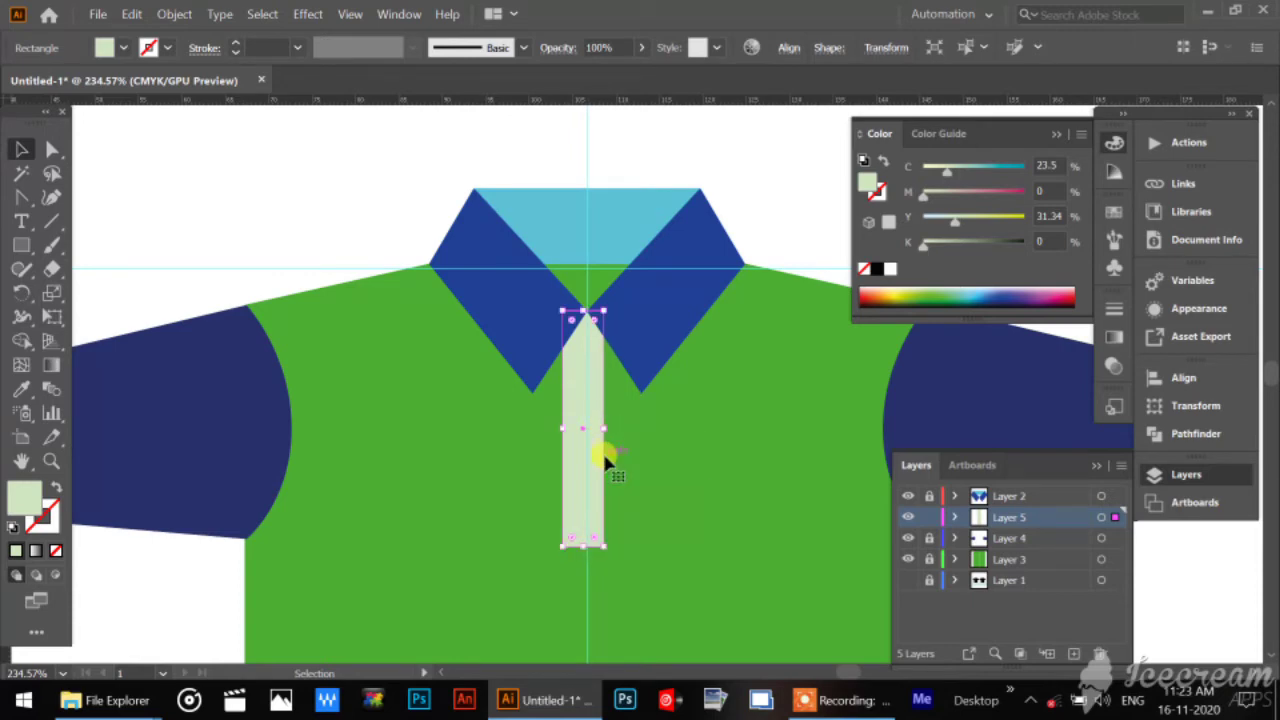
key(Right)
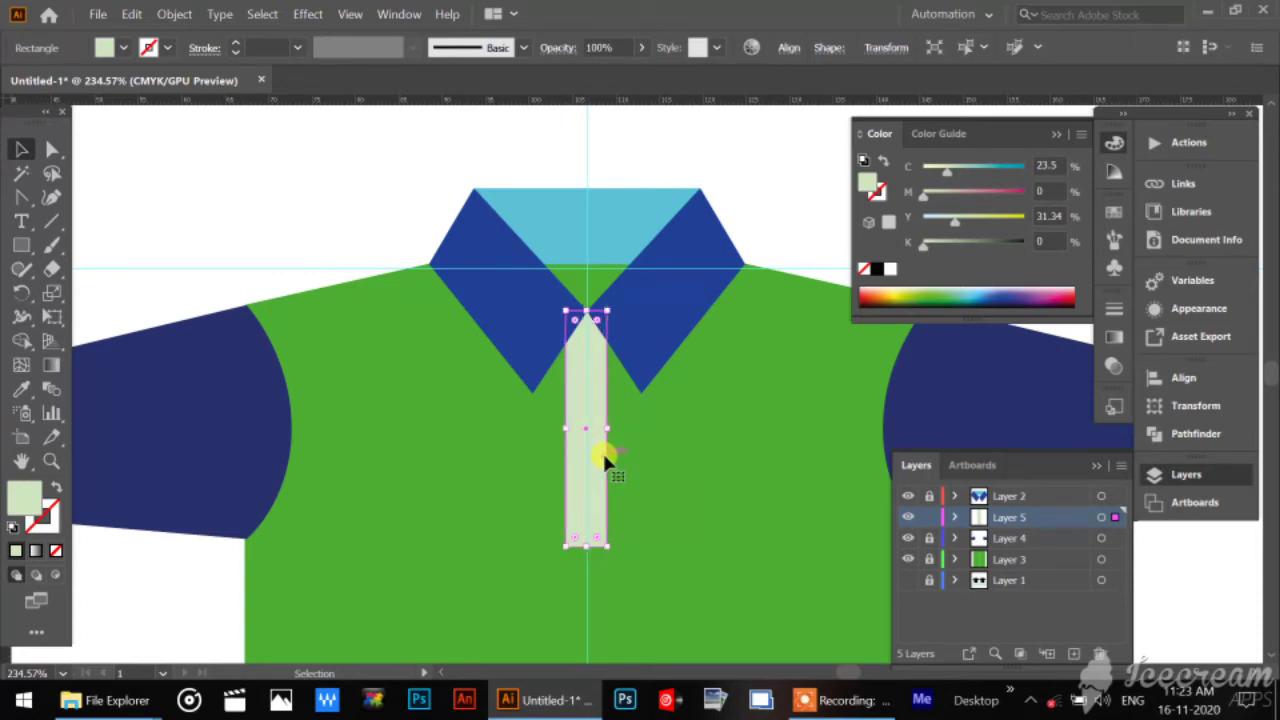
click(196, 146)
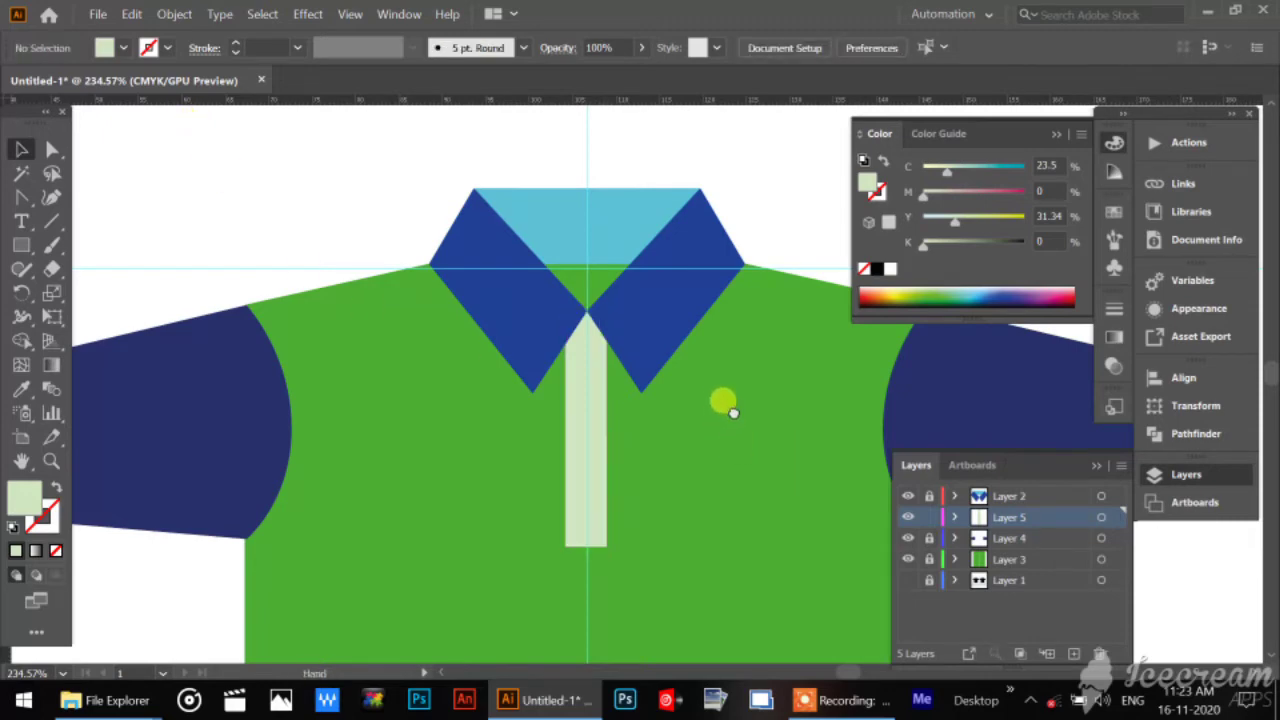
Draw a circle for a button with the Ellipse tool on the empty artboard area above the shirt, and deselect it.
drag(723, 400, 674, 289)
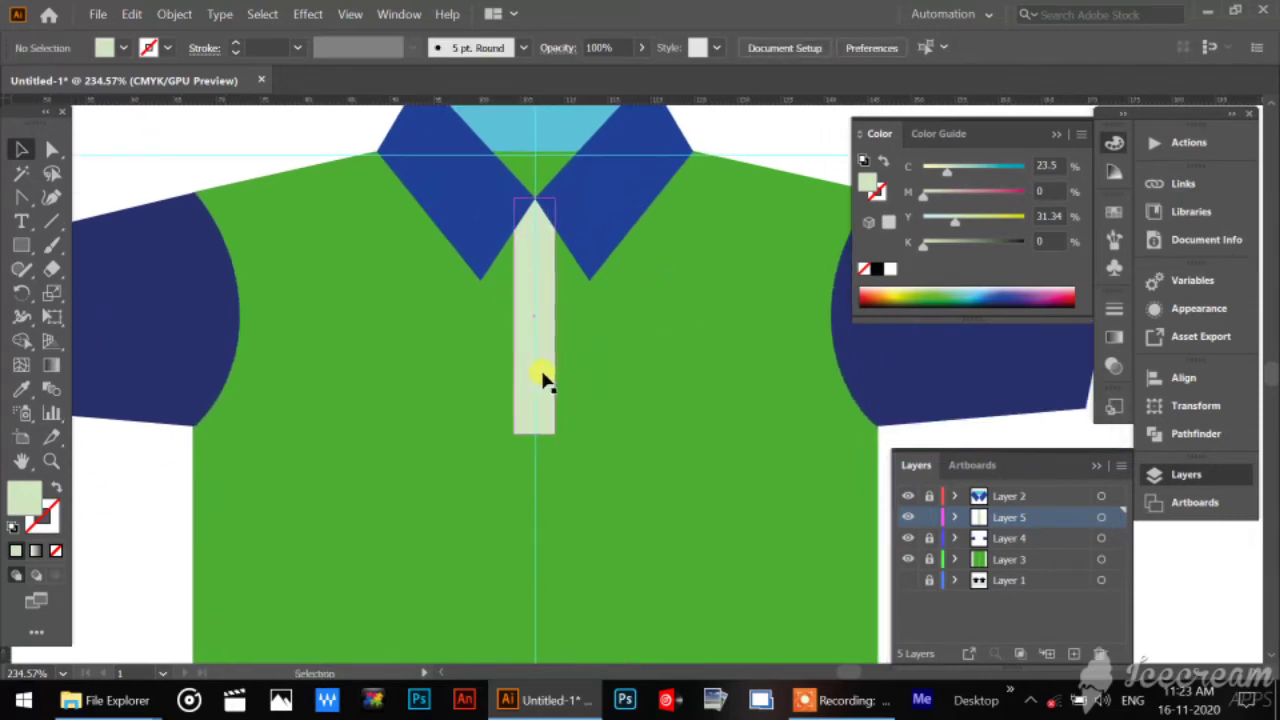
click(22, 244)
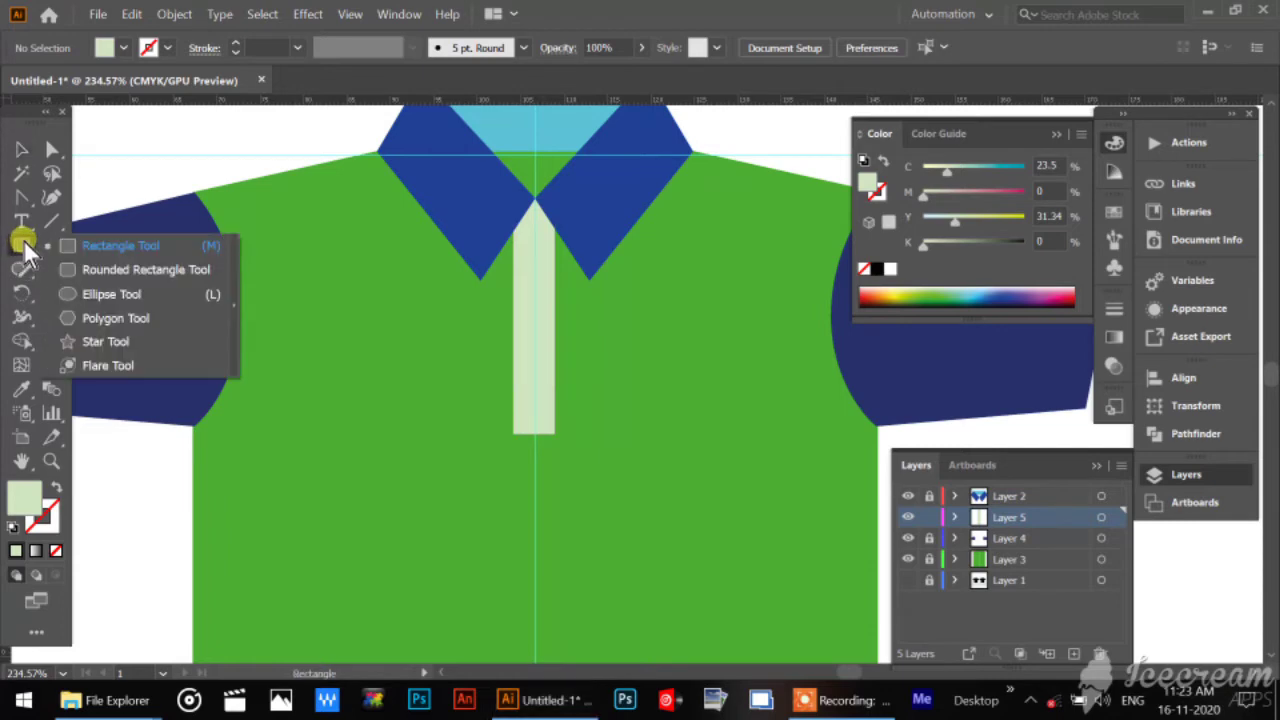
drag(23, 239, 69, 291)
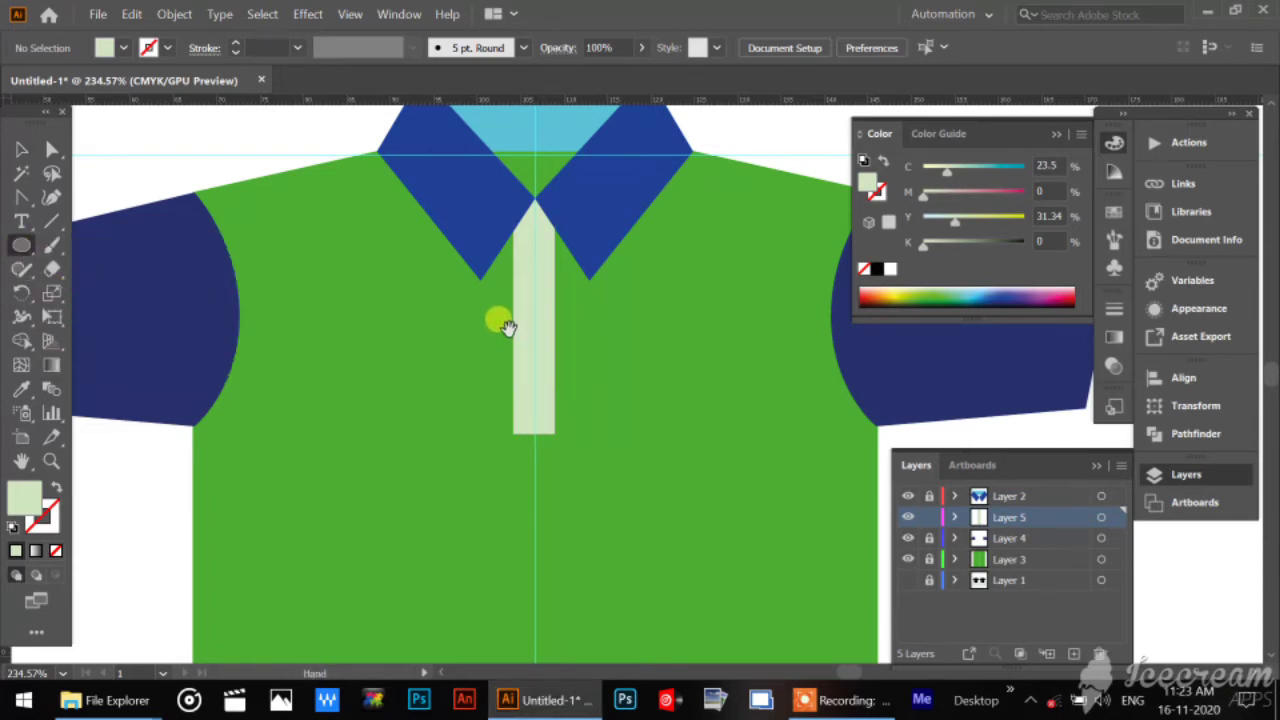
drag(508, 328, 770, 715)
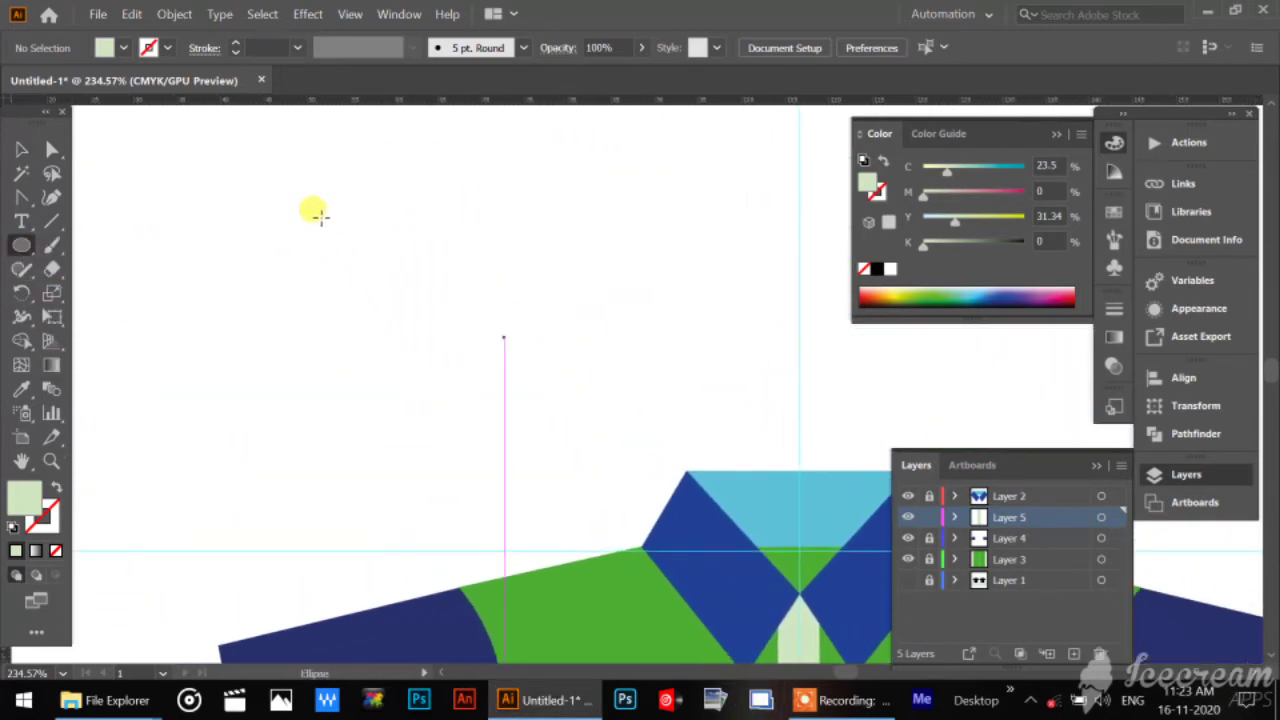
drag(322, 204, 397, 330)
click(22, 149)
click(419, 393)
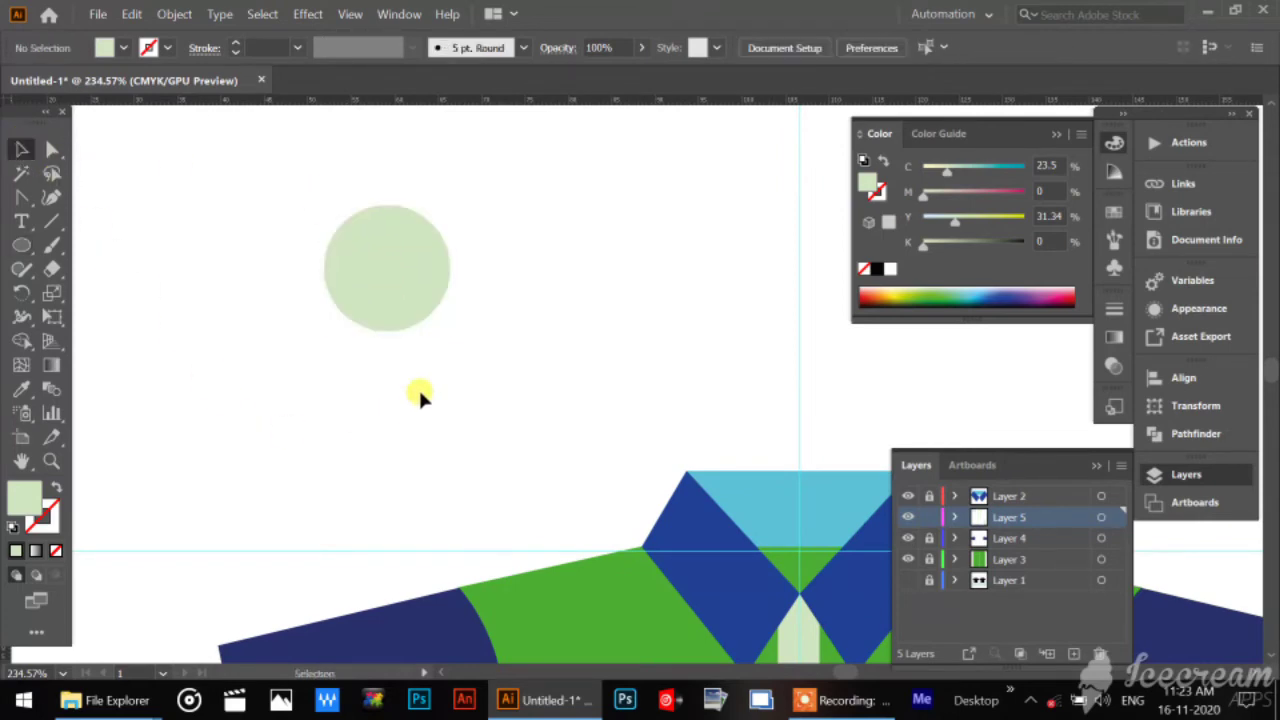
Give the button circle the default white fill and 1 pt black stroke.
click(423, 288)
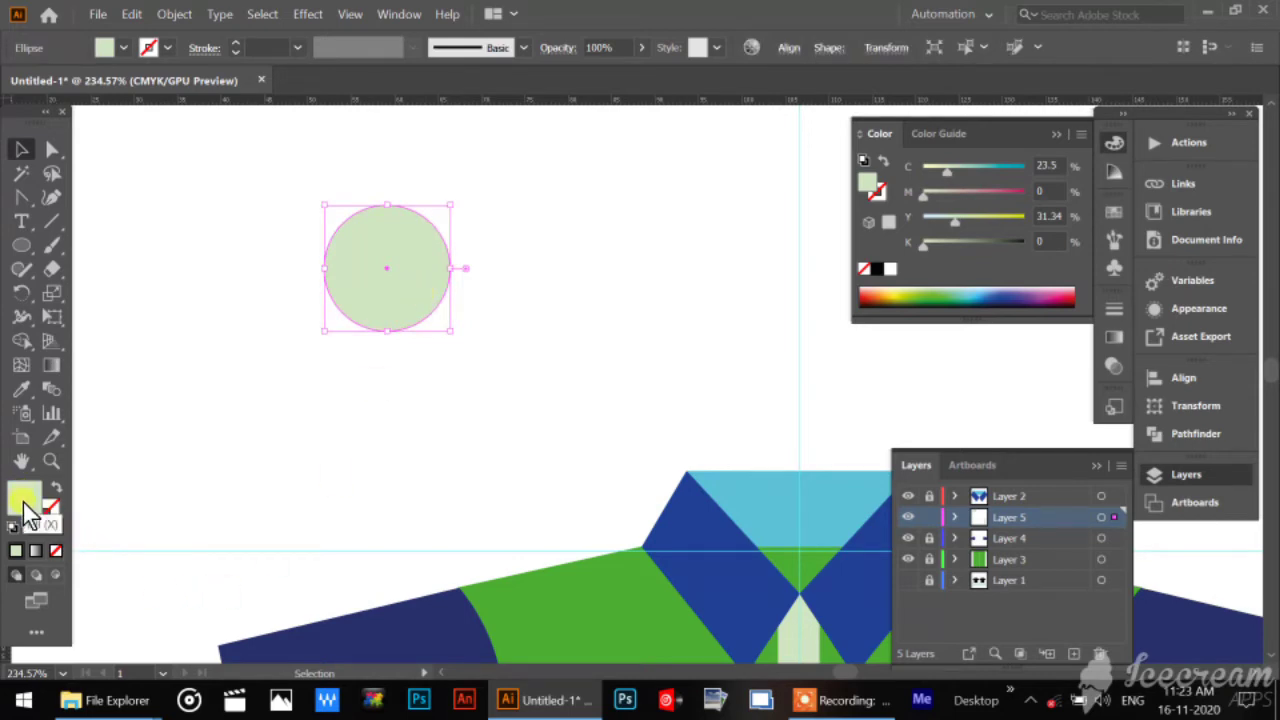
click(50, 528)
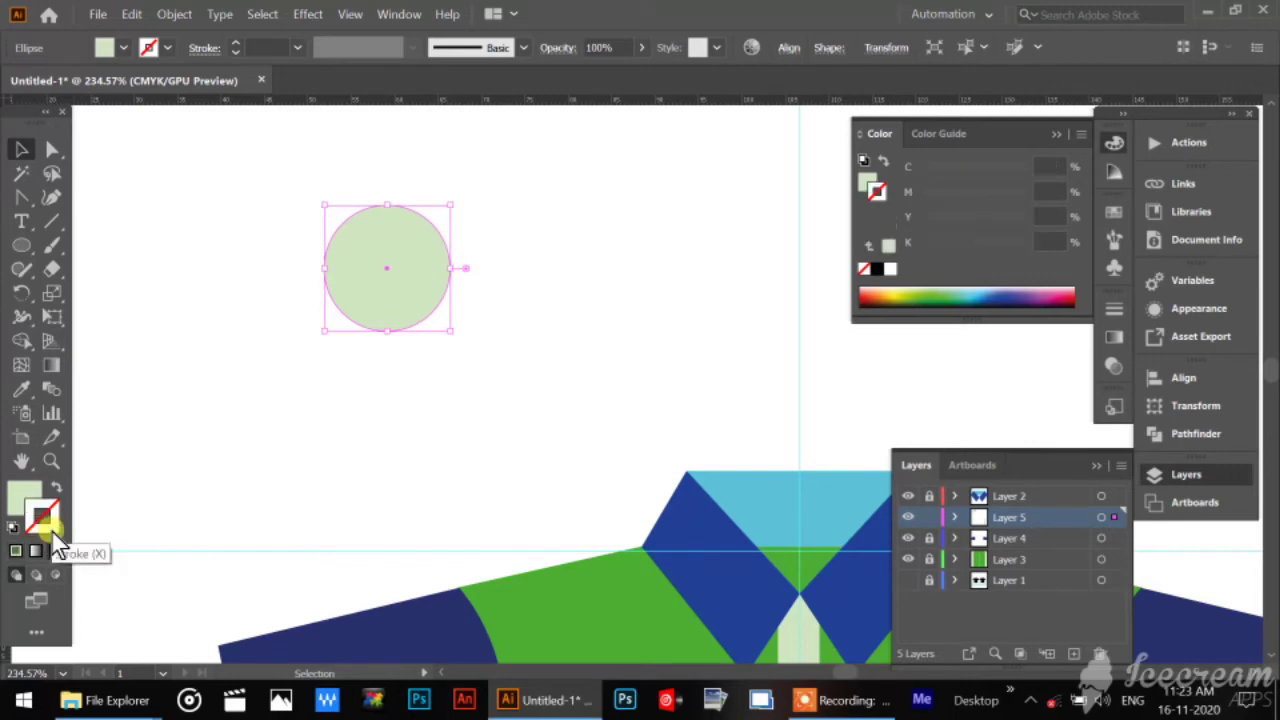
double_click(52, 529)
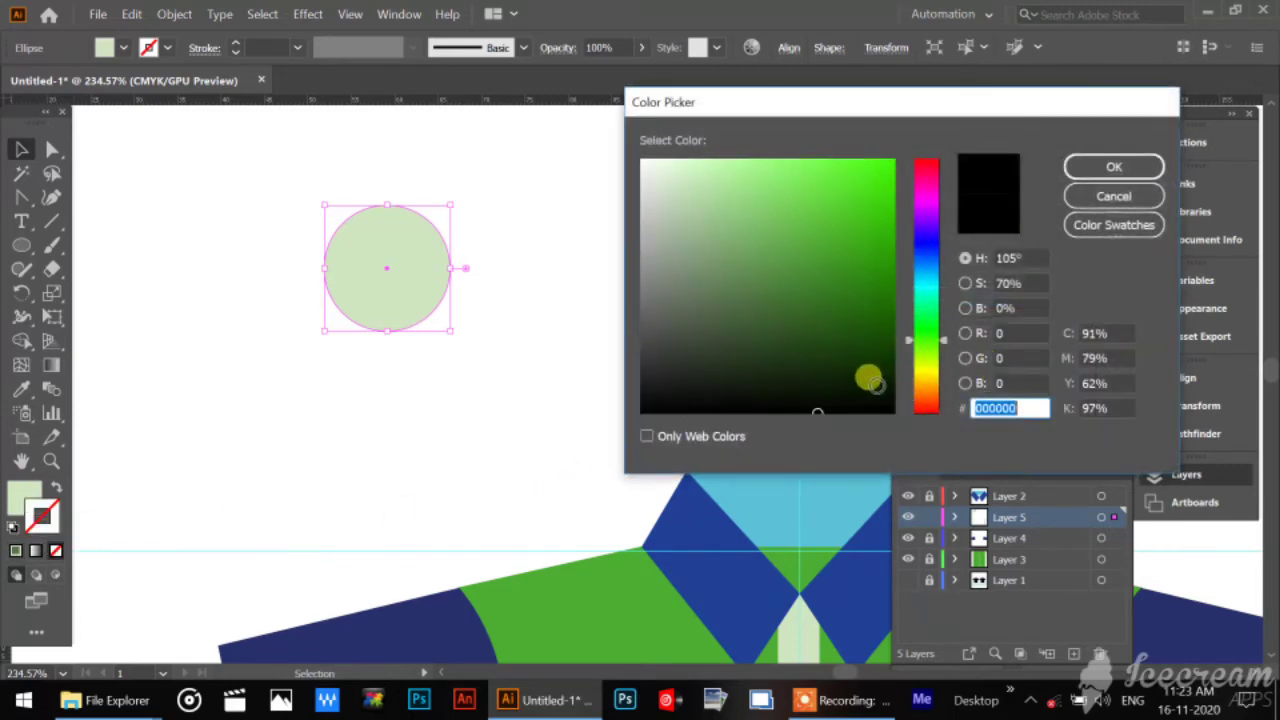
drag(877, 386, 947, 447)
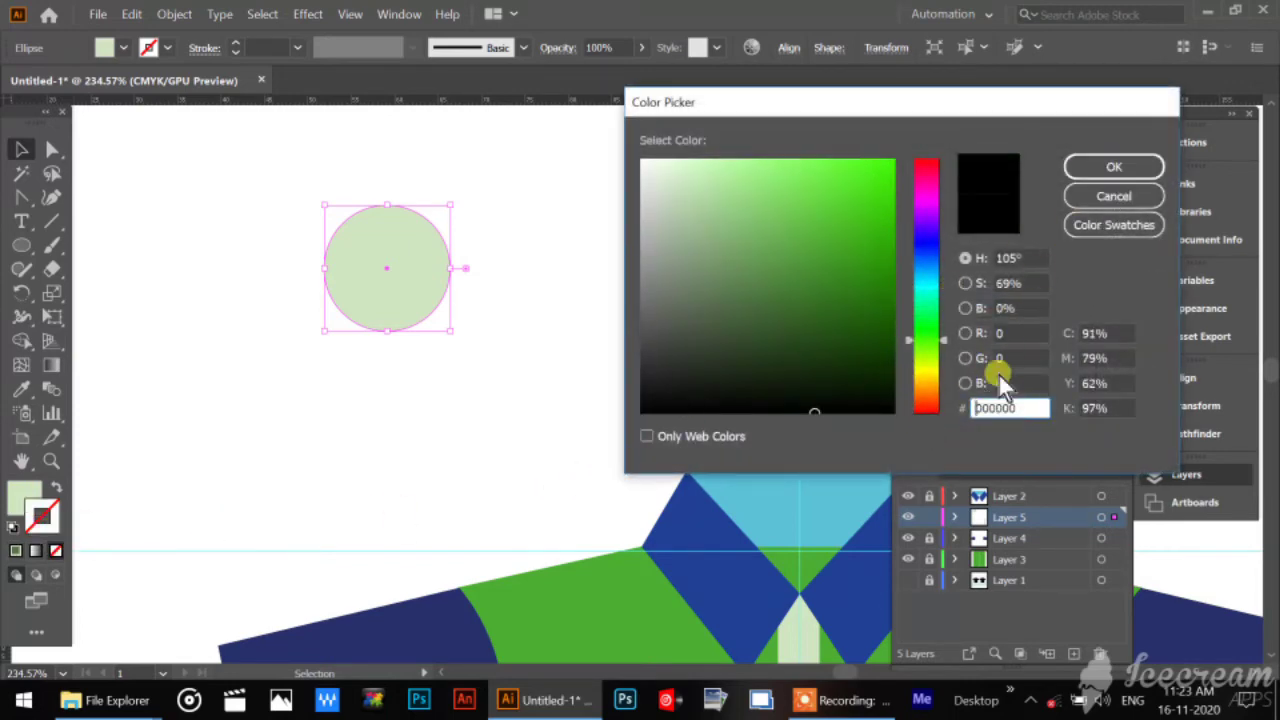
mouse_move(885, 402)
mouse_down()
mouse_move(877, 393)
mouse_move(893, 409)
mouse_up()
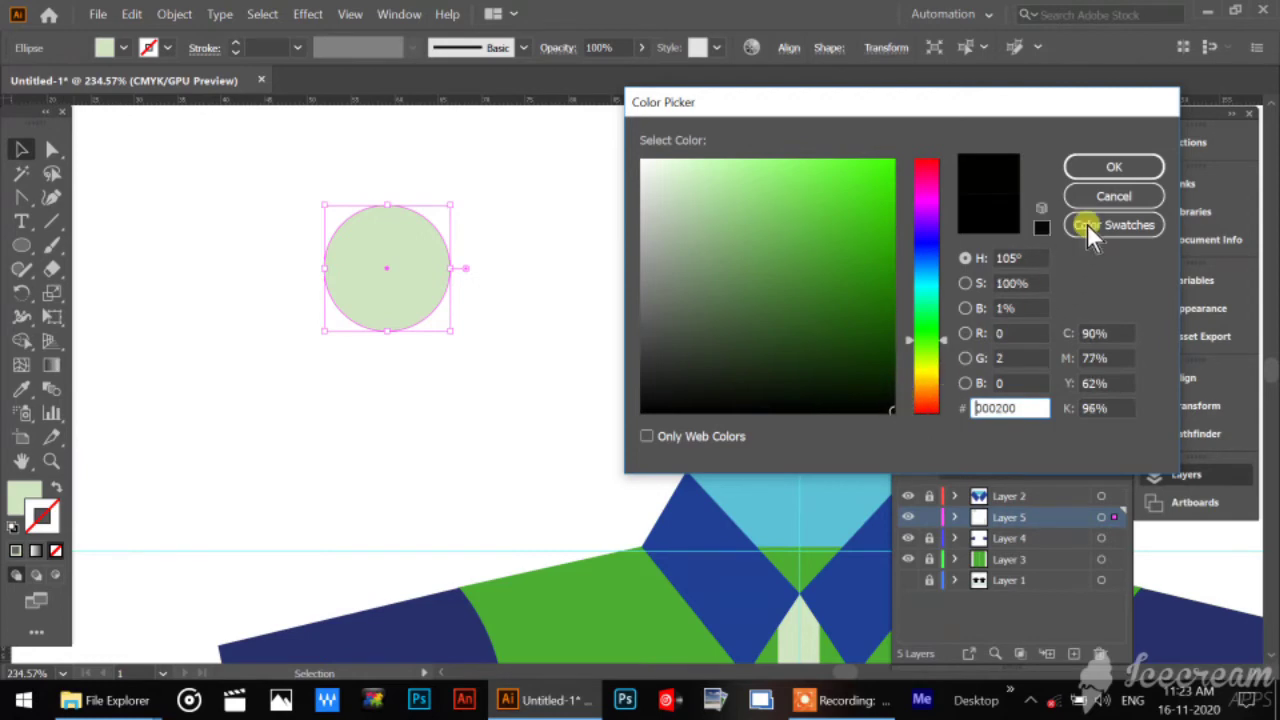
click(1113, 166)
click(15, 550)
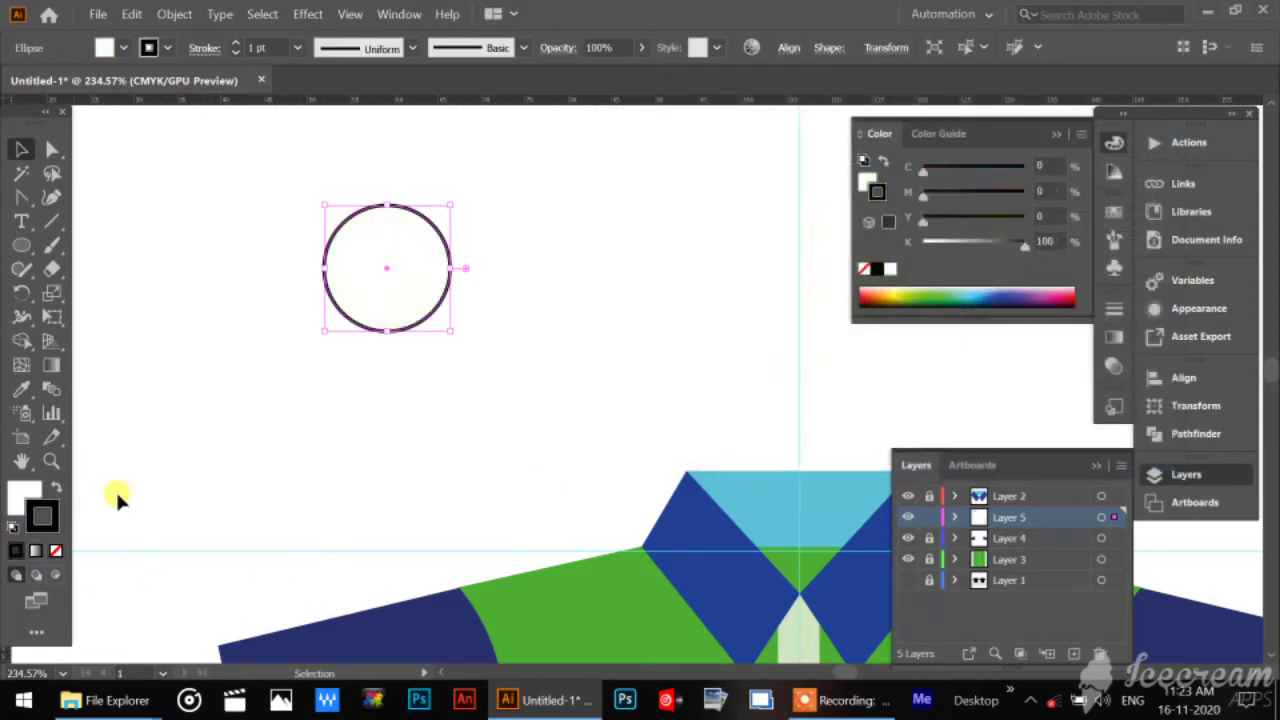
click(117, 494)
Fill the button circle with a medium light green, C 40.39, M 0, Y 60.37, K 0, and deselect it.
click(387, 247)
double_click(20, 497)
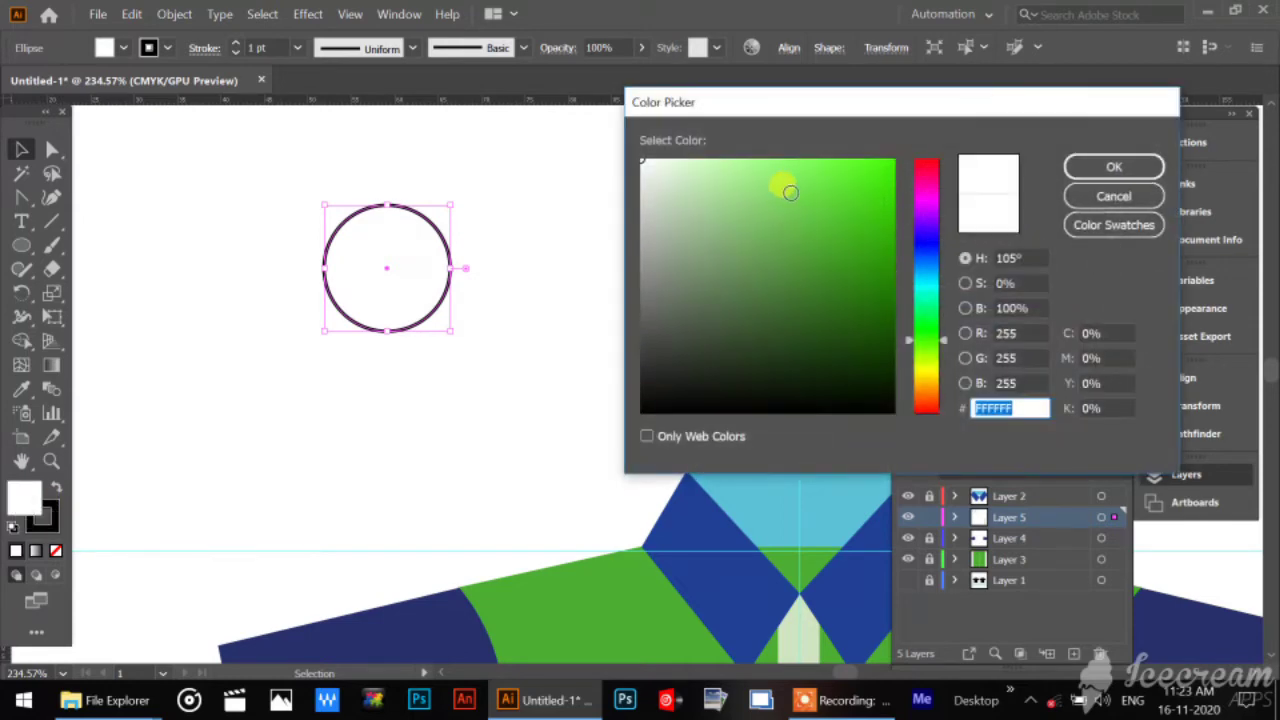
click(748, 170)
click(1113, 166)
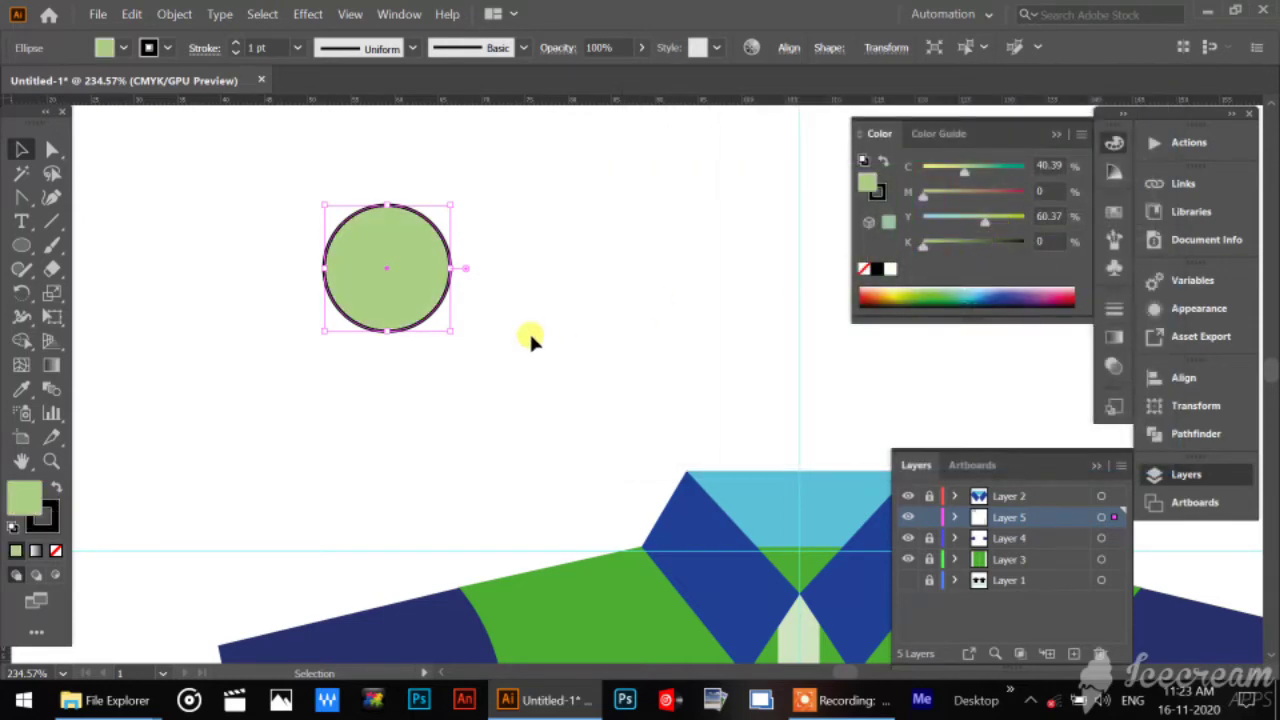
click(531, 338)
Draw a small circle beside the button for a thread hole and give it a black fill with no stroke.
click(453, 258)
click(21, 245)
drag(533, 243, 547, 258)
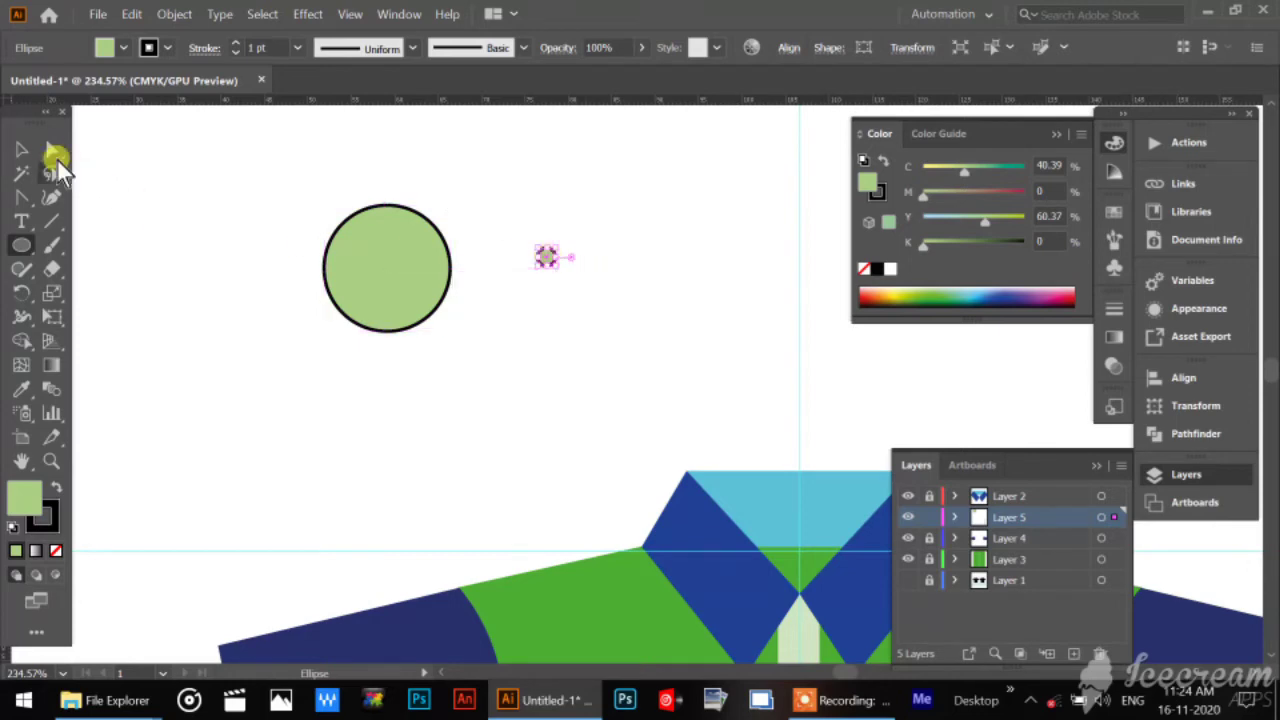
click(21, 149)
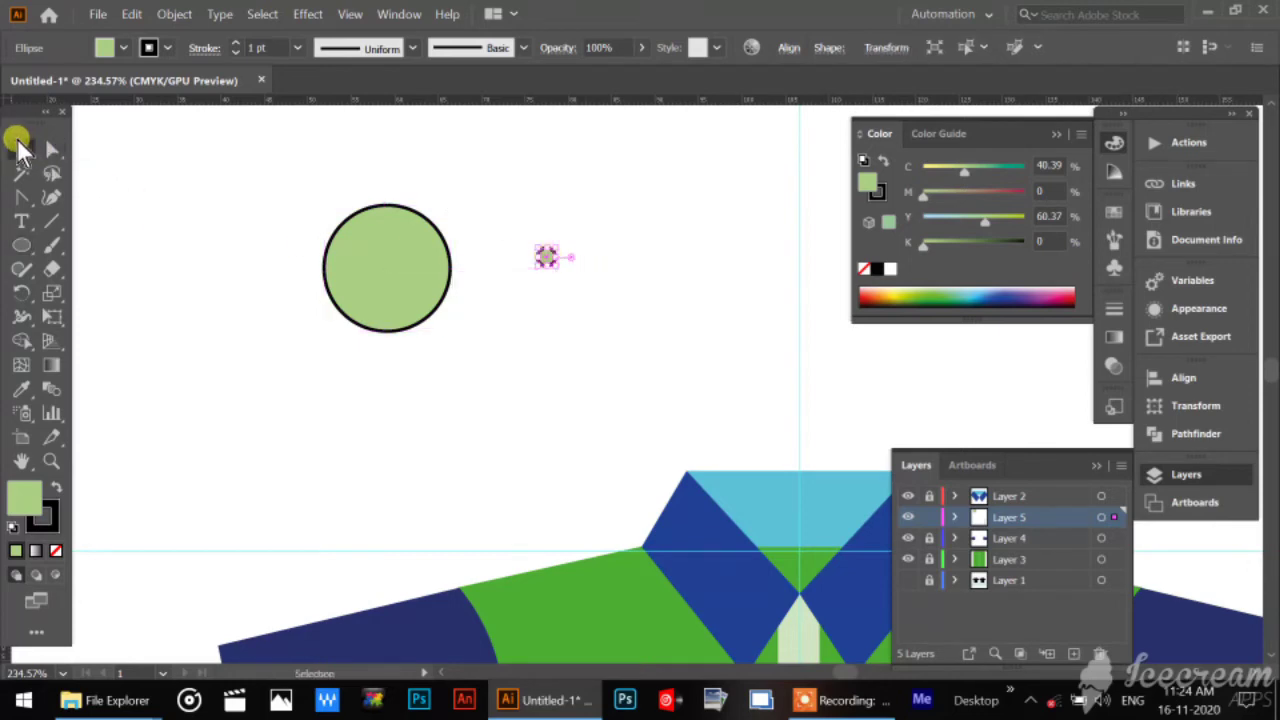
click(54, 489)
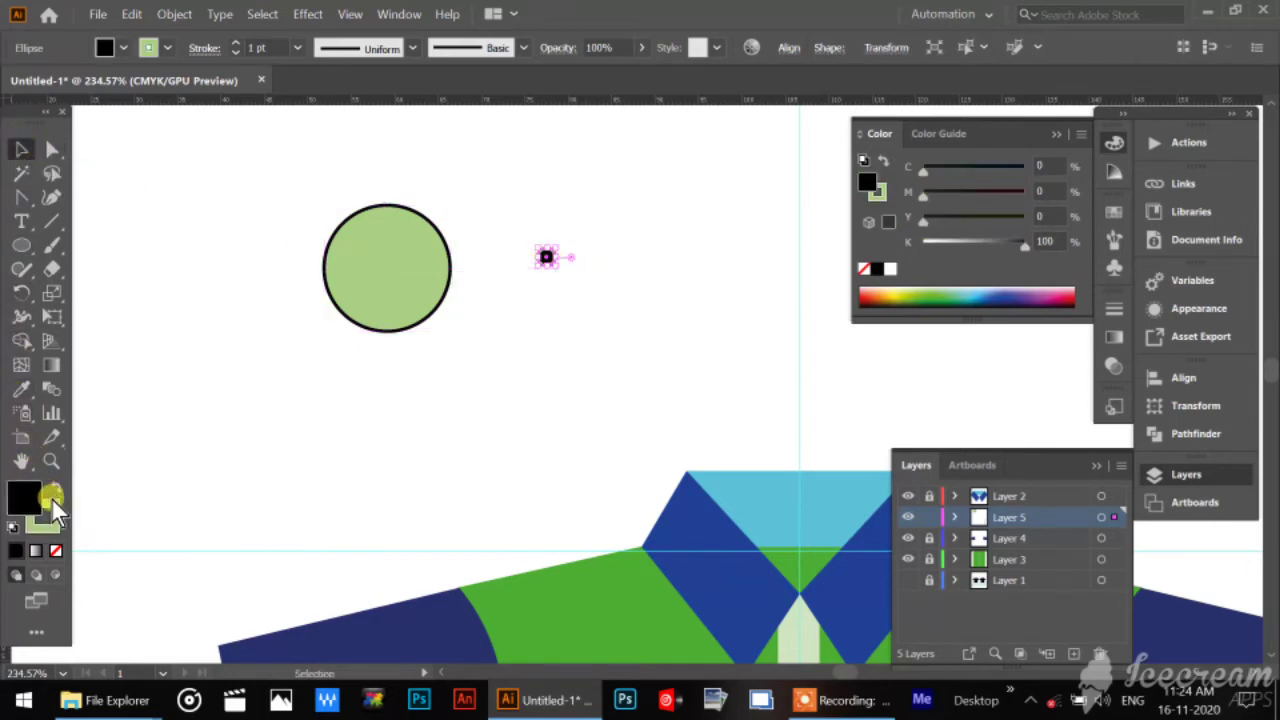
click(56, 551)
click(556, 232)
Place the black hole in the upper part of the button and duplicate it straight down to the lower part.
drag(546, 258, 389, 245)
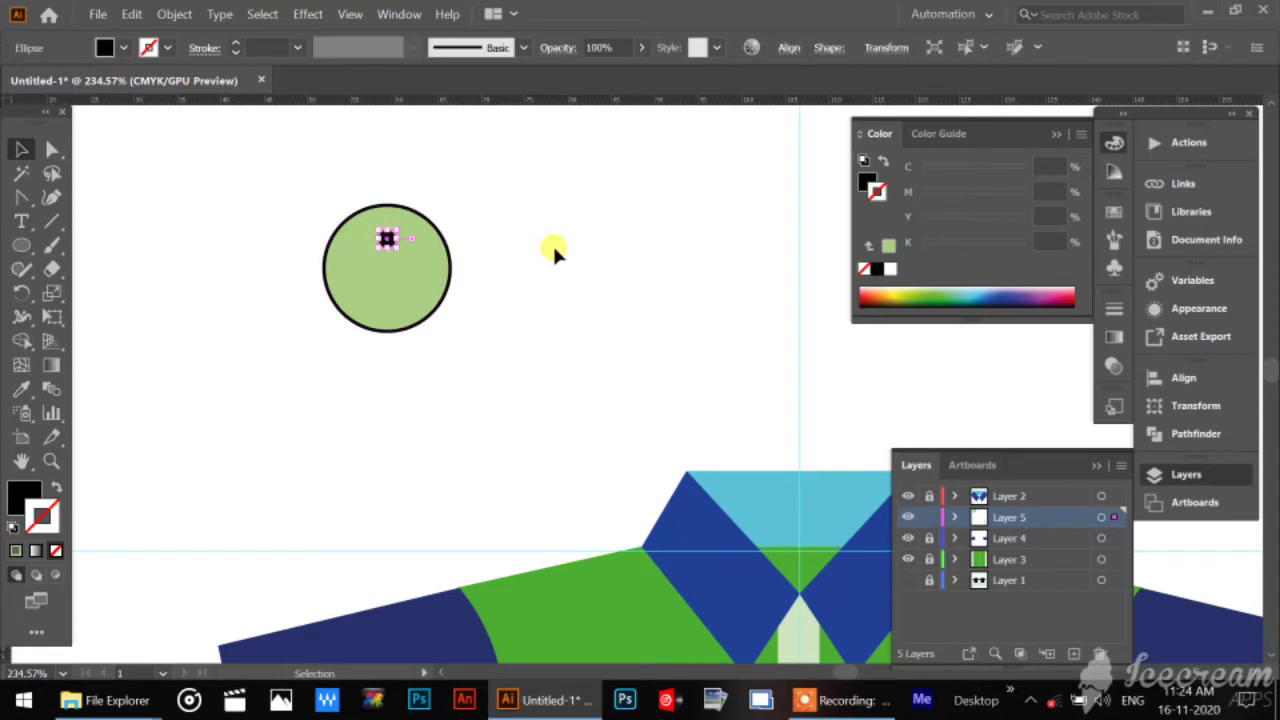
key(alt+shift+Down)
key(Down)
key(Down)
key(Down)
key(Down)
key(Down)
key(Down)
key(Down)
key(Down)
key(Down)
key(Down)
key(Down)
key(Down)
Group the upper and lower black holes on the button and deselect them.
shift+click(387, 238)
key(a)
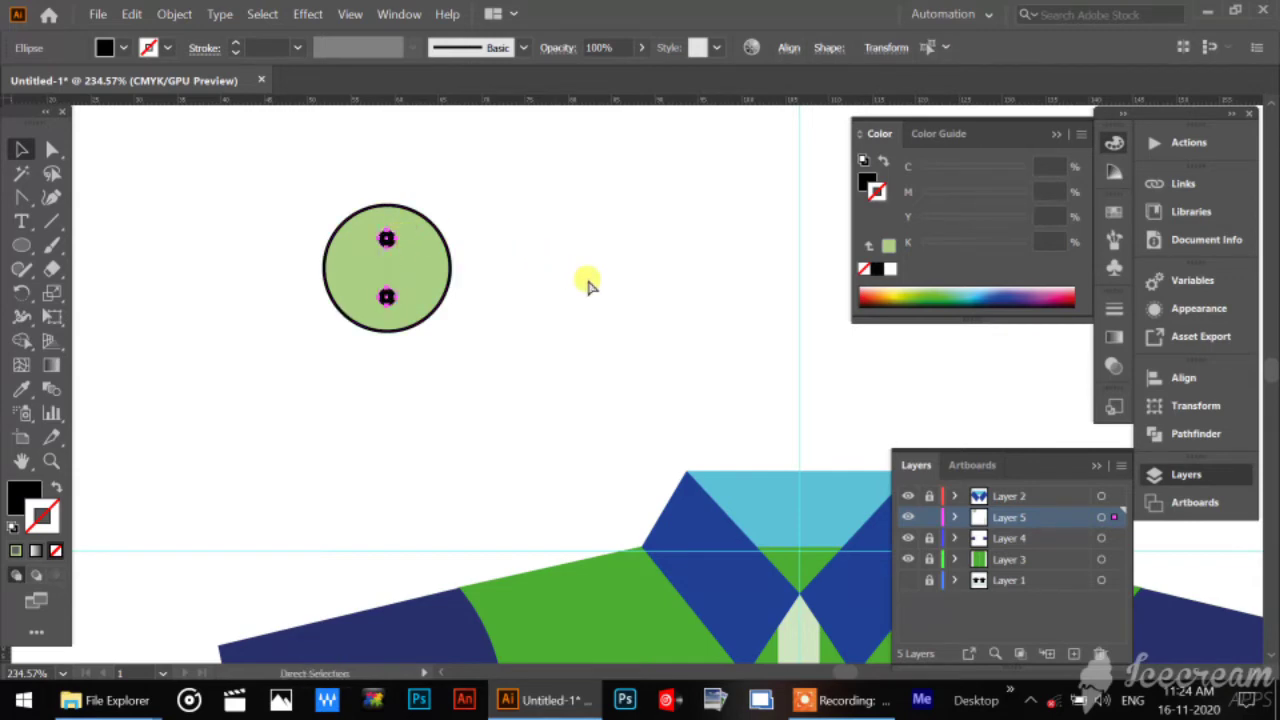
key(v)
click(586, 280)
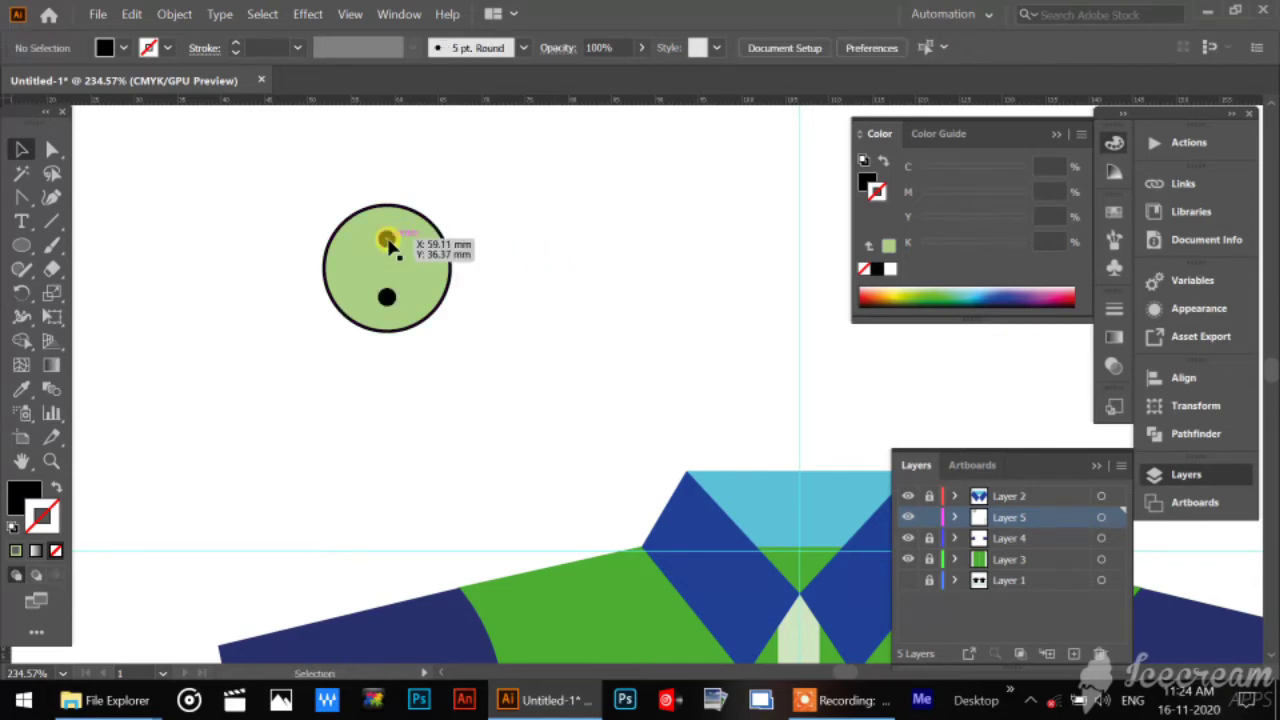
Make a copy of the grouped hole pair rotated by 90 degrees.
click(387, 241)
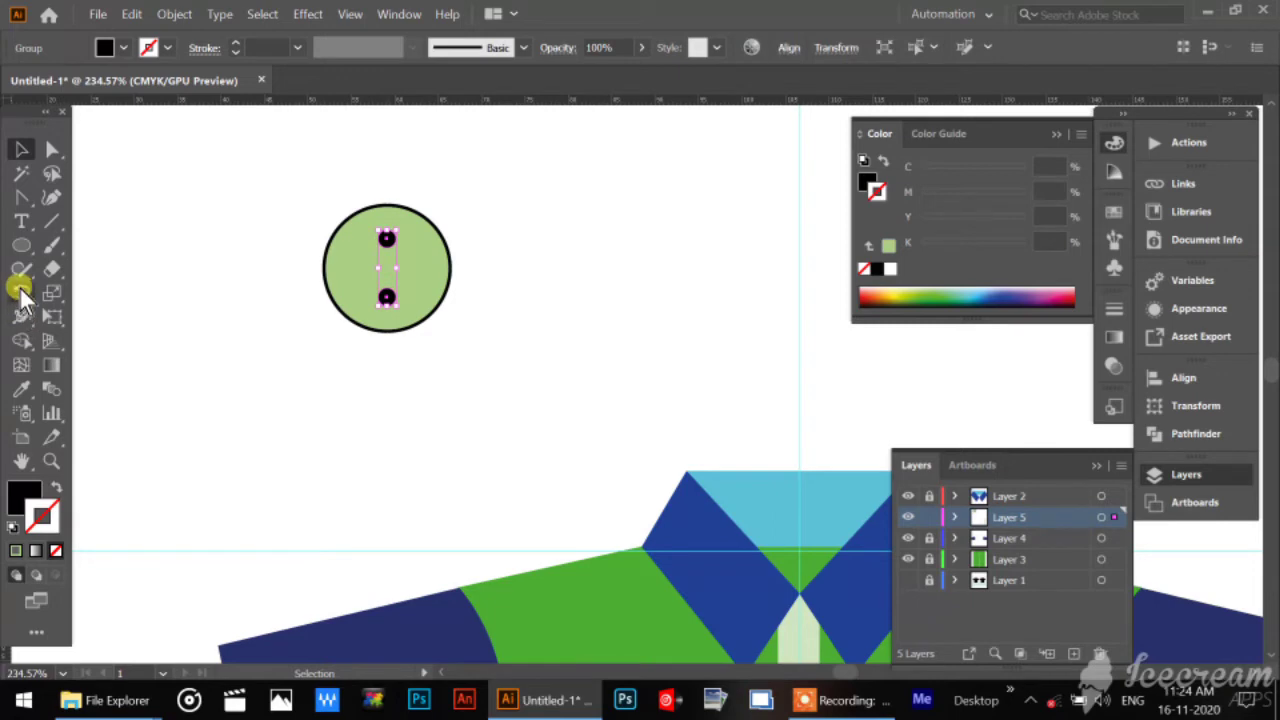
double_click(21, 292)
text(90)
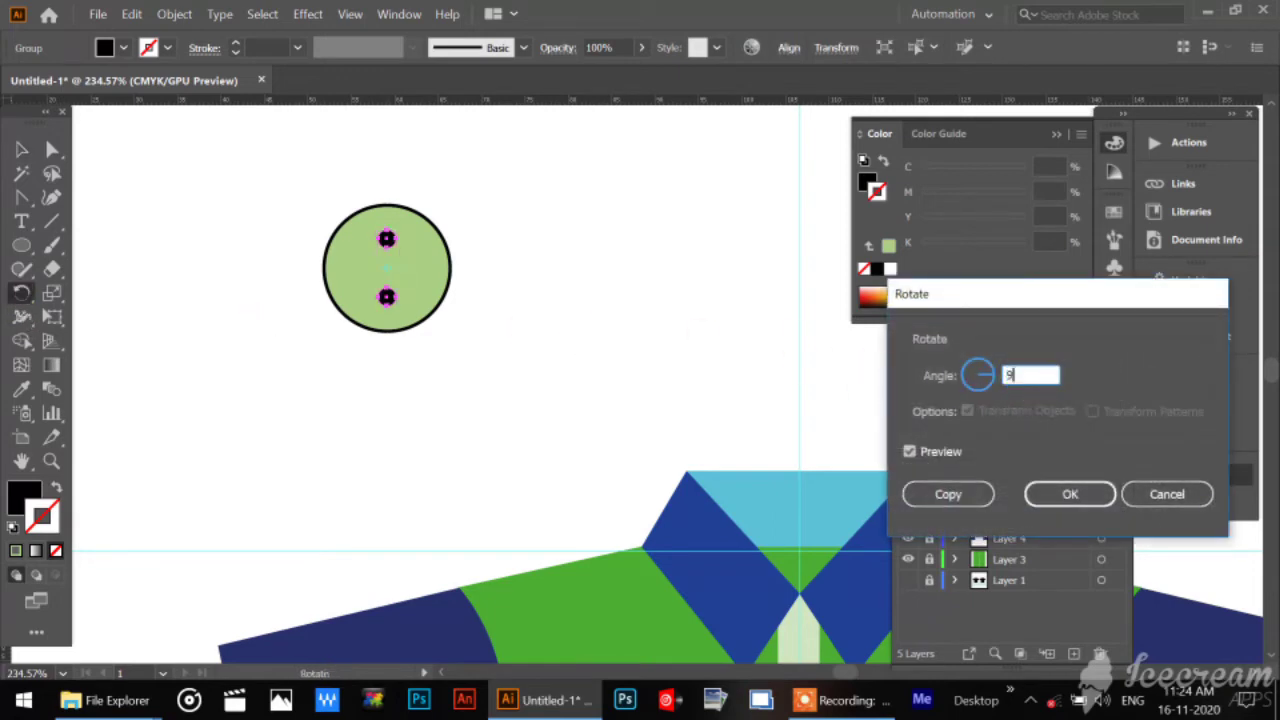
click(978, 491)
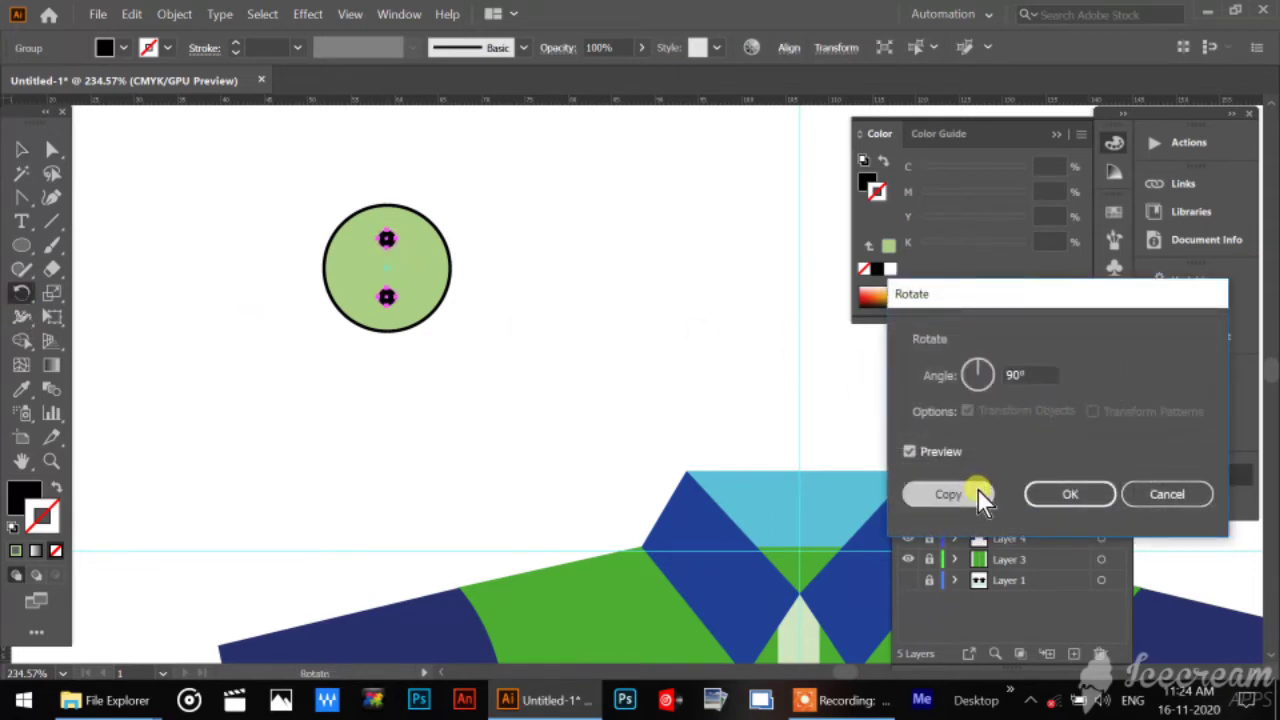
Group the two hole pairs into one set of four holes and deselect it.
click(22, 150)
shift+click(386, 241)
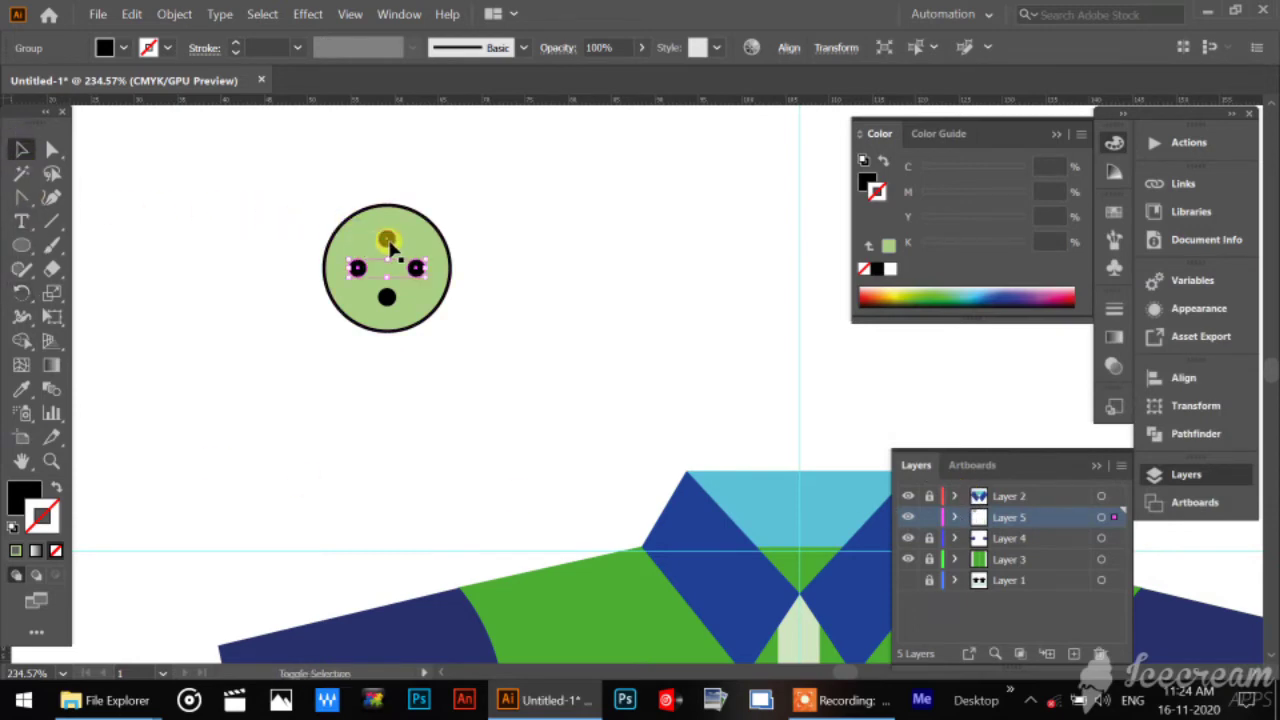
shift+click(386, 241)
key(ctrl+g)
click(552, 305)
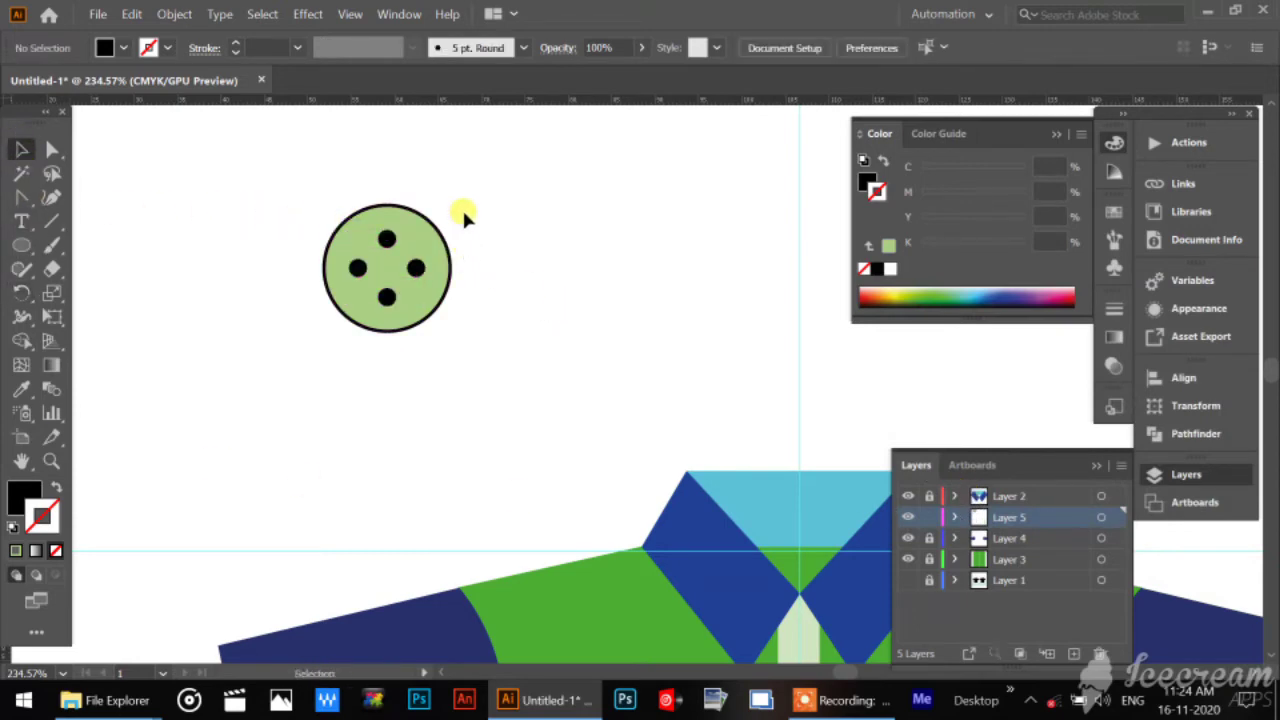
Move the hole group and the button circle apart, and align both on their horizontal and vertical centres.
drag(461, 205, 305, 340)
click(522, 334)
drag(420, 266, 350, 232)
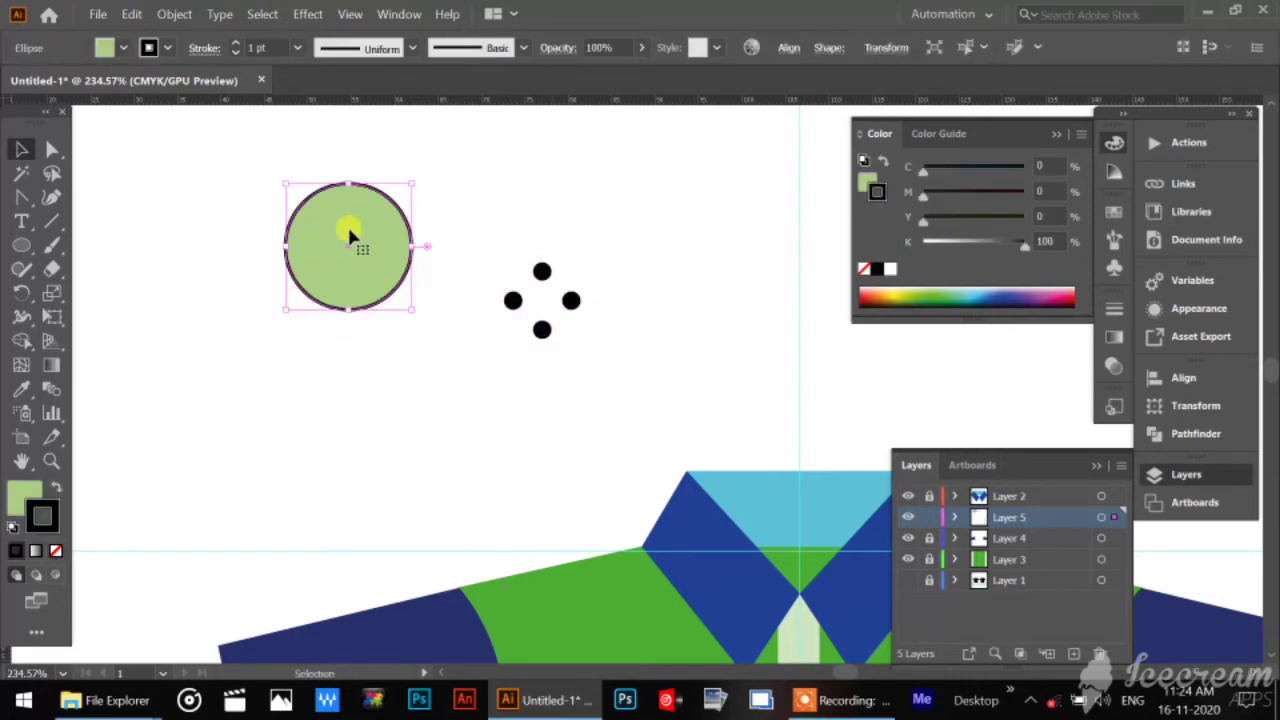
drag(204, 187, 630, 372)
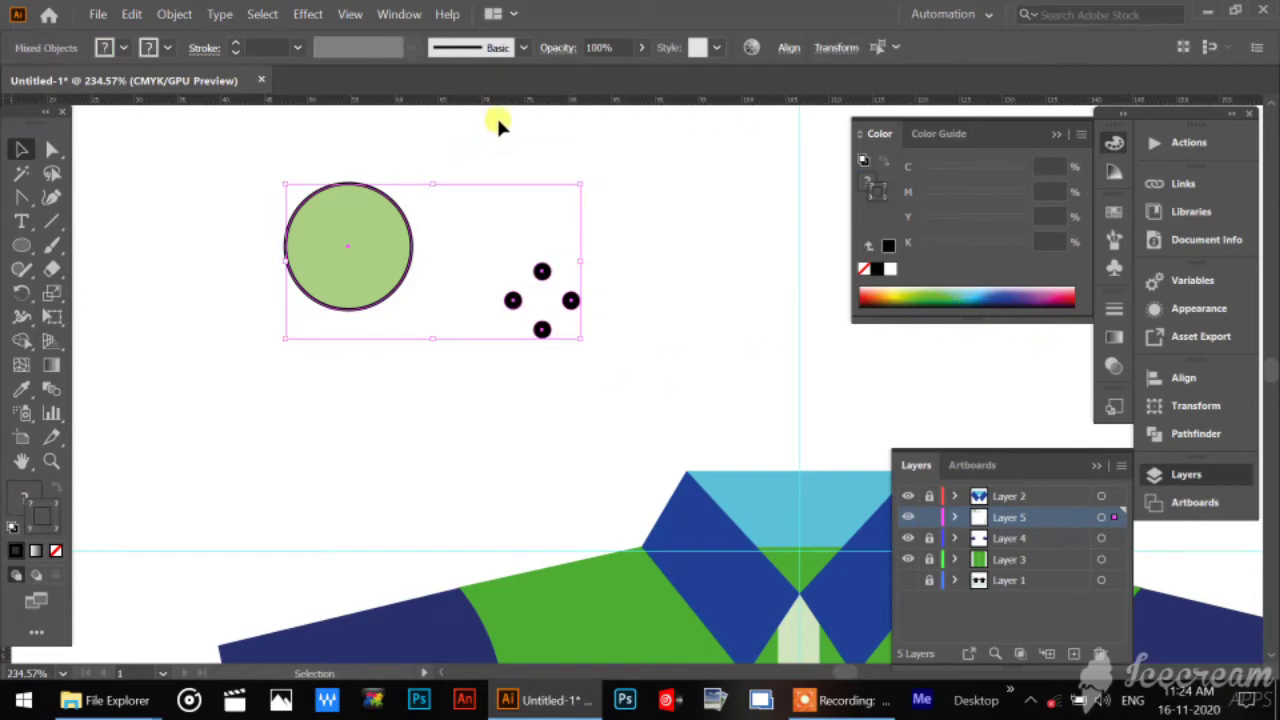
click(789, 48)
click(623, 105)
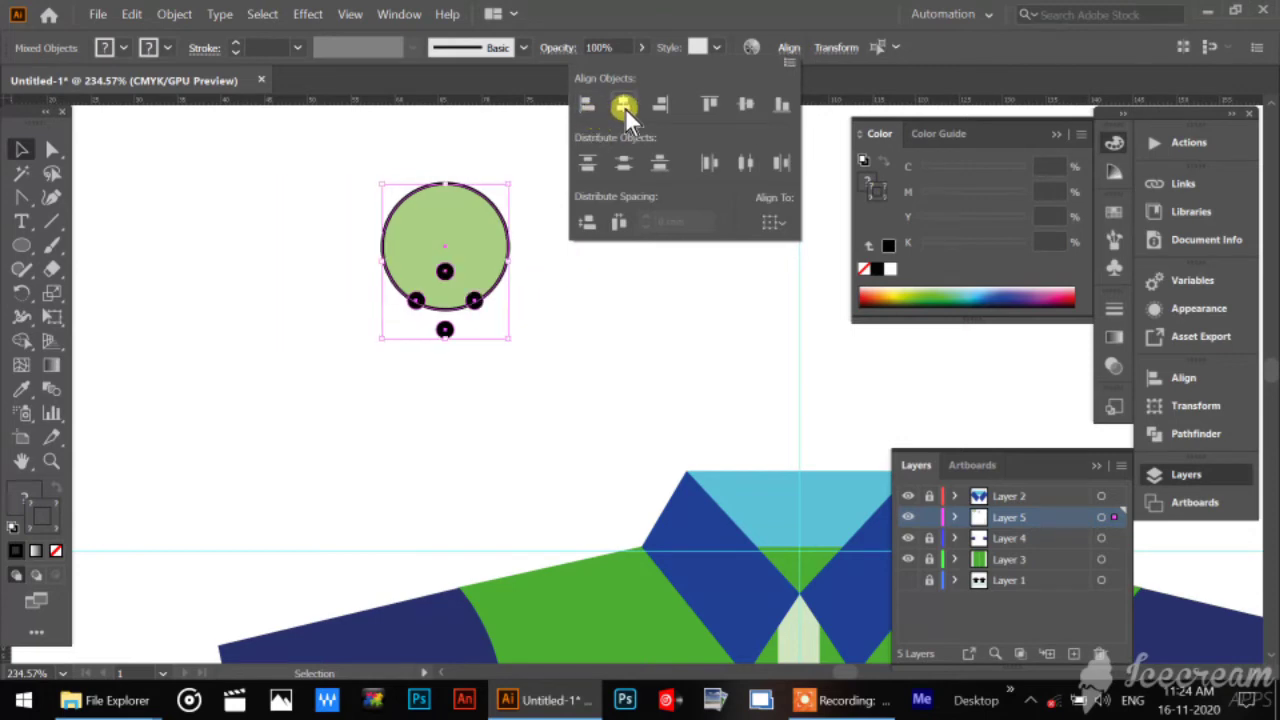
click(744, 101)
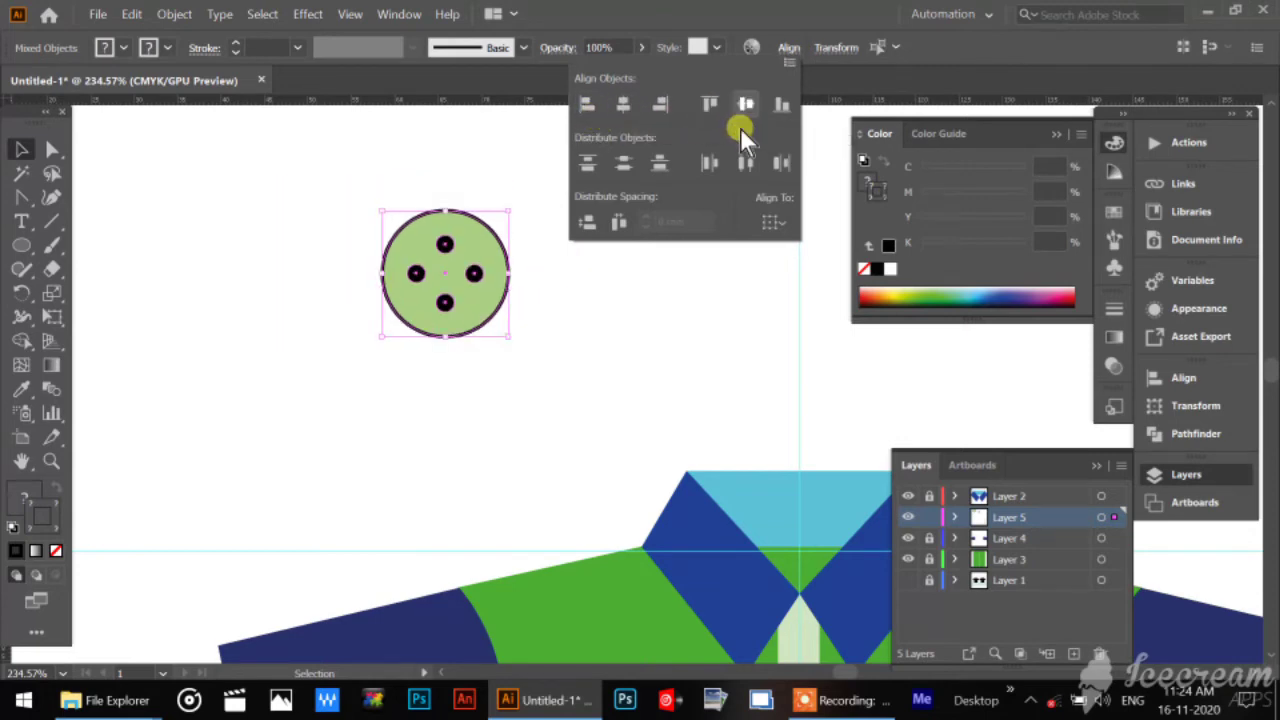
Group the button circle with its four holes and deselect the finished button.
click(325, 193)
drag(325, 193, 562, 366)
key(a)
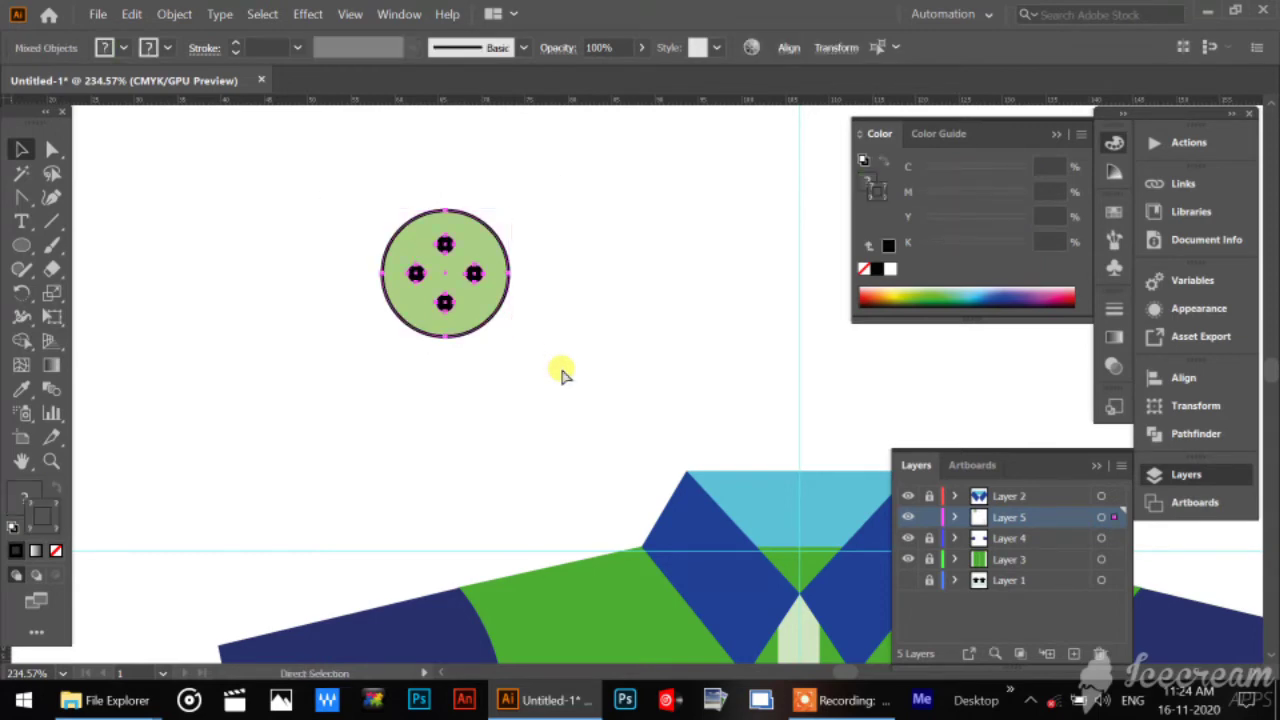
key(ctrl+g)
click(562, 371)
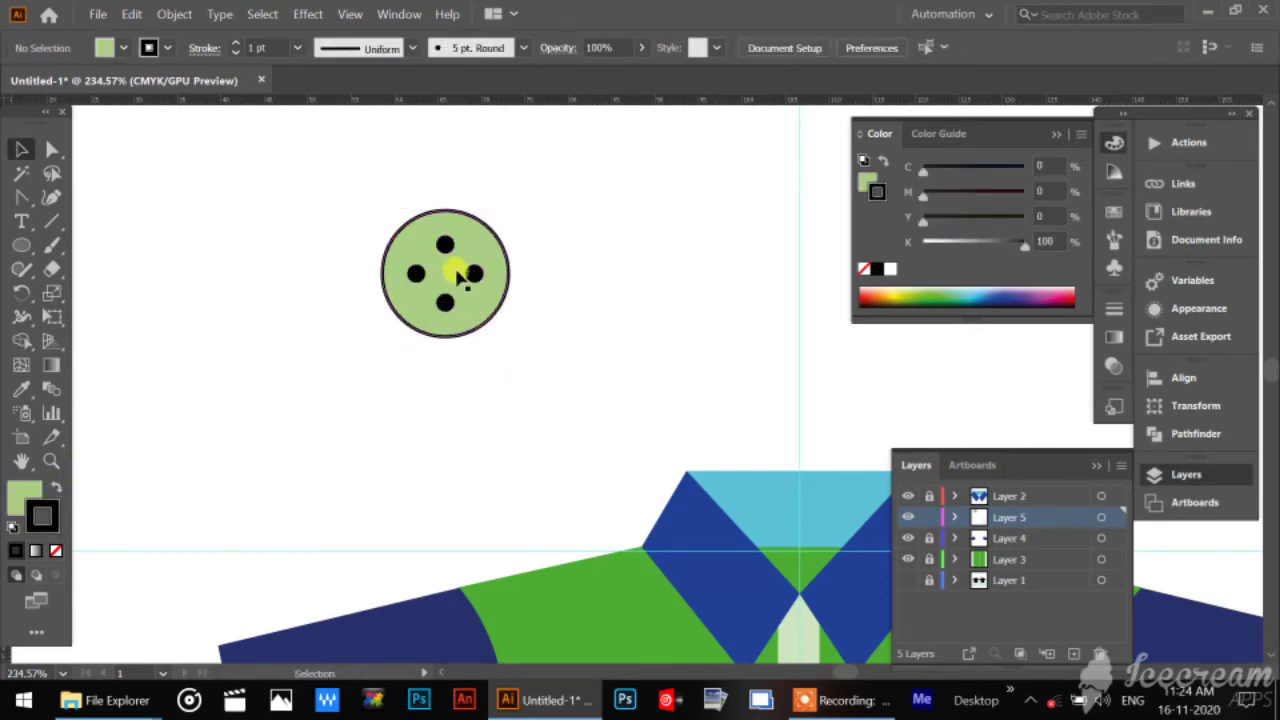
Move the button onto the placket and scale it down proportionally until it fits within the placket's width.
drag(460, 278, 668, 490)
drag(694, 343, 388, 60)
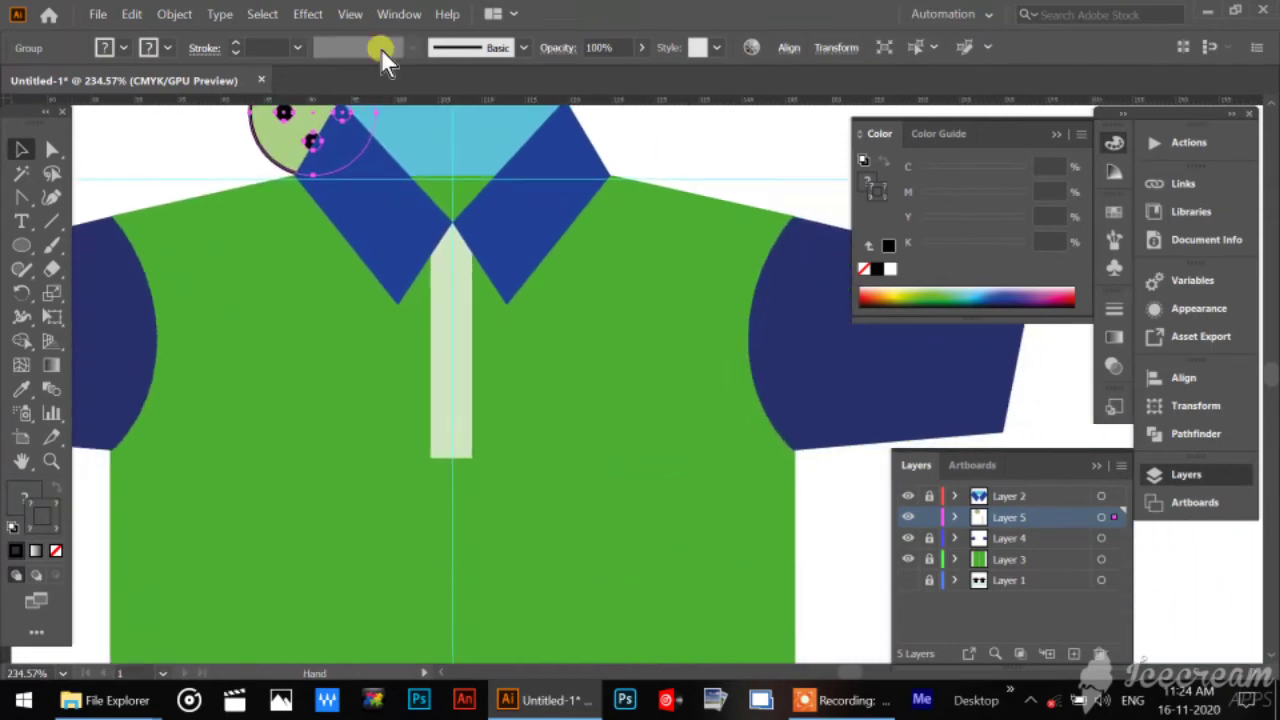
drag(275, 155, 414, 418)
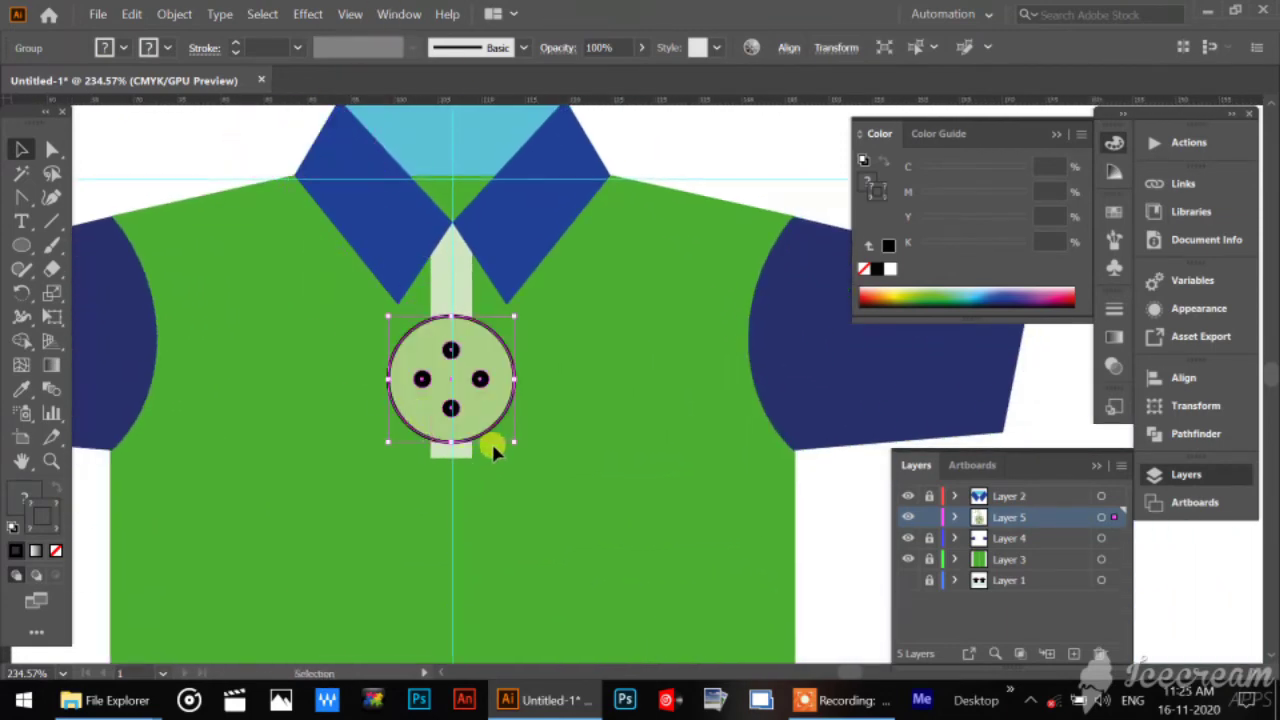
drag(503, 434, 450, 381)
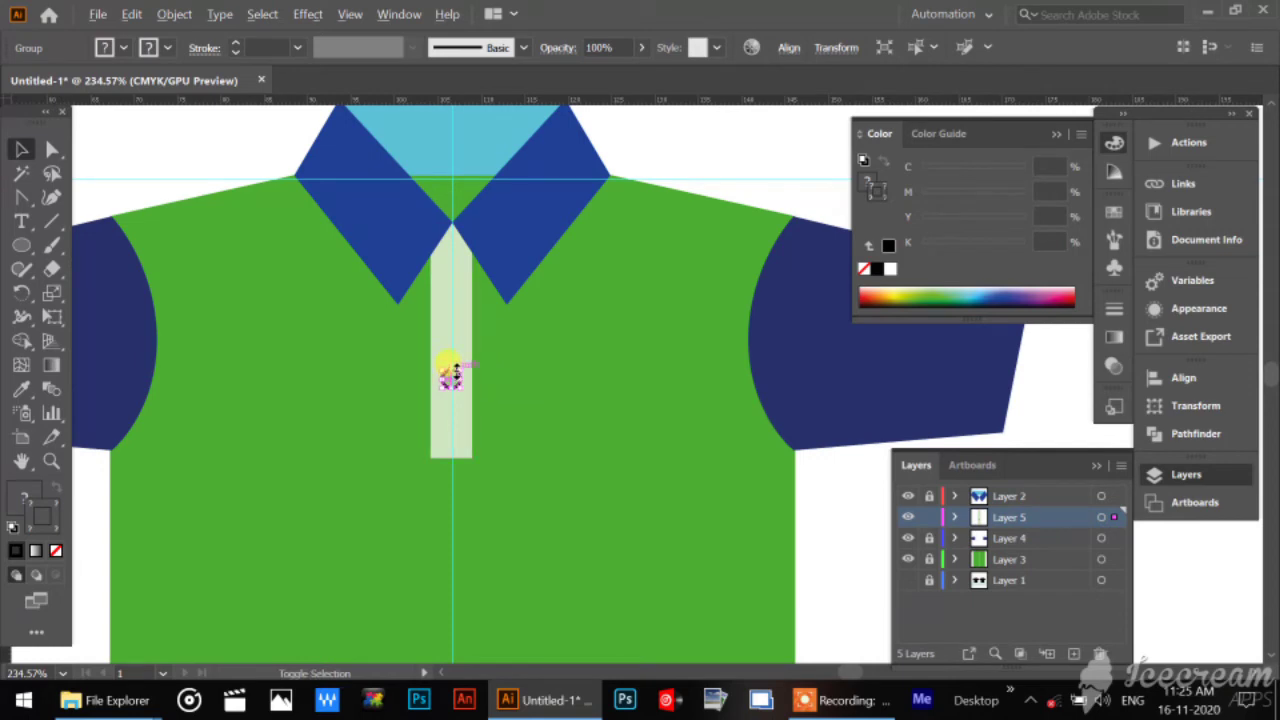
Enlarge the button slightly on the placket and move it close to the placket's lower end.
click(49, 462)
drag(428, 325, 612, 560)
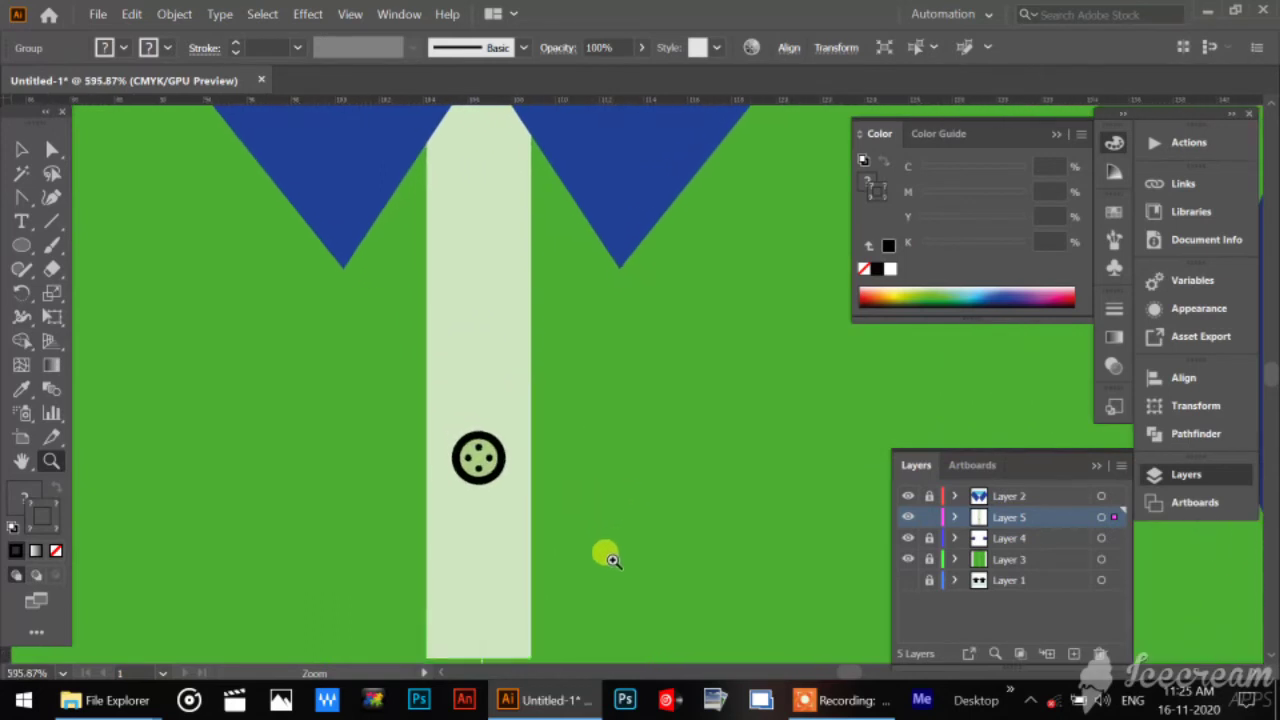
key(v)
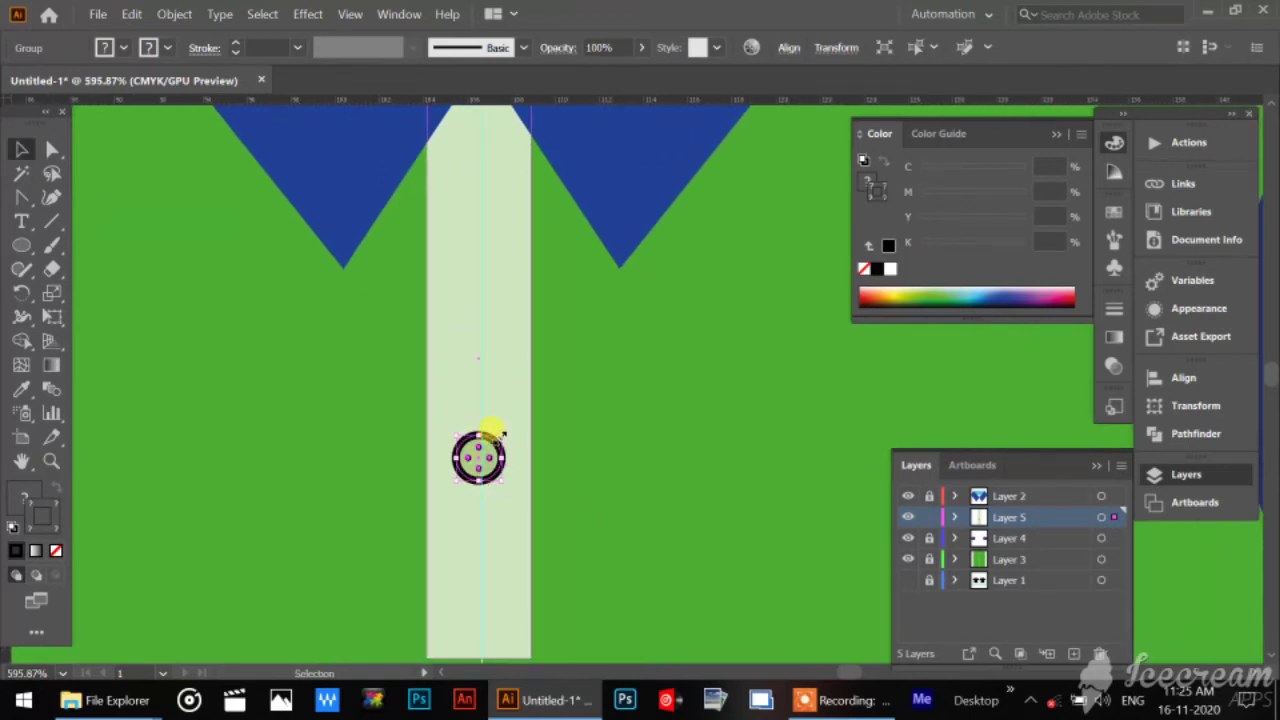
drag(500, 431, 529, 140)
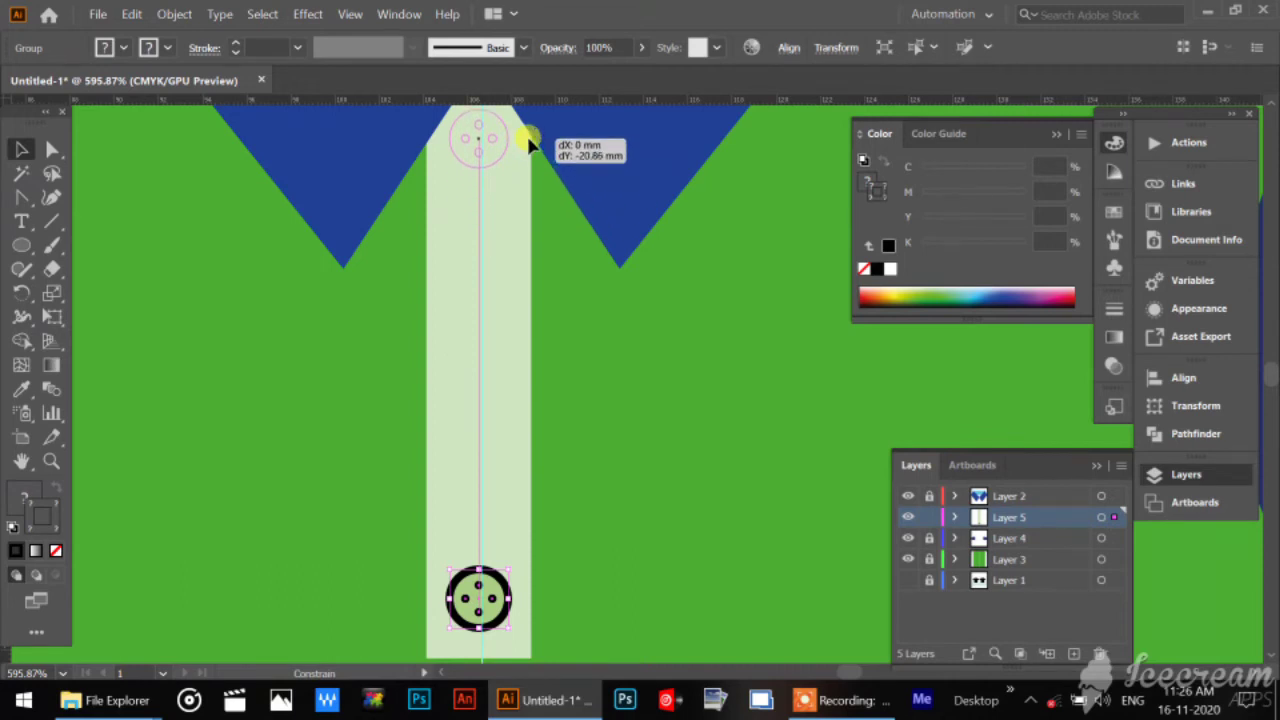
Copy the button straight up by about 20.86 mm to the collar end of the placket, and deselect it.
key(alt)
drag(529, 143, 531, 144)
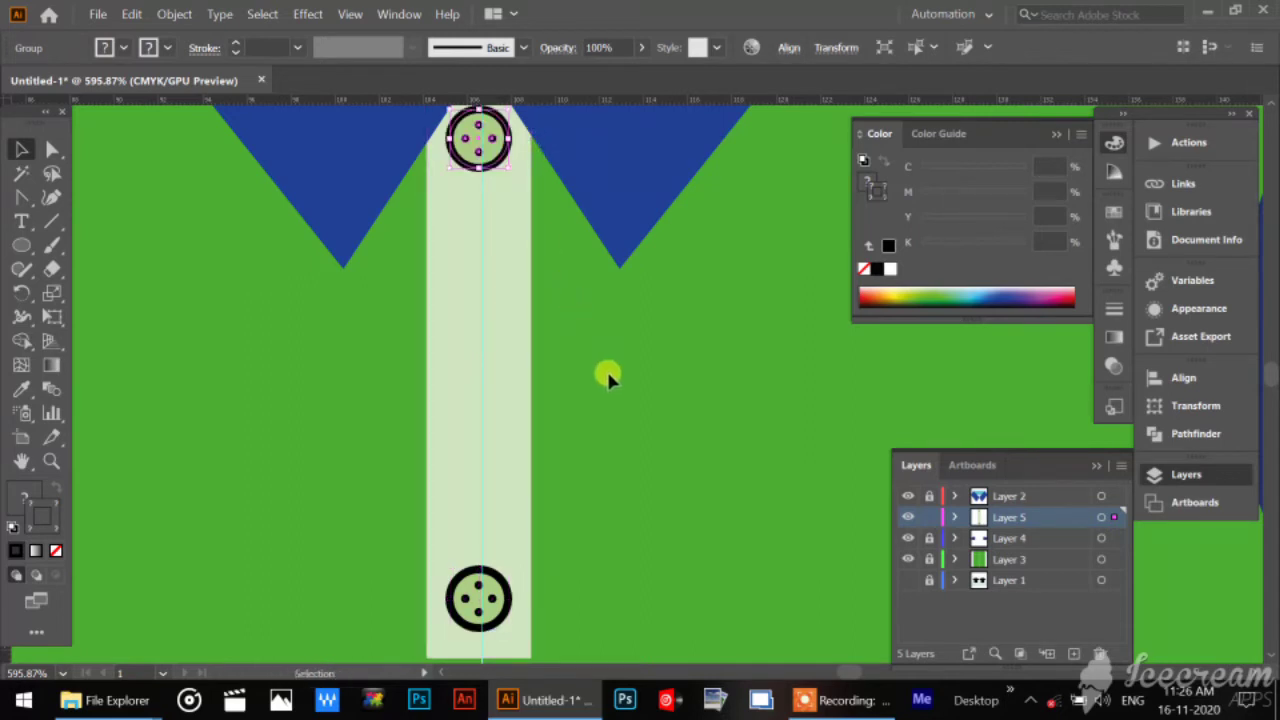
click(603, 365)
Blend the upper placket button with the lower one using the Blend tool.
click(500, 145)
shift+click(503, 592)
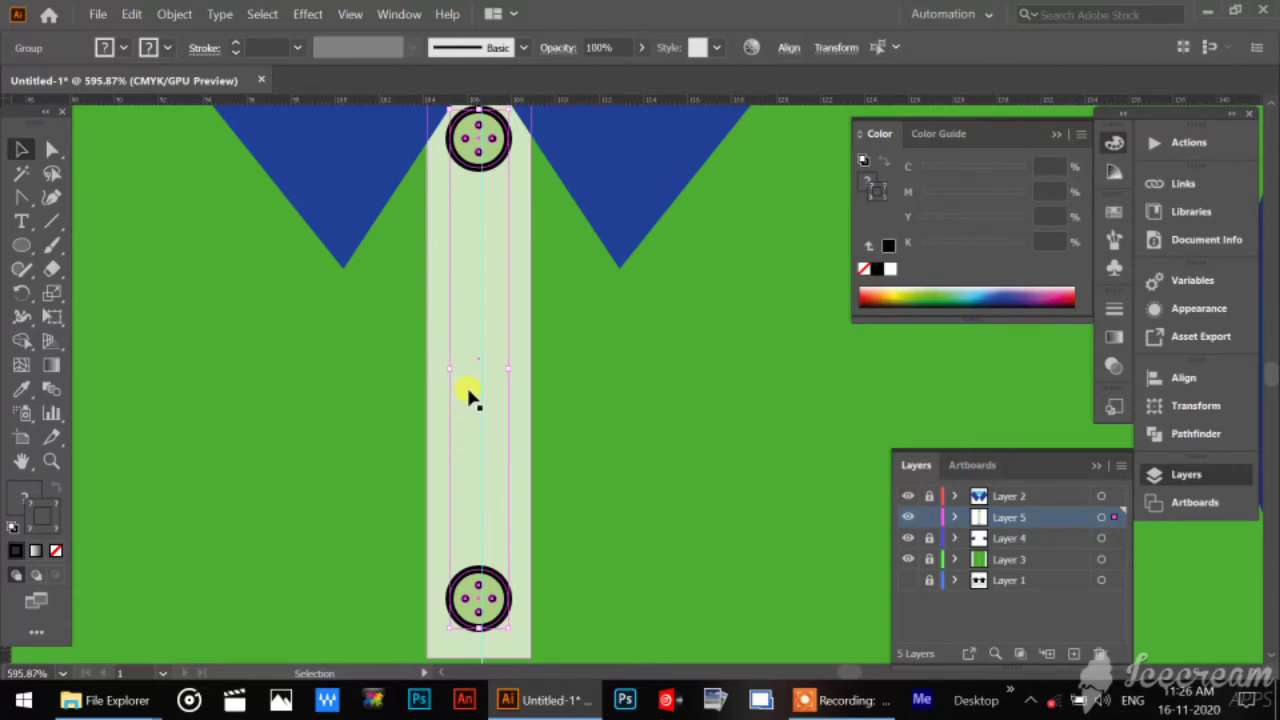
click(59, 392)
click(496, 142)
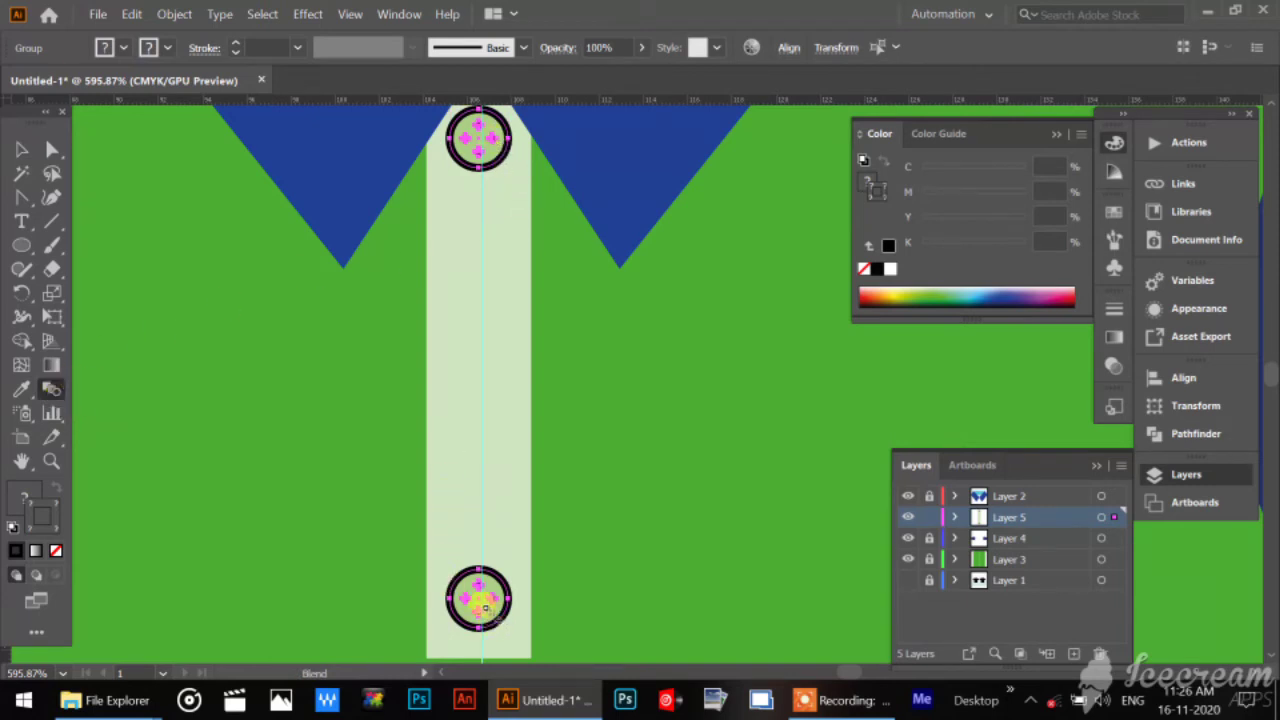
click(492, 600)
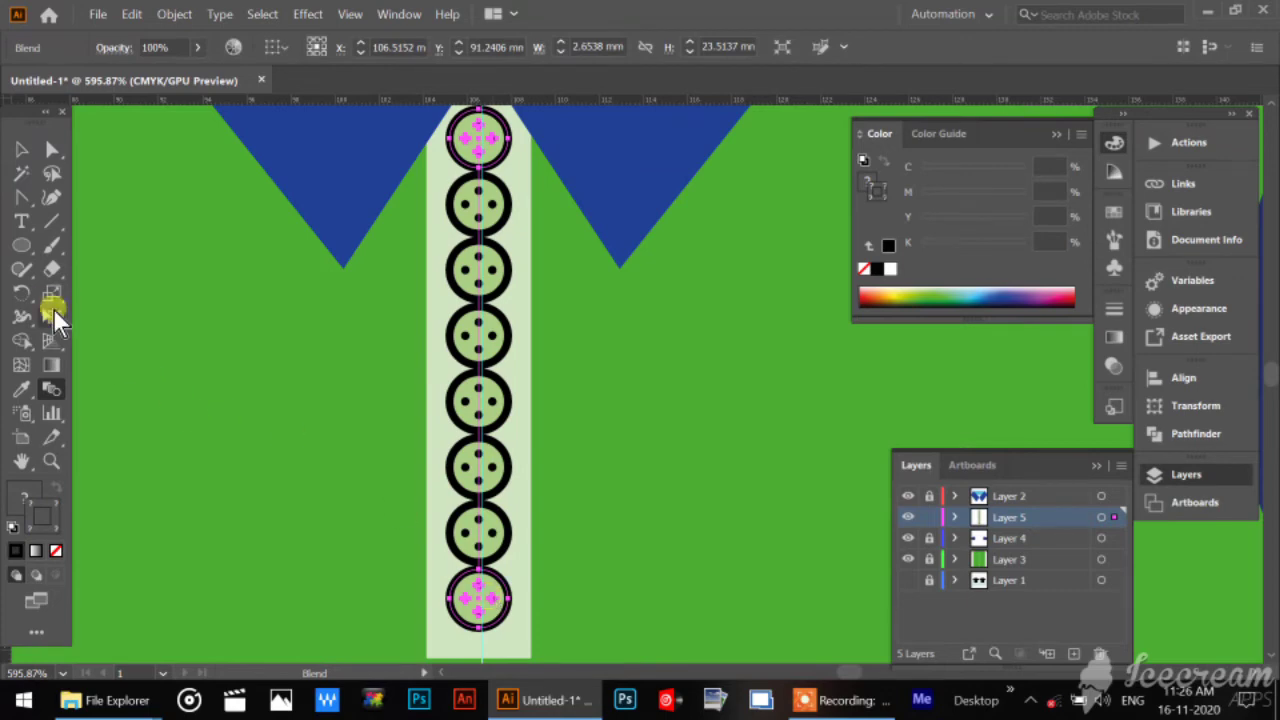
Set the button blend's spacing to Specified Steps with 1 step, and deselect the blend.
double_click(50, 390)
click(932, 282)
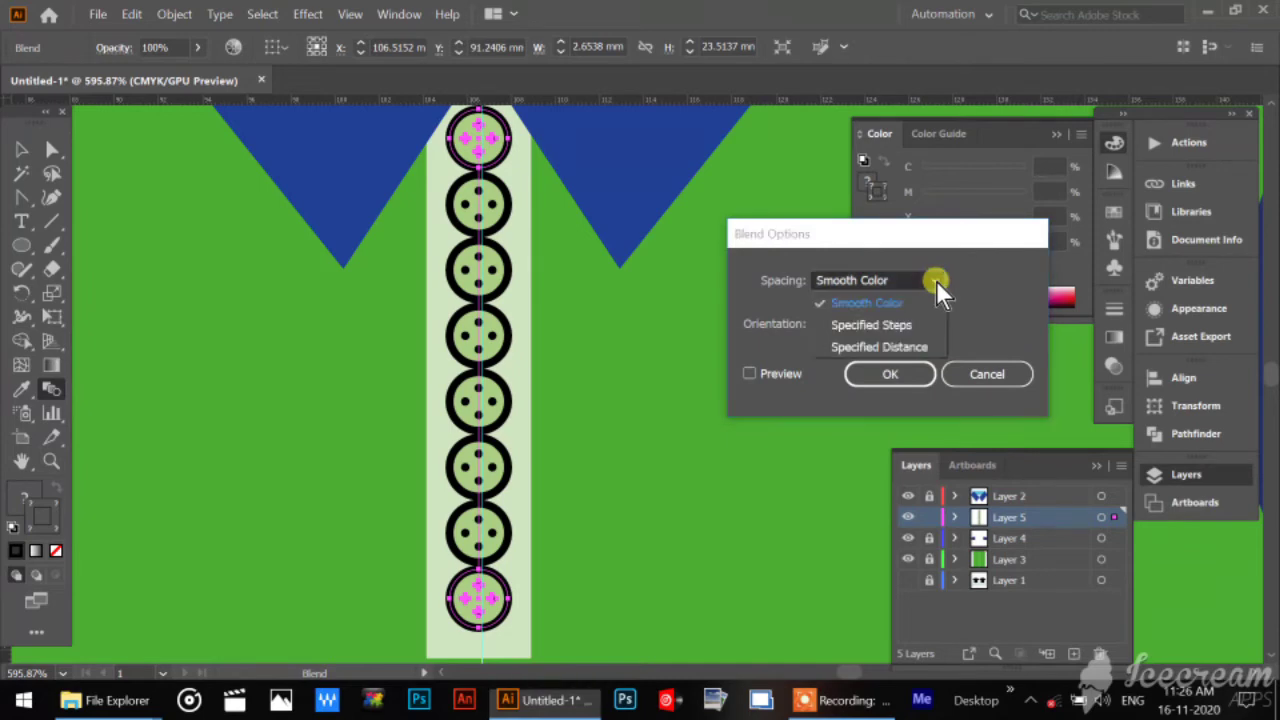
click(909, 326)
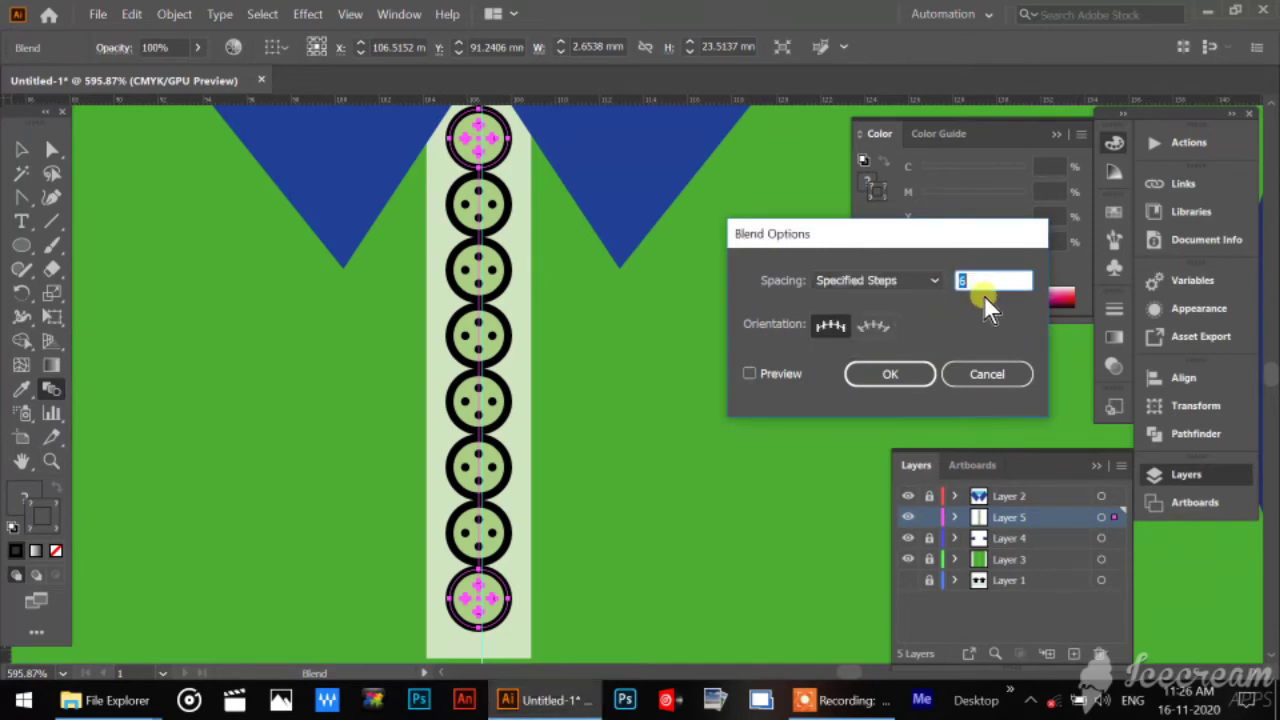
text(1)
click(761, 372)
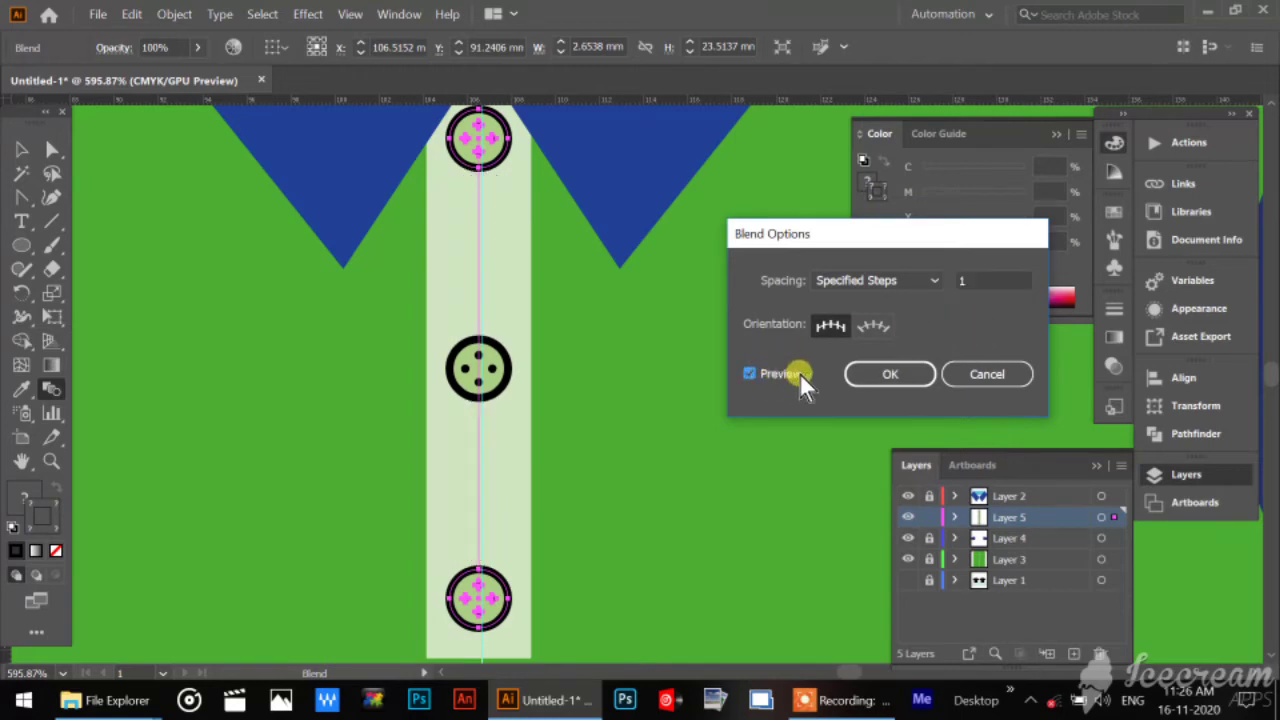
click(878, 376)
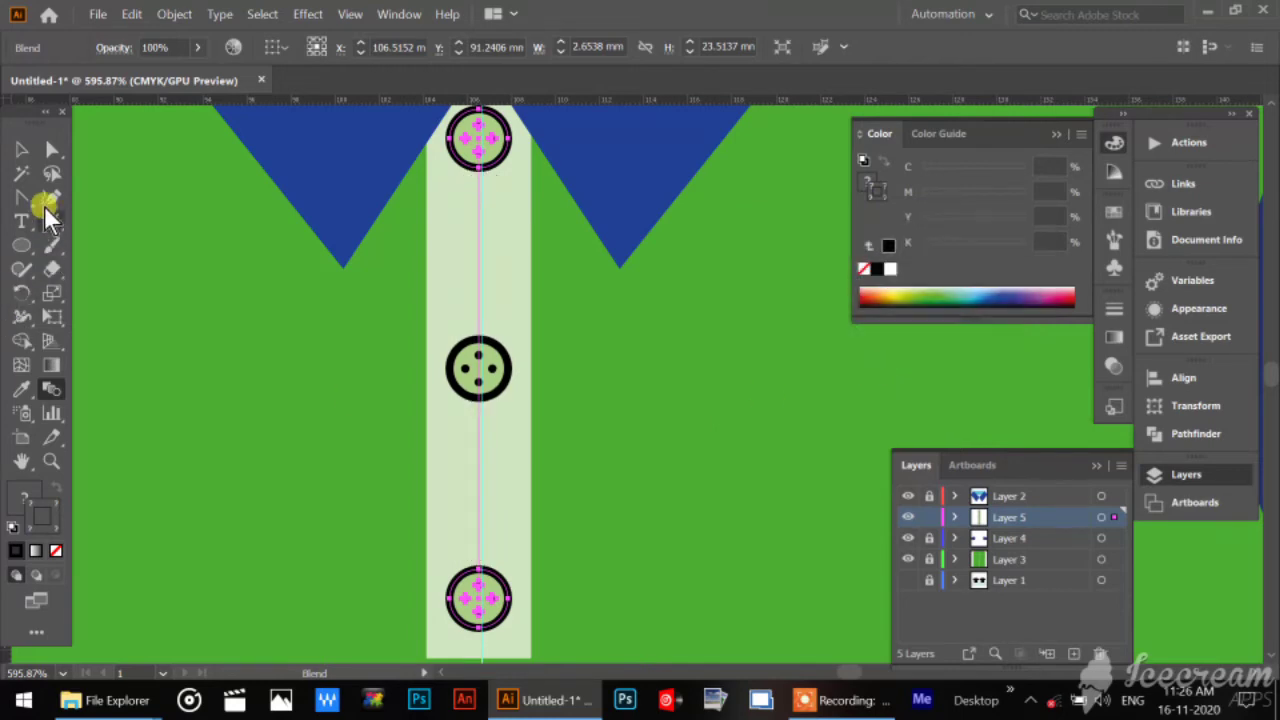
click(30, 152)
click(277, 404)
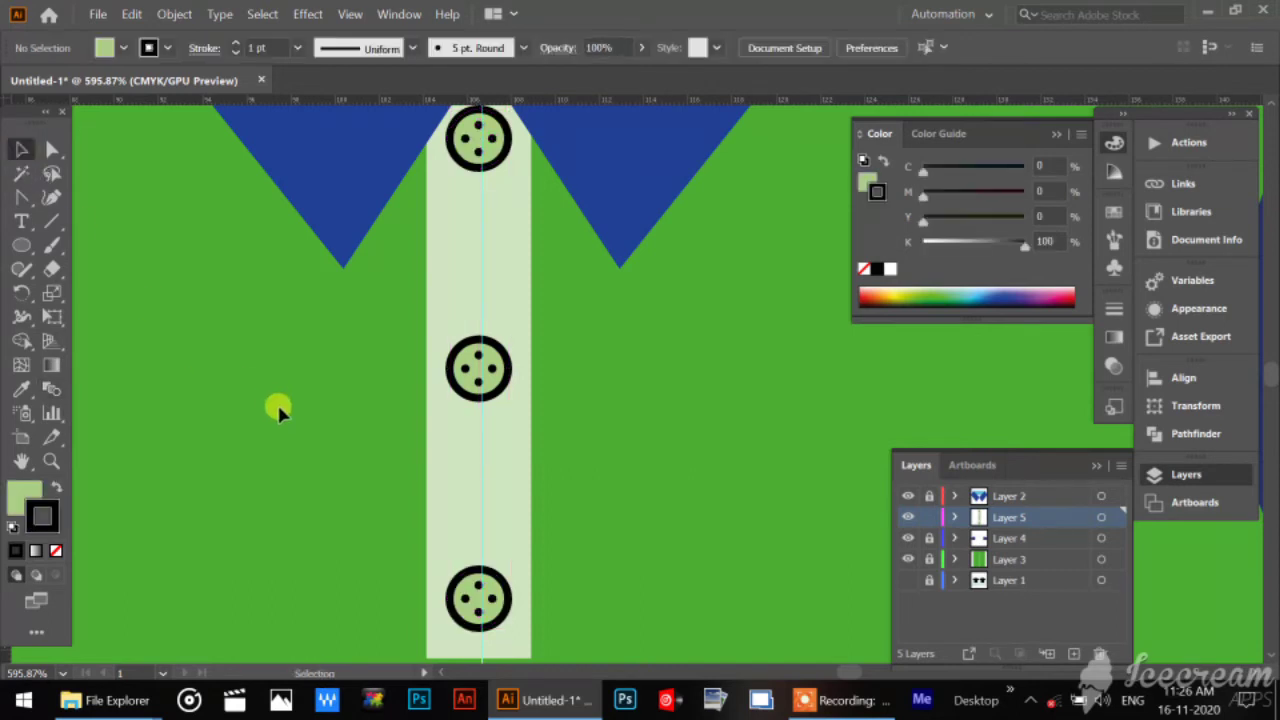
Fit the whole artboard in view to check the complete shirt.
scroll(277, 404, down, 1)
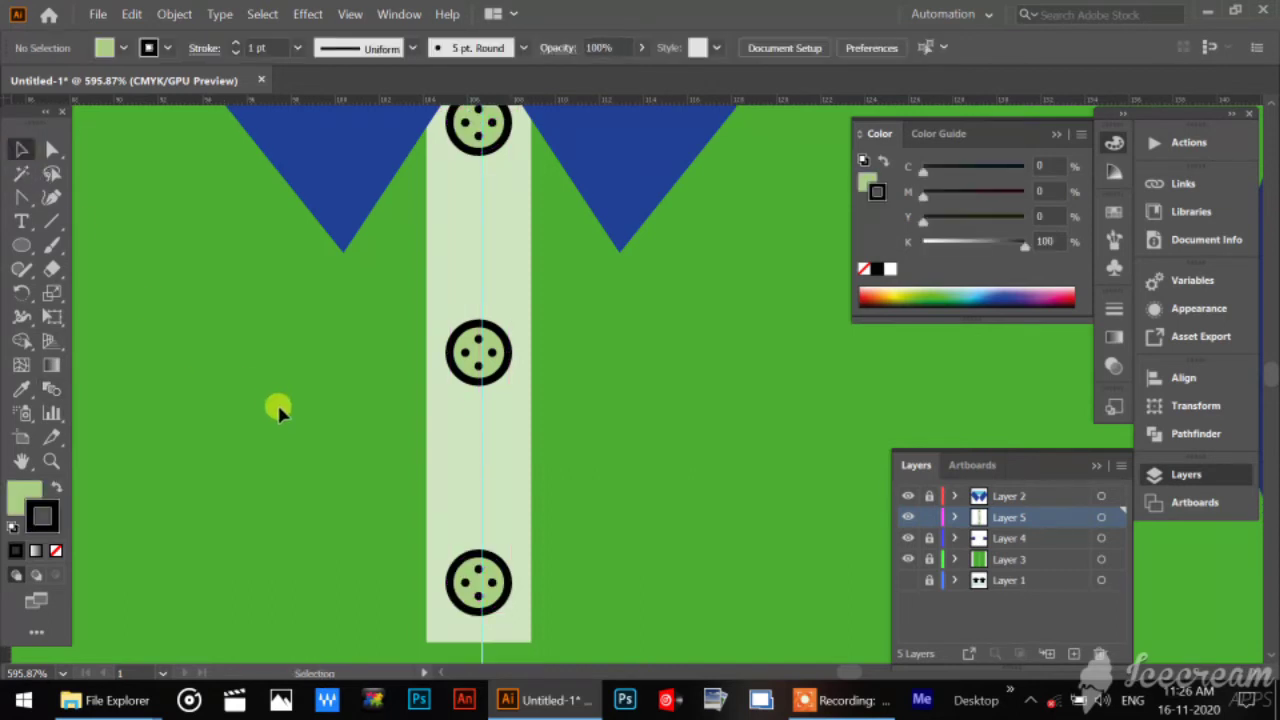
double_click(22, 458)
click(51, 460)
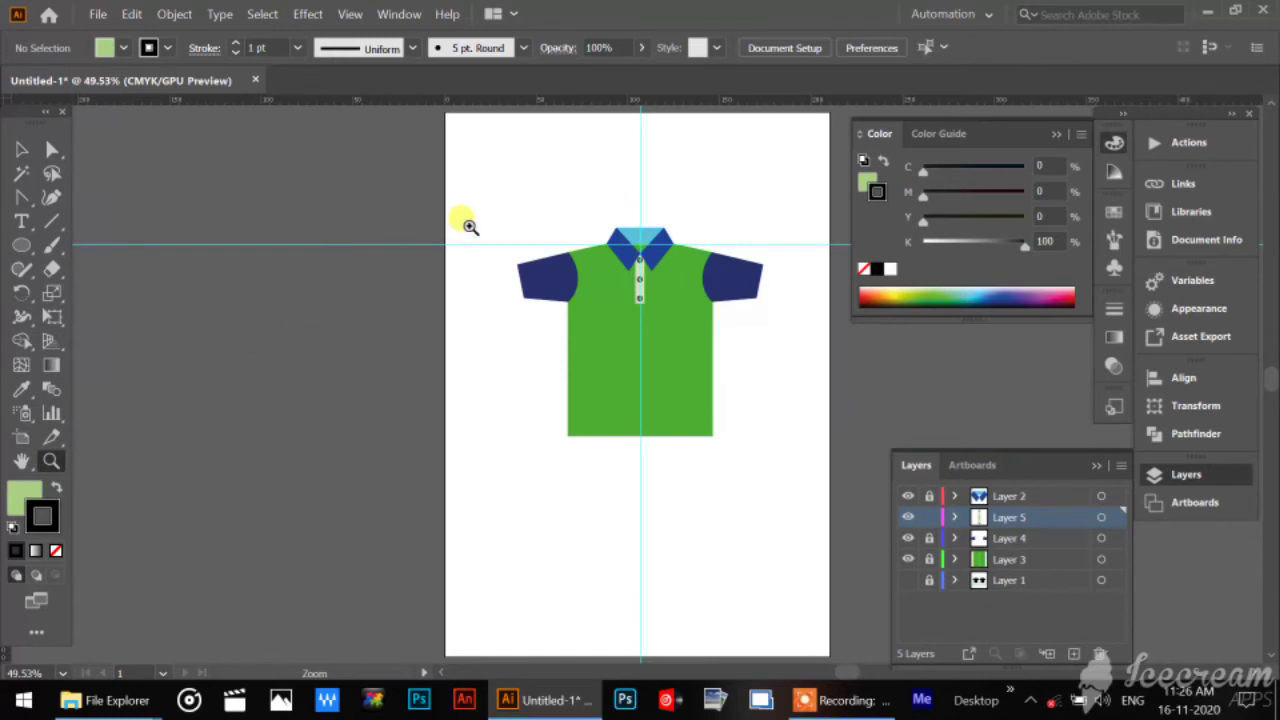
Move the lowest placket button inside the blend upward with Group Selection, leaving a gap above the placket's lower end, and deselect it.
drag(469, 226, 594, 383)
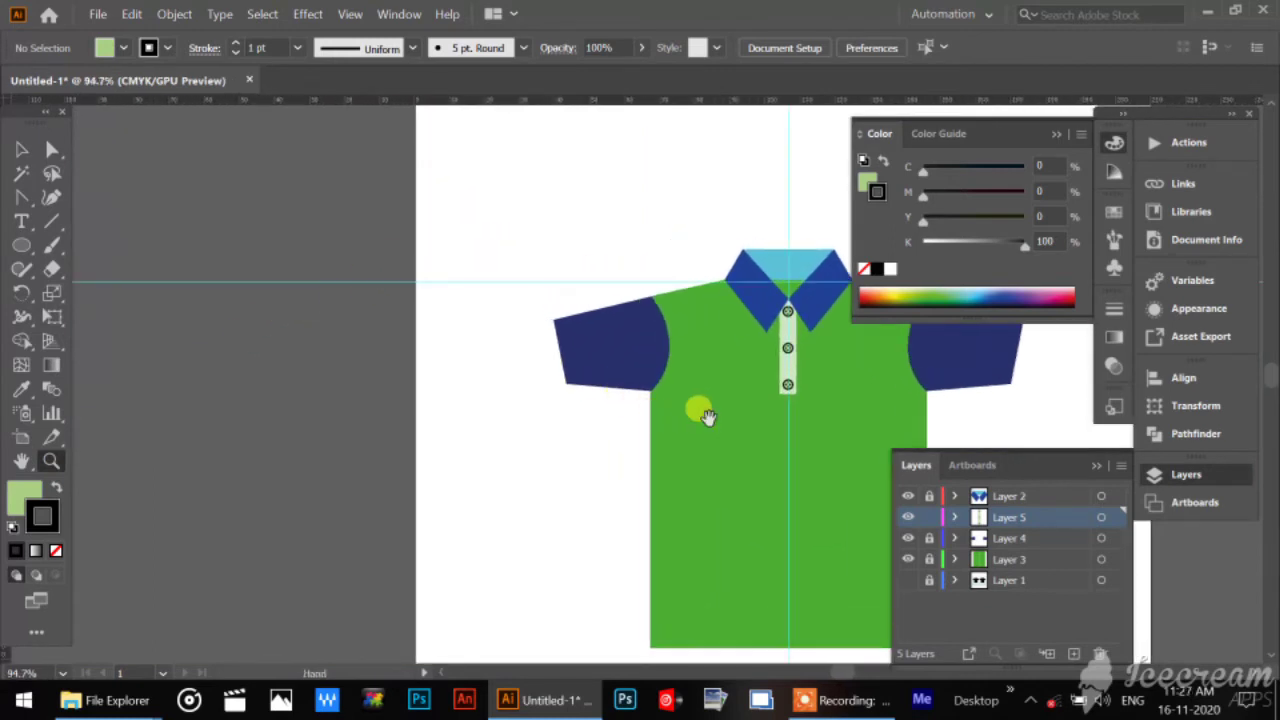
drag(705, 415, 429, 320)
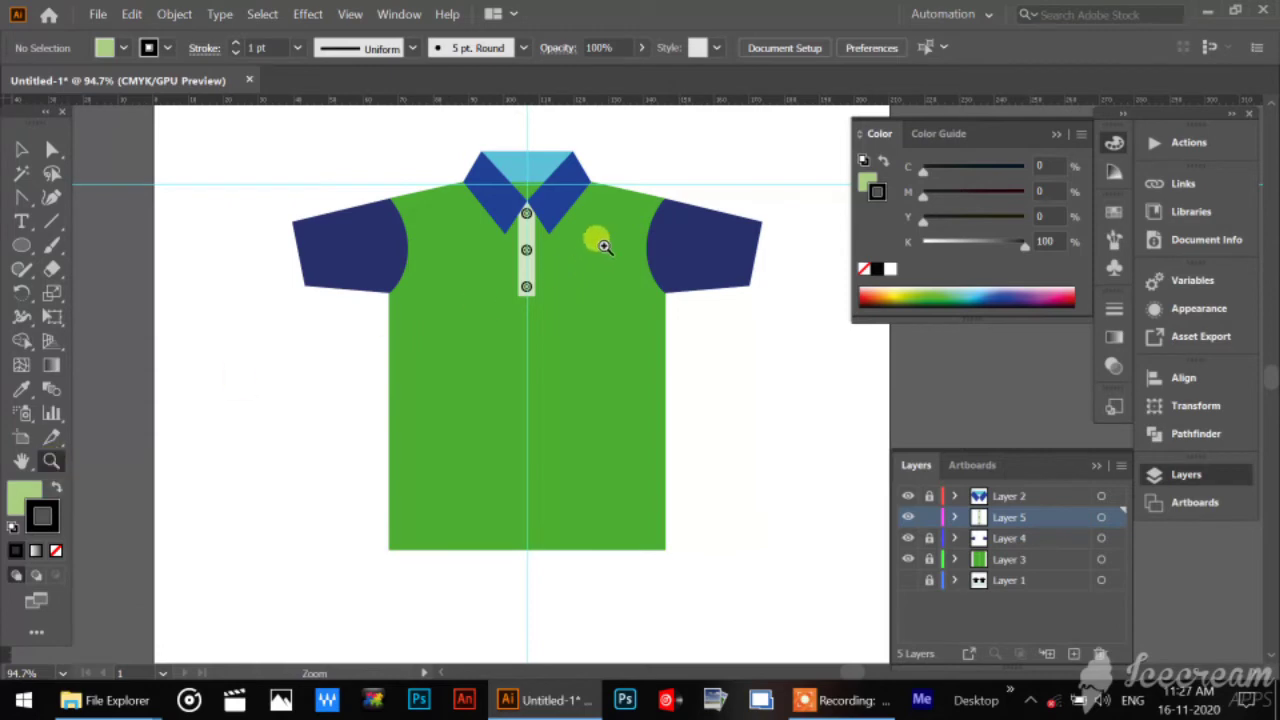
drag(491, 177, 523, 520)
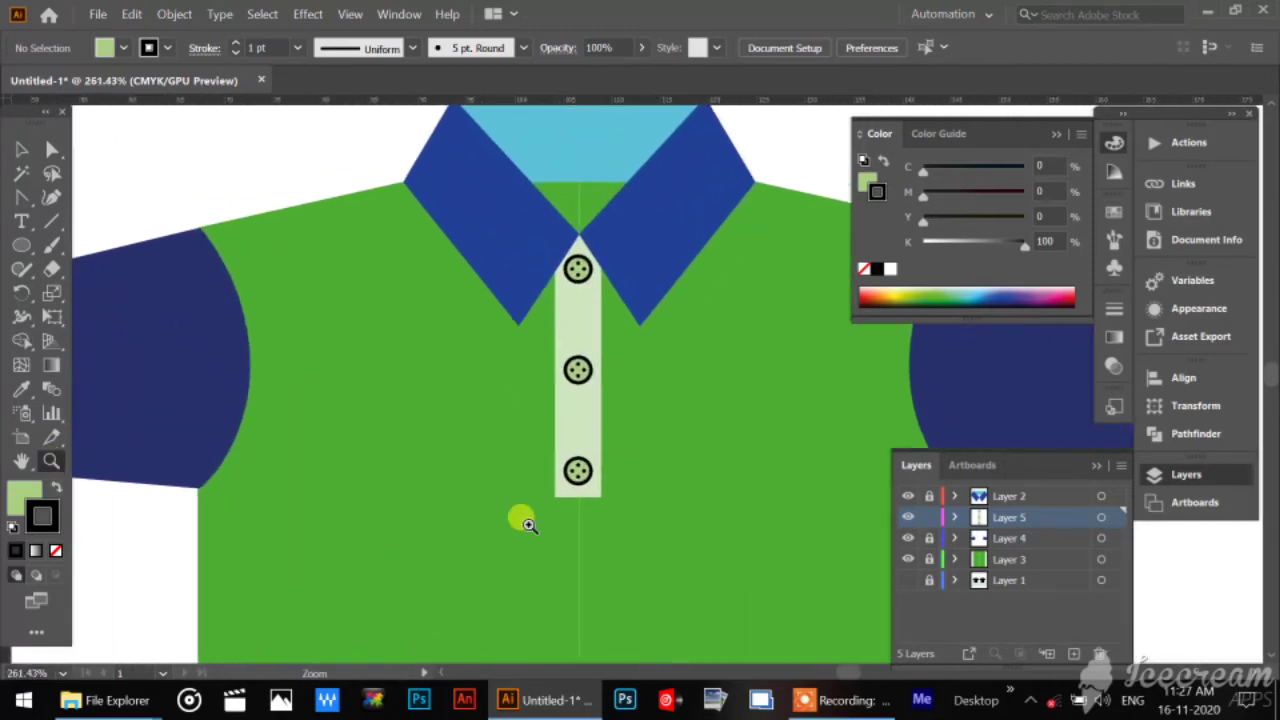
click(21, 150)
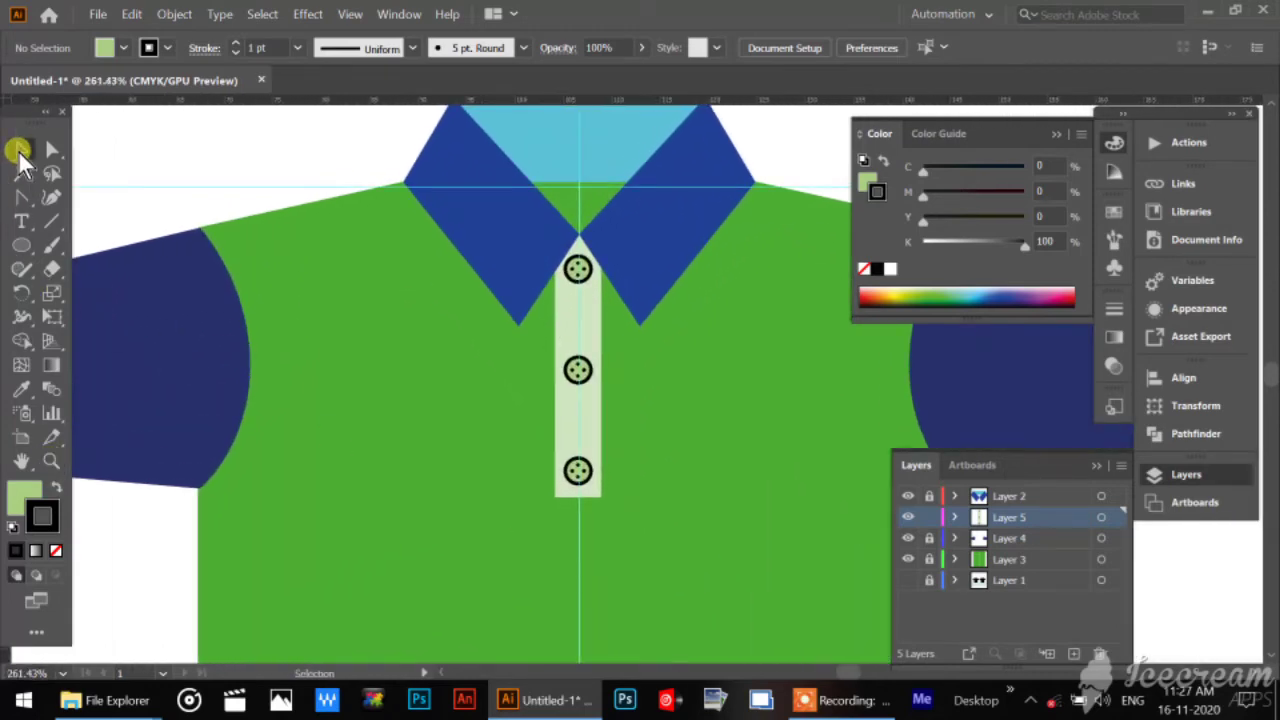
click(577, 472)
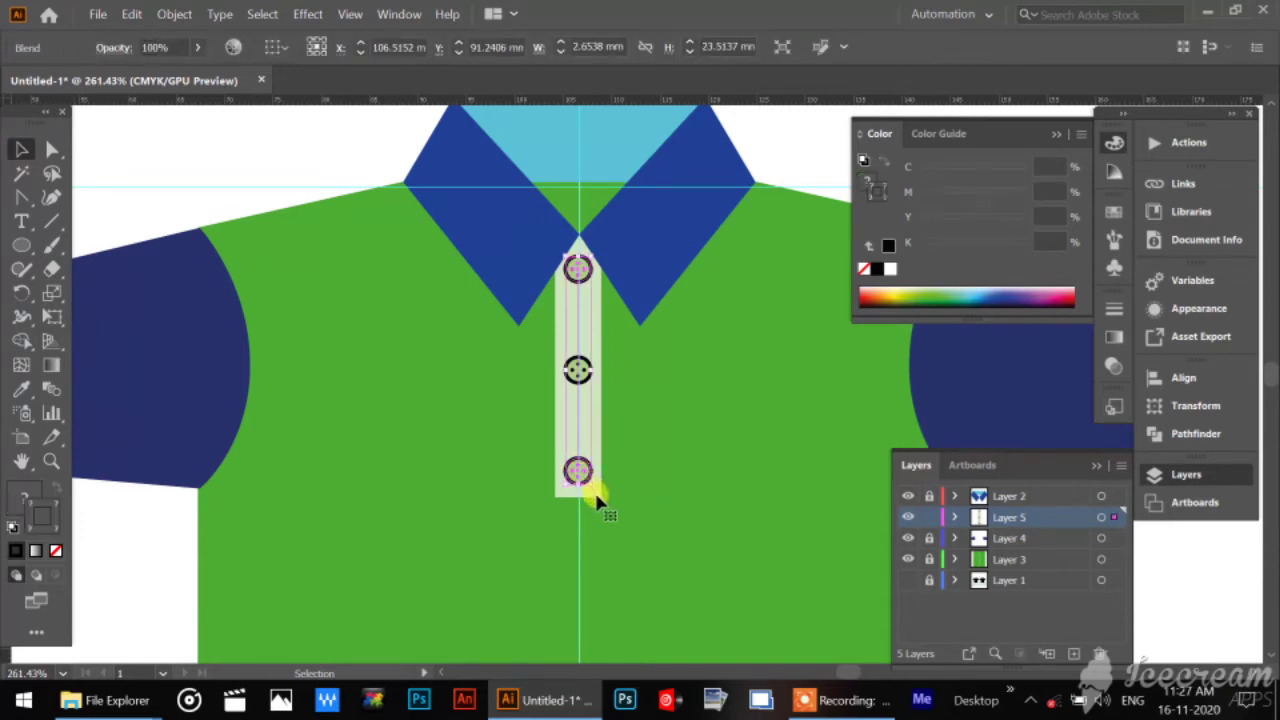
drag(52, 149, 160, 173)
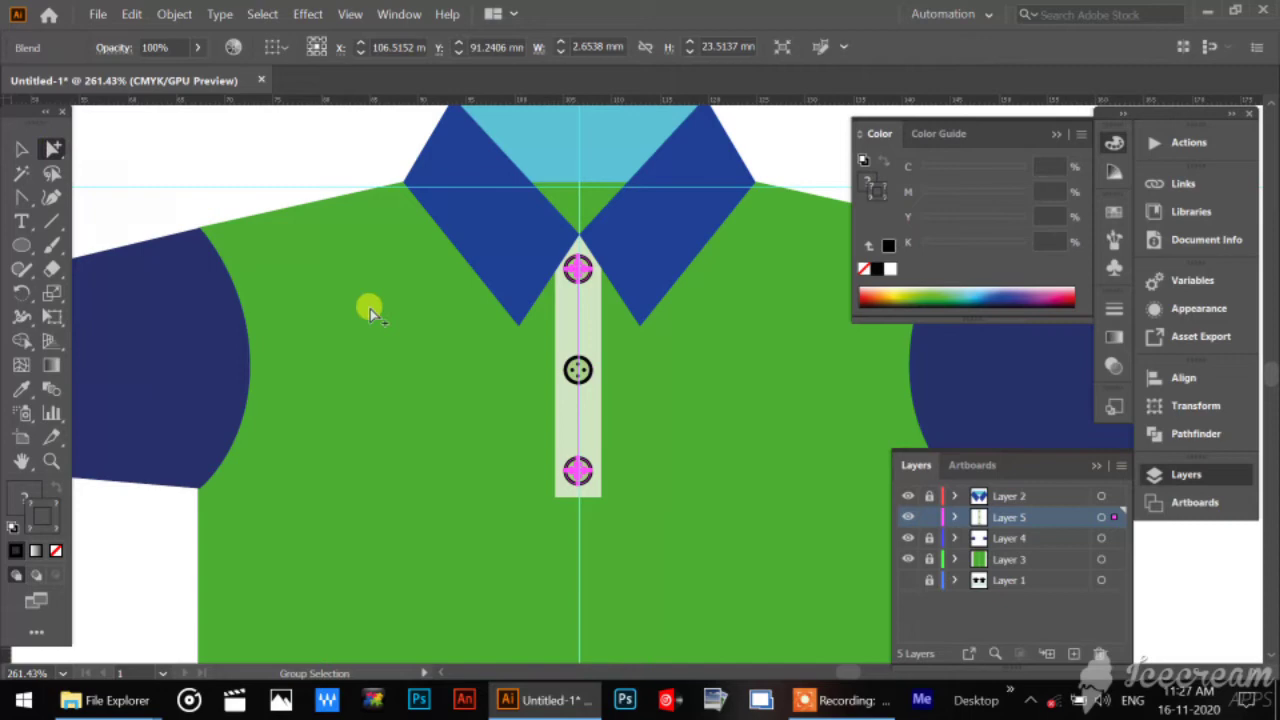
click(615, 452)
click(590, 472)
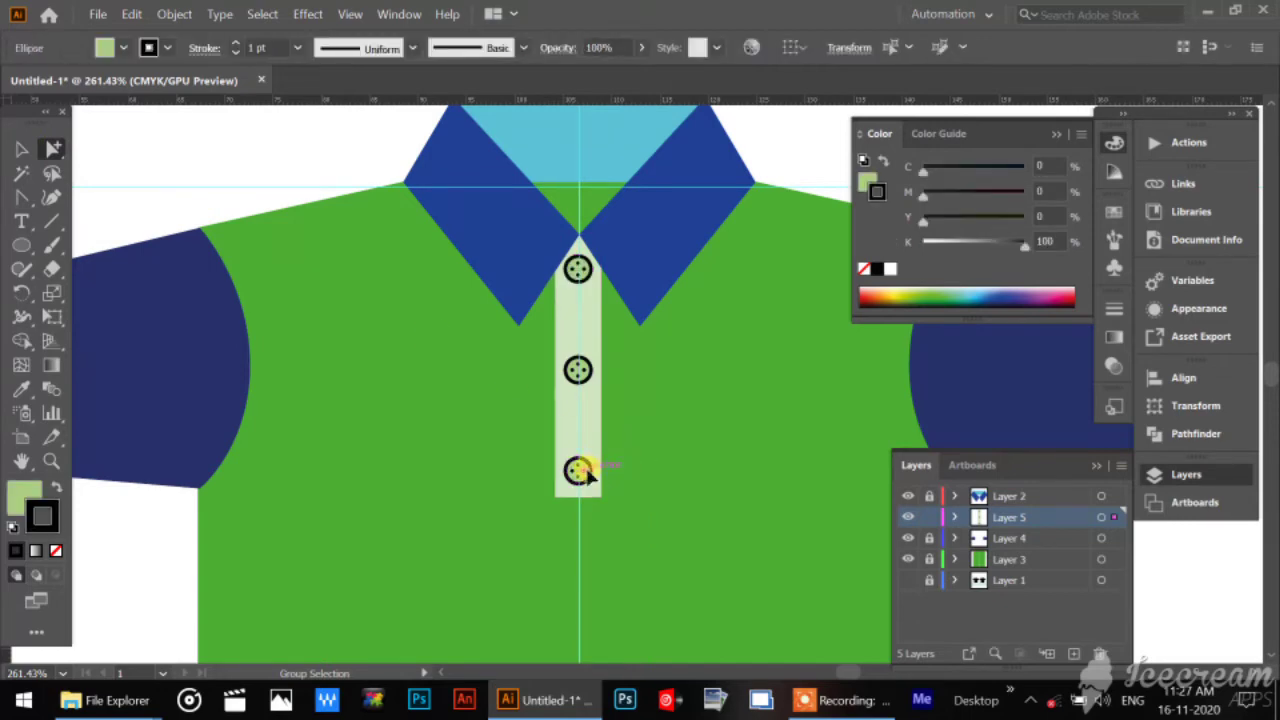
click(587, 471)
click(587, 482)
click(588, 483)
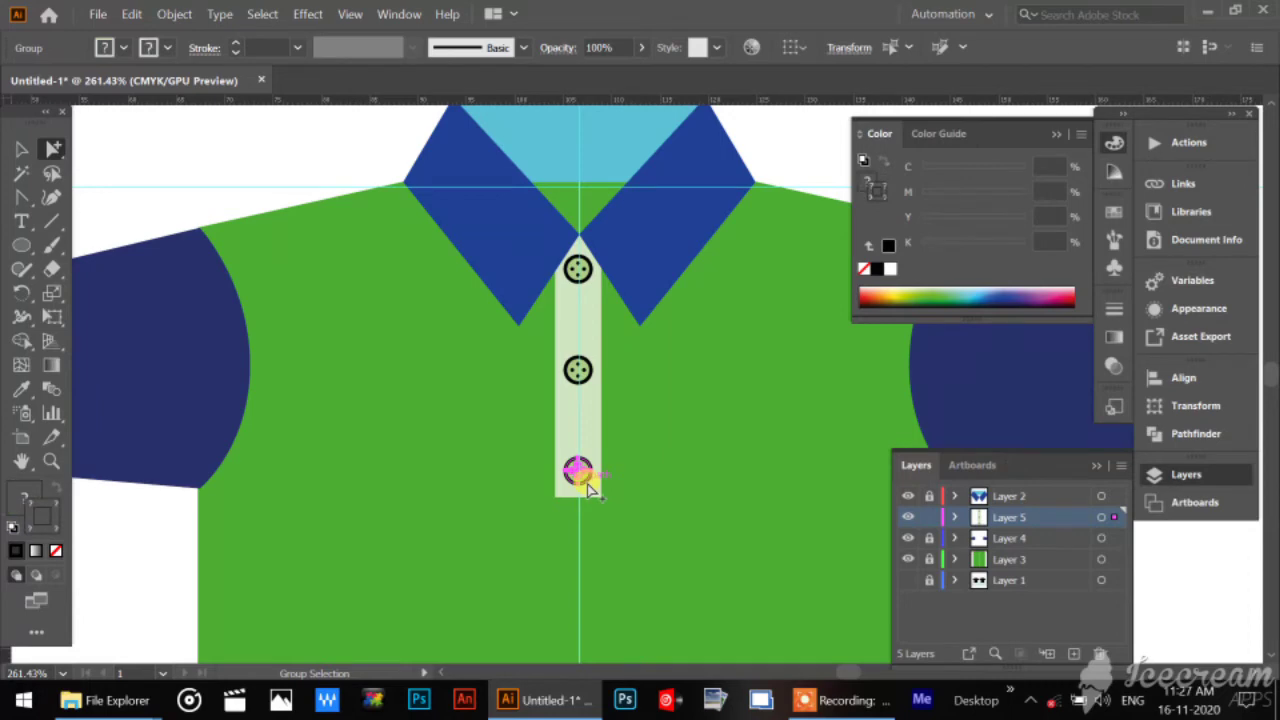
key(Up)
key(Up)
key(Up)
key(Up)
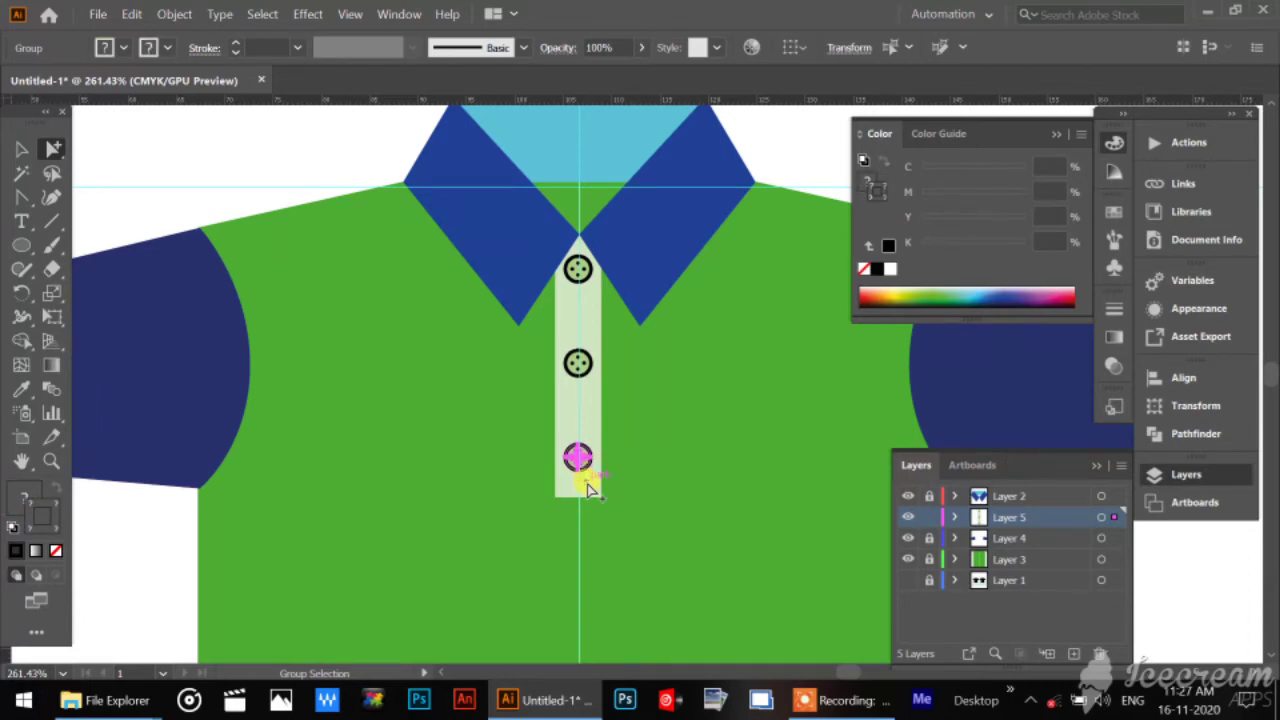
key(Up)
key(Up)
key(Up)
key(Up)
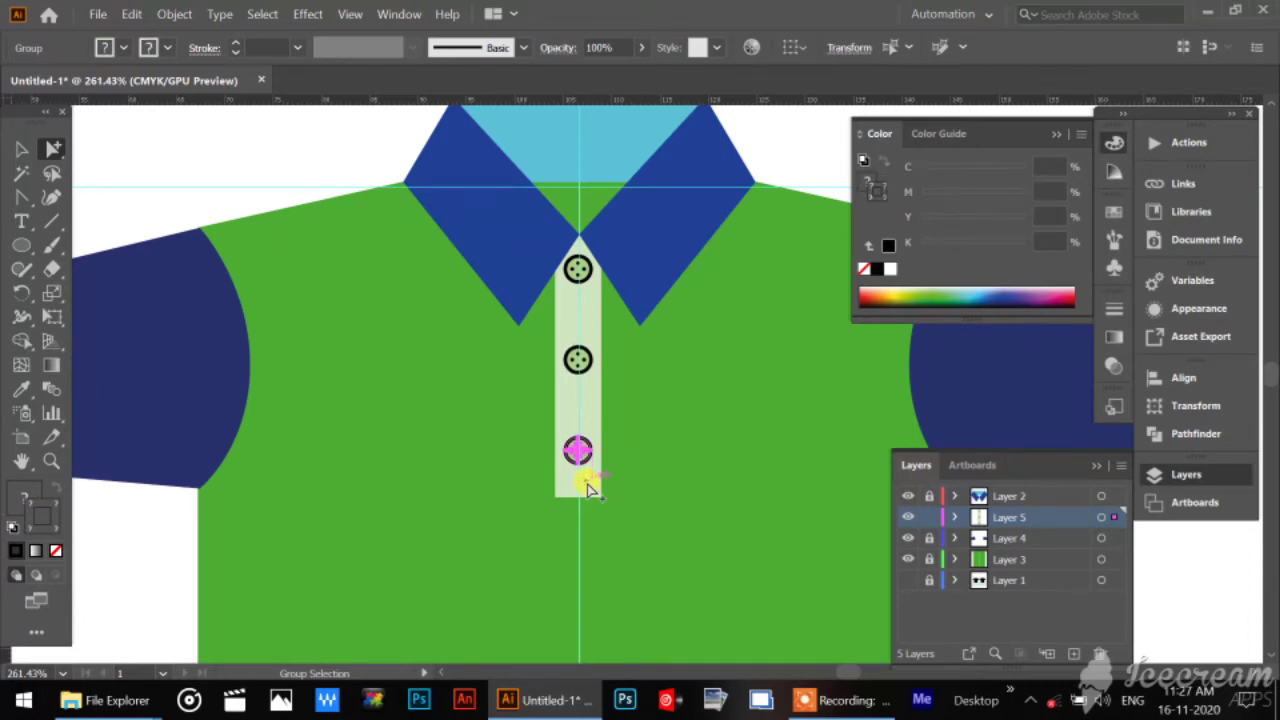
key(Up)
key(Up)
key(Up)
key(Up)
key(Up)
key(Up)
key(Up)
key(Up)
key(Up)
key(Up)
key(Up)
key(Up)
key(Up)
key(Up)
key(Up)
key(Up)
key(Up)
key(Up)
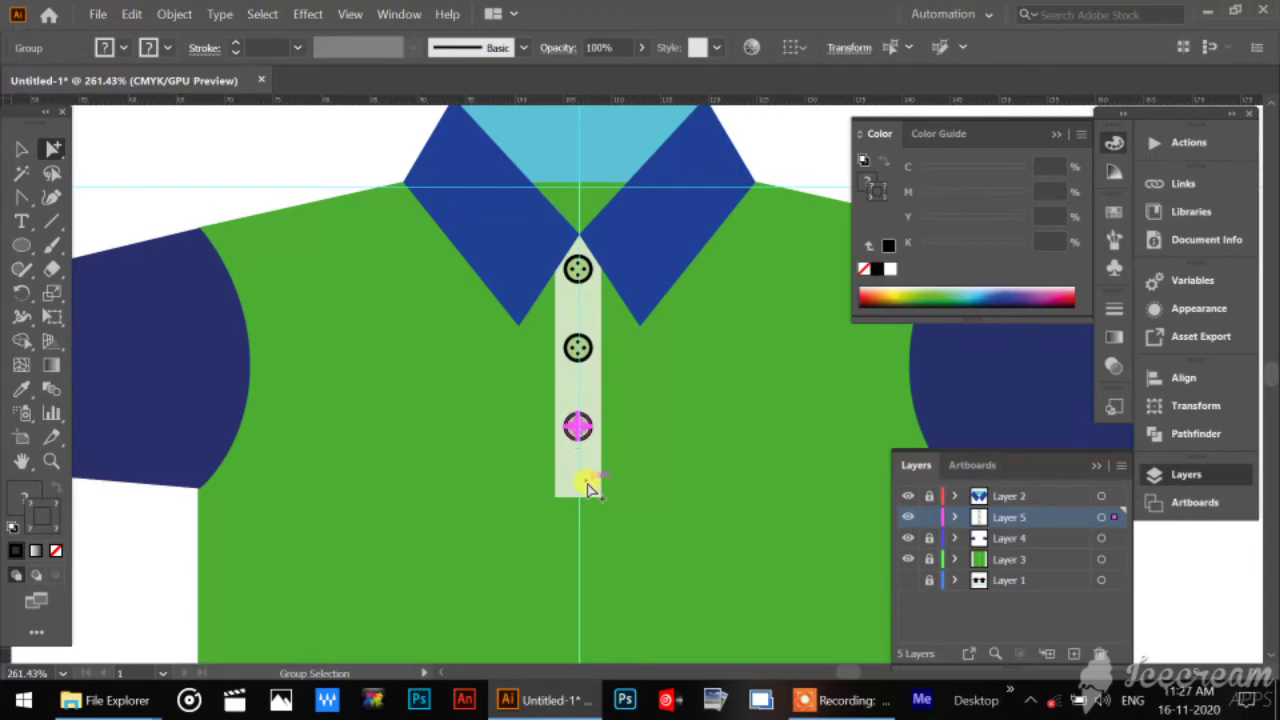
key(Down)
key(Down)
key(Down)
key(Down)
key(Down)
key(Down)
key(Down)
key(Down)
key(Down)
key(Down)
key(Down)
key(Down)
key(Down)
key(Down)
key(Down)
key(Down)
key(Down)
key(Down)
key(Down)
key(Down)
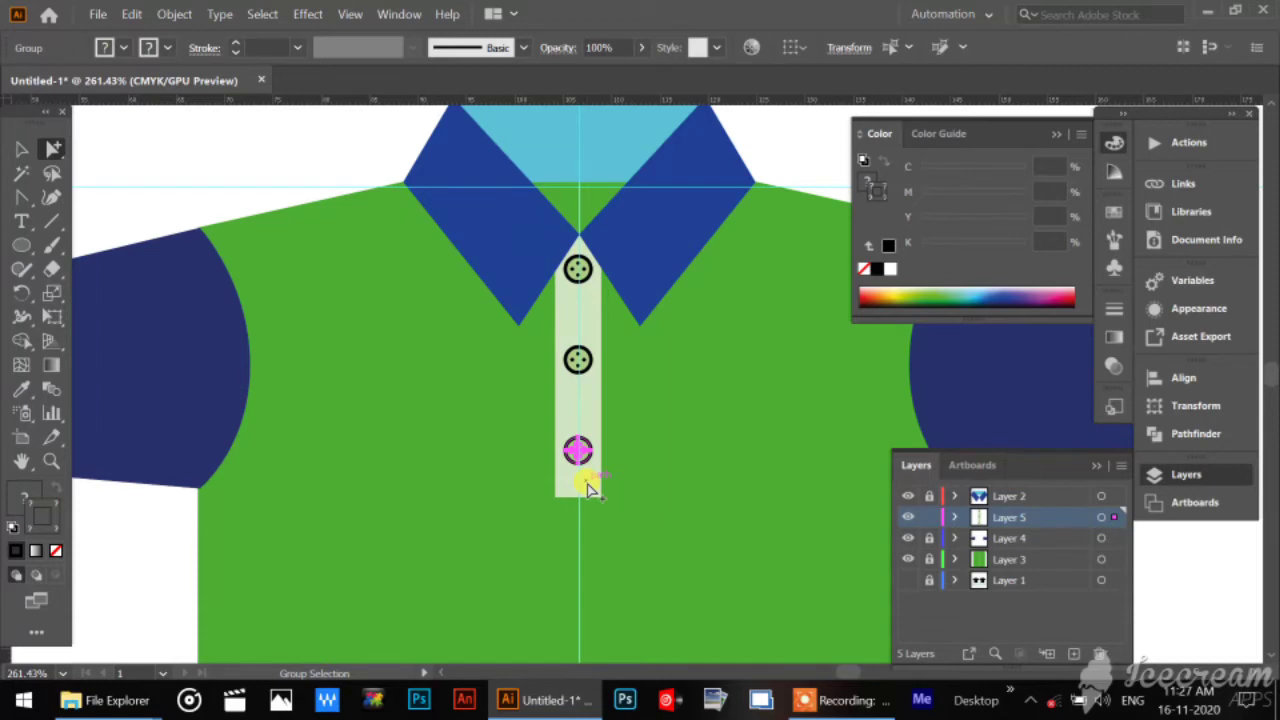
click(24, 148)
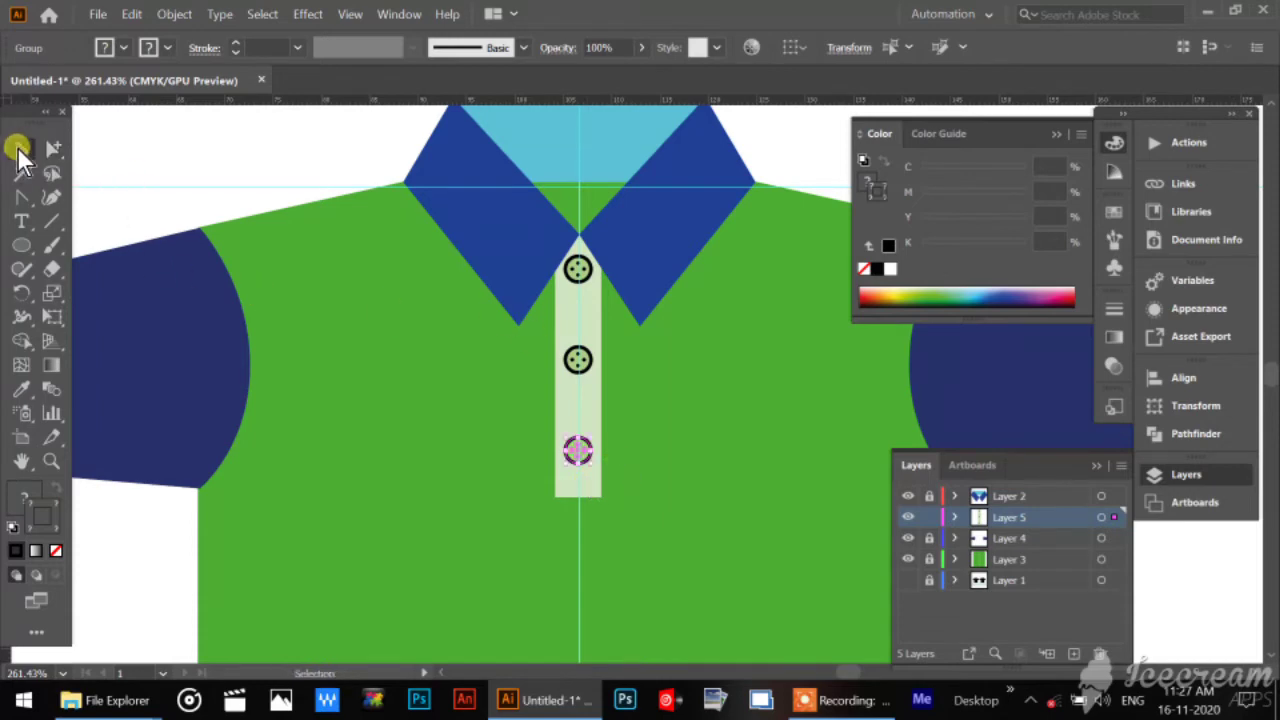
click(390, 397)
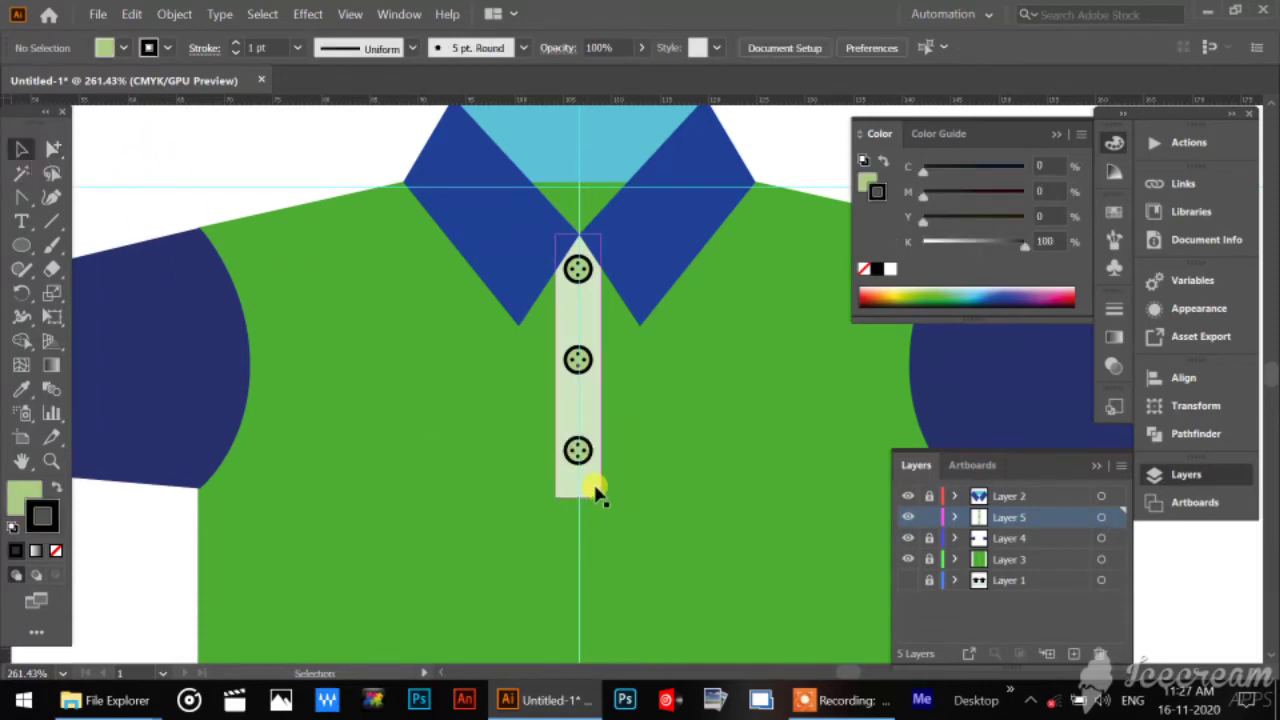
Lock the placket layer, Layer 5, and add a new layer directly above it under its default name.
drag(689, 506, 294, 266)
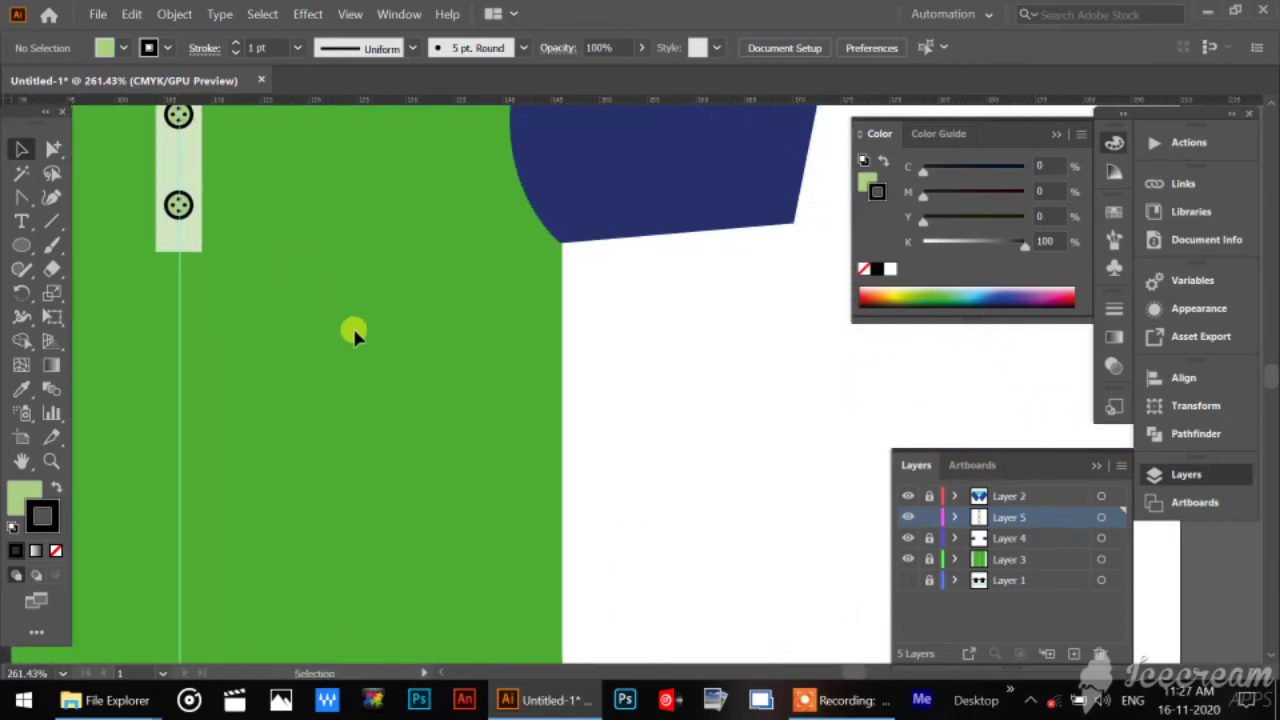
drag(351, 331, 513, 428)
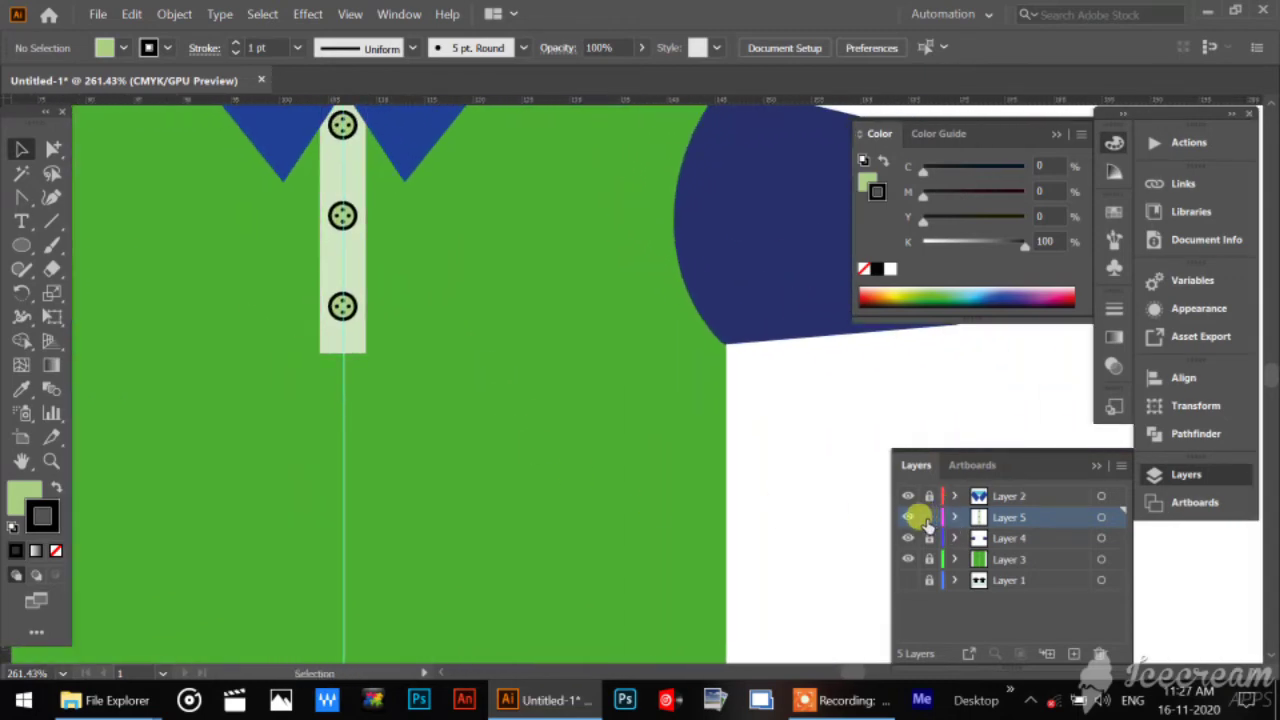
click(1071, 655)
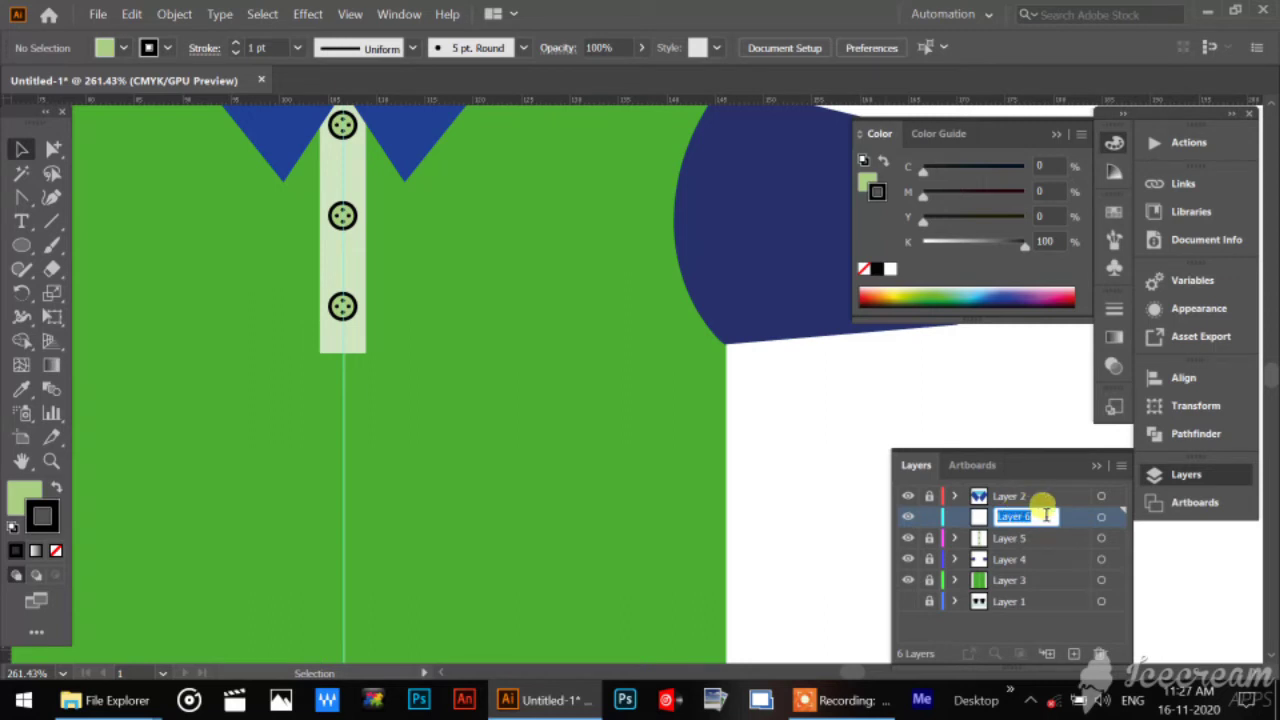
key(Return)
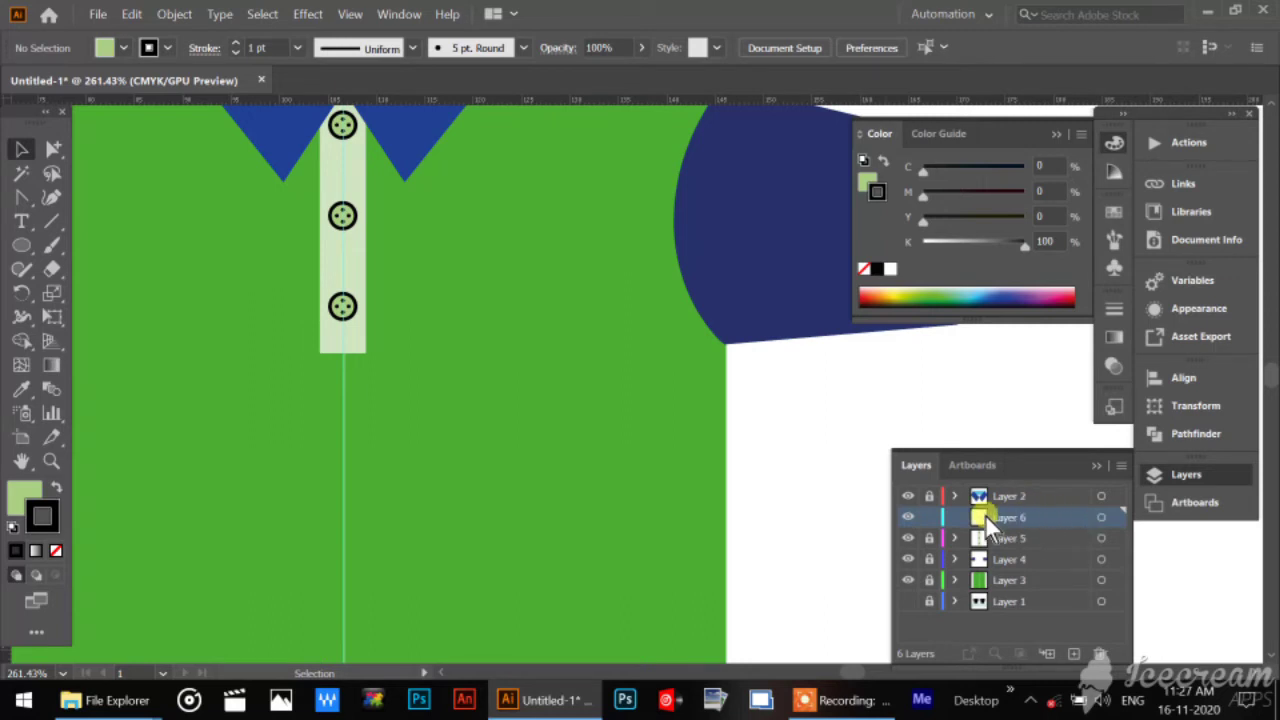
click(20, 245)
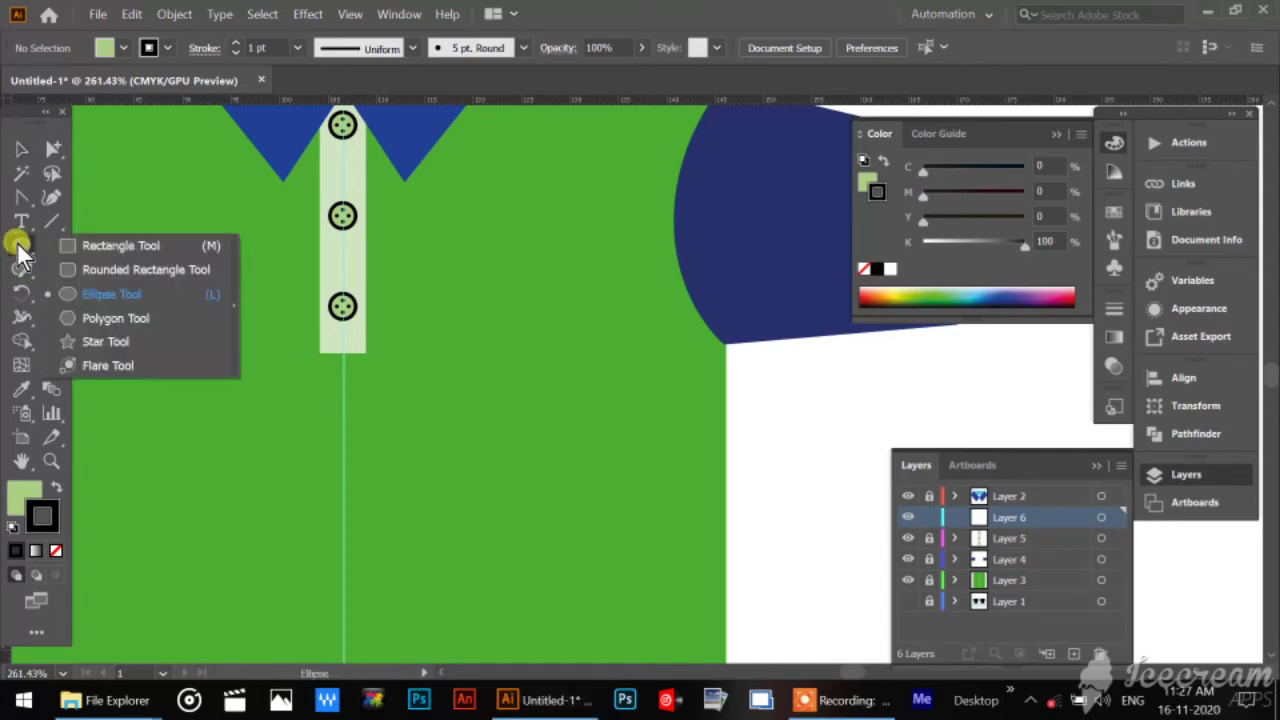
click(119, 317)
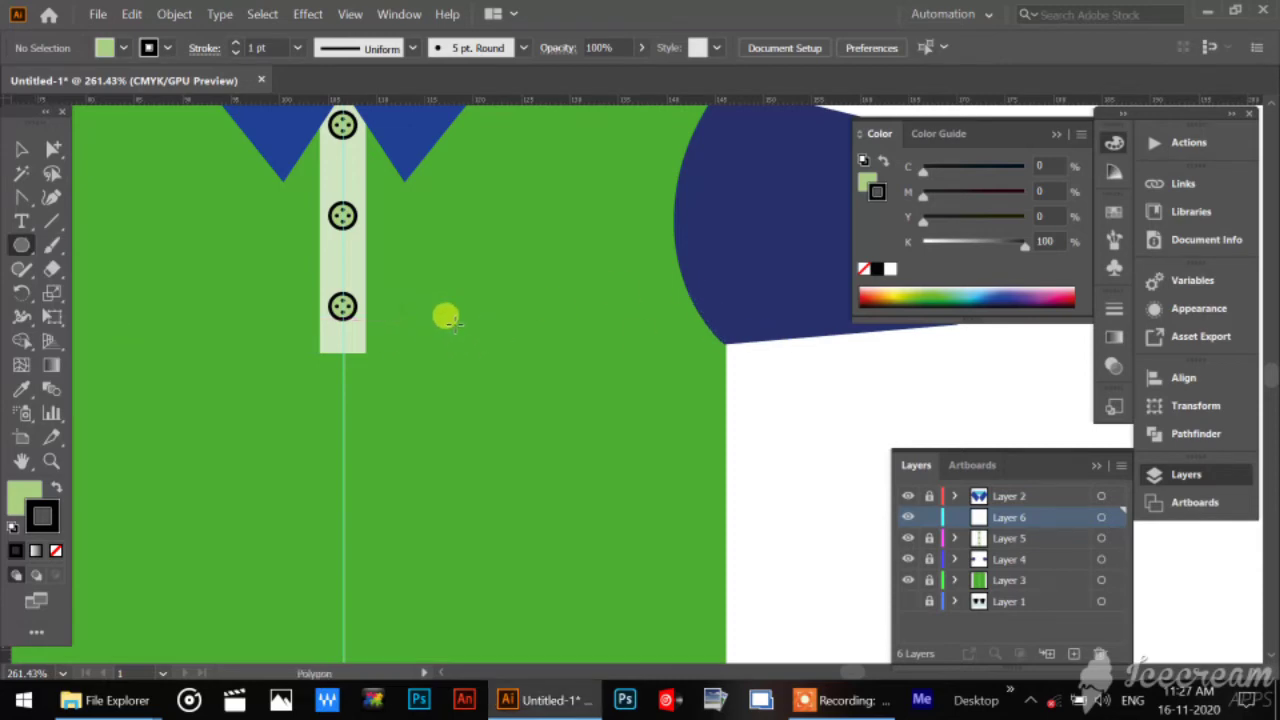
drag(453, 320, 512, 450)
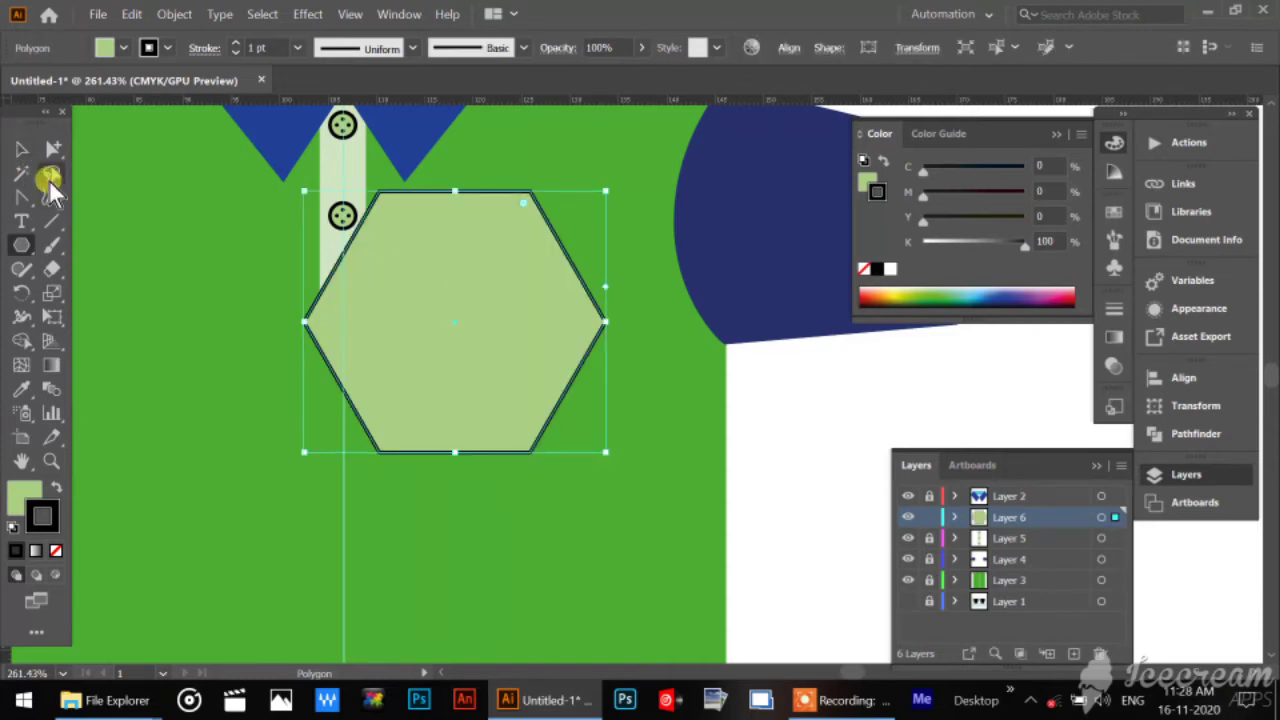
click(19, 150)
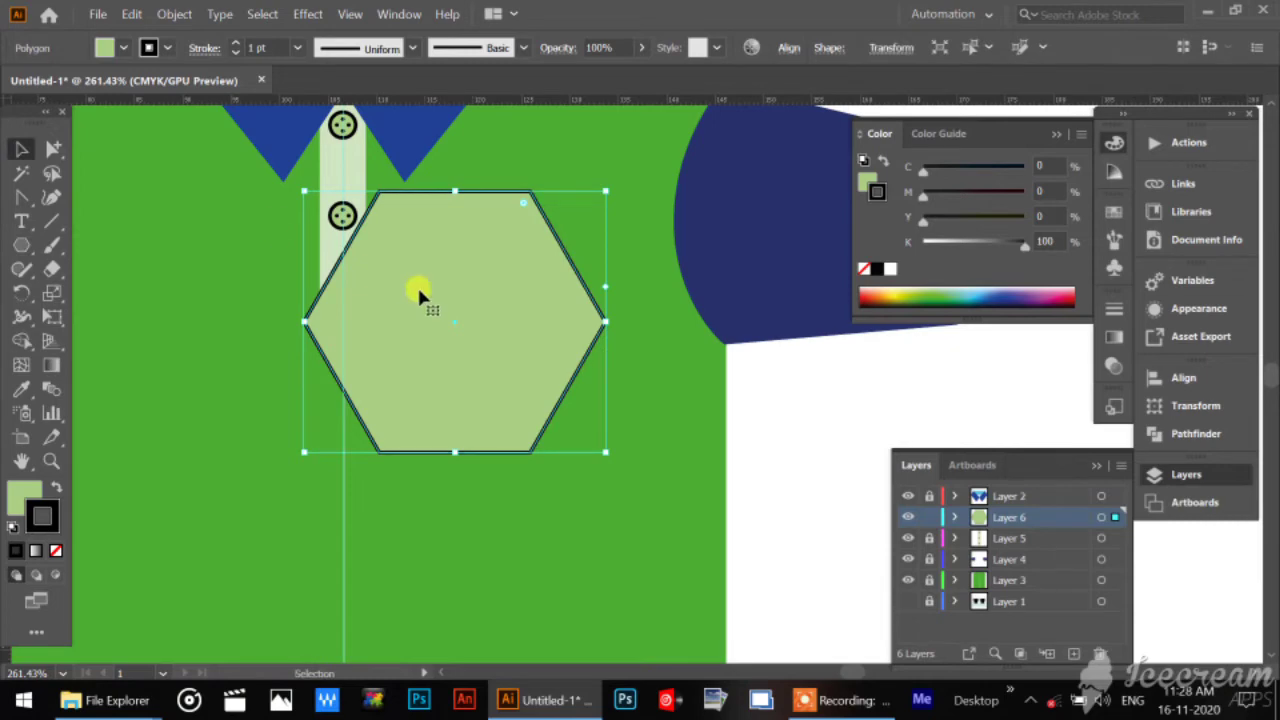
key(Delete)
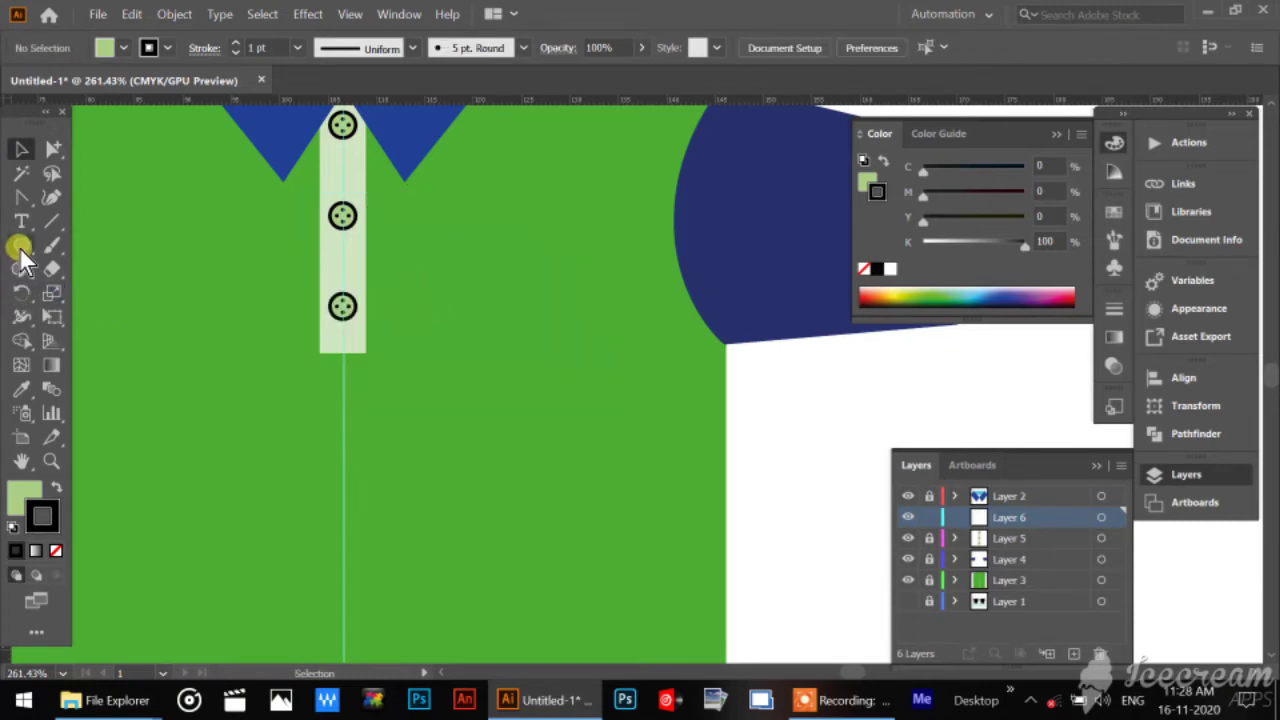
Create an 8-sided polygon with a 15.5851 mm radius on the shirt body between the placket and the sleeve.
click(21, 242)
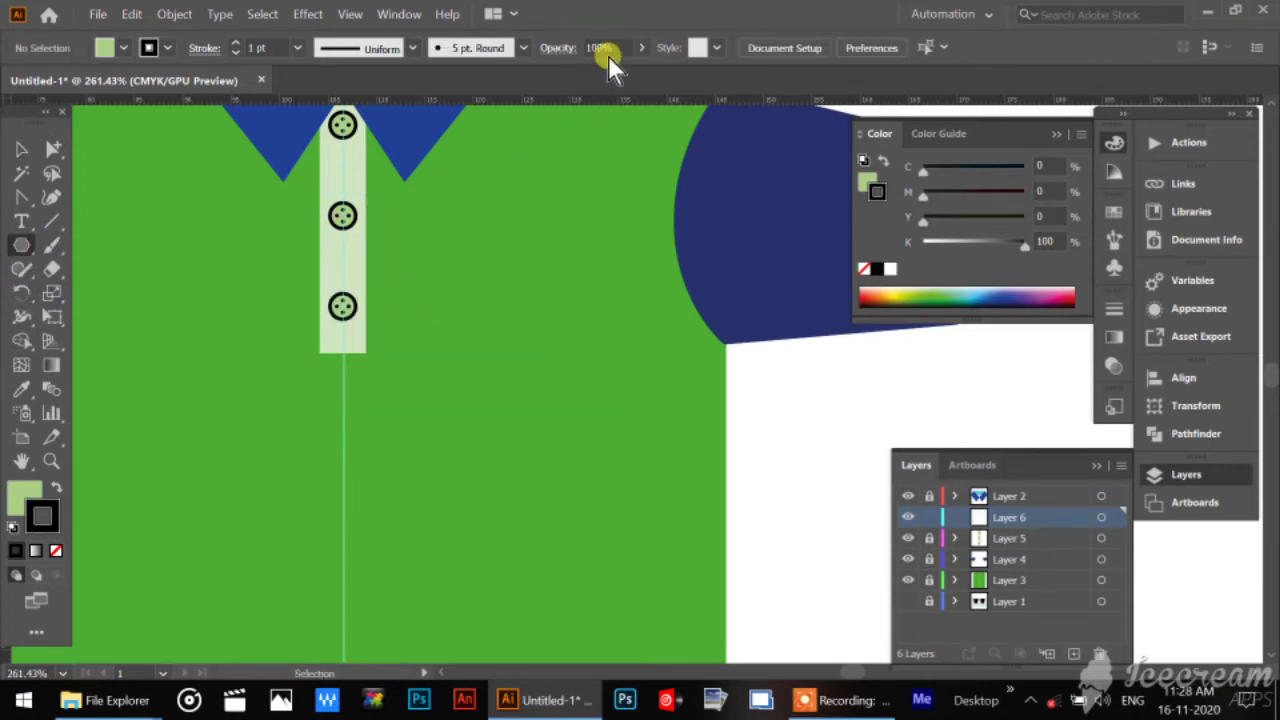
click(552, 387)
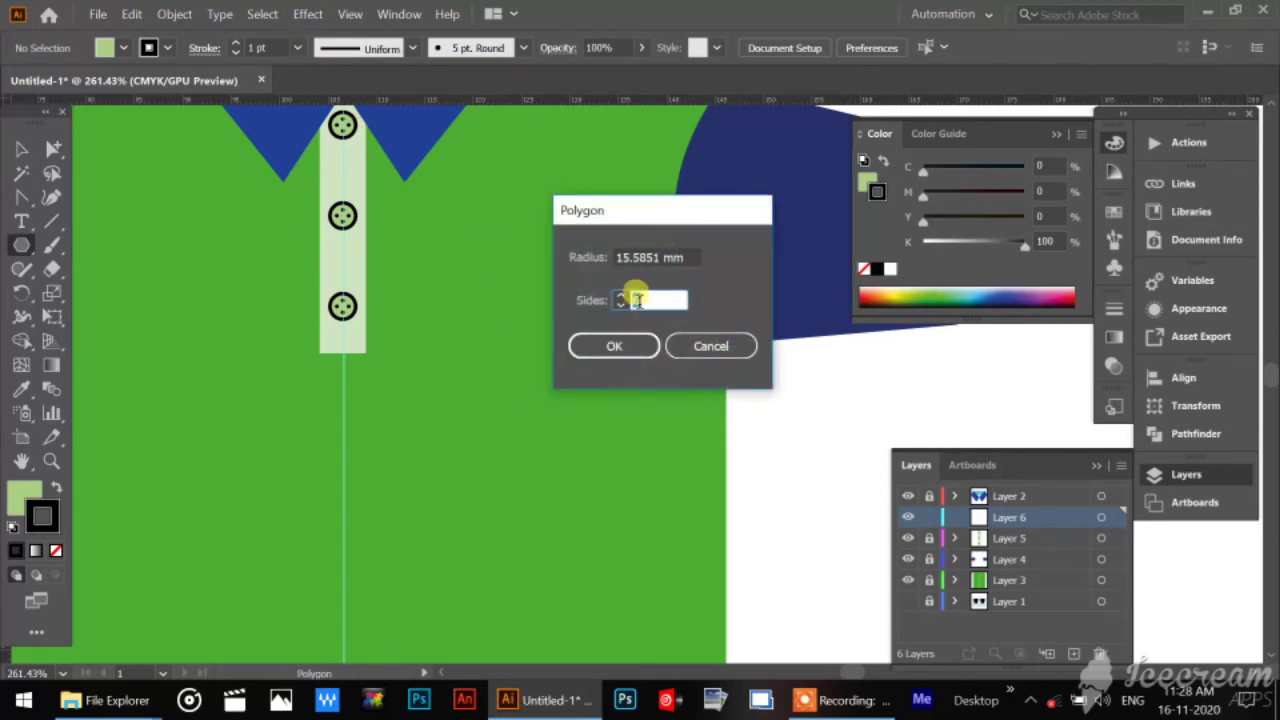
text(8)
click(612, 348)
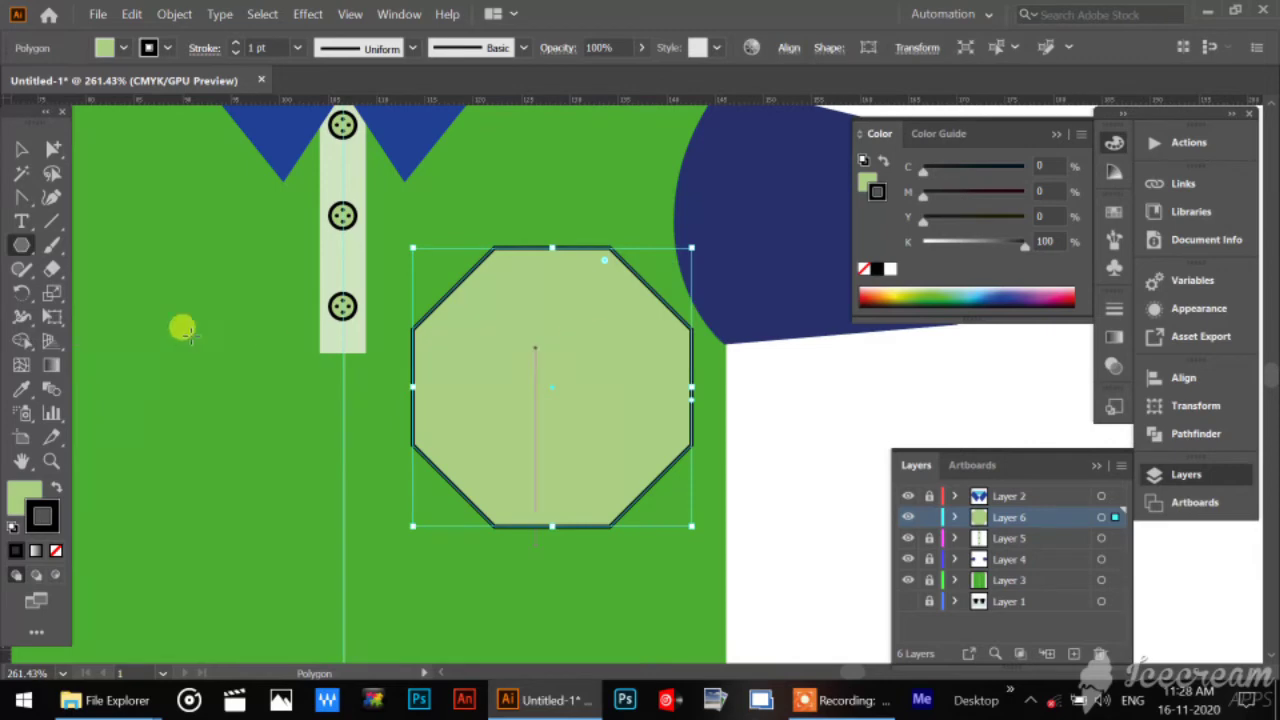
Try to pick the octagon's two upper corner points individually with the Group Selection tool.
click(21, 149)
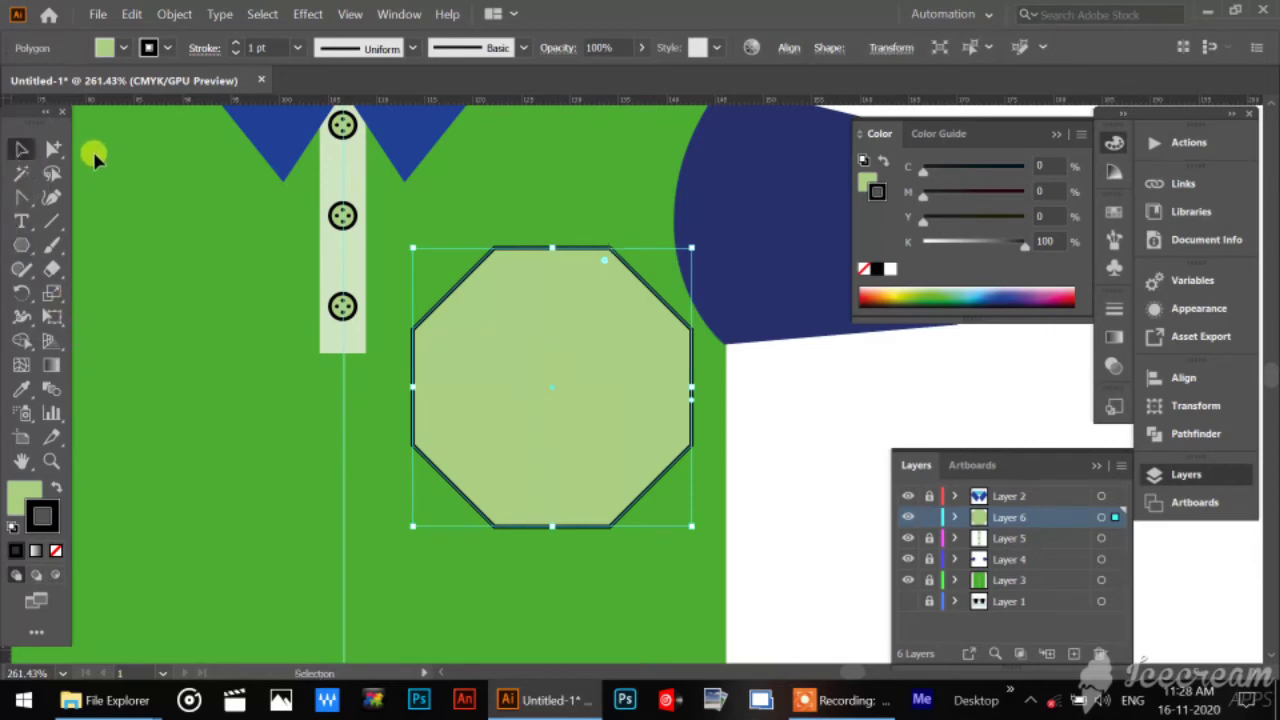
click(52, 149)
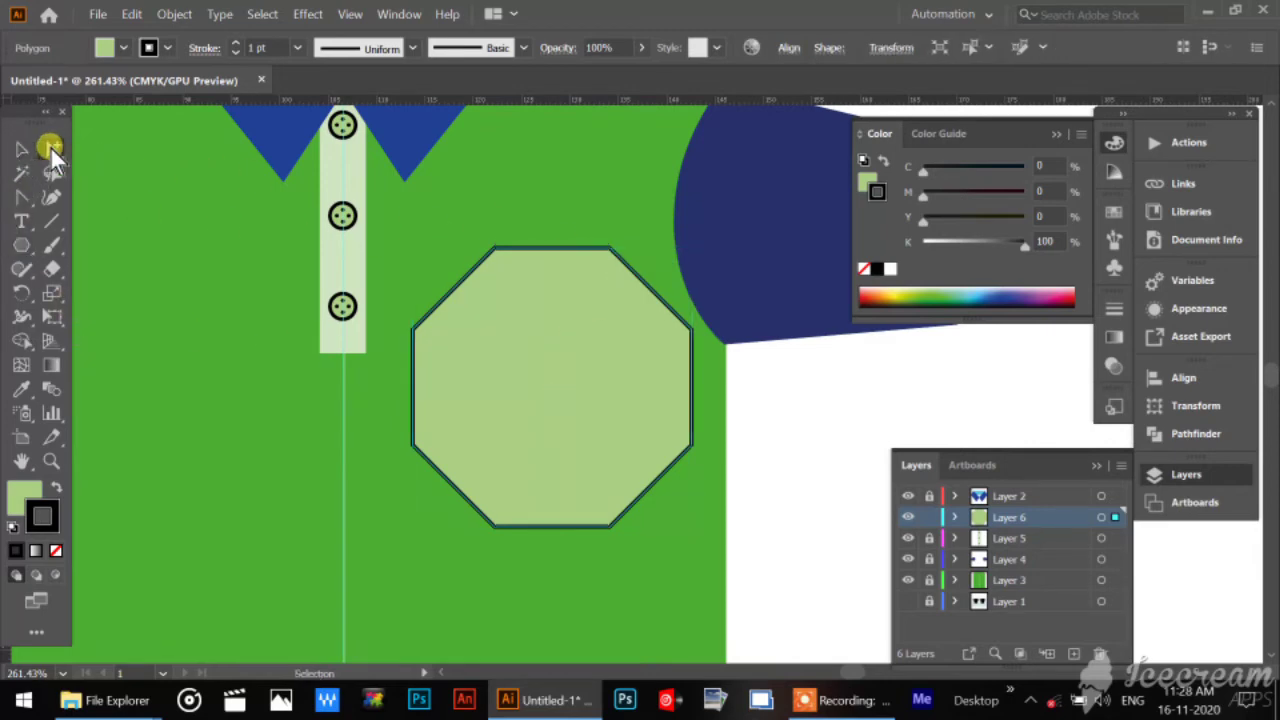
click(806, 451)
click(493, 249)
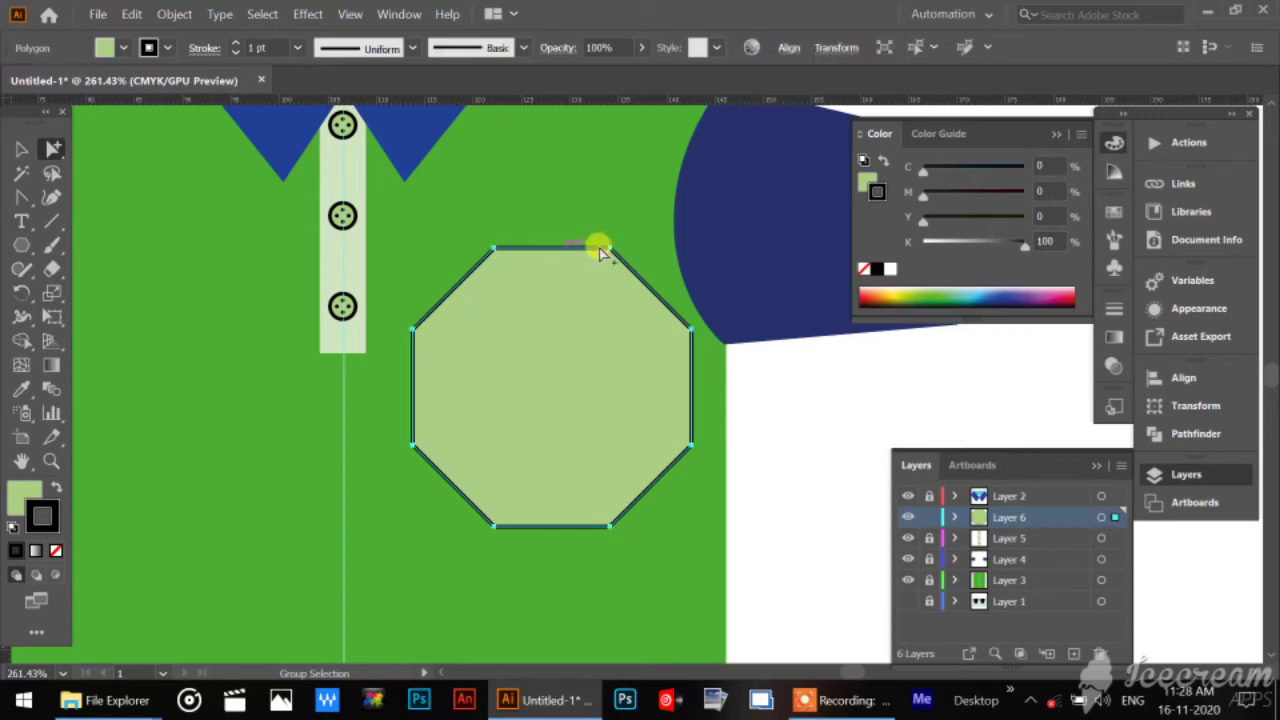
key(ctrl)
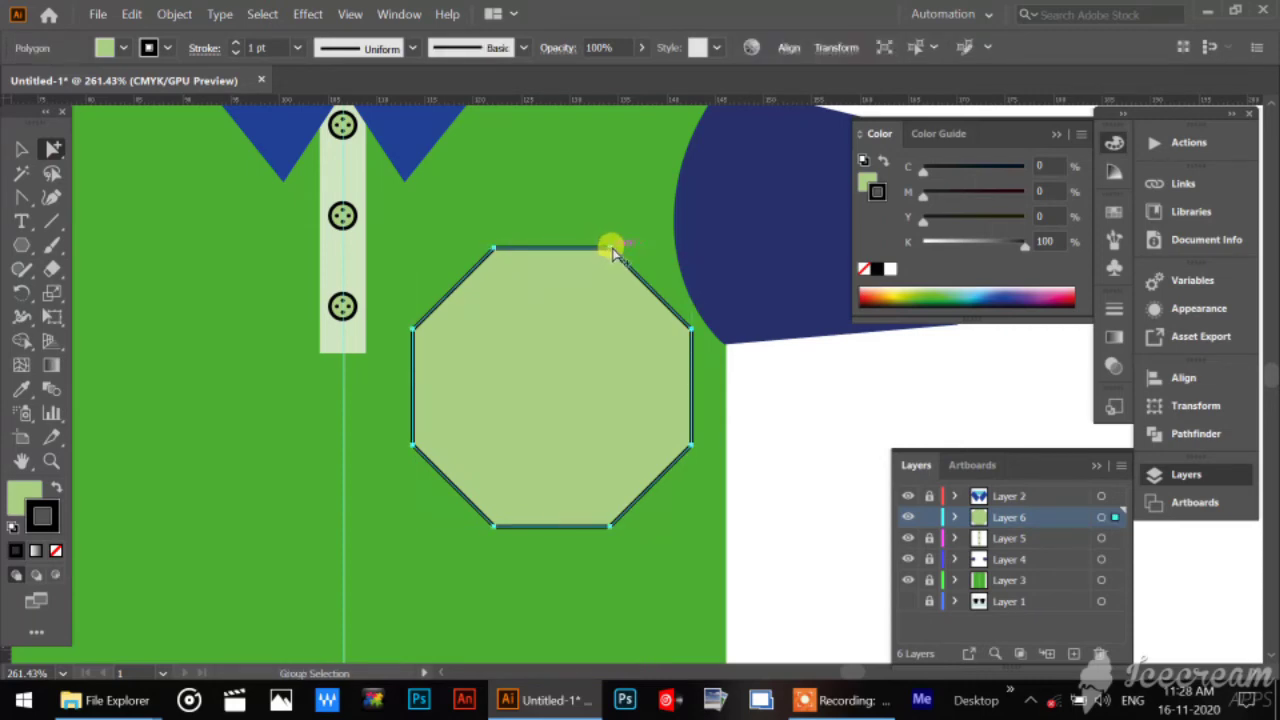
key(ctrl+shift+a)
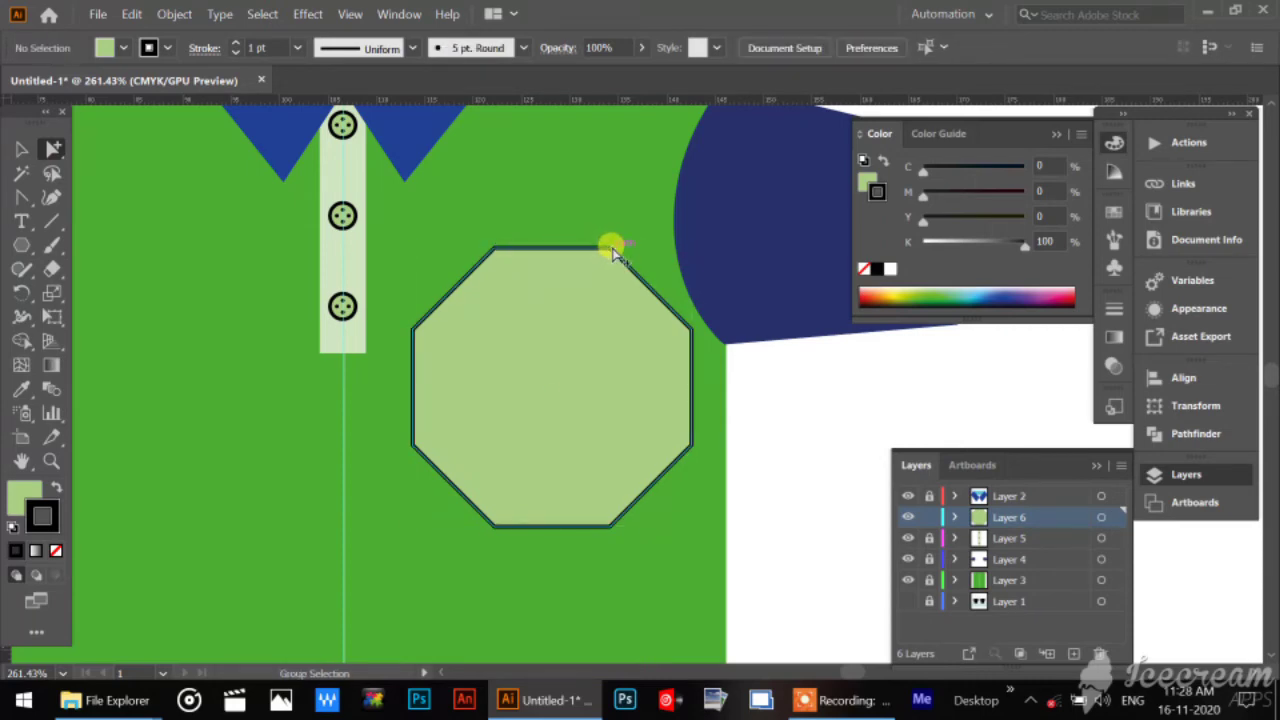
click(612, 250)
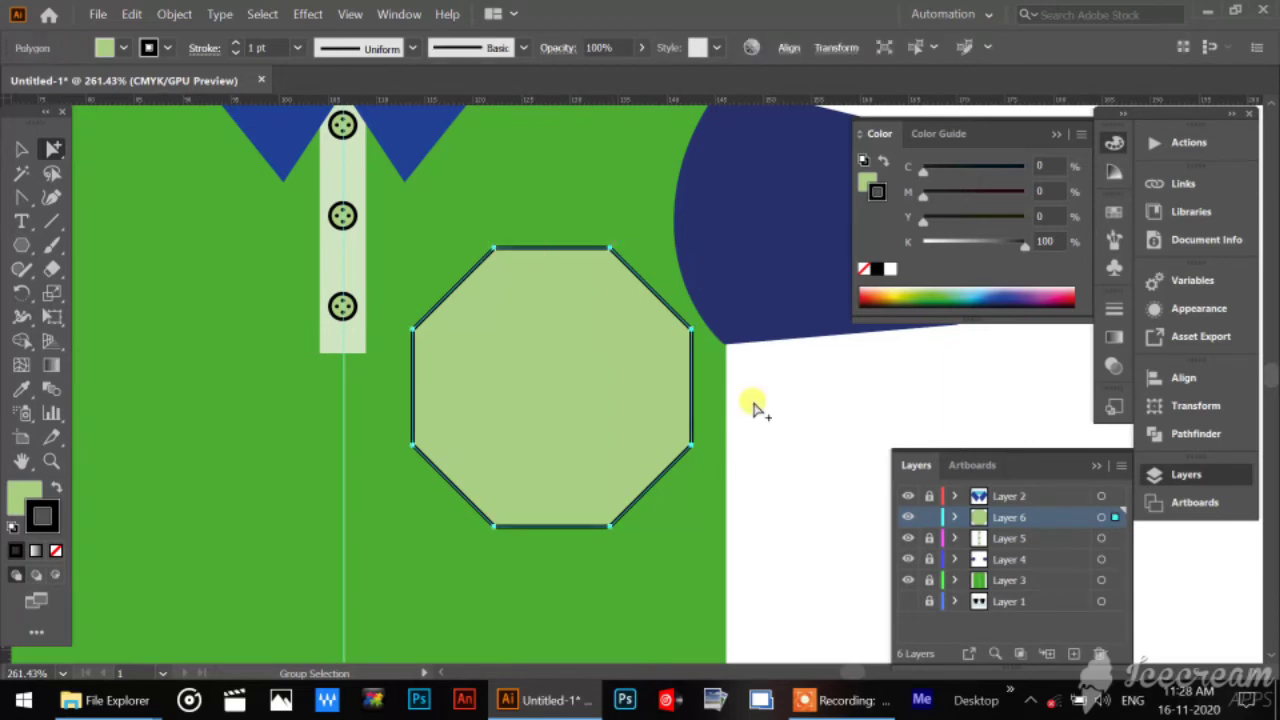
Delete the octagon's two upper corner points with the Direct Selection tool.
drag(52, 147, 91, 150)
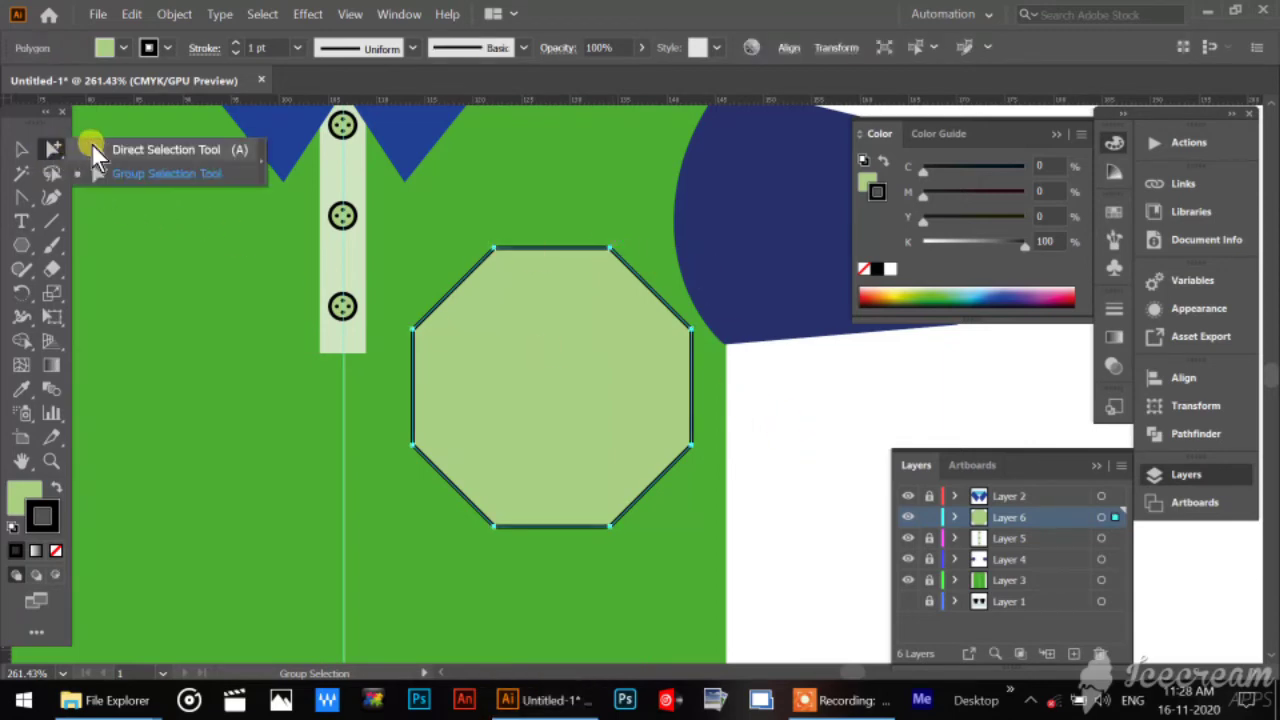
click(493, 249)
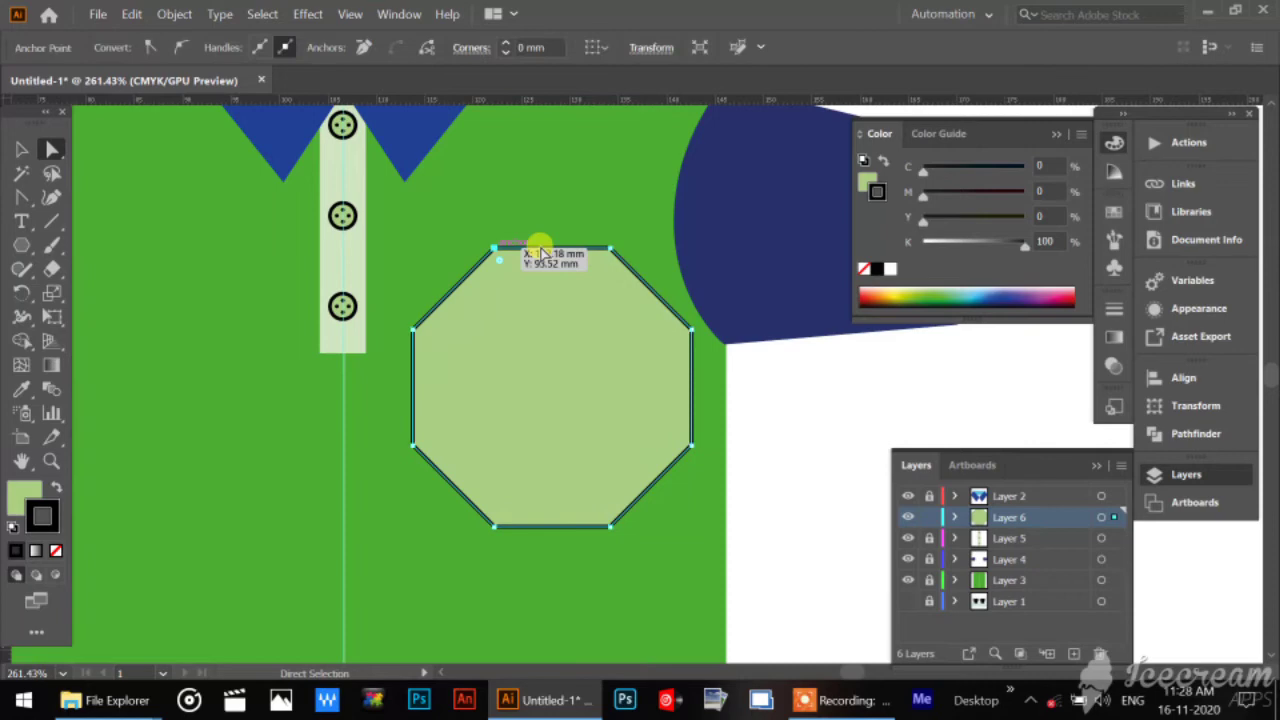
shift+click(609, 249)
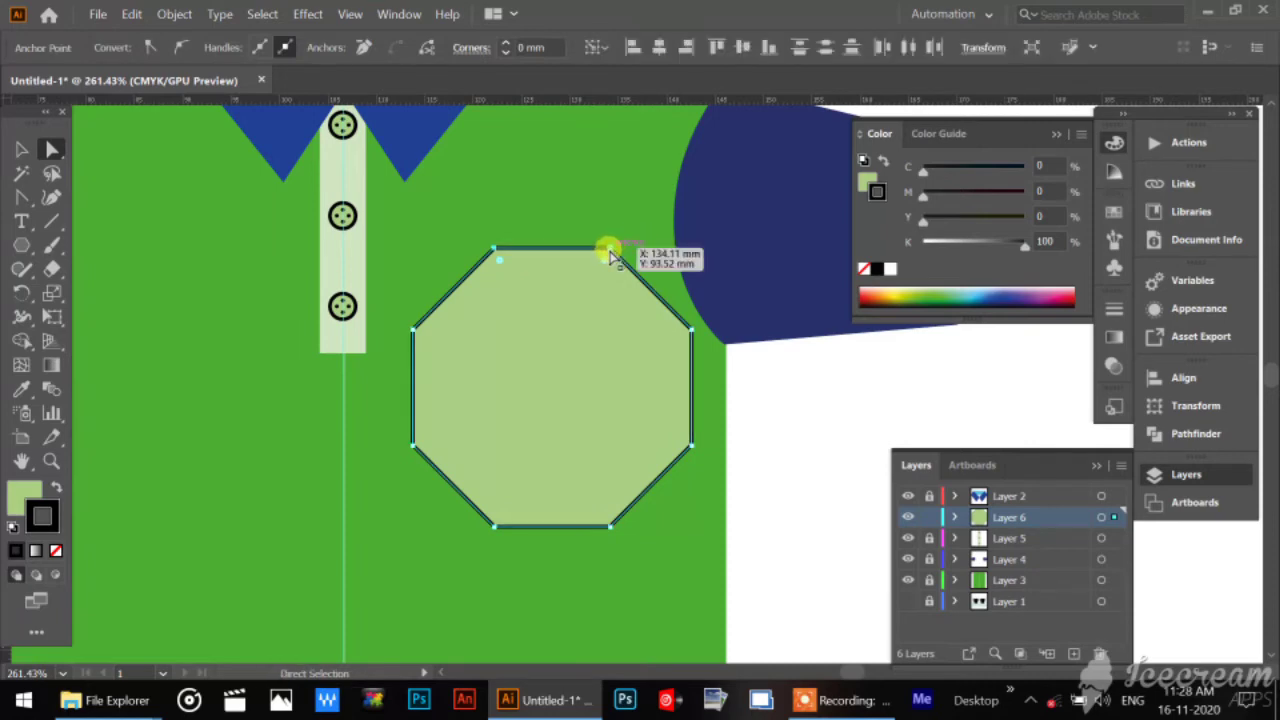
key(Delete)
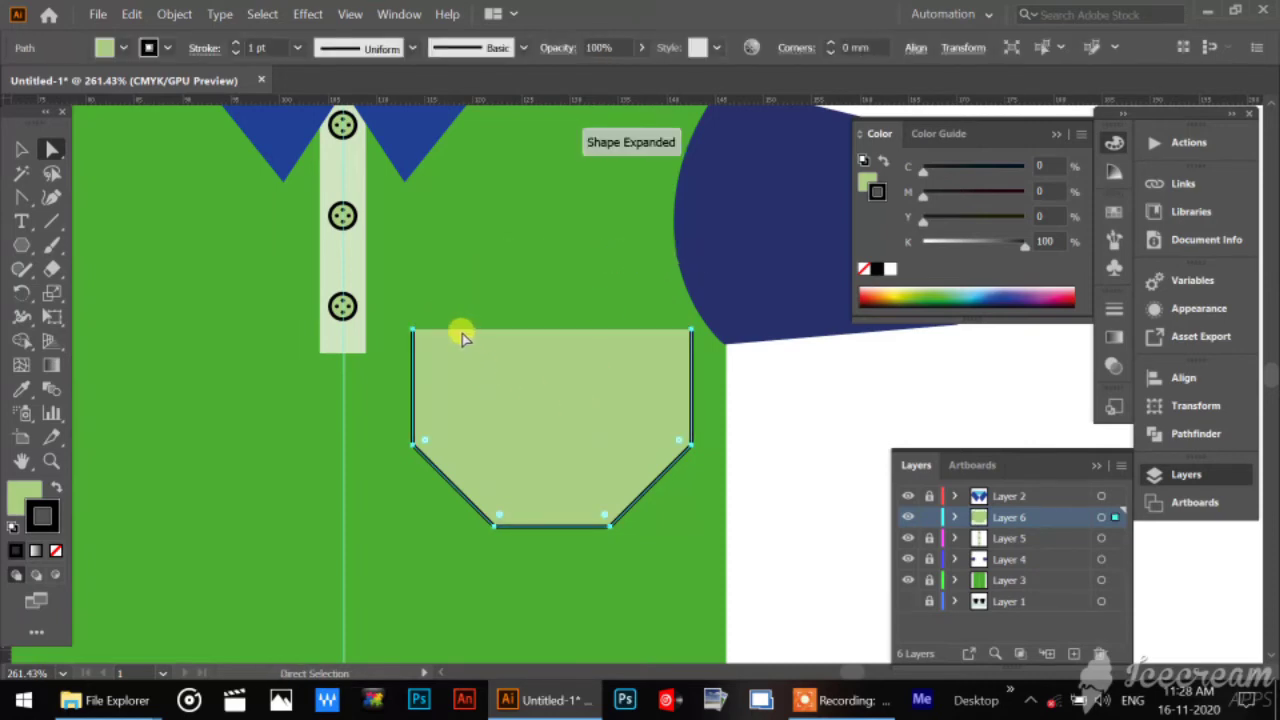
Join the two open upper end points of the cut polygon with a straight top edge.
click(413, 333)
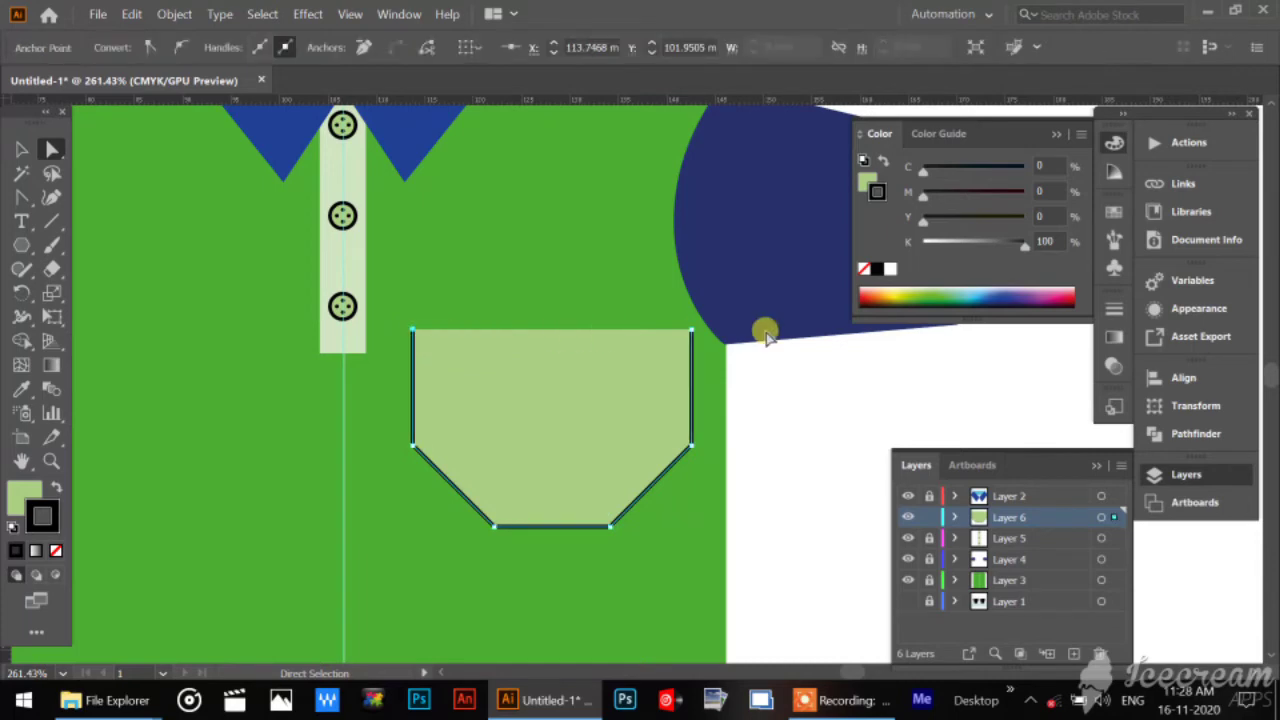
shift+click(692, 331)
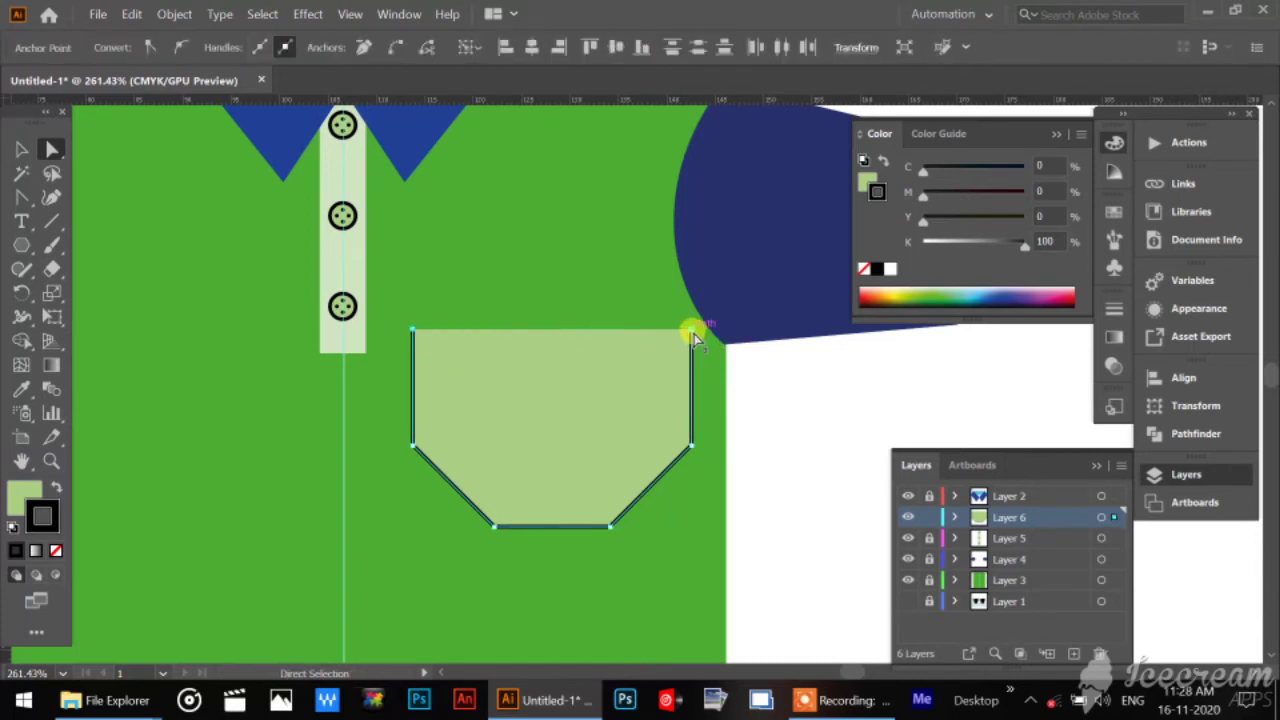
key(ctrl+j)
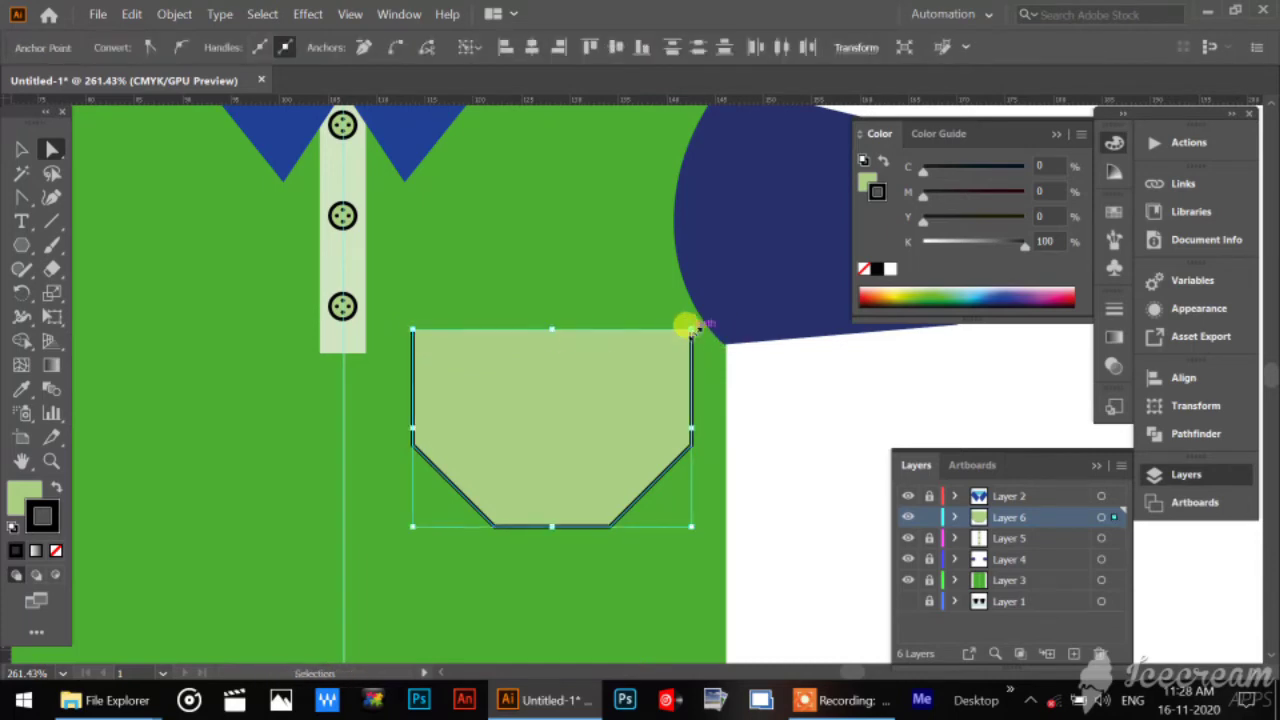
Nudge the pocket shape's two outer lower corner points straight down, making the sides longer and the slanted bottom edges shallower.
click(692, 330)
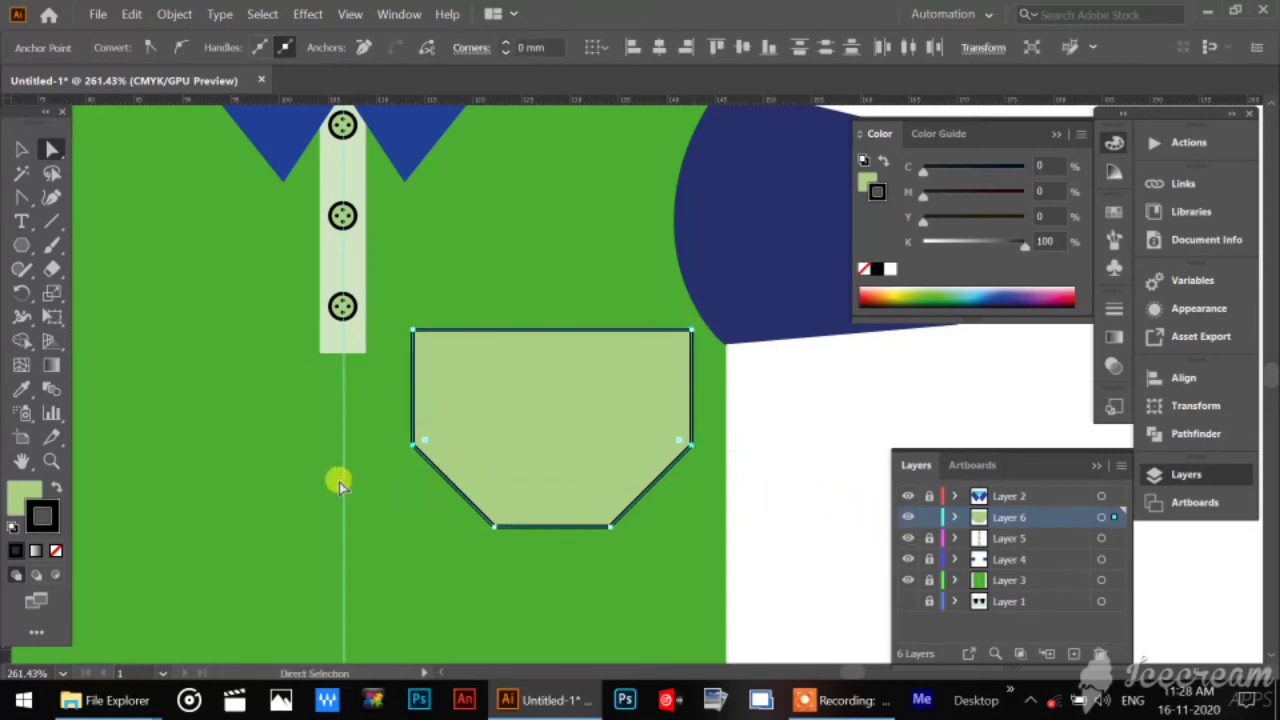
key(Down)
key(Down)
key(Down)
key(Down)
key(Down)
key(Down)
key(Down)
key(Down)
key(Down)
key(Down)
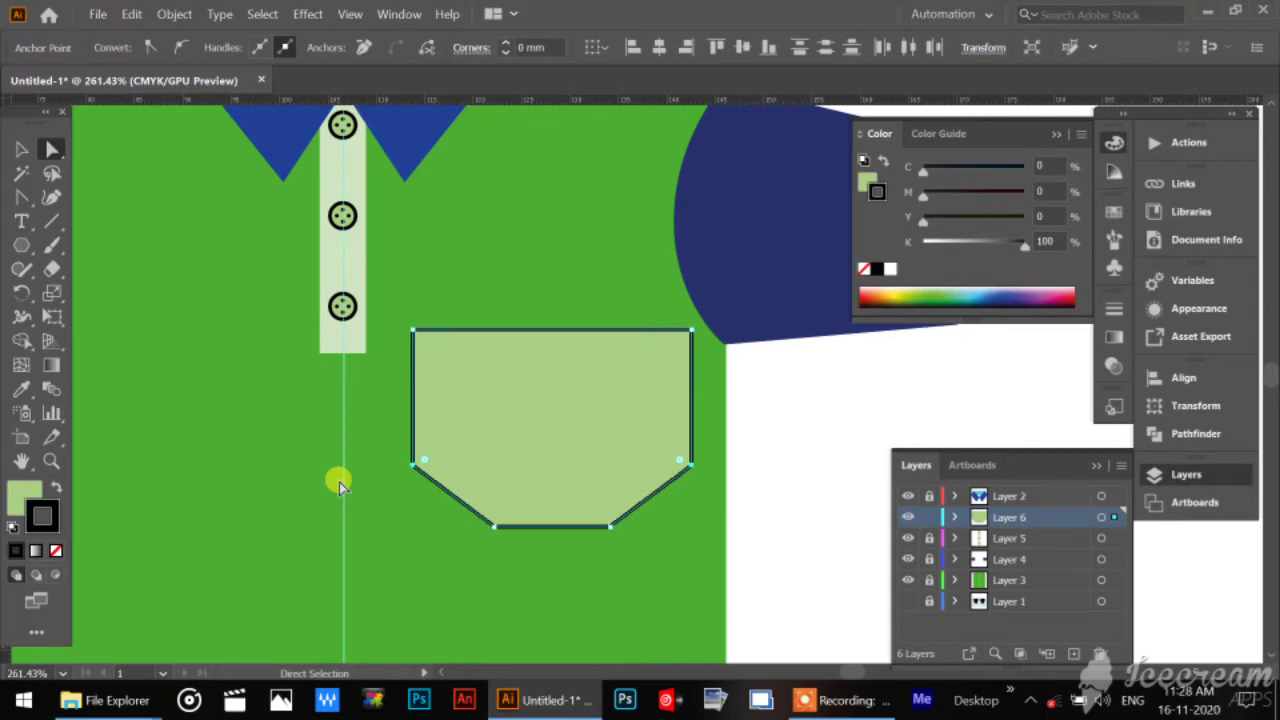
key(Down)
key(Down)
key(Down)
key(Down)
key(Down)
key(Down)
key(Down)
key(Down)
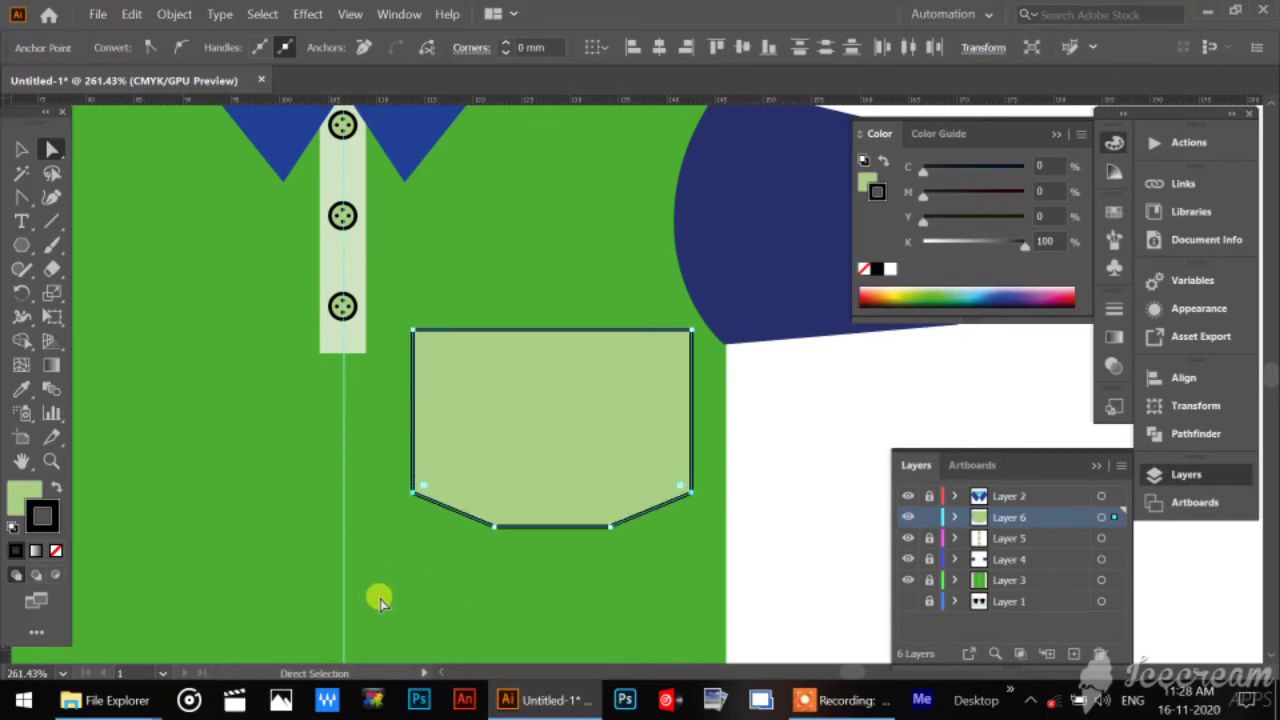
Lengthen the pocket by moving its four lower corner points down together.
drag(380, 600, 755, 450)
key(Down)
key(Down)
key(Down)
key(Down)
key(Down)
key(Down)
key(Down)
key(Down)
key(Down)
key(Down)
key(Down)
key(Down)
key(Down)
key(Down)
key(Down)
key(Down)
key(Down)
key(Down)
key(Down)
key(Down)
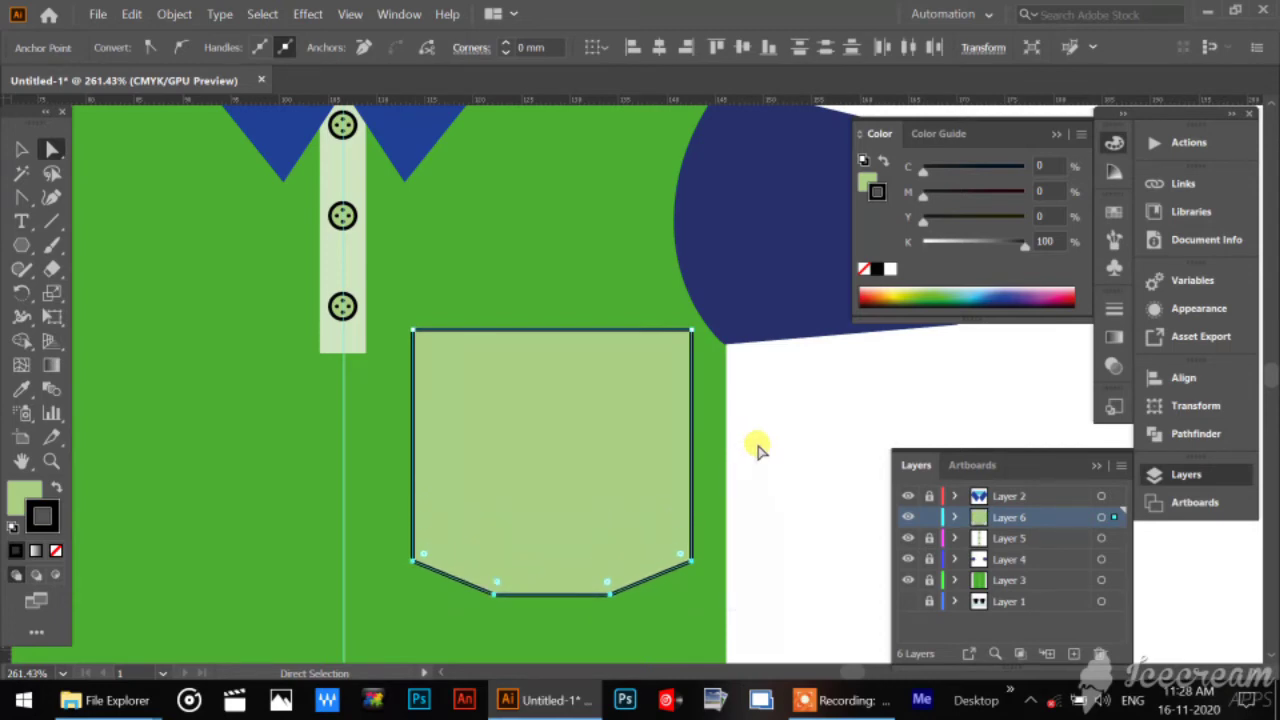
key(Down)
key(Down)
key(Down)
key(Down)
key(Down)
key(Down)
key(Down)
key(Down)
key(Down)
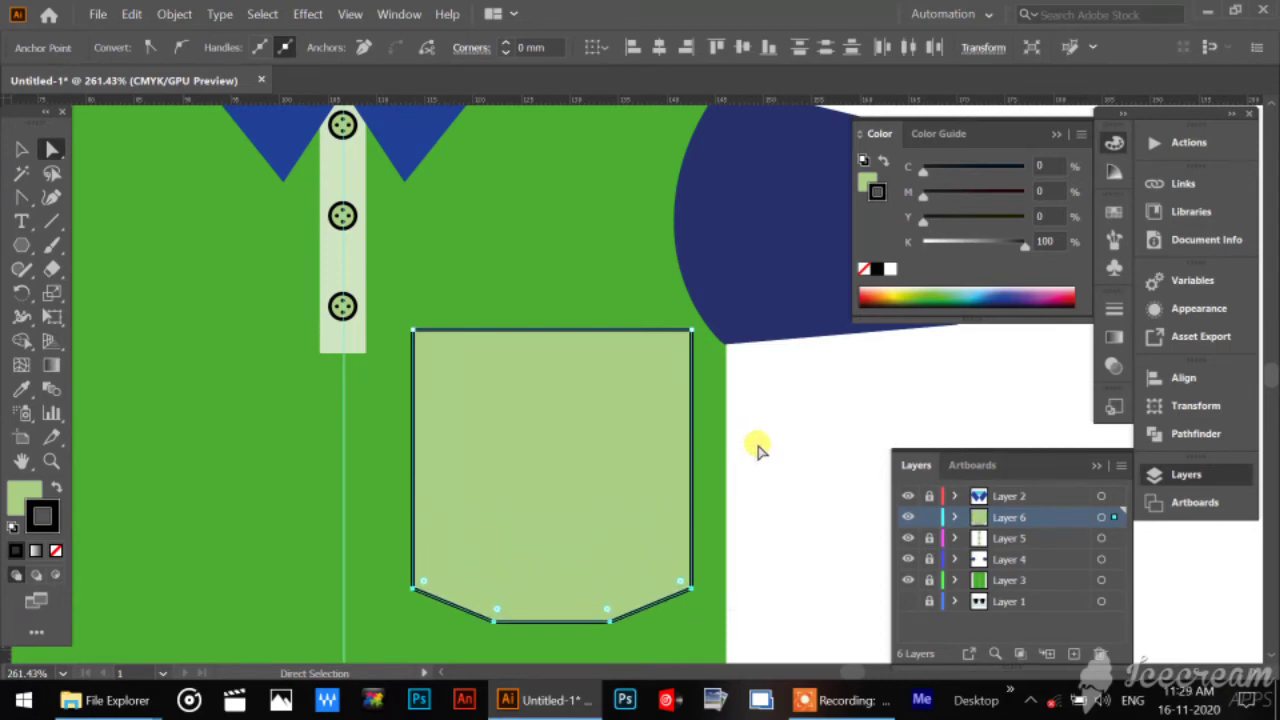
key(Down)
key(Down)
Scale the whole pocket down proportionally, reposition it on the body between the placket and the side edge, and deselect it.
click(22, 149)
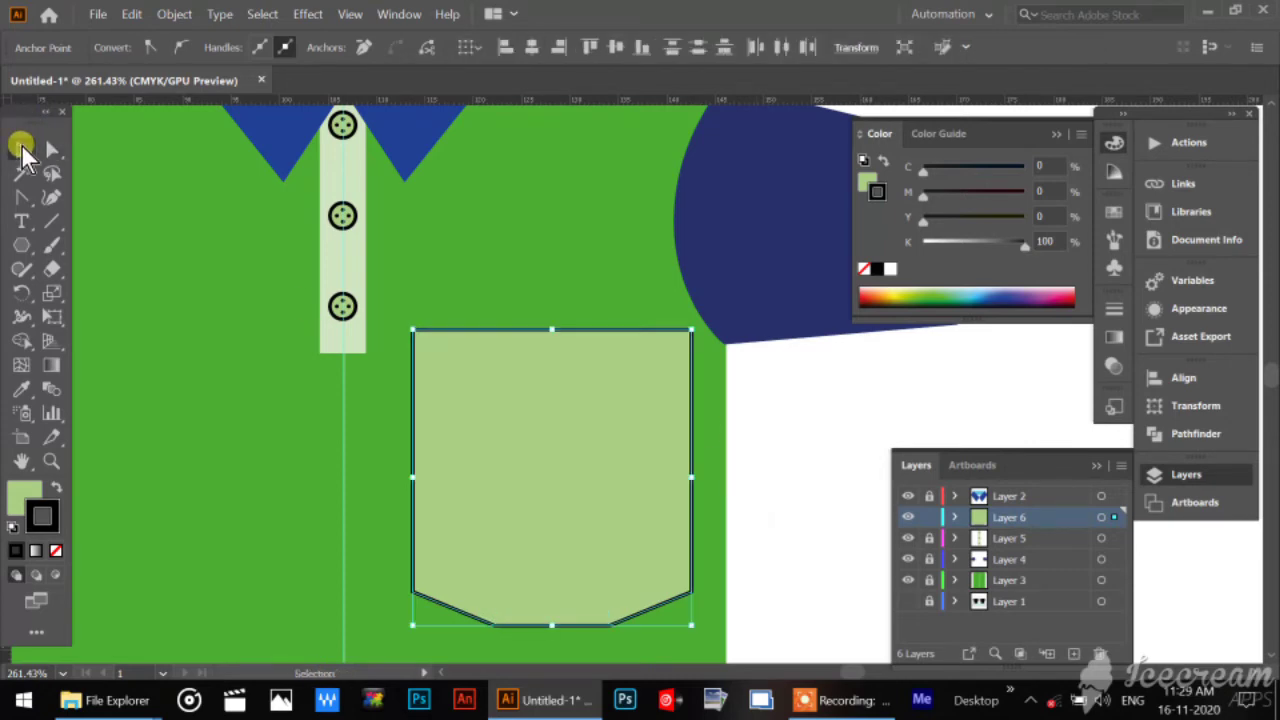
key(a)
key(ctrl+minus)
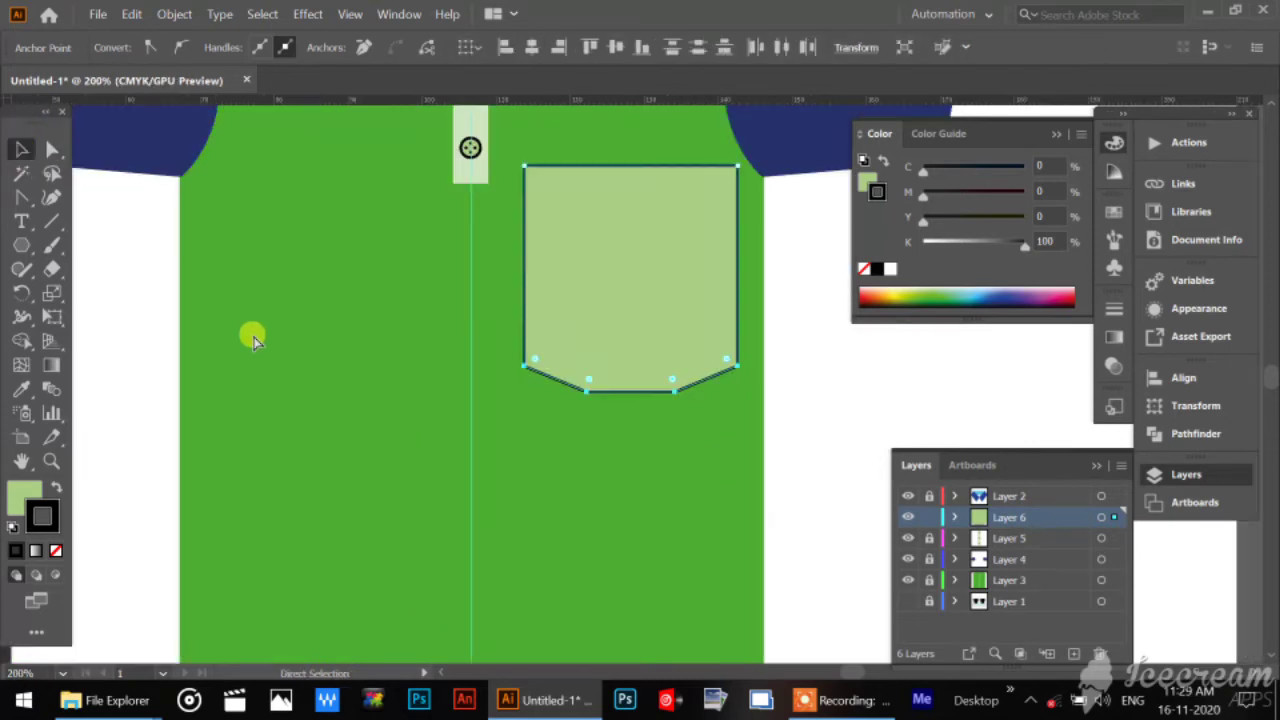
drag(757, 350, 654, 403)
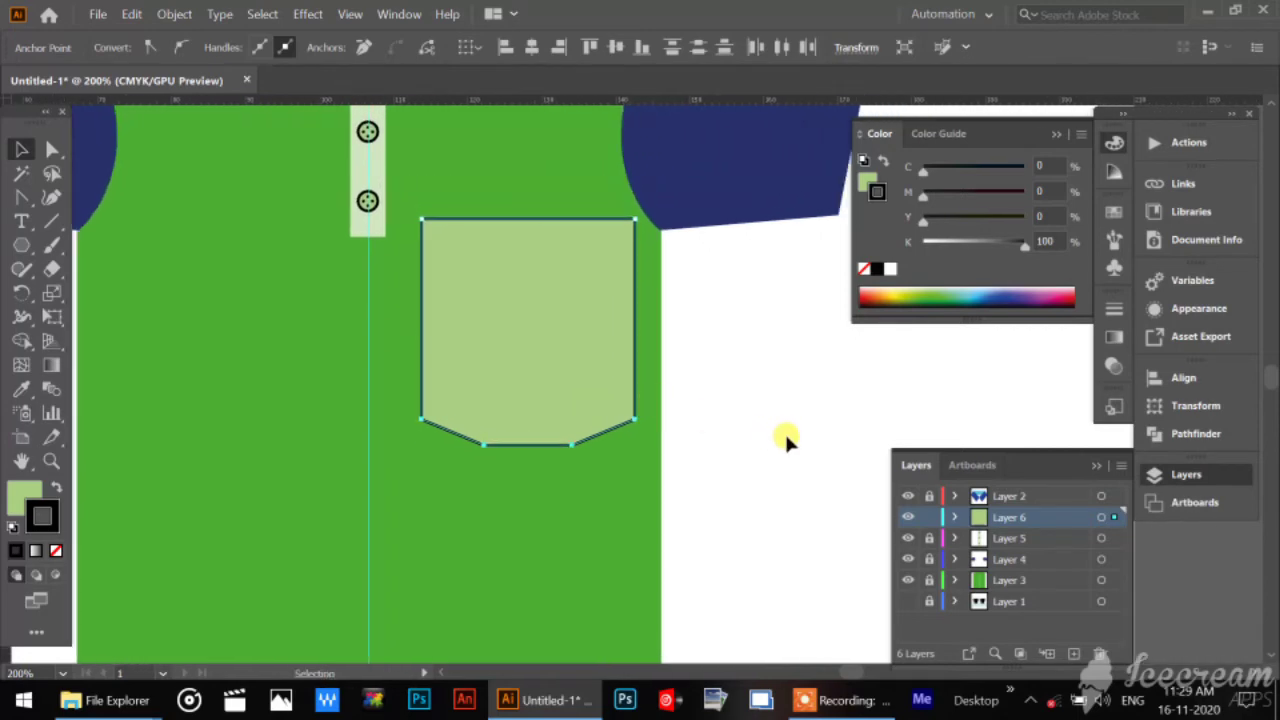
click(786, 440)
click(520, 300)
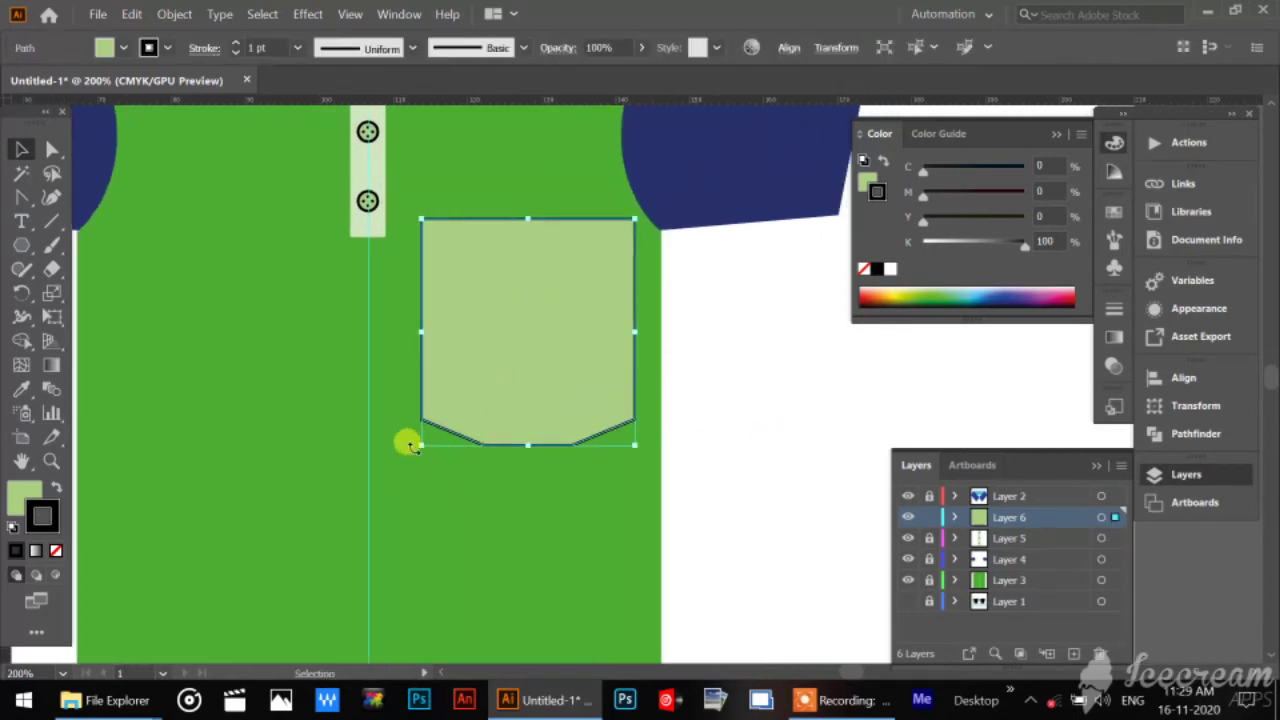
drag(416, 446, 449, 403)
mouse_move(500, 309)
mouse_down()
mouse_move(468, 310)
mouse_move(505, 333)
mouse_up()
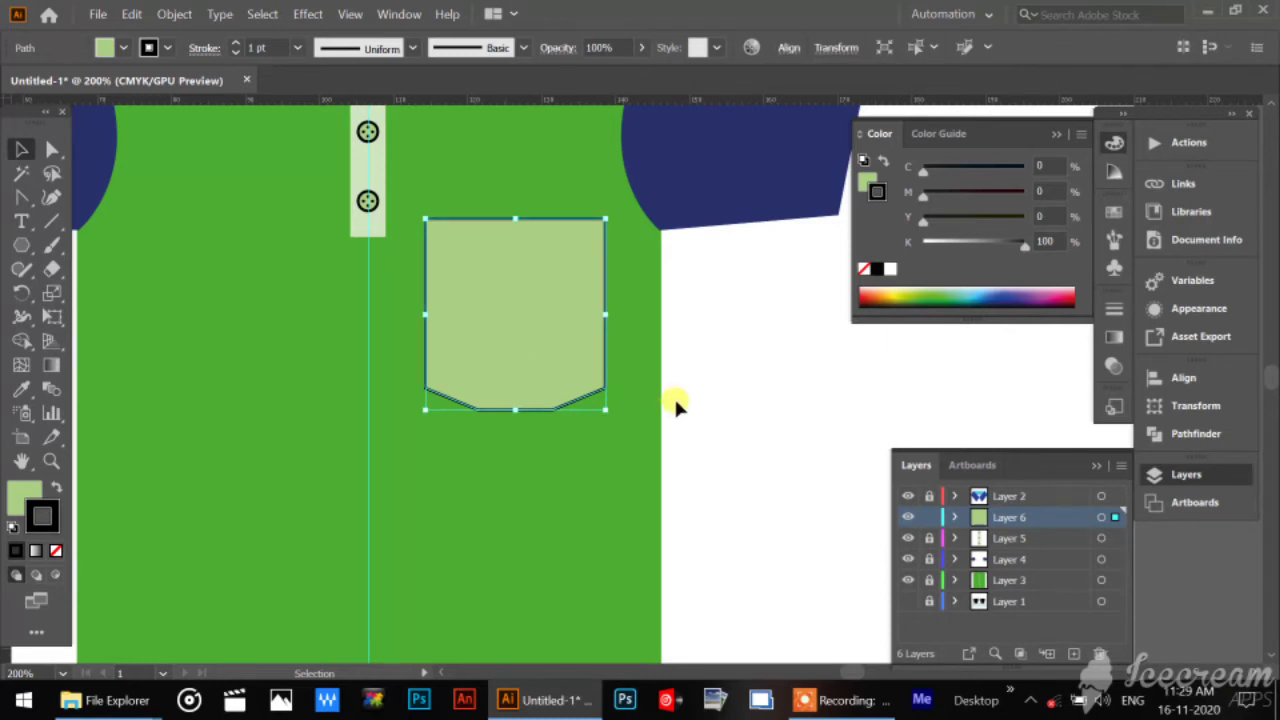
click(753, 389)
Shrink the pocket a little more from its lower inner corner and nudge it down until its top lines up with the placket's lower end.
drag(520, 297, 575, 453)
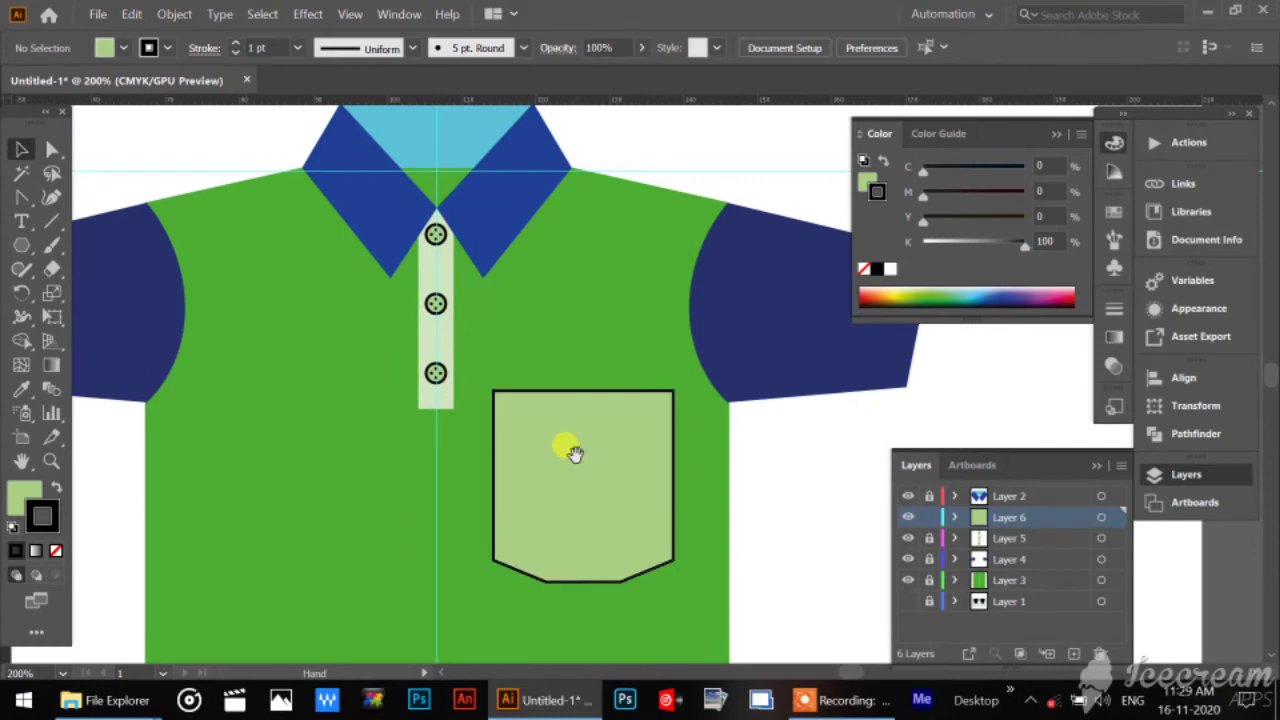
click(521, 547)
drag(490, 583, 510, 564)
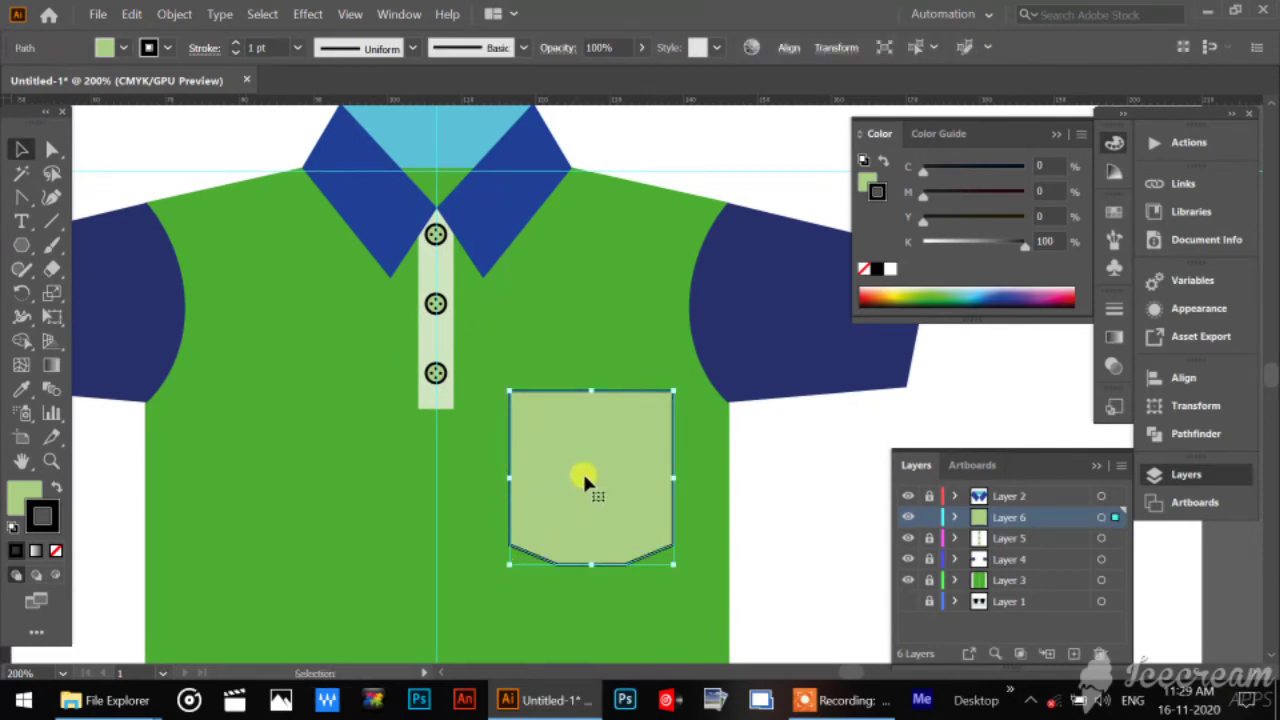
key(Down)
key(Down)
key(Down)
key(Down)
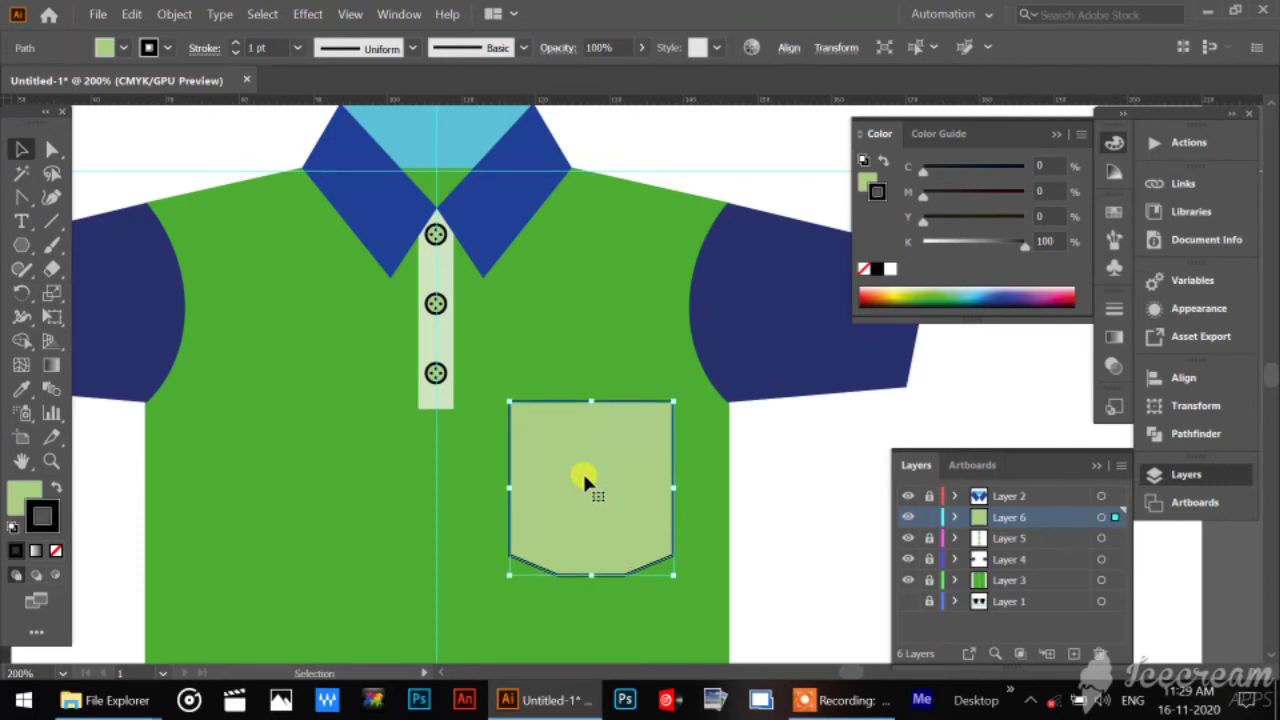
key(Down)
key(Down)
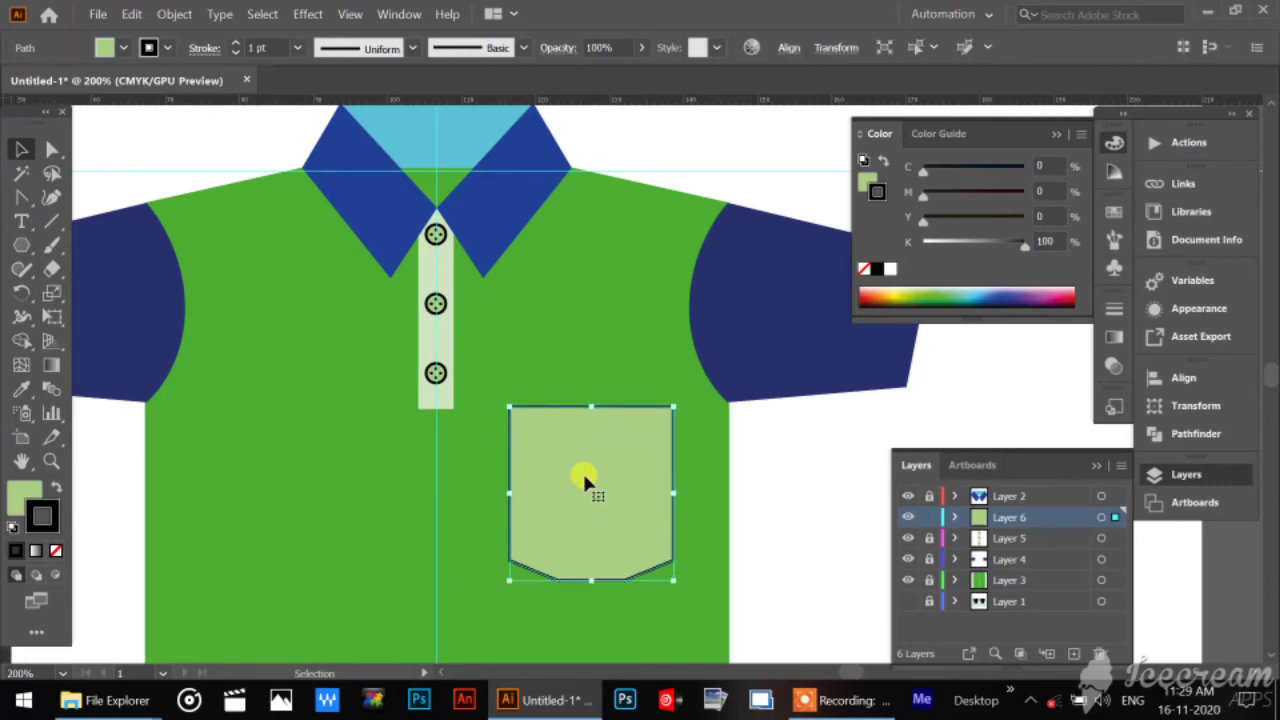
click(685, 152)
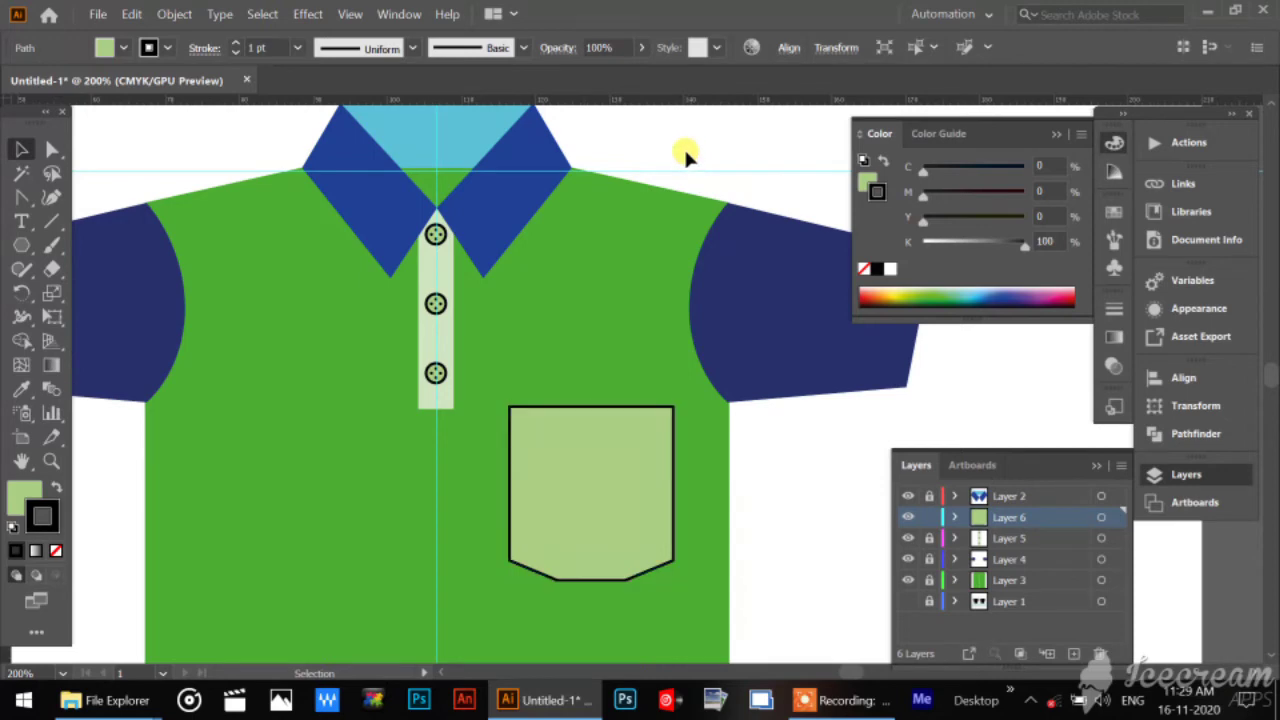
Lock the pocket layer, Layer 6, and unlock the sleeve layer, Layer 4, making it the active layer.
drag(251, 549, 347, 350)
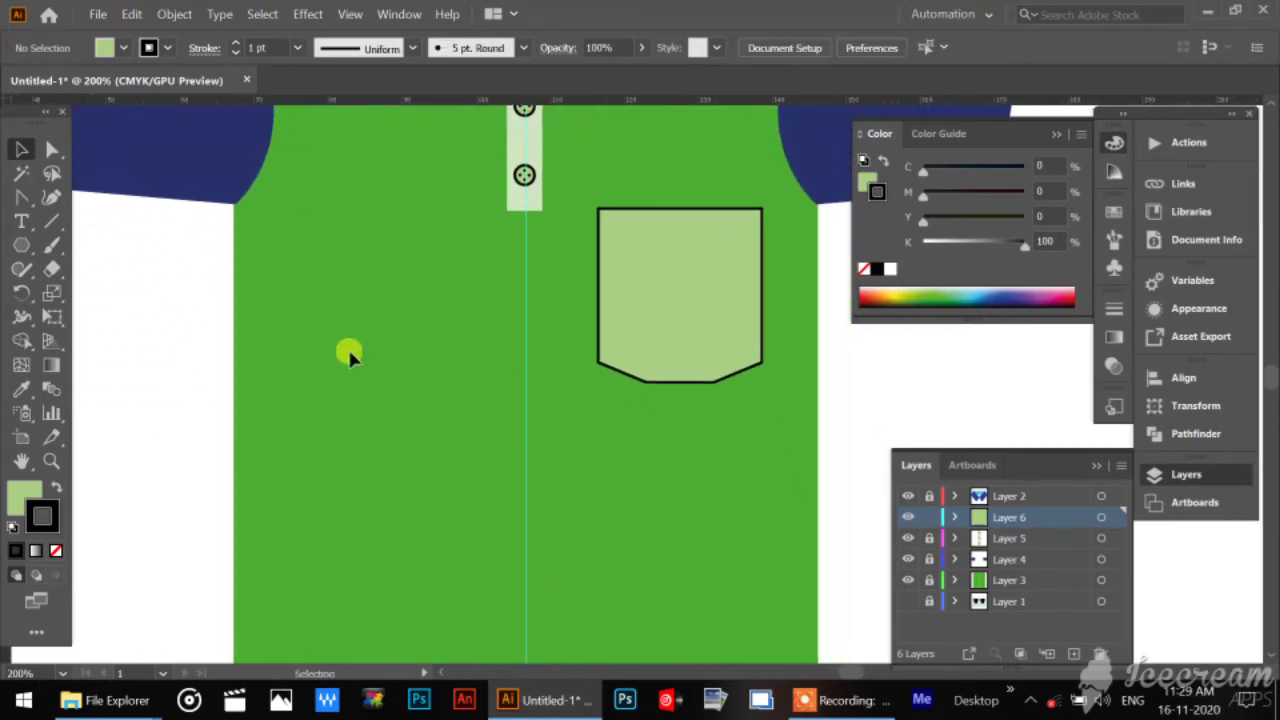
key(ctrl+minus)
key(ctrl+minus)
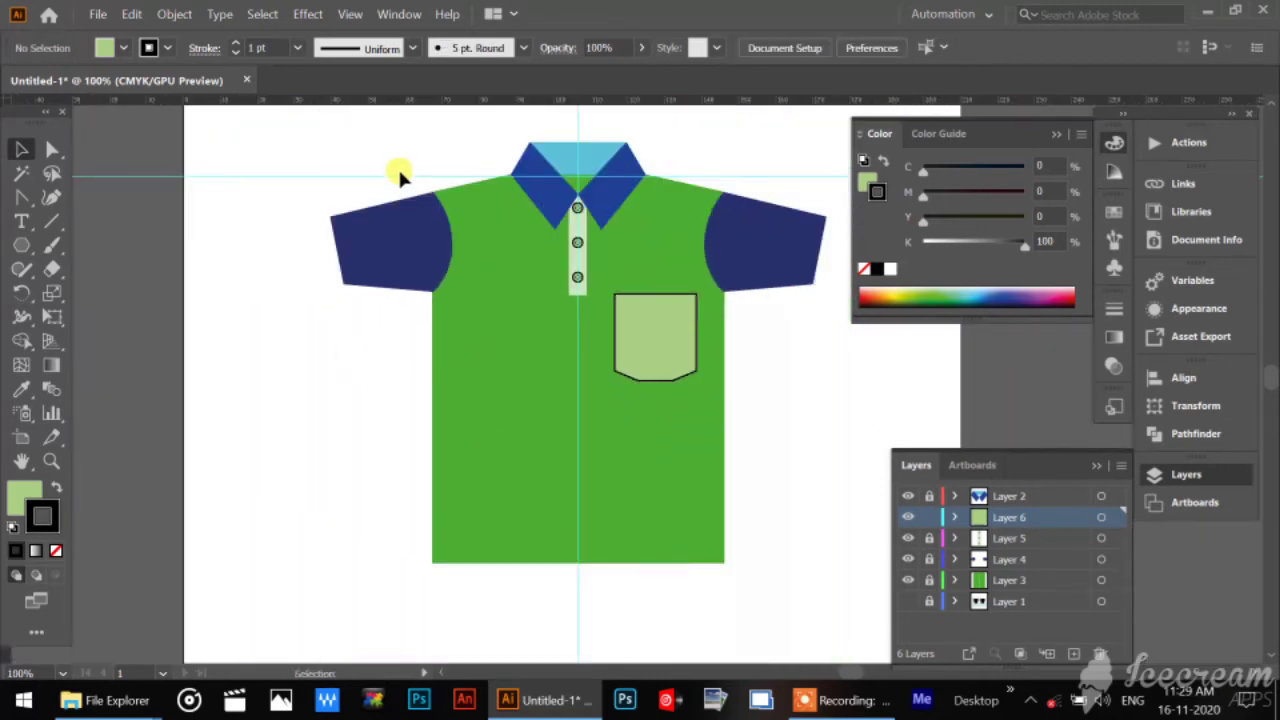
drag(361, 138, 315, 200)
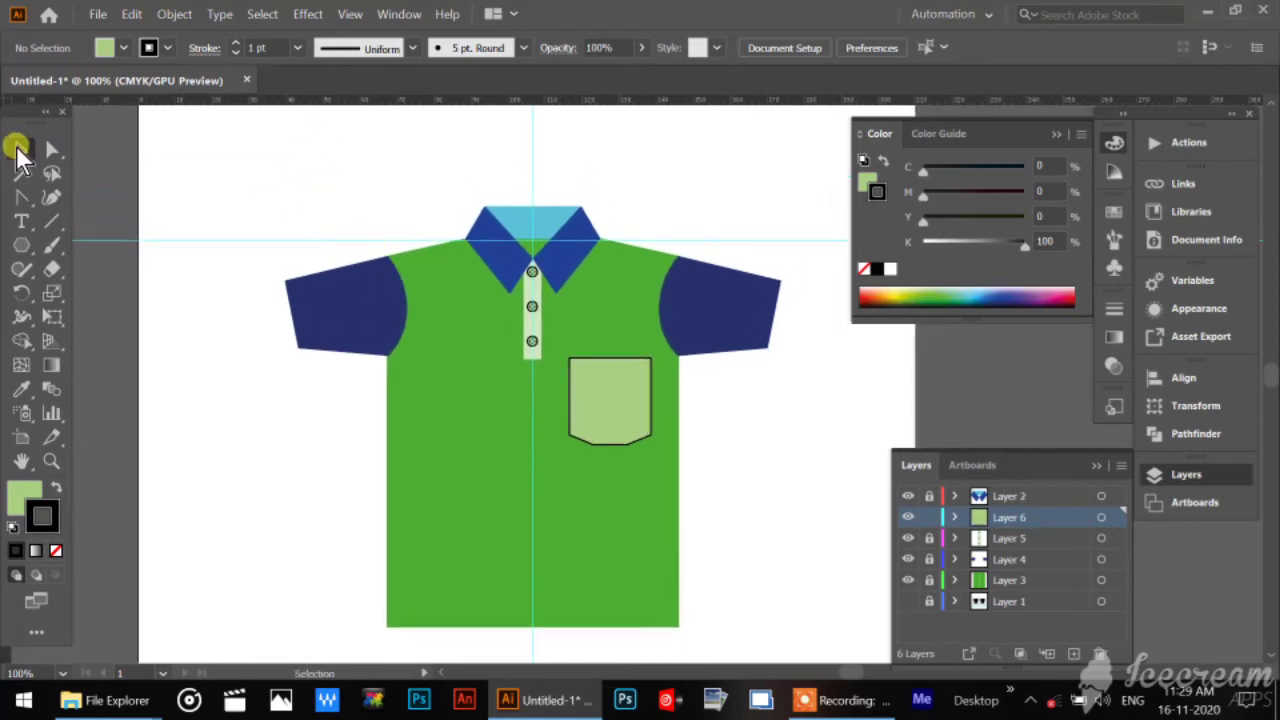
click(1013, 555)
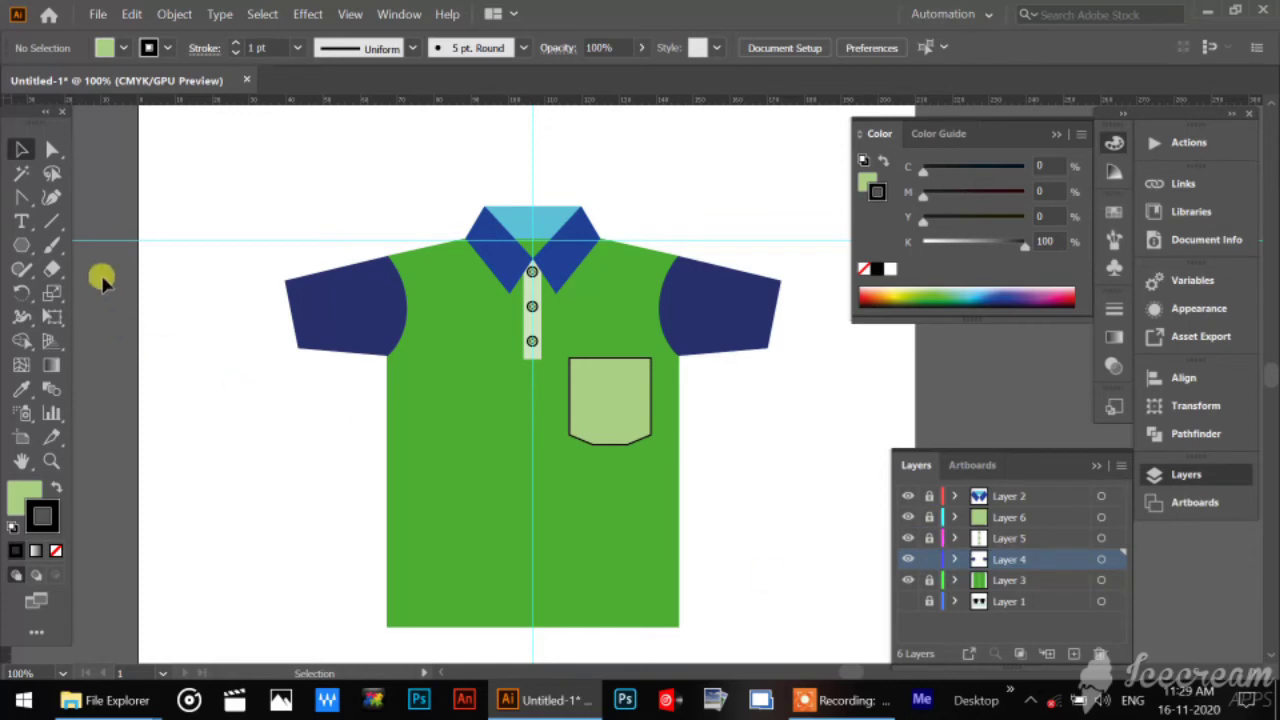
Nudge the lower corner points of both sleeves slightly down together with Direct Selection, and deselect them.
click(52, 150)
drag(280, 341, 826, 415)
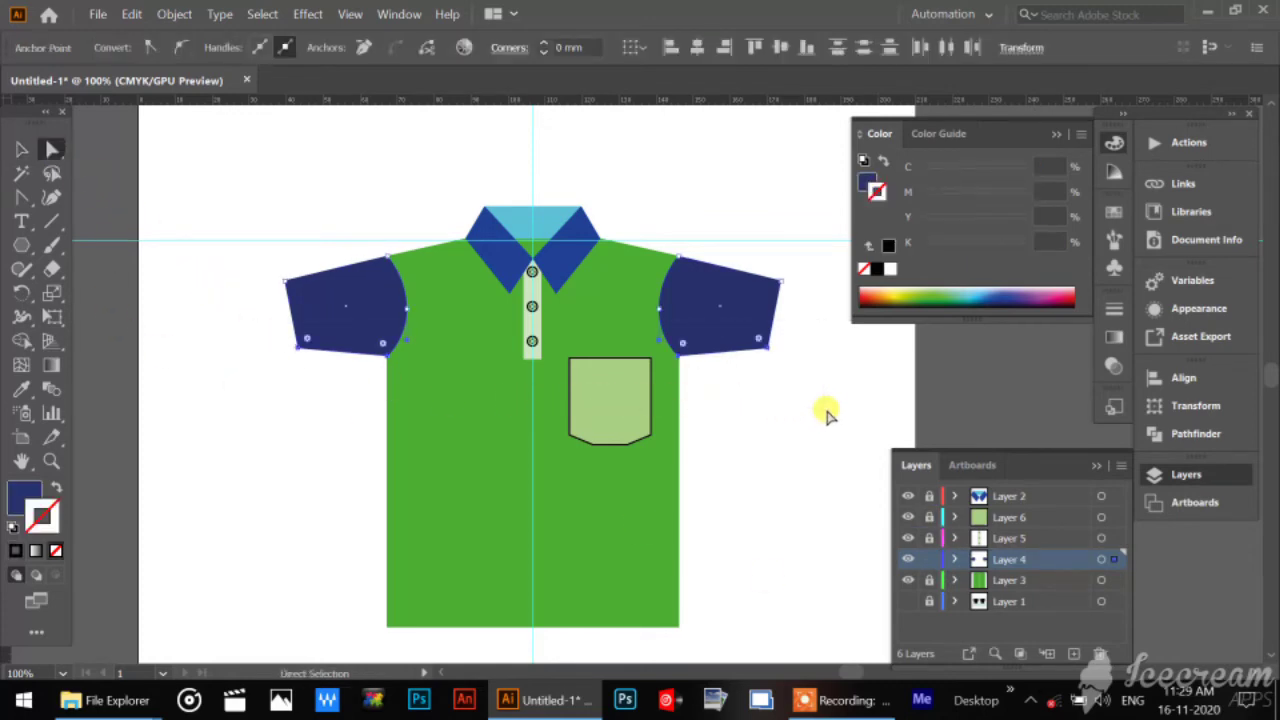
key(Down)
key(Down)
key(Down)
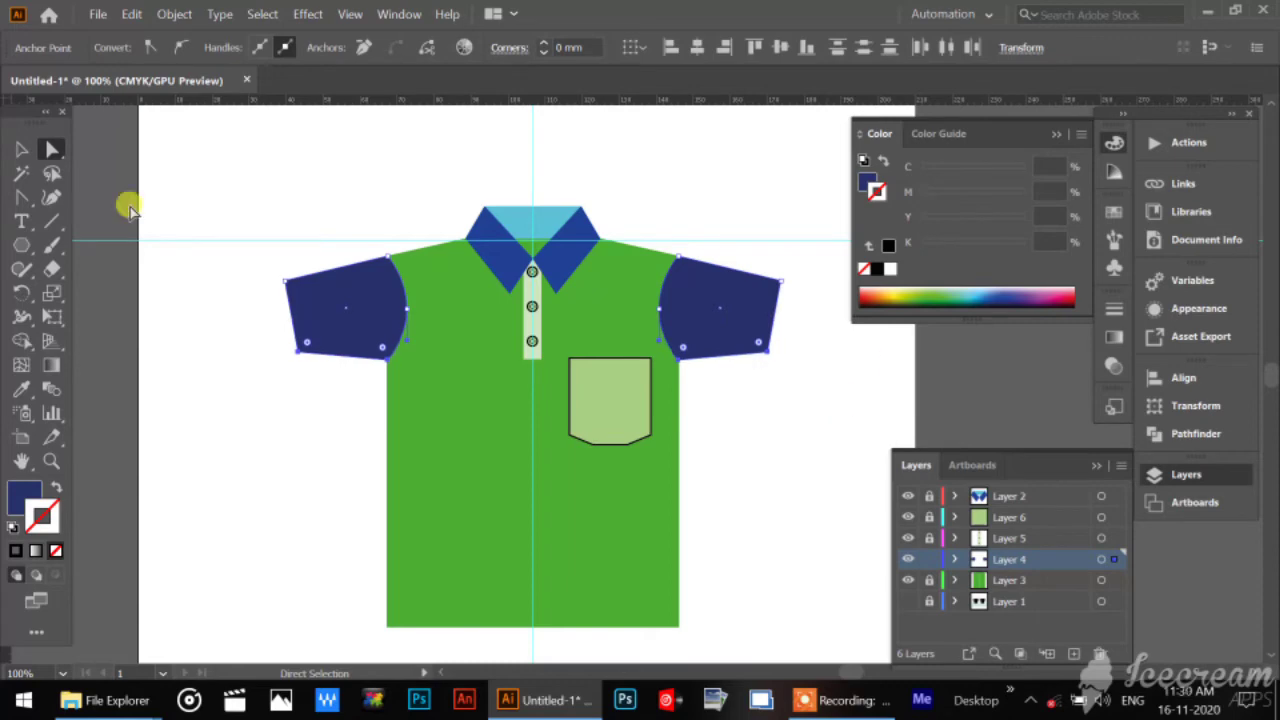
click(22, 149)
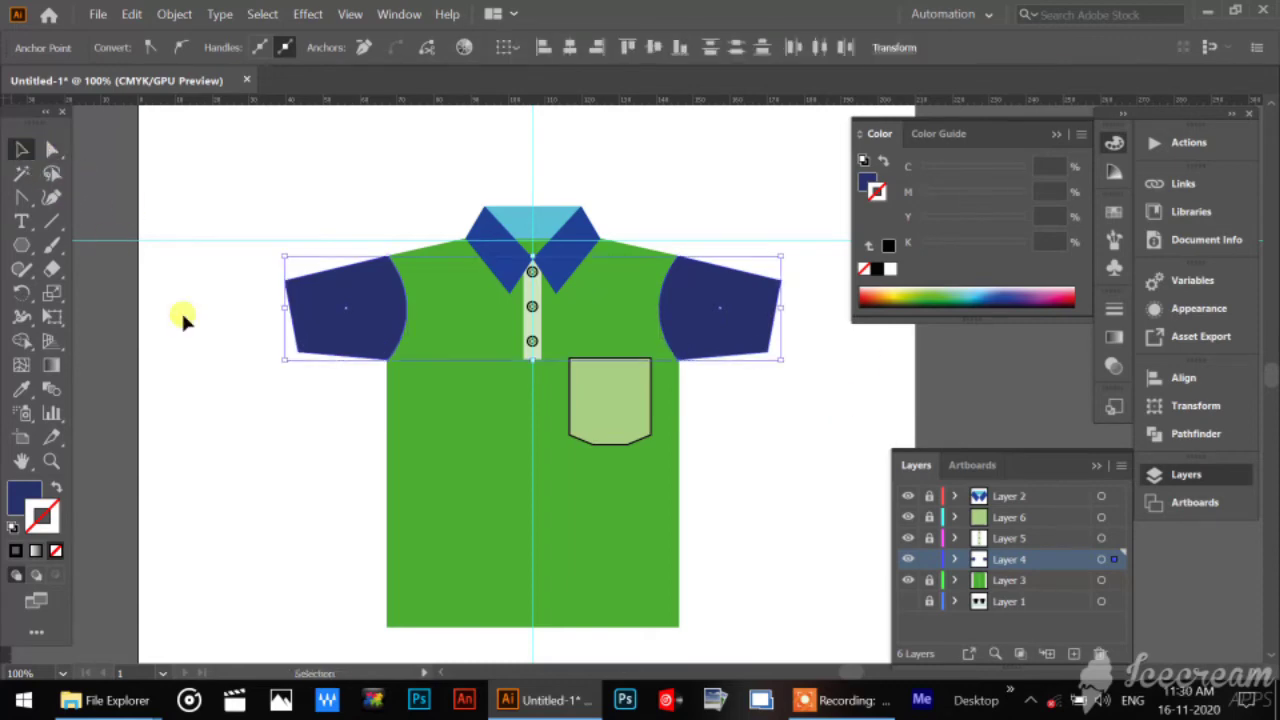
click(290, 492)
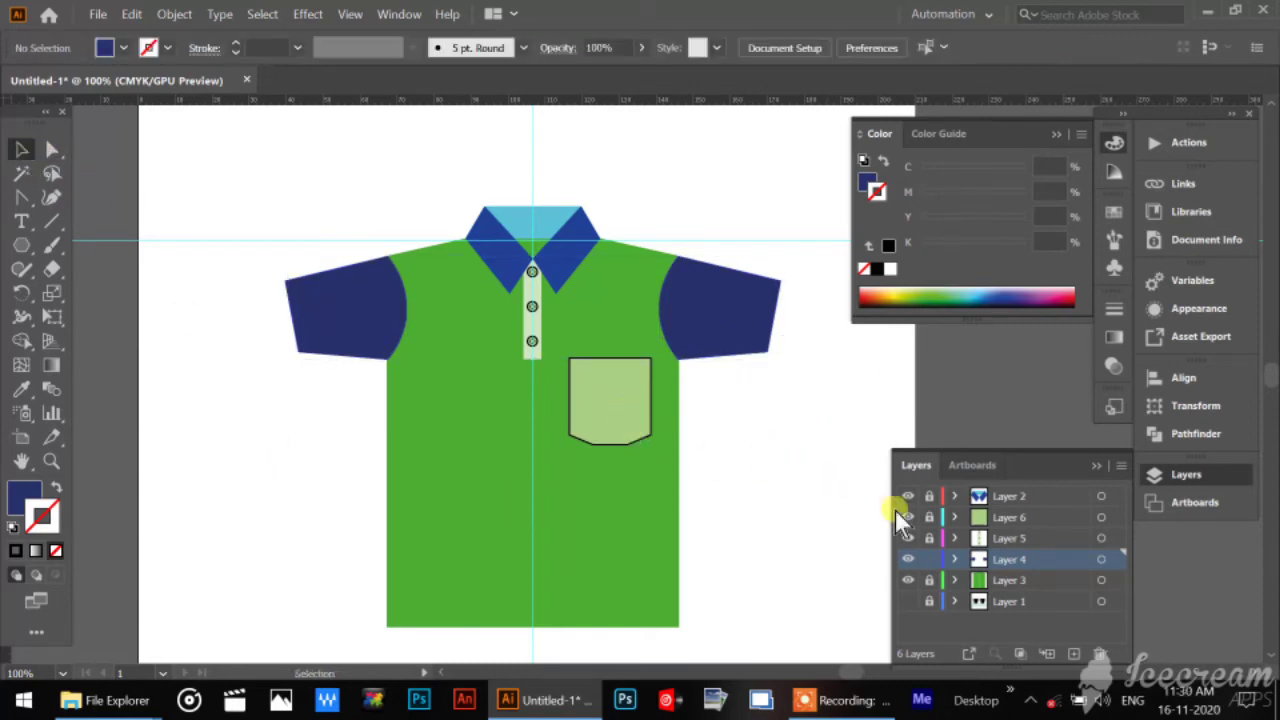
Unlock all the layers and scale the pocket down slightly, keeping its top edge level with the placket's lower end.
drag(927, 518, 926, 608)
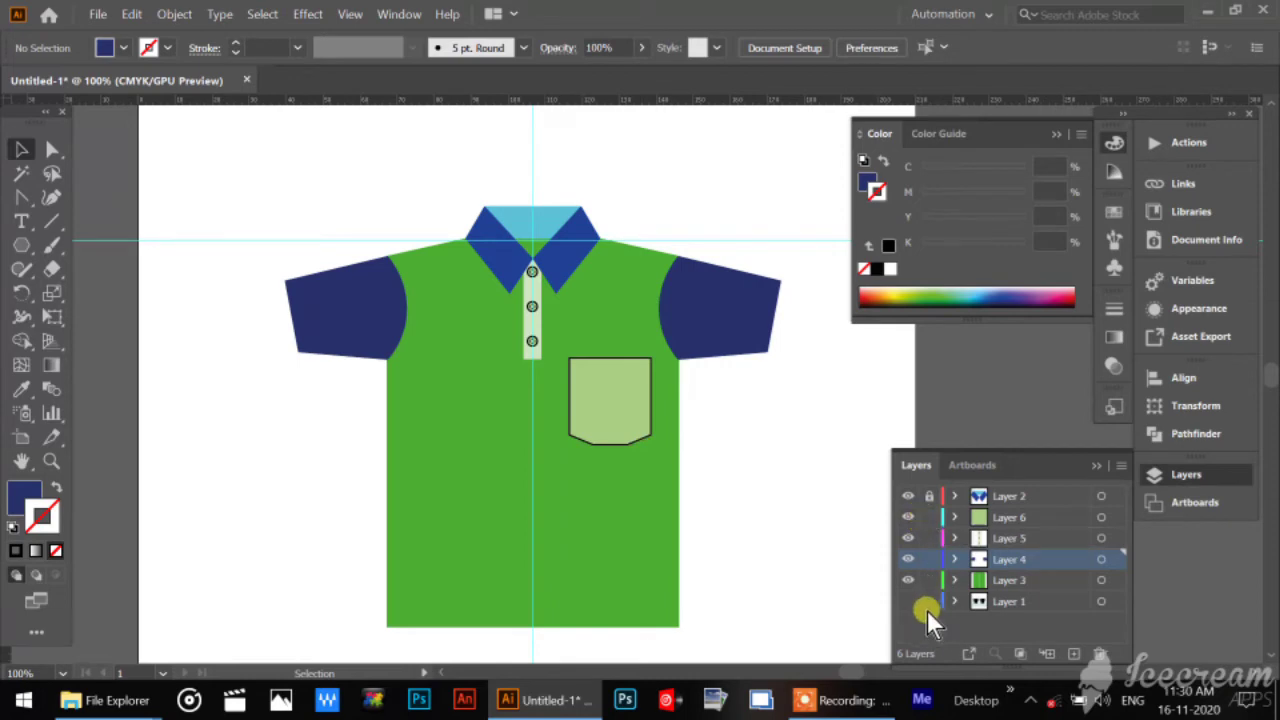
click(929, 496)
click(590, 430)
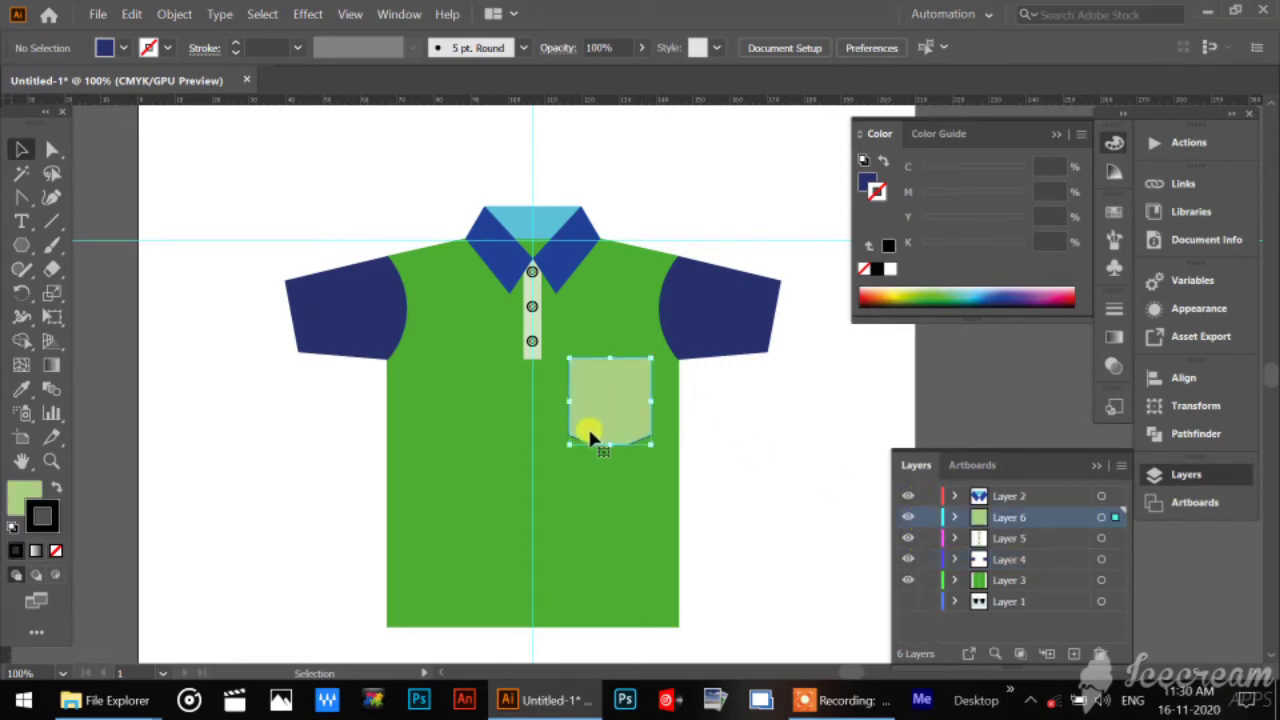
drag(565, 449, 566, 434)
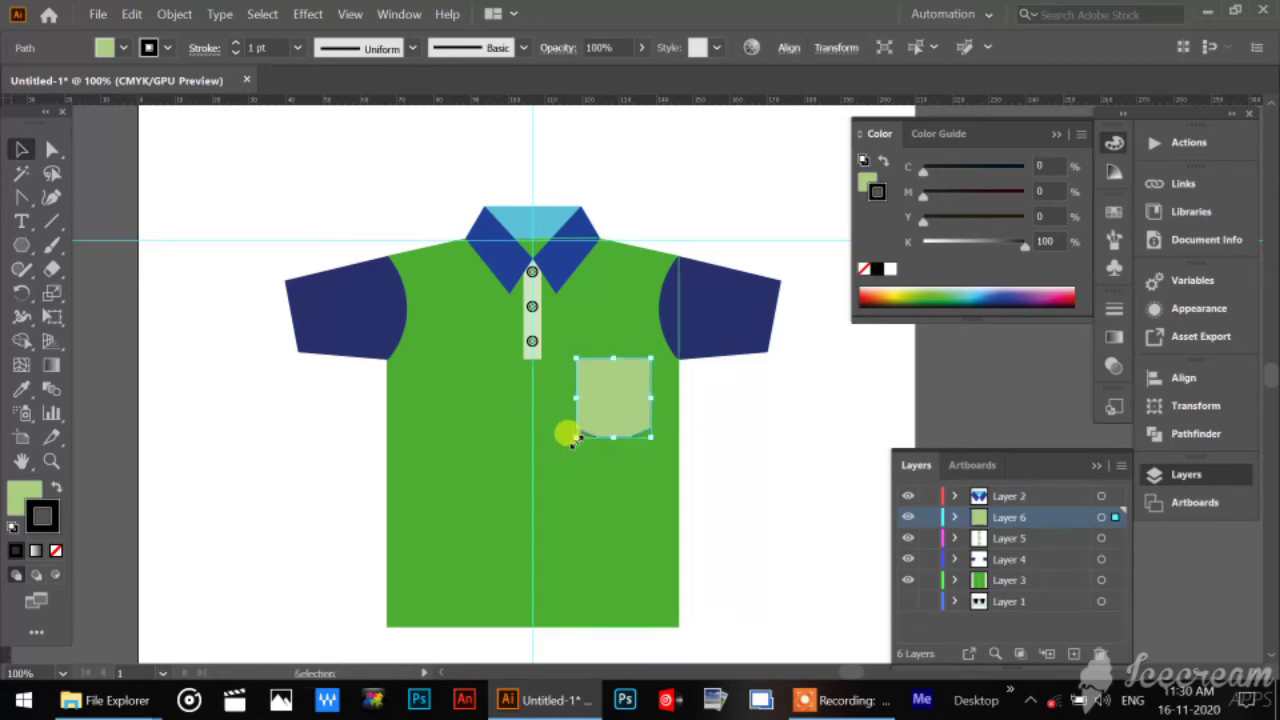
click(709, 432)
click(596, 388)
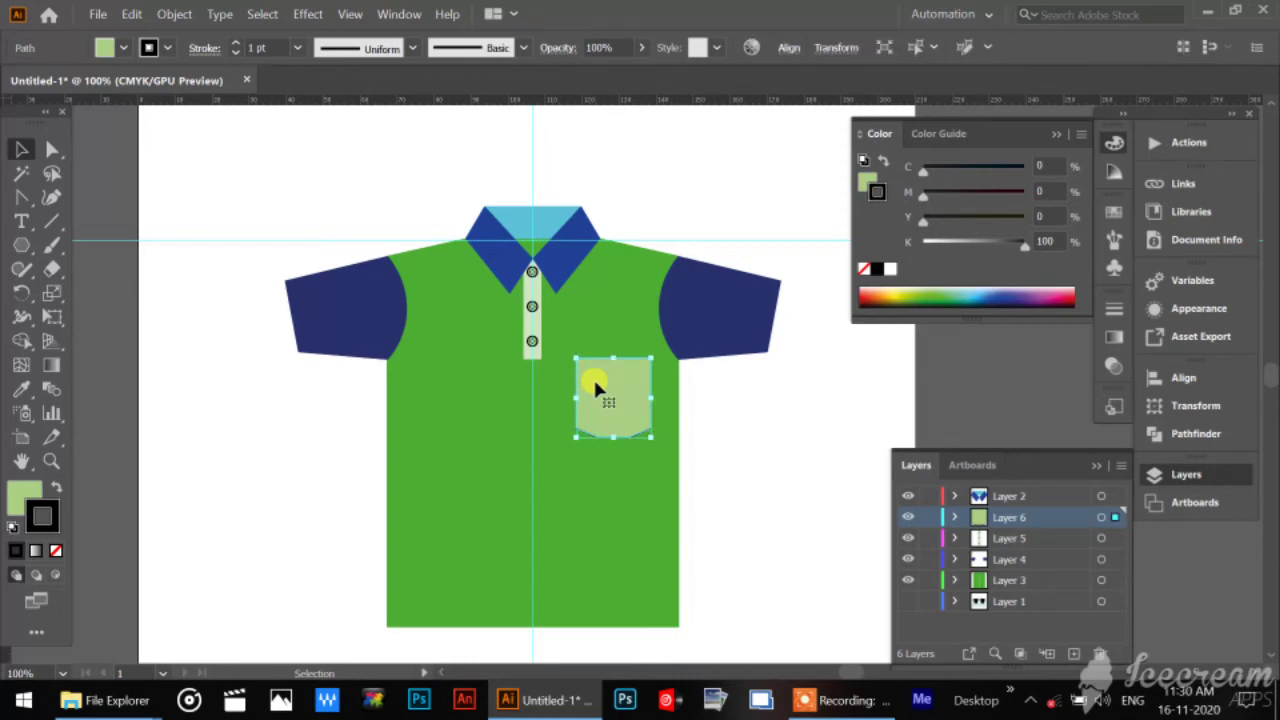
click(789, 454)
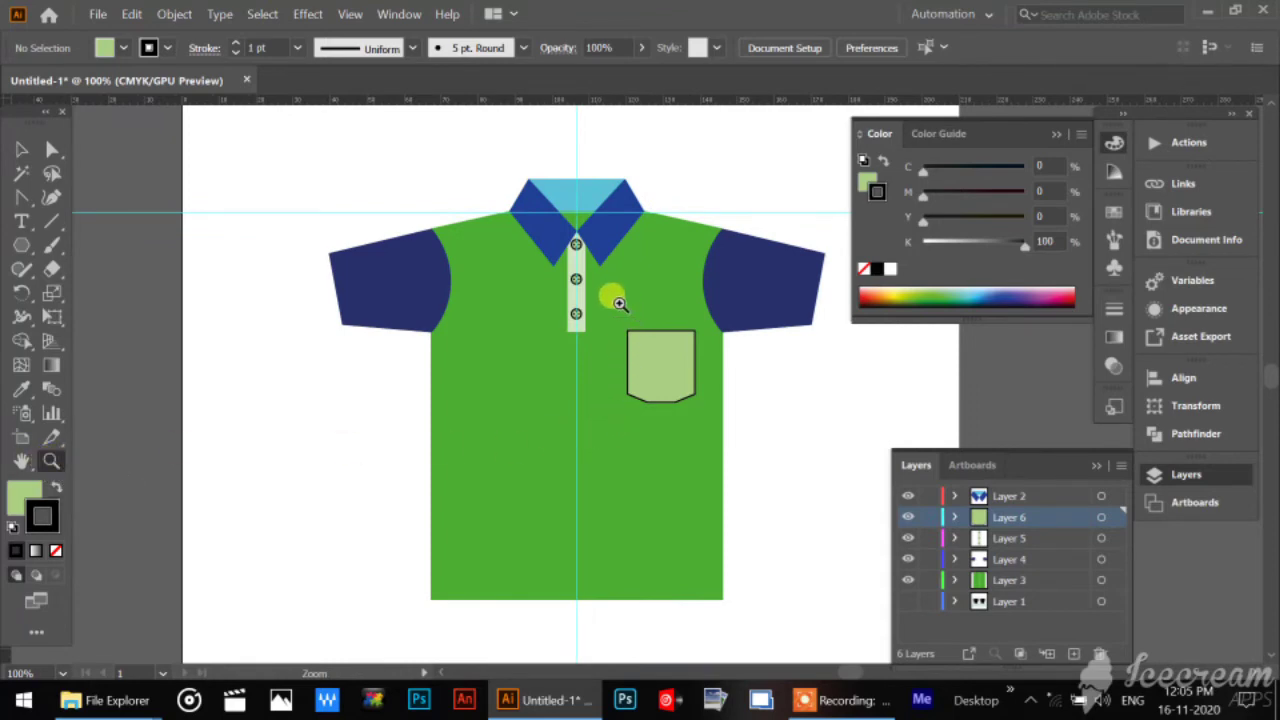
Lock Layers 2, 3, 4 and 5 so that only the pocket layer, Layer 6, stays editable.
drag(620, 303, 790, 627)
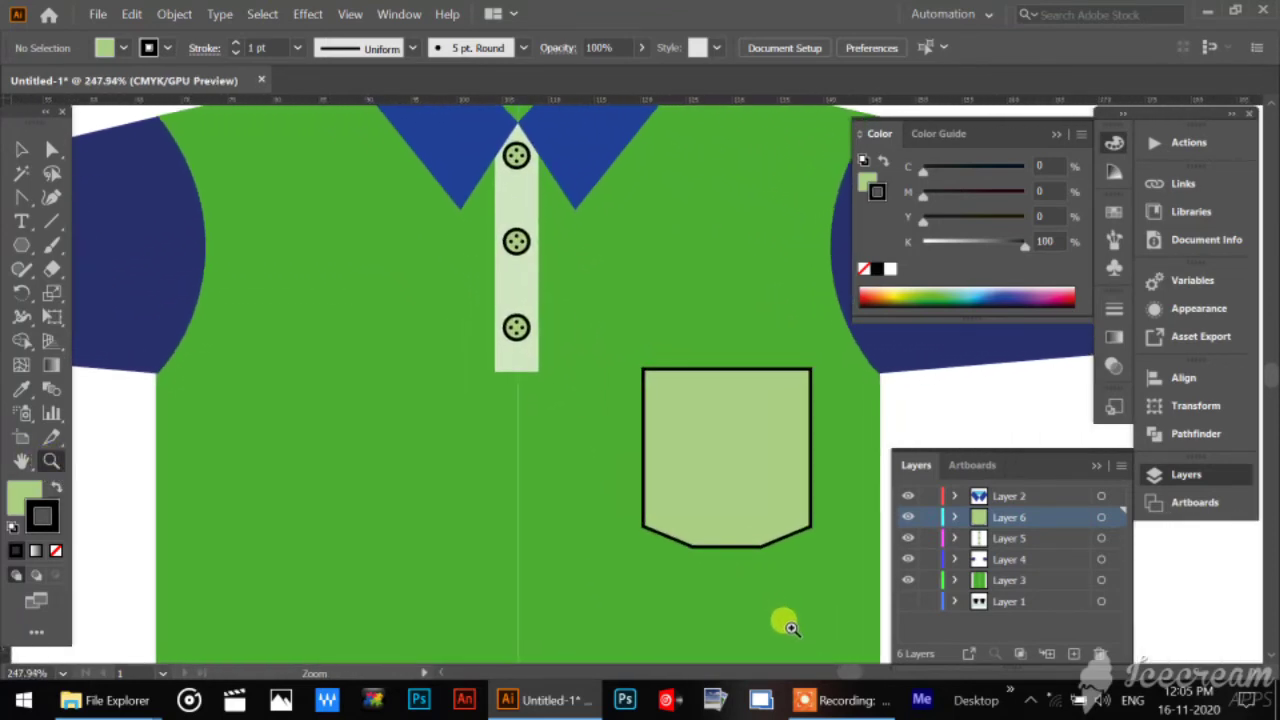
drag(750, 440, 498, 372)
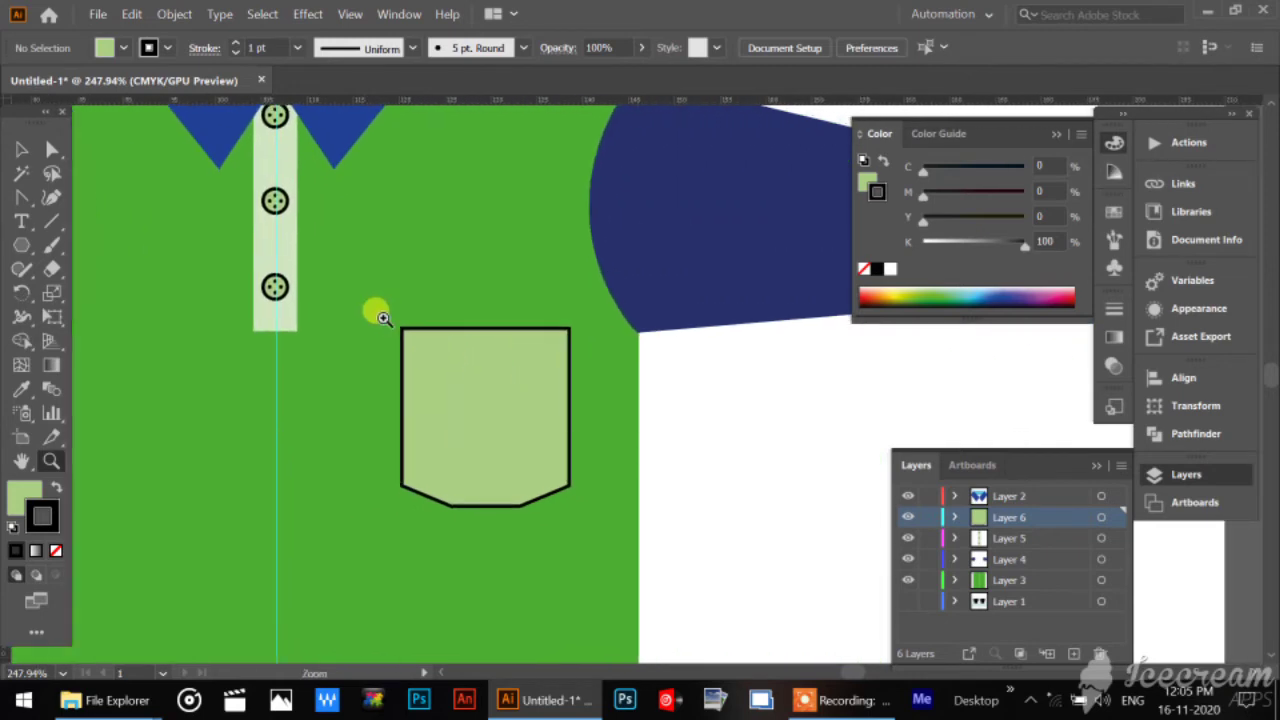
drag(383, 318, 470, 446)
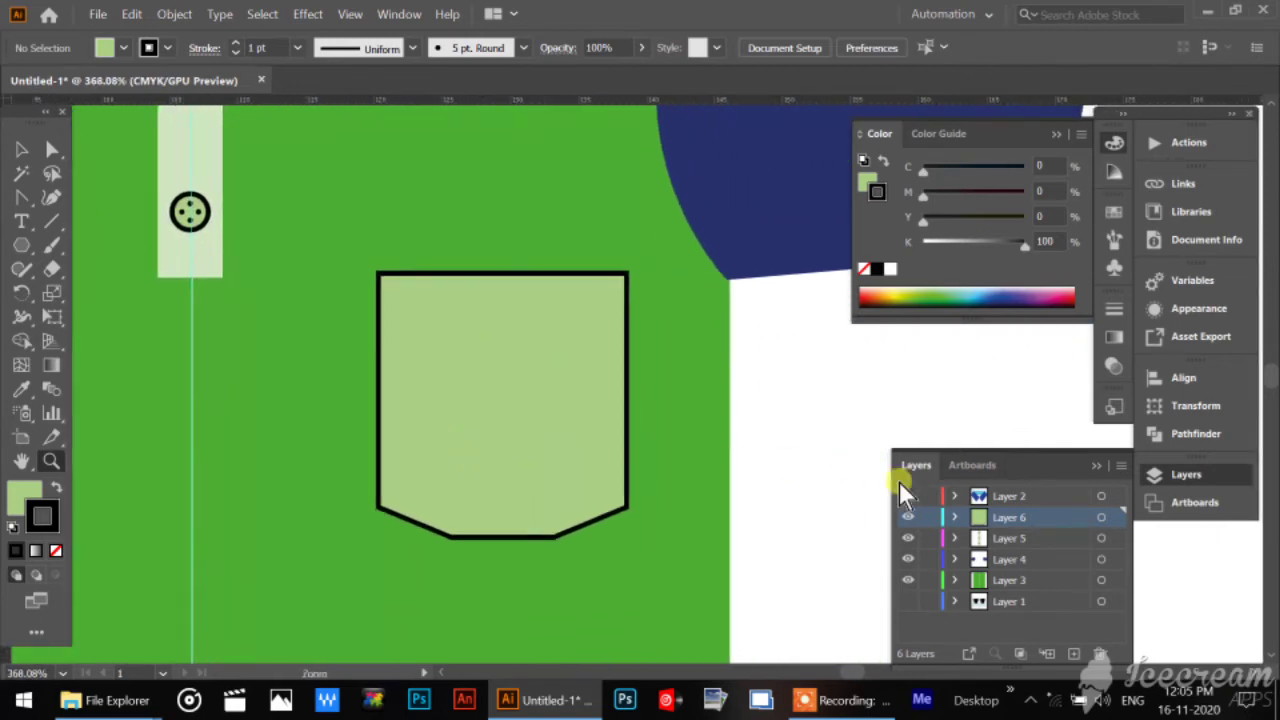
click(907, 517)
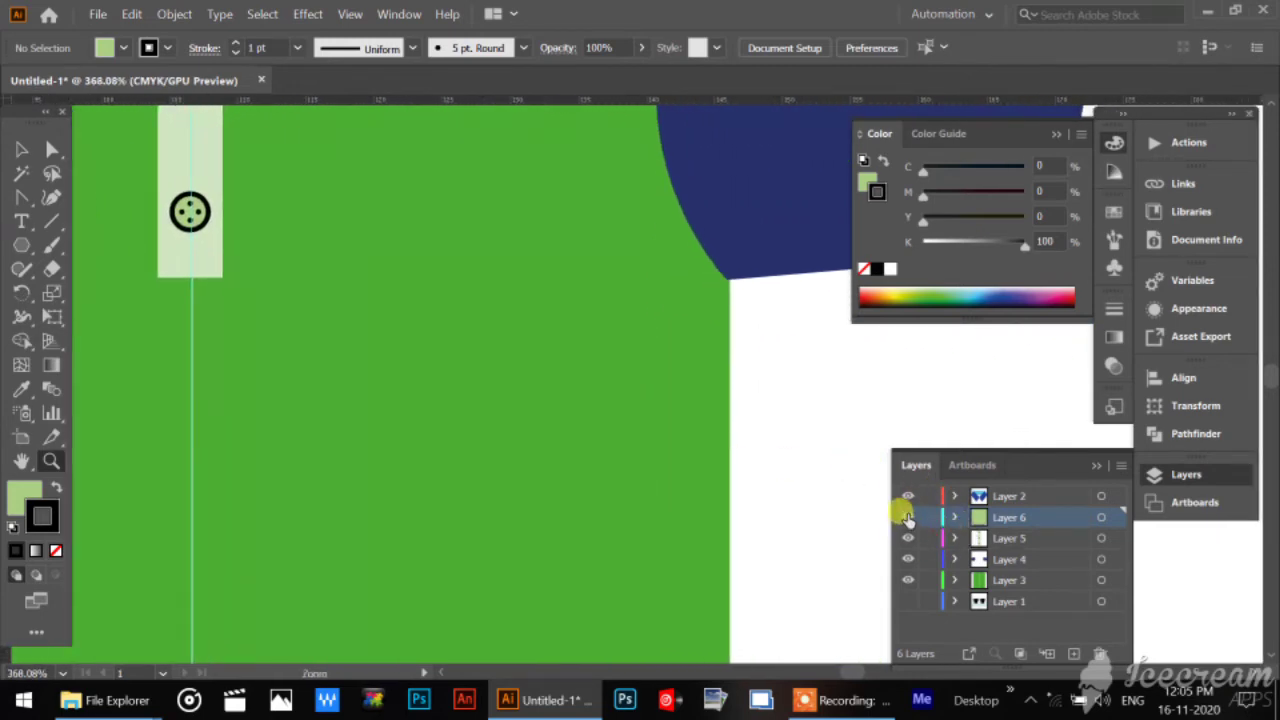
click(907, 517)
drag(927, 538, 927, 580)
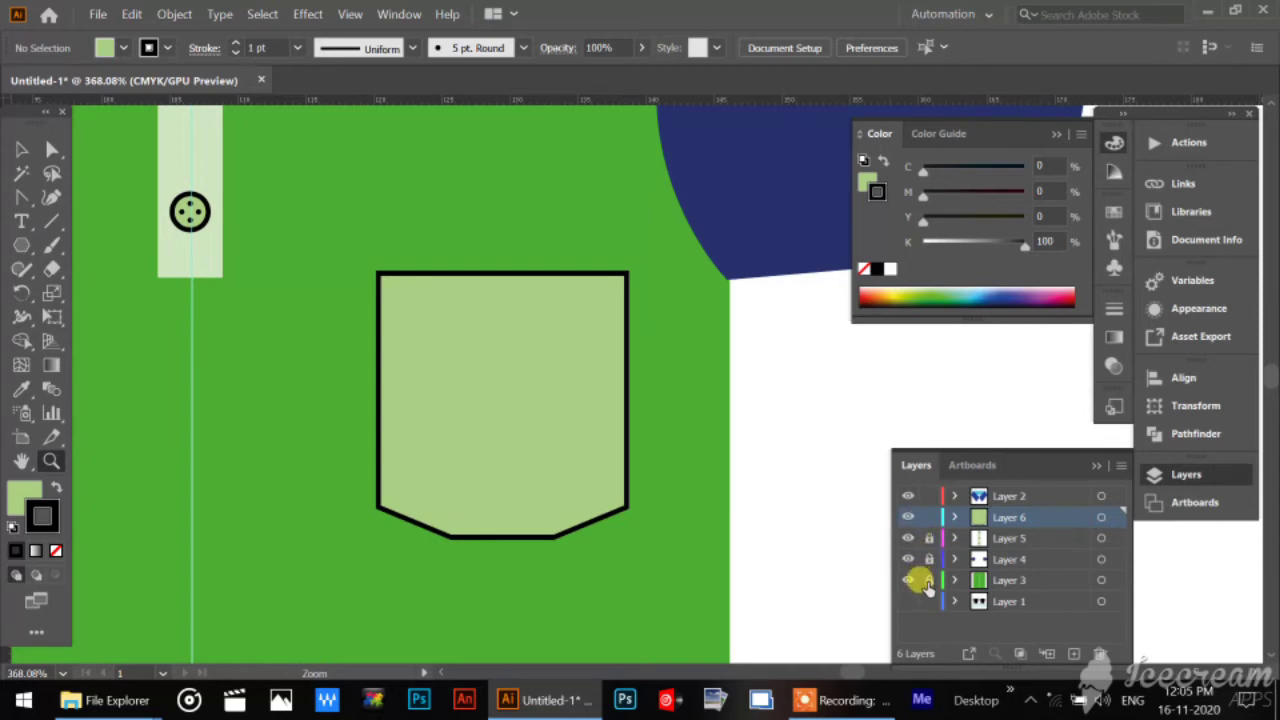
click(927, 496)
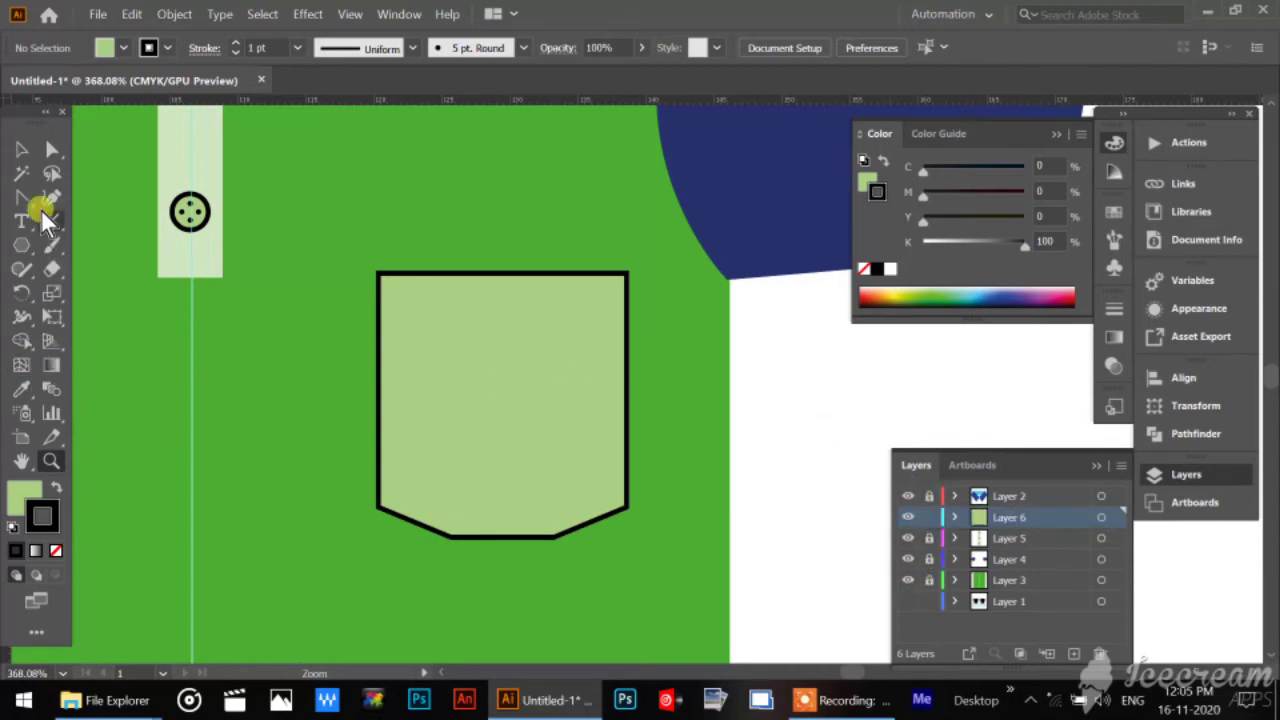
Select the pocket shape and start the Offset Path command on it.
click(20, 151)
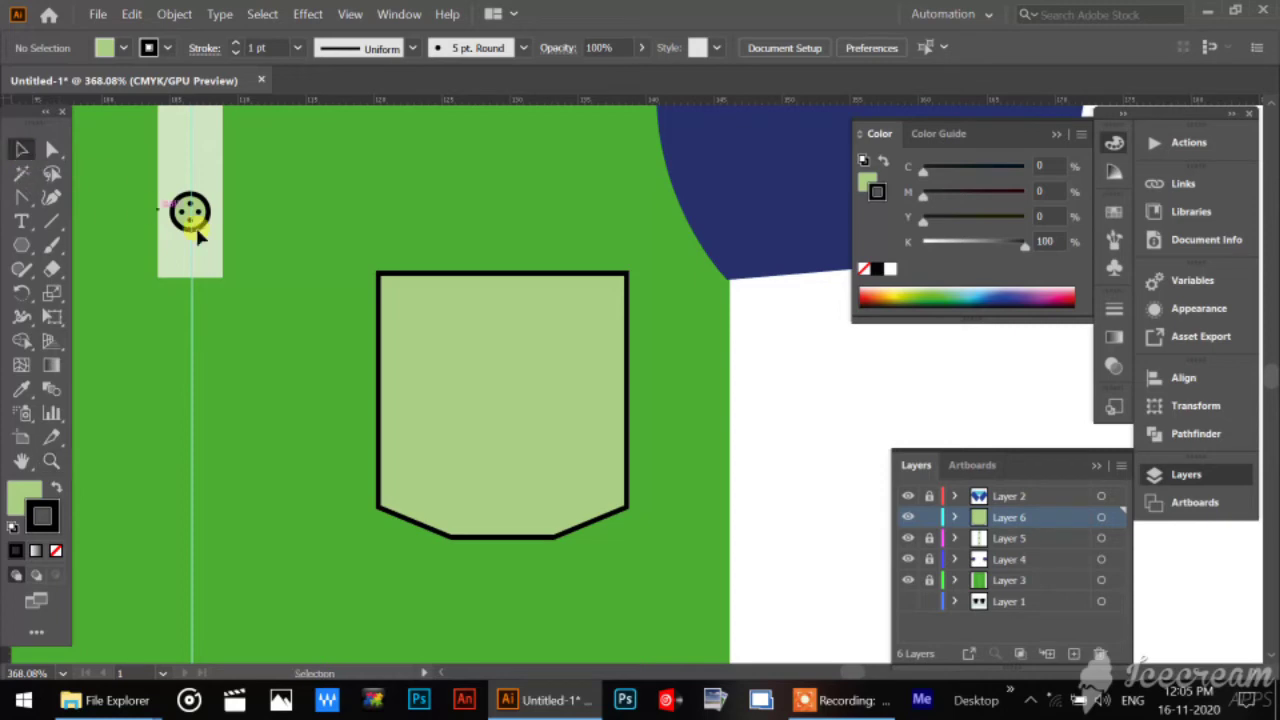
click(435, 312)
click(434, 311)
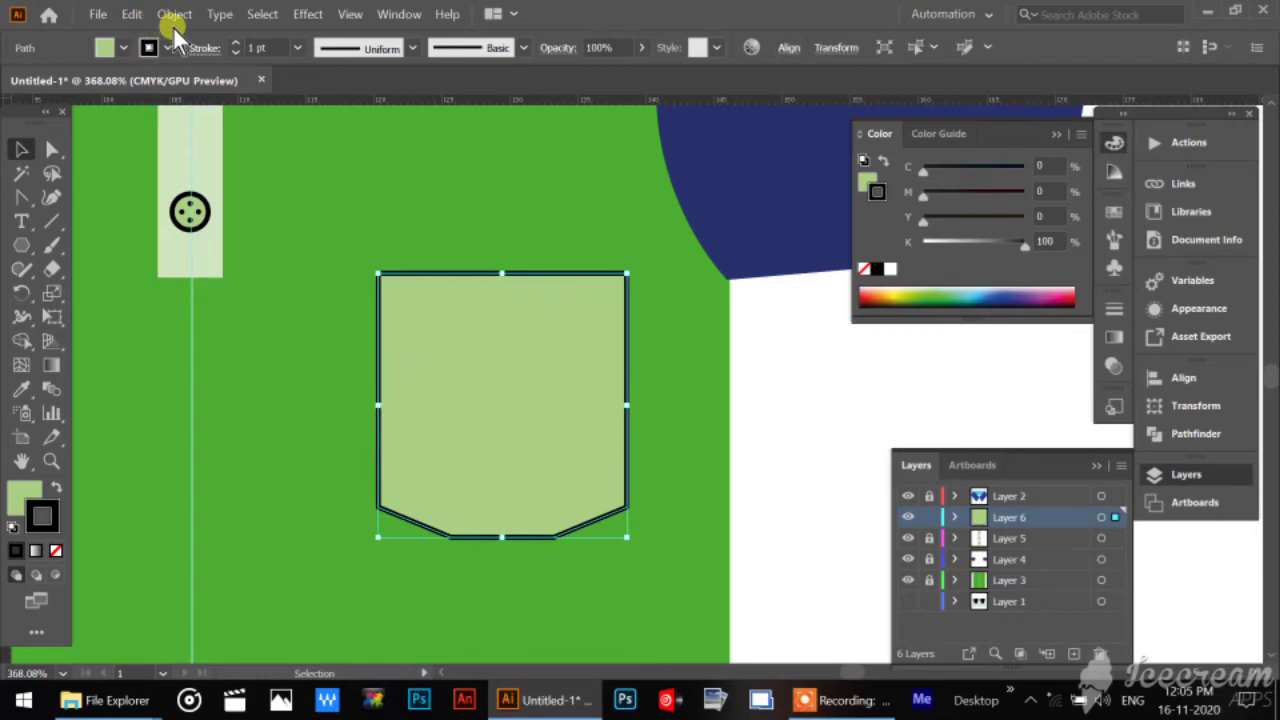
click(129, 14)
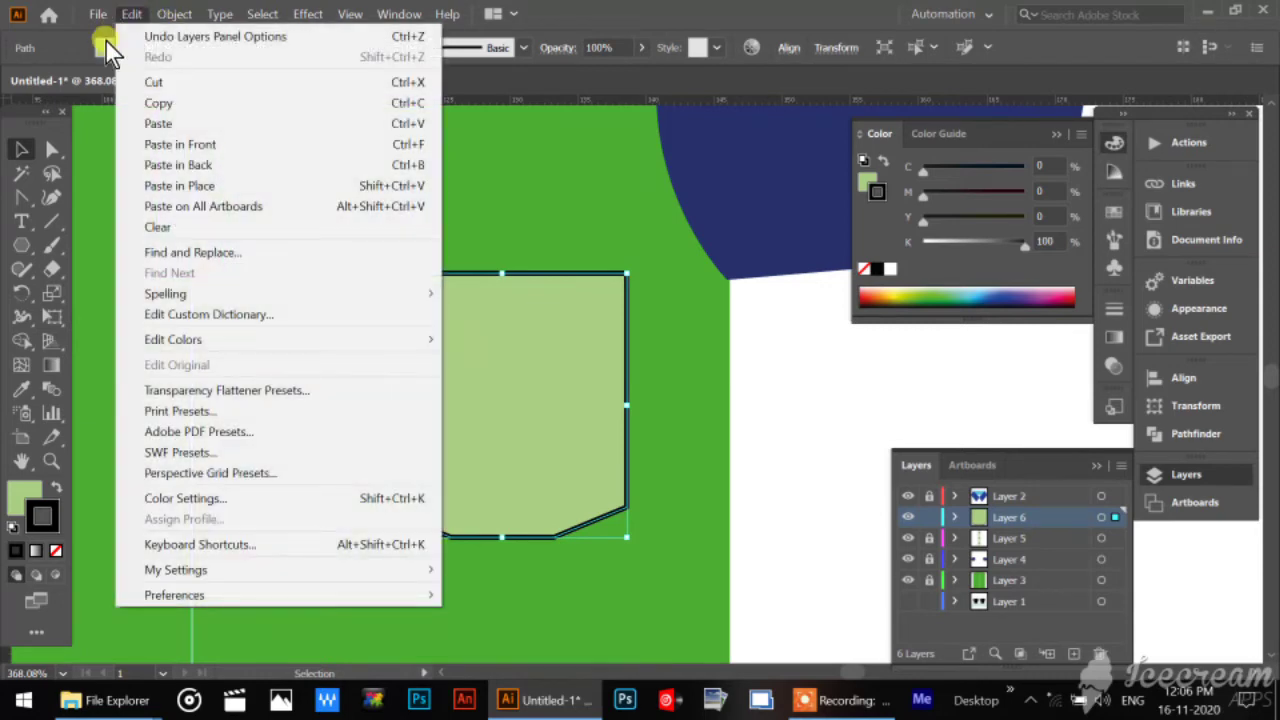
click(178, 17)
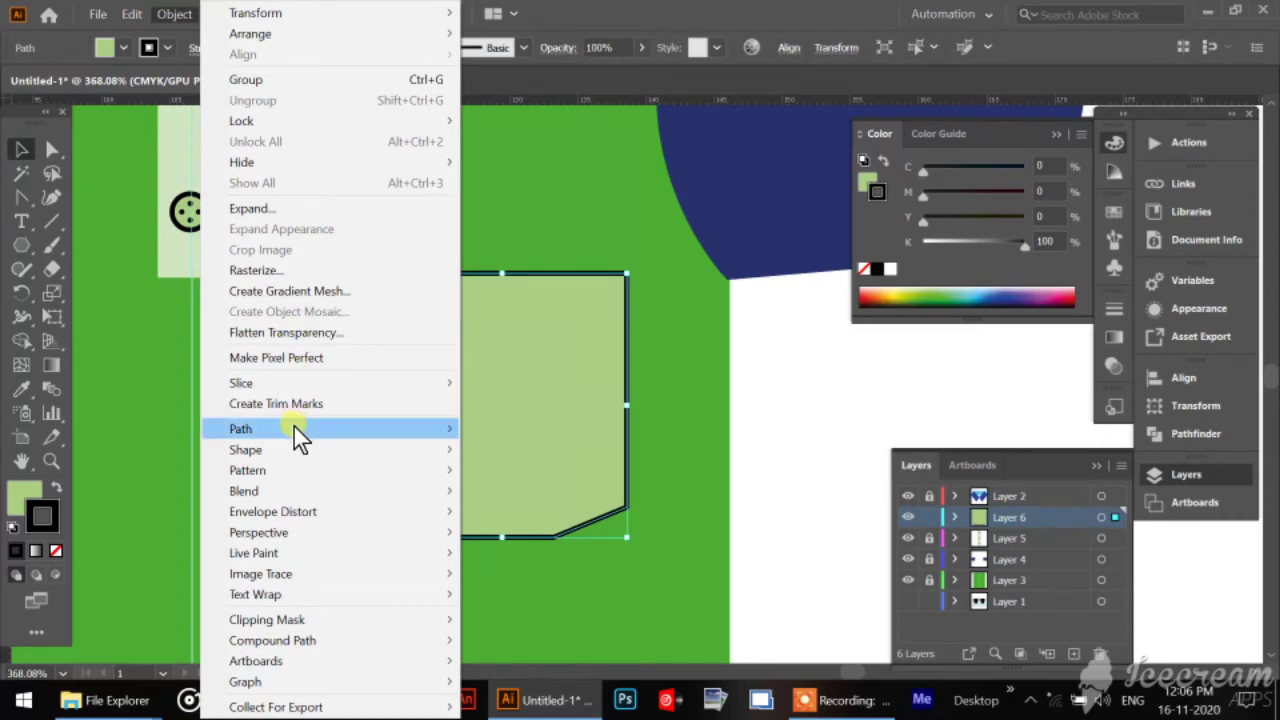
mouse_move(294, 429)
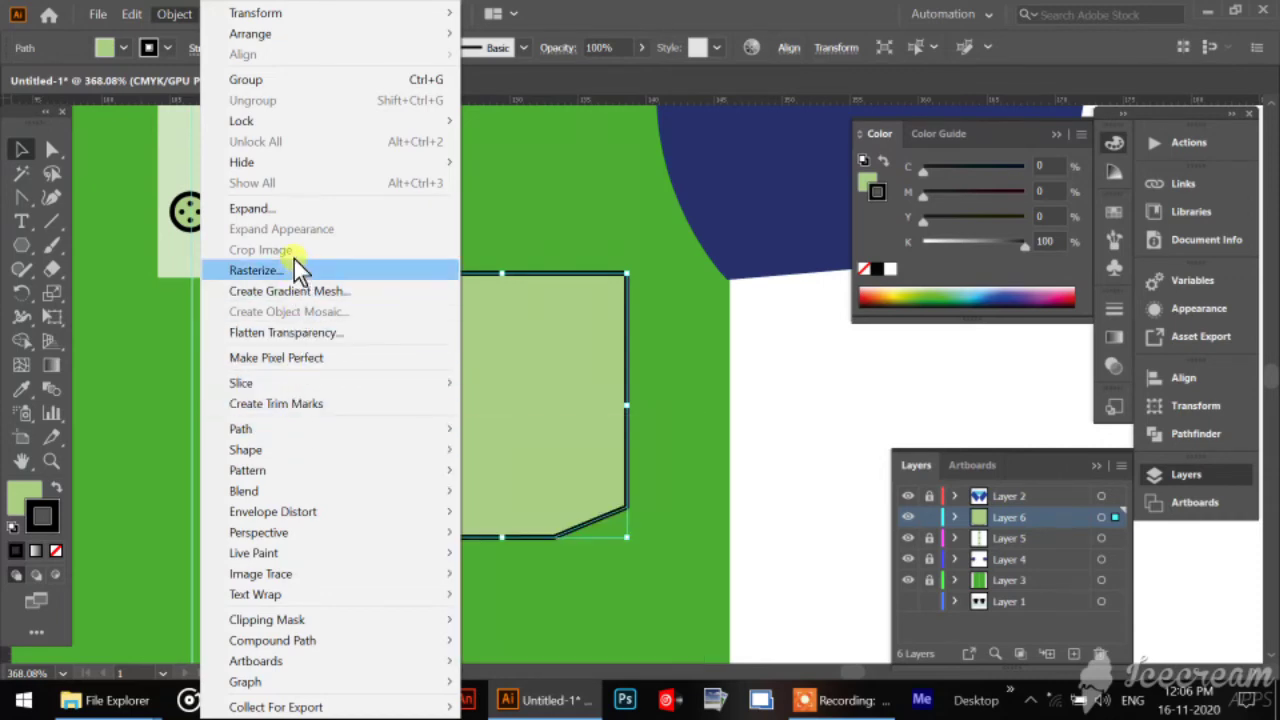
mouse_move(131, 14)
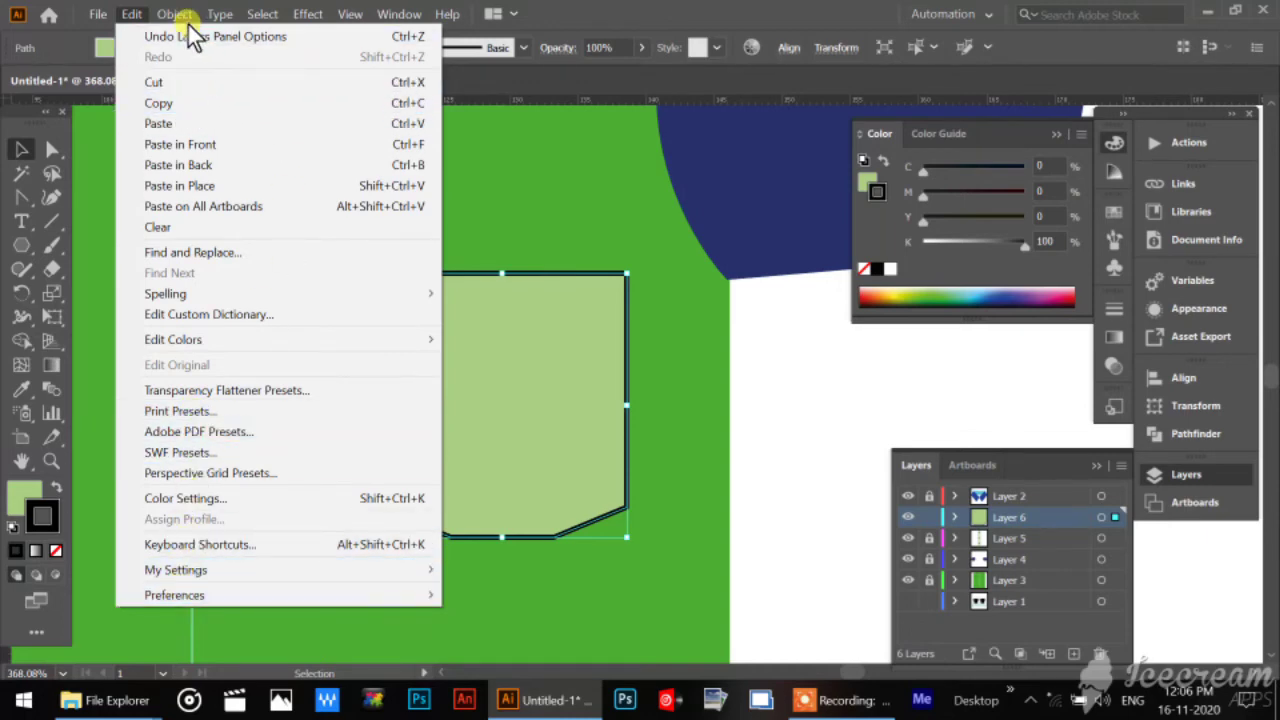
mouse_move(182, 18)
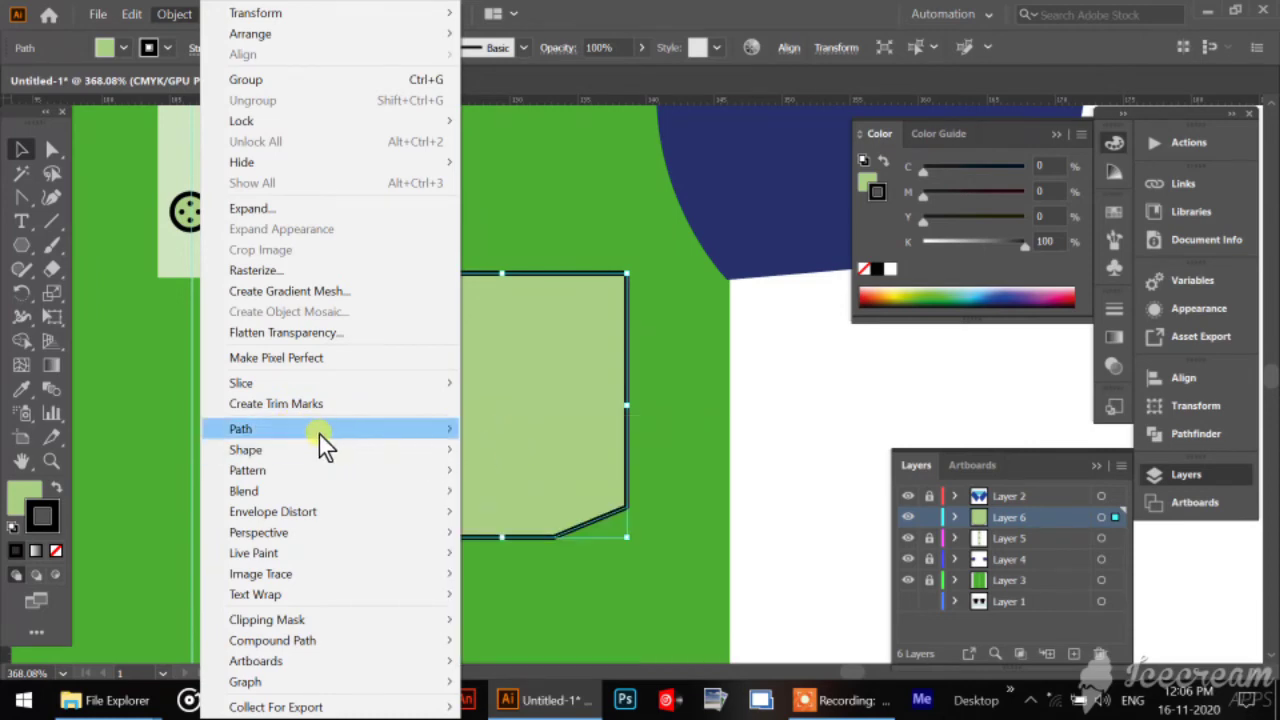
mouse_move(465, 440)
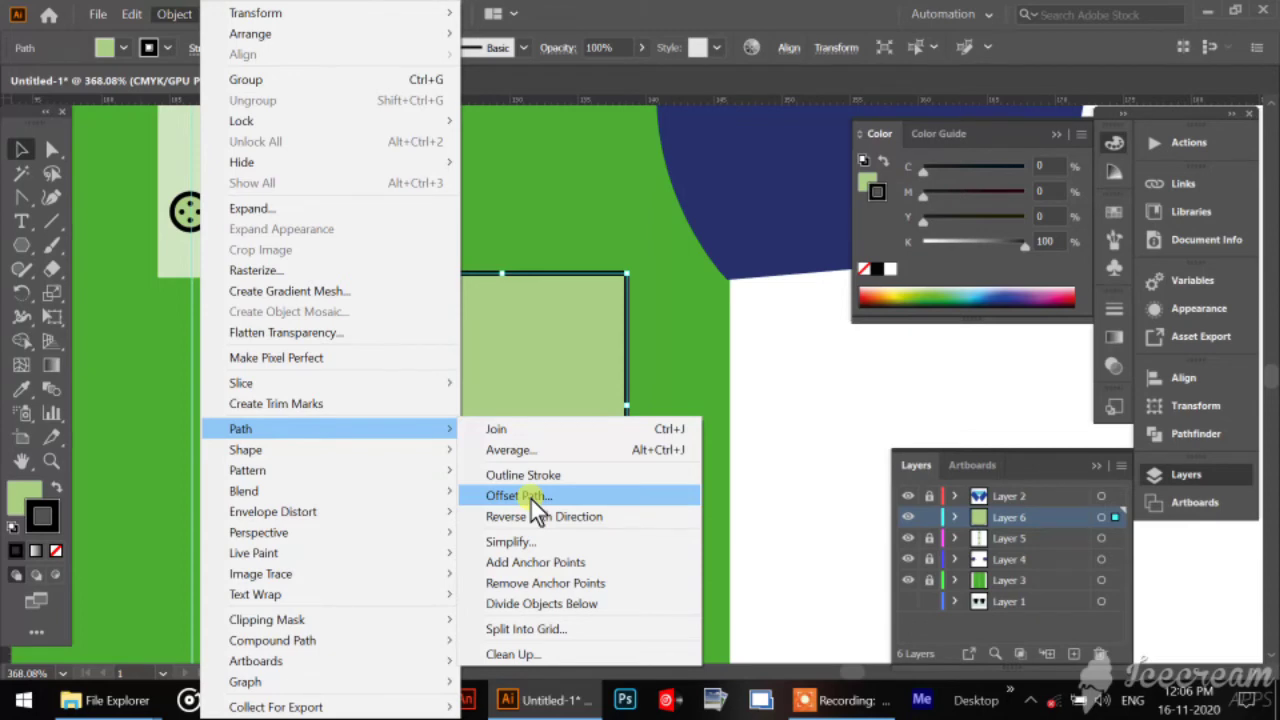
click(531, 497)
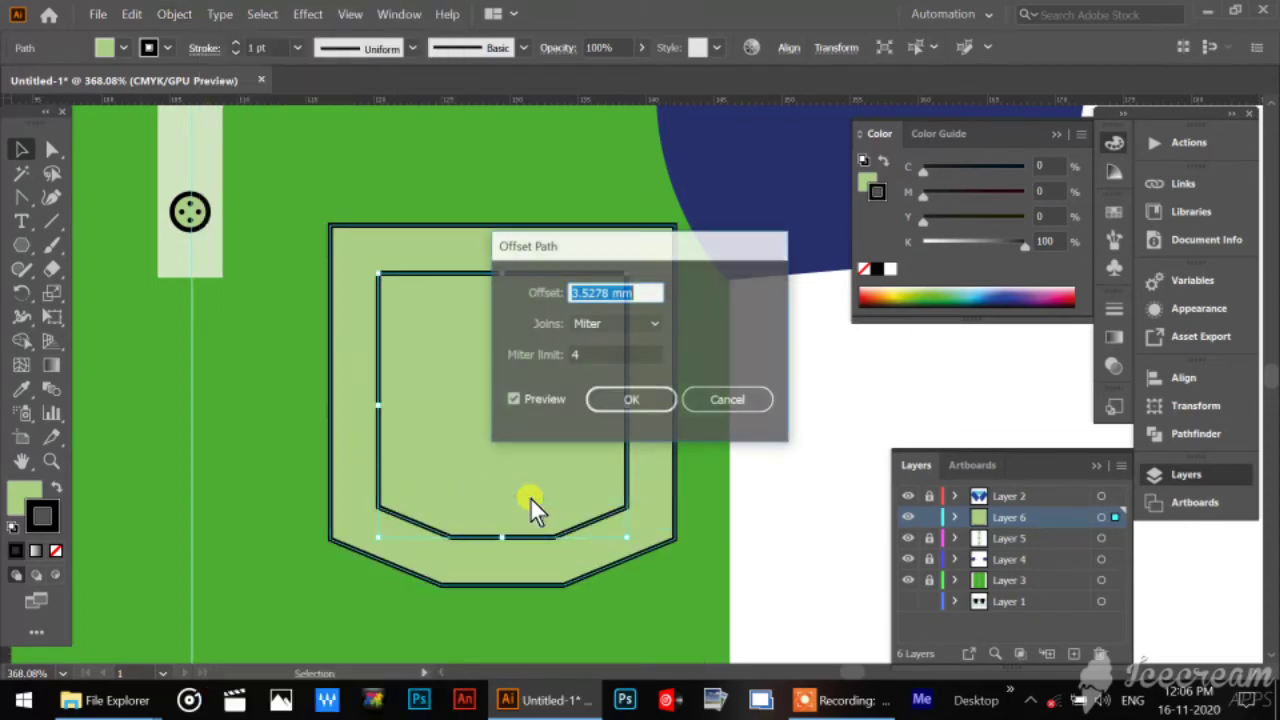
Set the pocket's path offset to 1 mm and refresh the preview, keeping the dialog clear of the pocket.
drag(555, 249, 757, 382)
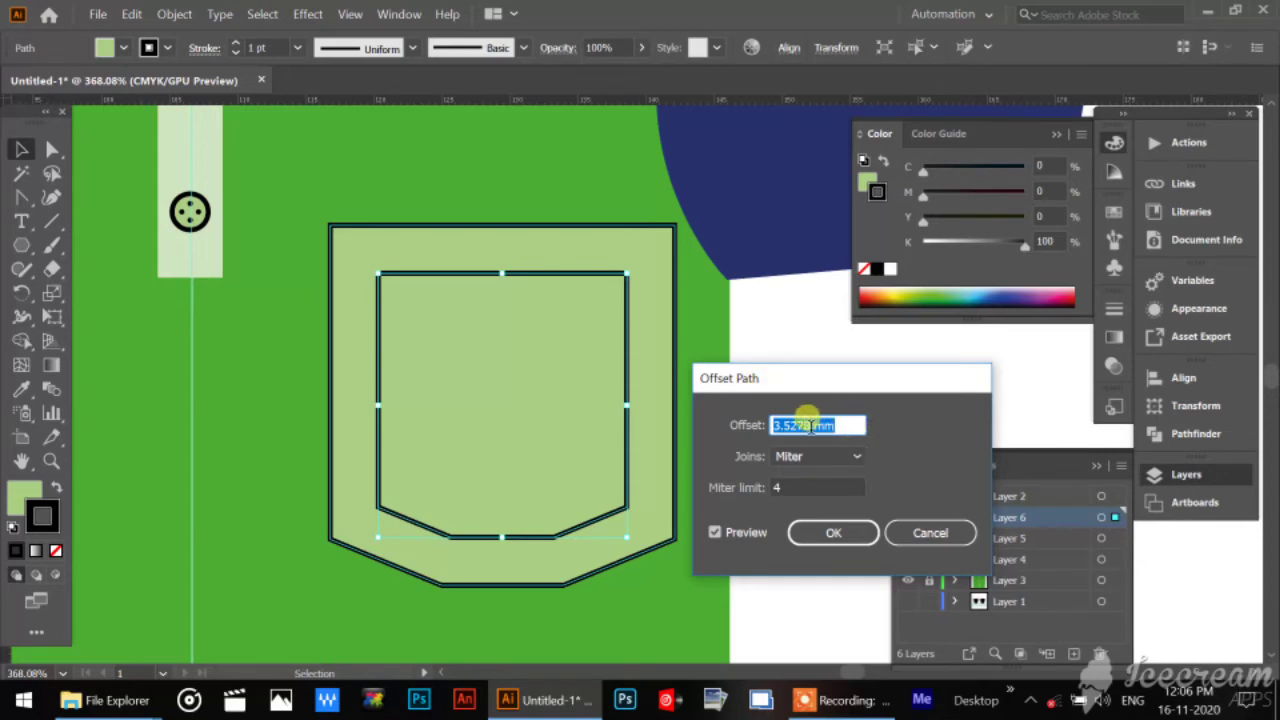
click(838, 425)
drag(838, 425, 717, 427)
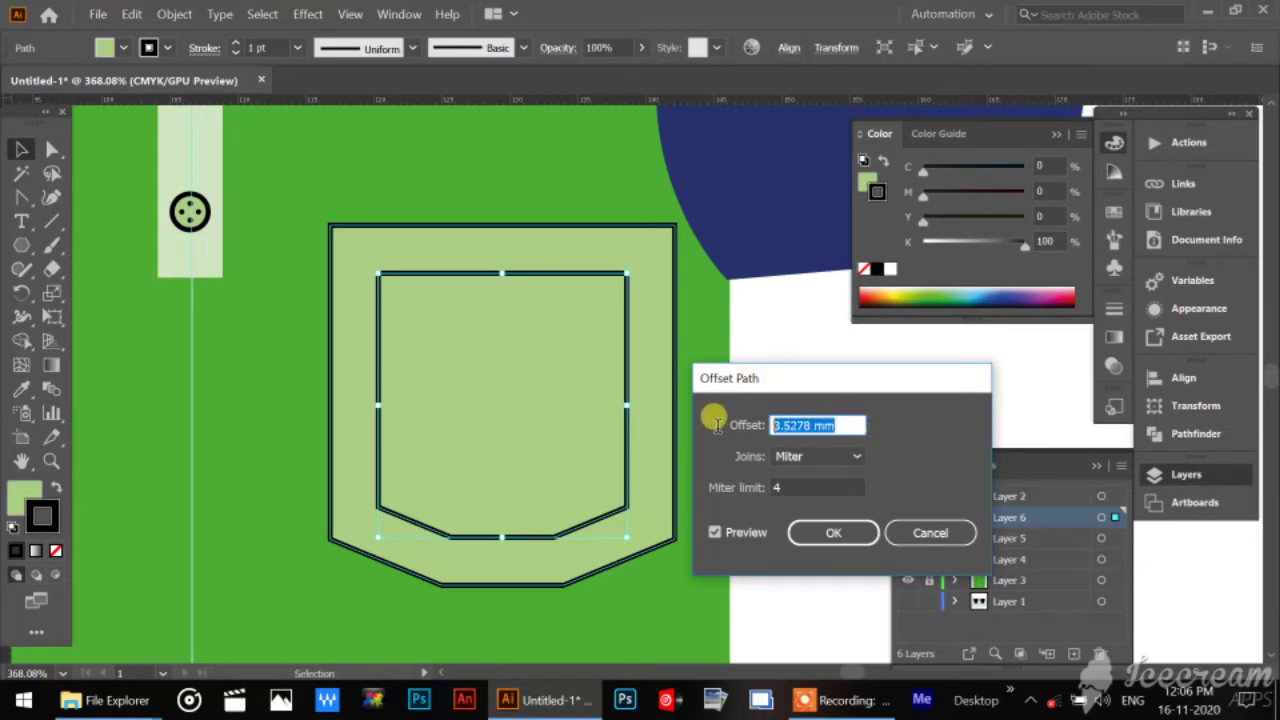
text(1)
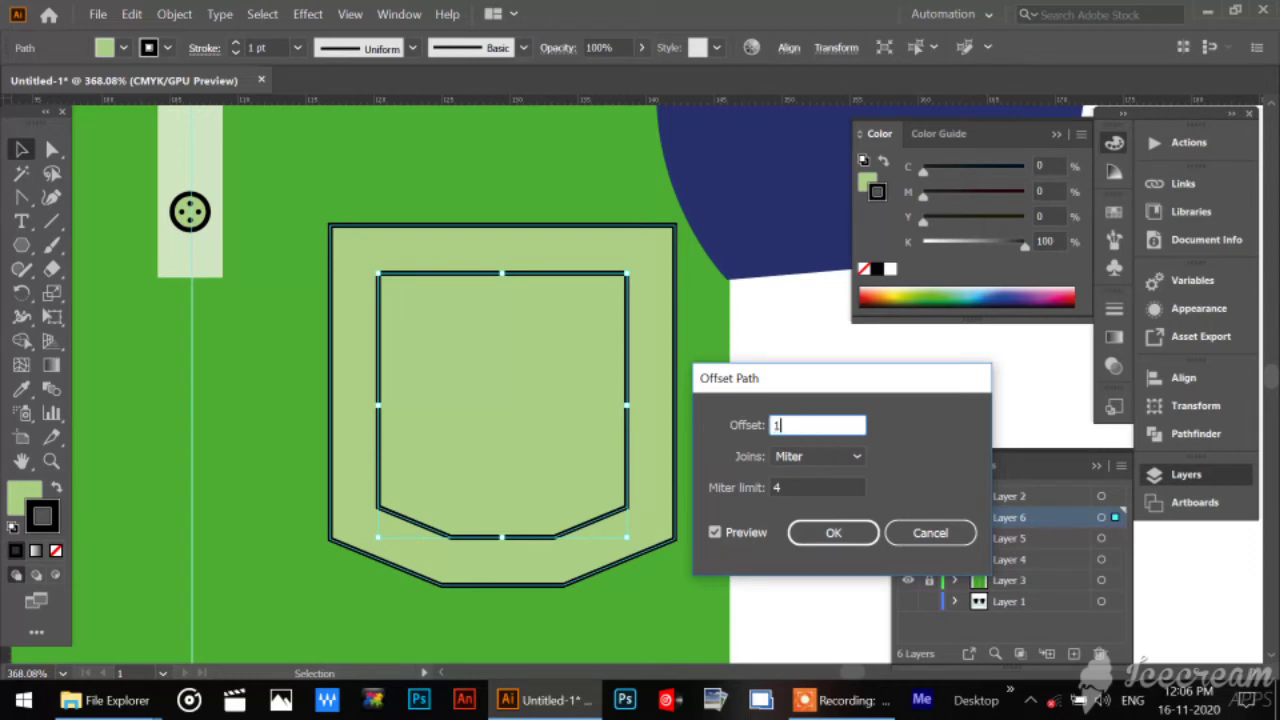
click(749, 533)
click(749, 533)
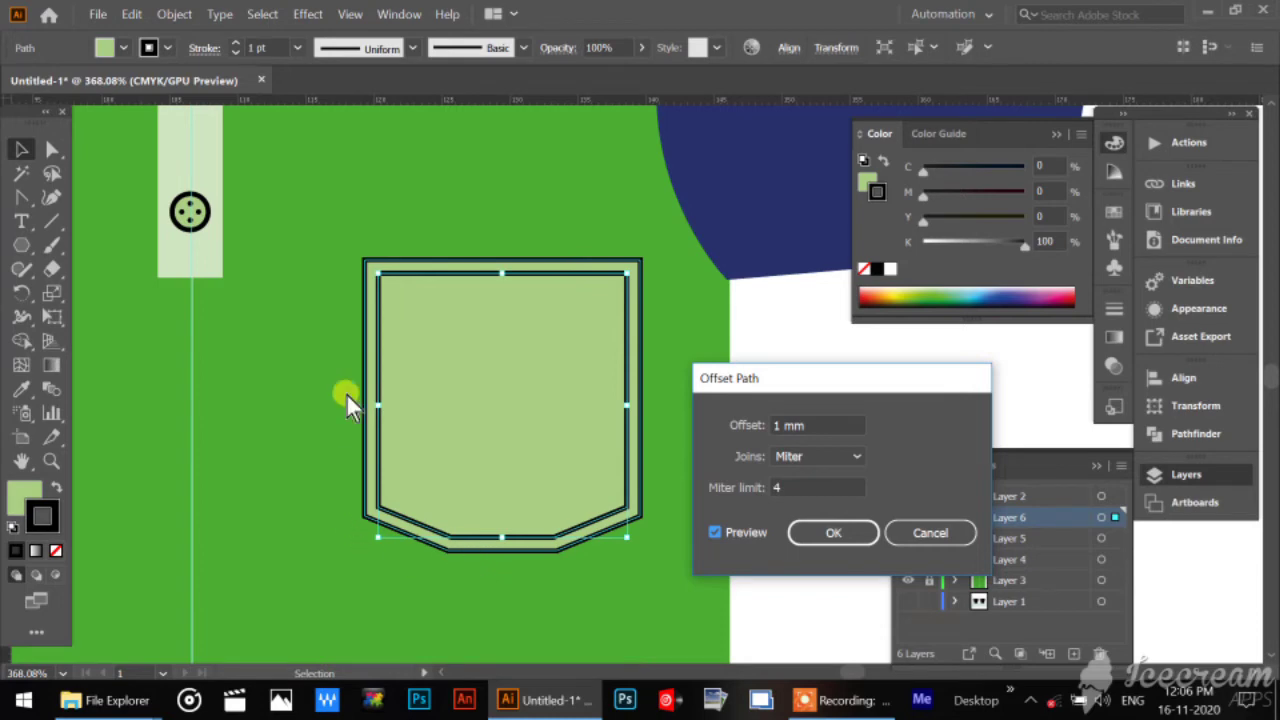
Set the offset to -1 mm to place the new path inside the pocket, and refresh the preview.
click(772, 425)
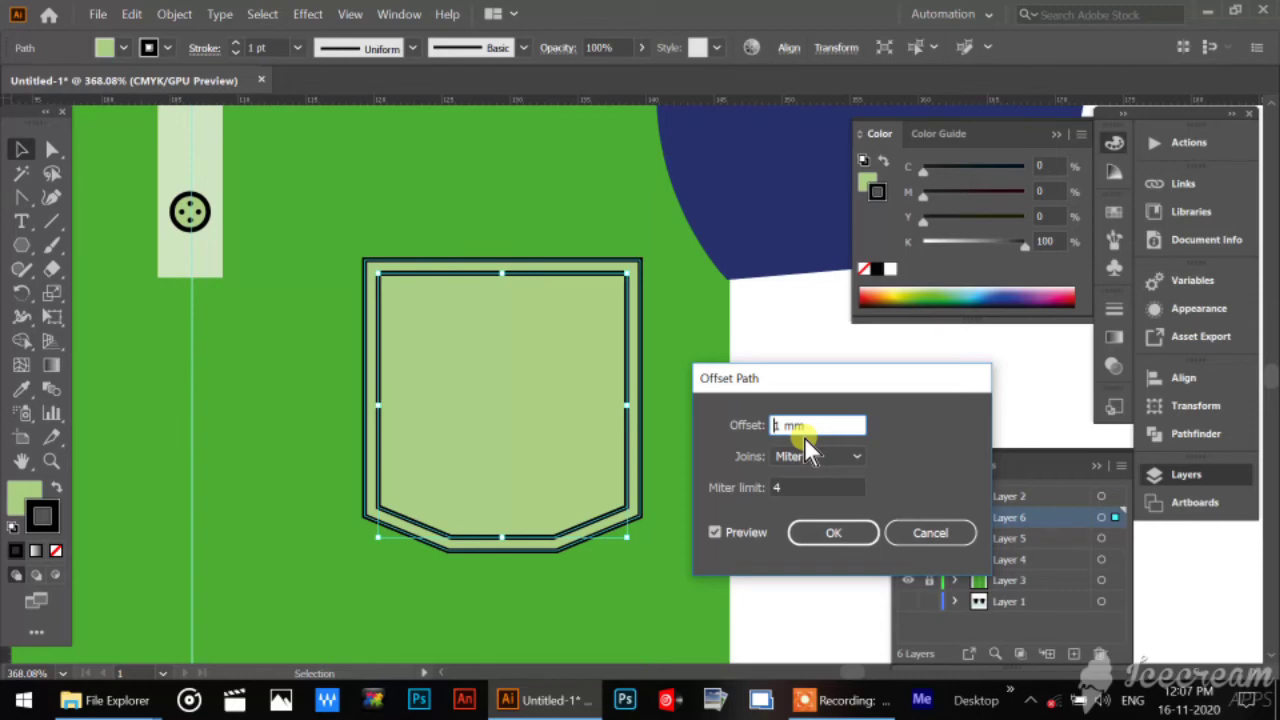
text(-)
click(719, 530)
click(719, 529)
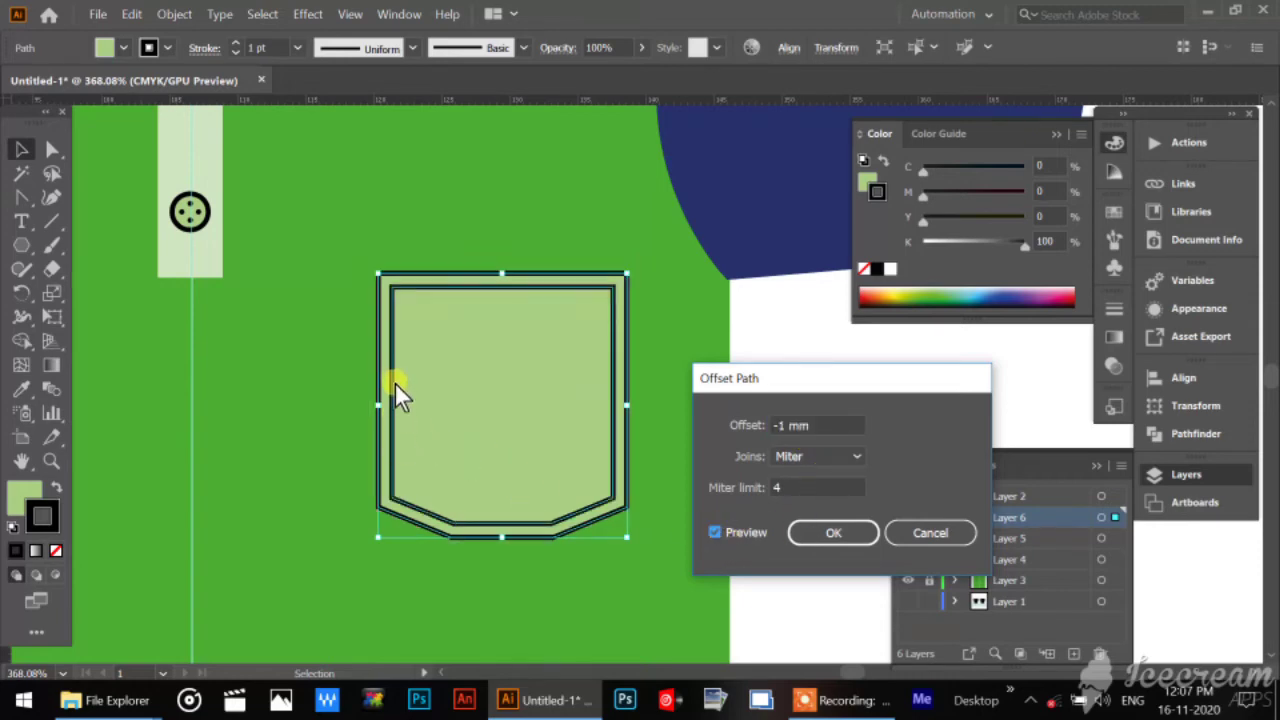
Set the pocket's inward offset to -0.5 mm and refresh the preview.
click(782, 425)
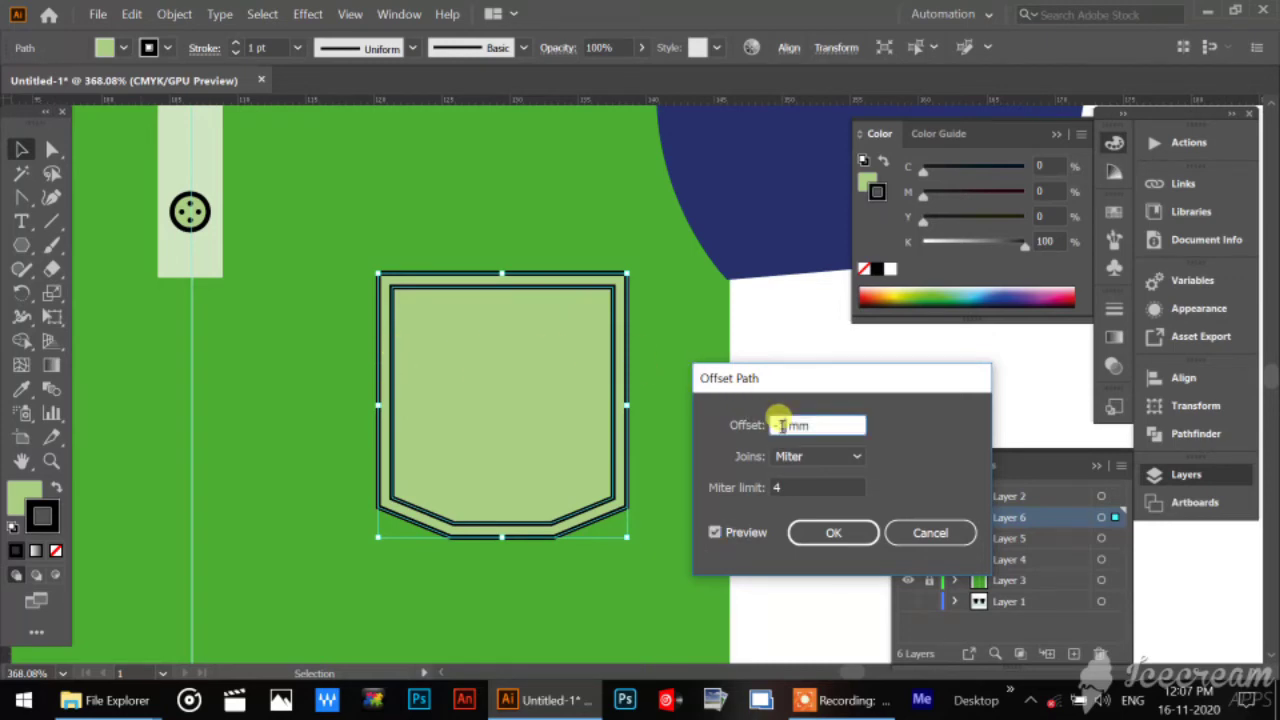
drag(779, 425, 785, 427)
text(.5)
click(790, 487)
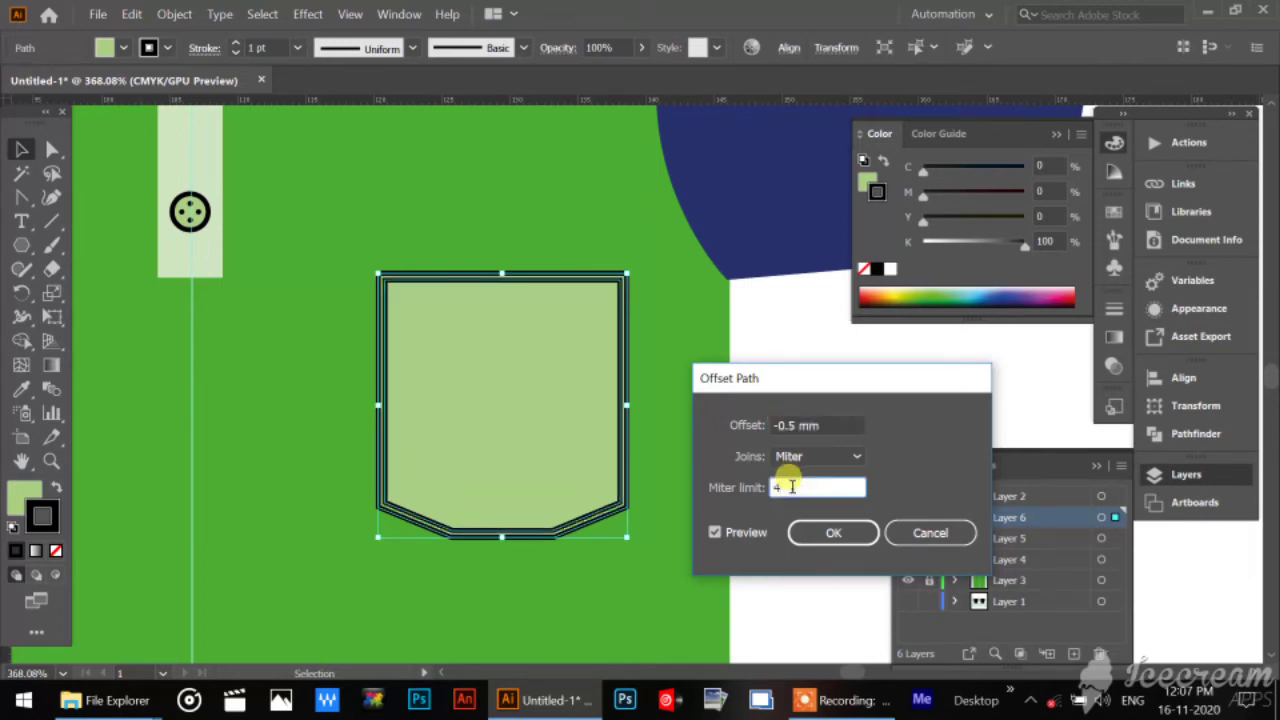
click(711, 532)
click(711, 531)
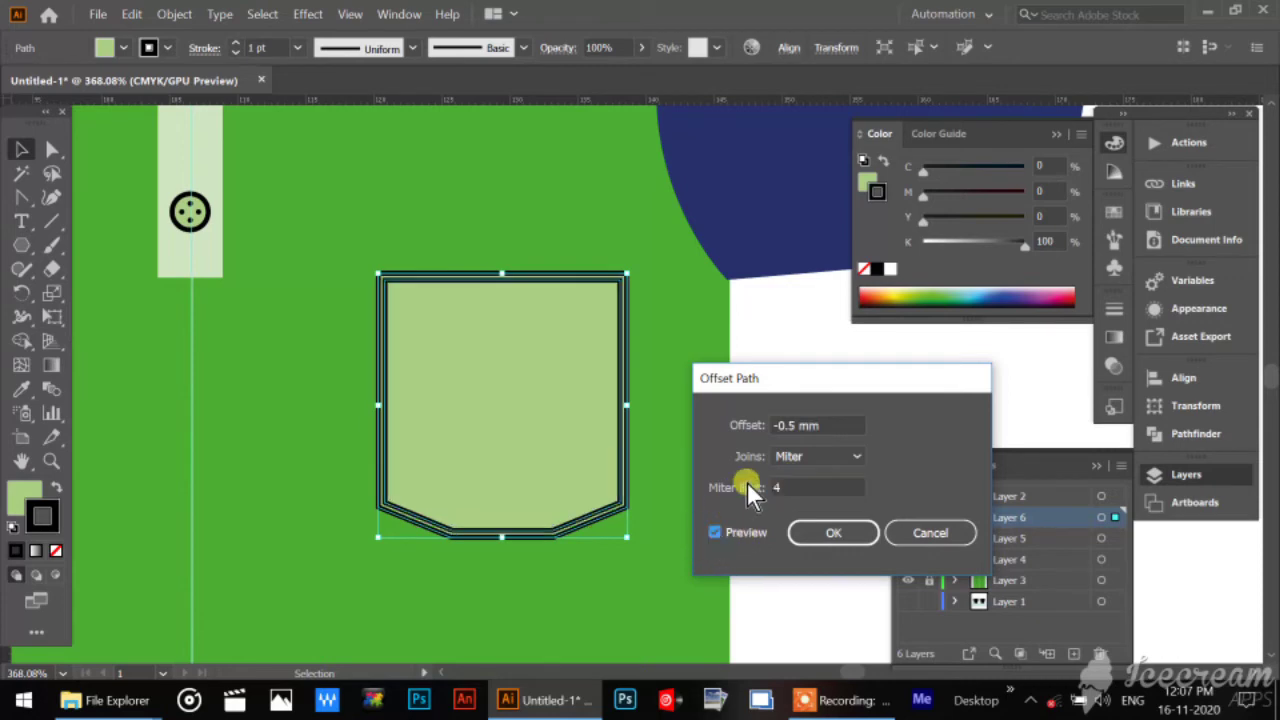
Set the offset to -0.7 mm and create the inner pocket path with Miter joins.
click(788, 425)
drag(789, 425, 791, 425)
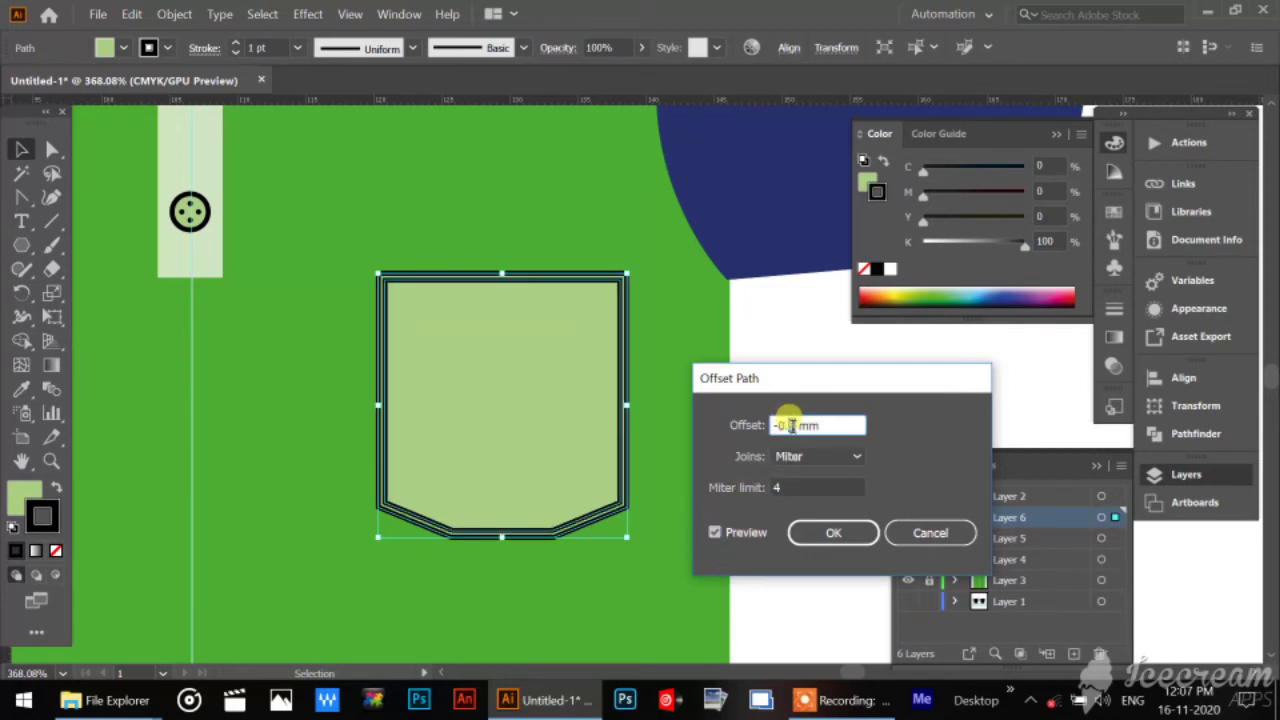
text(-0.7)
click(842, 537)
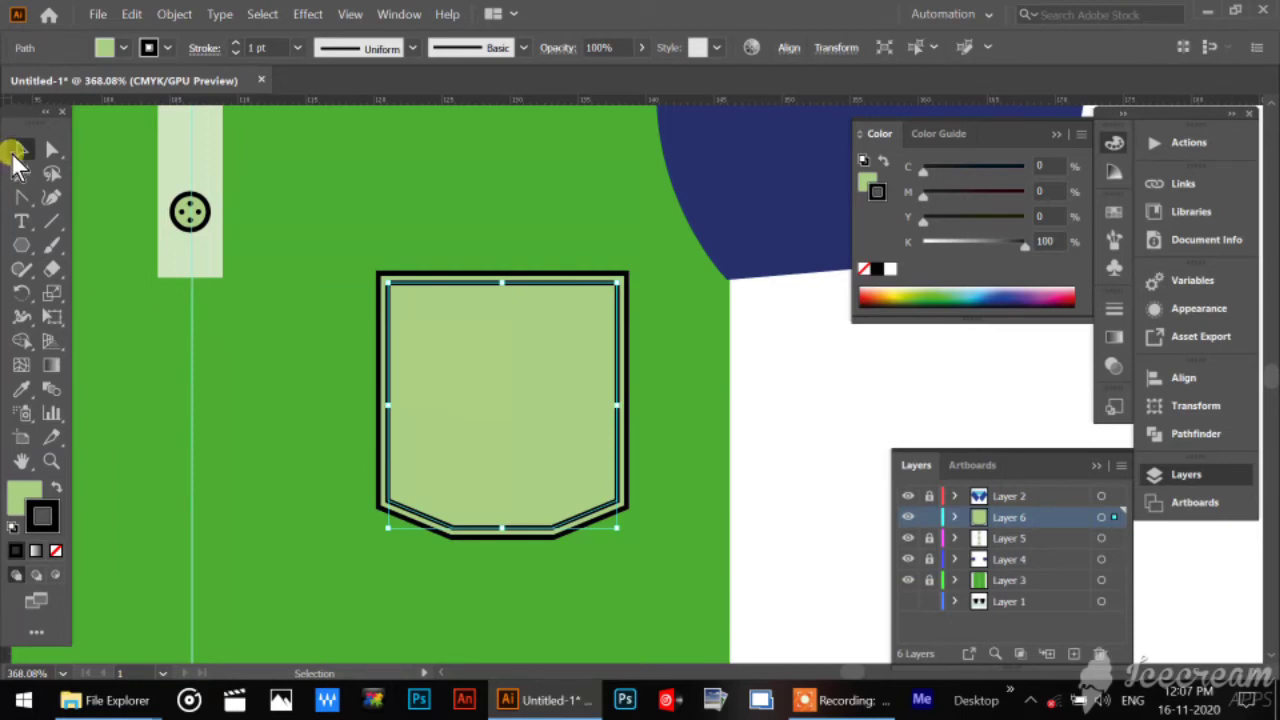
Remove the stroke from the outer pocket shape and deselect it.
click(829, 412)
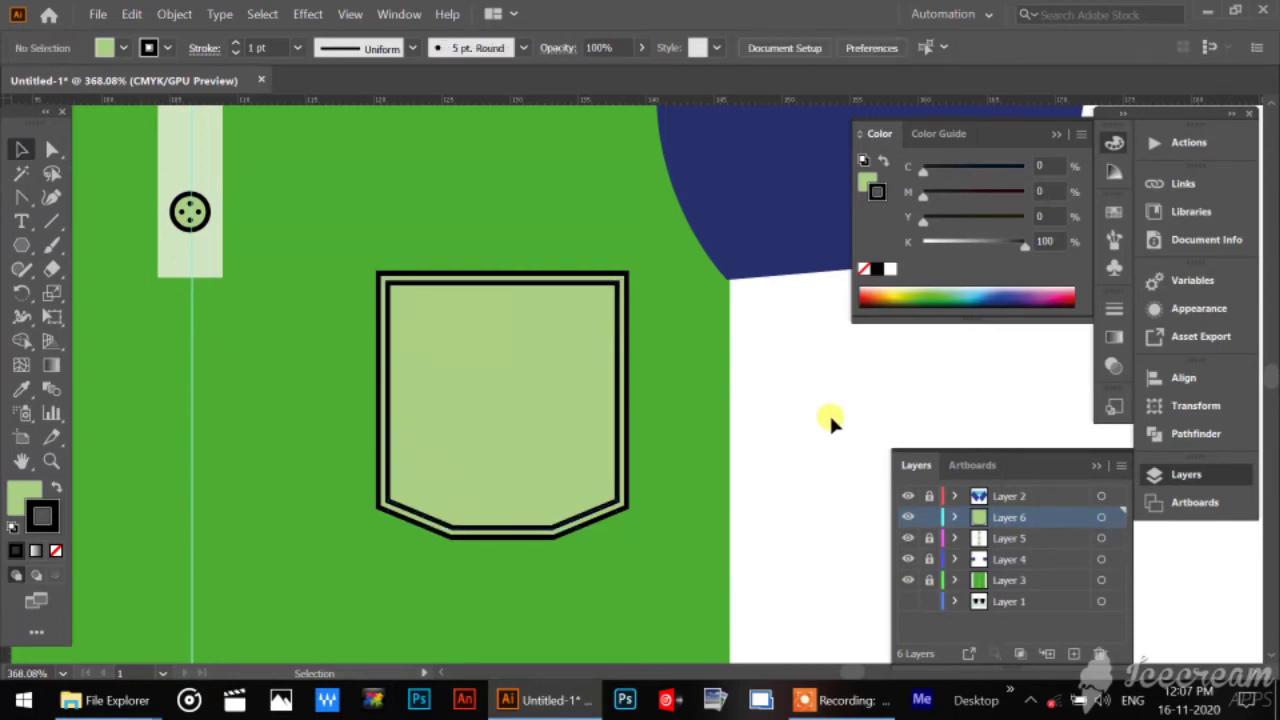
click(548, 280)
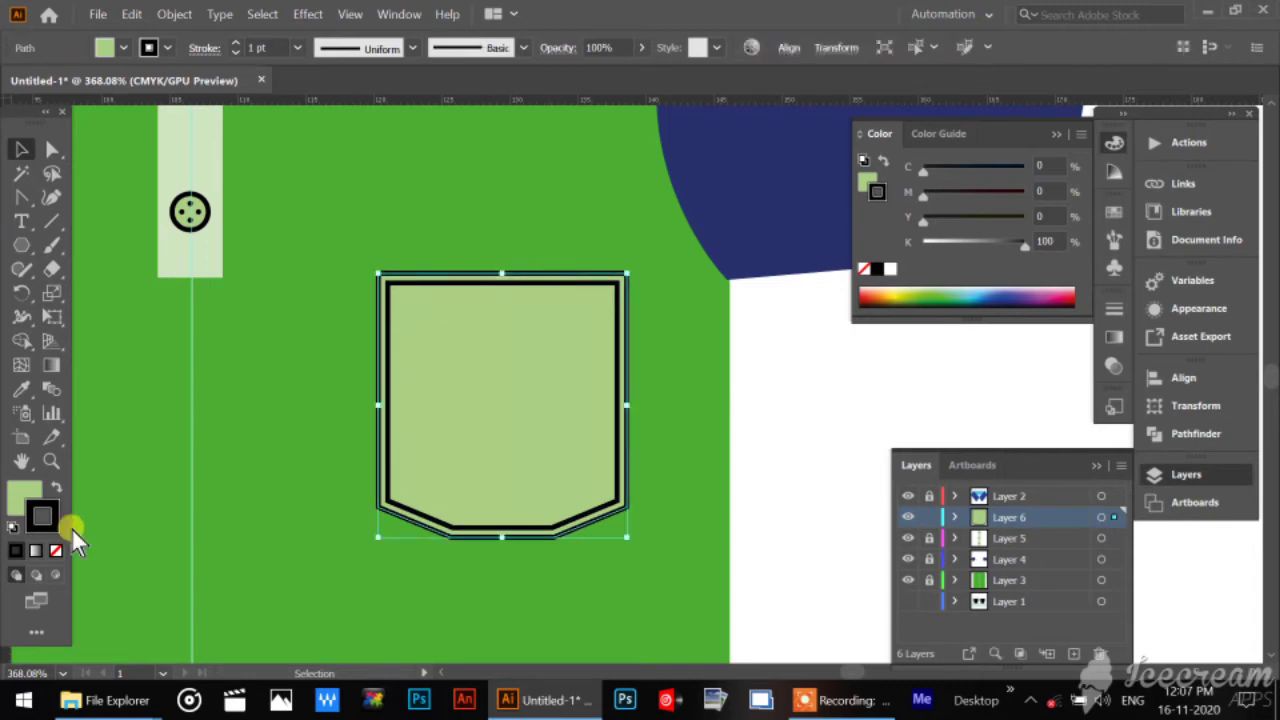
click(55, 550)
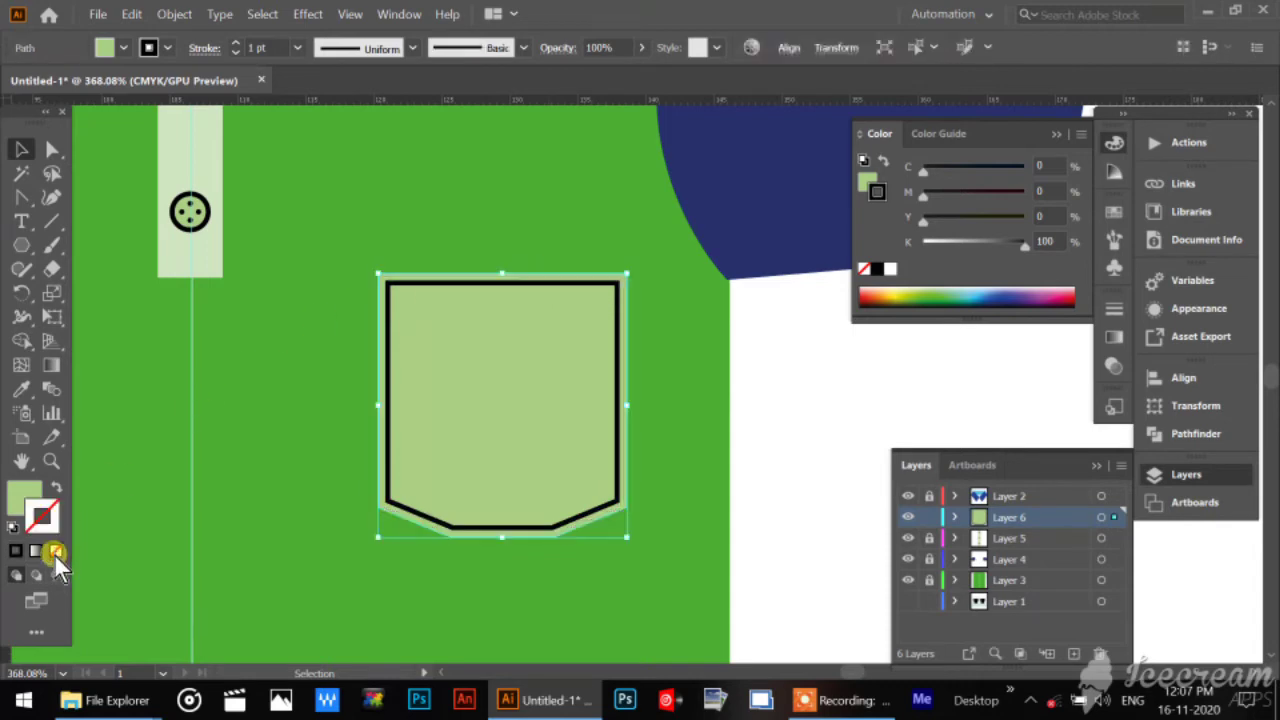
click(840, 364)
Set the inner pocket path's stroke weight to 0.7 pt and deselect it.
click(579, 284)
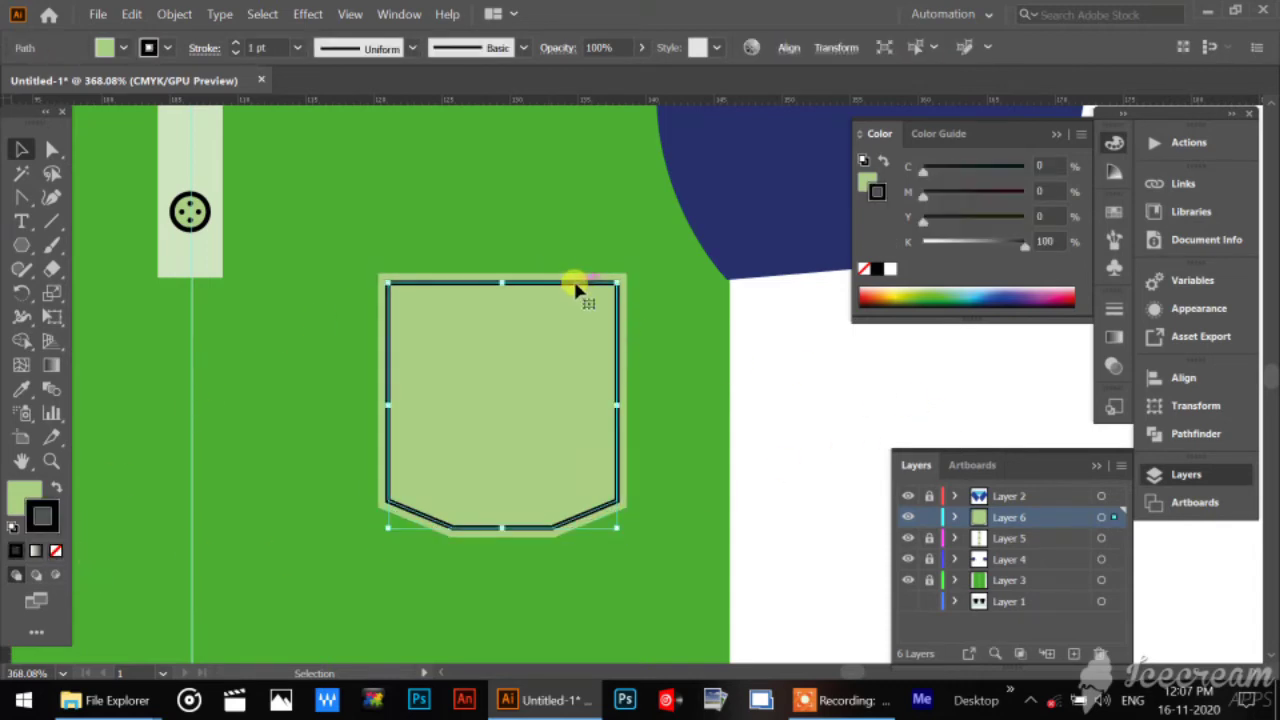
click(258, 48)
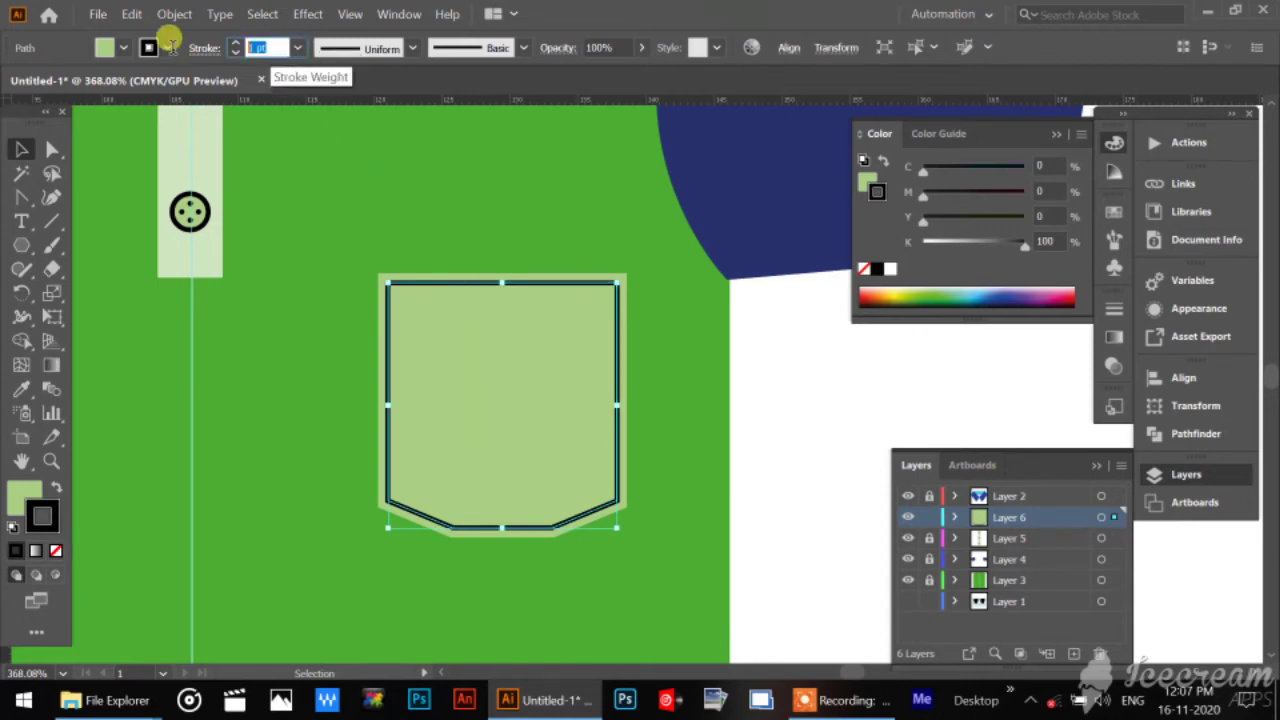
text(0.7)
key(Return)
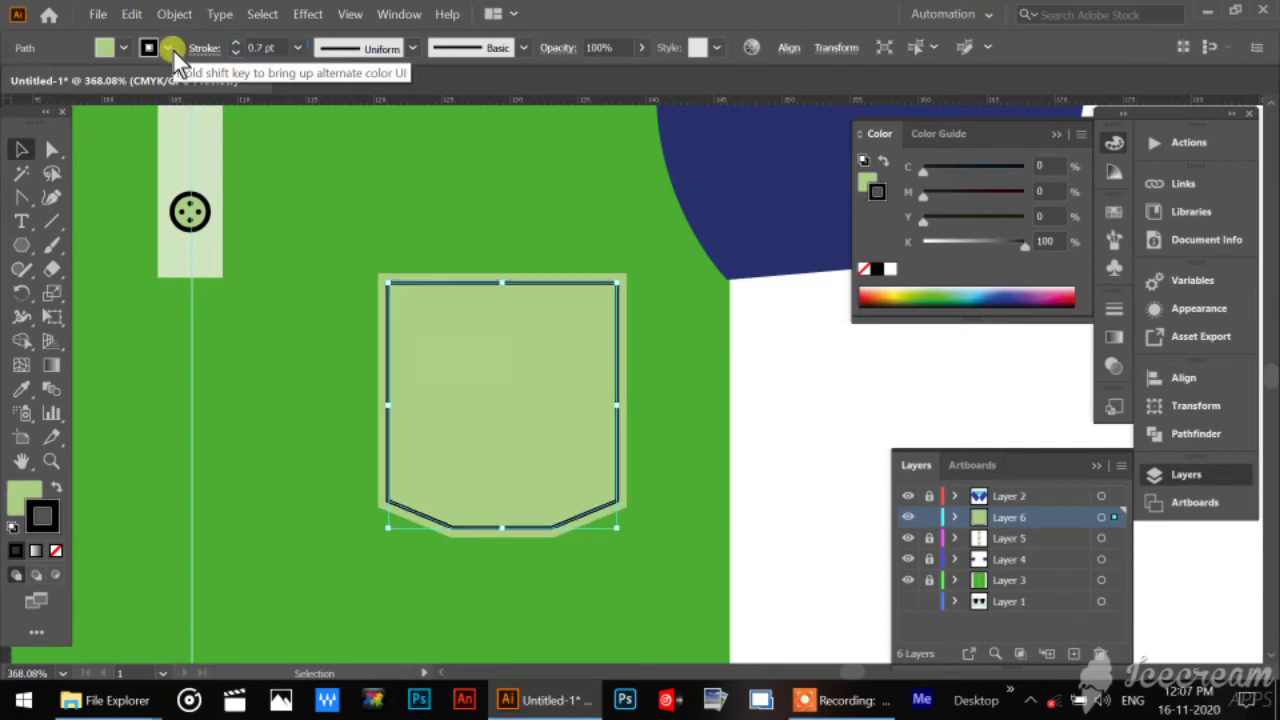
click(802, 415)
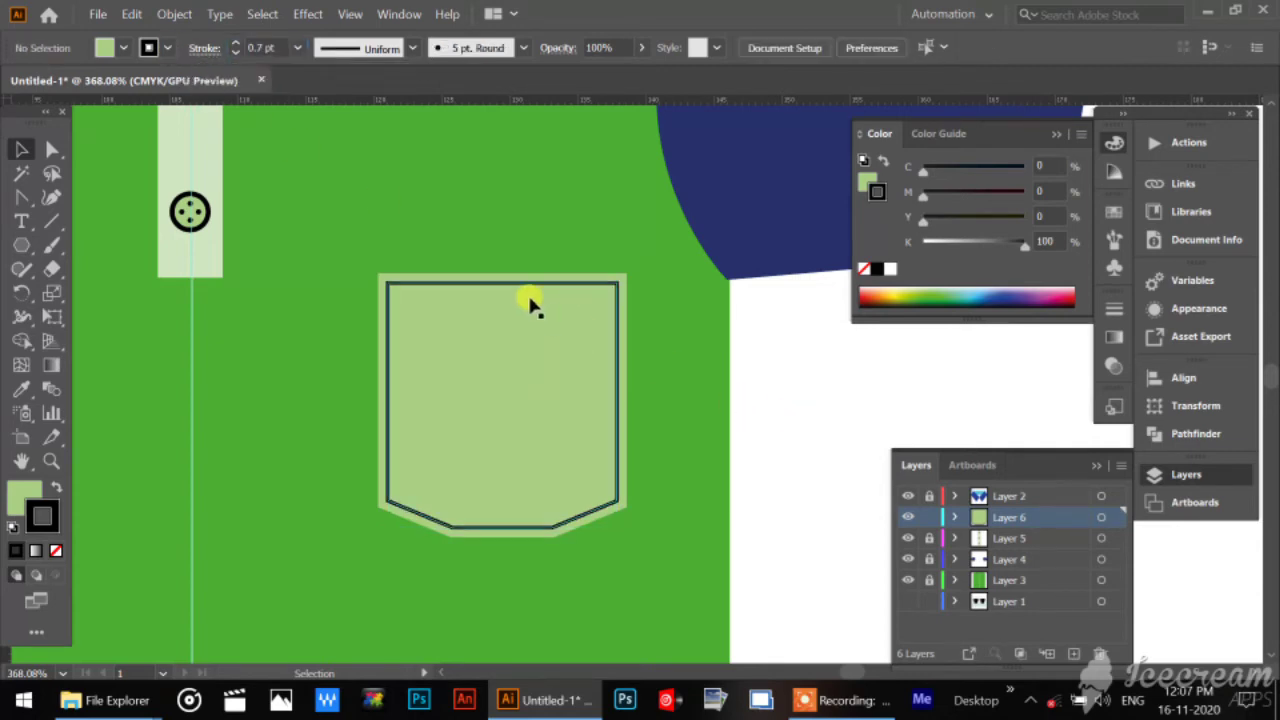
Make the stroke of the pocket's inner path a dashed line with a 3 pt dash.
click(511, 281)
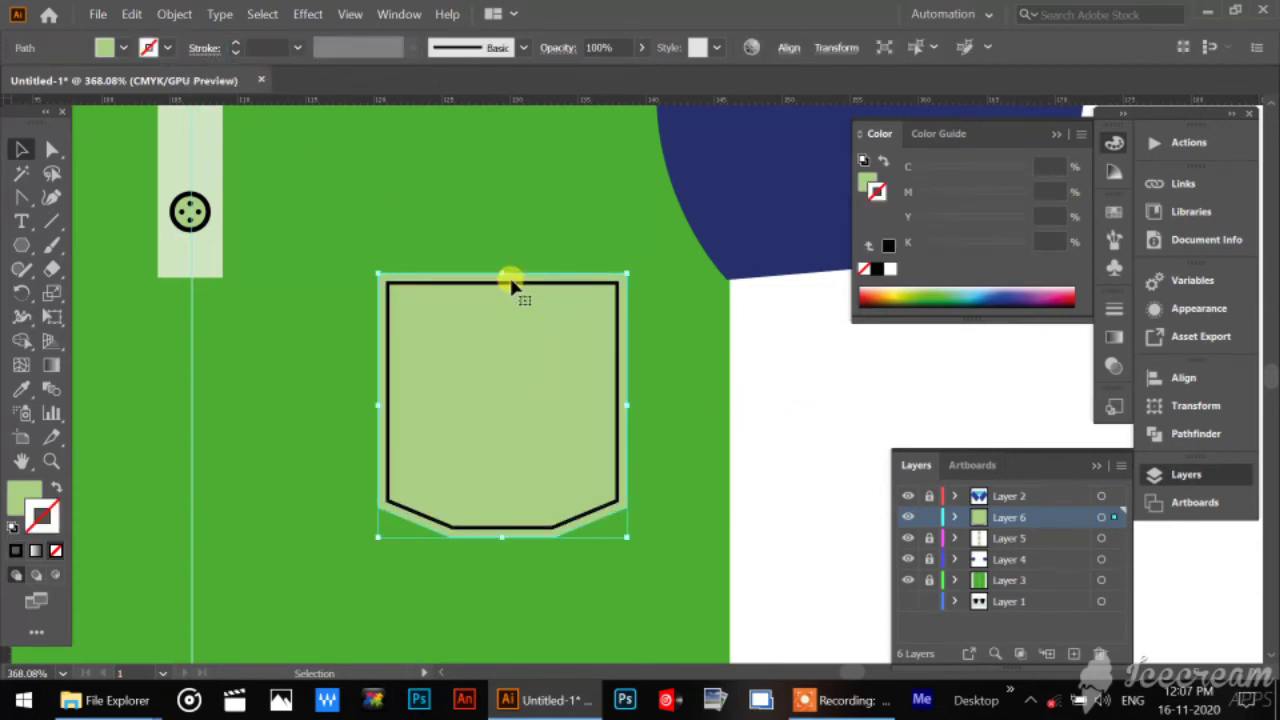
click(509, 278)
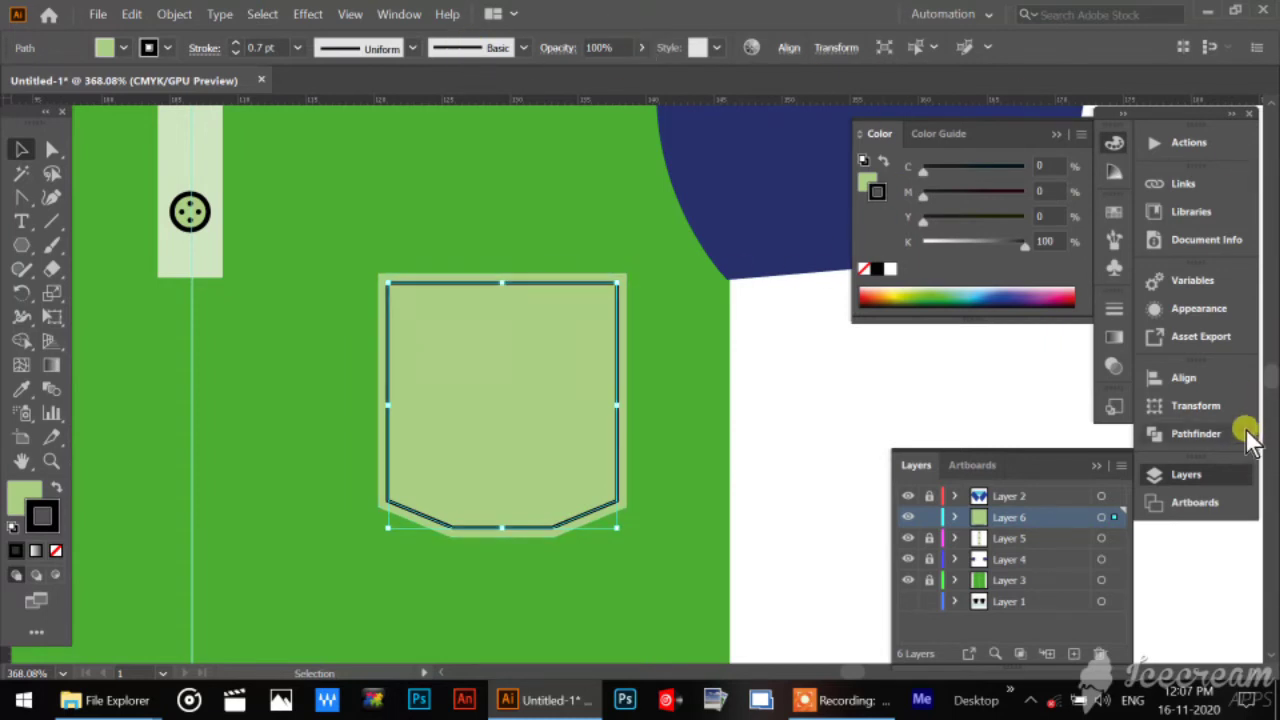
click(1122, 306)
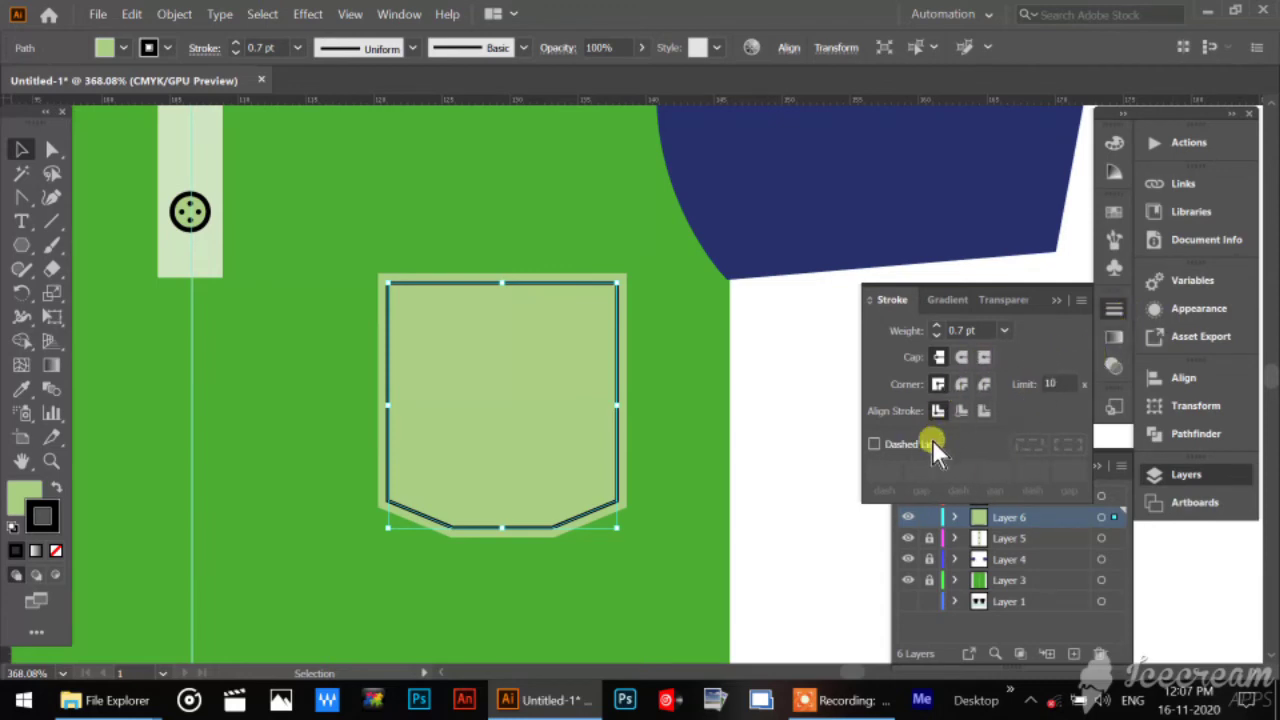
click(874, 444)
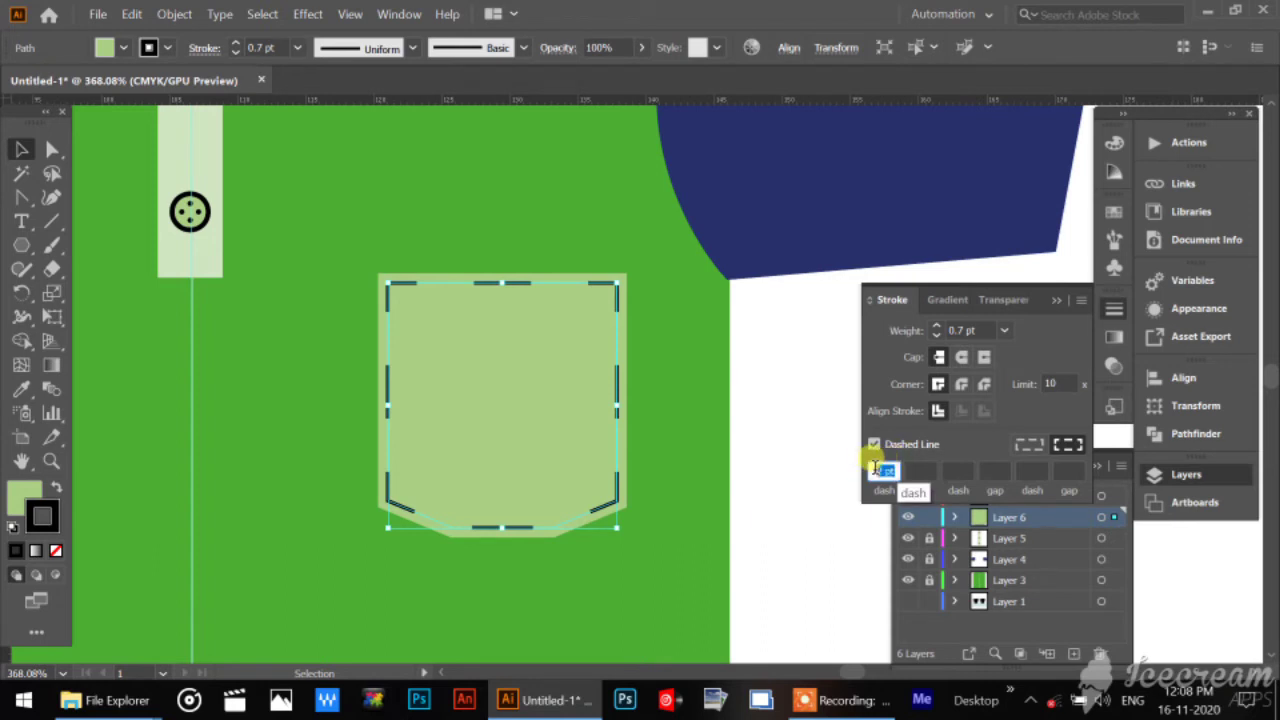
text(3)
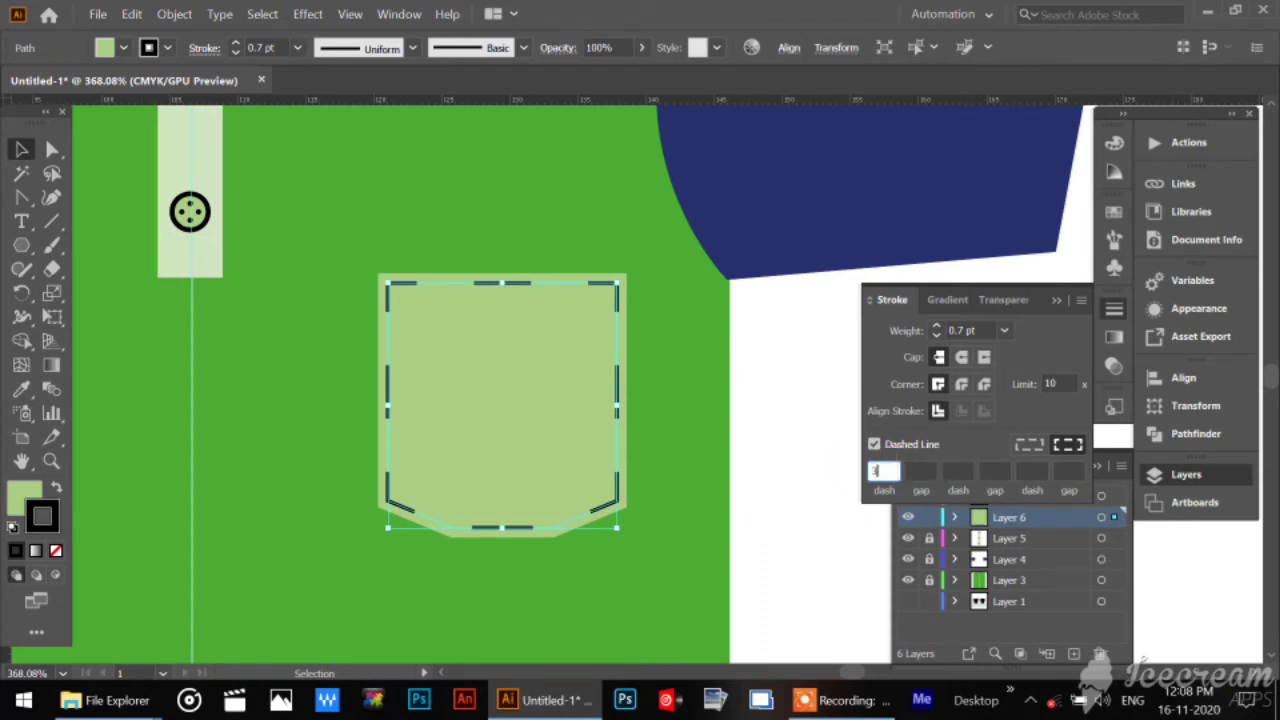
Try a 5 pt gap and a 3 pt gap between the dashes of the pocket's inner path.
click(920, 470)
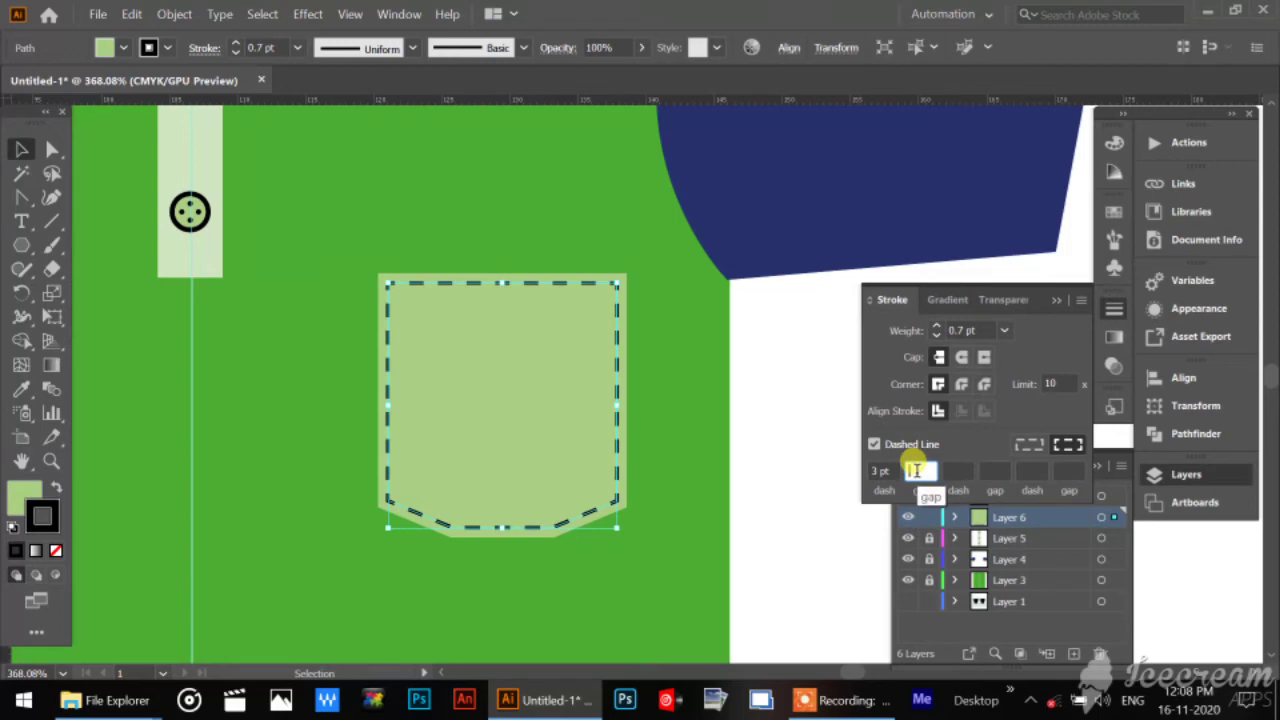
text(3)
key(Return)
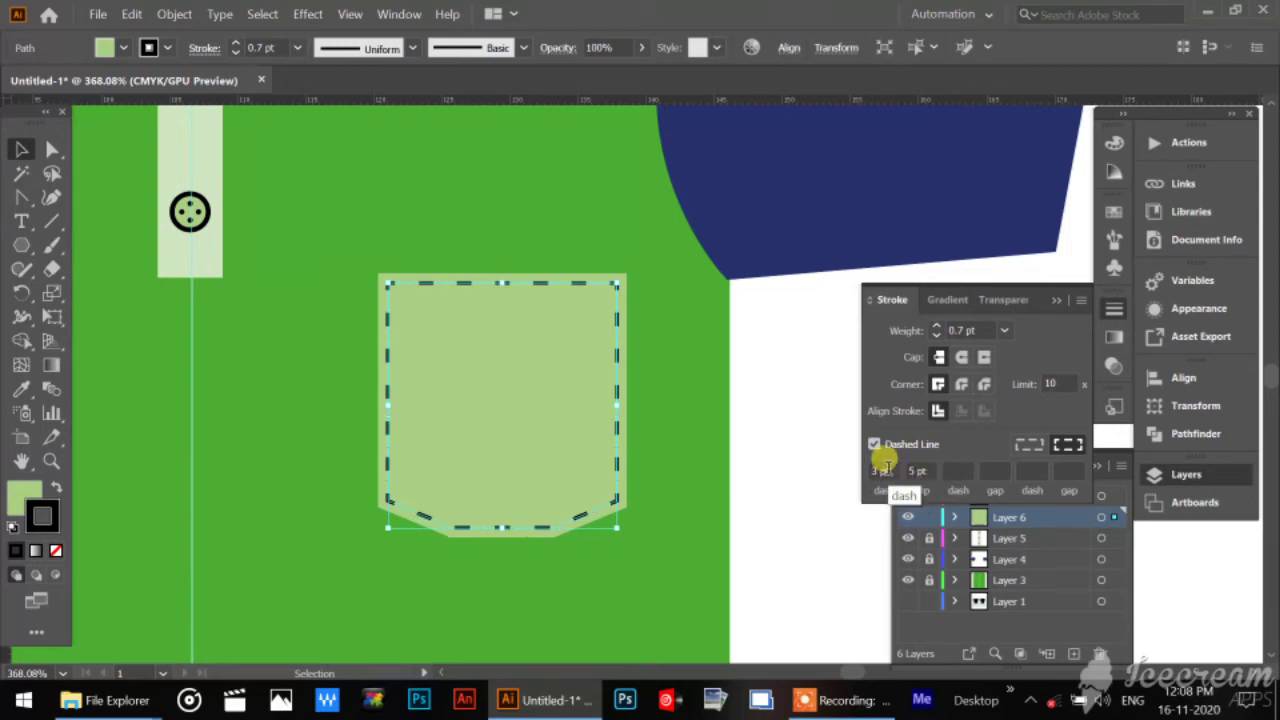
click(885, 470)
click(918, 470)
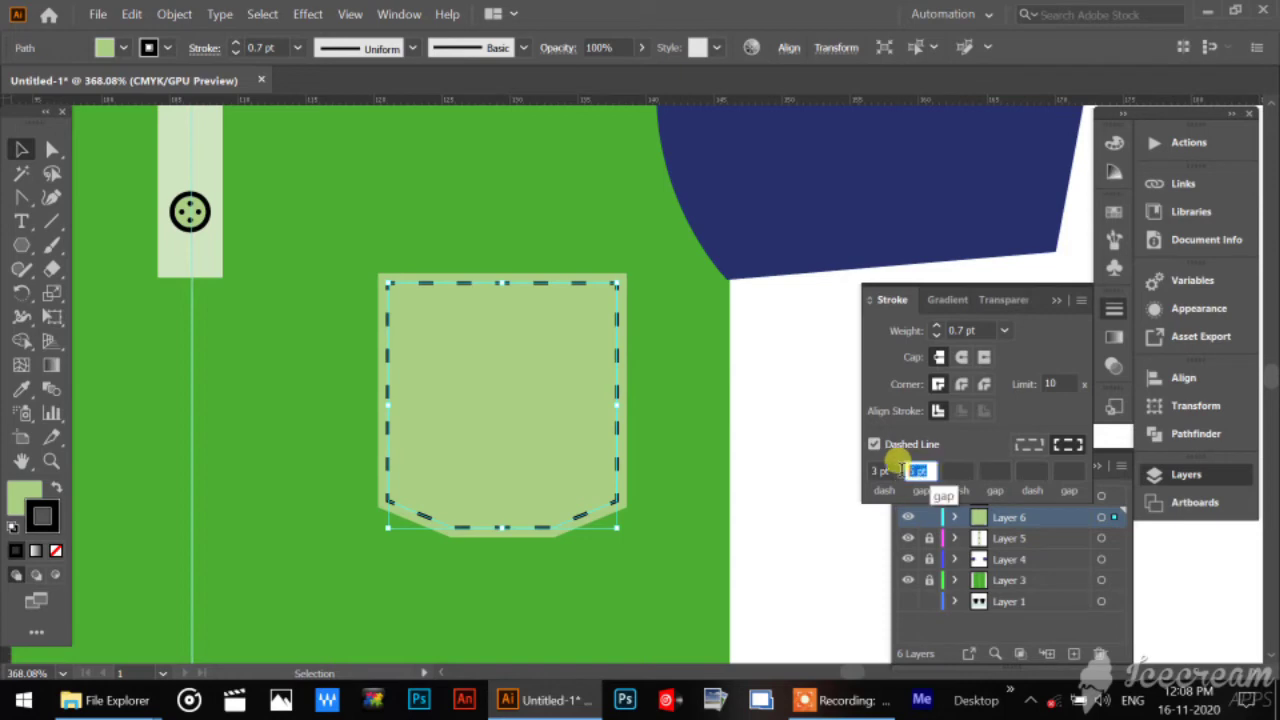
text(3)
key(Return)
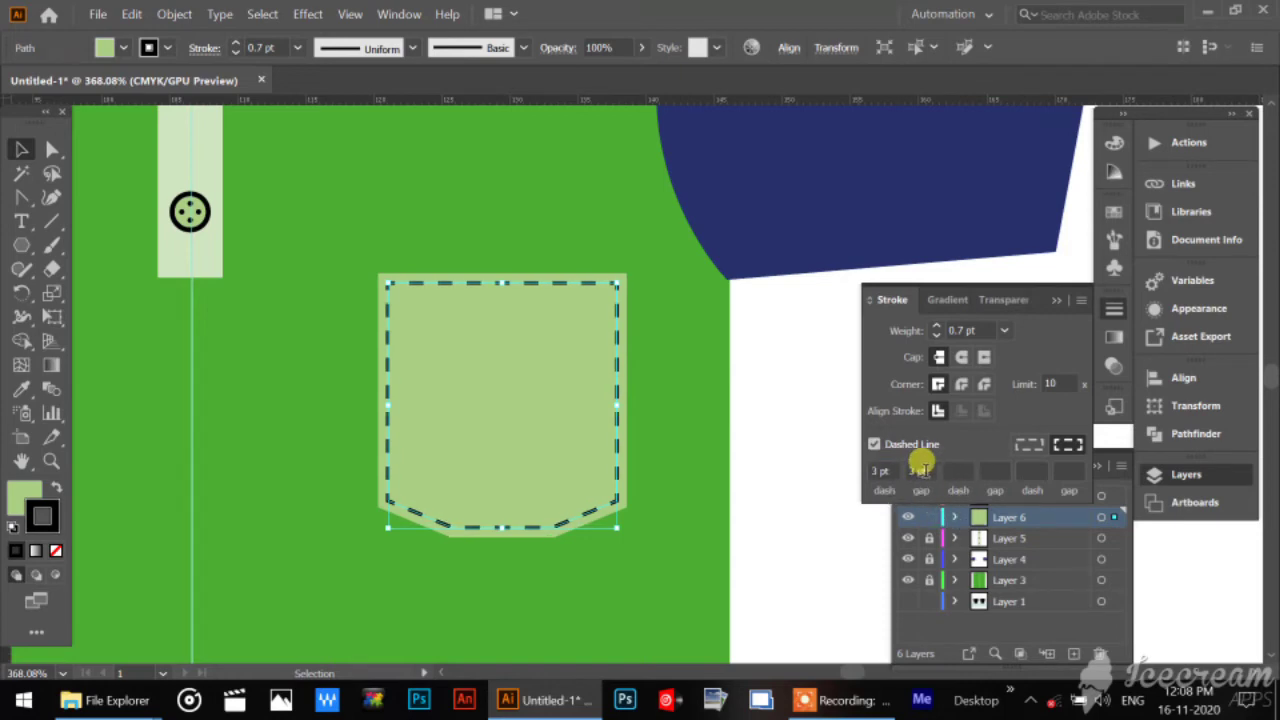
Set the gap between the inner path's dashes to 2 pt and deselect the path.
click(920, 468)
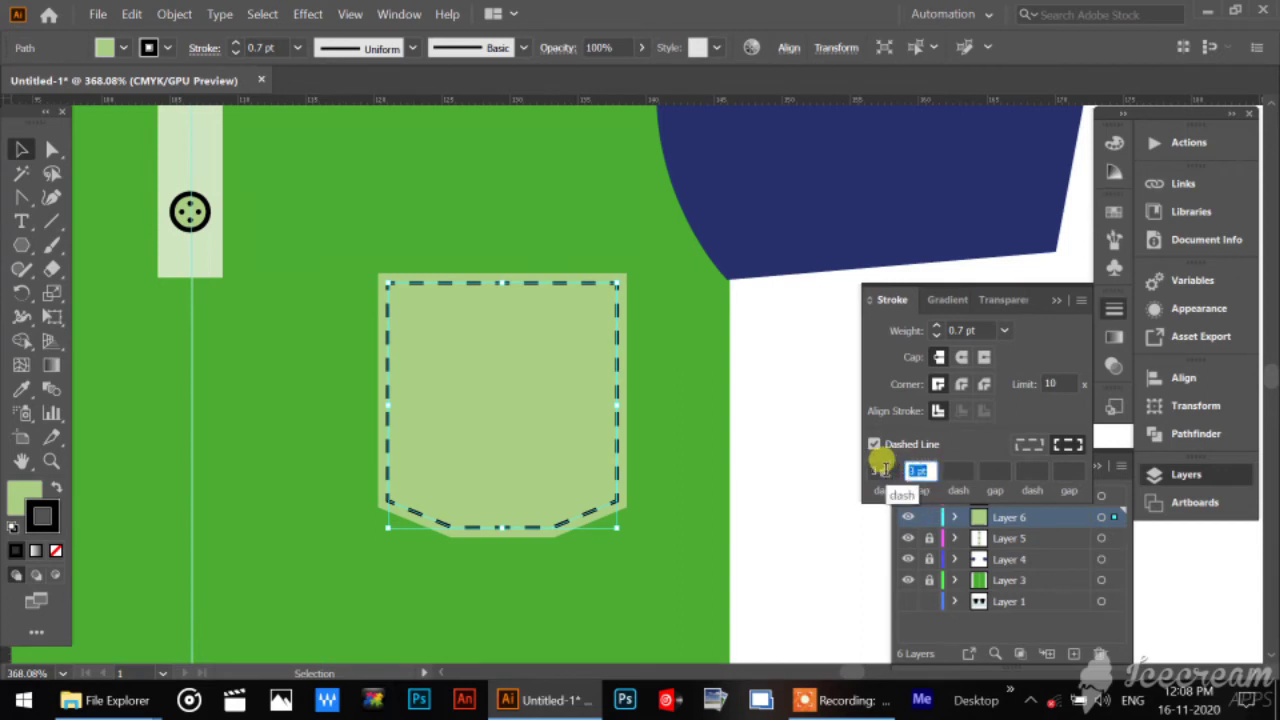
text(2)
click(884, 469)
click(1003, 466)
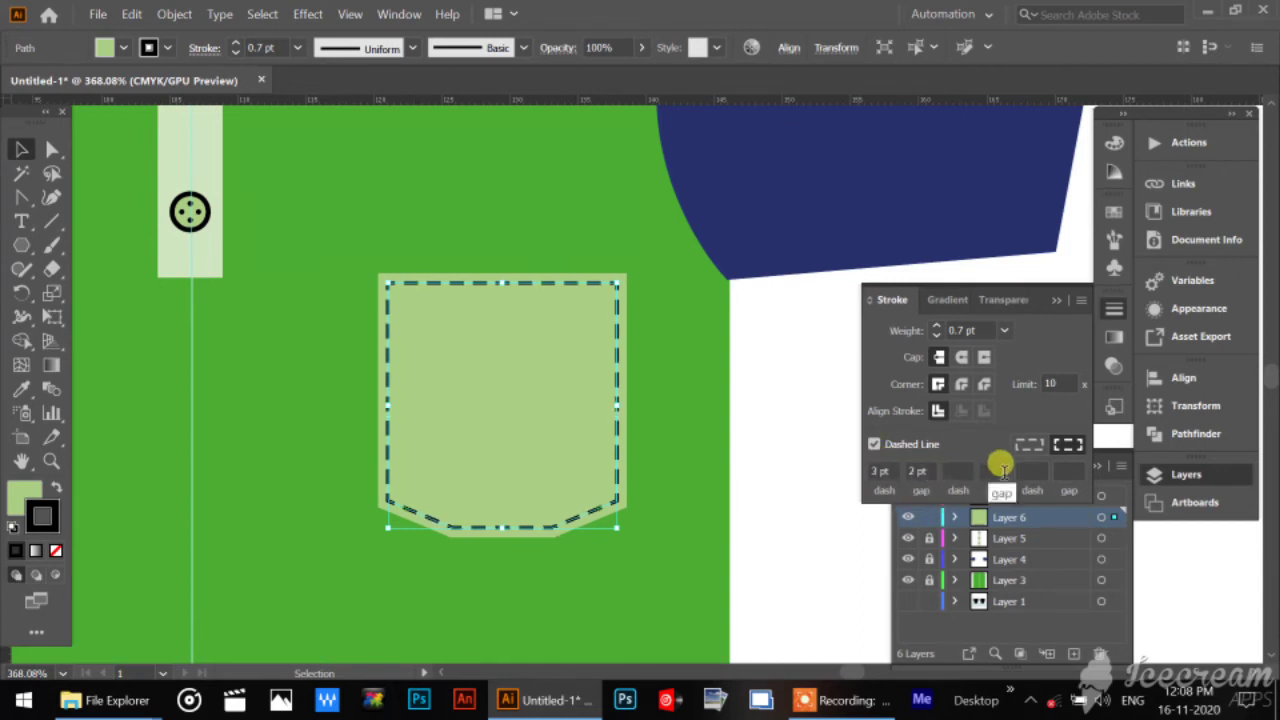
click(794, 432)
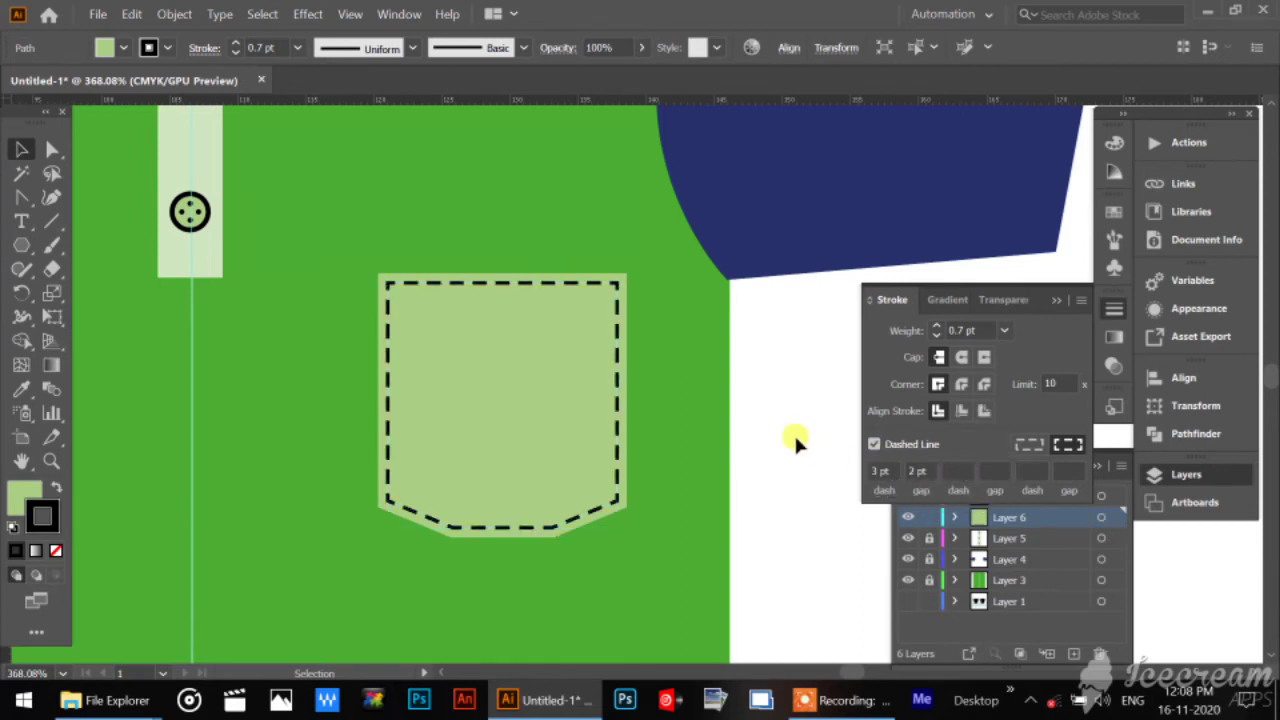
Reduce the dashed pocket path's stroke weight to 0.6 pt and deselect it.
click(528, 285)
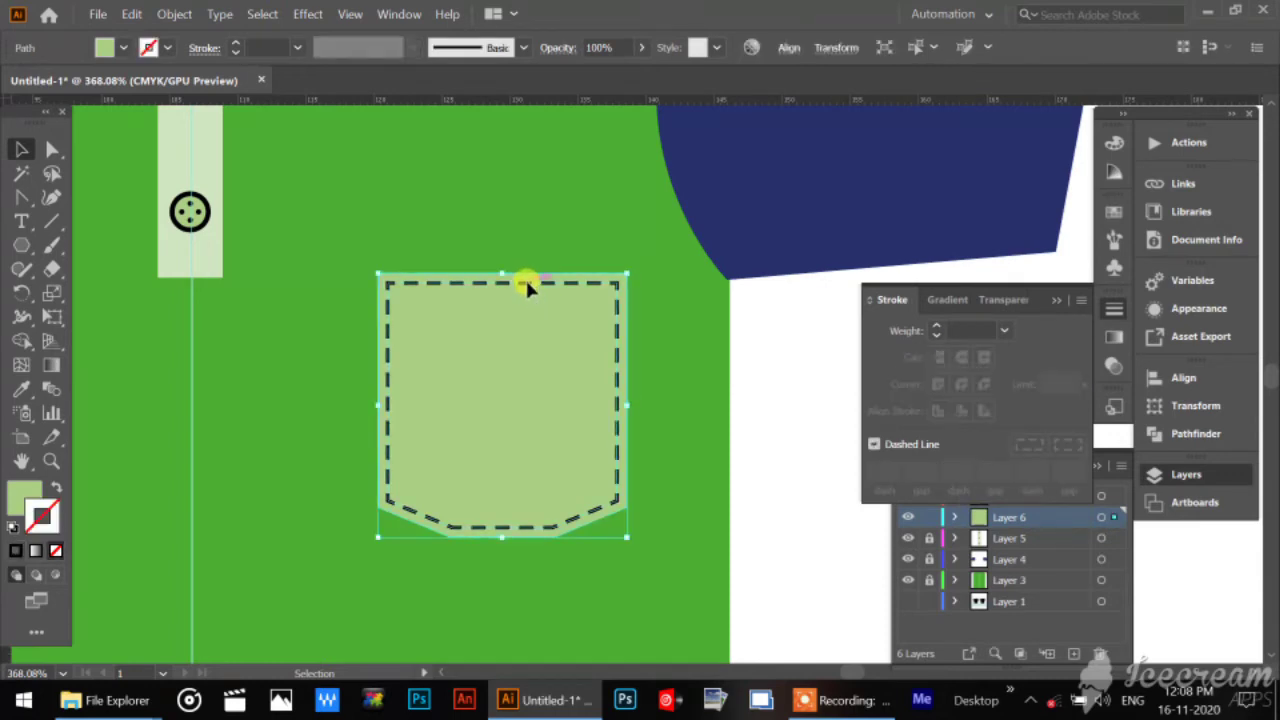
click(525, 280)
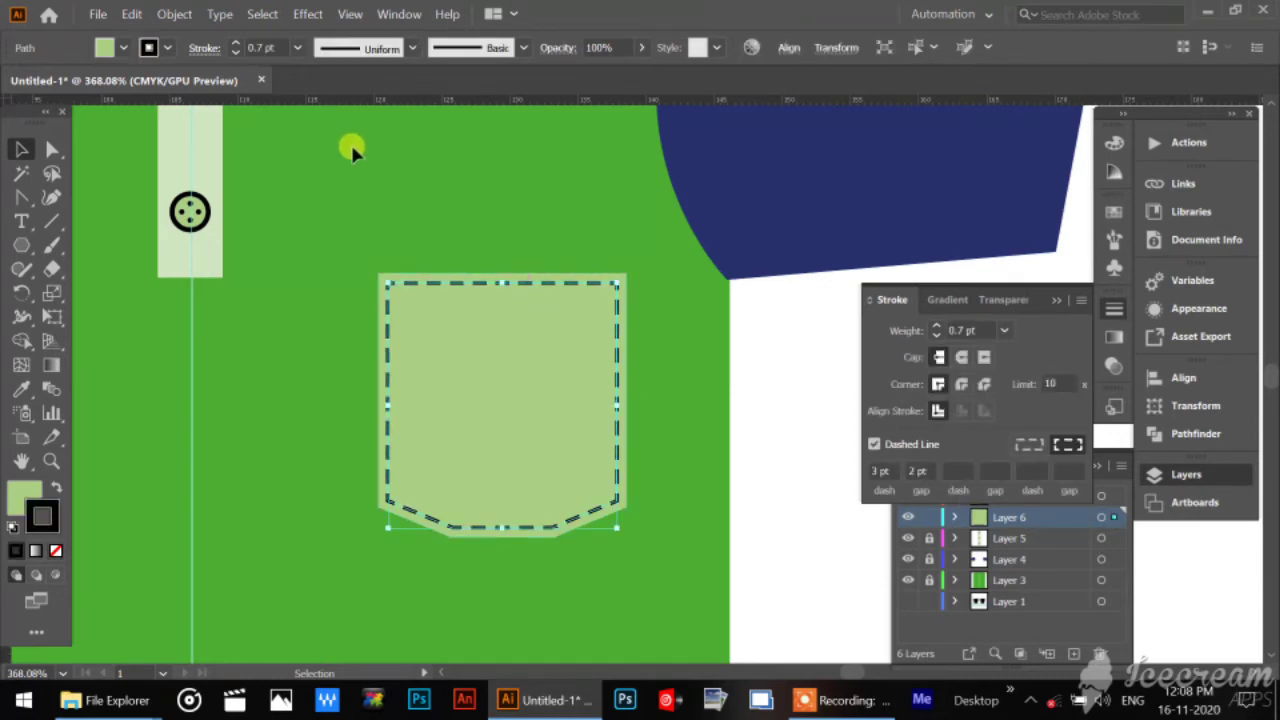
double_click(262, 47)
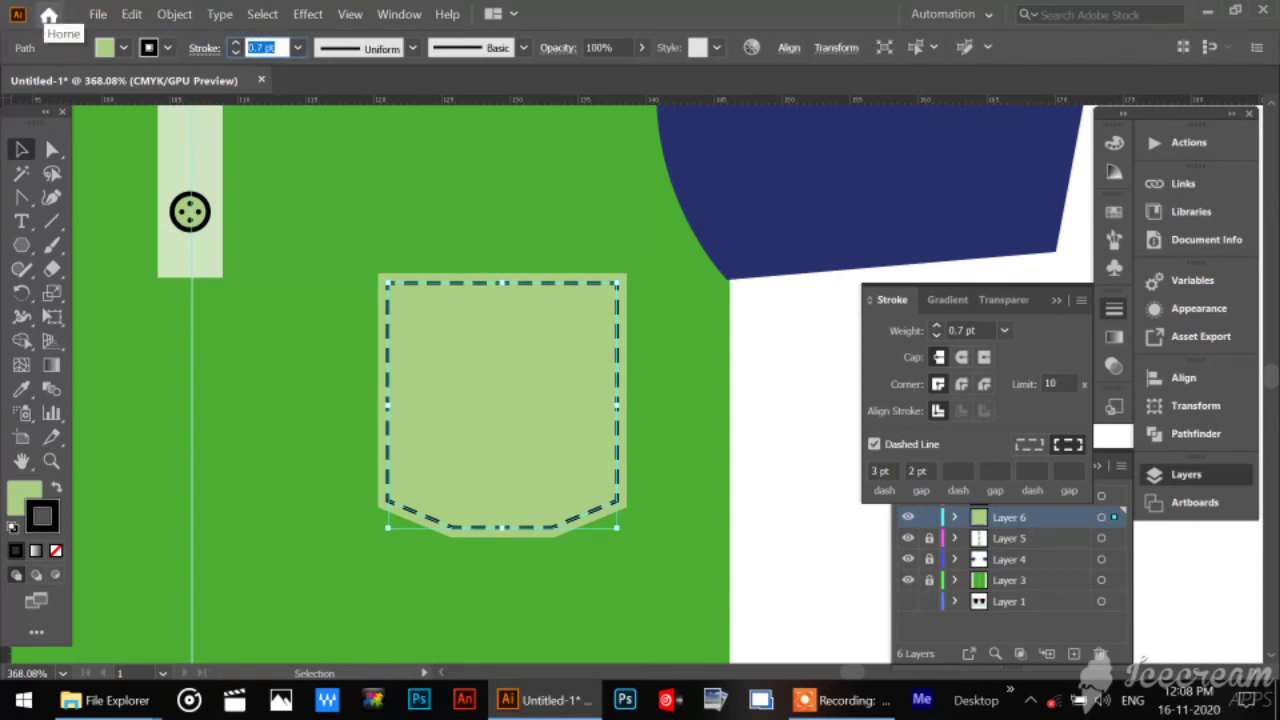
text(.6)
key(Return)
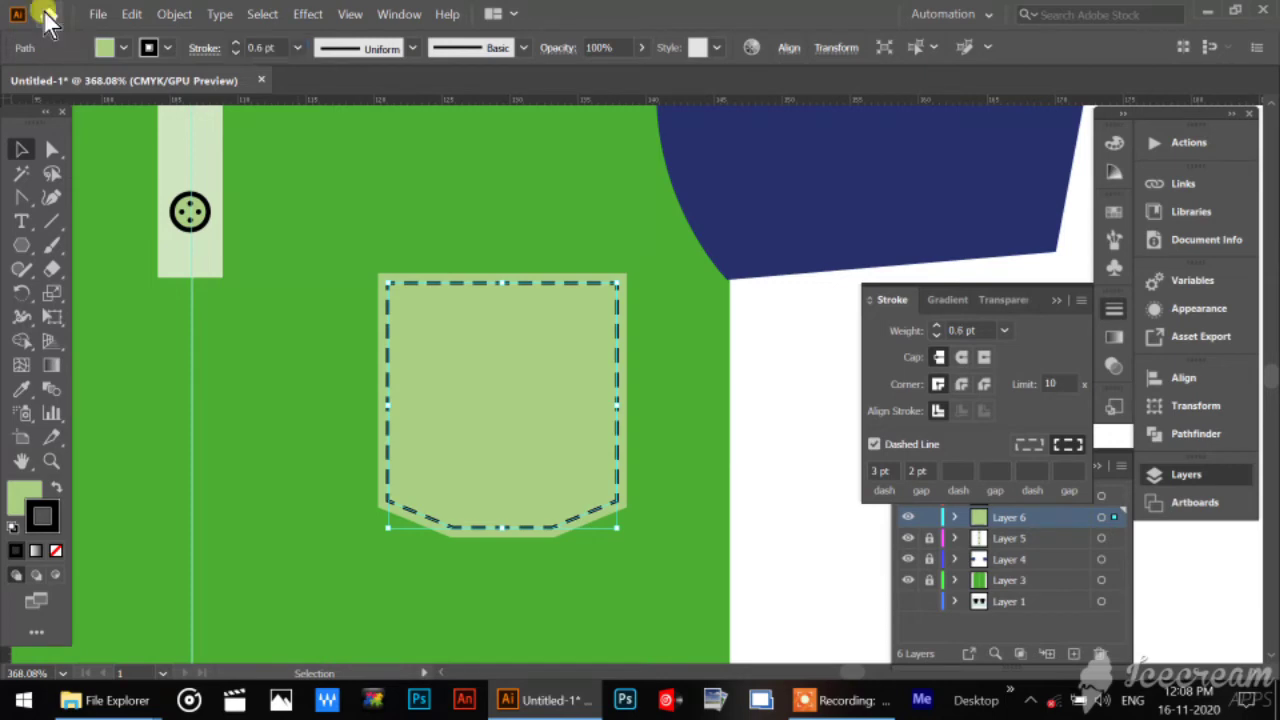
click(763, 478)
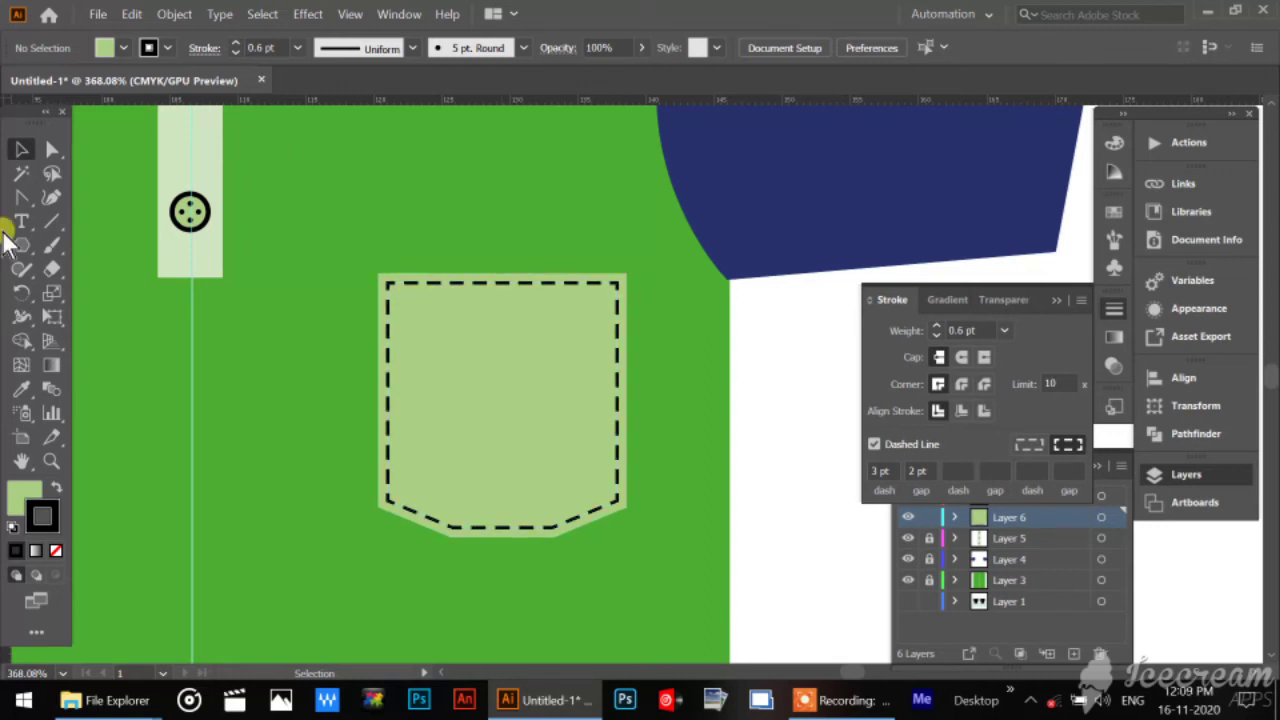
Draw a horizontal dashed line across the upper pocket between the two side stitch lines, and deselect it.
click(54, 221)
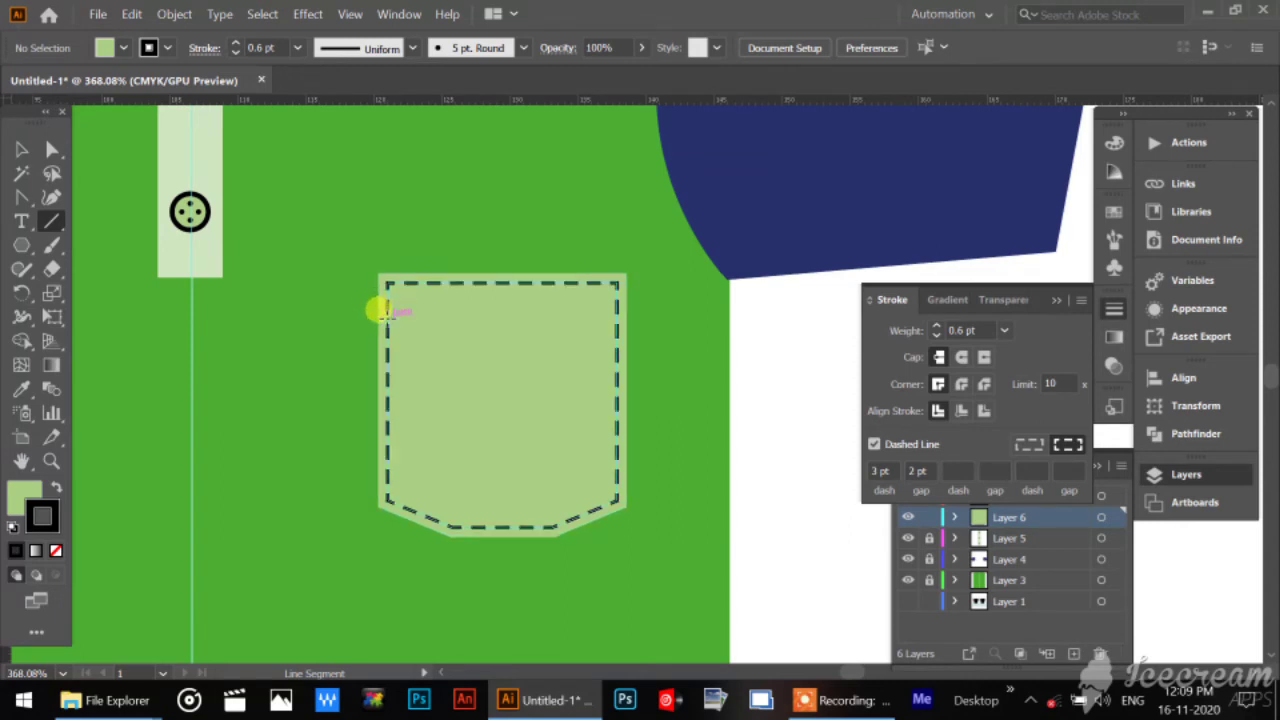
drag(383, 312, 617, 318)
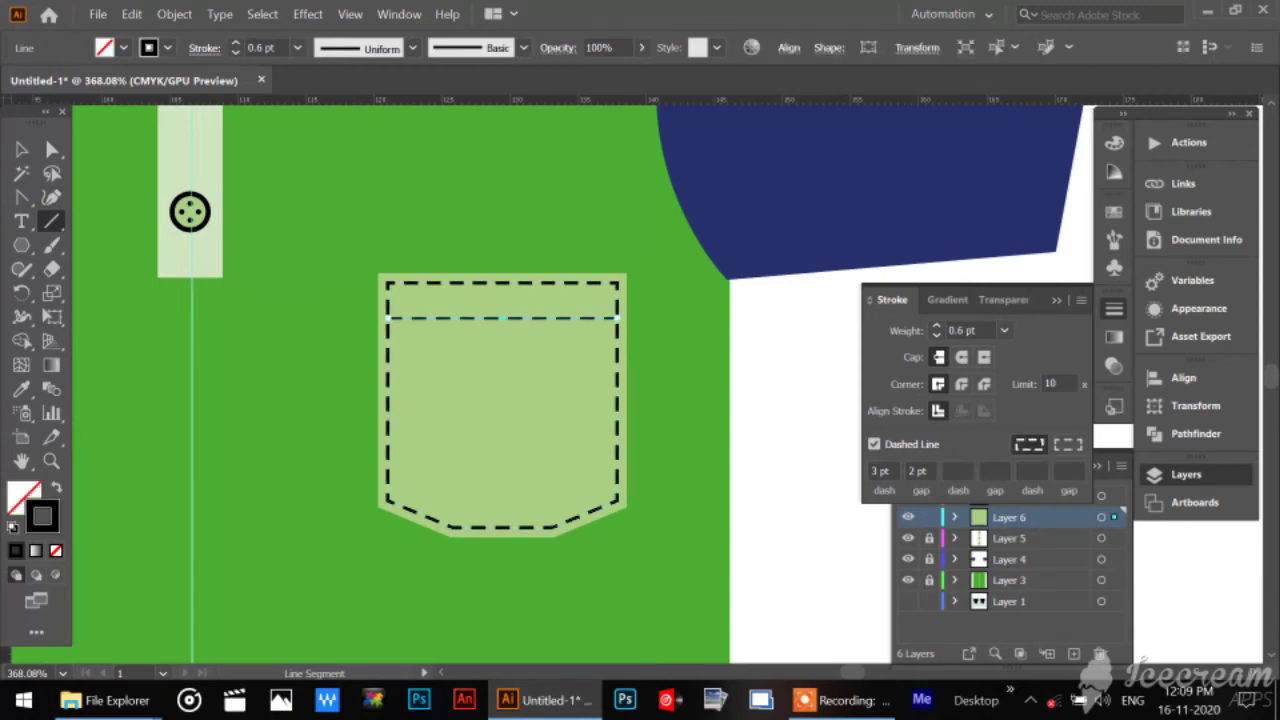
click(21, 148)
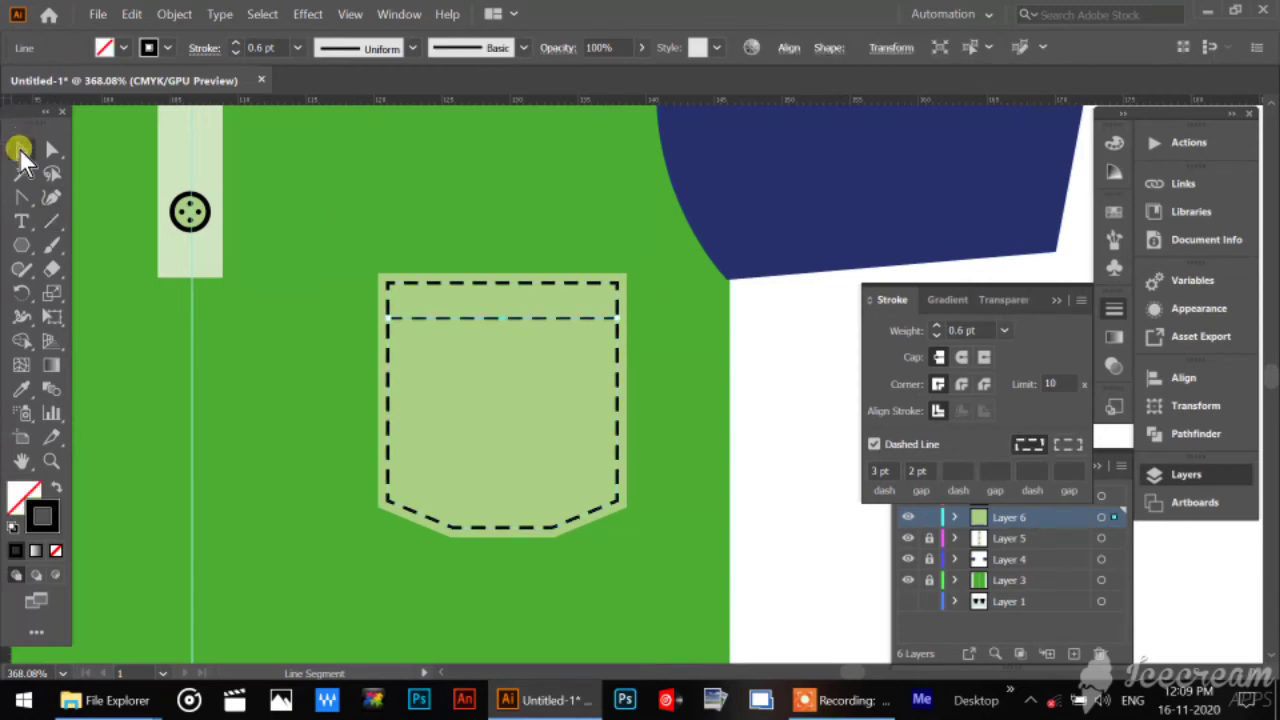
click(771, 413)
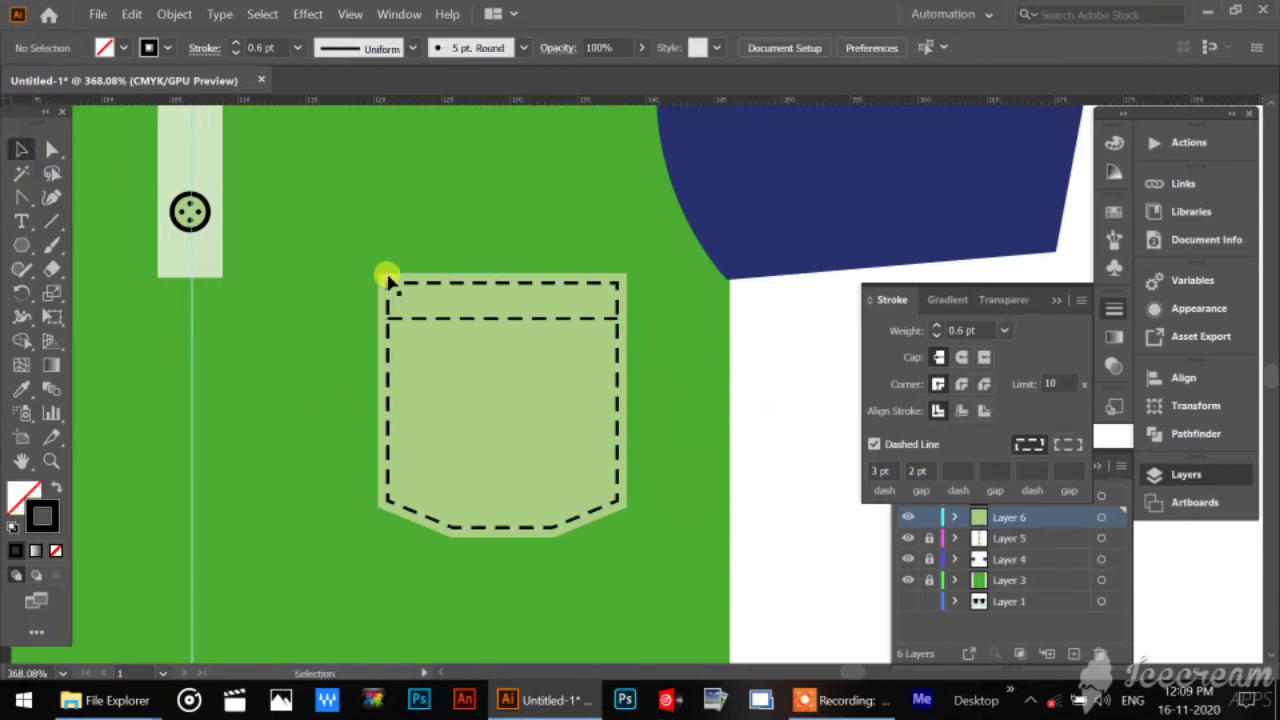
Unlock Layer 5, which holds the button placket, and lock the pocket's Layer 6.
key(space)
drag(203, 320, 371, 486)
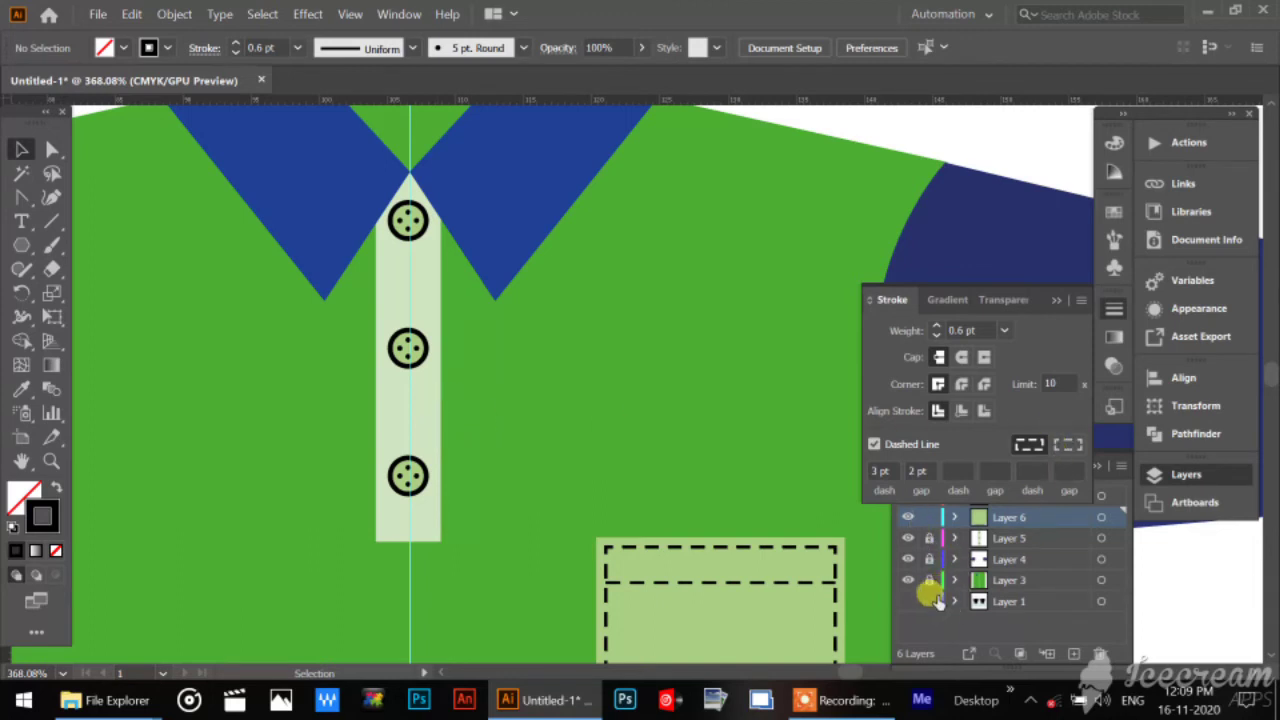
click(931, 625)
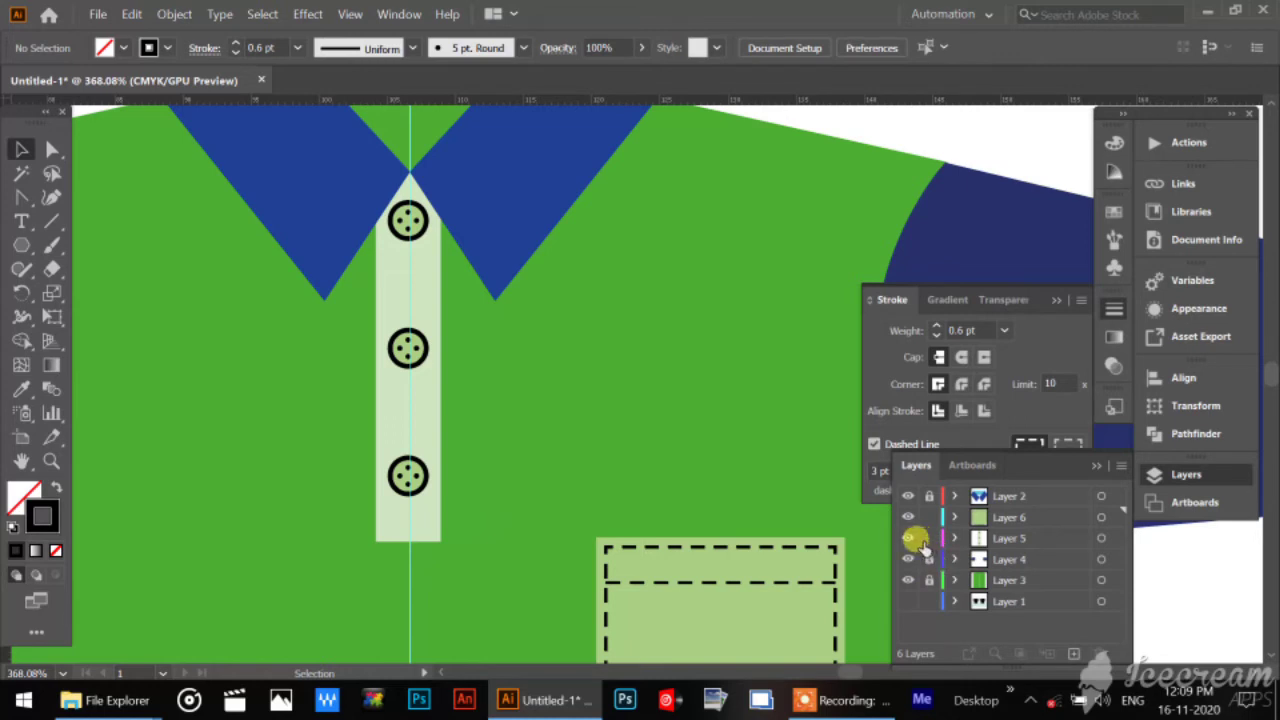
click(929, 538)
Offset the placket rectangle's path by -0.7 mm with Miter joins to create an inner rectangle.
click(405, 430)
click(432, 410)
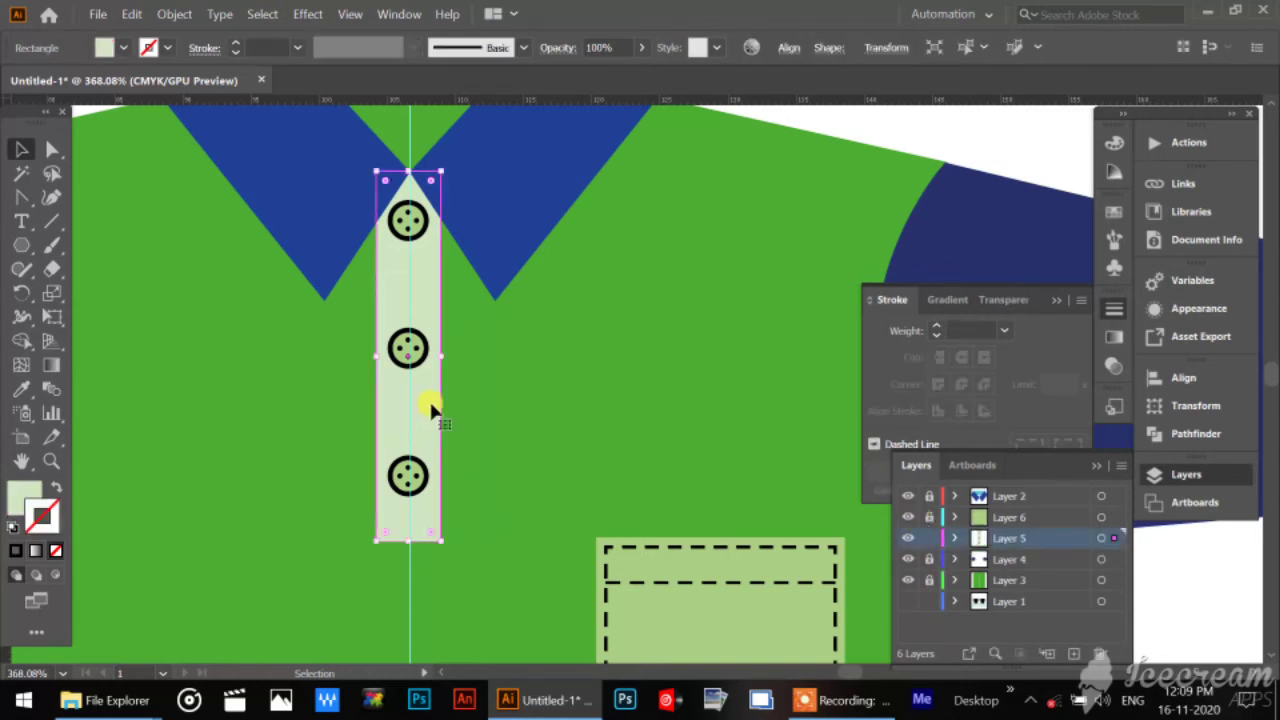
click(131, 16)
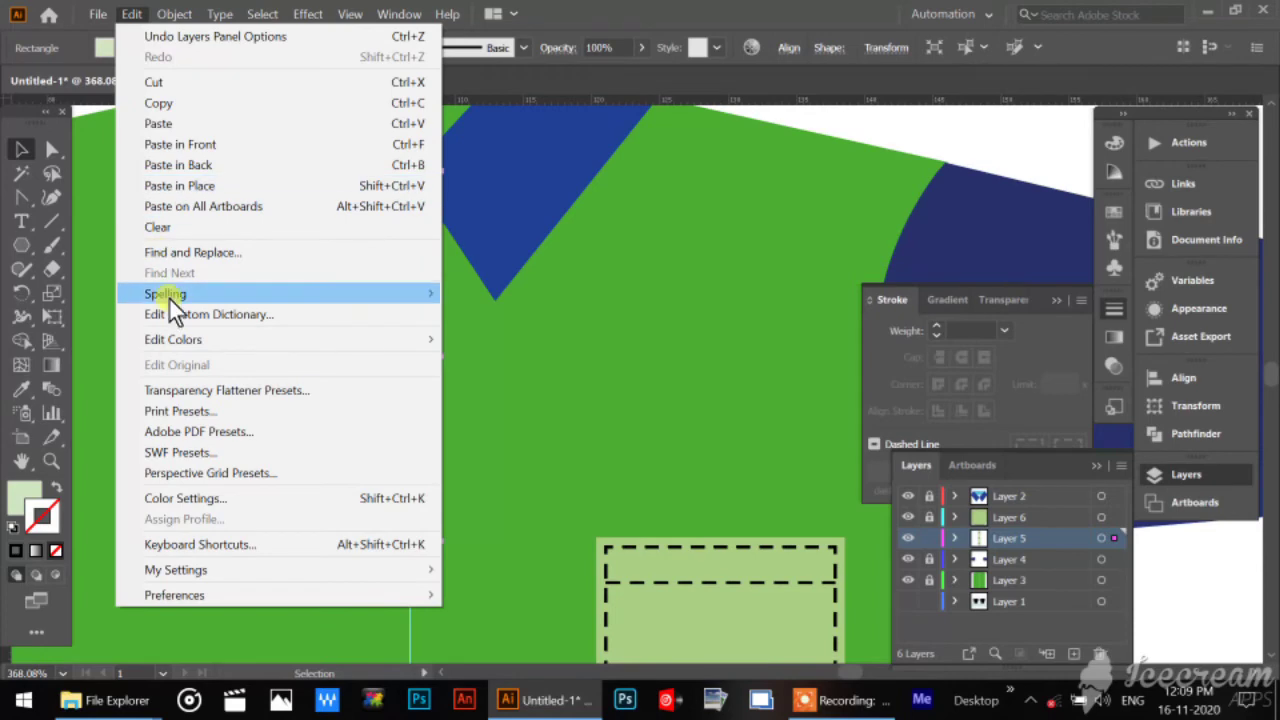
click(165, 16)
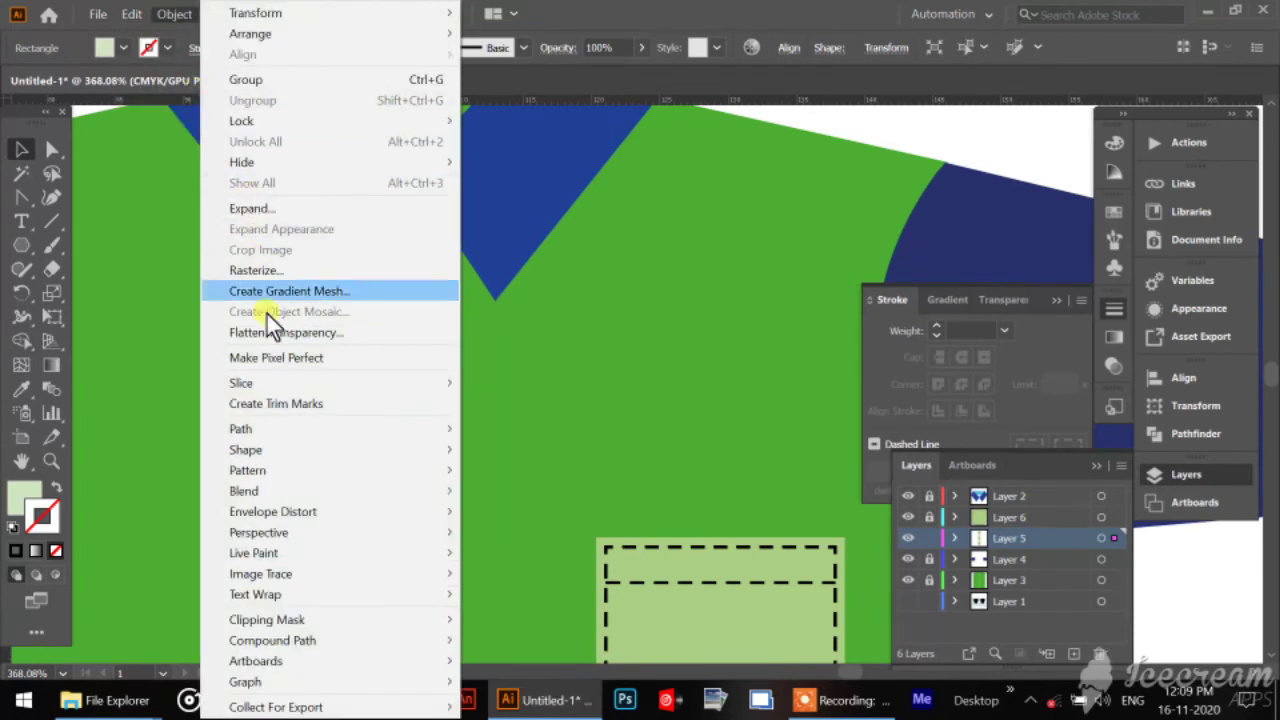
mouse_move(273, 434)
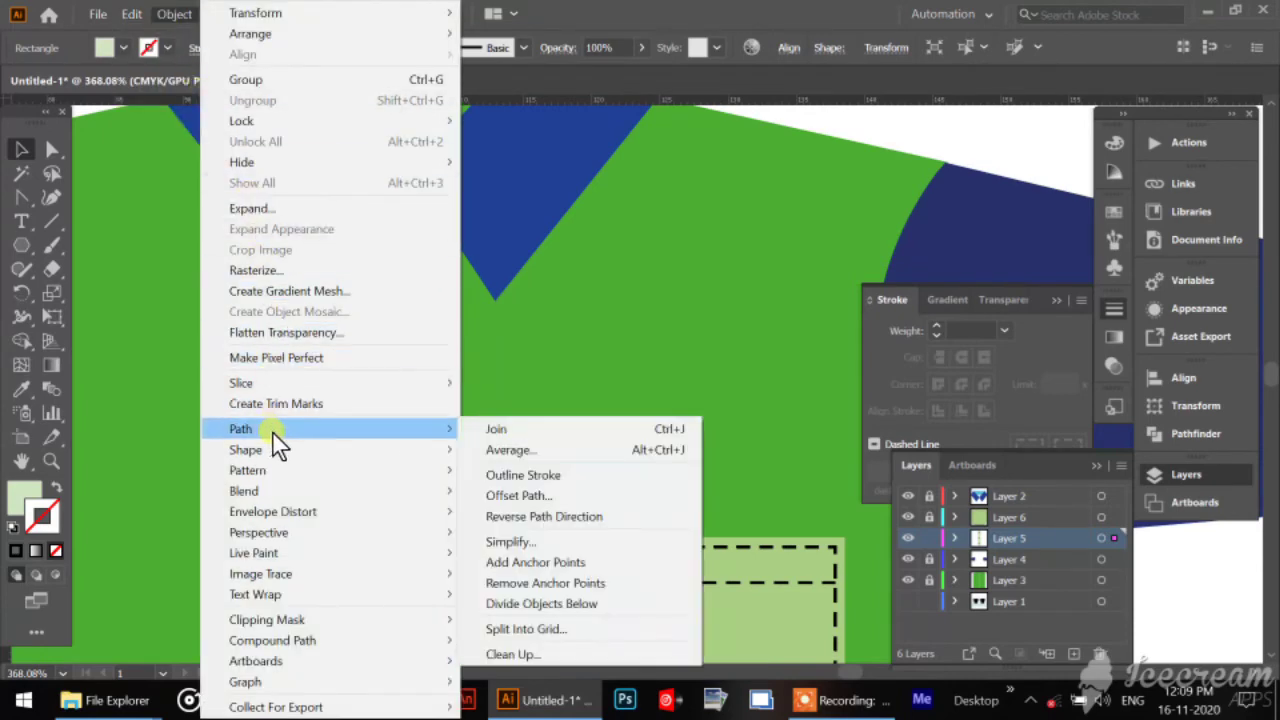
click(530, 496)
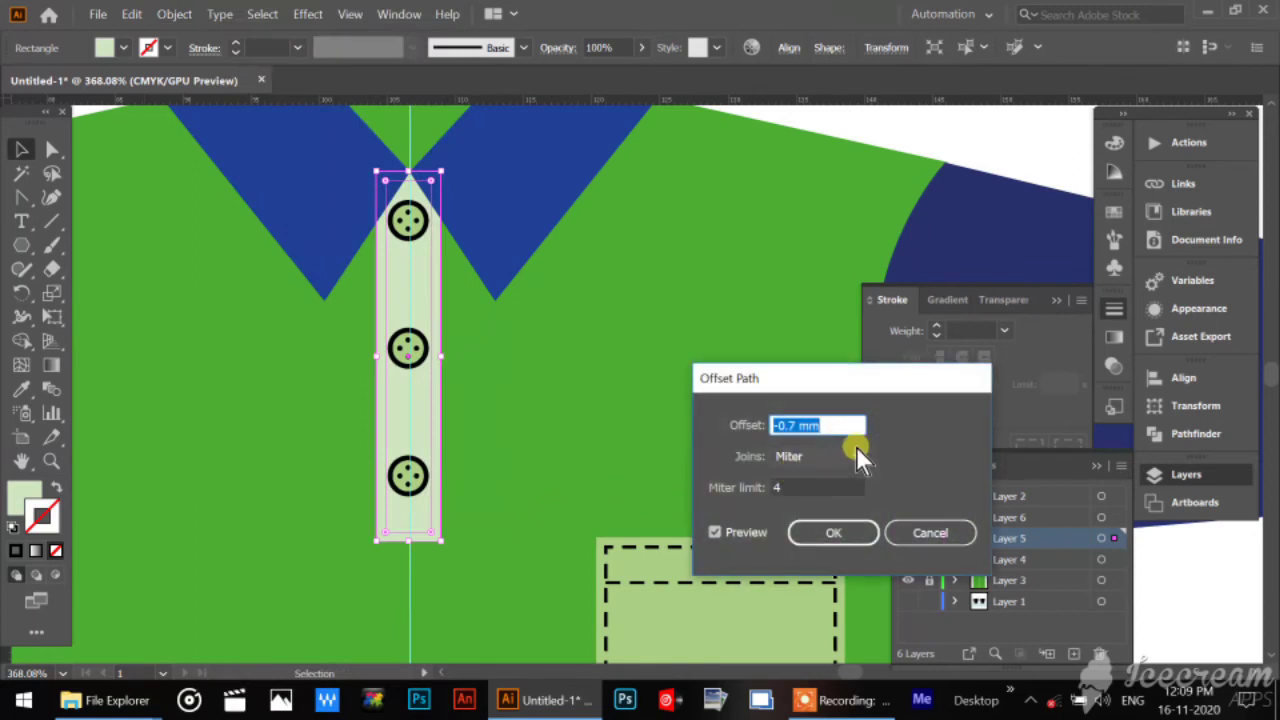
click(843, 534)
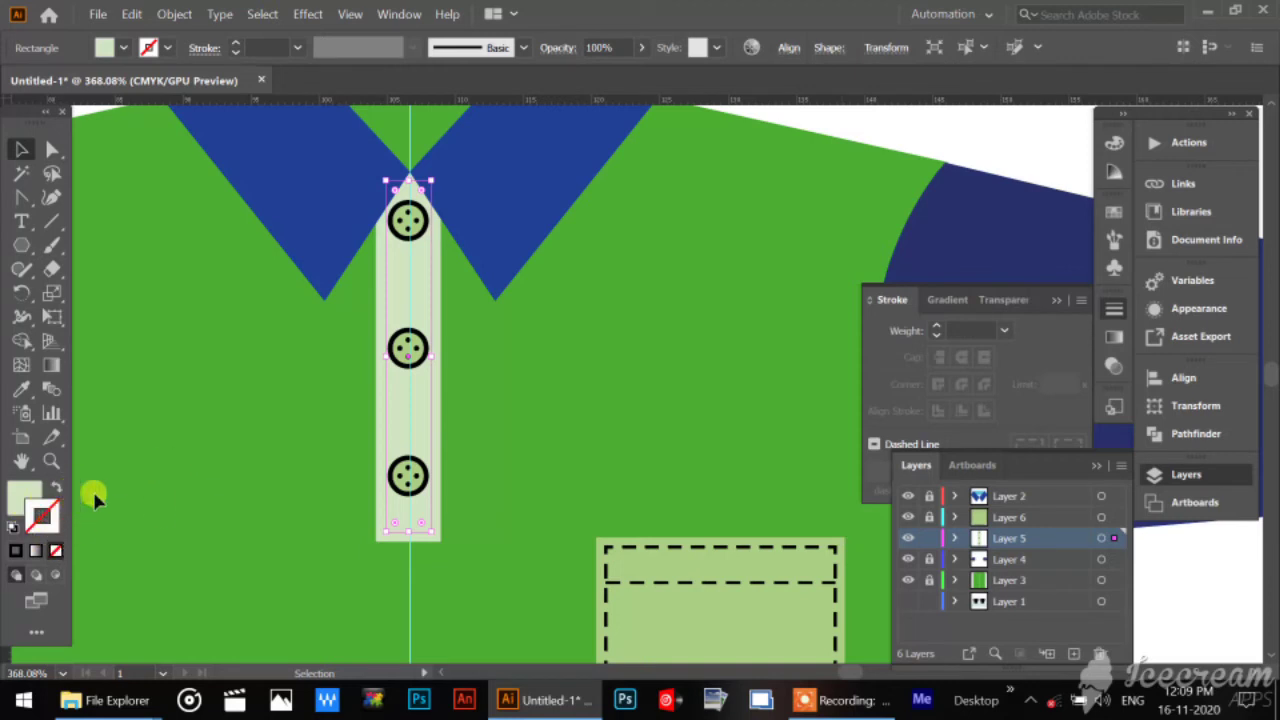
Give the inner placket rectangle the default white fill and black stroke, with a 0.7 pt stroke weight, and deselect it.
click(13, 527)
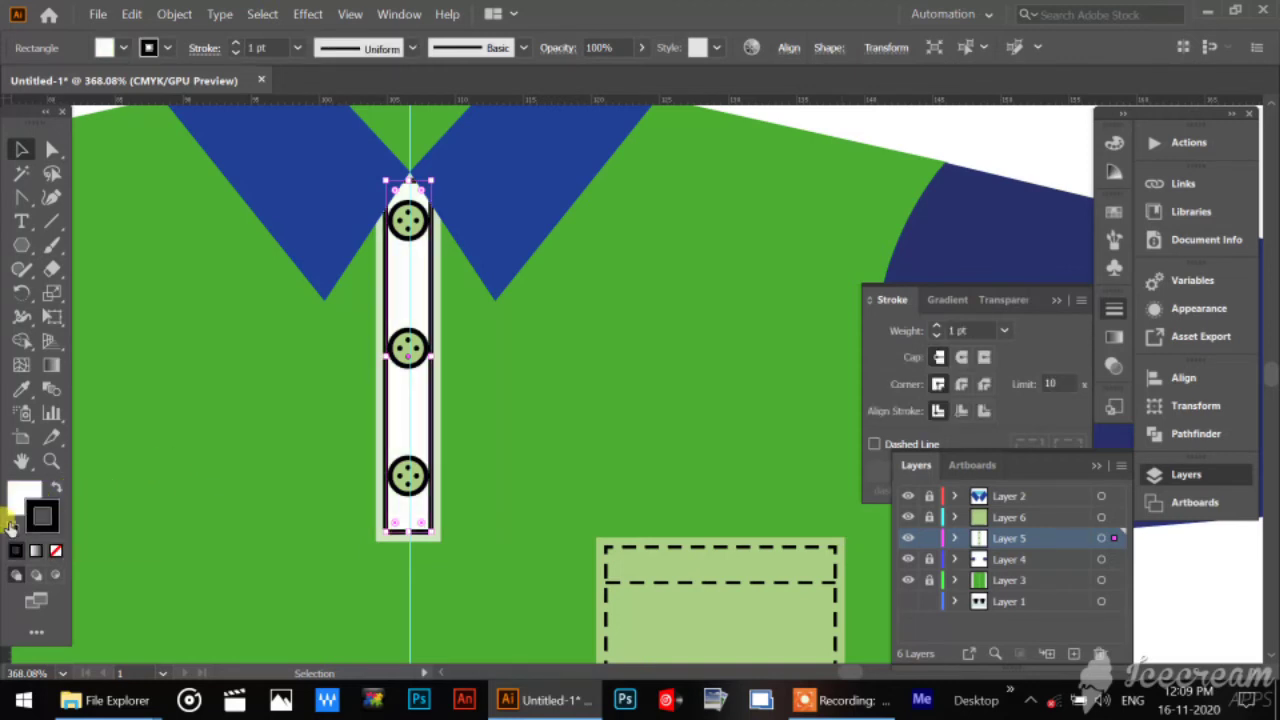
click(269, 441)
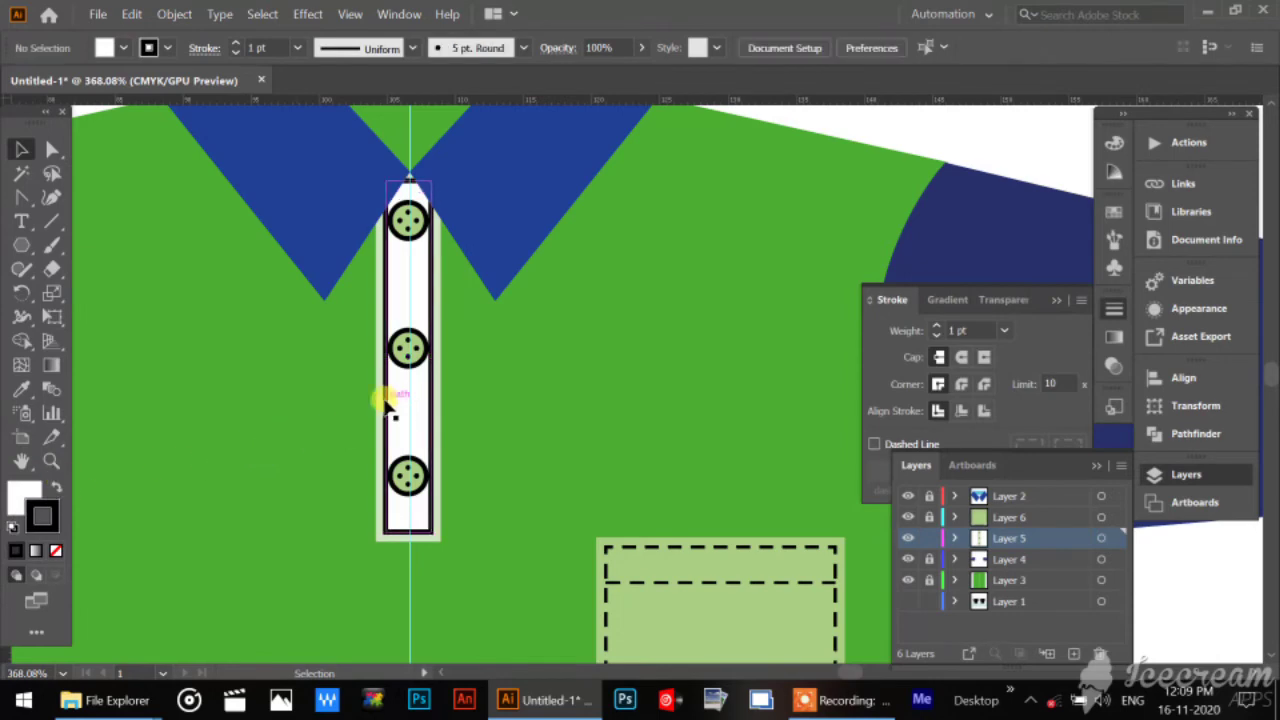
click(392, 410)
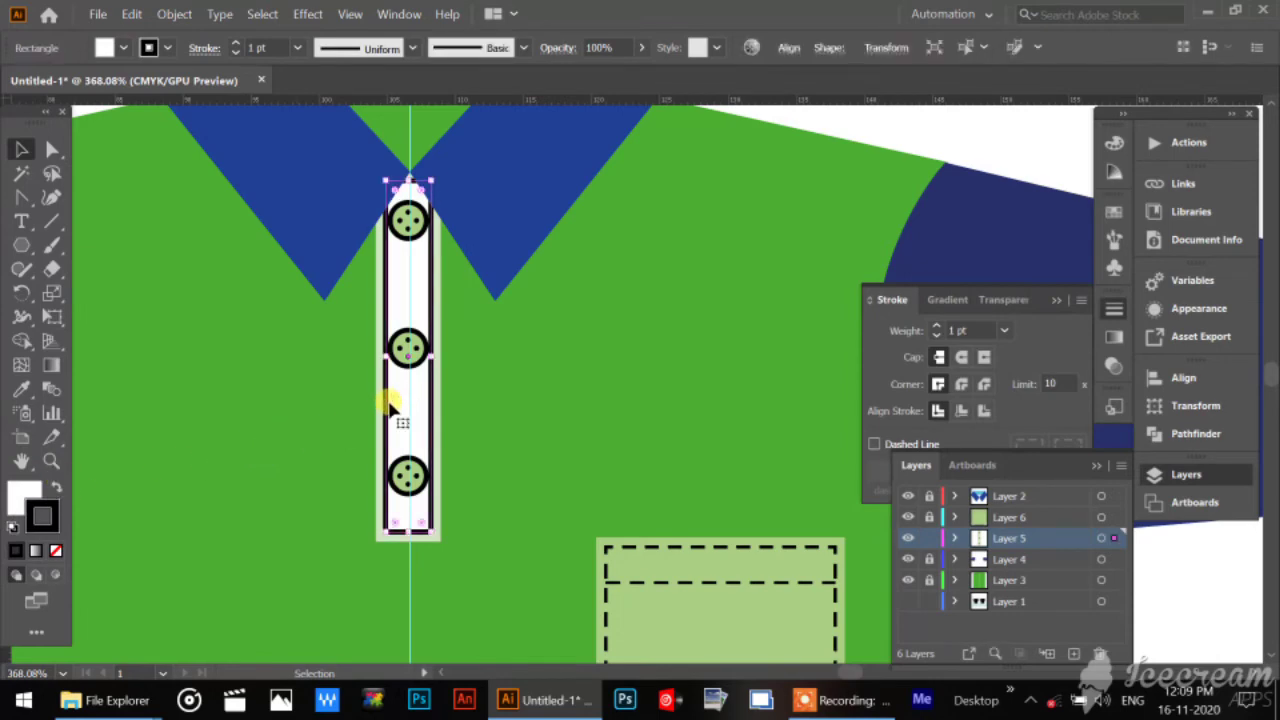
click(262, 47)
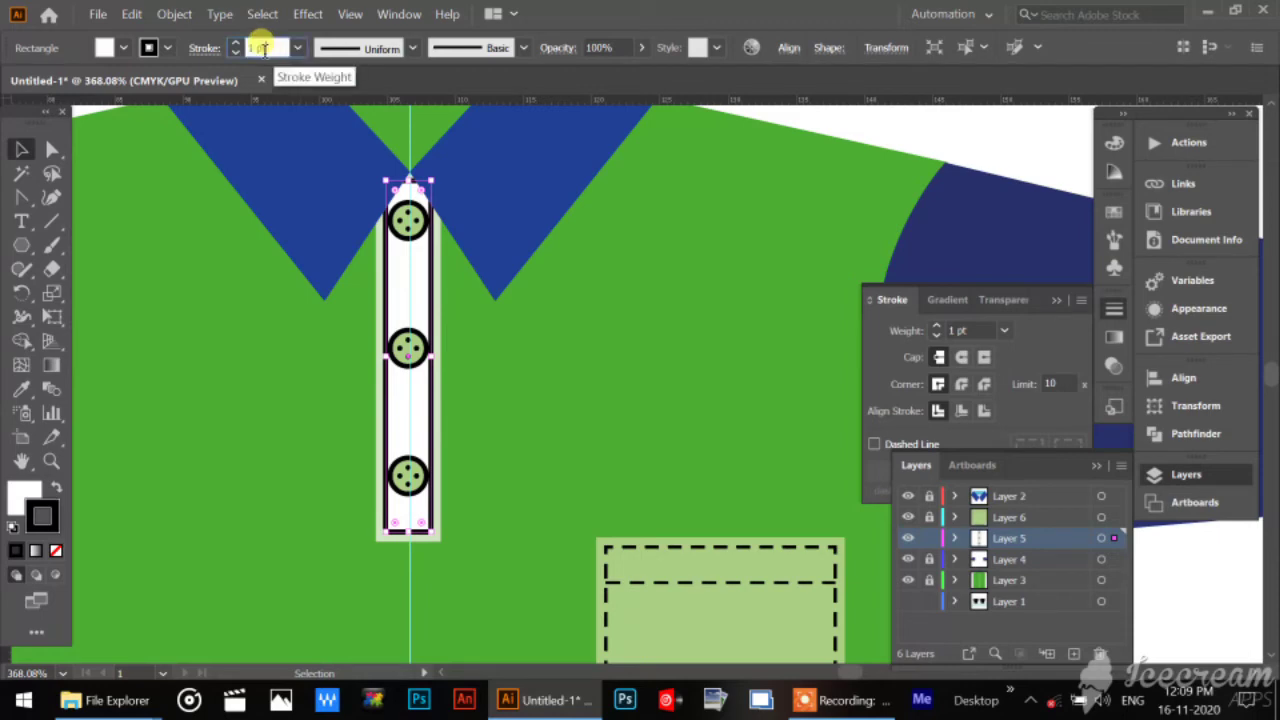
text(0.7)
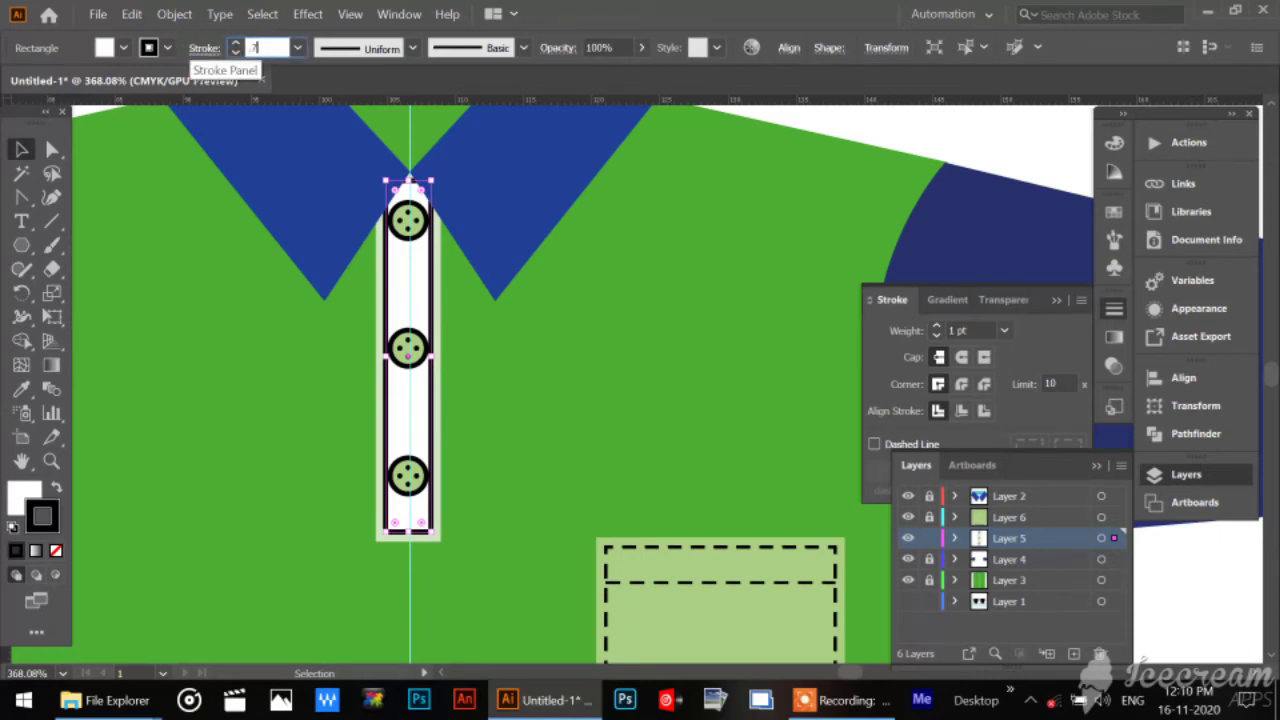
key(Return)
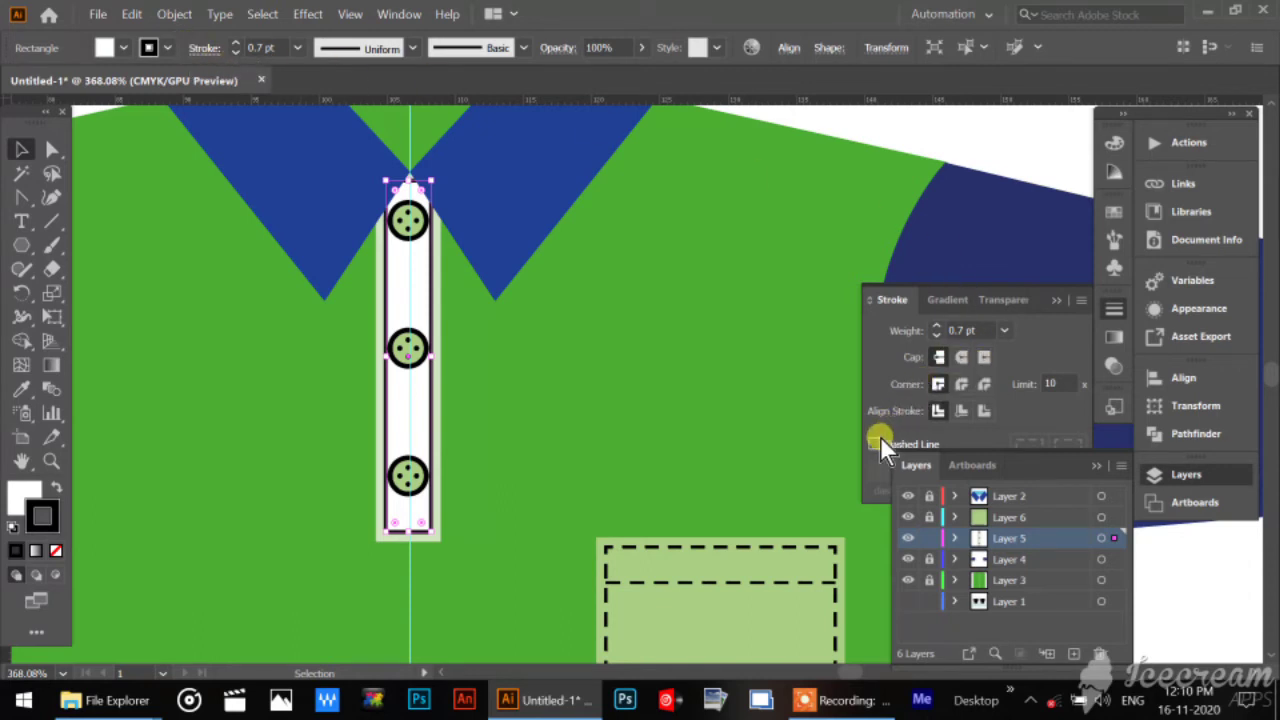
click(552, 412)
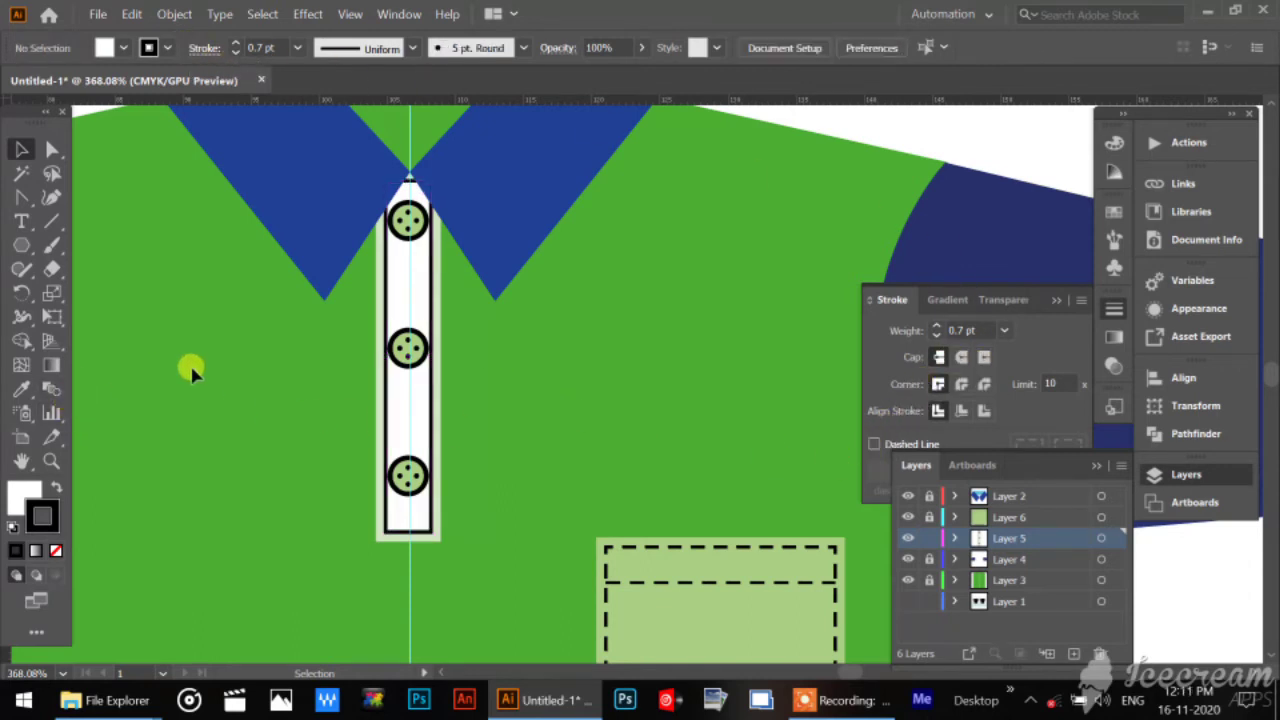
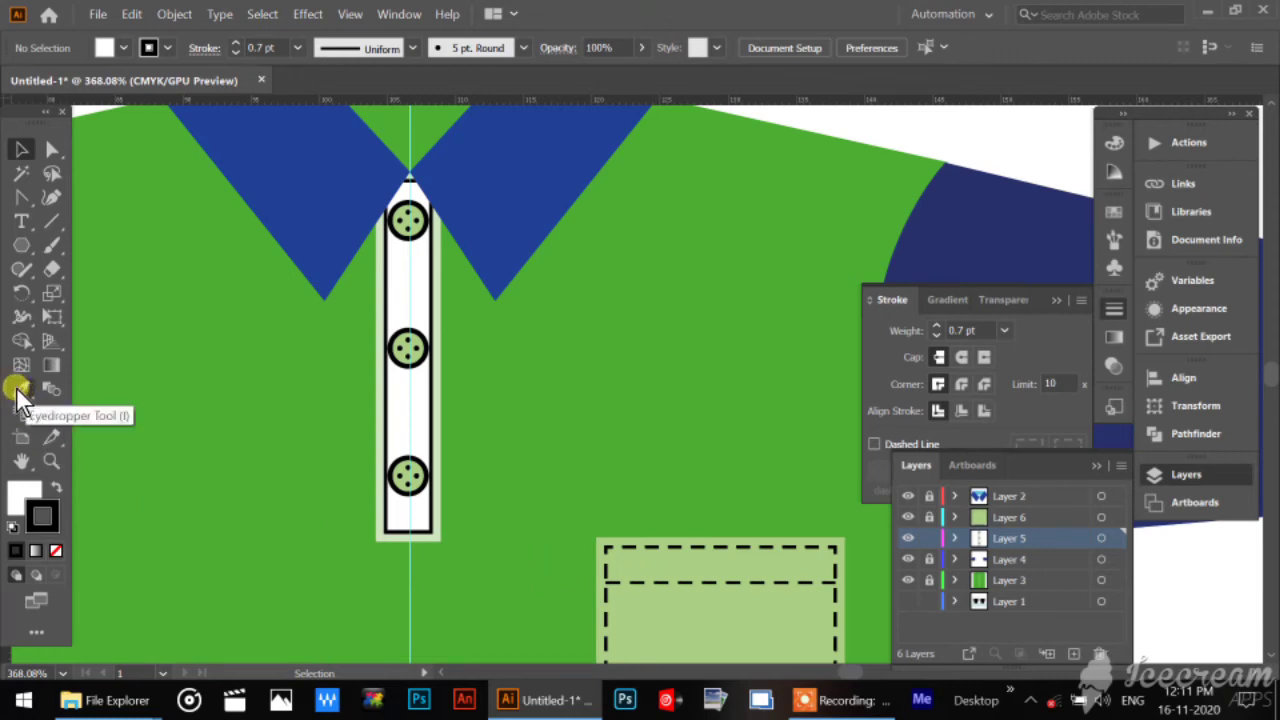
Copy the pocket stitch line's fill and dashed stroke onto the inner placket rectangle with the Eyedropper, and deselect it.
click(433, 323)
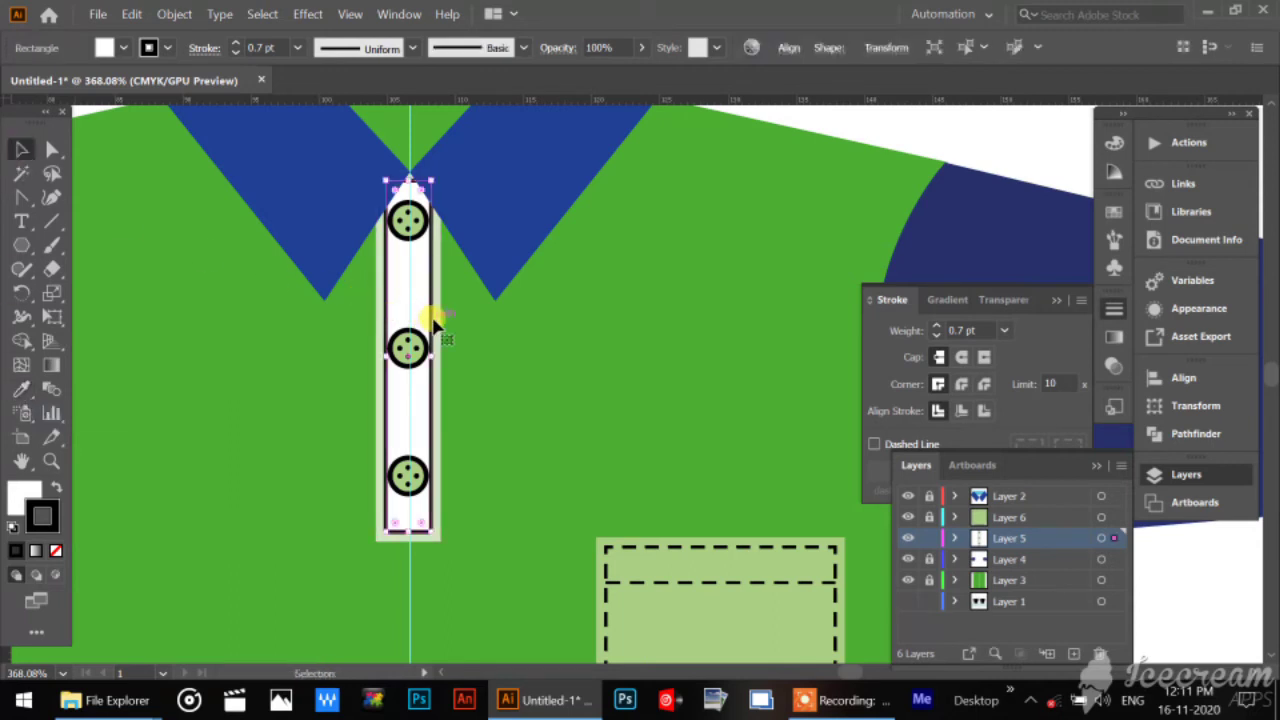
click(22, 390)
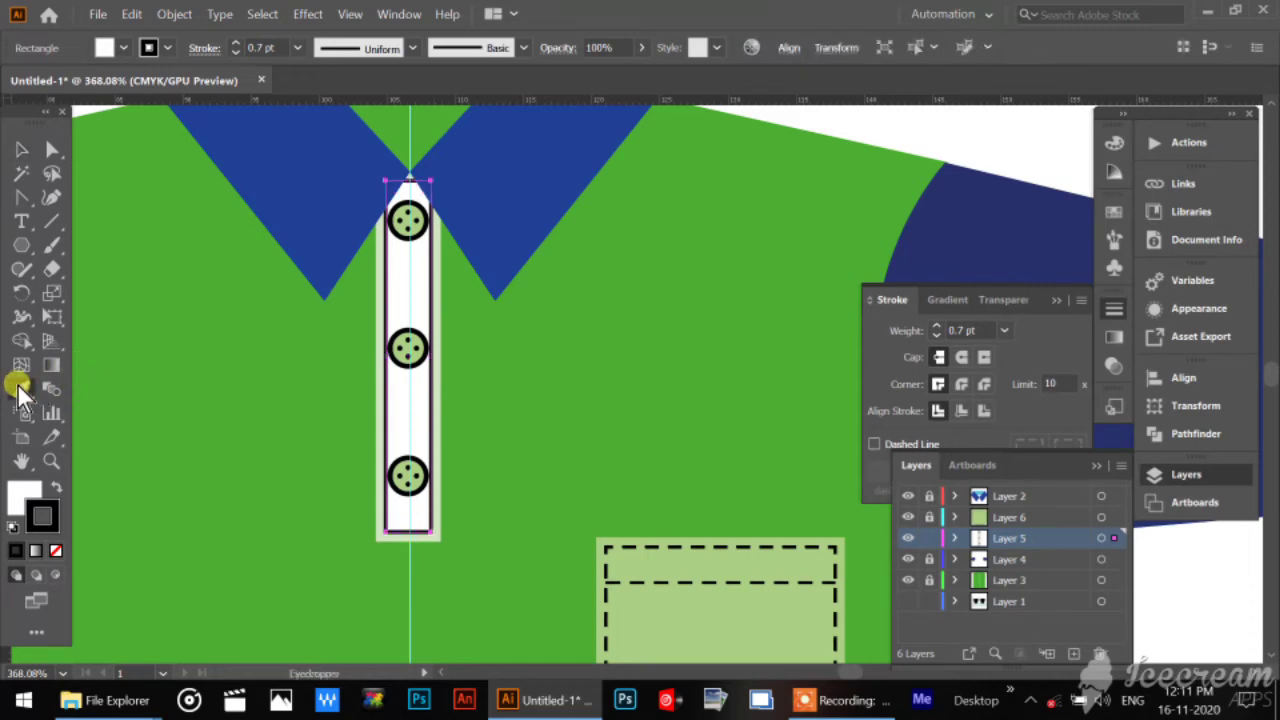
click(607, 553)
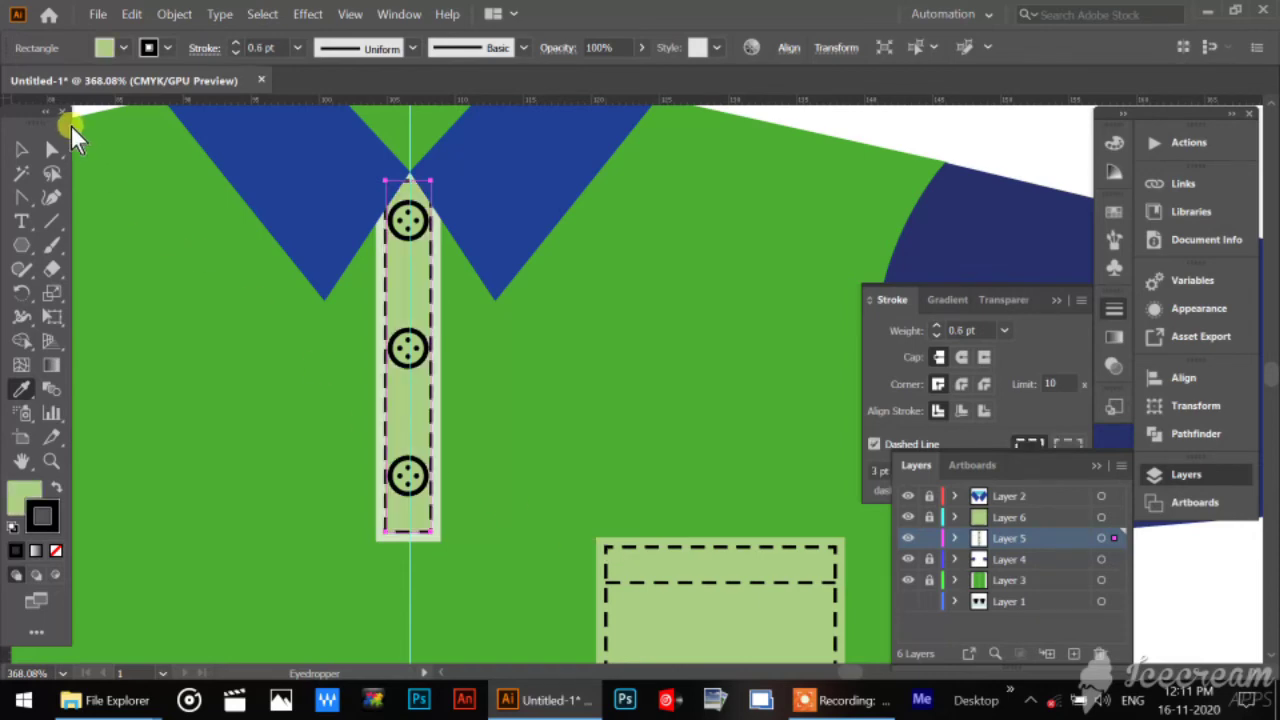
click(22, 148)
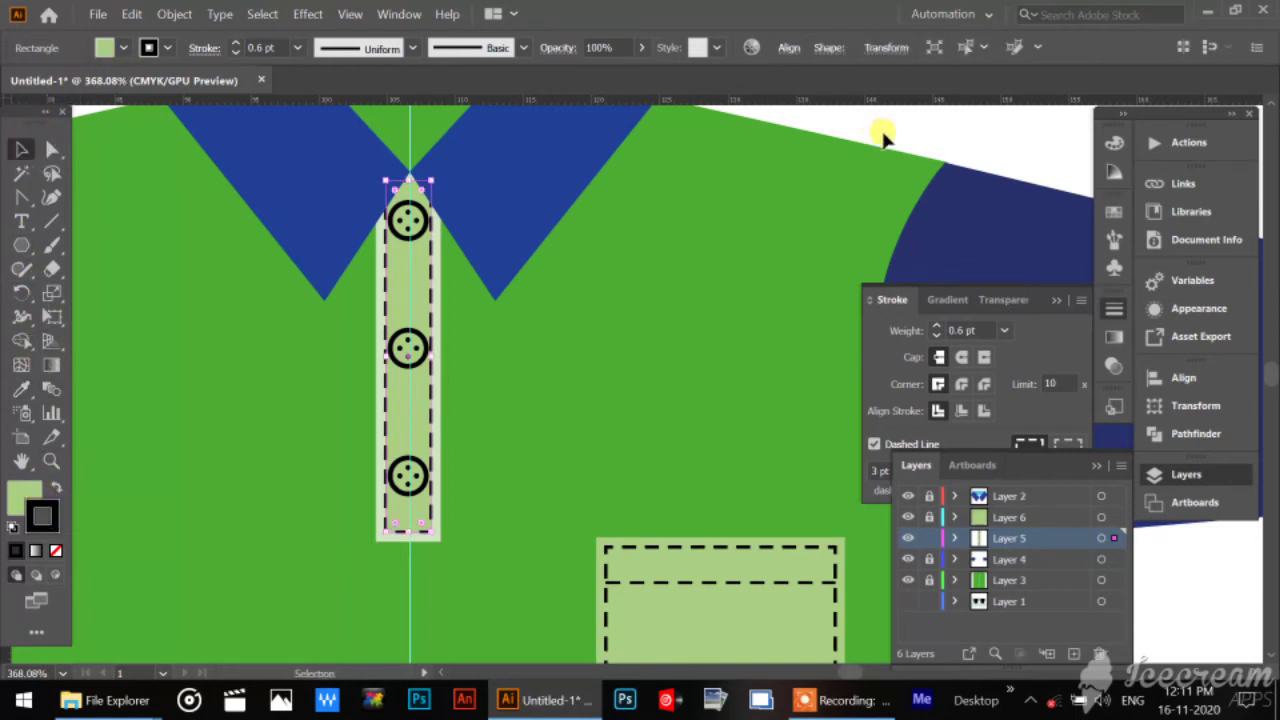
click(950, 137)
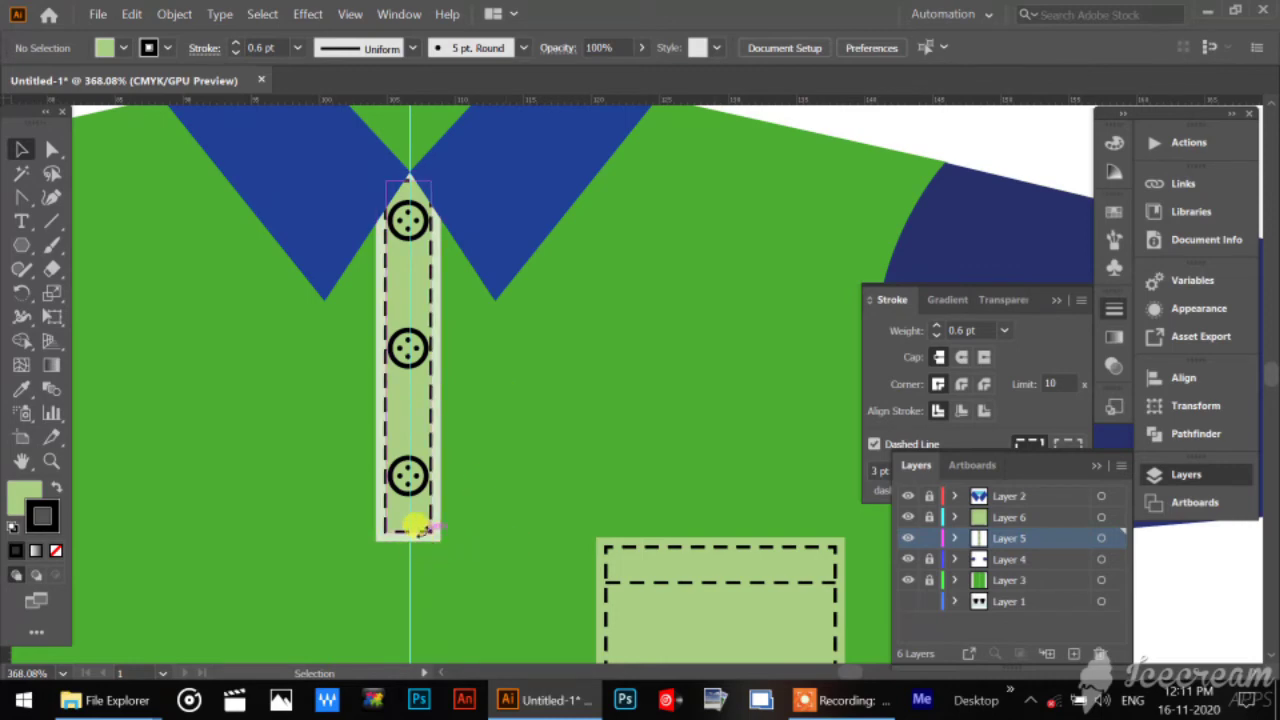
Shorten the dashed inner placket rectangle from its lower edge so it ends just below the lowest button.
click(420, 532)
drag(410, 532, 409, 504)
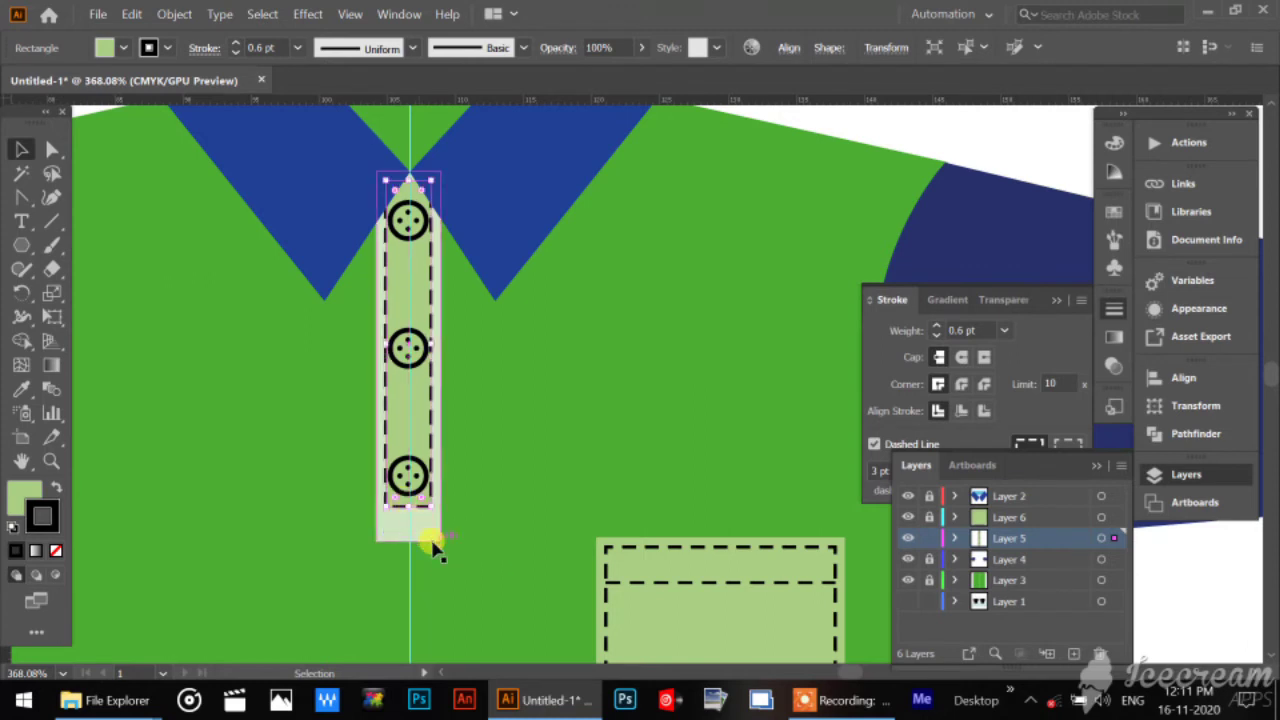
click(427, 537)
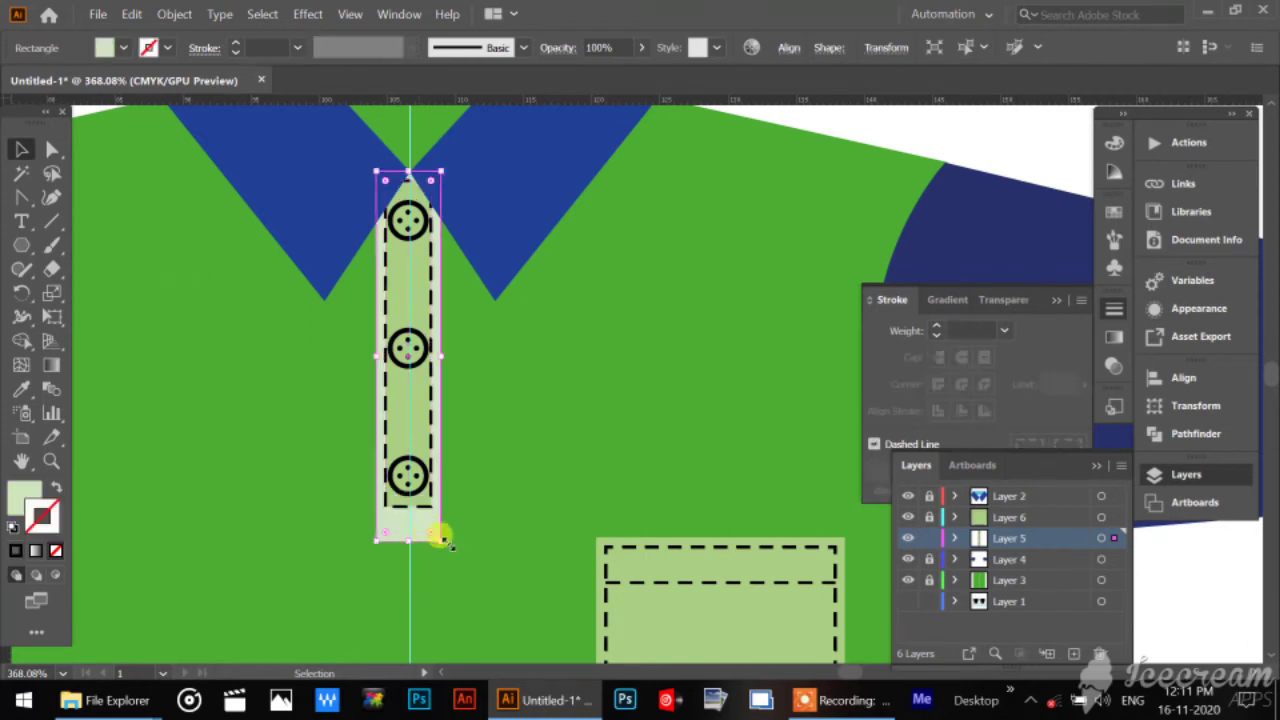
Duplicate the dashed placket rectangle and shrink the copy to a small box filling the placket's bottom end, and deselect it.
click(432, 326)
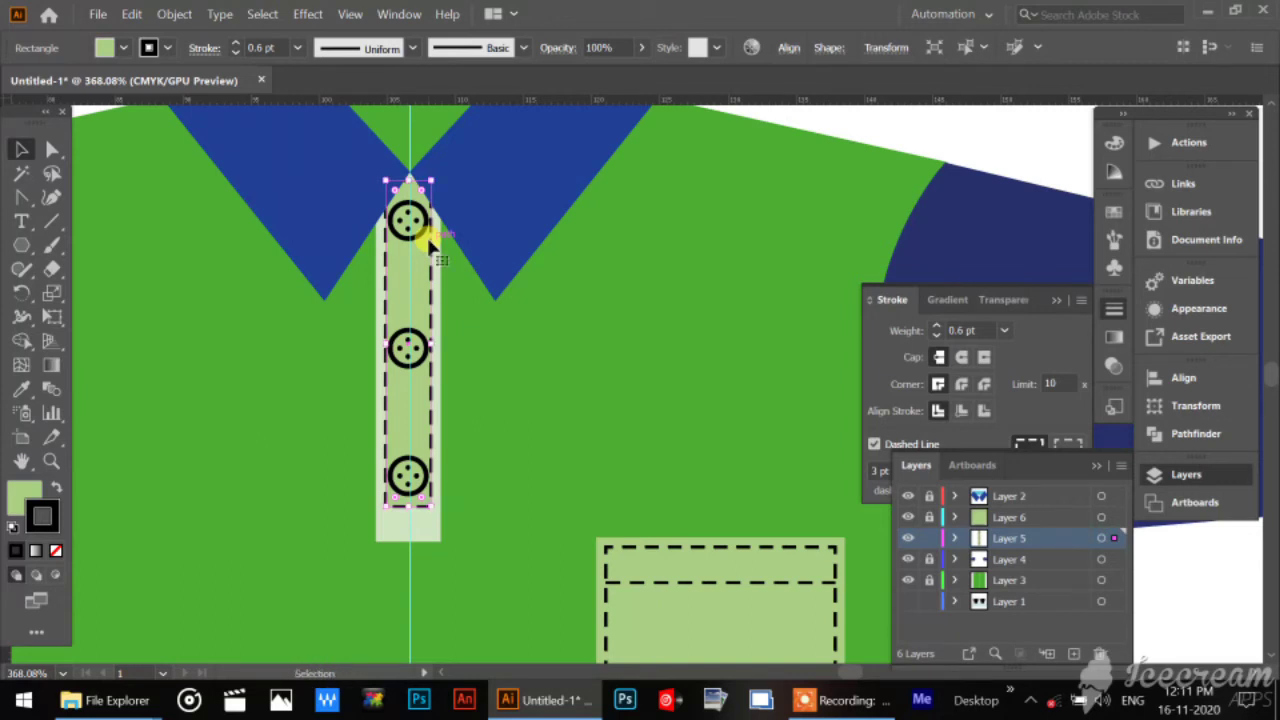
key(ctrl)
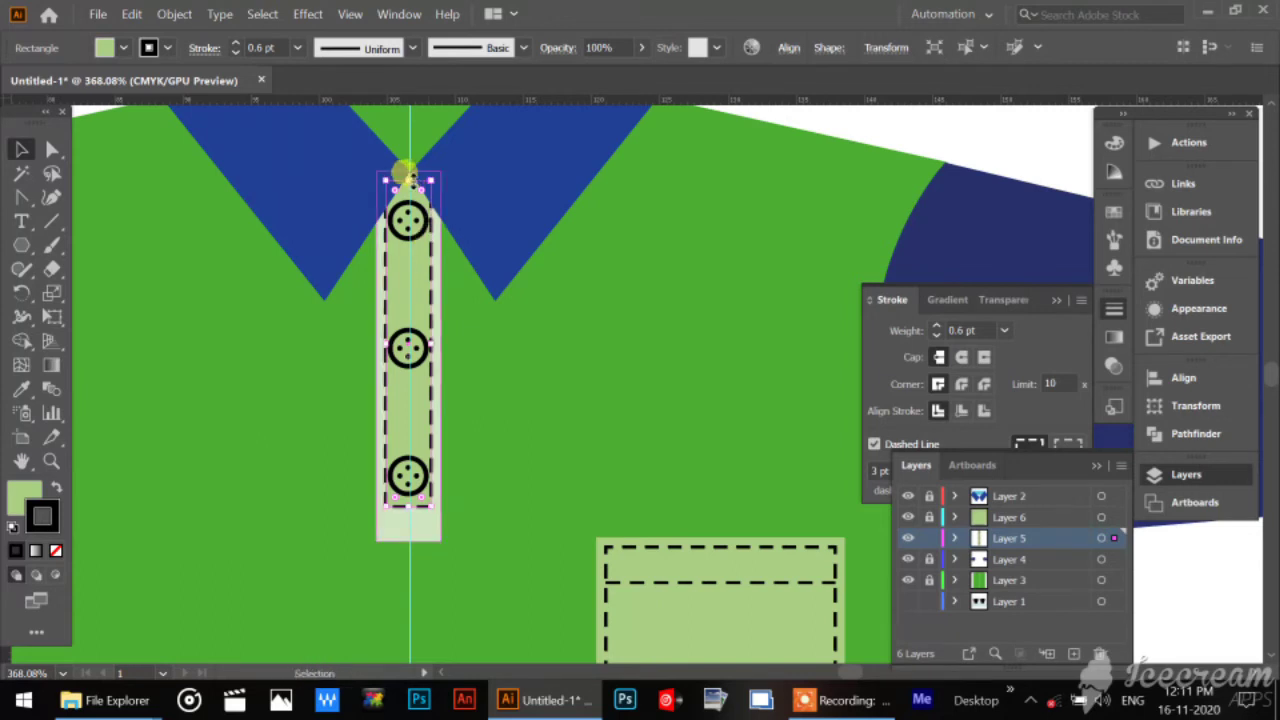
drag(404, 174, 409, 533)
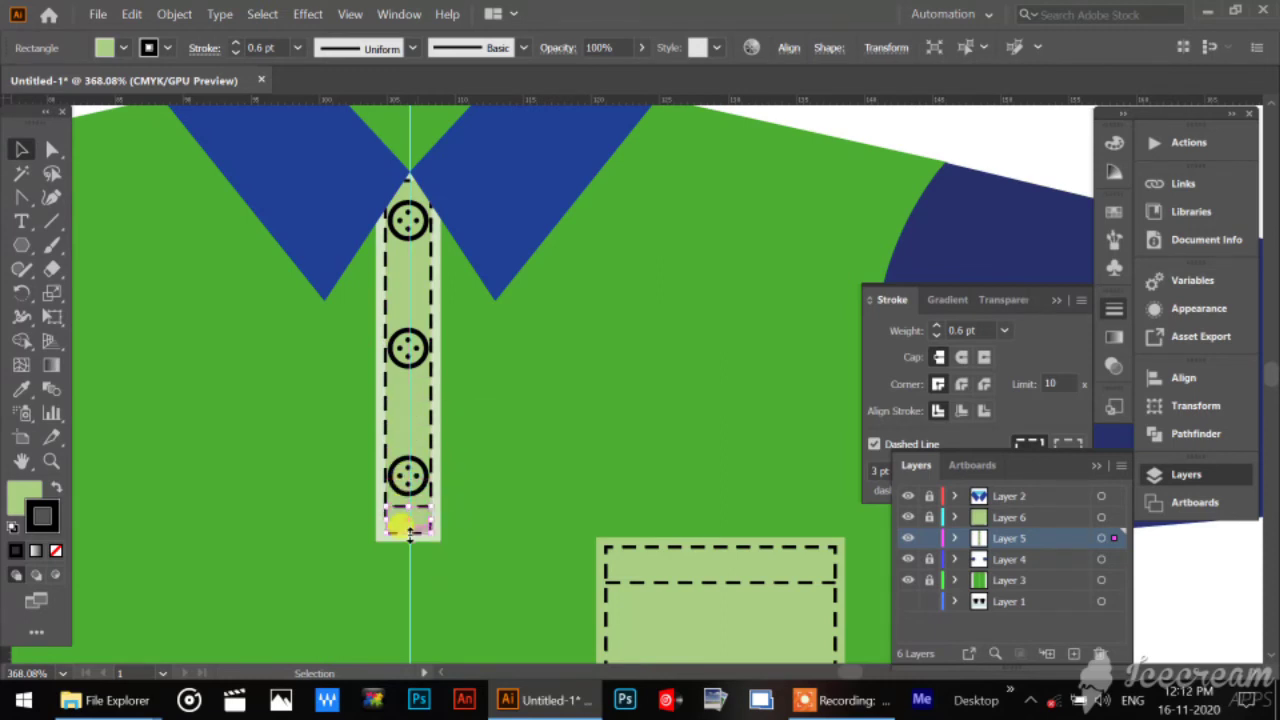
click(968, 137)
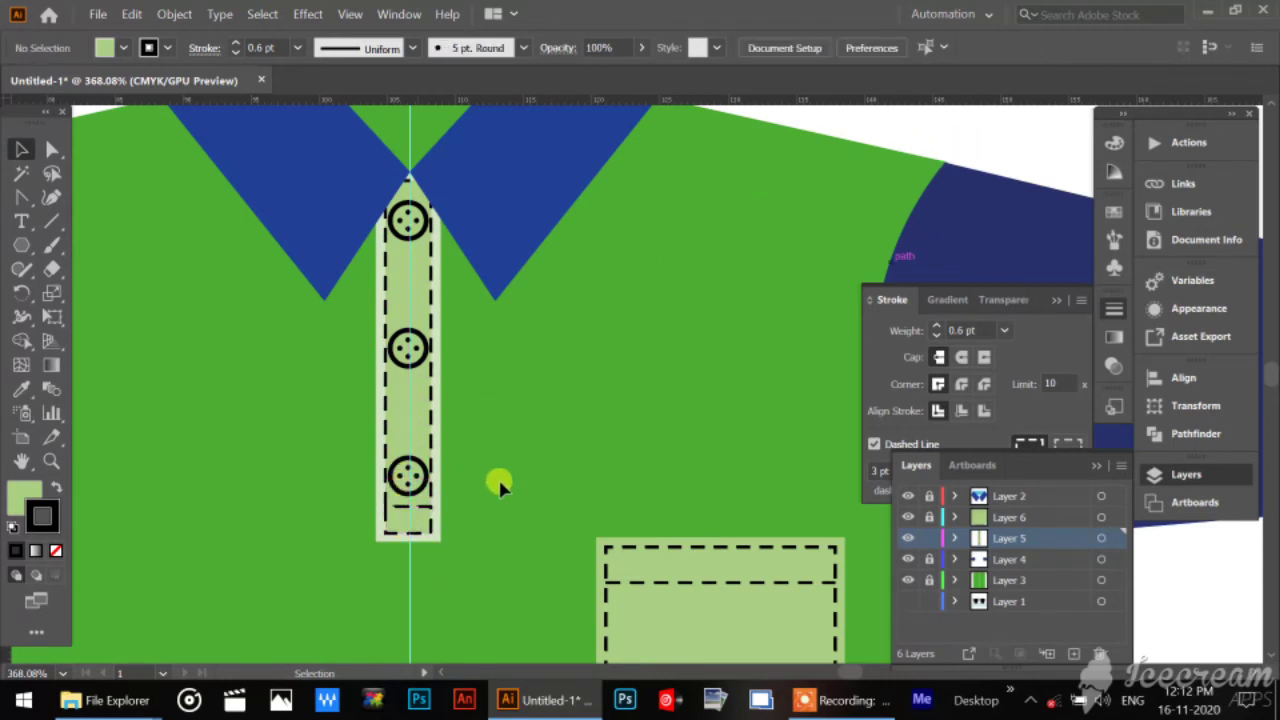
Nudge the small dashed box down and shorten the long dashed rectangle slightly to leave a gap between them.
click(427, 526)
key(Down)
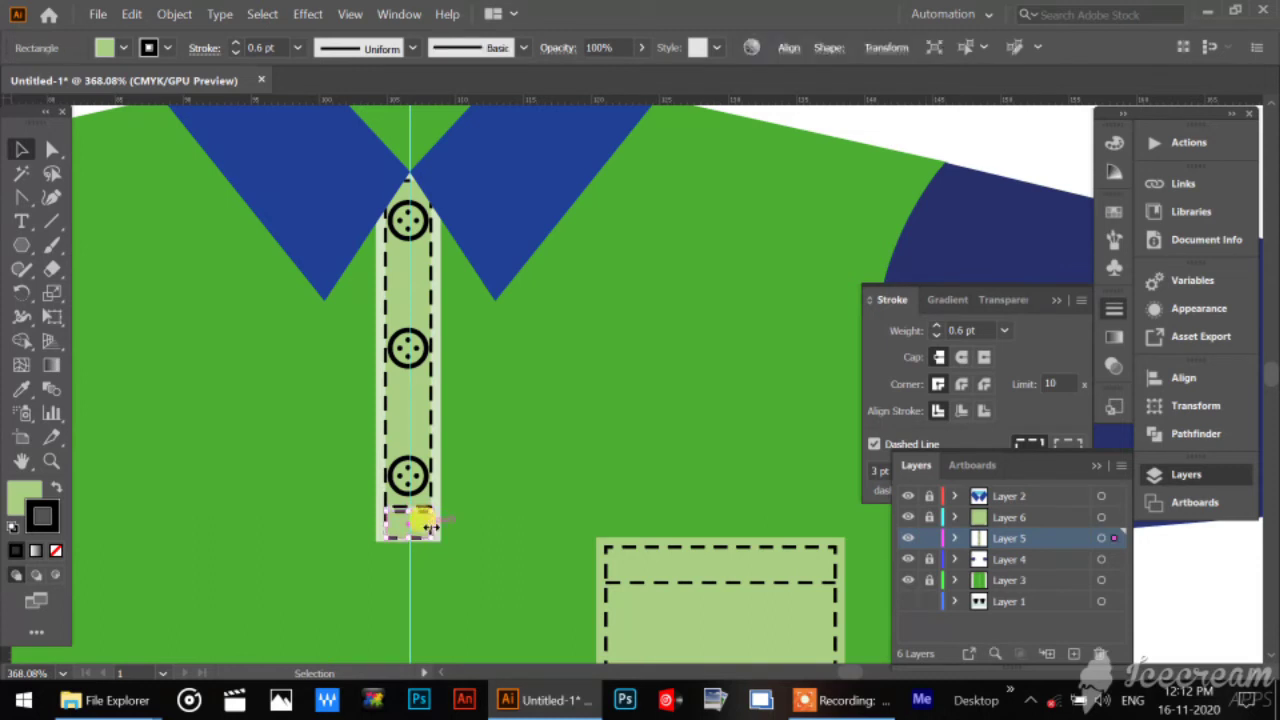
click(430, 482)
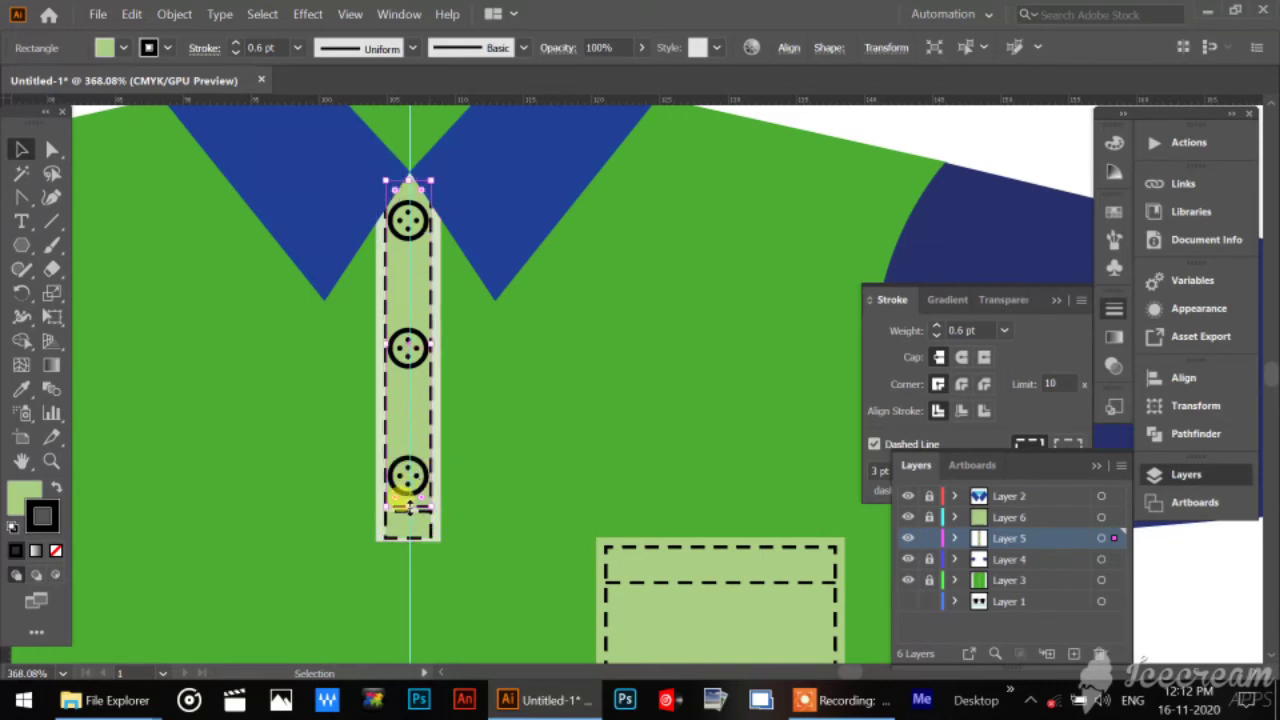
drag(409, 506, 408, 497)
click(703, 415)
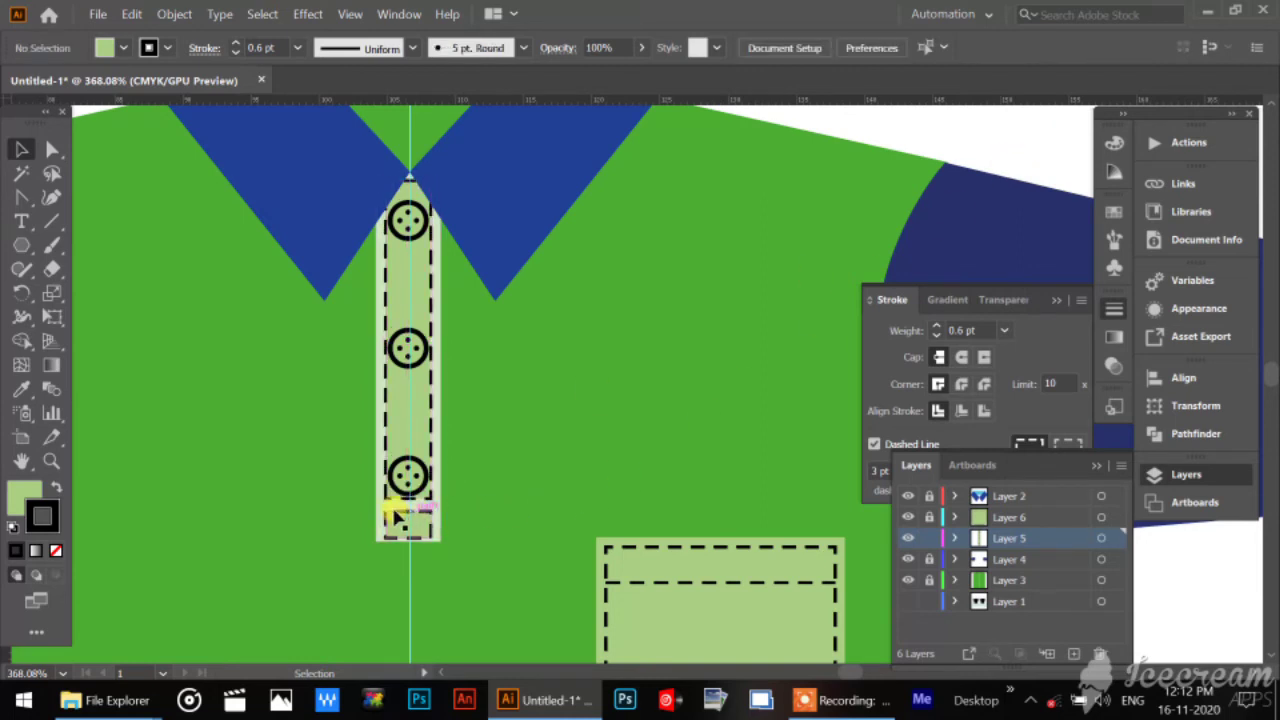
Set the dash length of both dashed placket rectangles to 2 pt.
click(413, 537)
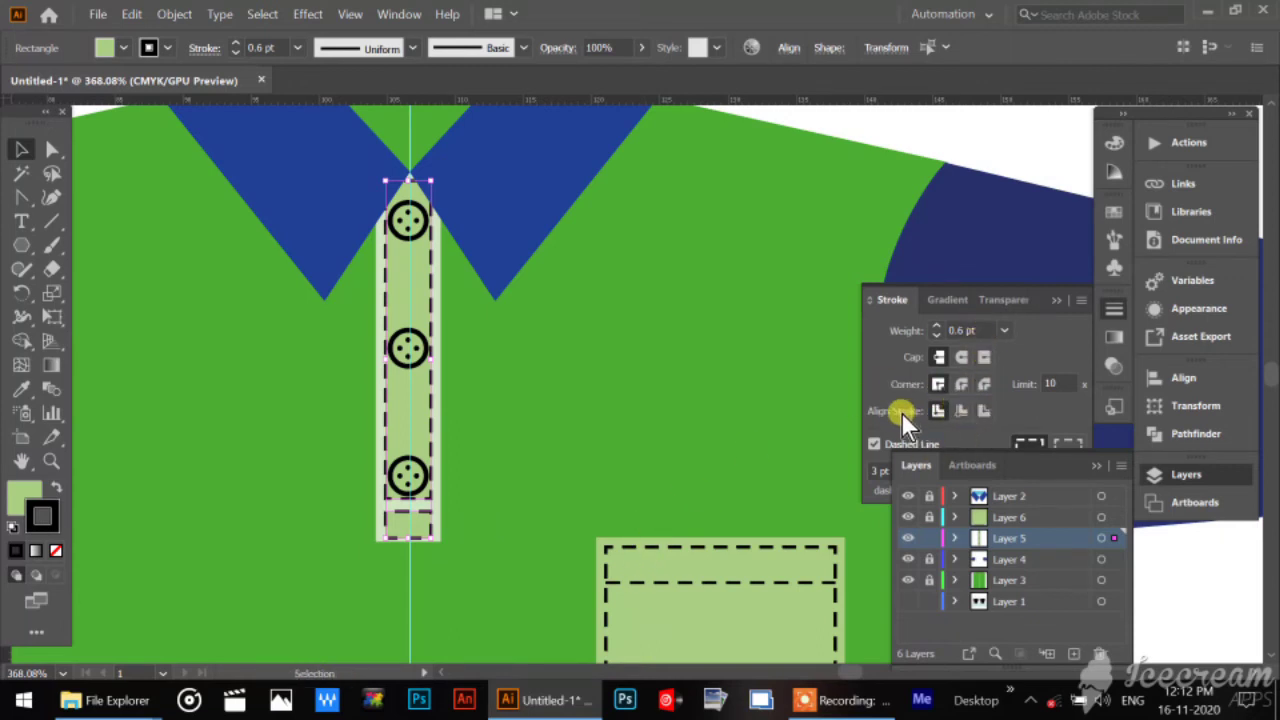
click(876, 372)
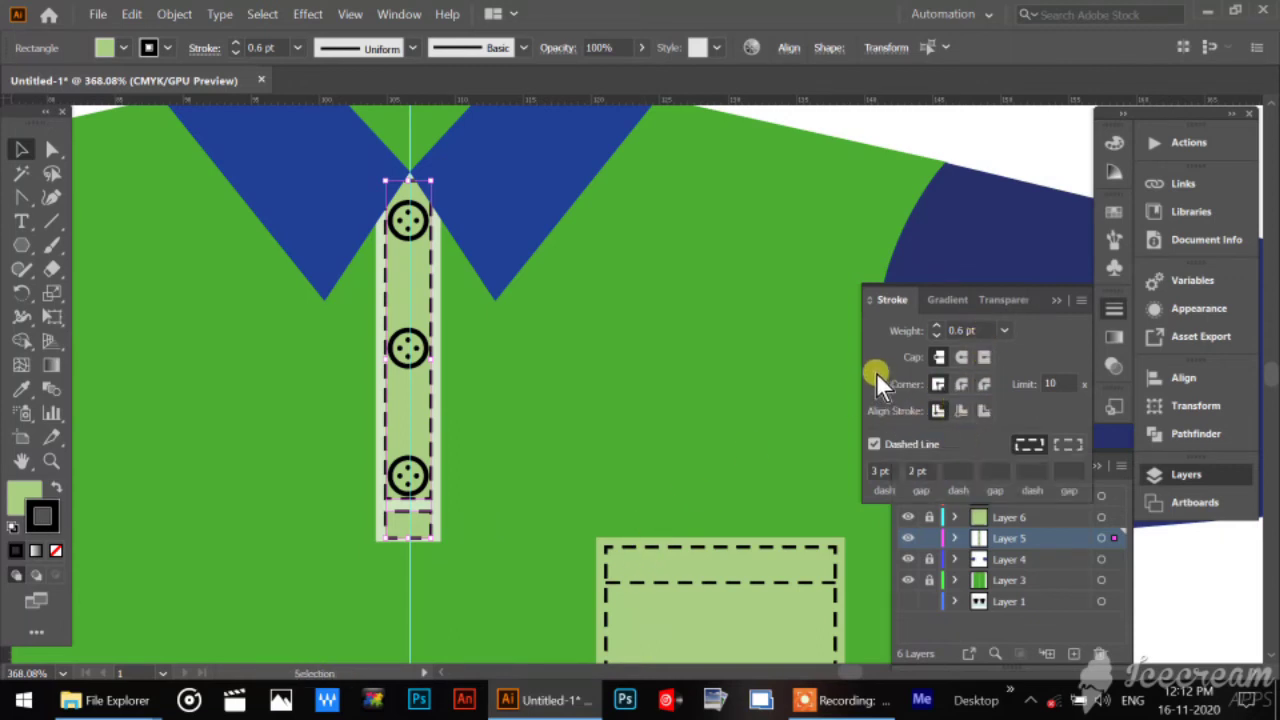
click(879, 470)
text(2)
key(Return)
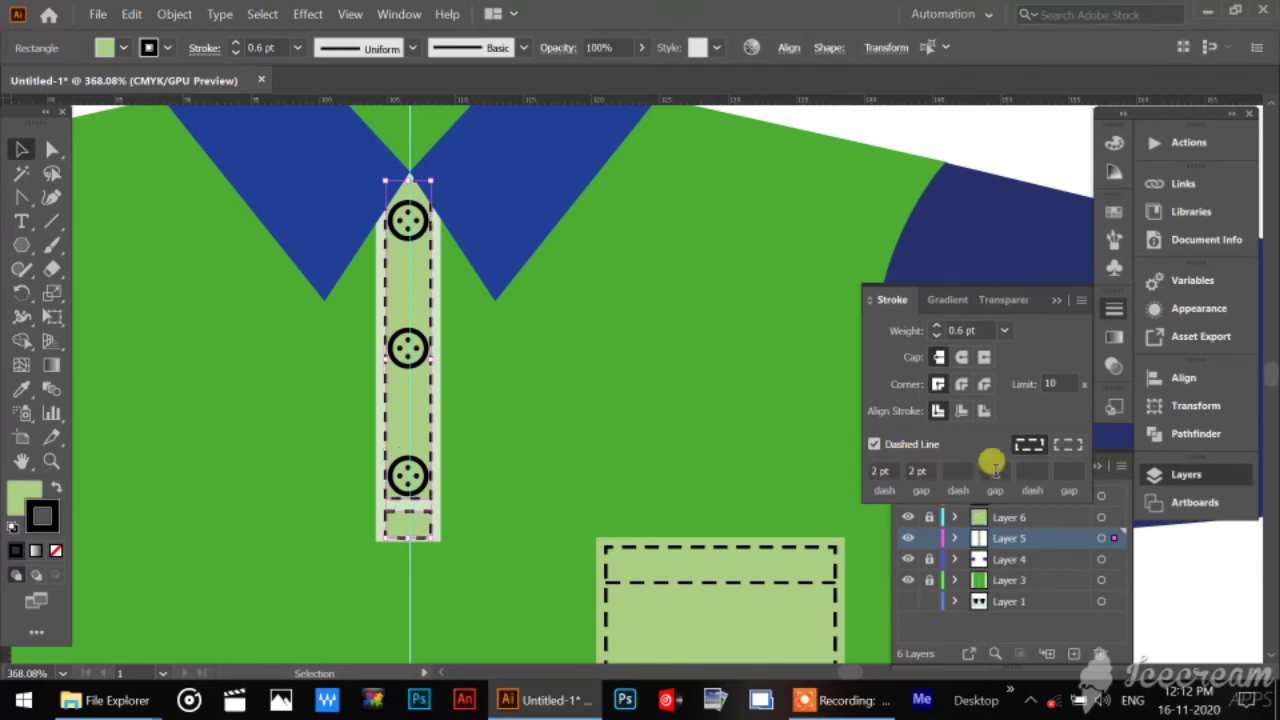
Unlock Layers 4 and 6, toggling Layer 6's visibility to check that it holds the pocket.
click(964, 622)
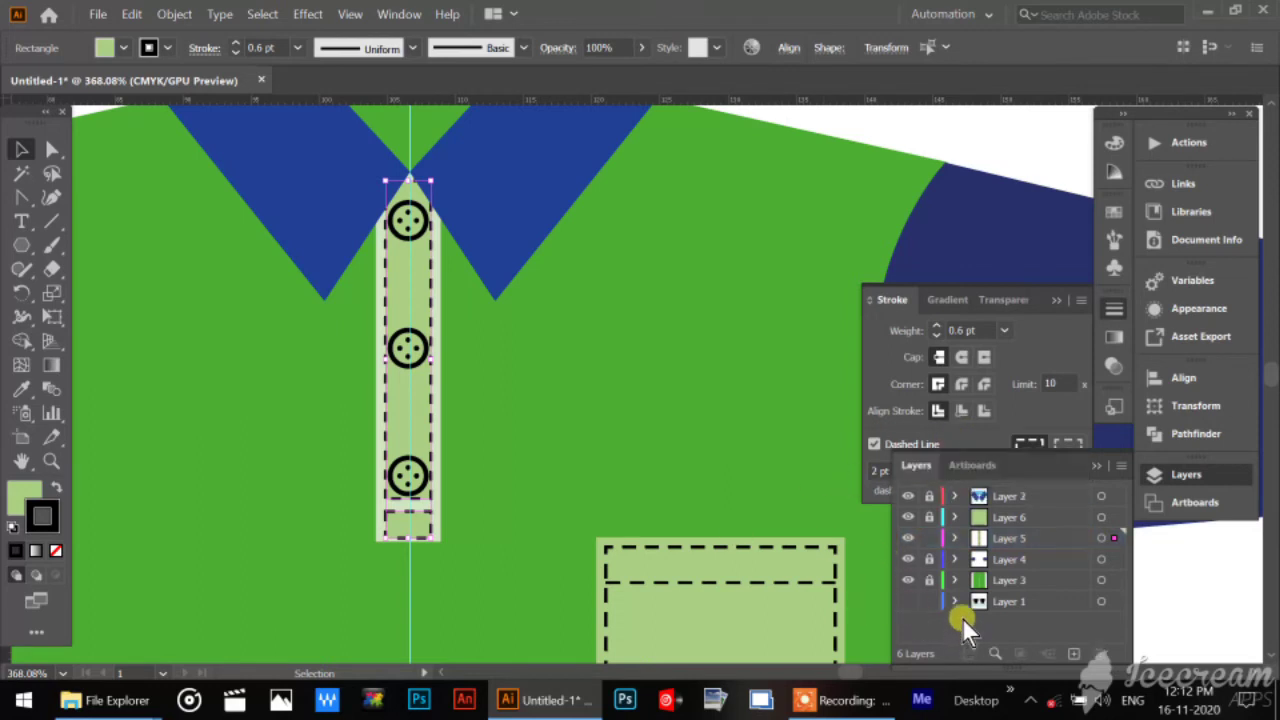
click(929, 562)
click(899, 561)
click(899, 561)
click(906, 515)
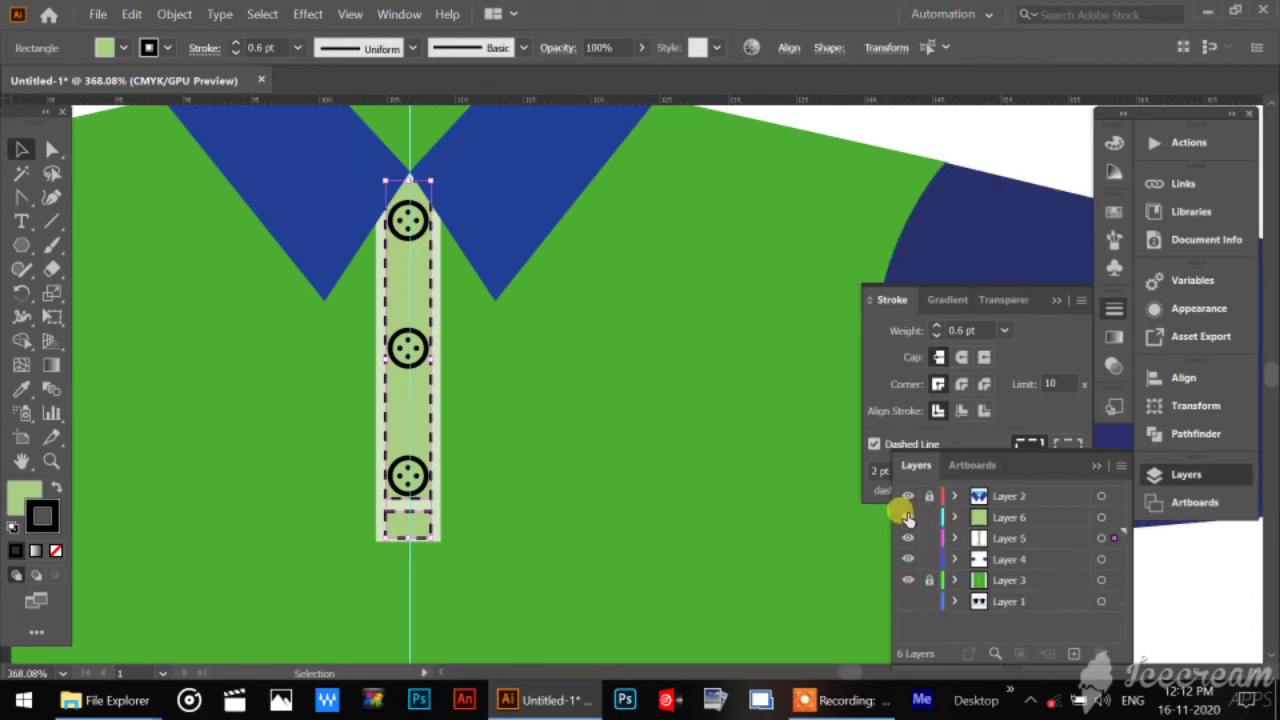
click(907, 516)
Set the dash length of the pocket's outline stitching and horizontal stitch line to 2 pt, and deselect them.
click(780, 591)
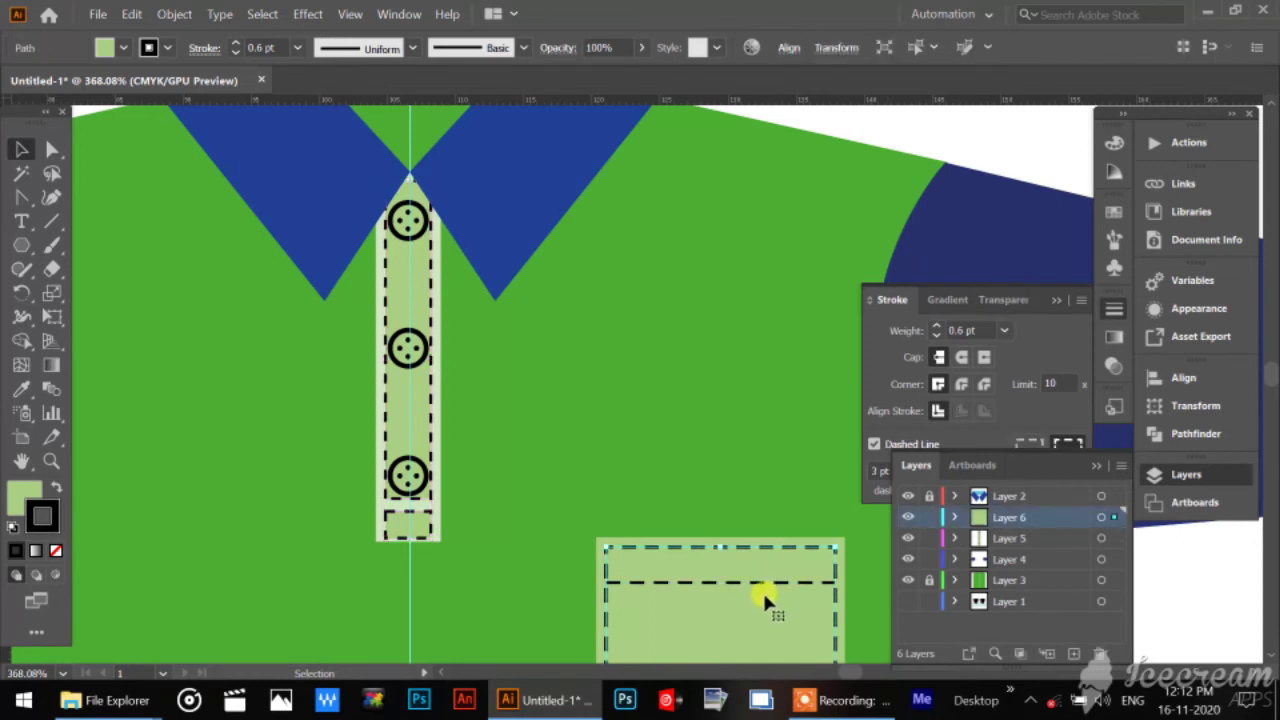
shift+click(761, 577)
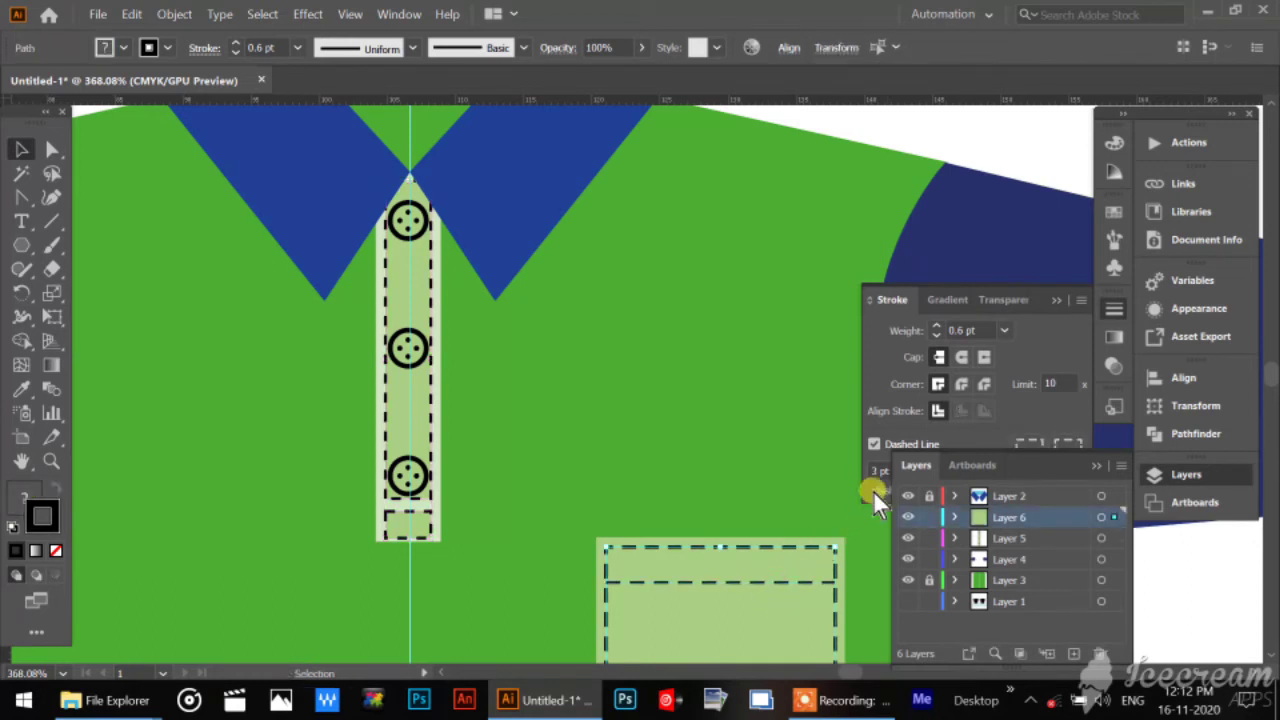
click(915, 429)
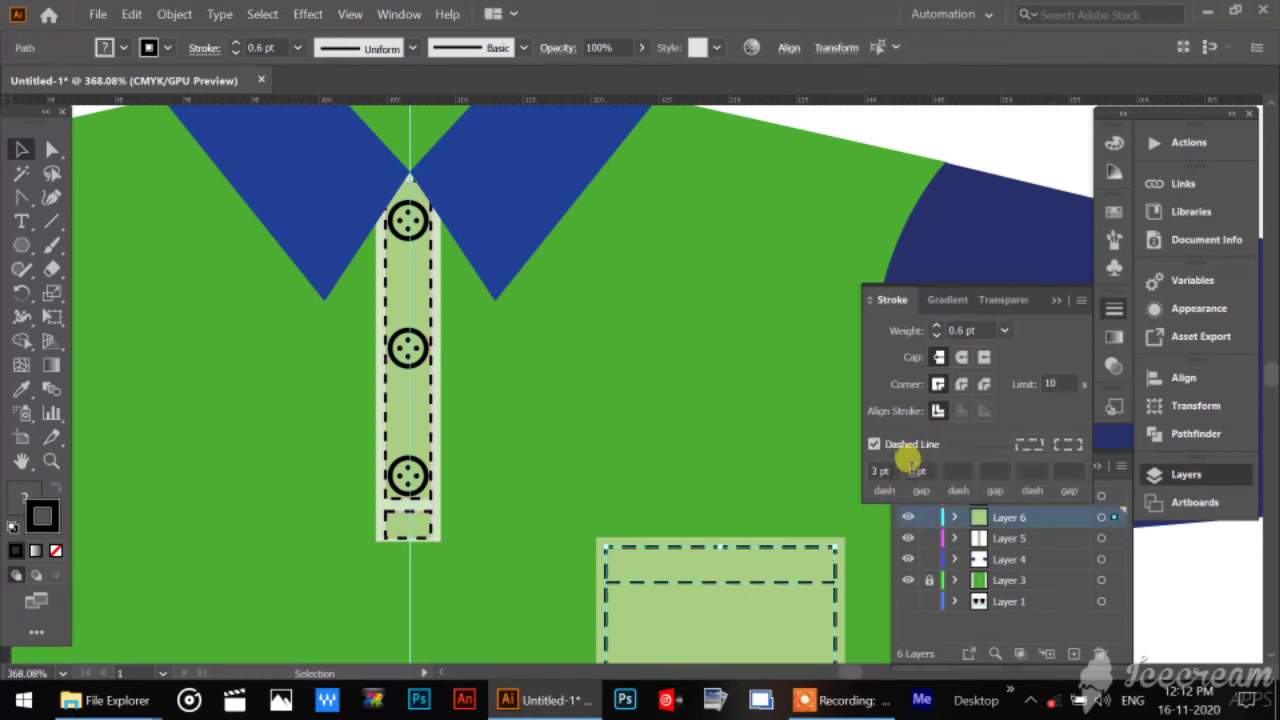
drag(890, 468, 733, 476)
text(2)
key(Return)
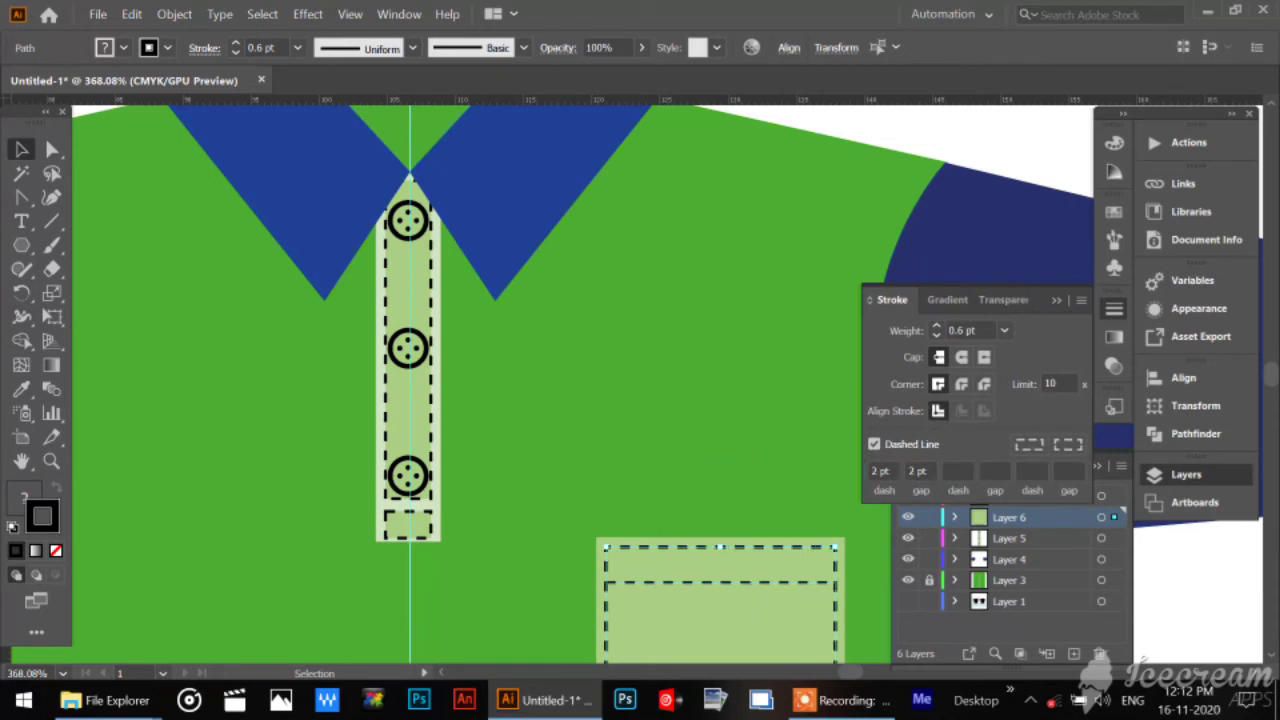
click(688, 336)
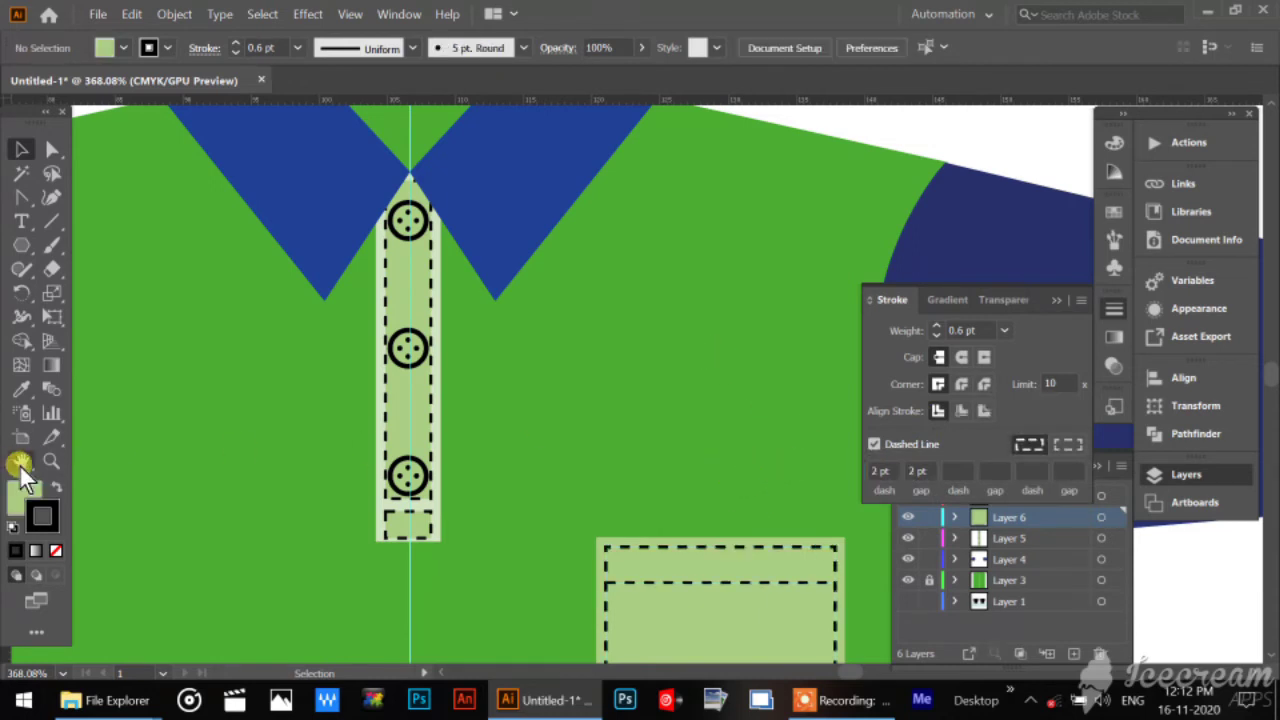
Check that the sleeves are on Layer 4 by toggling its visibility, and lock Layers 5 and 6.
double_click(20, 462)
click(48, 464)
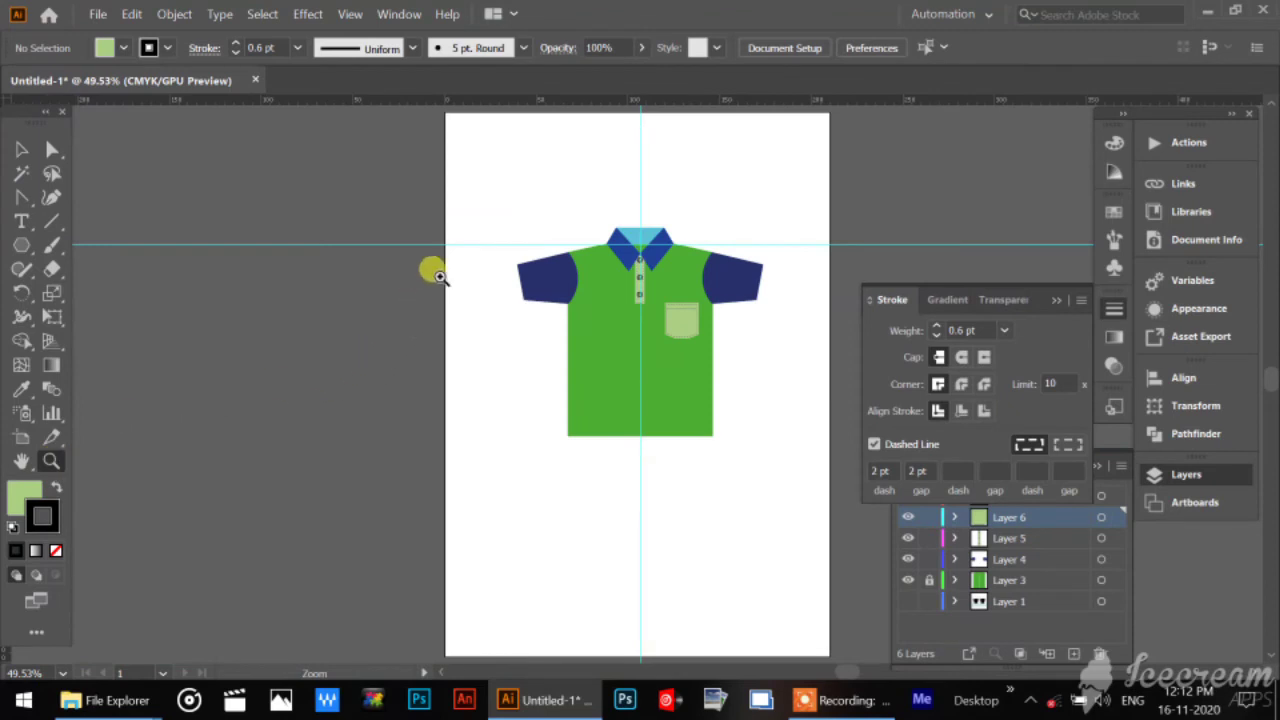
drag(501, 206, 619, 382)
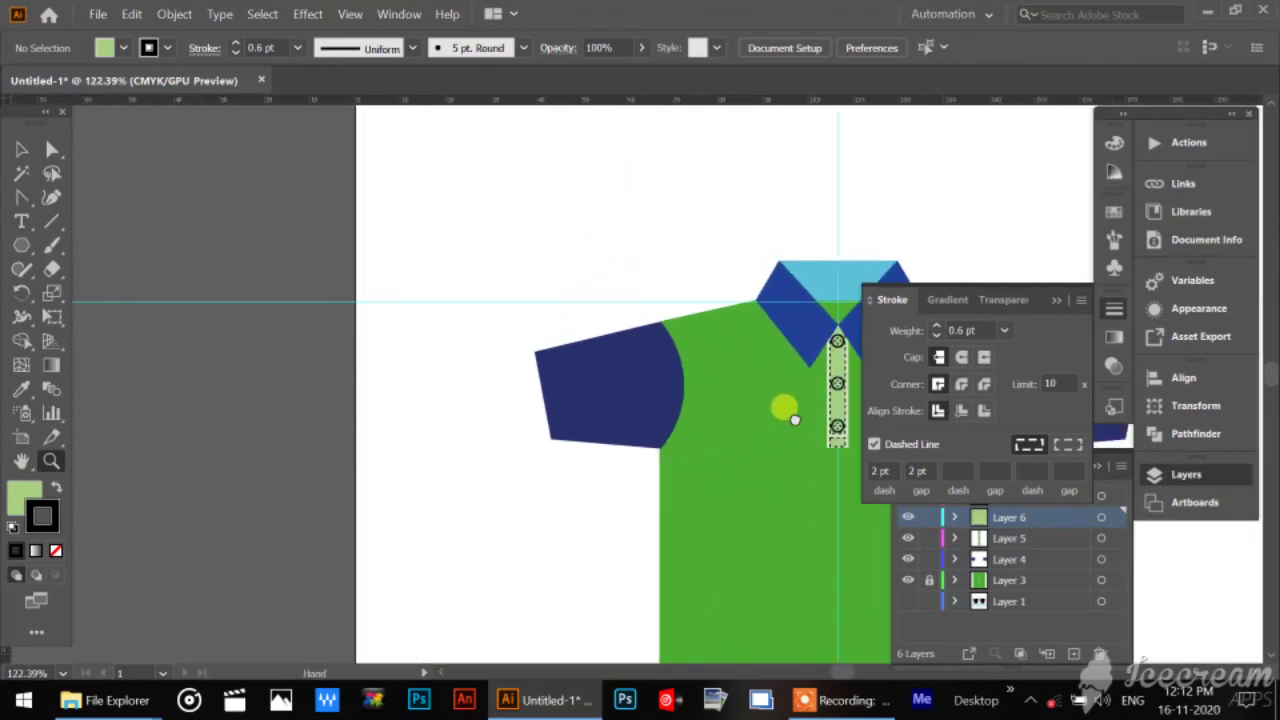
drag(786, 409, 464, 289)
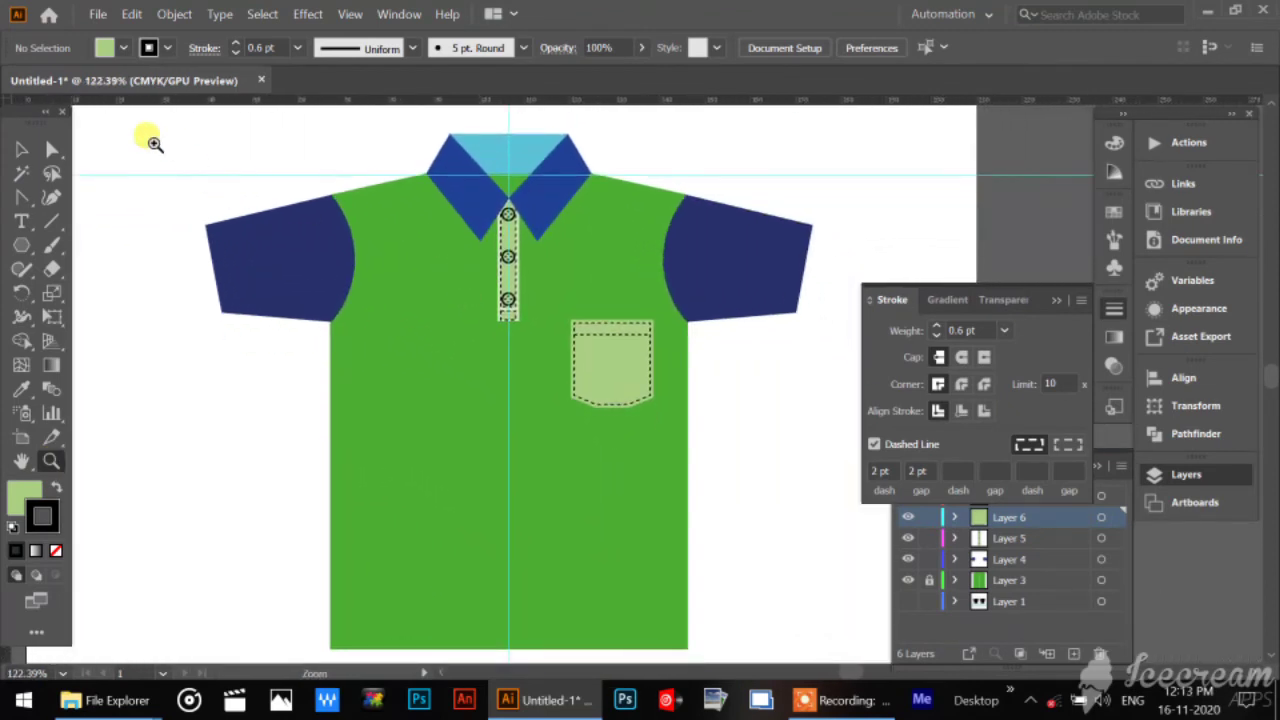
click(21, 148)
click(240, 232)
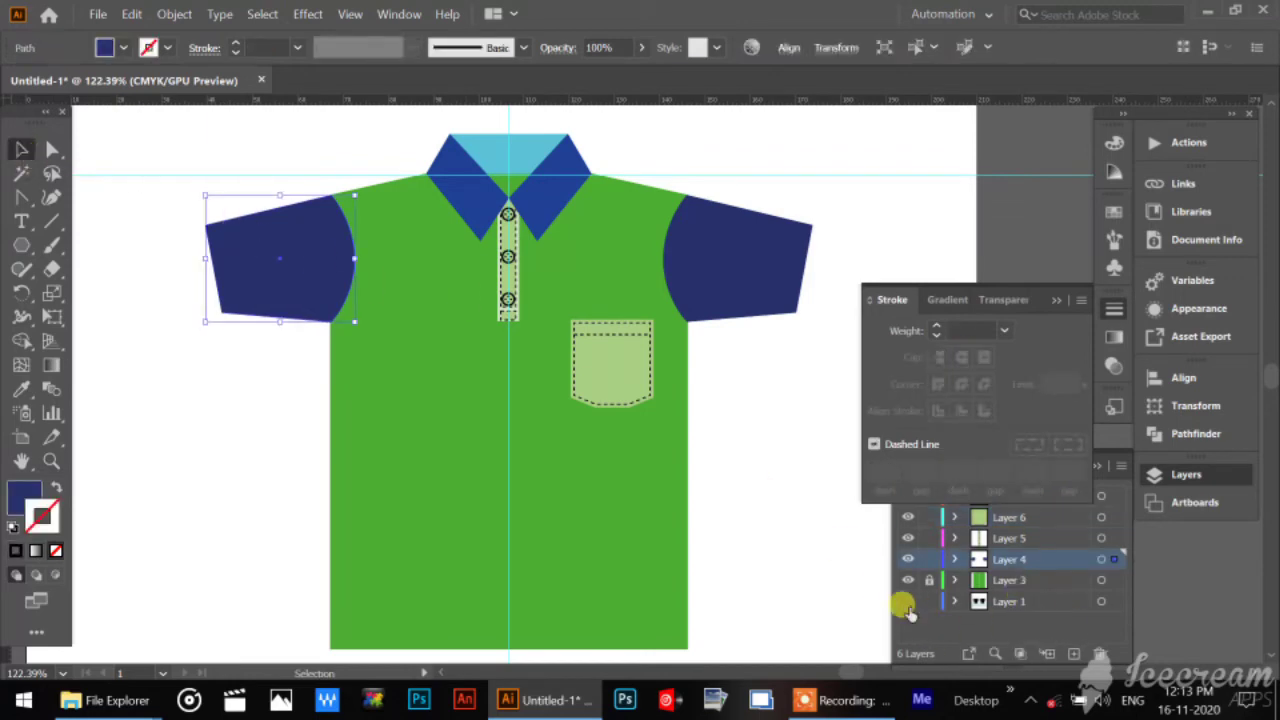
click(1036, 621)
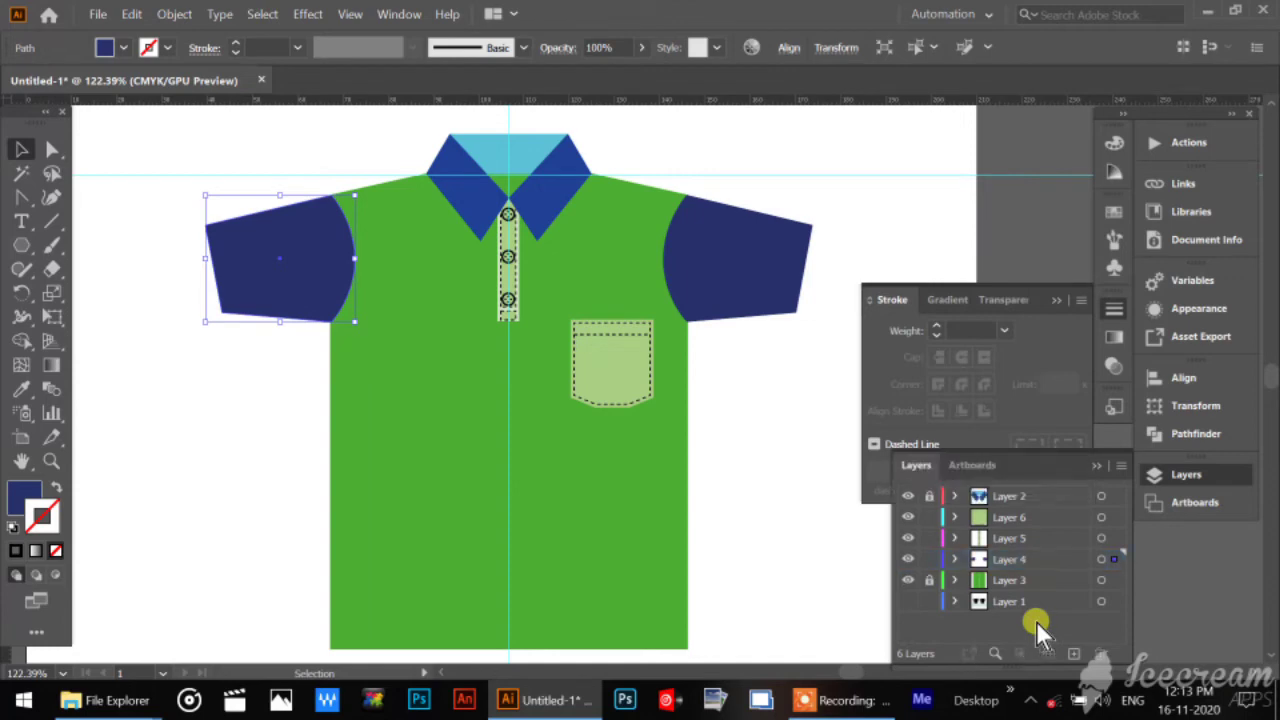
click(908, 559)
click(908, 559)
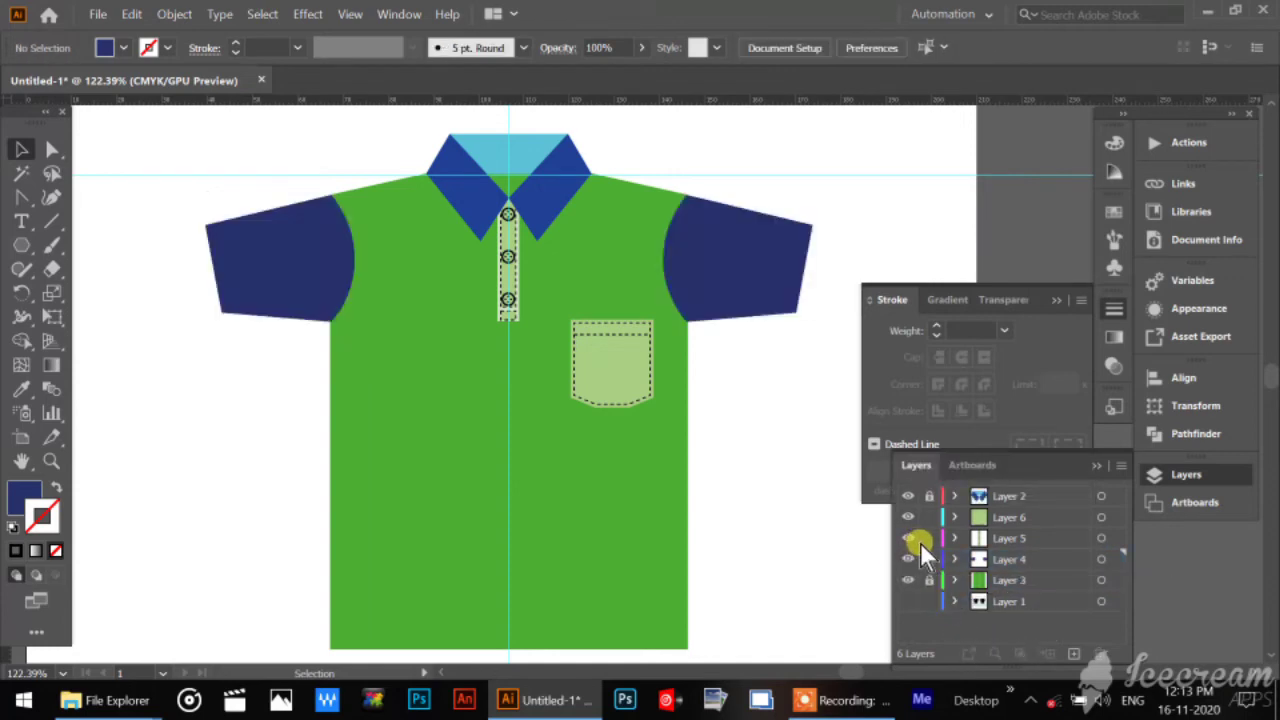
click(929, 538)
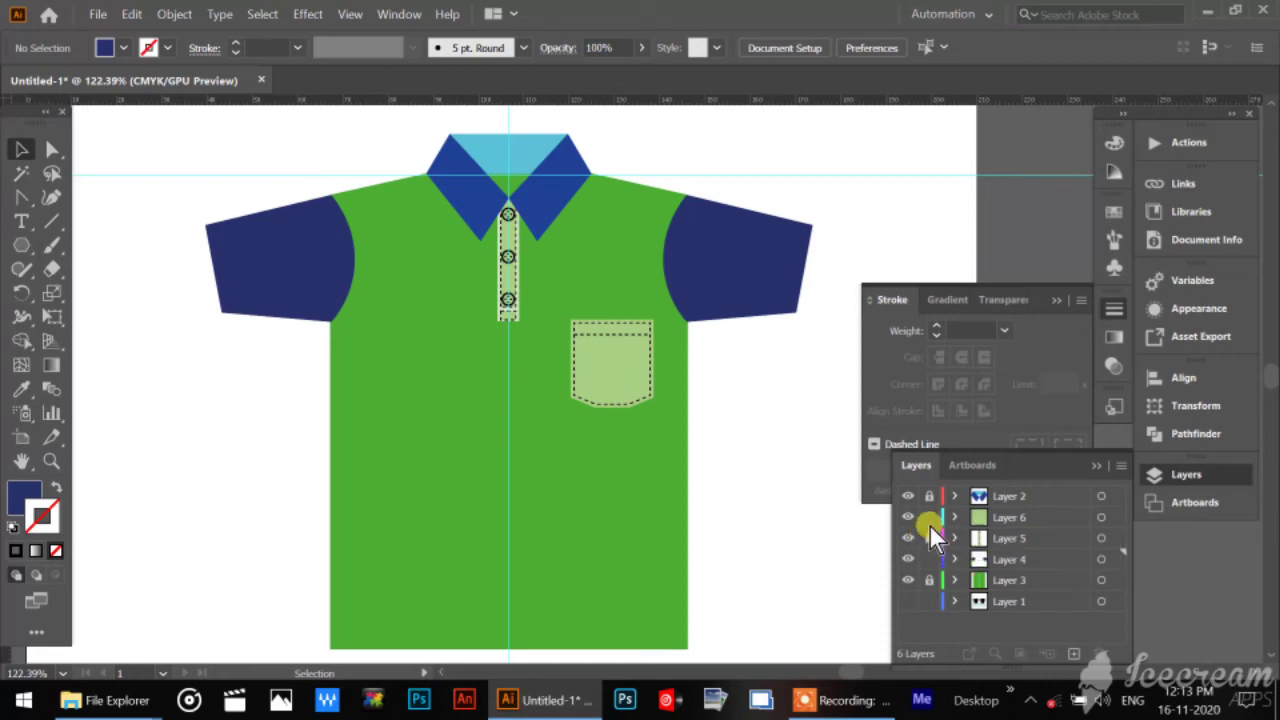
click(929, 517)
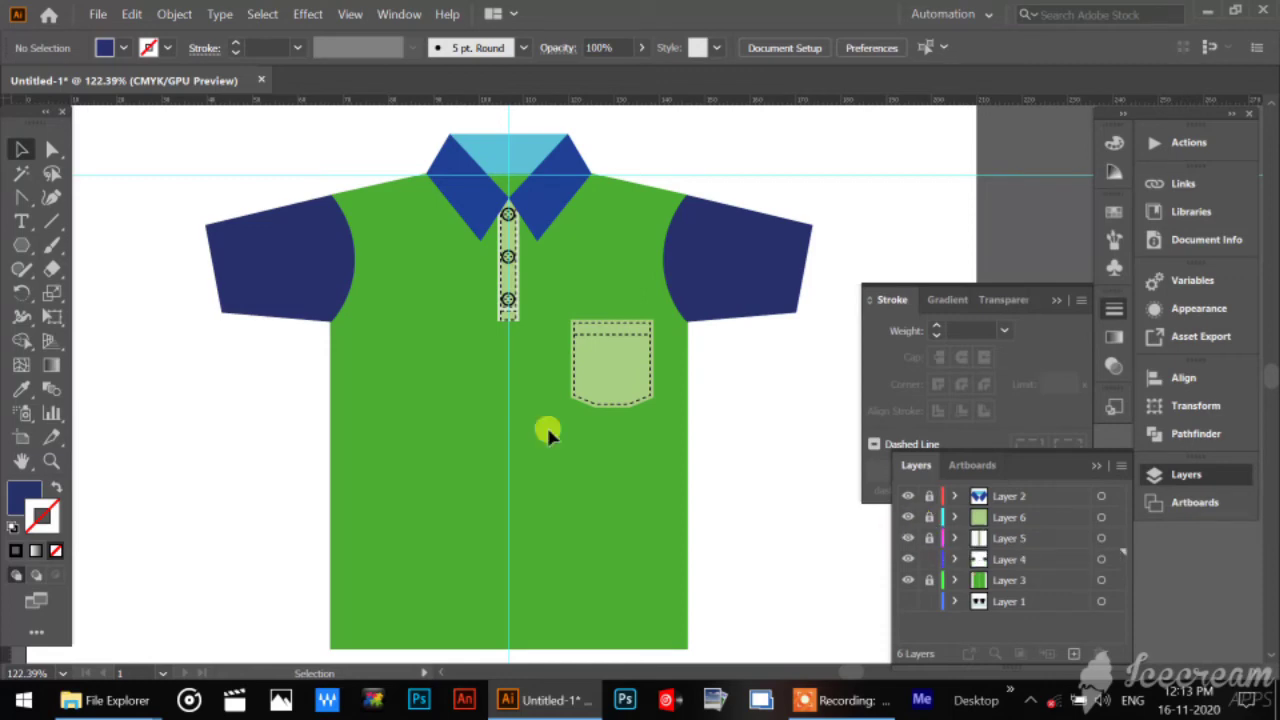
click(50, 459)
click(176, 184)
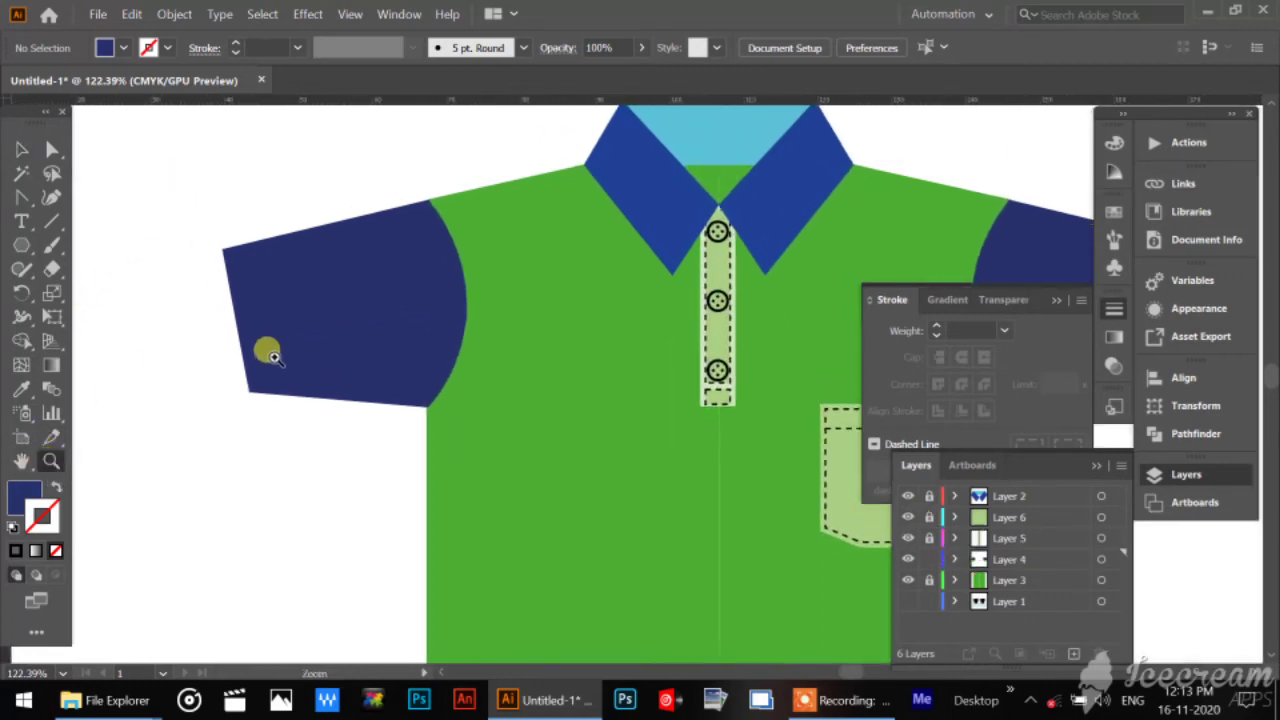
drag(272, 355, 318, 448)
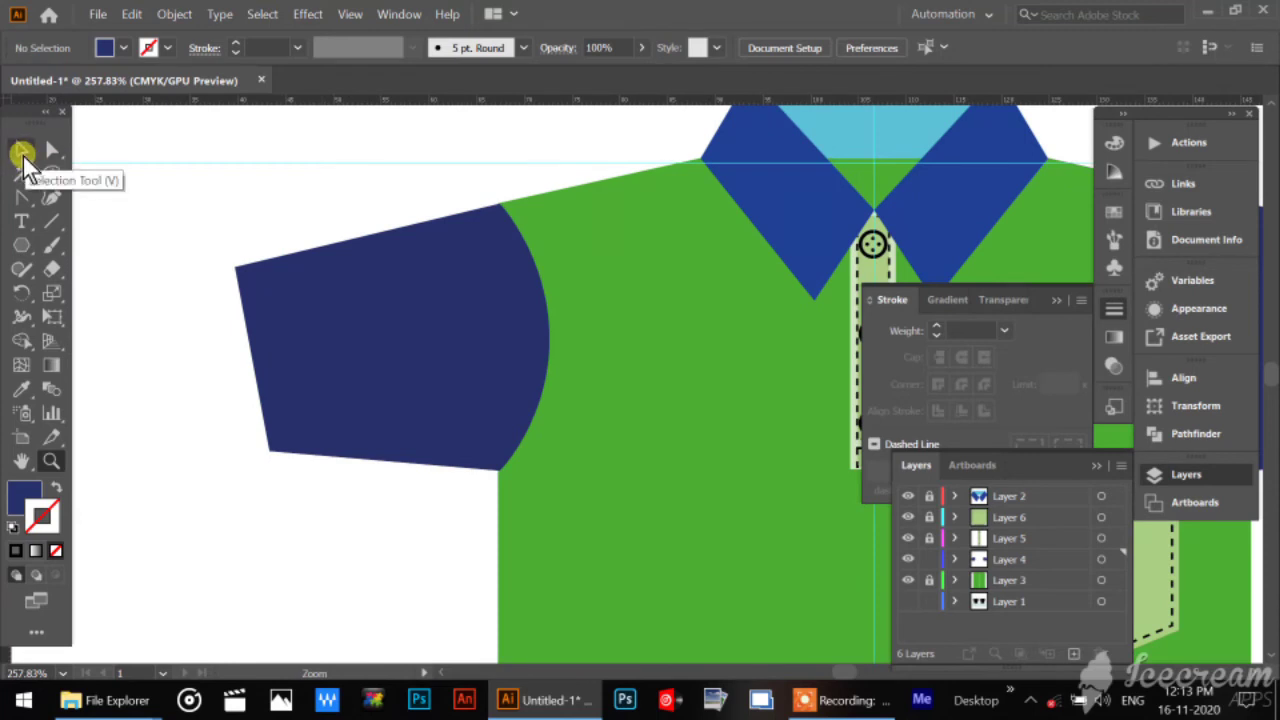
click(50, 149)
click(500, 289)
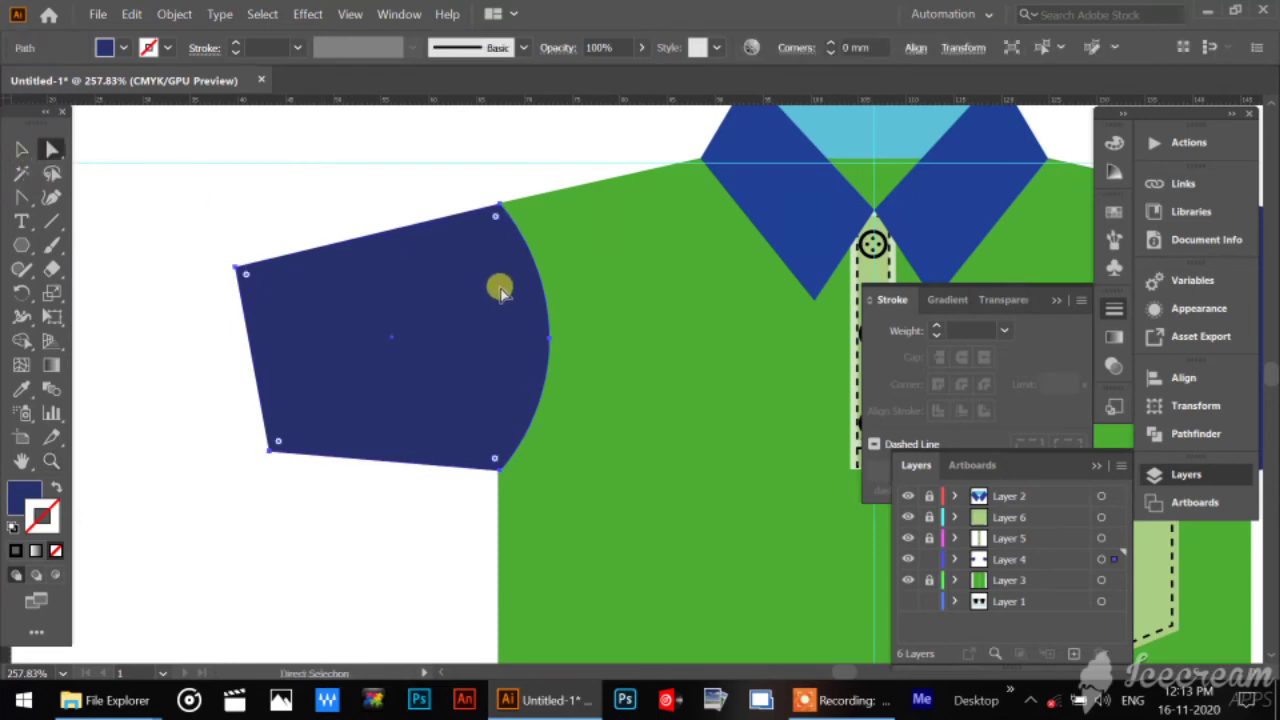
click(550, 341)
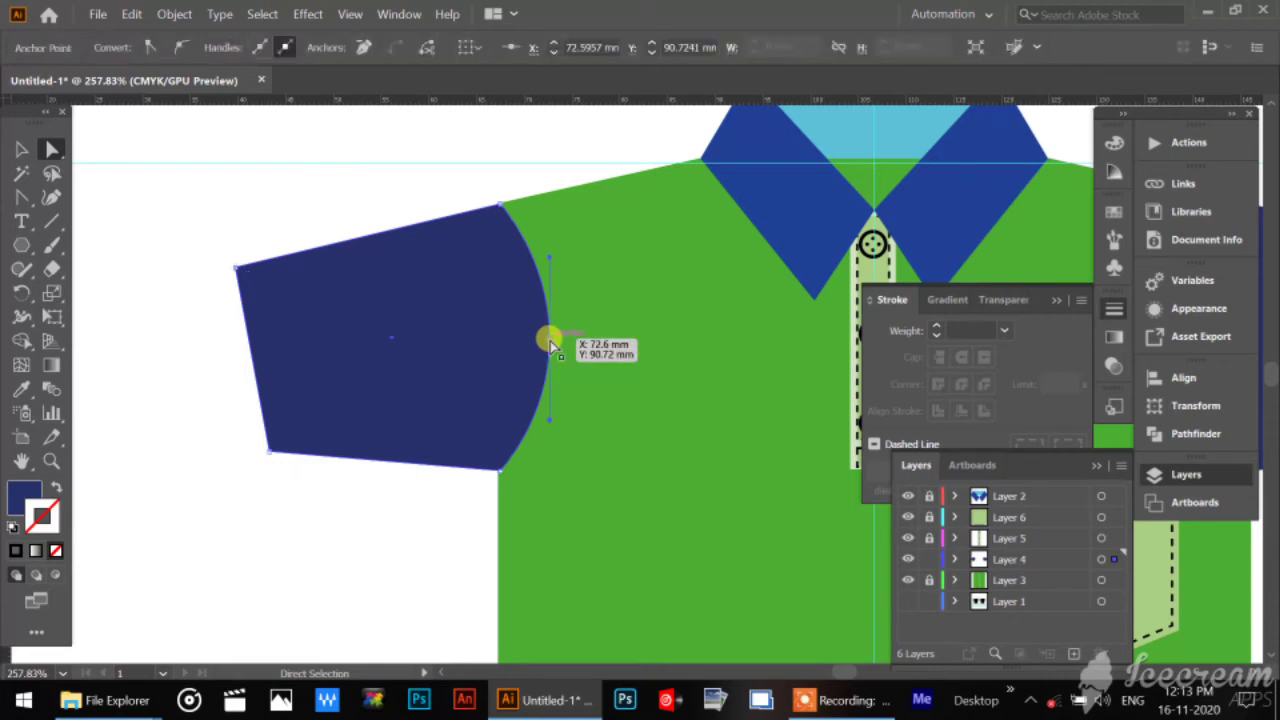
click(20, 149)
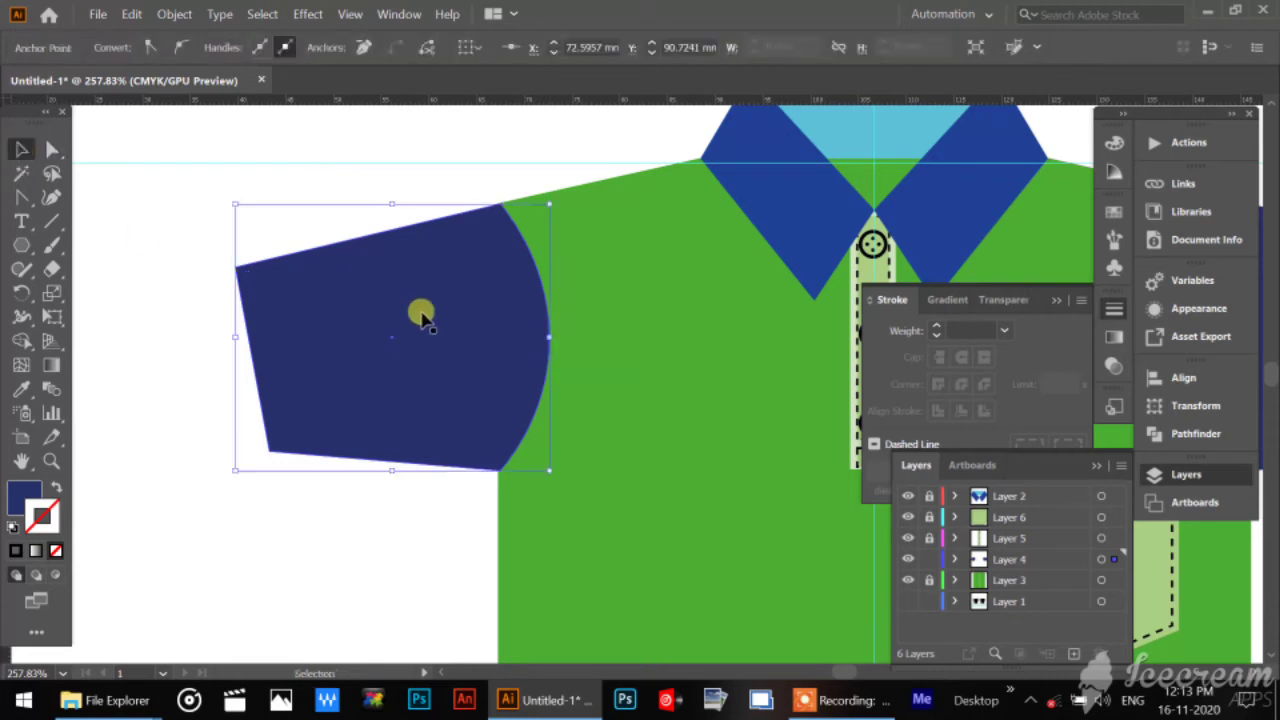
click(151, 266)
click(363, 300)
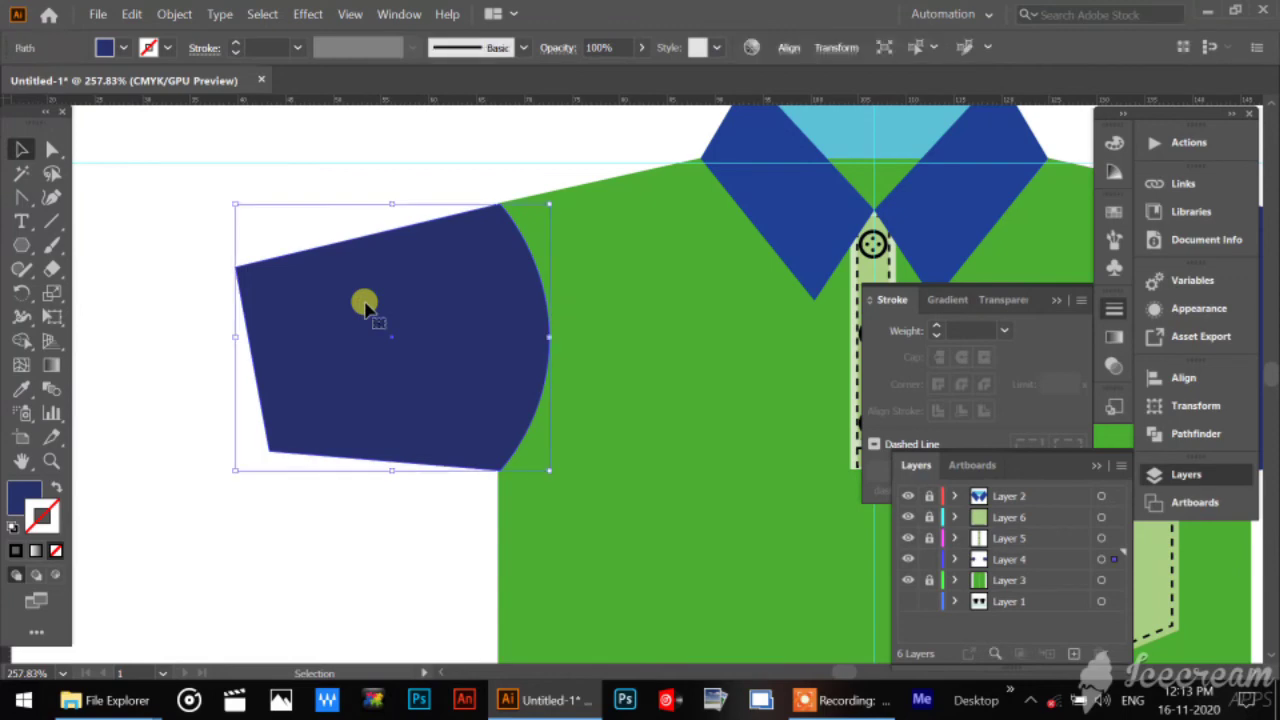
key(a)
key(v)
key(ctrl+c)
key(ctrl+v)
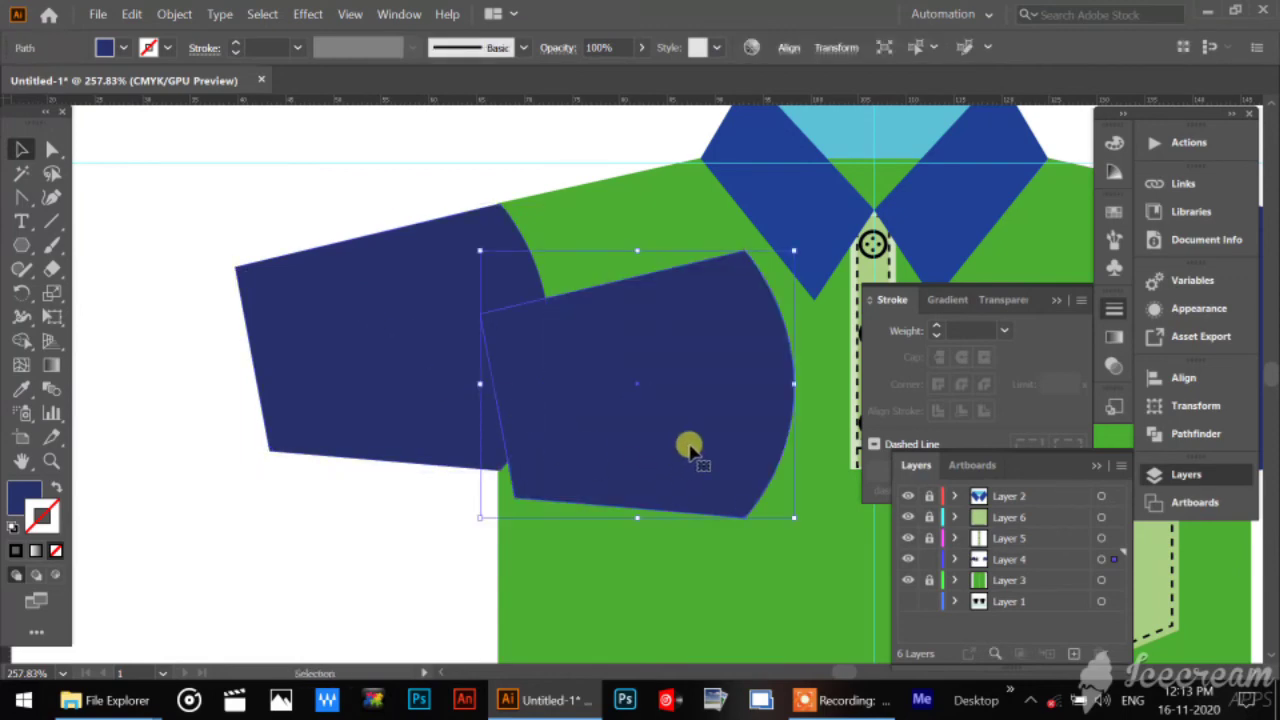
key(Delete)
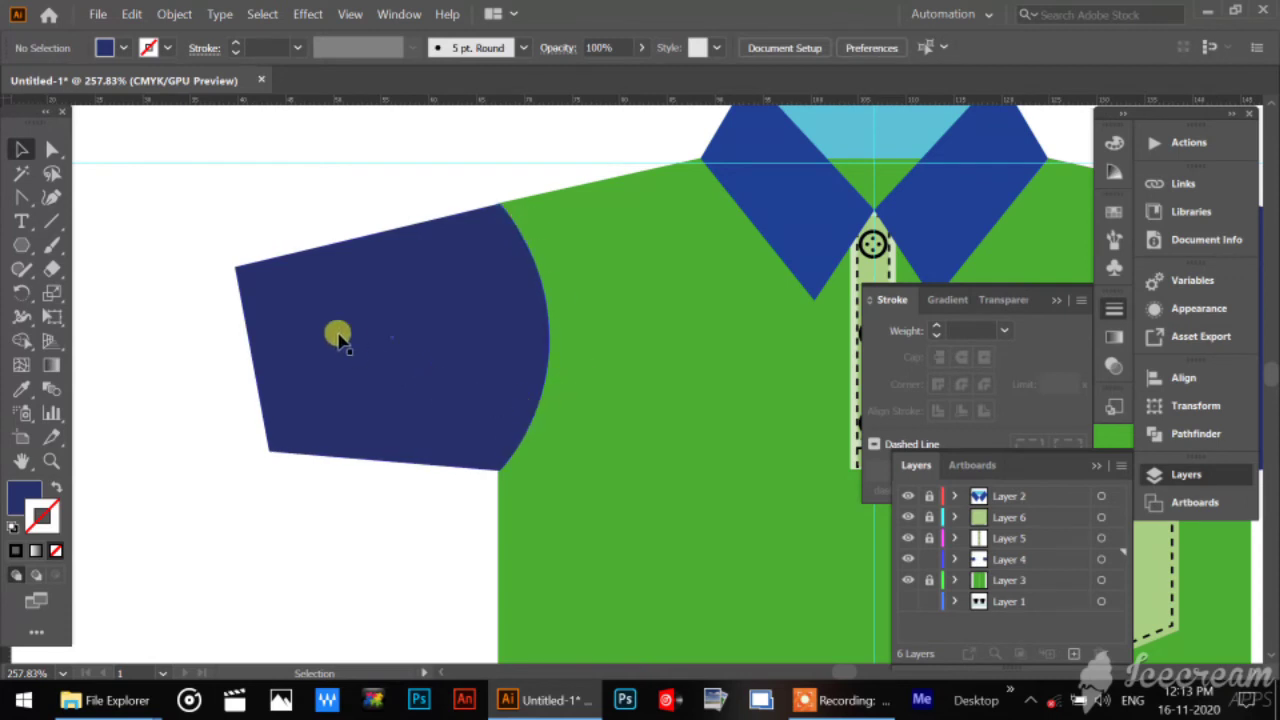
Copy only the curved armhole segment of the left sleeve's outline.
click(293, 305)
click(52, 149)
click(271, 286)
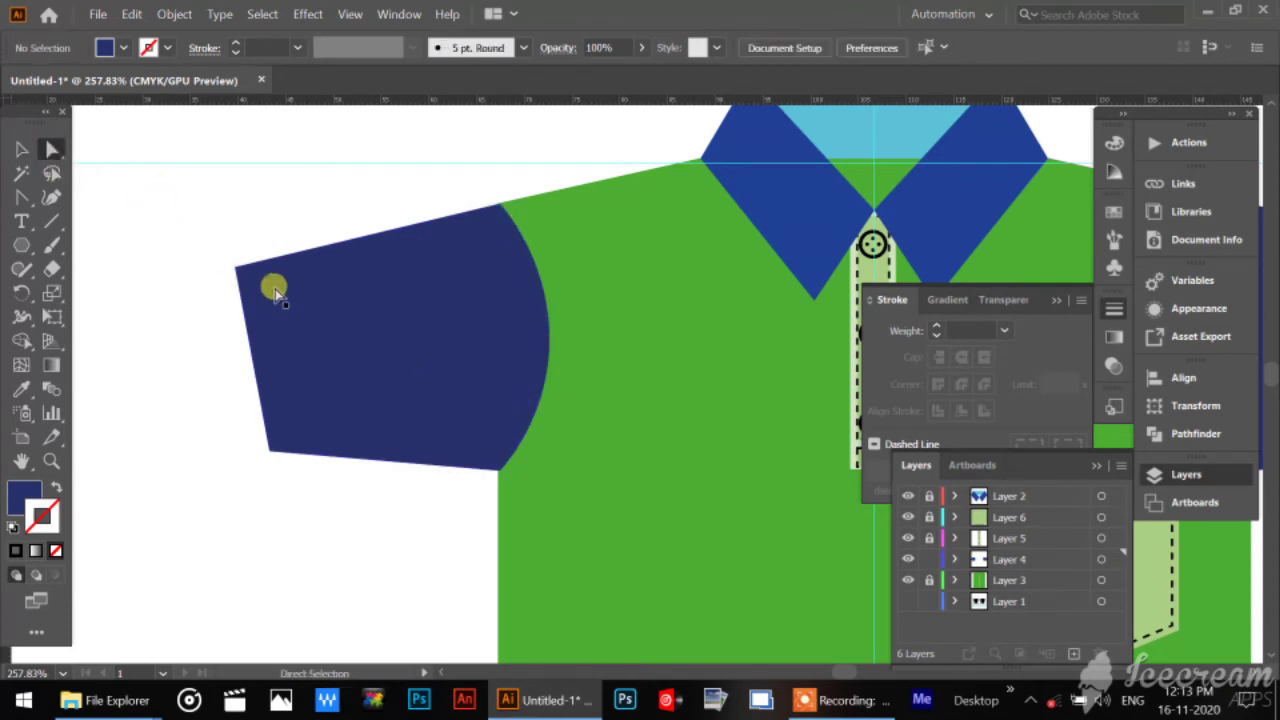
click(287, 305)
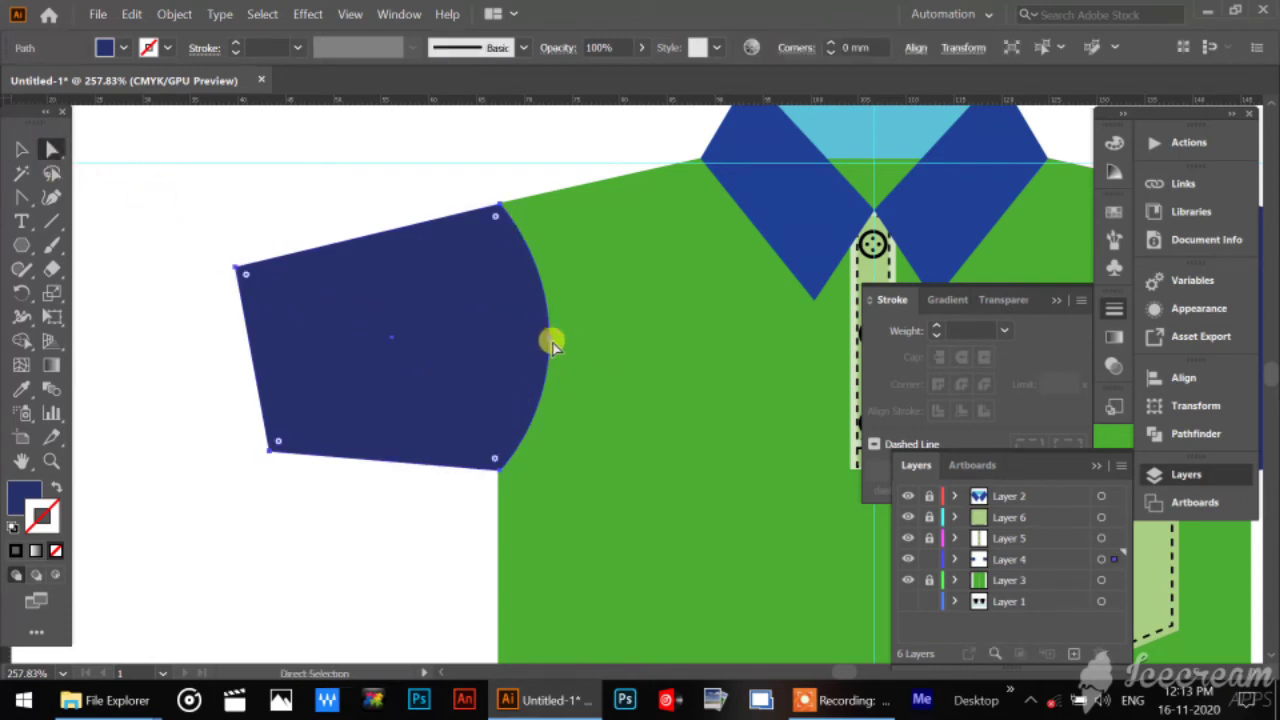
click(550, 341)
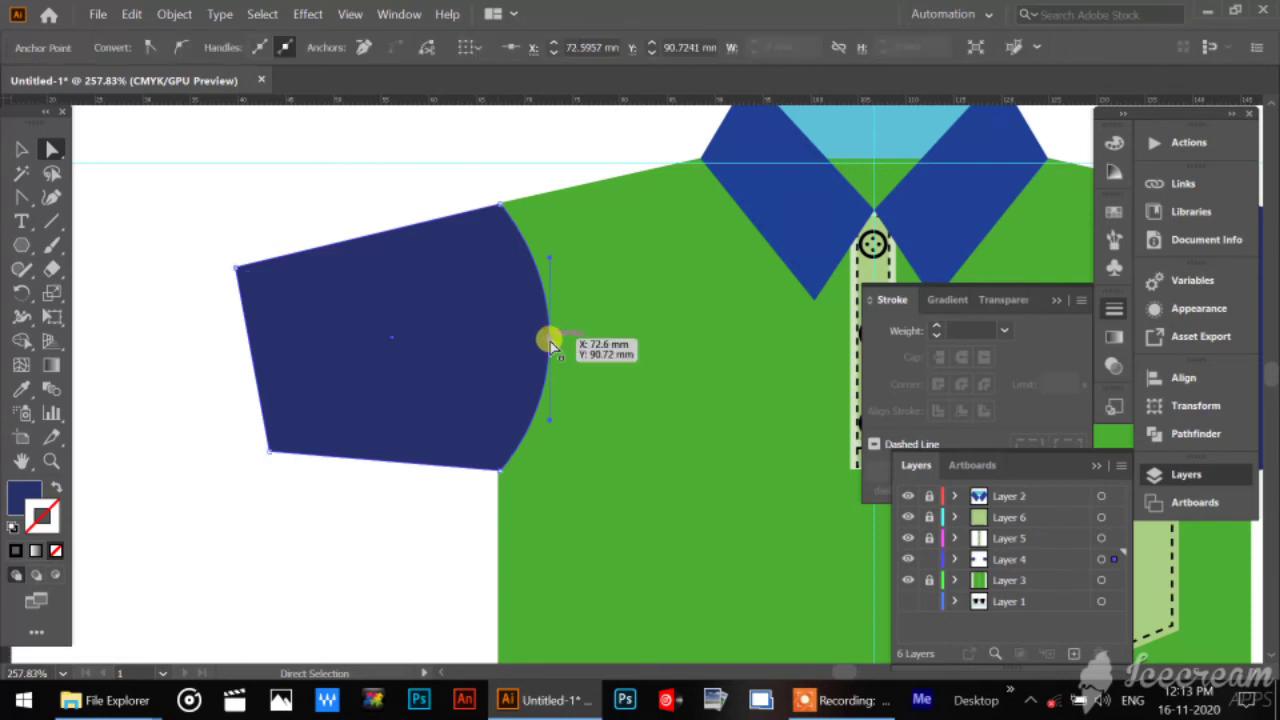
key(ctrl+c)
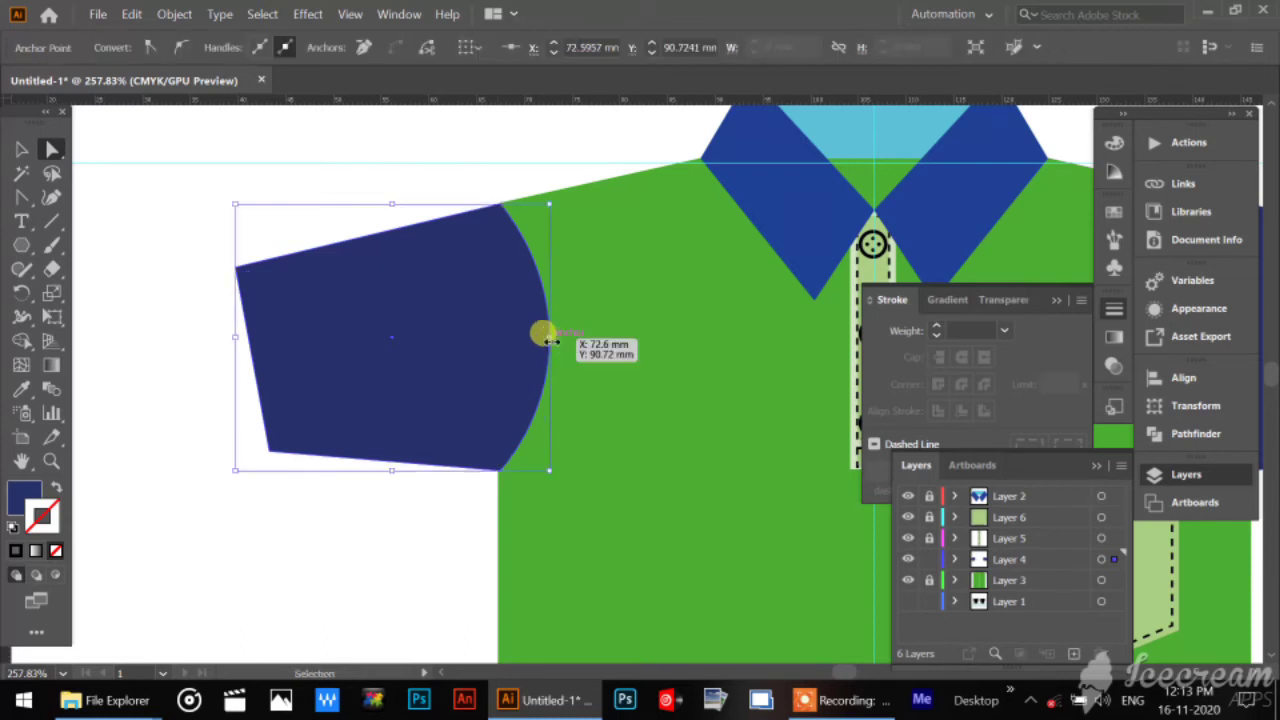
click(362, 570)
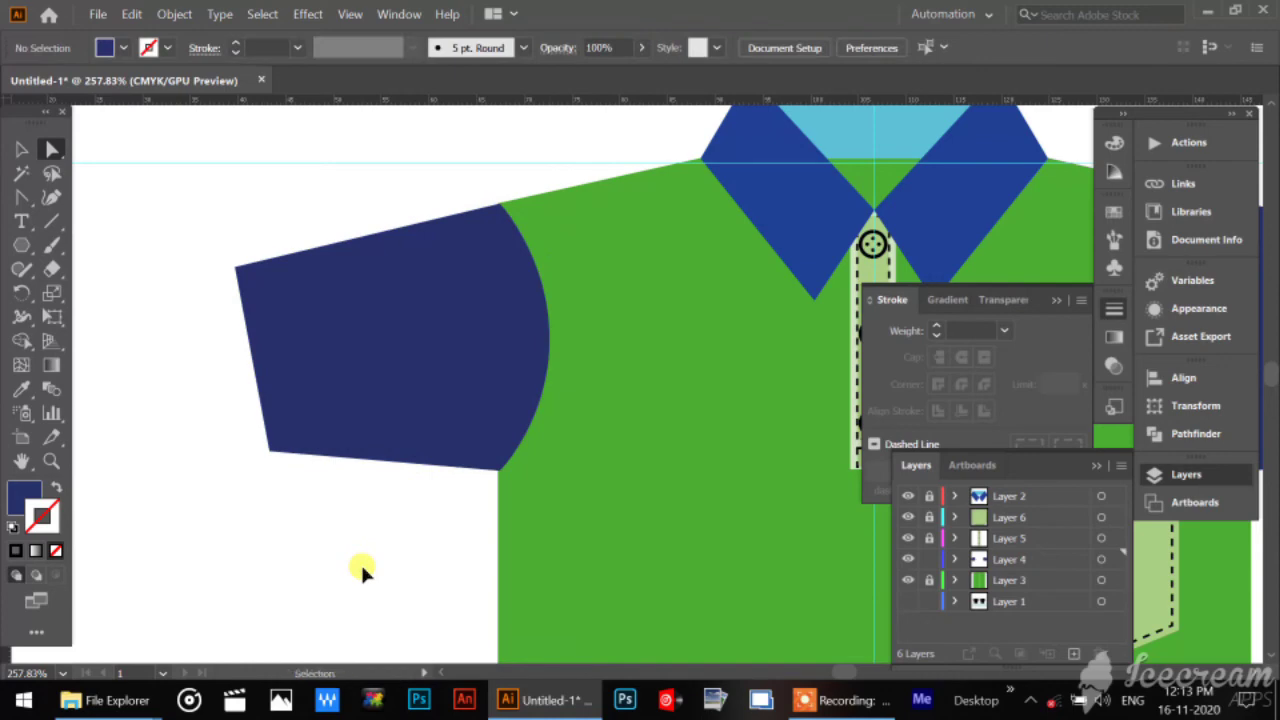
key(ctrl+v)
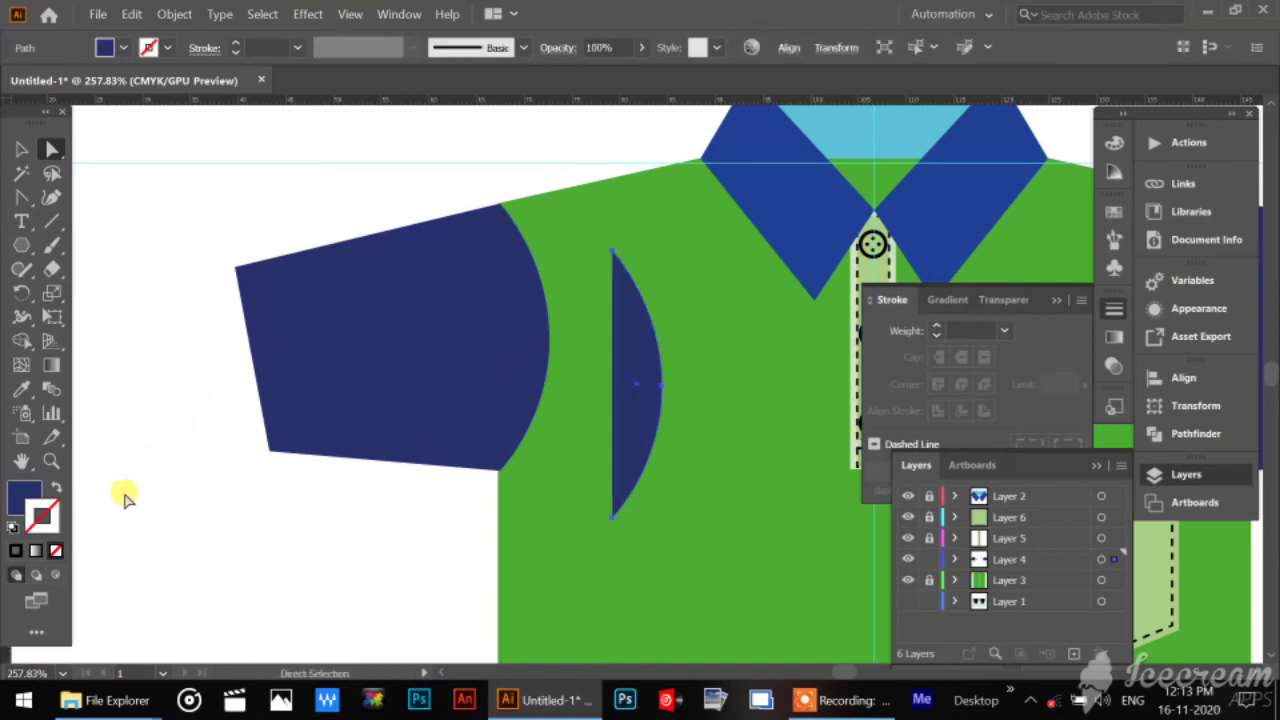
click(60, 490)
click(282, 556)
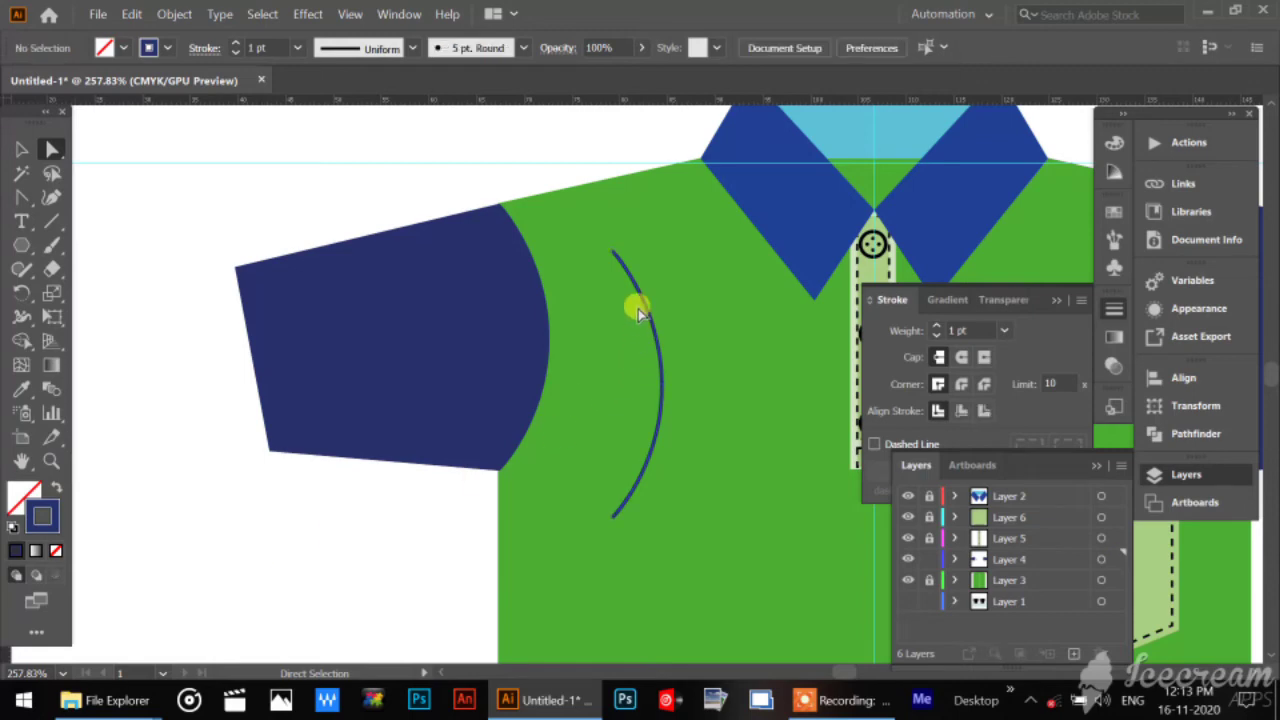
click(661, 390)
key(Delete)
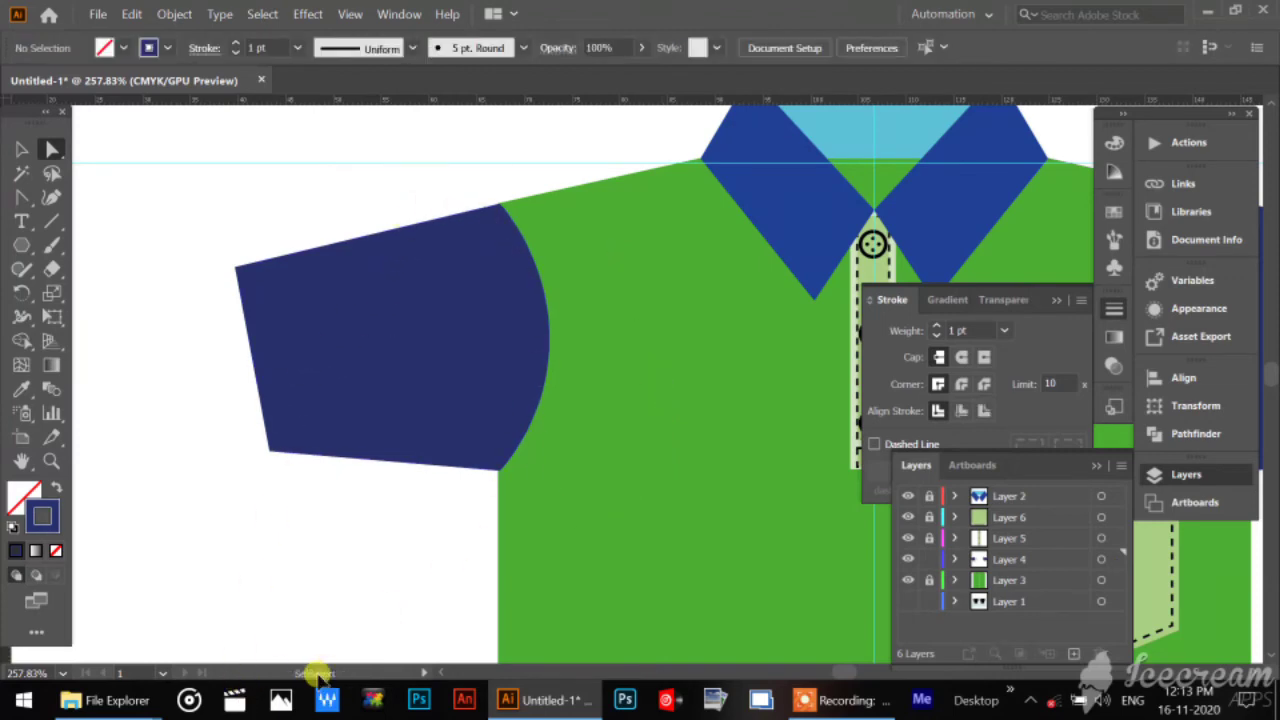
Paste the armhole curve in place over the left sleeve, with no fill and a black stroke, and deselect it.
key(ctrl+z)
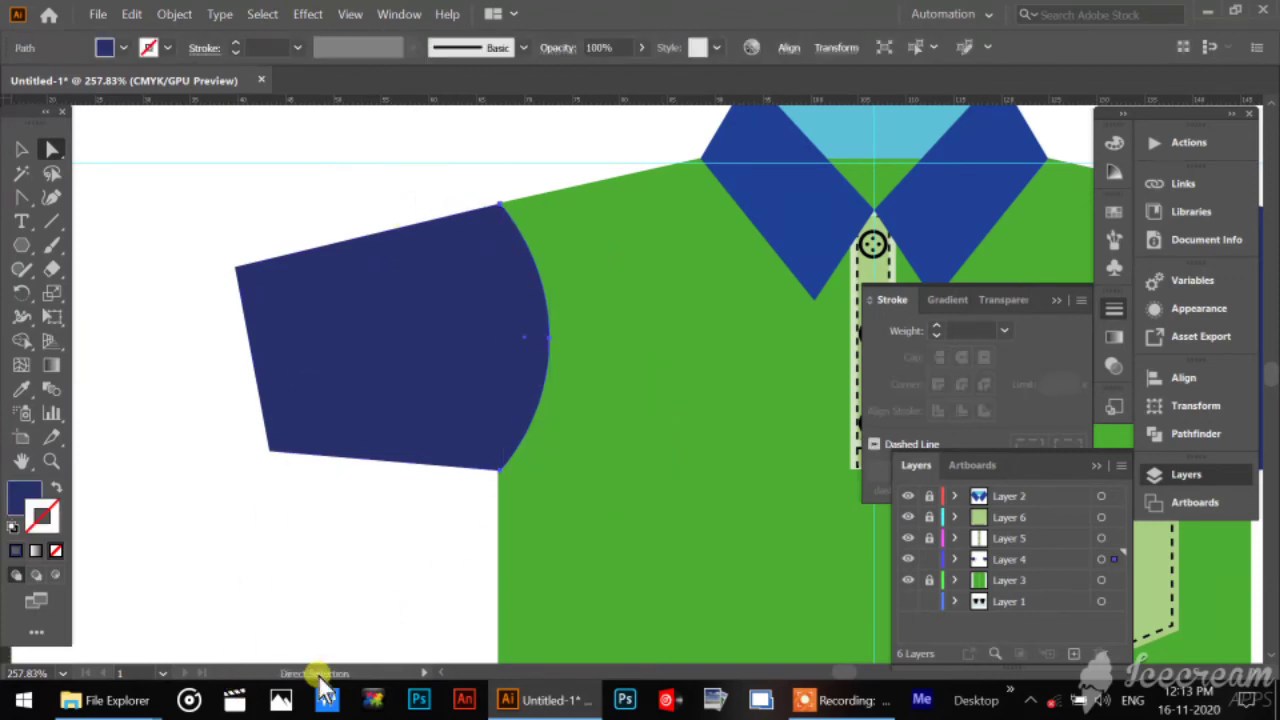
click(12, 528)
click(23, 496)
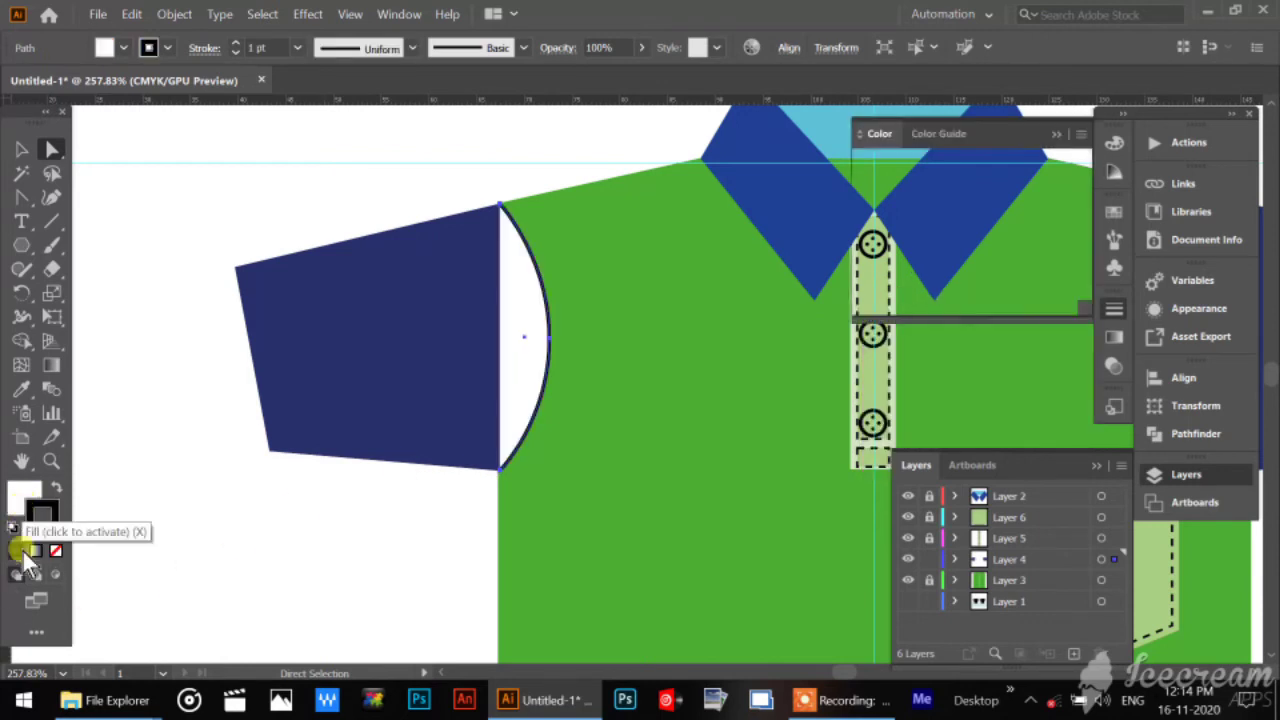
click(52, 551)
click(371, 537)
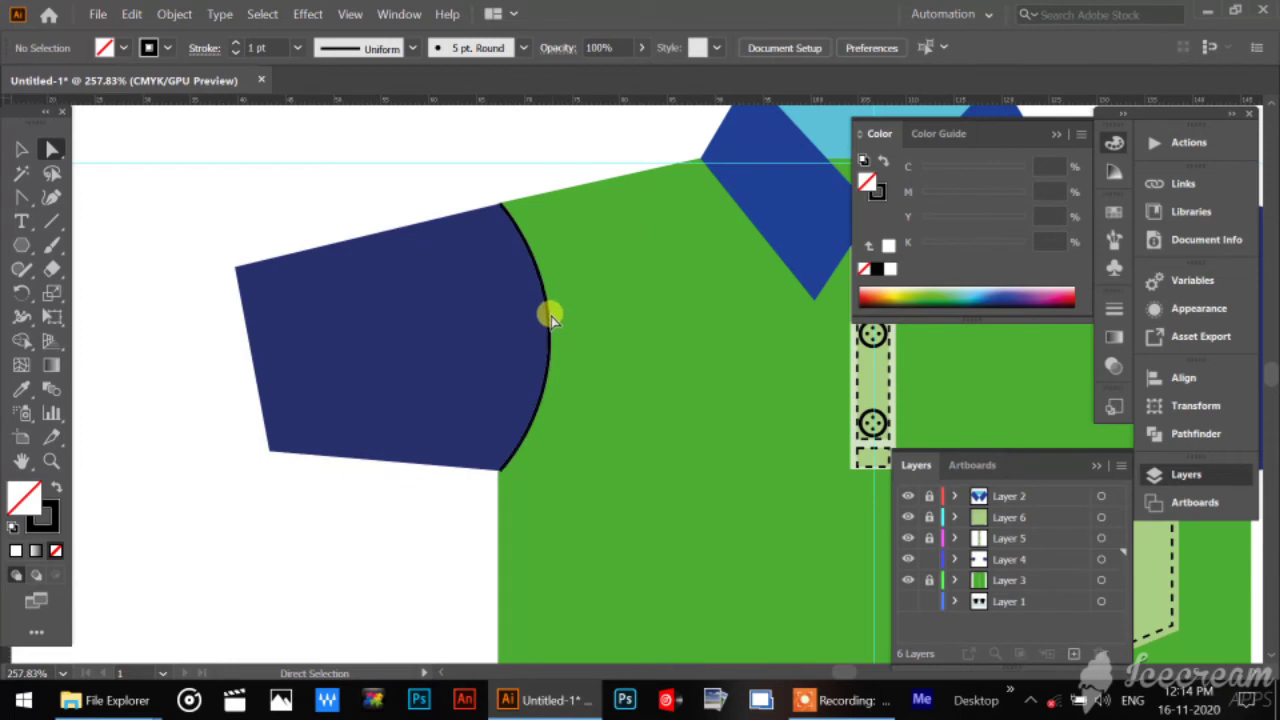
Sample the placket's dashed stitching onto the left armhole curve with the Eyedropper and set the curve's fill to none.
click(551, 316)
click(550, 336)
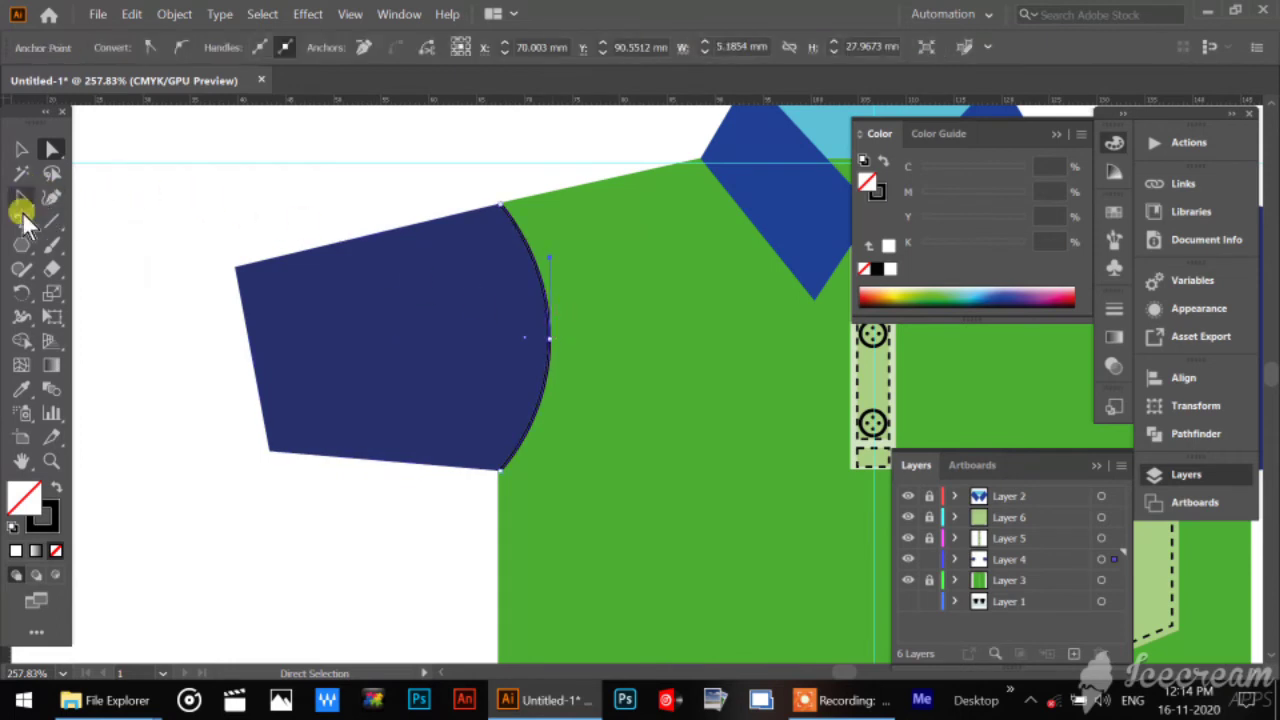
click(22, 390)
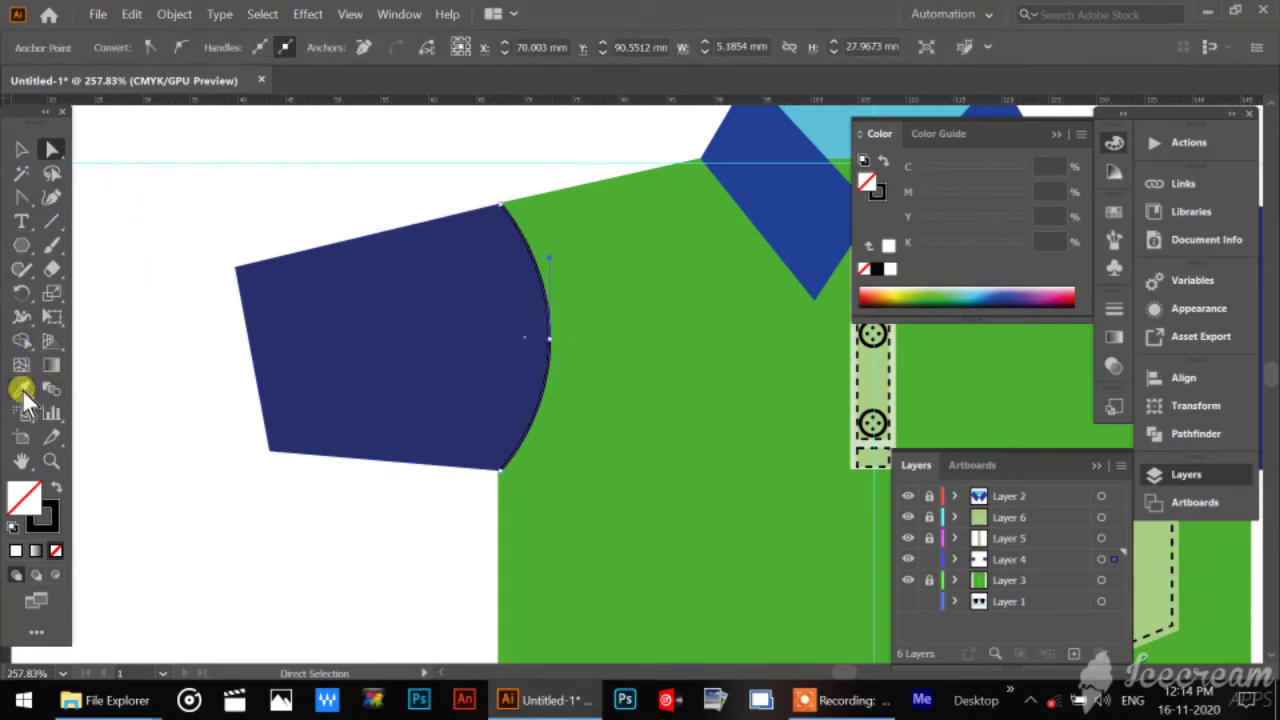
click(888, 376)
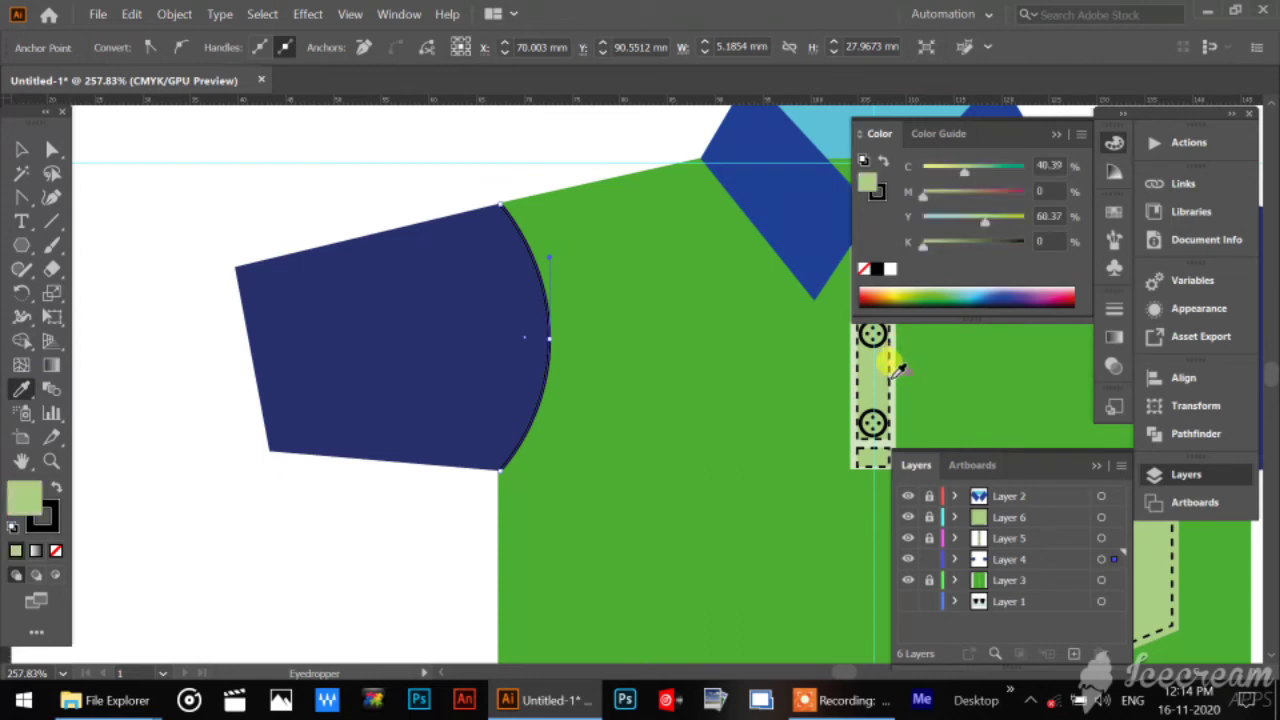
click(57, 551)
click(24, 149)
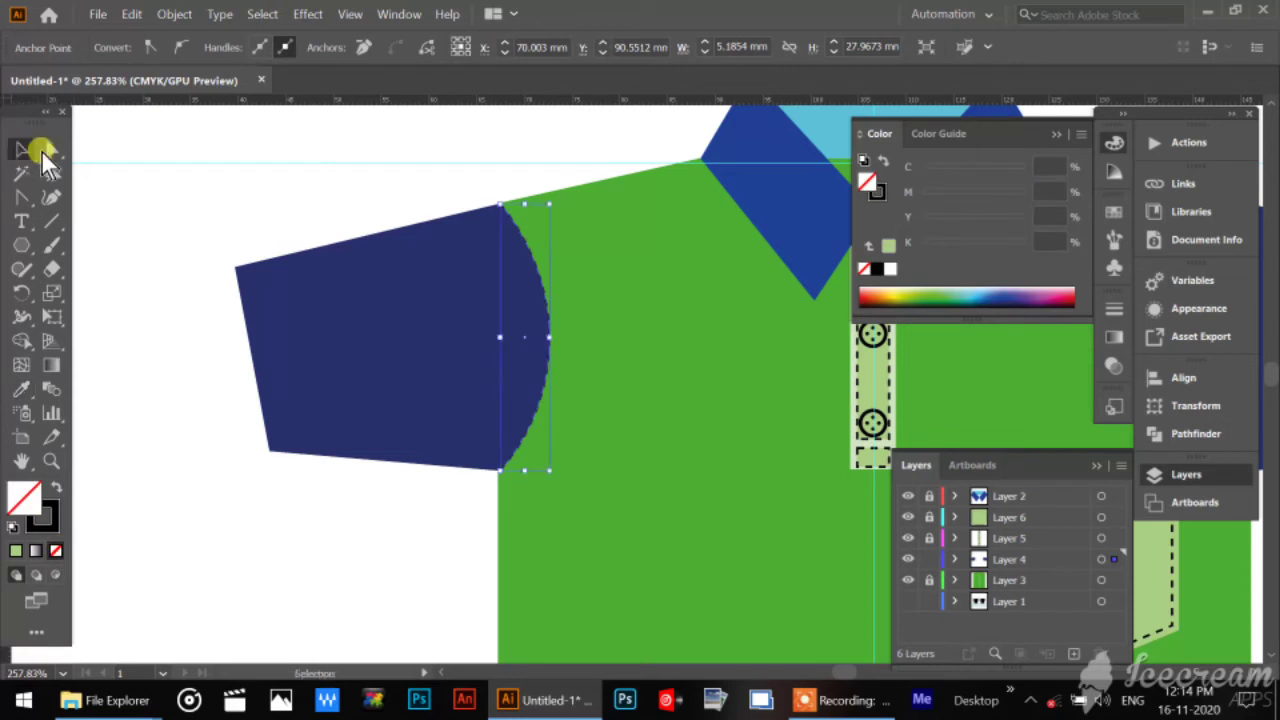
Recolour the left sleeve by sampling the shirt body's green with the Eyedropper, and deselect it.
click(365, 441)
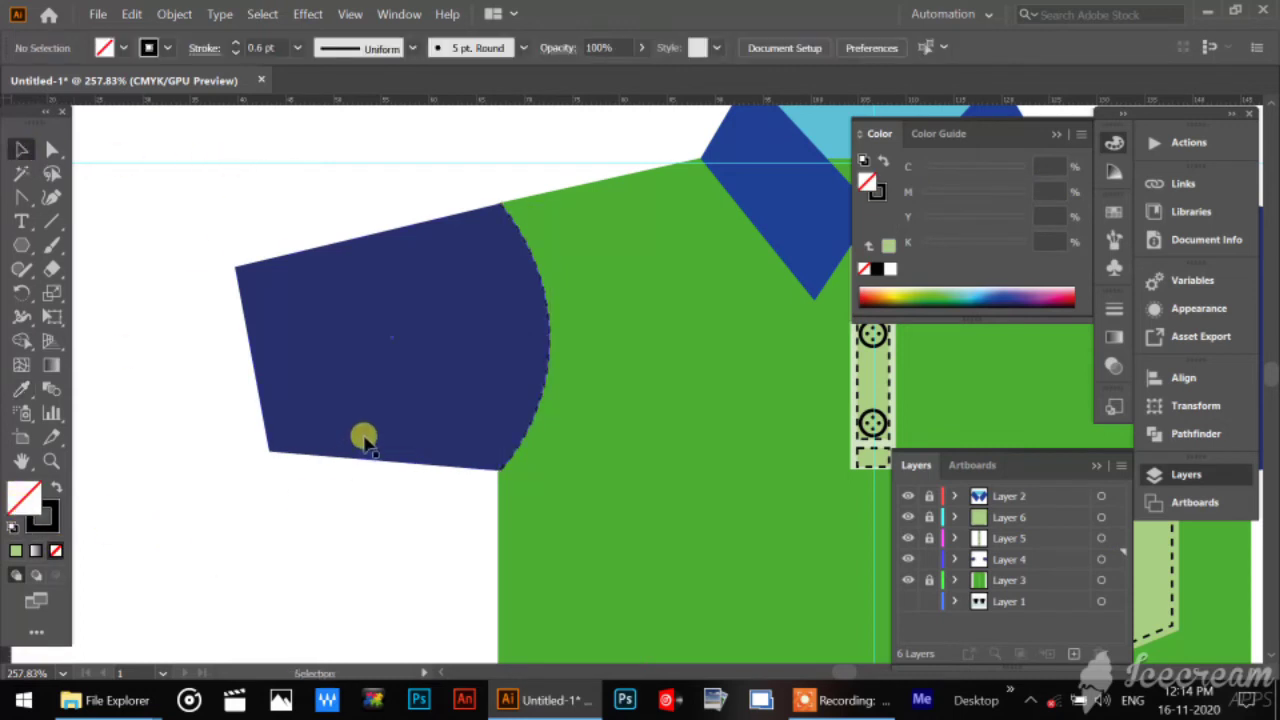
click(24, 389)
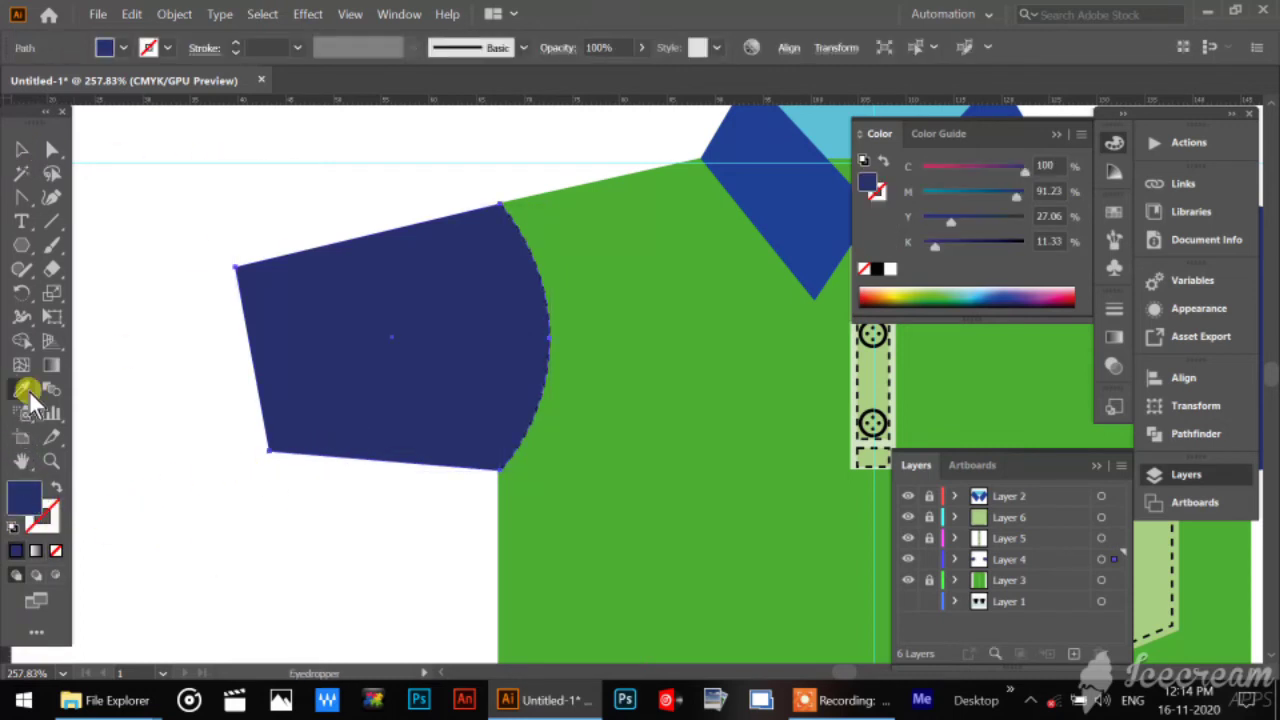
click(611, 382)
click(22, 150)
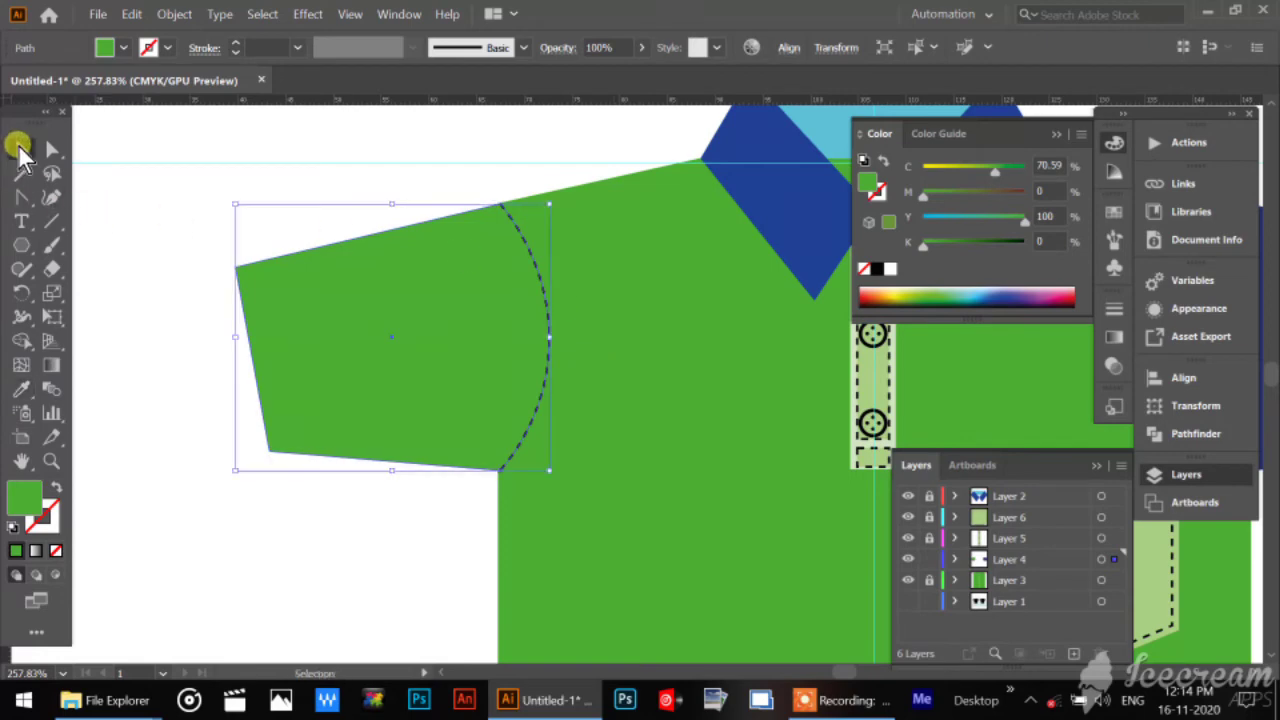
click(203, 188)
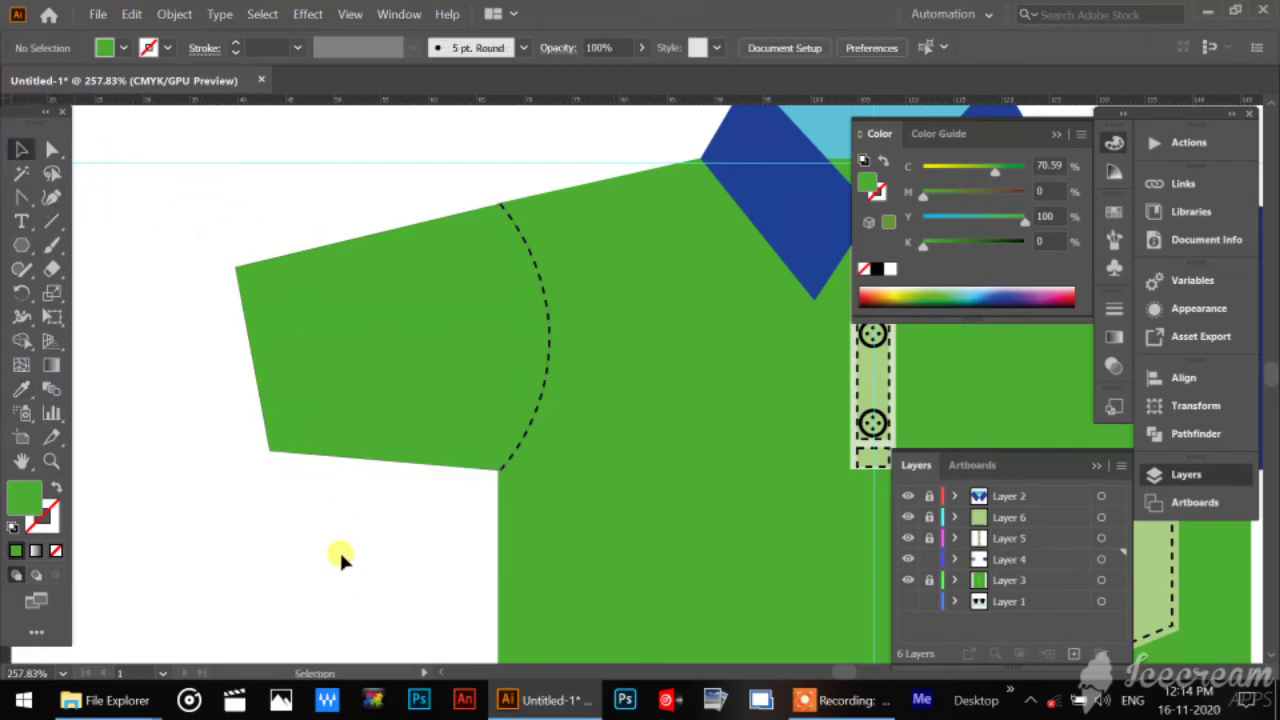
Draw a straight hem line across the left sleeve, just inside and parallel to its cuff edge.
click(307, 381)
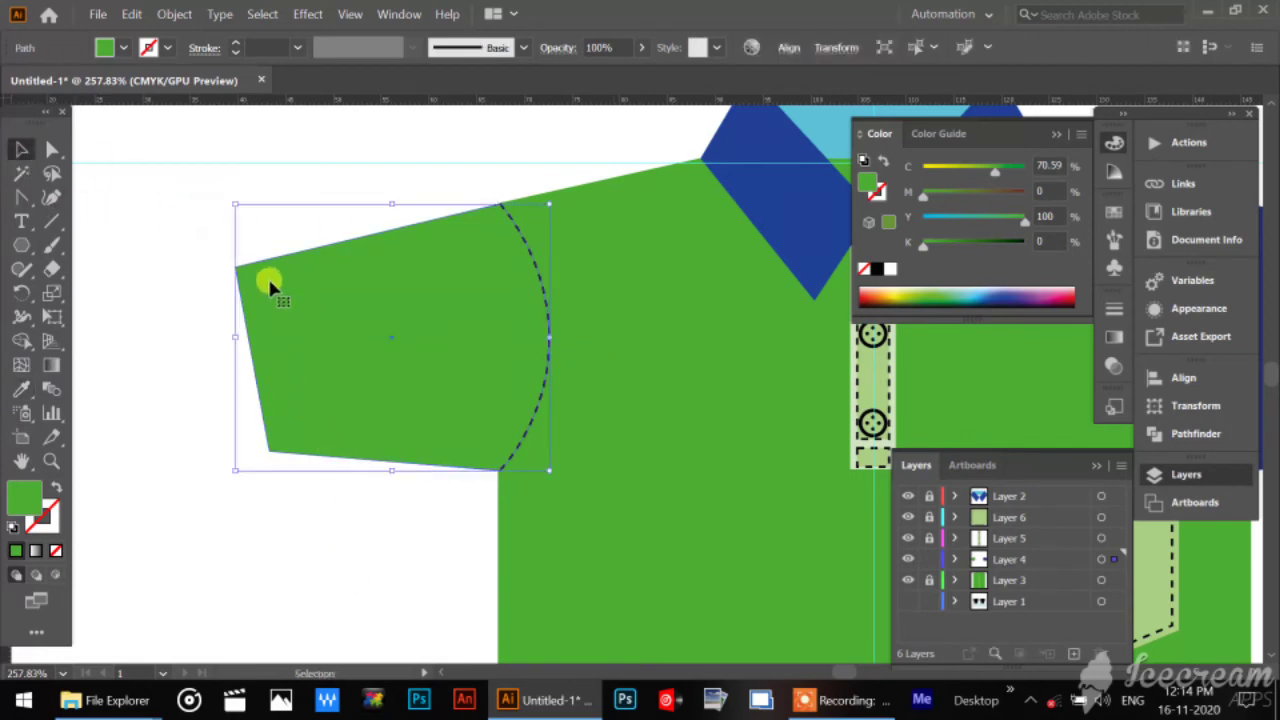
click(48, 223)
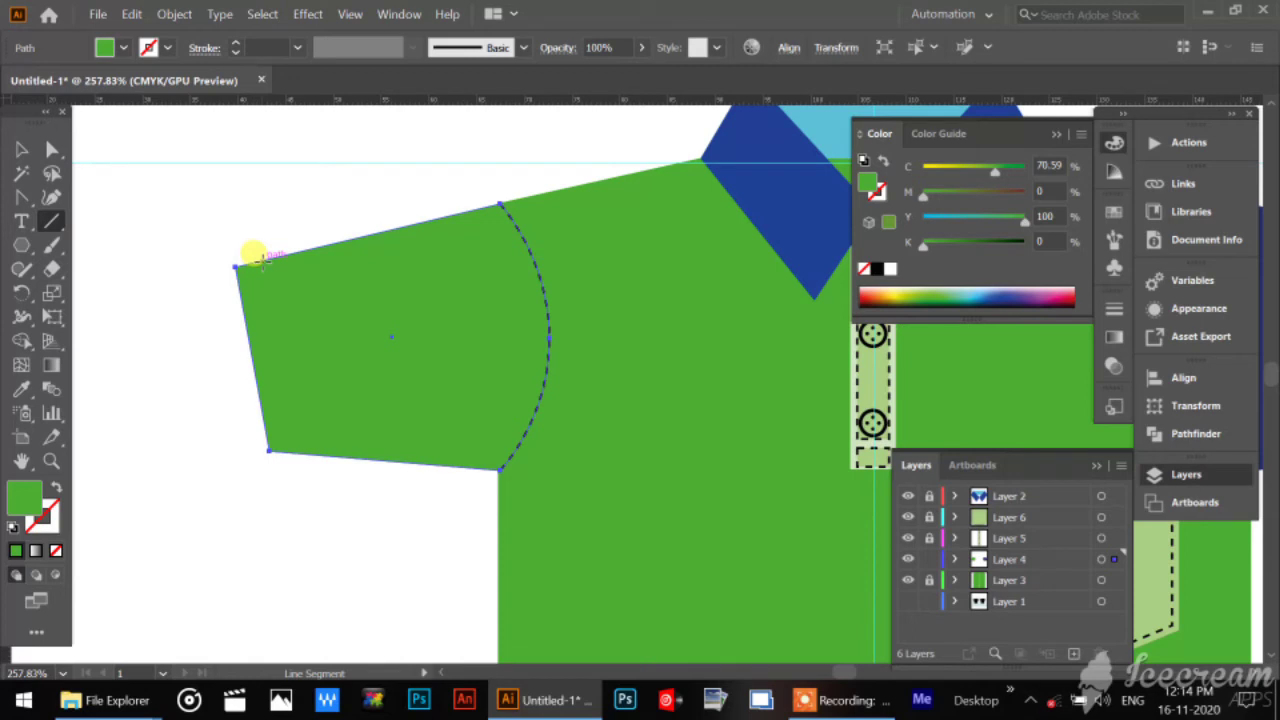
drag(262, 260, 297, 451)
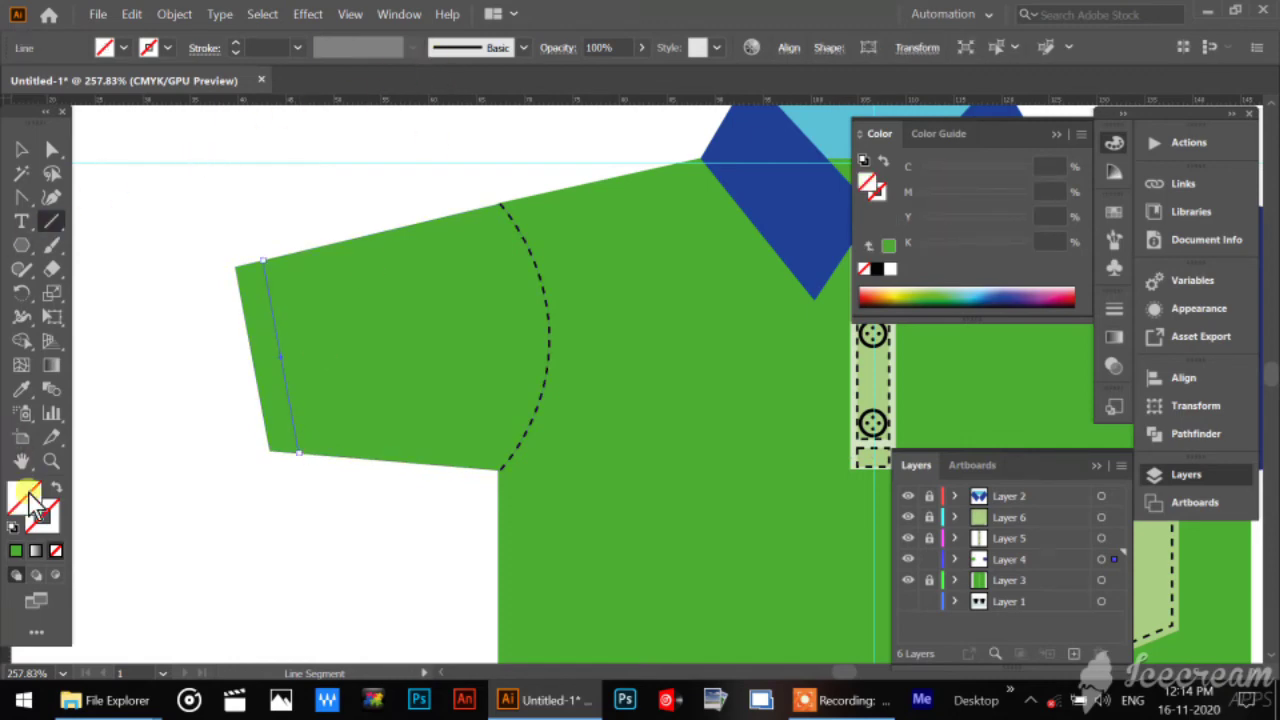
Give the left sleeve's hem line the dashed stroke of the armhole curve, then reselect the hem line.
click(22, 388)
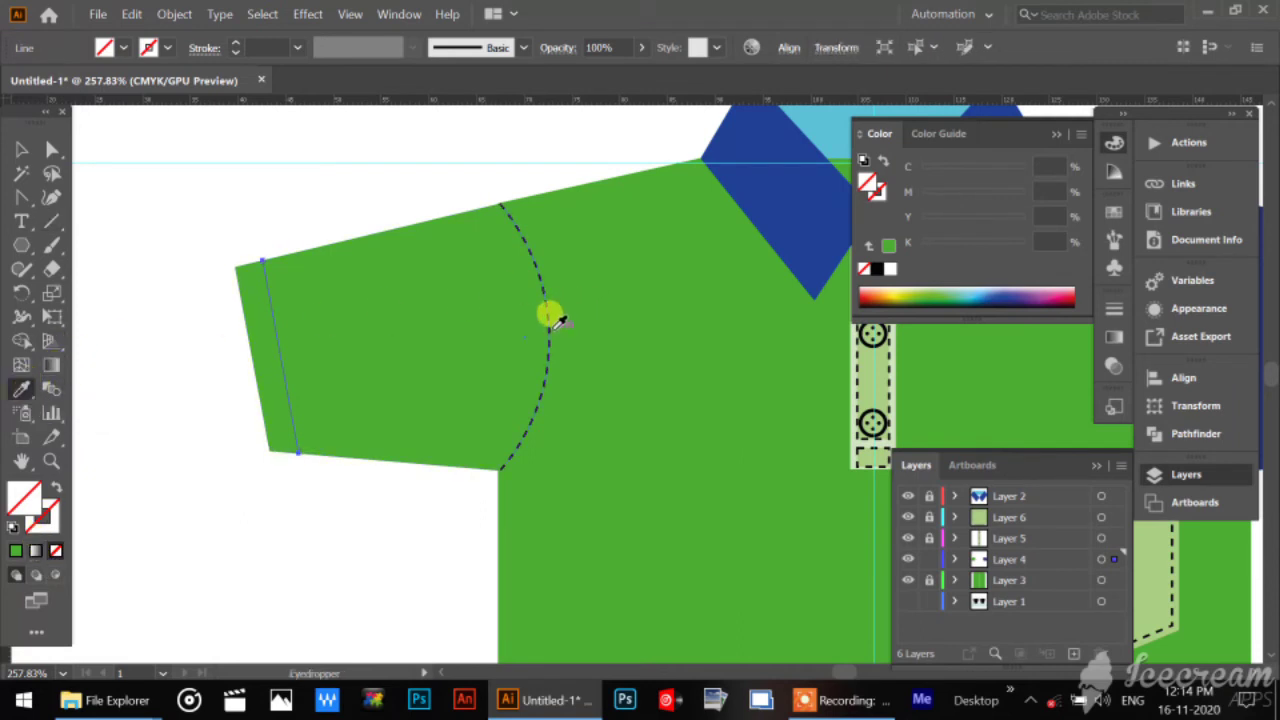
click(550, 316)
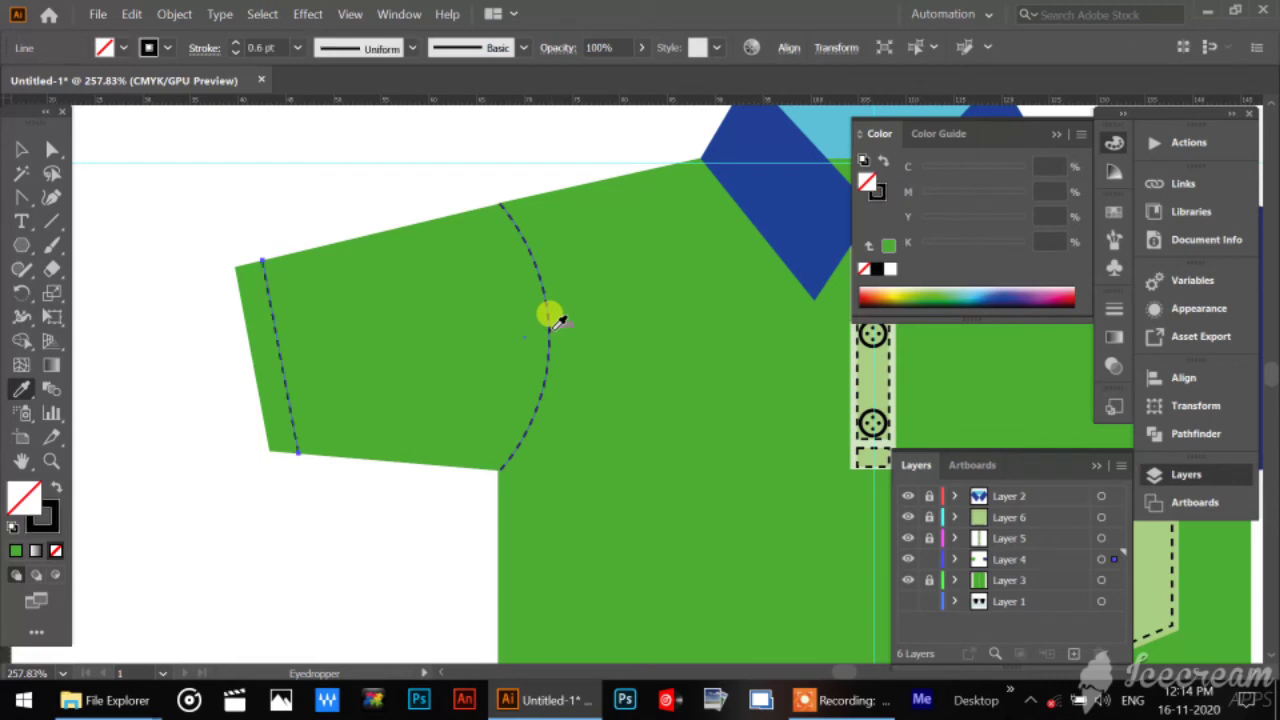
click(22, 150)
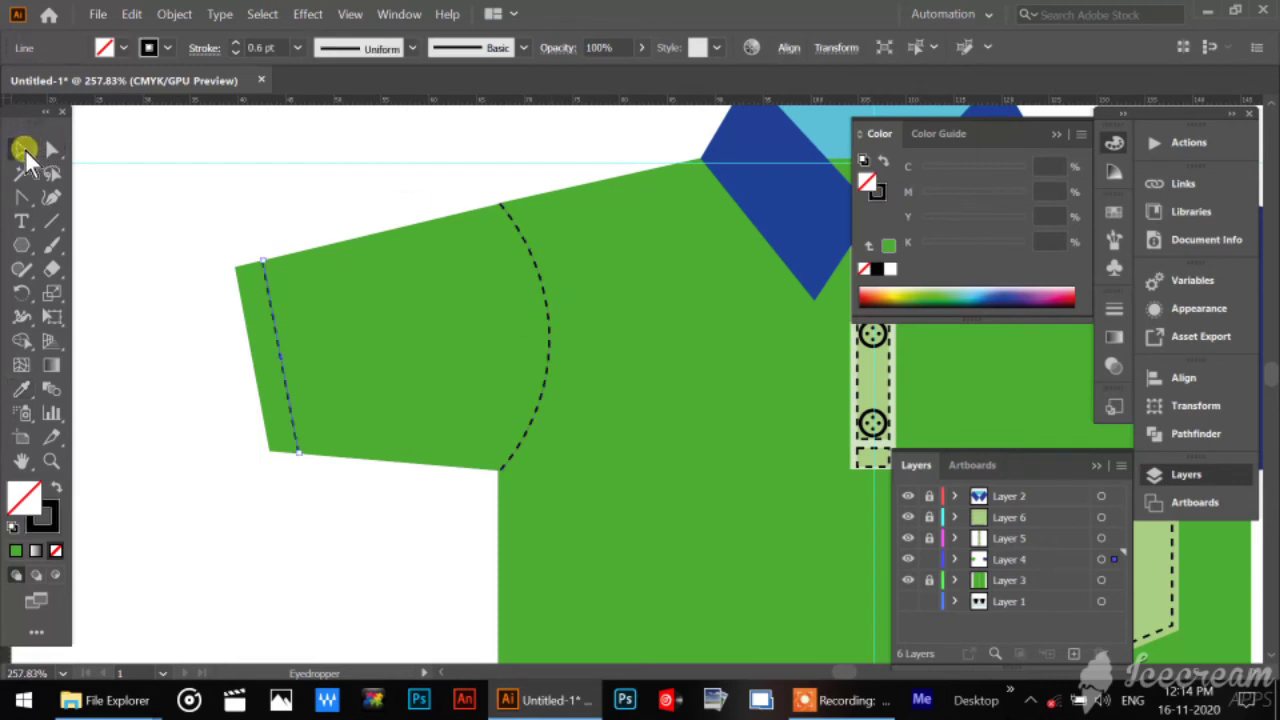
click(219, 194)
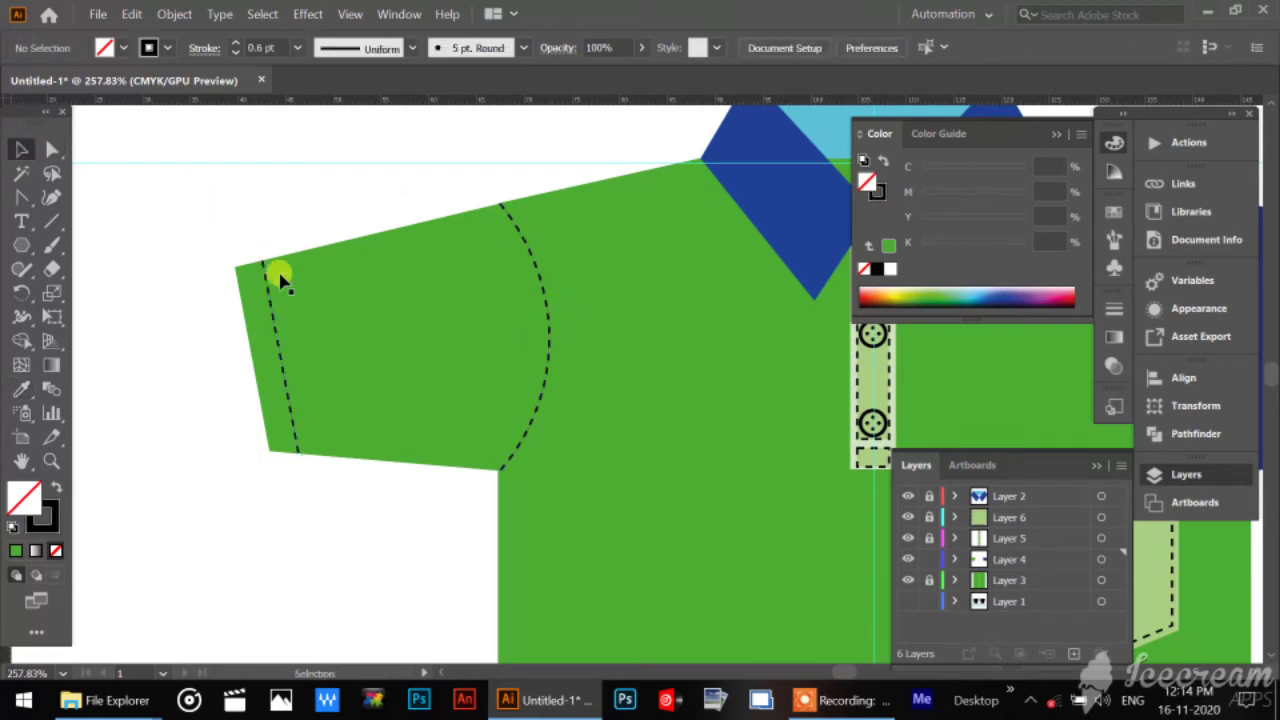
click(286, 390)
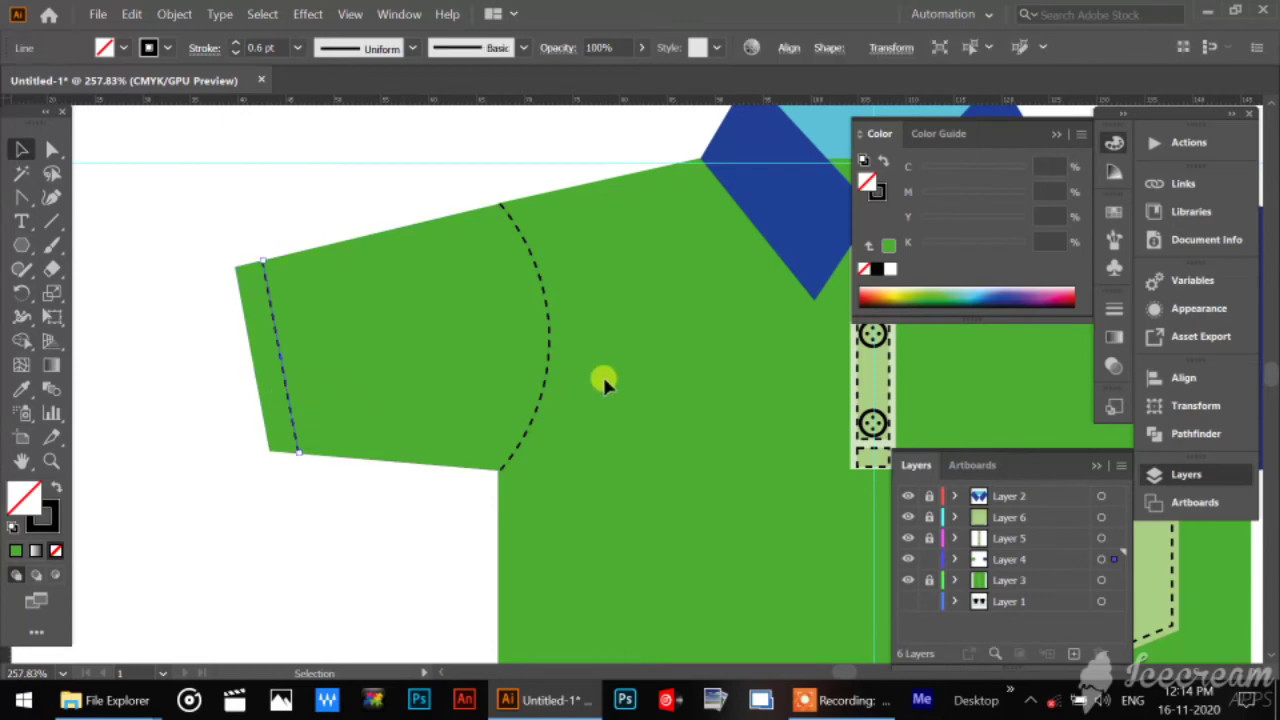
Add the left armhole curve to the selected hem line and create a copy of both reflected across the vertical axis.
shift+click(548, 330)
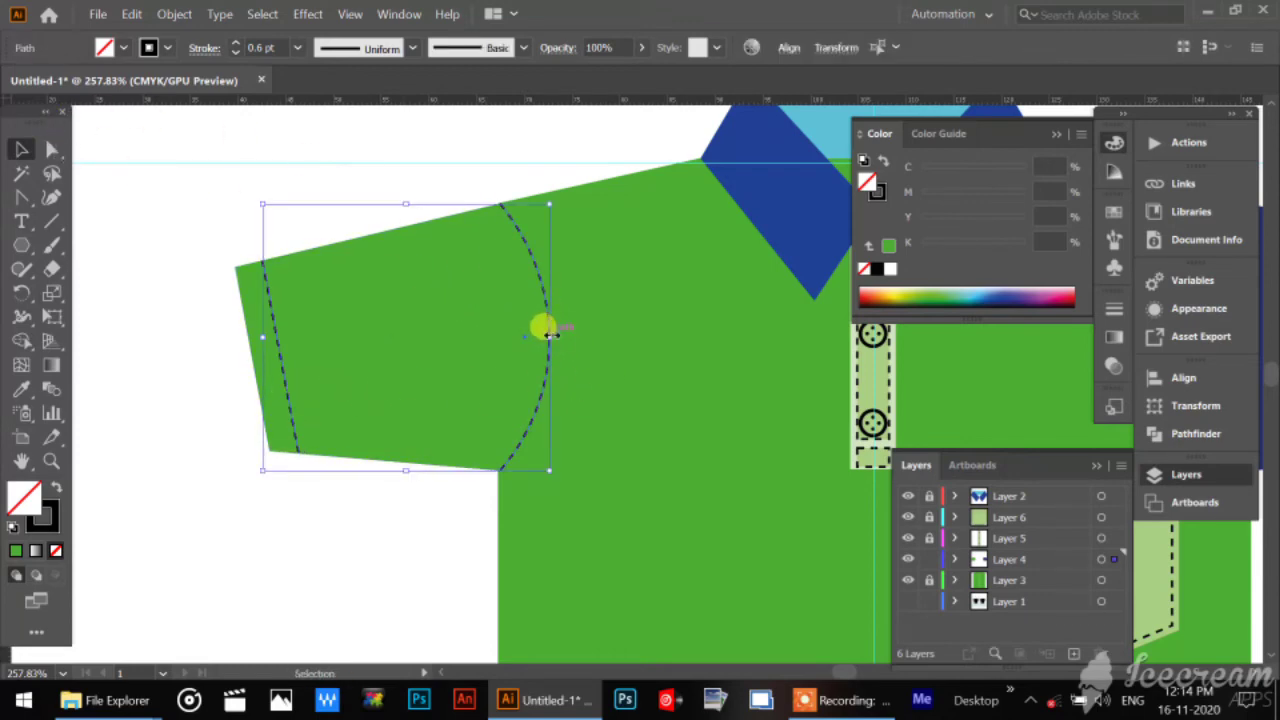
right_click(519, 232)
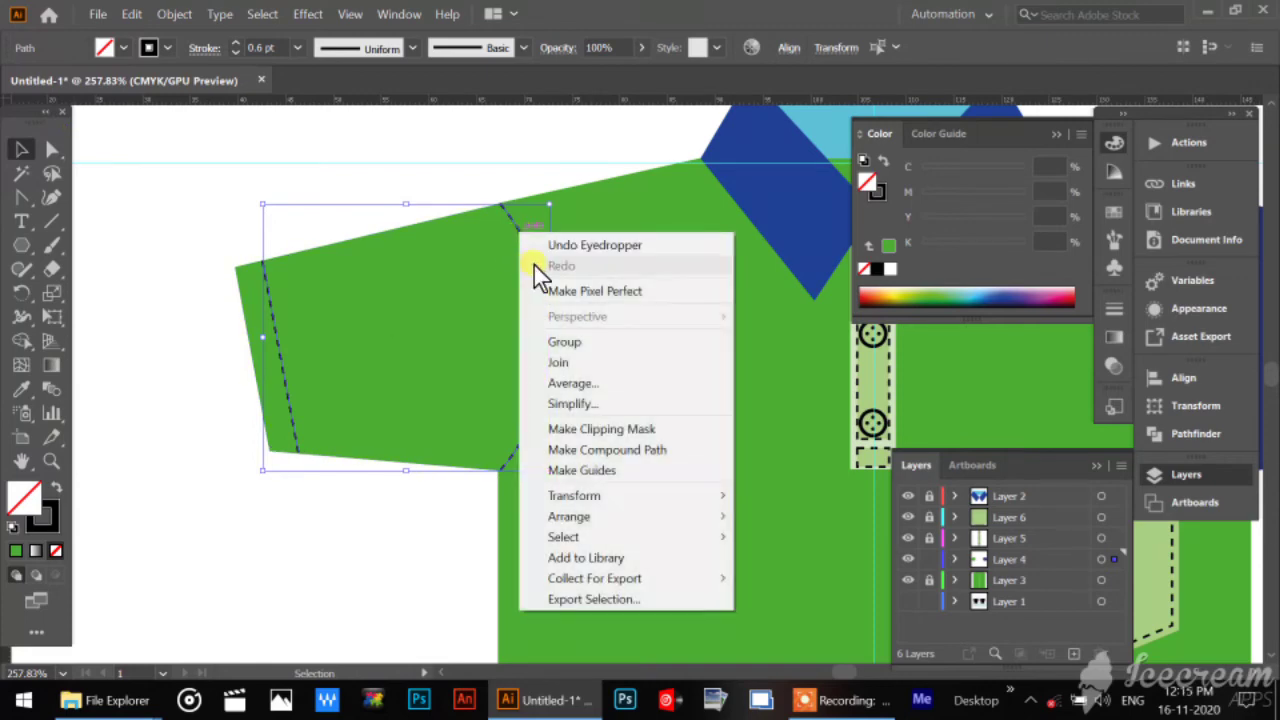
mouse_move(585, 500)
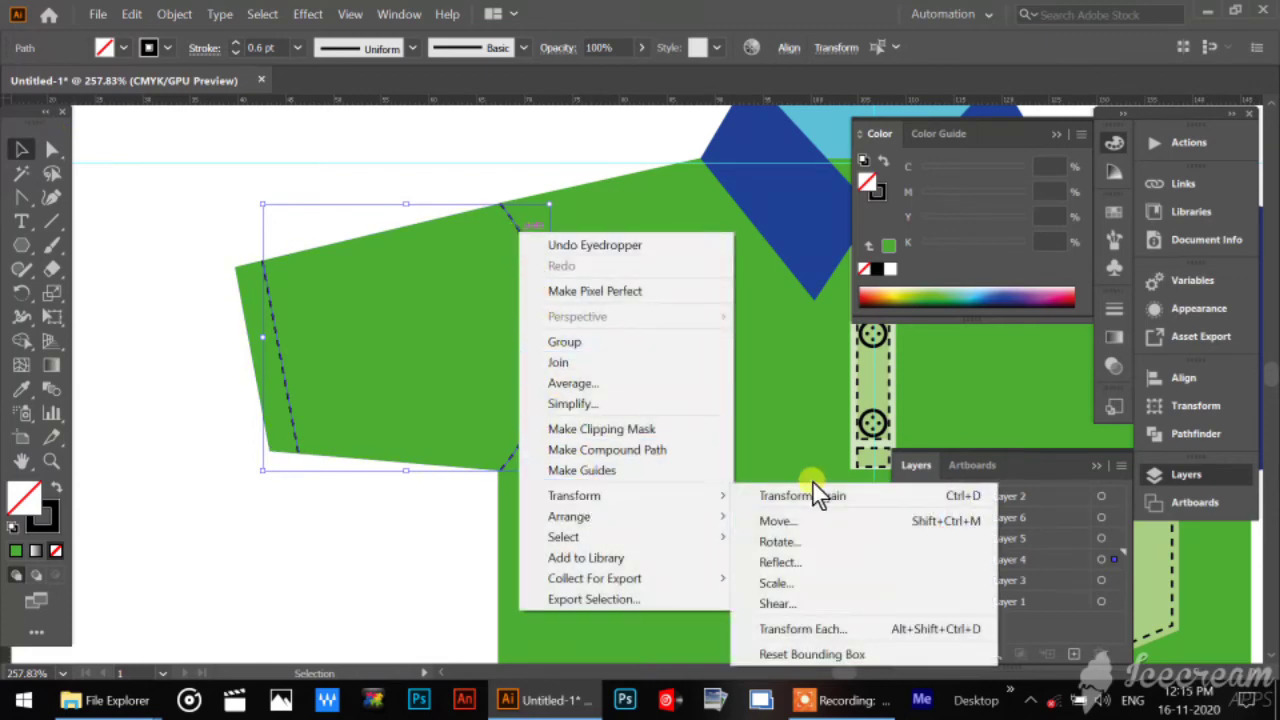
click(819, 562)
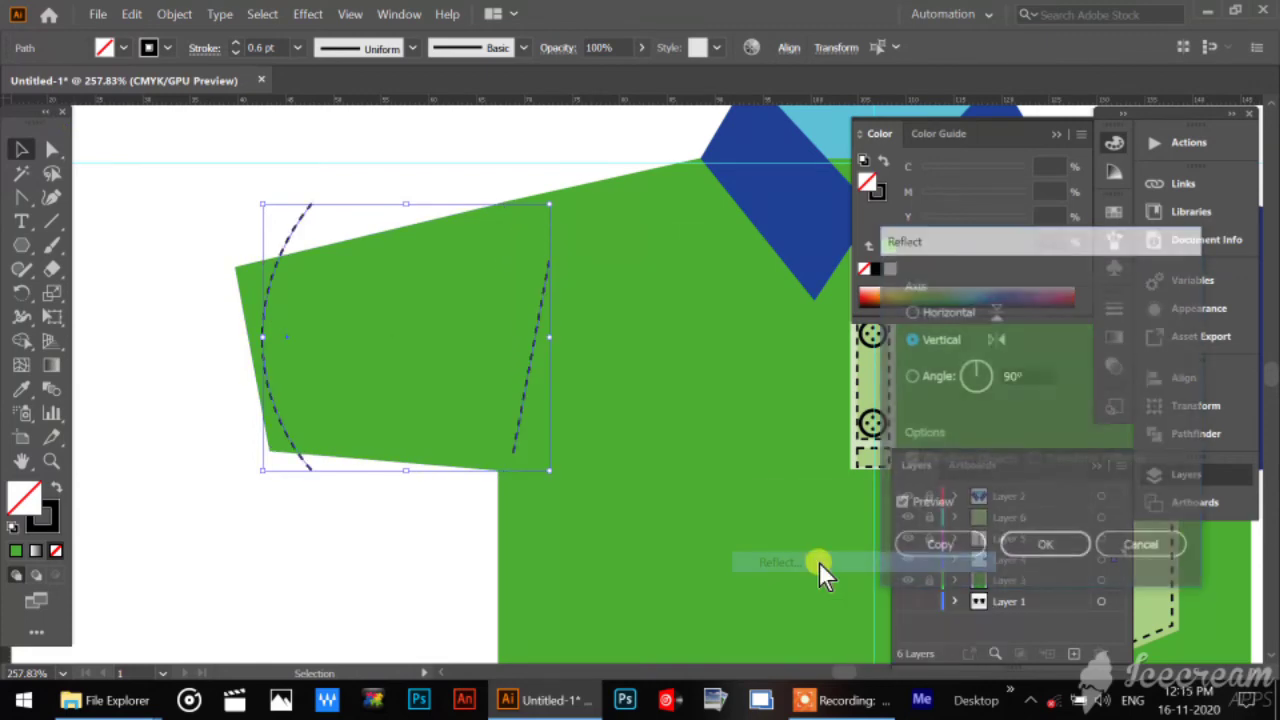
click(936, 550)
Move the mirrored stitch lines onto the right sleeve, aligning the curve with the sleeve's armhole edge.
drag(739, 327, 80, 470)
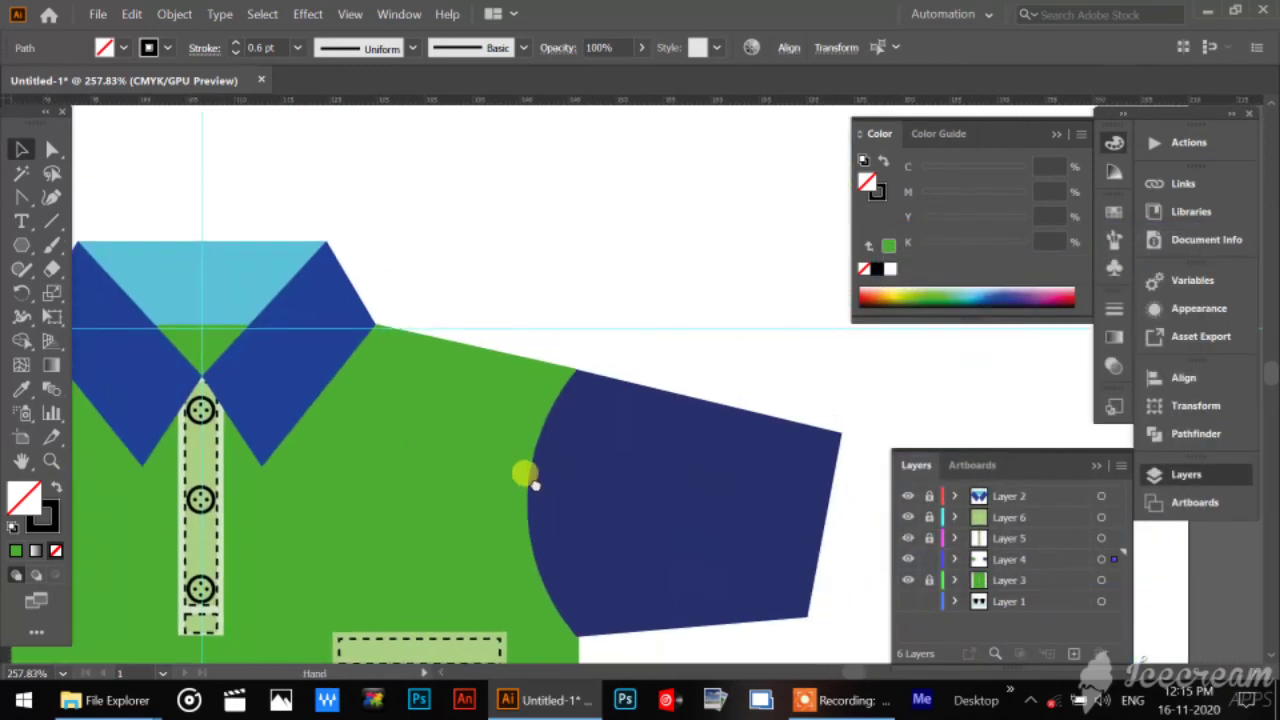
drag(531, 483, 437, 306)
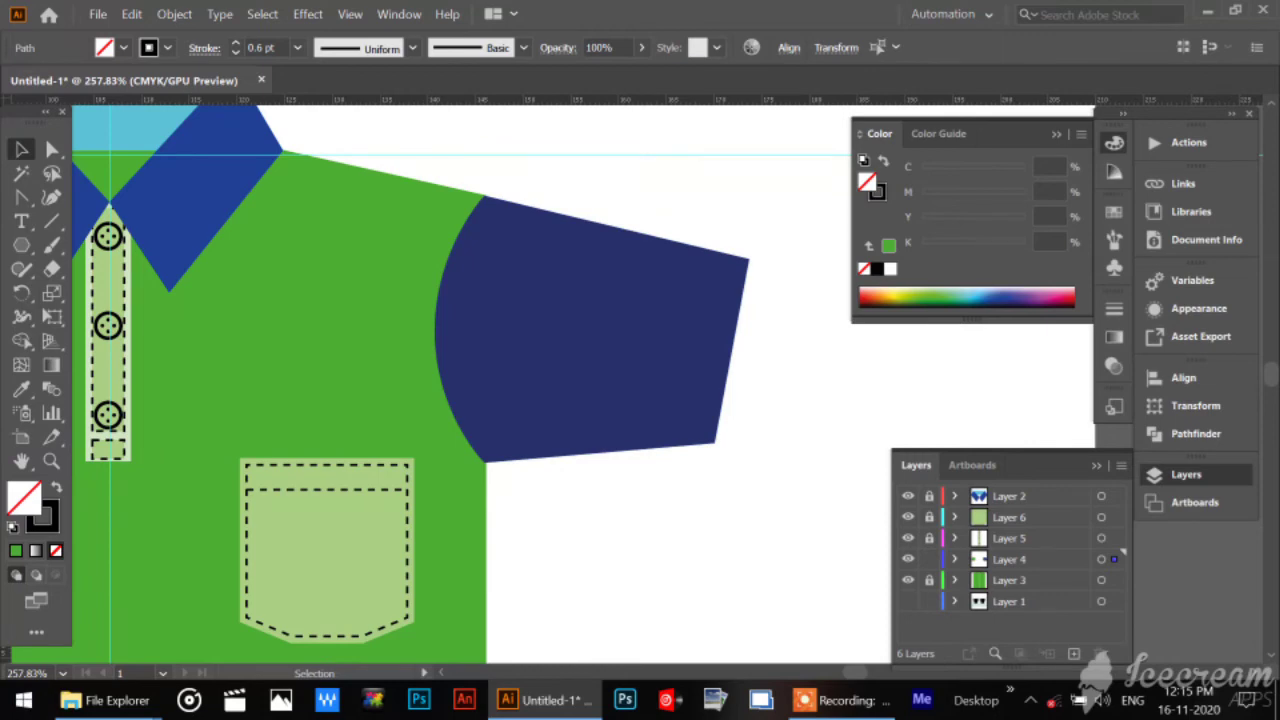
key(shift+Right)
key(shift+Right)
key(shift+Right)
key(shift+Right)
key(shift+Right)
key(shift+Right)
key(shift+Right)
key(shift+Right)
key(shift+Right)
key(shift+Right)
key(shift+Right)
key(shift+Right)
key(shift+Right)
key(shift+Right)
key(shift+Right)
key(shift+Right)
key(shift+Right)
key(shift+Right)
key(shift+Right)
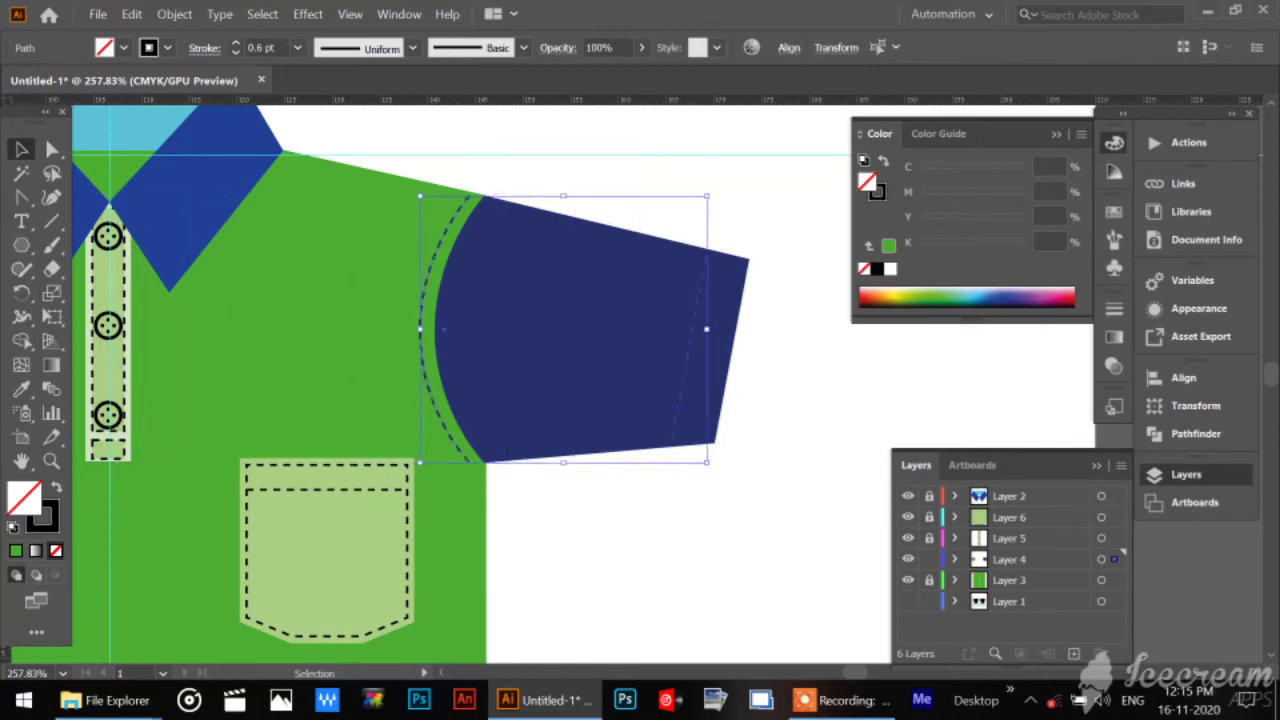
key(Right)
key(Right)
key(Right)
key(Right)
key(Right)
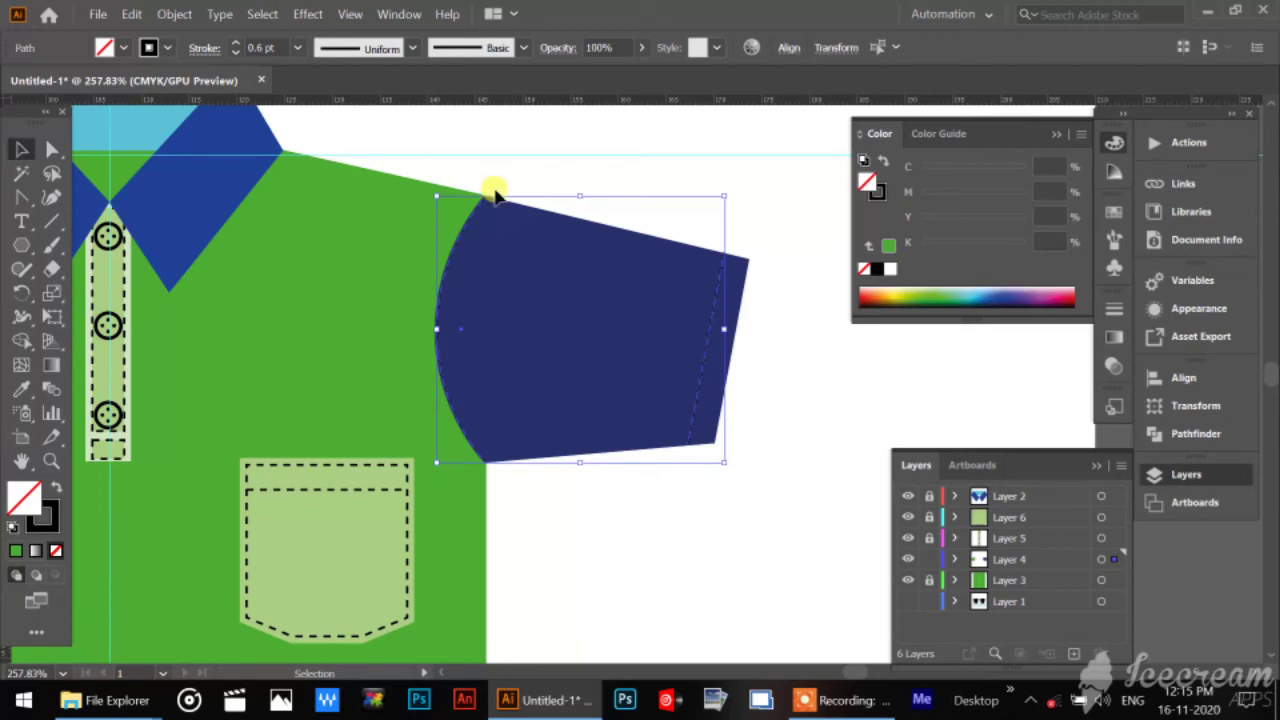
Recolour the dark blue right sleeve by sampling the shirt body's green with the Eyedropper, and deselect it.
shift+click(645, 229)
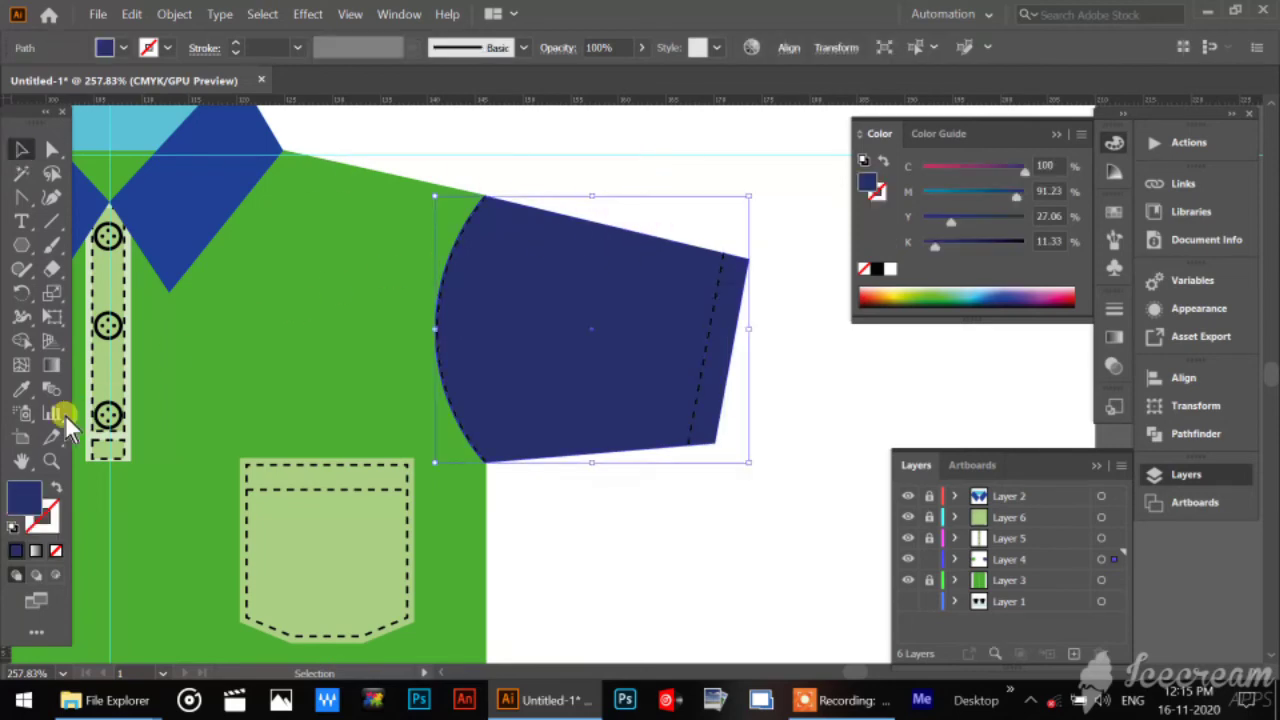
click(23, 391)
click(343, 349)
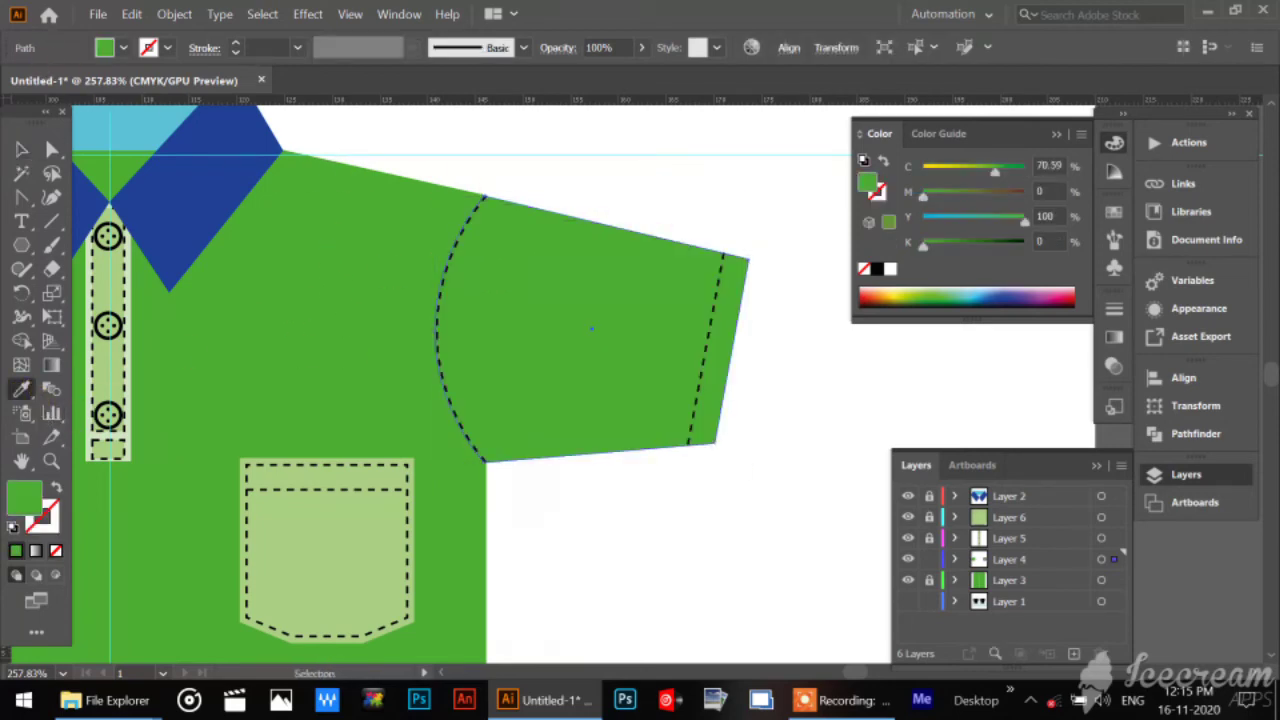
click(18, 145)
click(540, 582)
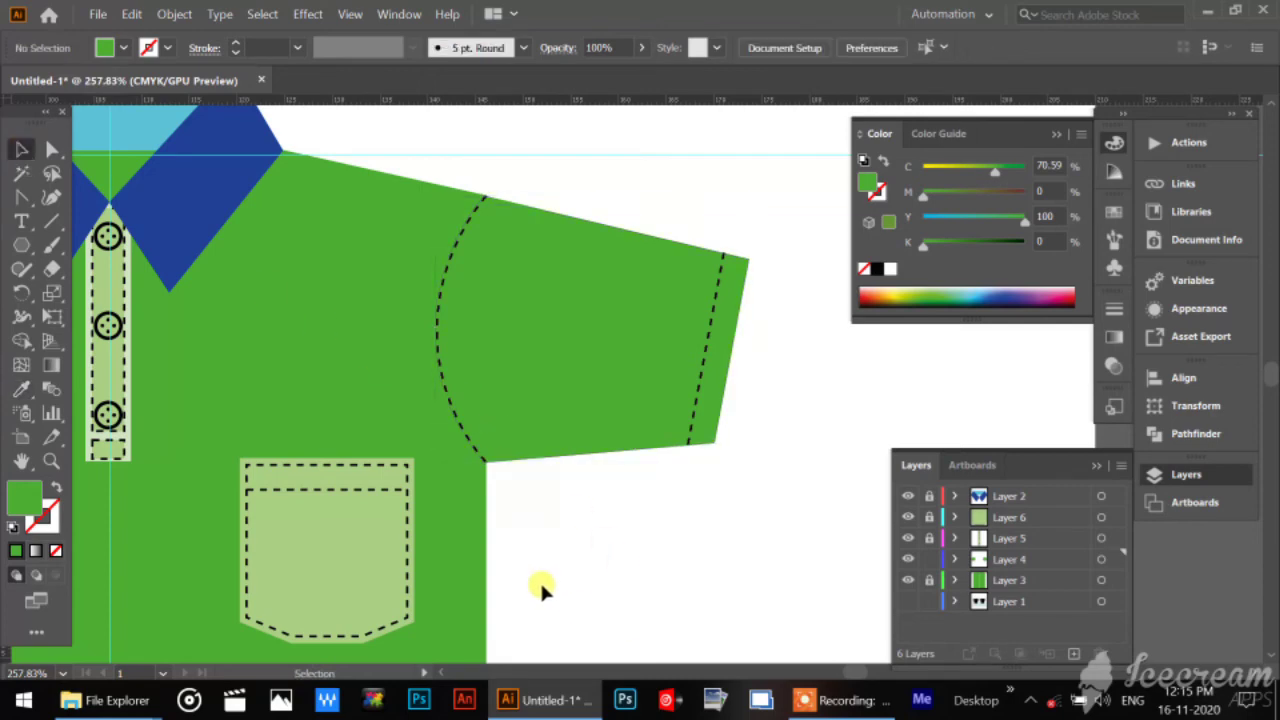
Check which layer holds the sleeves by toggling layer visibility, then unlock Layer 4 and make it the active layer.
drag(429, 465, 834, 480)
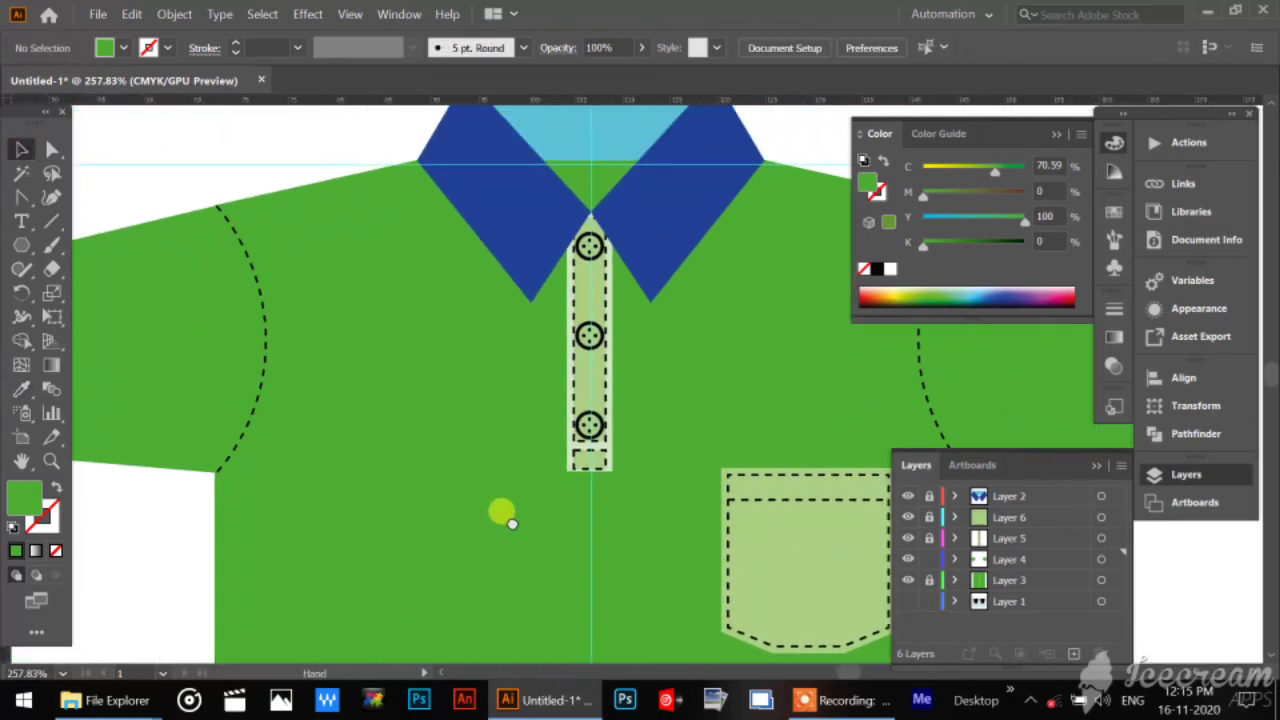
drag(503, 514, 447, 633)
drag(572, 488, 515, 310)
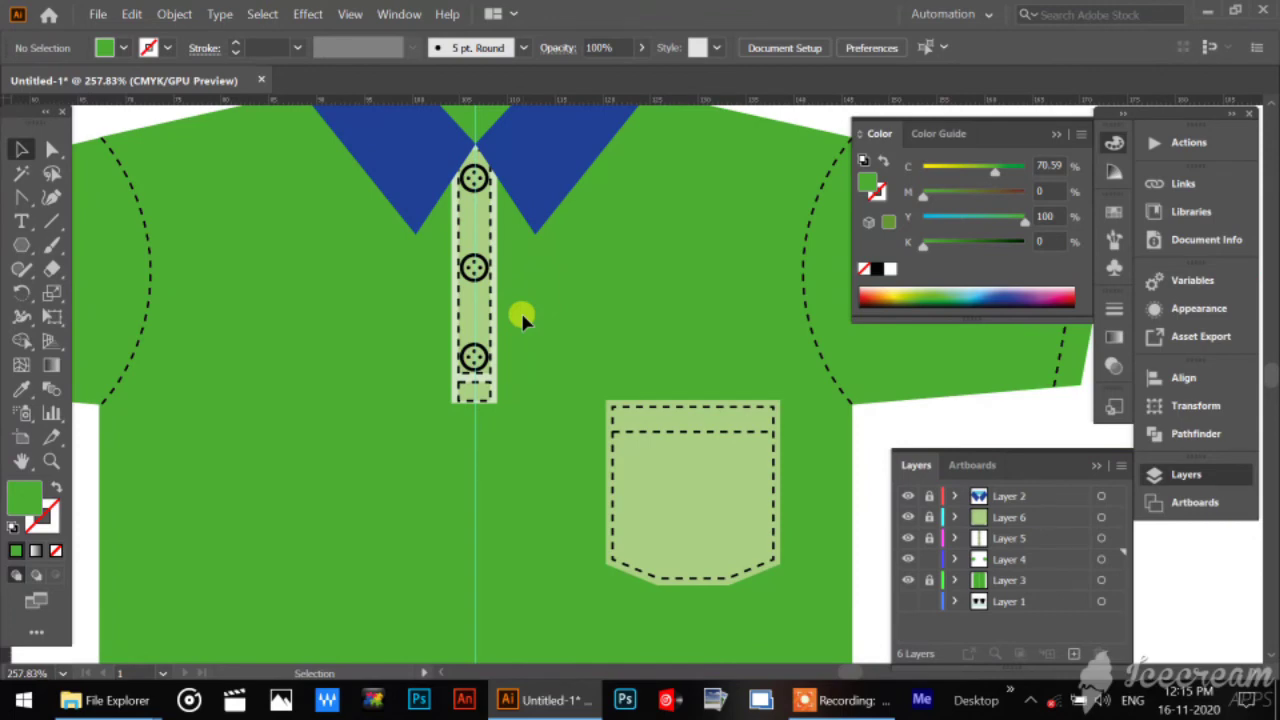
drag(801, 348, 509, 437)
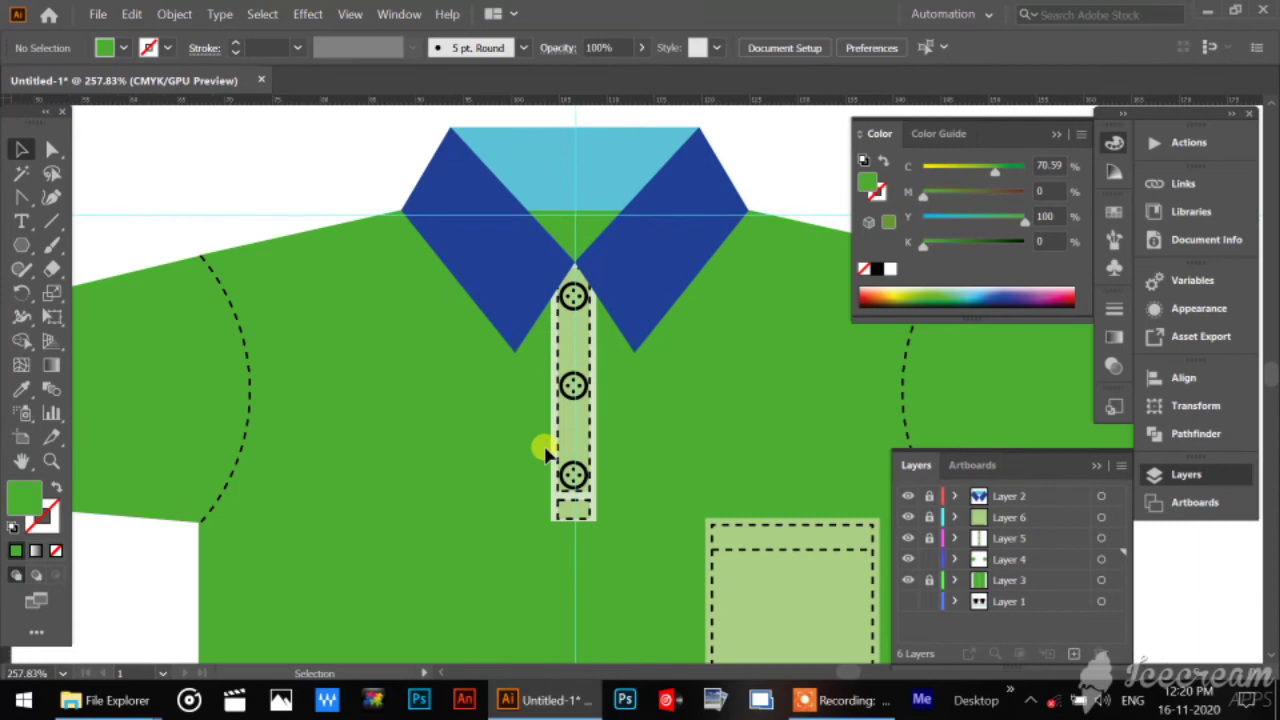
click(47, 318)
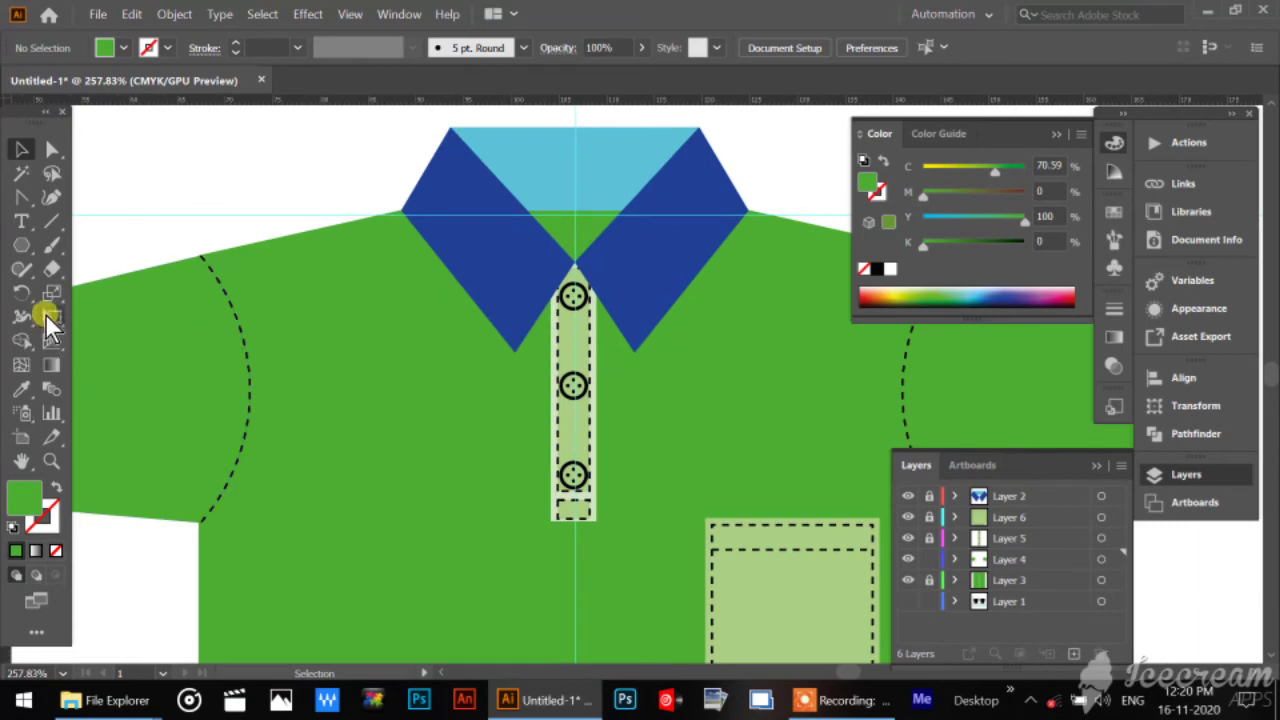
click(48, 229)
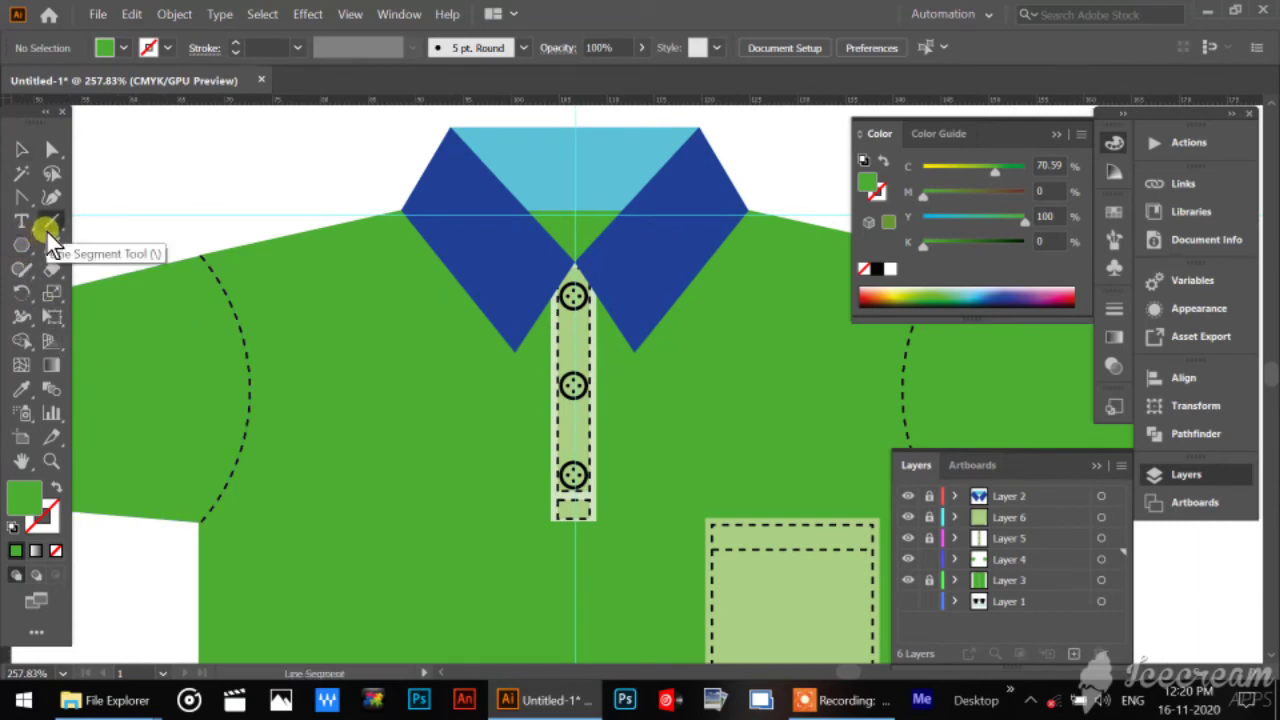
click(907, 539)
click(907, 539)
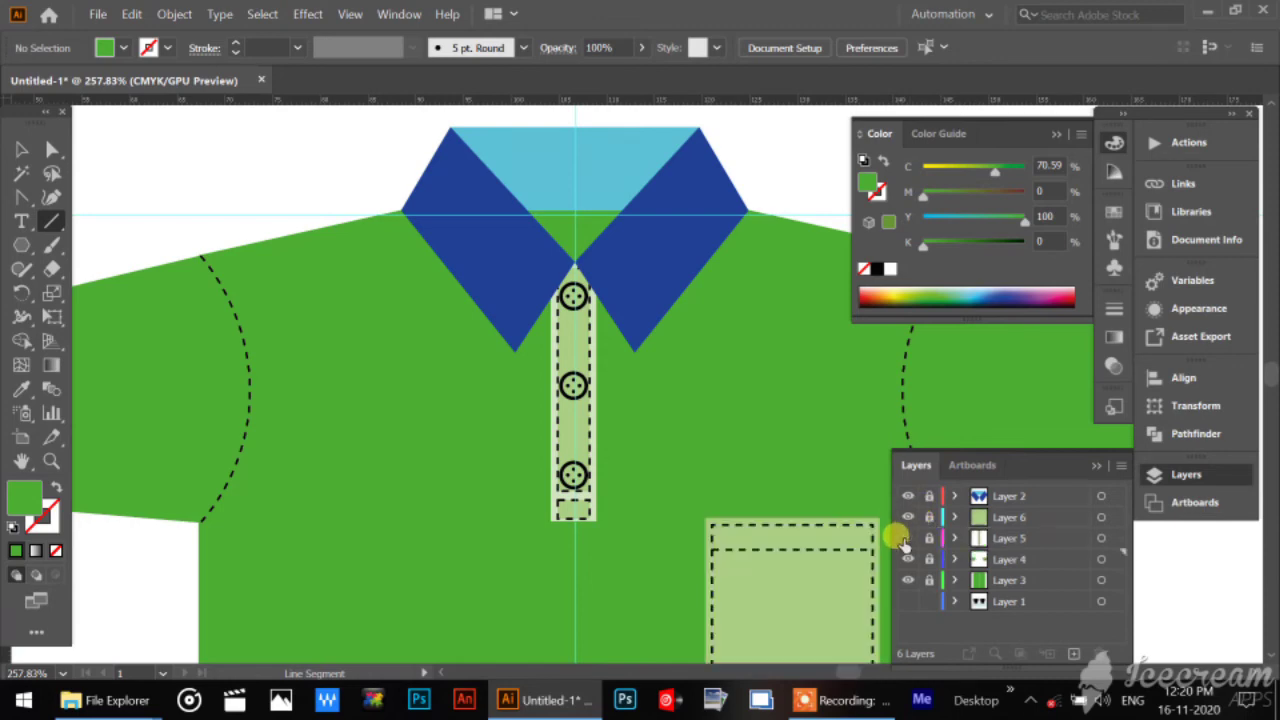
click(907, 559)
click(907, 559)
click(905, 570)
click(905, 570)
click(1004, 560)
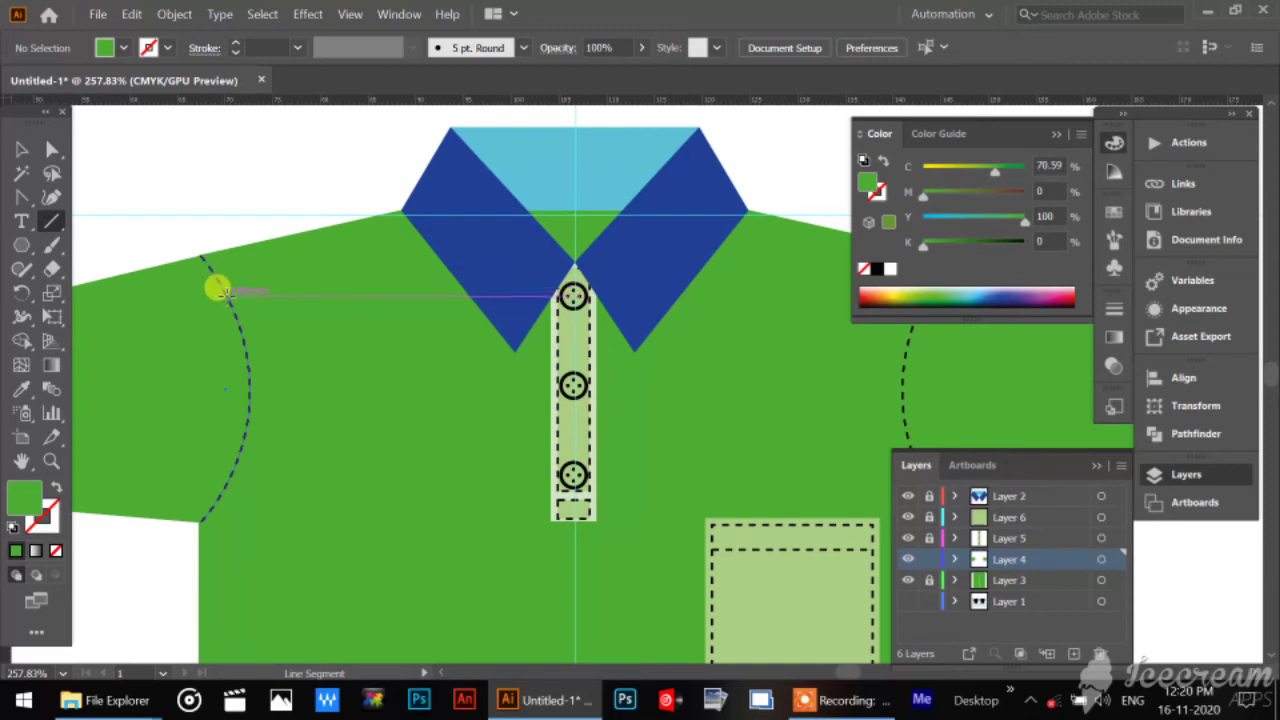
Draw a straight shoulder line from the left armhole curve to the collar and sample the pocket's dashed stroke onto it.
drag(228, 292, 455, 268)
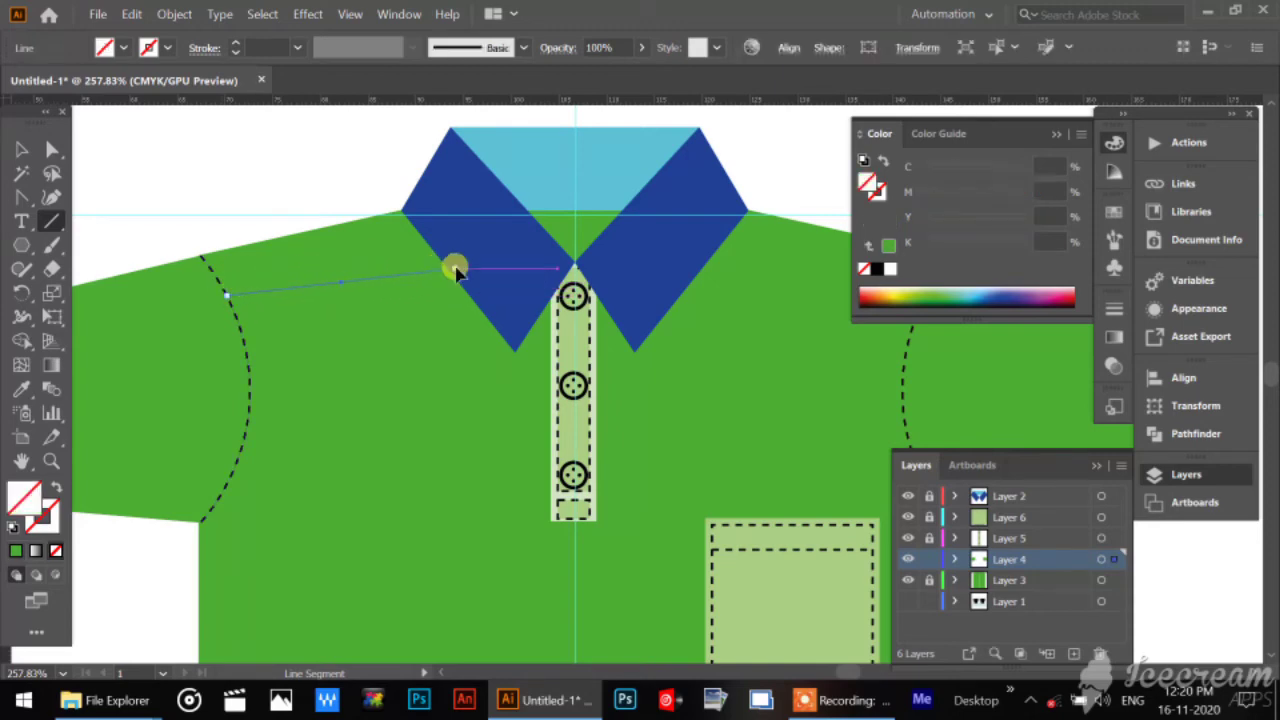
click(28, 391)
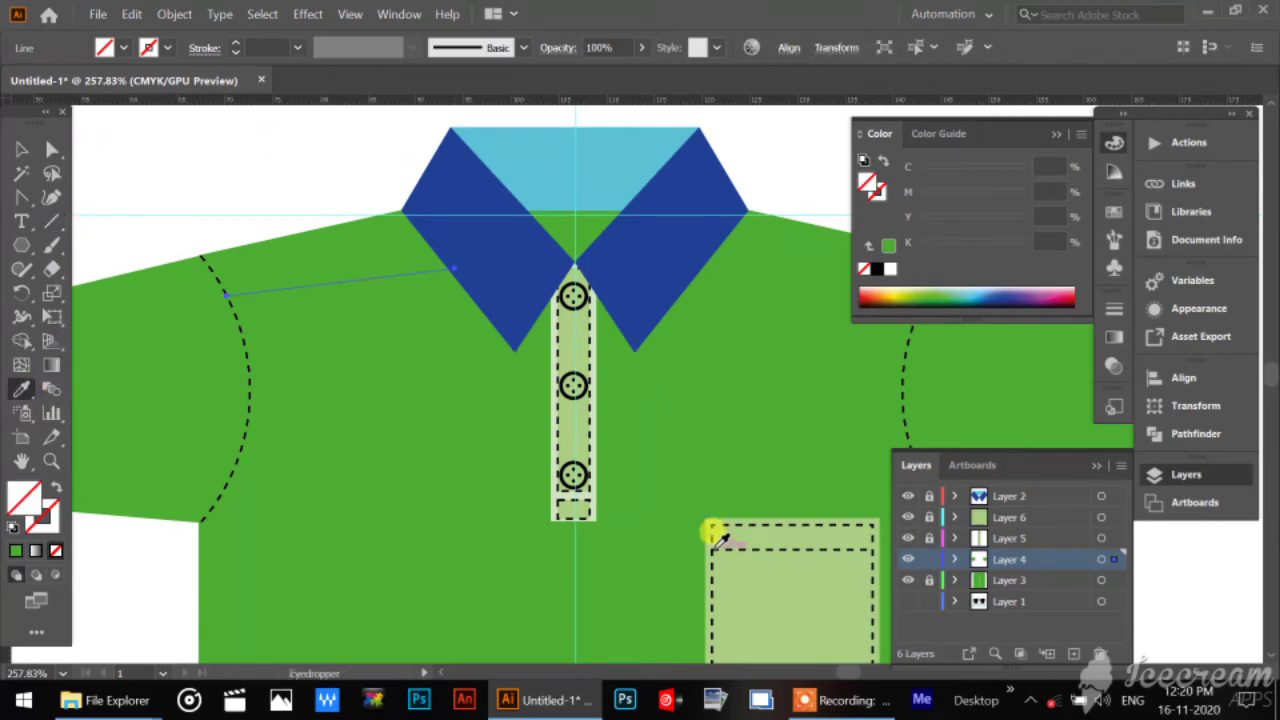
click(713, 537)
Shift the shoulder line's outer anchor point slightly down along the left armhole curve, and deselect the line.
click(49, 150)
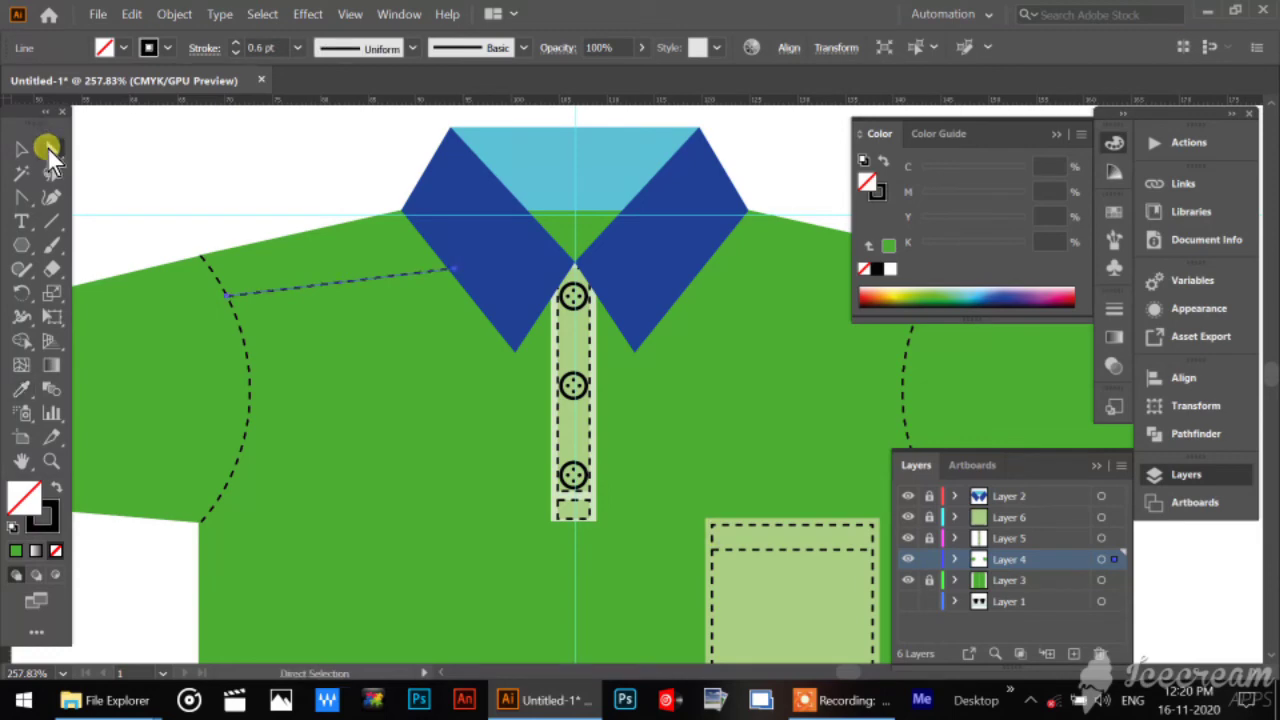
click(279, 299)
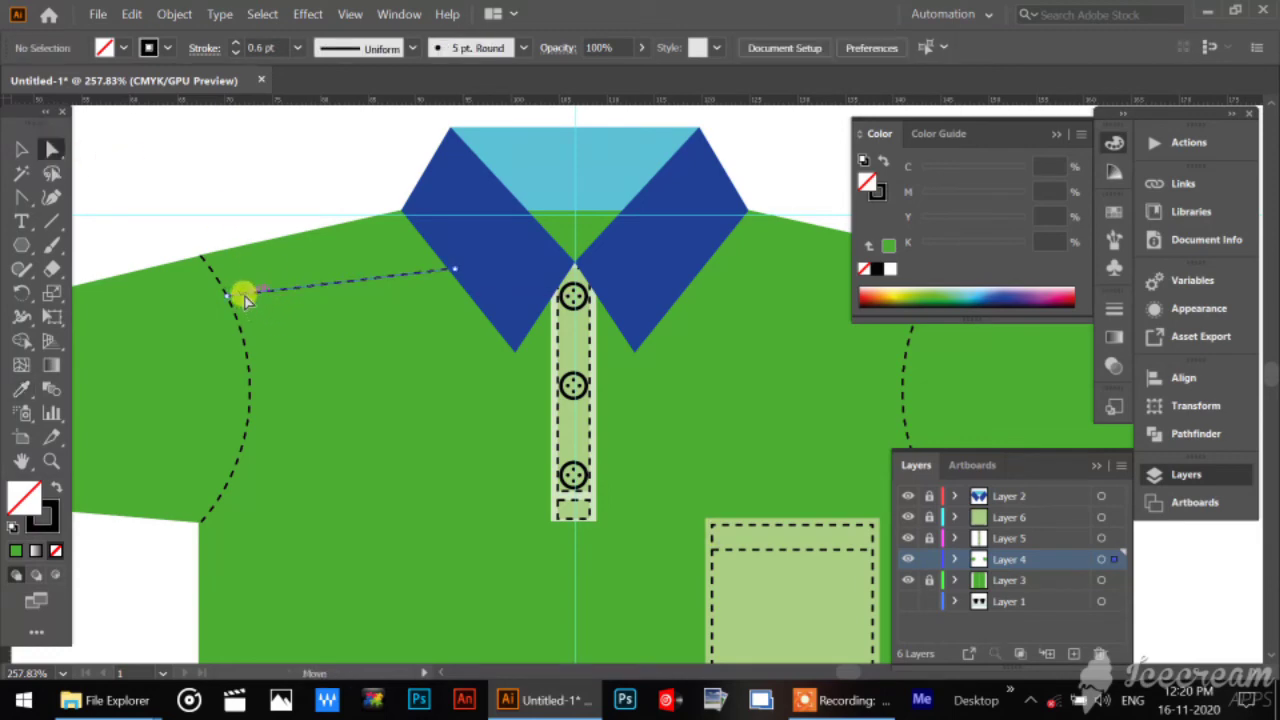
mouse_move(244, 293)
mouse_down()
mouse_move(227, 298)
mouse_move(233, 309)
mouse_up()
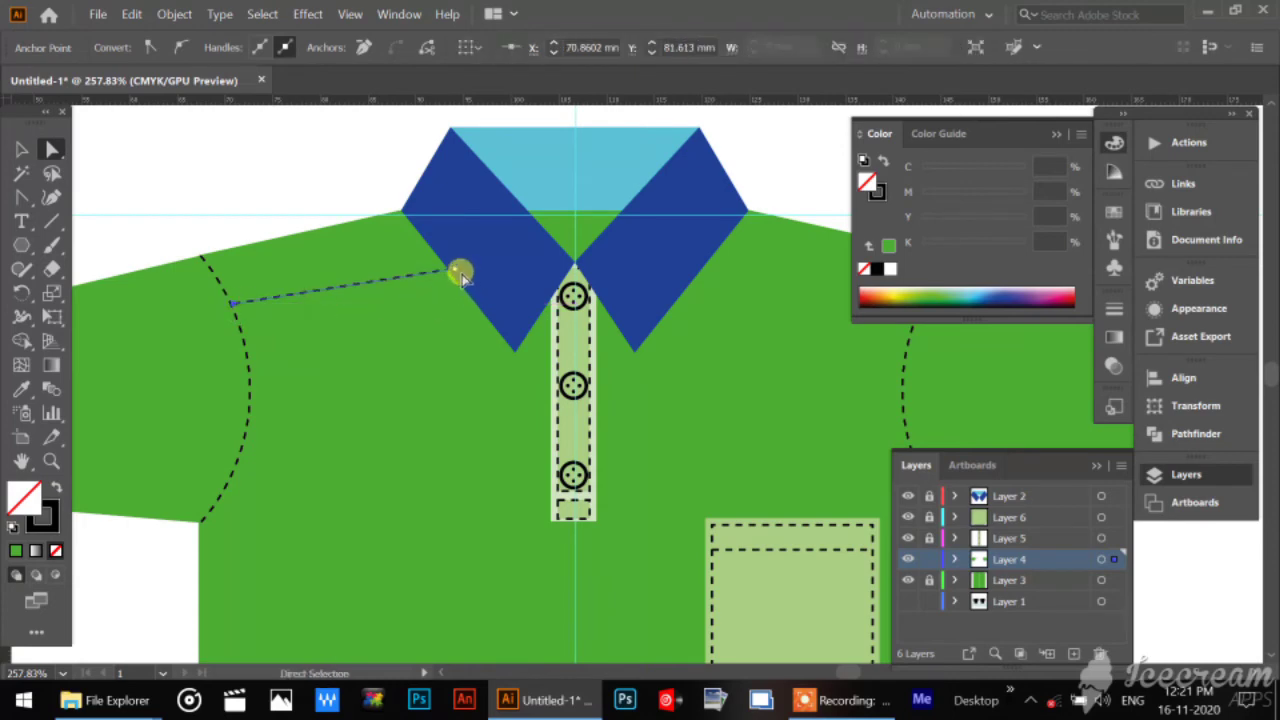
click(21, 146)
click(93, 160)
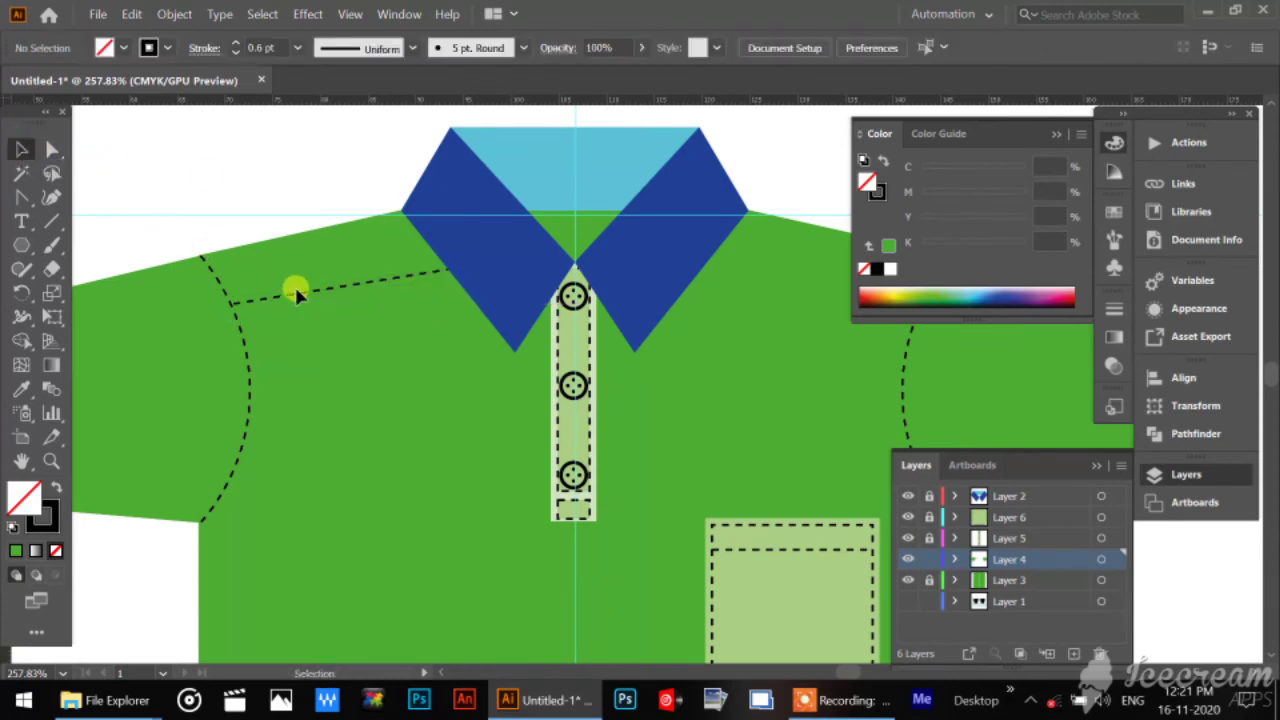
Duplicate the left shoulder's dashed line and nudge the copy to sit just below and parallel to the original.
click(300, 299)
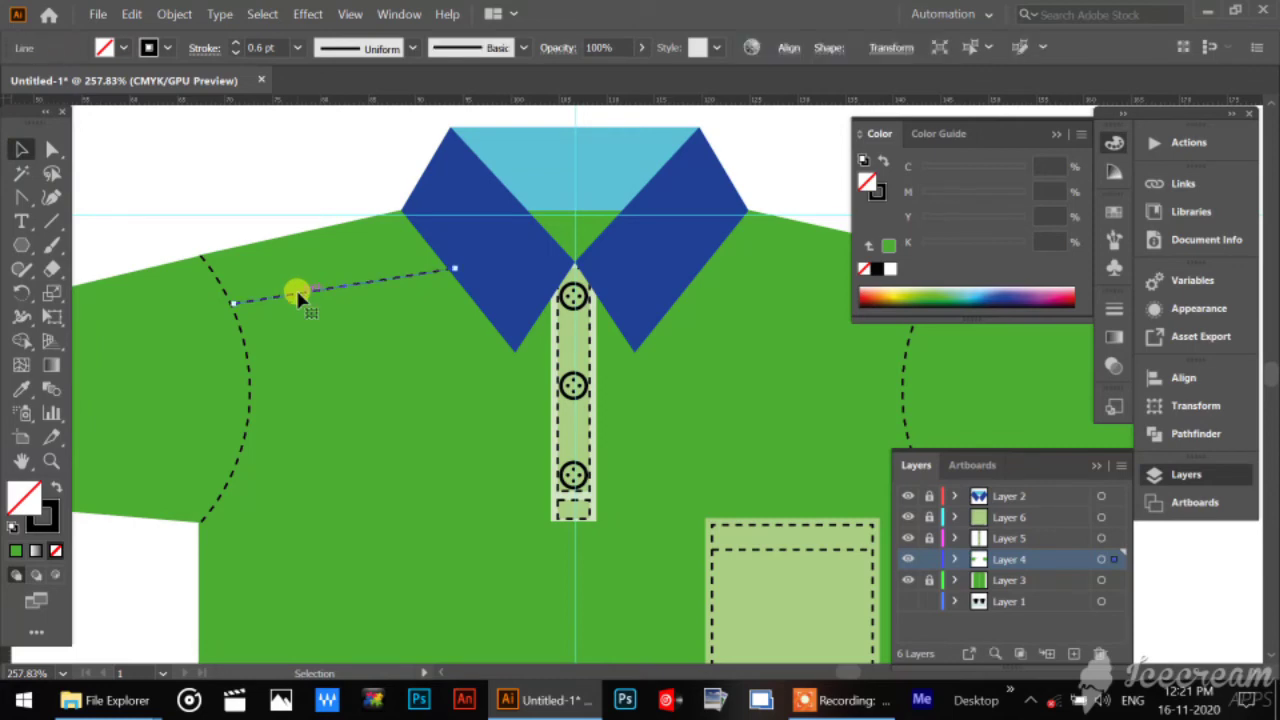
key(alt+shift+Down)
key(Up)
key(Up)
key(Up)
key(Up)
key(Up)
key(Up)
key(Up)
key(Up)
click(284, 318)
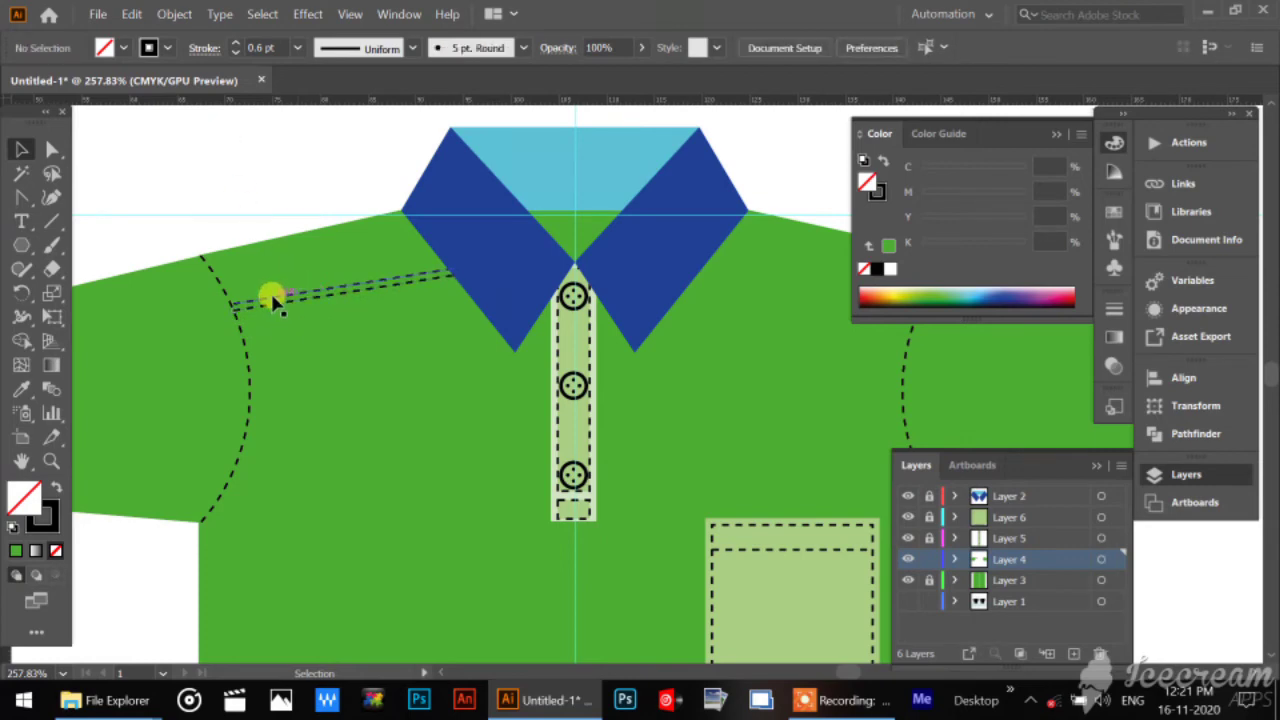
click(272, 300)
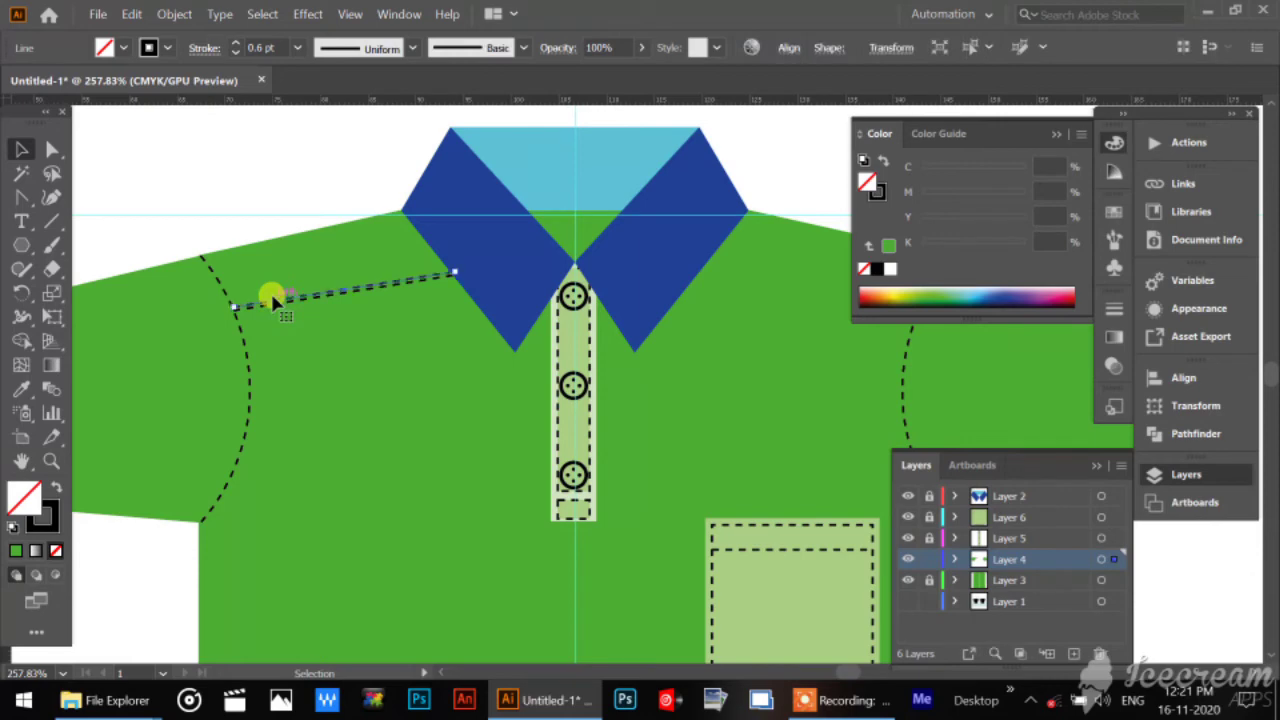
click(284, 326)
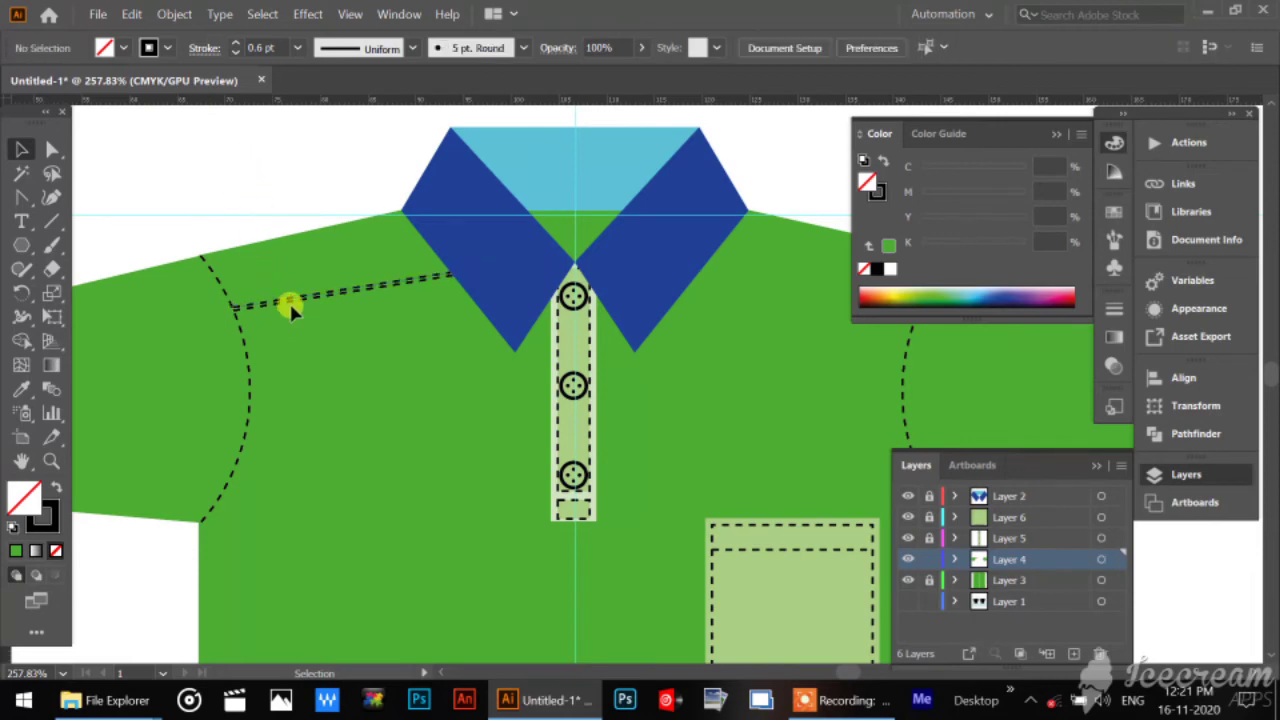
Group the two dashed lines on the left shoulder and create a copy reflected across the vertical axis.
click(329, 296)
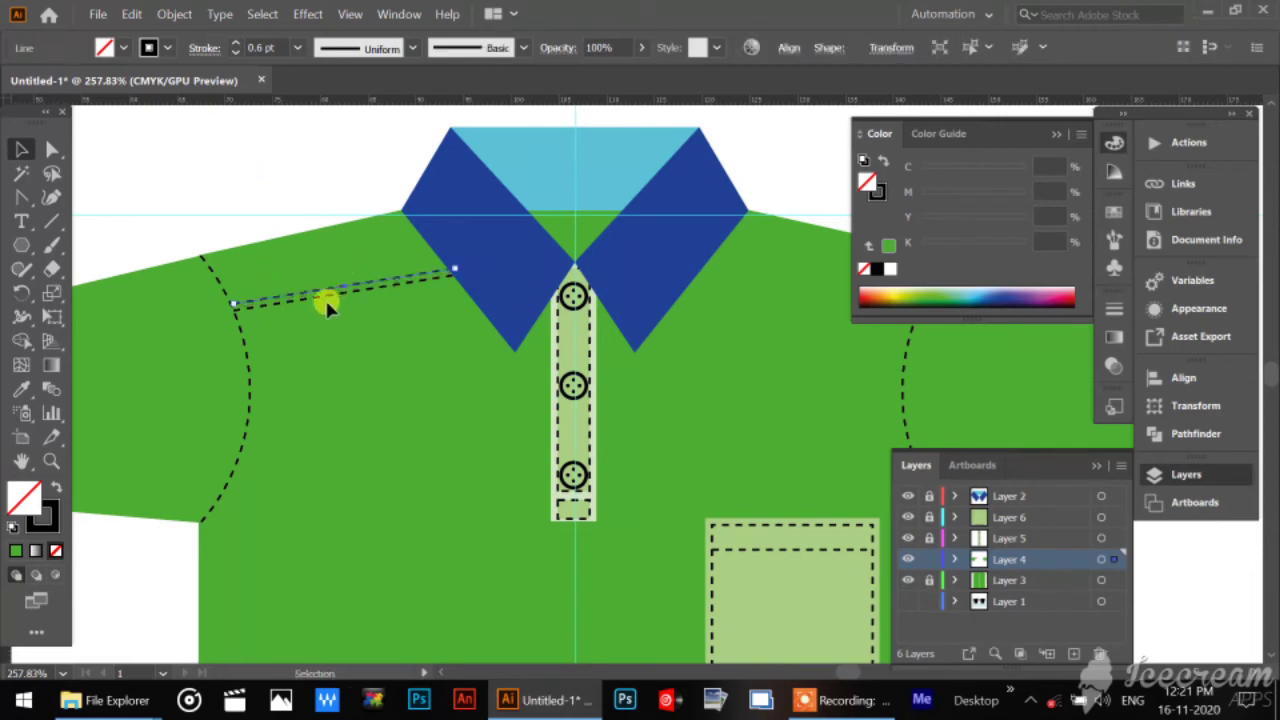
shift+click(328, 295)
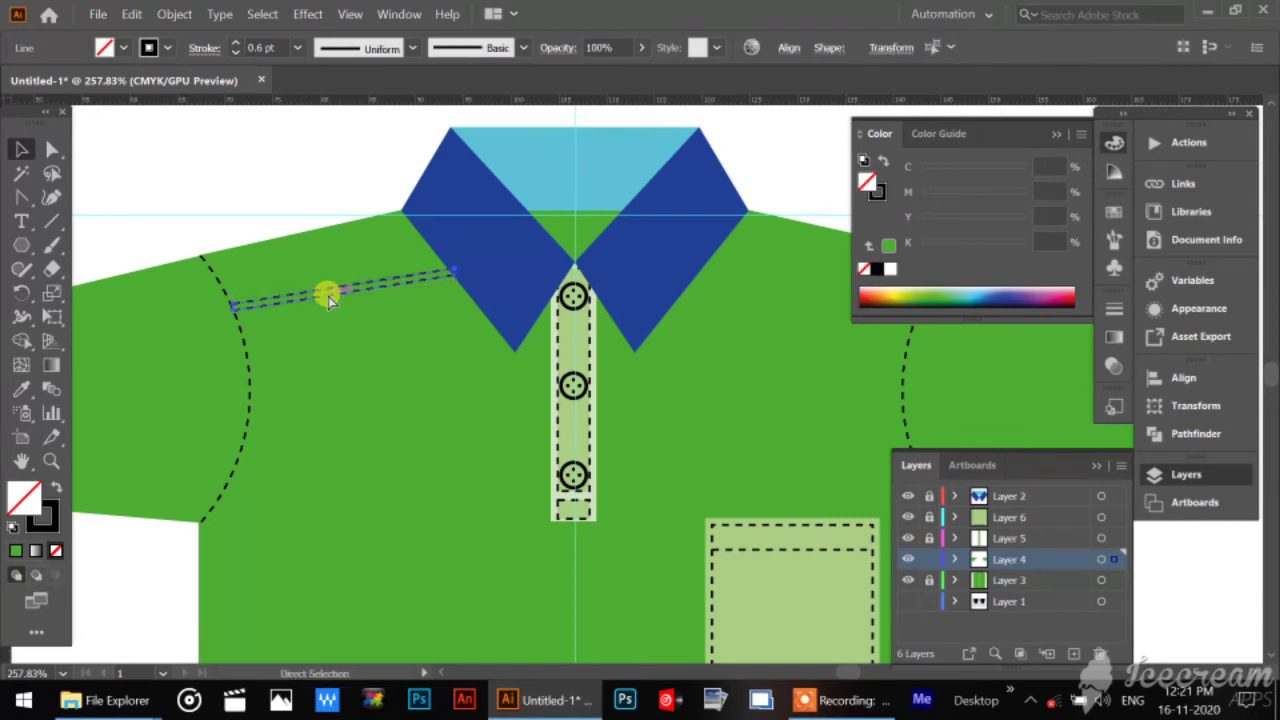
key(ctrl+g)
right_click(334, 291)
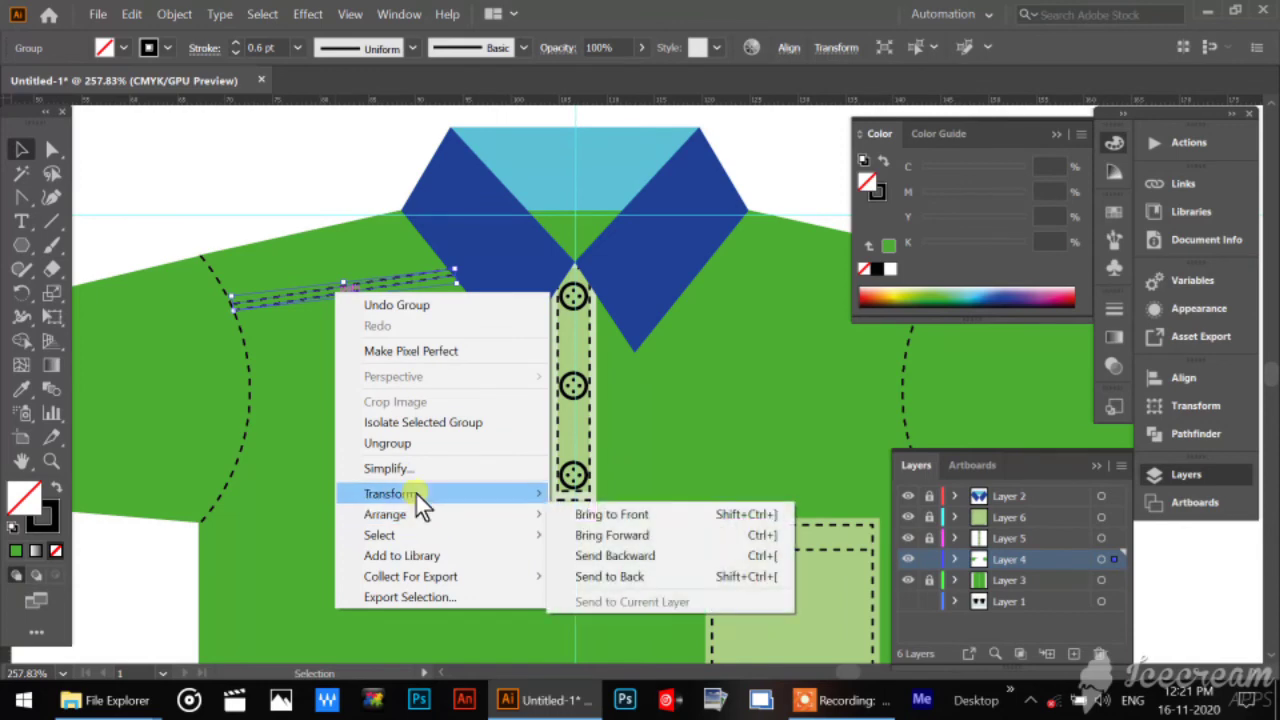
mouse_move(418, 493)
click(625, 561)
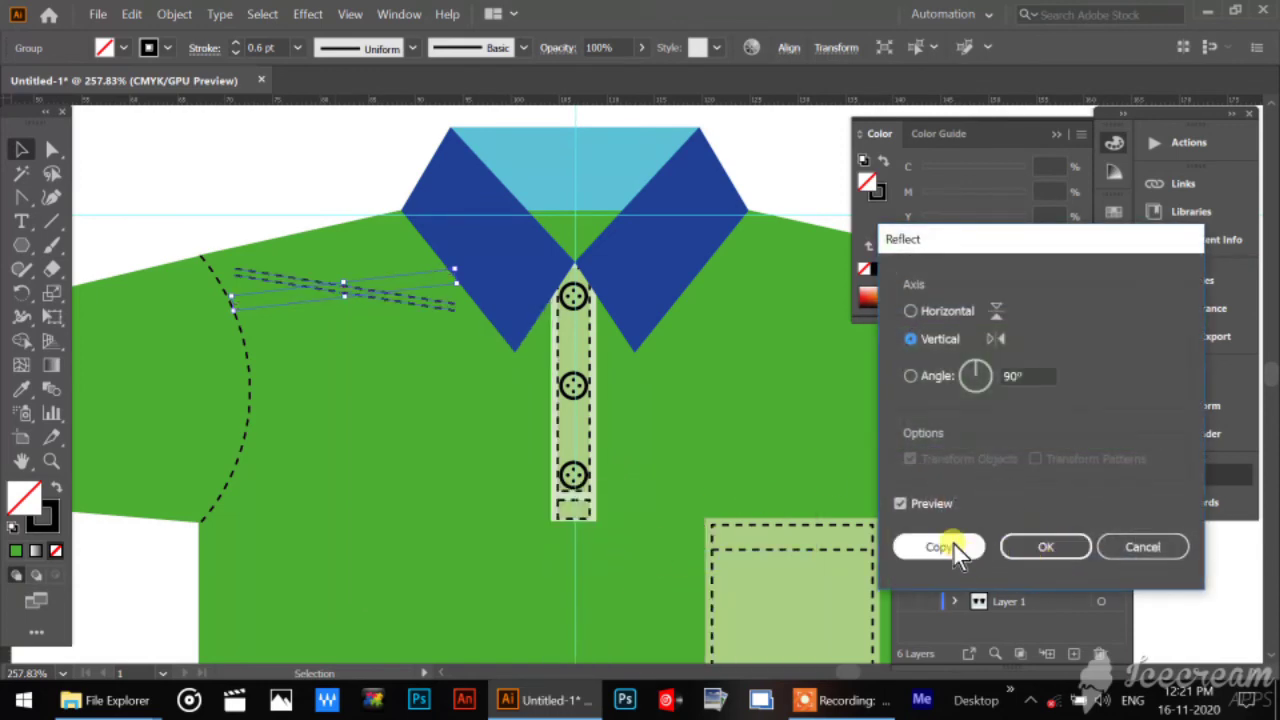
click(954, 545)
Move the mirrored double stitch line onto the right shoulder, between the collar and the armhole curve, and deselect it.
drag(820, 359, 531, 355)
key(shift+Right)
key(shift+Right)
key(shift+Right)
key(shift+Right)
key(shift+Right)
key(shift+Right)
key(shift+Right)
key(shift+Right)
key(shift+Right)
key(shift+Right)
key(shift+Right)
key(shift+Right)
key(shift+Right)
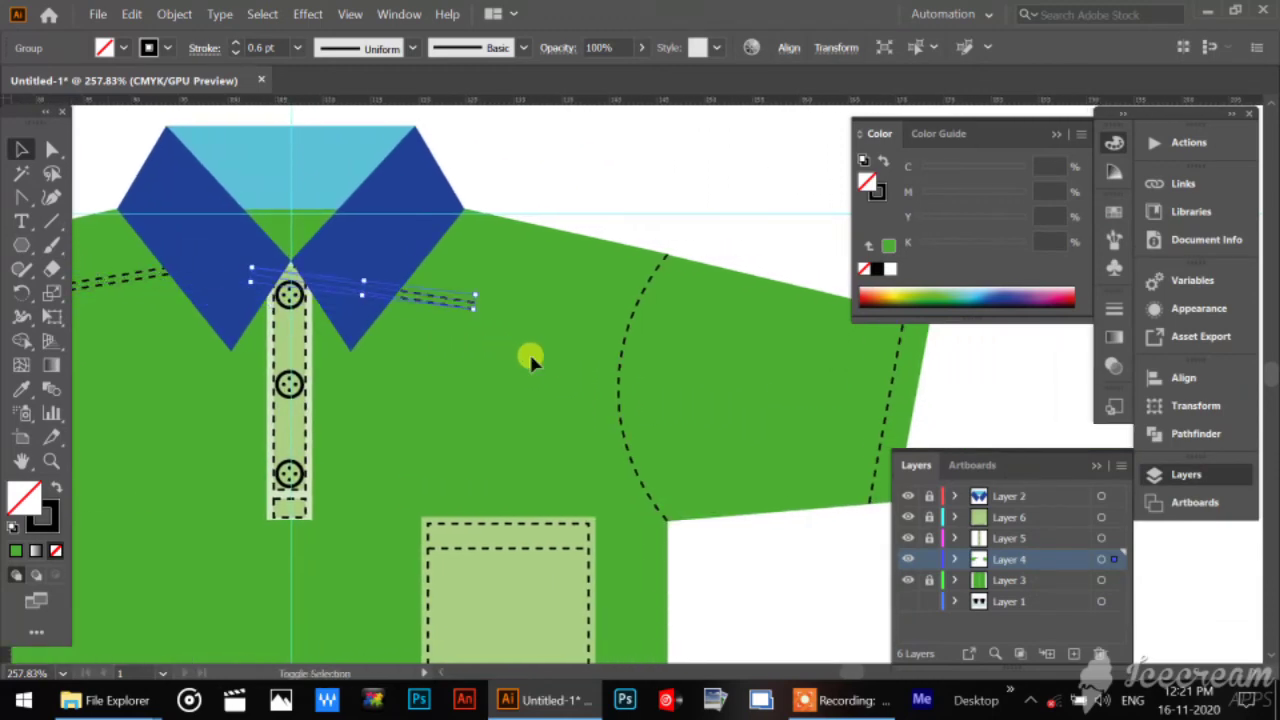
key(shift+Right)
key(shift+Right)
key(shift+Right)
key(shift+Right)
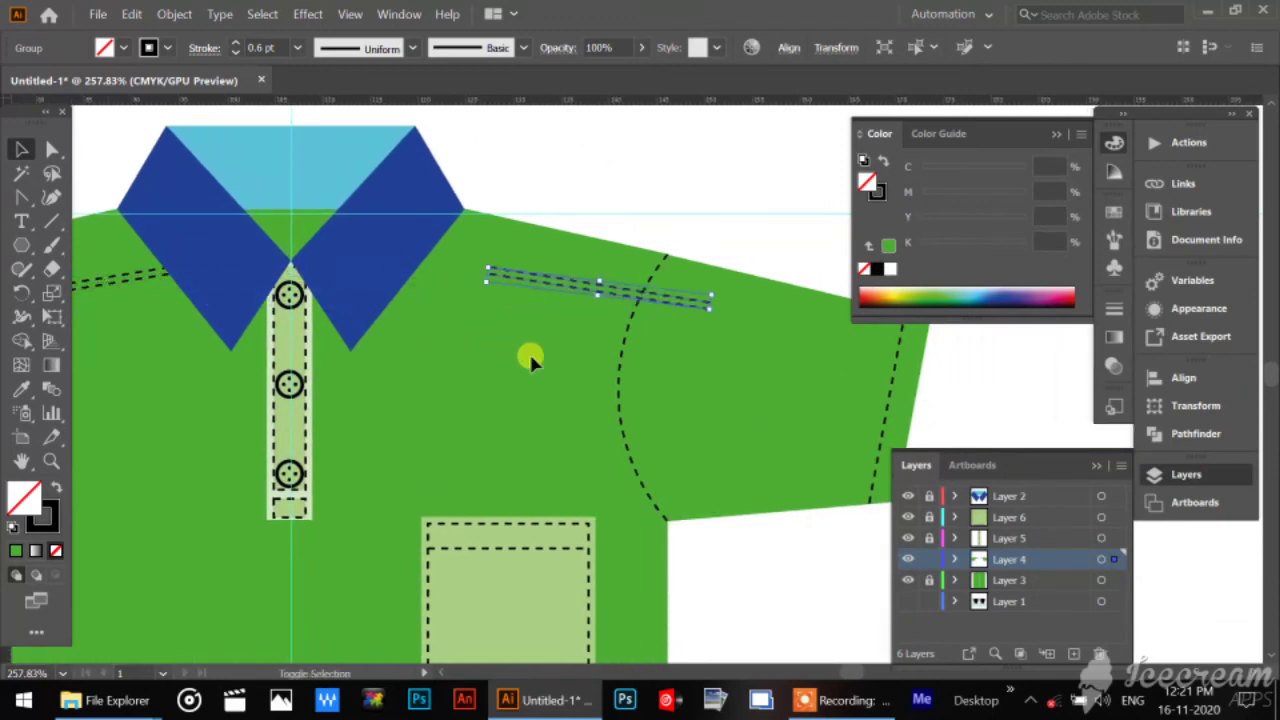
key(shift+Left)
key(shift+Left)
key(shift+Left)
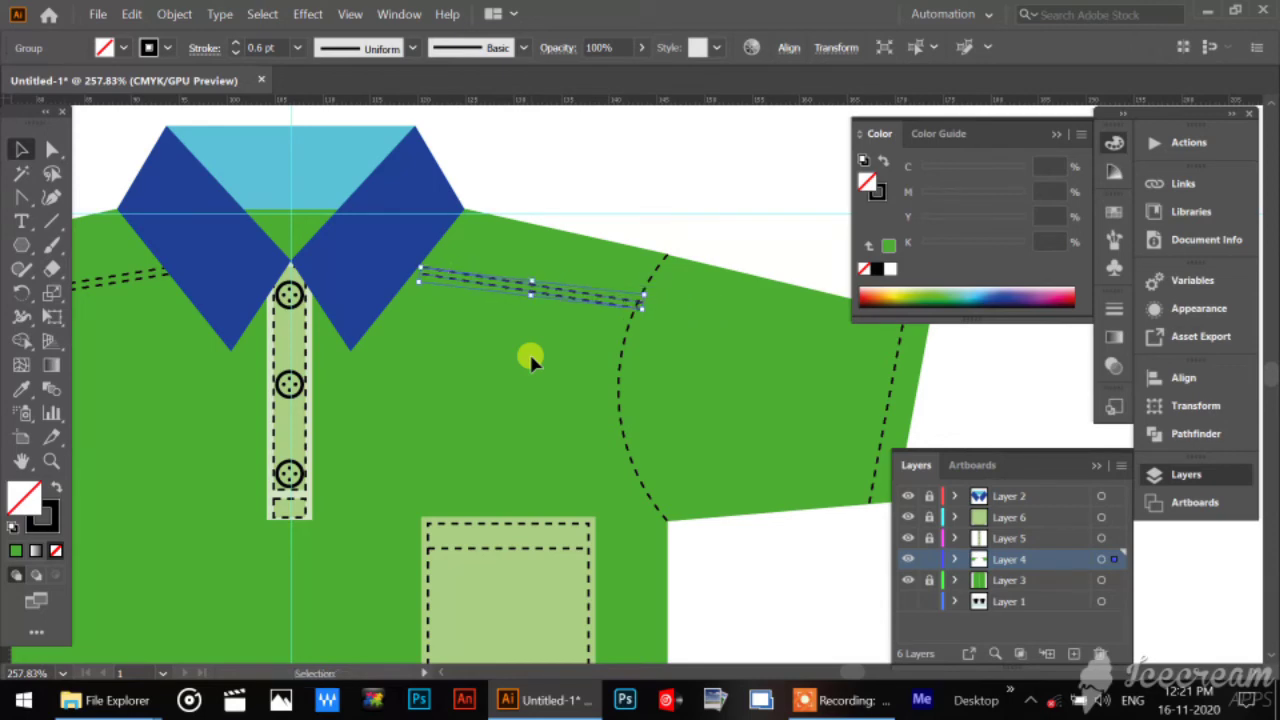
click(616, 148)
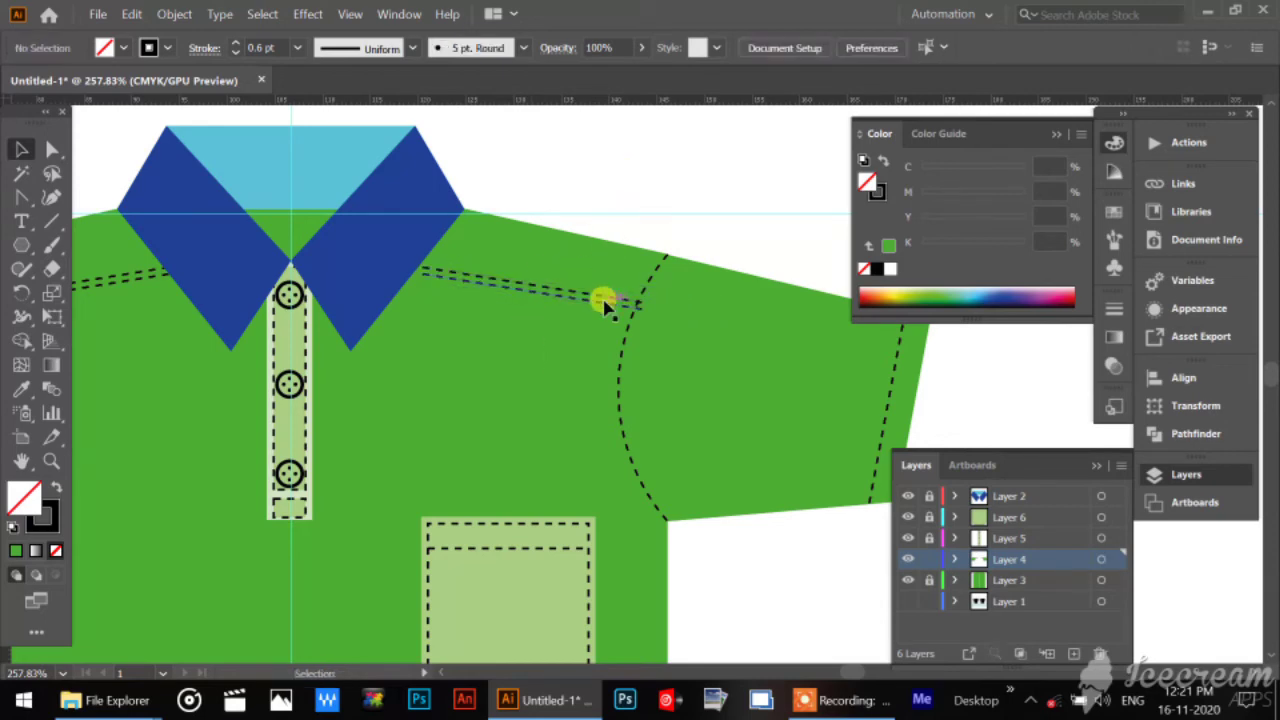
Nudge the right shoulder's double stitch line slightly left so it meets the collar edge, and deselect it.
click(604, 300)
key(Left)
key(Left)
key(Left)
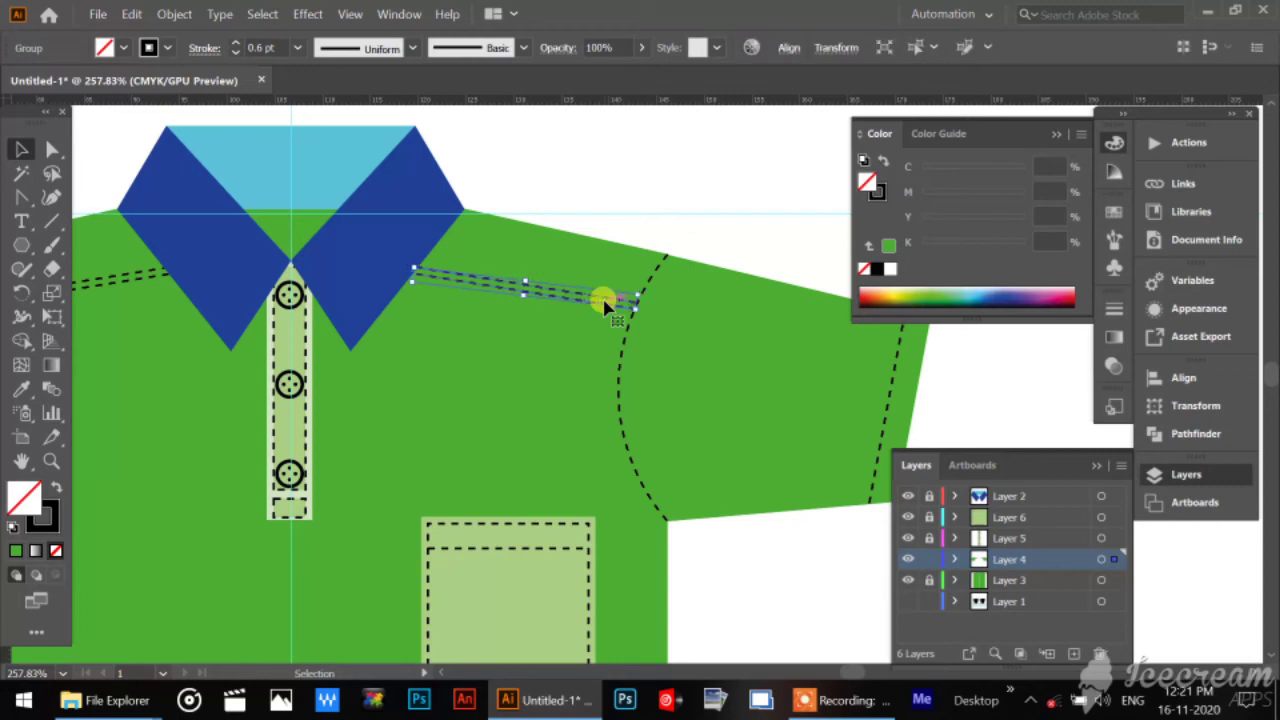
click(619, 170)
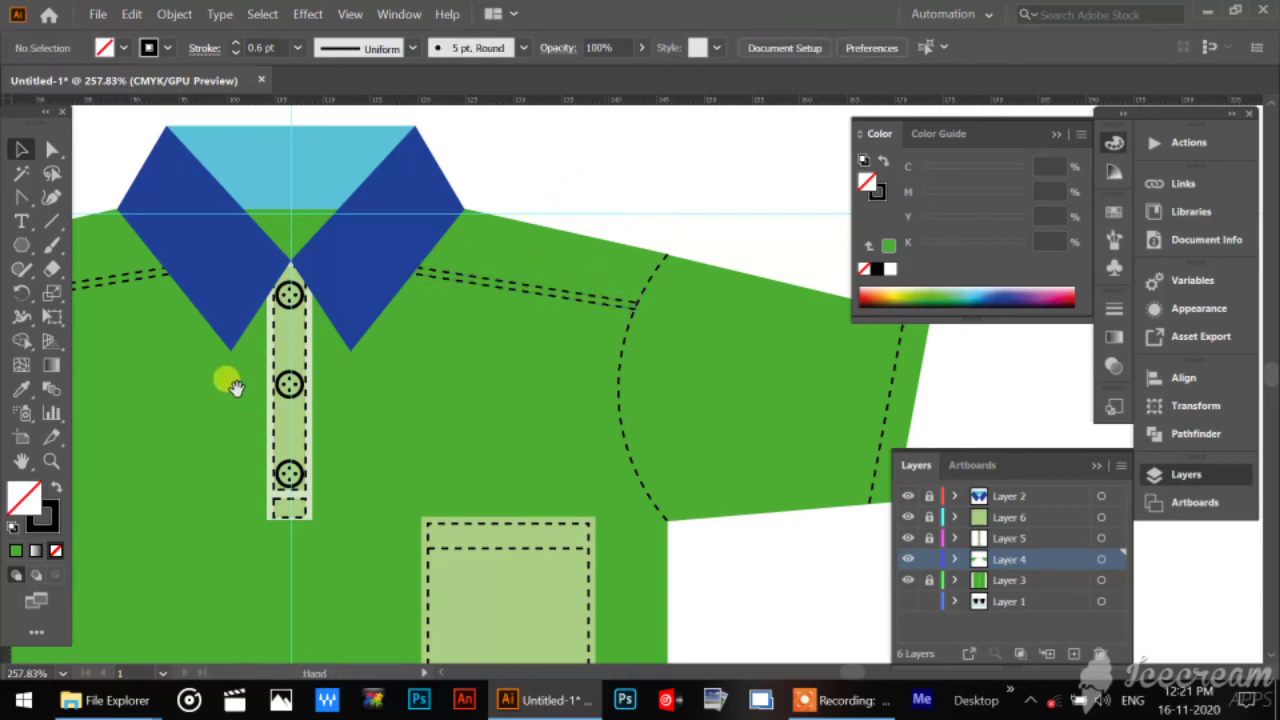
Lock Layer 4, and unlock Layer 3 as the active layer for the shirt body.
drag(226, 374, 630, 328)
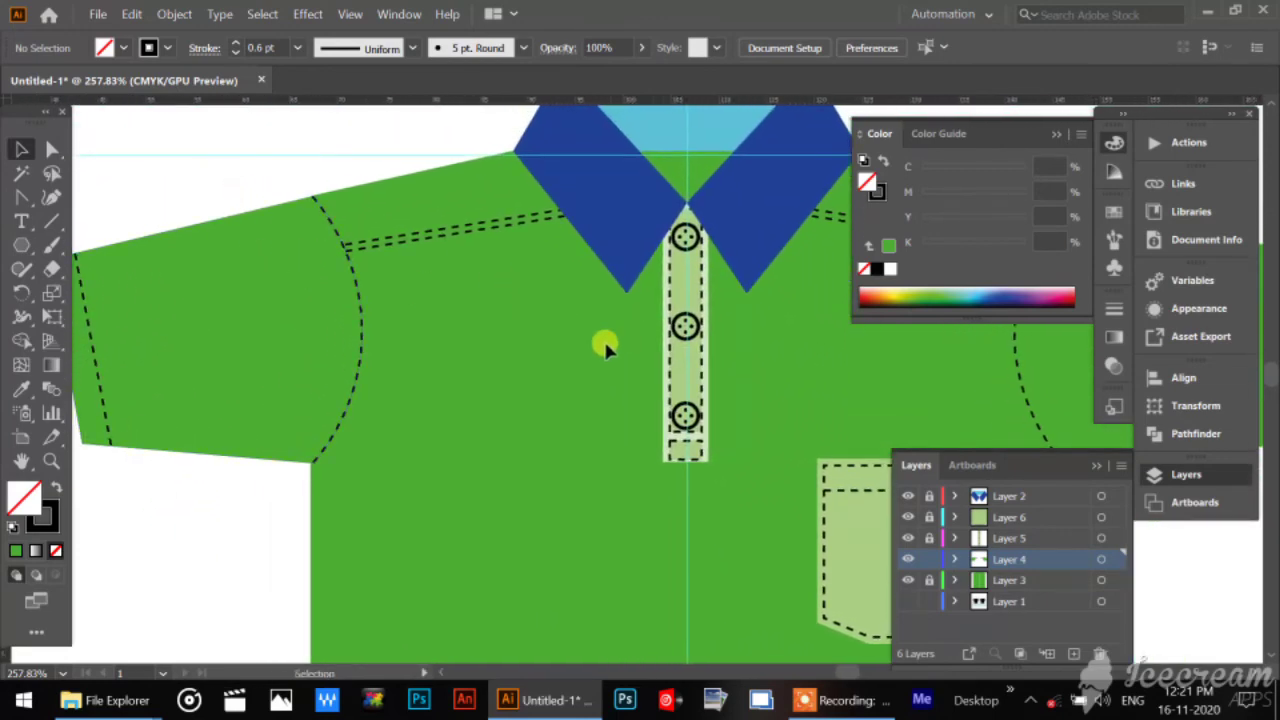
drag(708, 540, 565, 165)
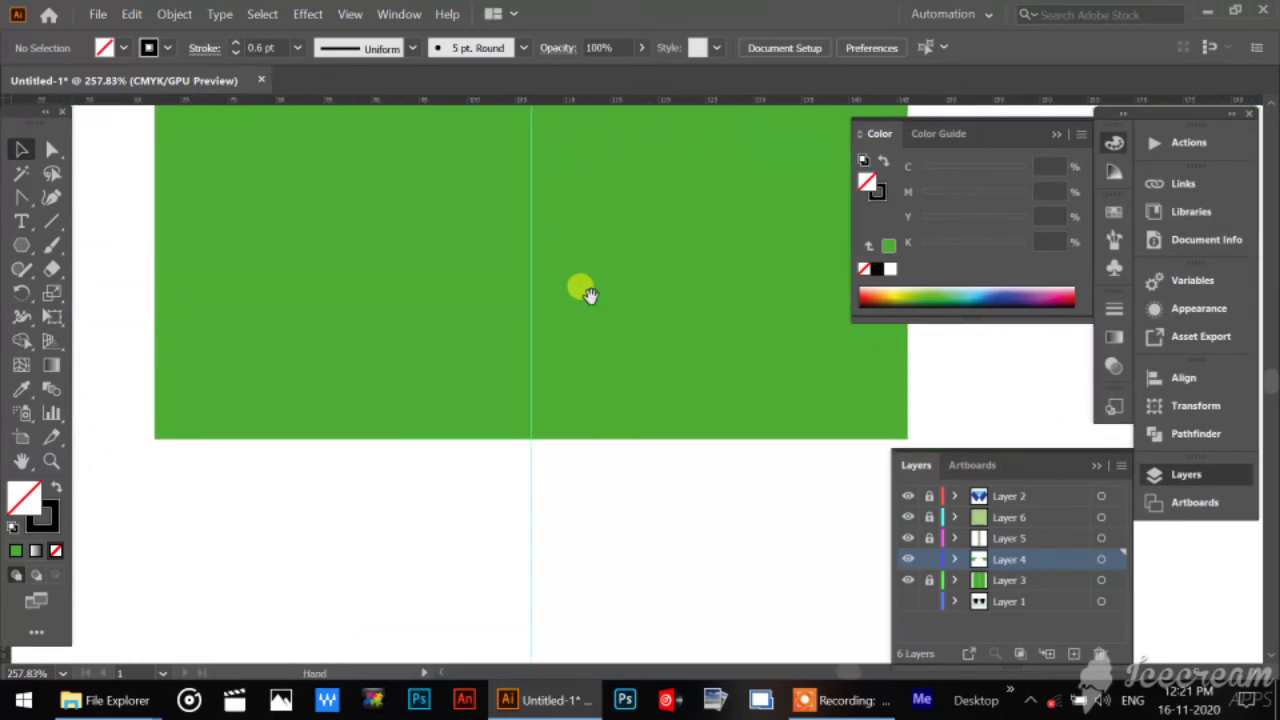
click(929, 560)
click(1034, 581)
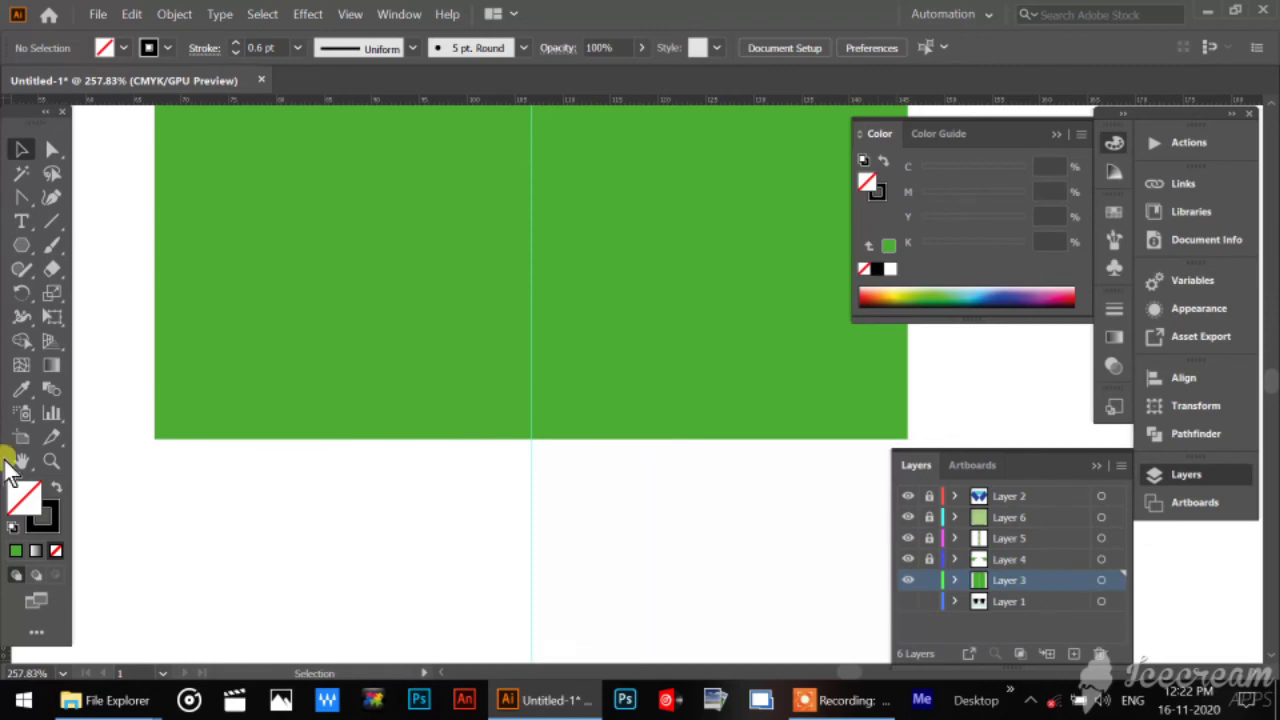
Draw a horizontal dashed line across the full width of the shirt body just above the hem, and deselect it.
click(47, 225)
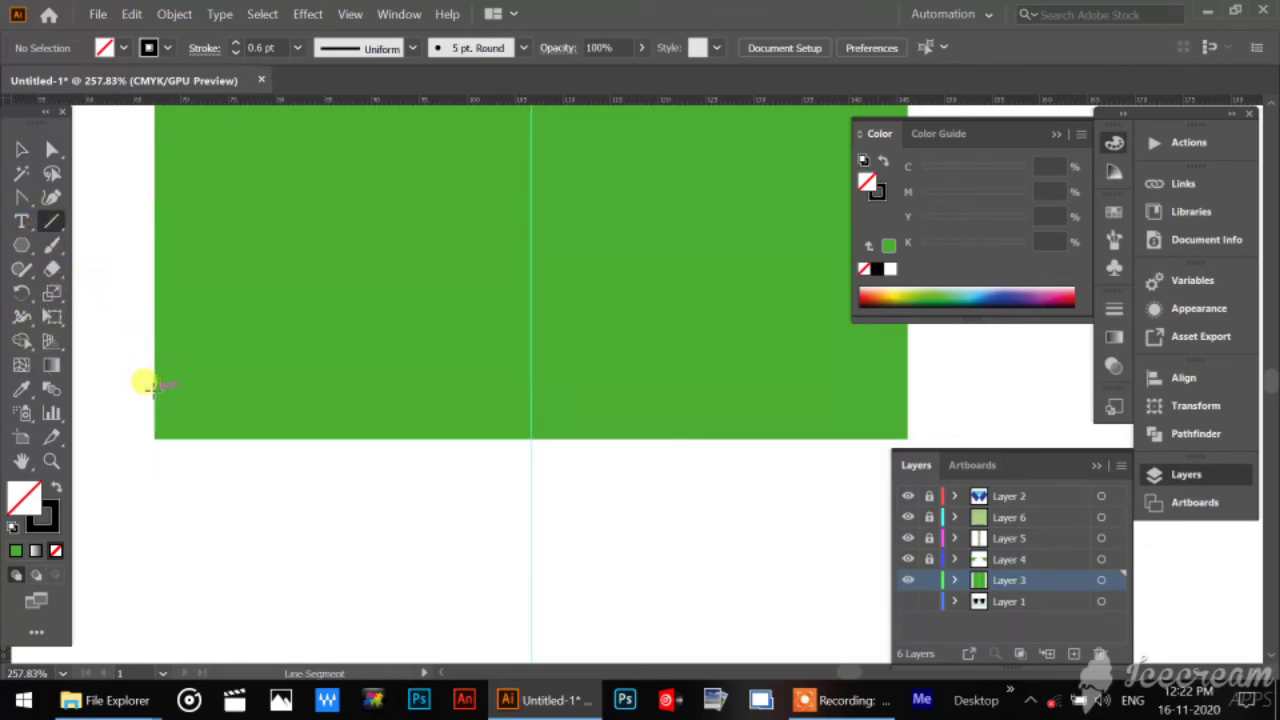
drag(145, 382, 903, 372)
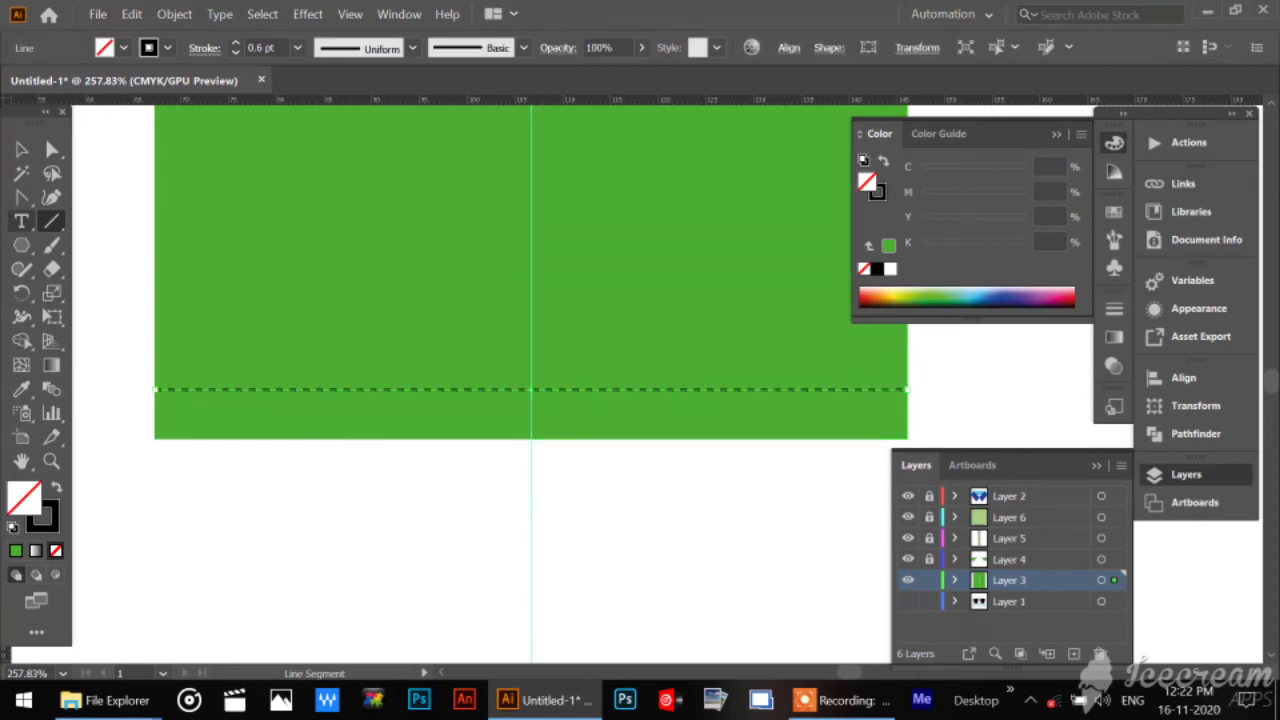
click(21, 149)
click(529, 571)
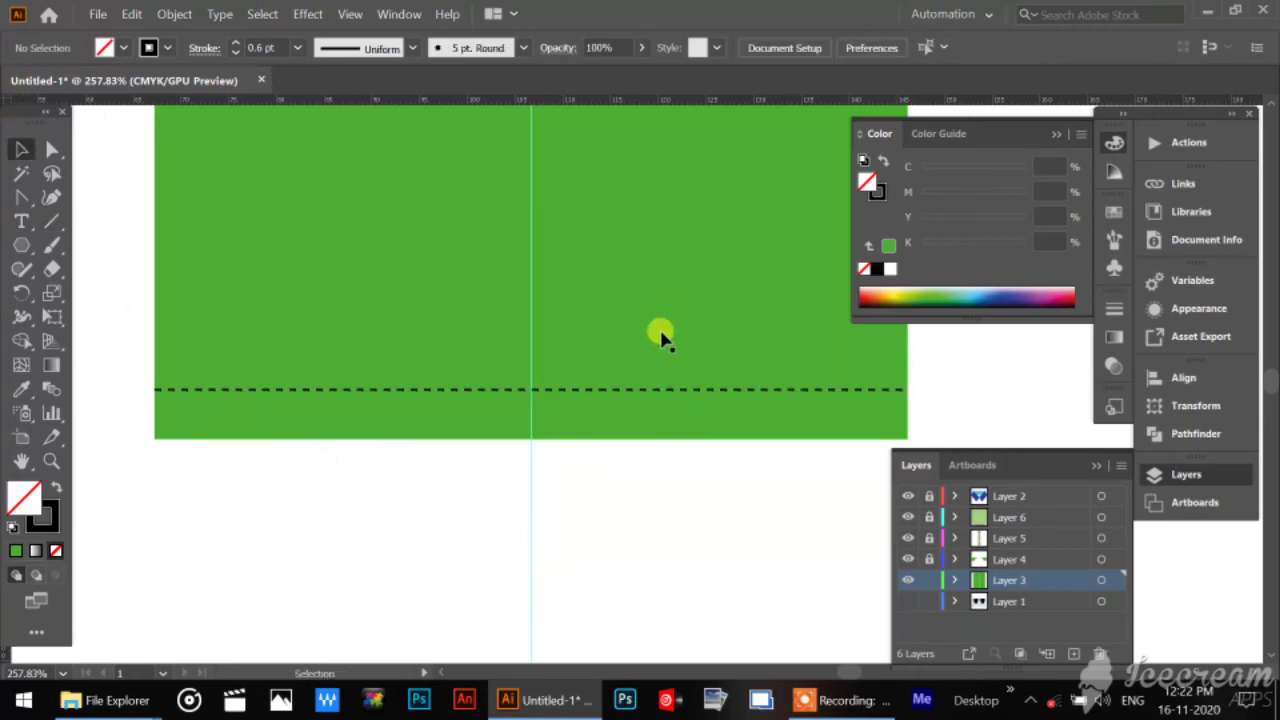
Nudge the hem's dashed line slightly down and duplicate it, placing the copy closely above and parallel to it.
click(649, 392)
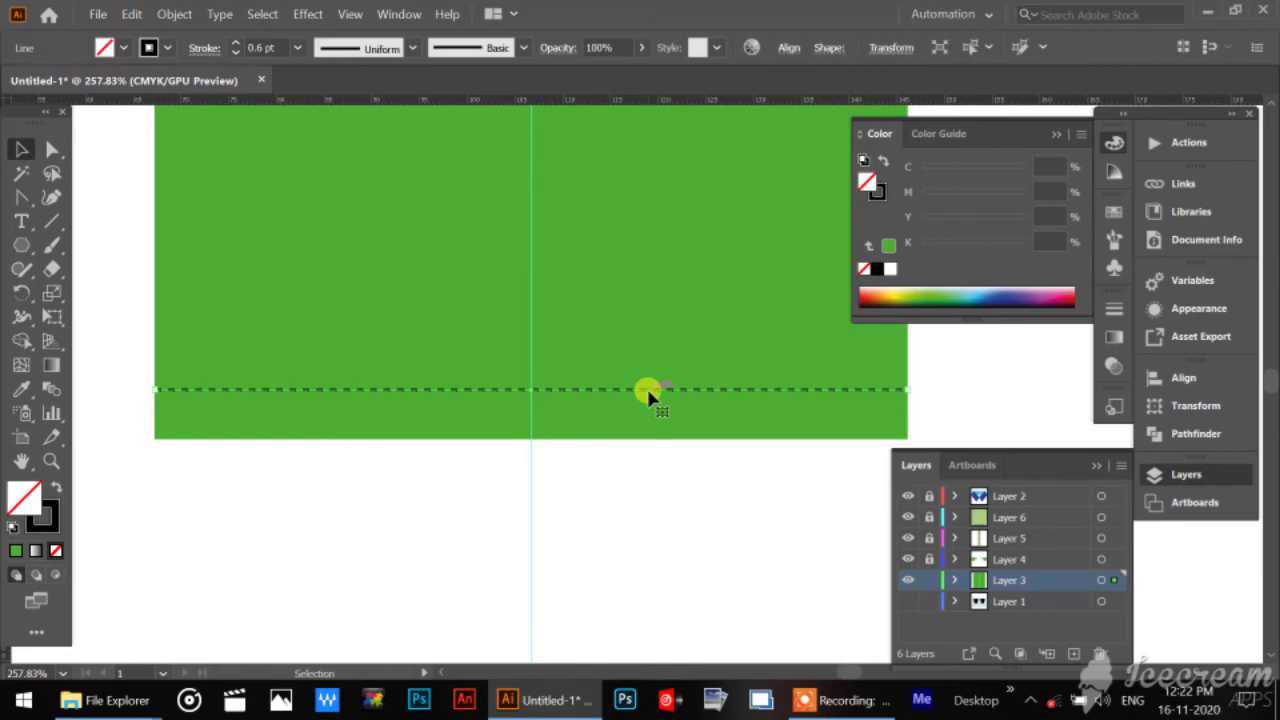
key(Down)
key(Down)
key(Down)
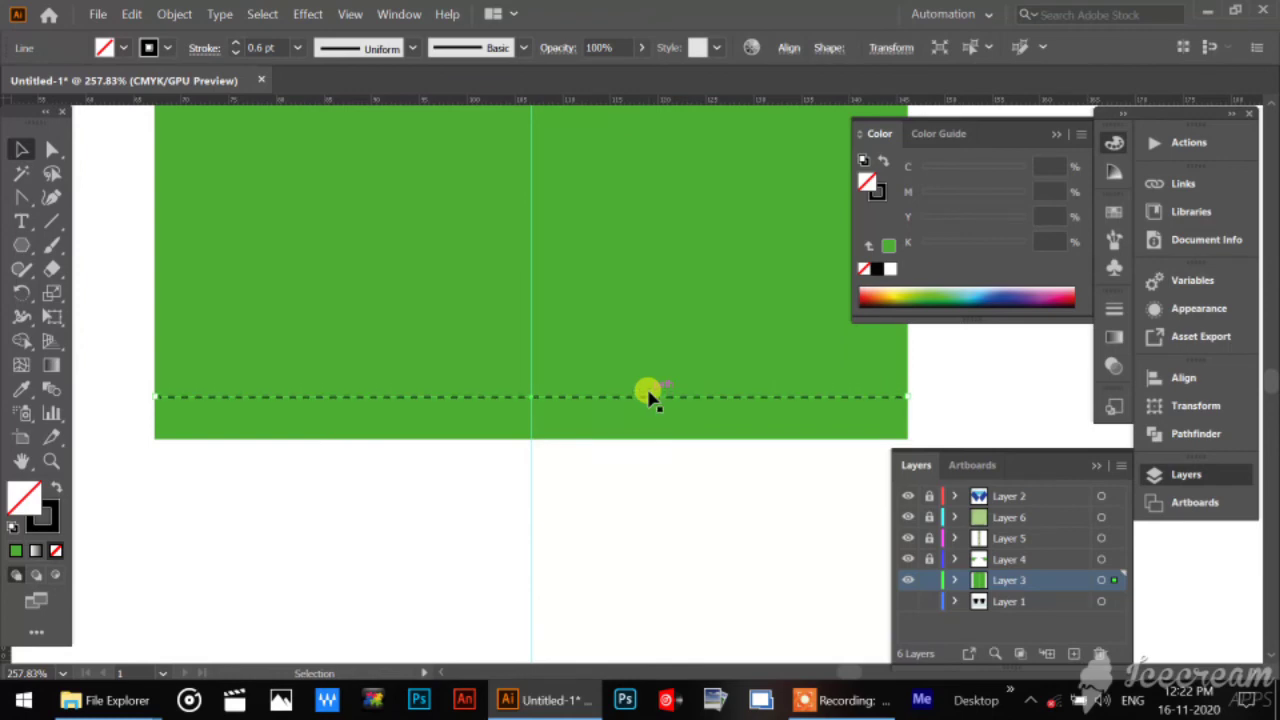
key(alt+shift+Up)
key(Down)
key(Down)
key(Down)
key(Down)
key(Down)
key(Down)
key(Down)
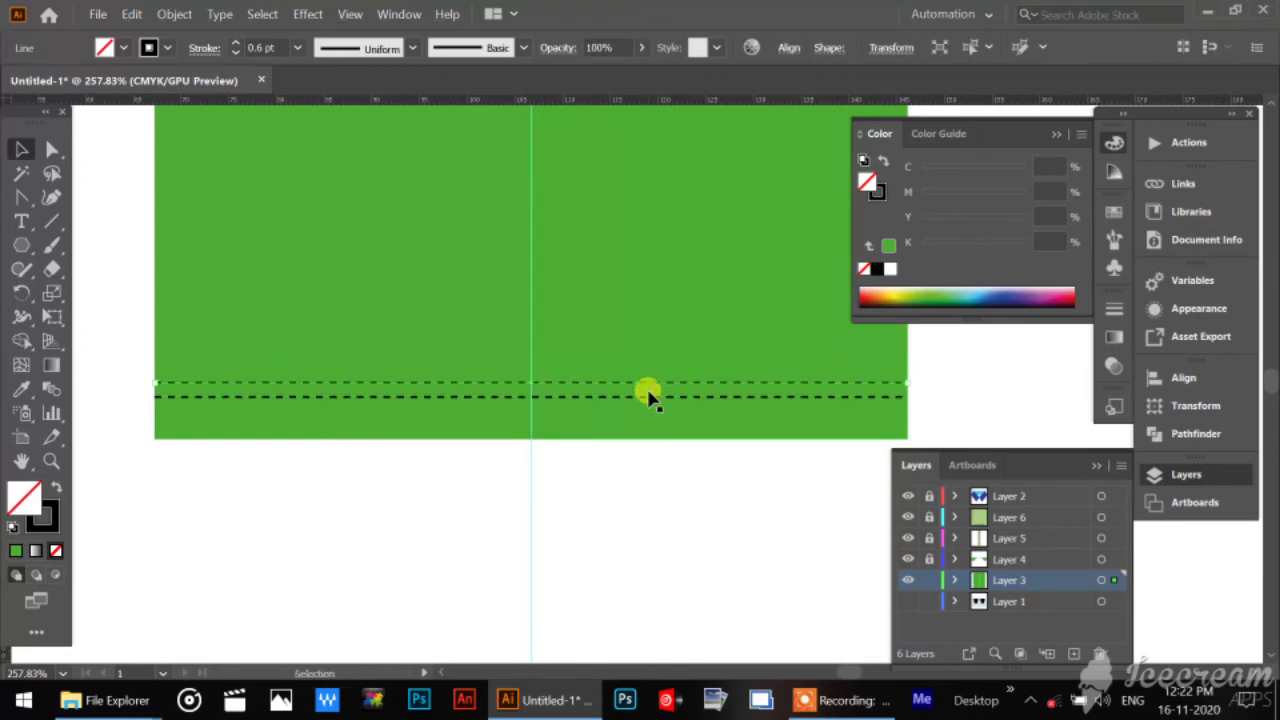
key(Down)
key(Down)
Group the two dashed hem lines and deselect the group.
click(946, 352)
click(843, 391)
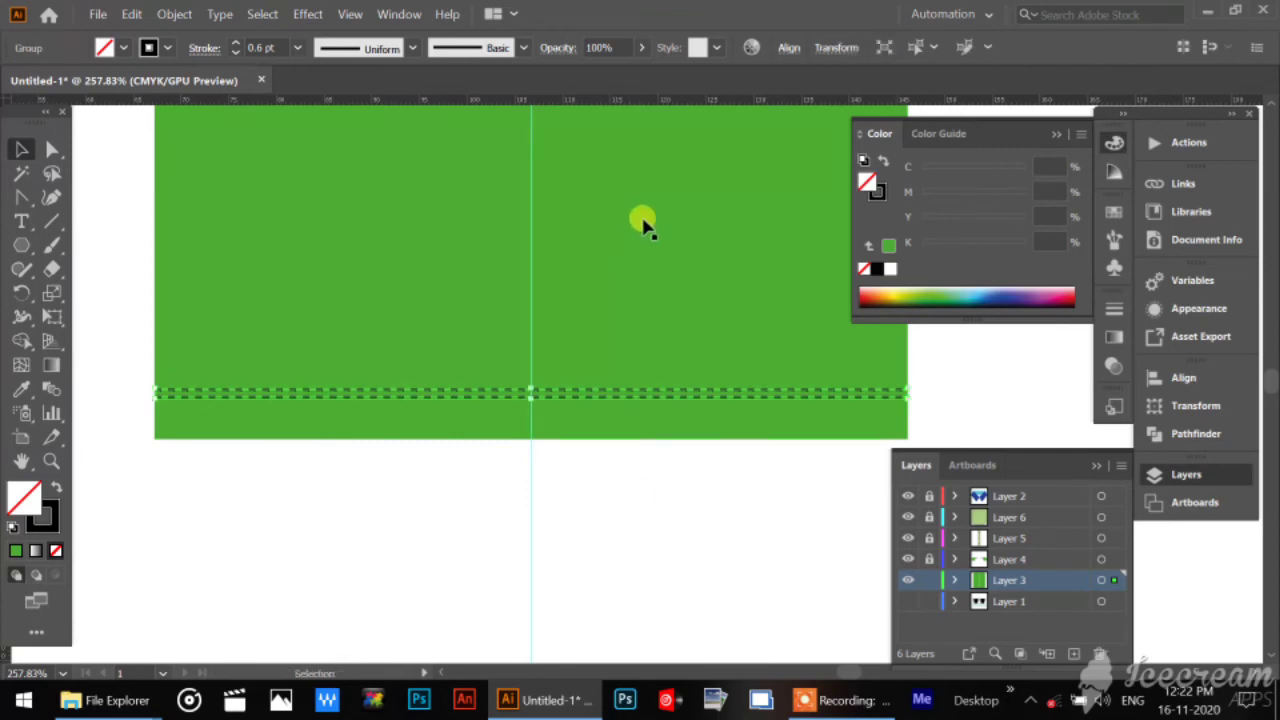
click(950, 368)
Lock Layer 3, and unlock Layer 2 as the active layer for the collar.
drag(536, 291, 512, 522)
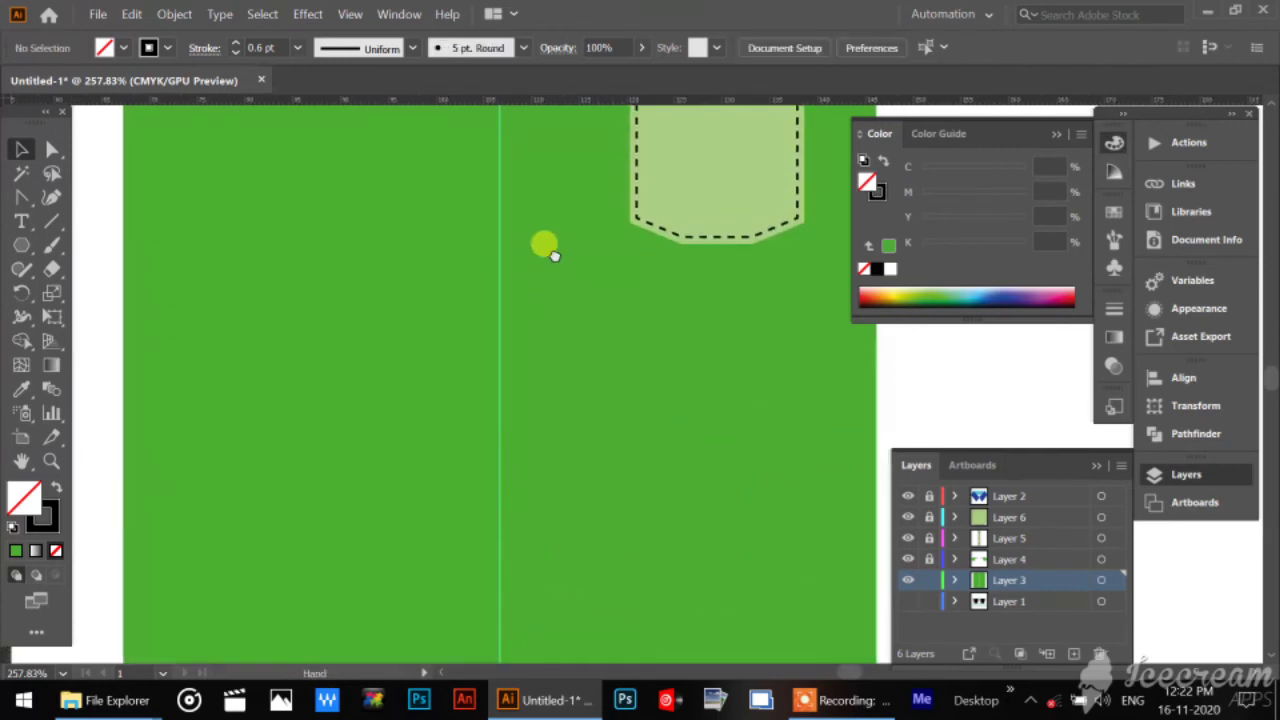
drag(543, 246, 546, 454)
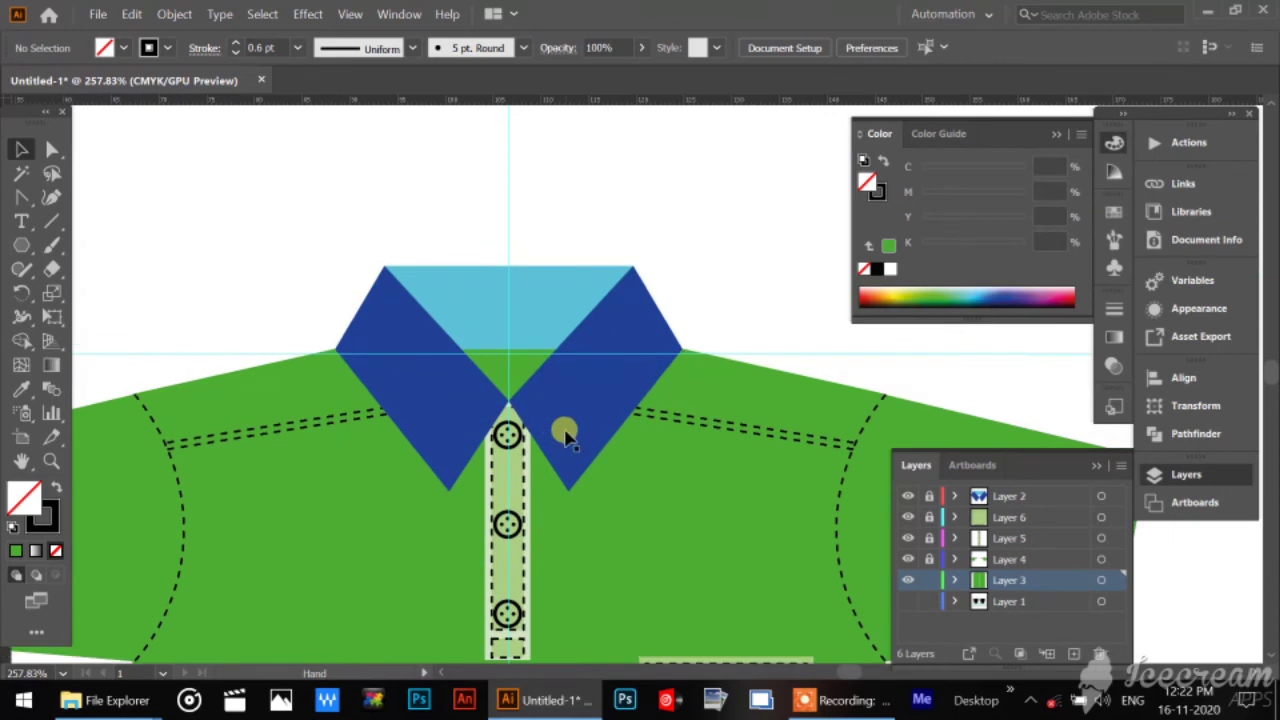
click(608, 425)
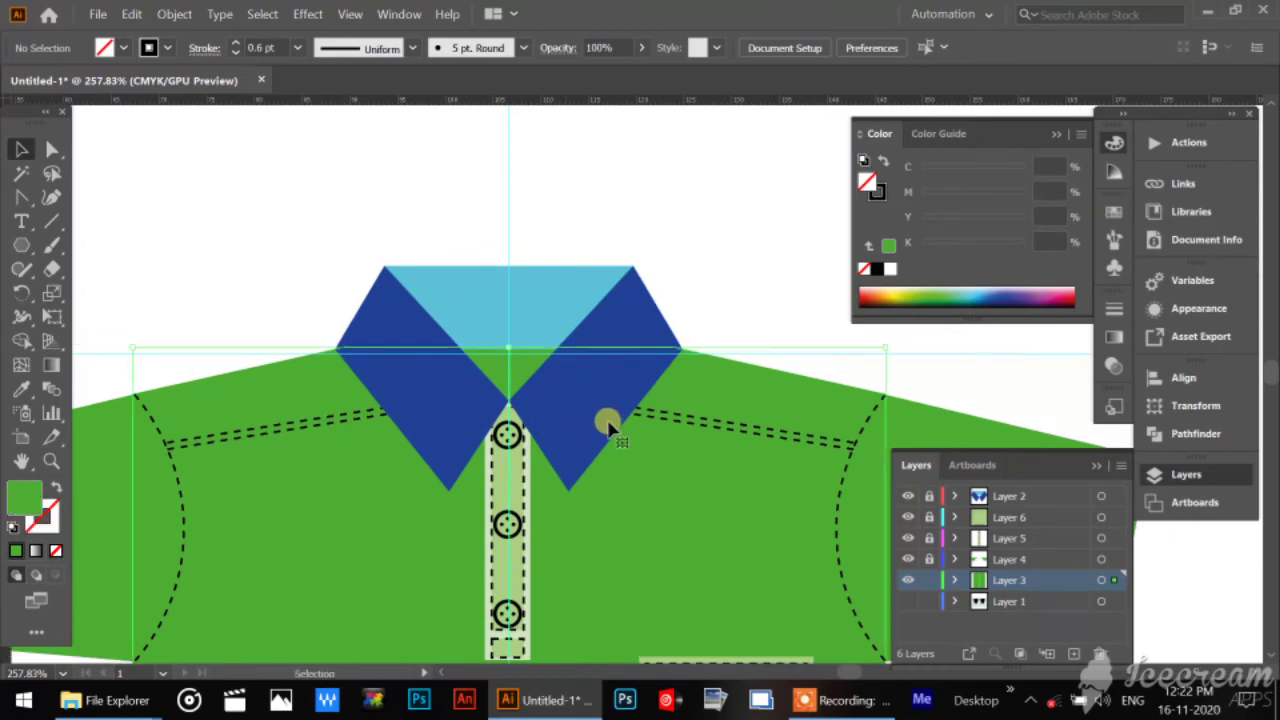
click(929, 580)
click(929, 496)
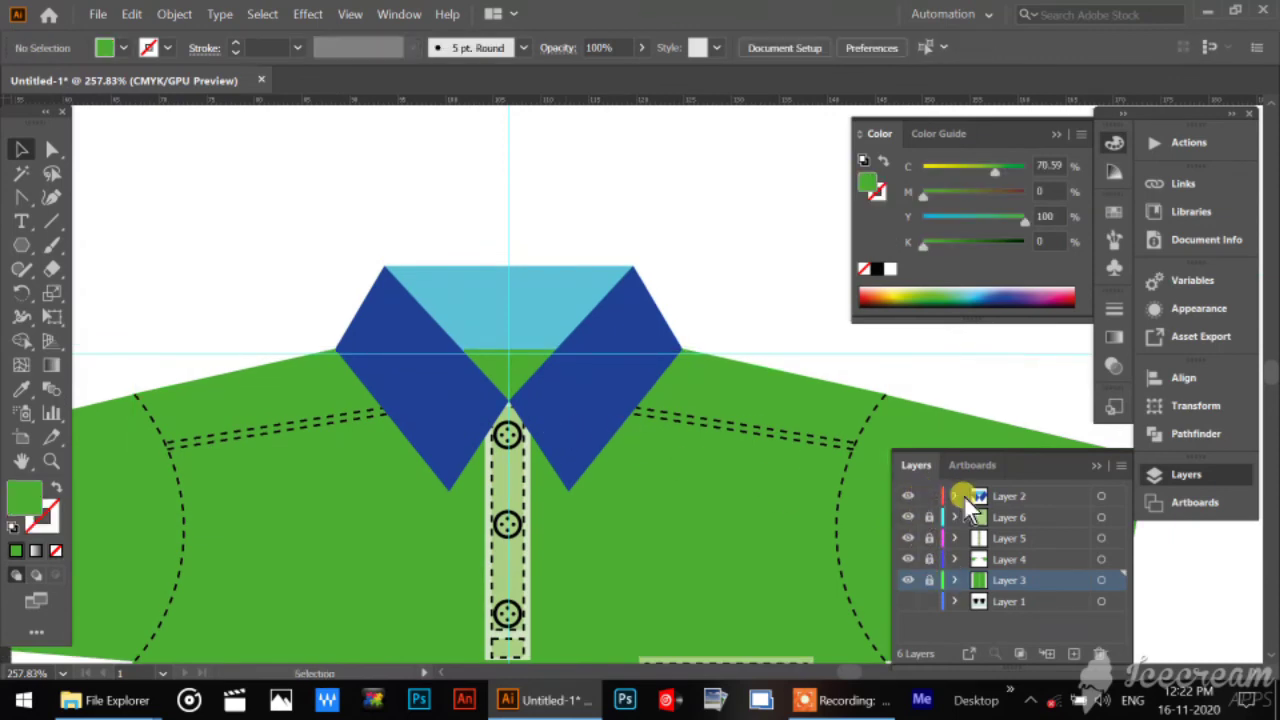
click(1025, 496)
Cut the two dark blue collar flaps from Layer 2 and paste them in place on a new layer above it.
click(516, 268)
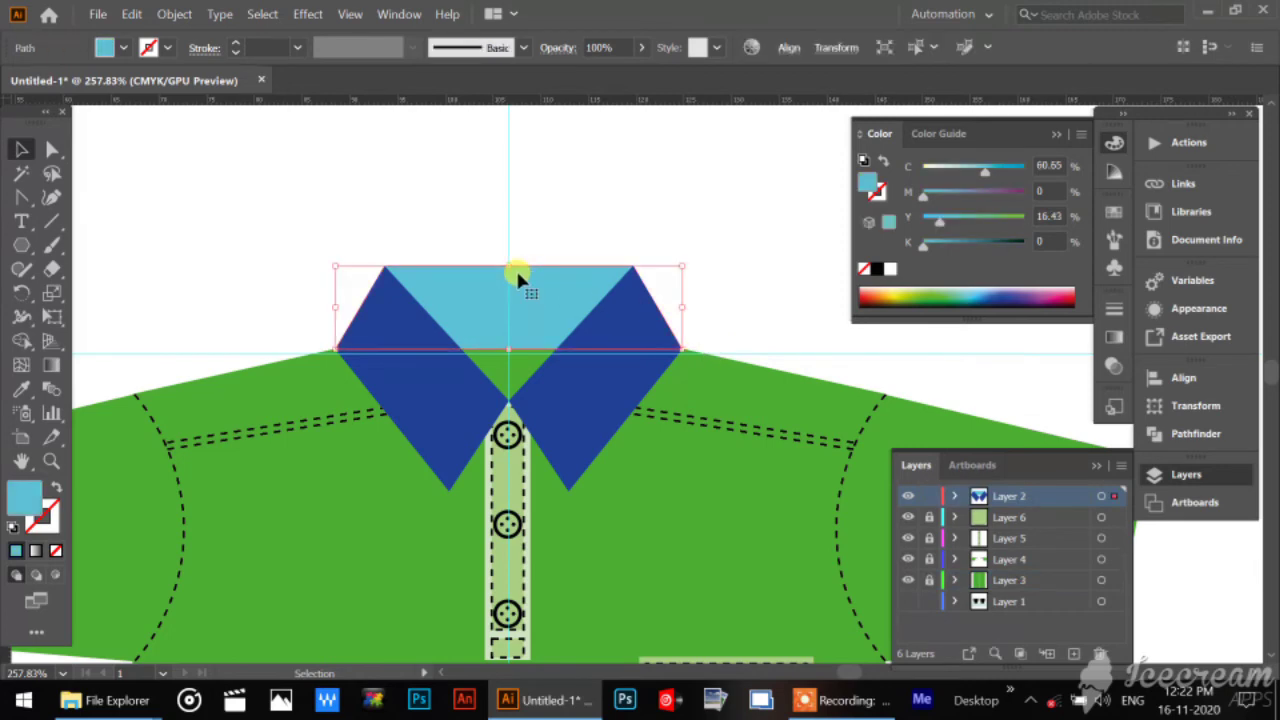
drag(719, 282, 635, 332)
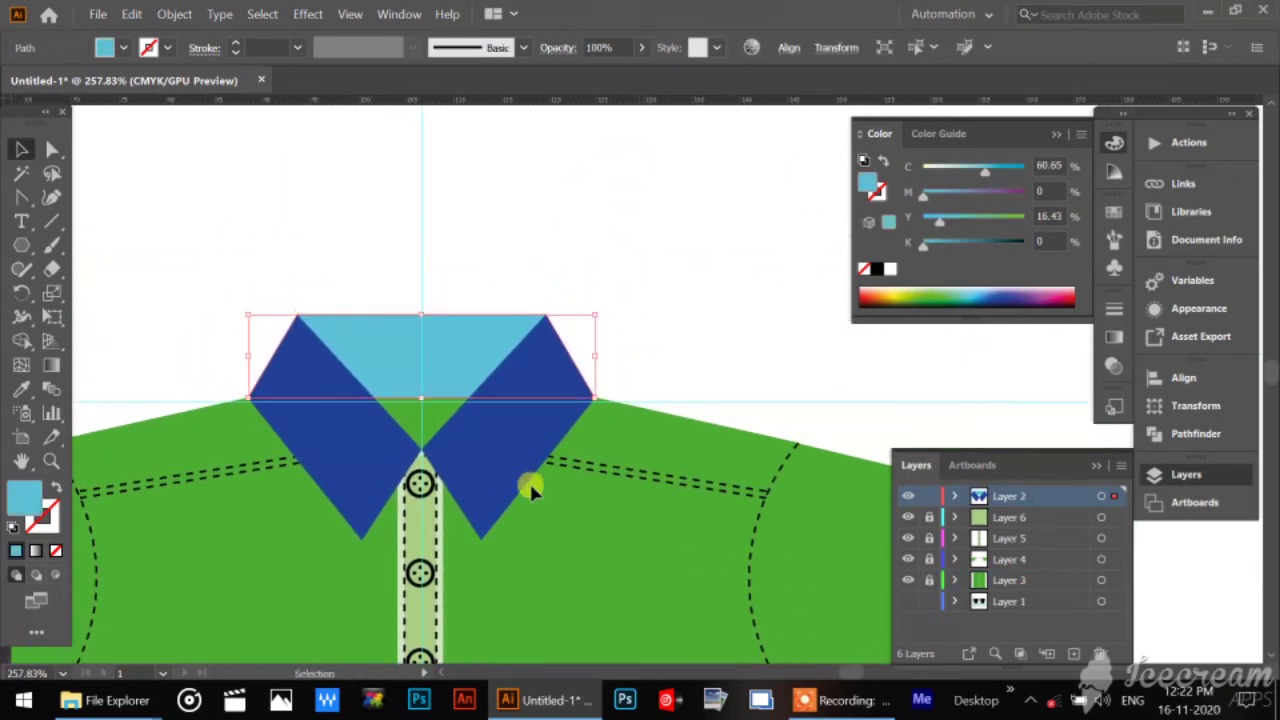
click(503, 471)
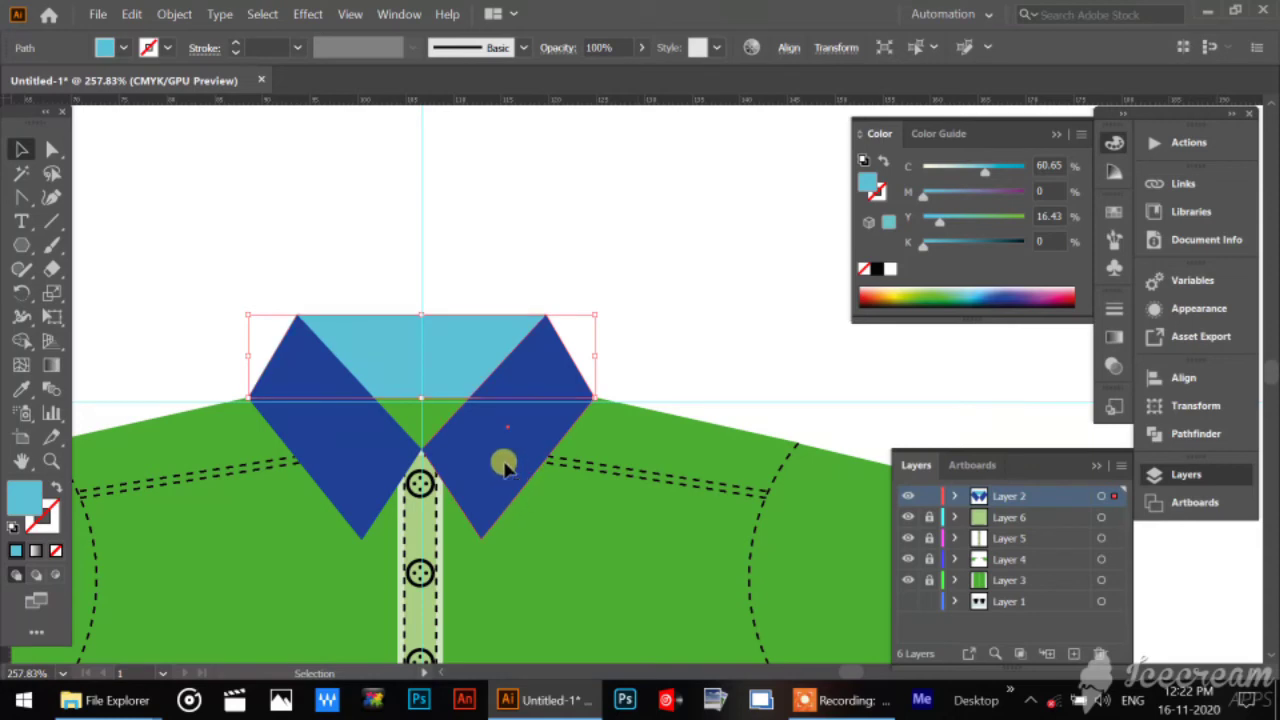
shift+click(306, 443)
key(Delete)
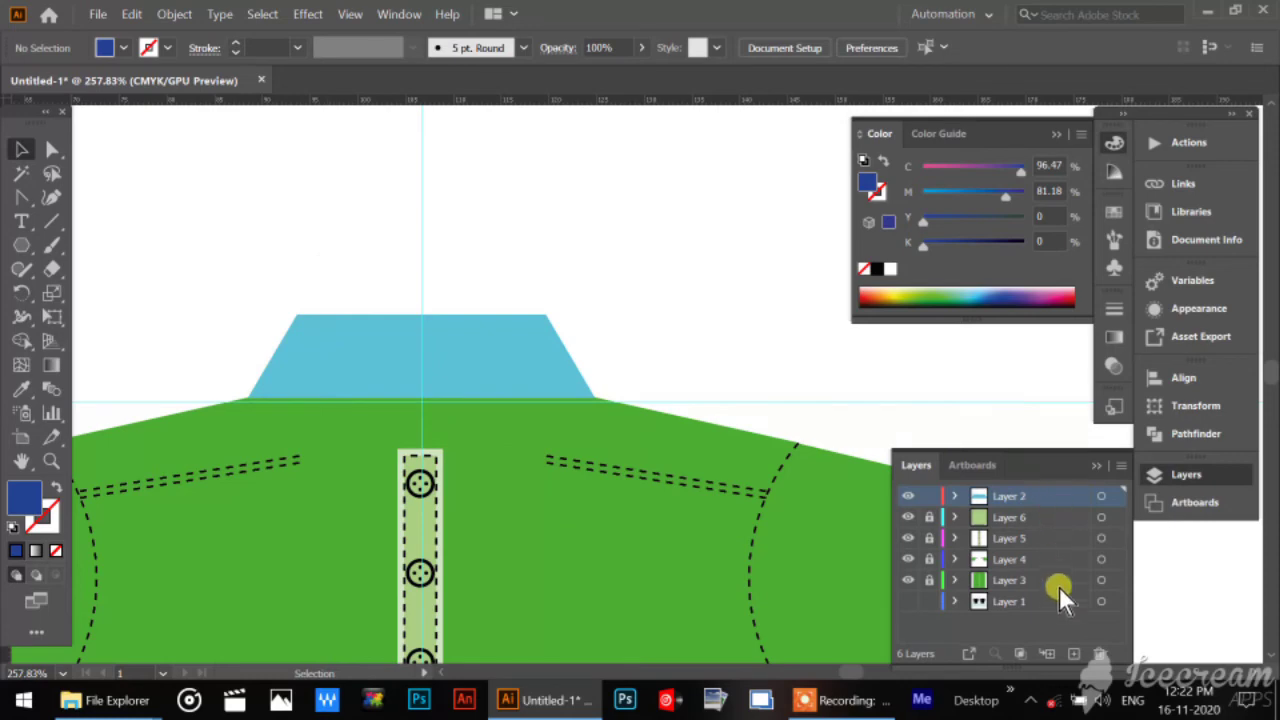
click(1073, 655)
click(1058, 494)
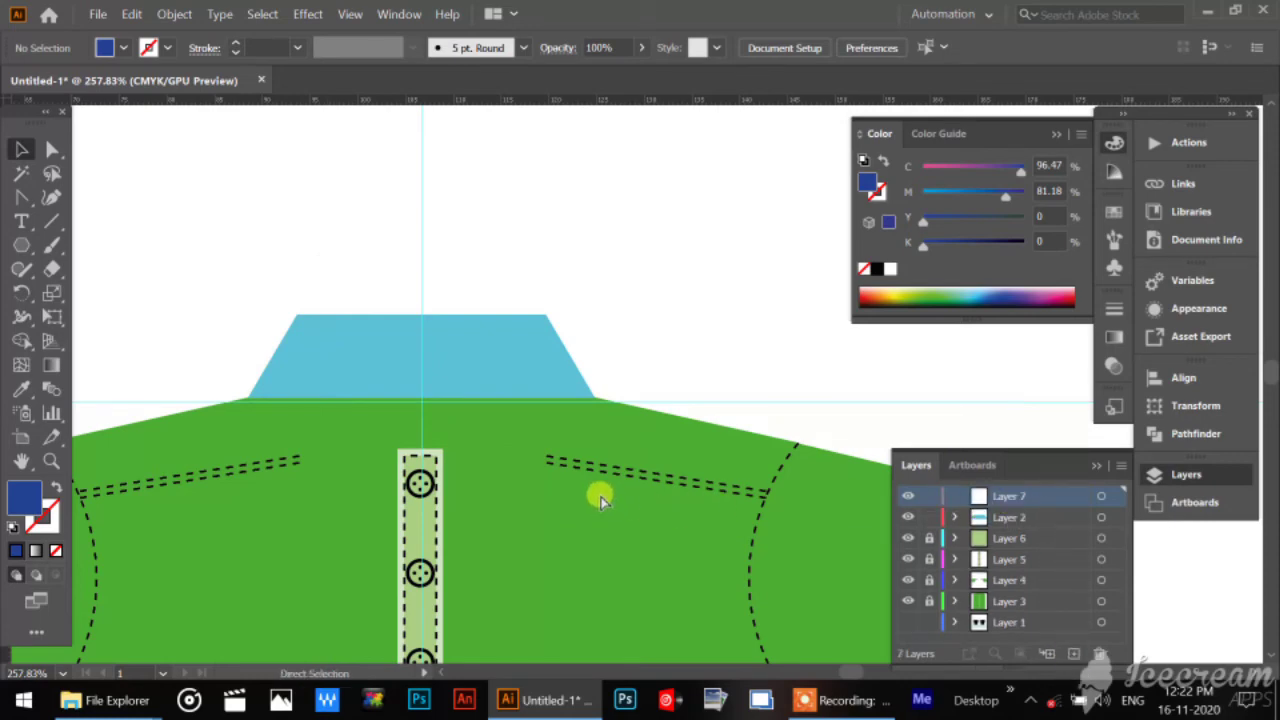
key(ctrl+f)
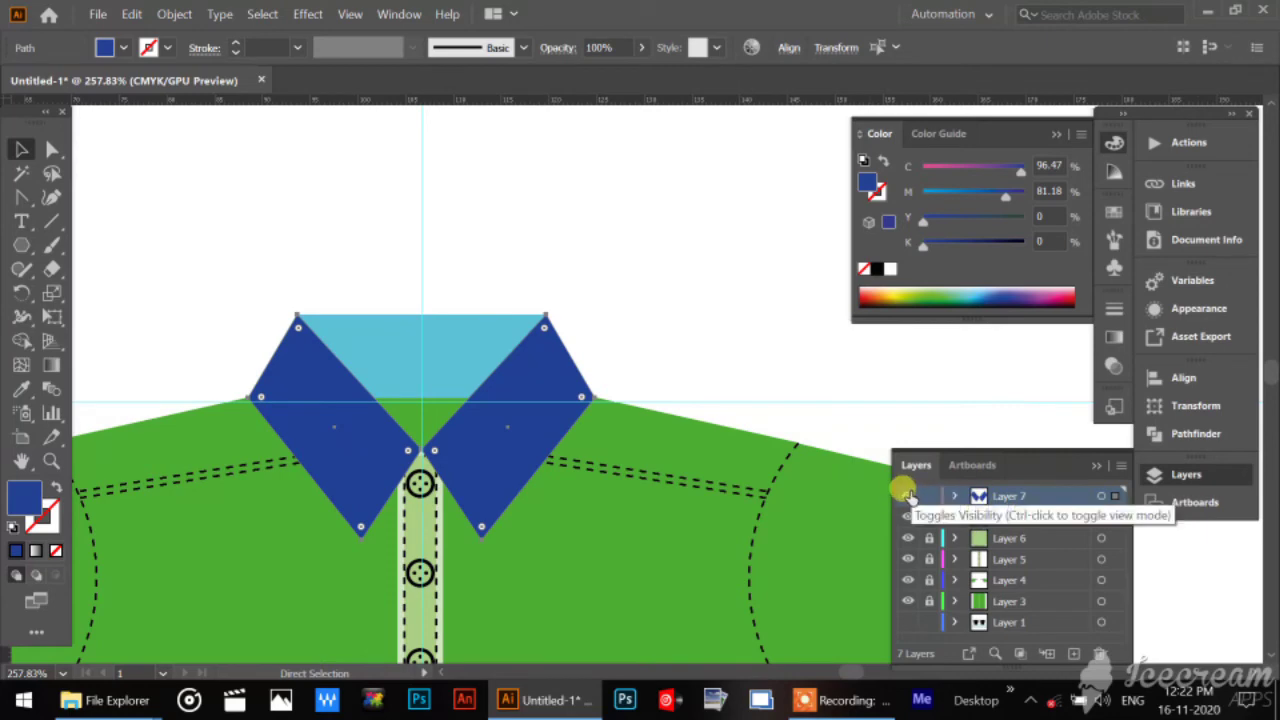
Hide the new layer holding the dark blue collar flaps, and keep Layer 2 visible as the active layer.
click(908, 496)
click(907, 518)
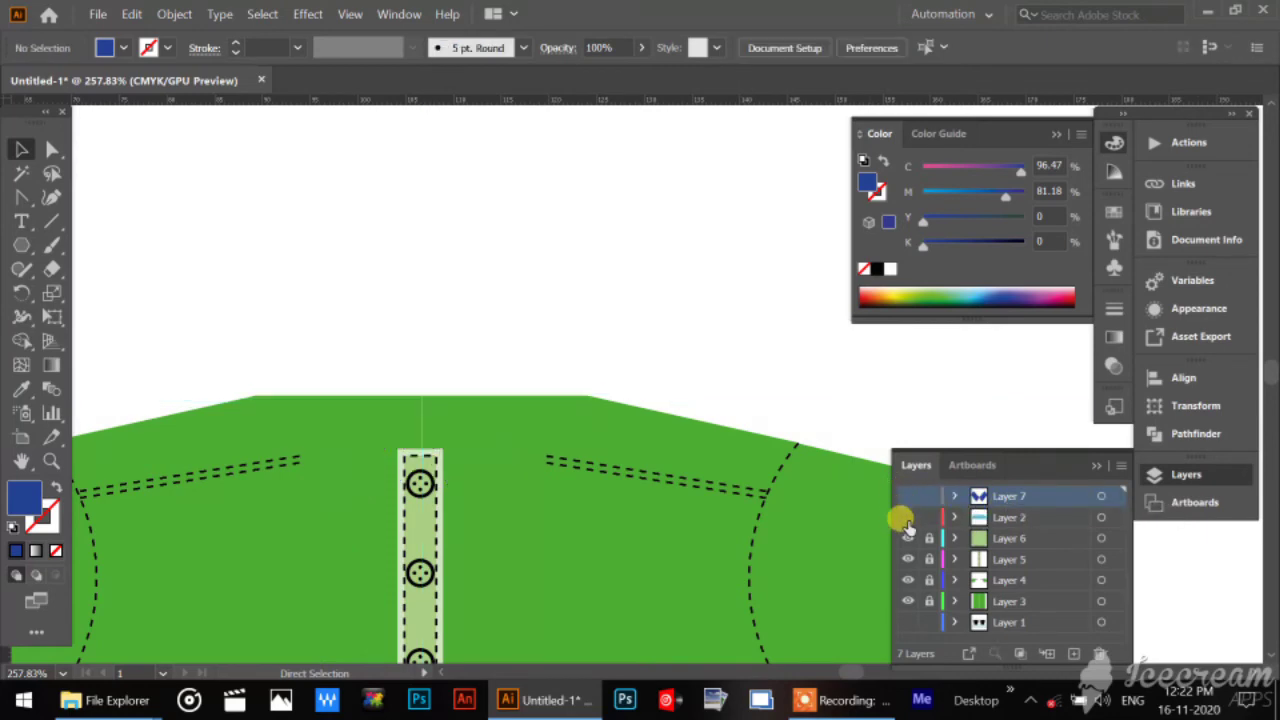
click(907, 516)
click(1024, 518)
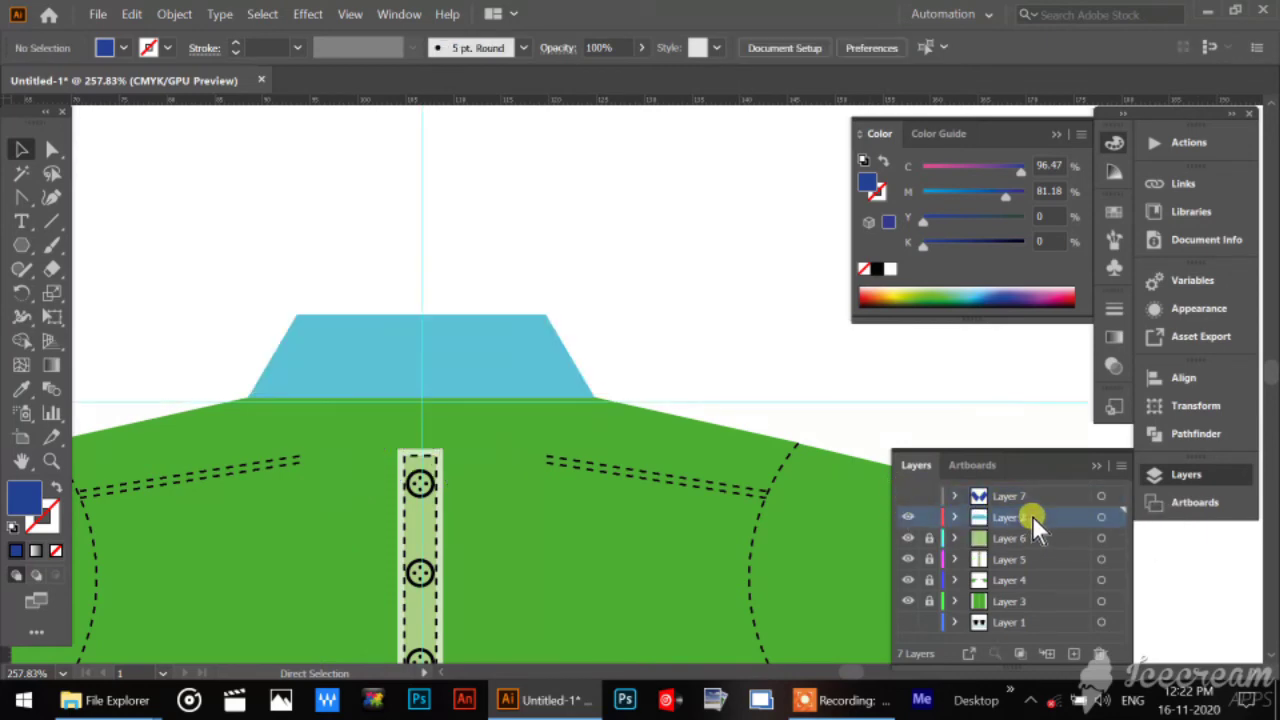
click(458, 341)
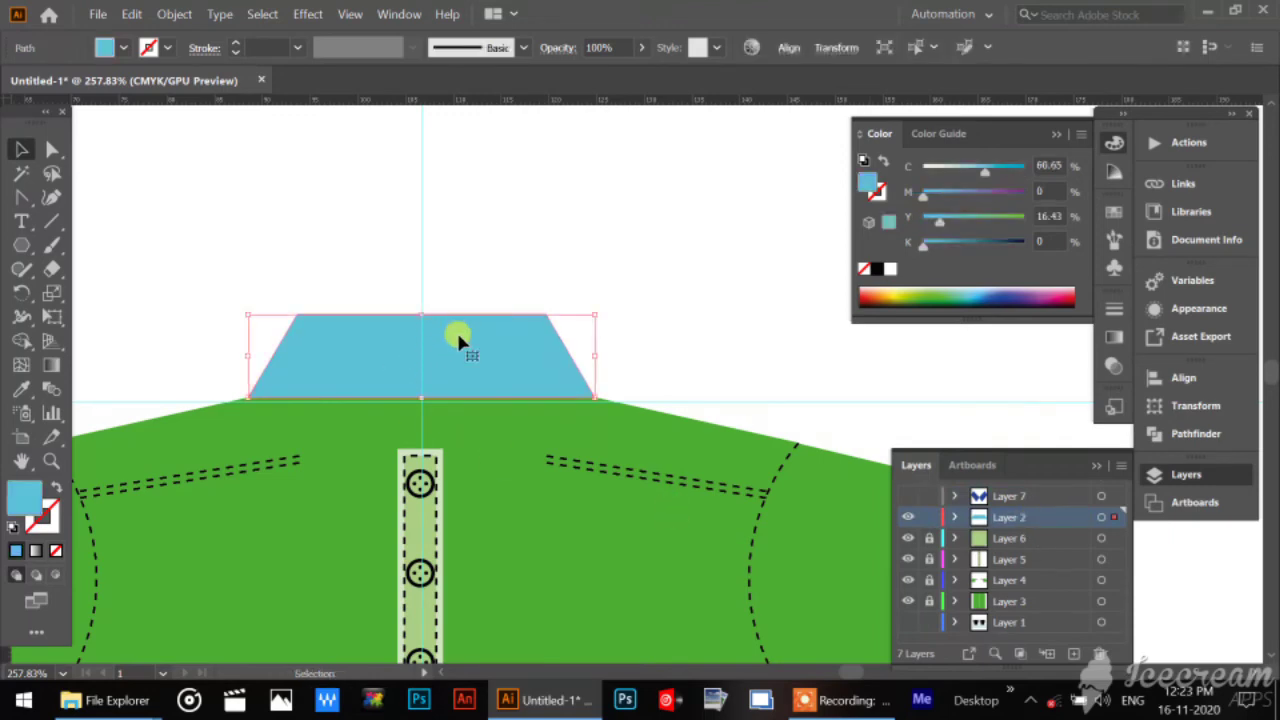
click(50, 224)
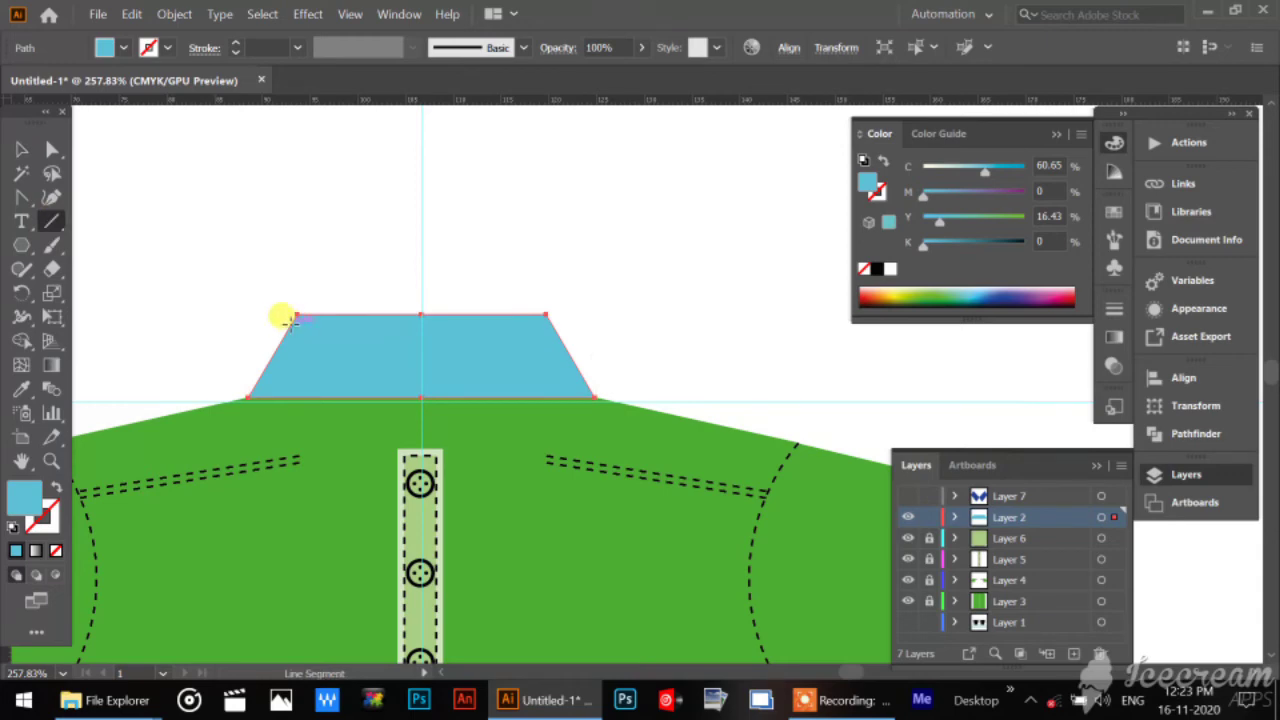
click(20, 154)
click(246, 211)
Create an inner offset path of the light blue back collar at -0.7 mm with miter joins and miter limit 4.
click(366, 357)
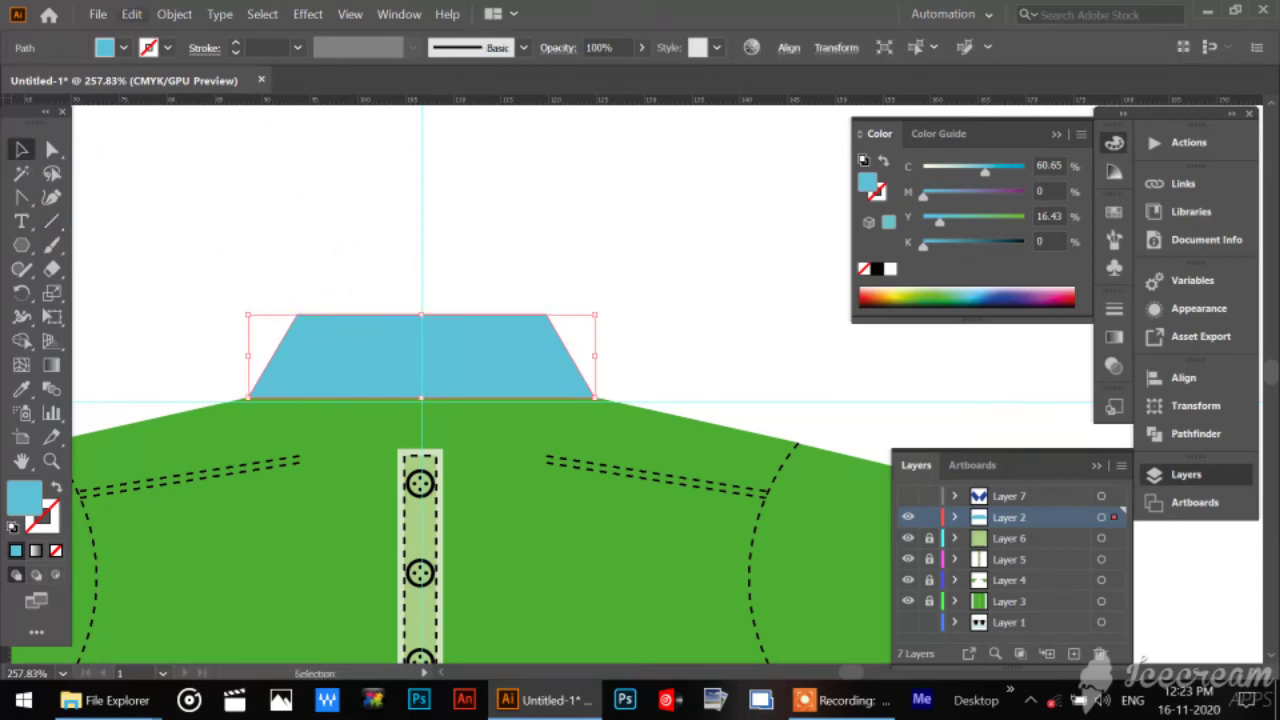
click(168, 15)
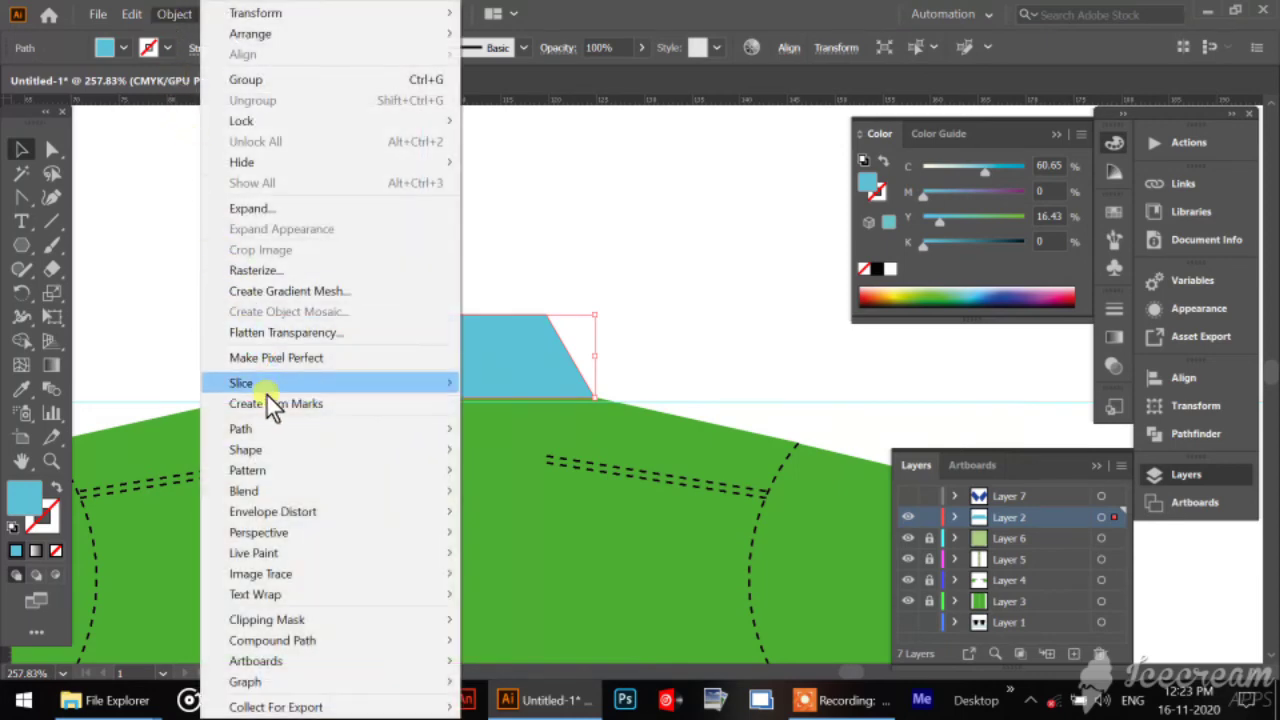
mouse_move(282, 432)
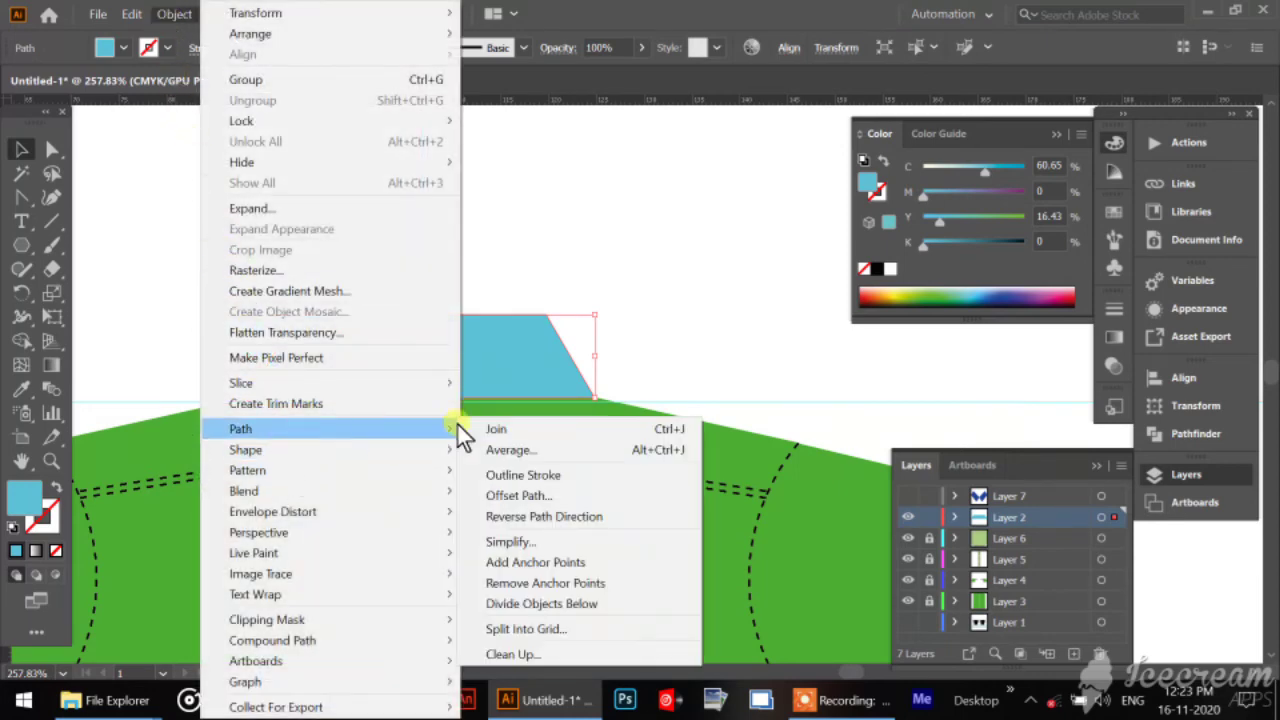
click(554, 496)
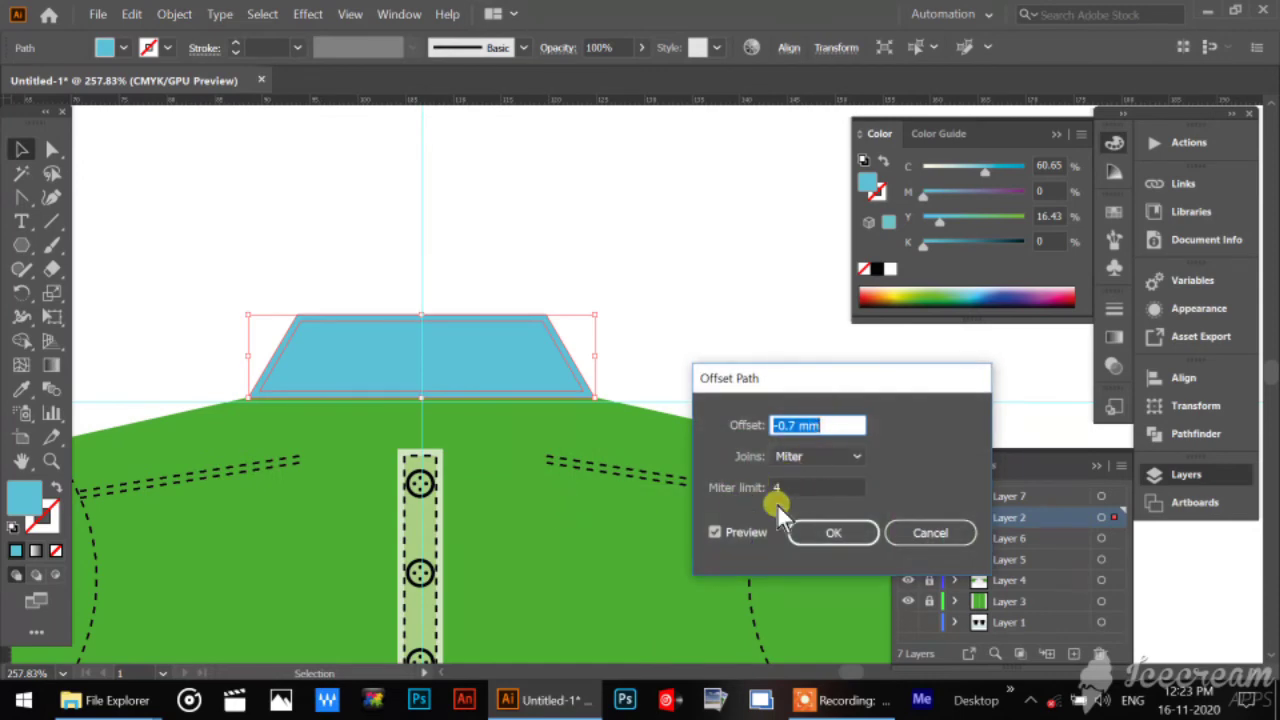
click(741, 533)
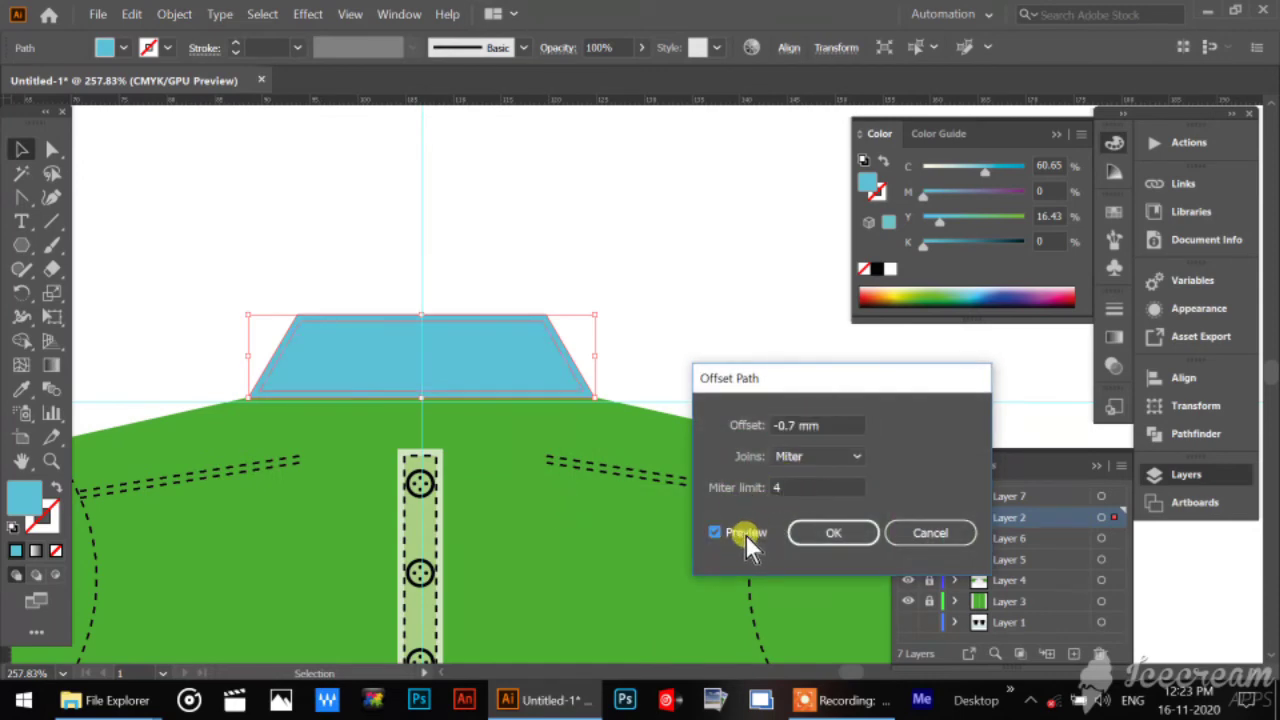
click(835, 533)
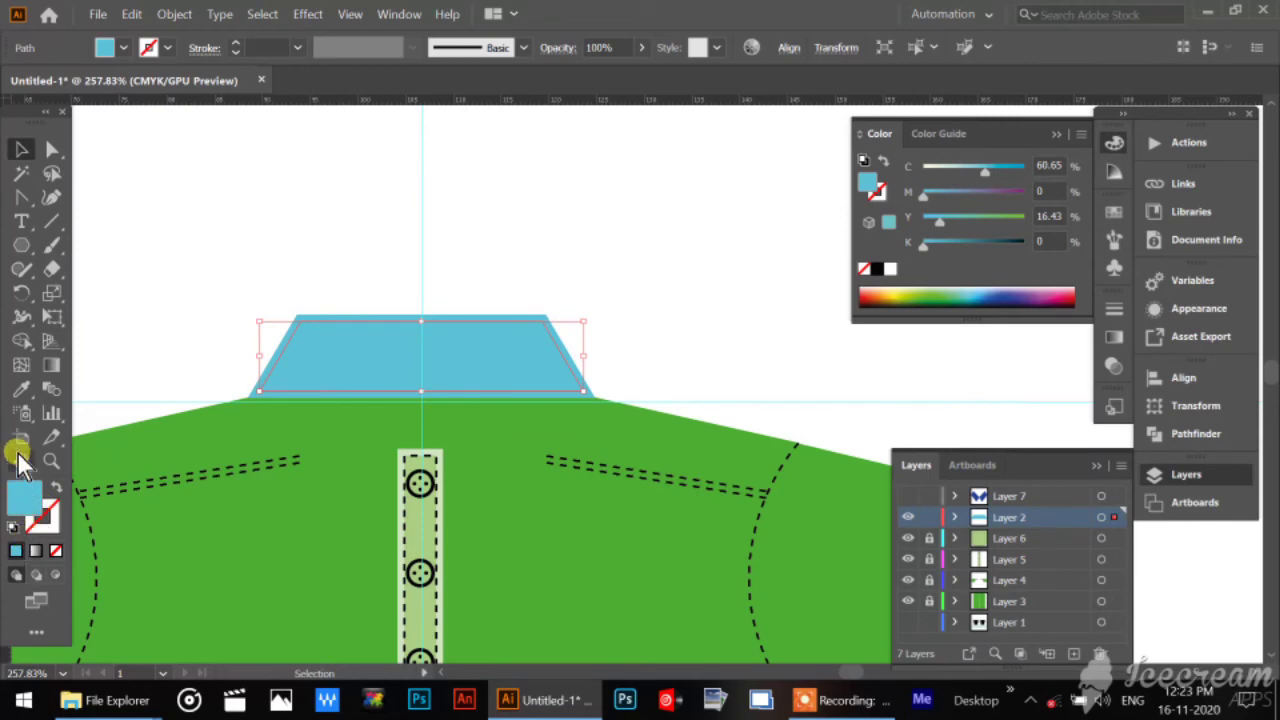
Copy the left shoulder stitch line's dashed stroke style onto the collar's inner offset path with the Eyedropper, and deselect it.
click(21, 389)
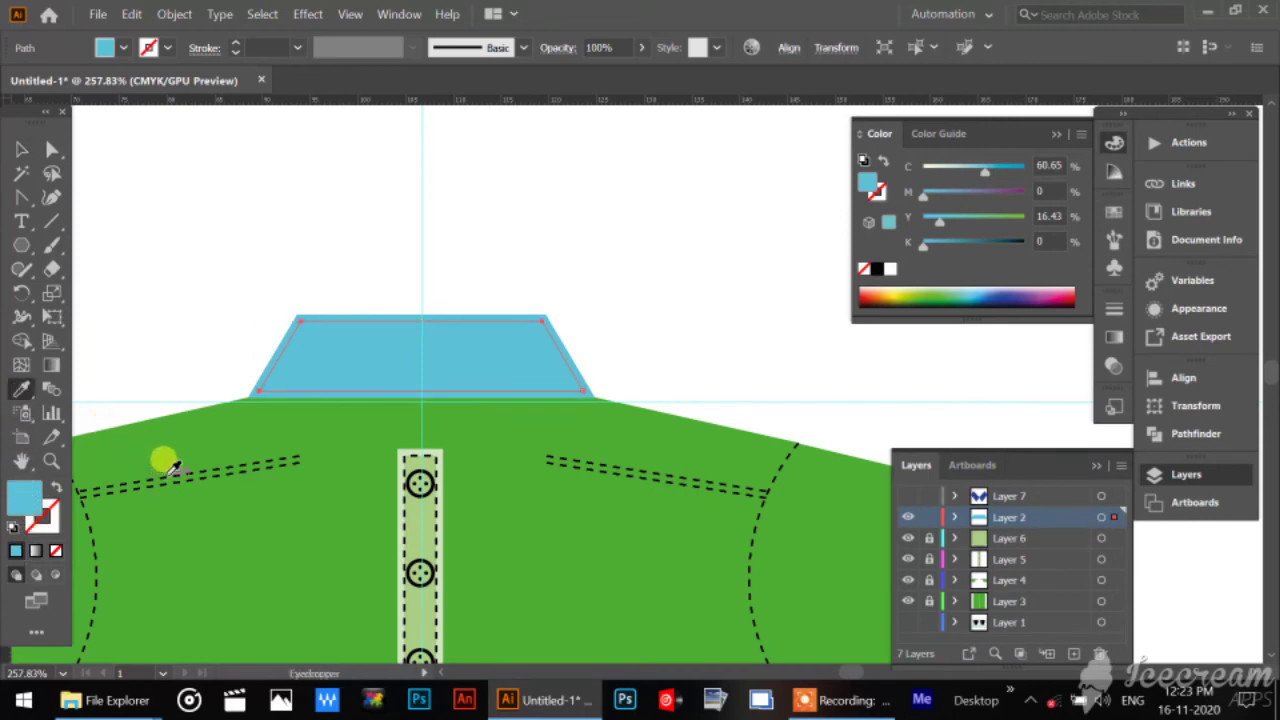
click(170, 471)
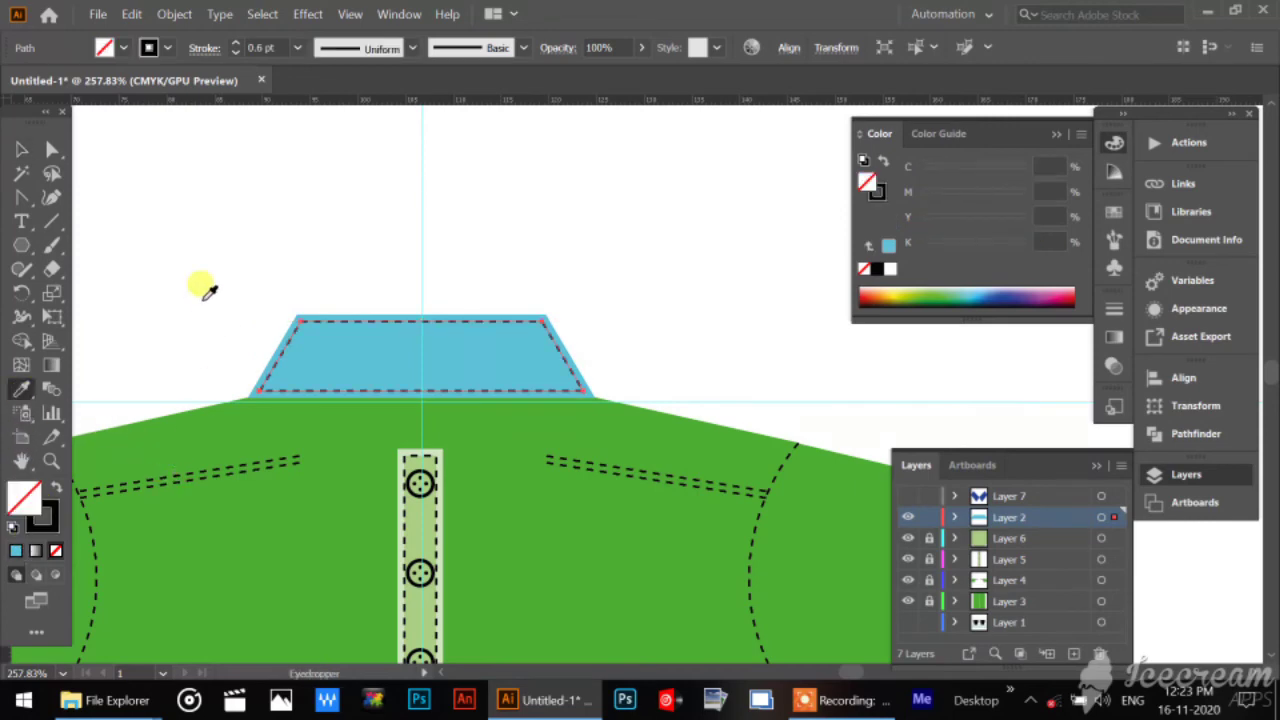
click(21, 149)
click(403, 231)
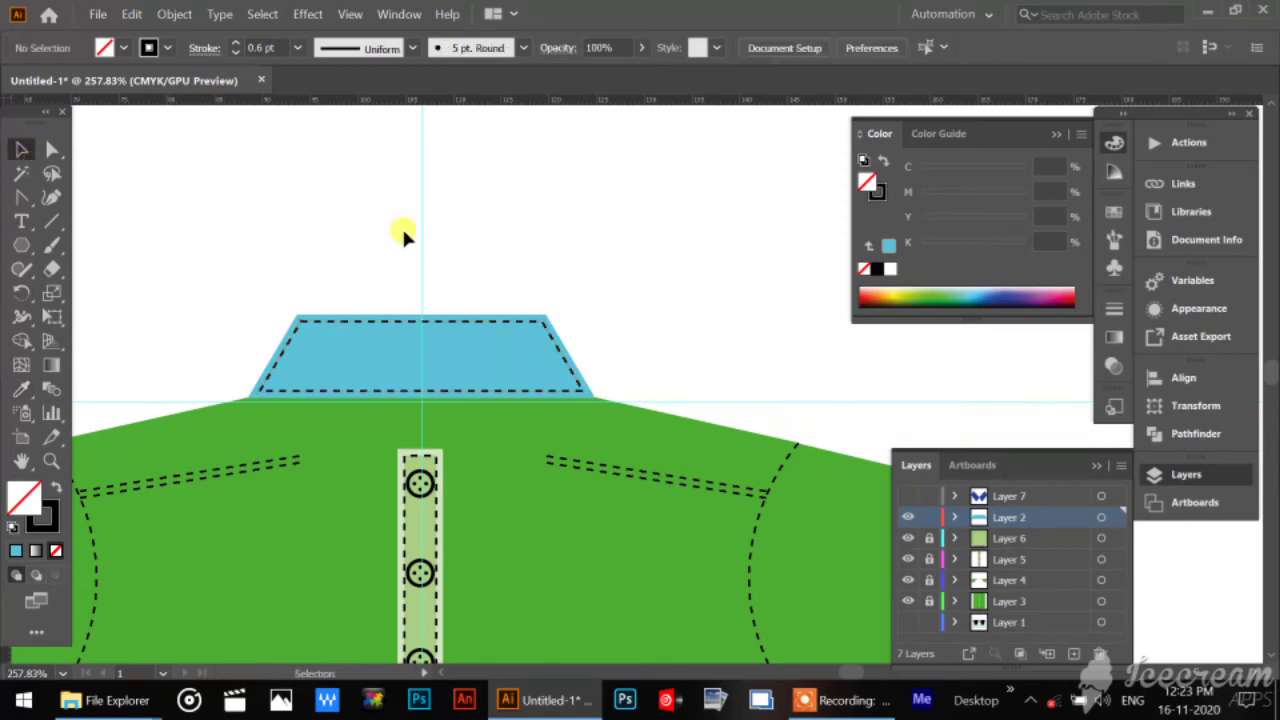
Show Layer 7 and create an inner offset path of the right collar flap at -0.7 mm with miter joins and miter limit 4.
click(906, 496)
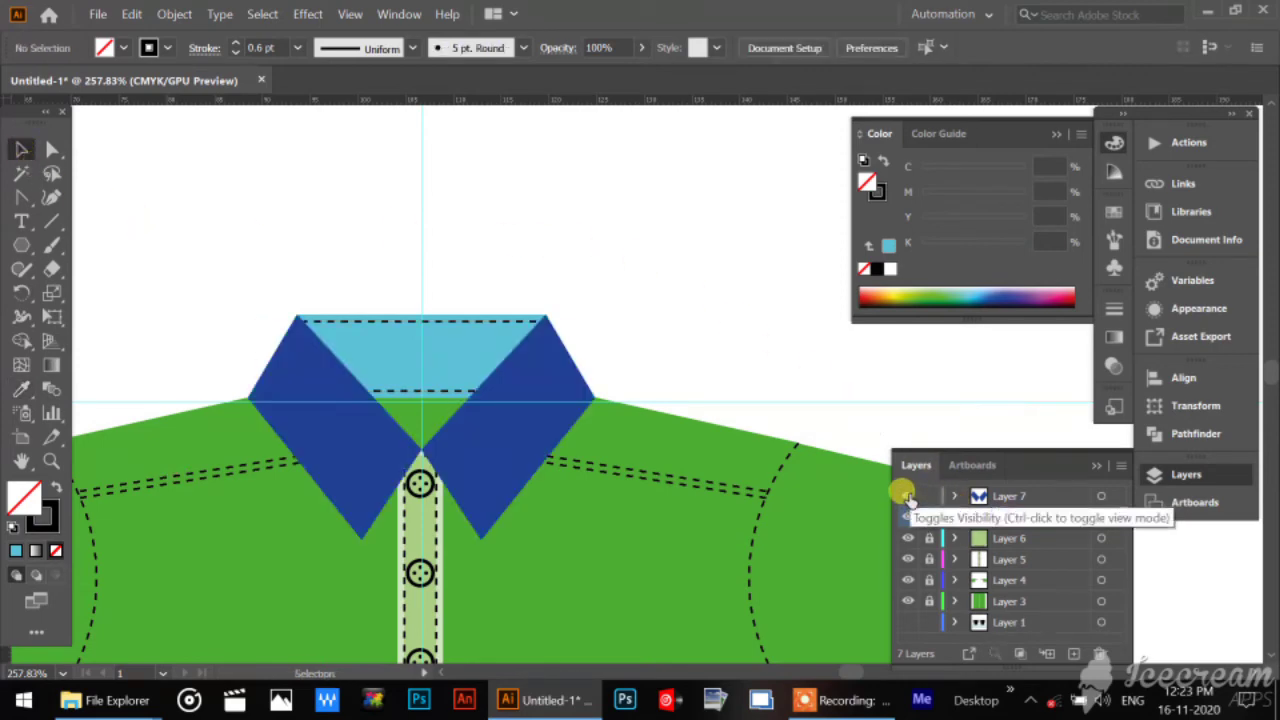
click(539, 452)
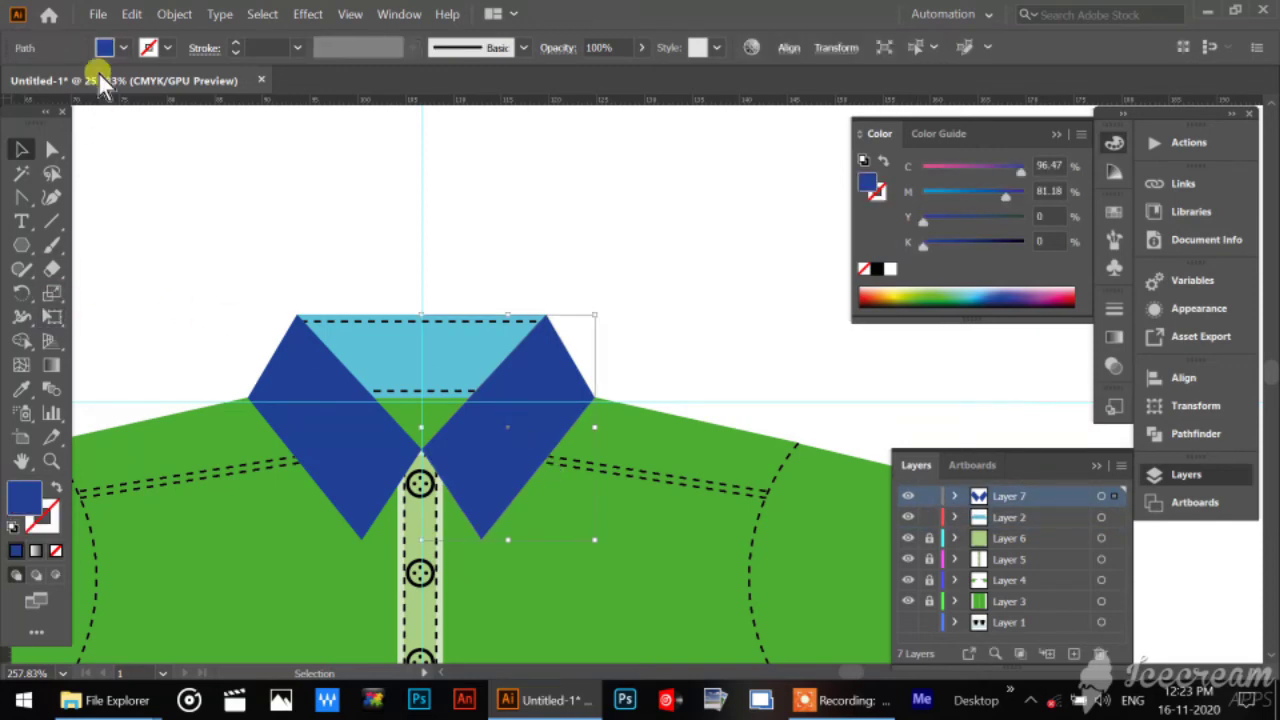
click(174, 14)
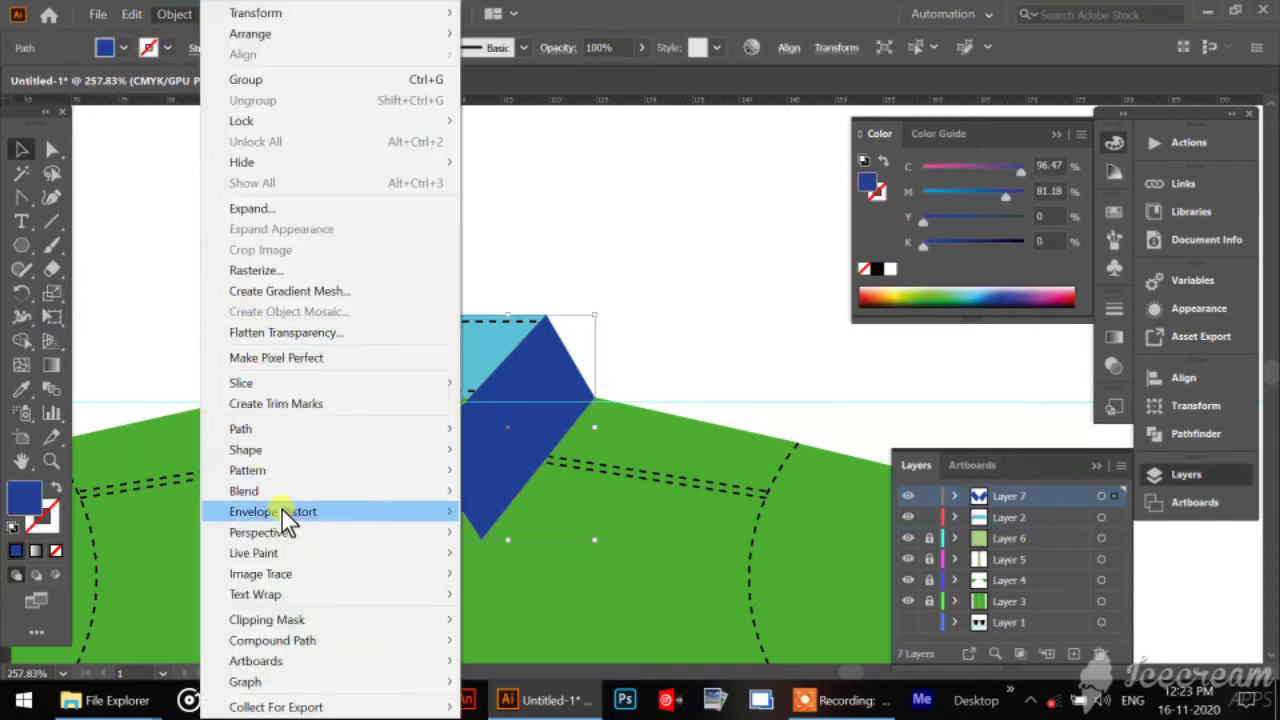
mouse_move(283, 478)
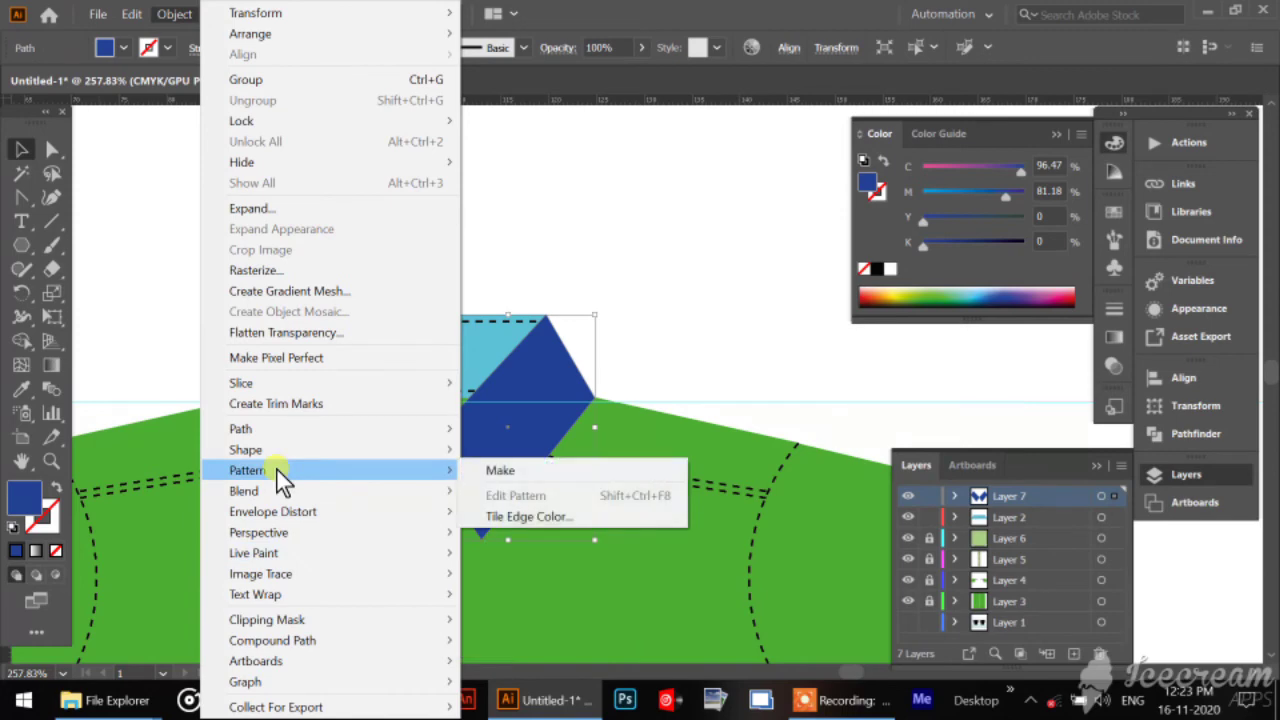
mouse_move(267, 435)
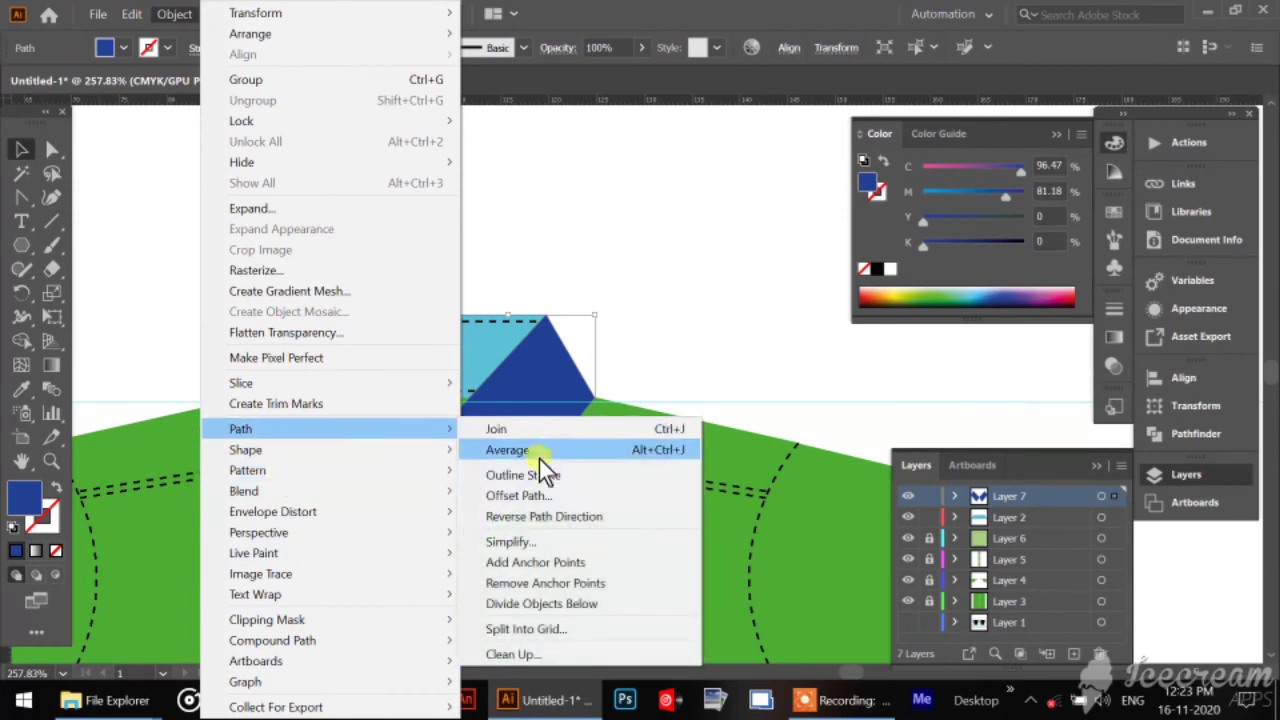
click(543, 495)
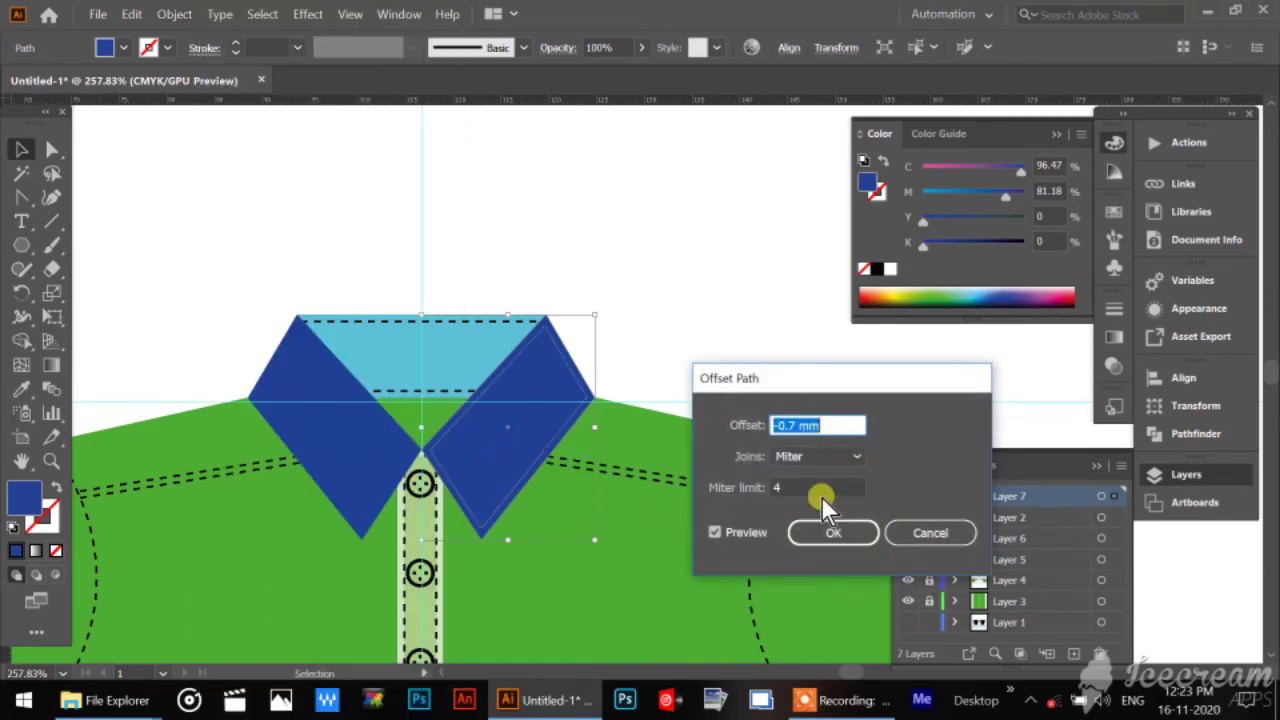
click(823, 537)
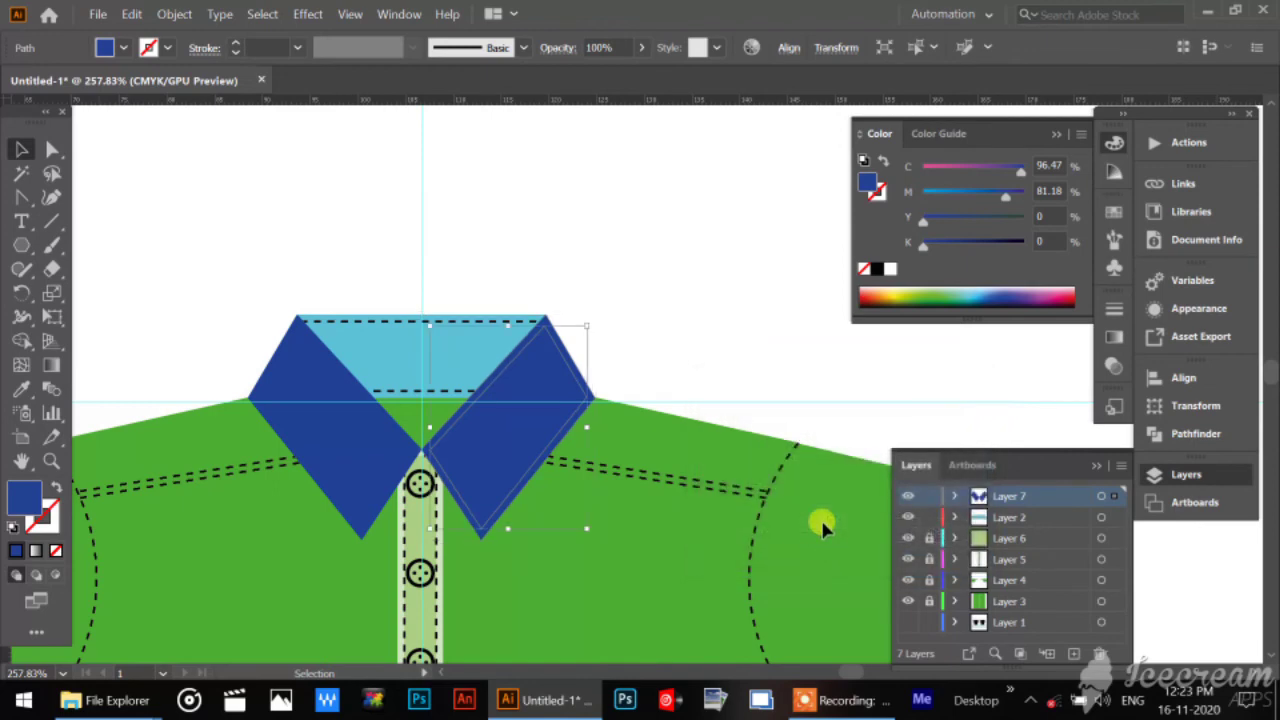
Copy the left shoulder stitch line's dashed stroke style onto the right flap's inner offset path with the Eyedropper, and deselect it.
click(21, 389)
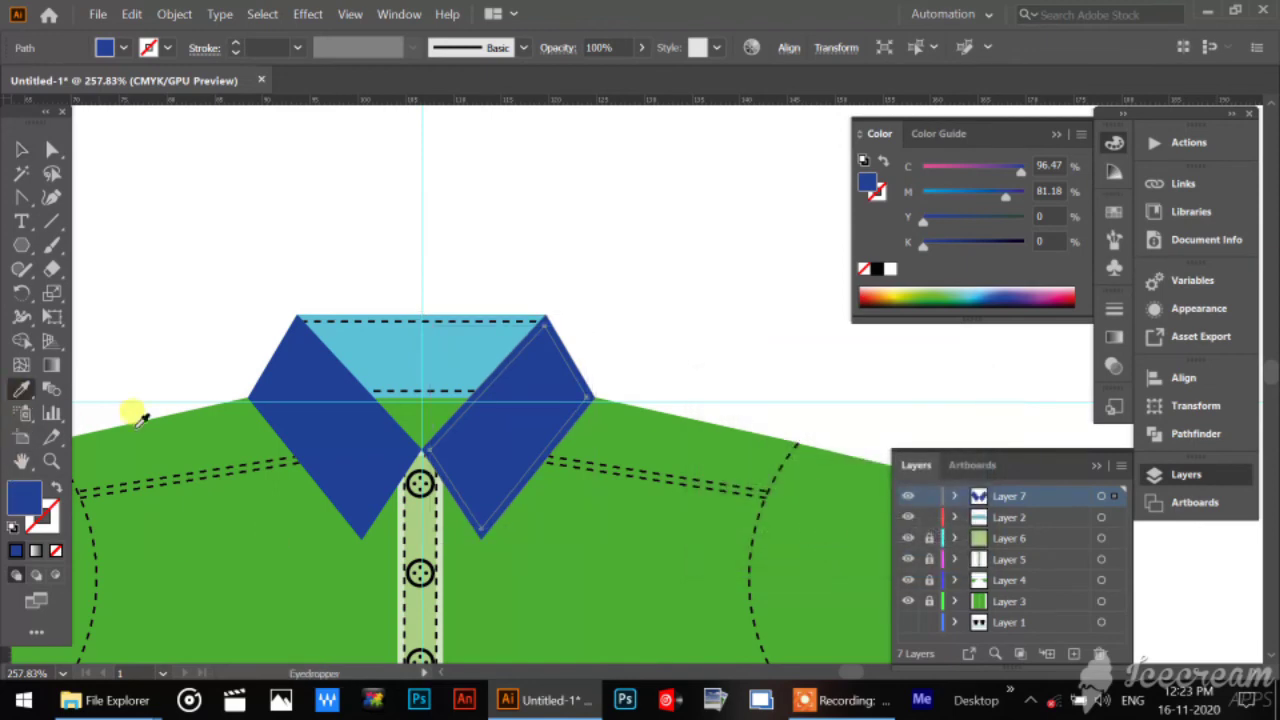
click(211, 460)
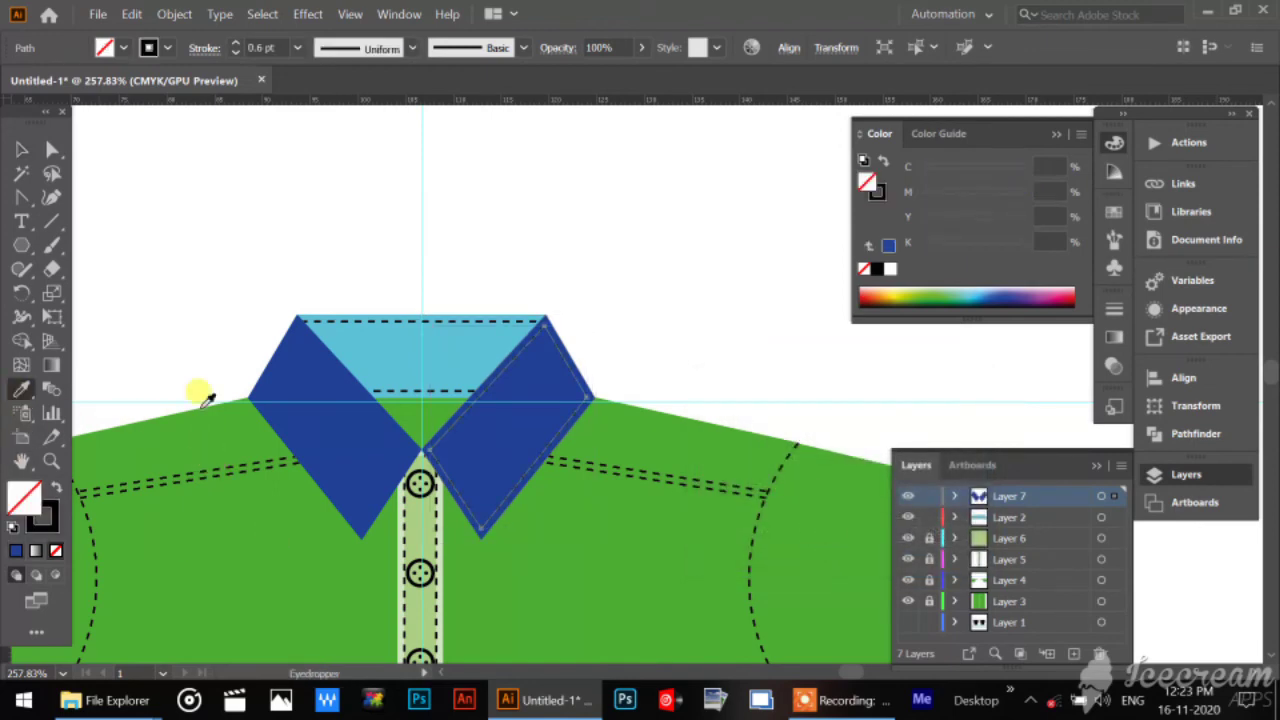
click(51, 151)
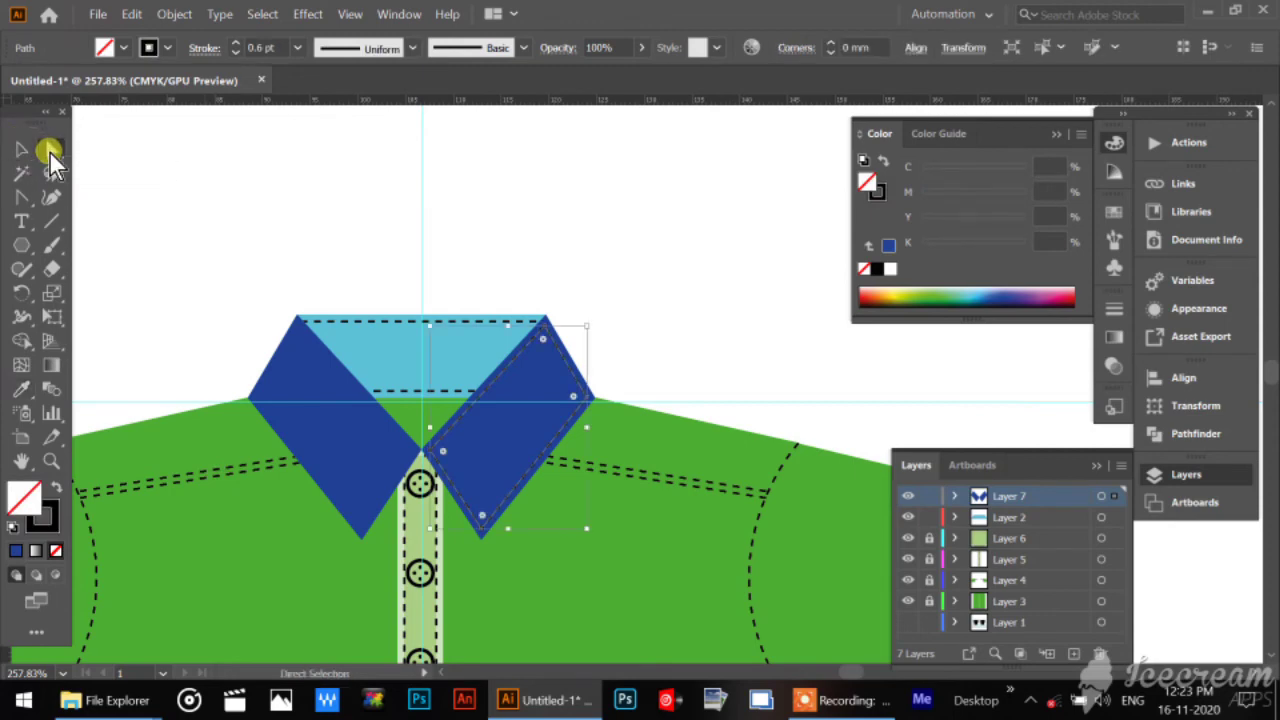
click(646, 306)
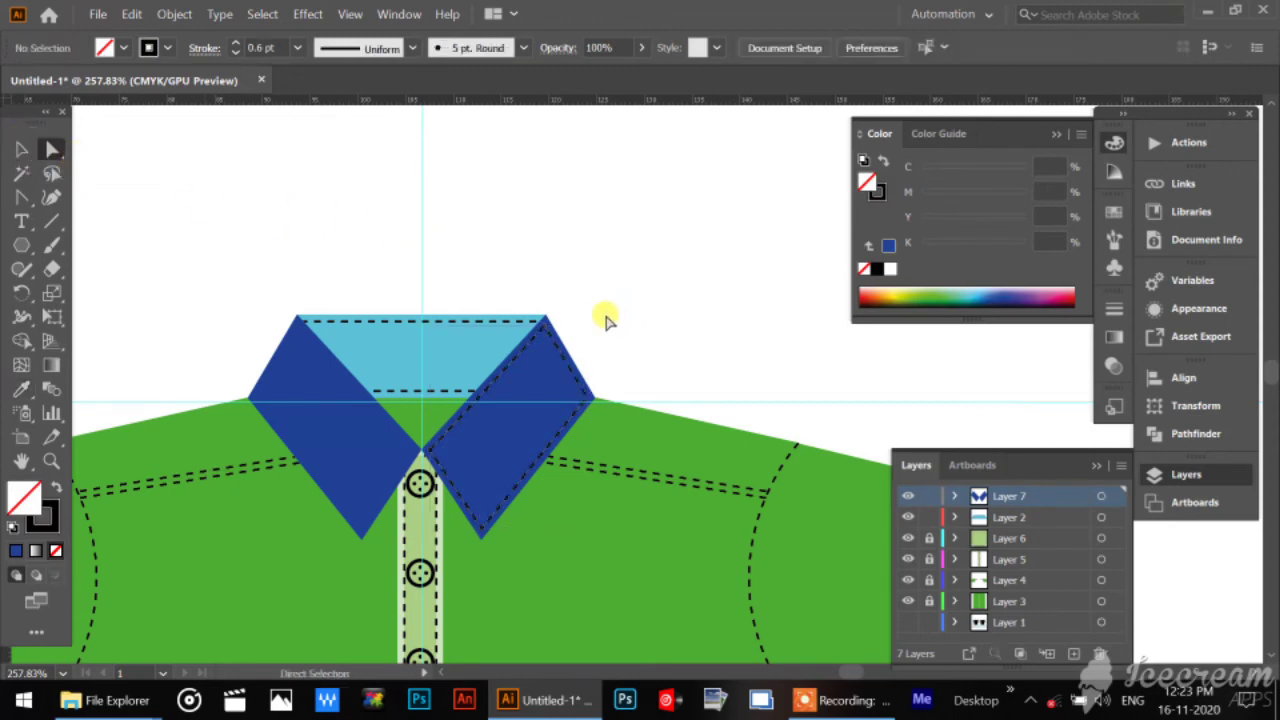
Delete the top anchor point of the right flap's stitch path, leaving the stitching only along its outer and lower edges.
click(548, 334)
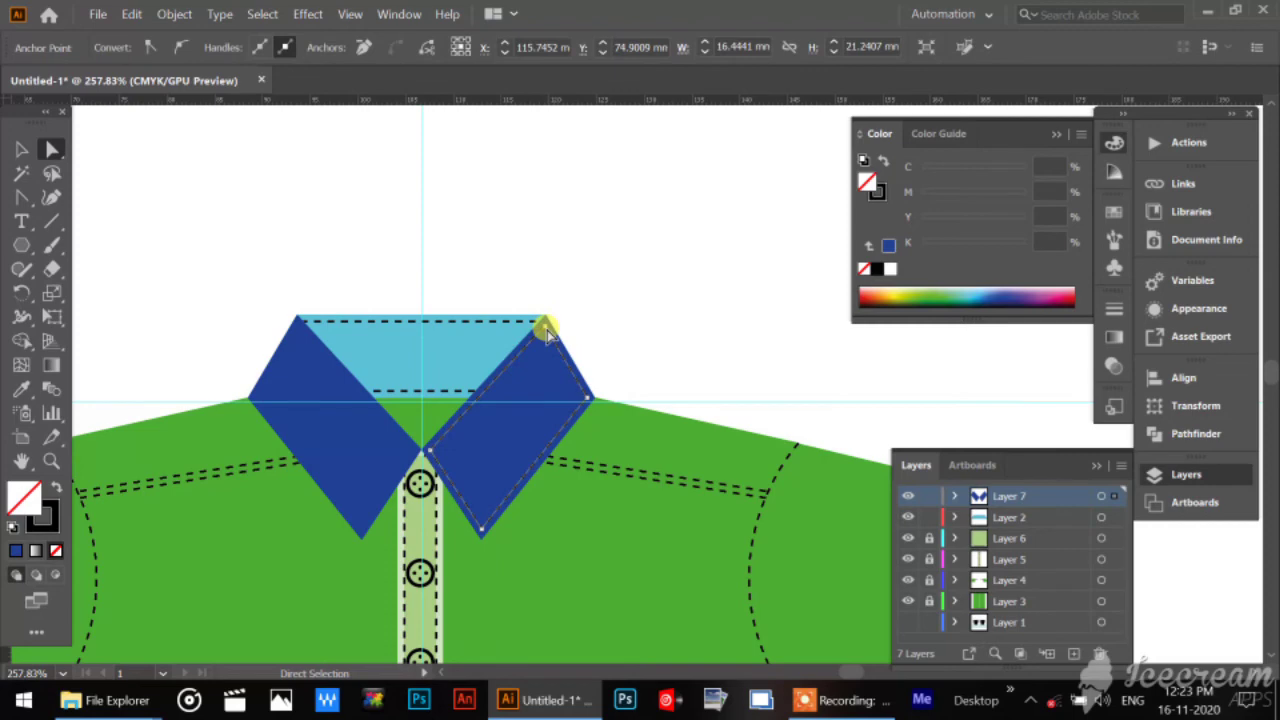
click(545, 329)
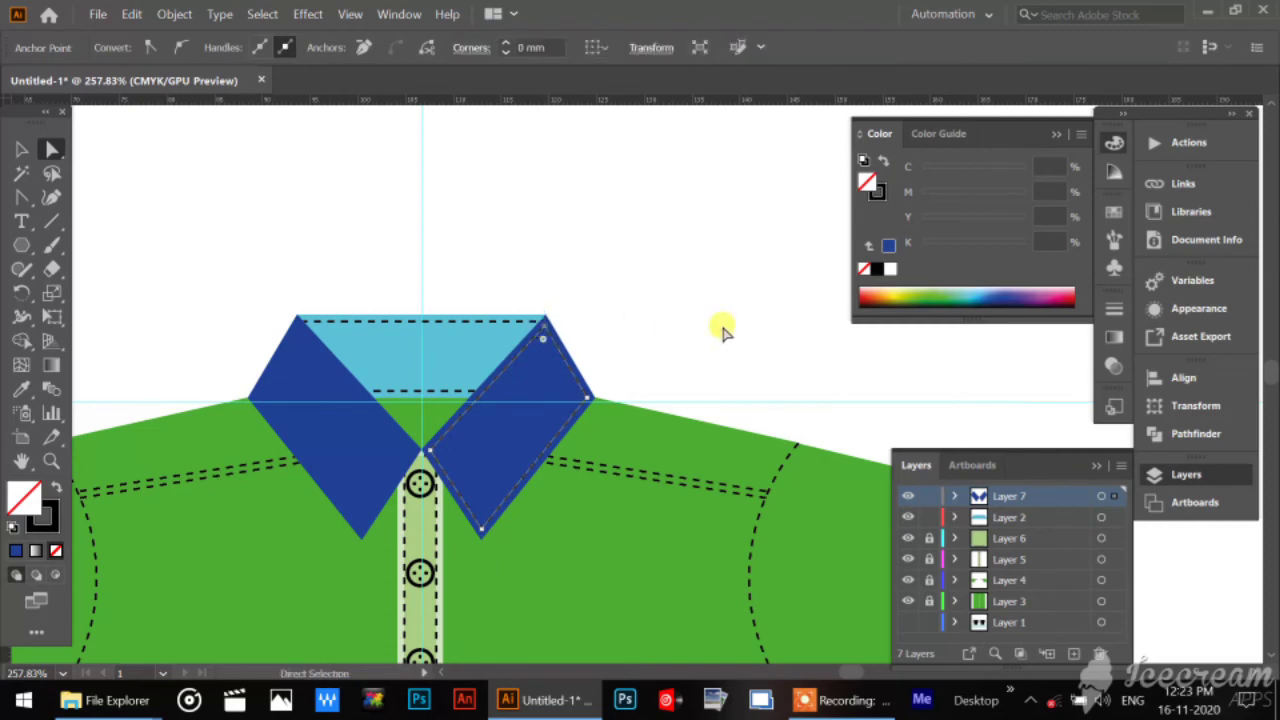
key(Delete)
click(722, 330)
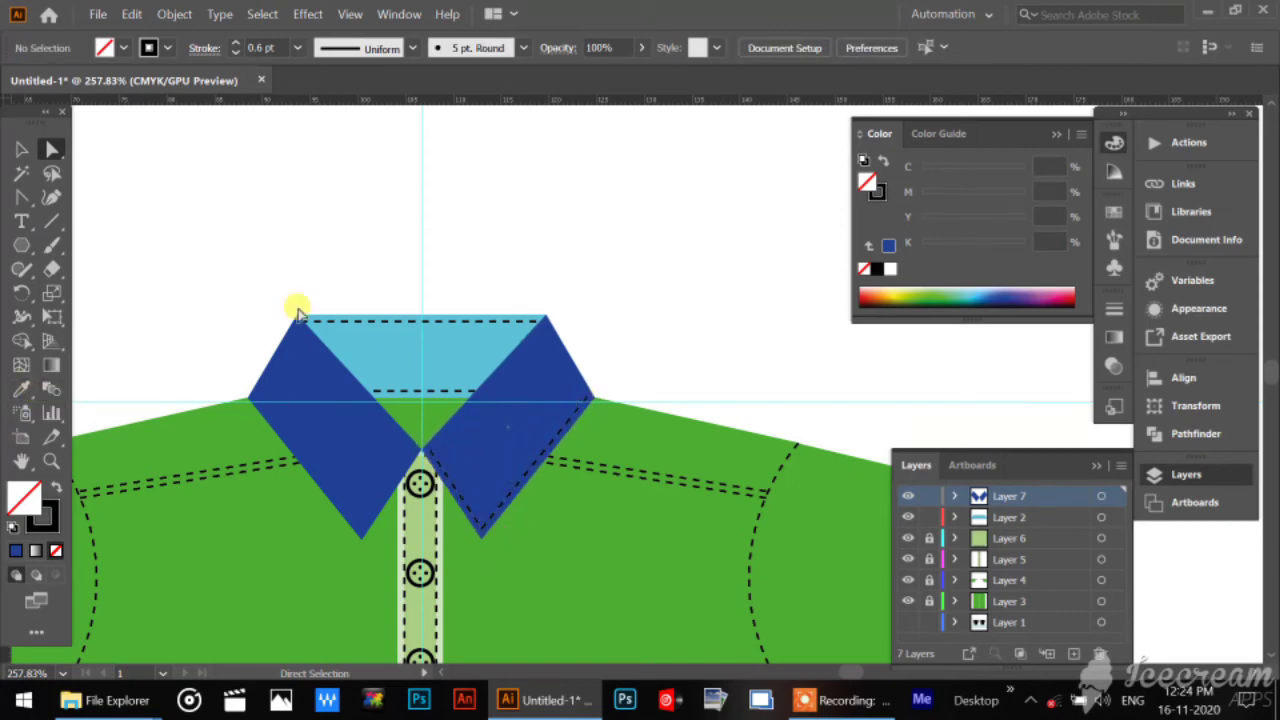
Make a reflected copy of the right flap's stitch line across the vertical axis.
click(21, 149)
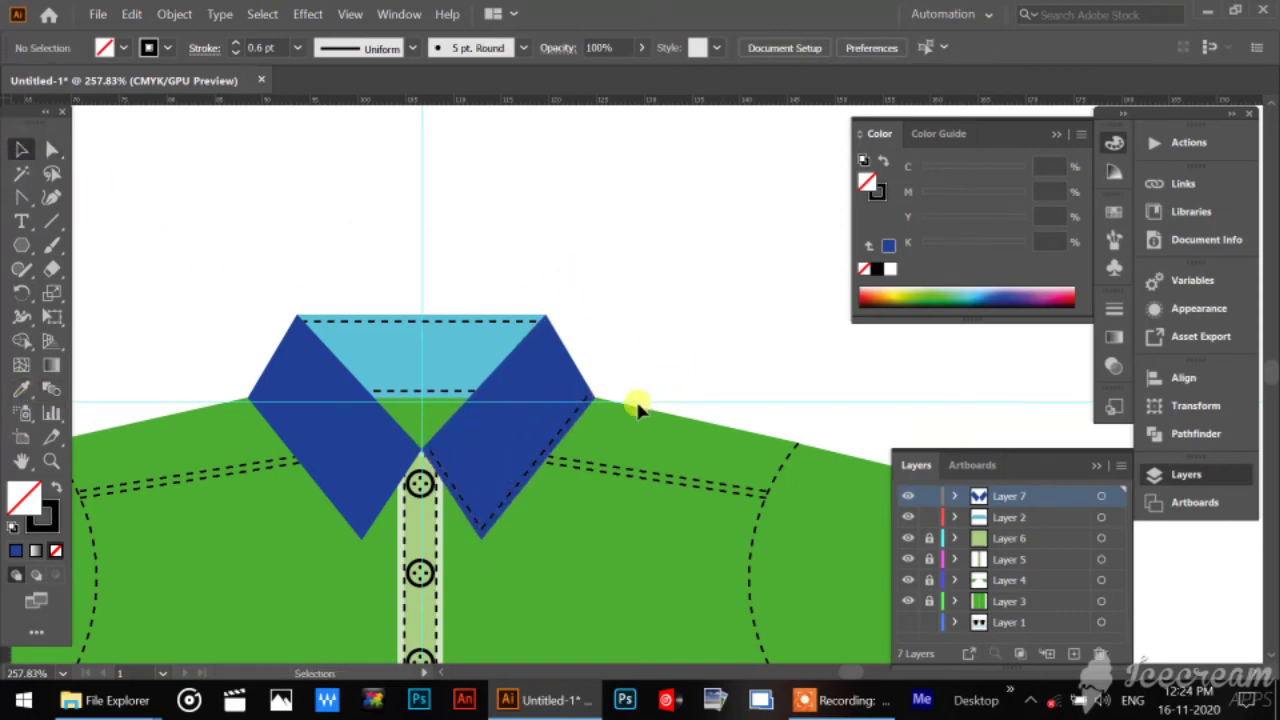
click(561, 433)
right_click(561, 433)
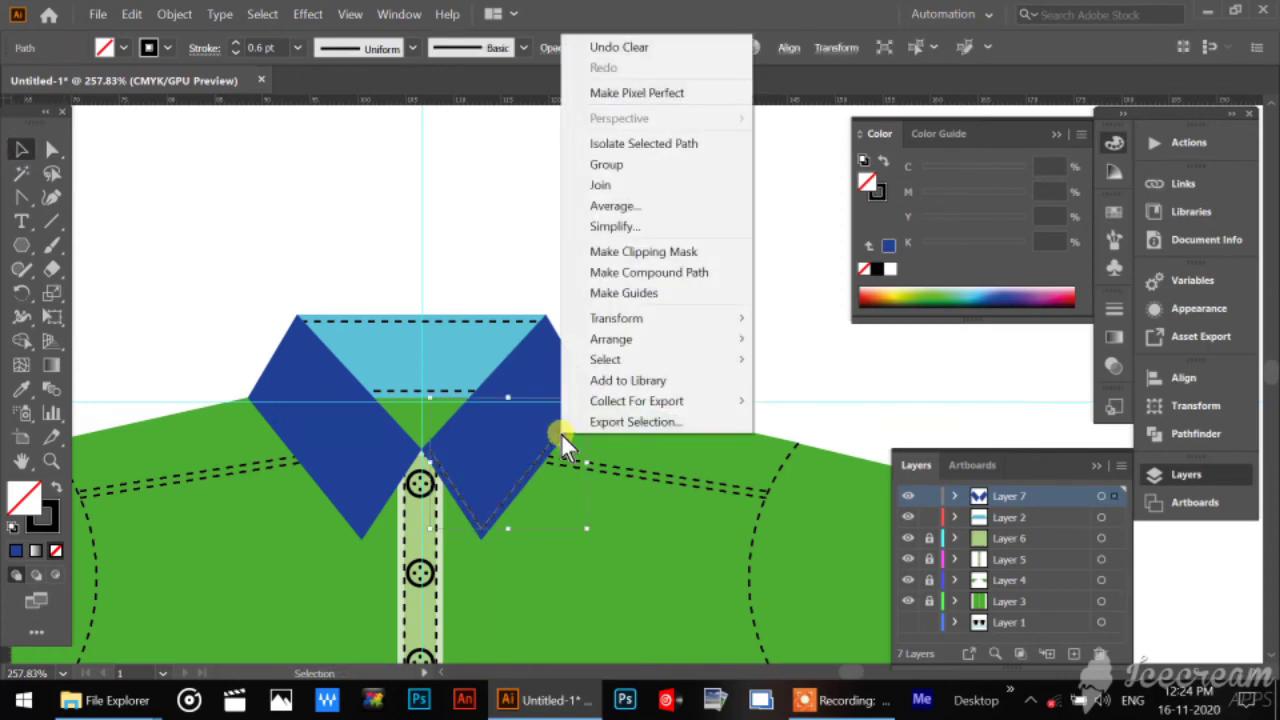
mouse_move(700, 326)
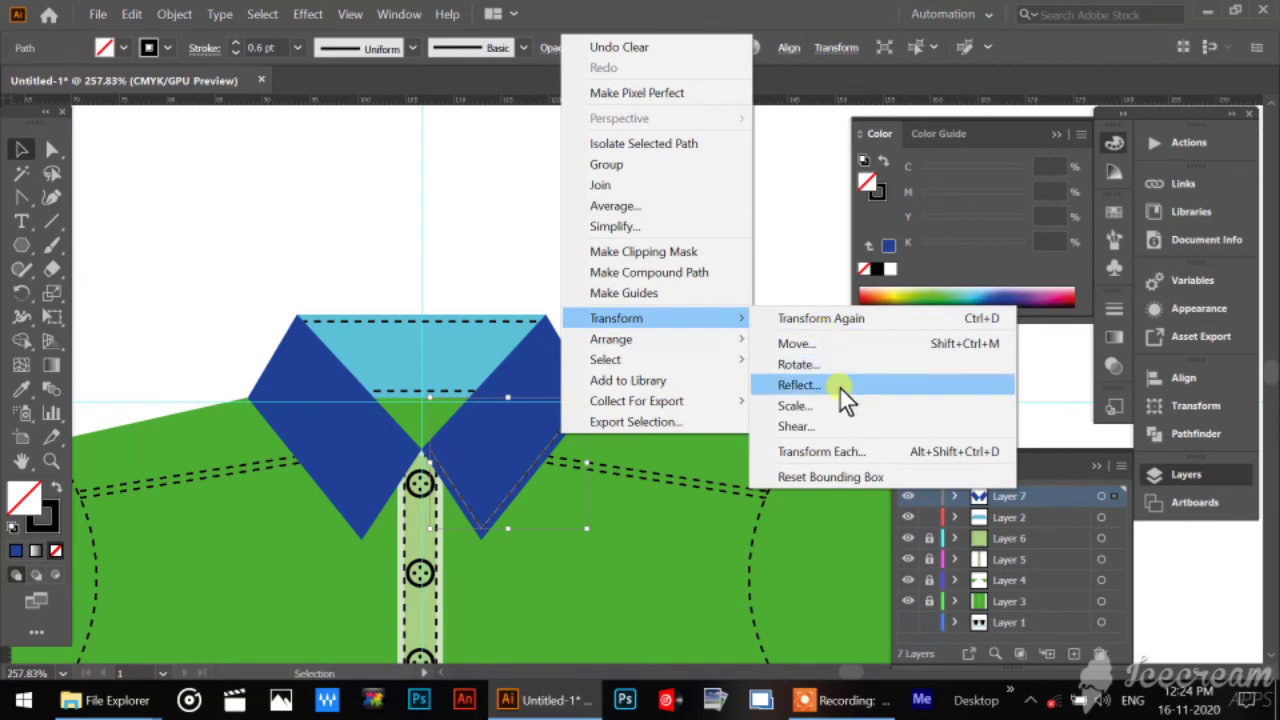
click(840, 389)
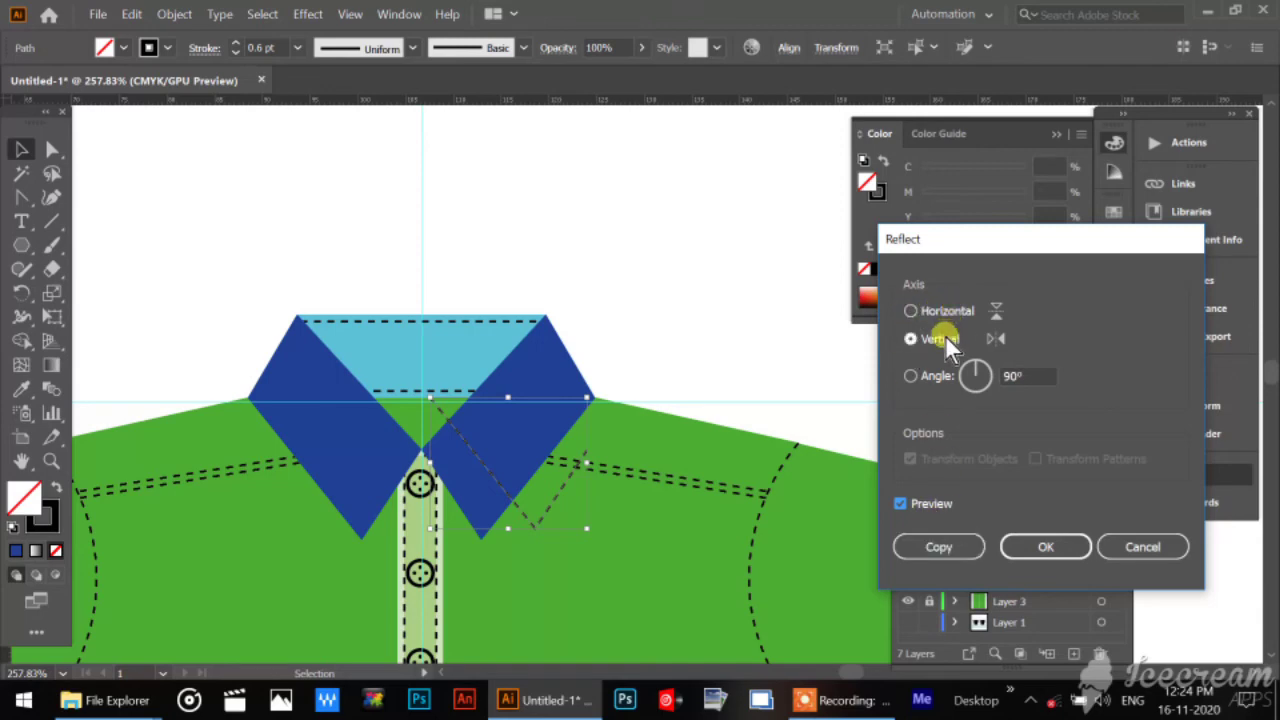
click(940, 546)
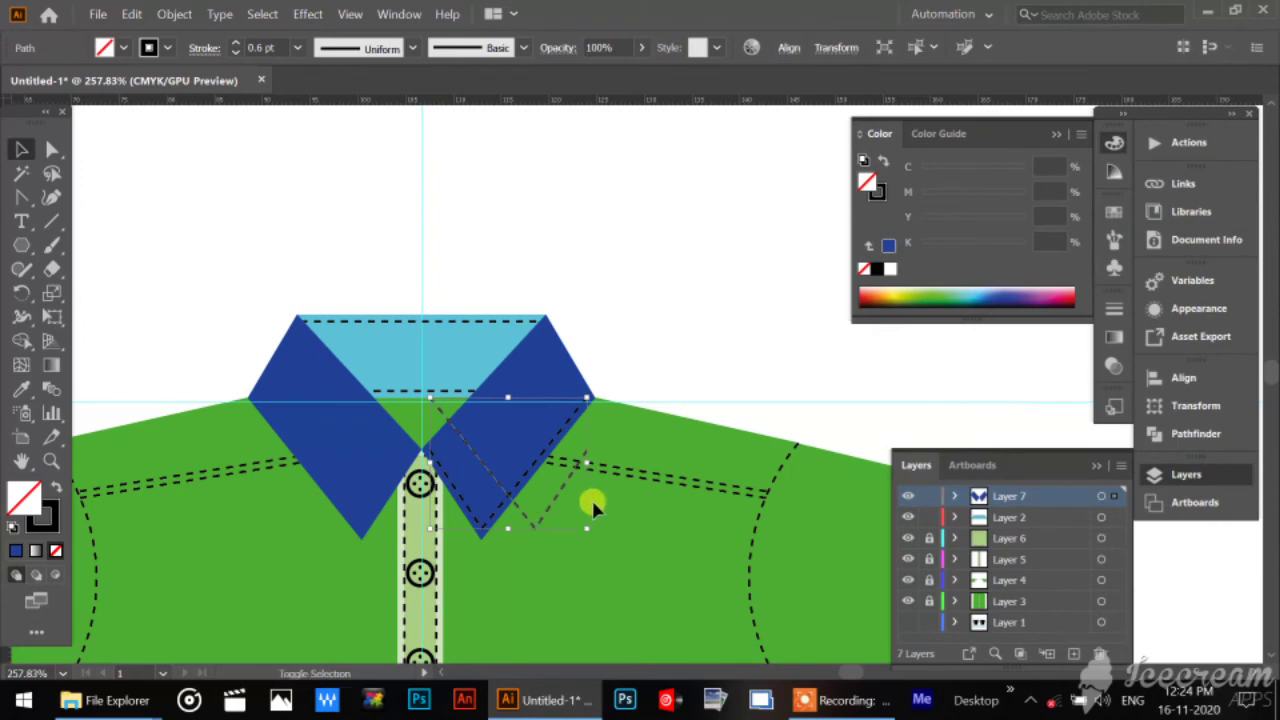
Nudge the mirrored stitch line across onto the left collar flap, align it inside the flap's edges, and deselect it.
key(shift+Left)
key(shift+Left)
key(shift+Left)
key(shift+Left)
key(shift+Left)
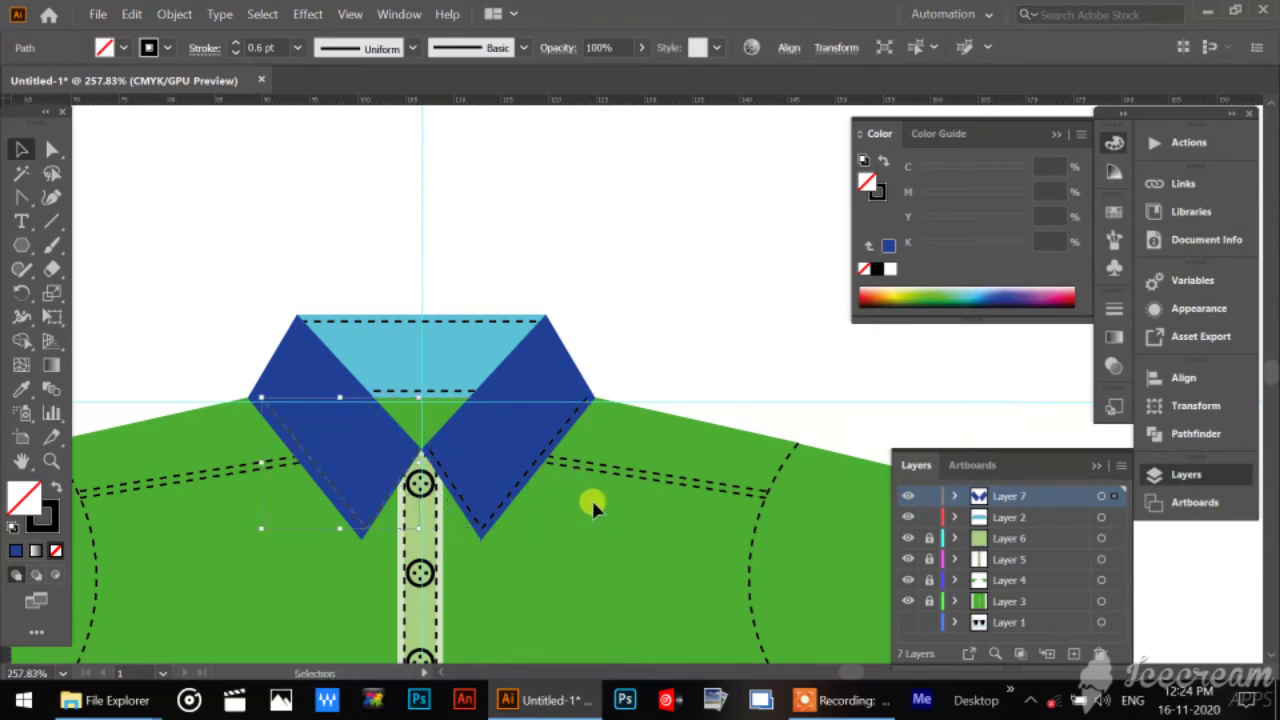
key(Left)
key(Left)
click(414, 246)
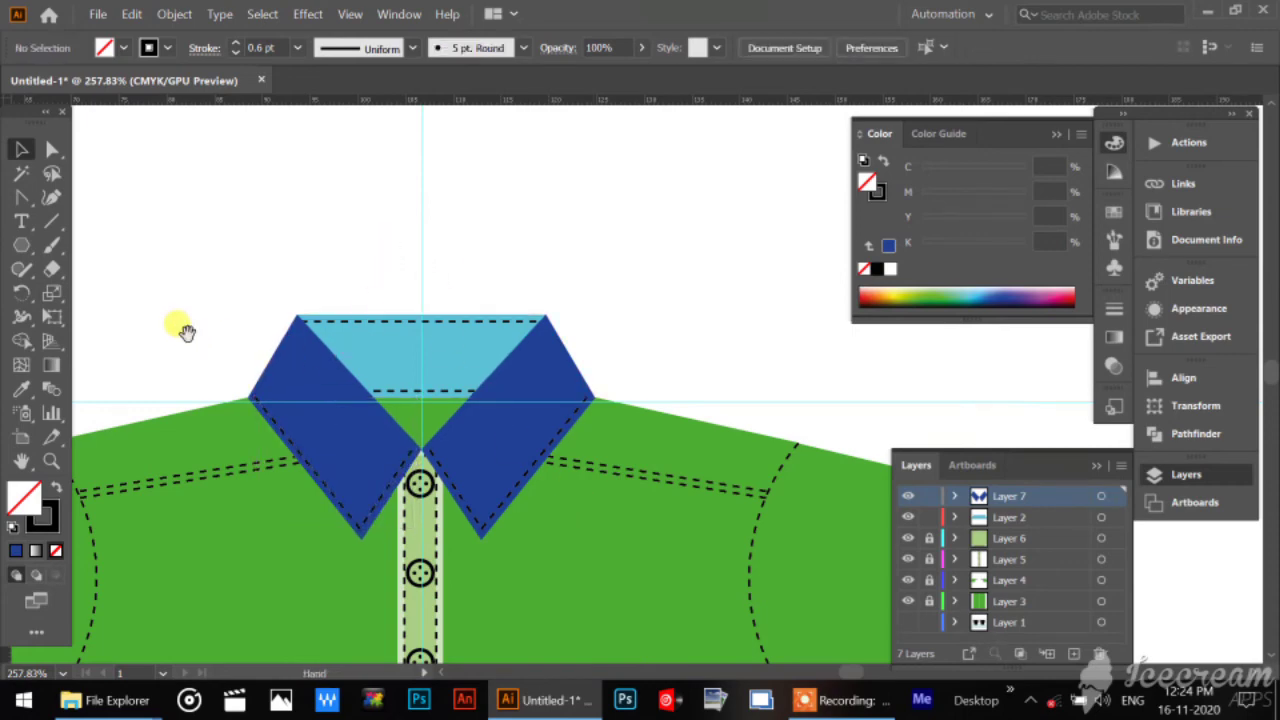
drag(240, 307, 643, 143)
drag(657, 449, 357, 309)
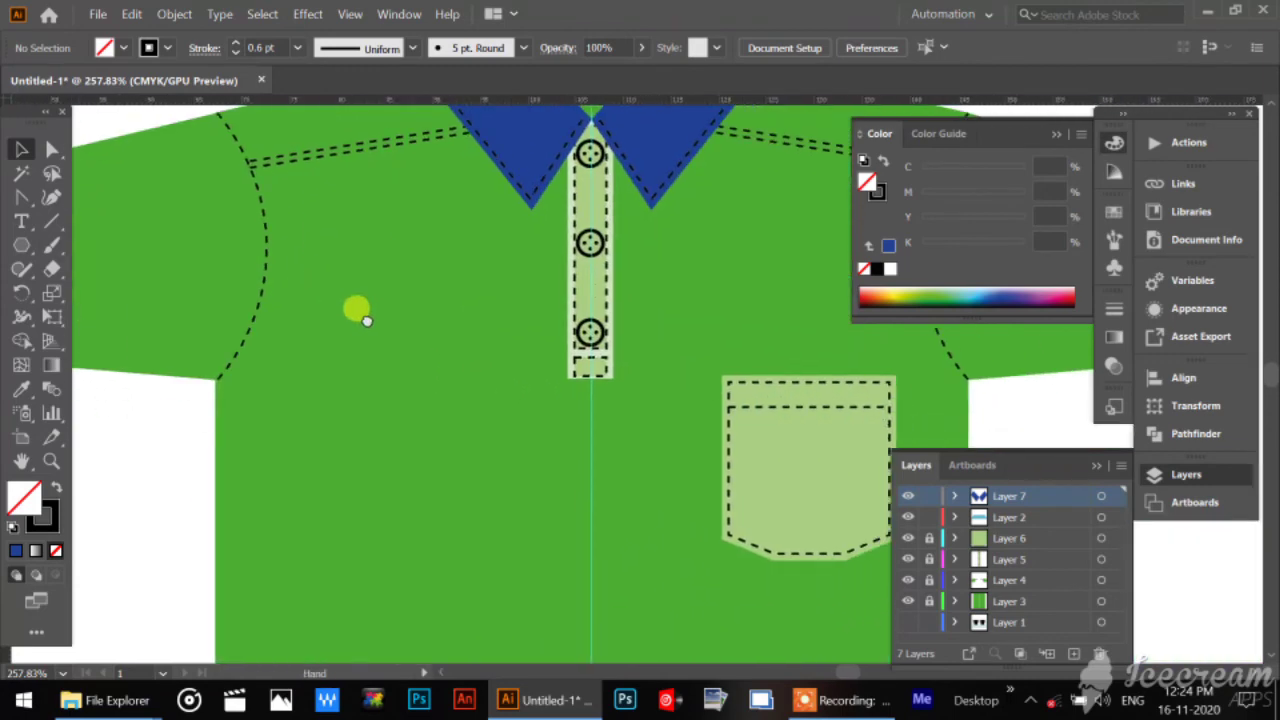
key(ctrl+minus)
key(ctrl+minus)
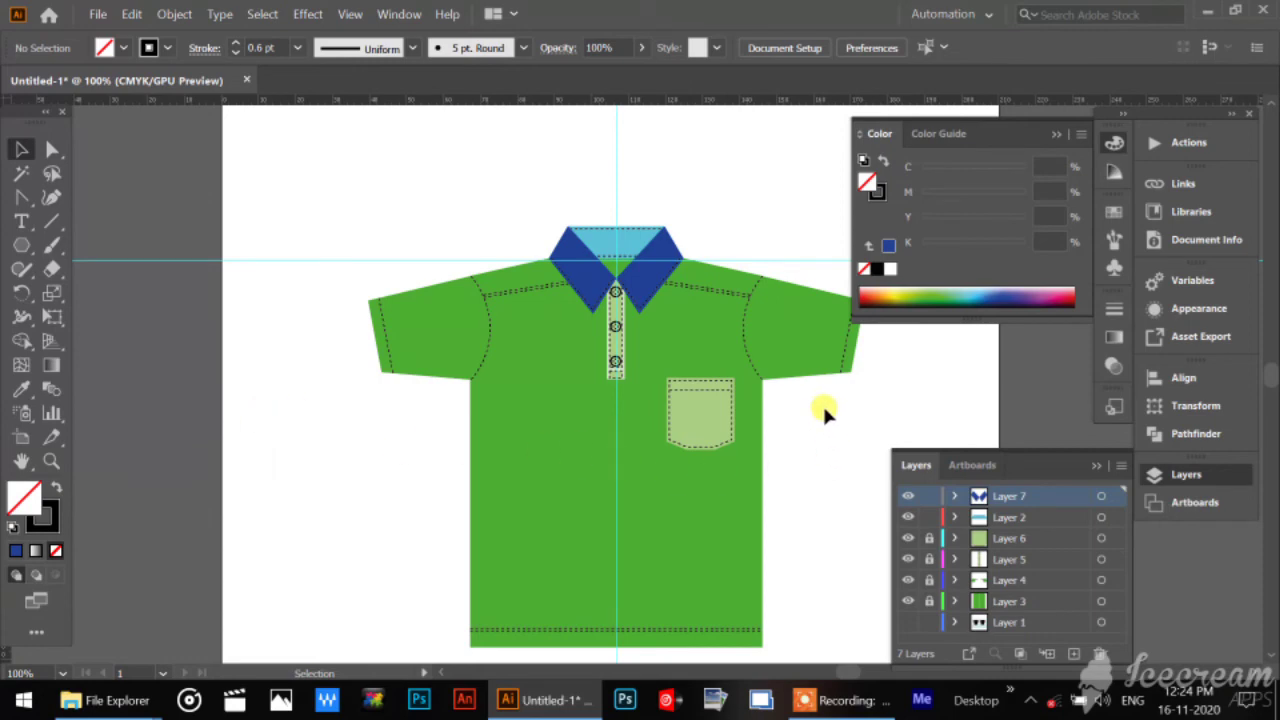
drag(814, 414, 722, 424)
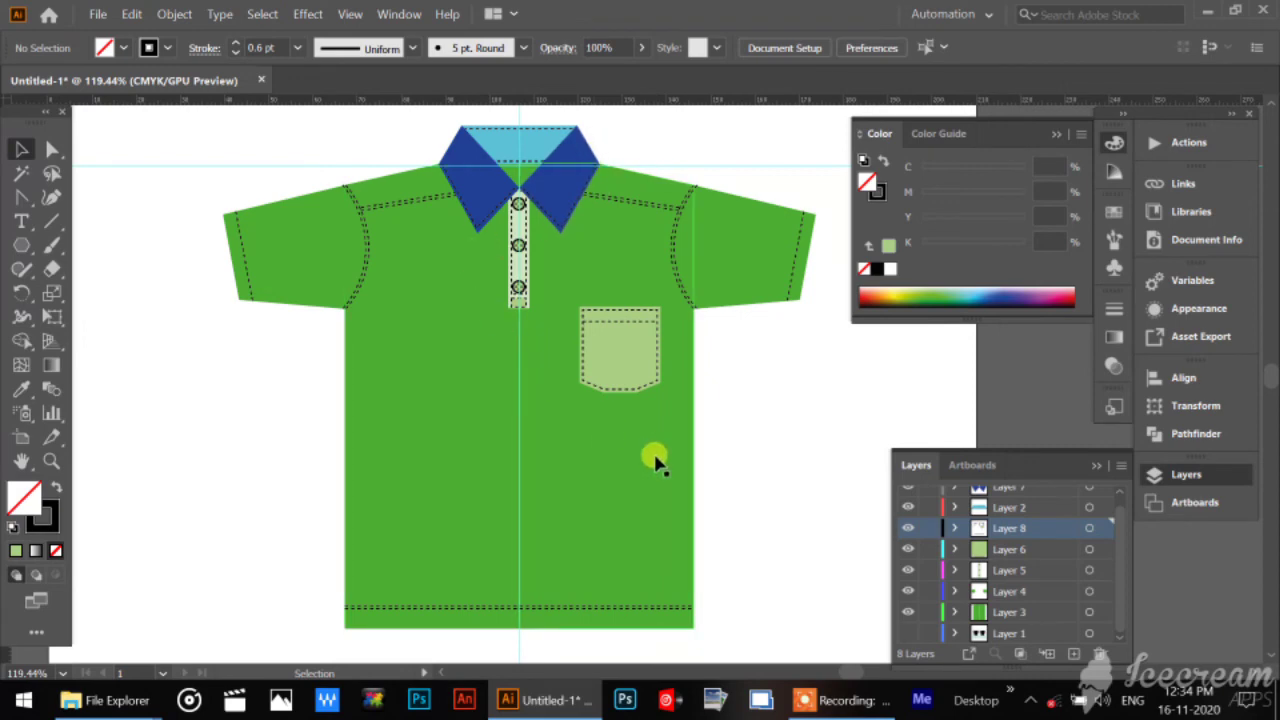
Change the green shirt body's fill to yellow by setting cyan to 0%, and deselect it.
click(655, 521)
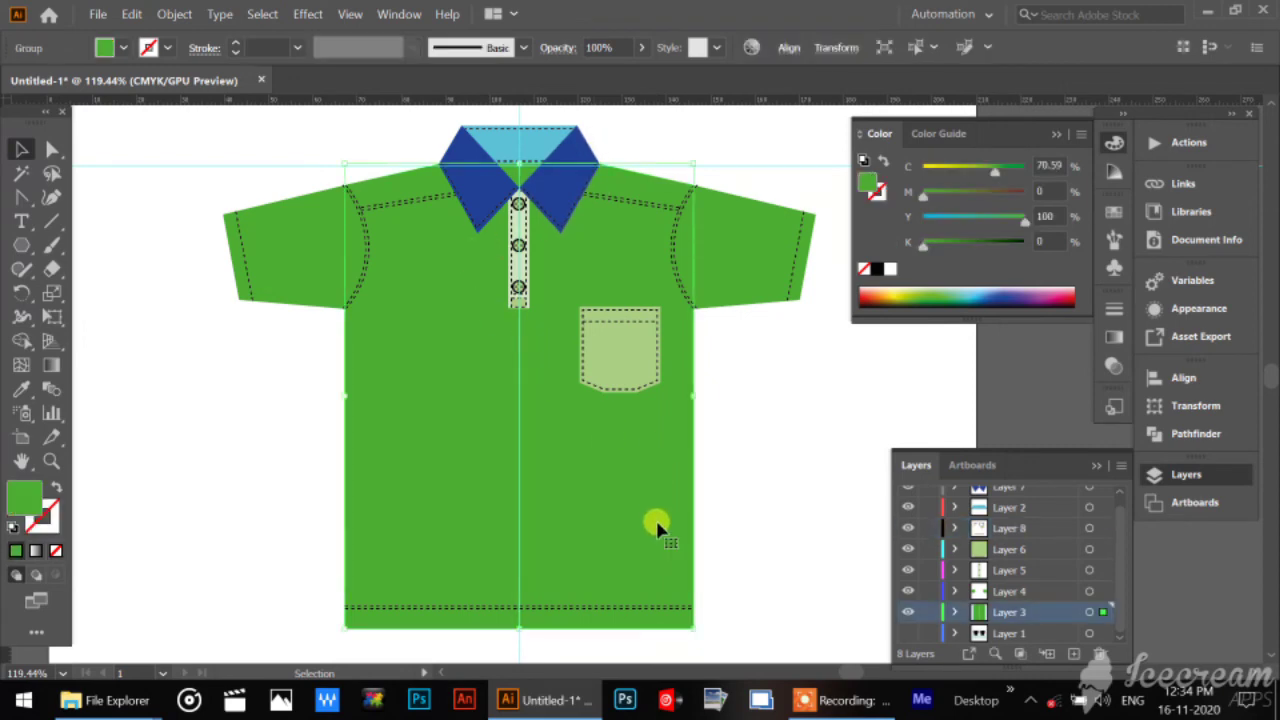
double_click(26, 497)
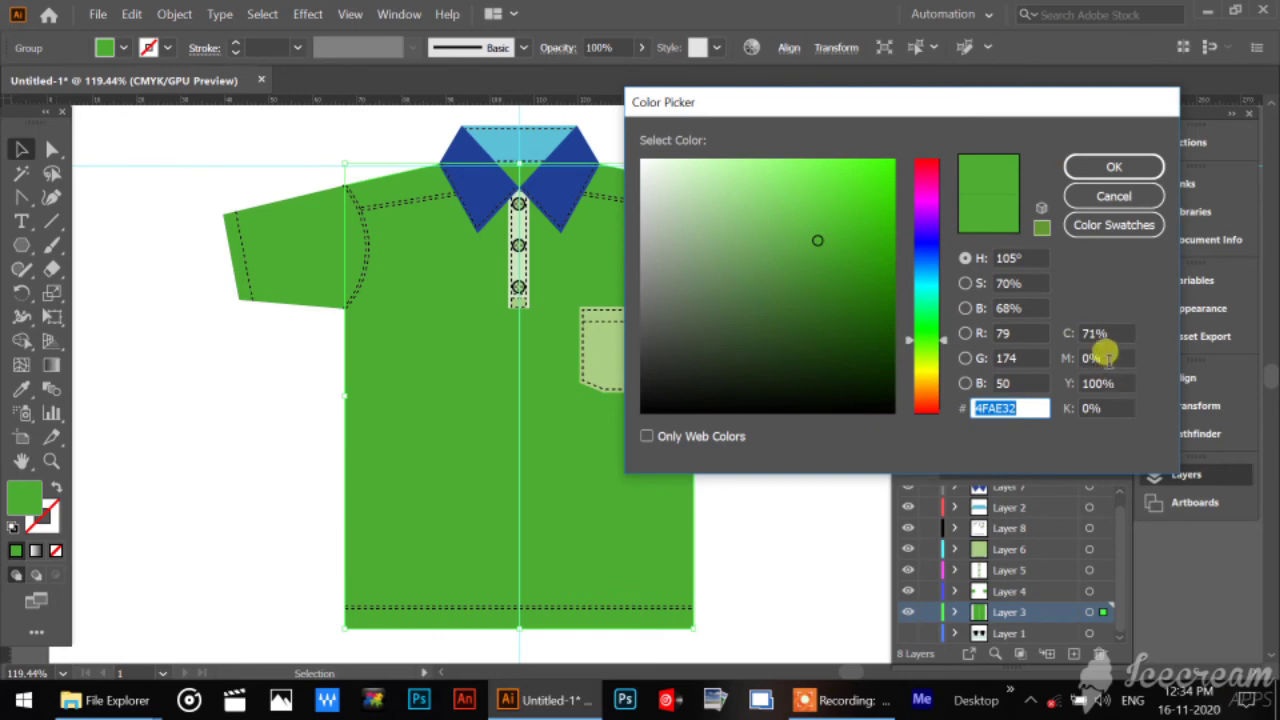
click(1113, 333)
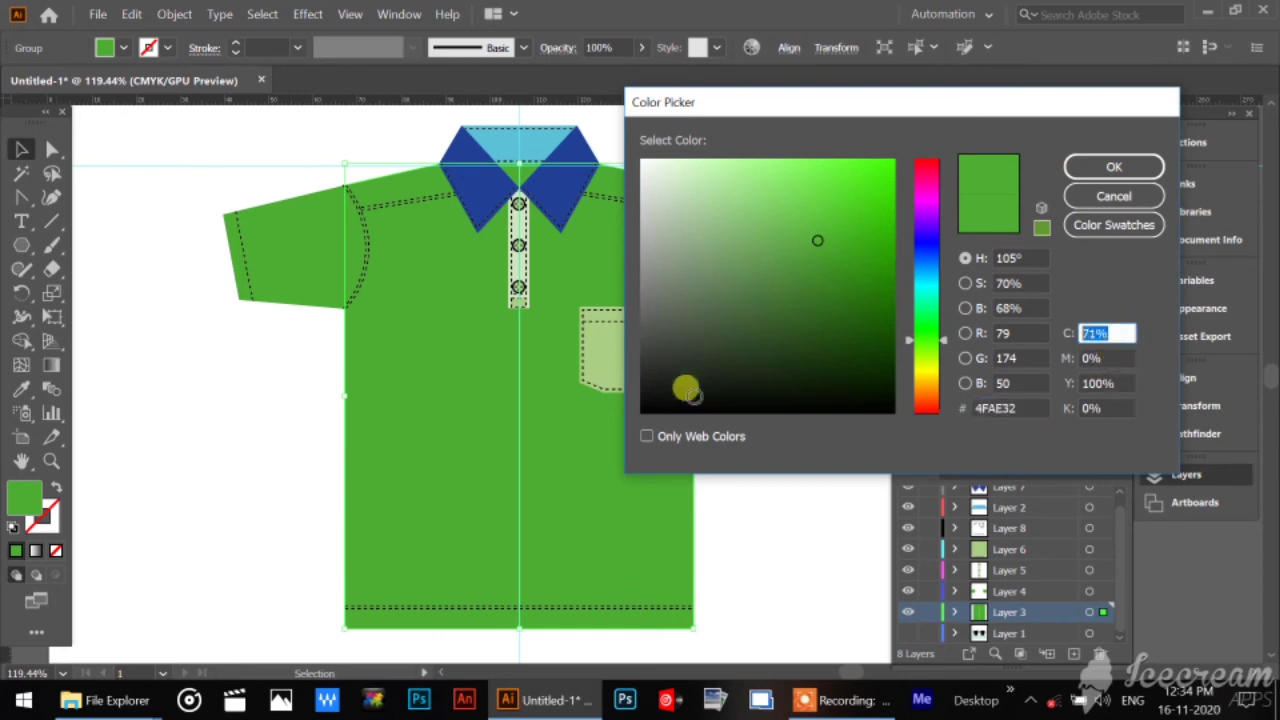
text(0)
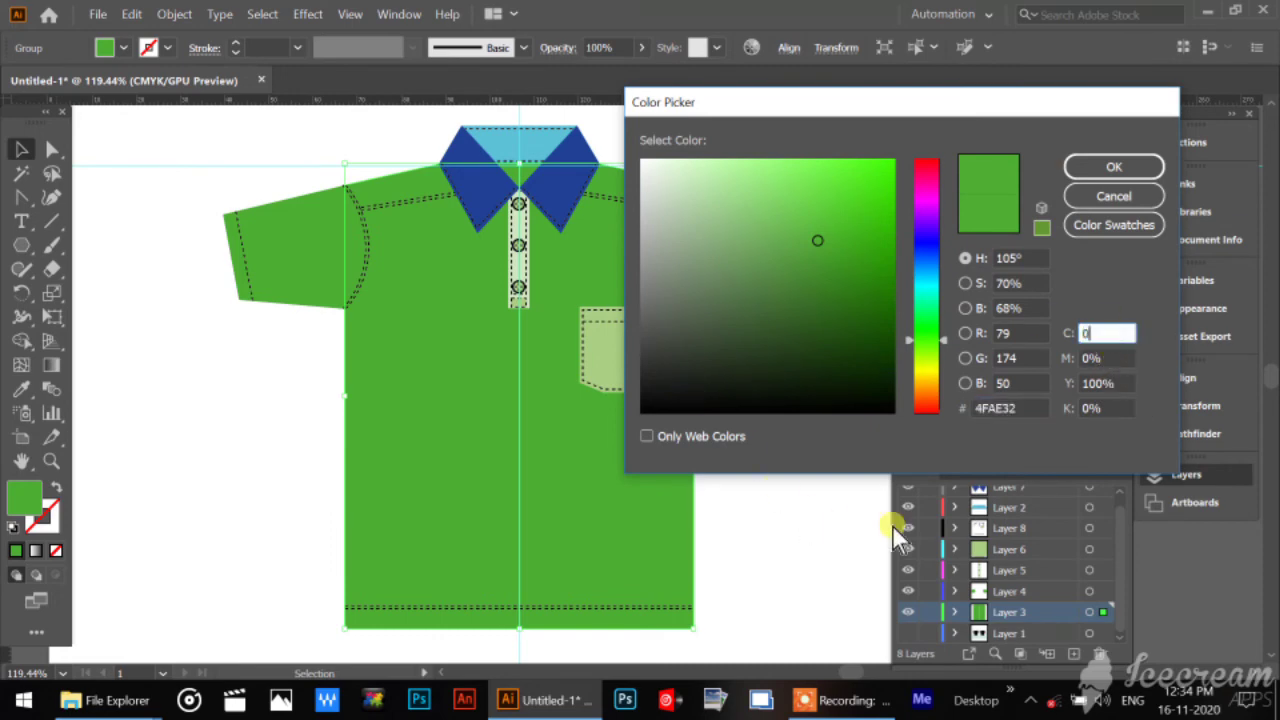
click(1095, 407)
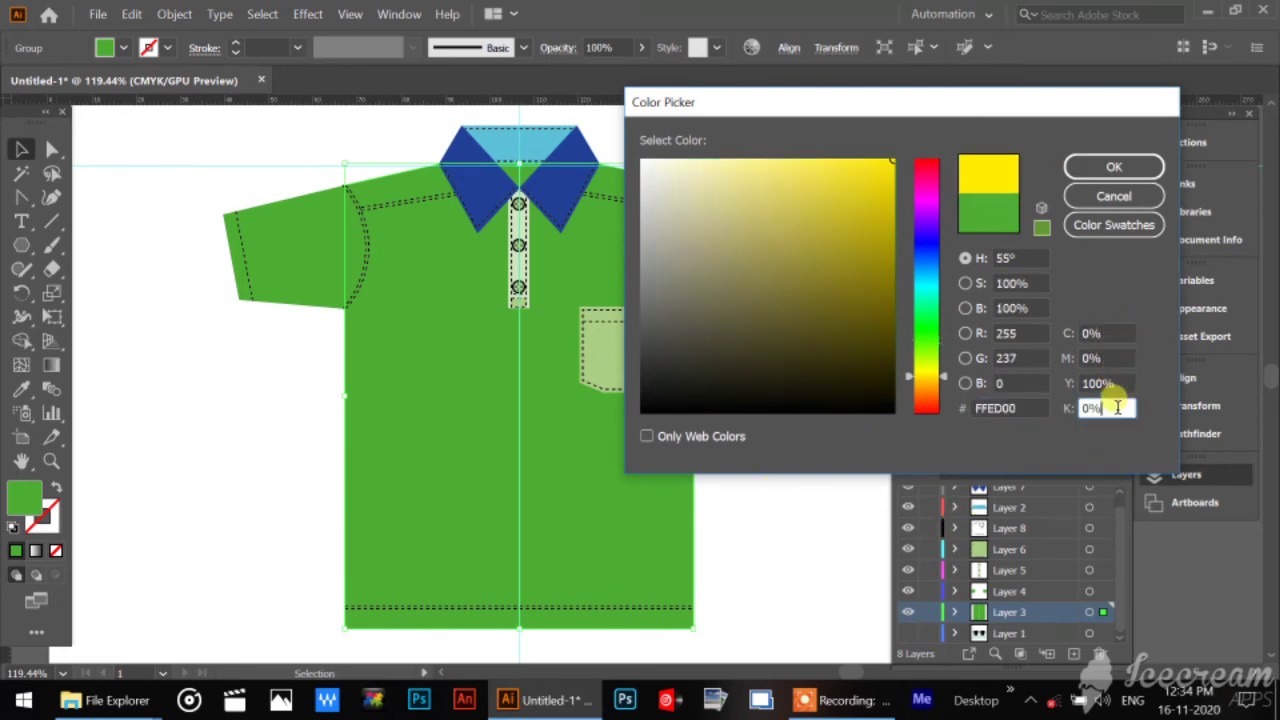
click(1096, 170)
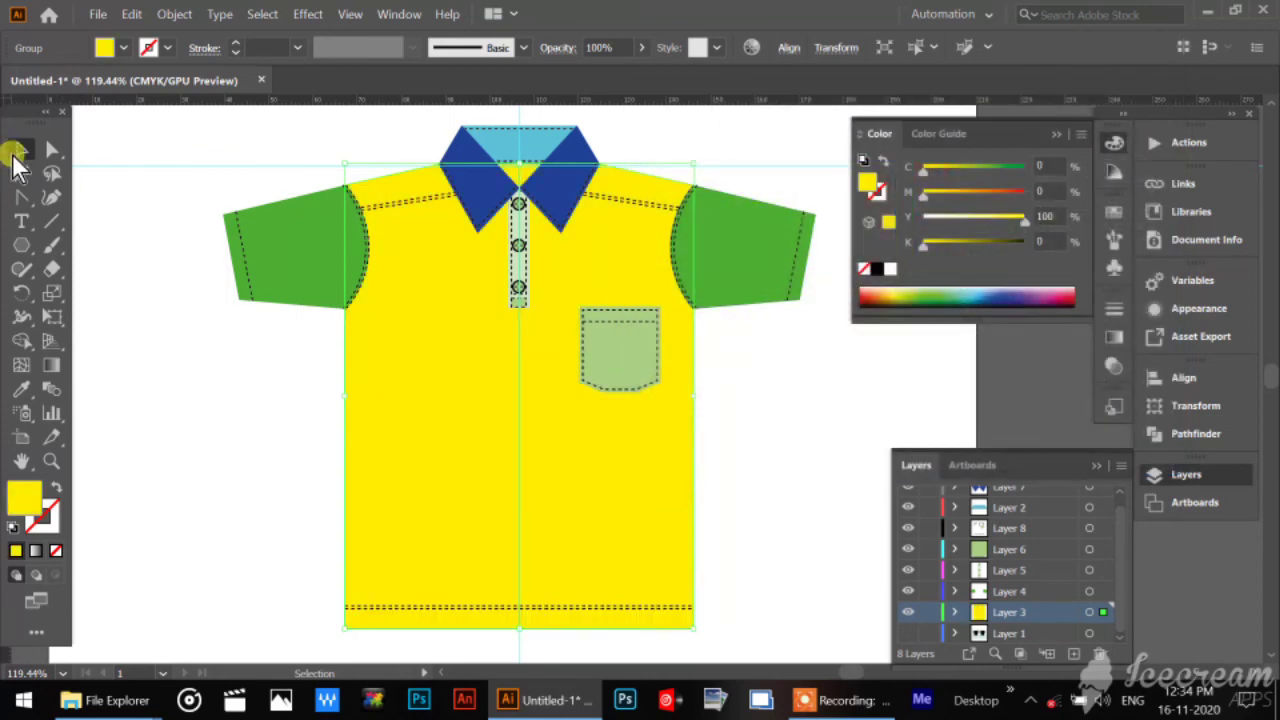
click(20, 150)
click(123, 191)
Select both green sleeves and copy the body's yellow fill onto them with the Eyedropper.
click(252, 240)
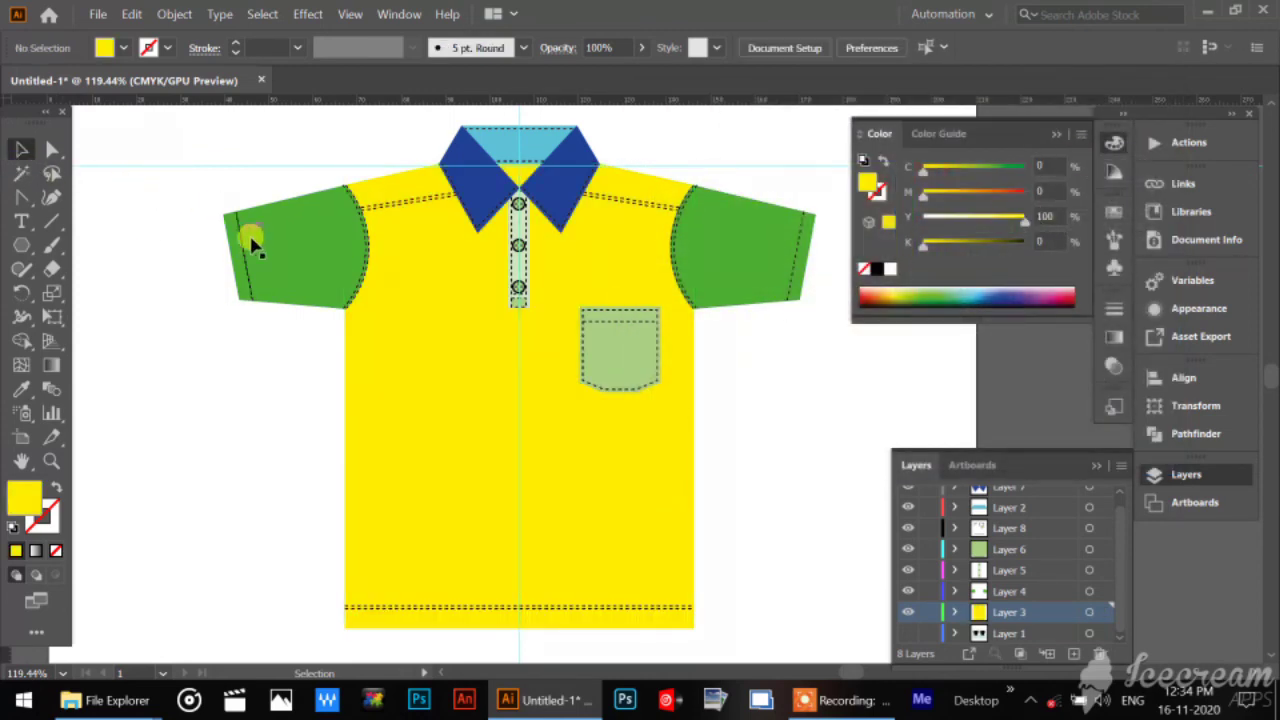
click(280, 266)
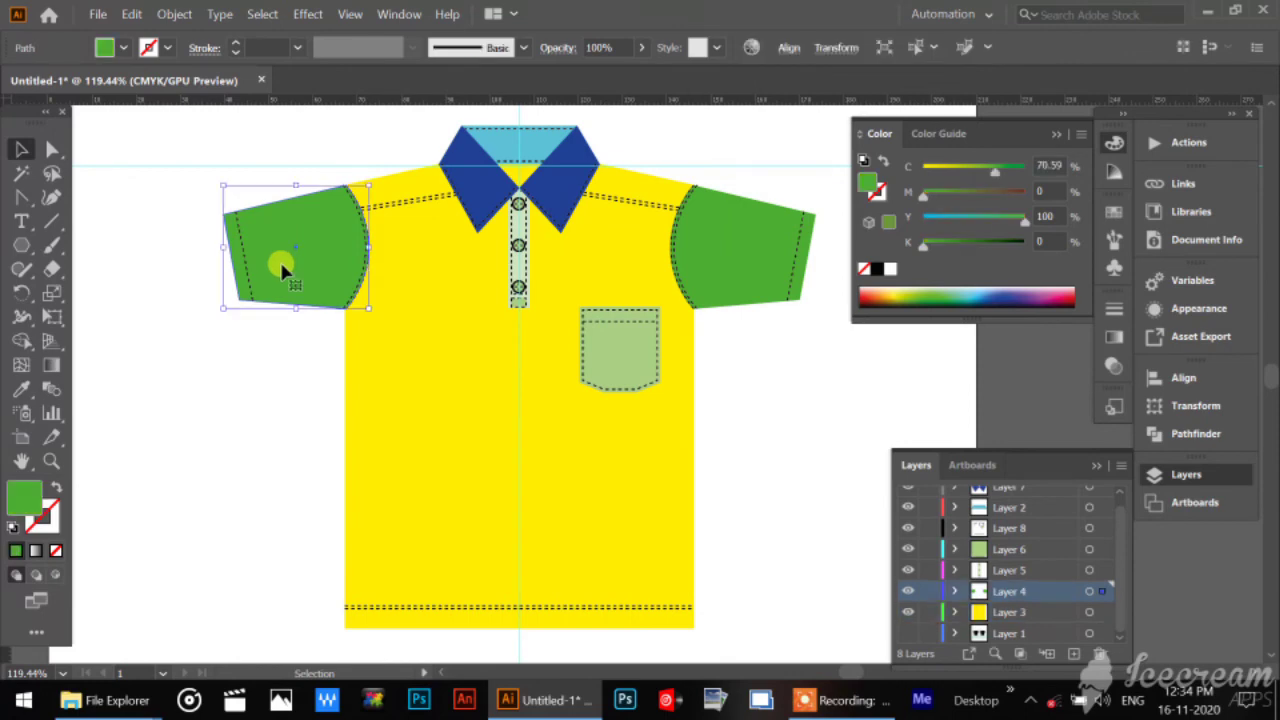
shift+click(750, 214)
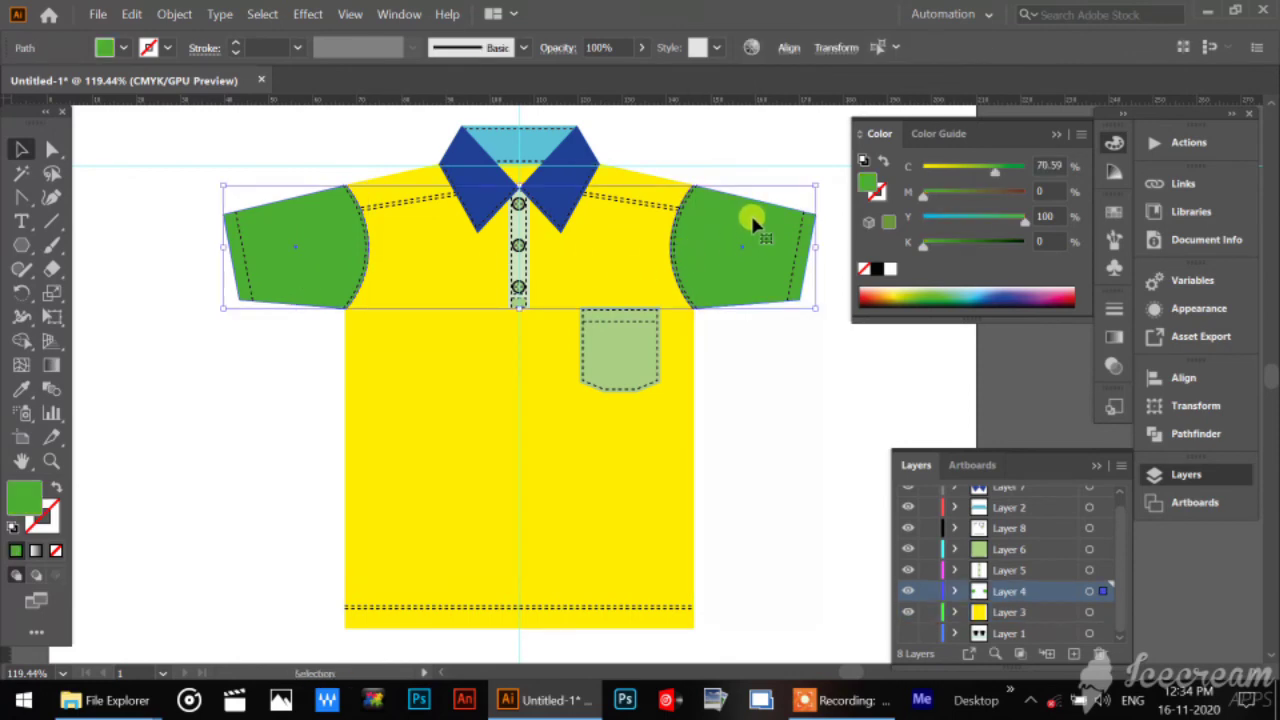
click(22, 389)
click(380, 454)
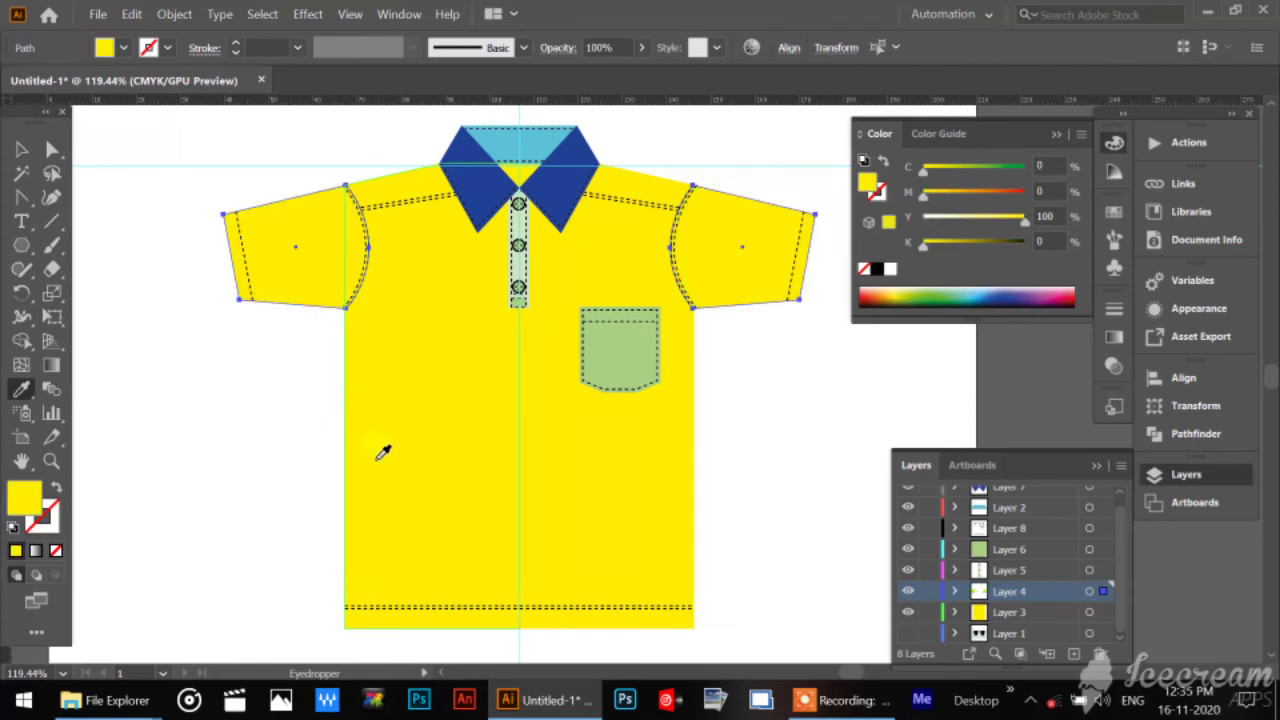
click(22, 149)
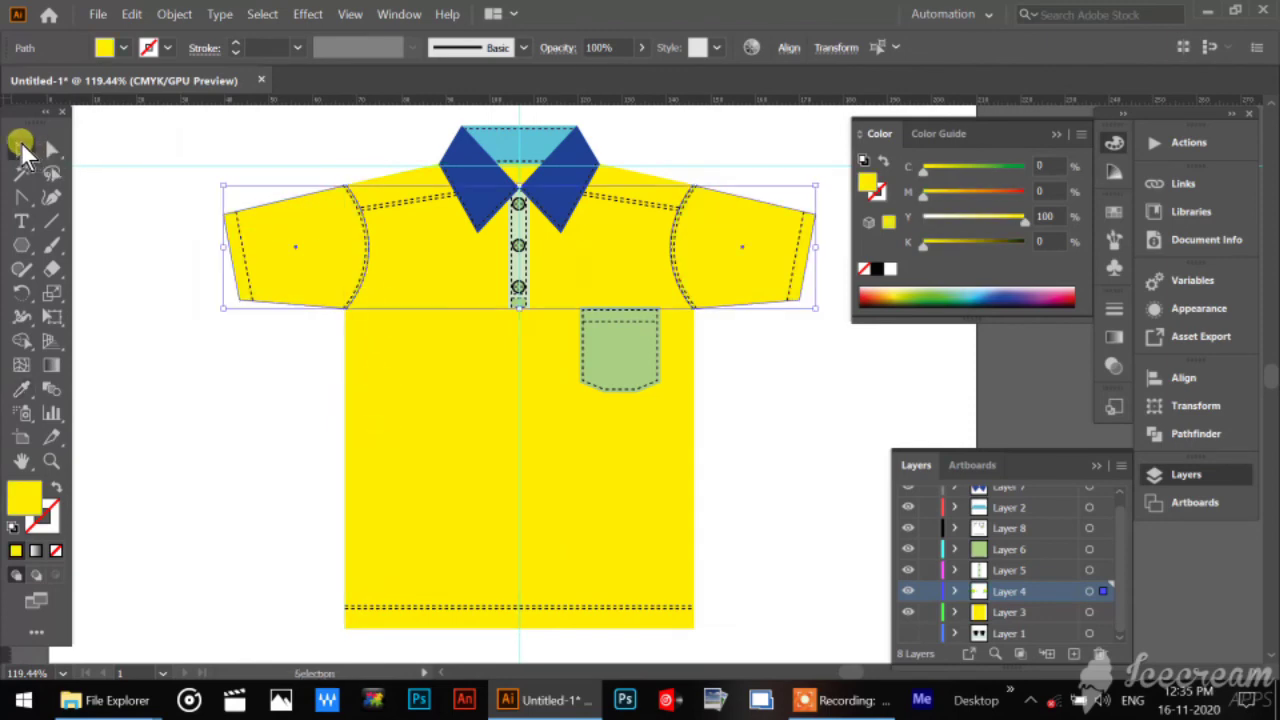
Select both blue collar flaps and set their fill to cyan 0%, magenta 100% and yellow 60%.
click(116, 152)
click(524, 150)
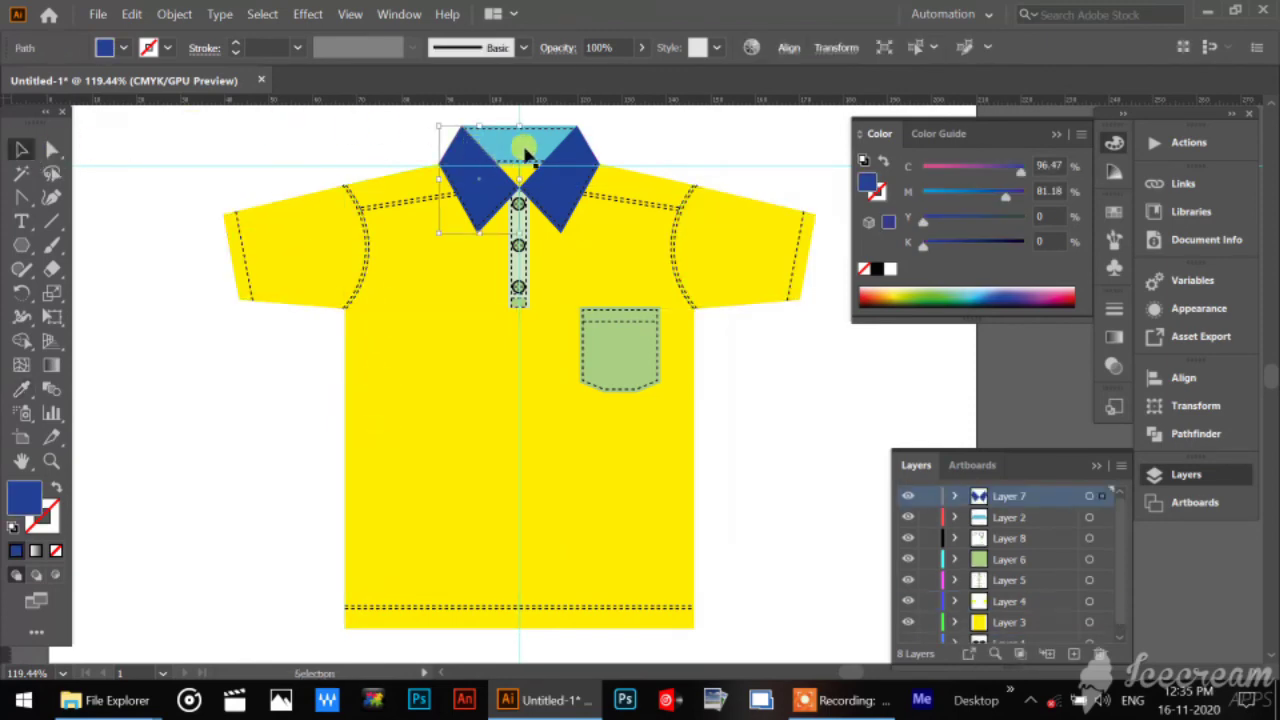
shift+click(565, 150)
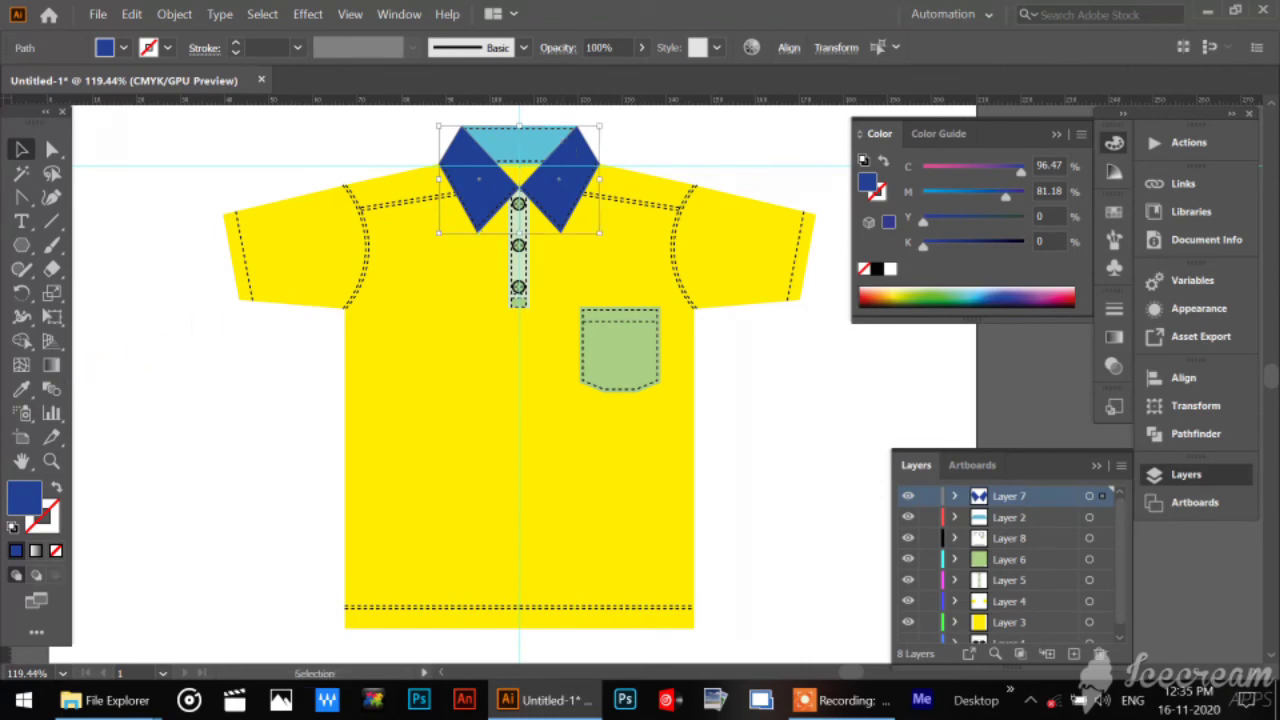
double_click(25, 497)
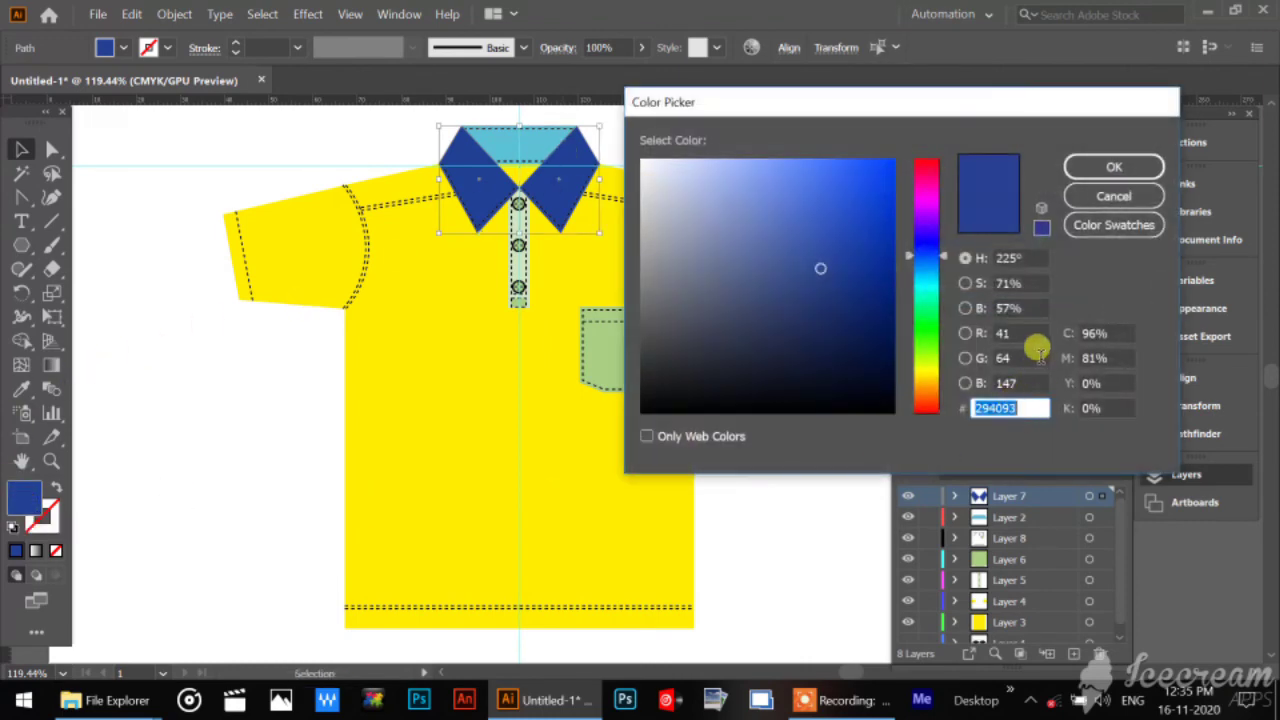
click(1100, 333)
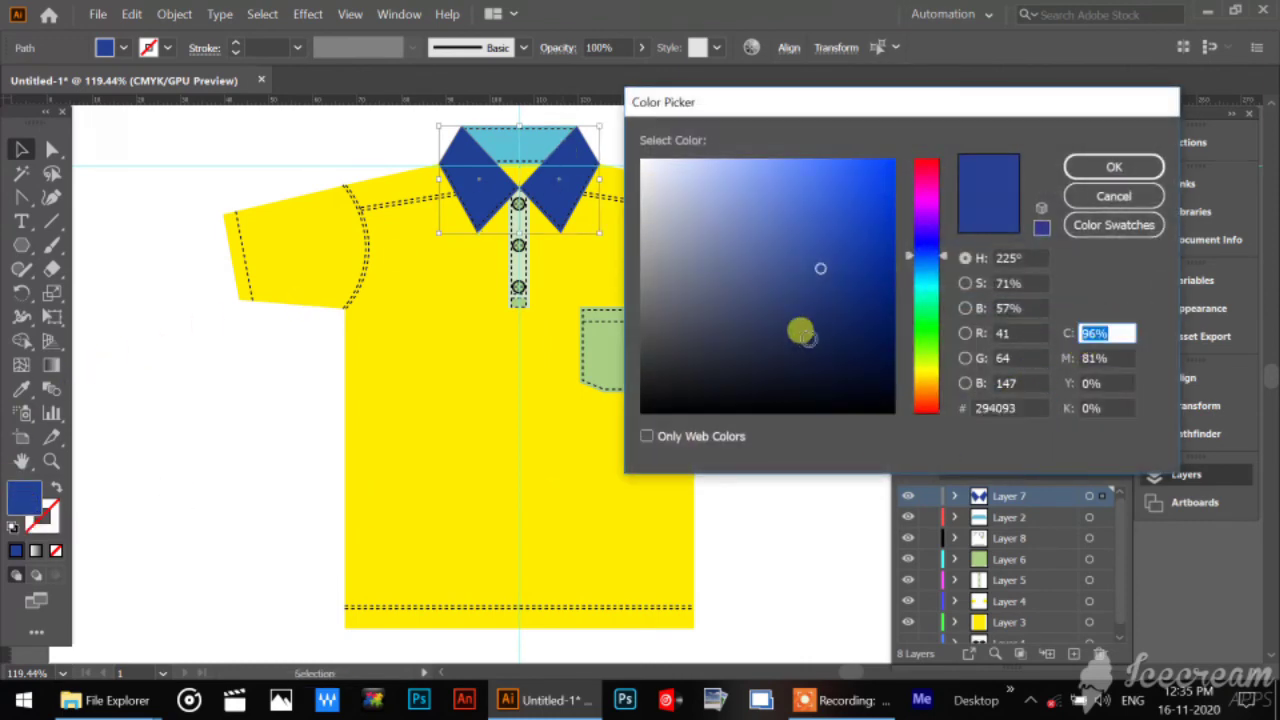
text(0)
click(1100, 383)
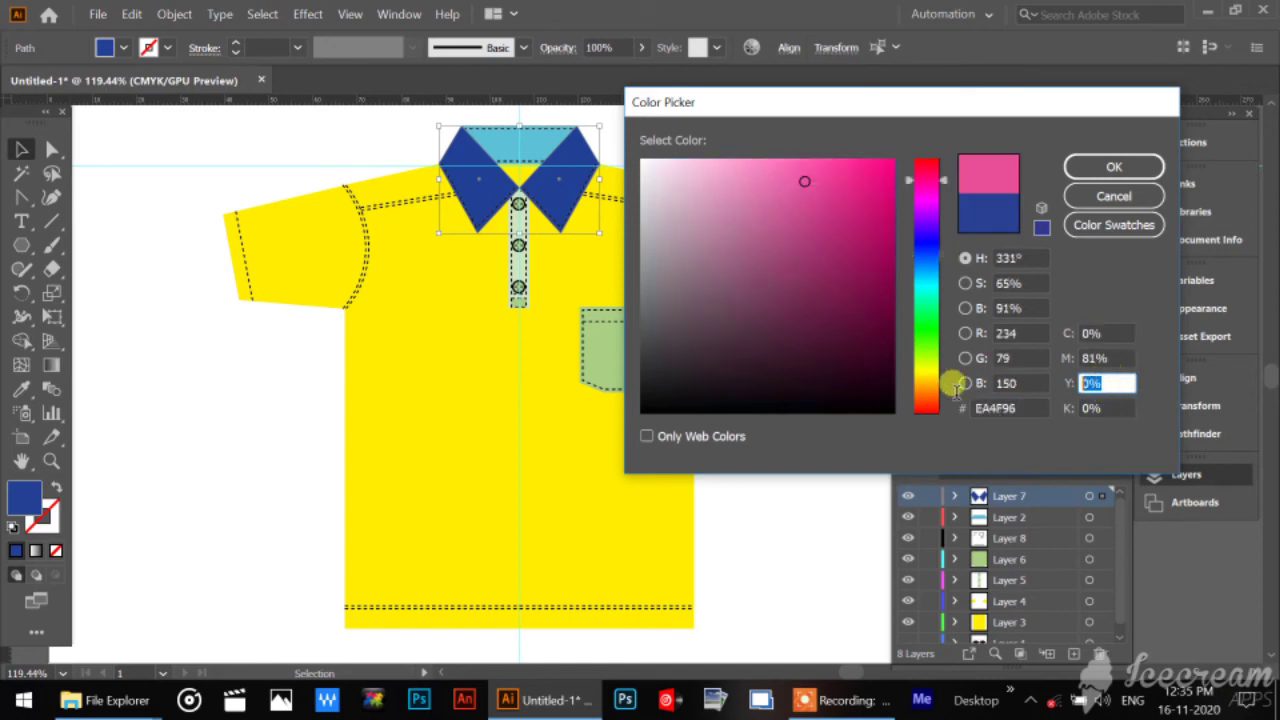
text(60)
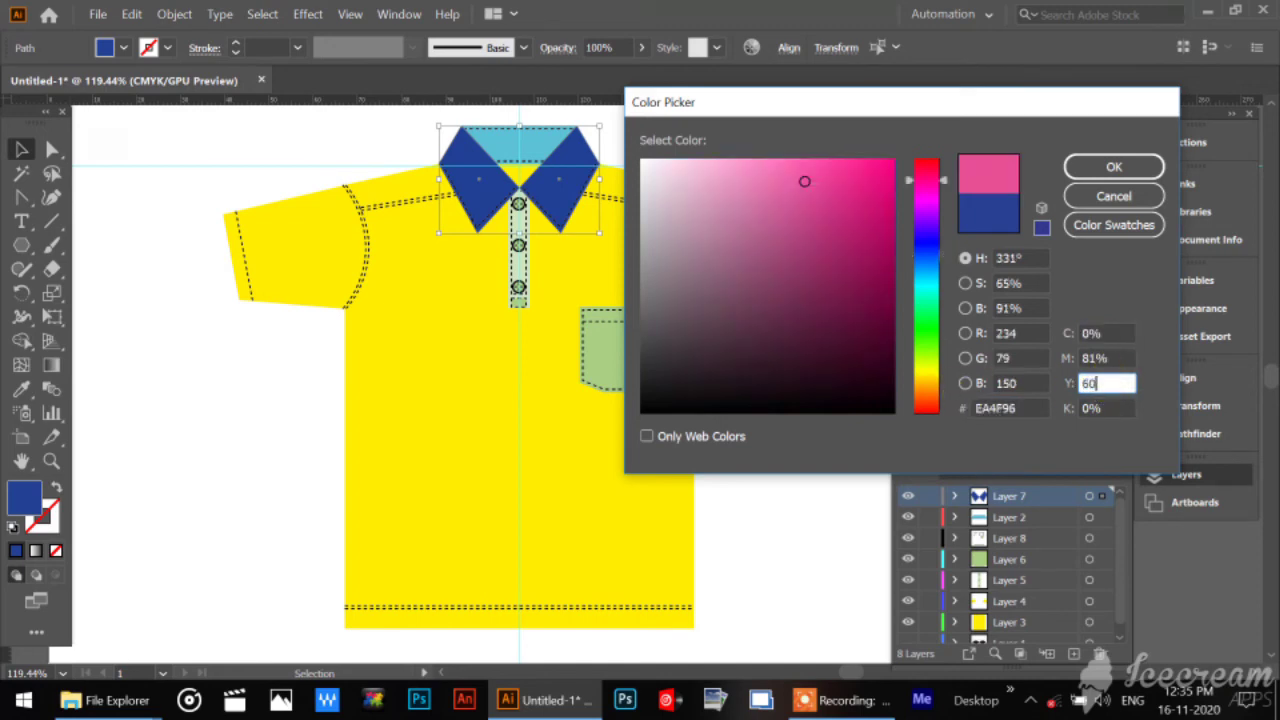
click(1115, 358)
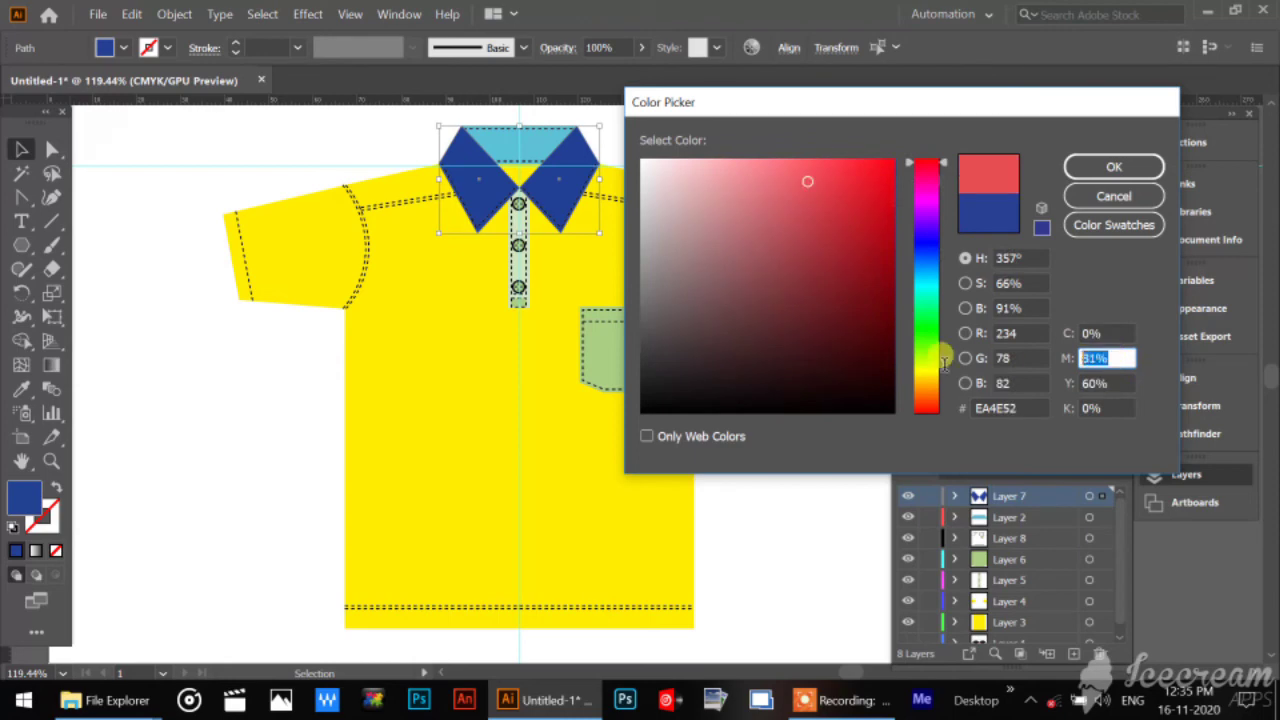
text(100)
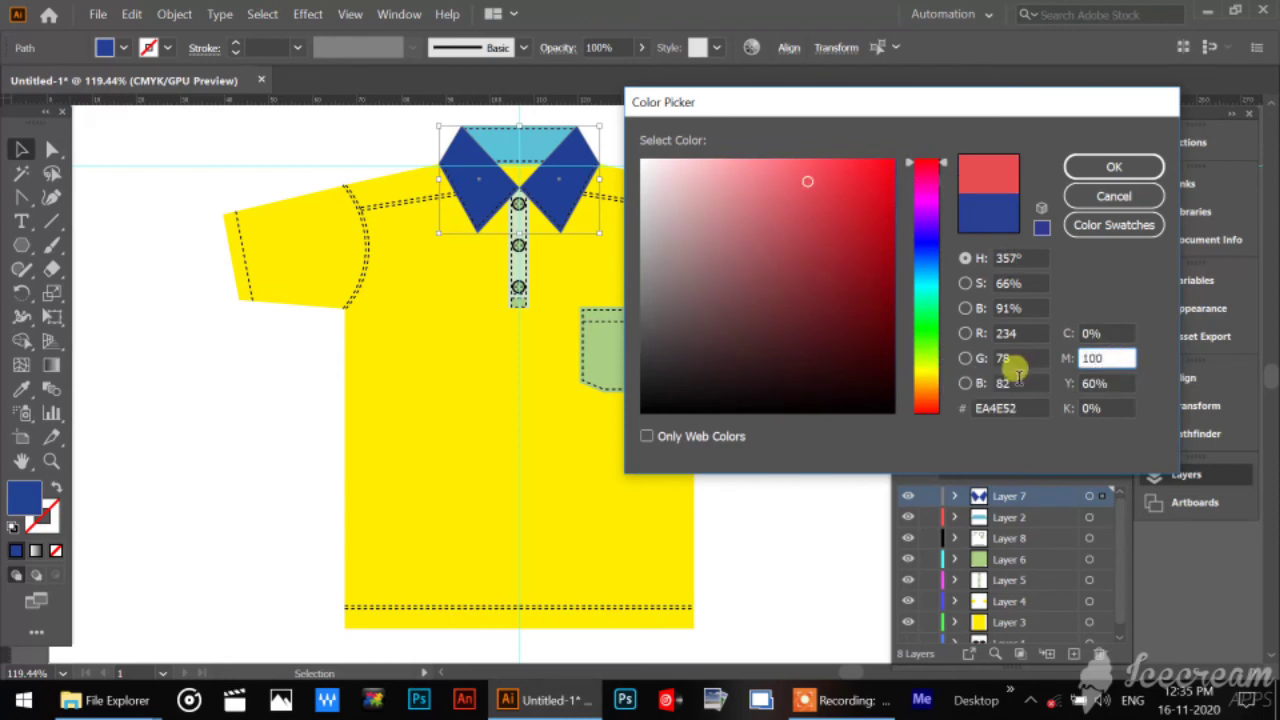
click(1120, 384)
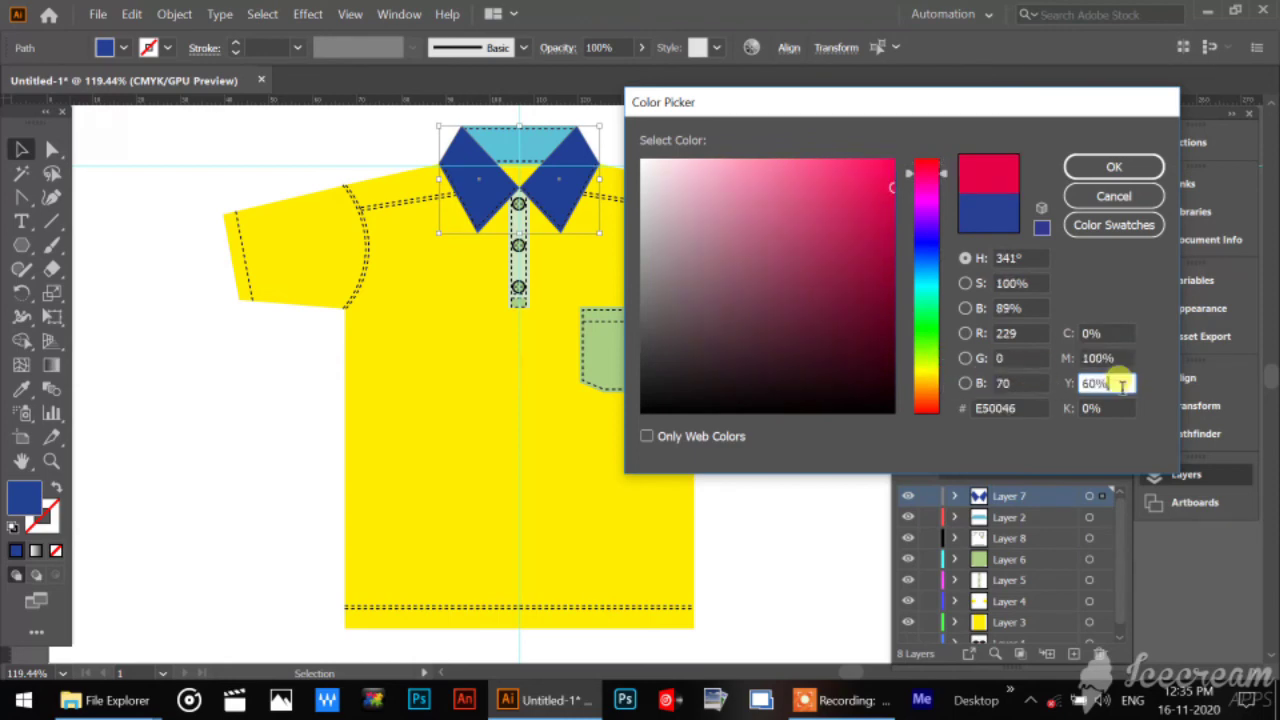
click(1114, 166)
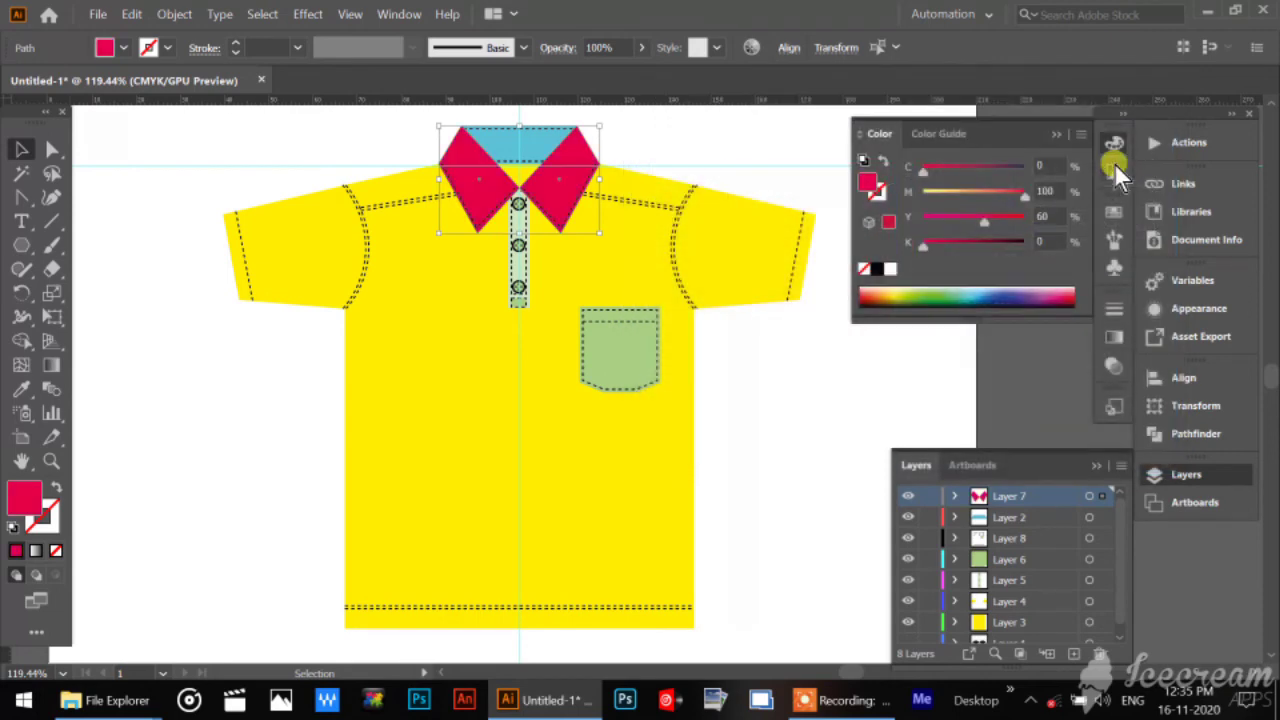
Set the yellow component of the collar flaps' fill to 100% and deselect them.
double_click(22, 500)
click(1095, 383)
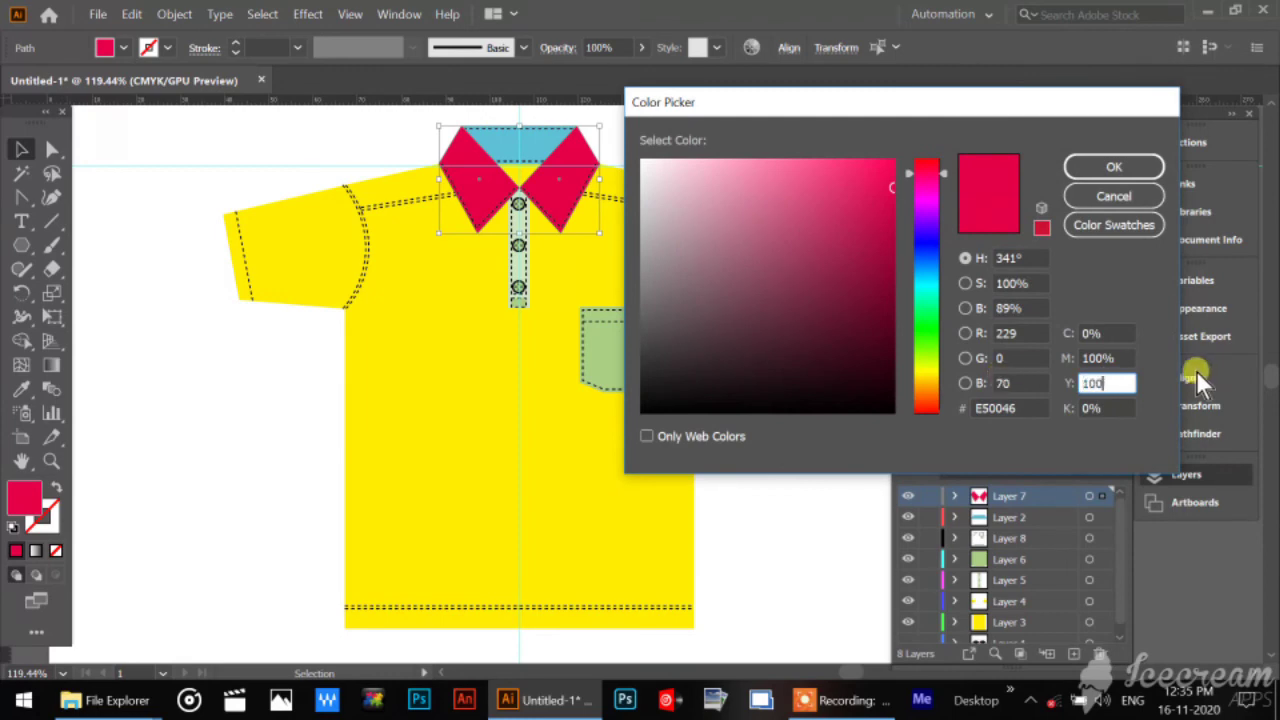
text(100)
click(1114, 167)
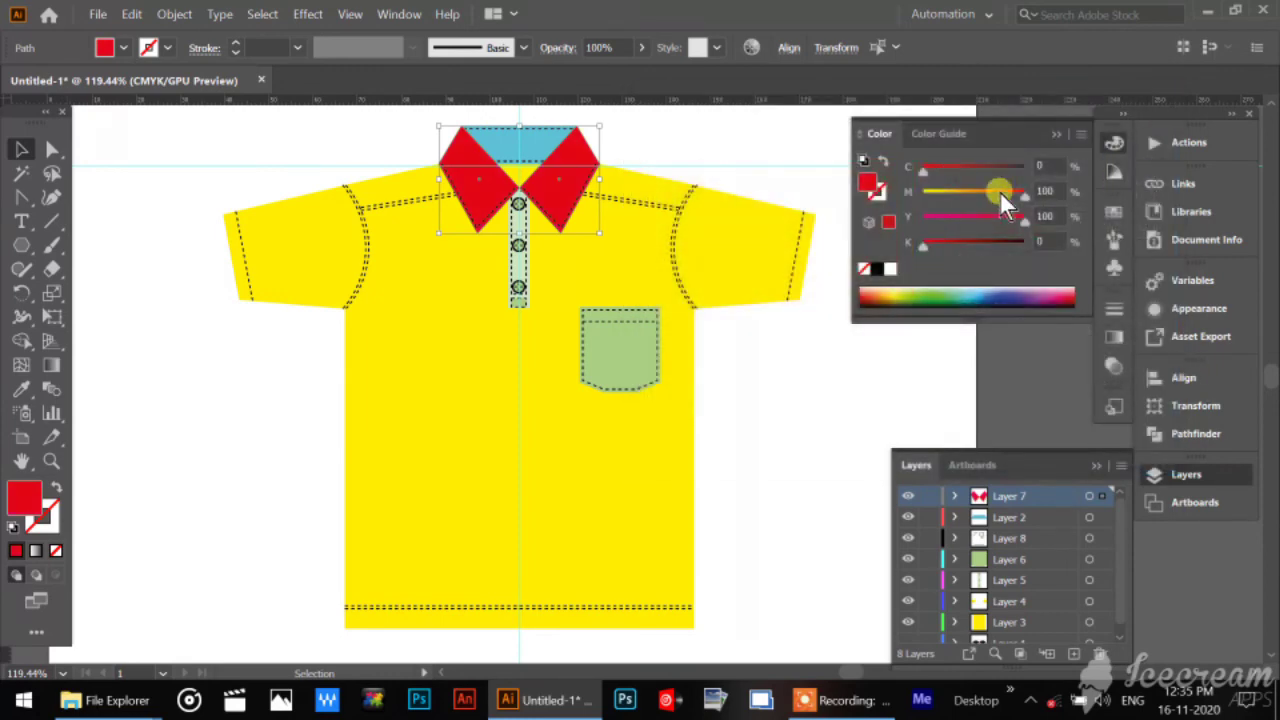
click(557, 129)
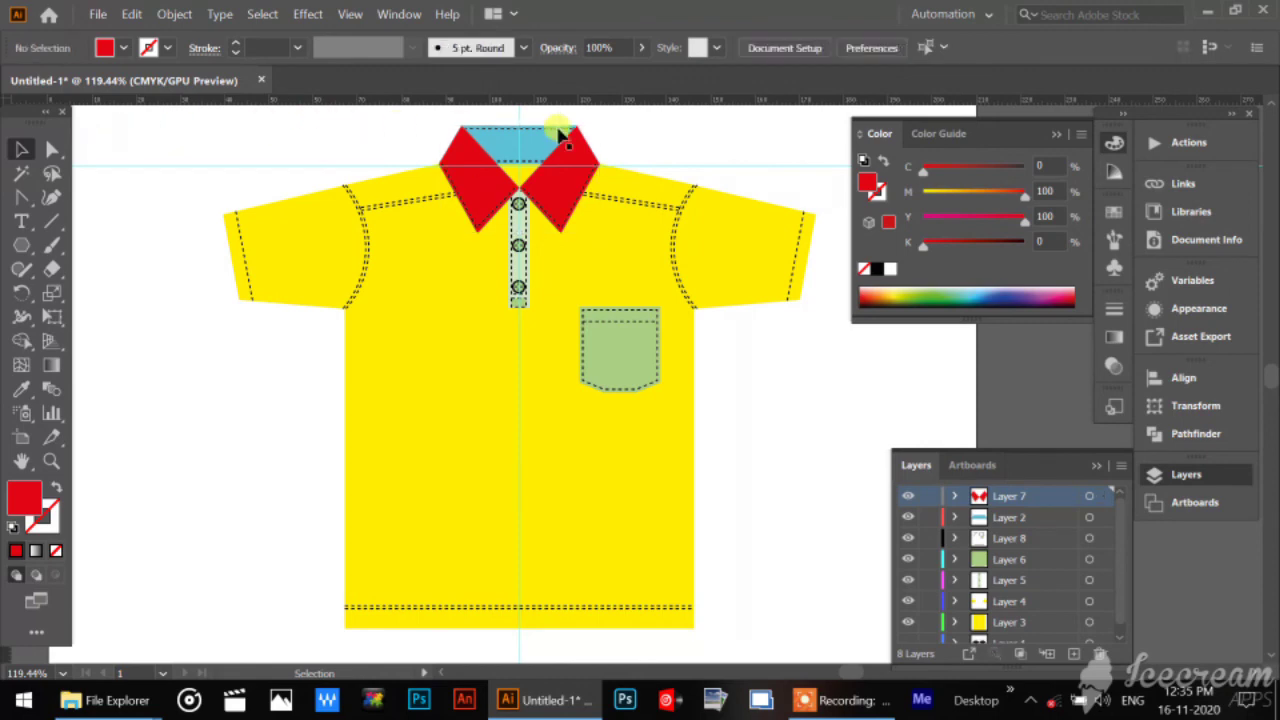
Select the light blue back collar piece and copy the flaps' red fill onto it with the Eyedropper.
click(548, 145)
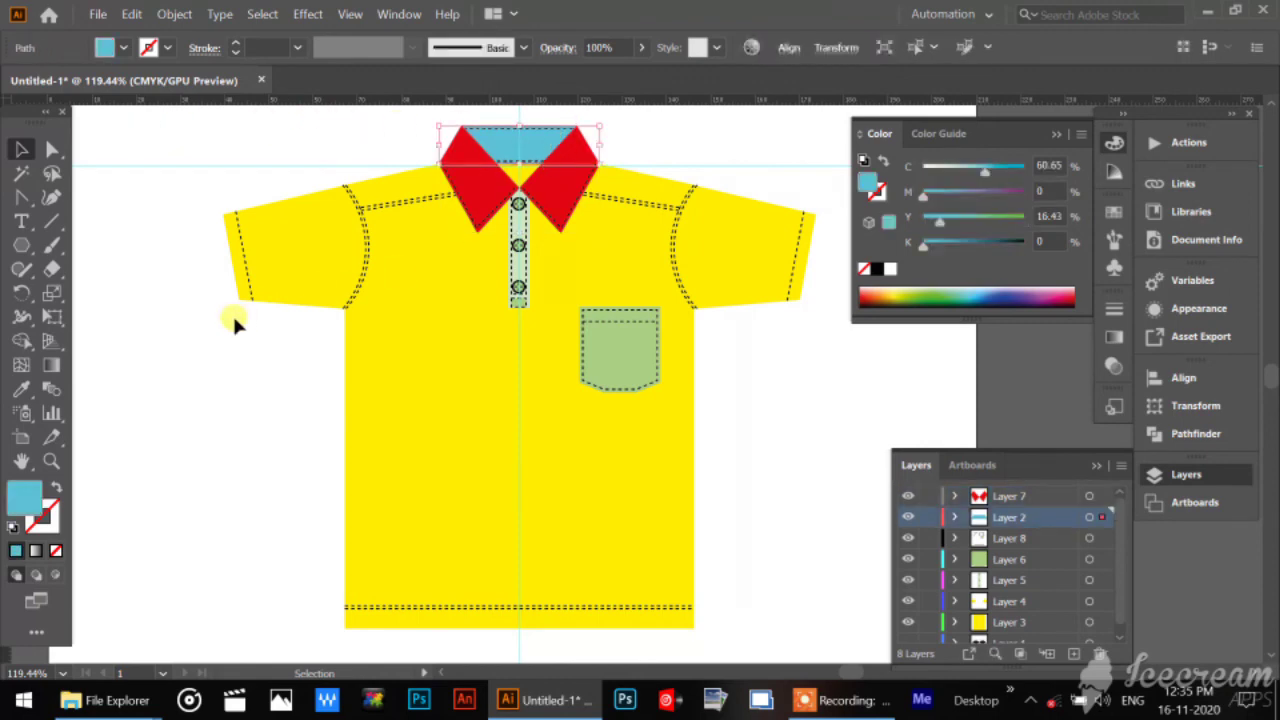
click(18, 386)
click(483, 178)
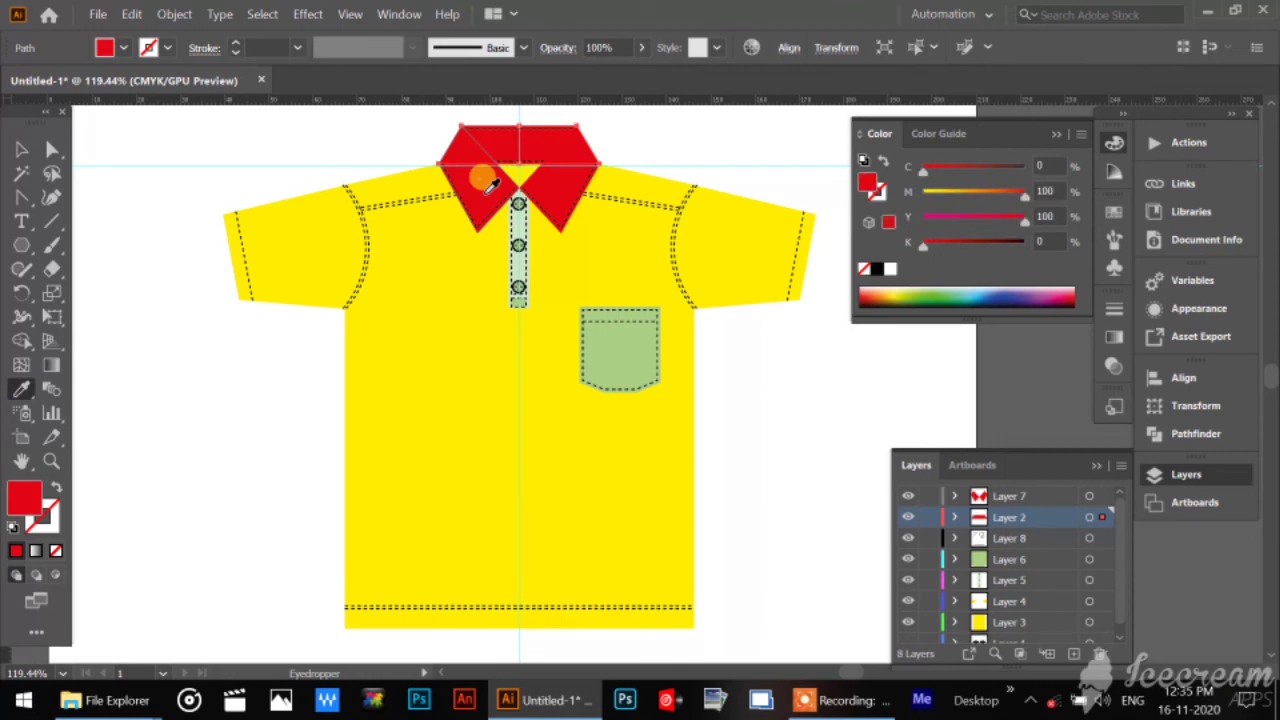
click(21, 149)
Darken the back collar piece's fill by setting black to 30%, and deselect it.
double_click(24, 498)
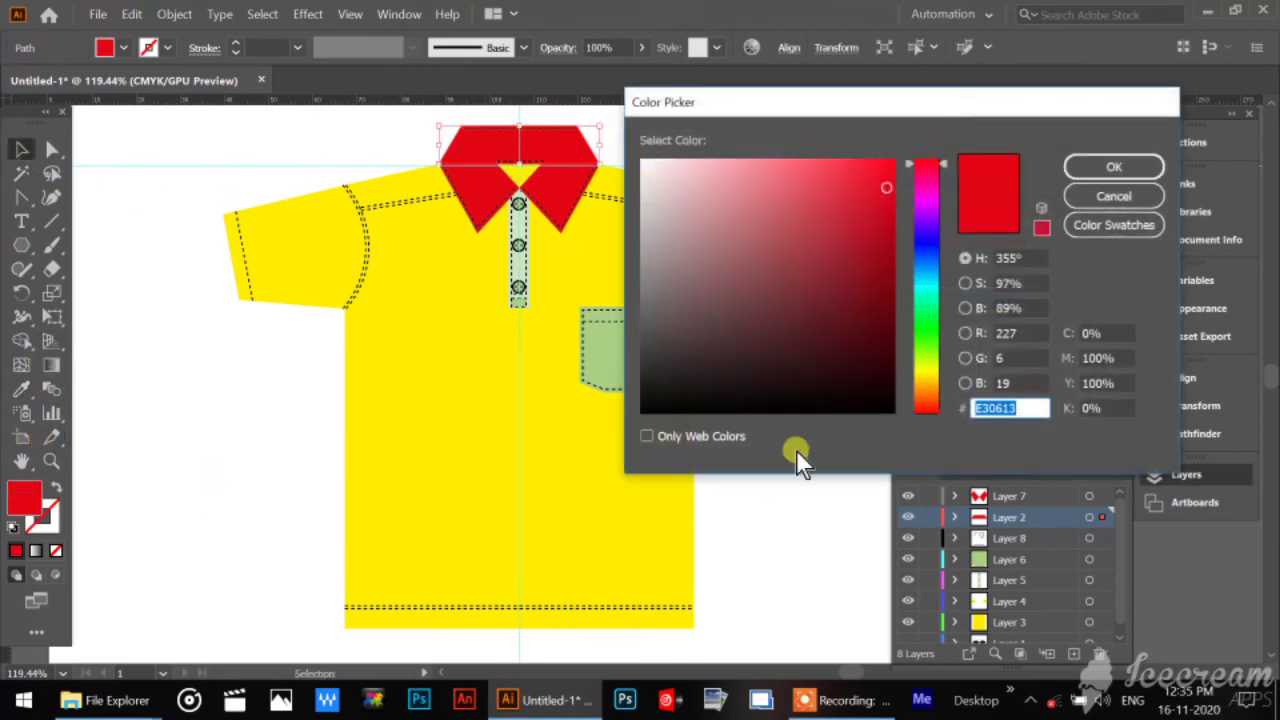
click(1111, 405)
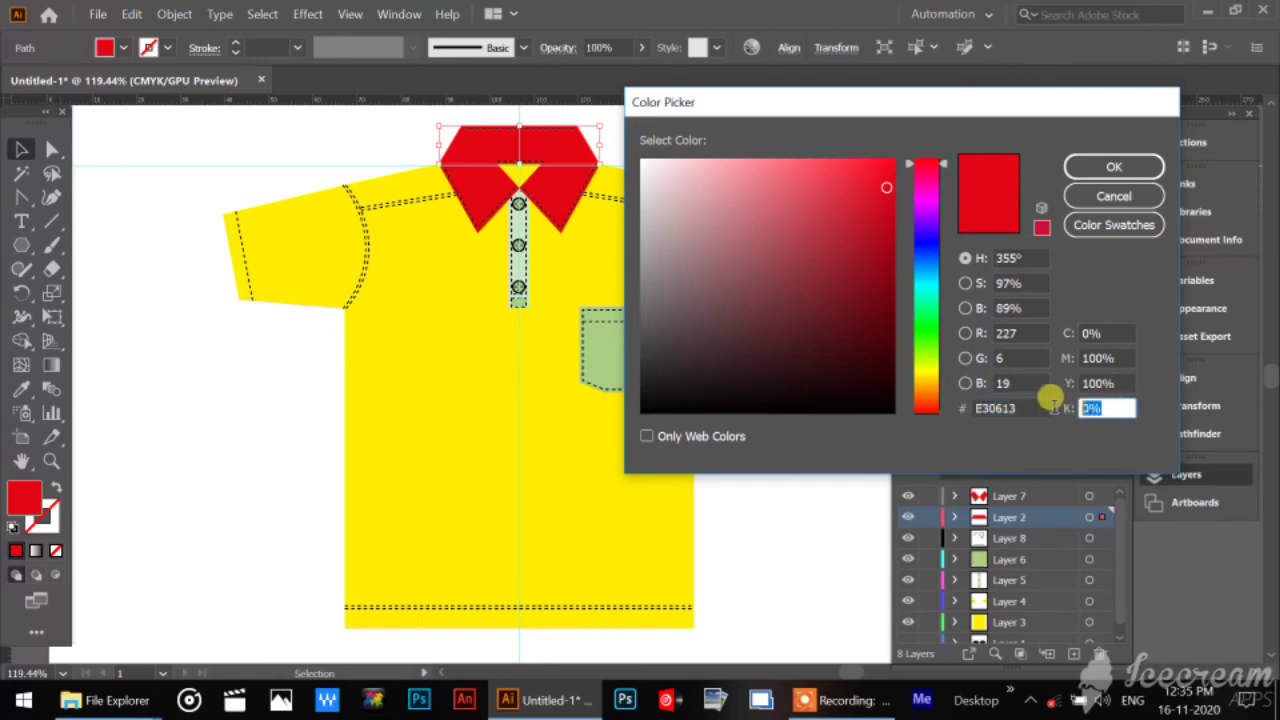
text(30)
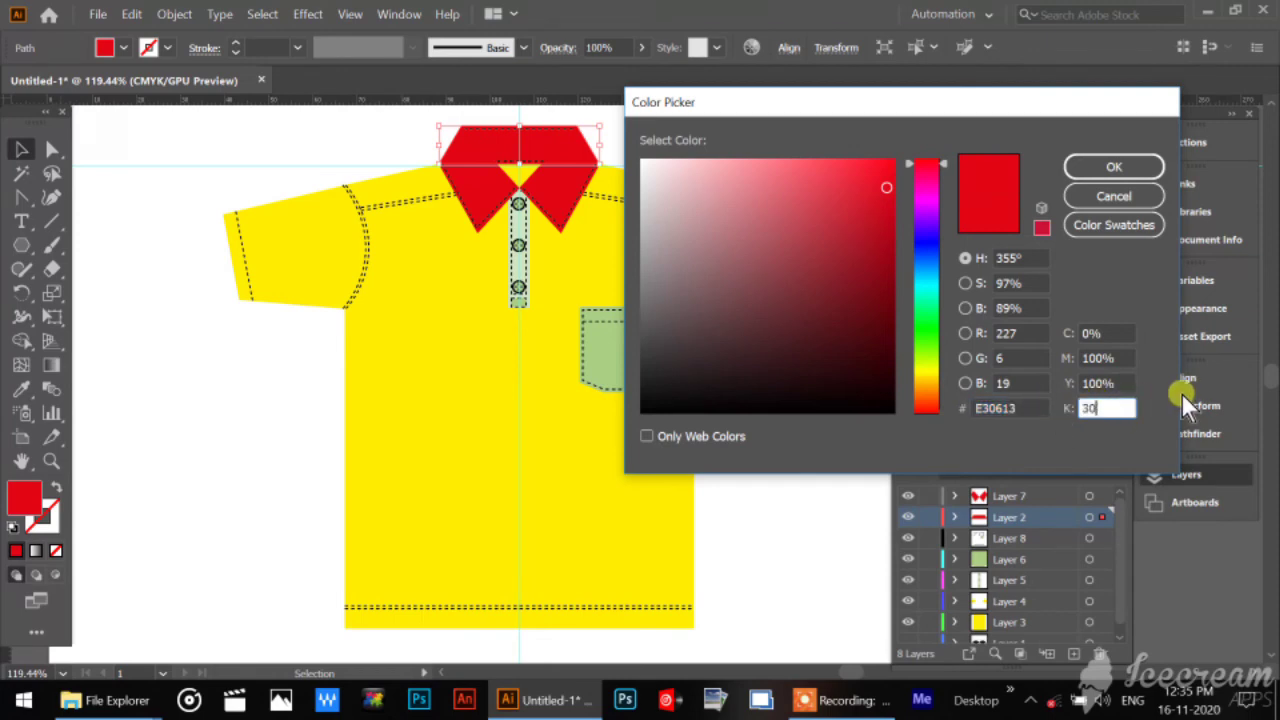
click(1118, 357)
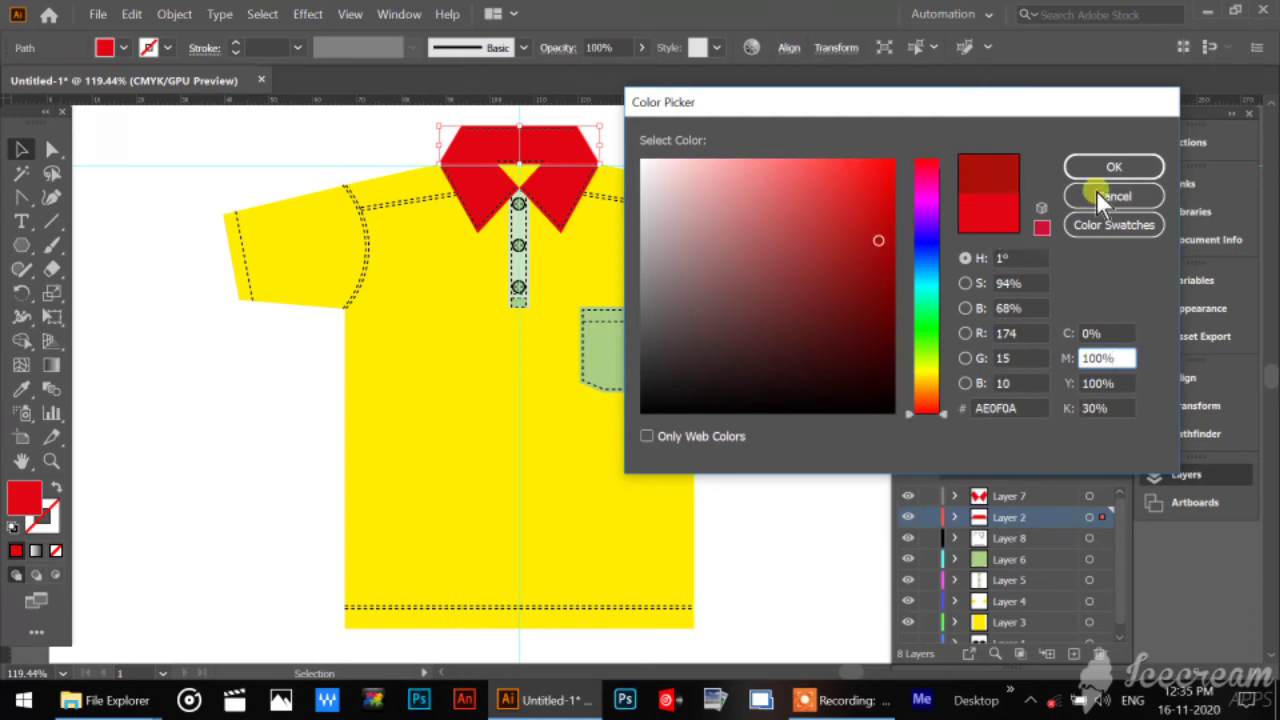
click(1138, 166)
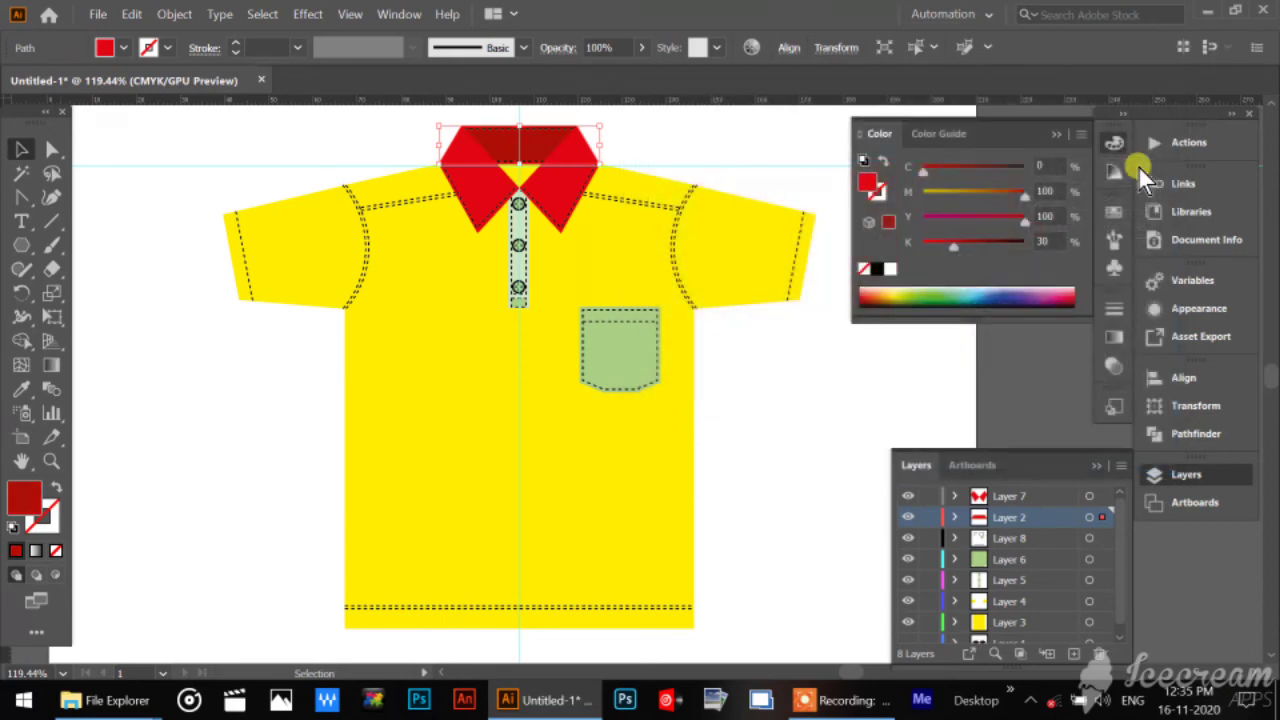
click(141, 150)
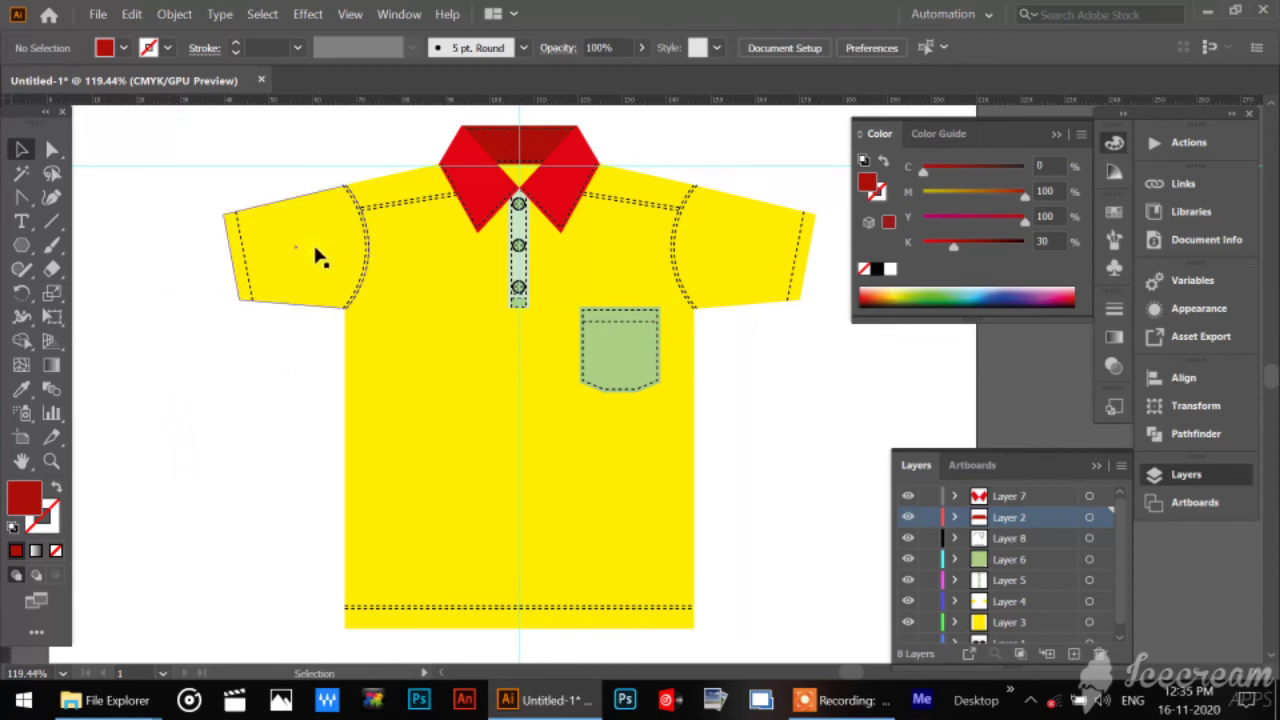
Select the green pocket shape, copy the collar flaps' red fill onto it with the Eyedropper, and deselect it.
click(586, 393)
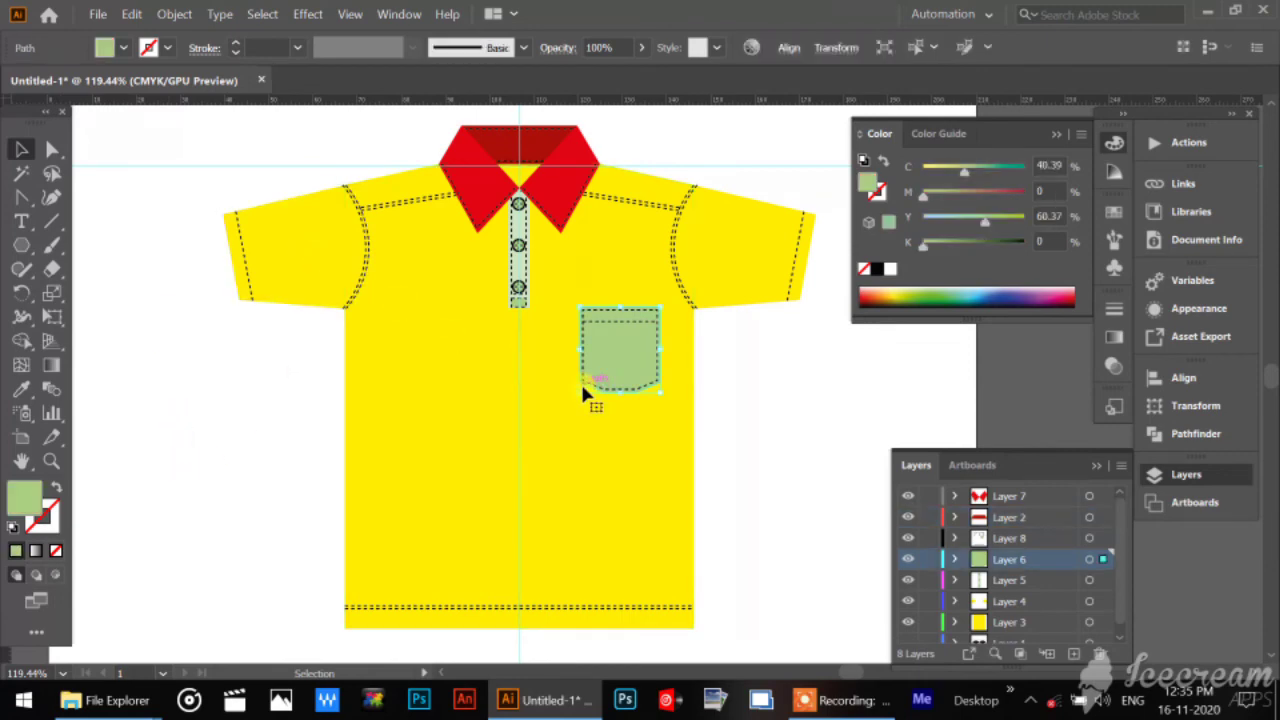
click(21, 389)
click(543, 158)
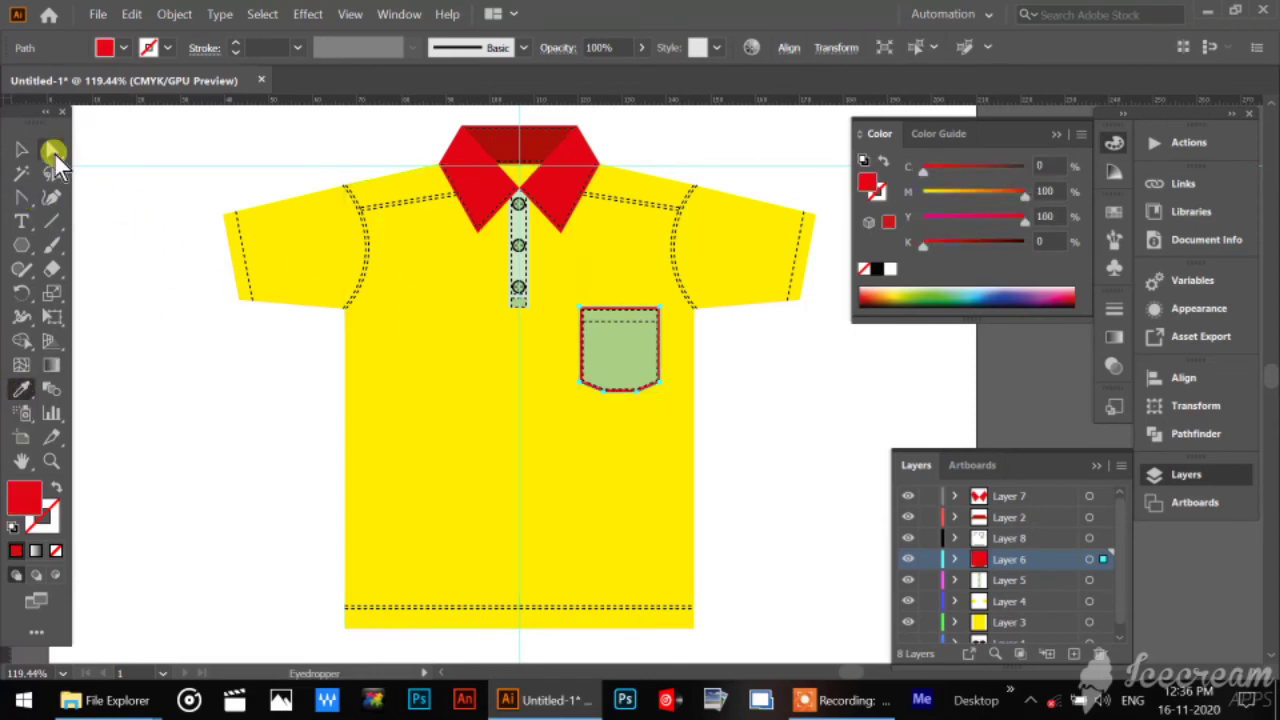
click(21, 149)
click(150, 414)
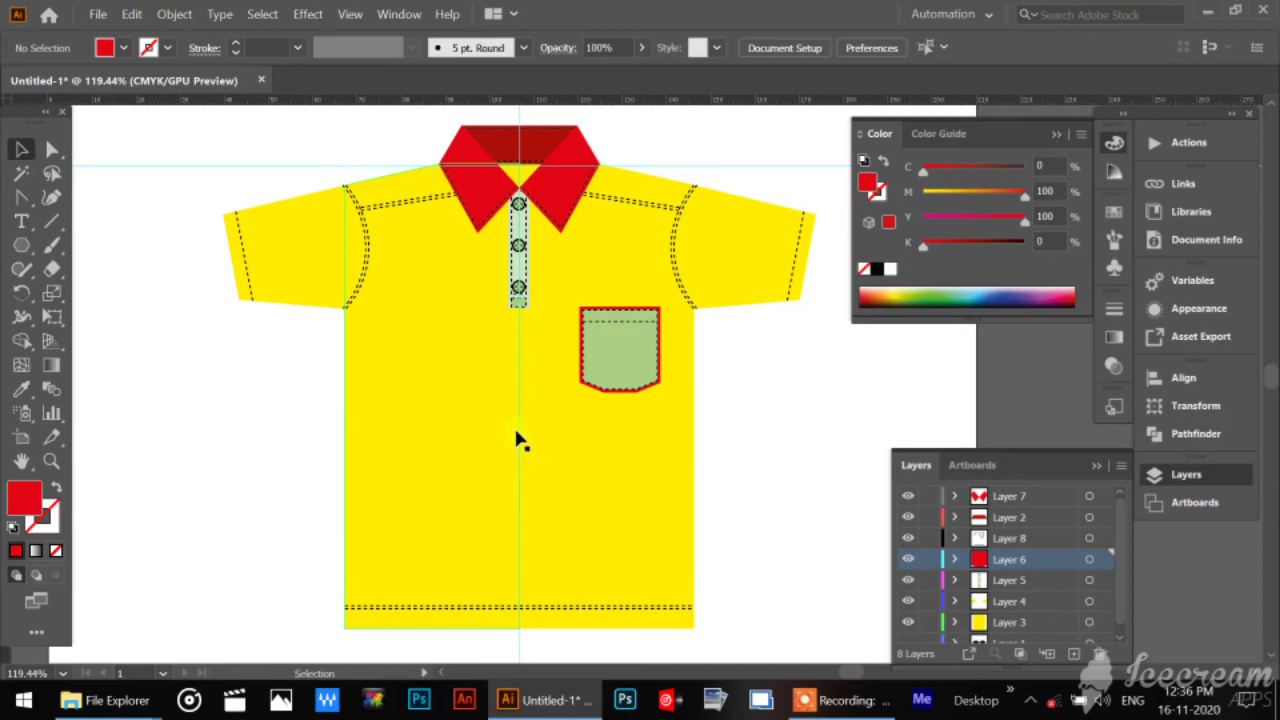
Remove the green fill from the pocket's dashed stitch outline and deselect it.
click(620, 386)
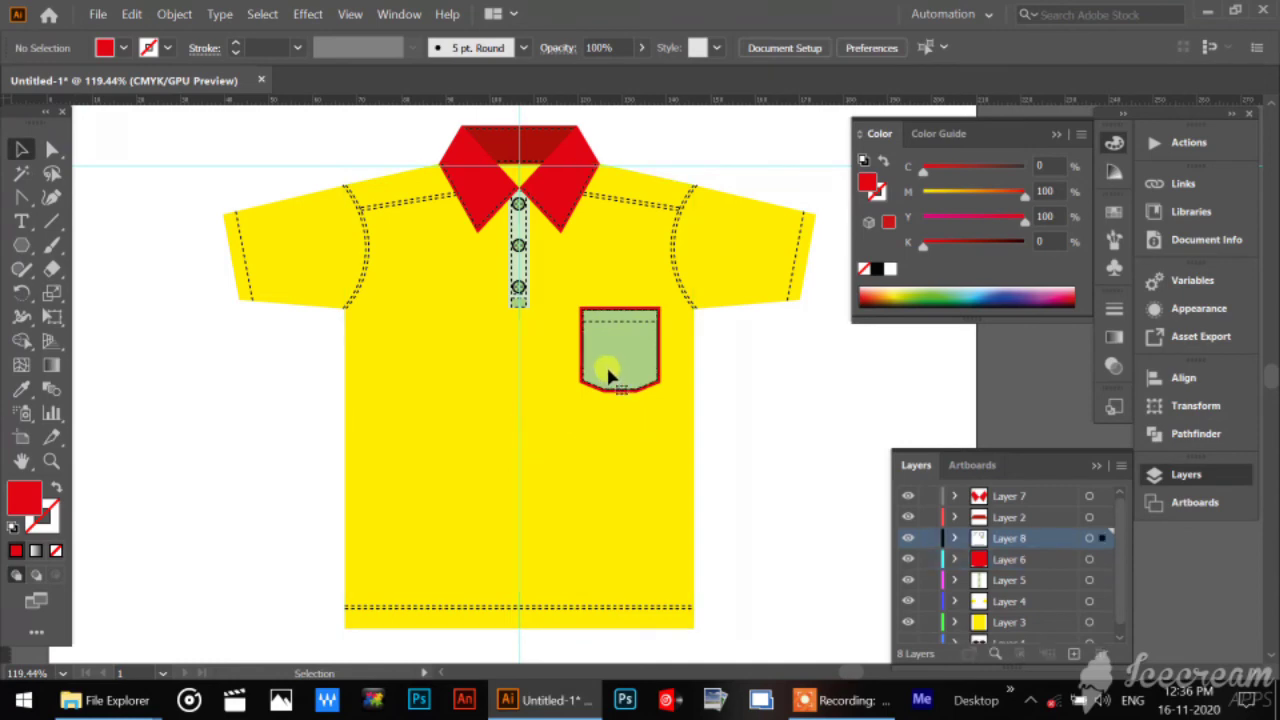
click(55, 550)
click(195, 510)
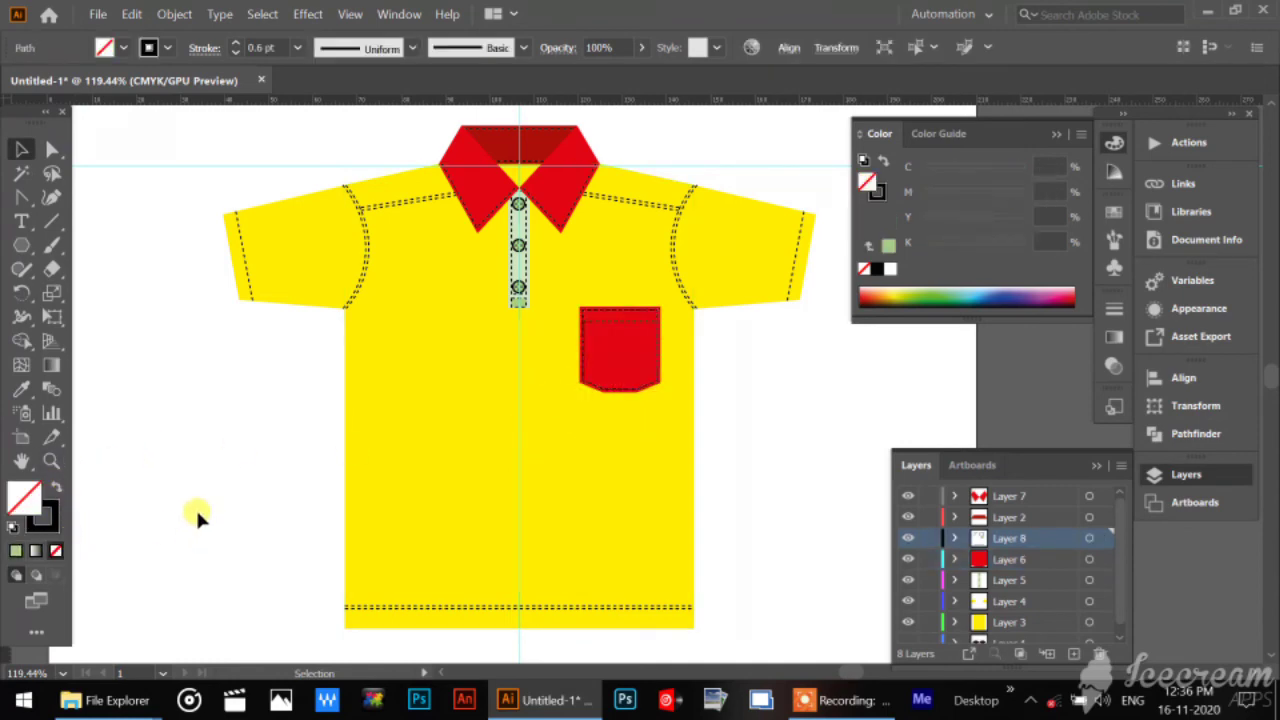
Select the light green button placket, copy the collar flap's red fill onto it with the Eyedropper, and deselect it.
click(48, 458)
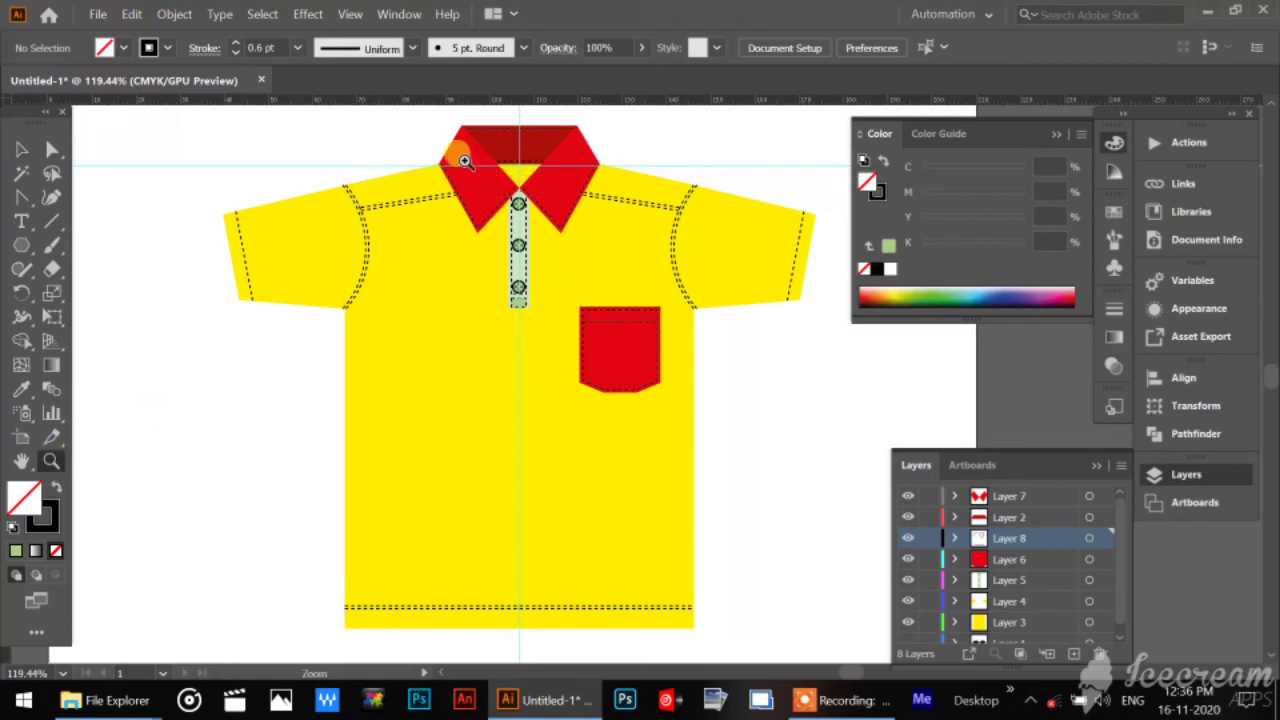
drag(460, 152, 592, 462)
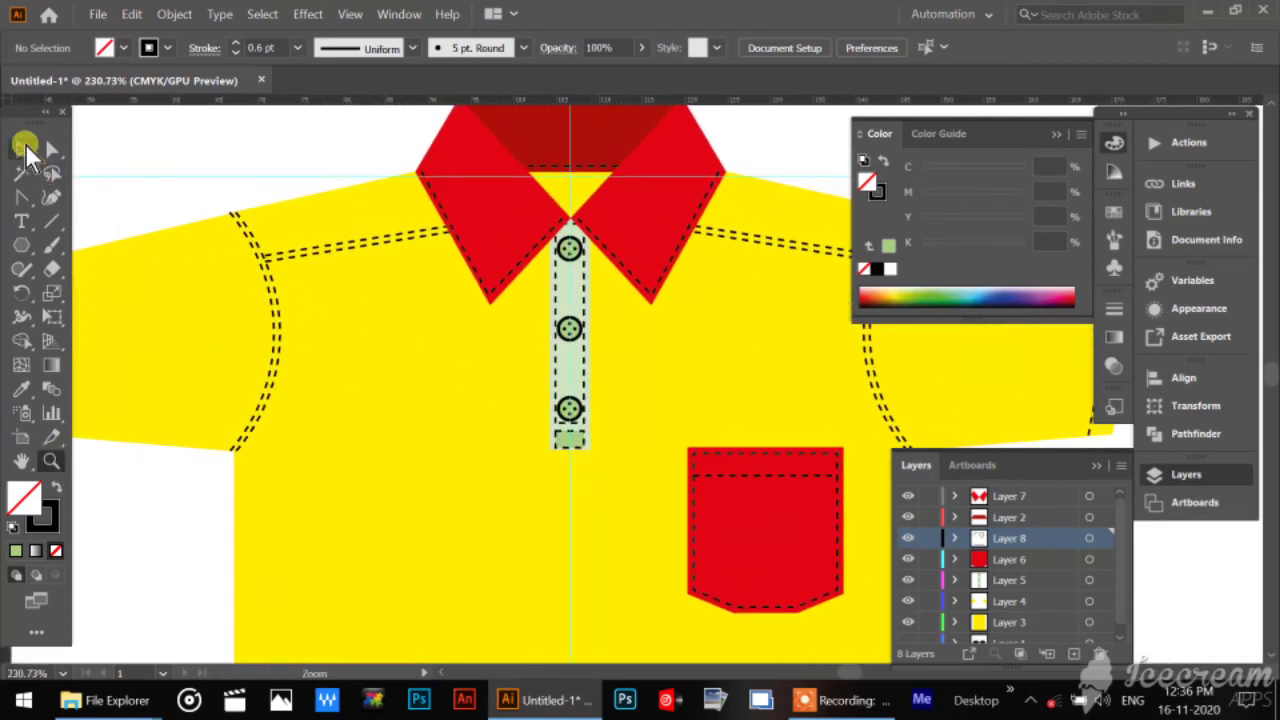
click(21, 148)
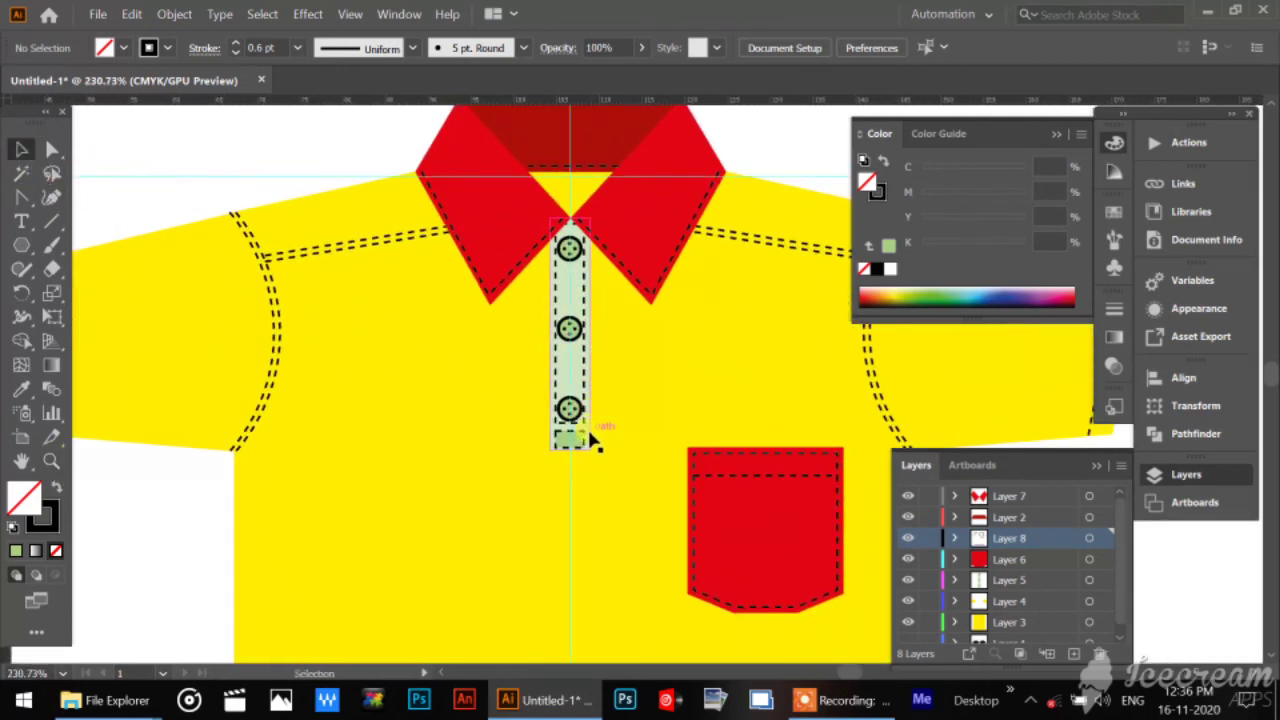
click(576, 390)
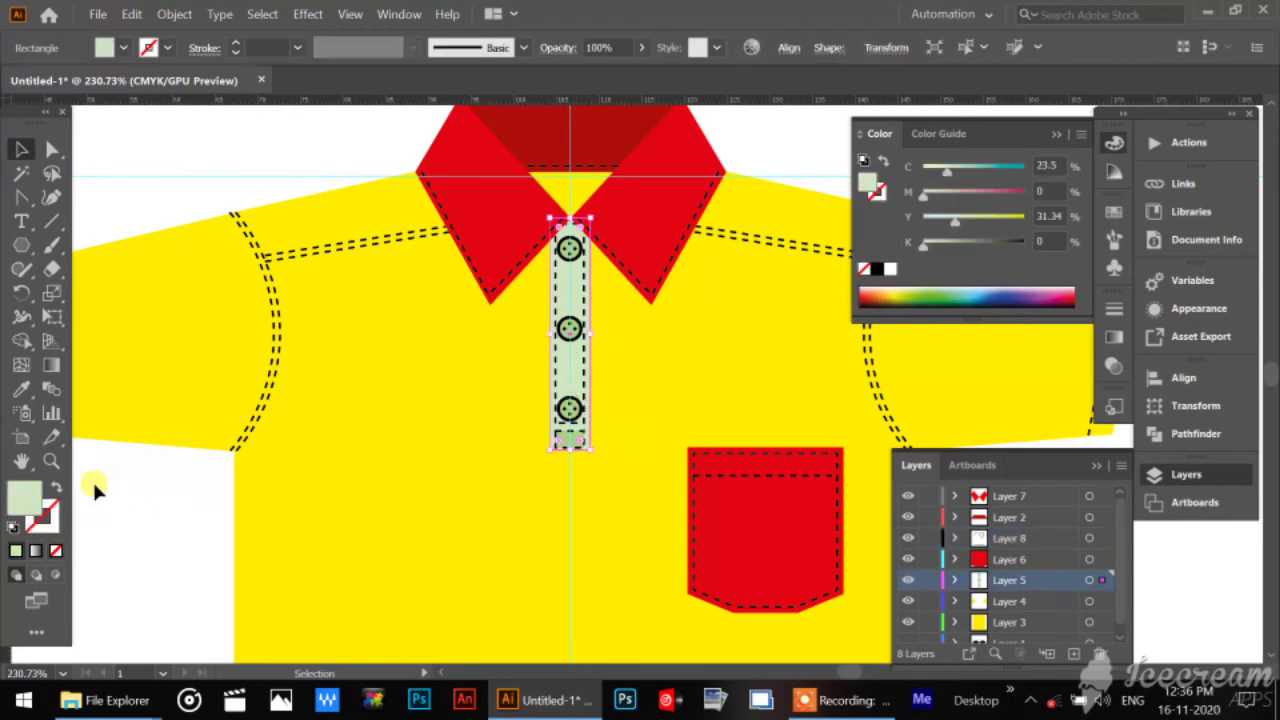
click(21, 389)
click(740, 480)
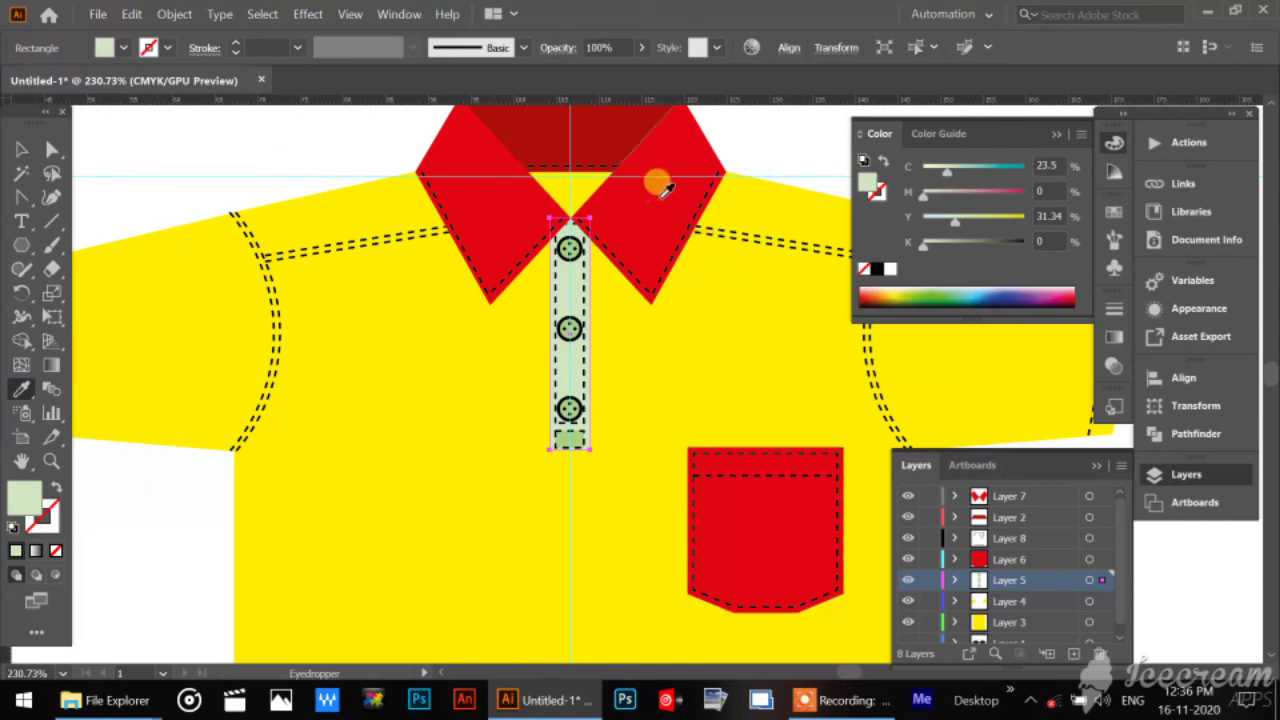
click(631, 149)
click(26, 150)
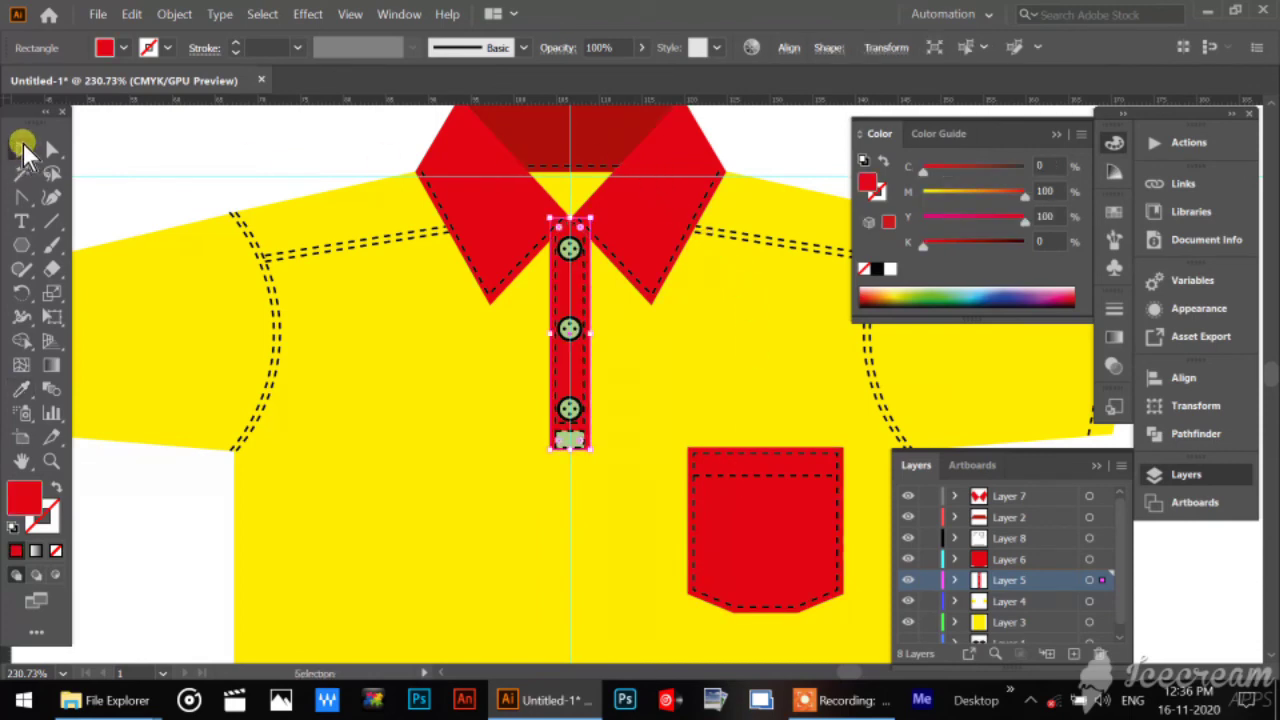
click(141, 140)
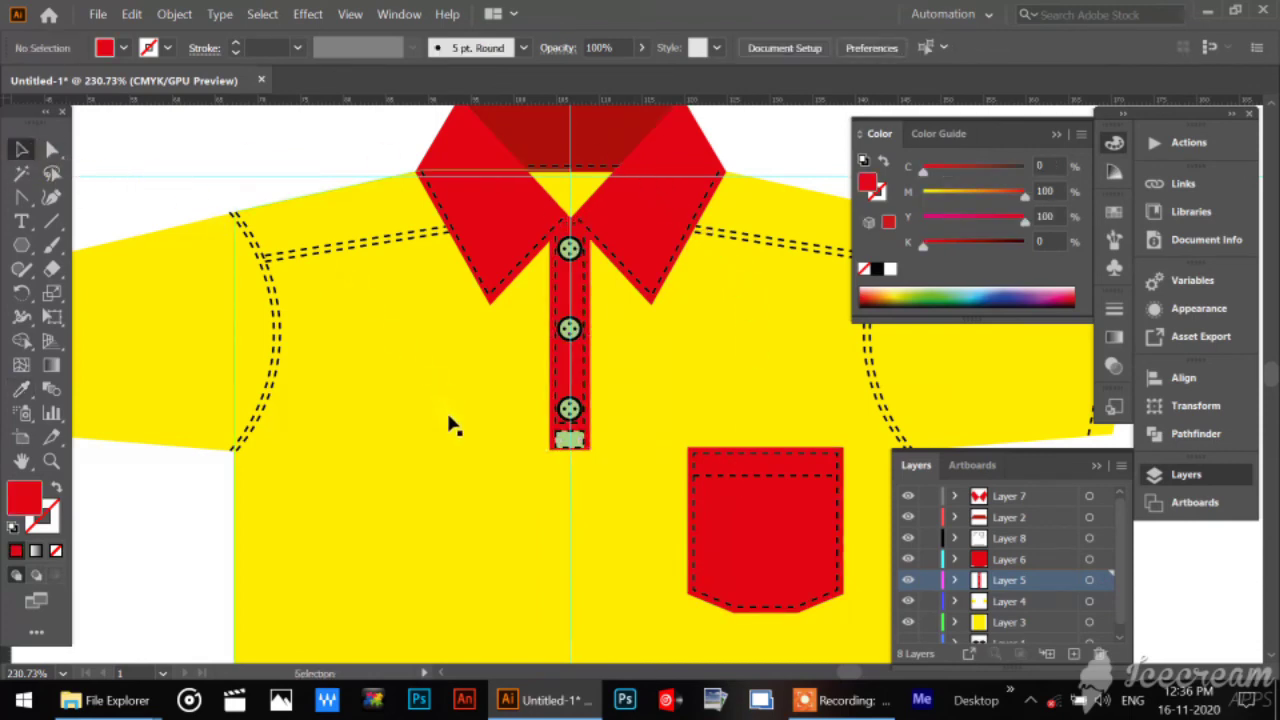
Select the placket's stitch group and set its fill to None.
click(571, 444)
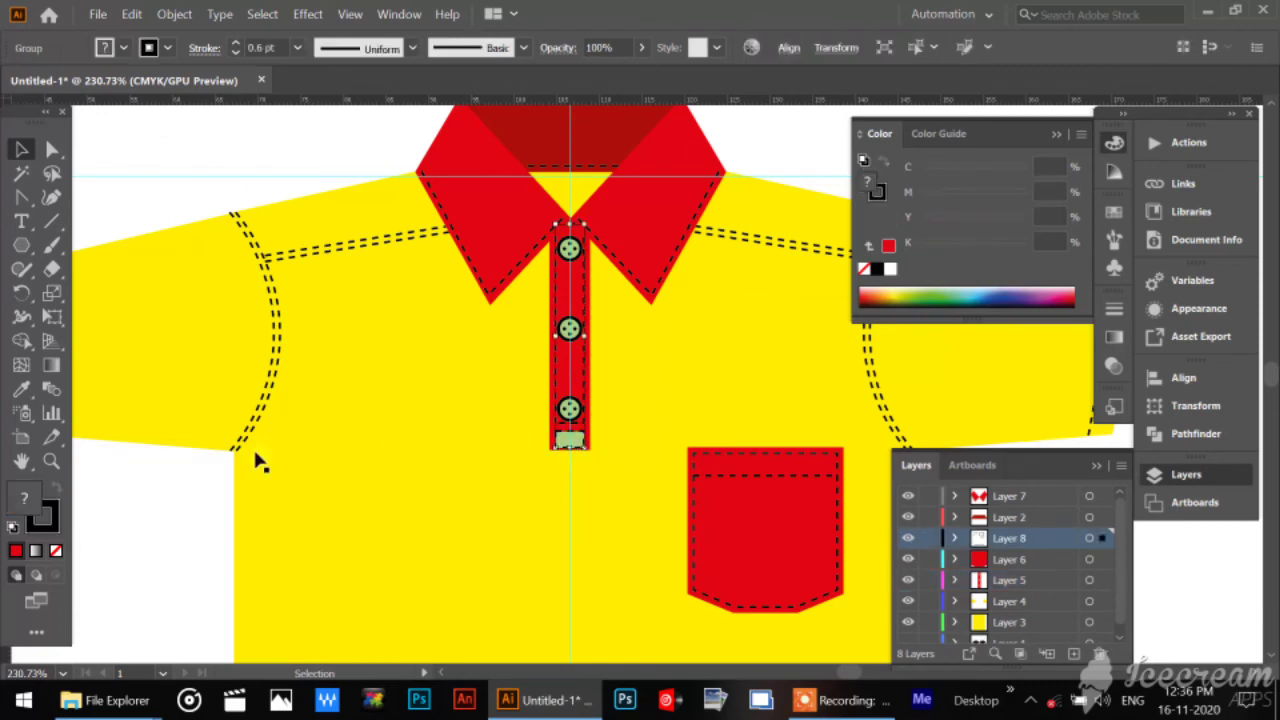
click(57, 549)
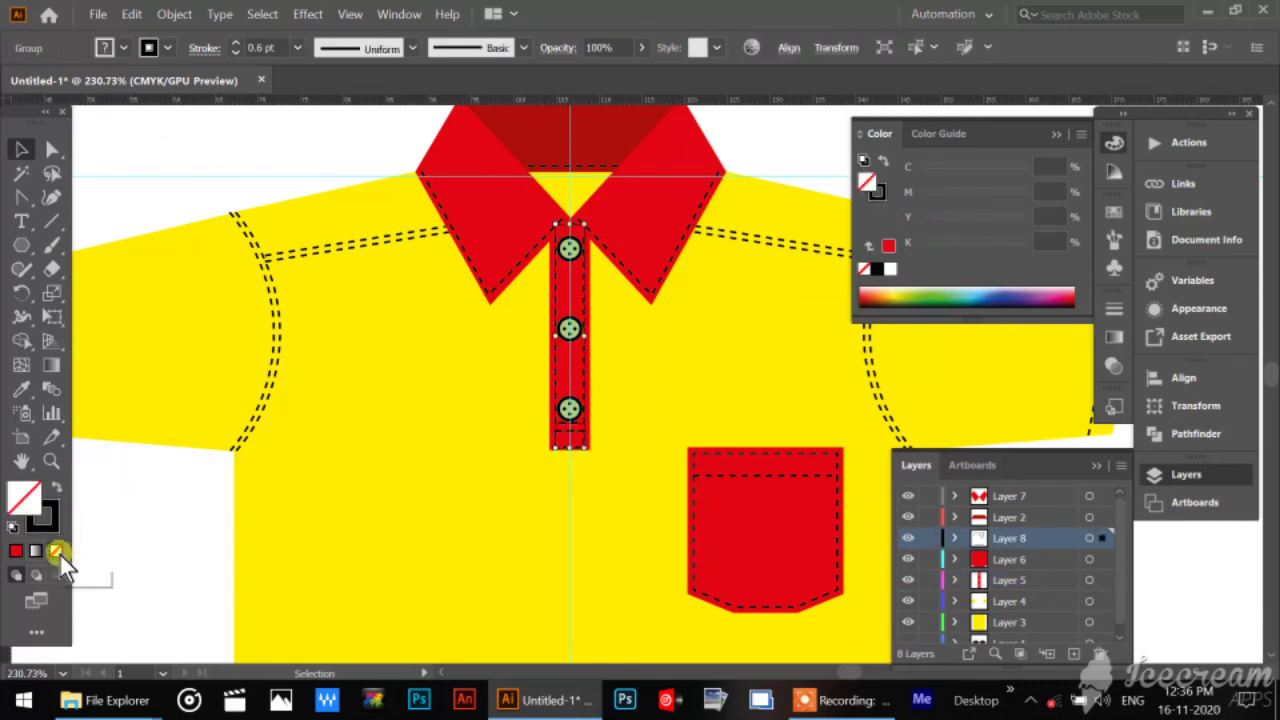
Select both yellow sleeves, copy the collar flap's red fill onto them with the Eyedropper, and deselect them.
click(120, 544)
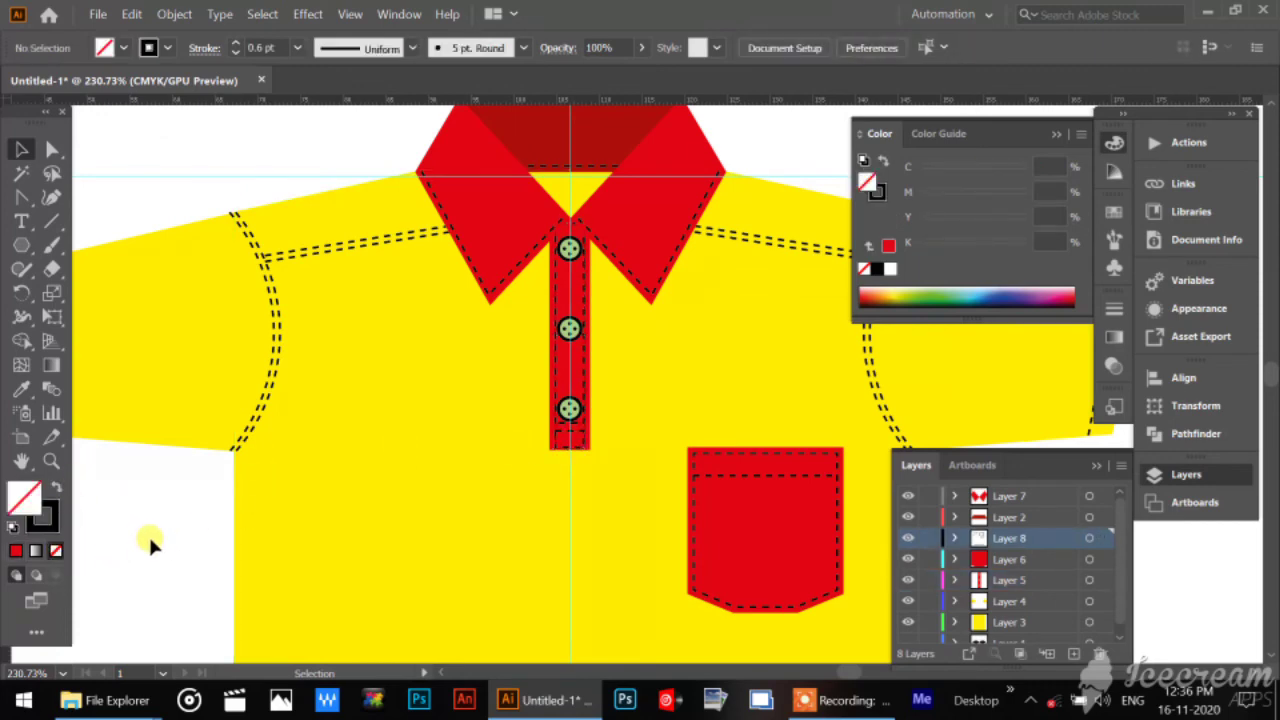
drag(151, 537, 223, 543)
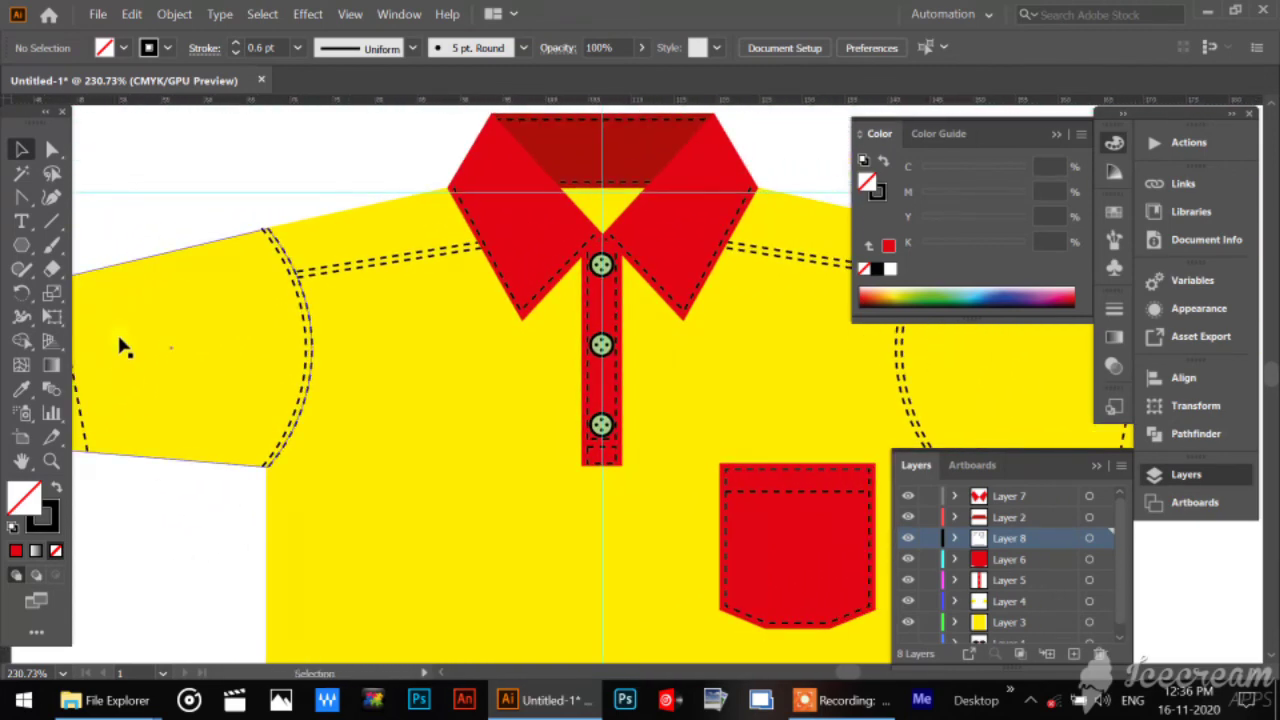
click(120, 343)
scroll(428, 374, right, 5)
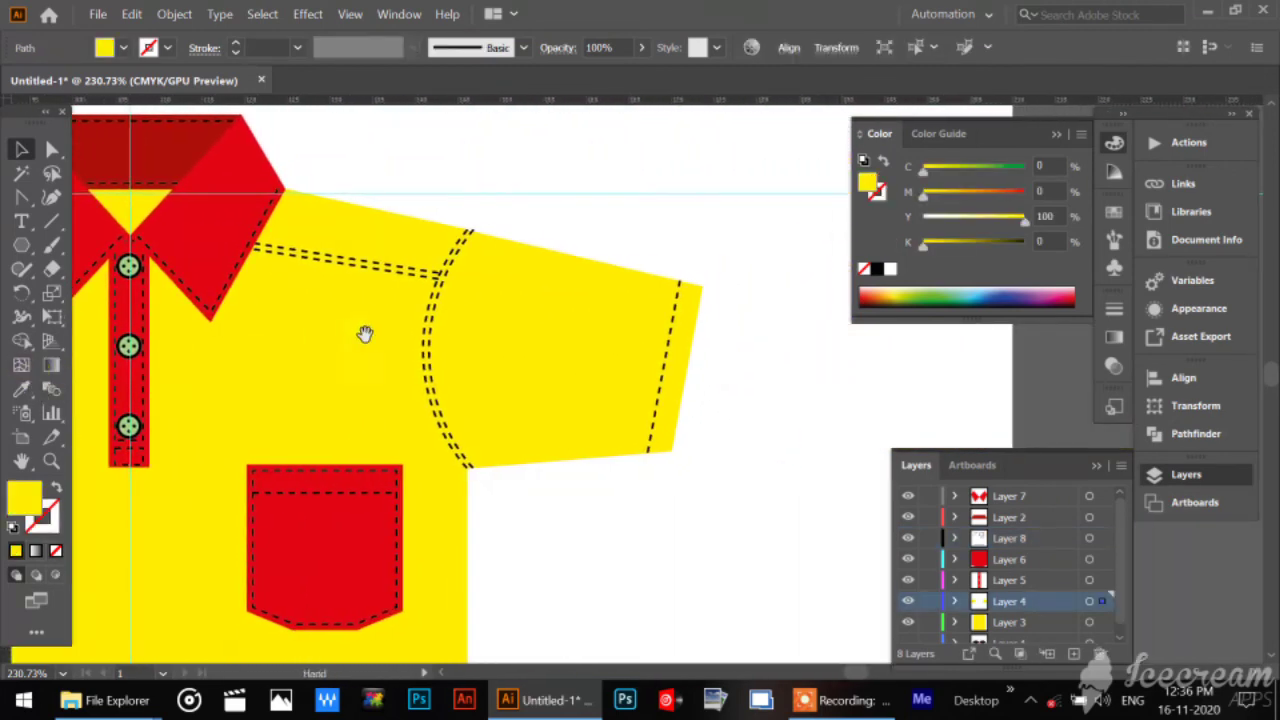
click(505, 307)
click(21, 388)
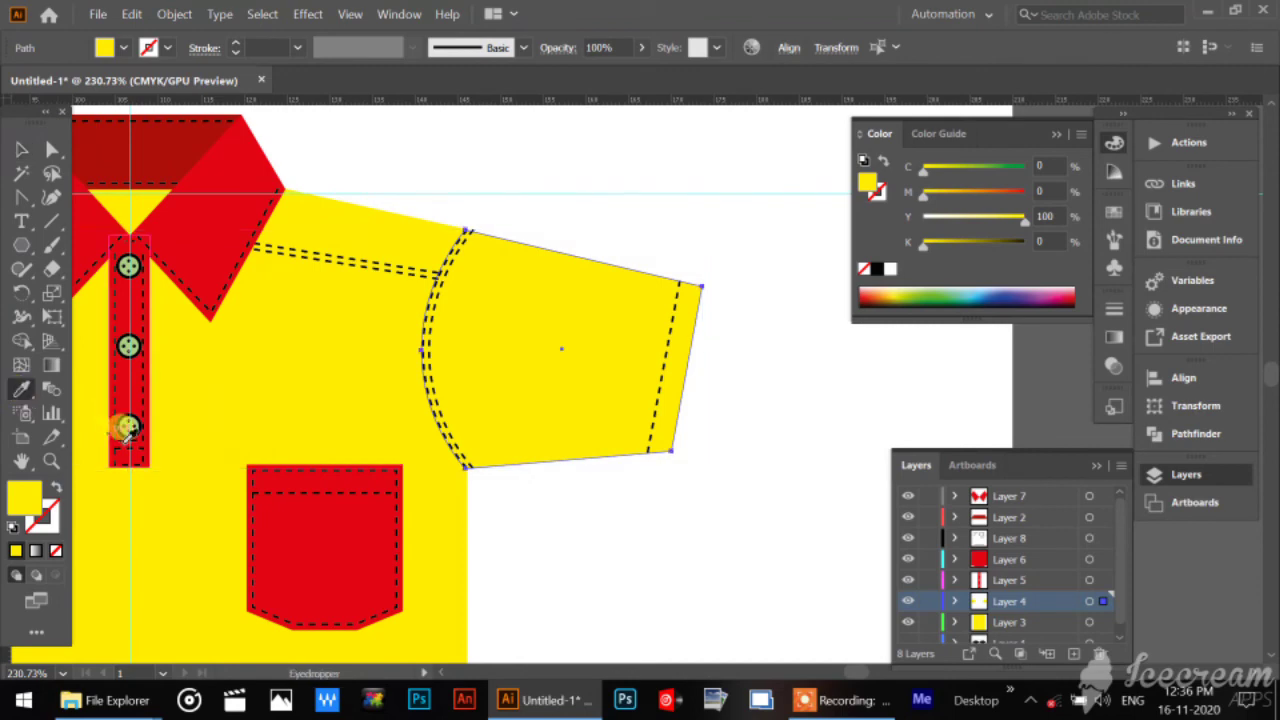
click(214, 157)
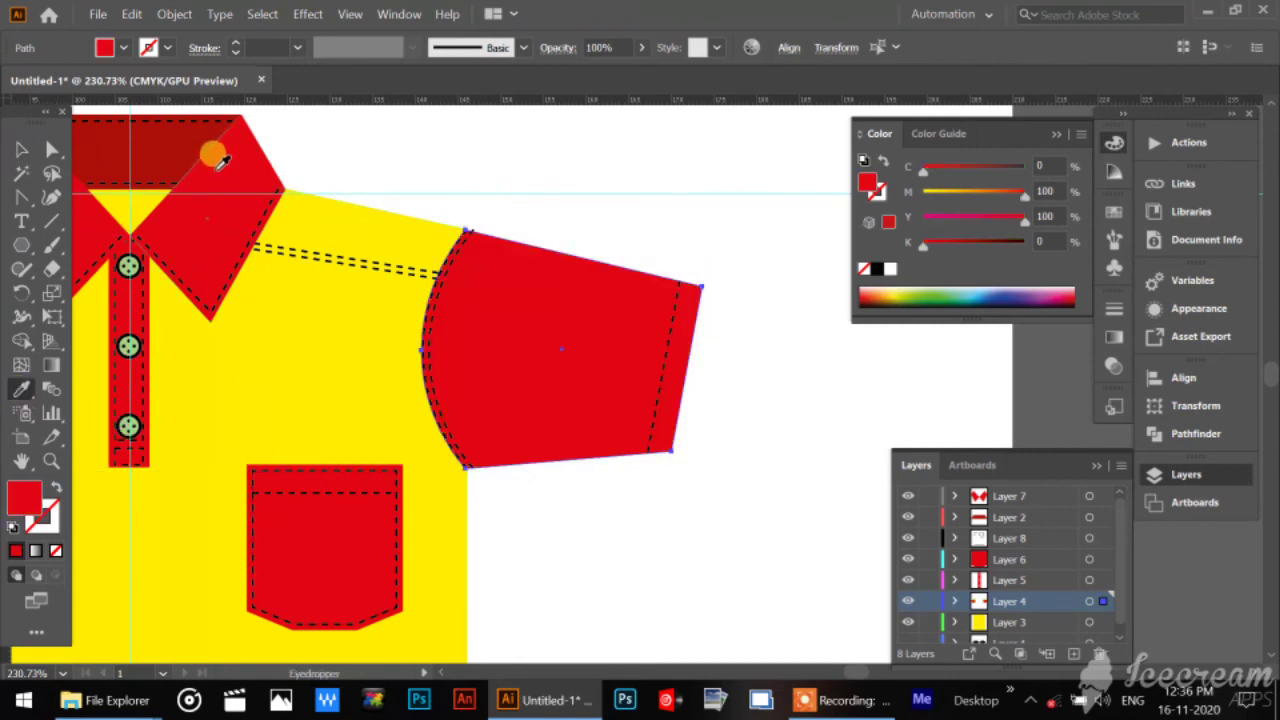
click(21, 148)
click(620, 540)
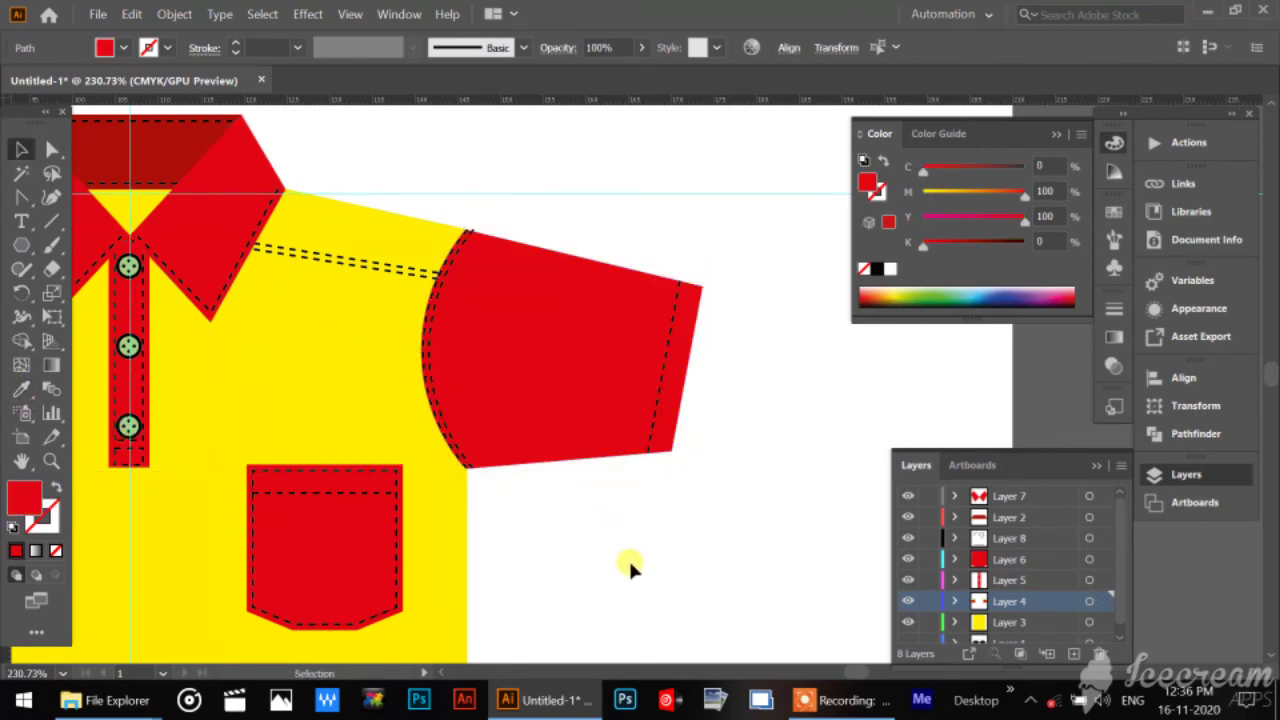
Give the yellow shirt body a black outline stroke of C 0, M 0, Y 0, K 100 and deselect it.
drag(137, 435, 547, 442)
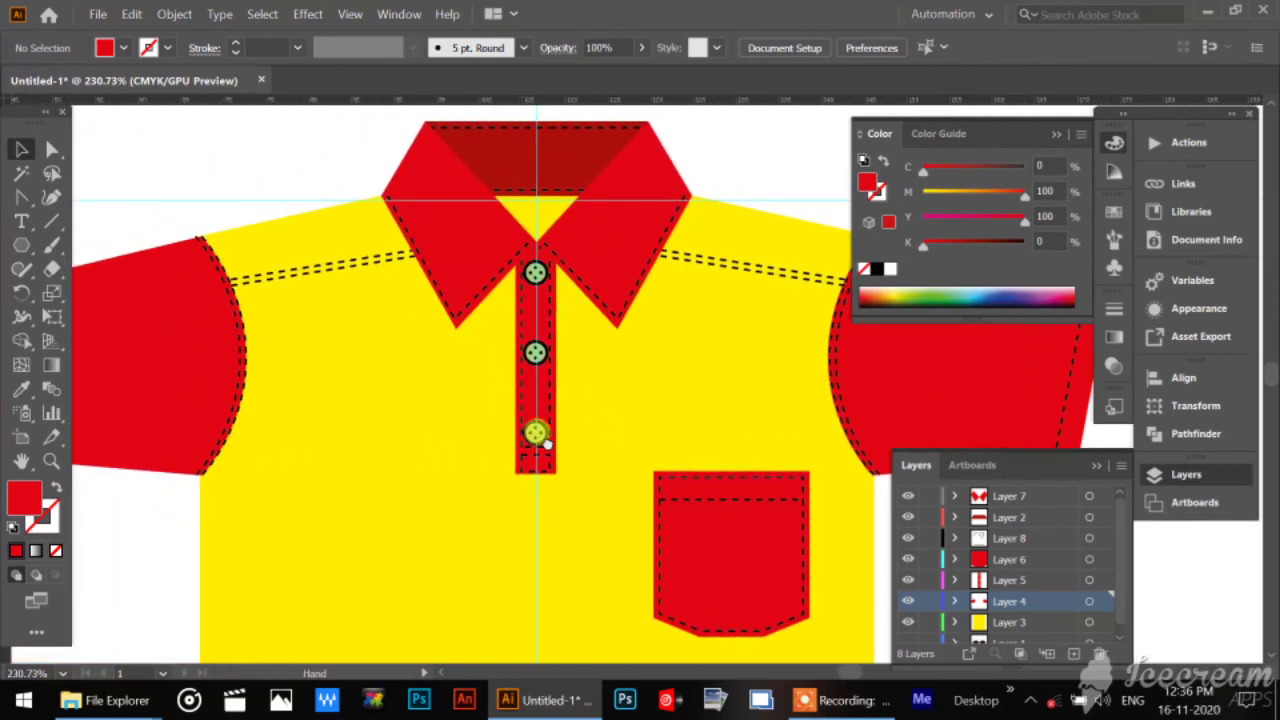
key(ctrl+minus)
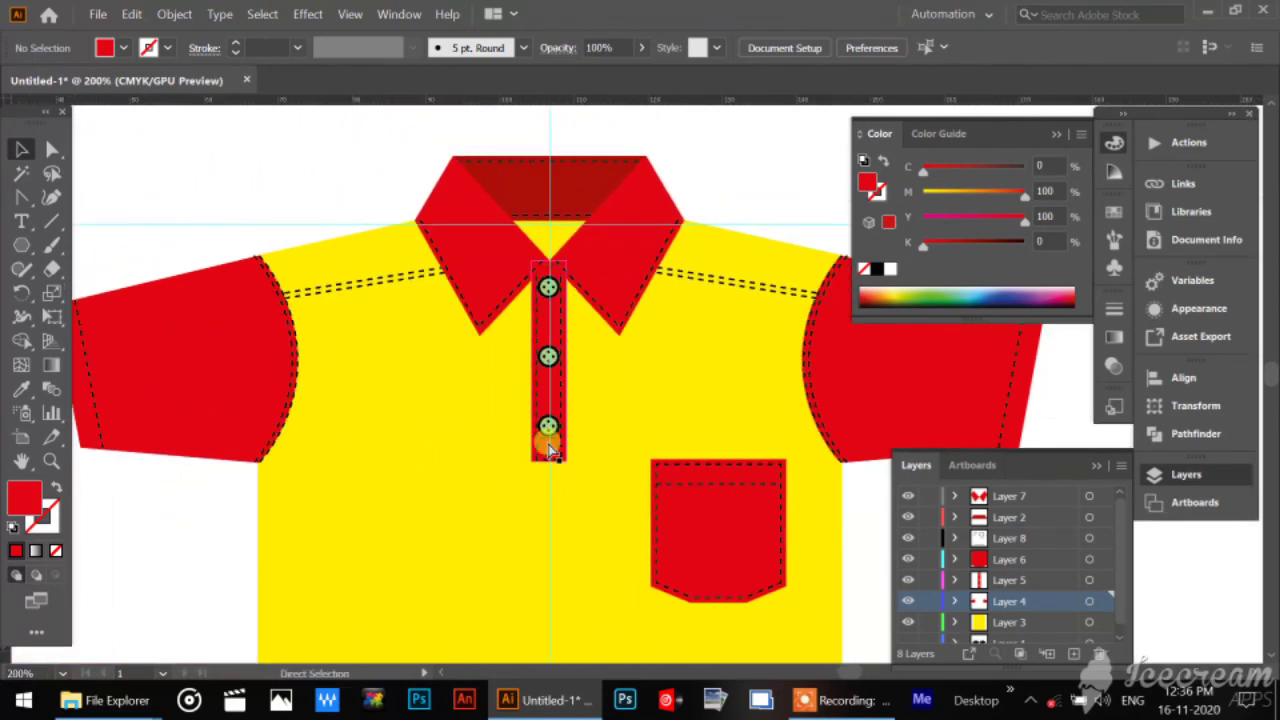
key(ctrl+minus)
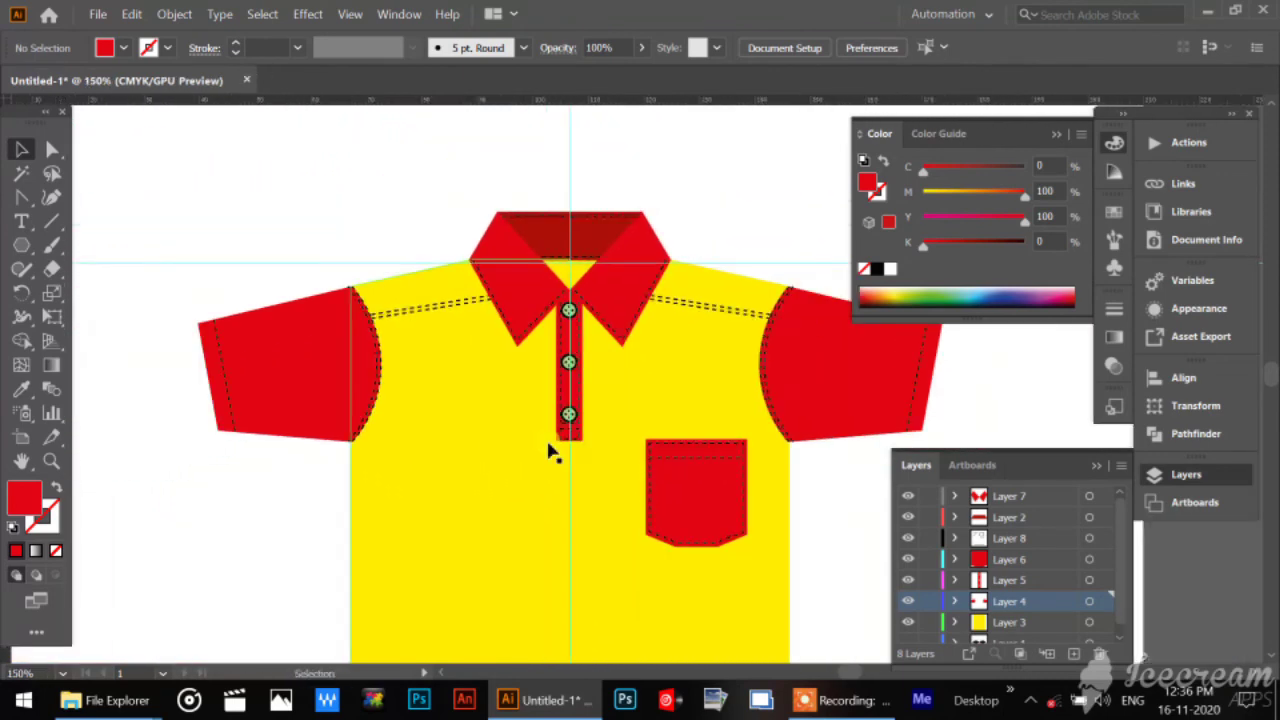
key(ctrl+minus)
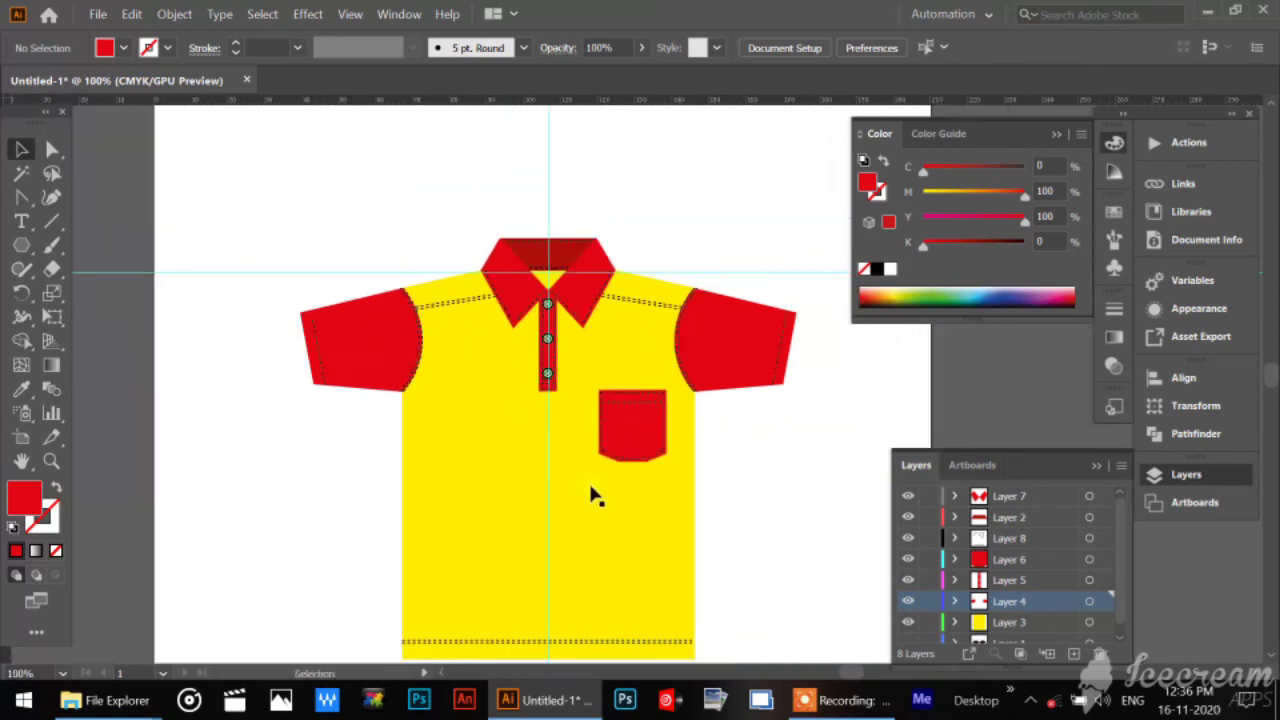
drag(757, 514, 678, 472)
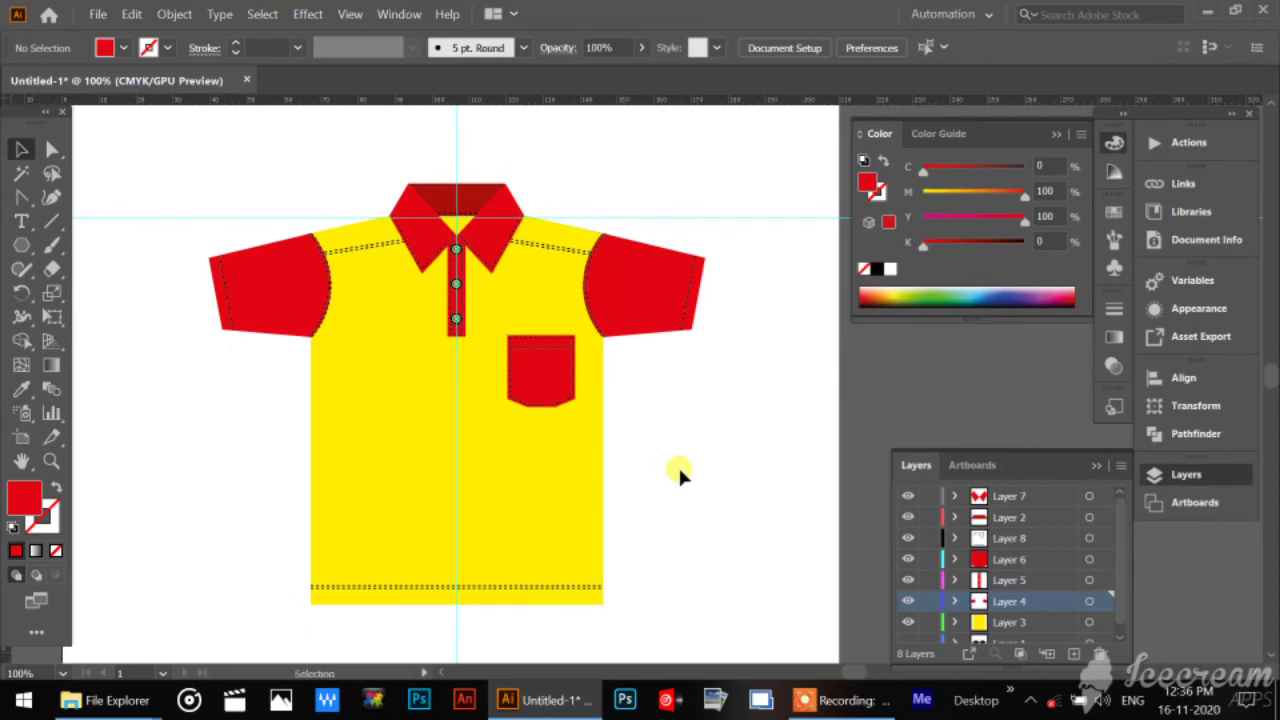
click(604, 428)
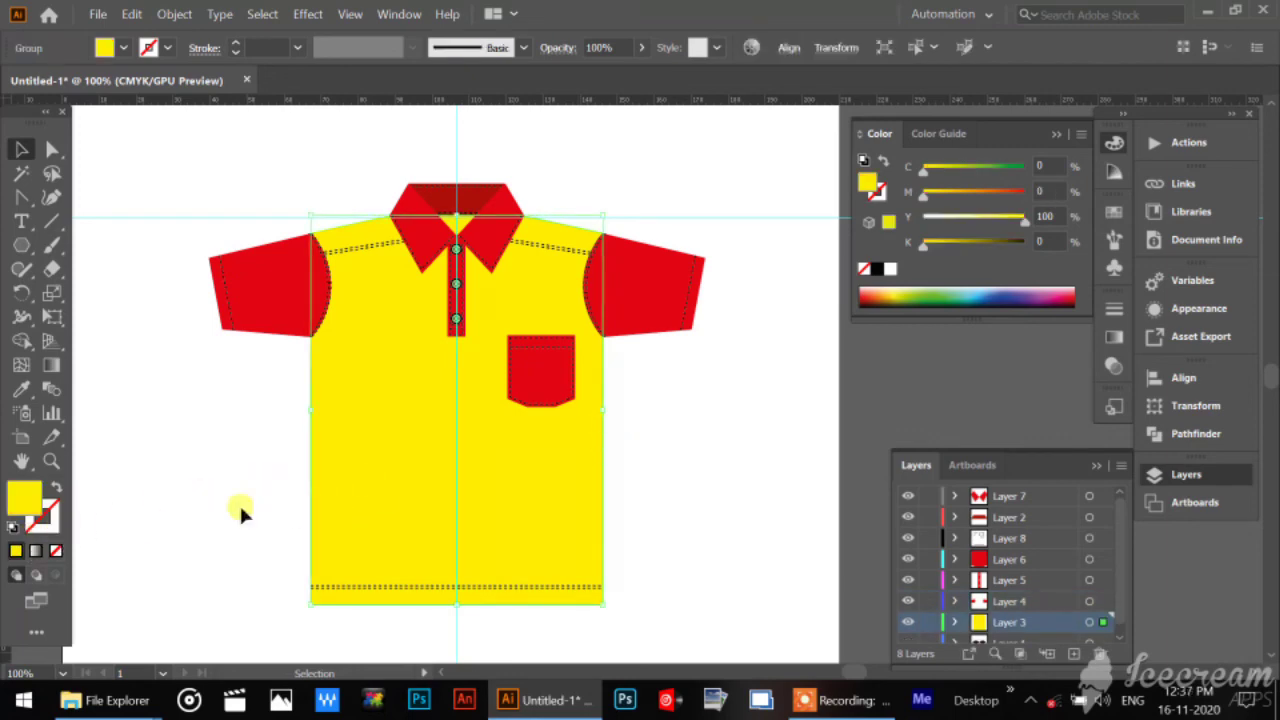
click(46, 527)
double_click(47, 531)
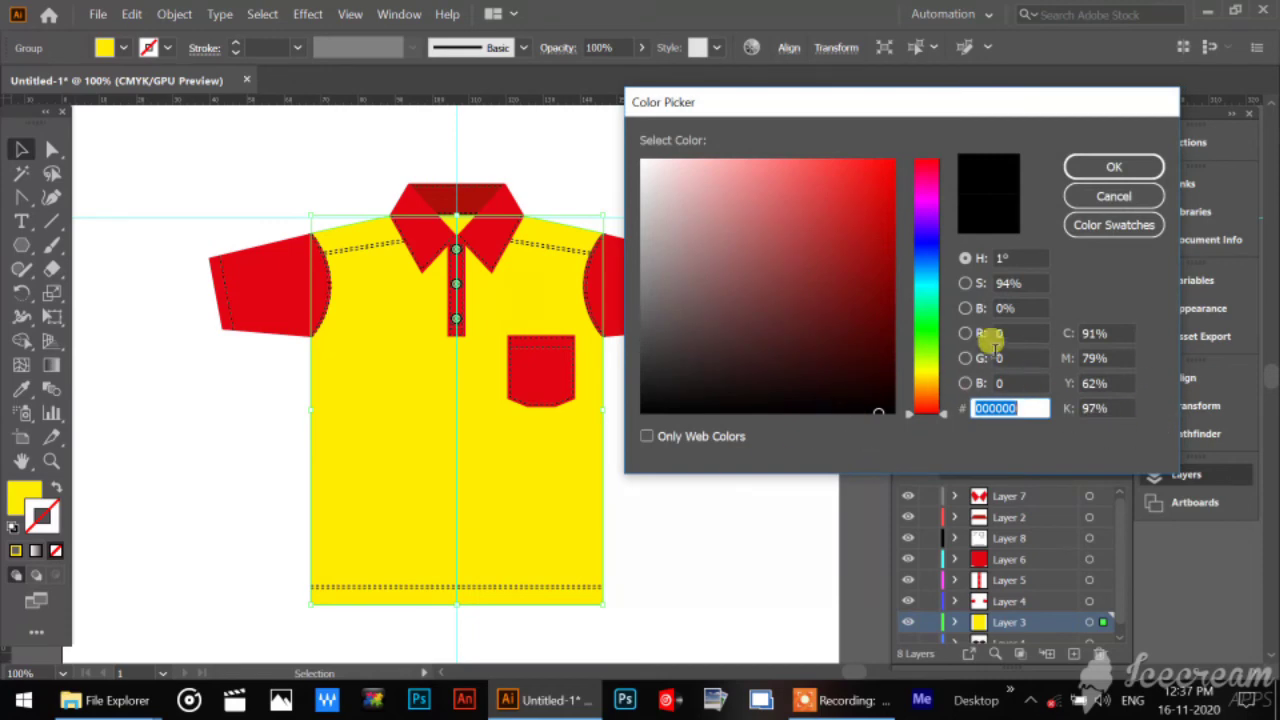
click(876, 411)
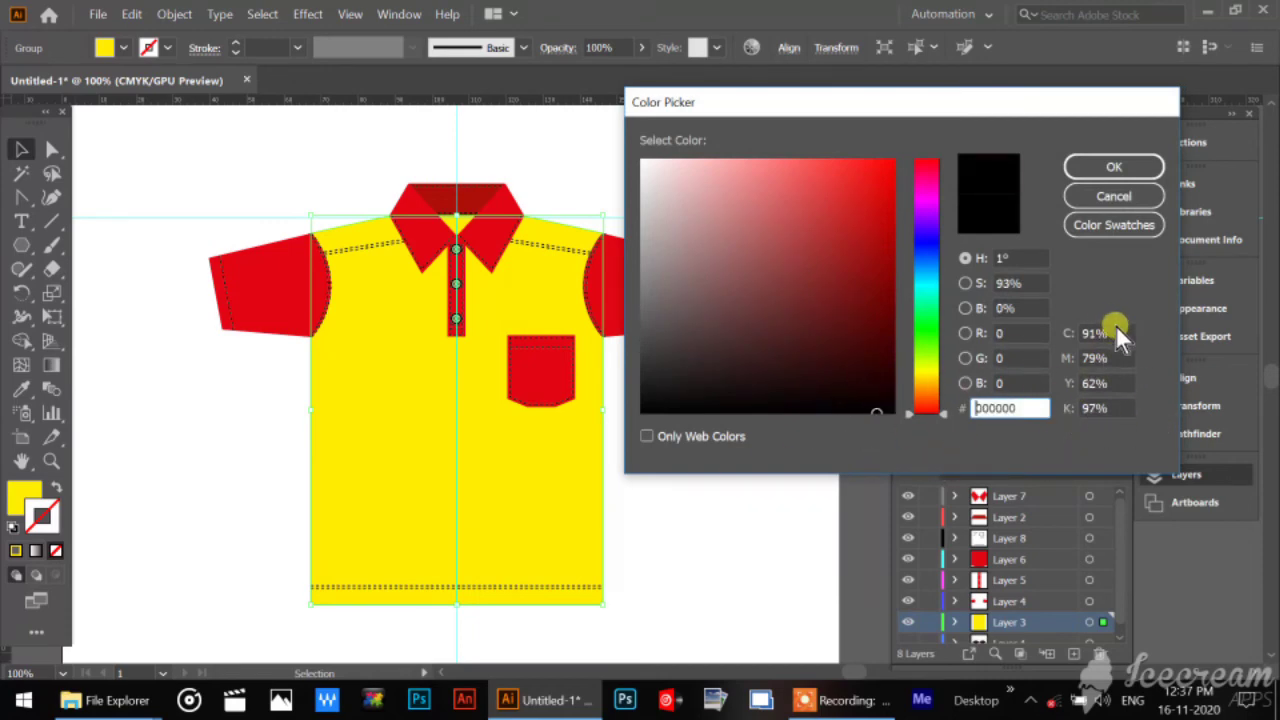
click(1112, 330)
text(0)
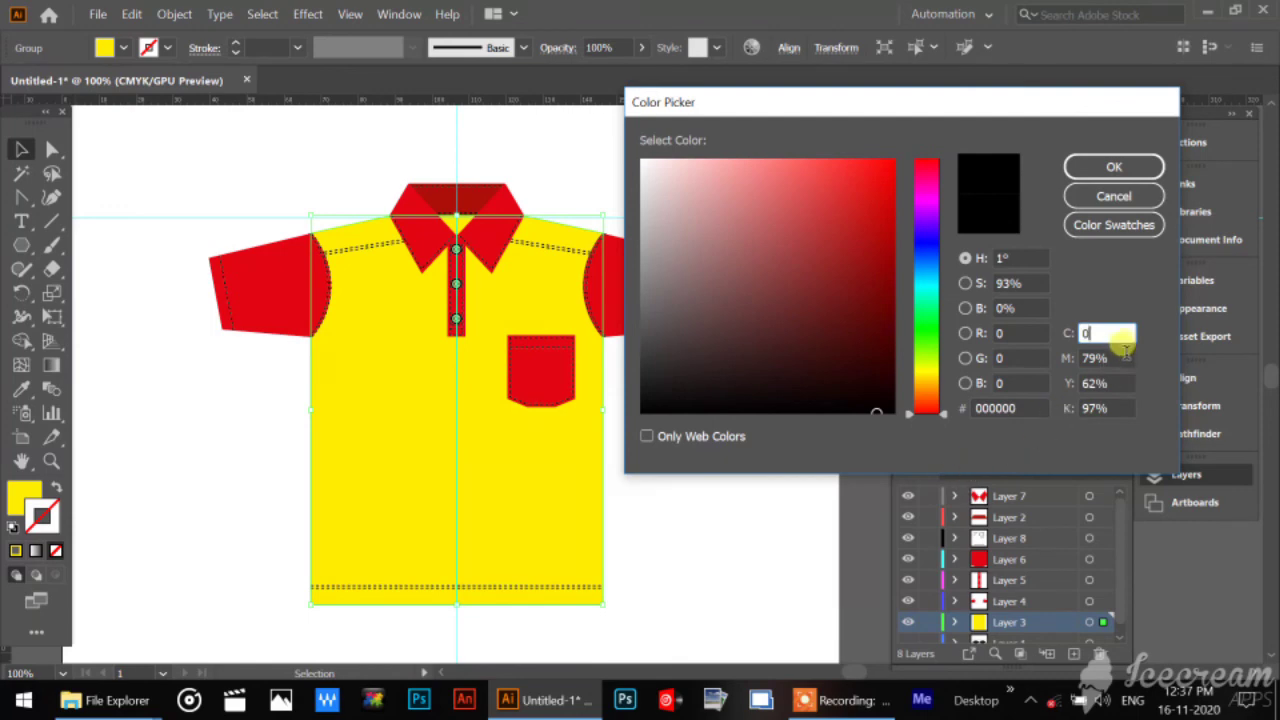
key(Tab)
text(0)
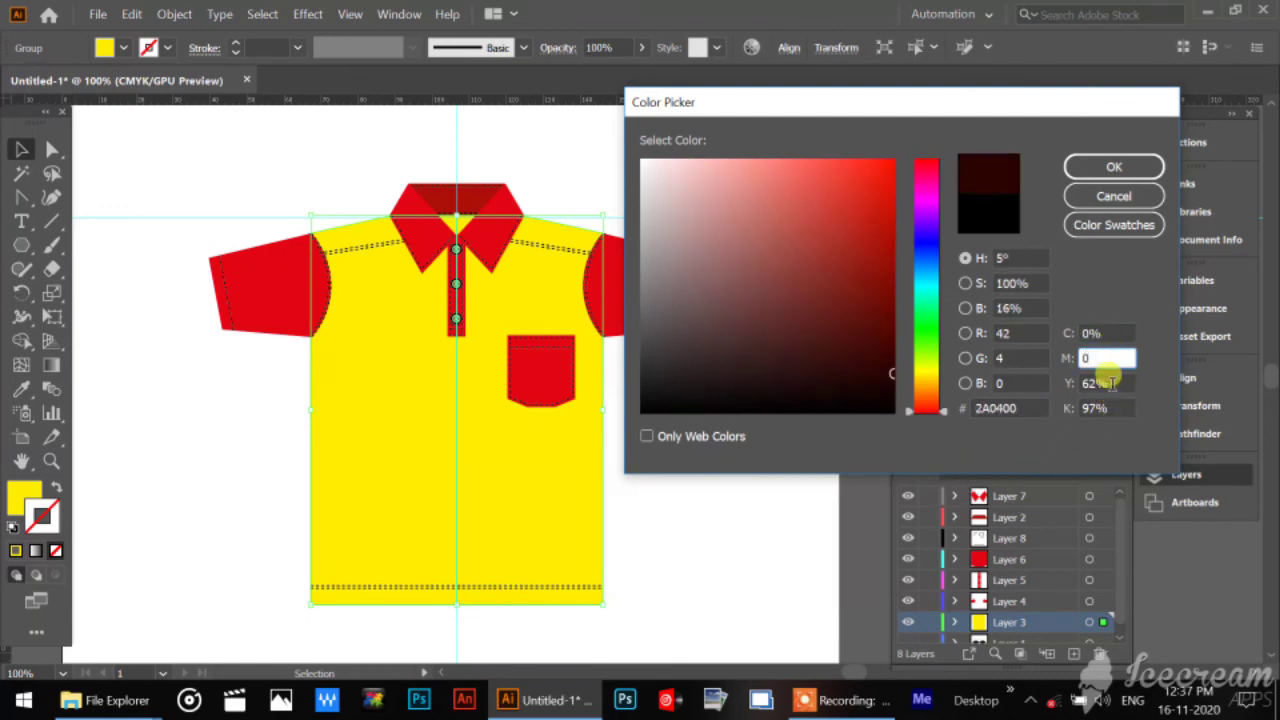
key(Tab)
text(0)
key(Tab)
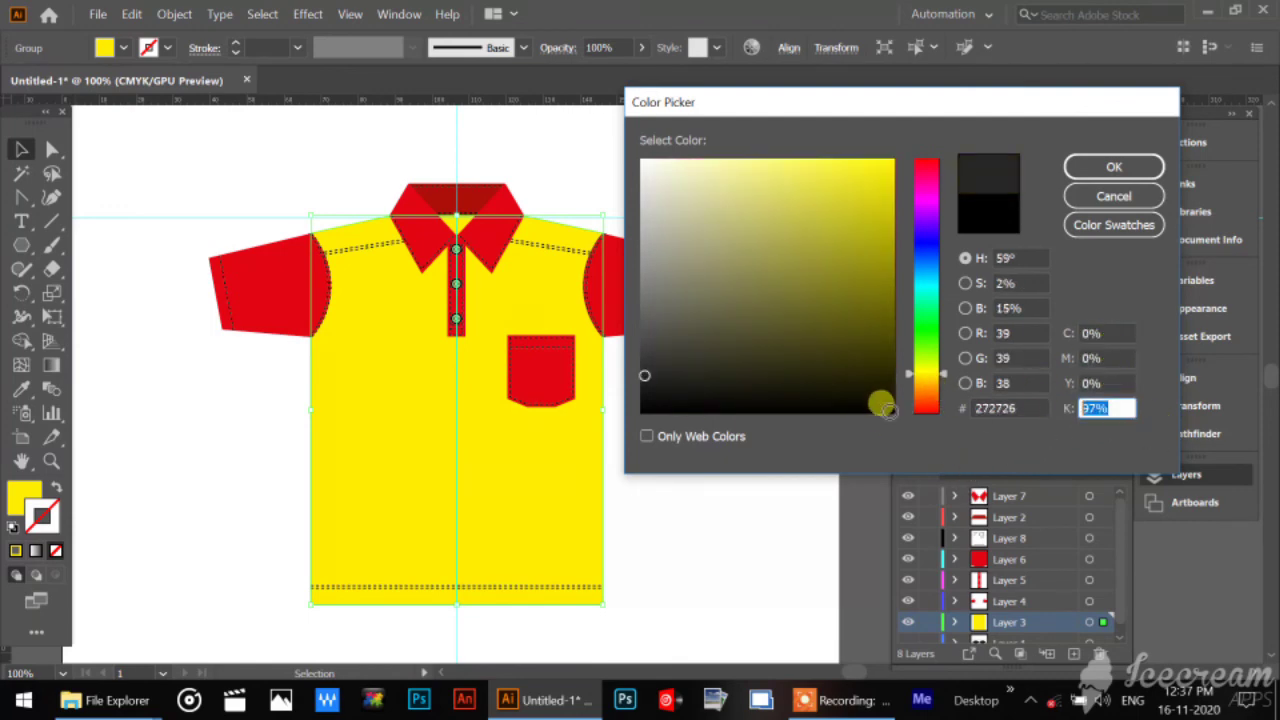
text(100)
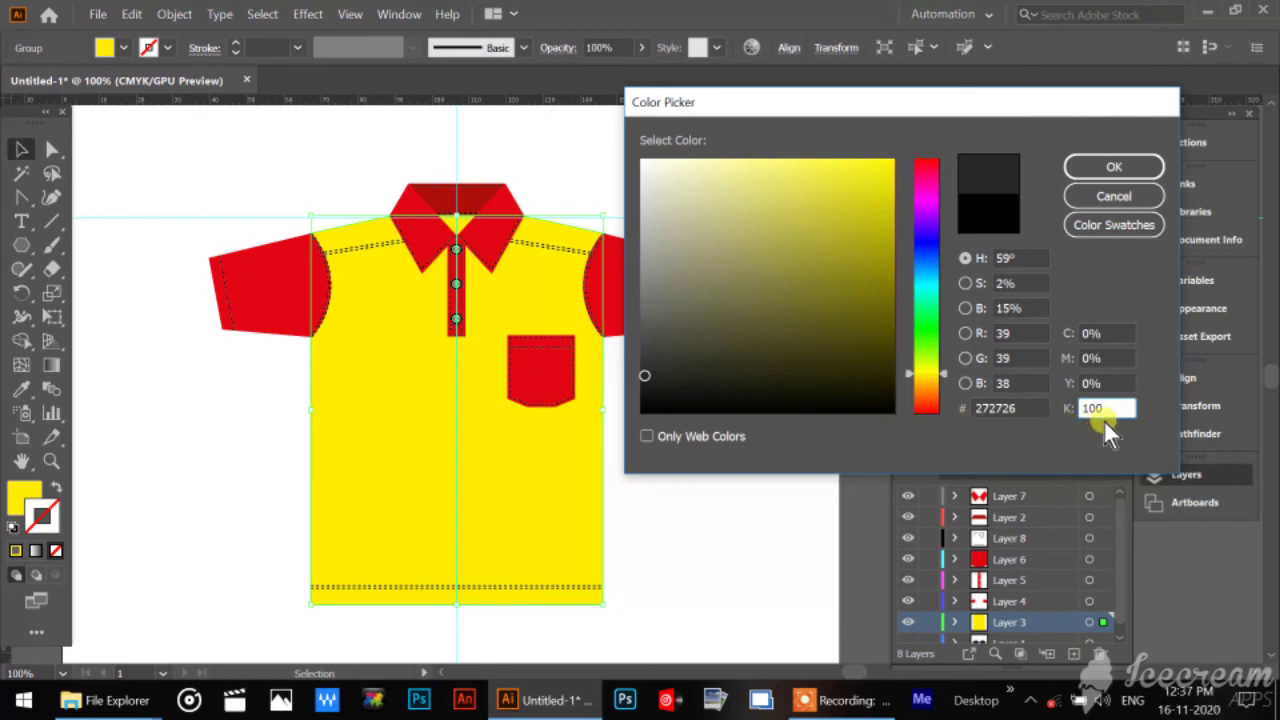
click(1145, 160)
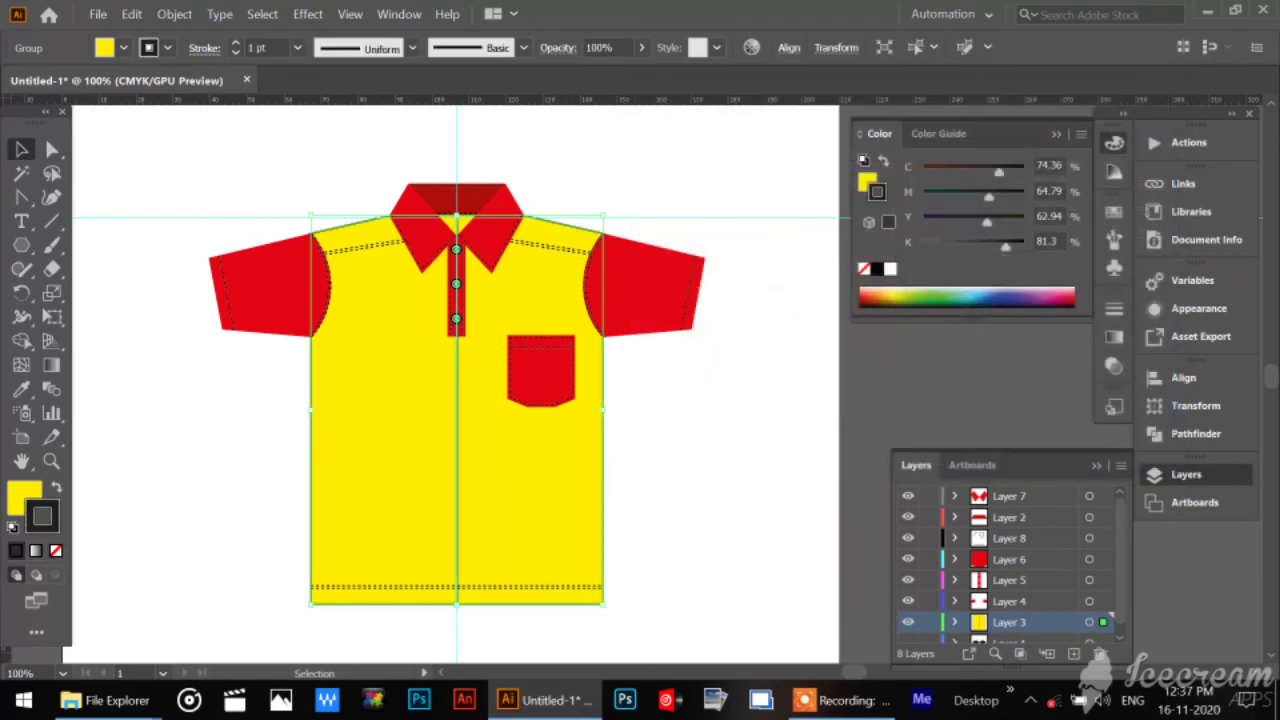
click(319, 172)
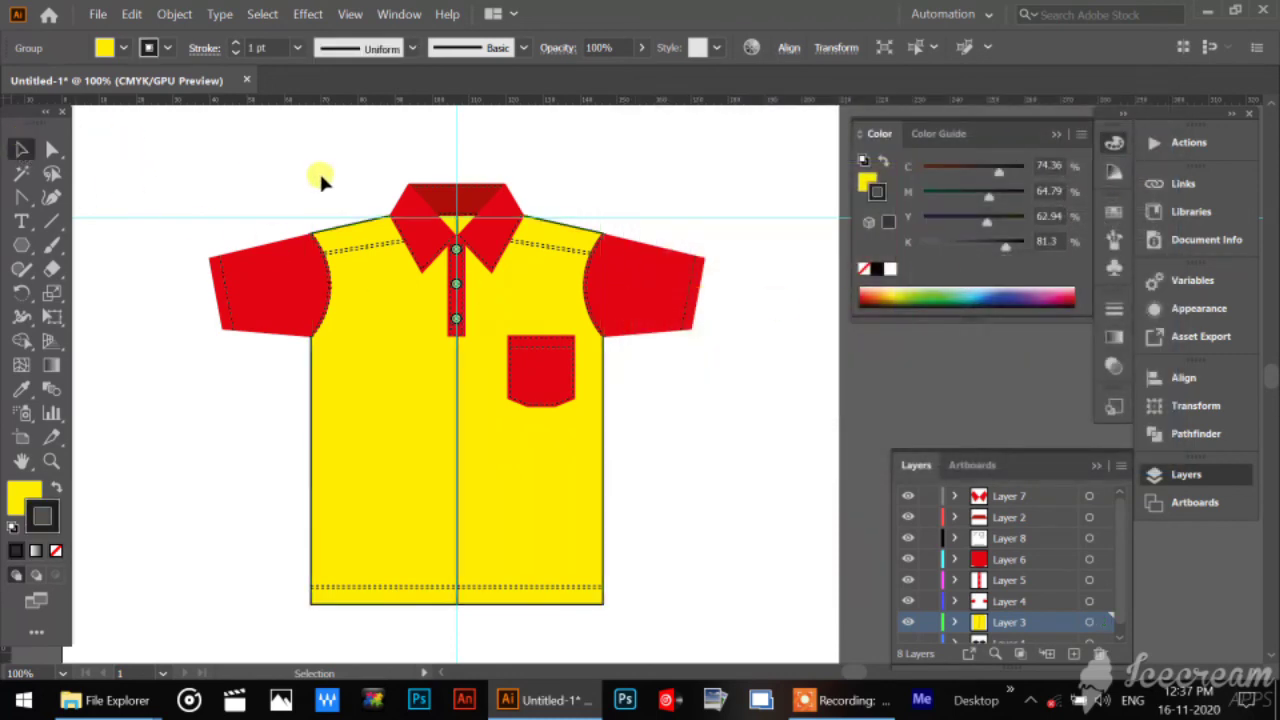
Select both red sleeves, give them a black stroke of C 0, M 0, Y 0, K 100, and deselect them.
click(668, 262)
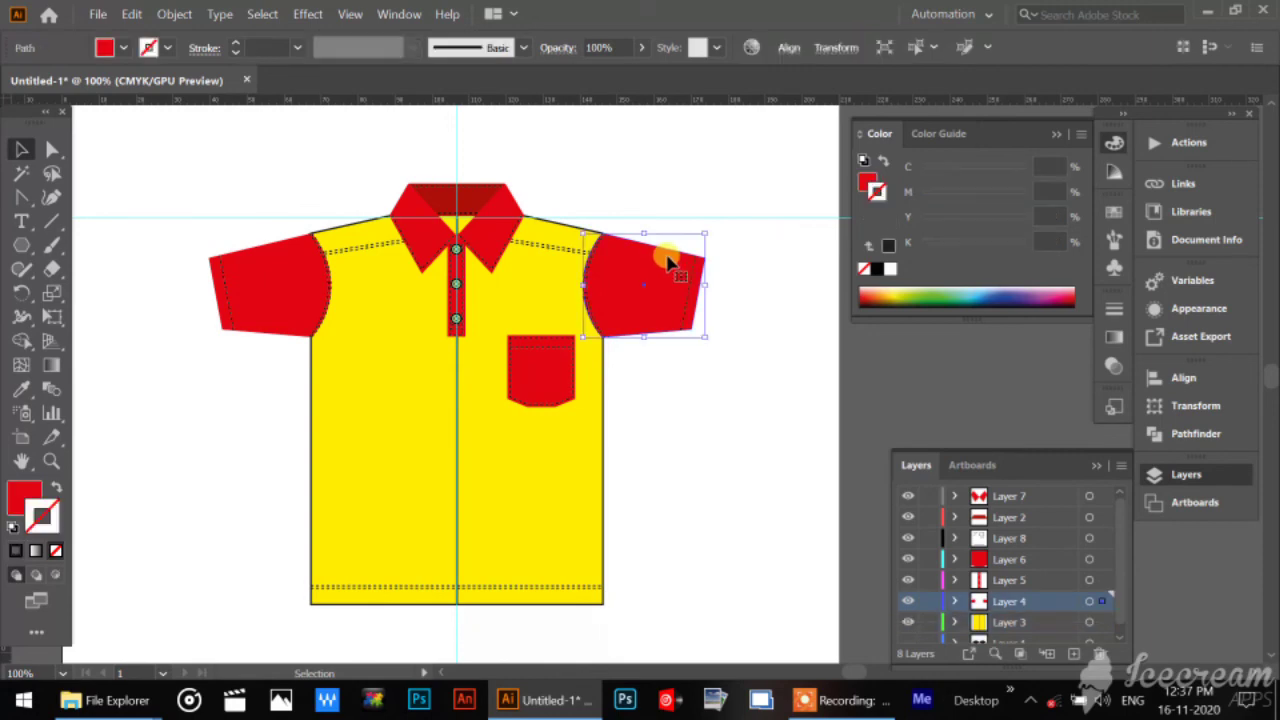
shift+click(245, 257)
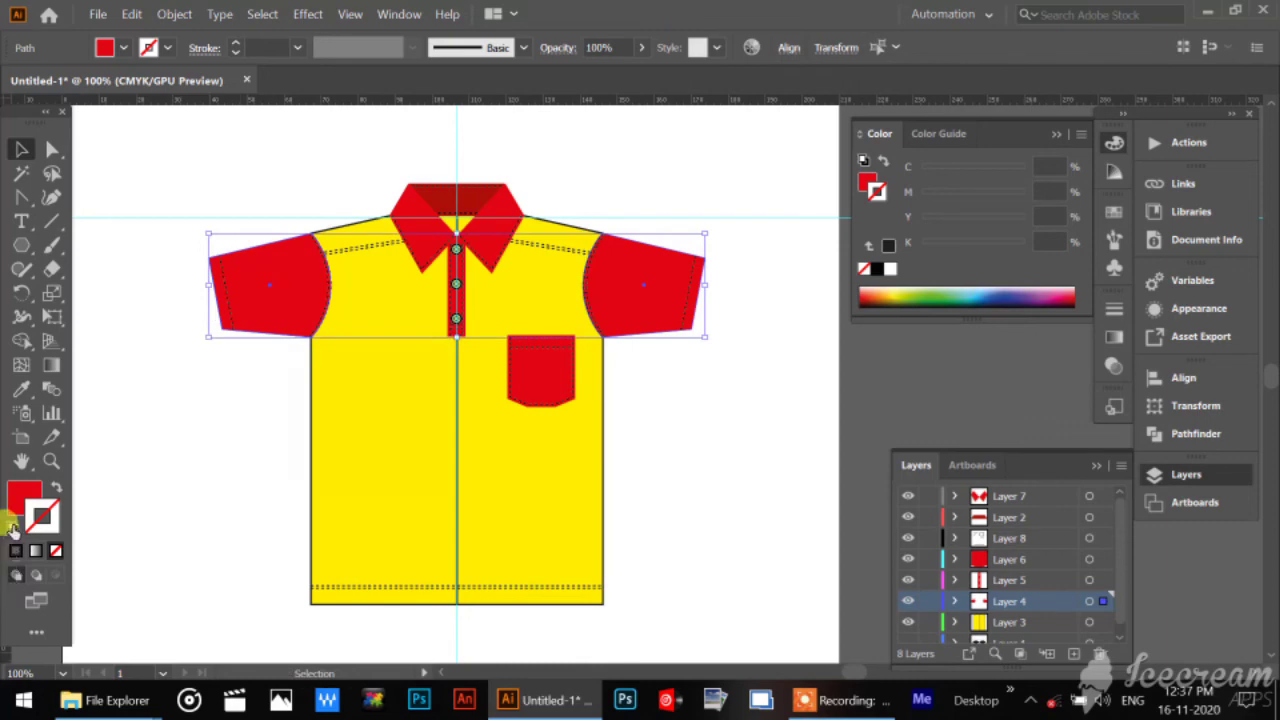
double_click(57, 532)
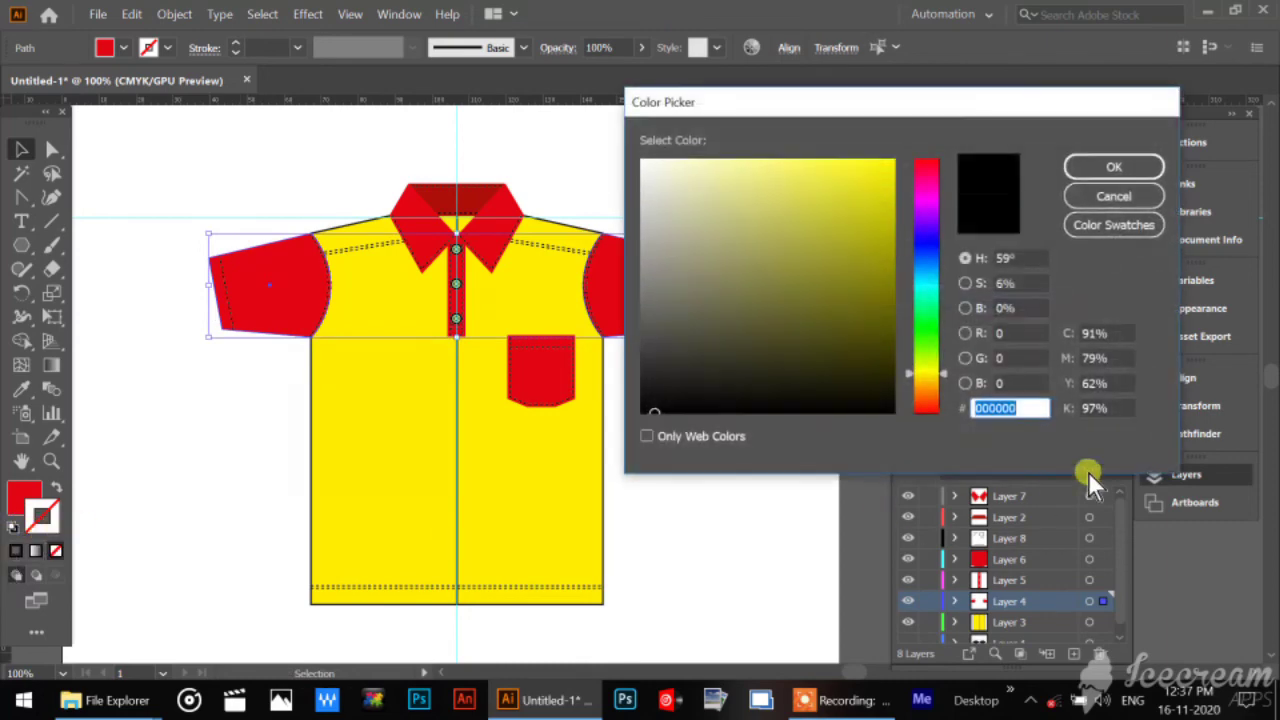
click(1100, 334)
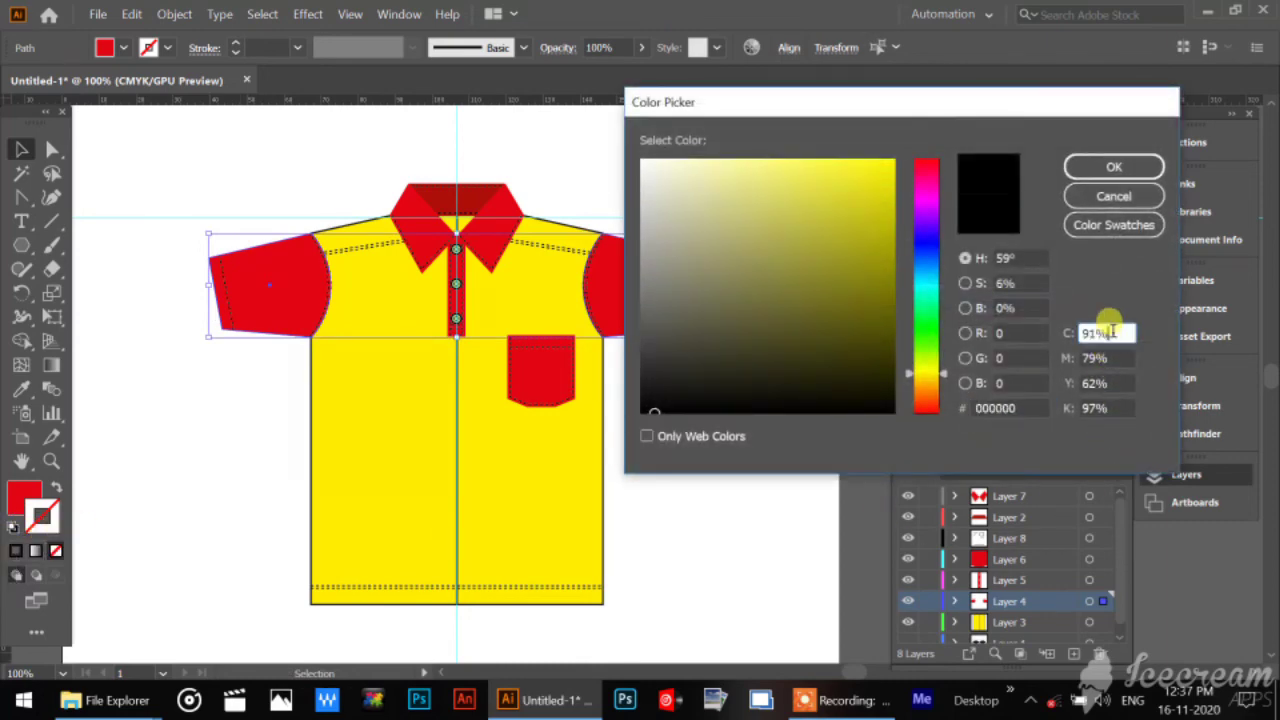
text(0)
key(Tab)
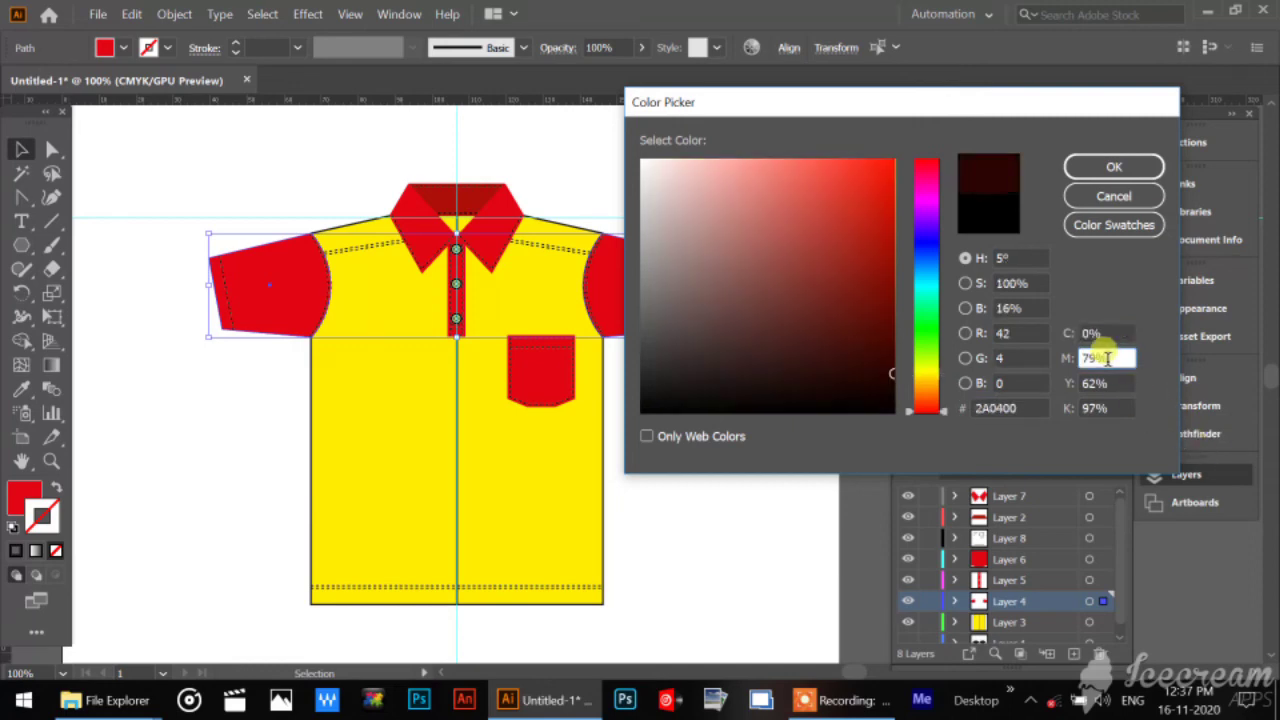
text(0)
key(Tab)
text(0)
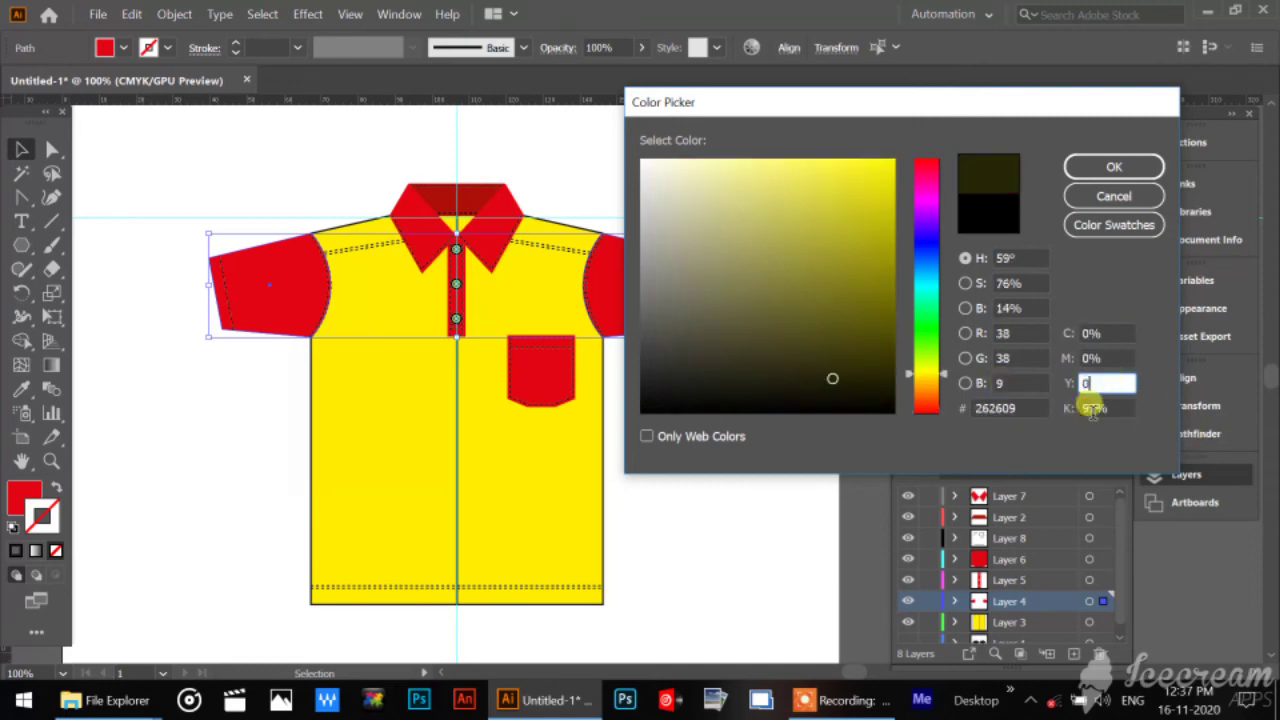
key(Tab)
text(0)
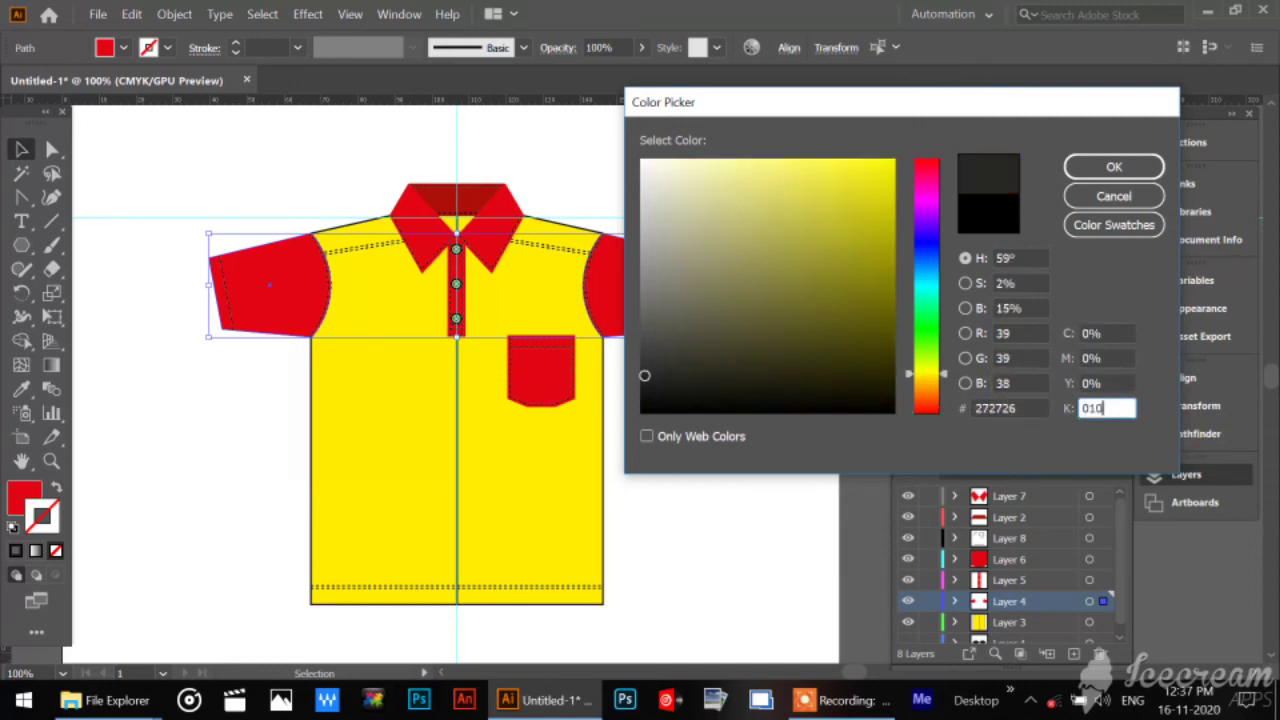
text(10)
click(1102, 170)
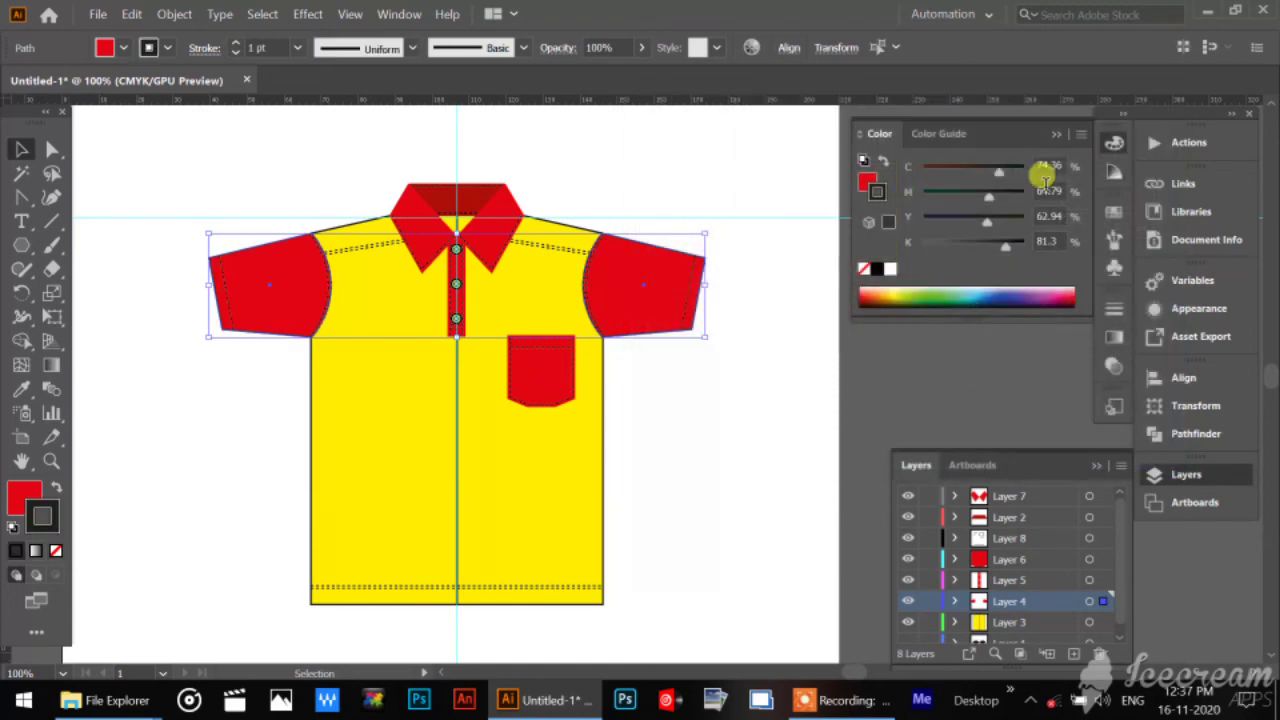
click(112, 144)
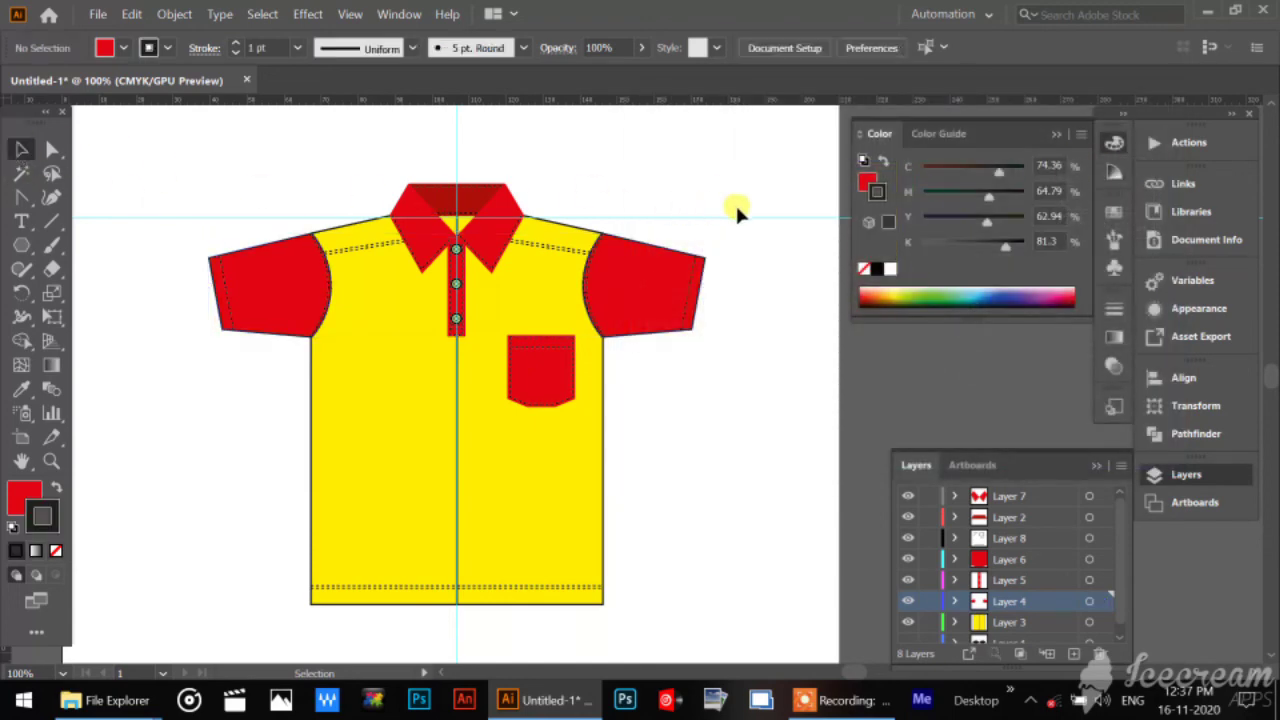
Copy the red sleeve's black-outlined appearance onto the collar flaps with the Eyedropper and deselect them.
click(502, 200)
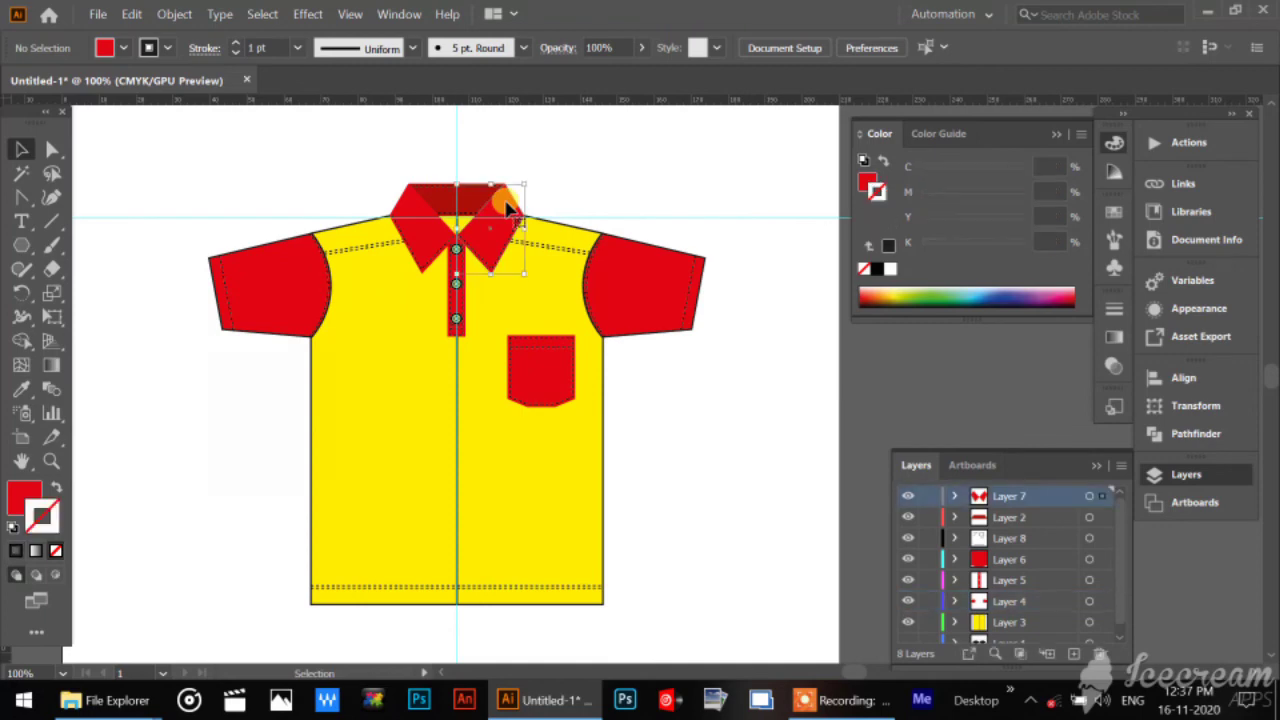
click(21, 389)
click(660, 255)
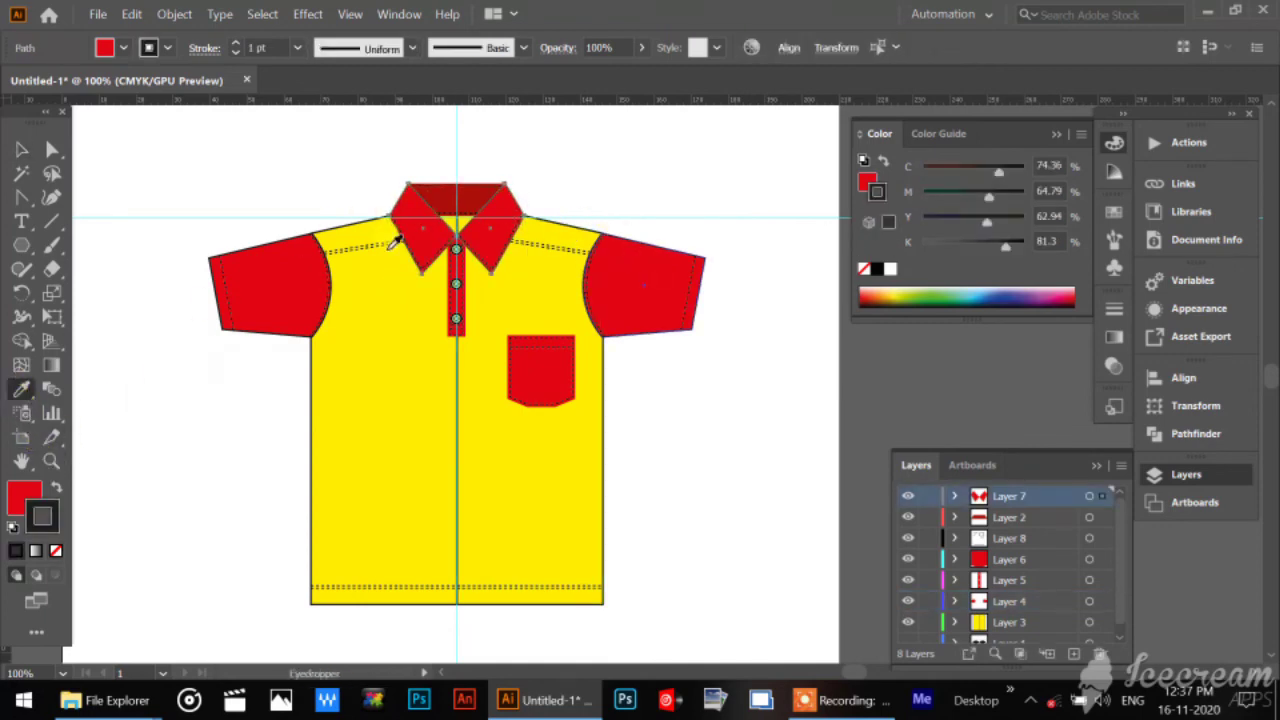
click(21, 149)
click(443, 157)
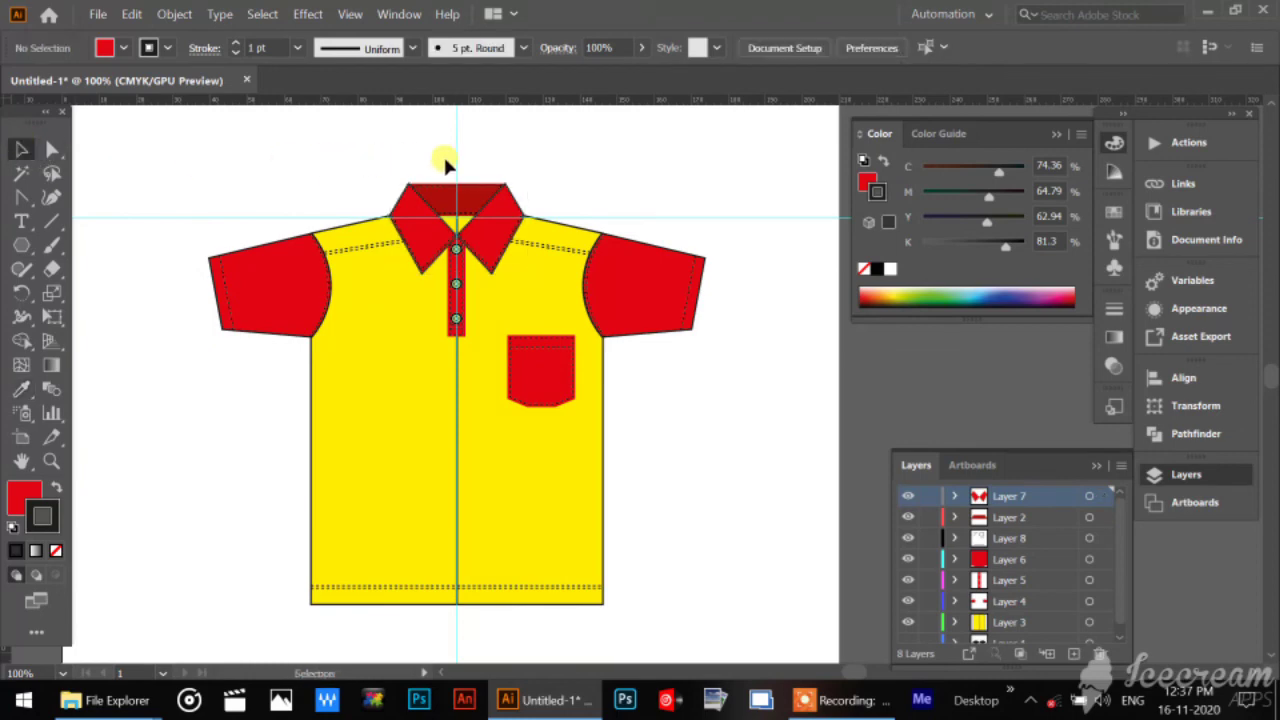
Apply a black stroke to the dark red inner collar and deselect it.
click(487, 199)
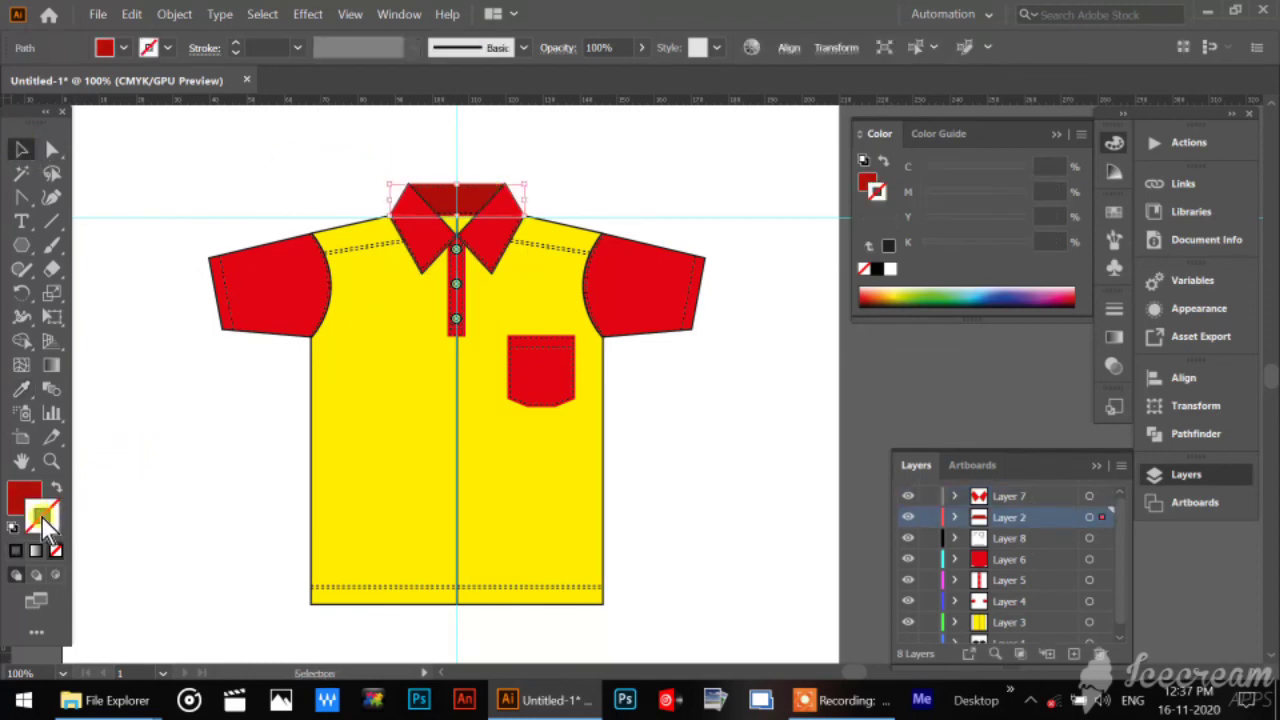
mouse_move(42, 518)
mouse_down()
mouse_move(775, 380)
mouse_move(860, 255)
mouse_move(897, 255)
mouse_up()
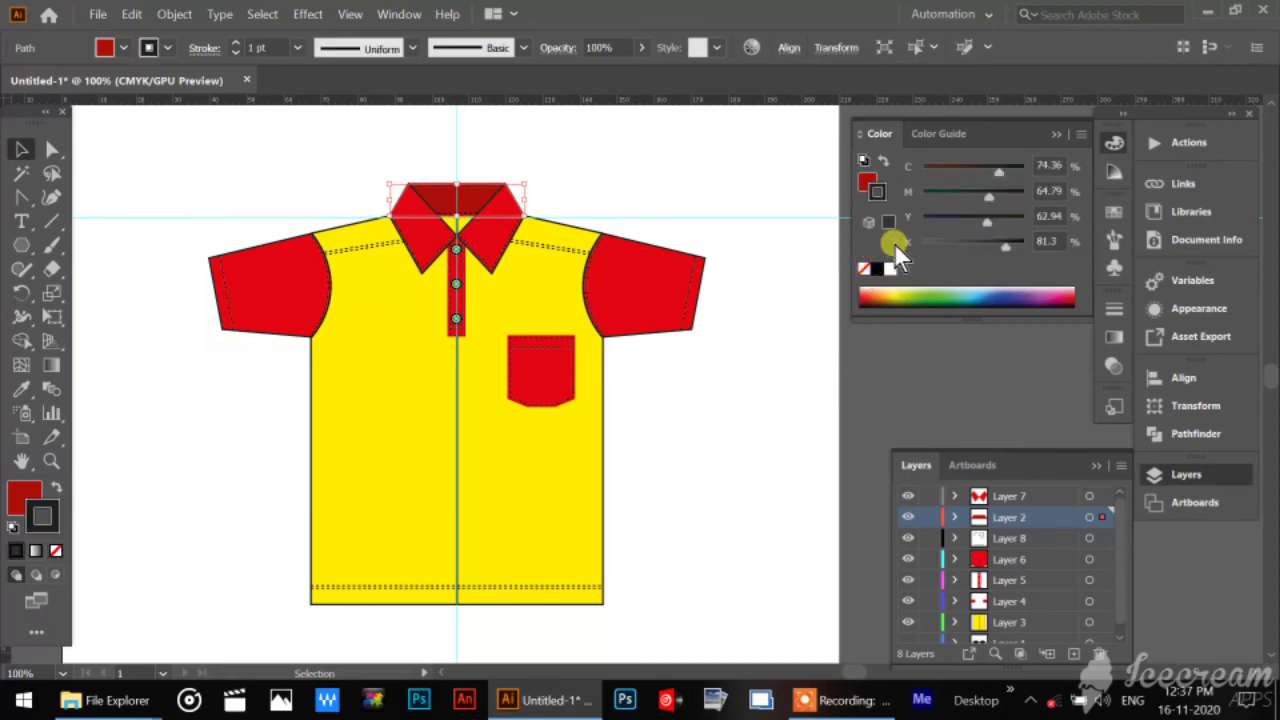
click(628, 168)
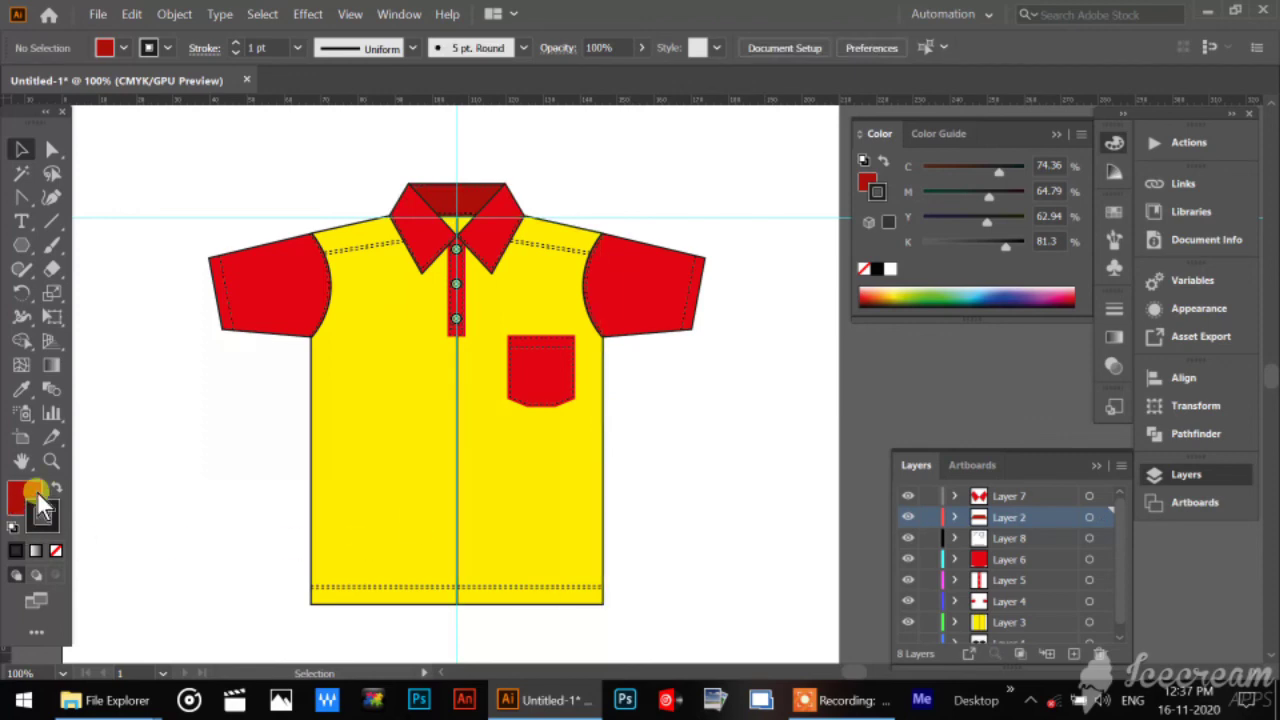
click(52, 460)
drag(505, 330, 677, 494)
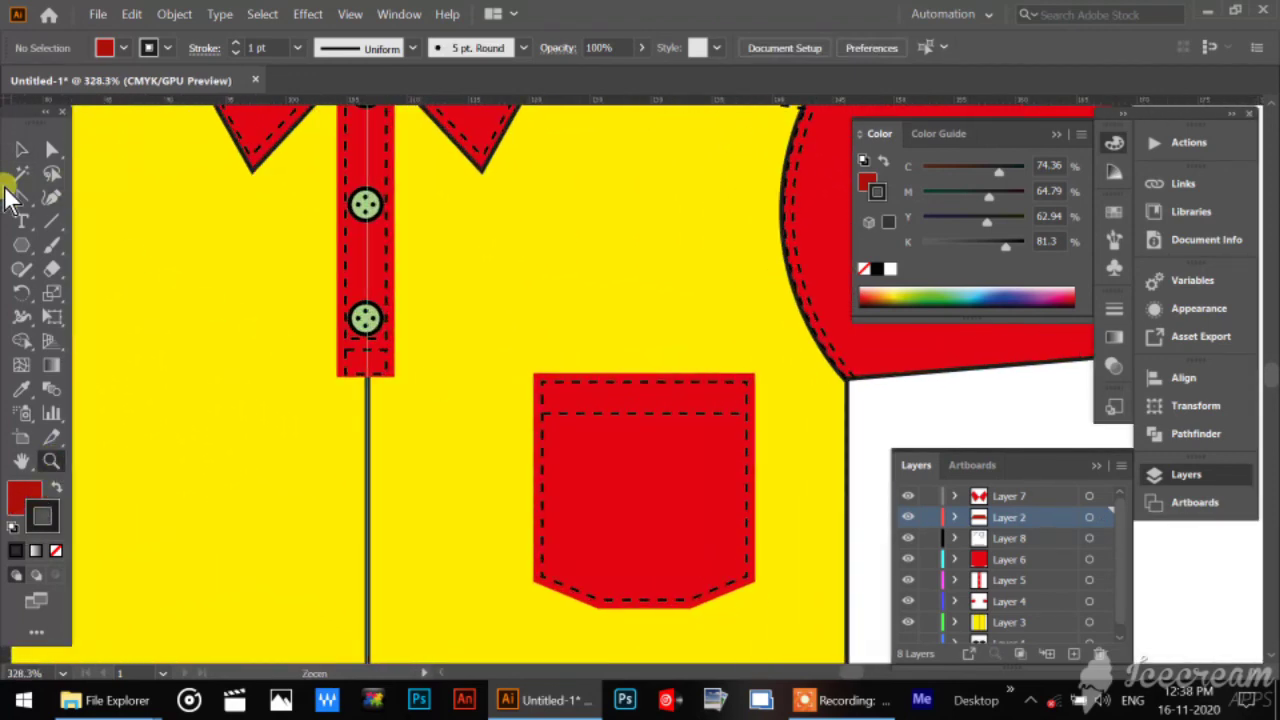
click(21, 149)
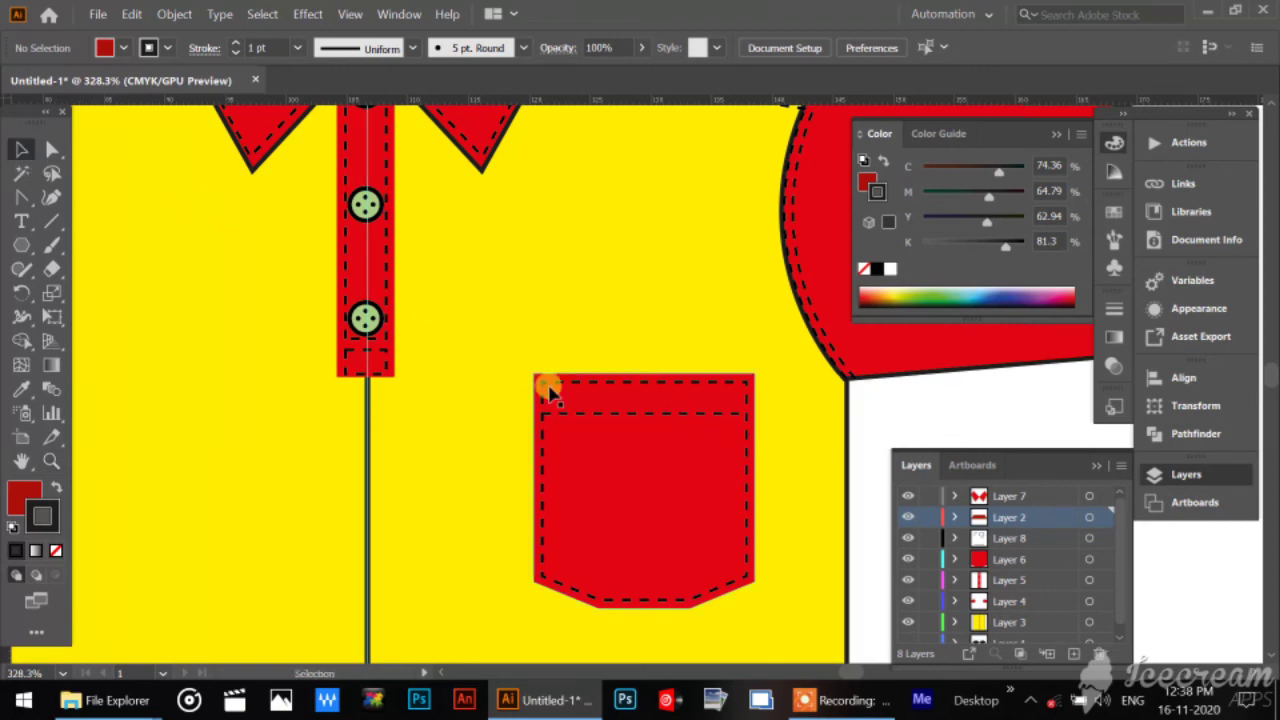
scroll(428, 580, down, 5)
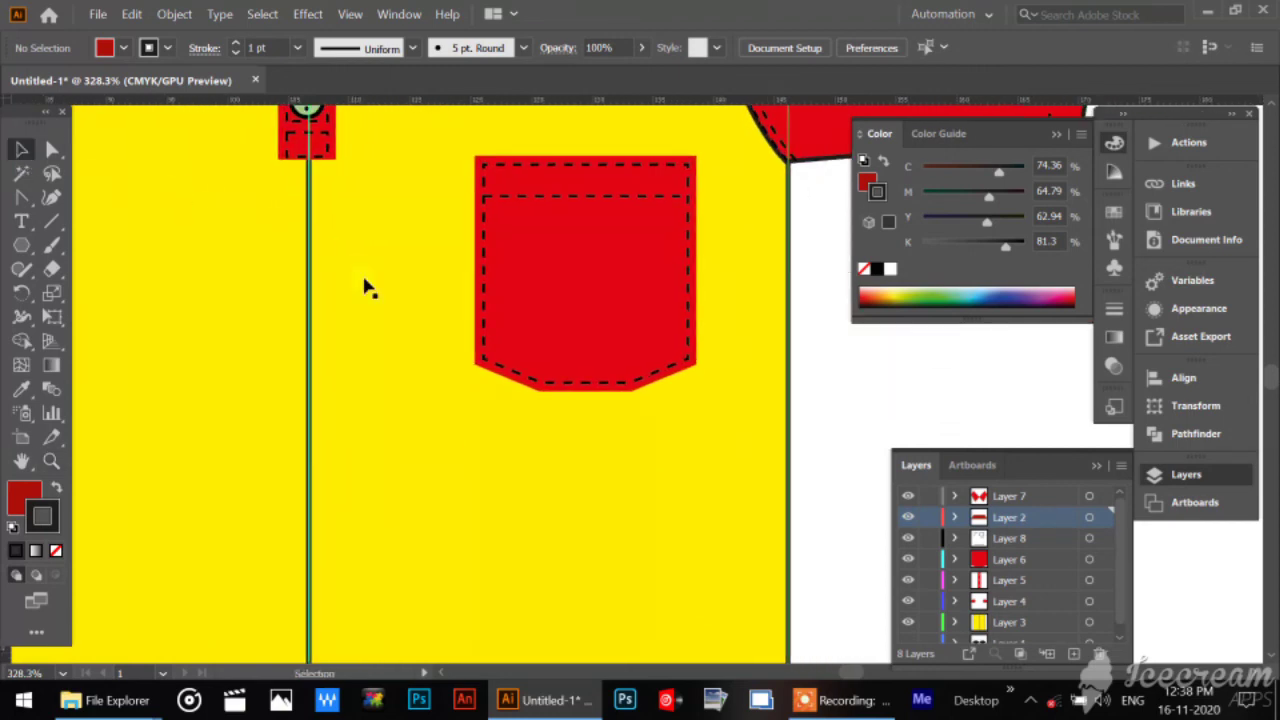
key(ctrl+1)
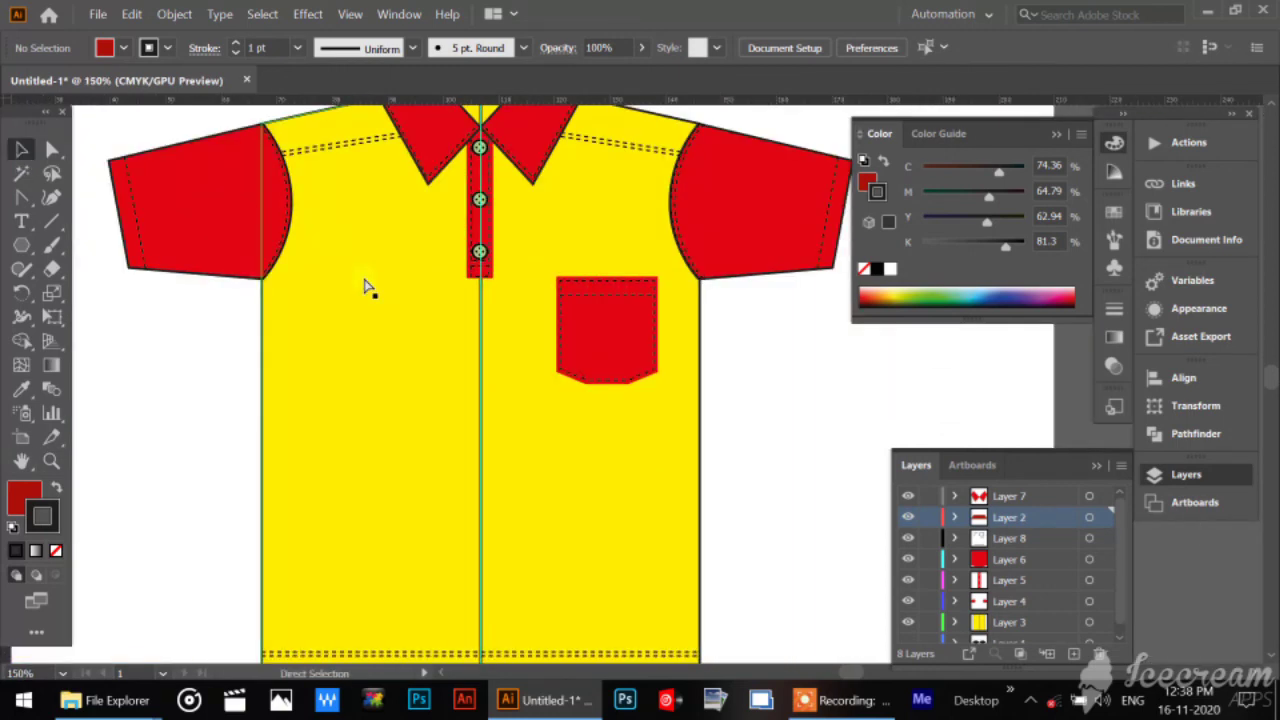
Remove the black outline stroke from the yellow shirt body group, keeping its yellow fill, and deselect it.
click(626, 466)
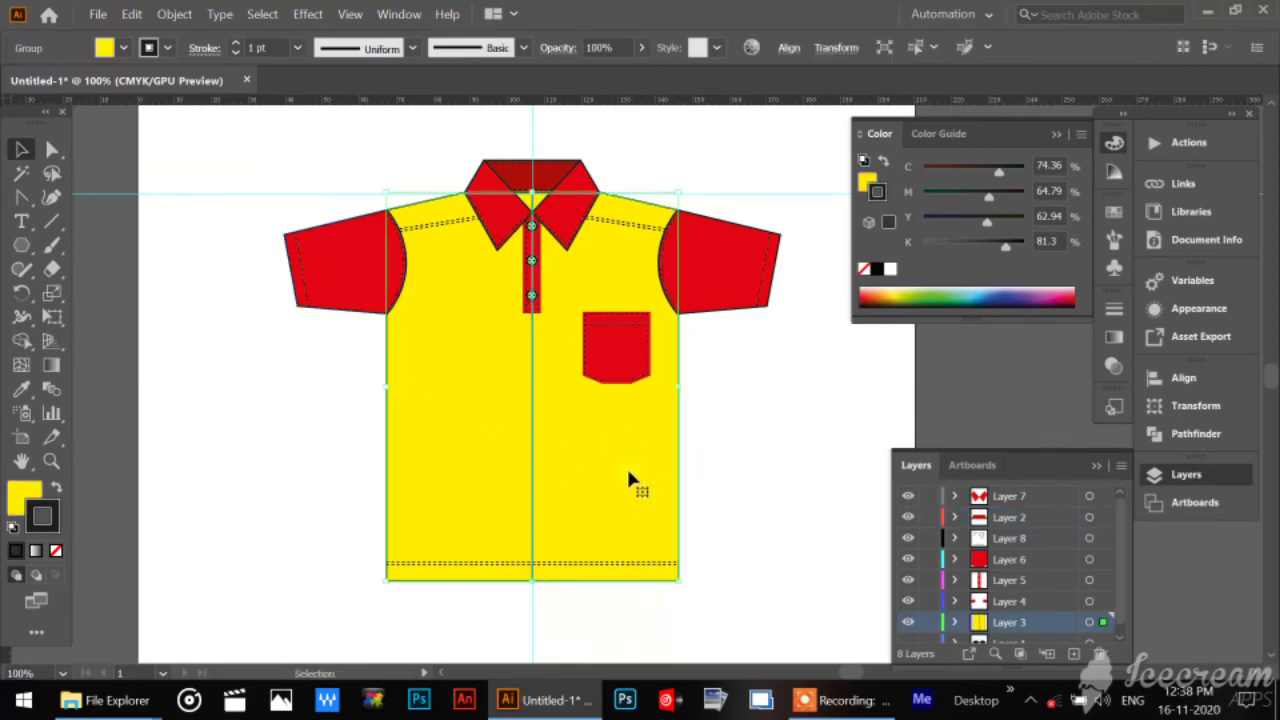
right_click(627, 468)
click(103, 578)
click(55, 553)
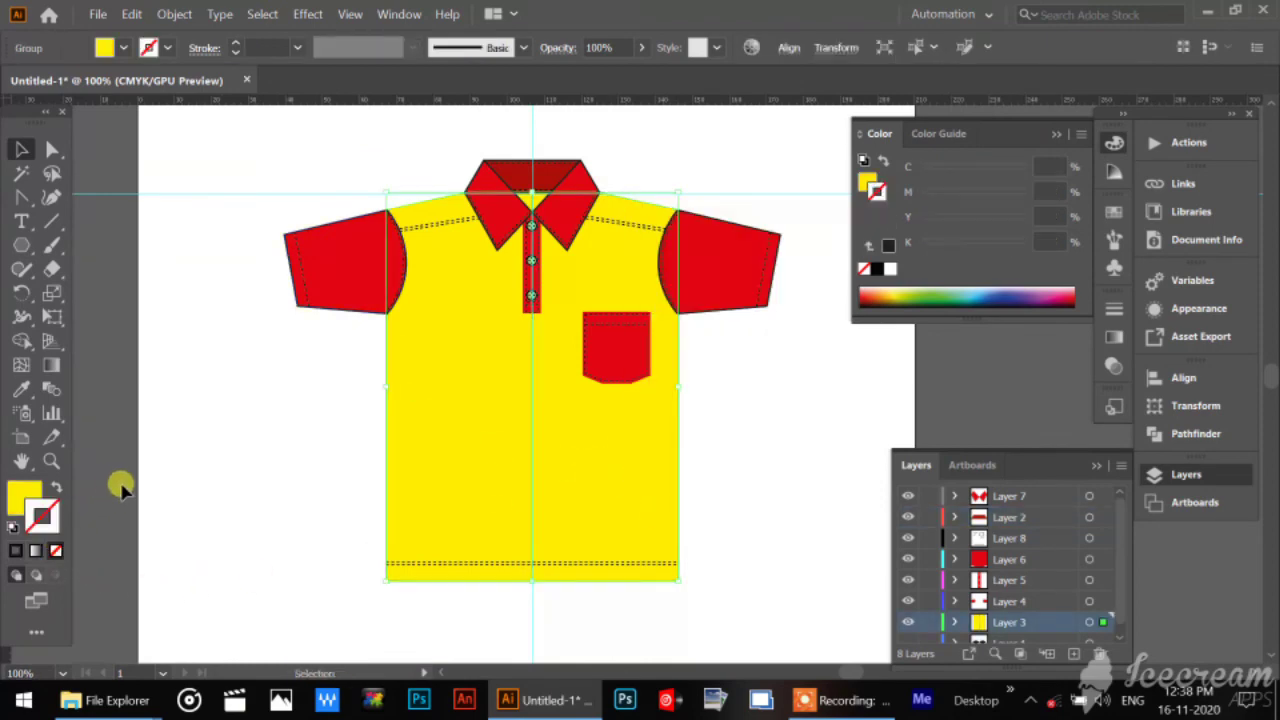
right_click(545, 469)
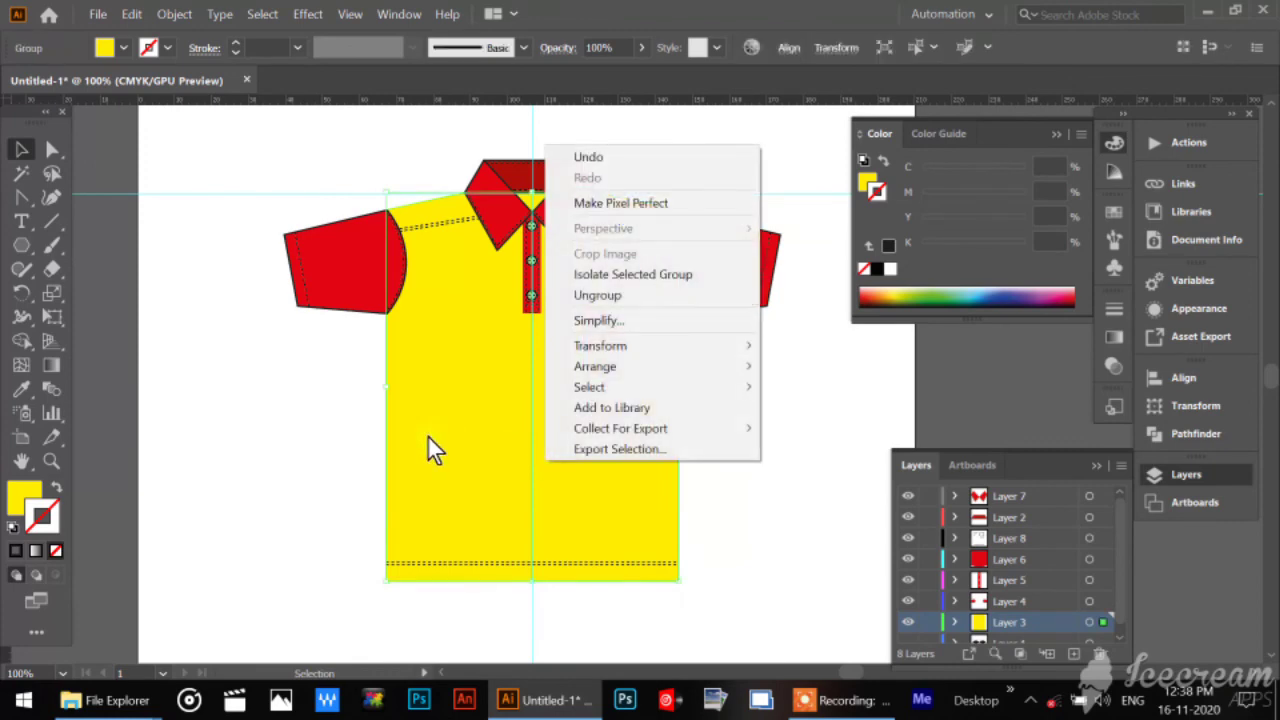
click(533, 477)
click(813, 406)
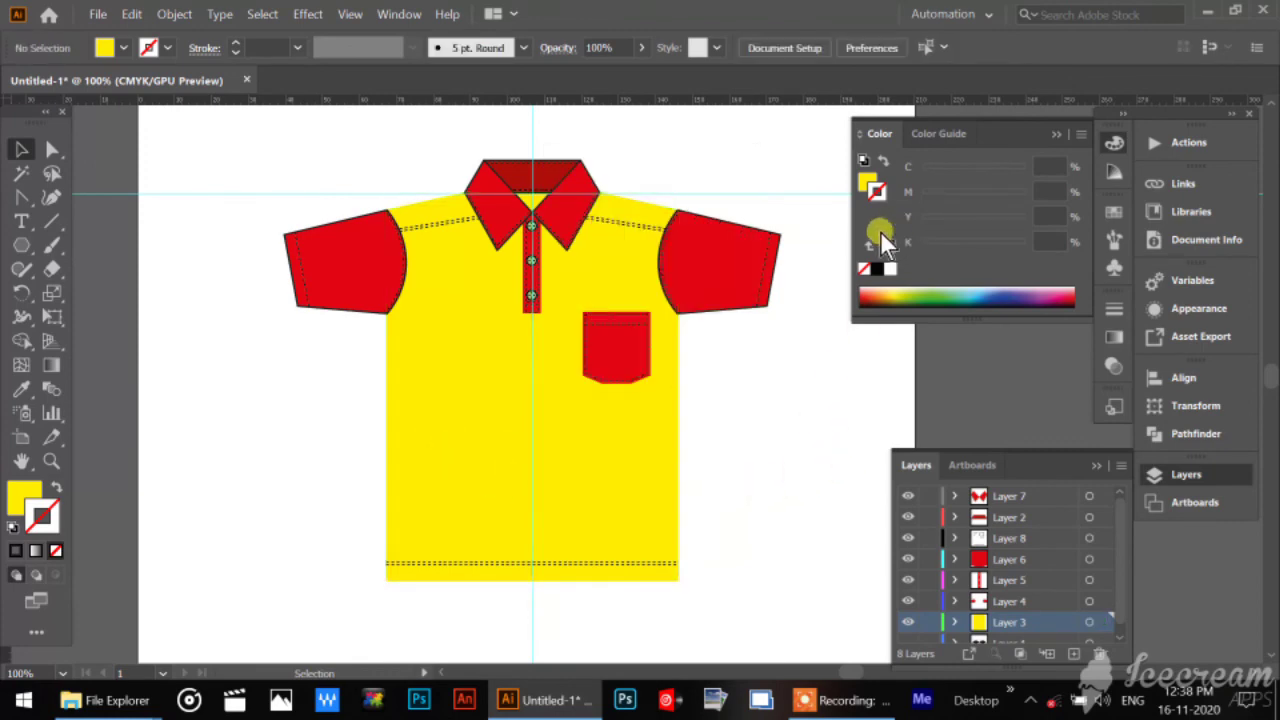
Give the red chest pocket the last-used near-black stroke of C 74.36, M 64.79, Y 62.94, K 81.3, and deselect it.
click(645, 318)
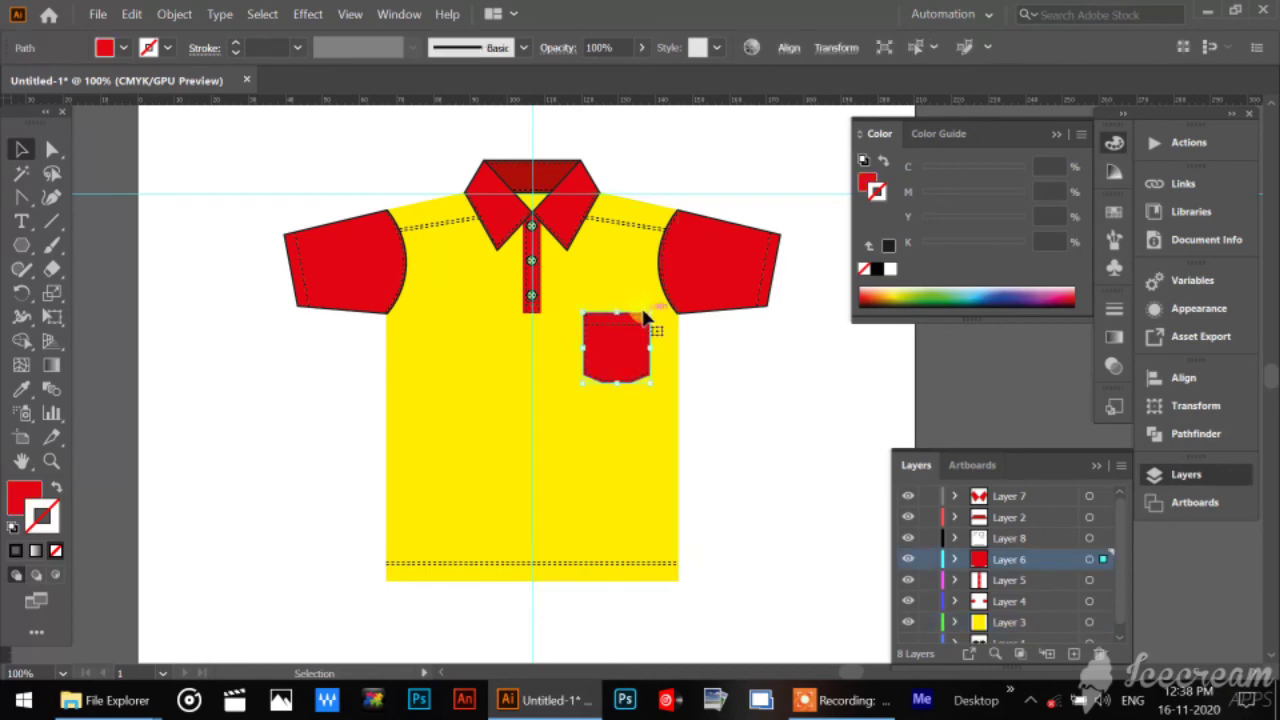
click(883, 245)
click(759, 447)
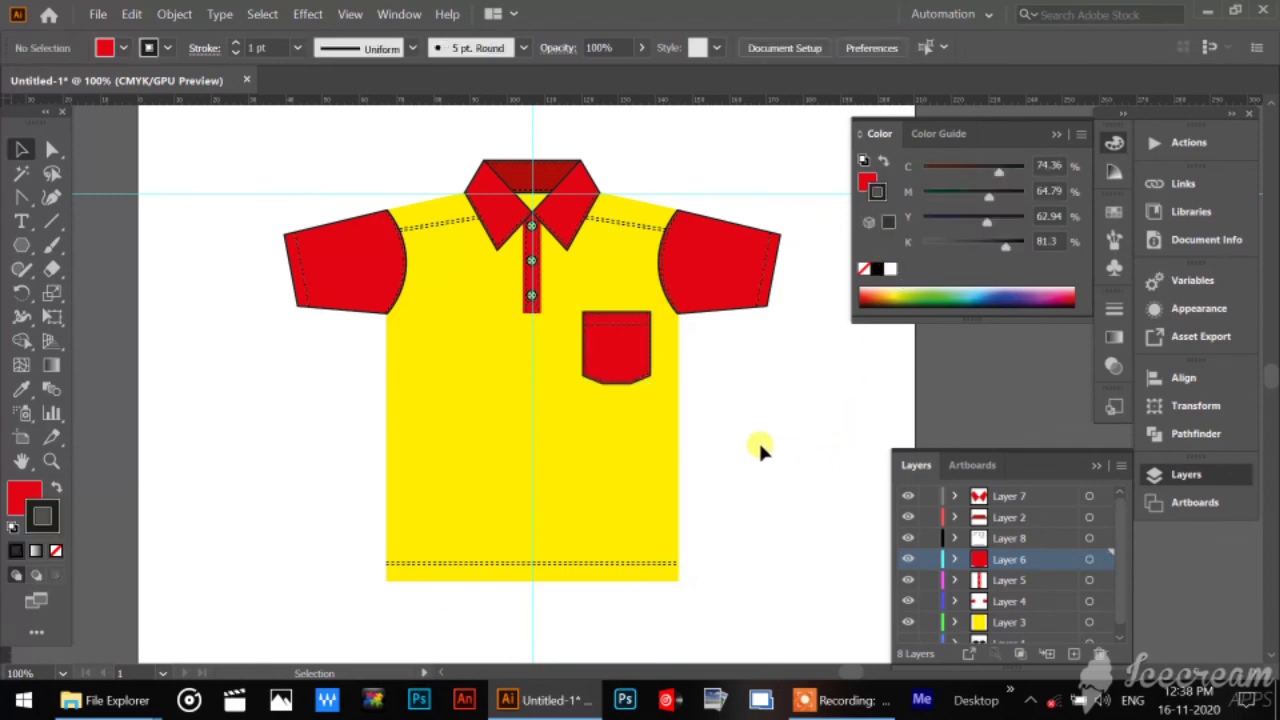
Select the yellow shirt body group.
click(679, 412)
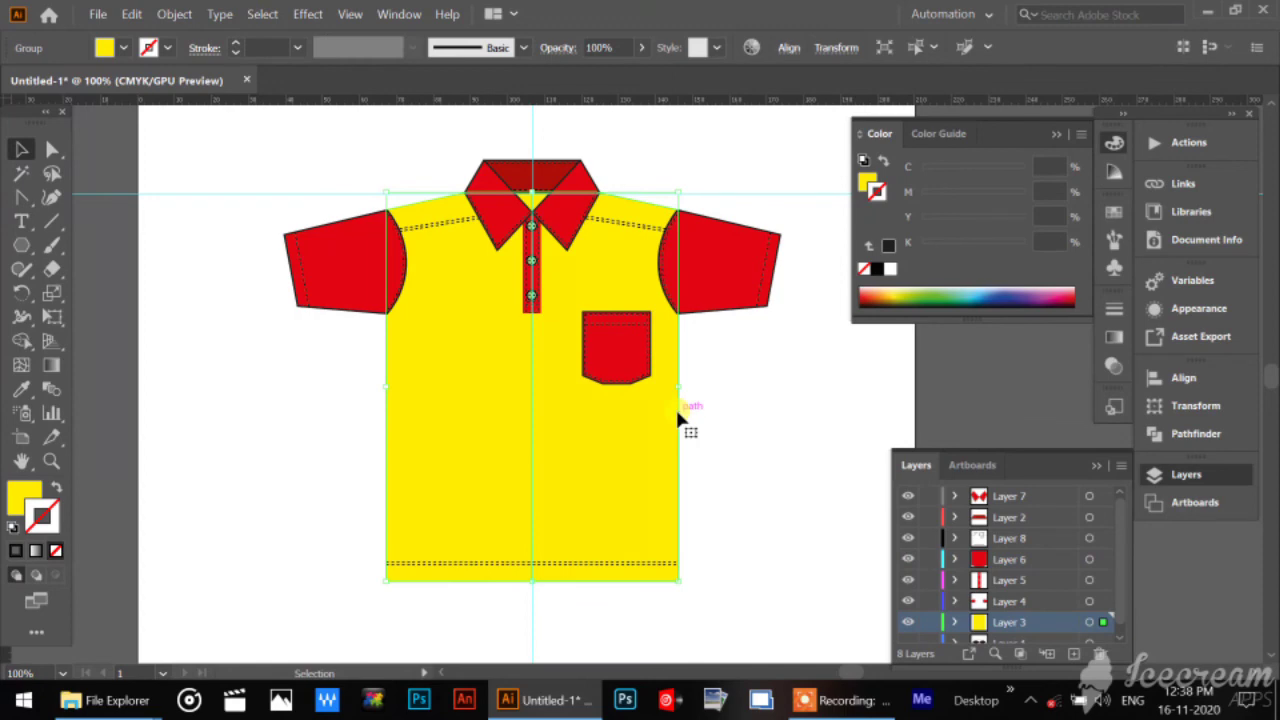
key(a)
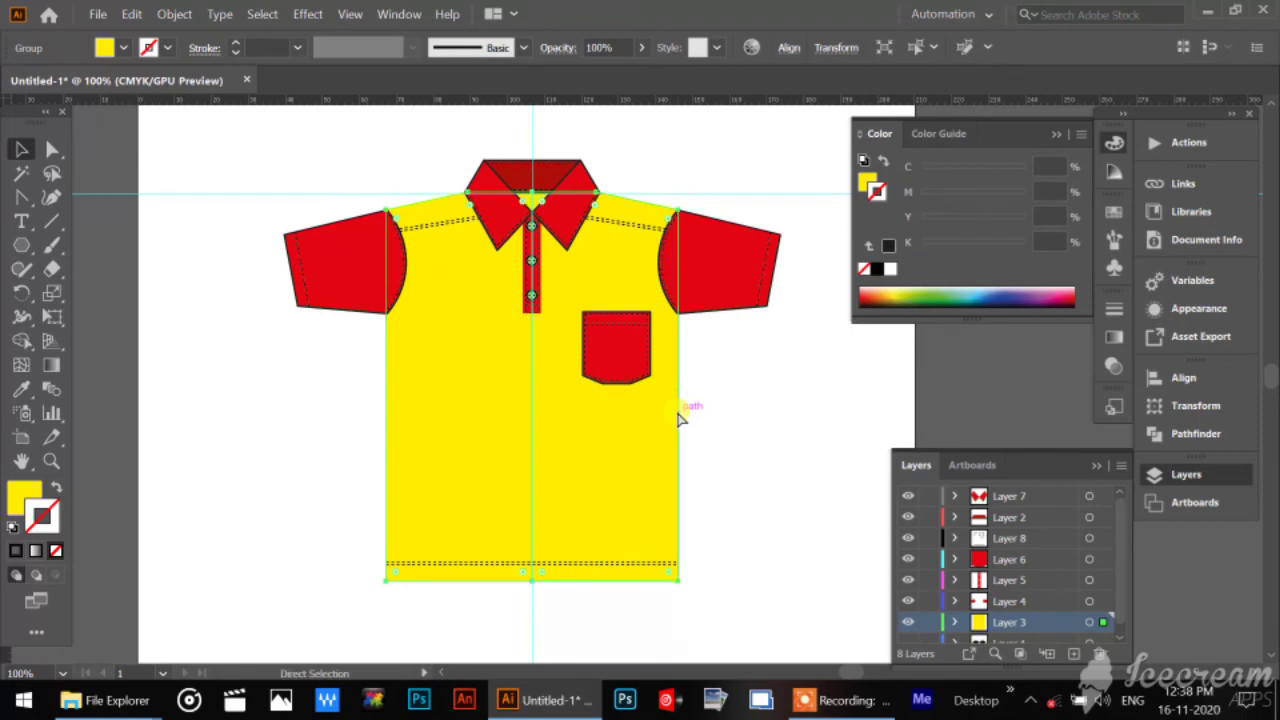
key(v)
drag(772, 417, 436, 455)
key(a)
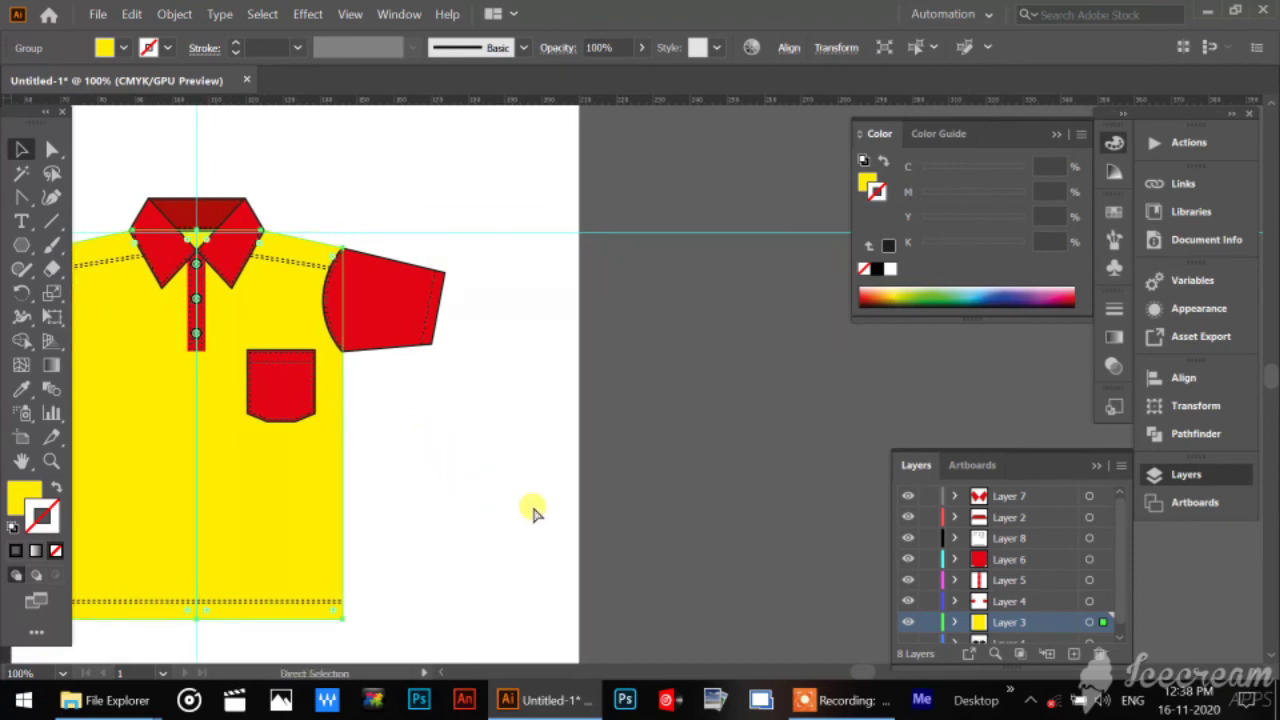
key(v)
drag(250, 506, 770, 500)
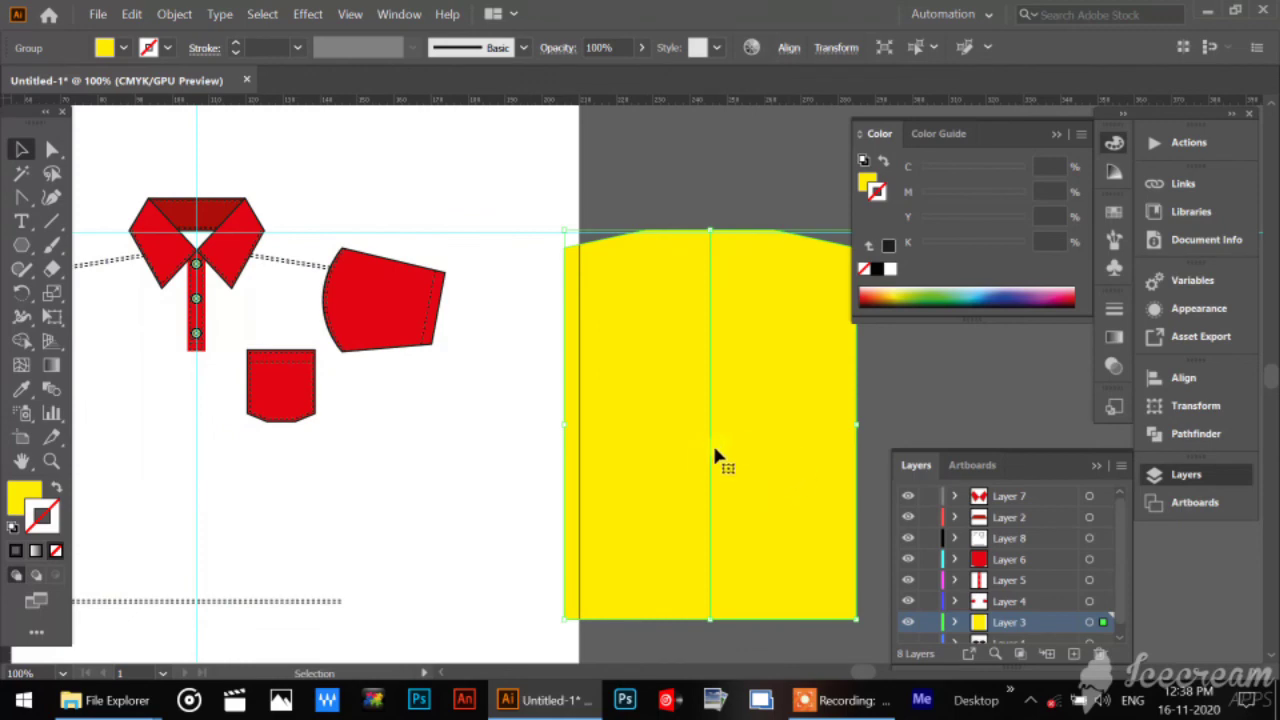
key(ctrl+z)
click(523, 503)
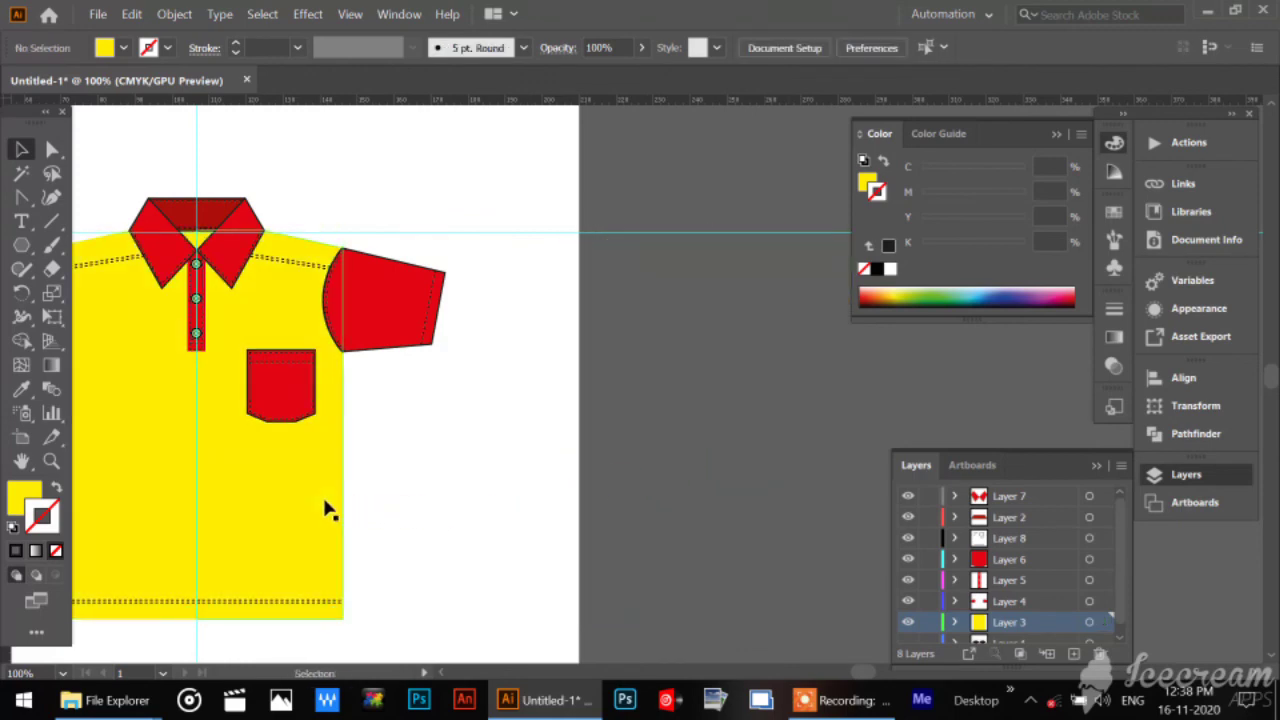
Duplicate the yellow shirt body group to the right of the shirt, and ungroup the copy into its two halves.
drag(325, 510, 815, 512)
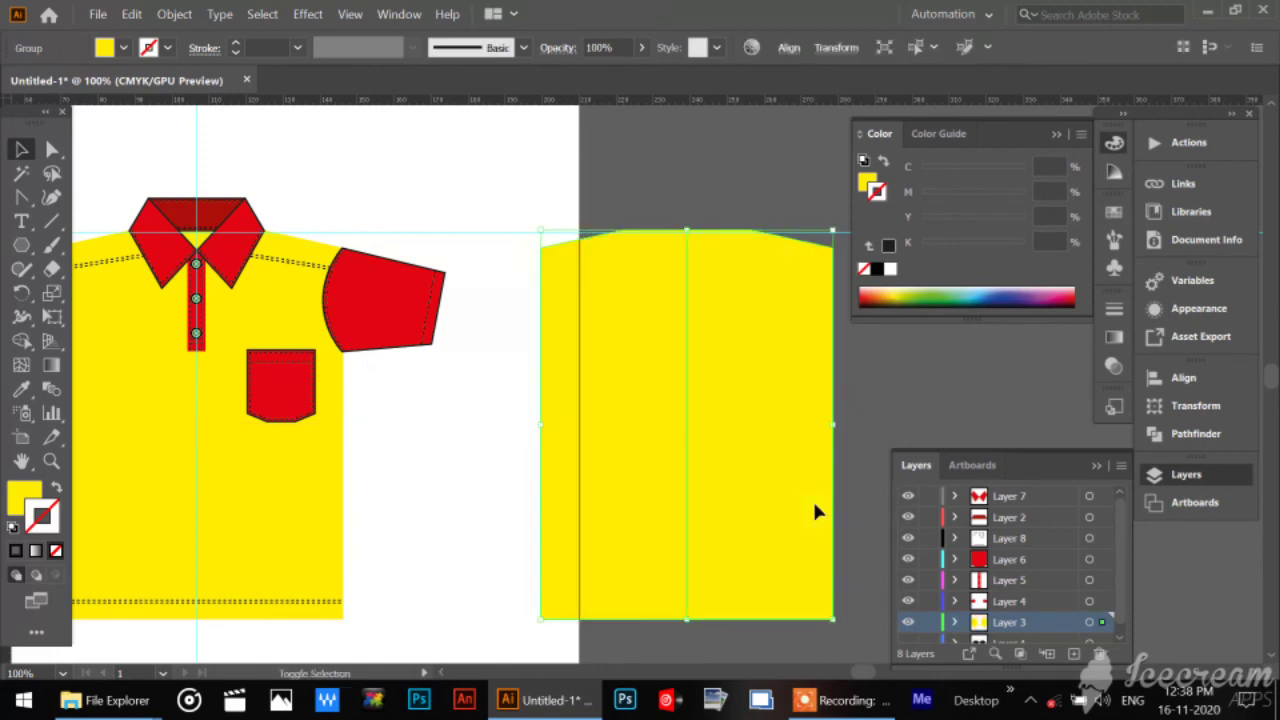
click(51, 460)
click(675, 590)
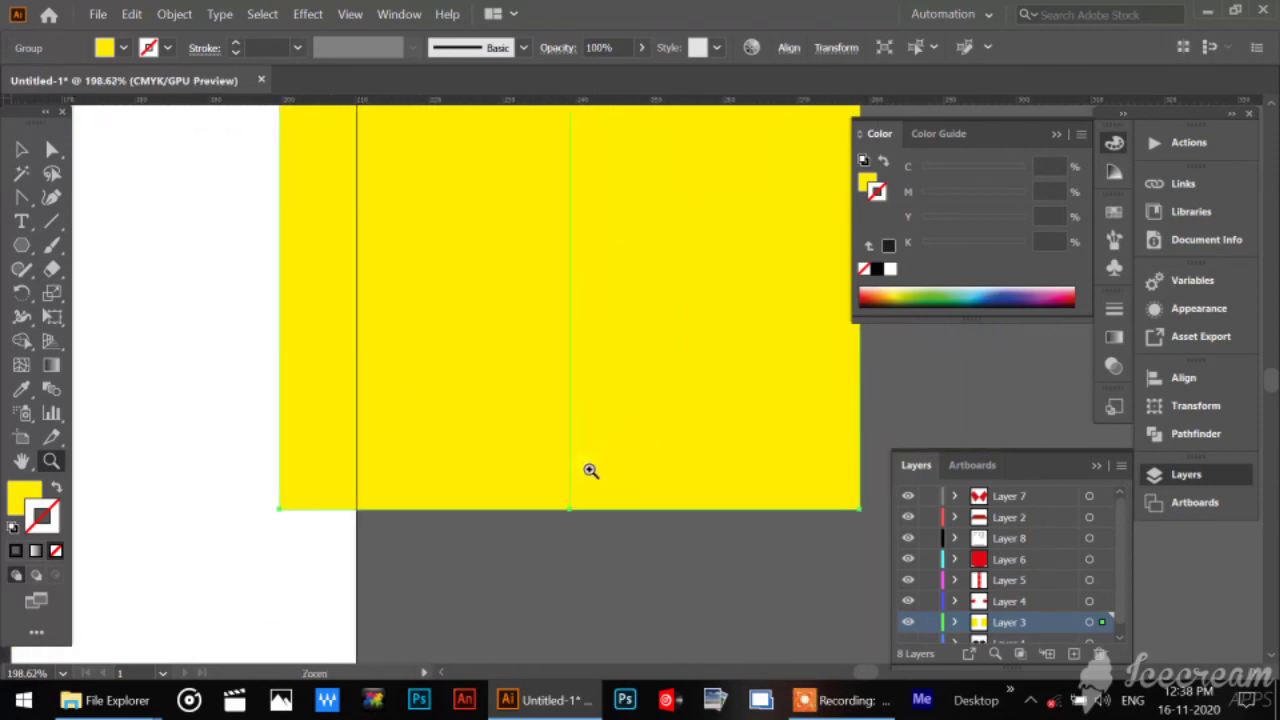
drag(591, 471, 708, 565)
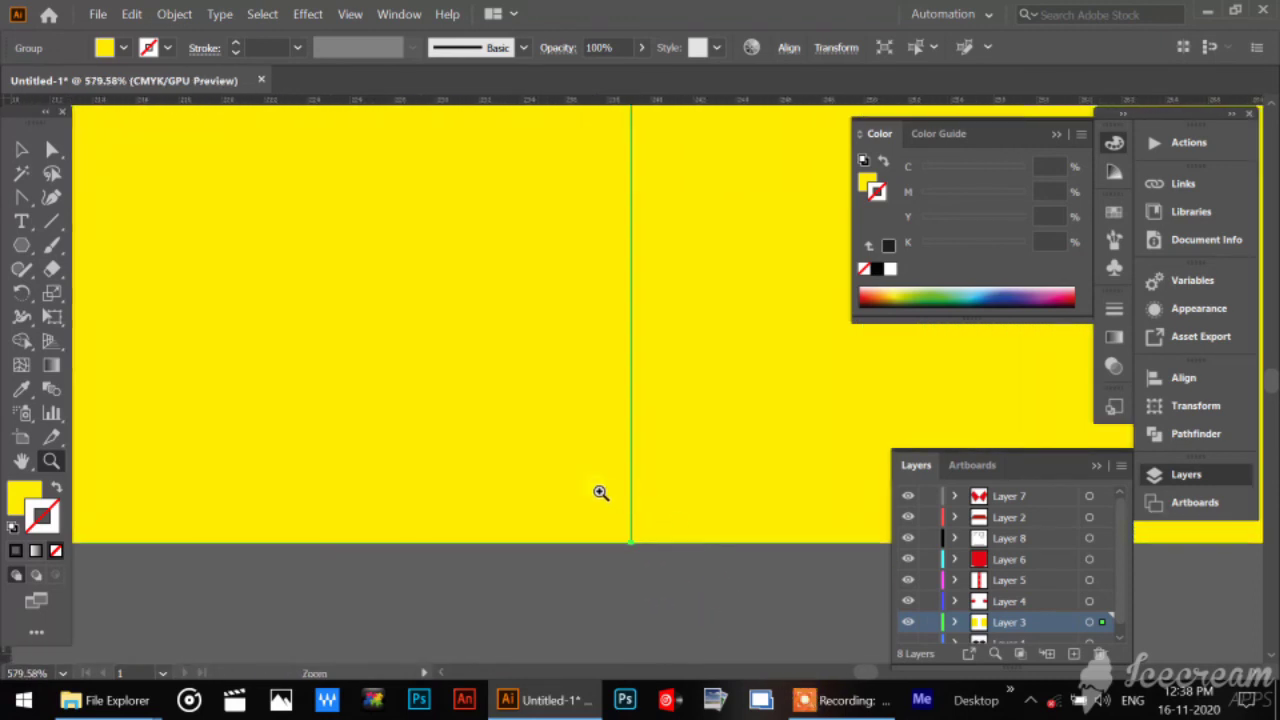
drag(600, 491, 762, 632)
drag(629, 436, 588, 412)
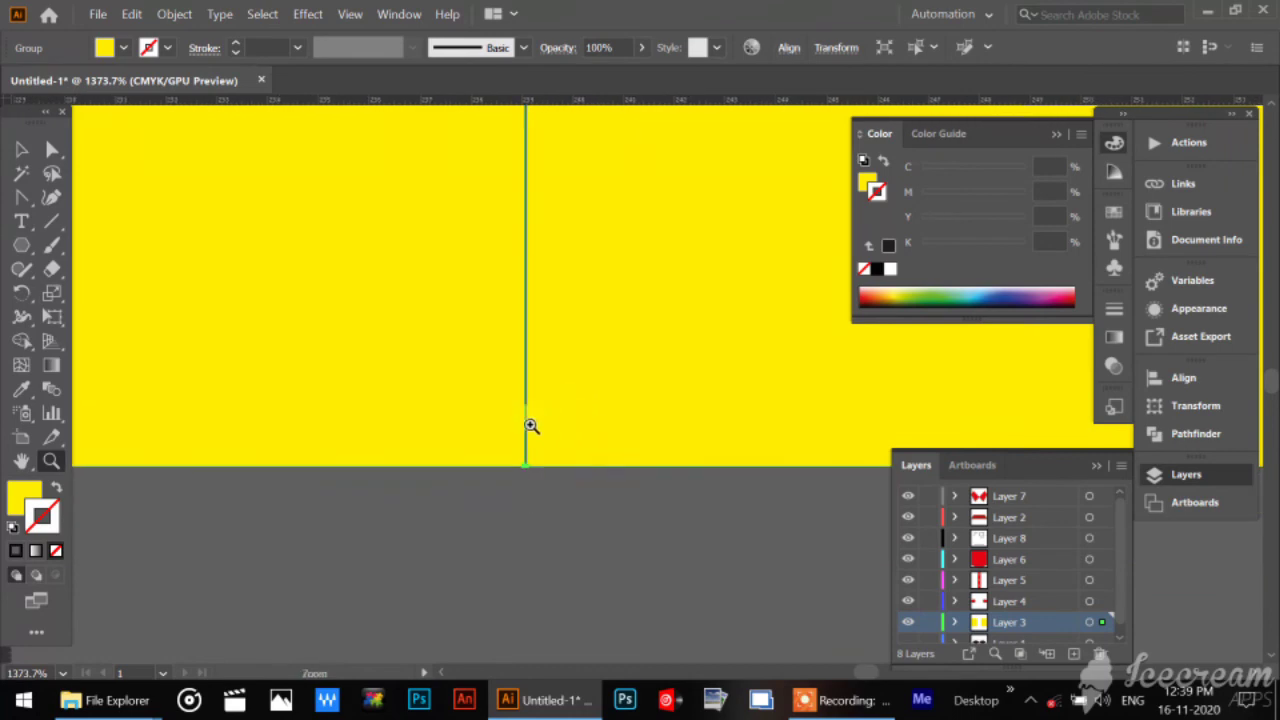
drag(481, 424, 688, 621)
drag(602, 533, 706, 614)
click(32, 147)
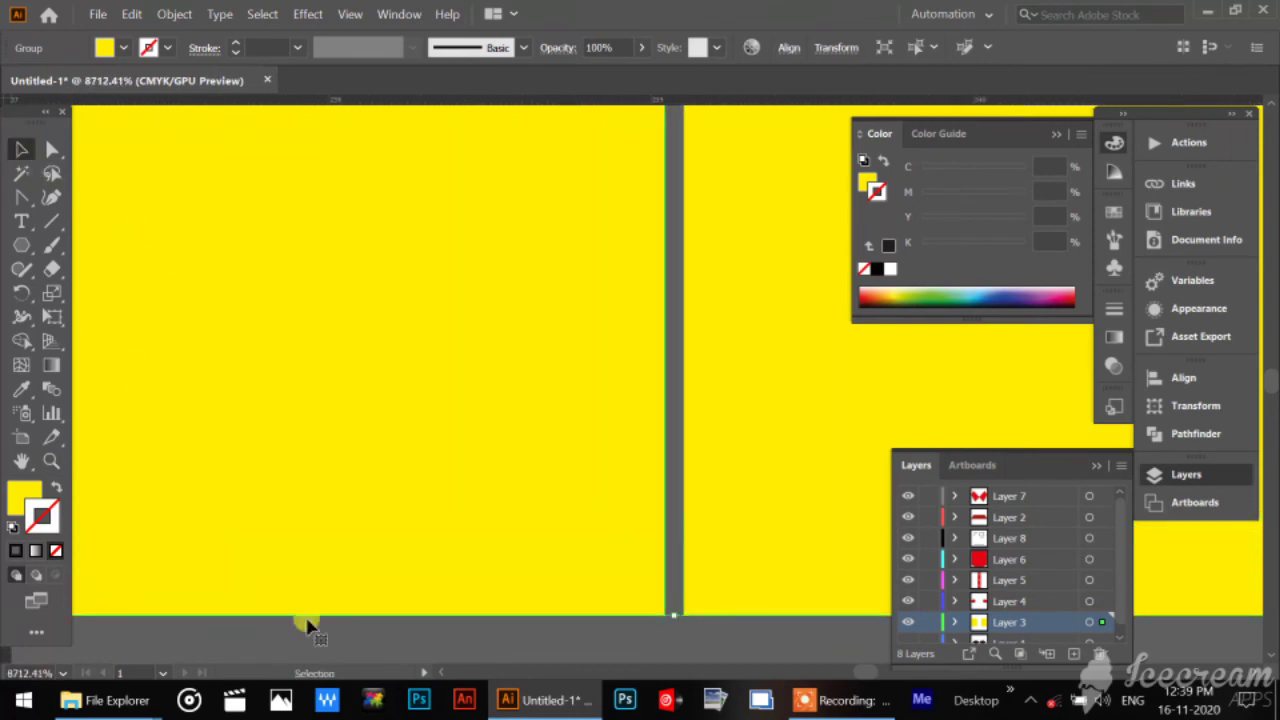
click(353, 638)
right_click(407, 370)
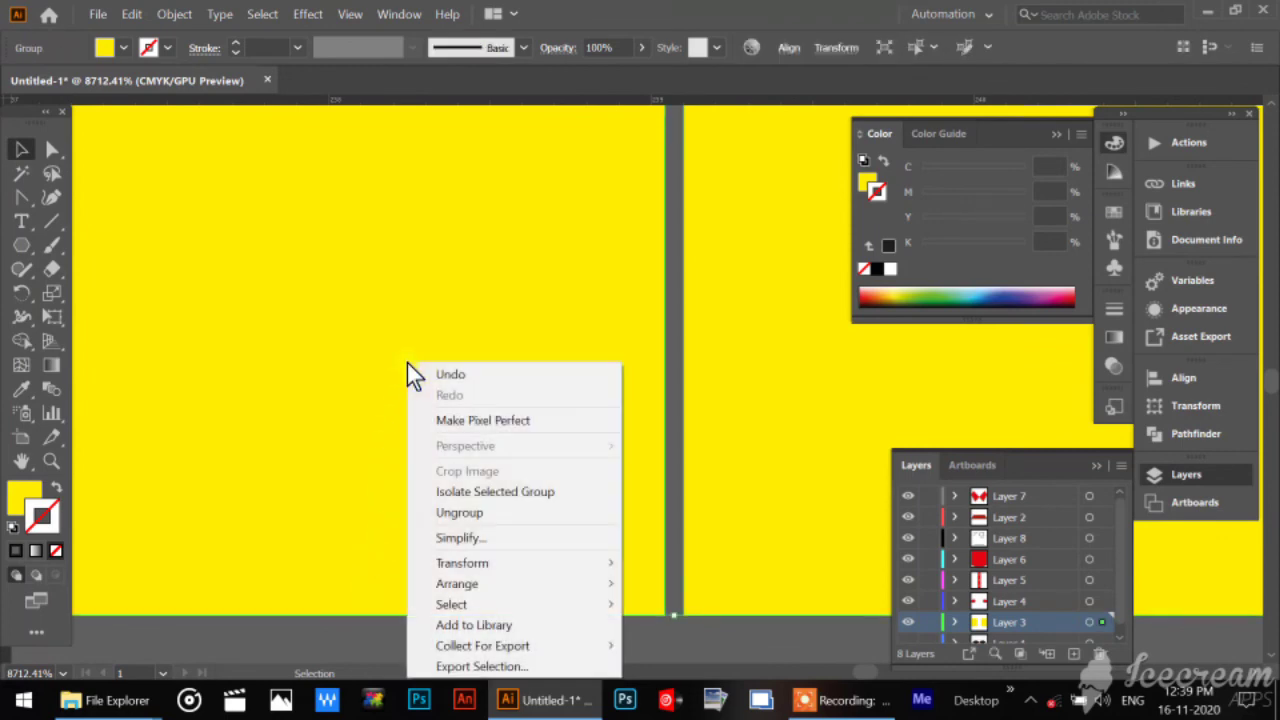
click(490, 513)
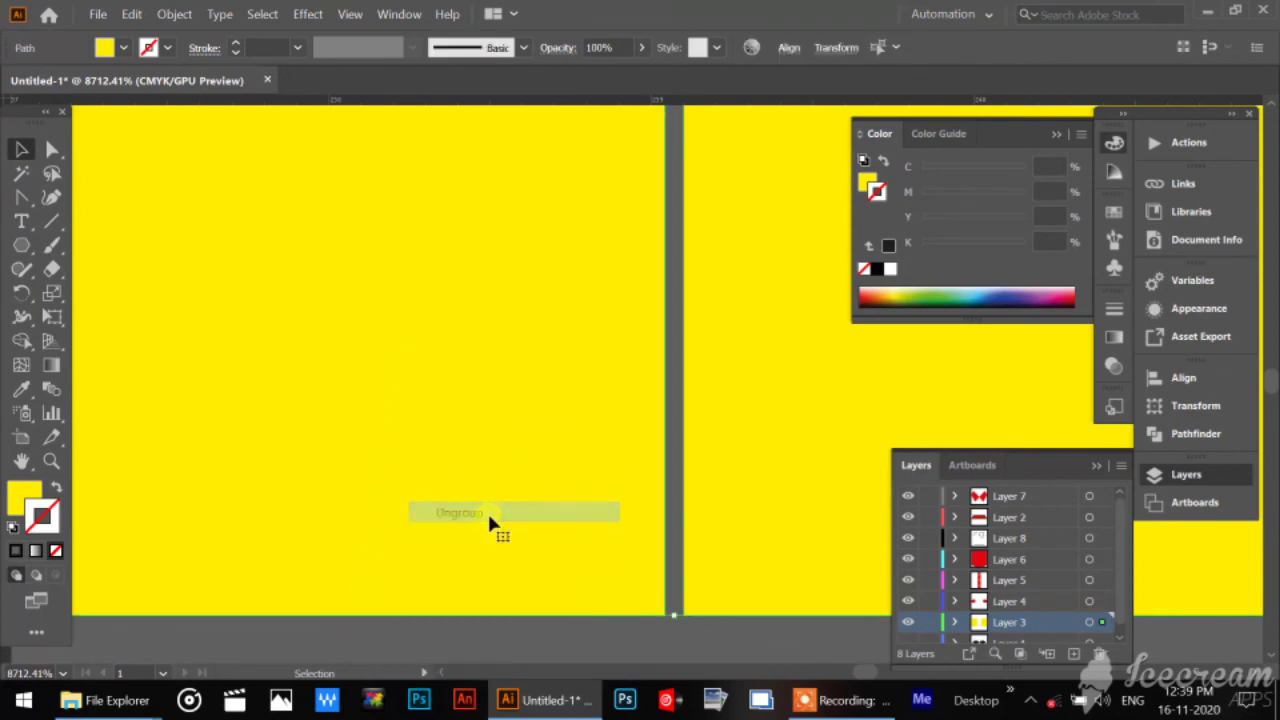
click(650, 655)
Nudge the right half of the yellow body copy two steps left so it overlaps the left half, and deselect it.
click(623, 503)
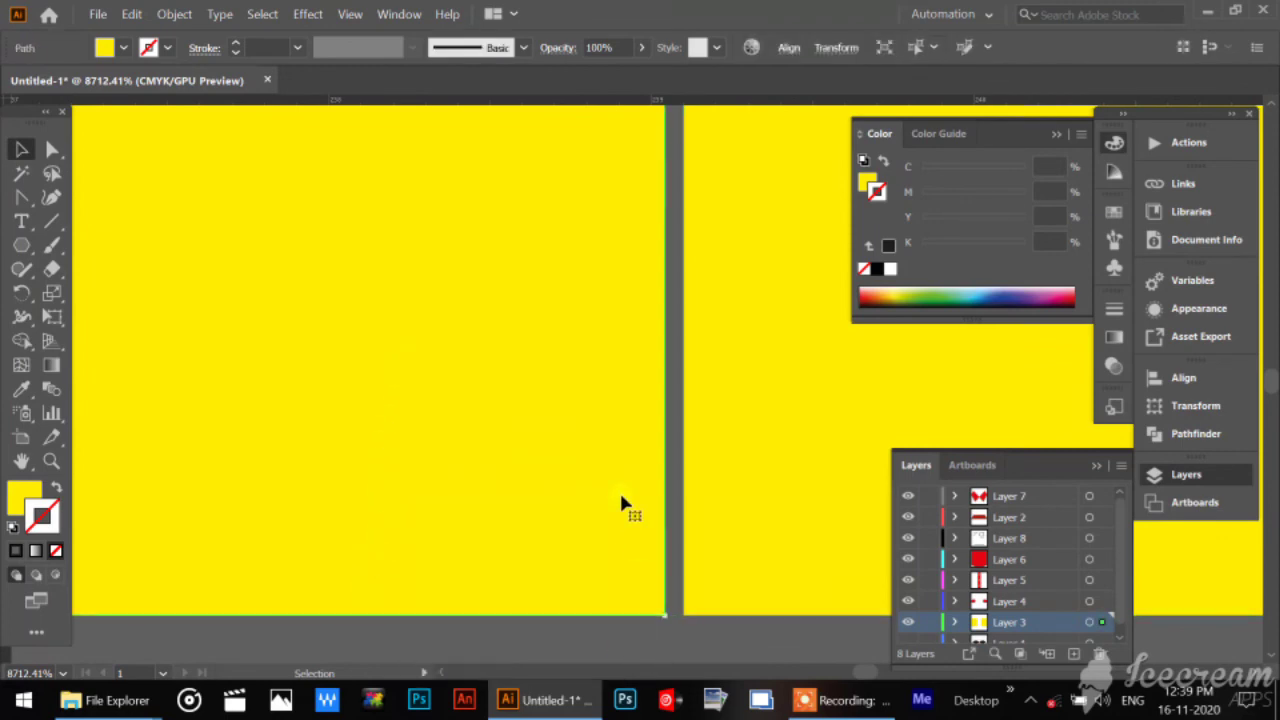
click(737, 497)
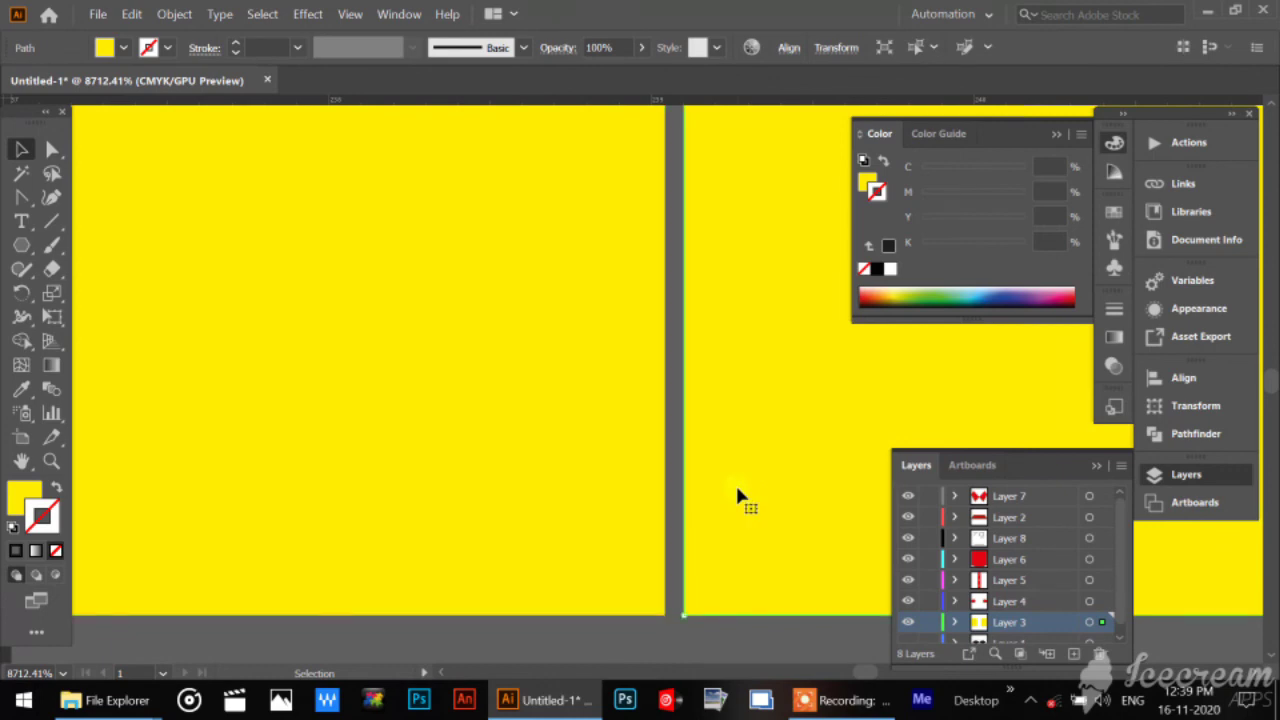
key(Left)
key(Left)
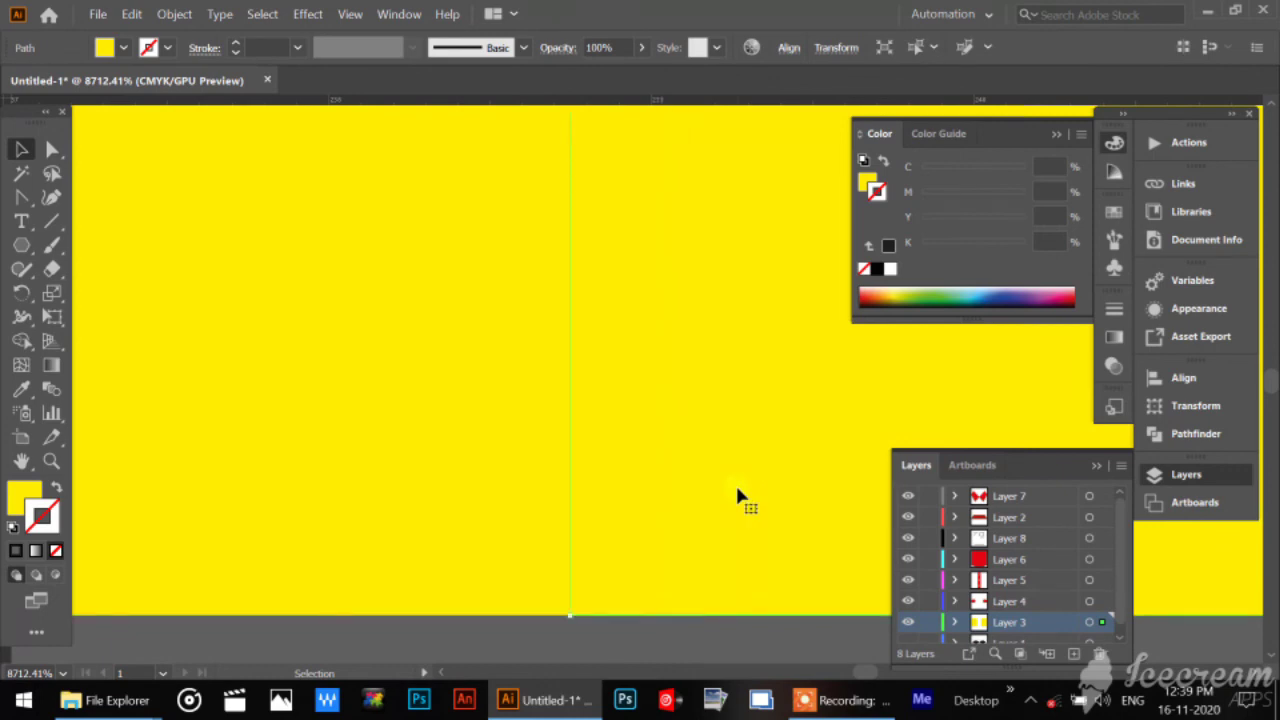
key(ctrl+shift+a)
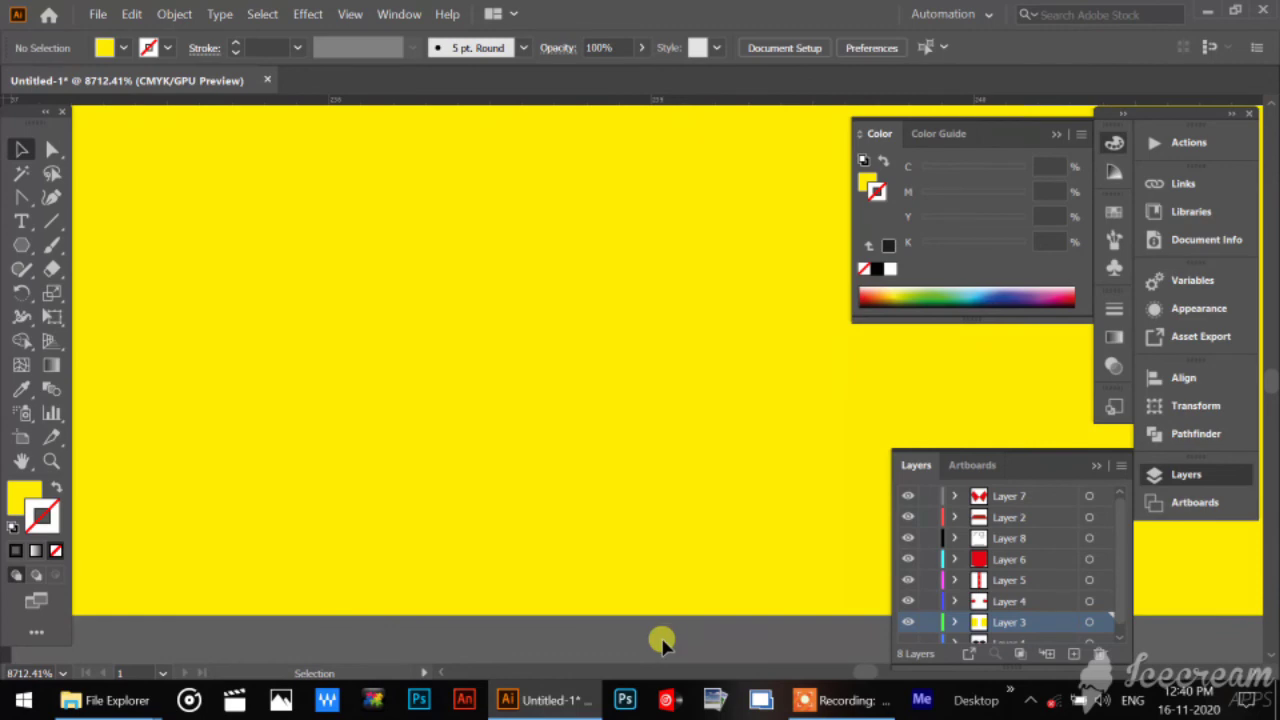
Unite both halves of the yellow body copy into one shape with Pathfinder.
click(694, 603)
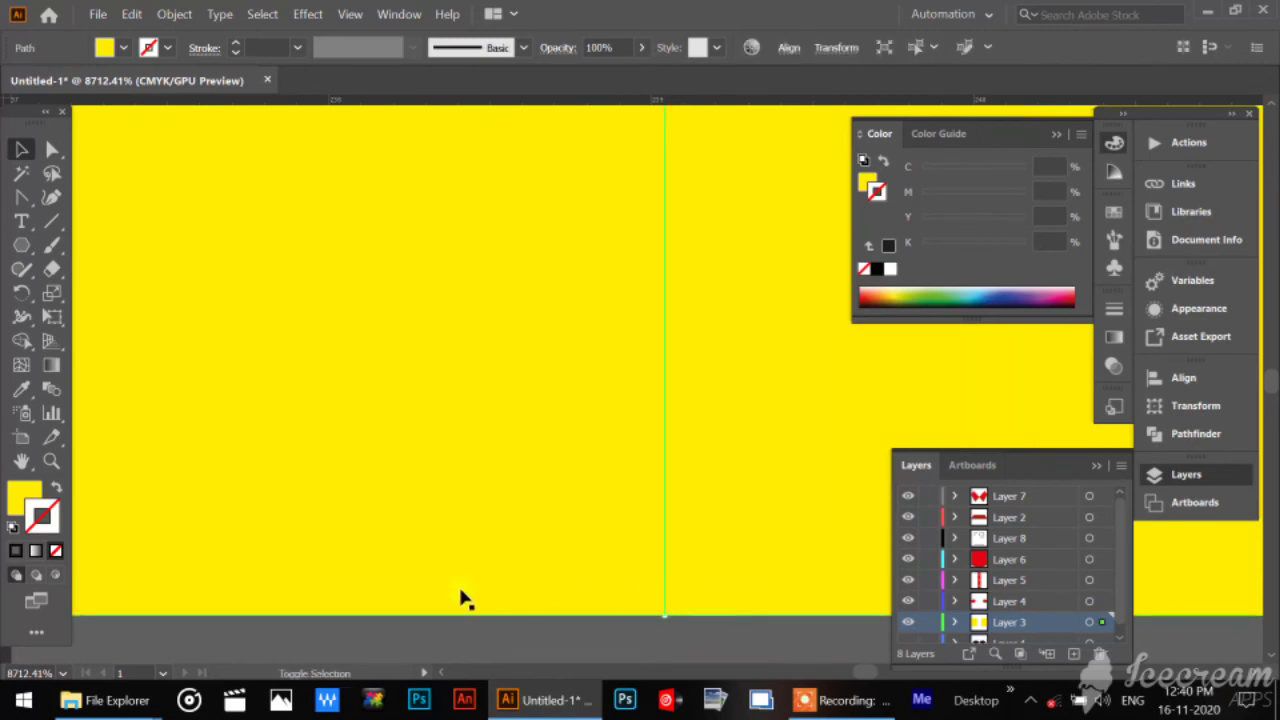
click(398, 14)
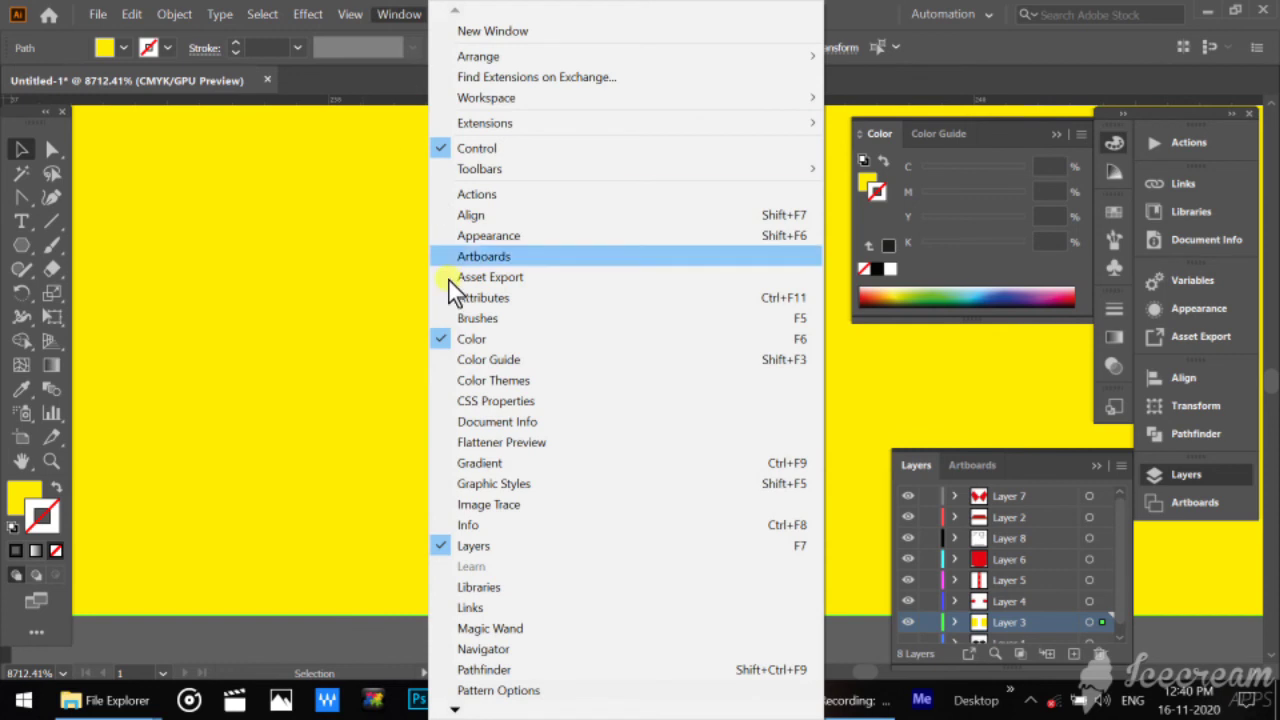
click(486, 670)
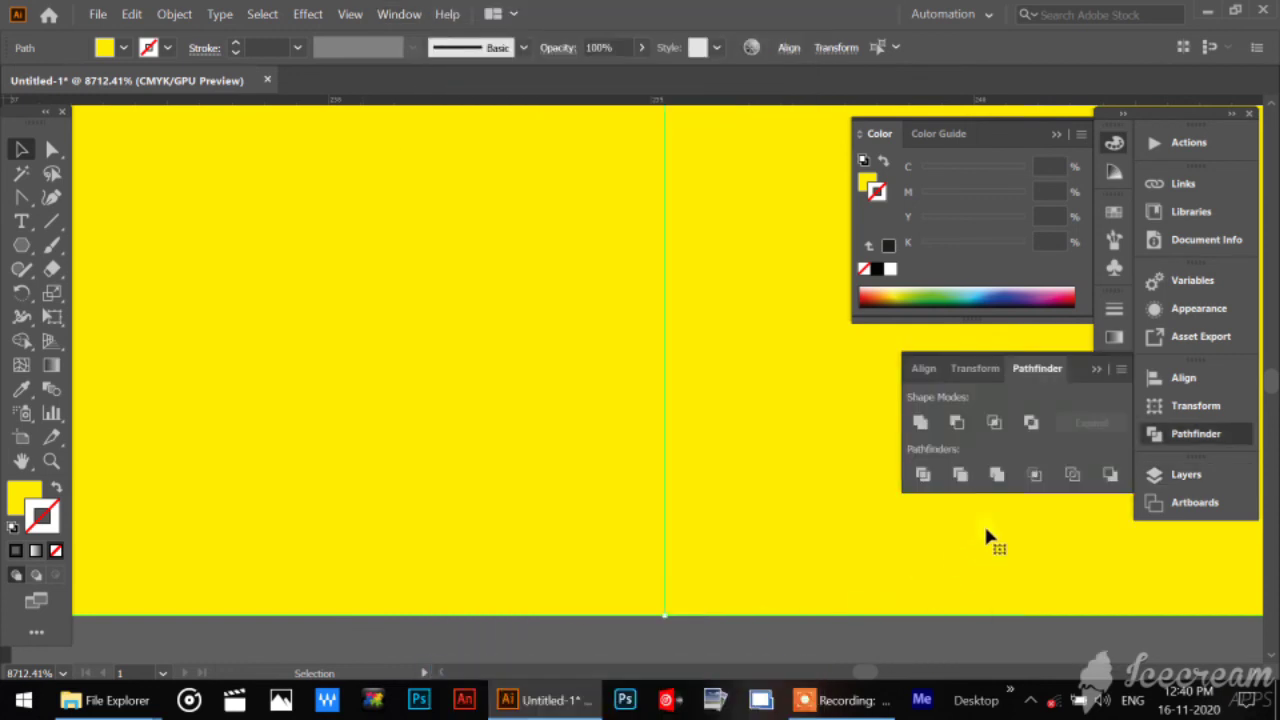
click(918, 428)
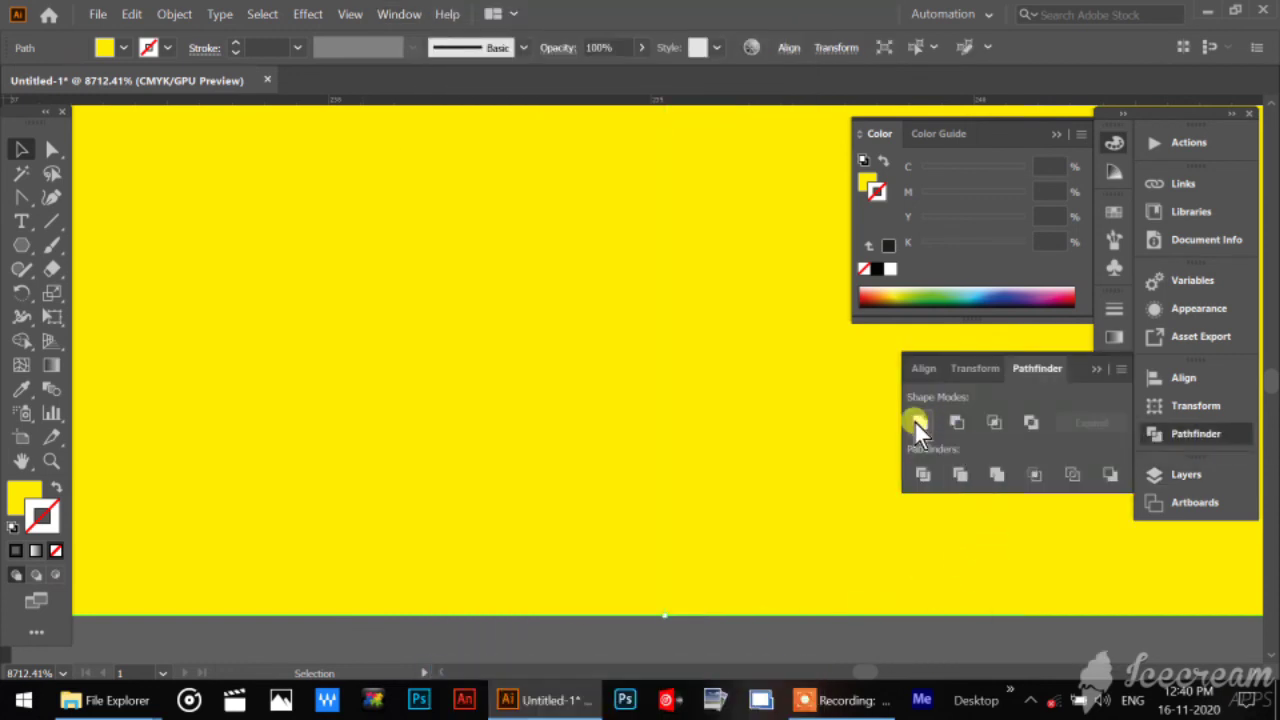
click(757, 637)
click(712, 598)
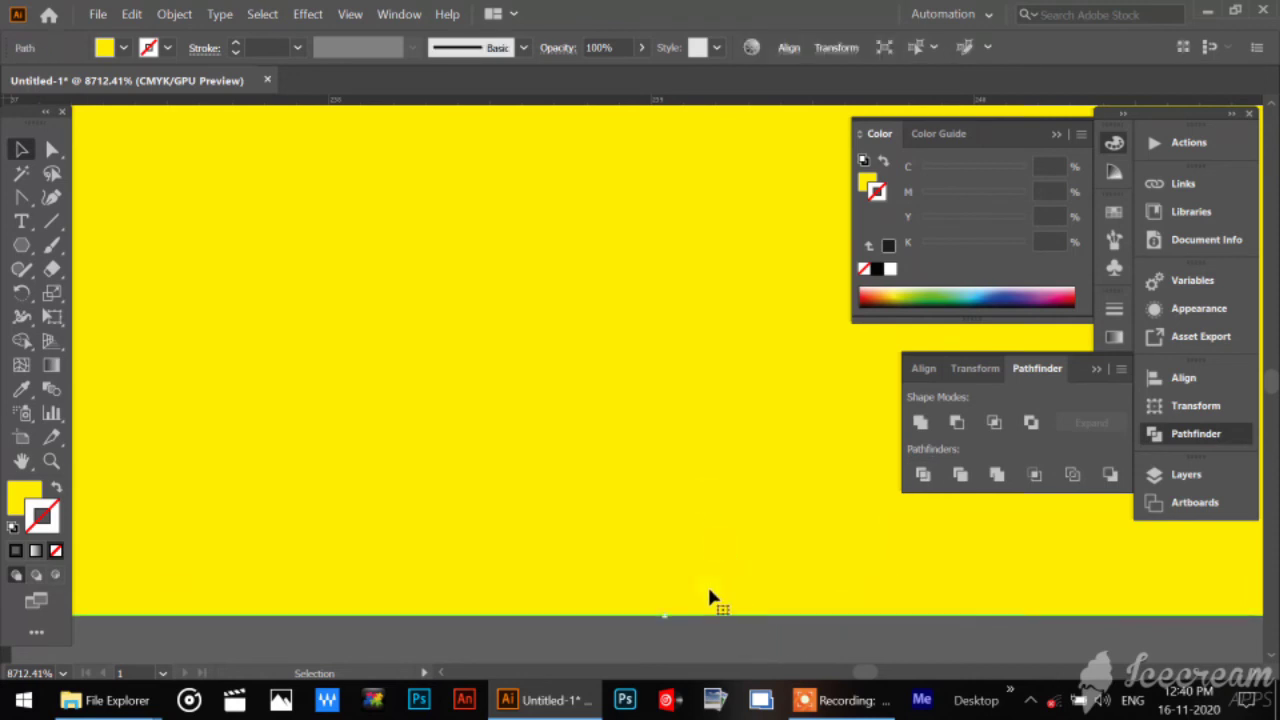
Compare the united copy's lower edge with the centre seam of the original shirt body at the hem.
key(space)
drag(190, 517, 1092, 386)
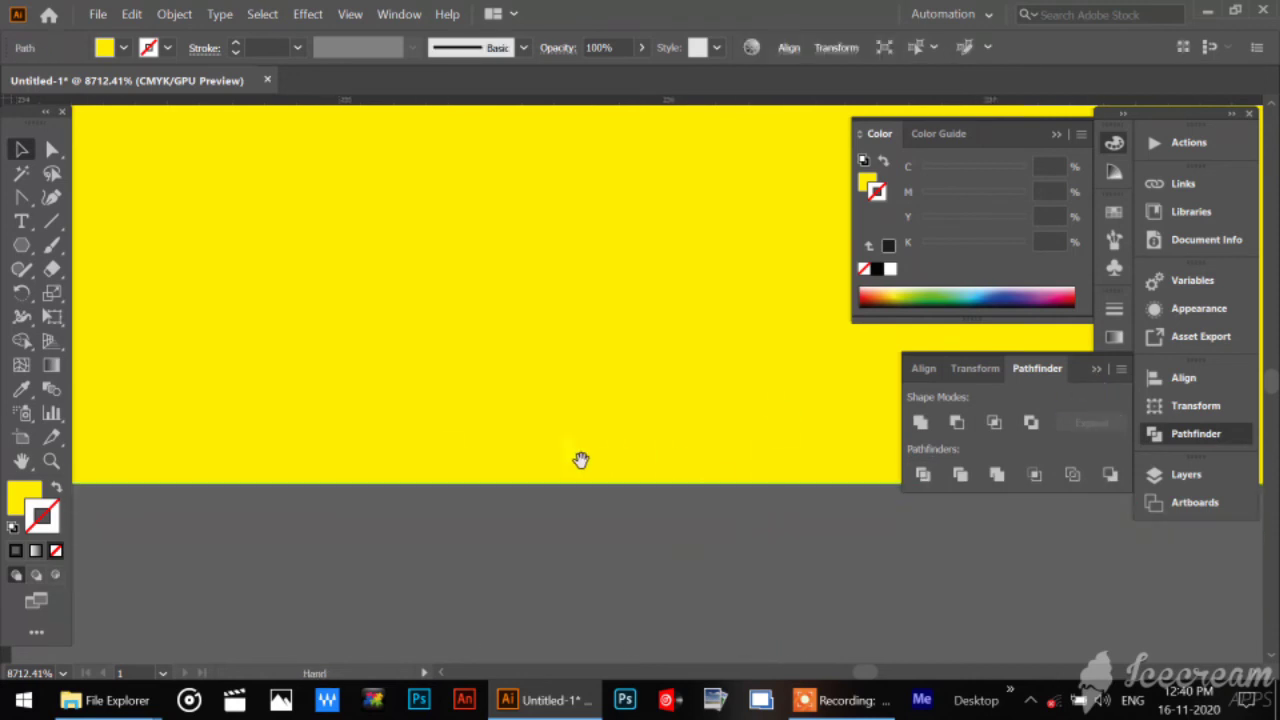
drag(218, 489, 1137, 485)
drag(345, 462, 1135, 519)
drag(330, 482, 1150, 484)
double_click(20, 461)
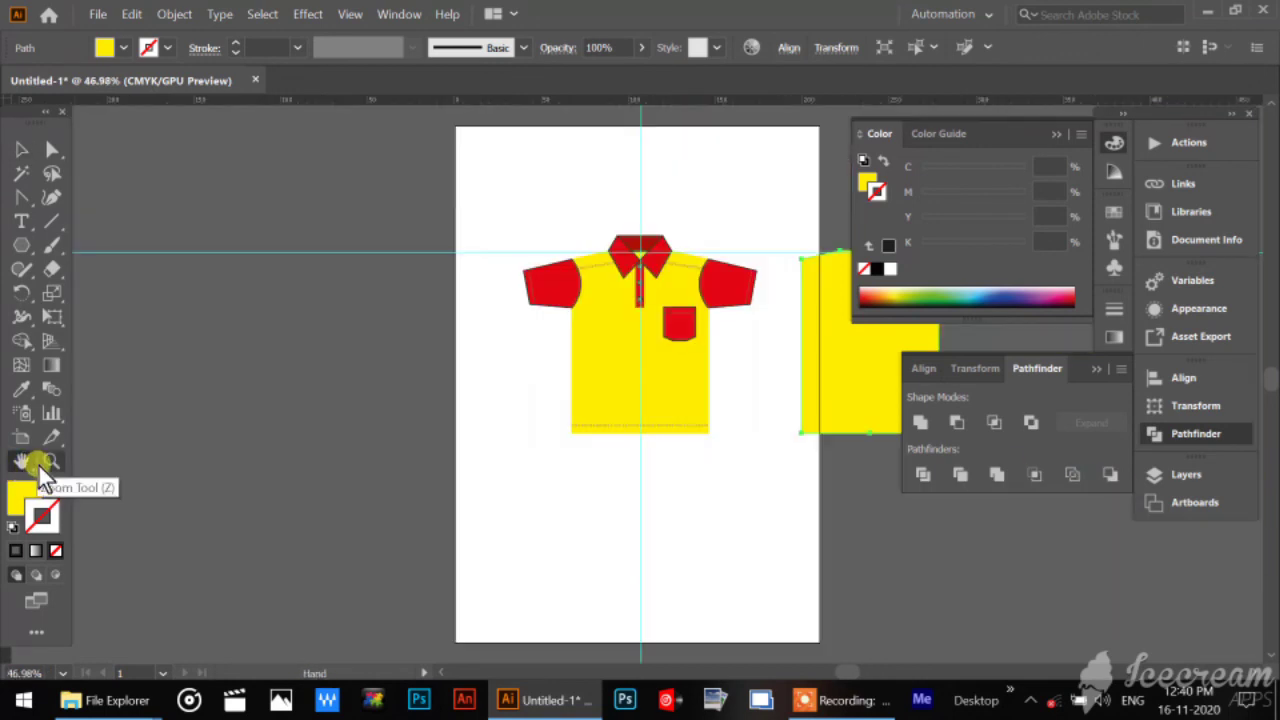
click(51, 461)
drag(563, 380, 509, 468)
key(space)
drag(585, 513, 743, 603)
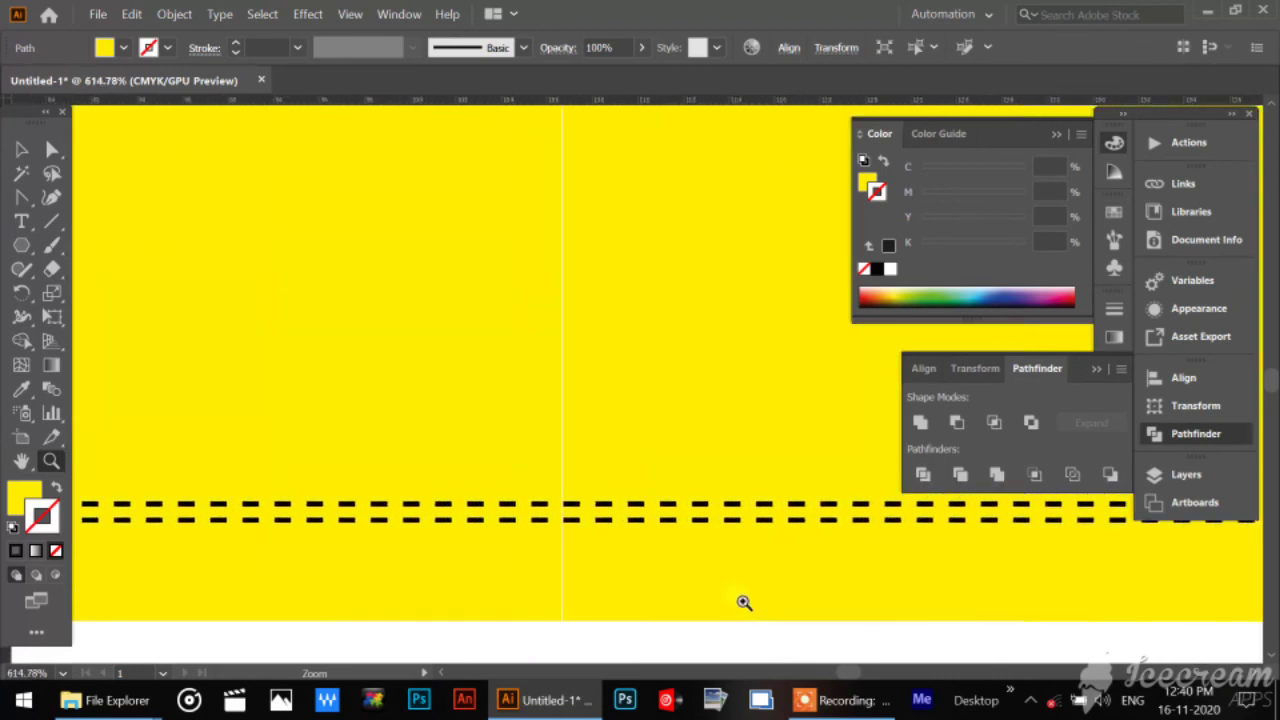
drag(500, 594, 748, 648)
key(space)
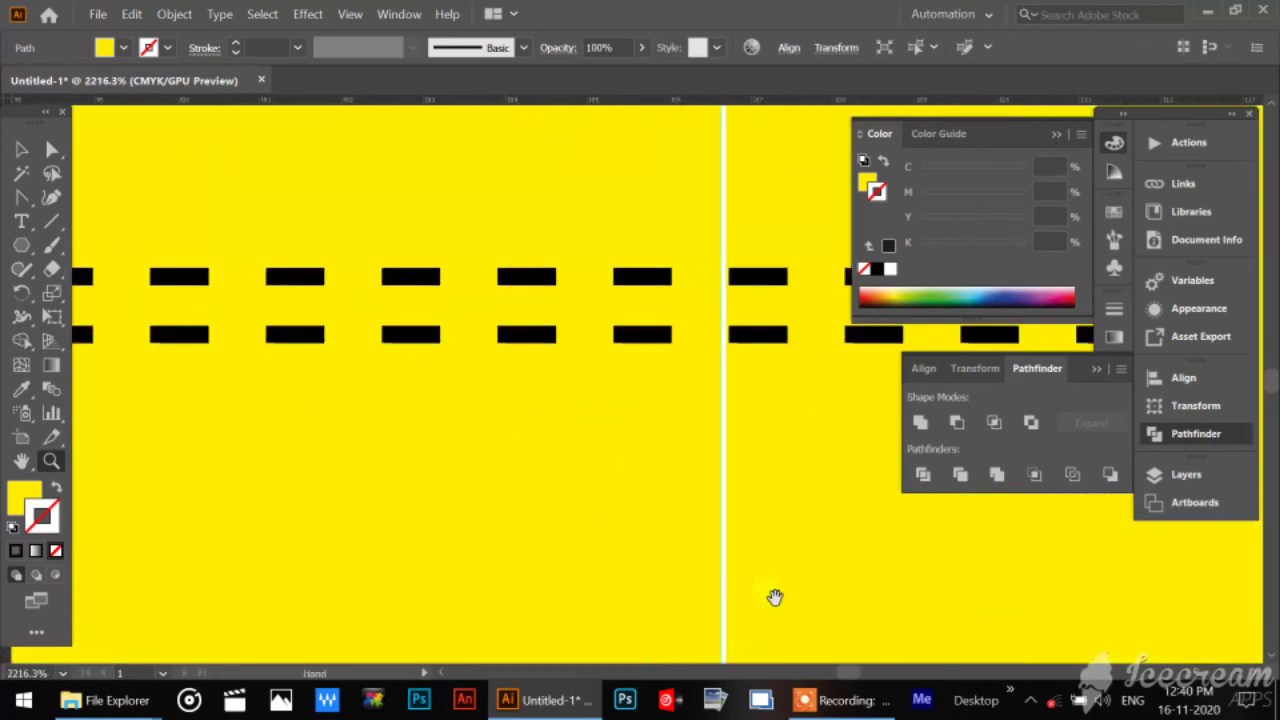
drag(775, 598, 622, 406)
drag(527, 424, 649, 501)
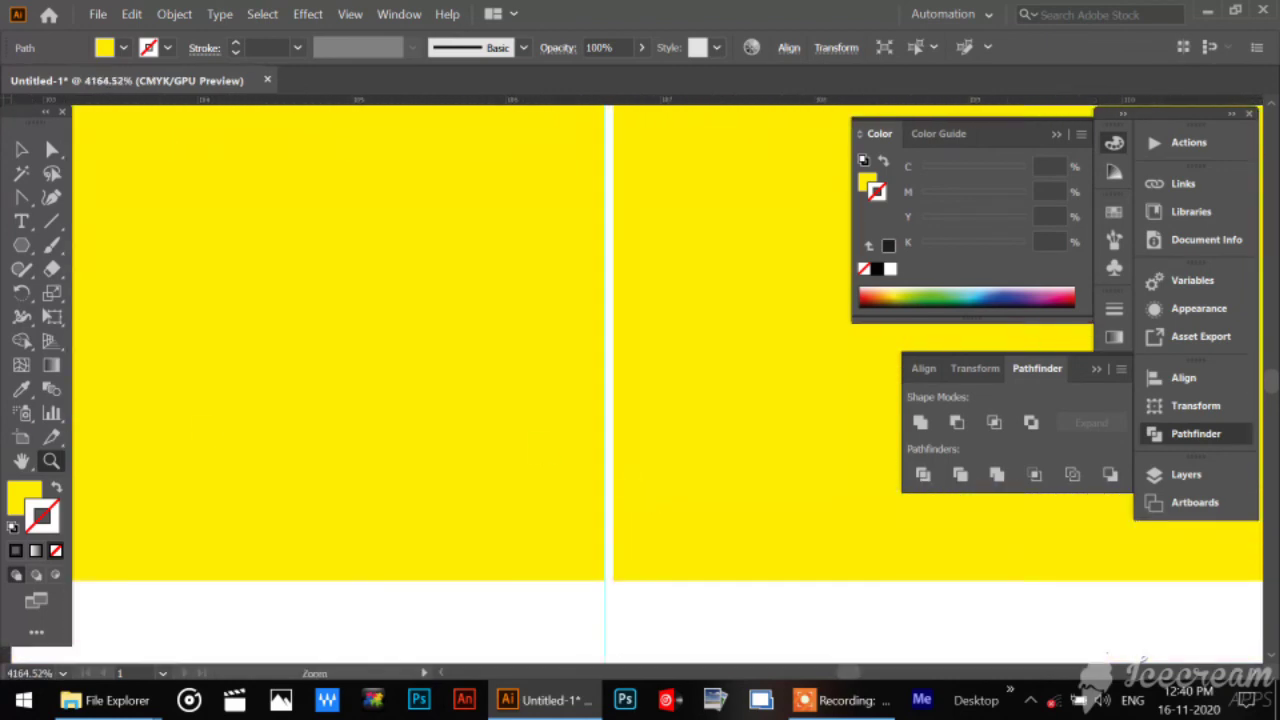
double_click(21, 460)
Ungroup the original yellow shirt body into its two halves and deselect them.
click(21, 149)
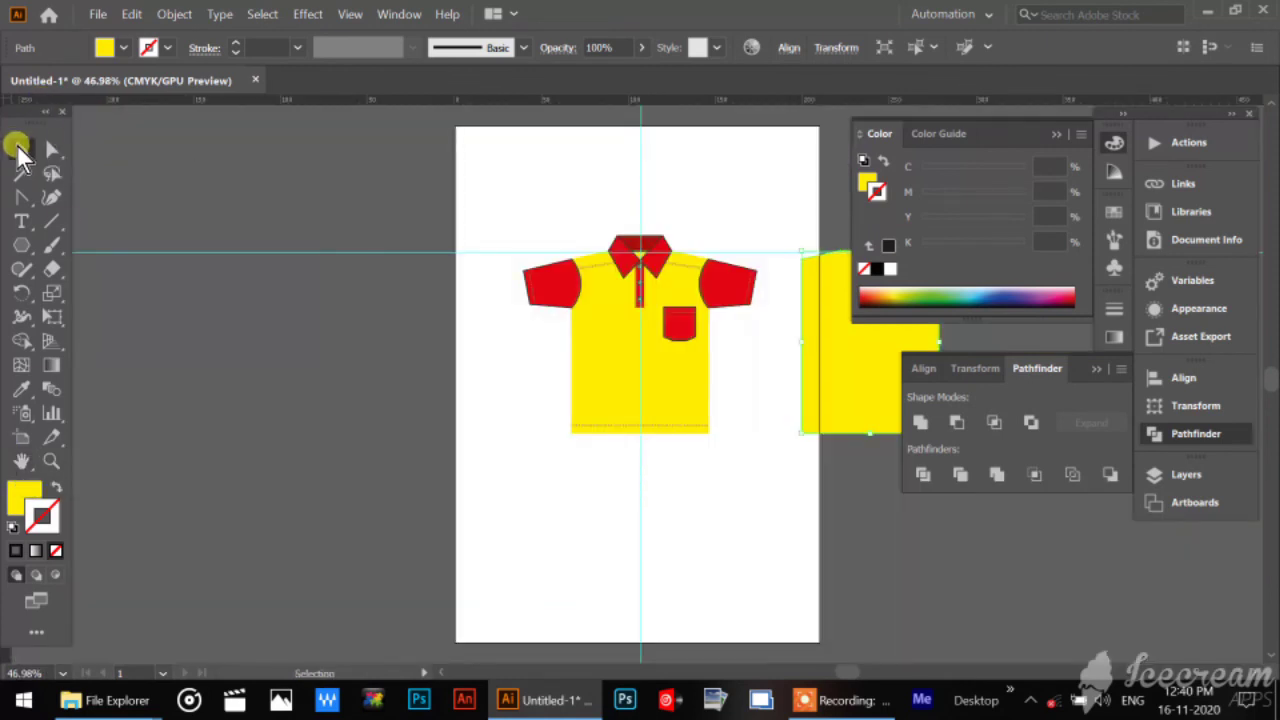
click(222, 265)
right_click(592, 373)
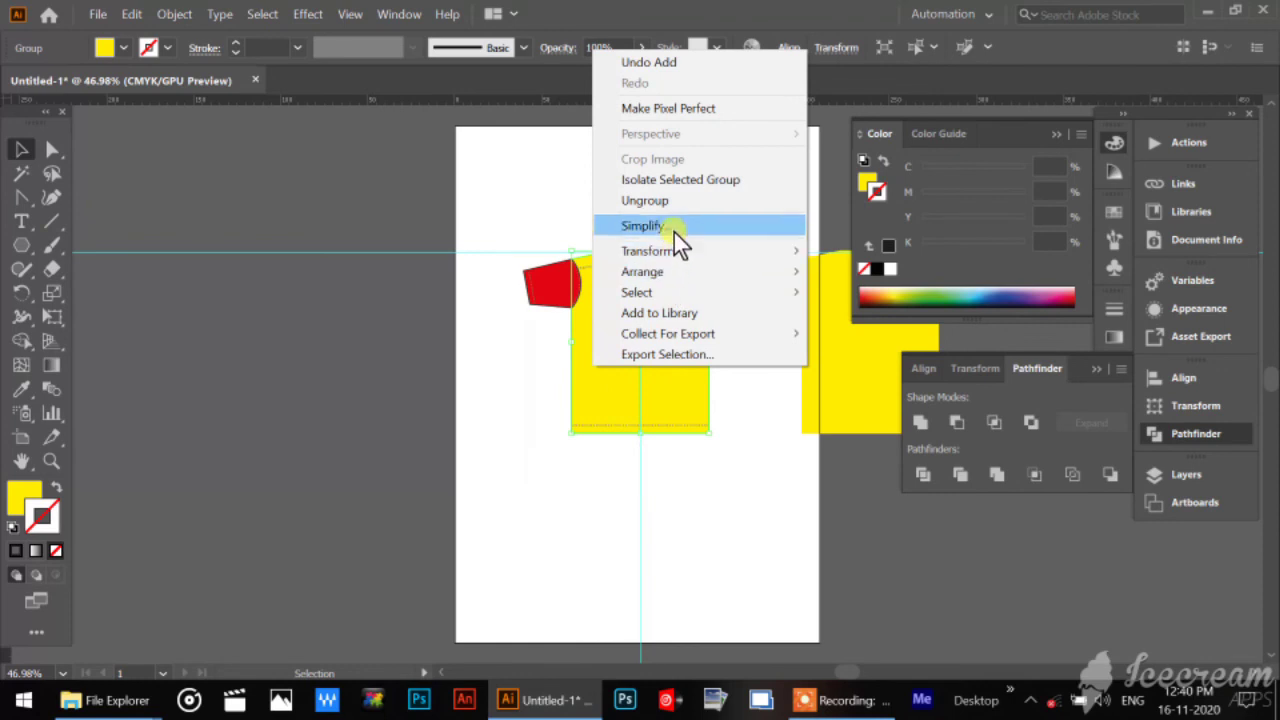
click(676, 205)
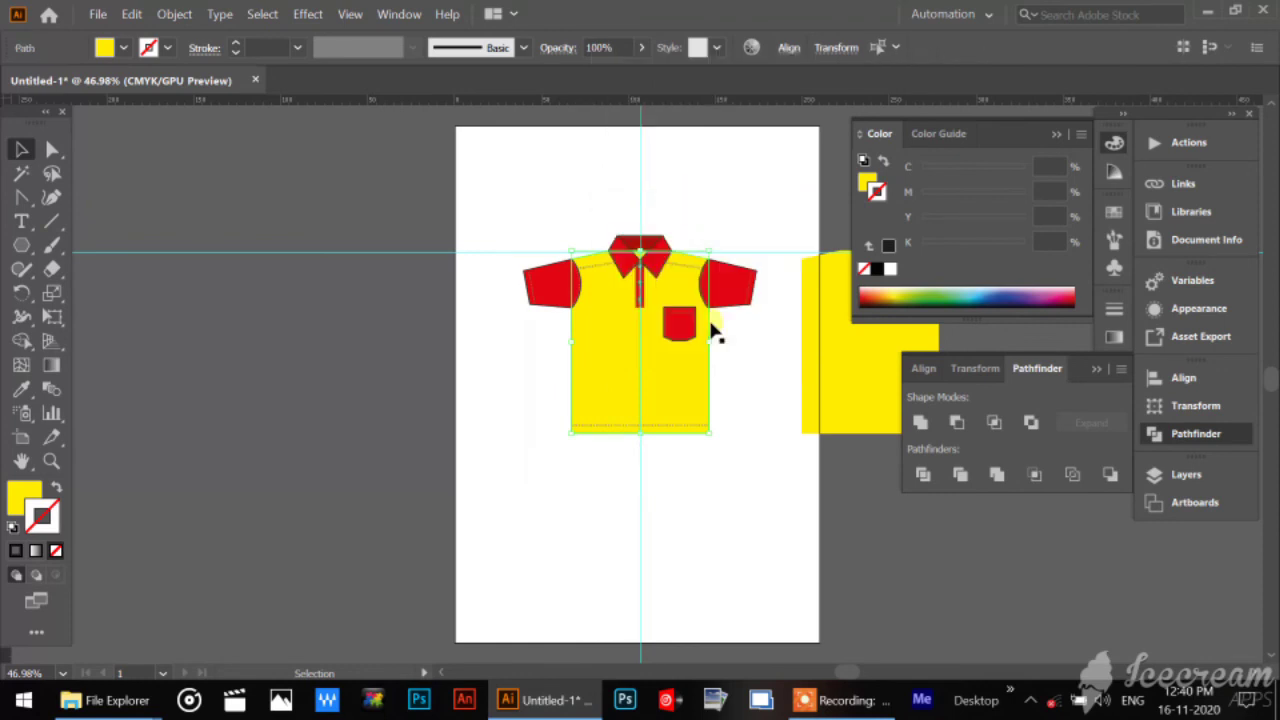
click(670, 558)
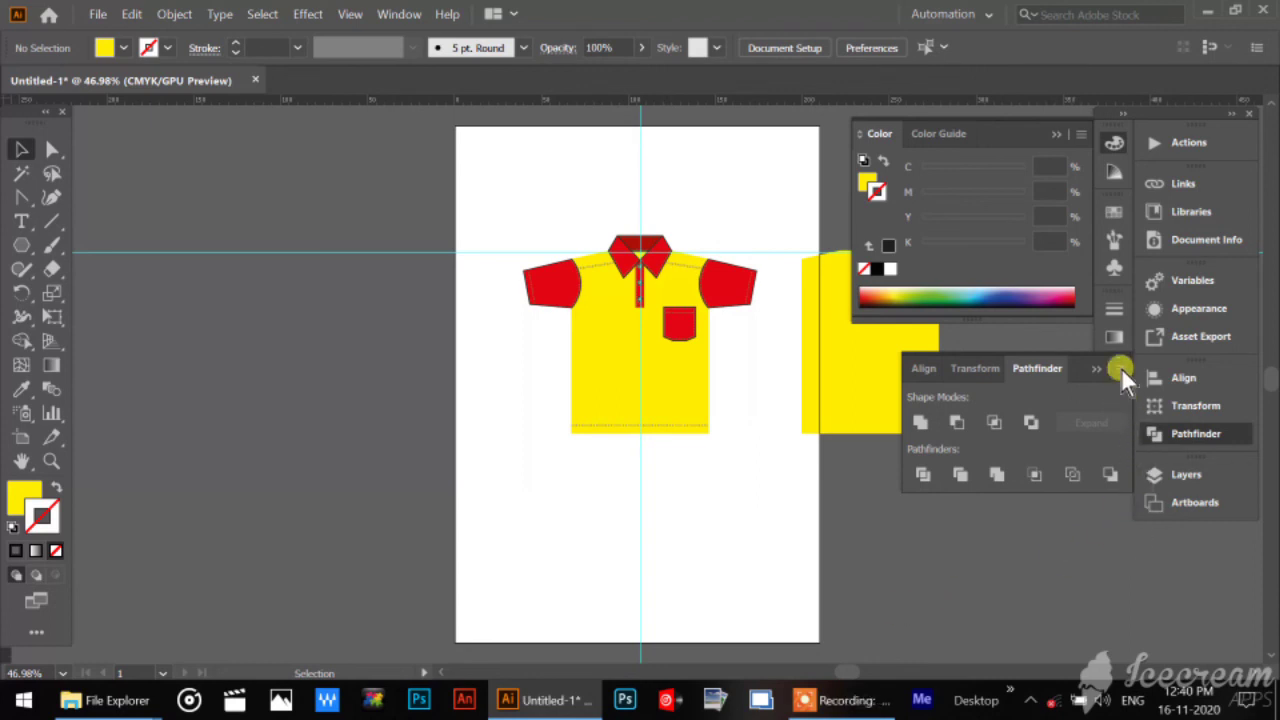
Hide every layer except Layer 3 and delete the yellow body copy beside the shirt.
click(1160, 476)
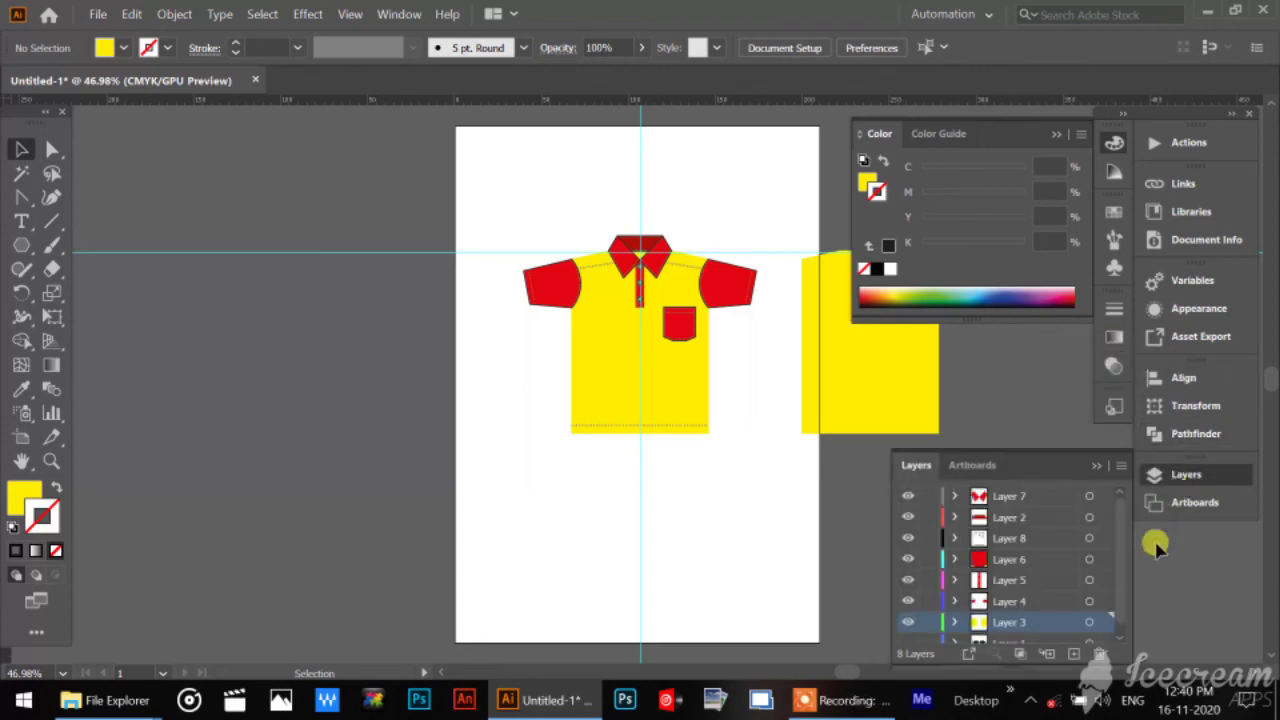
drag(908, 622, 903, 471)
click(856, 374)
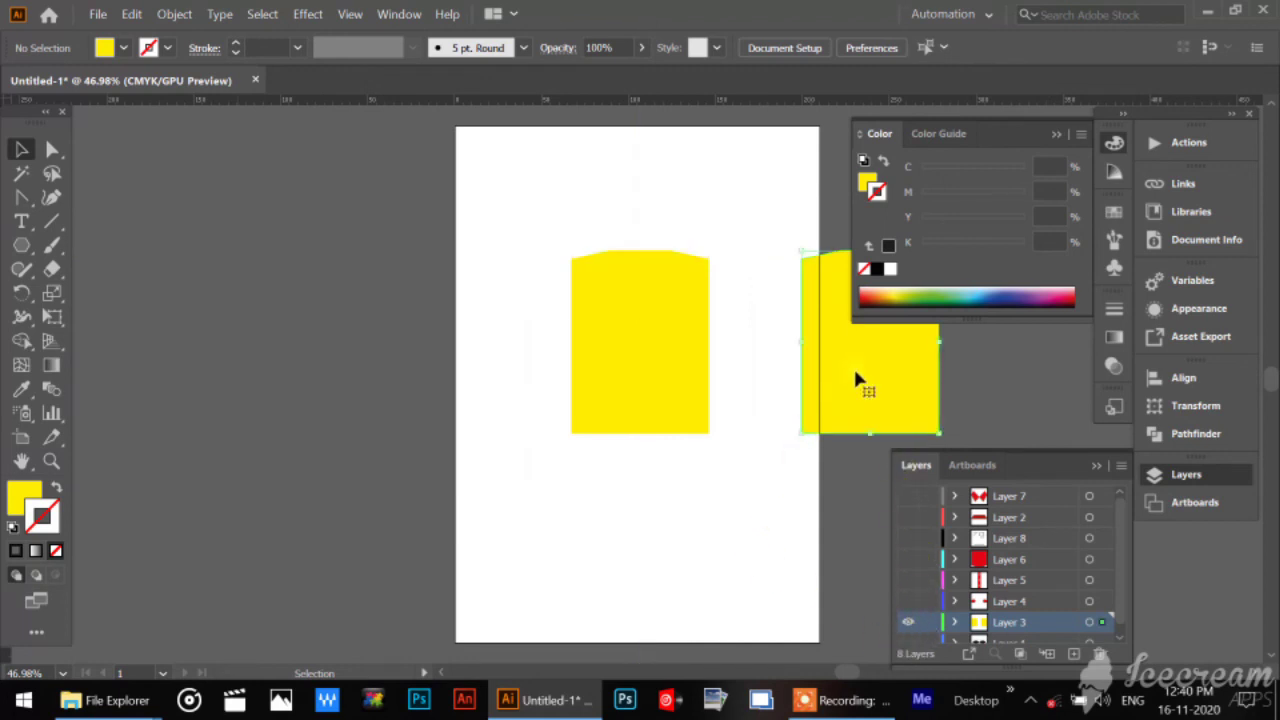
key(Delete)
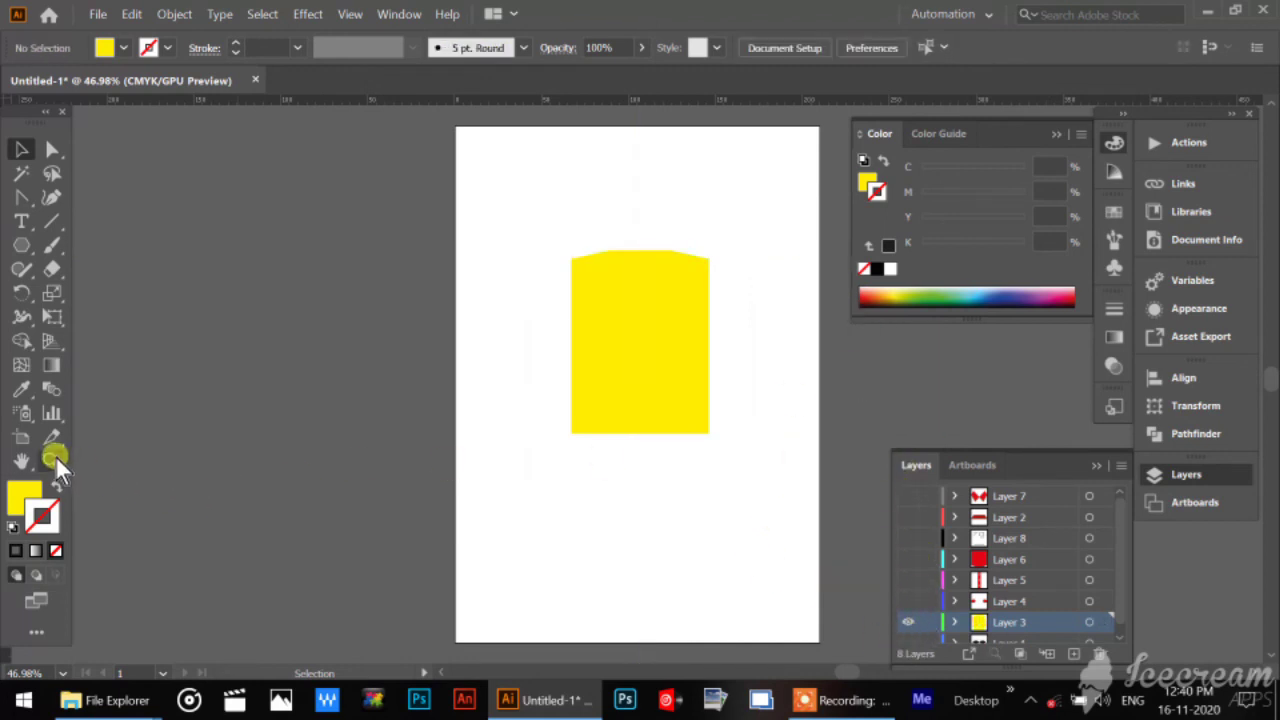
Fill the left half of the yellow shirt body with dark green to set it apart from the right half.
click(51, 460)
double_click(538, 481)
alt+click(614, 383)
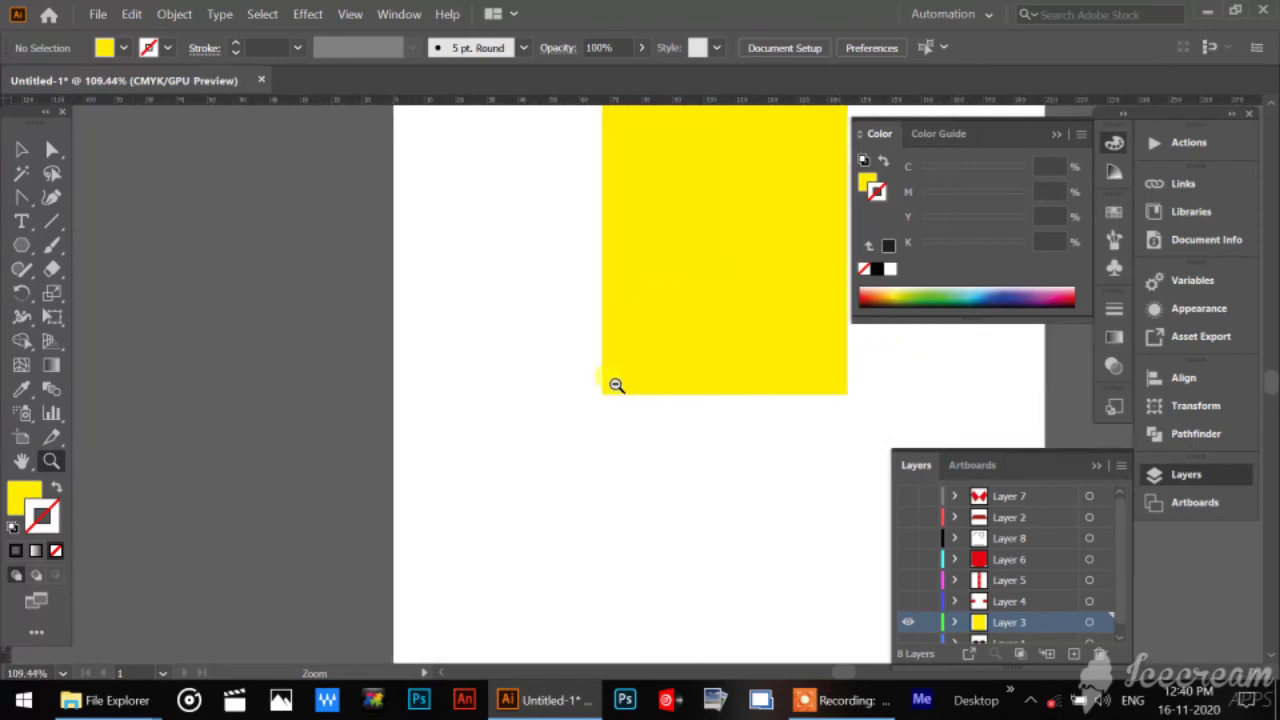
drag(677, 480, 771, 246)
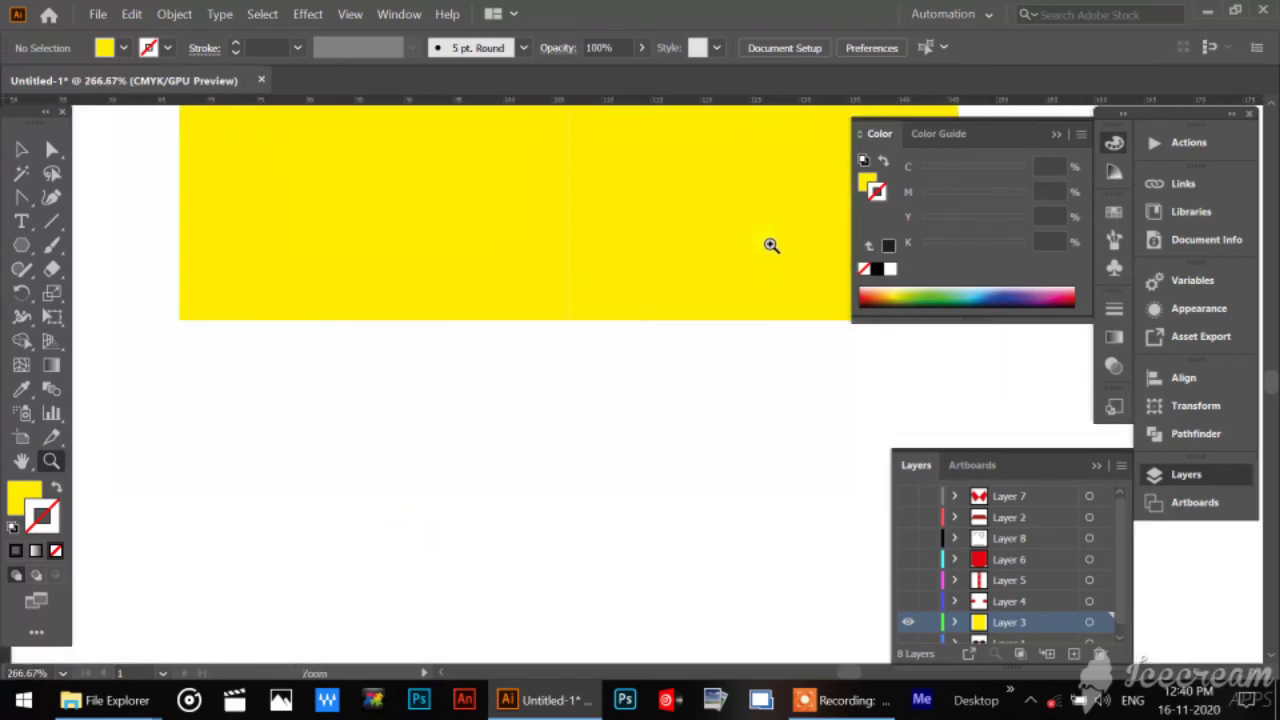
drag(686, 351, 601, 566)
click(21, 149)
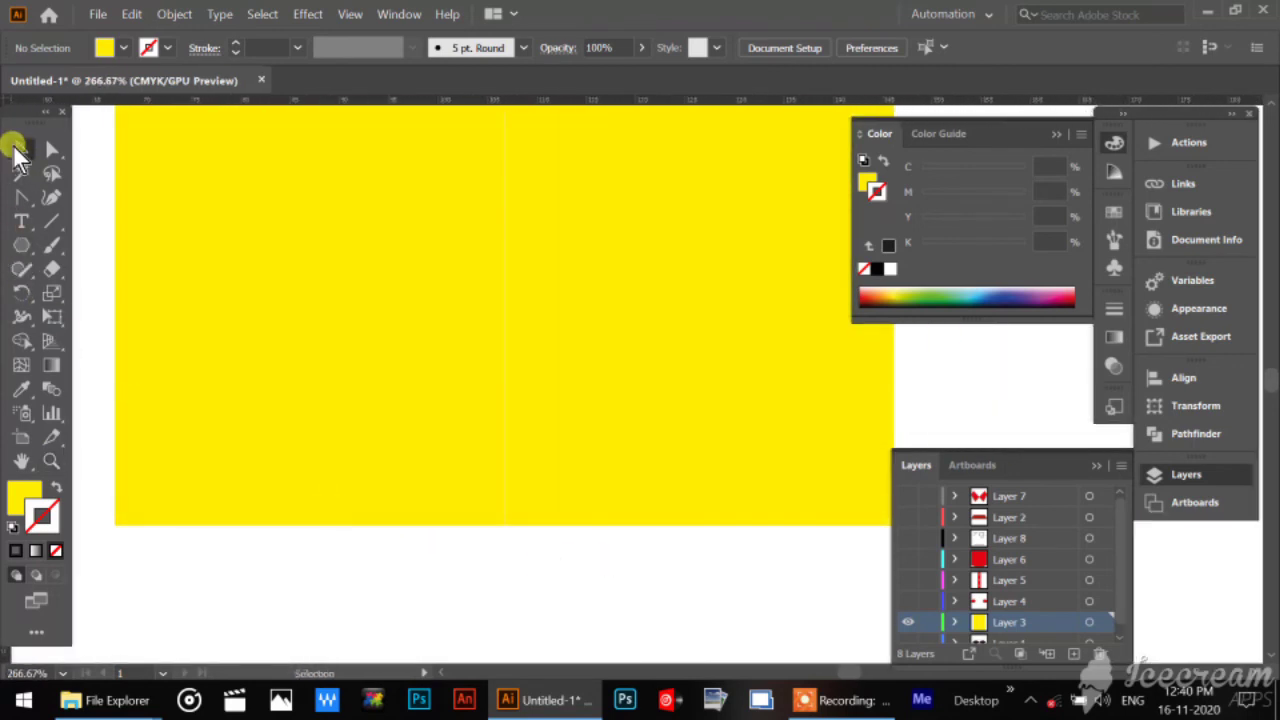
click(418, 334)
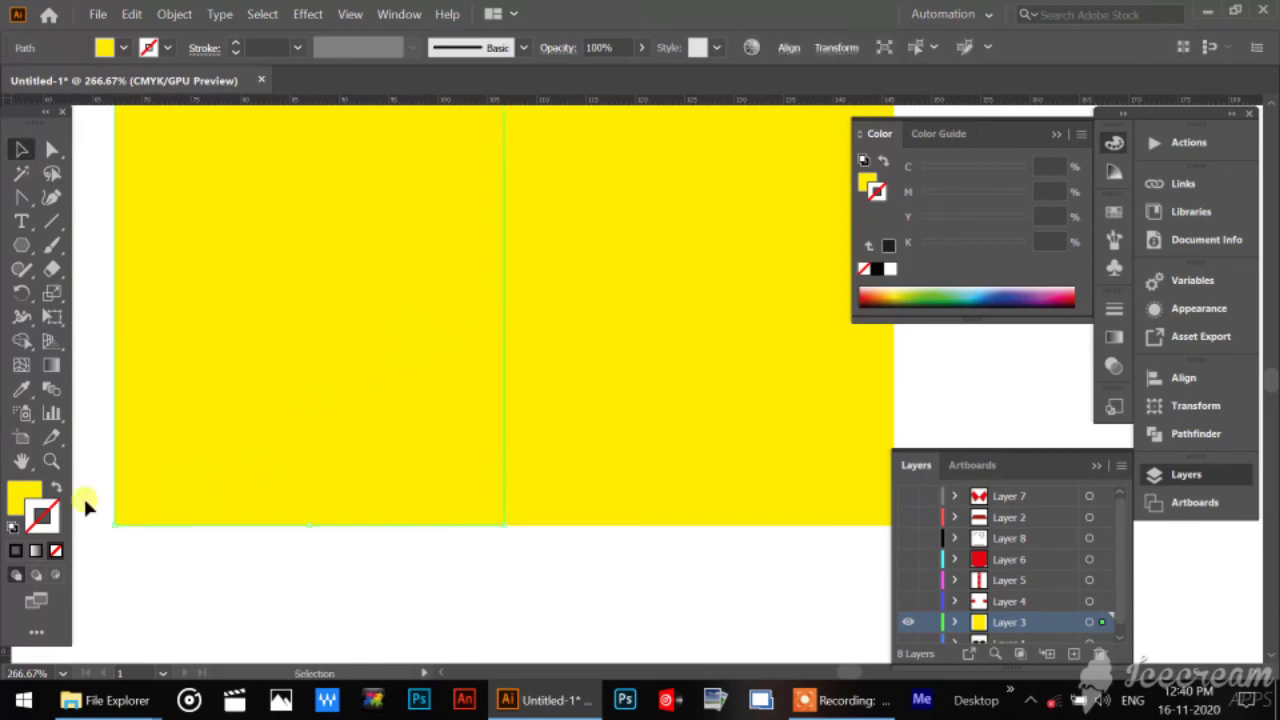
click(24, 495)
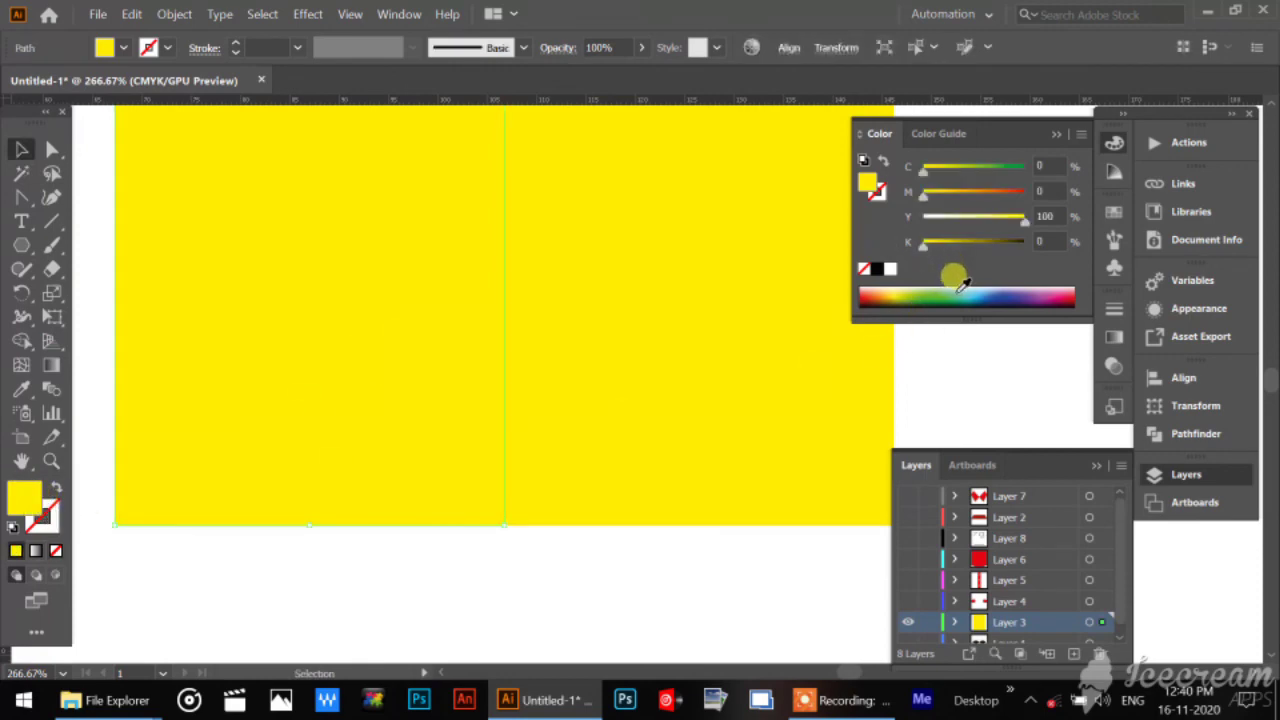
click(935, 292)
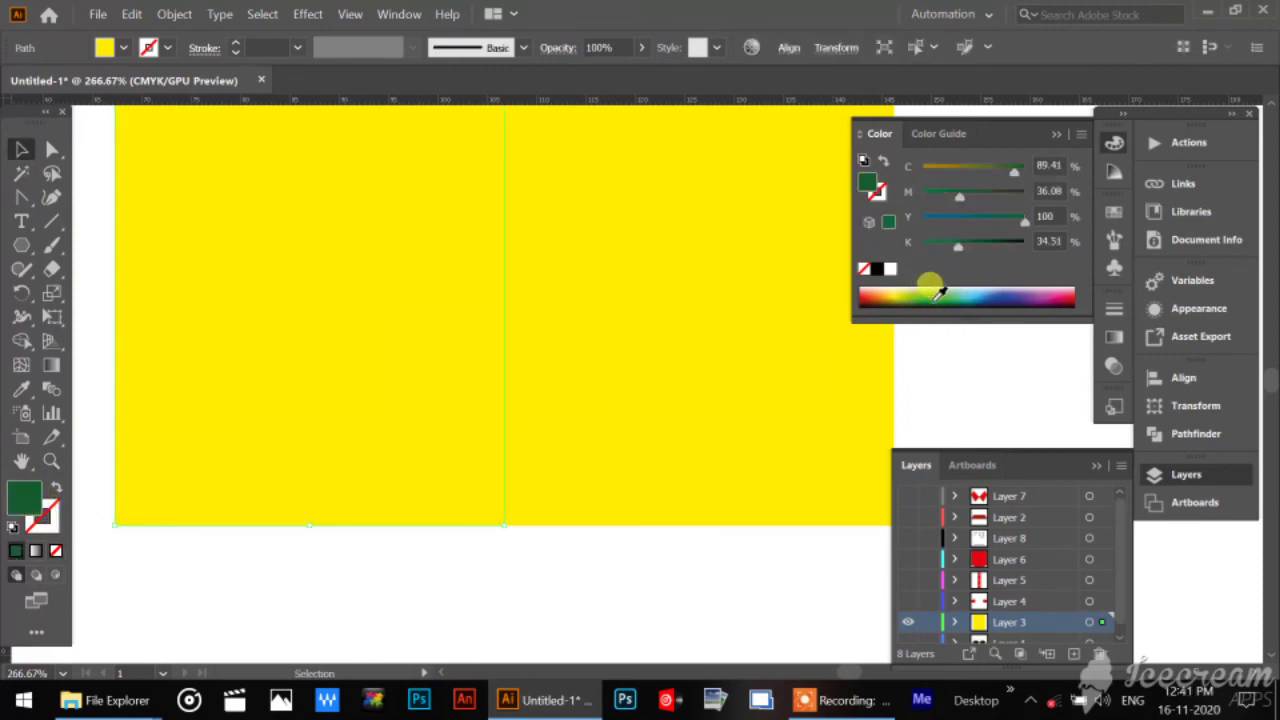
click(560, 600)
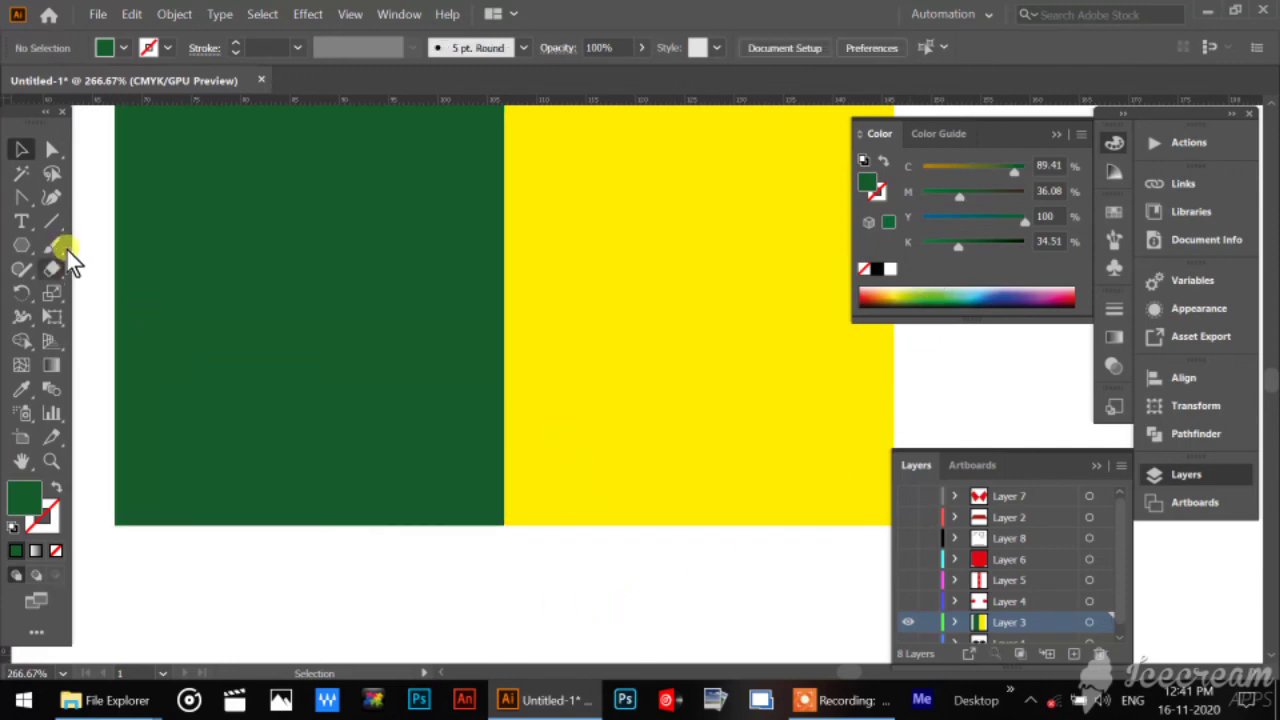
Nudge the right body half's upper and lower centre-seam anchor points slightly left so they overlap the green half.
click(52, 150)
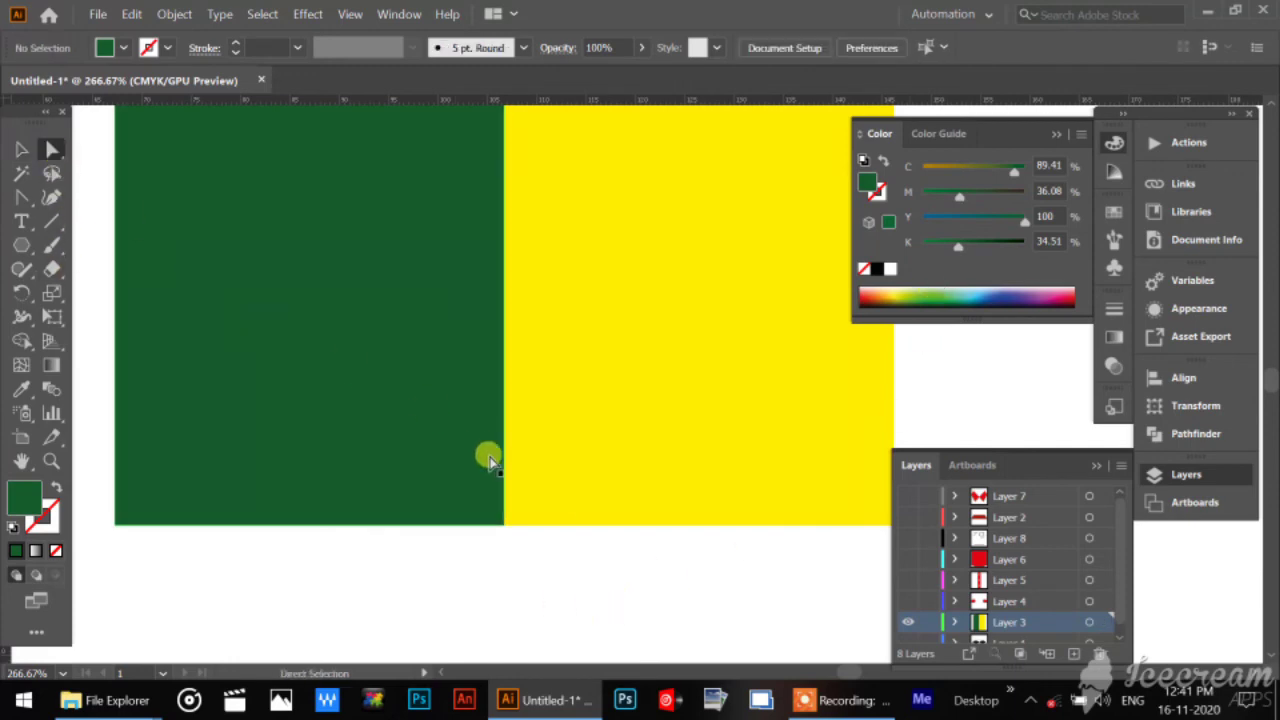
click(541, 526)
click(507, 526)
click(507, 528)
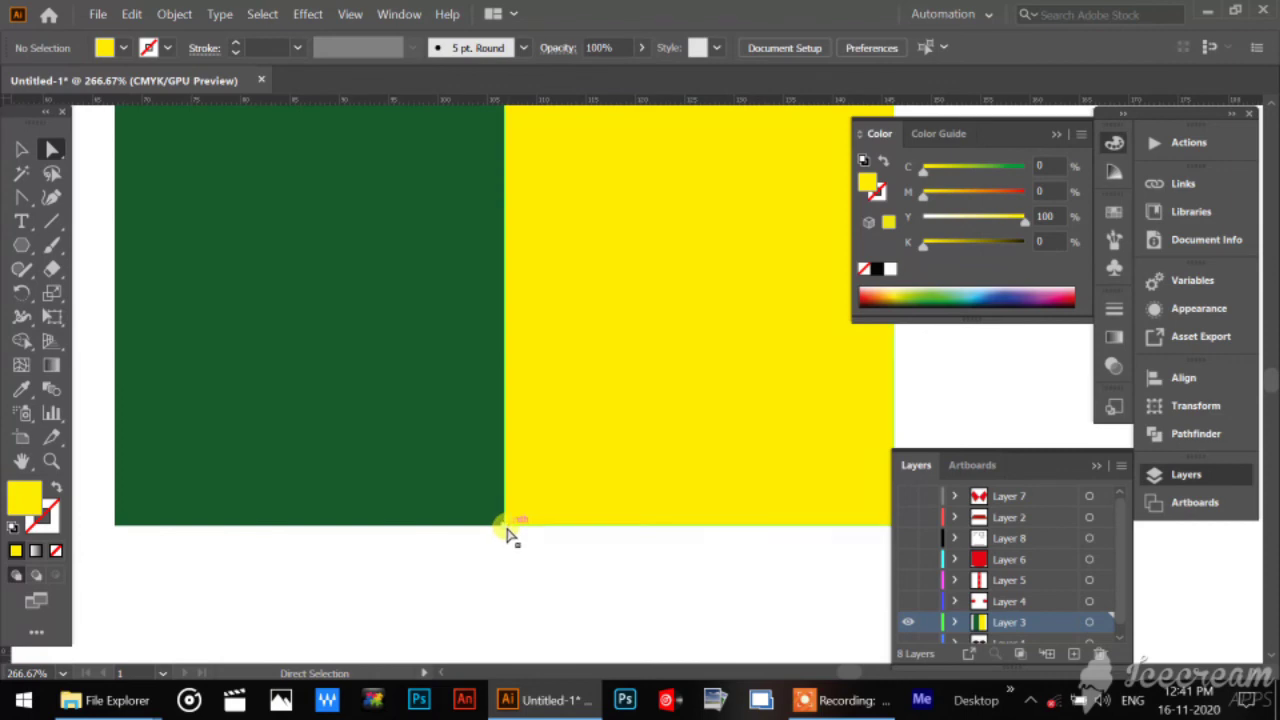
click(505, 526)
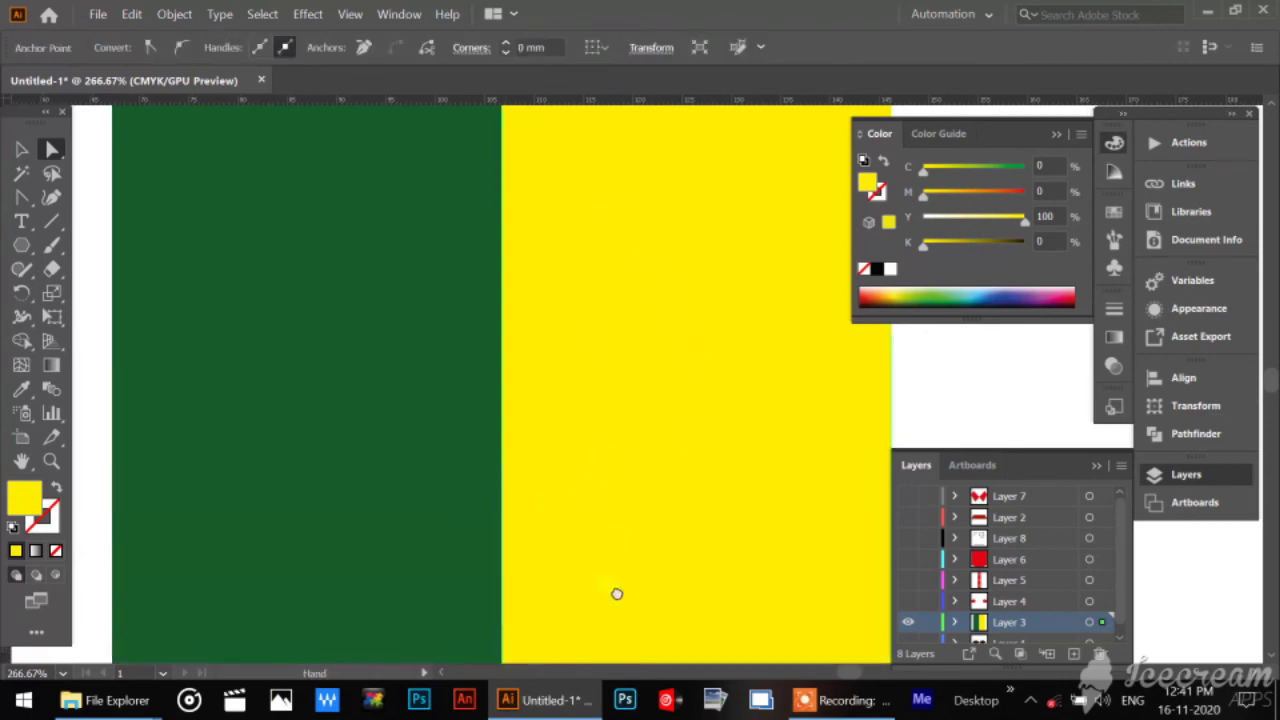
scroll(606, 589, up, 5)
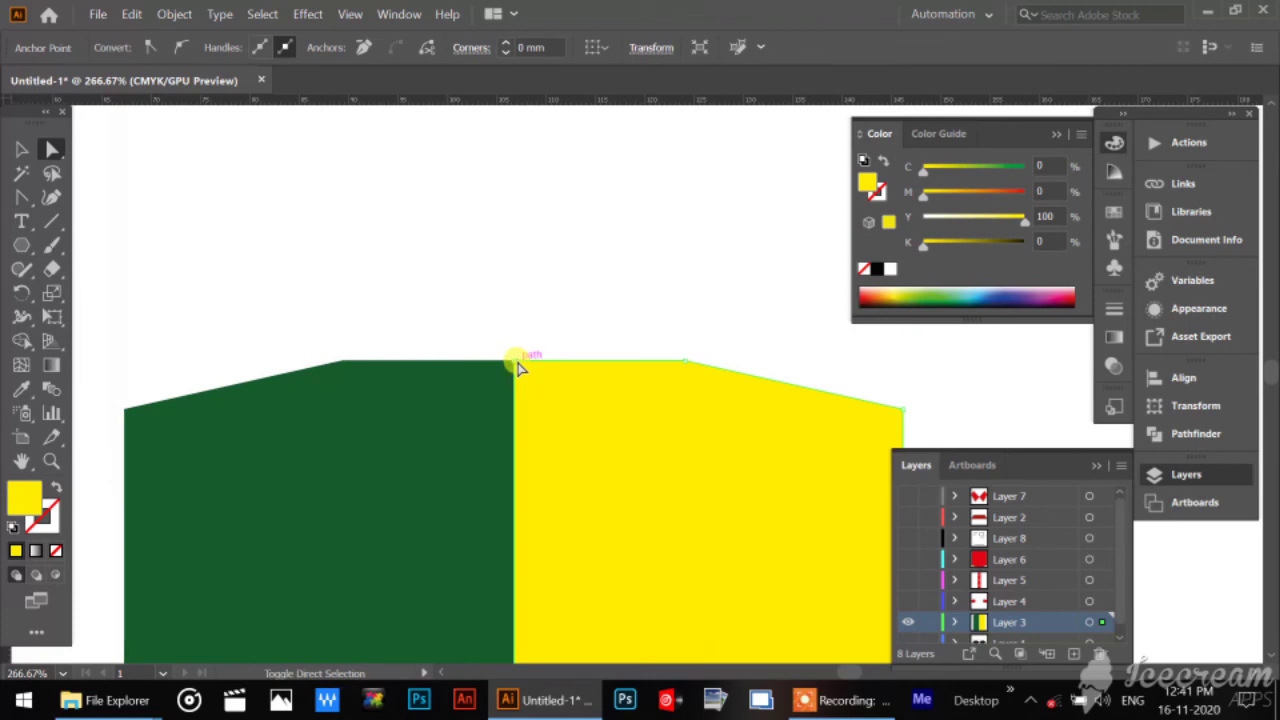
shift+click(516, 362)
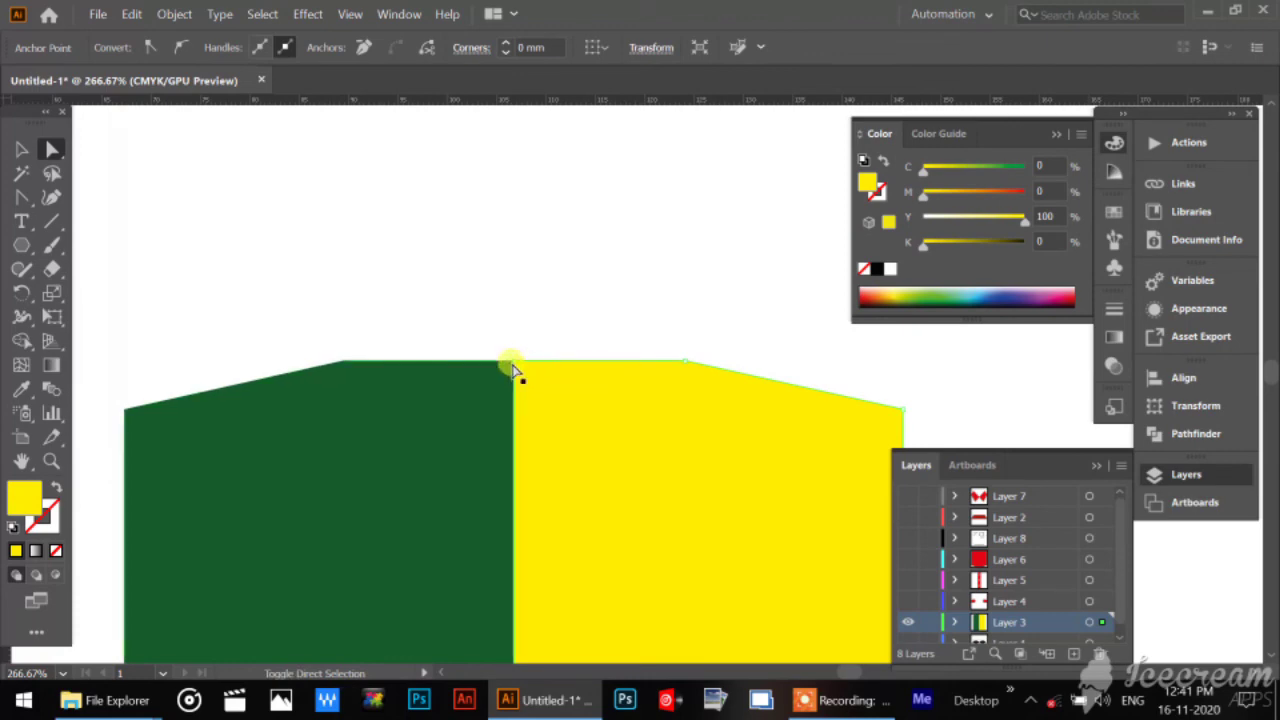
shift+click(515, 362)
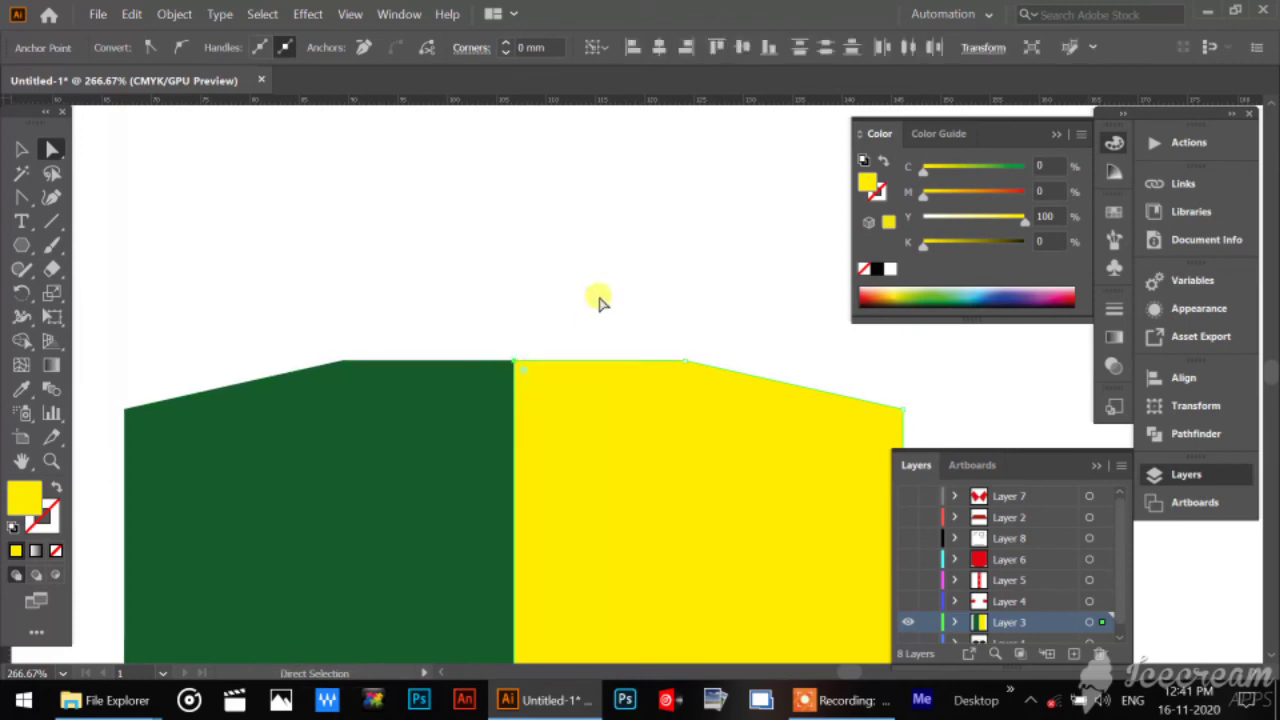
key(Right)
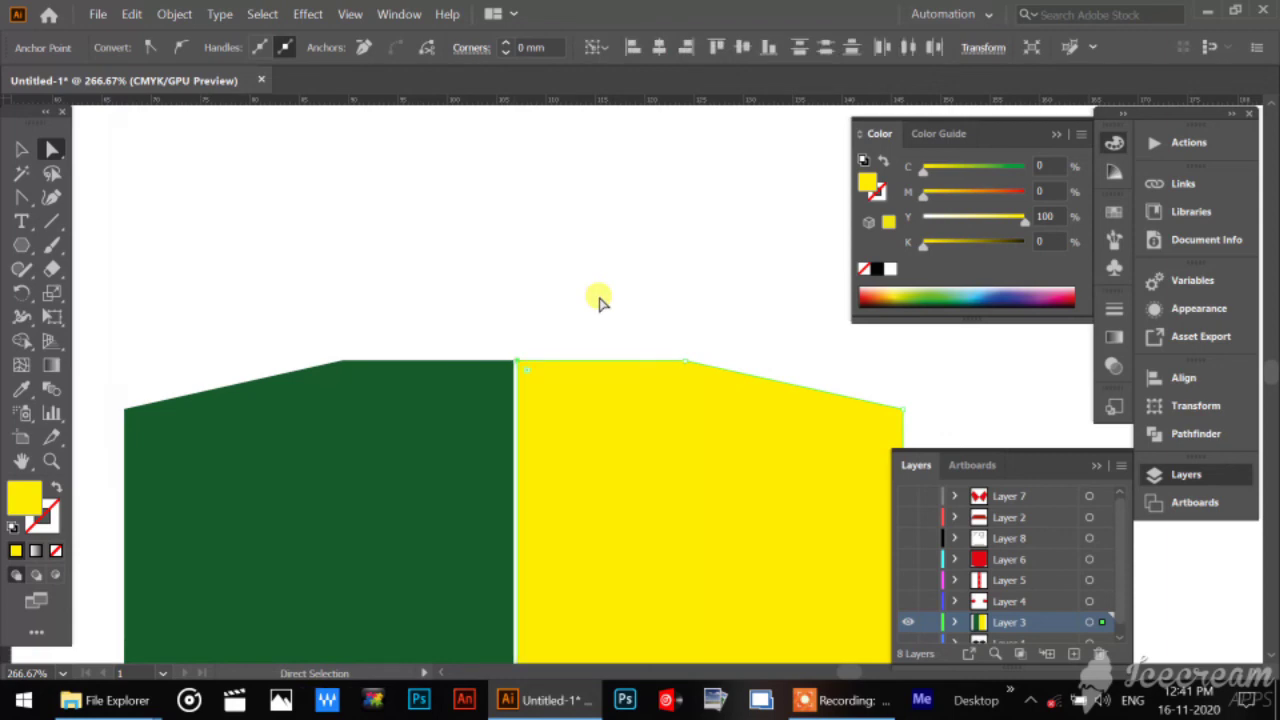
key(Right)
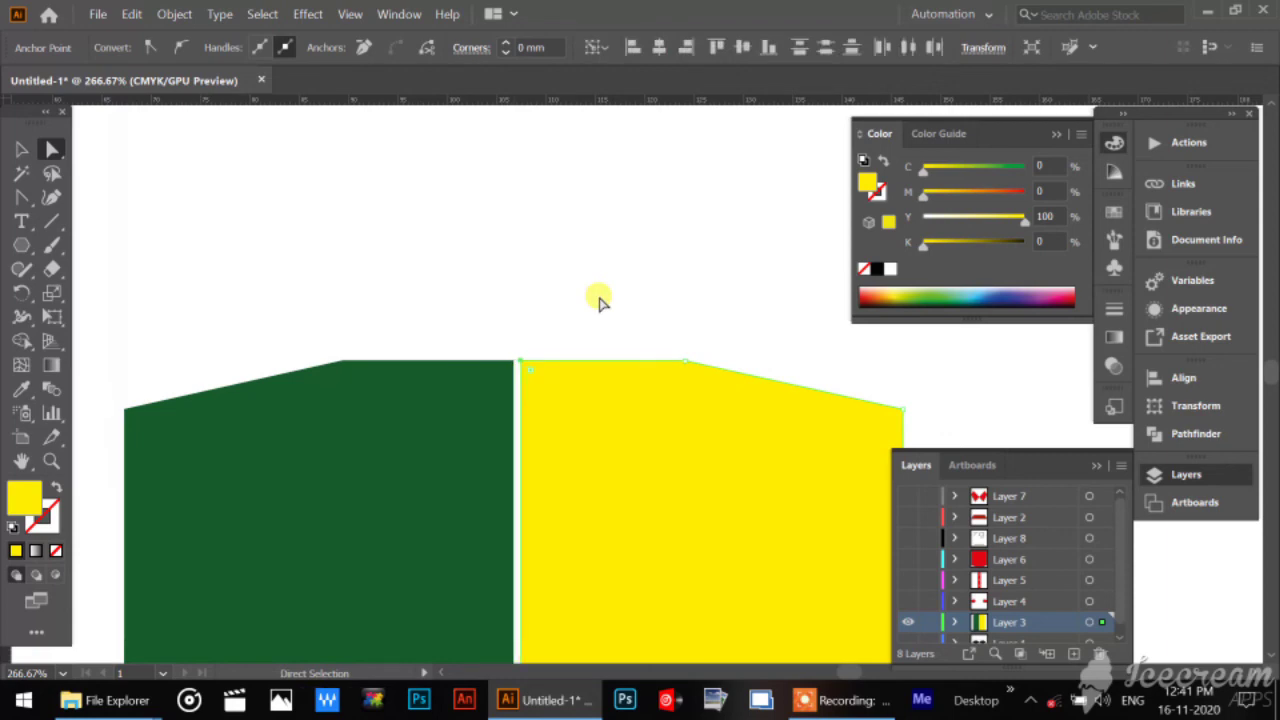
key(Left)
key(Left)
key(Left)
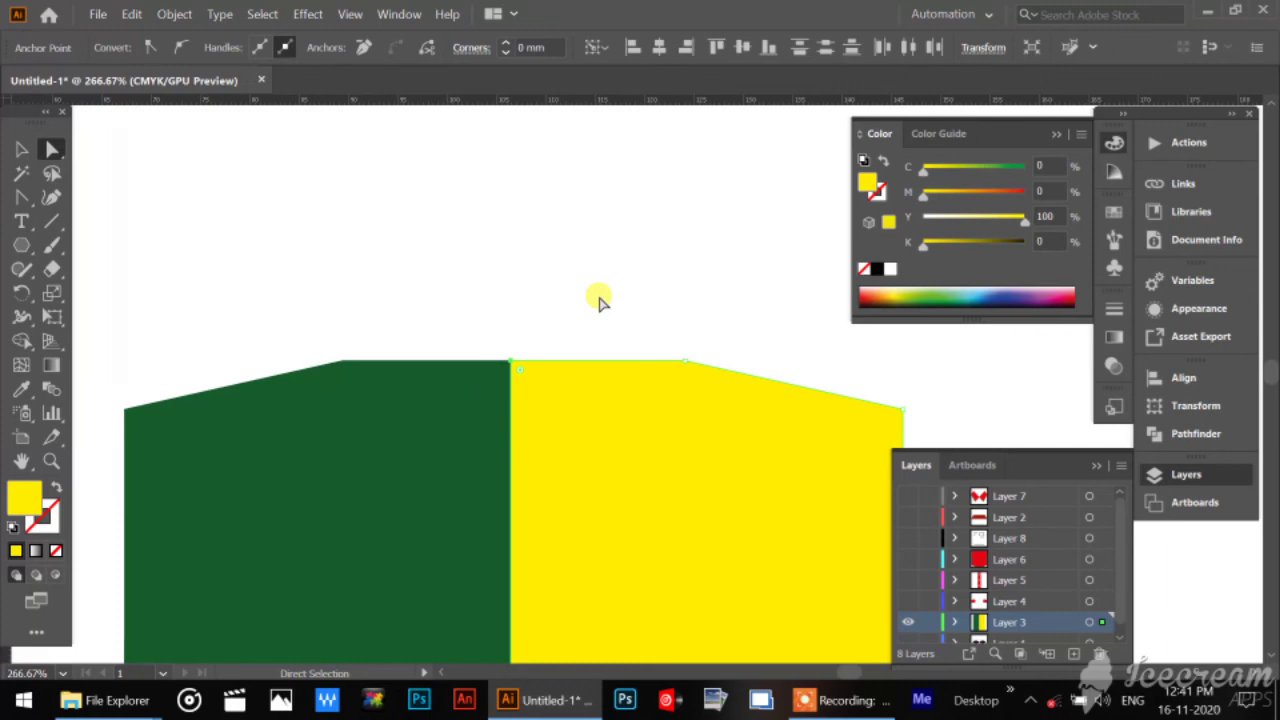
drag(606, 529, 617, 38)
drag(614, 432, 606, 114)
drag(601, 402, 606, 325)
click(594, 543)
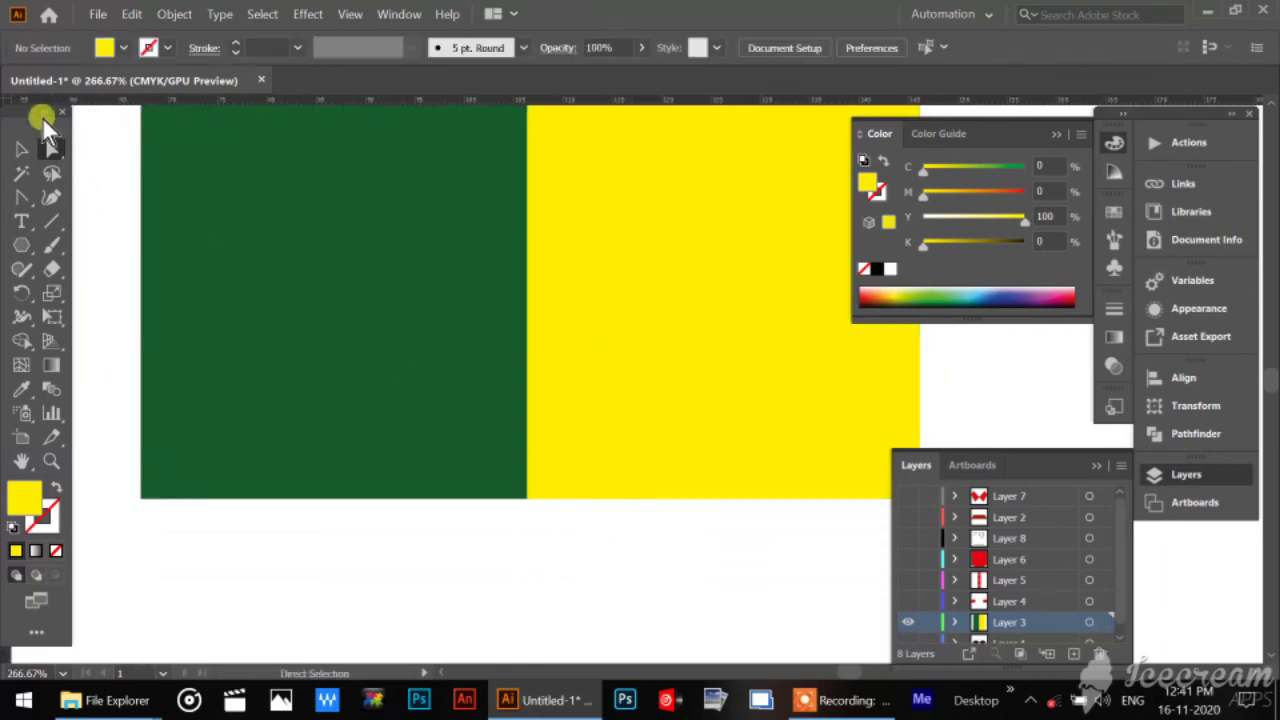
Unite the green and yellow body halves into one shape with Pathfinder.
click(22, 150)
click(300, 249)
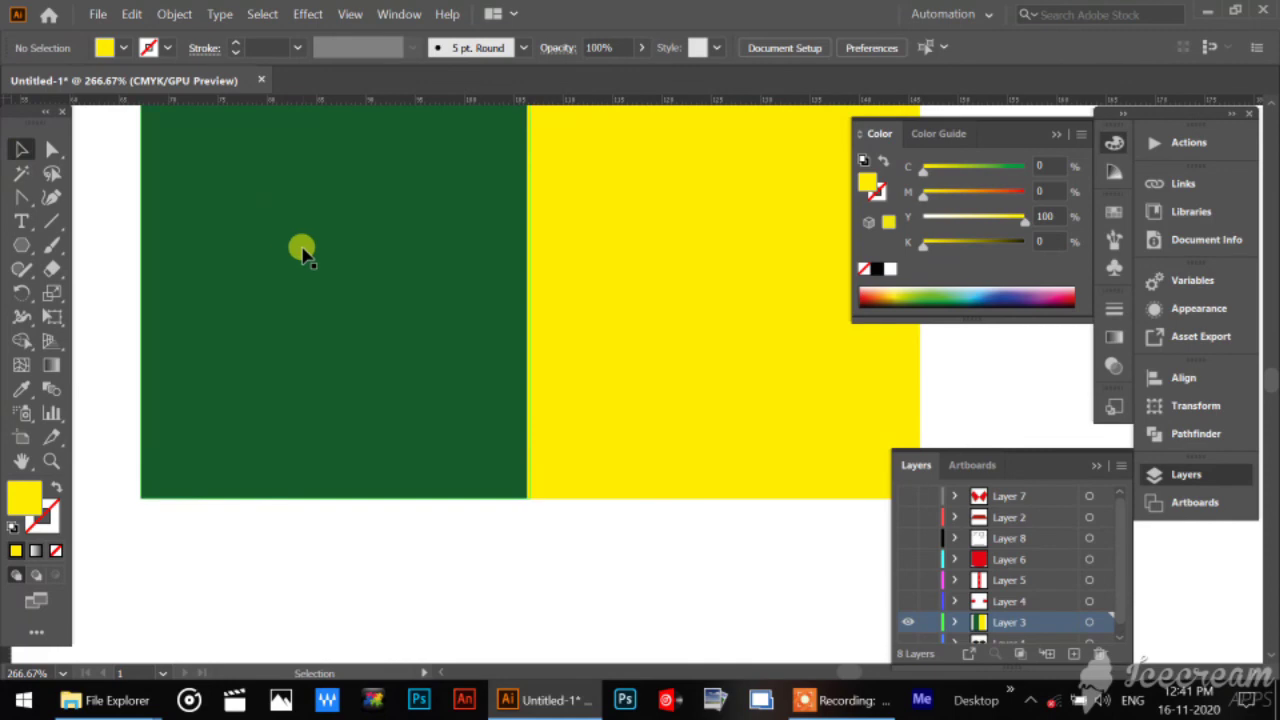
shift+click(678, 311)
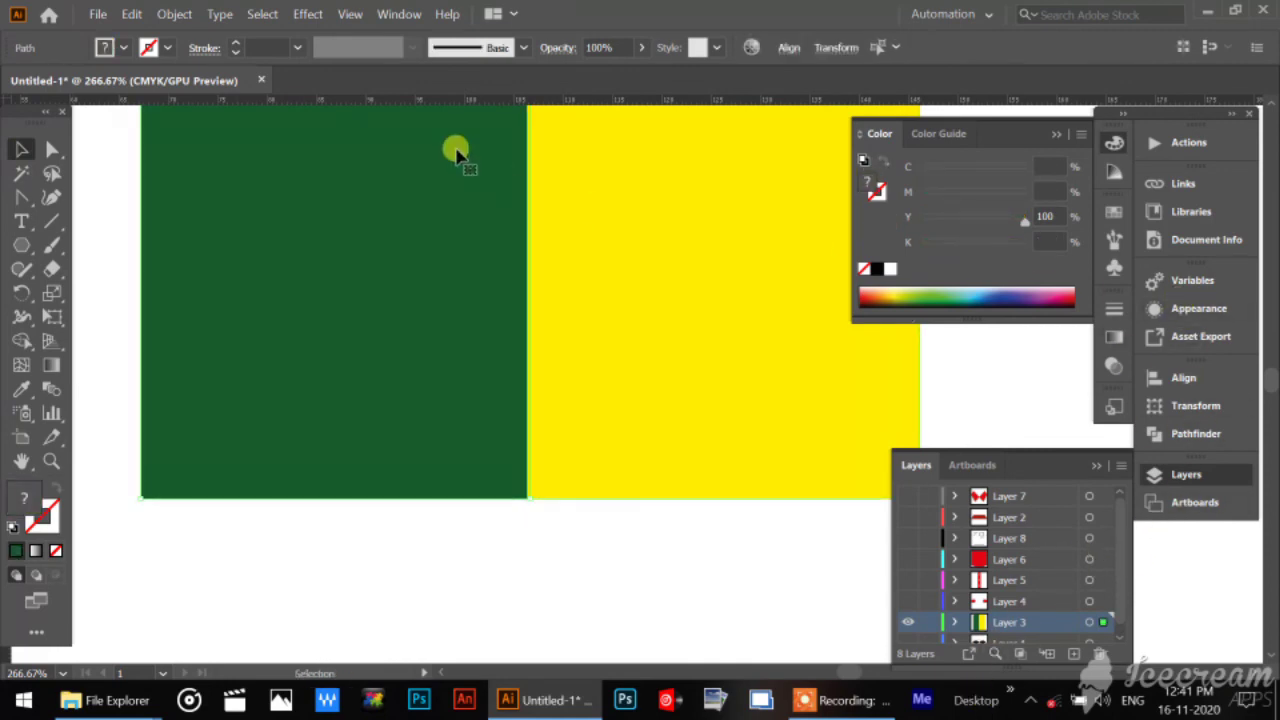
click(390, 22)
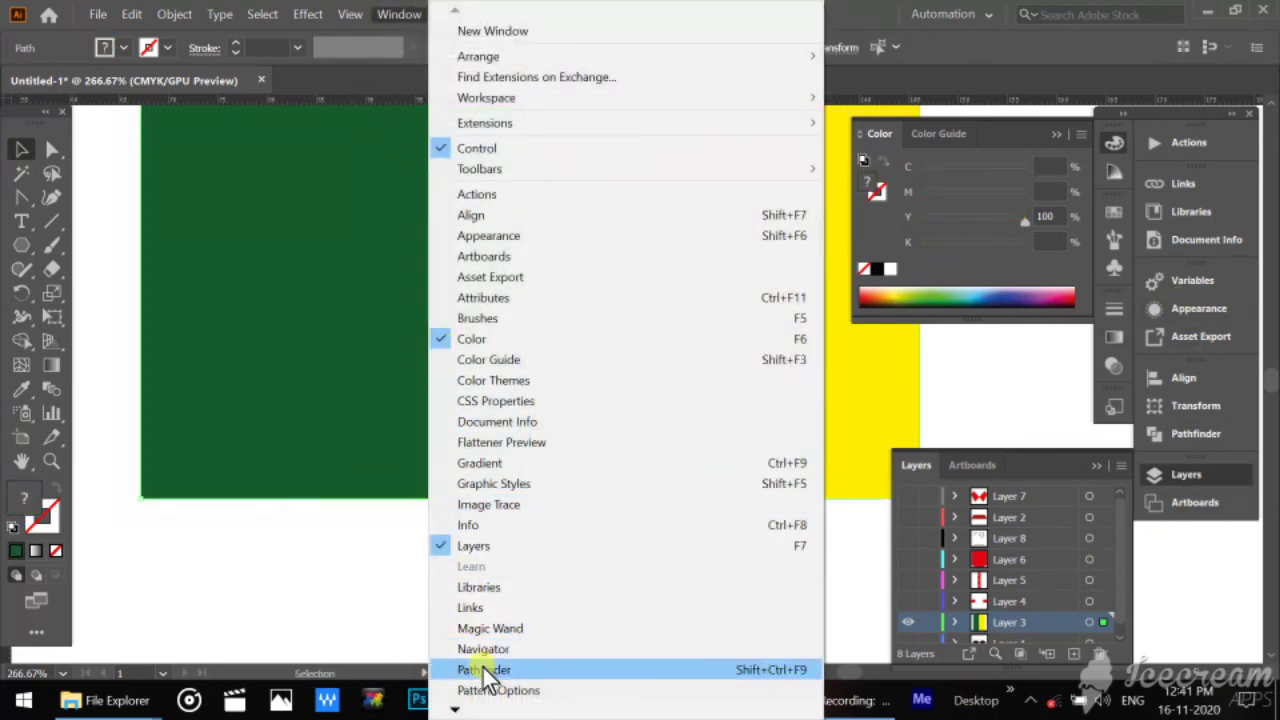
click(485, 670)
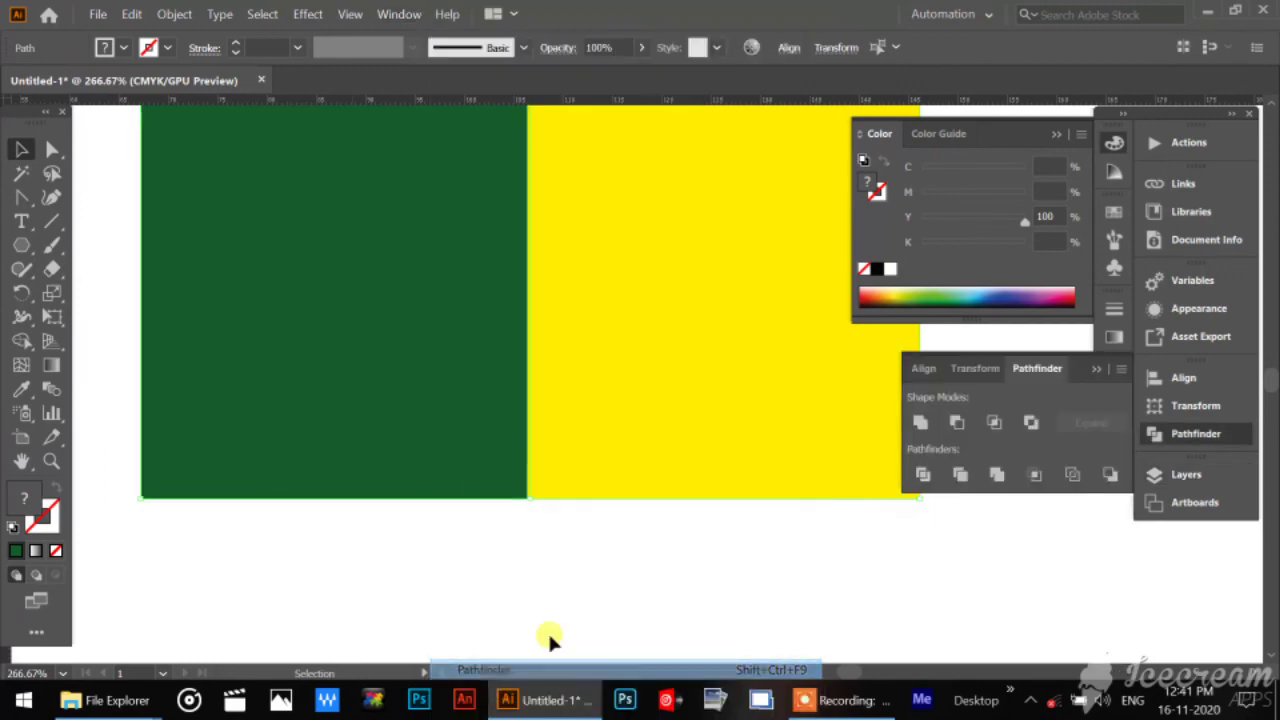
click(922, 424)
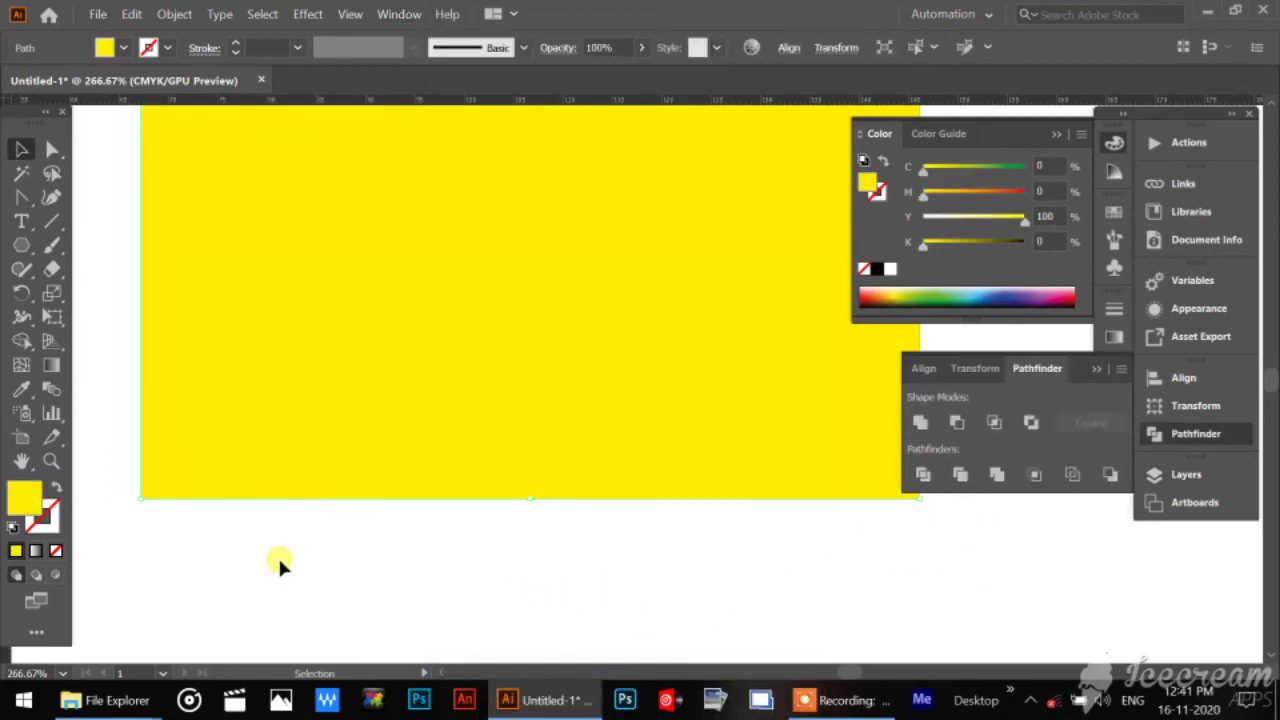
Give the united yellow shirt body a black stroke and deselect it.
click(42, 520)
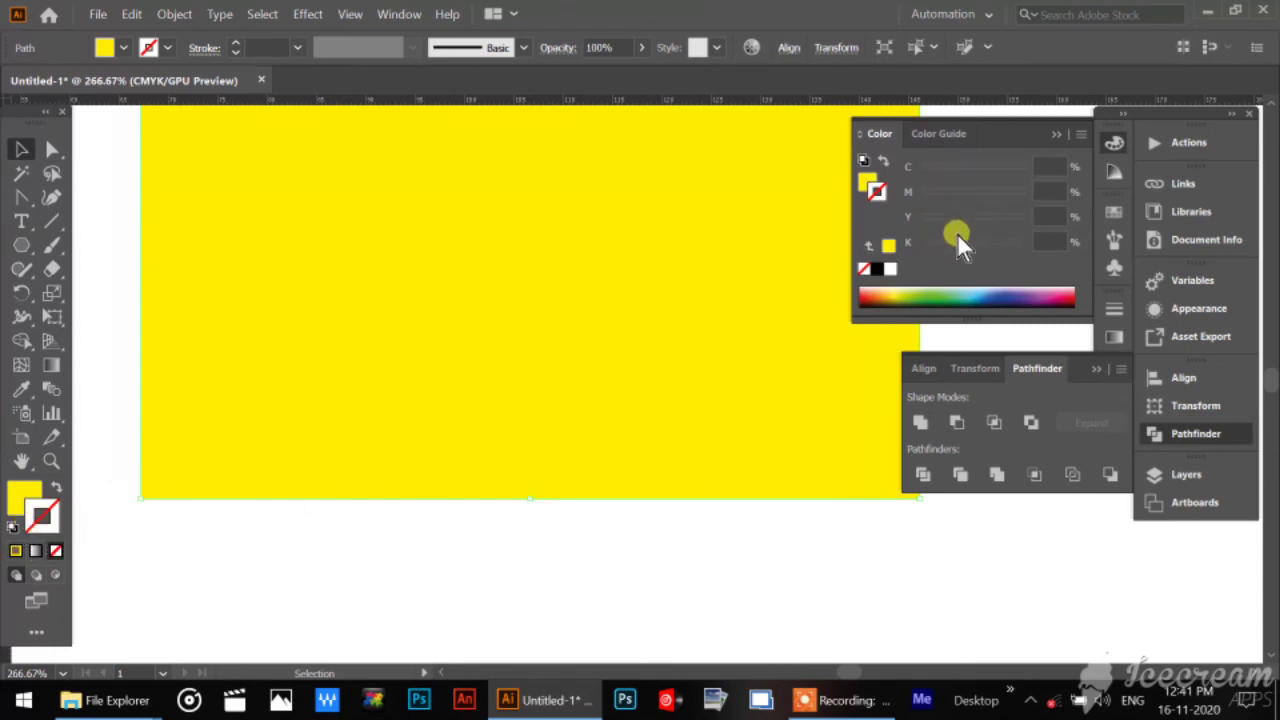
click(876, 269)
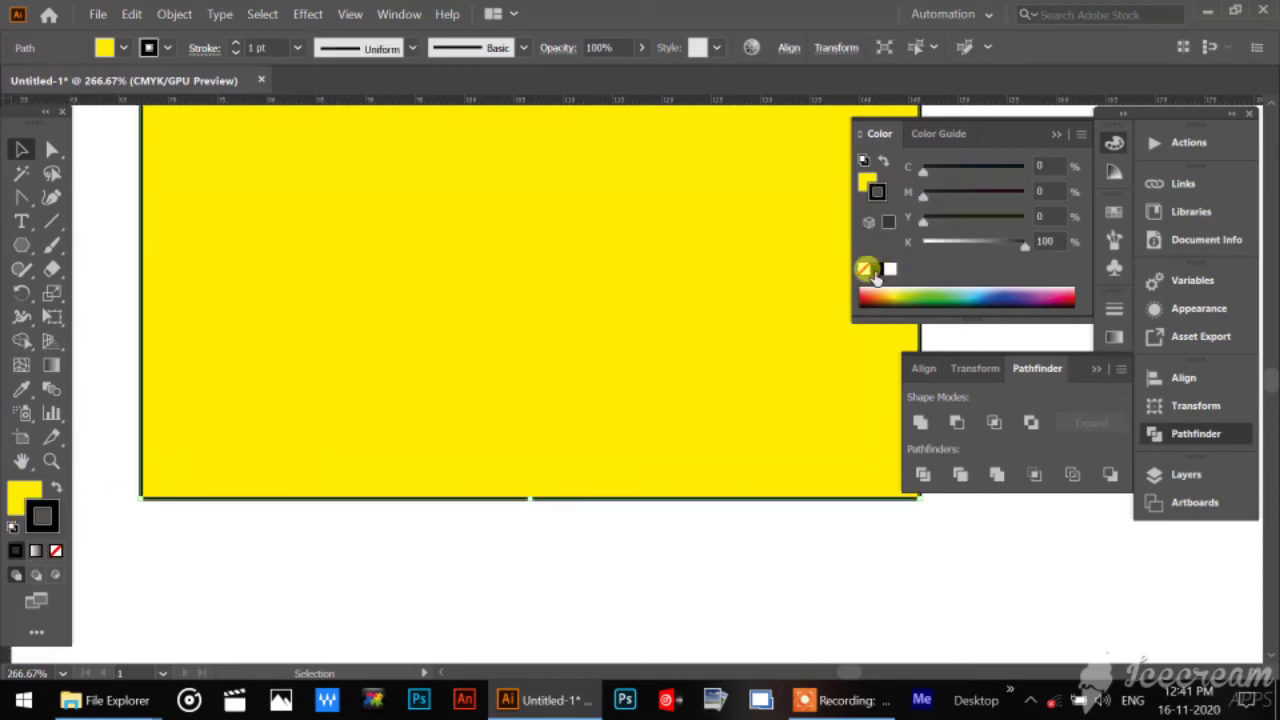
click(484, 560)
double_click(21, 462)
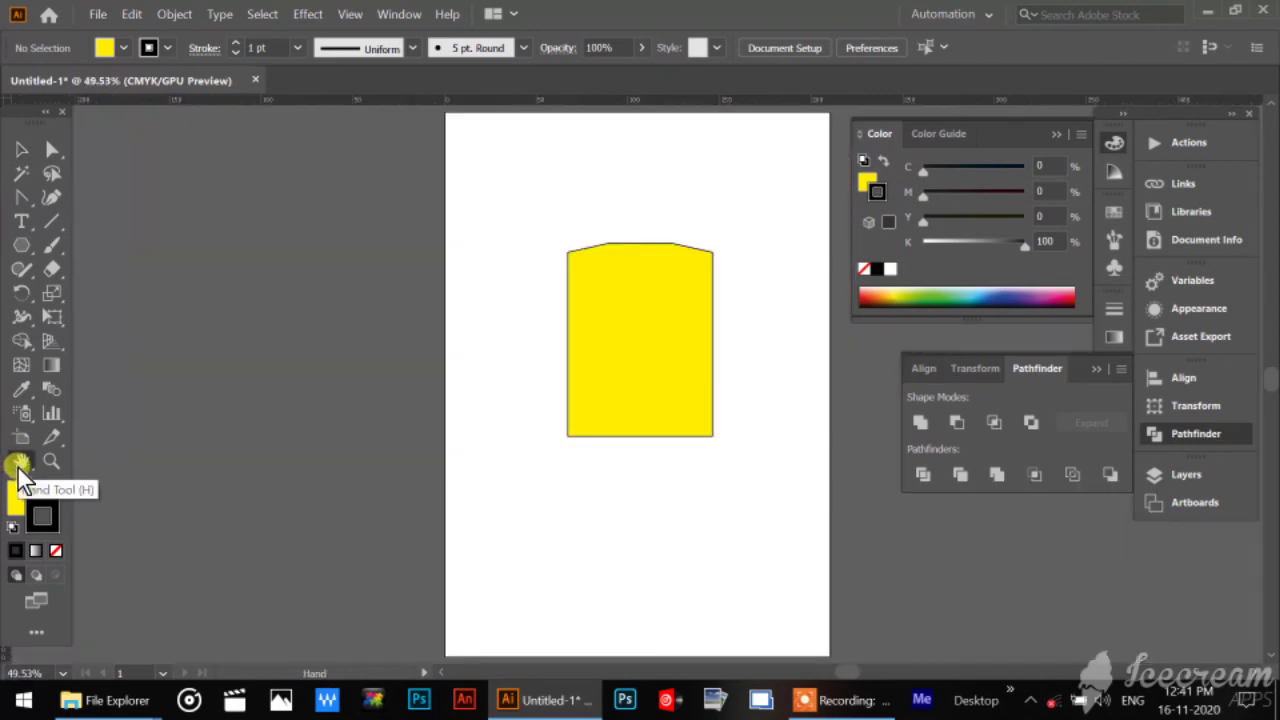
Make all the hidden layers above Layer 3 visible again, from Layer 4 up to Layer 7.
click(1183, 474)
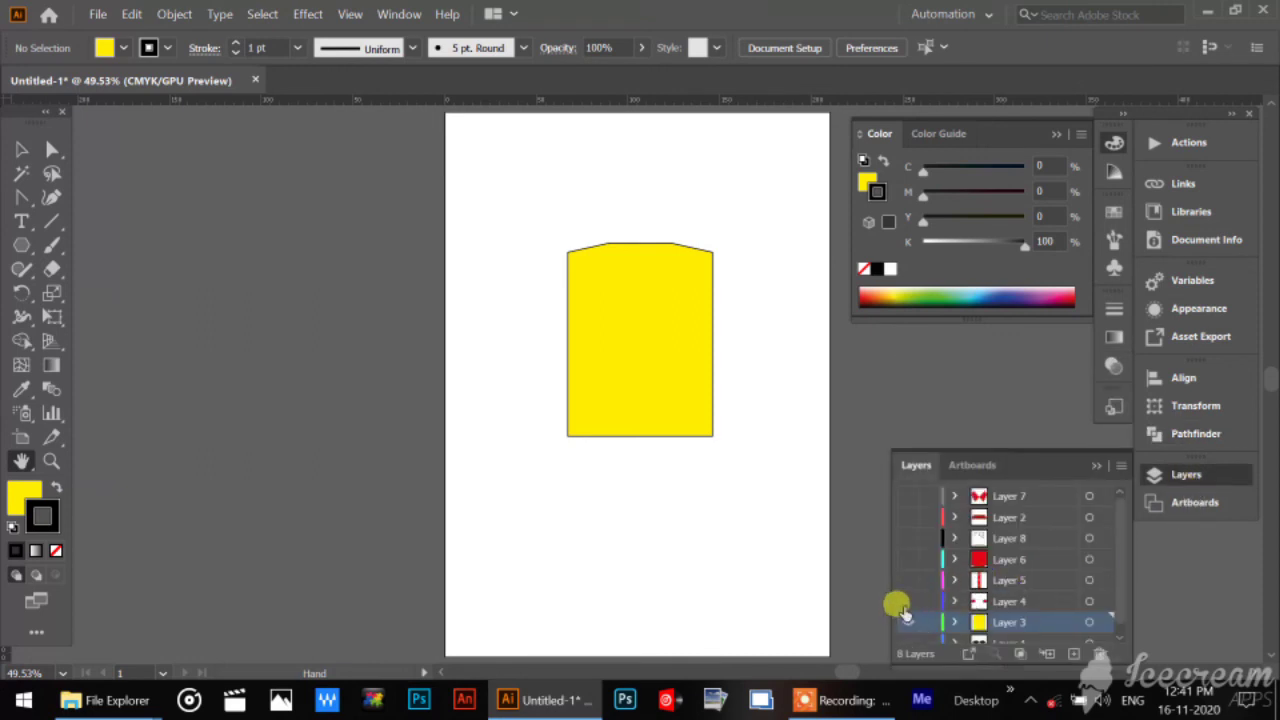
drag(903, 613, 905, 507)
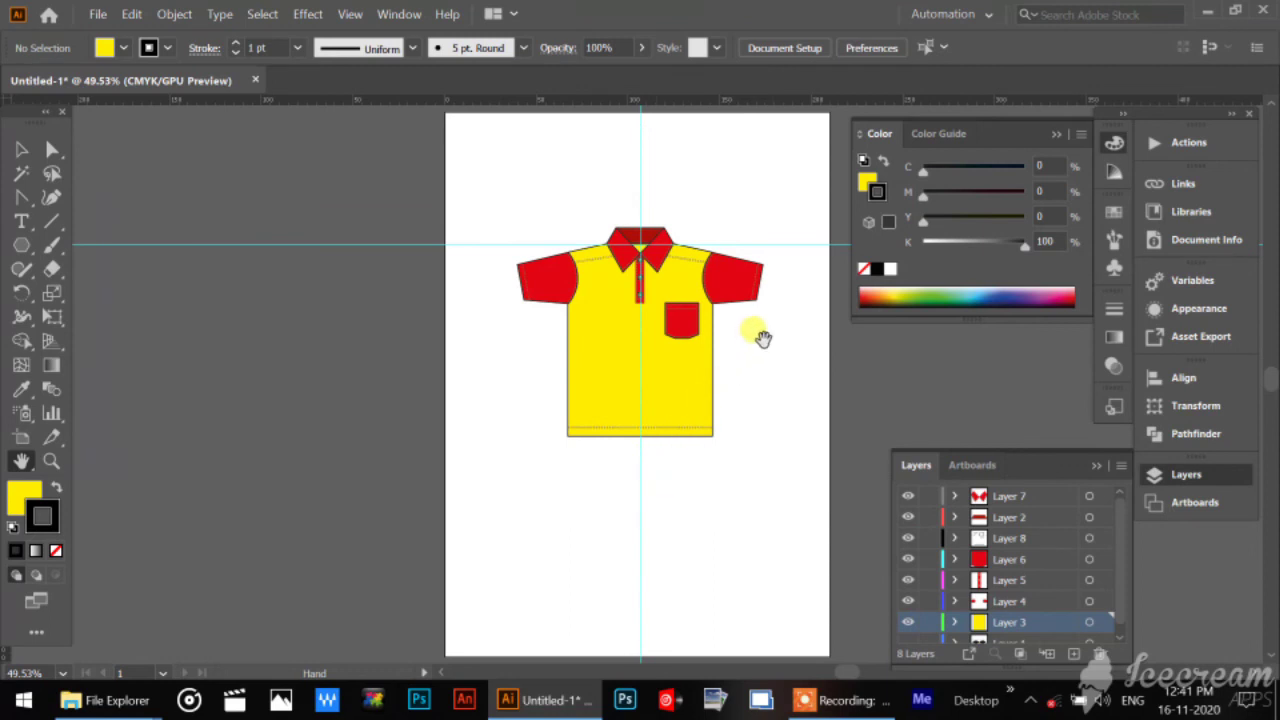
drag(762, 338, 631, 404)
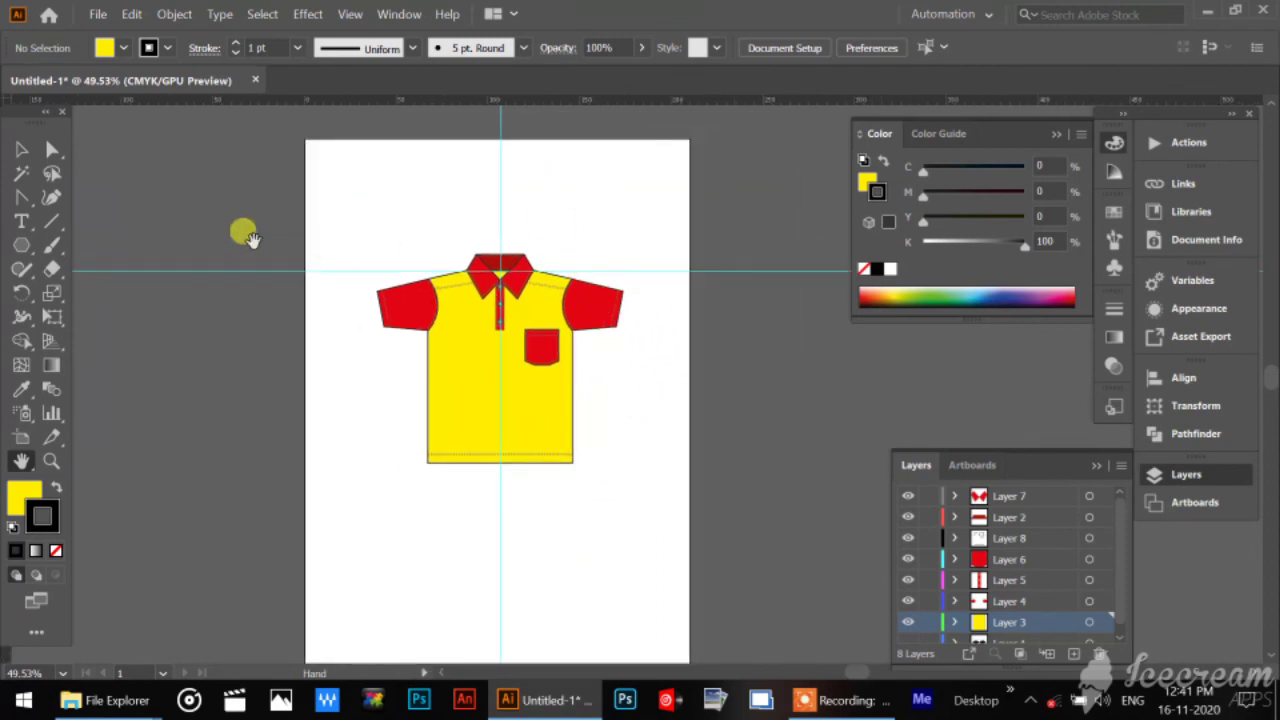
Hide the guides crossing the shirt.
click(21, 149)
right_click(603, 210)
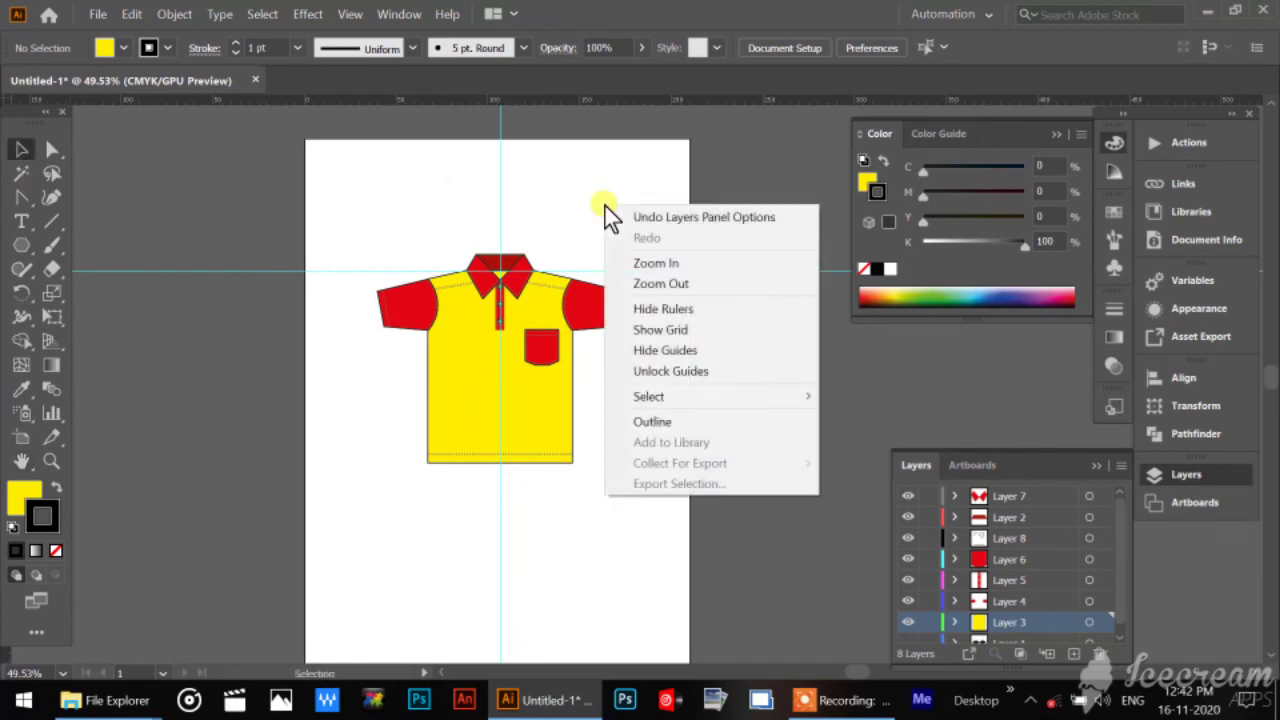
click(684, 351)
Examine the whole outlined polo shirt enlarged, with the workspace panels hidden.
click(51, 461)
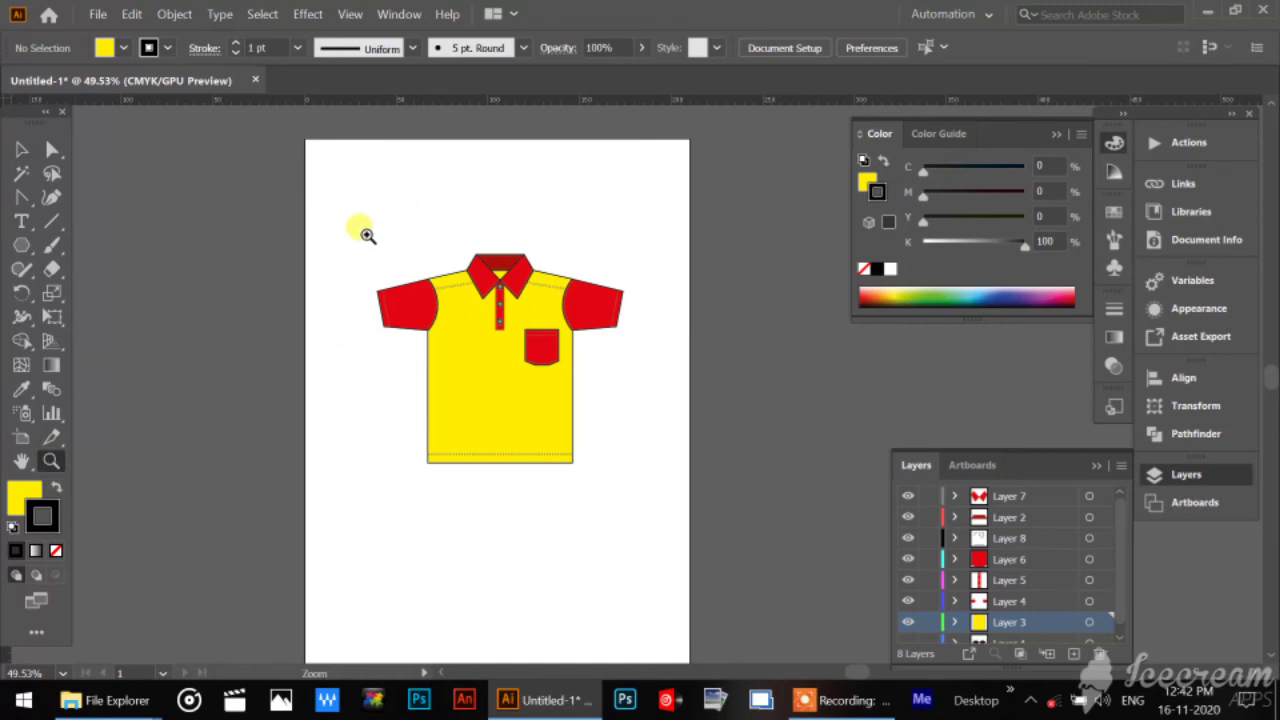
drag(367, 235, 523, 449)
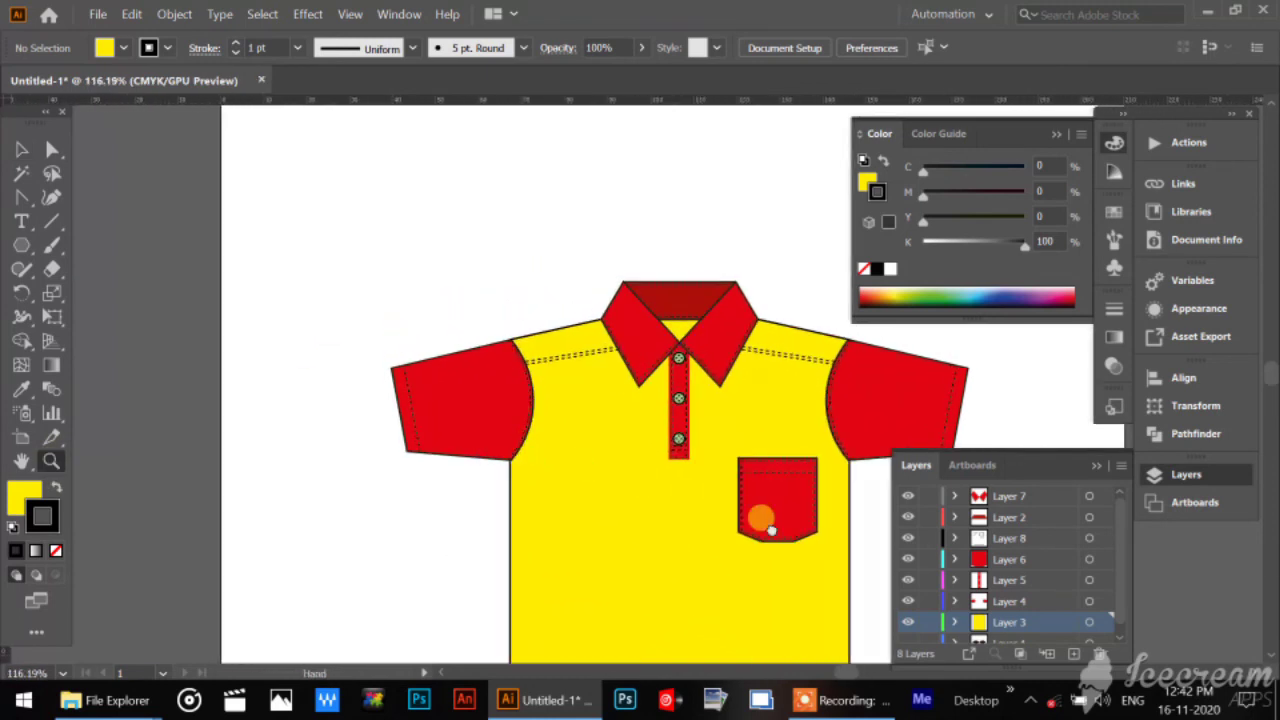
drag(770, 530, 576, 396)
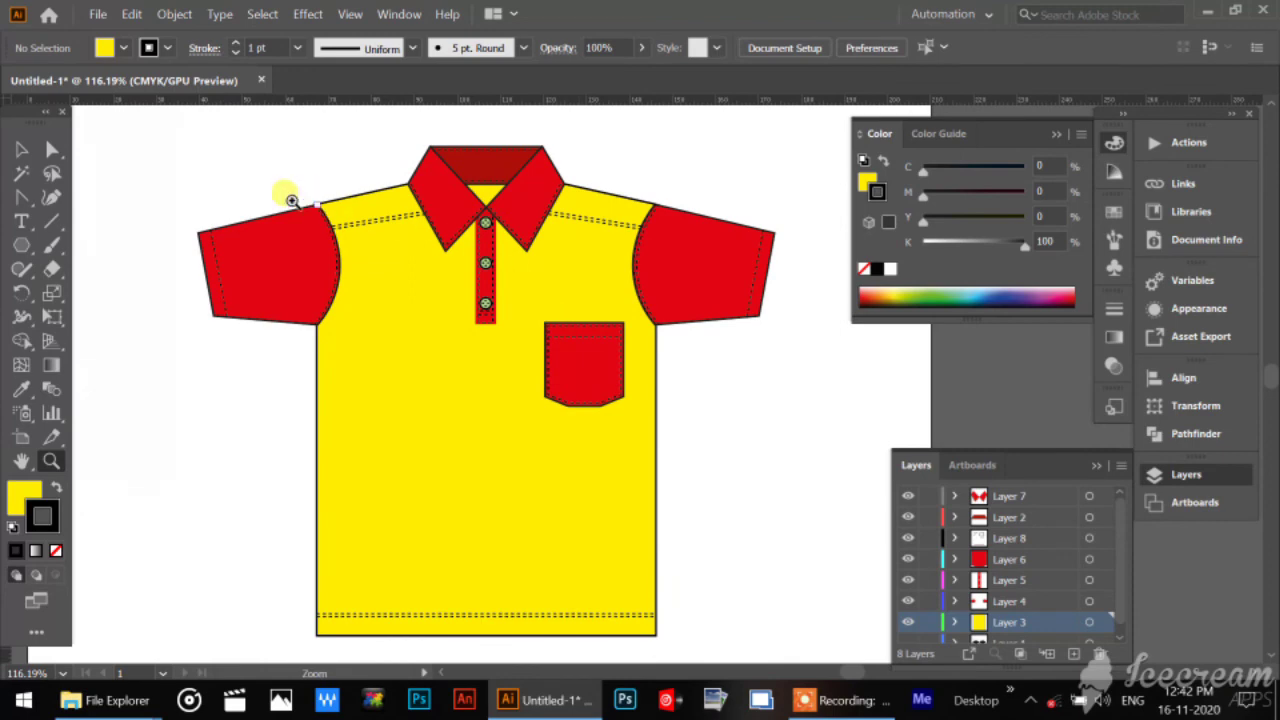
key(space)
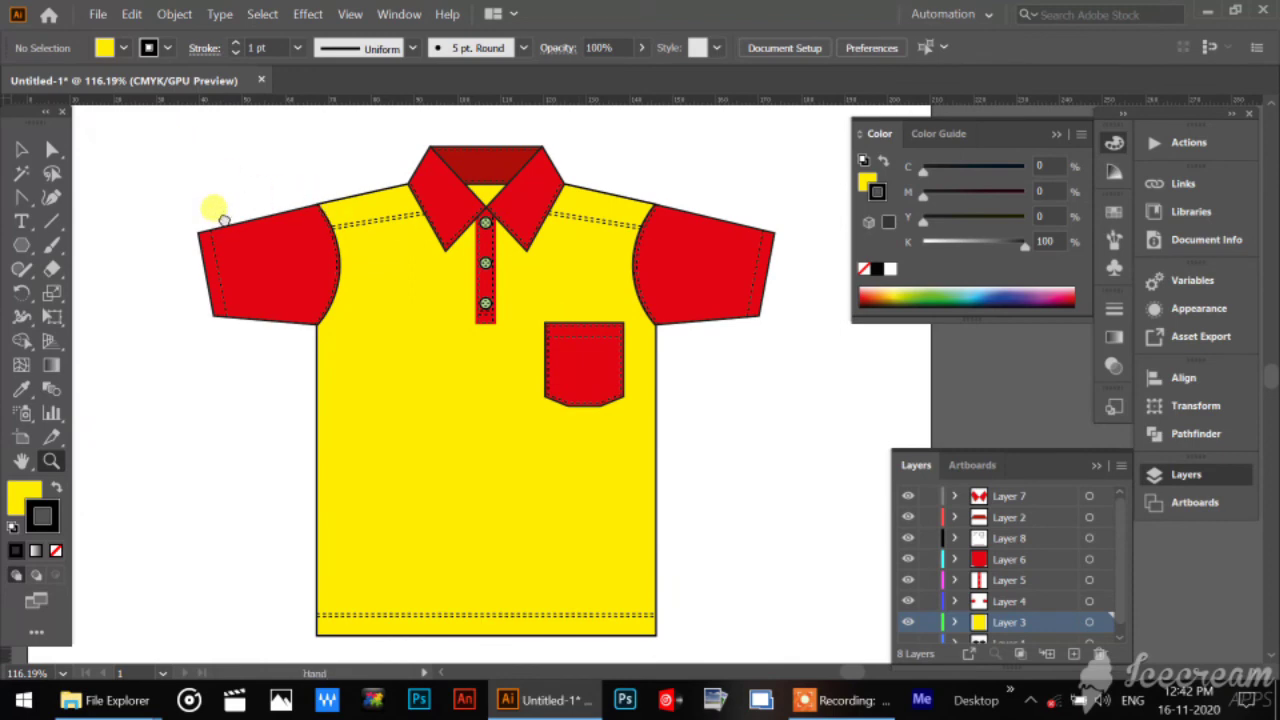
drag(223, 219, 290, 216)
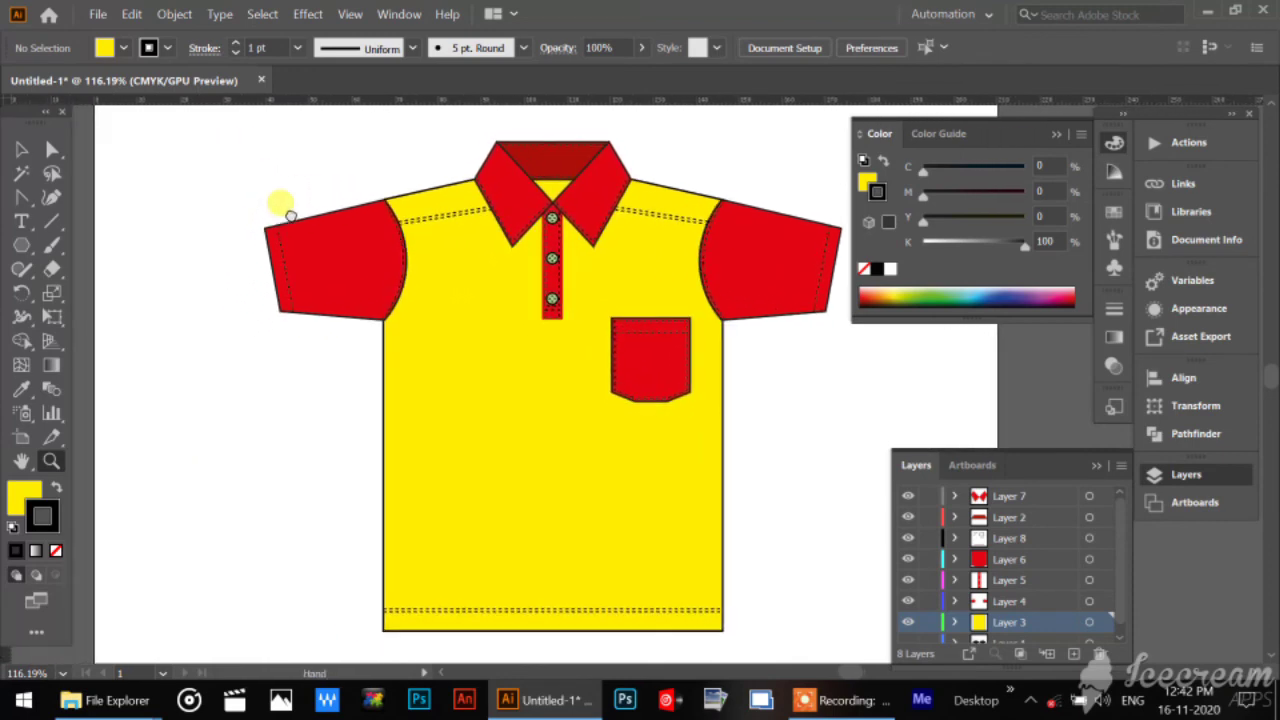
key(Tab)
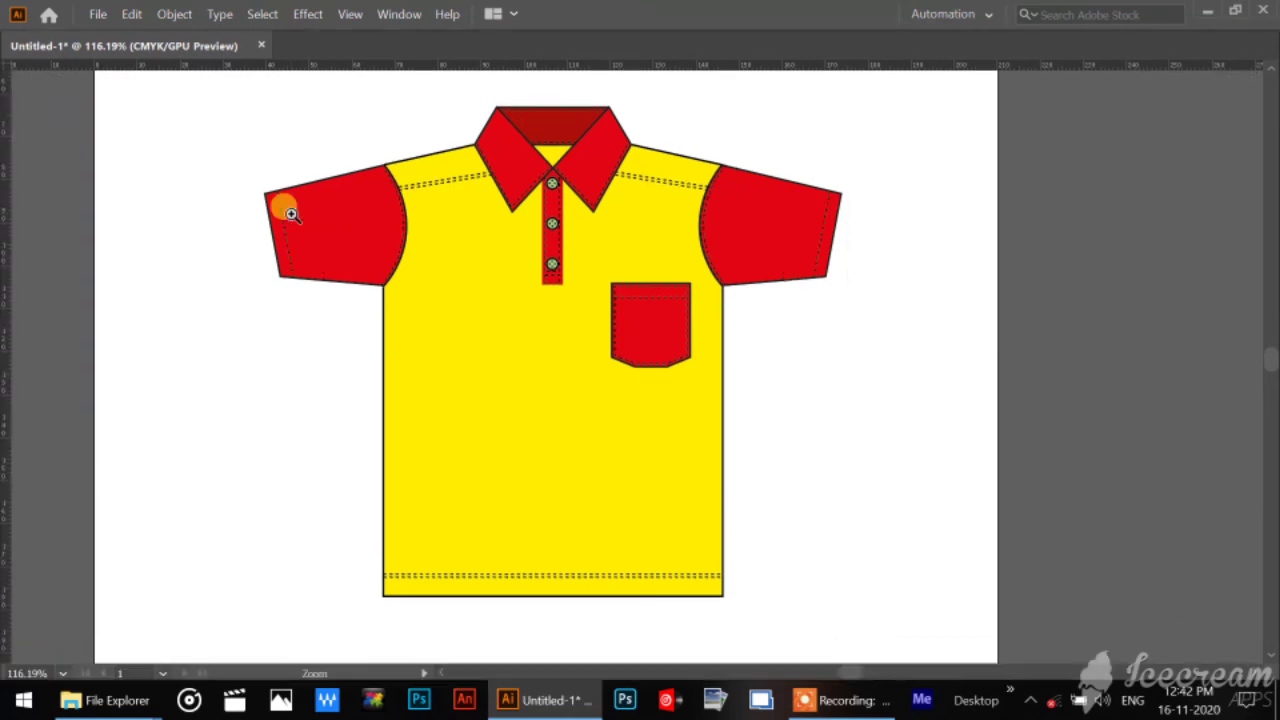
Switch to full-screen mode with the menu bar and examine the shirt at 150% zoom, with its whole body in view.
key(Tab)
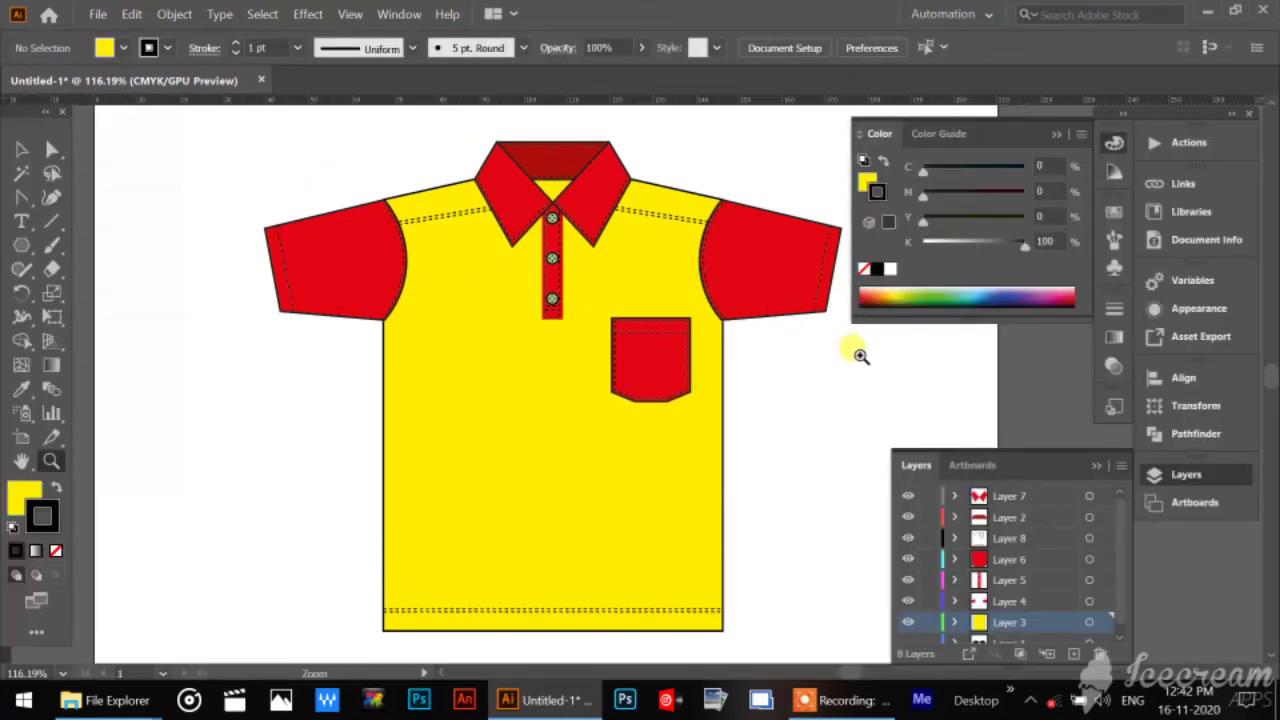
key(Tab)
key(f)
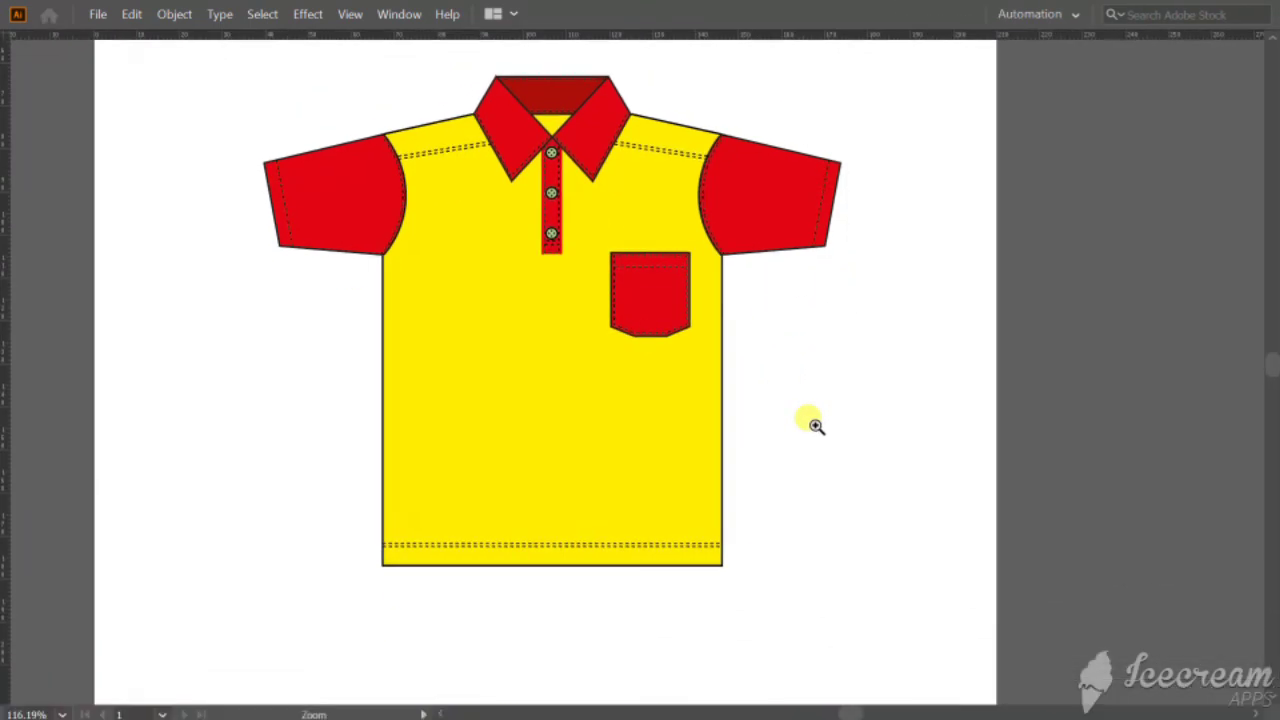
drag(828, 337, 872, 404)
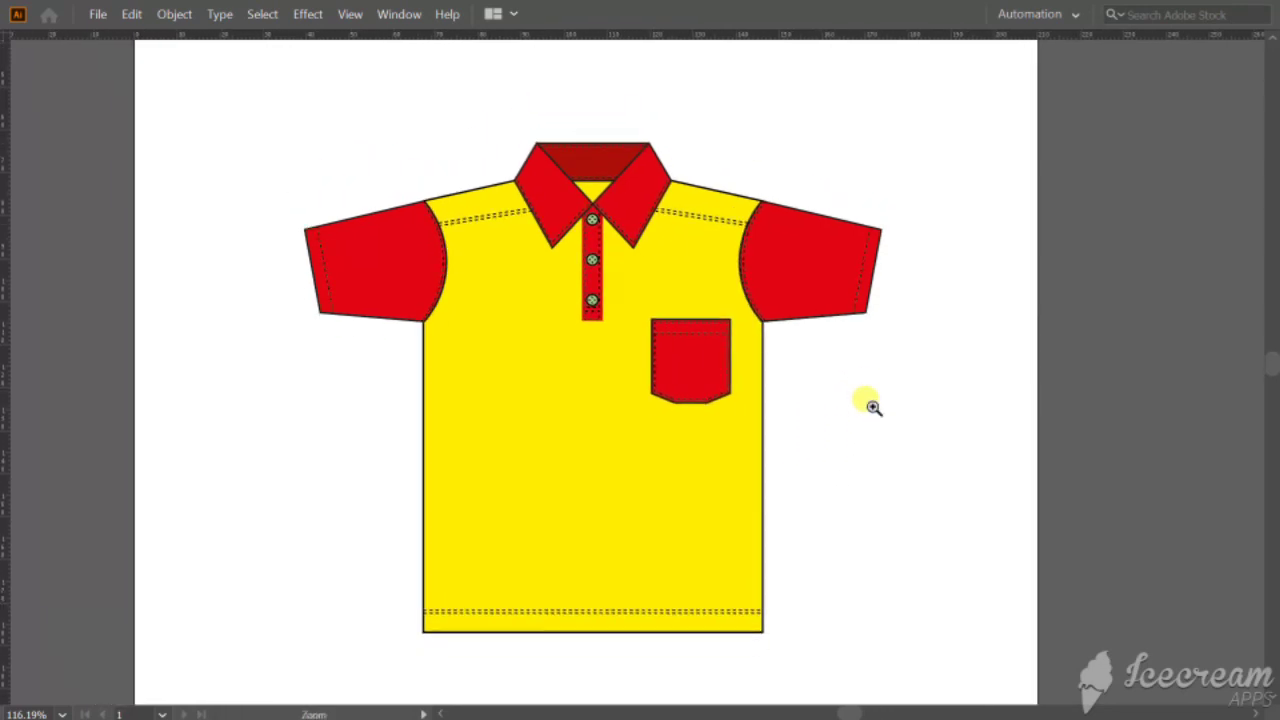
key(ctrl+minus)
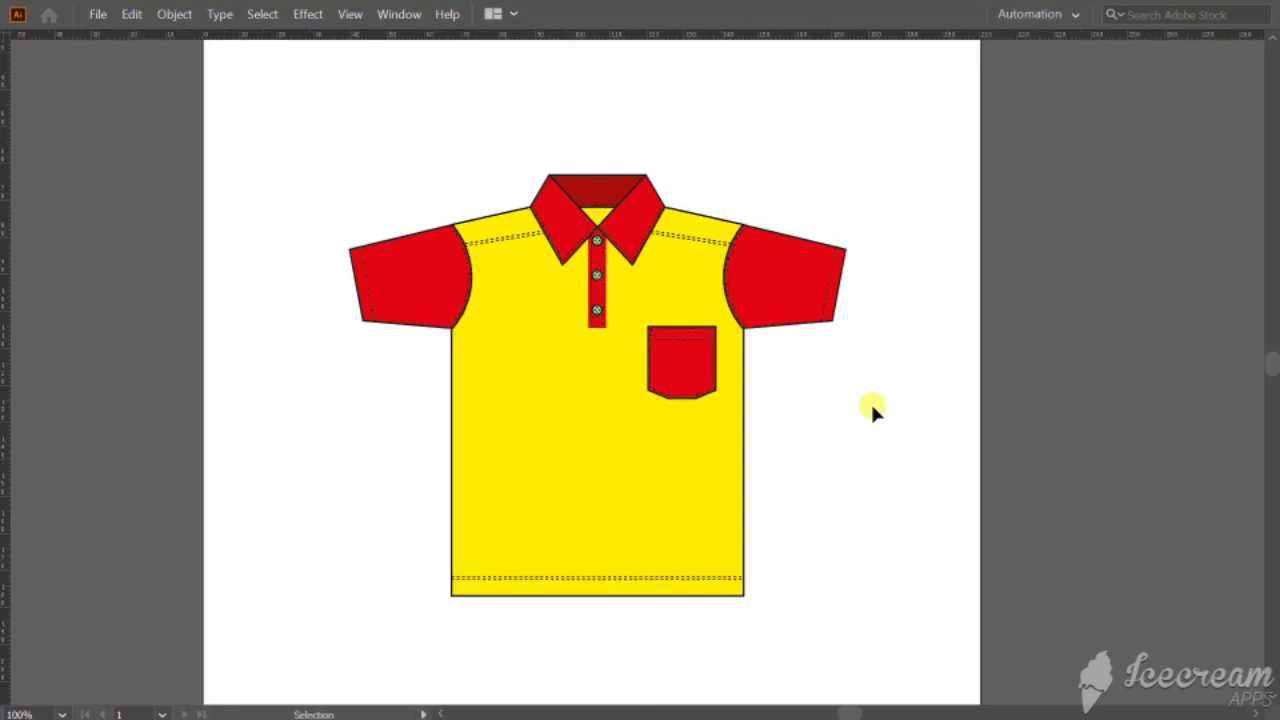
key(ctrl+plus)
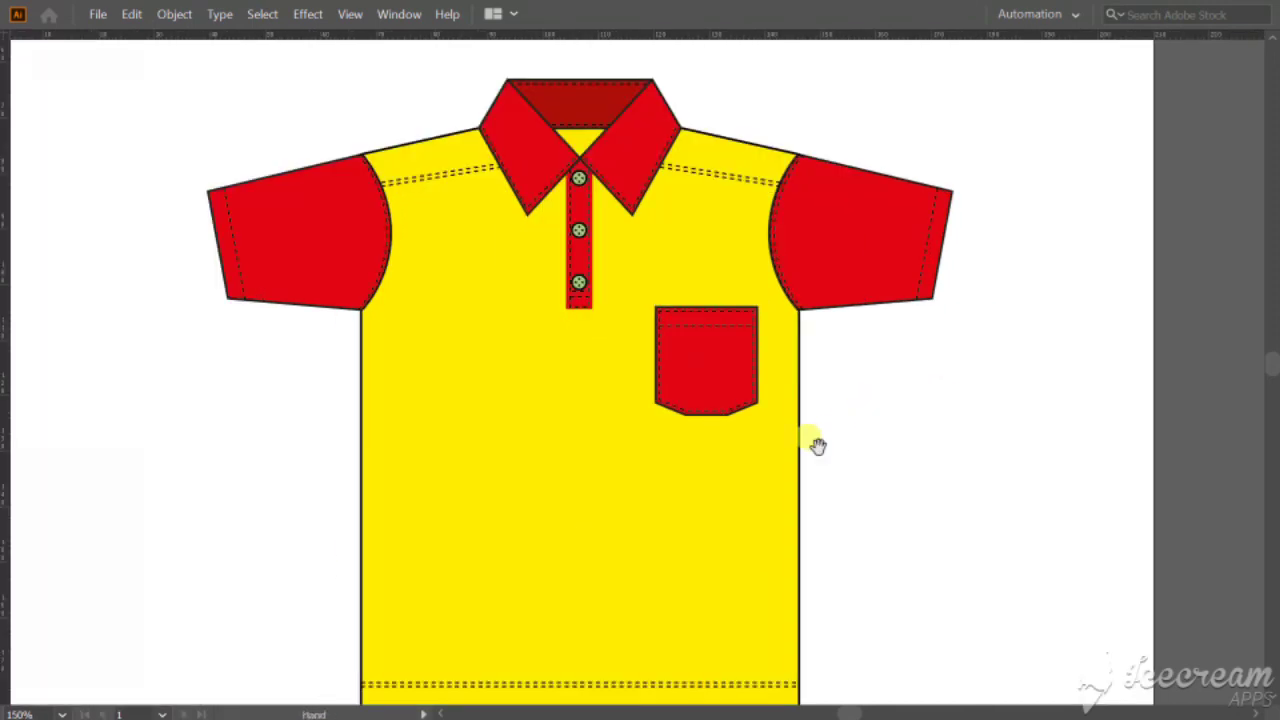
drag(814, 443, 818, 422)
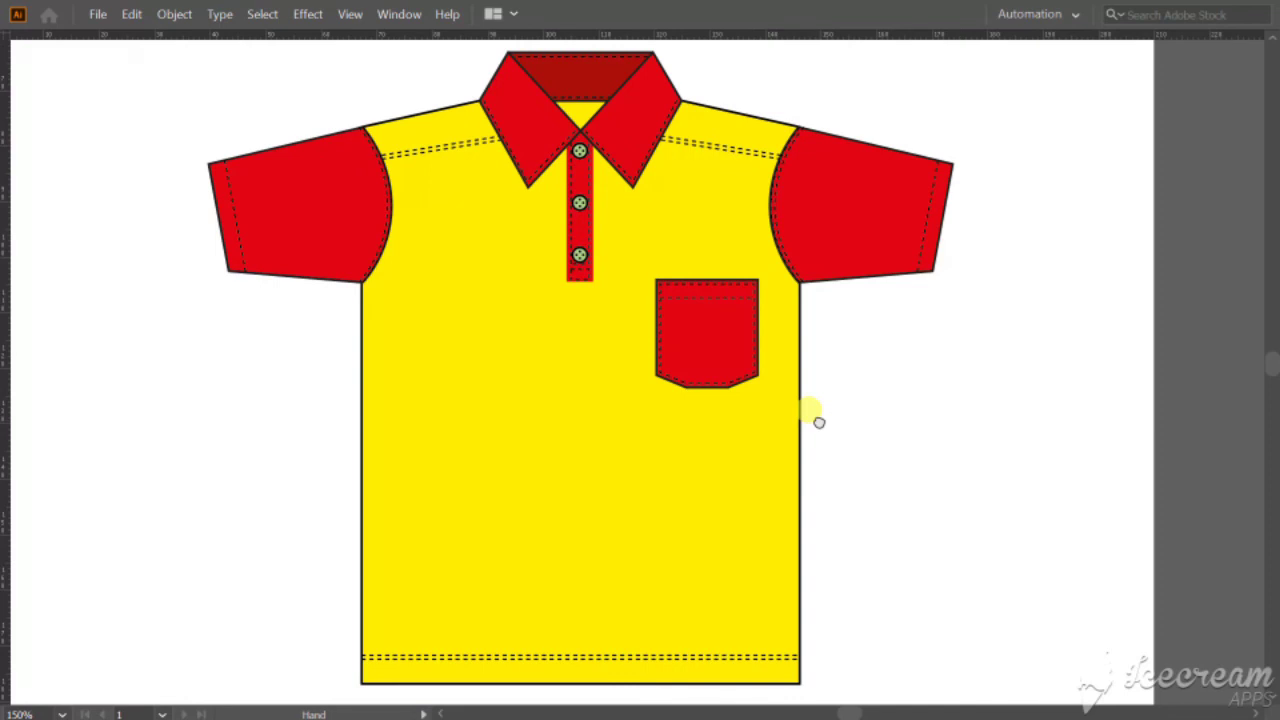
Show the layer list on its own, floating beside the shirt's lower body, and collapse the artboard list.
click(403, 18)
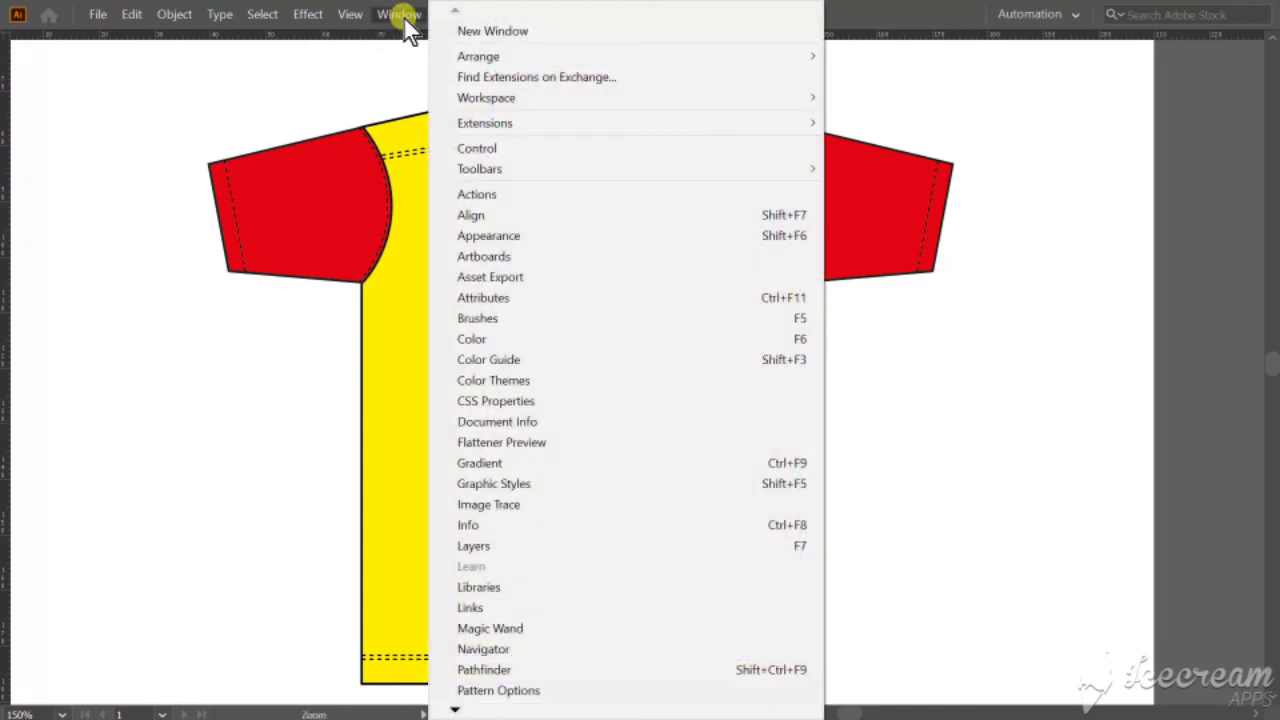
click(499, 545)
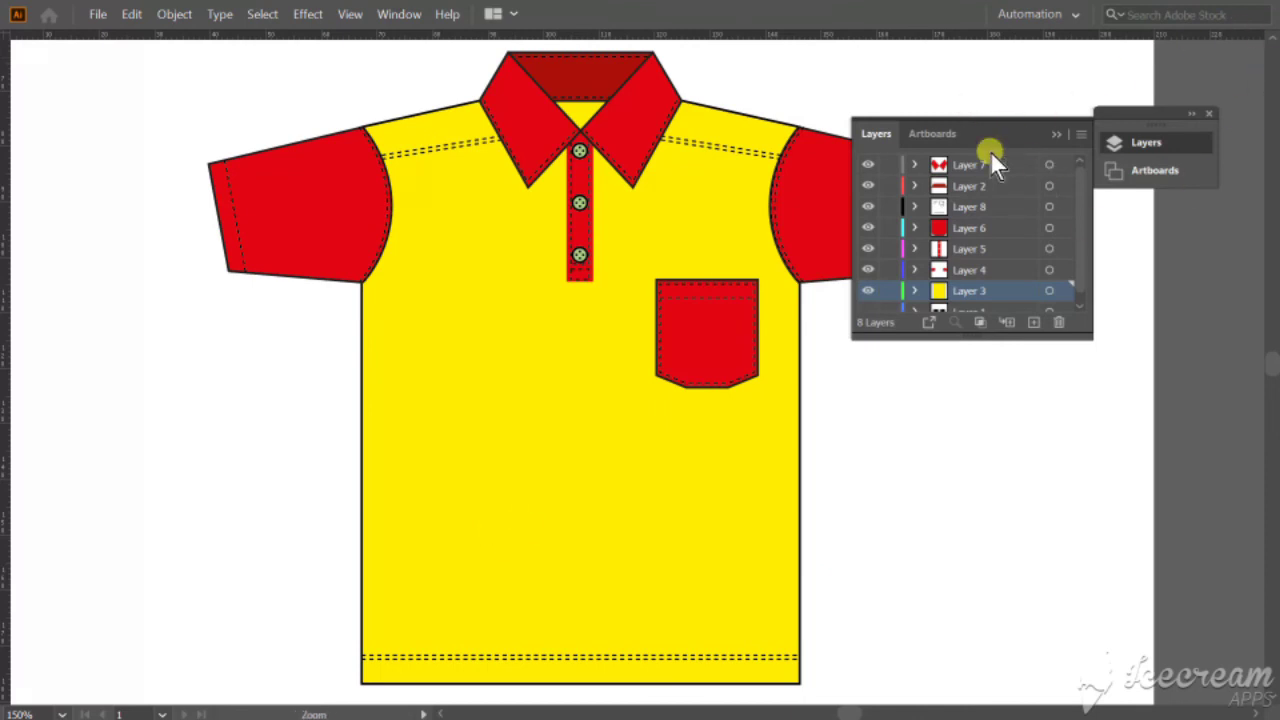
drag(878, 133, 1008, 438)
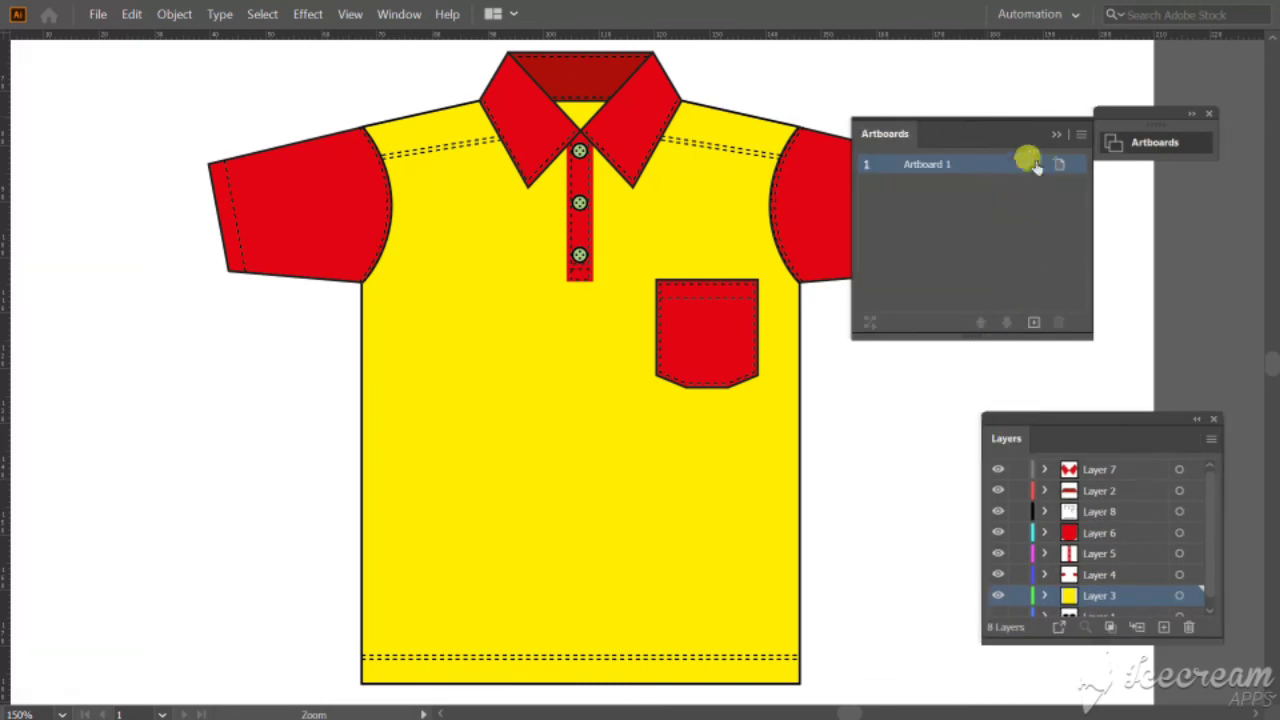
click(1058, 131)
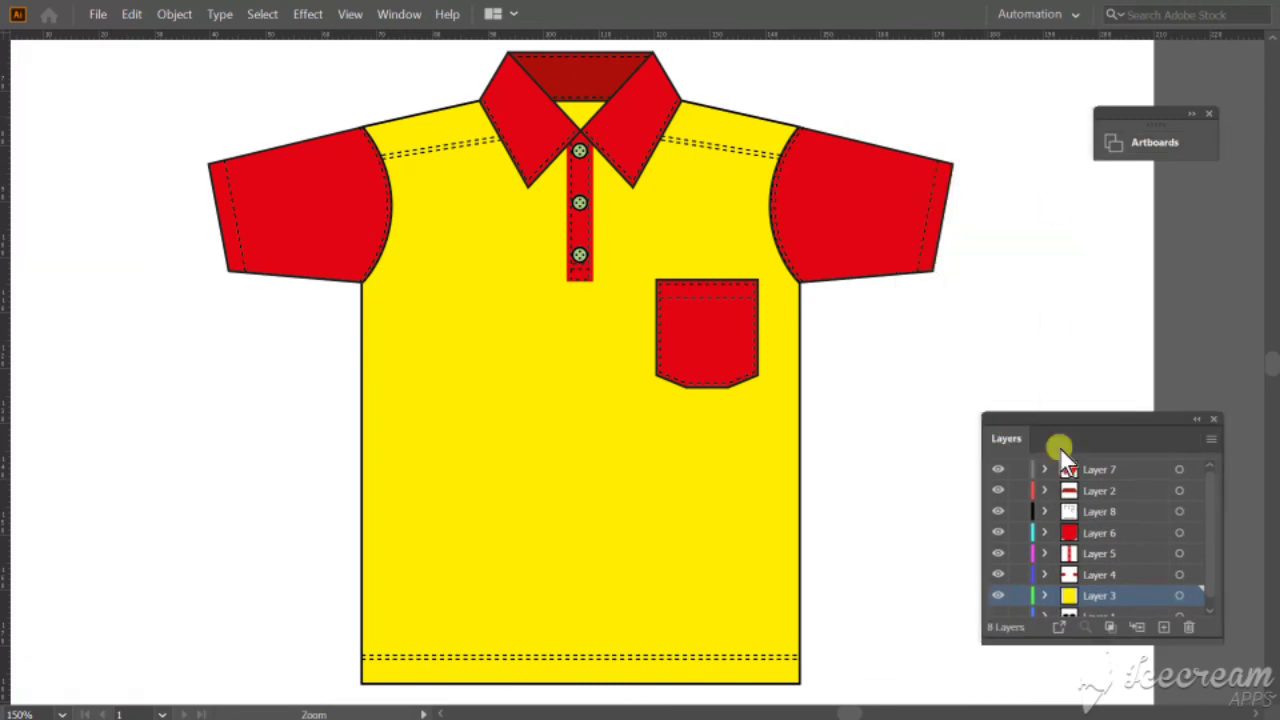
Toggle Layer 3 off and on, and hide Layers 7, 2, 8, 6, 5 and 4 one by one to isolate the yellow body.
click(998, 596)
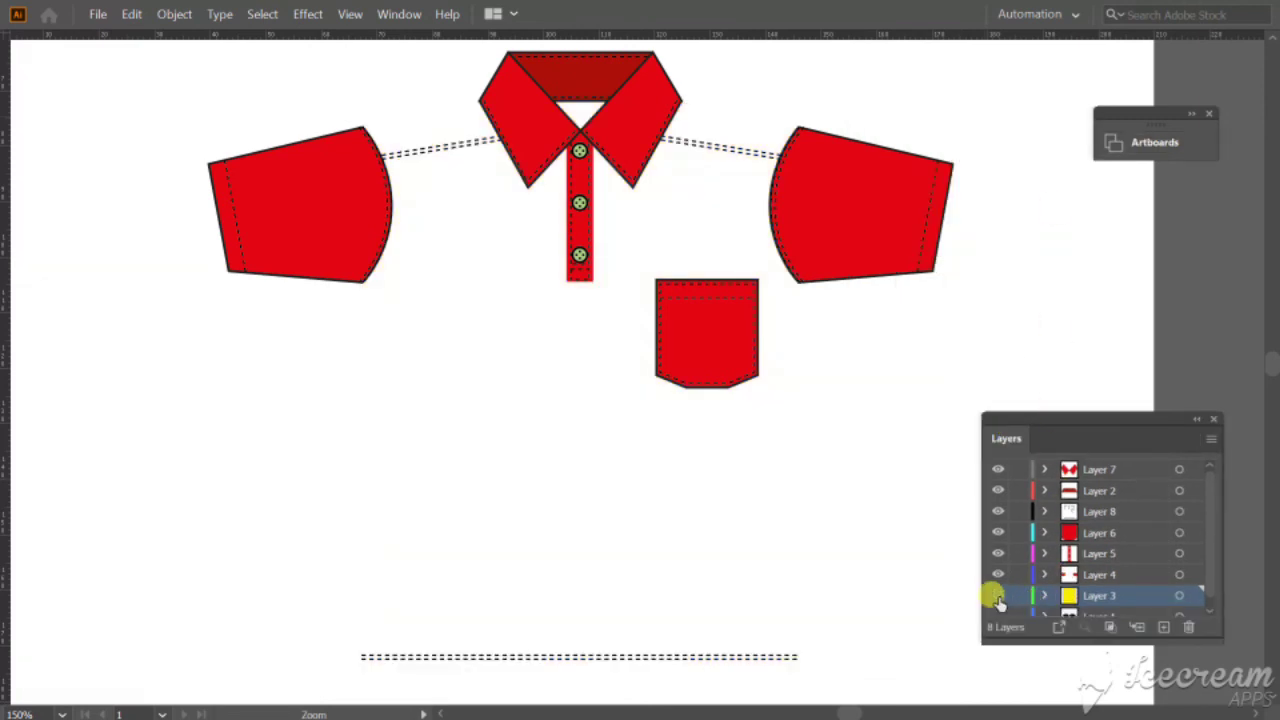
click(998, 594)
click(996, 469)
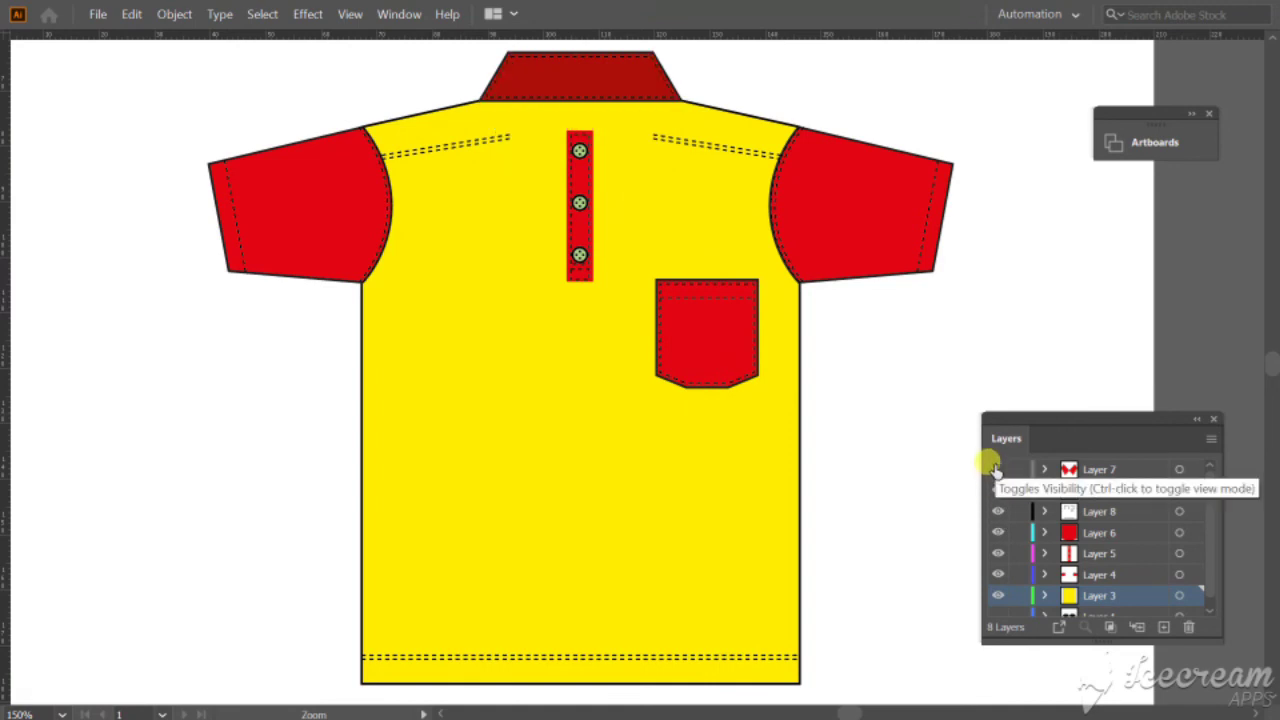
click(996, 491)
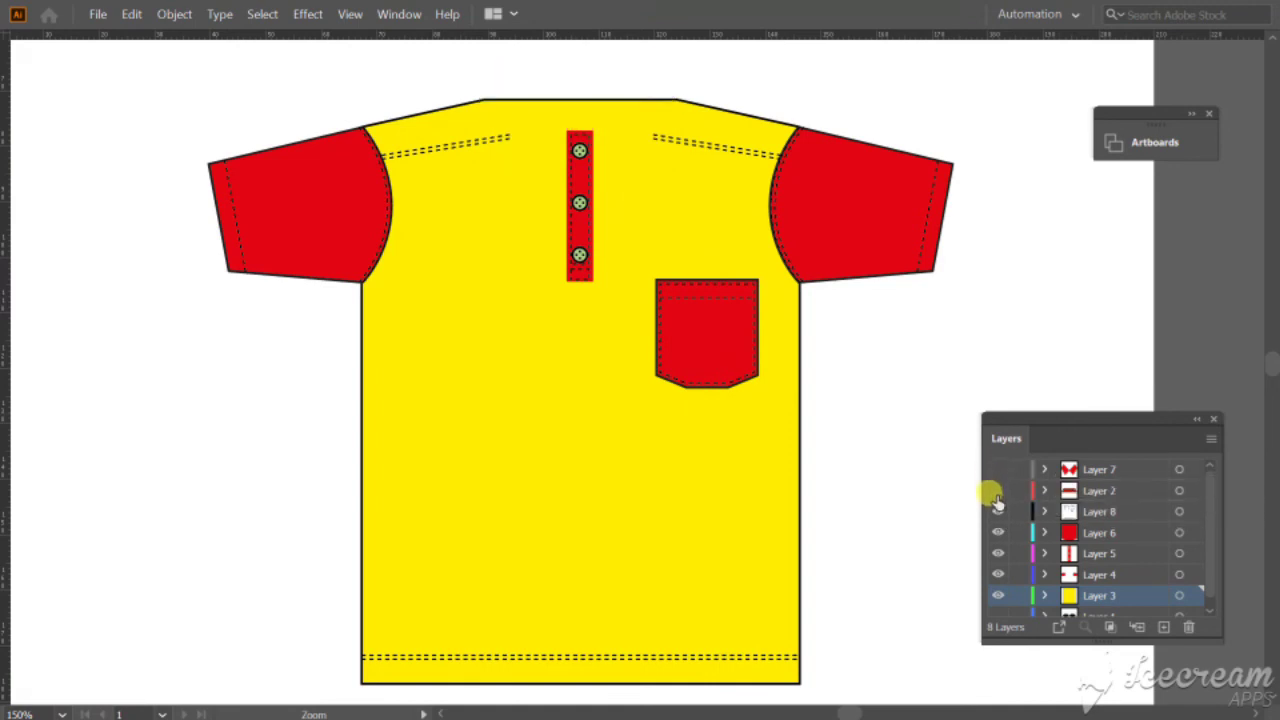
click(997, 512)
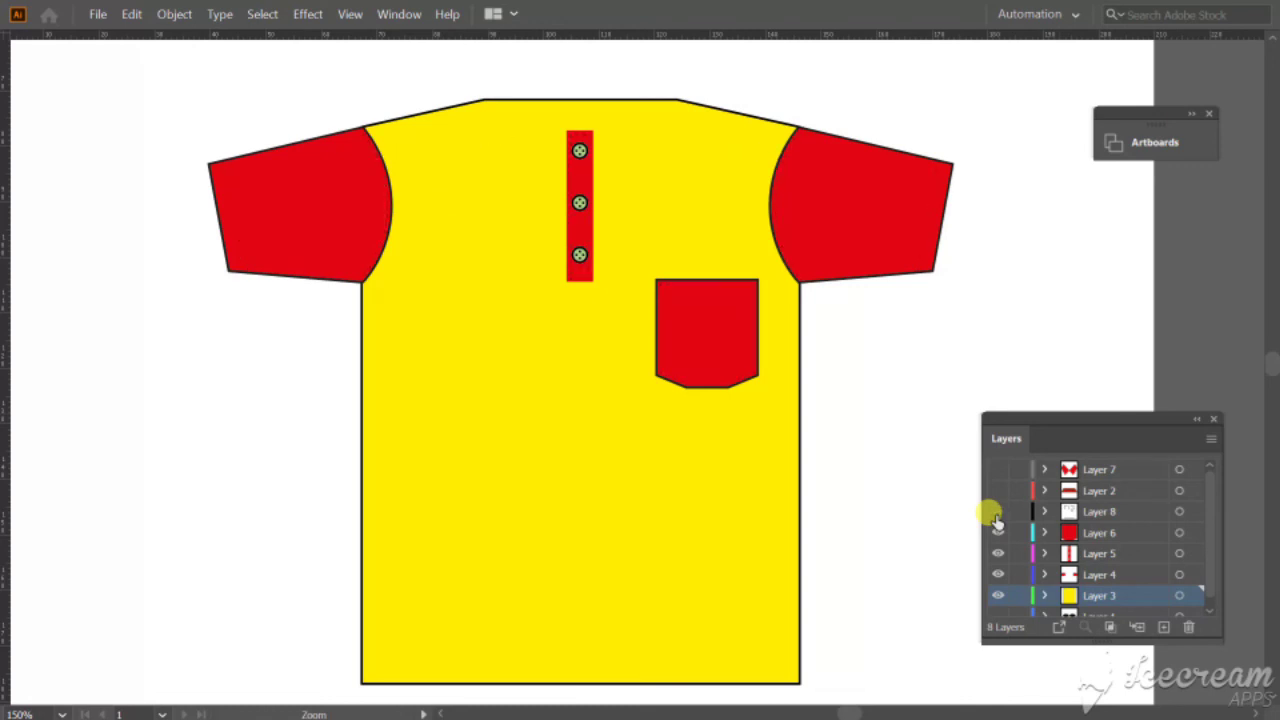
click(997, 533)
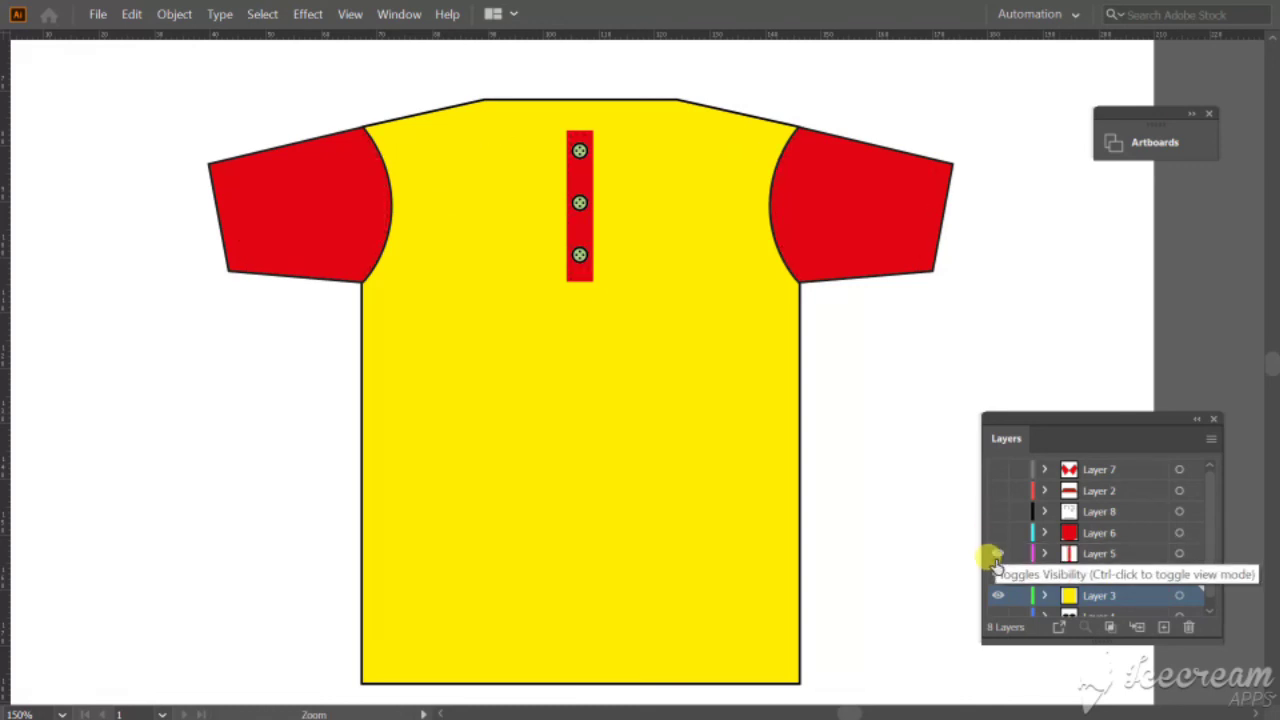
click(997, 554)
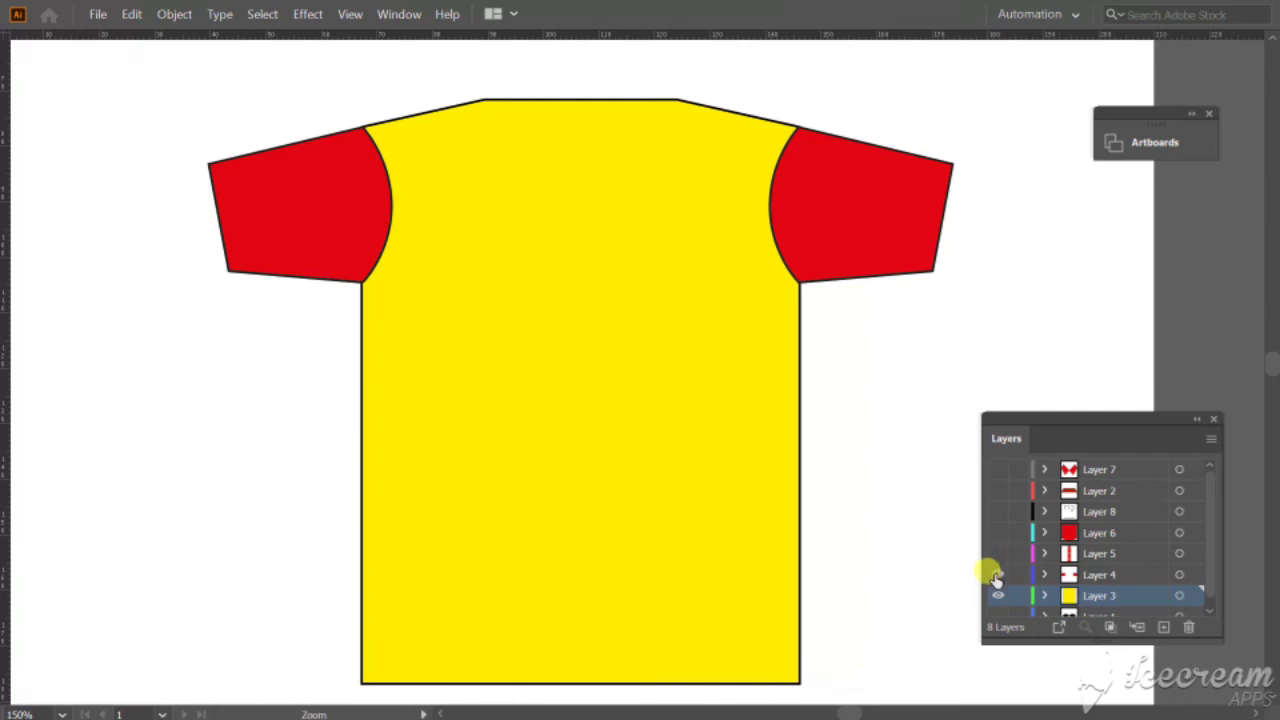
click(996, 575)
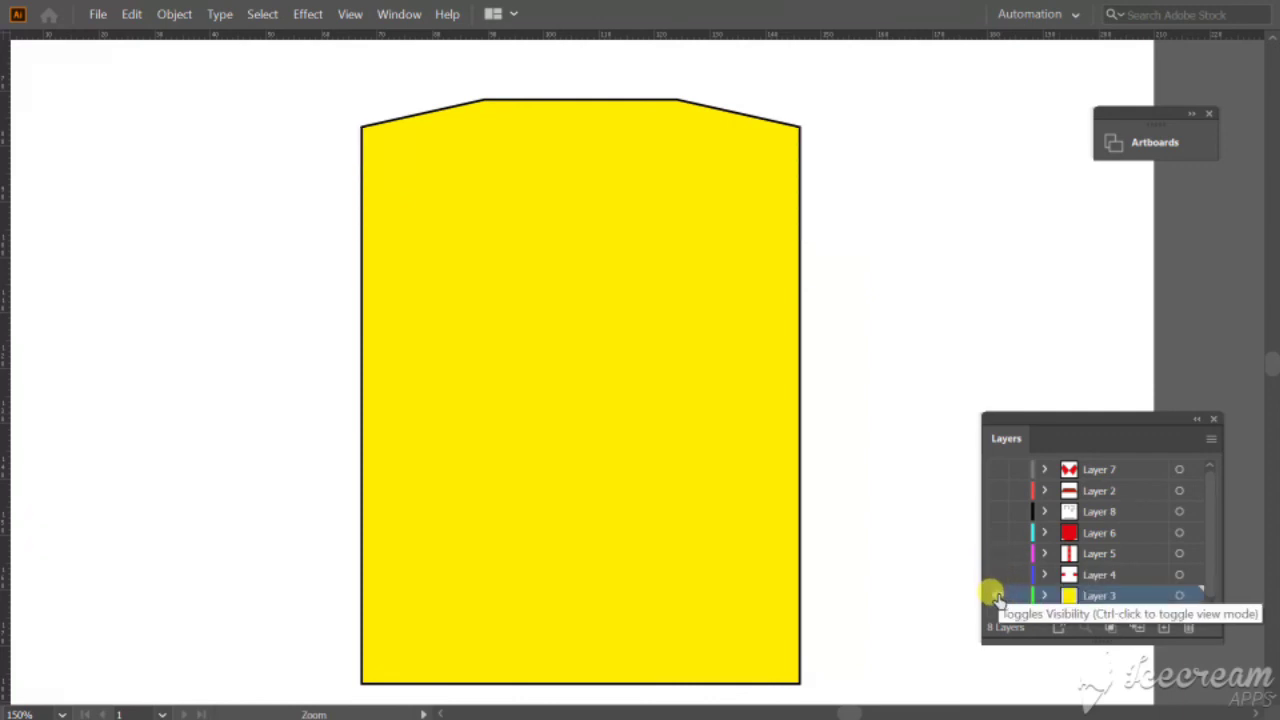
click(997, 596)
click(997, 596)
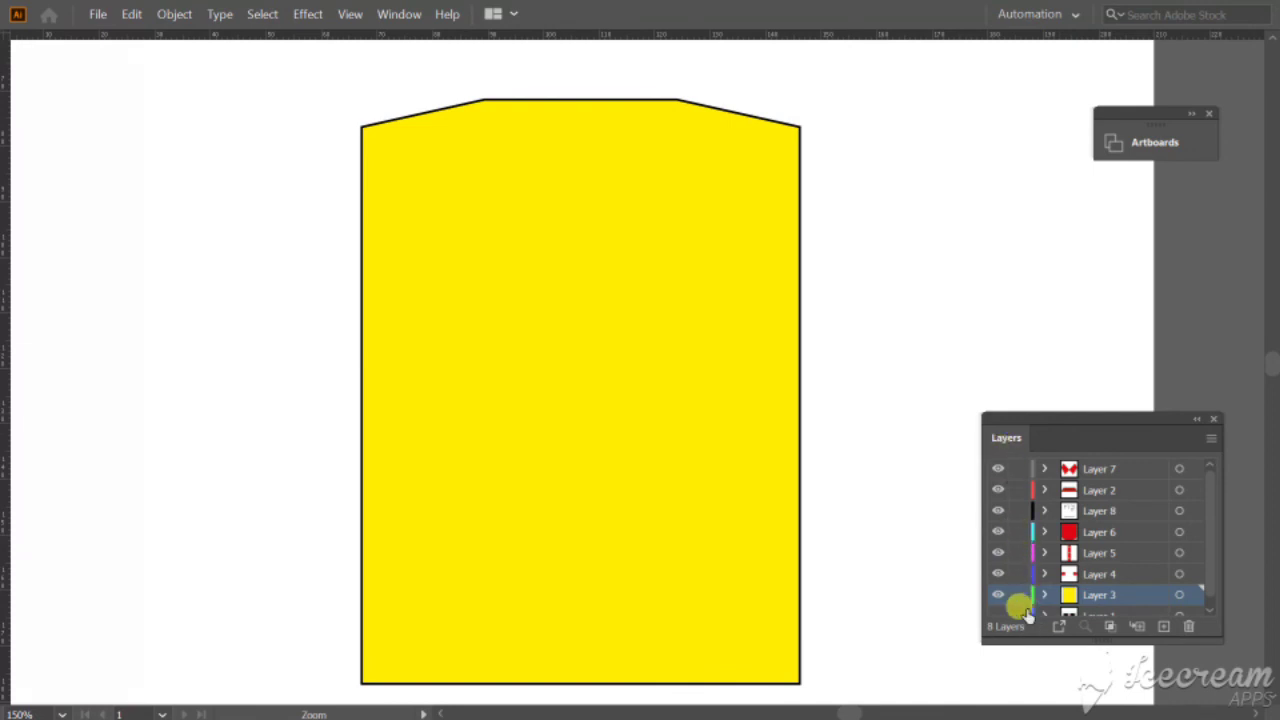
Undo the hiding of the collar, stitching, pocket, placket and sleeve layers.
scroll(1026, 588, down, 1)
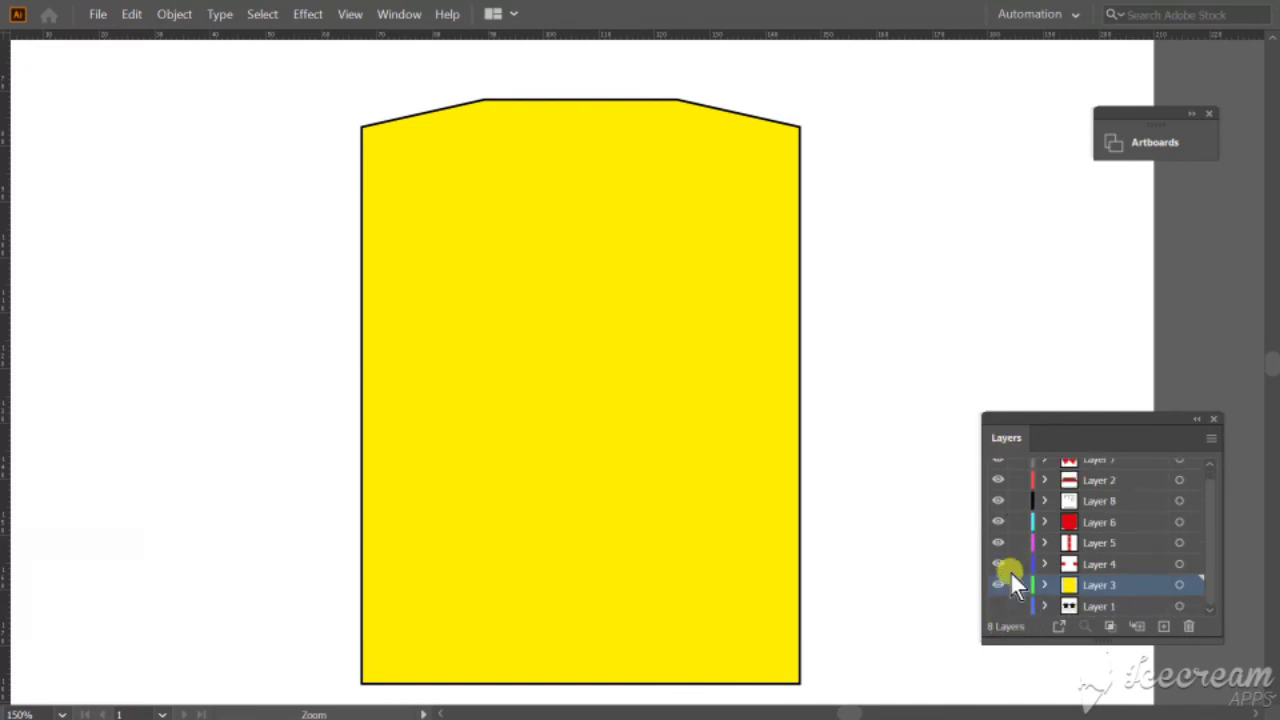
scroll(1023, 586, up, 1)
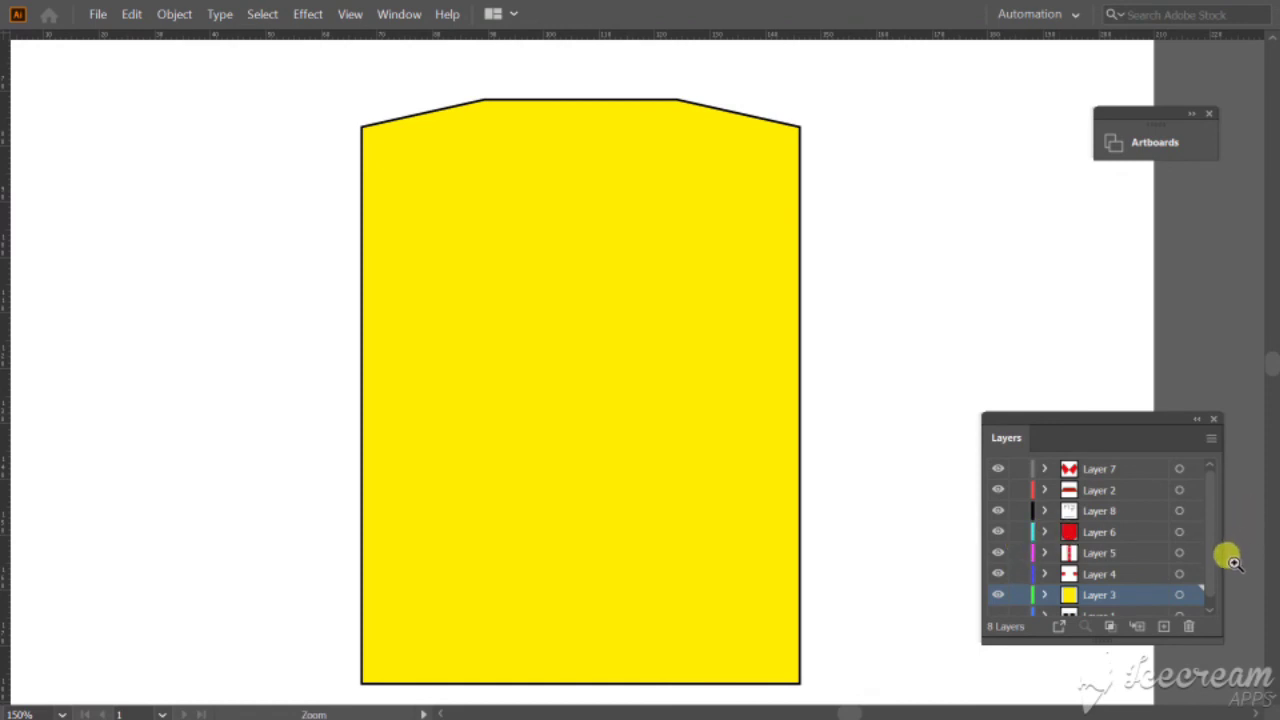
click(997, 470)
alt+click(992, 469)
key(ctrl+z)
key(ctrl+z)
key(ctrl+z)
key(ctrl+z)
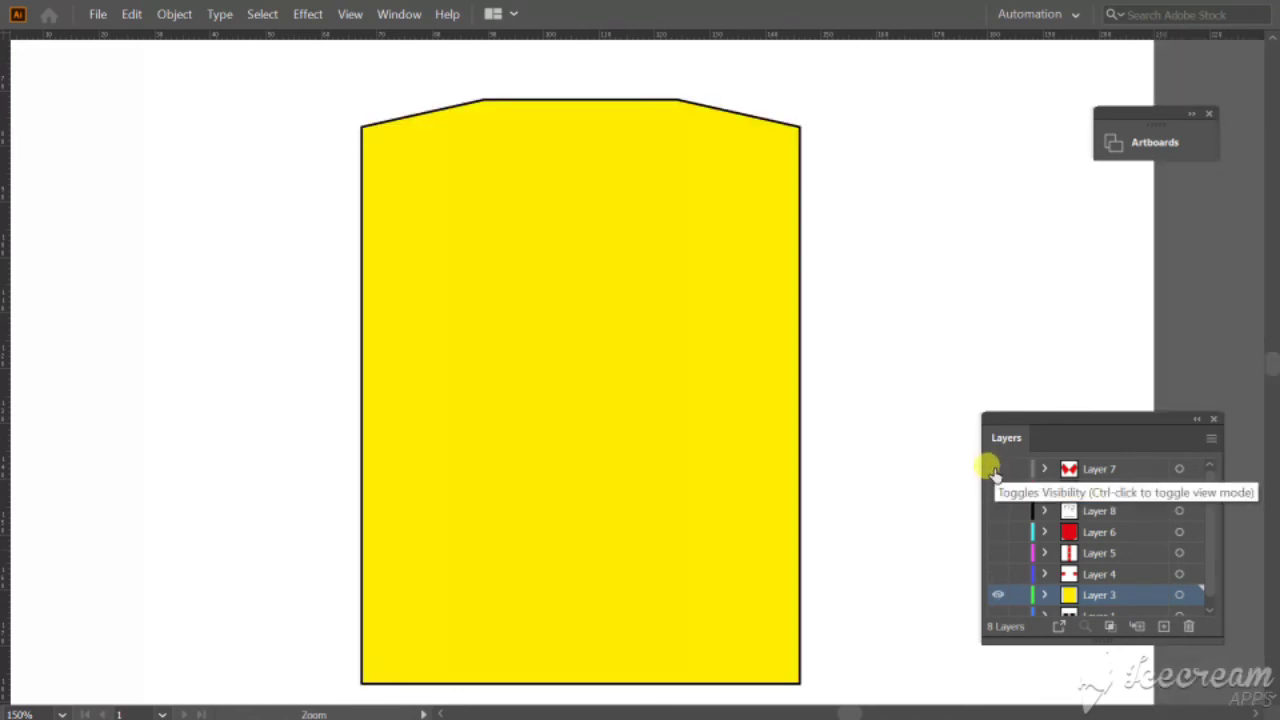
key(ctrl+z)
key(ctrl+z)
key(ctrl+z)
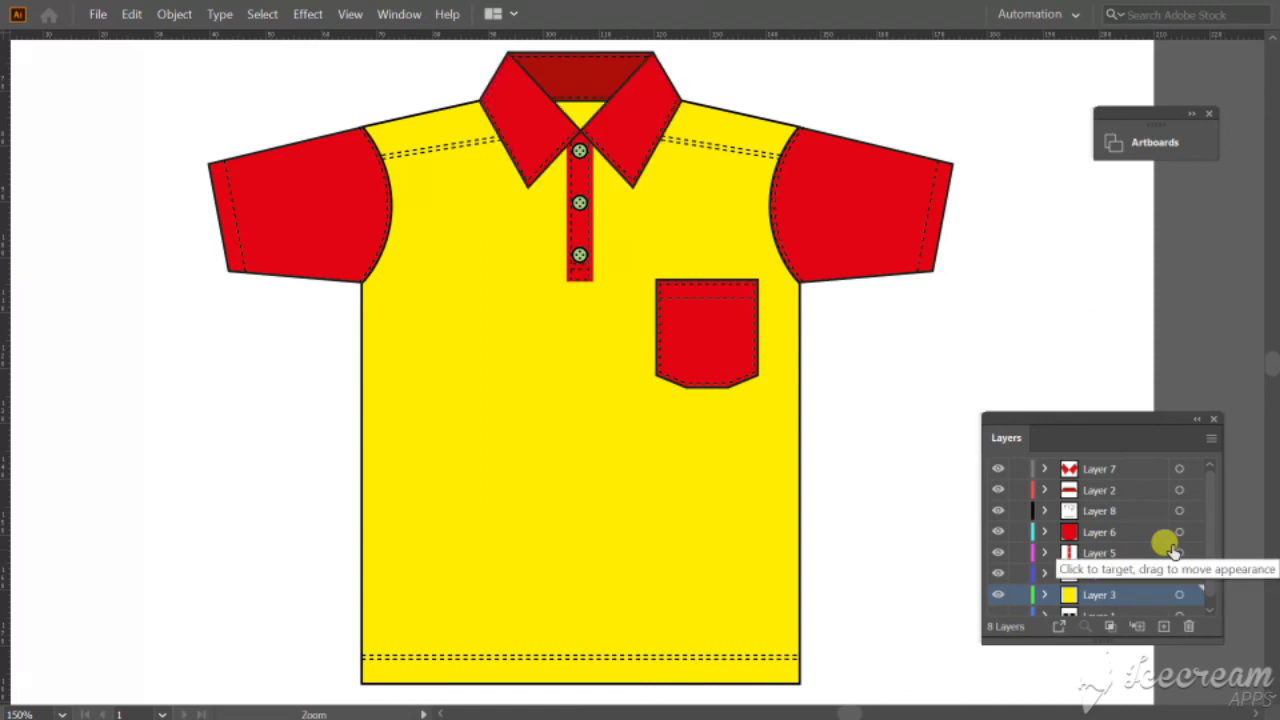
key(ctrl+z)
key(ctrl+shift+z)
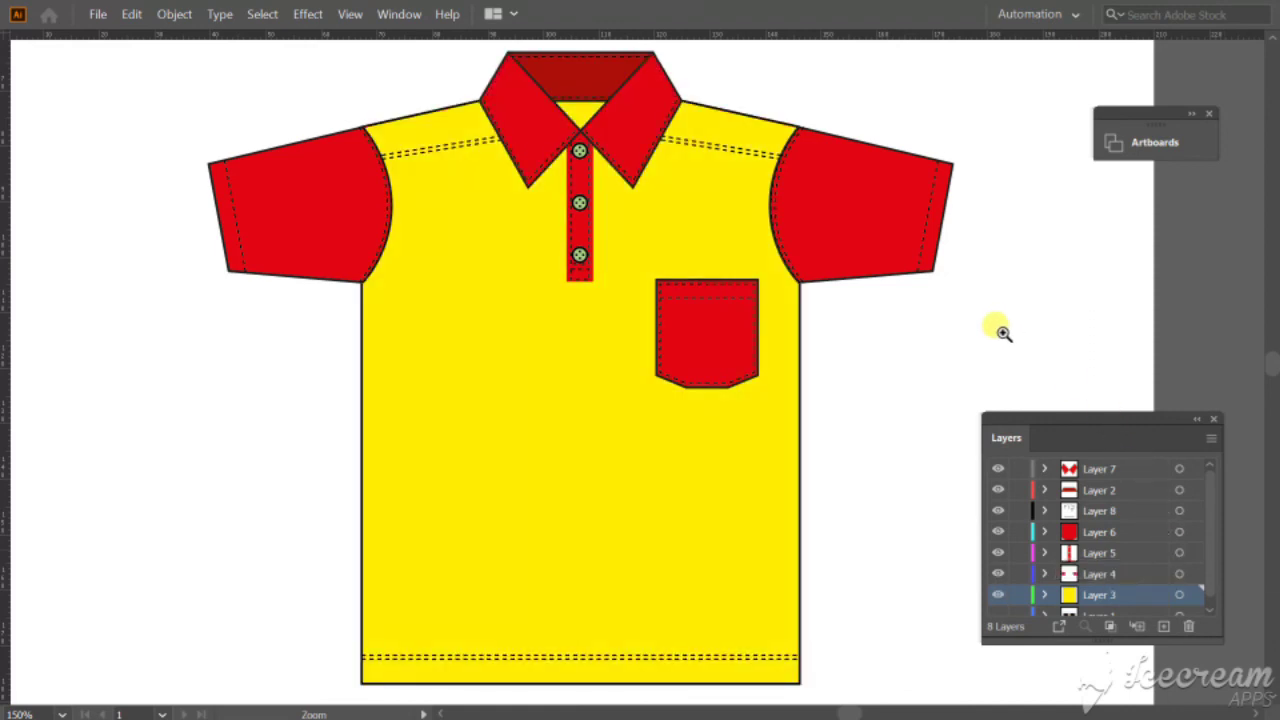
Review the complete polo shirt in full-screen view without any panels, centred on the canvas and with the Selection tool active.
key(Tab)
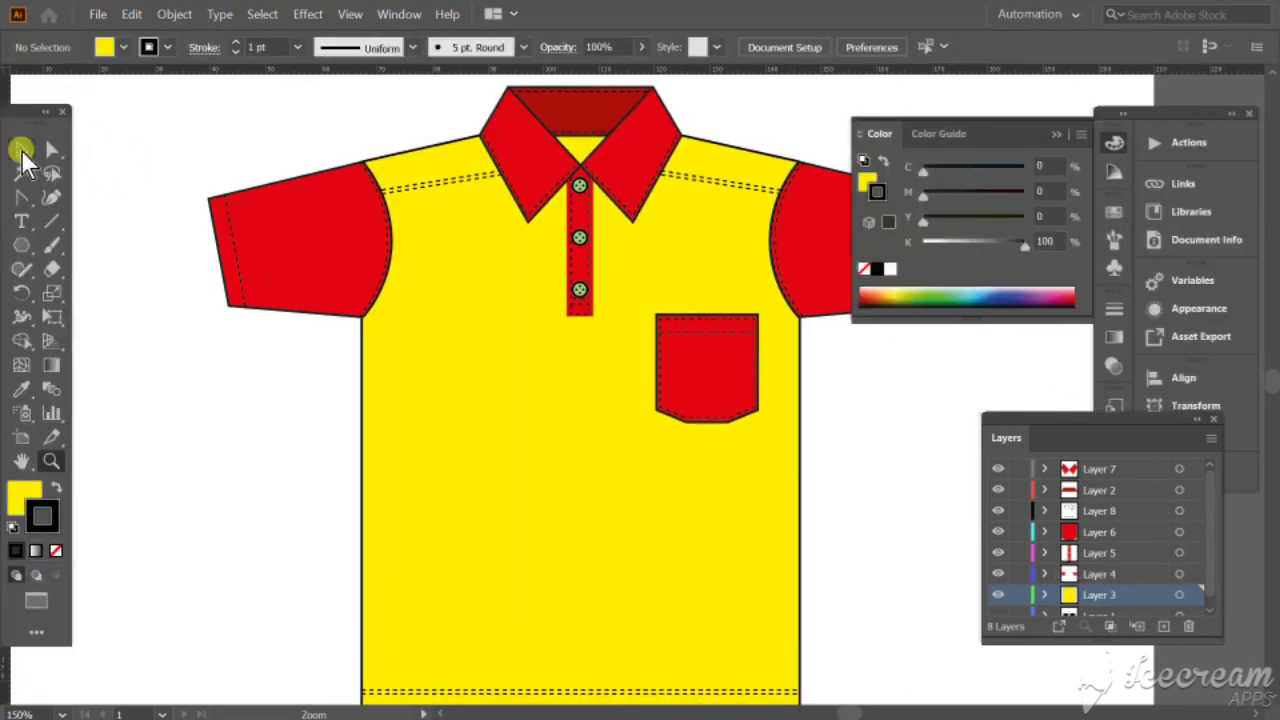
click(22, 149)
key(Tab)
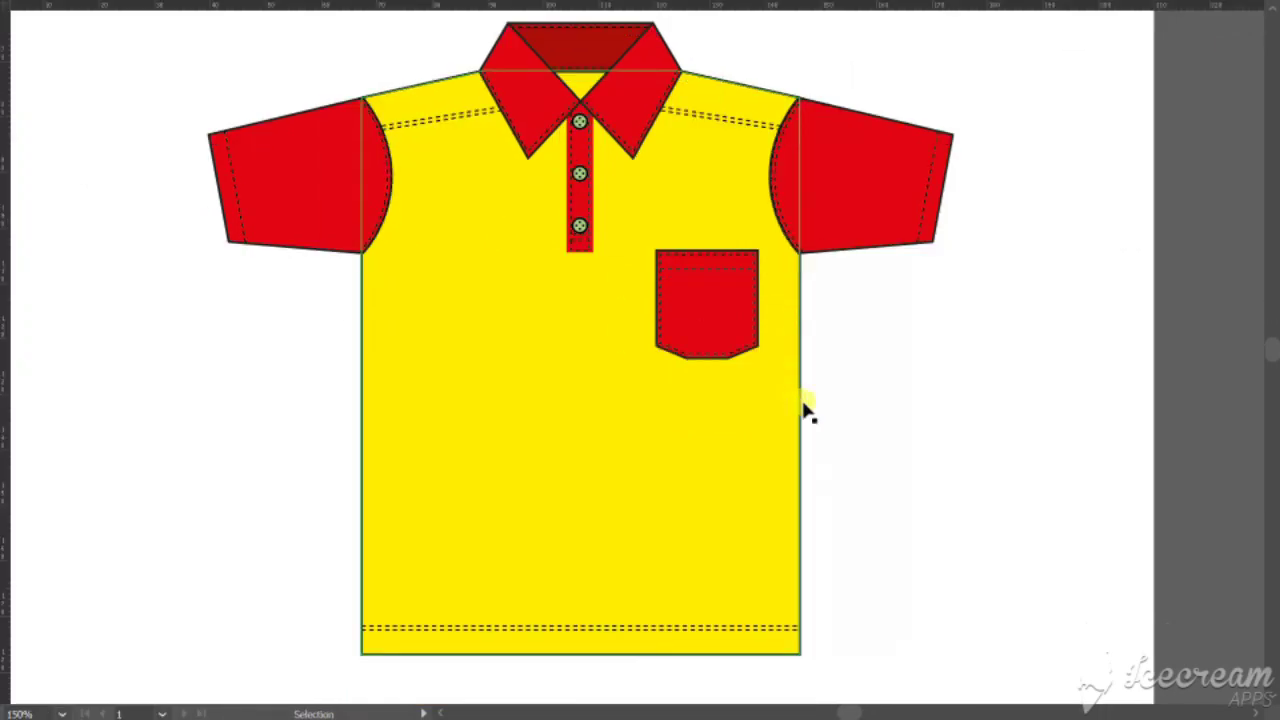
key(h)
drag(920, 337, 945, 362)
key(v)
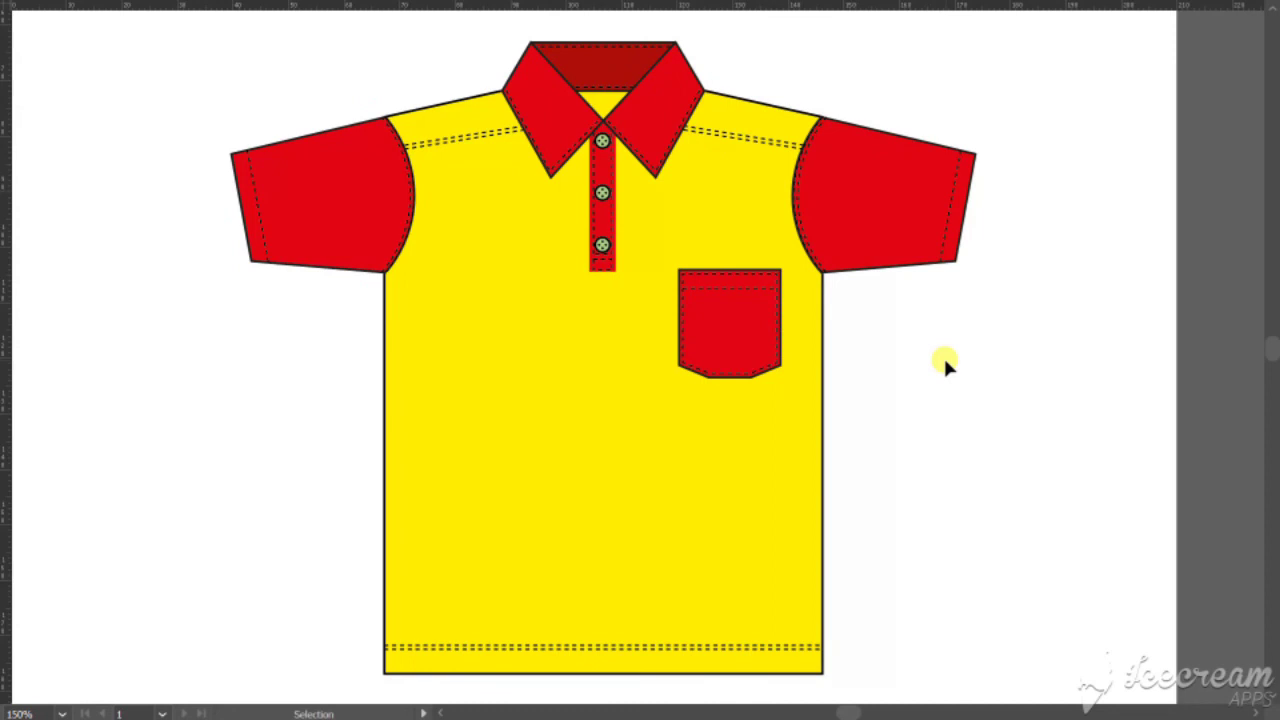